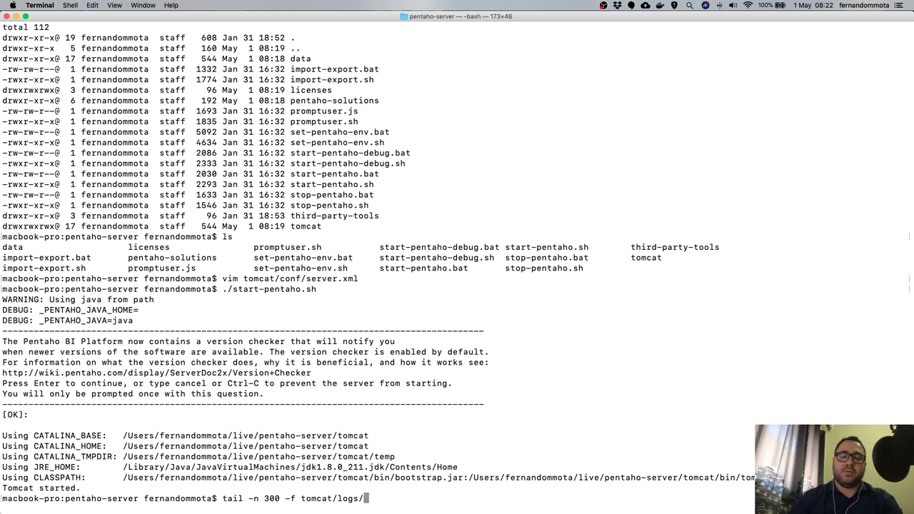
Complete and run the tail command to follow the last 300 lines of tomcat/logs/catalina.out.
{"action": "type", "text": "ca"}
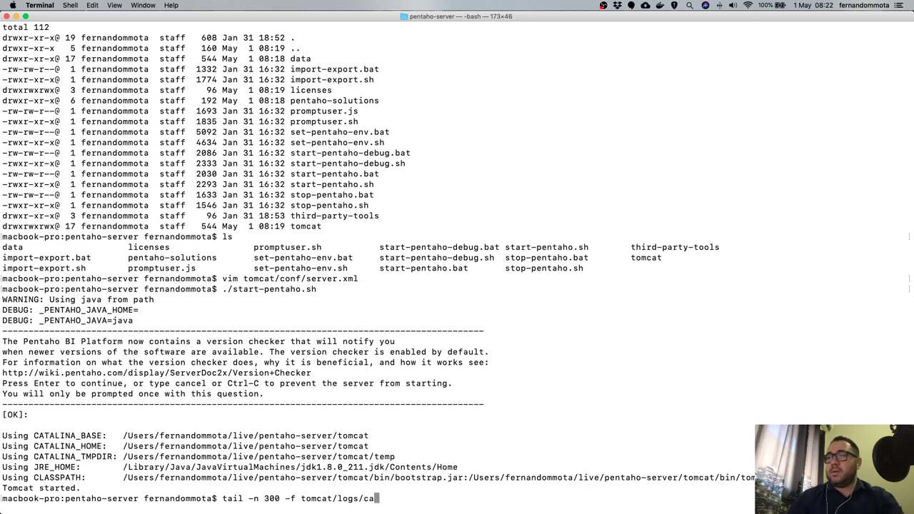
{"action": "type", "text": "ta"}
{"action": "key", "text": "Tab"}
{"action": "type", "text": "o"}
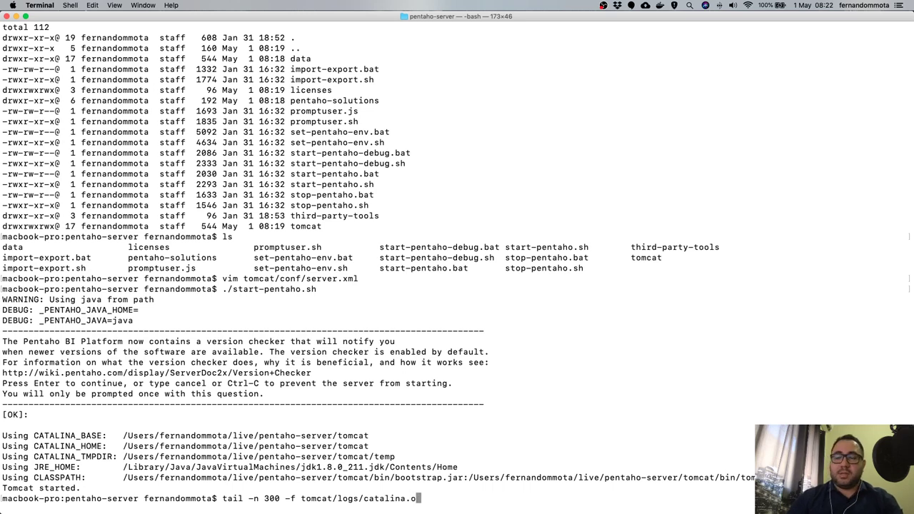
{"action": "key", "text": "Tab"}
{"action": "key", "text": "Return"}
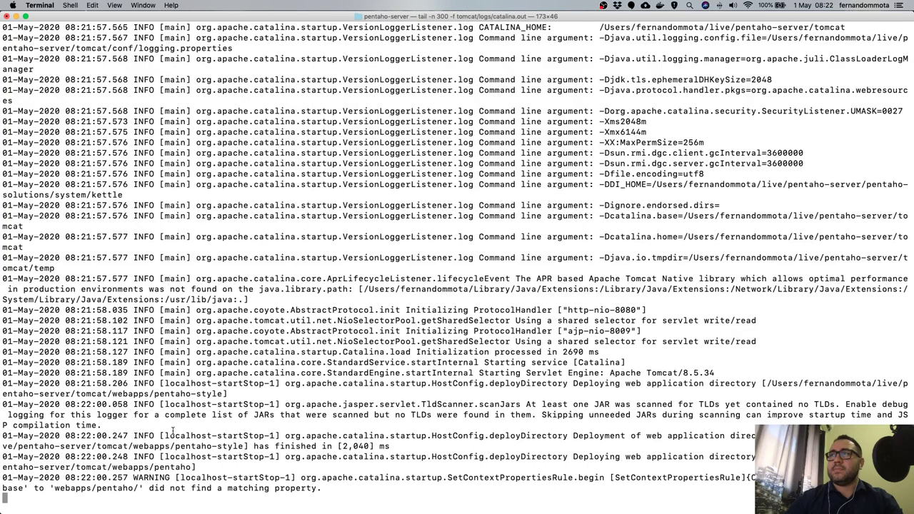
Switch to Chrome and open localhost:8080 in a new tab.
{"action": "key", "text": "ctrl+Up"}
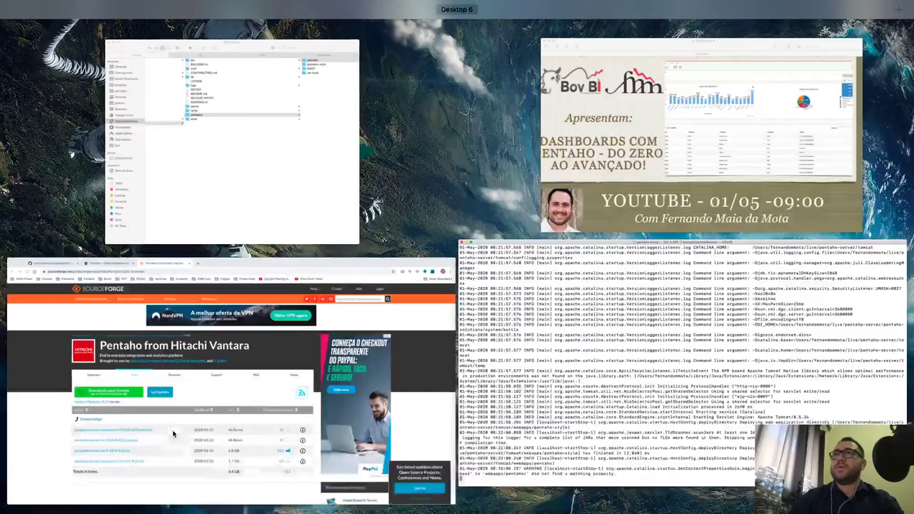
{"action": "left_click", "coordinate": [172, 430]}
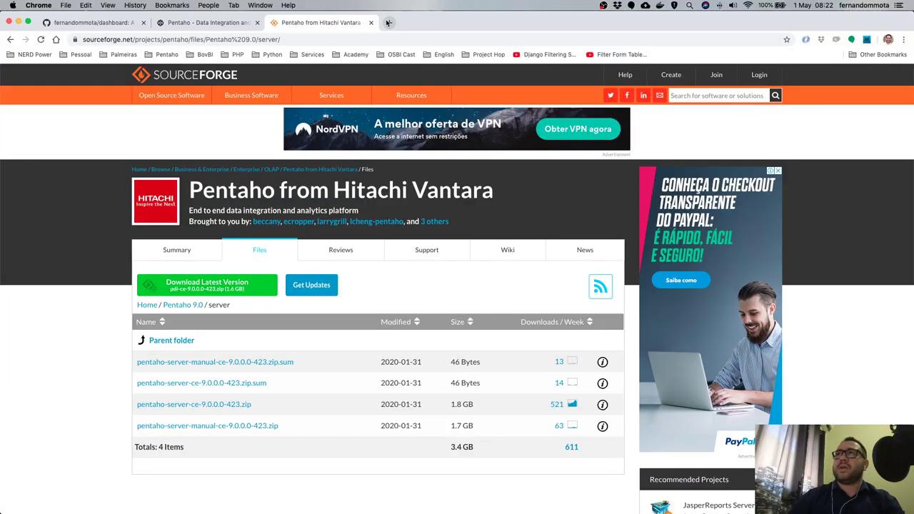
{"action": "left_click", "coordinate": [390, 22]}
{"action": "type", "text": "localhost:8080"}
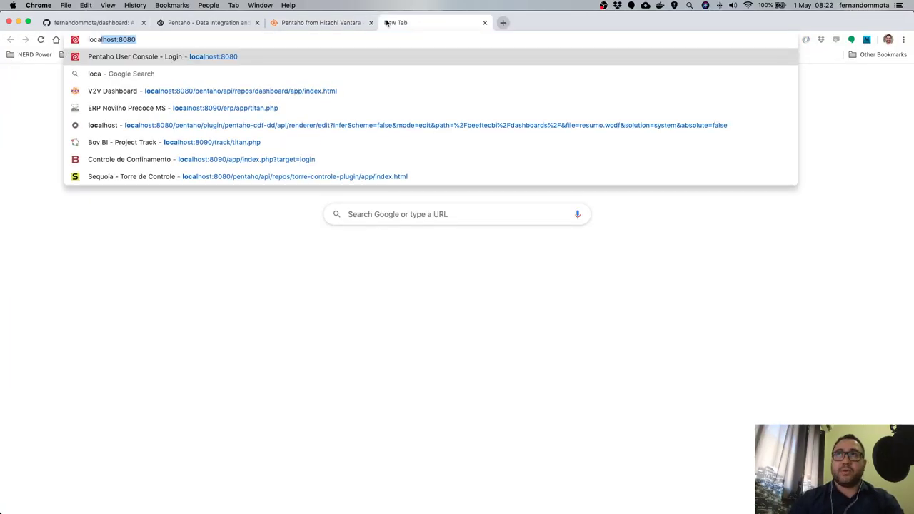
{"action": "key", "text": "Return"}
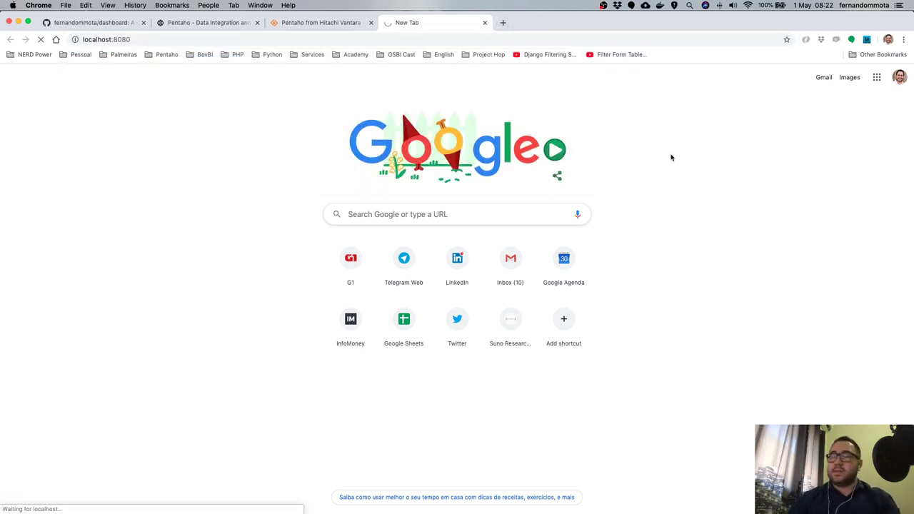
Clear the browser's cached images and files for all time, keeping browsing history and cookies.
{"action": "left_click", "coordinate": [905, 40]}
{"action": "mouse_move", "coordinate": [775, 199]}
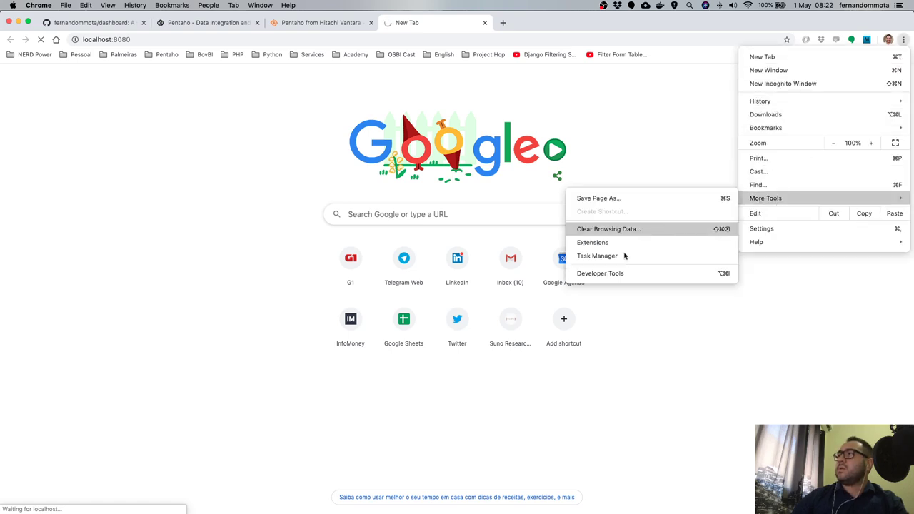
{"action": "key", "text": "Escape"}
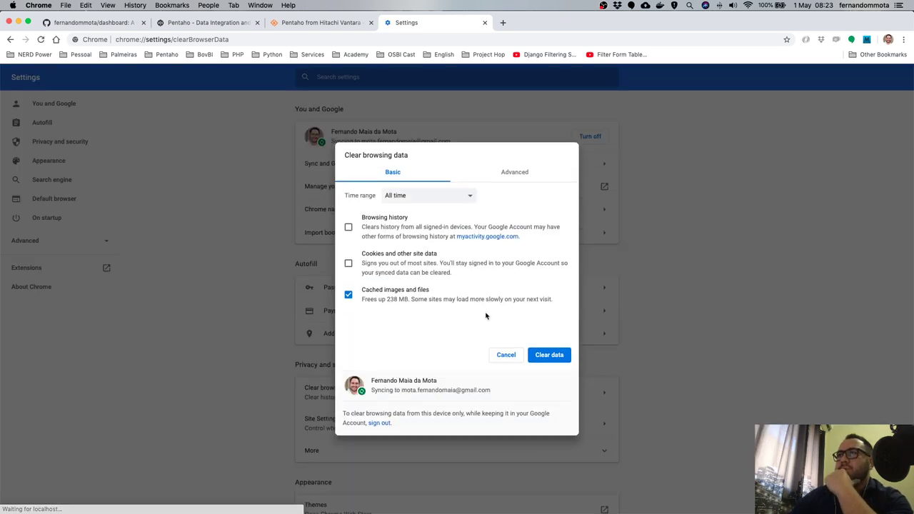
{"action": "left_click", "coordinate": [551, 358]}
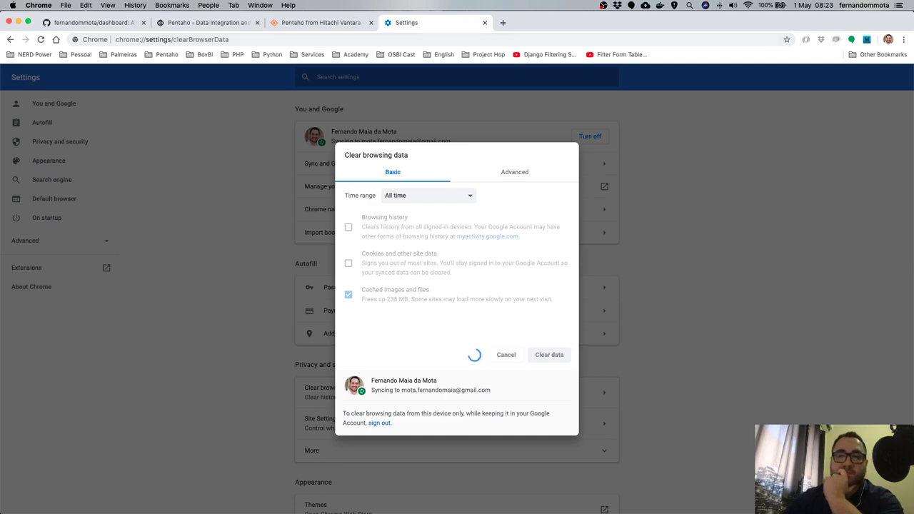
{"action": "key", "text": "ctrl+Up"}
{"action": "key", "text": "ctrl+Up"}
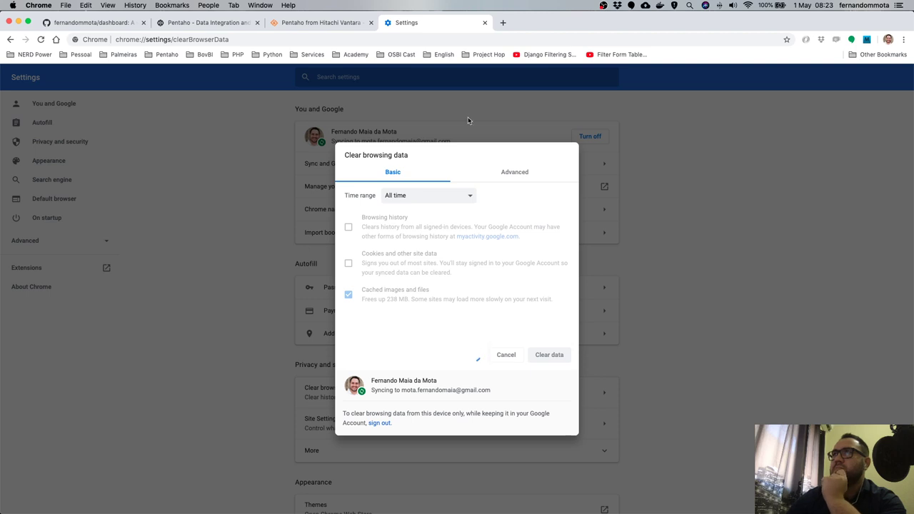
Load localhost:8080 in another new browser tab.
{"action": "left_click", "coordinate": [504, 24]}
{"action": "type", "text": "local"}
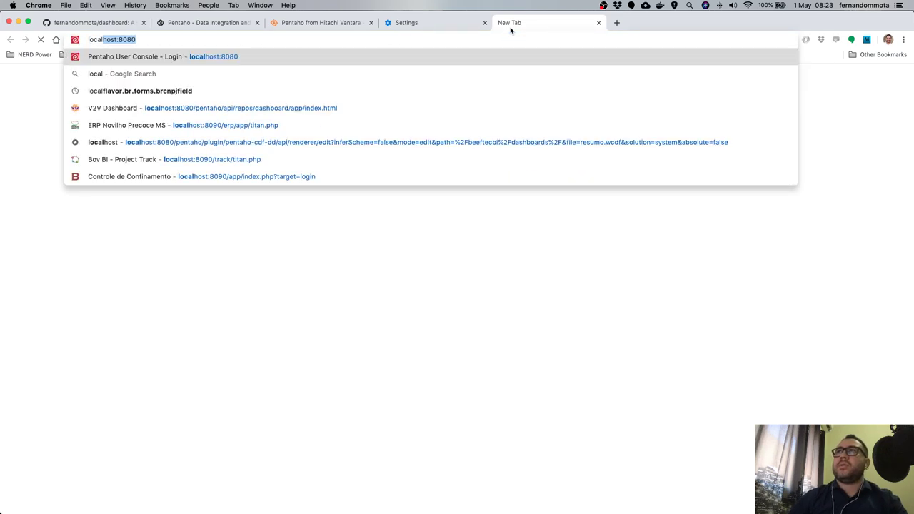
{"action": "key", "text": "Return"}
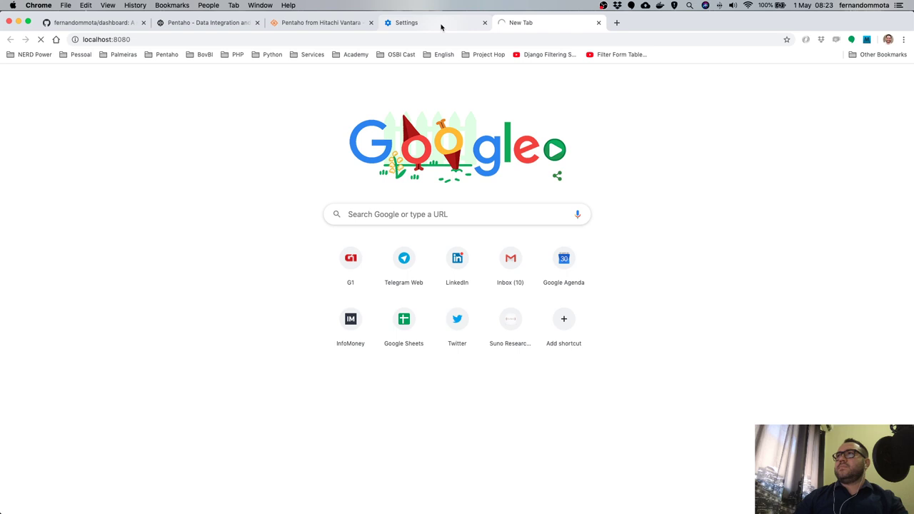
Check the progress of the cache clearing and close the Settings page once it has finished.
{"action": "left_click", "coordinate": [441, 27]}
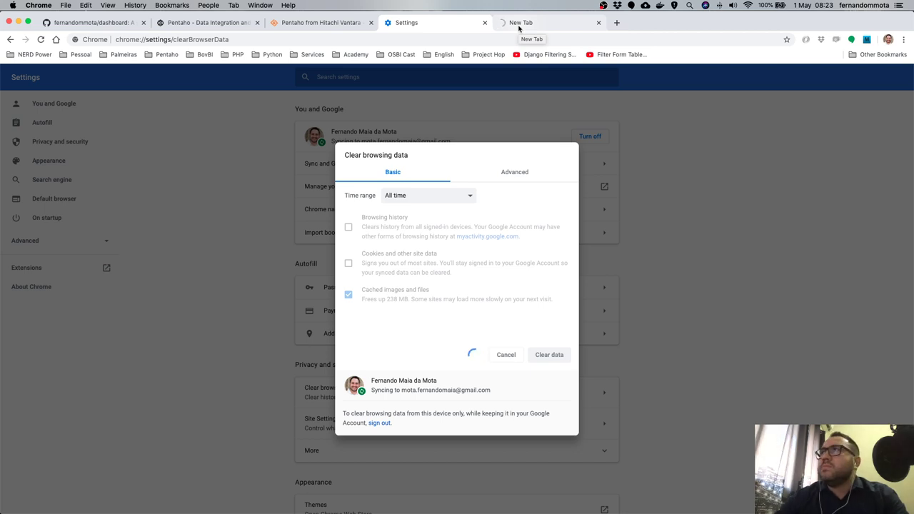
{"action": "left_click", "coordinate": [519, 25]}
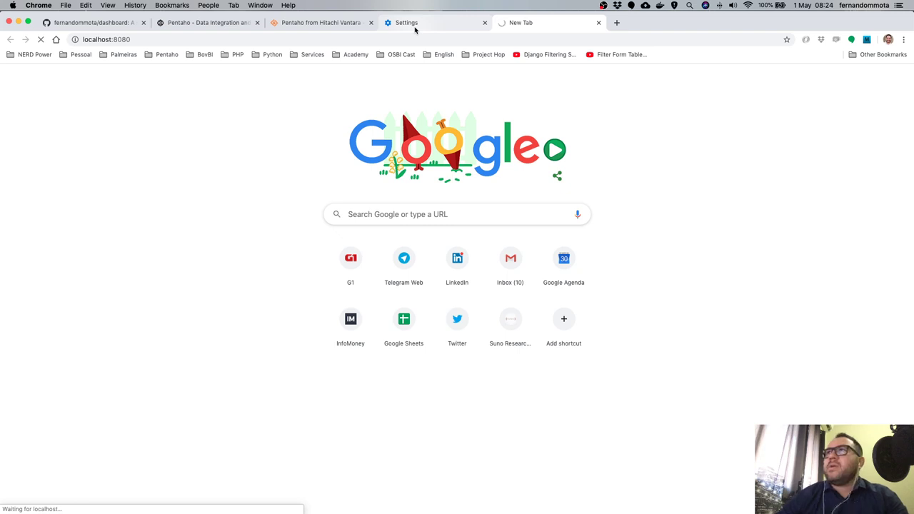
{"action": "left_click", "coordinate": [415, 27]}
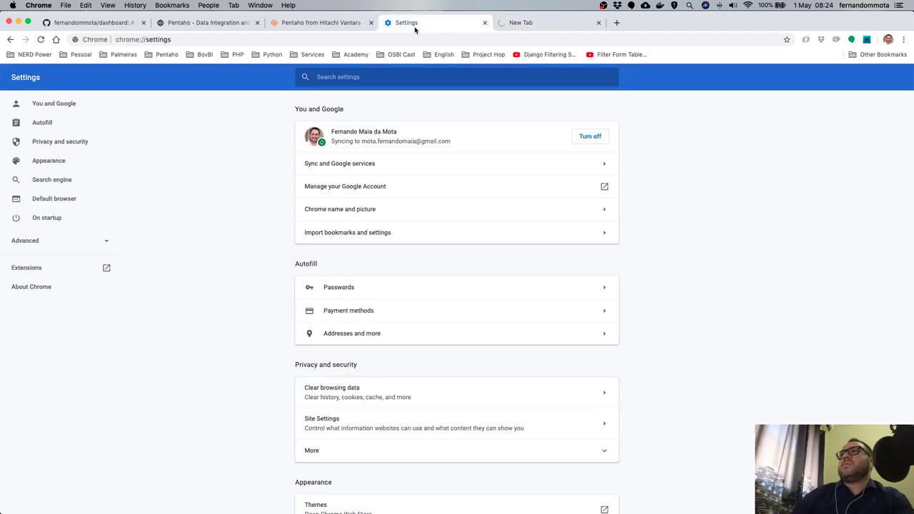
{"action": "left_click", "coordinate": [485, 23]}
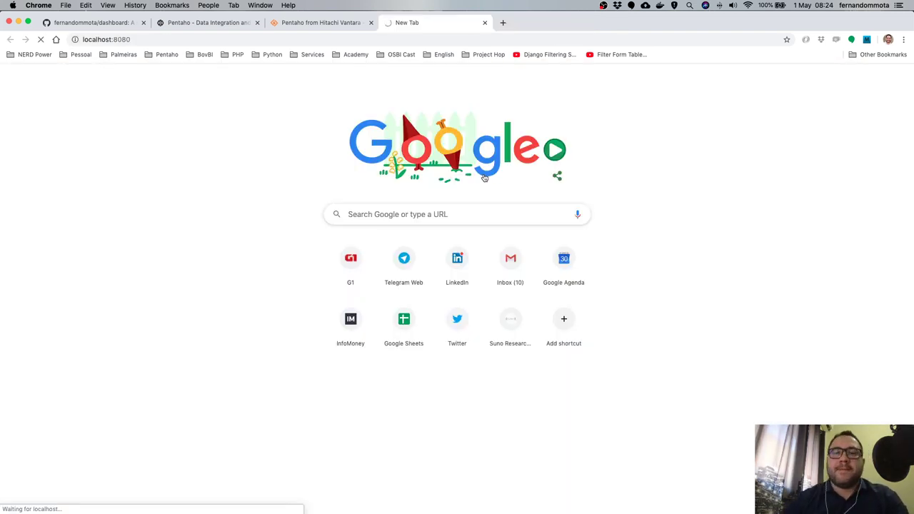
Check the server startup log in Terminal between looks at the localhost:8080 page in Chrome.
{"action": "key", "text": "super+Tab"}
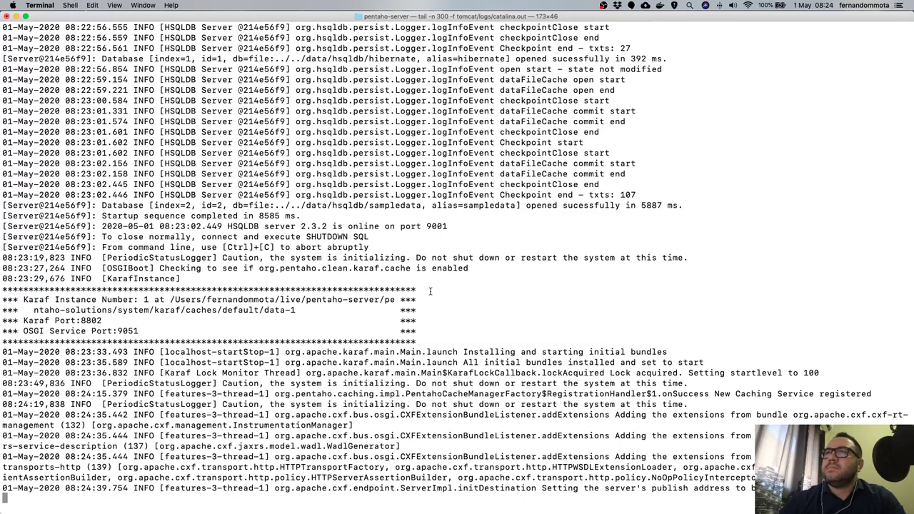
{"action": "key", "text": "ctrl+Up"}
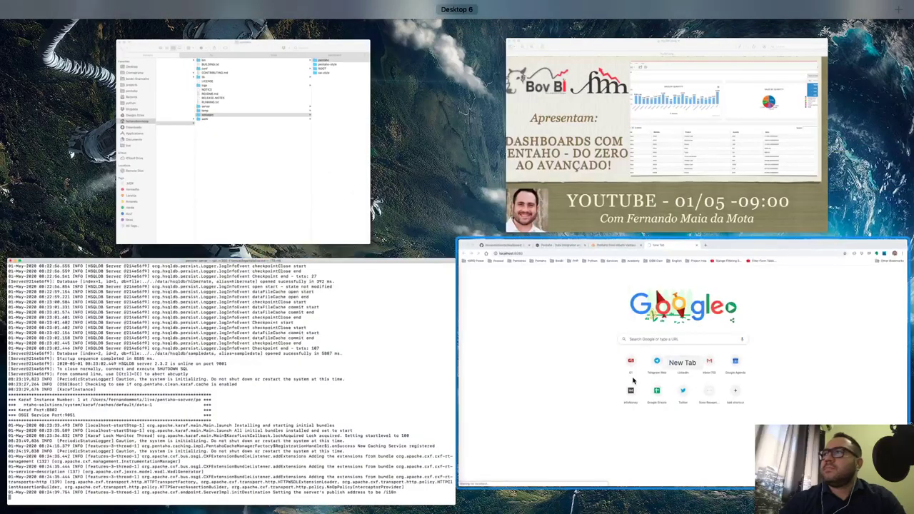
{"action": "left_click", "coordinate": [633, 379]}
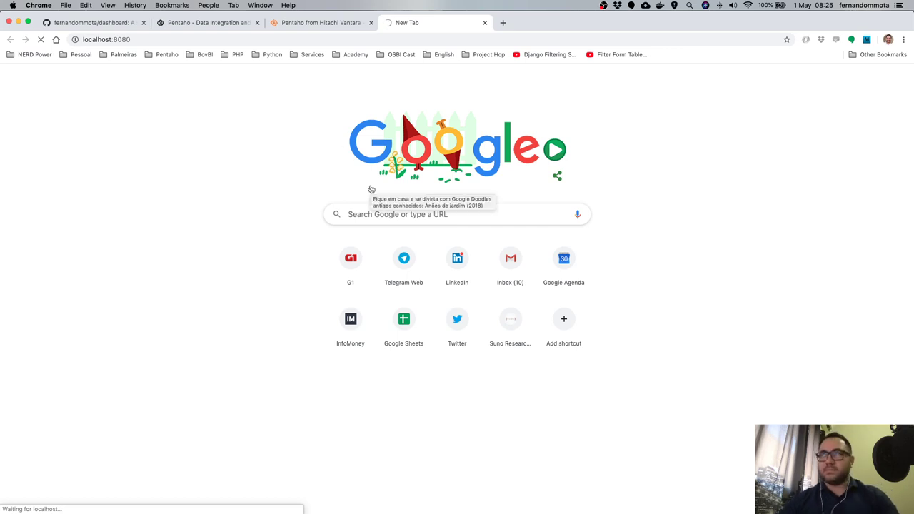
{"action": "key", "text": "super+Tab"}
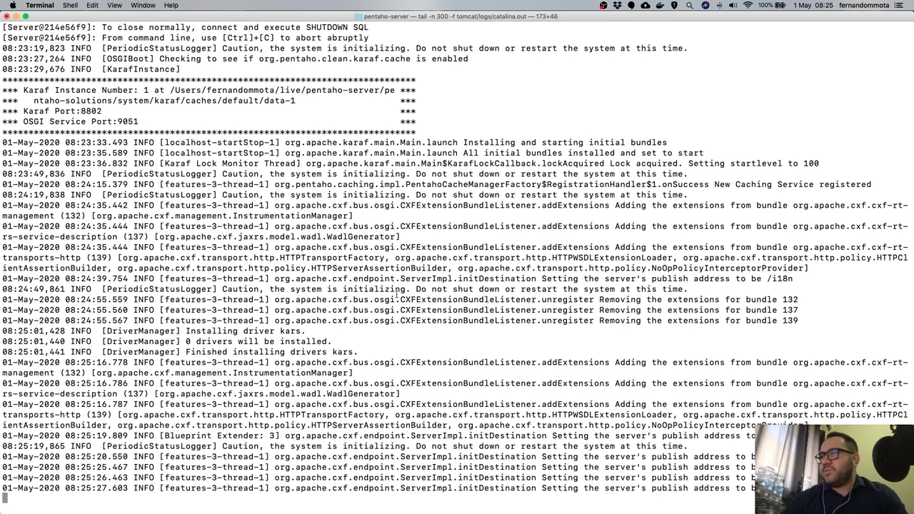
{"action": "key", "text": "super+Tab"}
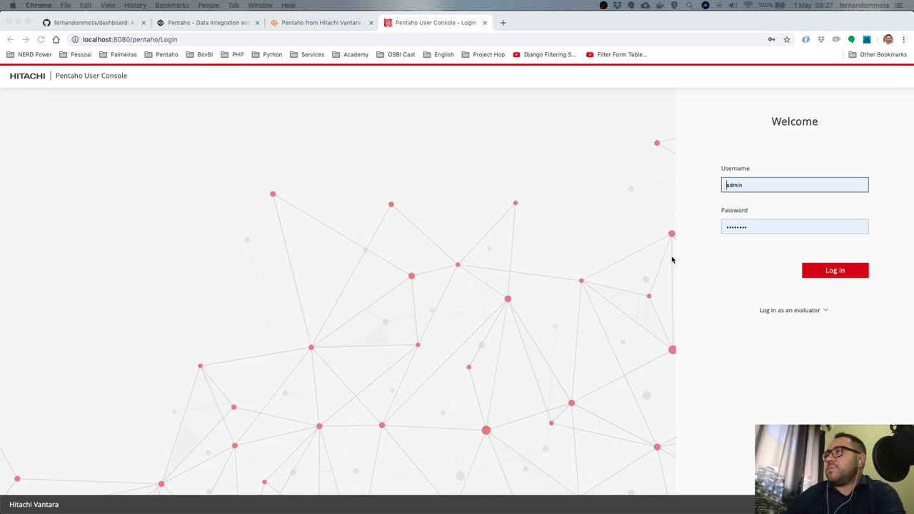
Log in to the Pentaho User Console with the prefilled admin credentials.
{"action": "left_click", "coordinate": [248, 214]}
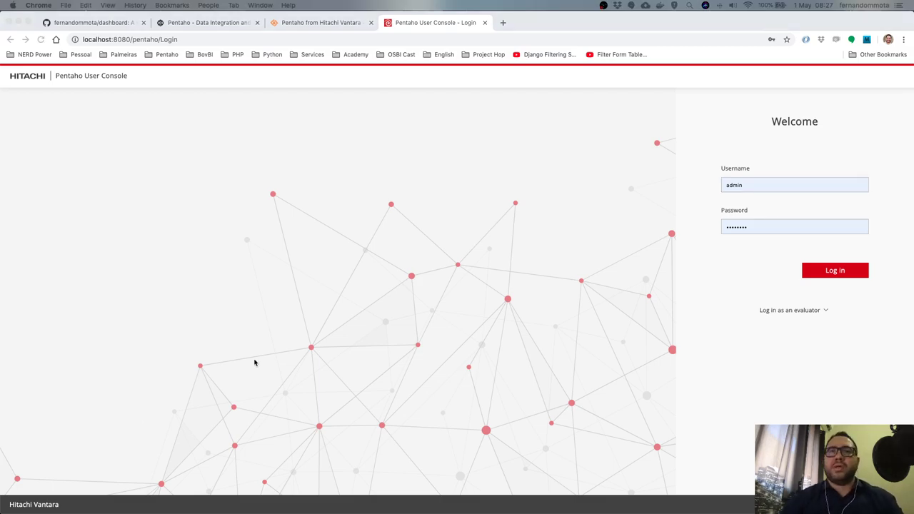
{"action": "key", "text": "ctrl+Up"}
{"action": "left_click", "coordinate": [623, 277]}
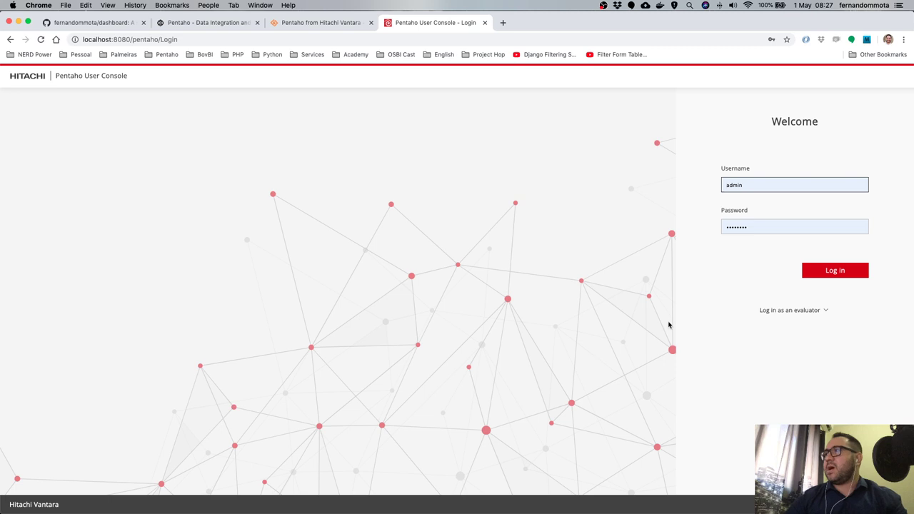
{"action": "left_click", "coordinate": [837, 271]}
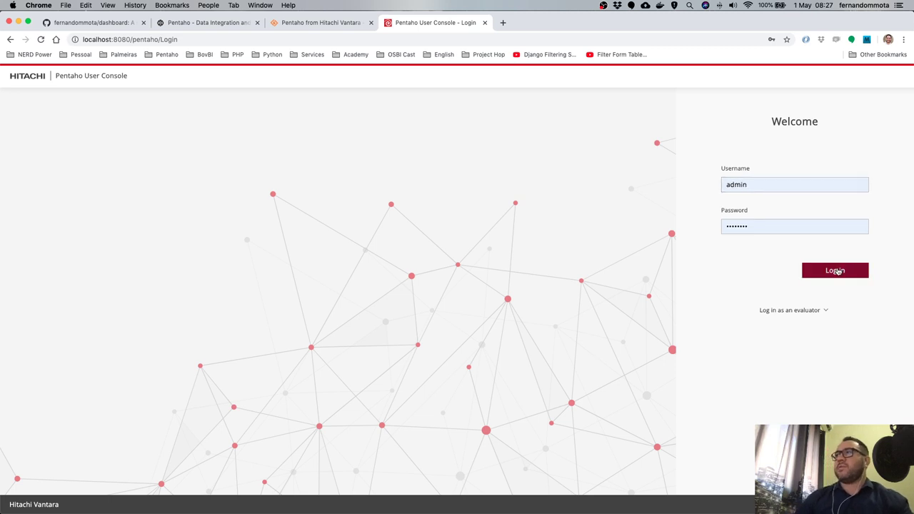
{"action": "left_click", "coordinate": [836, 275]}
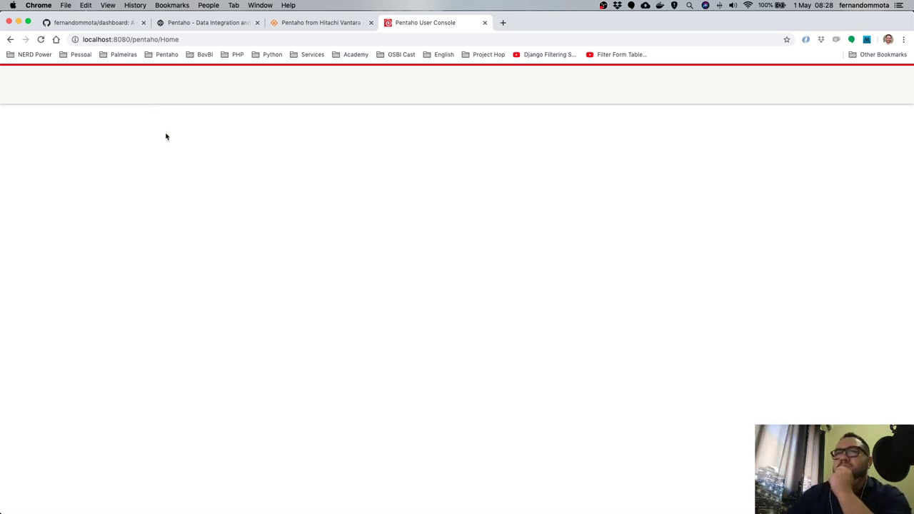
Reload the Pentaho User Console home page and dismiss the browser menu.
{"action": "left_click", "coordinate": [40, 40]}
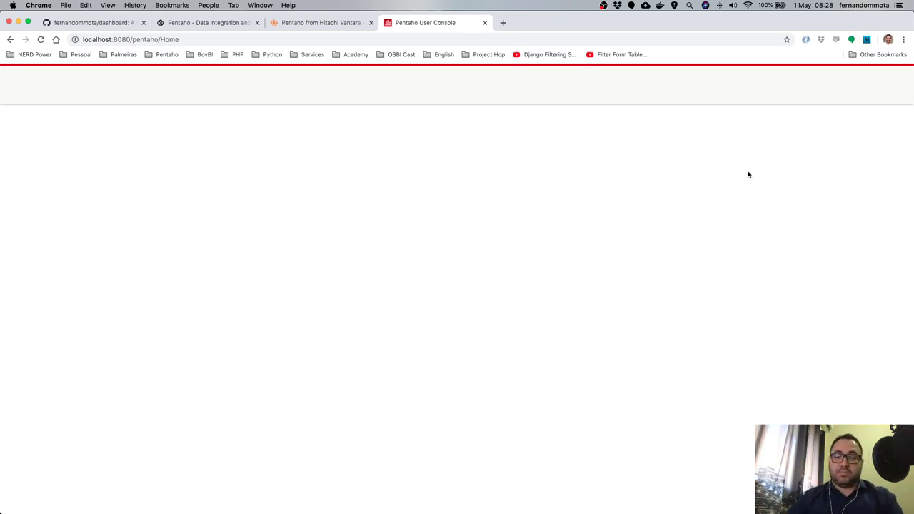
{"action": "left_click", "coordinate": [904, 39]}
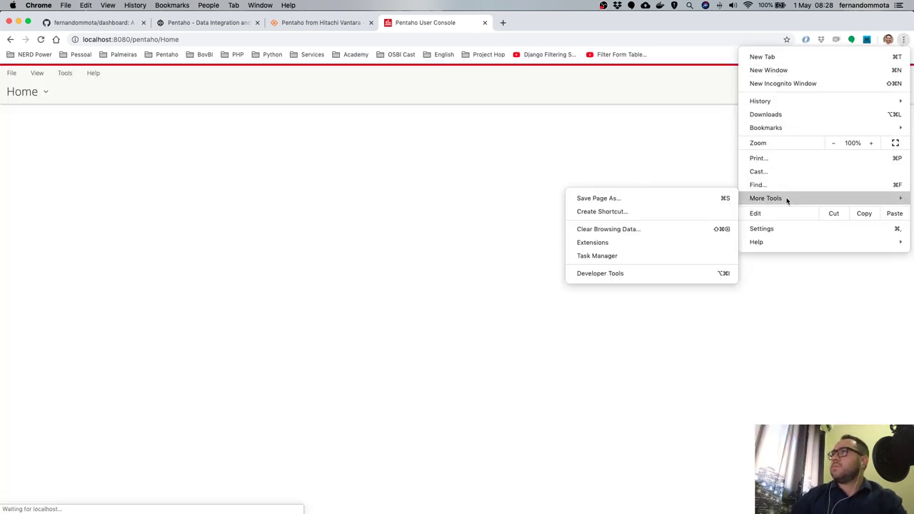
{"action": "left_click", "coordinate": [294, 173]}
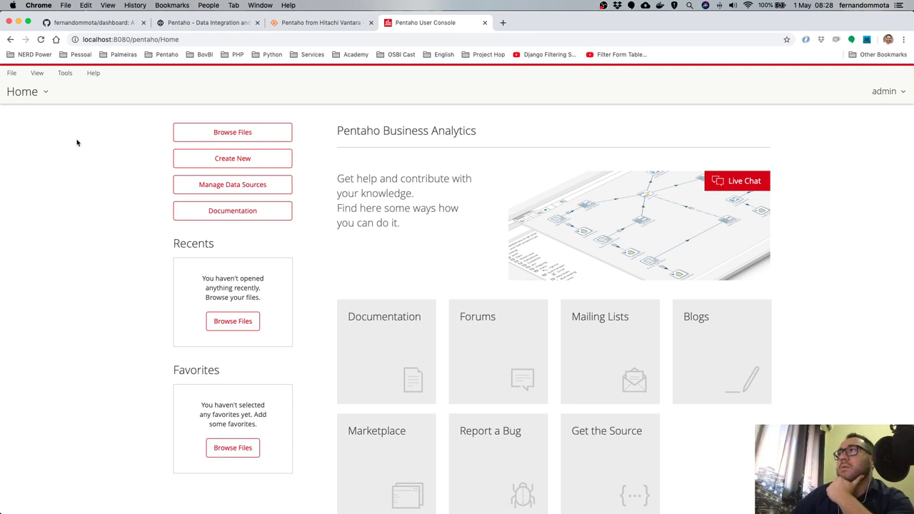
Log out of the Pentaho User Console and log back in through the evaluator option as Administrator.
{"action": "left_click", "coordinate": [891, 98]}
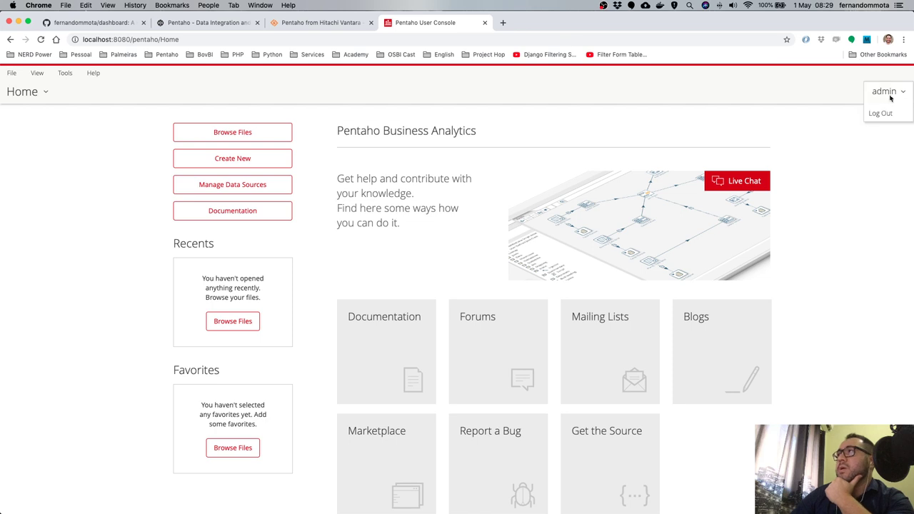
{"action": "left_click", "coordinate": [880, 112]}
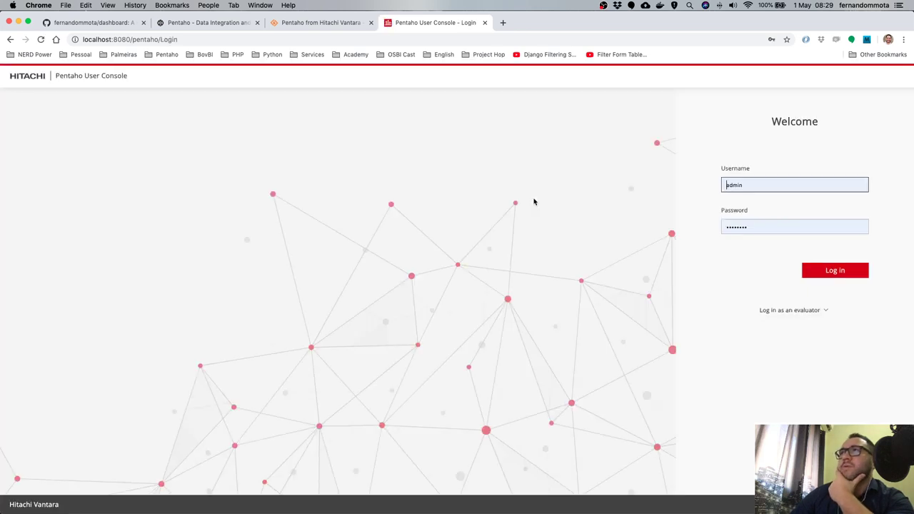
{"action": "left_click", "coordinate": [824, 312]}
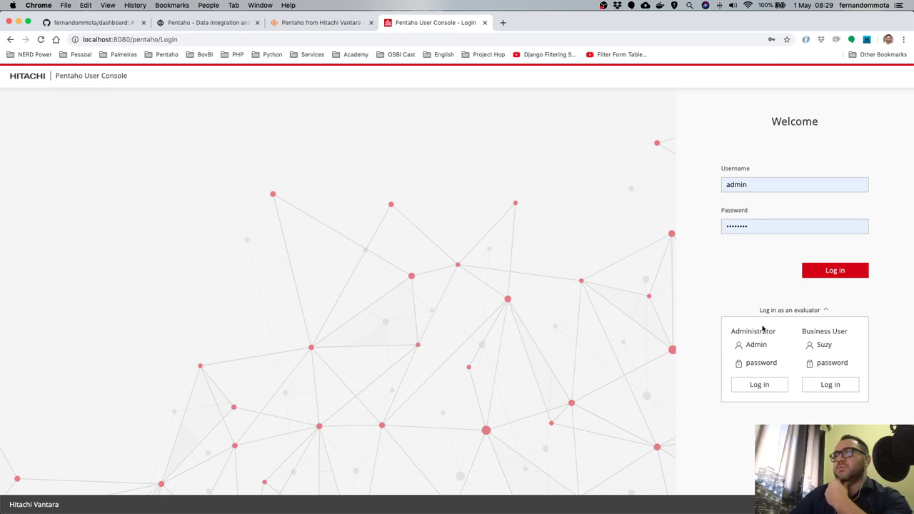
{"action": "left_click", "coordinate": [803, 311]}
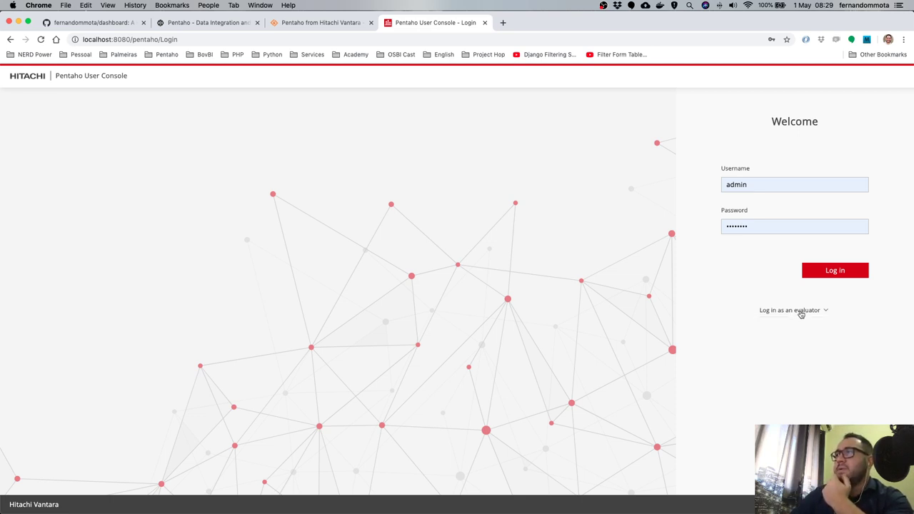
{"action": "left_click", "coordinate": [801, 312]}
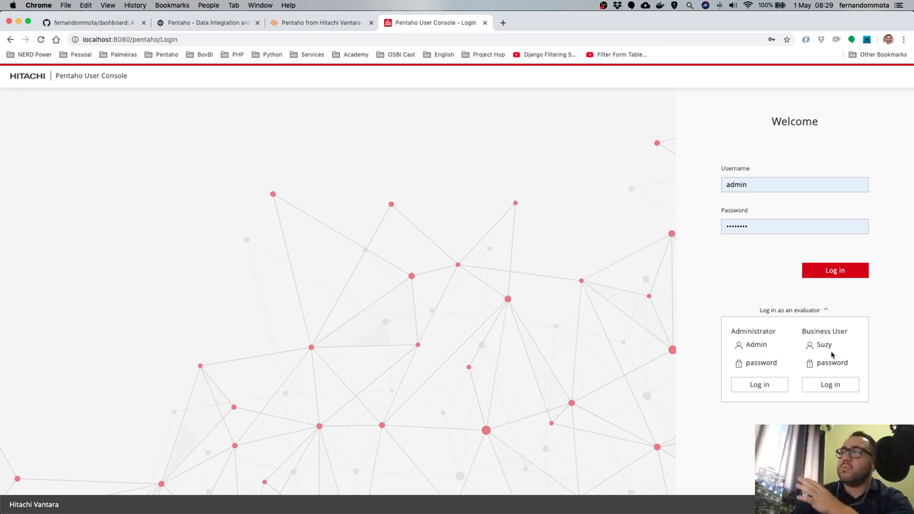
{"action": "left_click", "coordinate": [760, 385]}
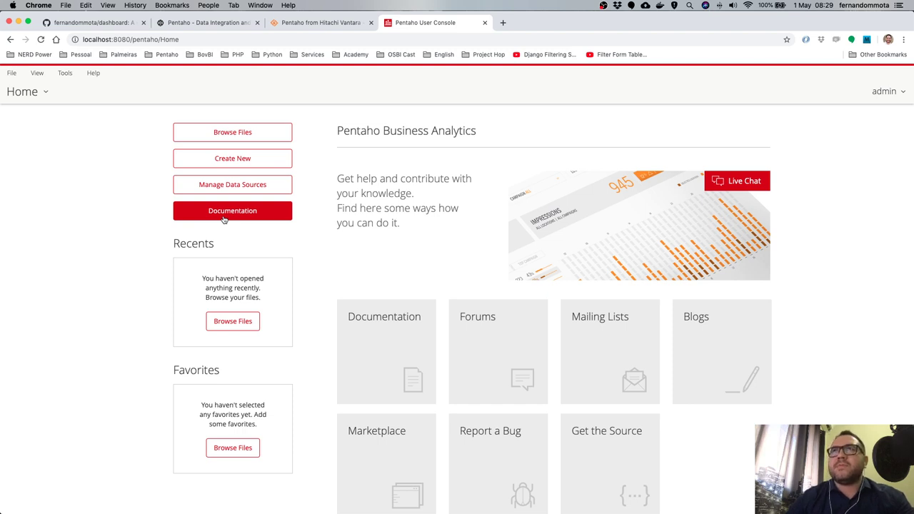
Review the kinds of content that can be created from the home page and the File menu's New options.
{"action": "left_click", "coordinate": [243, 160]}
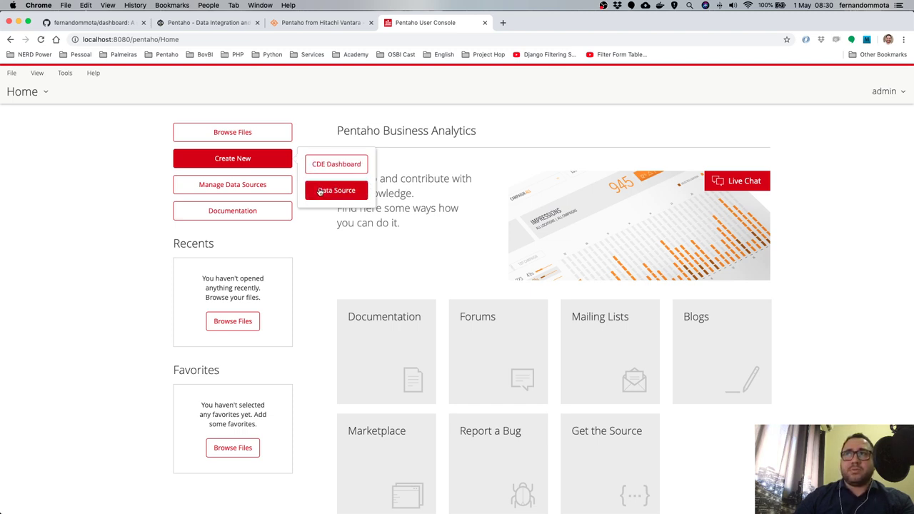
{"action": "left_click", "coordinate": [12, 73]}
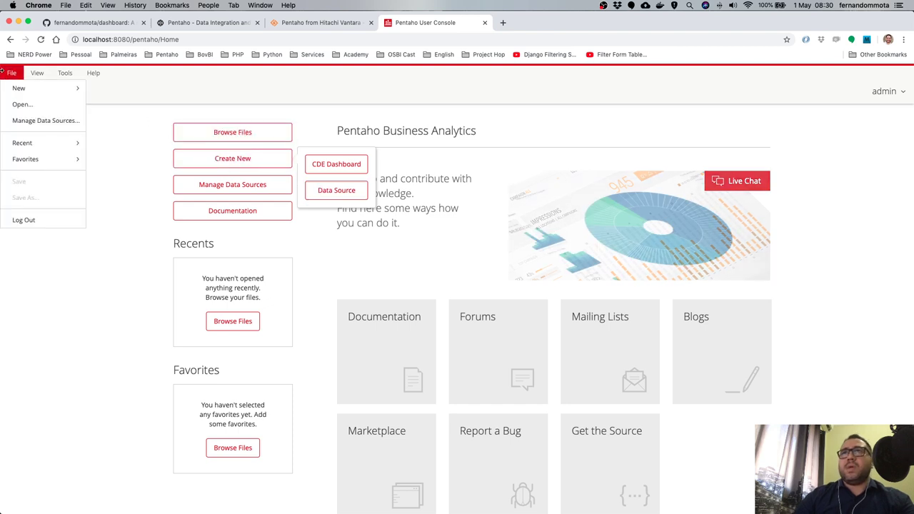
{"action": "mouse_move", "coordinate": [20, 89]}
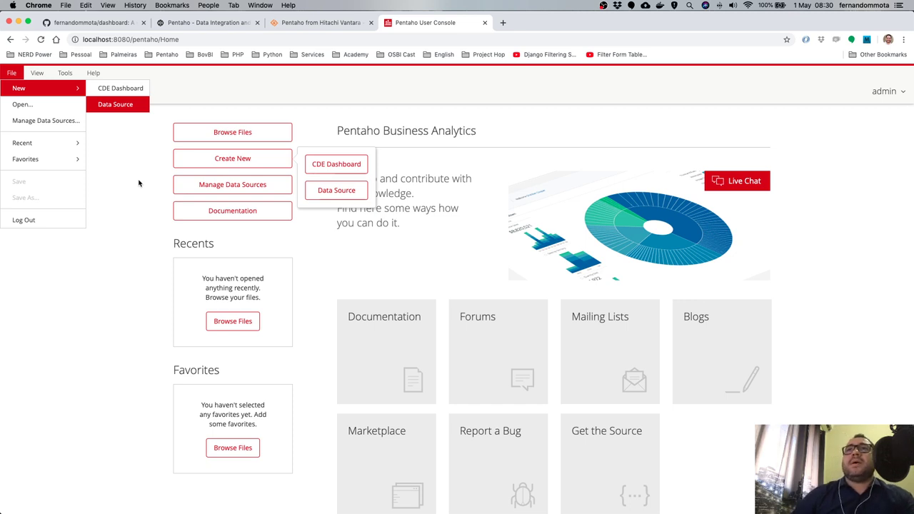
{"action": "mouse_move", "coordinate": [64, 74]}
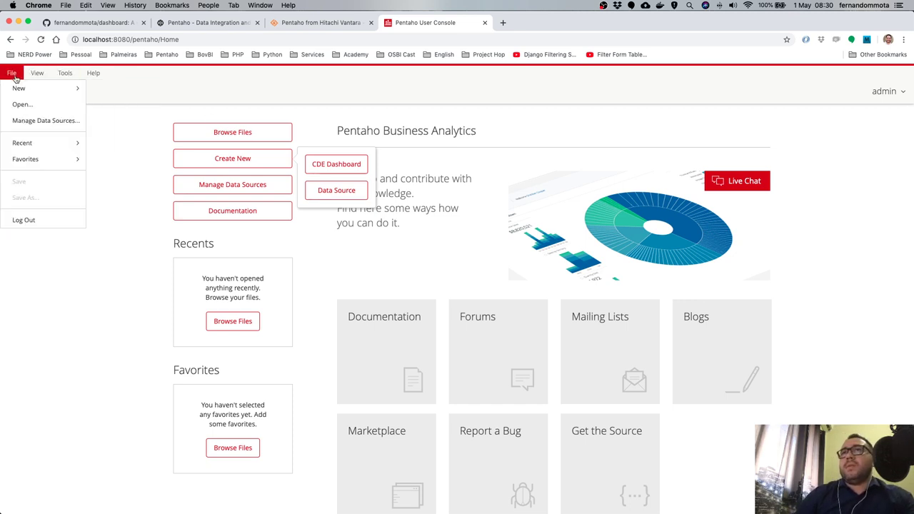
Browse the repository files and view the contents of each user's folder under Home, ending on admin.
{"action": "left_click", "coordinate": [245, 136]}
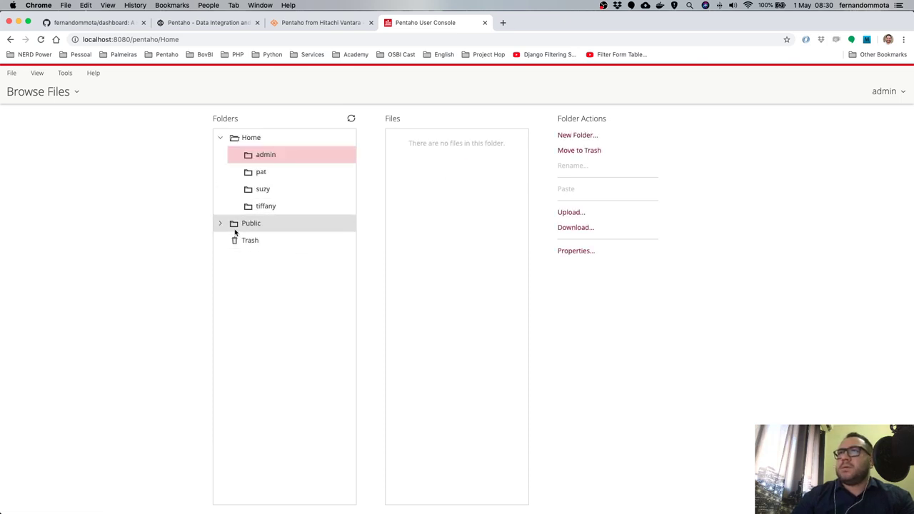
{"action": "left_click", "coordinate": [263, 189]}
{"action": "left_click", "coordinate": [265, 206]}
{"action": "left_click", "coordinate": [261, 172]}
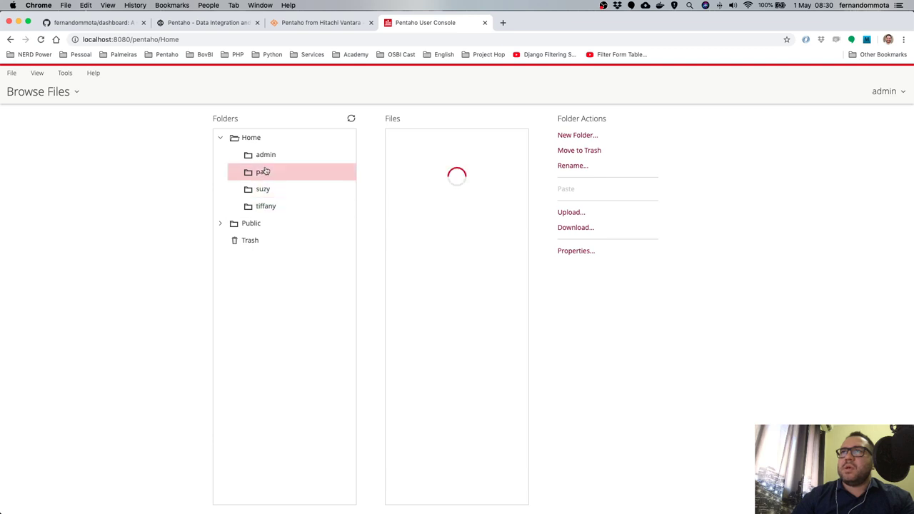
{"action": "left_click", "coordinate": [265, 156]}
Expand the Public, plugin-samples and Steel Wheels folders and open CTools Dashboard from the Steel Wheels Dashboards folder.
{"action": "left_click", "coordinate": [222, 223]}
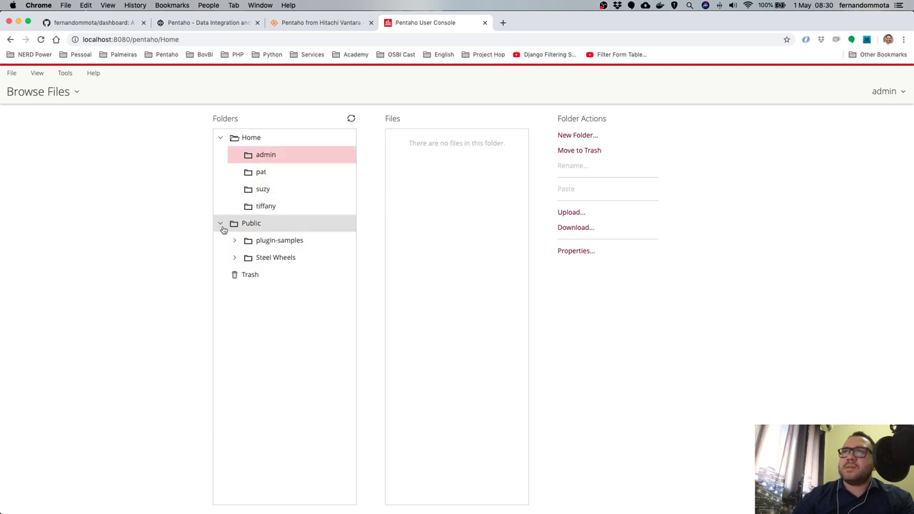
{"action": "left_click", "coordinate": [234, 241]}
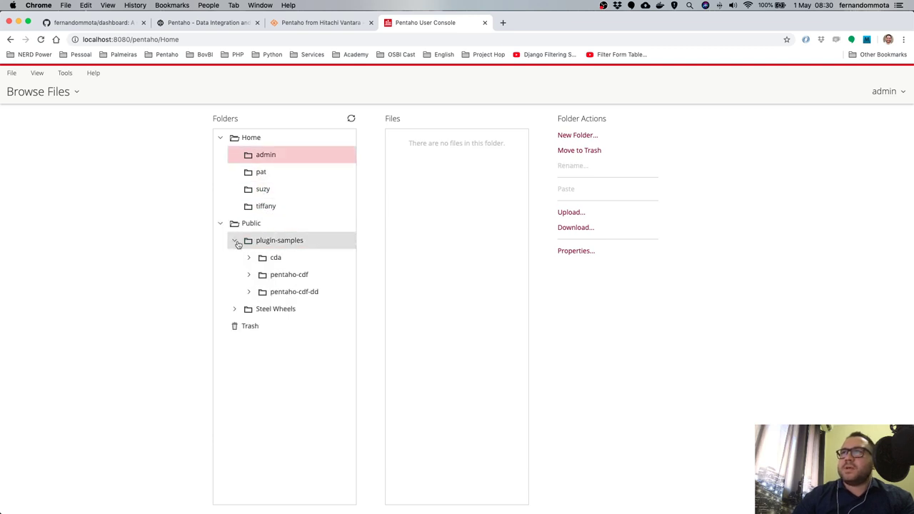
{"action": "left_click", "coordinate": [235, 310]}
{"action": "left_click", "coordinate": [282, 328]}
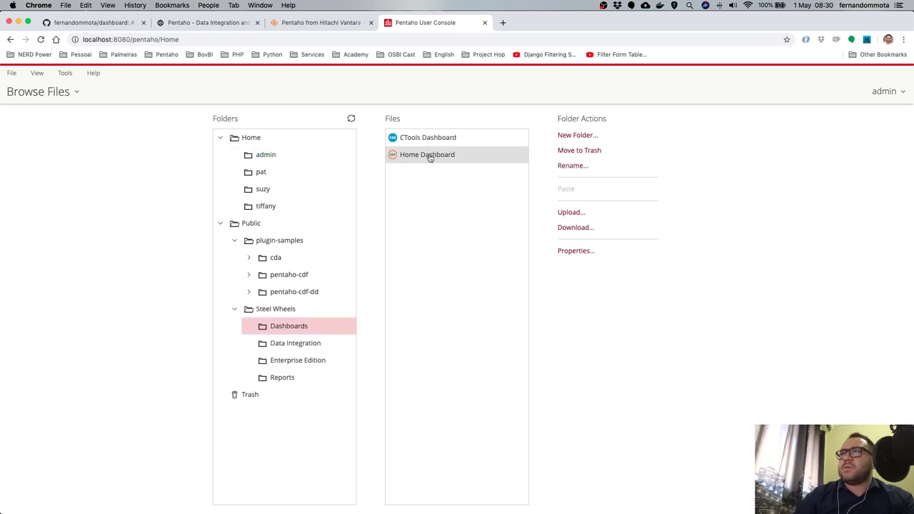
{"action": "double_click", "coordinate": [423, 140]}
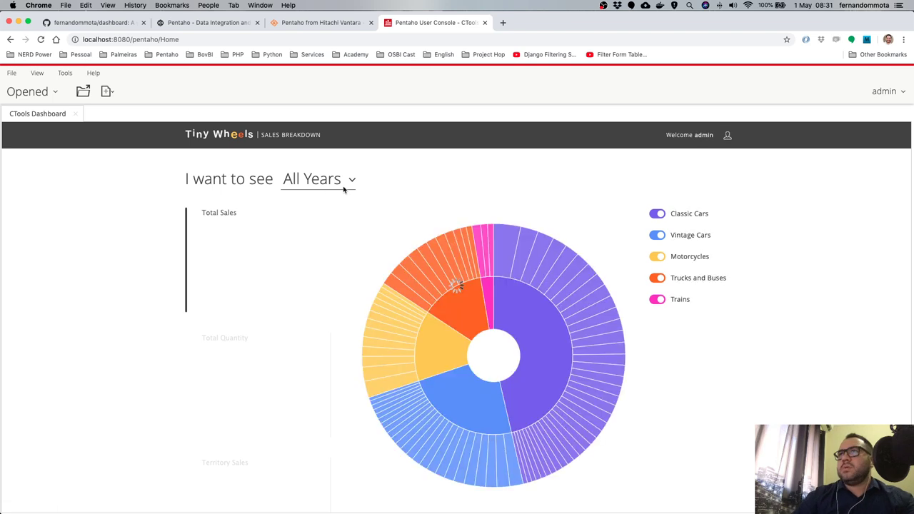
Look through the year filter options of the CTools Dashboard, and close the dashboard to return to the home page.
{"action": "left_click", "coordinate": [348, 183]}
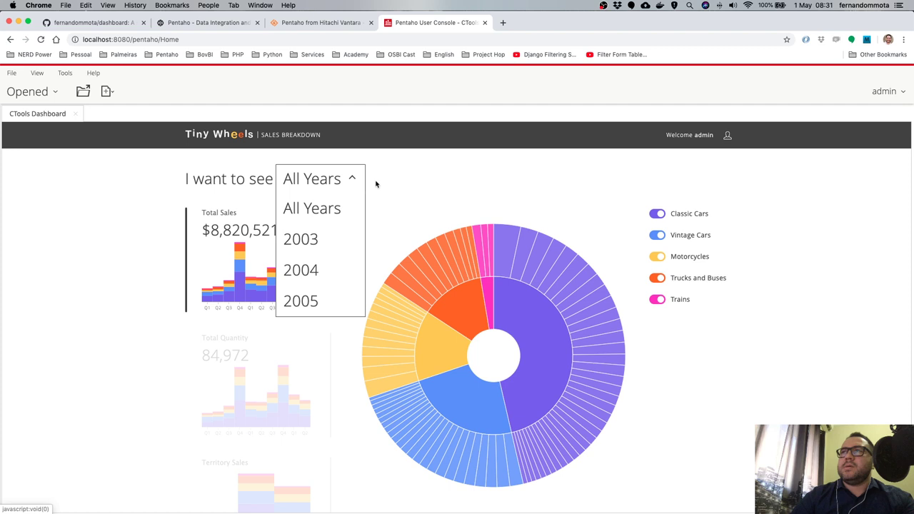
{"action": "left_click", "coordinate": [400, 177]}
{"action": "left_click", "coordinate": [358, 179]}
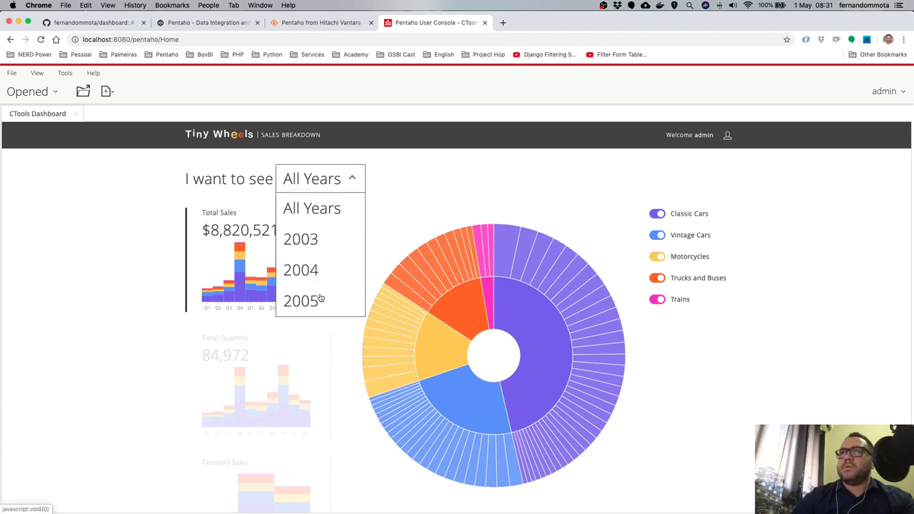
{"action": "left_click", "coordinate": [74, 116]}
{"action": "left_click", "coordinate": [254, 164]}
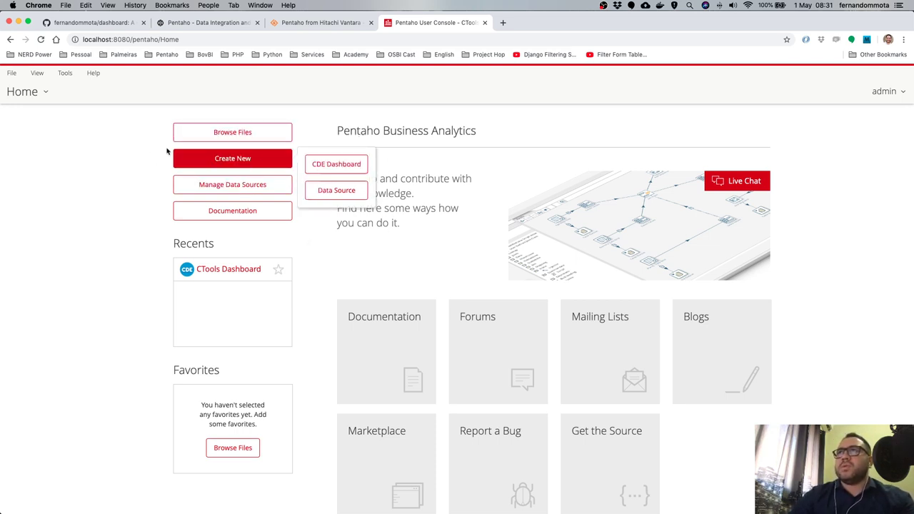
{"action": "left_click", "coordinate": [104, 155]}
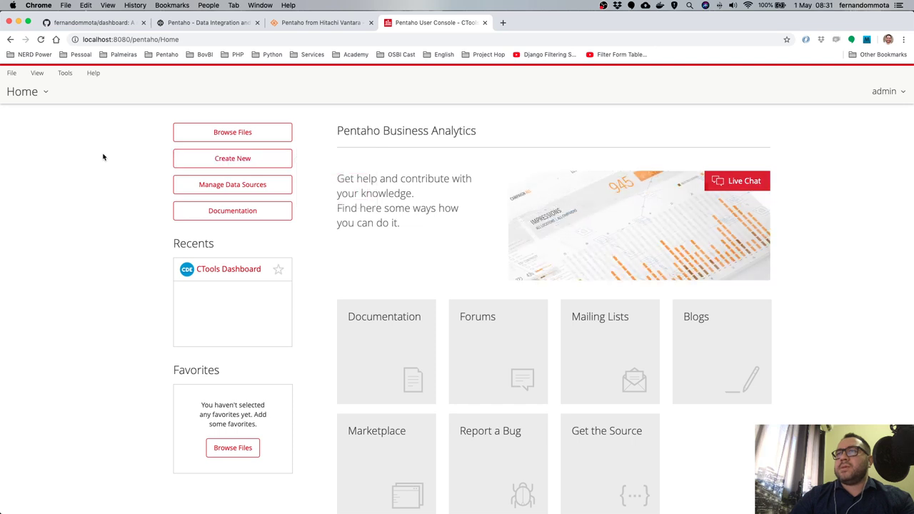
Search the Marketplace for "pivot" and open the Pivot4J Analytics plugin details.
{"action": "left_click", "coordinate": [27, 95]}
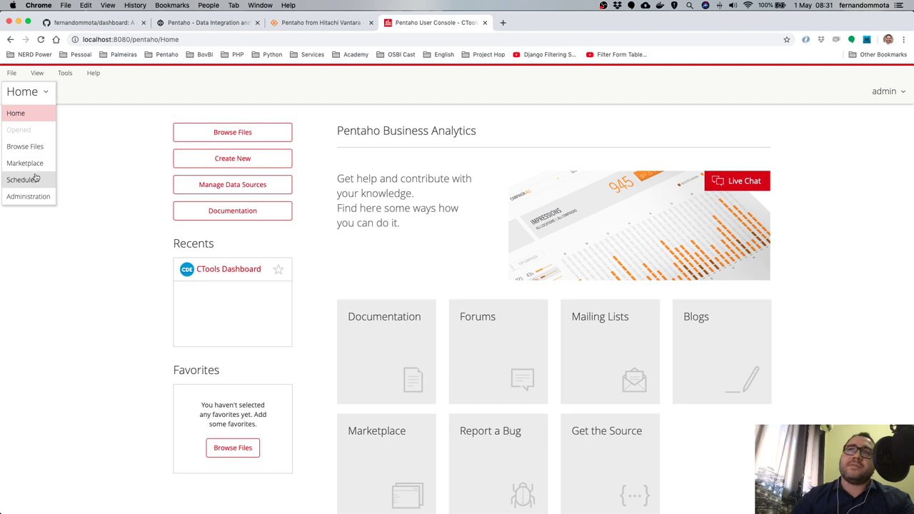
{"action": "left_click", "coordinate": [8, 165]}
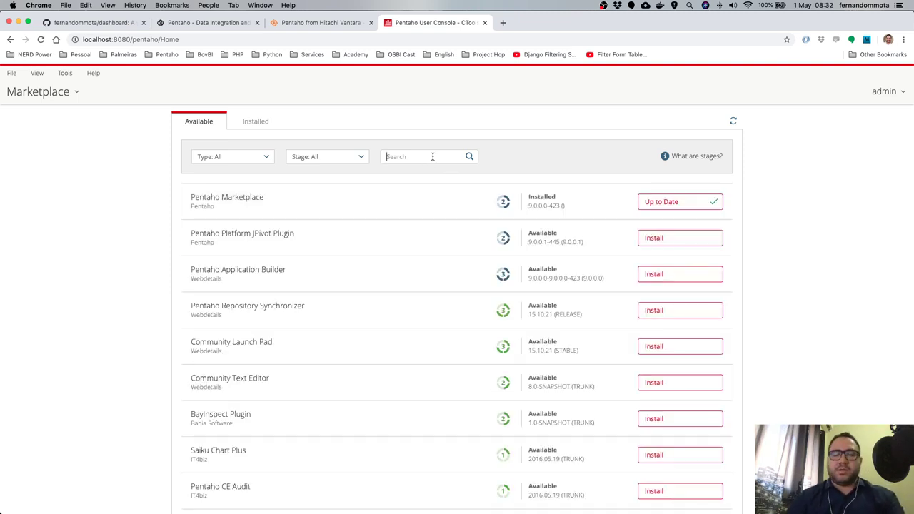
{"action": "type", "text": "pivot"}
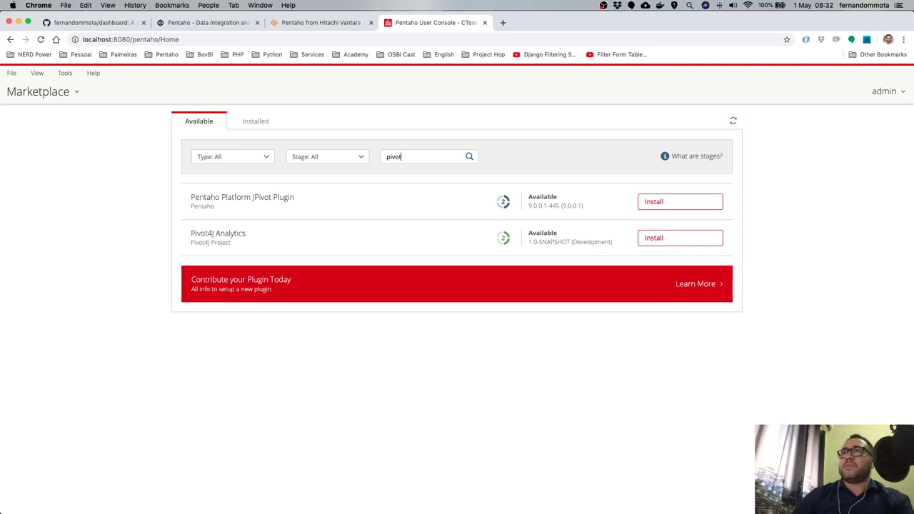
{"action": "left_click", "coordinate": [219, 235]}
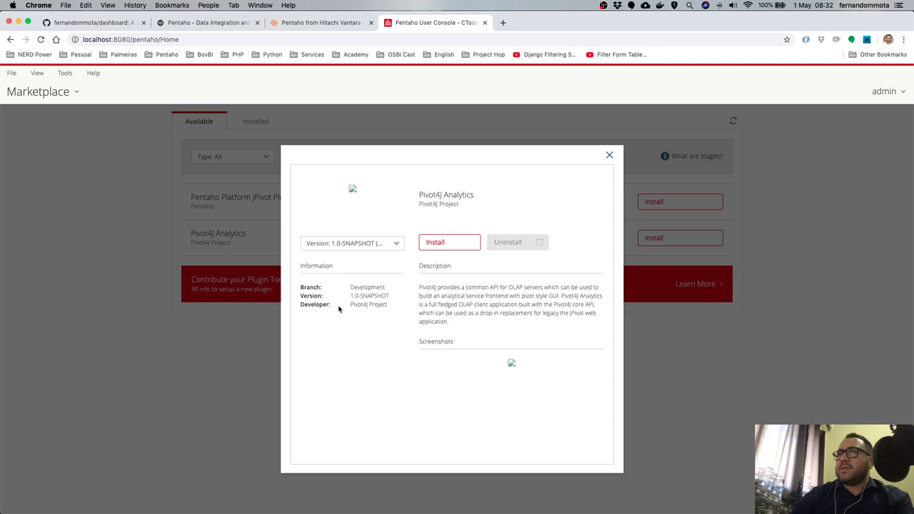
Search Google for "pivot4j" in a new browser tab and view the plugin screenshot on the project's Pentaho BI Plugin page.
{"action": "left_click", "coordinate": [504, 24]}
{"action": "type", "text": "pivot4"}
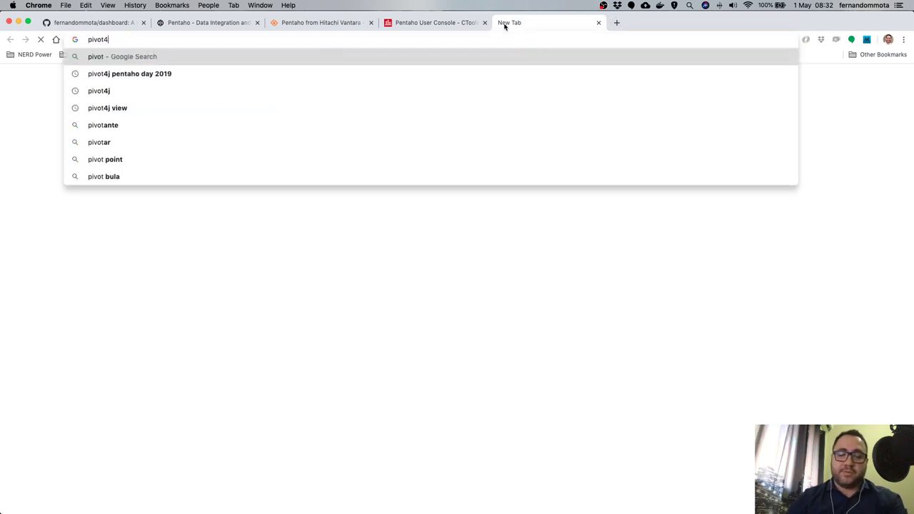
{"action": "type", "text": "j"}
{"action": "key", "text": "Return"}
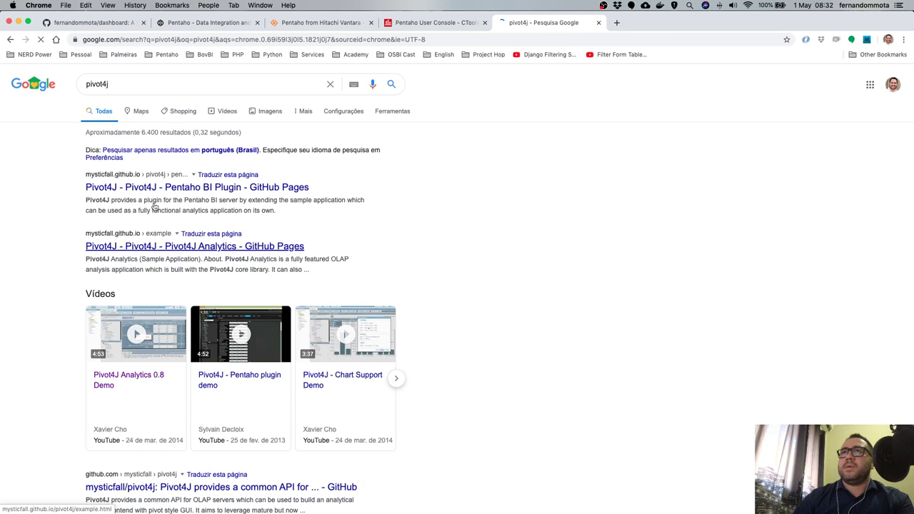
{"action": "left_click", "coordinate": [155, 187]}
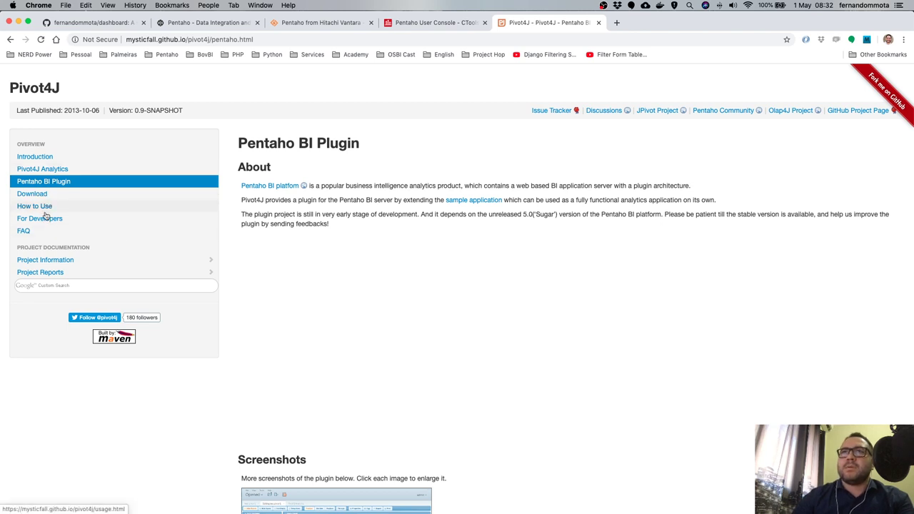
{"action": "scroll", "coordinate": [362, 258], "scroll_direction": "down", "scroll_amount": 3}
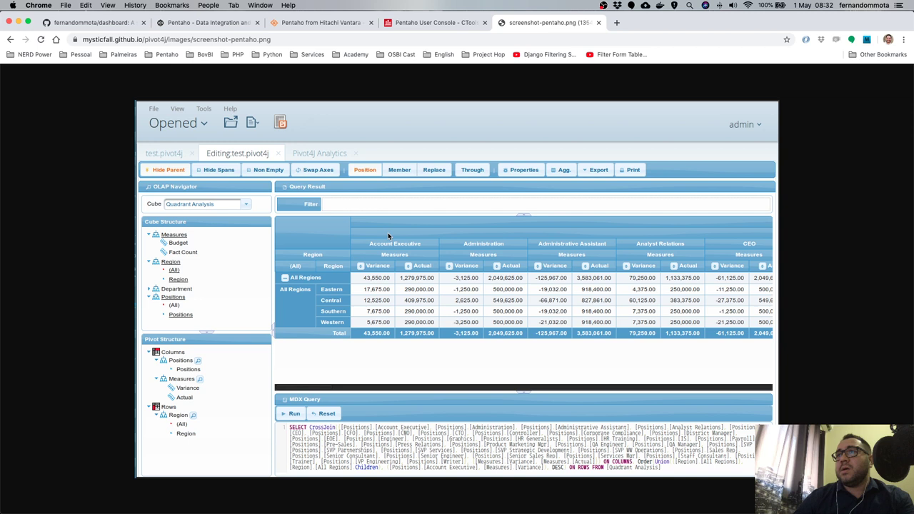
Install version 1.0-SNAPSHOT of the Pivot4J Analytics plugin from its Marketplace details.
{"action": "left_click", "coordinate": [435, 23]}
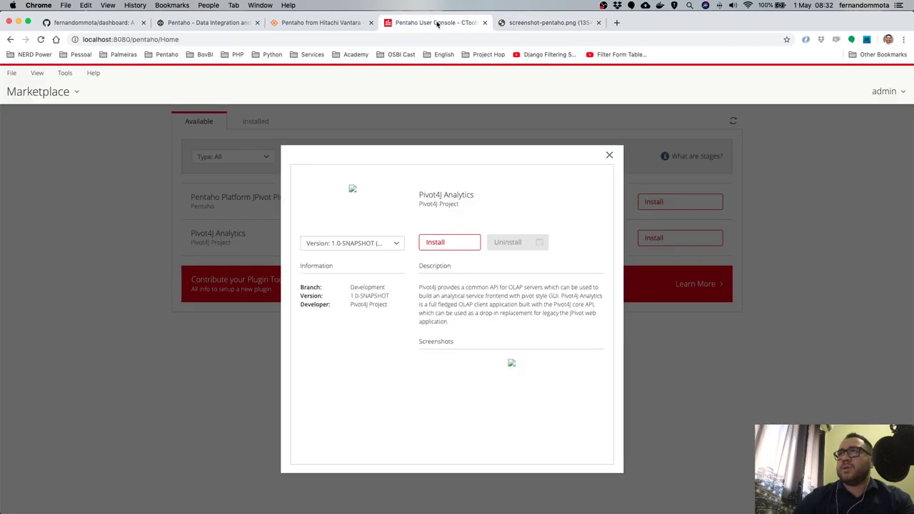
{"action": "left_click", "coordinate": [361, 245]}
{"action": "left_click", "coordinate": [357, 258]}
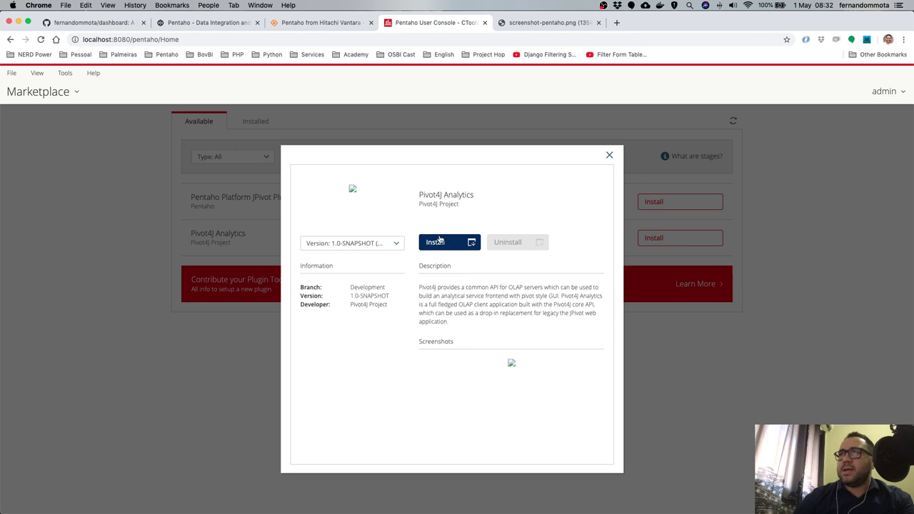
{"action": "left_click", "coordinate": [439, 242]}
{"action": "left_click", "coordinate": [497, 214]}
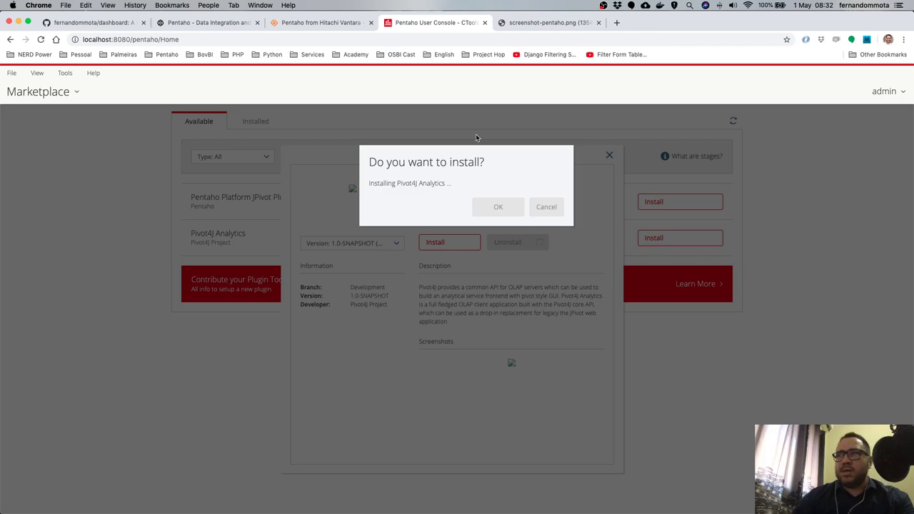
Switch to Terminal and examine the plugin's download URL and installation entries in the server log.
{"action": "key", "text": "ctrl+Up"}
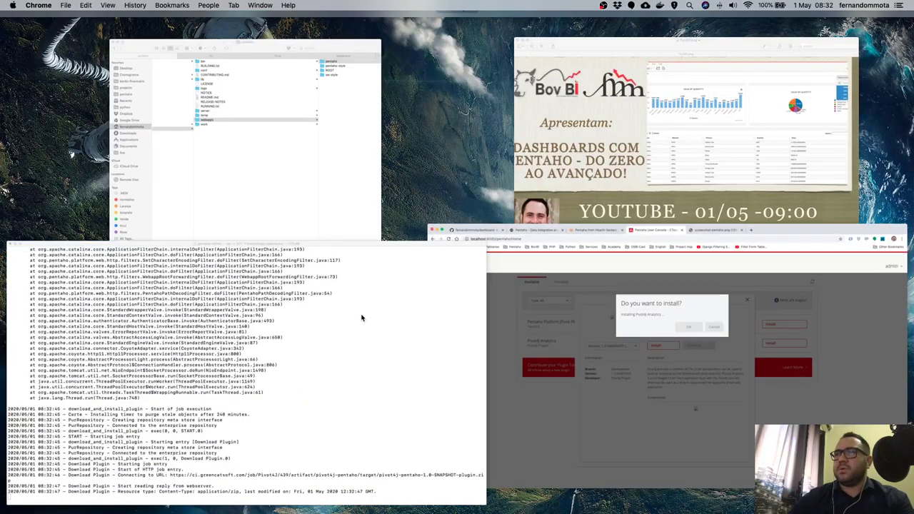
{"action": "left_click", "coordinate": [362, 315]}
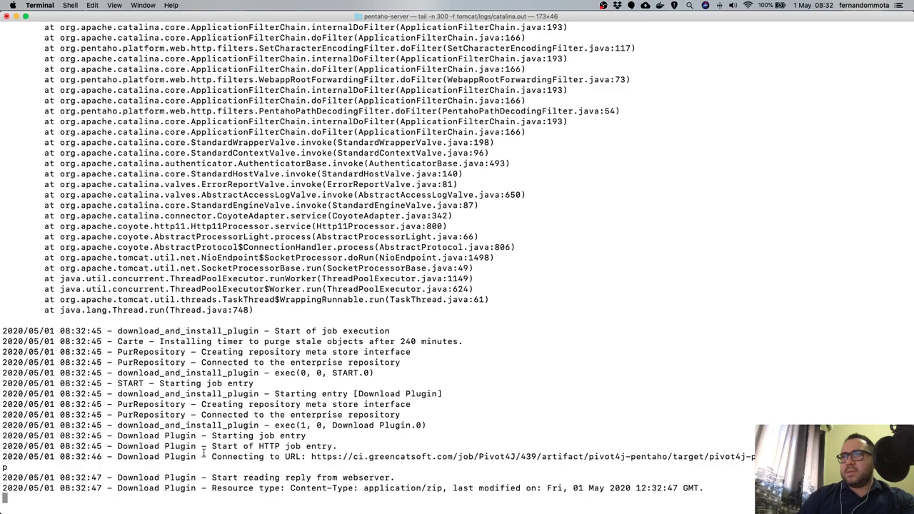
{"action": "left_click_drag", "start_coordinate": [208, 456], "coordinate": [279, 350]}
{"action": "scroll", "coordinate": [280, 350], "scroll_direction": "up", "scroll_amount": 12}
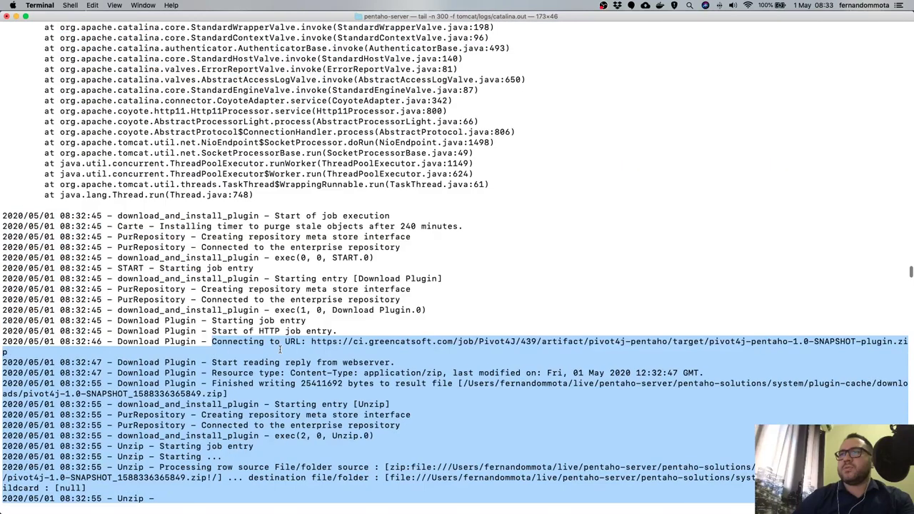
{"action": "left_click", "coordinate": [281, 350]}
{"action": "left_click_drag", "start_coordinate": [311, 341], "coordinate": [714, 327]}
{"action": "left_click_drag", "start_coordinate": [2, 341], "coordinate": [20, 349]}
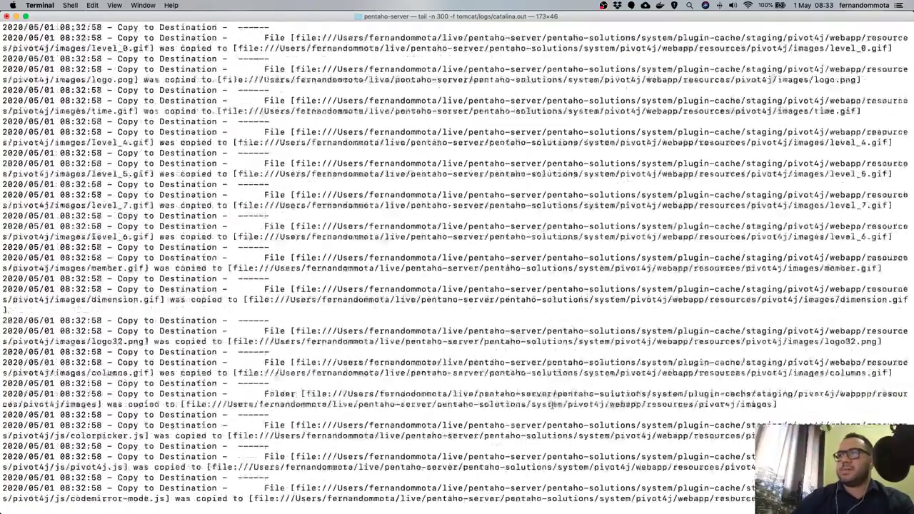
Switch back to Chrome, acknowledge the Pivot4J Analytics installation message, and close the plugin details.
{"action": "key", "text": "ctrl+Up"}
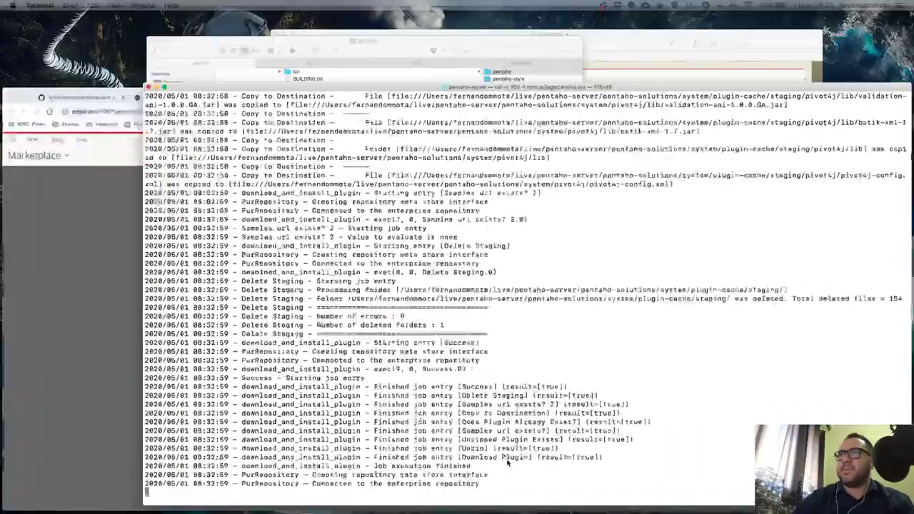
{"action": "left_click", "coordinate": [355, 376]}
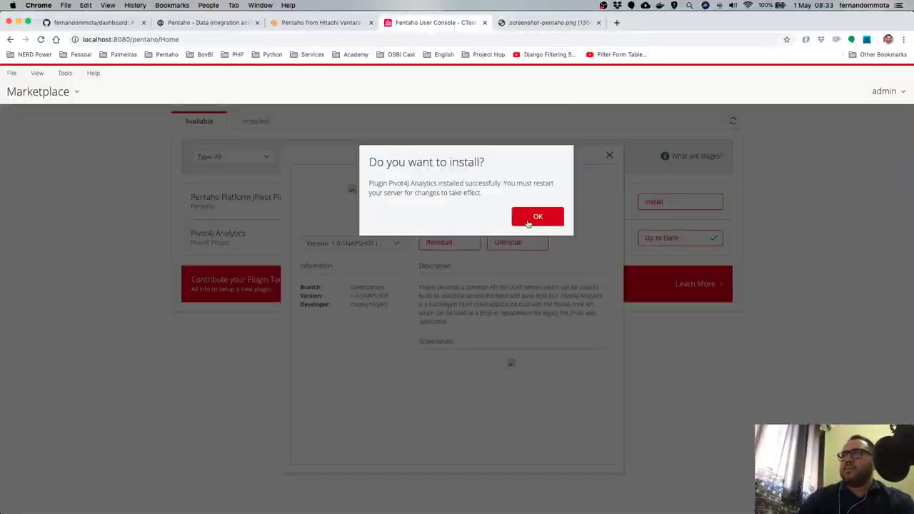
{"action": "left_click", "coordinate": [537, 216]}
{"action": "left_click", "coordinate": [609, 155]}
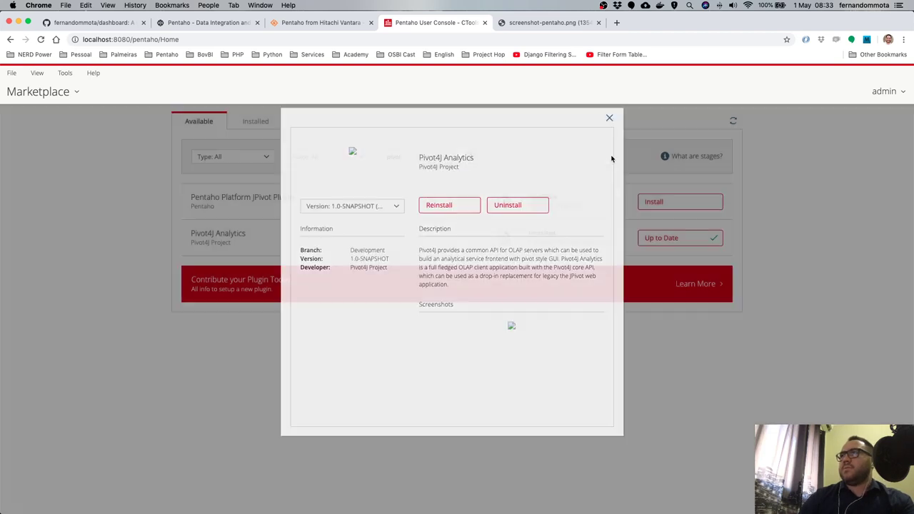
Replace the Marketplace search term with "saiku" to look for Saiku plugins.
{"action": "left_click_drag", "start_coordinate": [417, 158], "coordinate": [345, 163]}
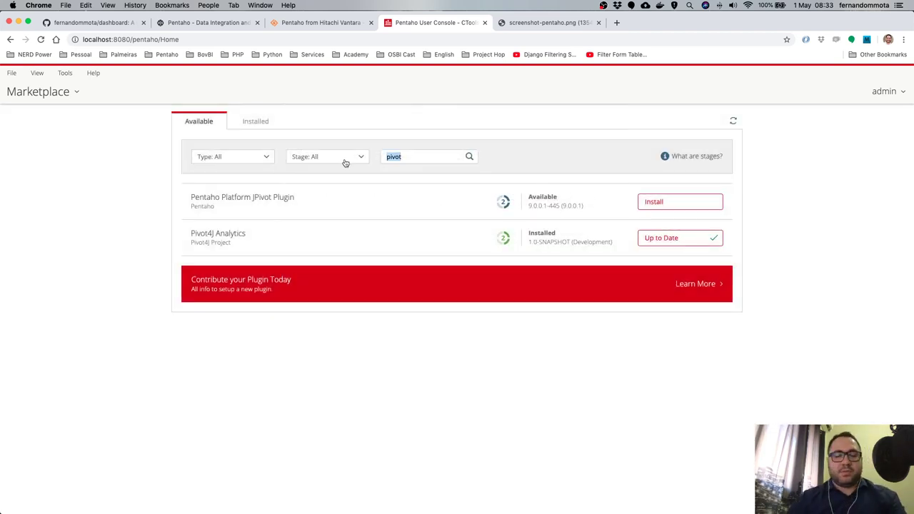
{"action": "type", "text": "saiku"}
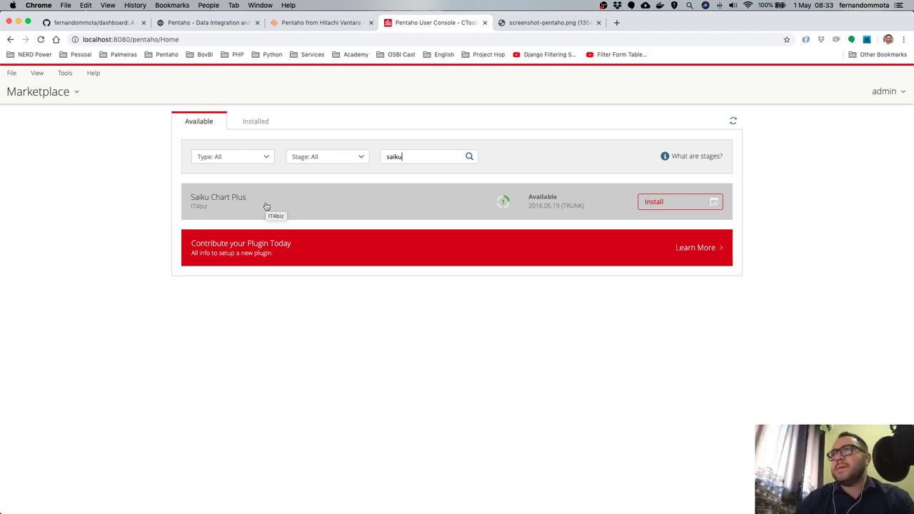
{"action": "left_click_drag", "start_coordinate": [400, 157], "coordinate": [362, 158]}
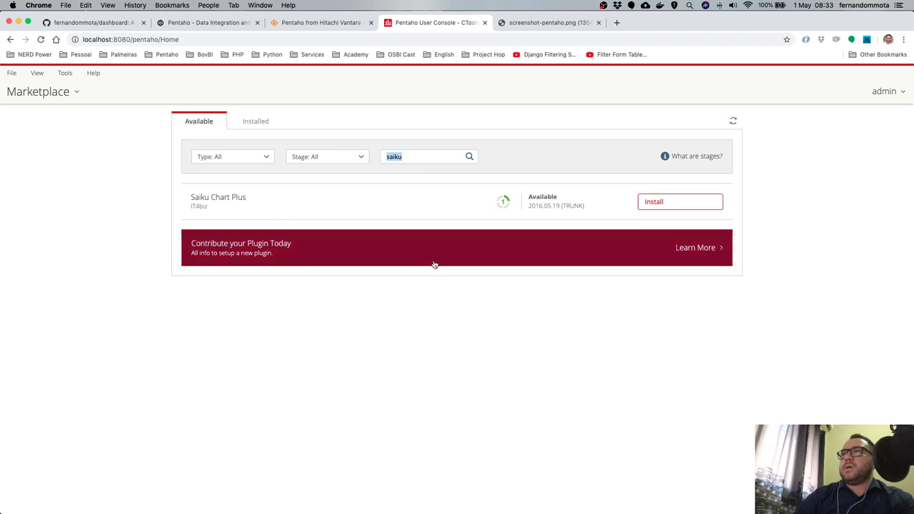
Clear the Marketplace search, switch to Finder, and reposition its window over the browser.
{"action": "key", "text": "BackSpace"}
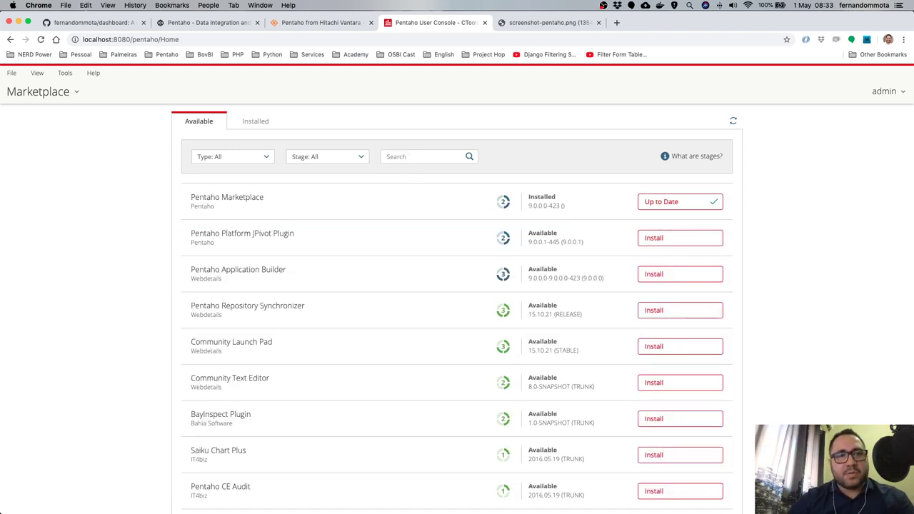
{"action": "key", "text": "super+Tab"}
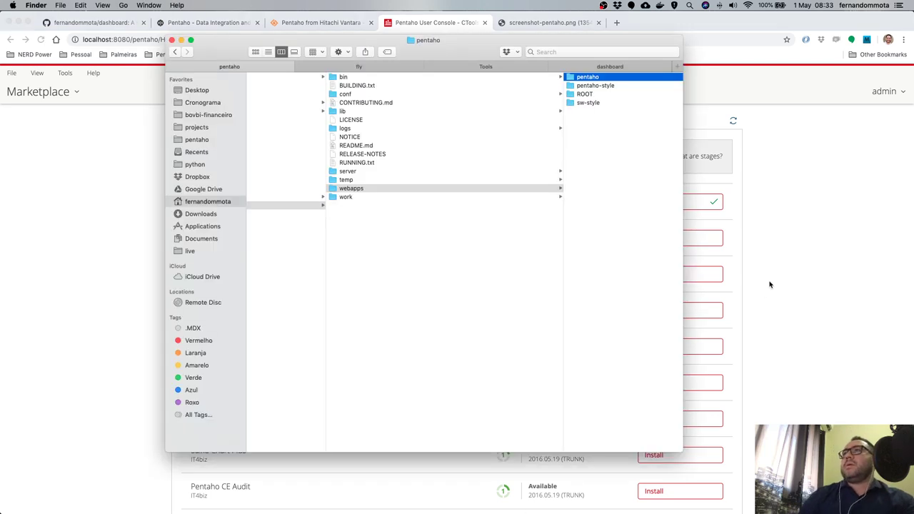
{"action": "left_click_drag", "start_coordinate": [453, 41], "coordinate": [401, 39]}
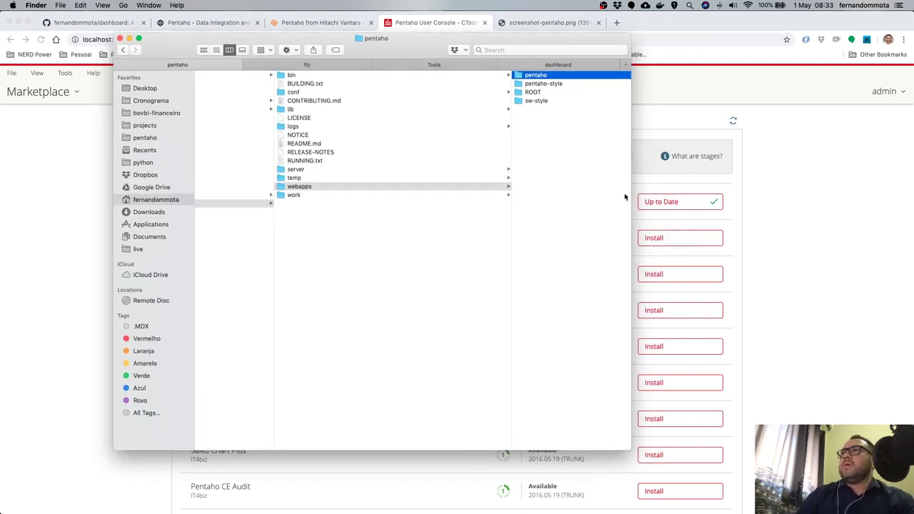
Open the pivot4j plugin folder inside pentaho-solutions/system of the Pentaho server and enlarge the Finder window.
{"action": "scroll", "coordinate": [352, 237], "scroll_direction": "left", "scroll_amount": 10}
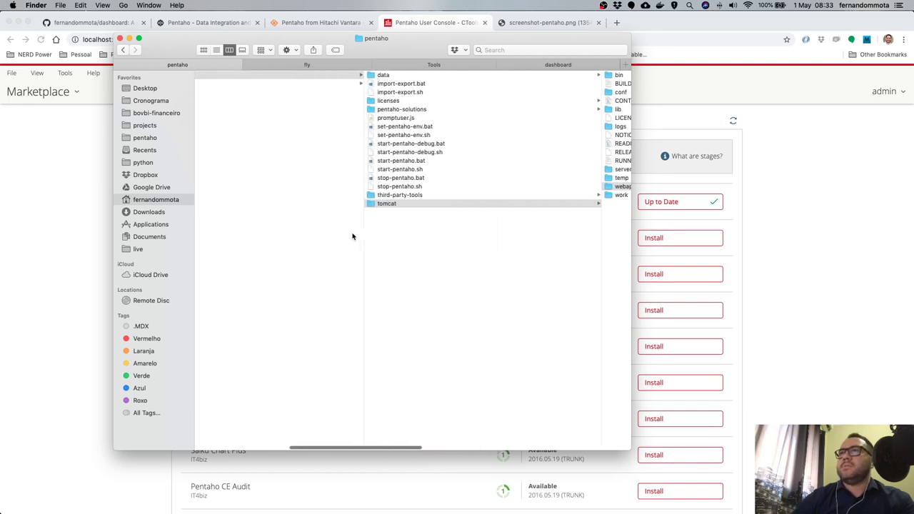
{"action": "scroll", "coordinate": [439, 222], "scroll_direction": "left", "scroll_amount": 5}
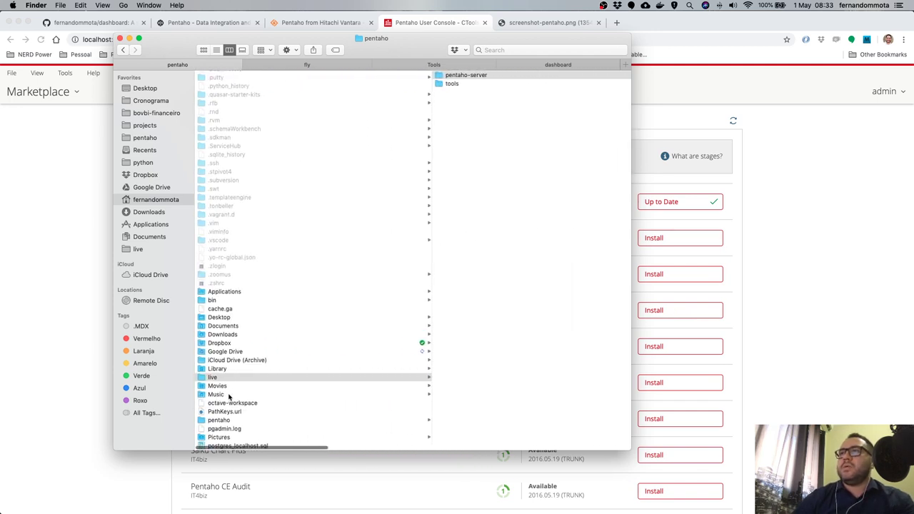
{"action": "scroll", "coordinate": [540, 257], "scroll_direction": "right", "scroll_amount": 10}
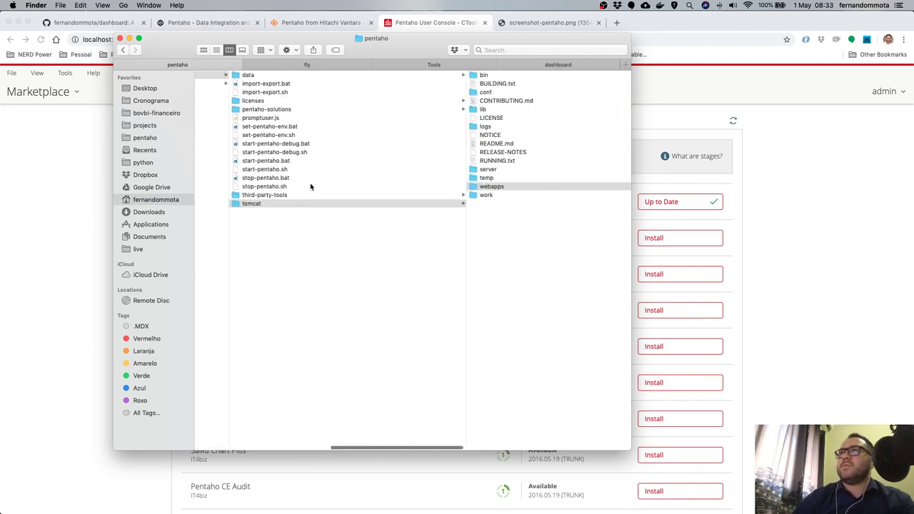
{"action": "scroll", "coordinate": [428, 229], "scroll_direction": "right", "scroll_amount": 5}
{"action": "scroll", "coordinate": [428, 229], "scroll_direction": "left", "scroll_amount": 5}
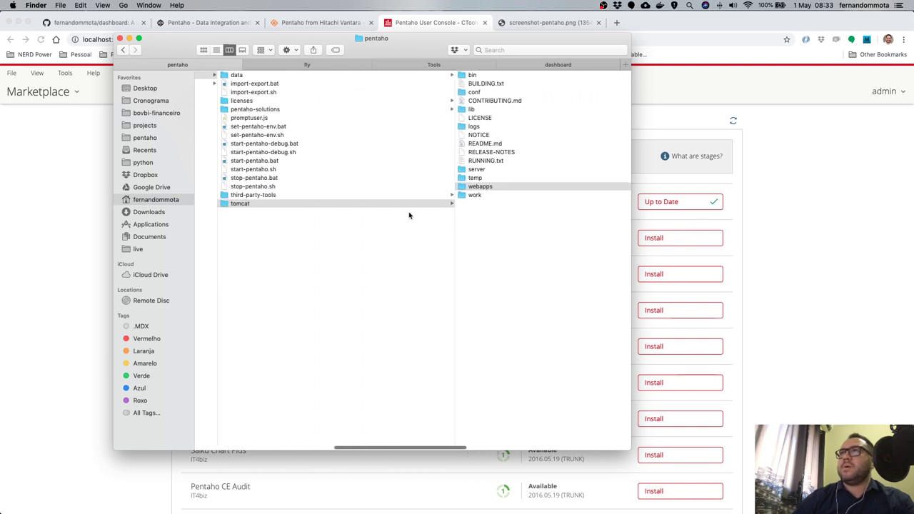
{"action": "left_click", "coordinate": [269, 109]}
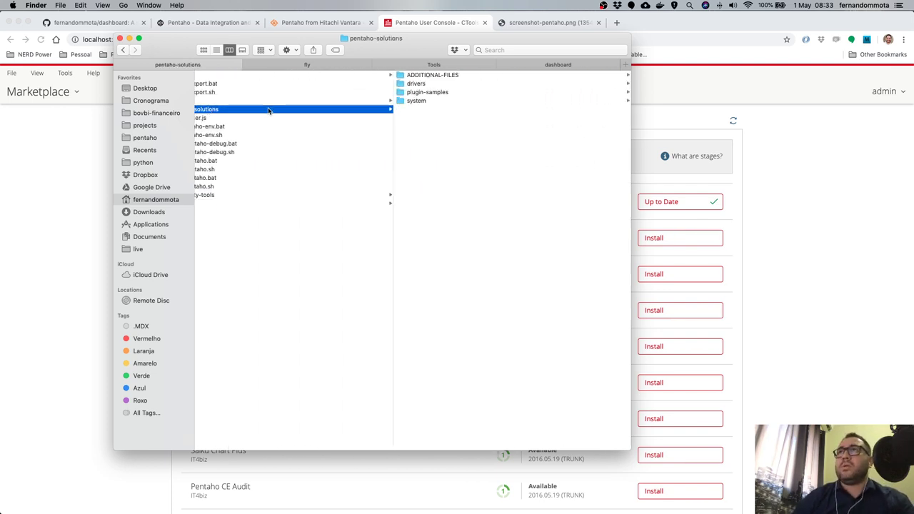
{"action": "left_click", "coordinate": [429, 101]}
{"action": "scroll", "coordinate": [484, 188], "scroll_direction": "down", "scroll_amount": 10}
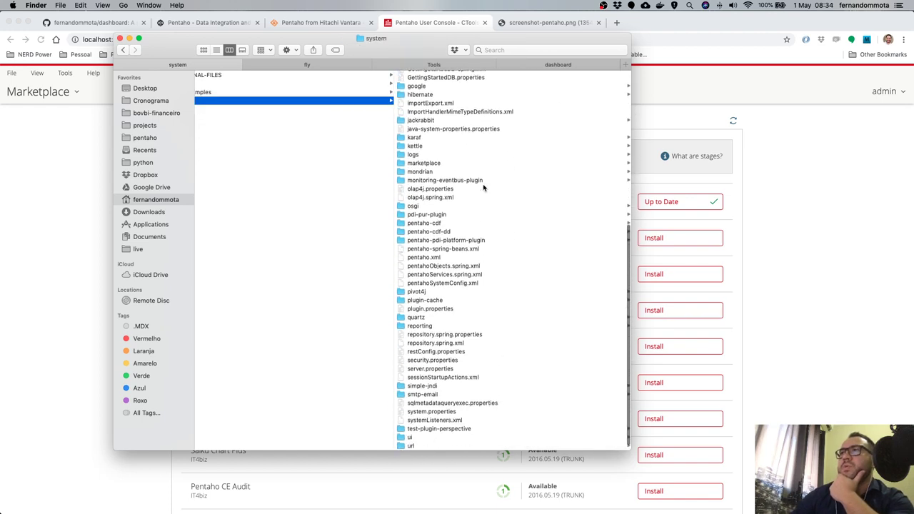
{"action": "left_click", "coordinate": [413, 284]}
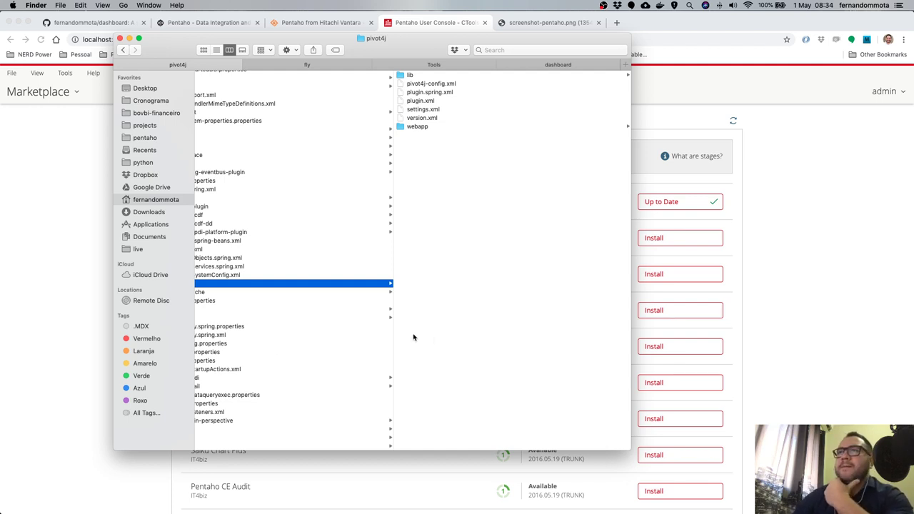
{"action": "scroll", "coordinate": [415, 379], "scroll_direction": "left", "scroll_amount": 5}
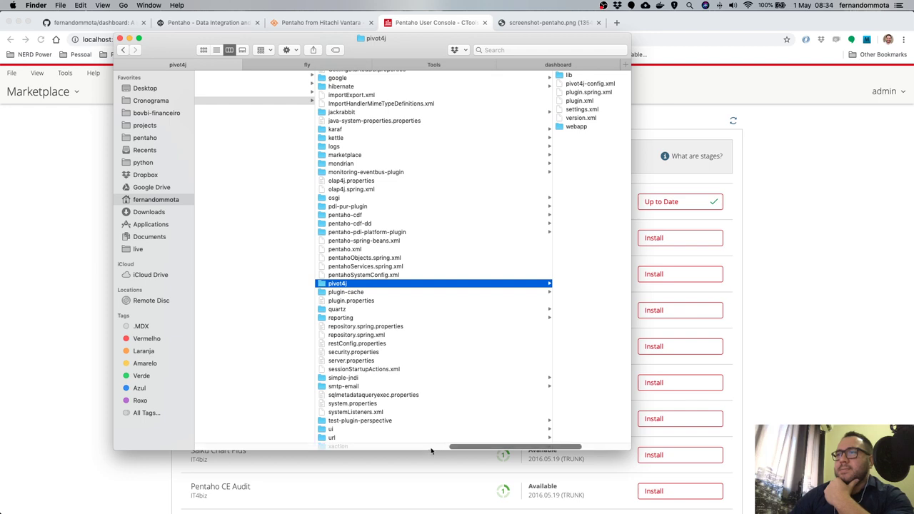
{"action": "left_click_drag", "start_coordinate": [432, 451], "coordinate": [432, 508]}
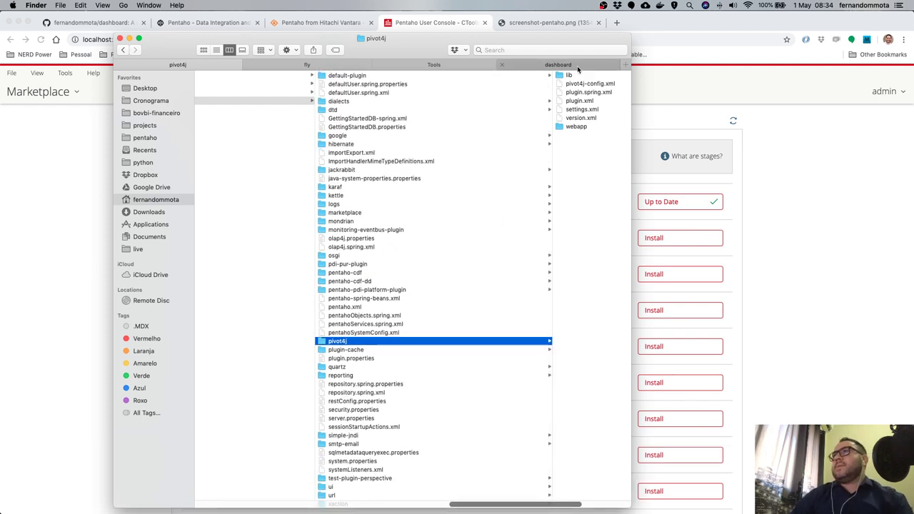
Open the saiku versions folder from Dropbox's Public folder in a new Finder tab.
{"action": "left_click", "coordinate": [615, 65]}
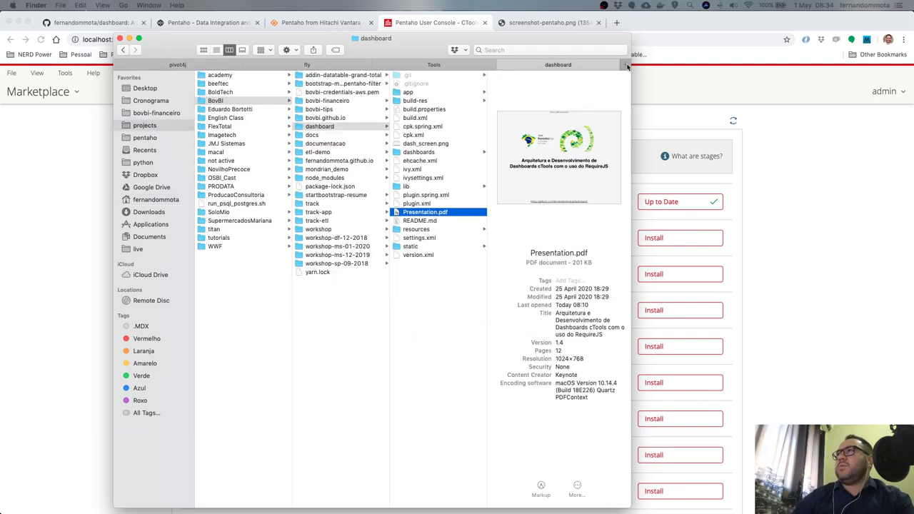
{"action": "left_click", "coordinate": [145, 150]}
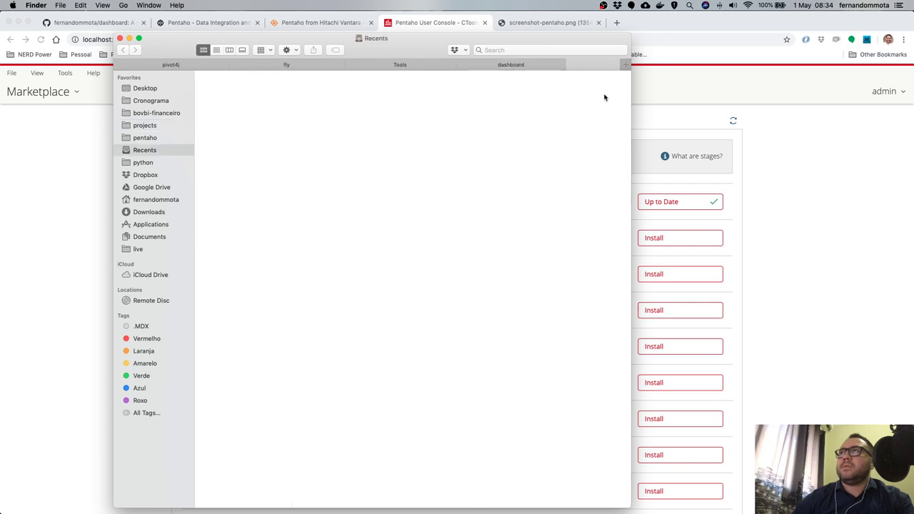
{"action": "left_click", "coordinate": [143, 177]}
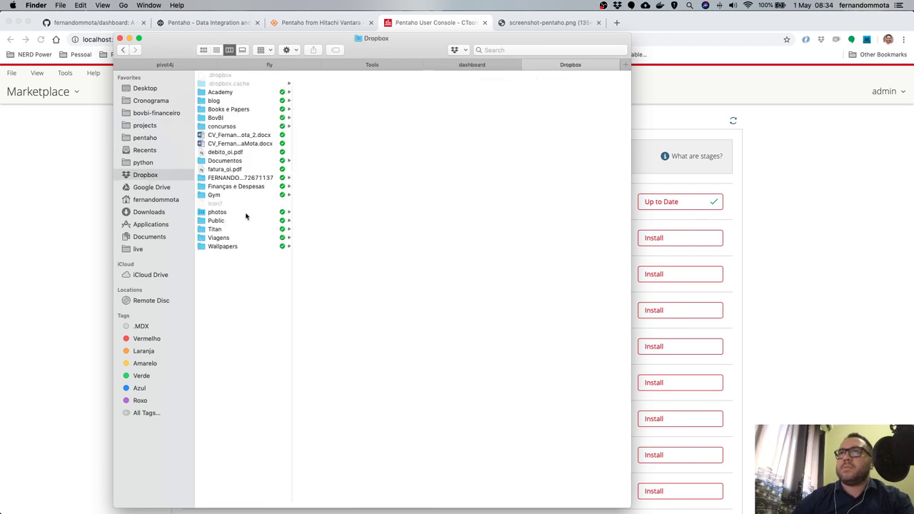
{"action": "left_click", "coordinate": [246, 213]}
{"action": "left_click", "coordinate": [252, 222]}
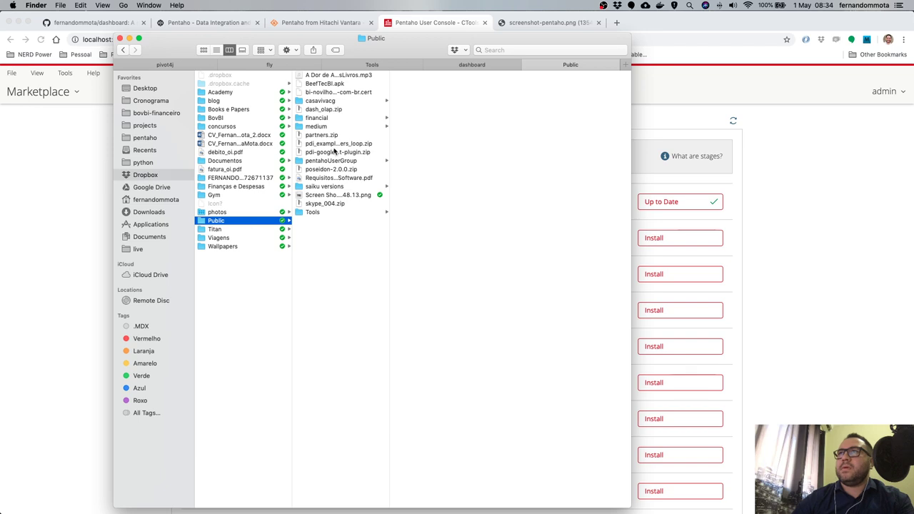
{"action": "left_click", "coordinate": [324, 187]}
Browse the Saiku plugin archives and copy 202004_saiku-plugin-p7.1-3.90.zip.
{"action": "left_click", "coordinate": [437, 75]}
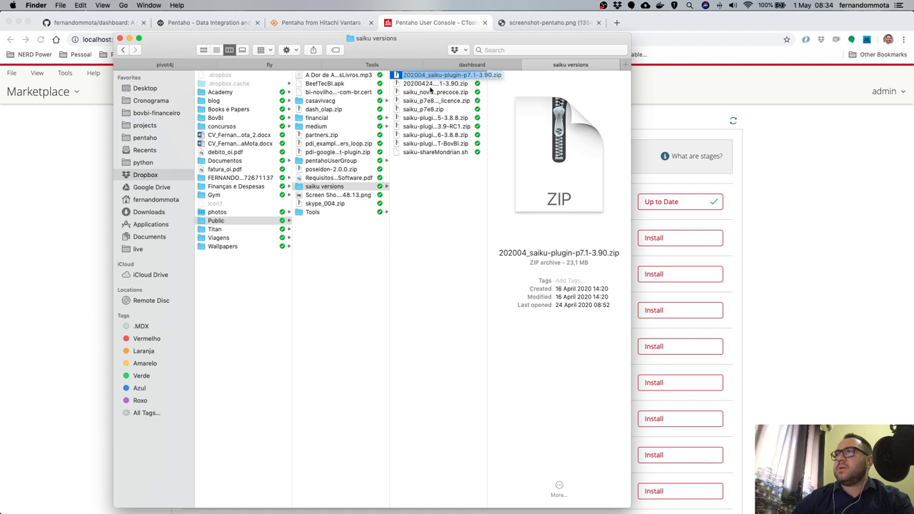
{"action": "left_click", "coordinate": [432, 84]}
{"action": "key", "text": "Down"}
{"action": "key", "text": "Down"}
{"action": "key", "text": "Down"}
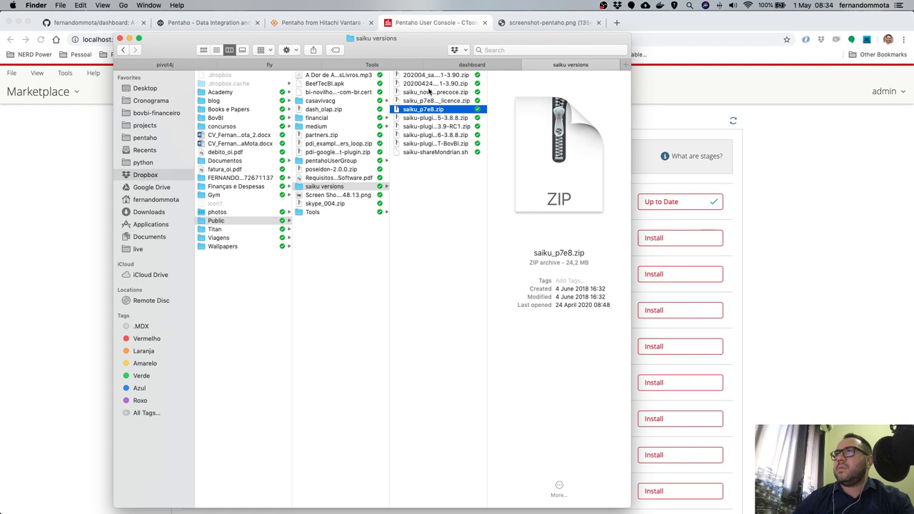
{"action": "key", "text": "Up"}
{"action": "key", "text": "Up"}
{"action": "key", "text": "Up"}
{"action": "key", "text": "Up"}
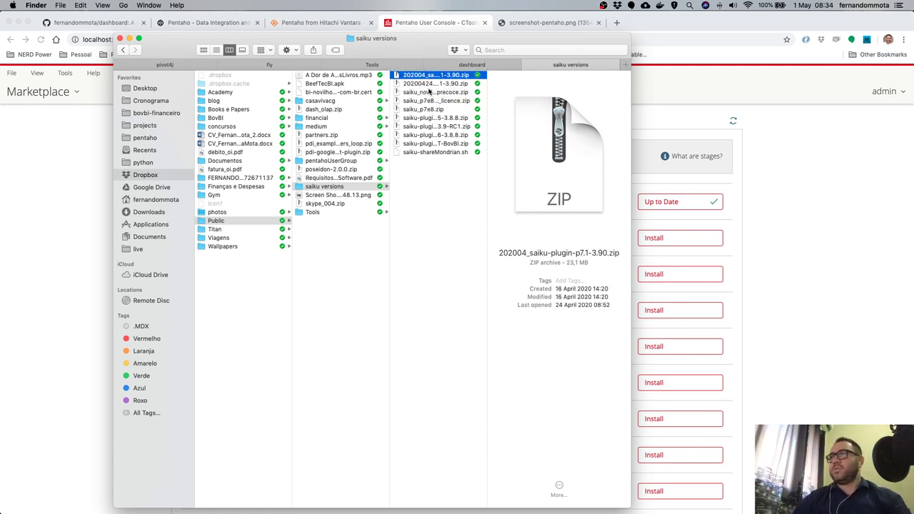
{"action": "key", "text": "super+c"}
{"action": "key", "text": "super+c"}
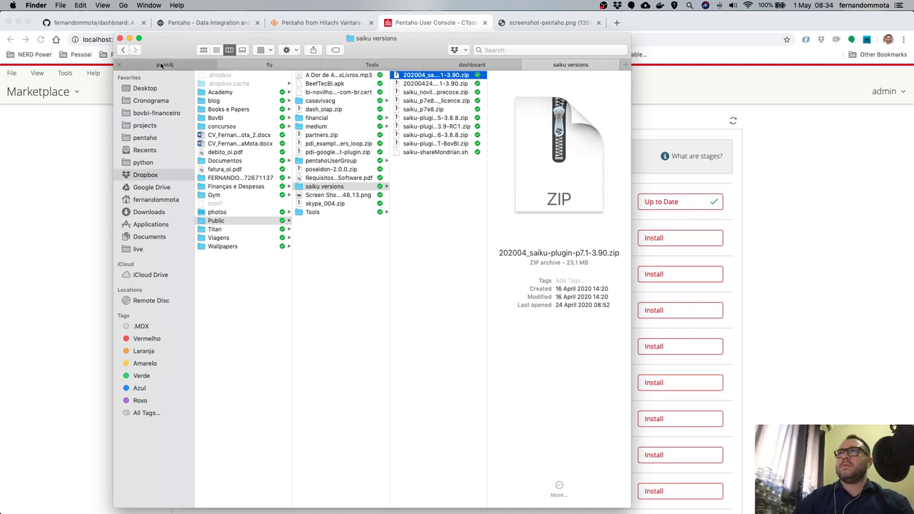
Paste the copied Saiku plugin archive into the Pentaho server's pentaho-solutions/system folder.
{"action": "key", "text": "ctrl+Tab"}
{"action": "scroll", "coordinate": [400, 337], "scroll_direction": "up", "scroll_amount": 5}
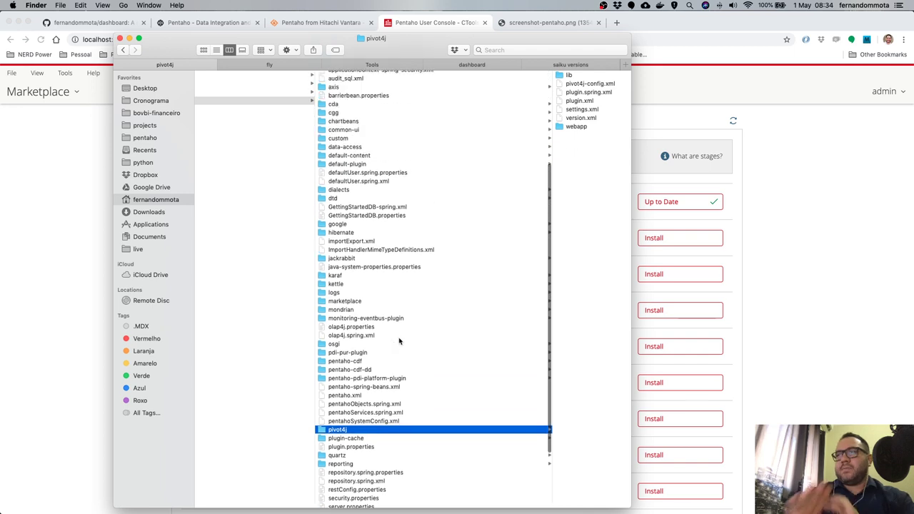
{"action": "scroll", "coordinate": [400, 342], "scroll_direction": "down", "scroll_amount": 3}
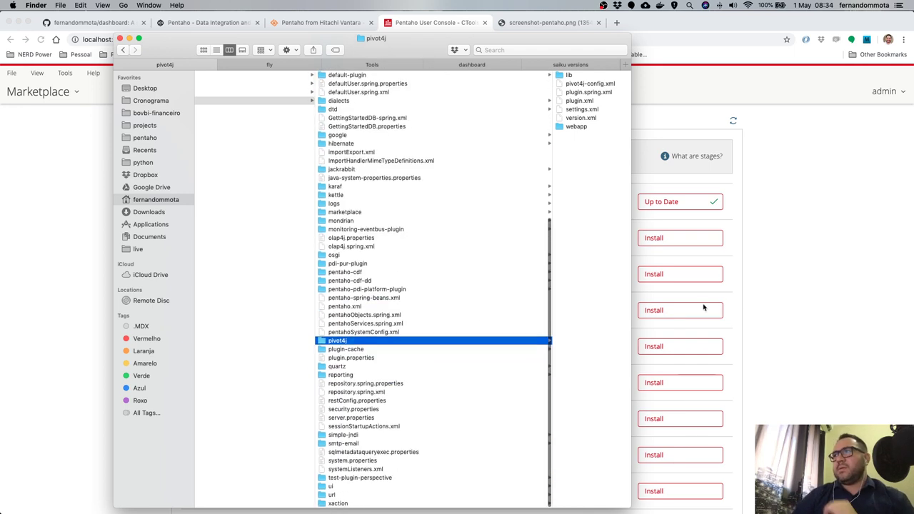
{"action": "left_click", "coordinate": [822, 308]}
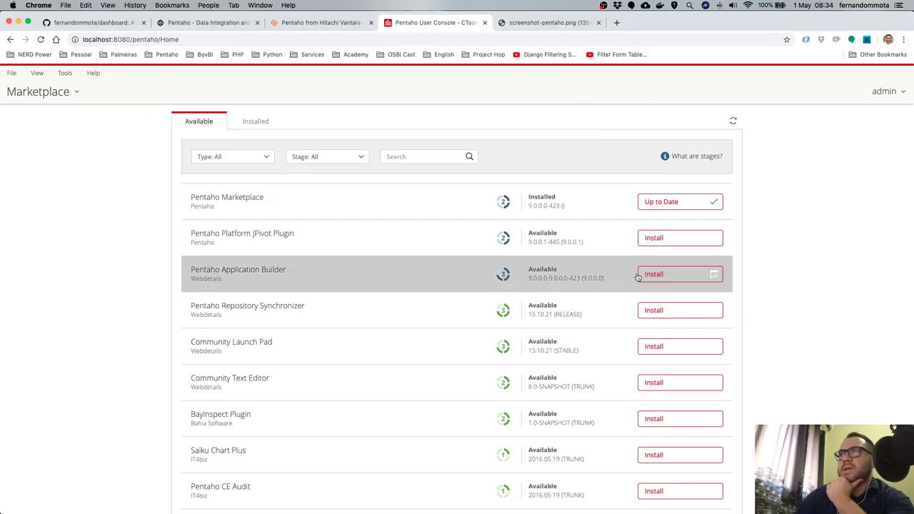
{"action": "key", "text": "super+Tab"}
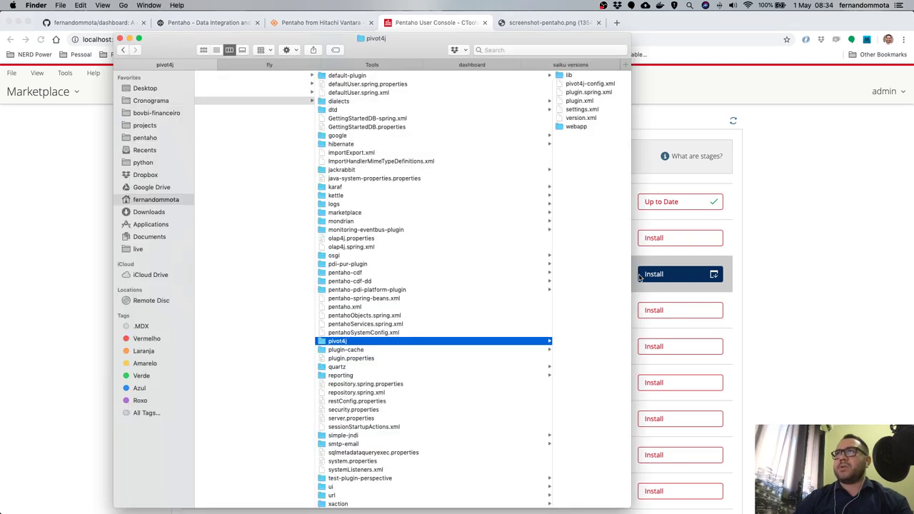
{"action": "scroll", "coordinate": [400, 221], "scroll_direction": "down", "scroll_amount": 1}
{"action": "scroll", "coordinate": [400, 222], "scroll_direction": "up", "scroll_amount": 1}
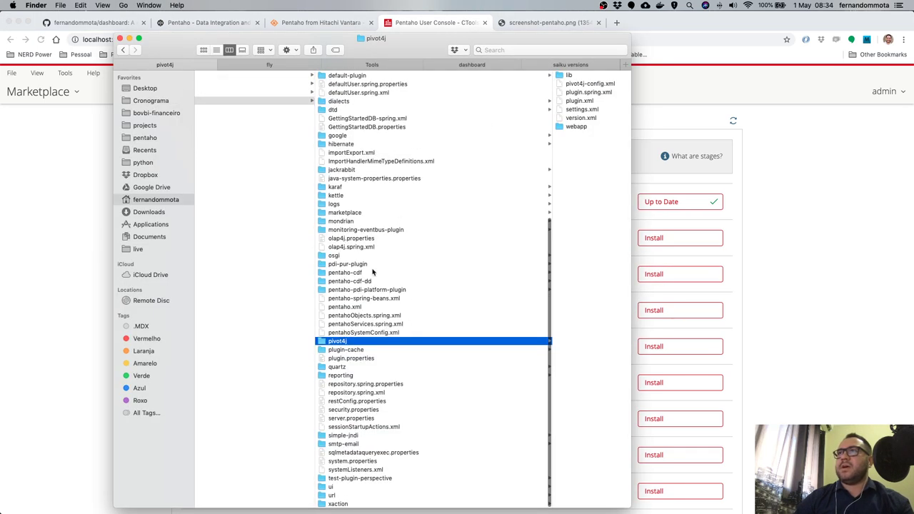
{"action": "left_click", "coordinate": [366, 323]}
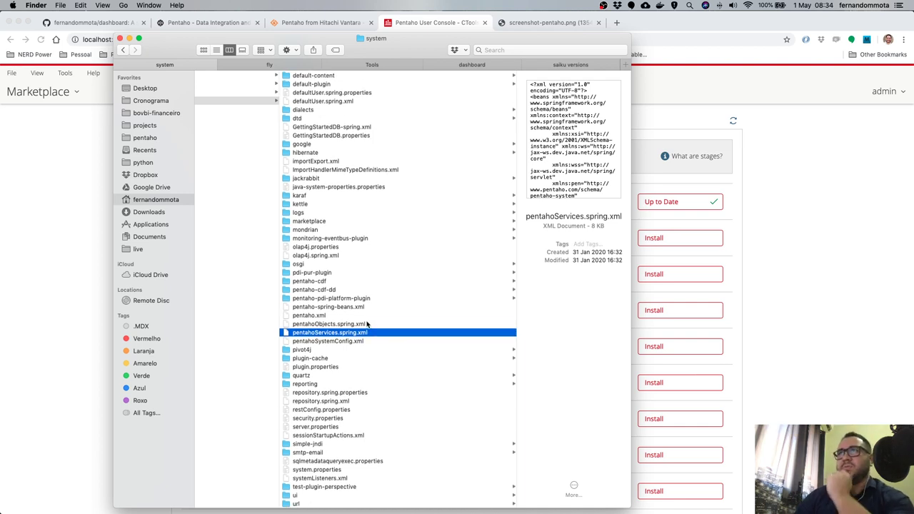
{"action": "scroll", "coordinate": [367, 324], "scroll_direction": "down", "scroll_amount": 1}
{"action": "scroll", "coordinate": [368, 324], "scroll_direction": "up", "scroll_amount": 1}
{"action": "scroll", "coordinate": [367, 323], "scroll_direction": "up", "scroll_amount": 10}
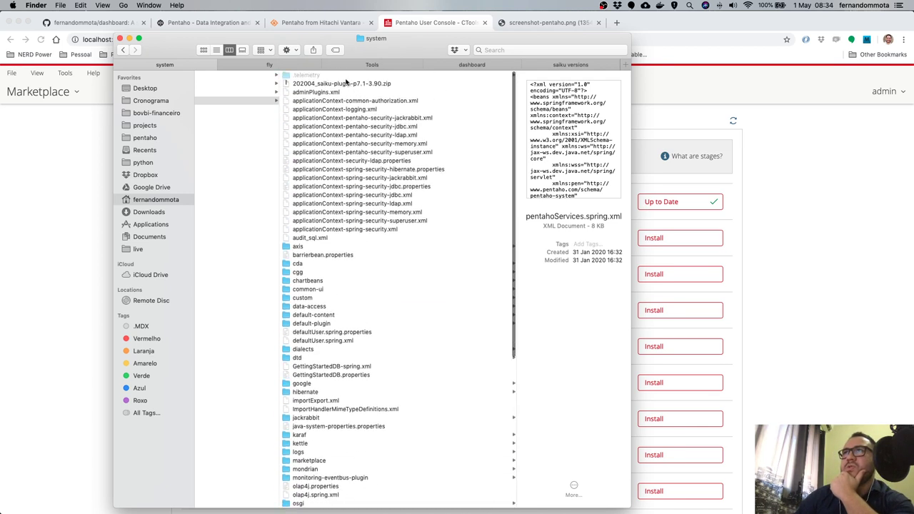
Extract 202004_saiku-plugin-p7.1-3.90.zip in the system folder and compare the contents of the saiku and pivot4j folders.
{"action": "left_click", "coordinate": [345, 85]}
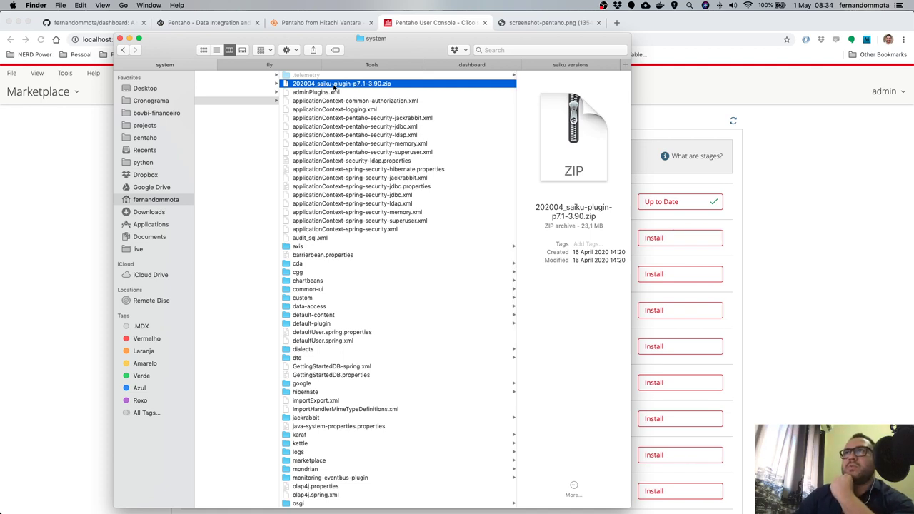
{"action": "double_click", "coordinate": [333, 84]}
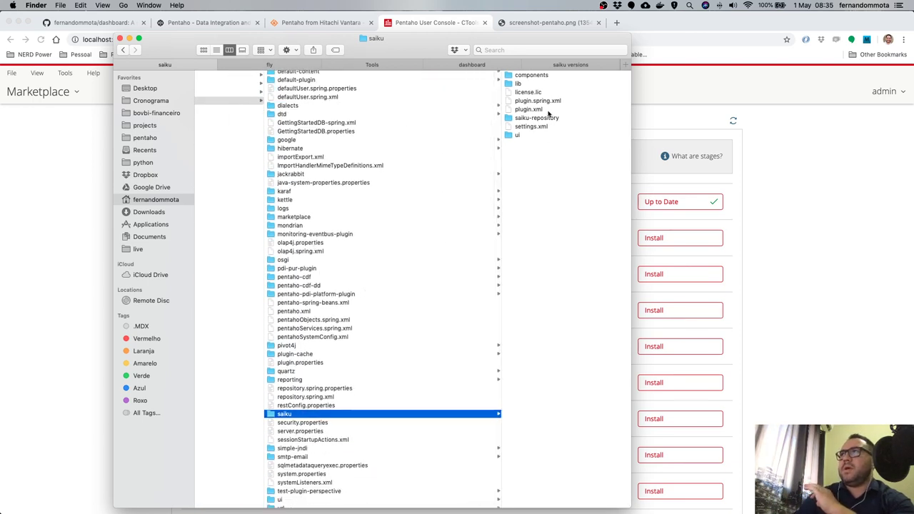
{"action": "scroll", "coordinate": [361, 422], "scroll_direction": "down", "scroll_amount": 1}
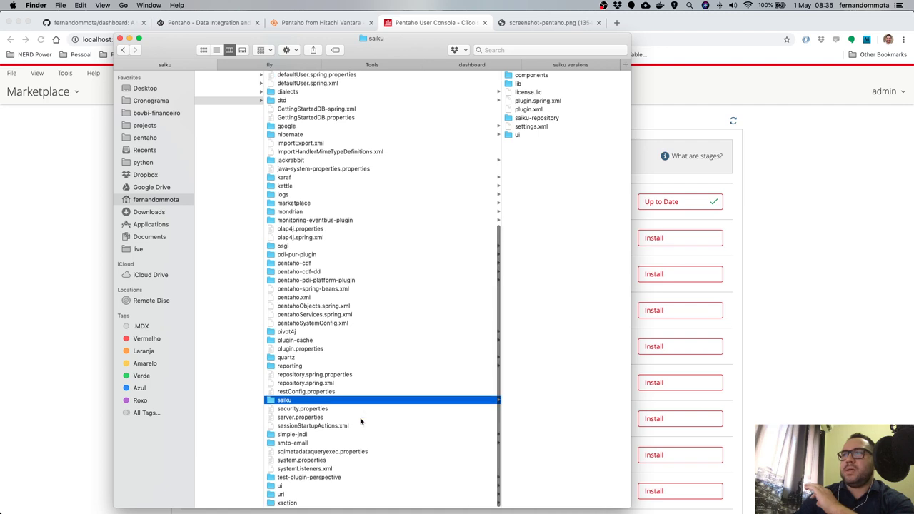
{"action": "key", "text": "Up"}
{"action": "left_click", "coordinate": [297, 402]}
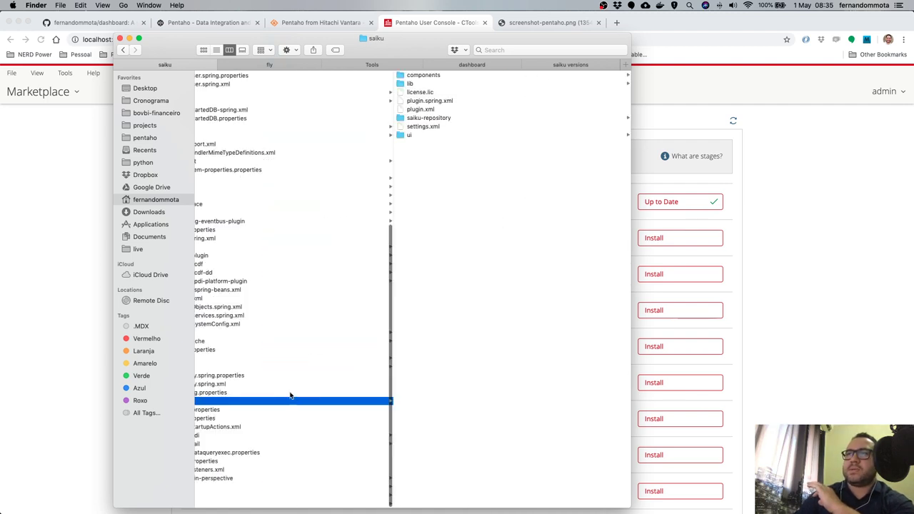
{"action": "left_click", "coordinate": [299, 333]}
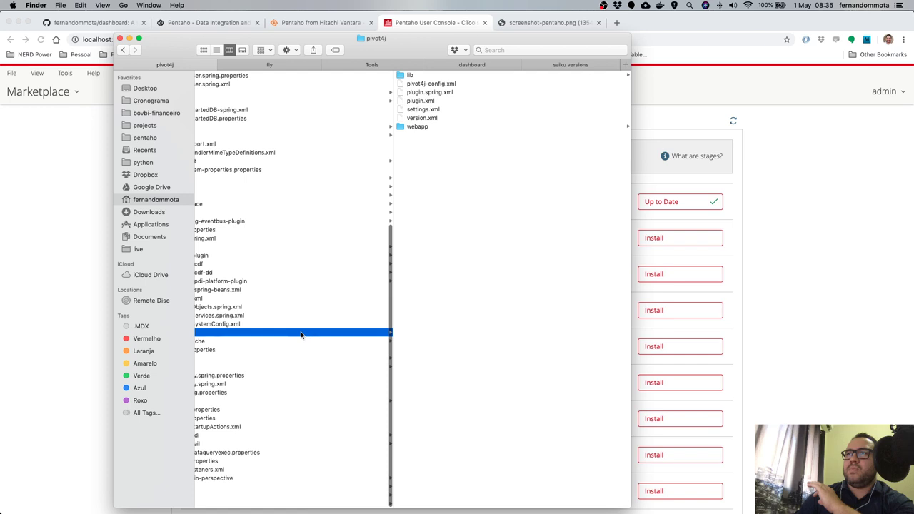
Delete 202004_saiku-plugin-p7.1-3.90.zip from the system folder, keeping the extracted saiku folder.
{"action": "scroll", "coordinate": [302, 333], "scroll_direction": "left", "scroll_amount": 2}
{"action": "scroll", "coordinate": [336, 343], "scroll_direction": "up", "scroll_amount": 10}
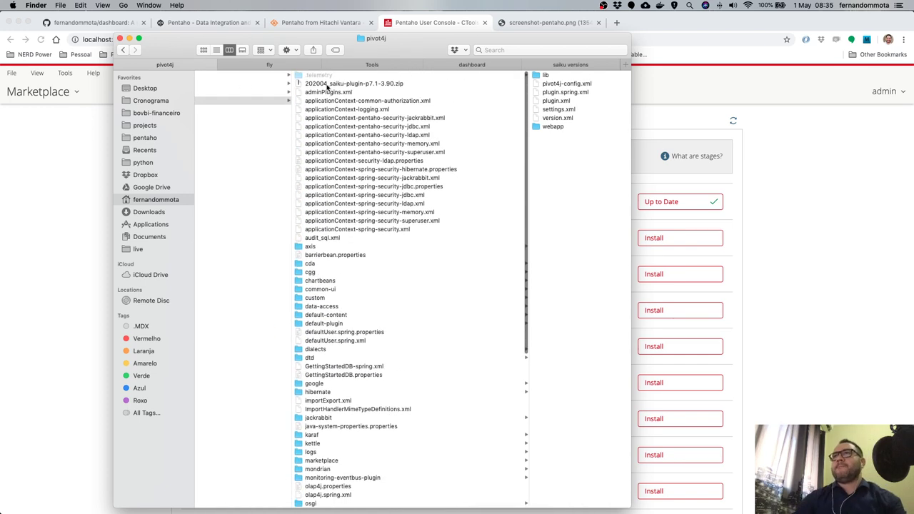
{"action": "left_click", "coordinate": [325, 84]}
{"action": "key", "text": "super+BackSpace"}
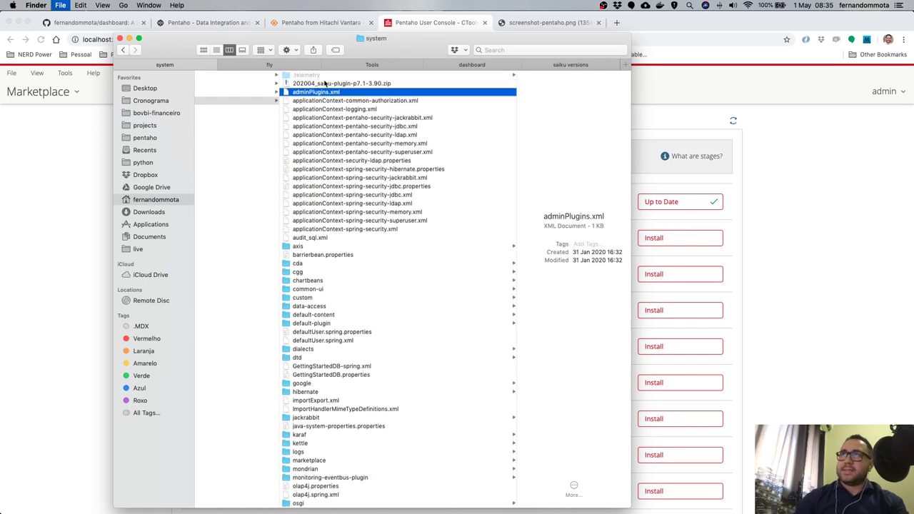
{"action": "scroll", "coordinate": [390, 355], "scroll_direction": "down", "scroll_amount": 10}
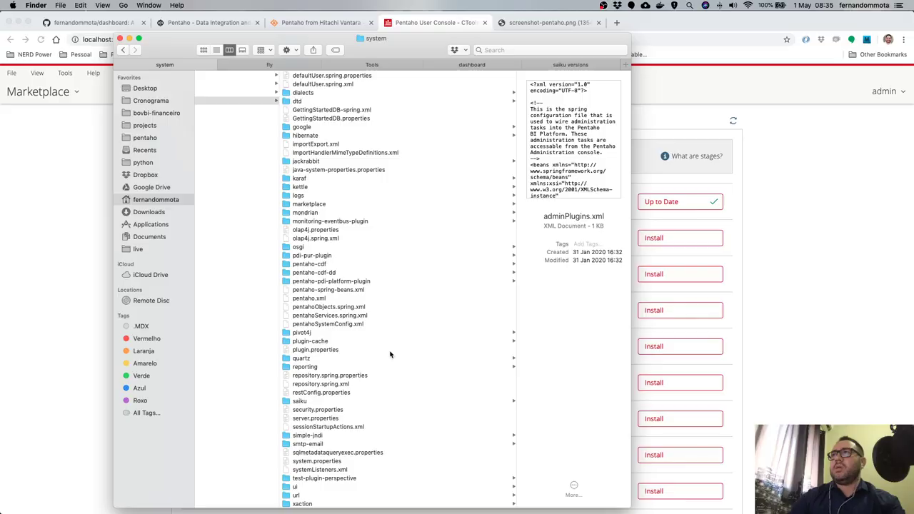
Switch to Terminal, end the running catalina.out log follow and stop the Pentaho server with ./stop-pentaho.sh.
{"action": "key", "text": "ctrl+Up"}
{"action": "left_click", "coordinate": [401, 247]}
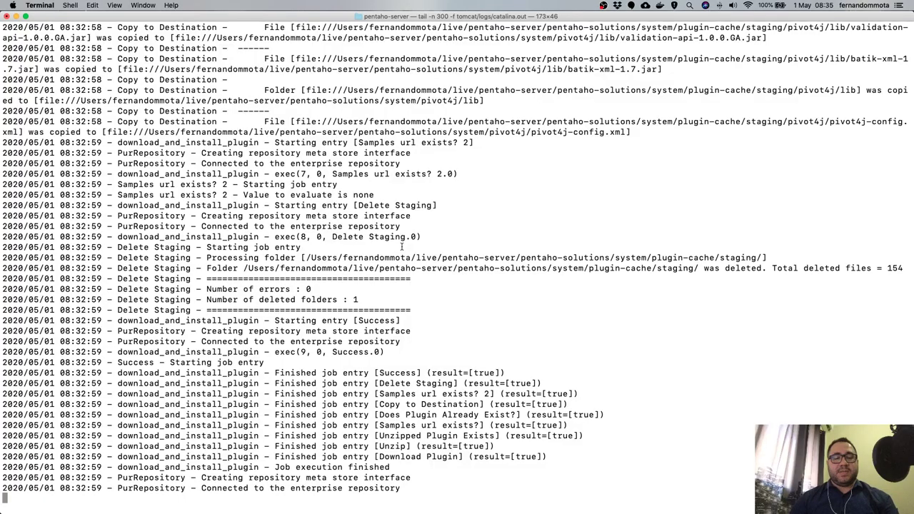
{"action": "key", "text": "ctrl+c"}
{"action": "type", "text": "./stop-pentaho.sh"}
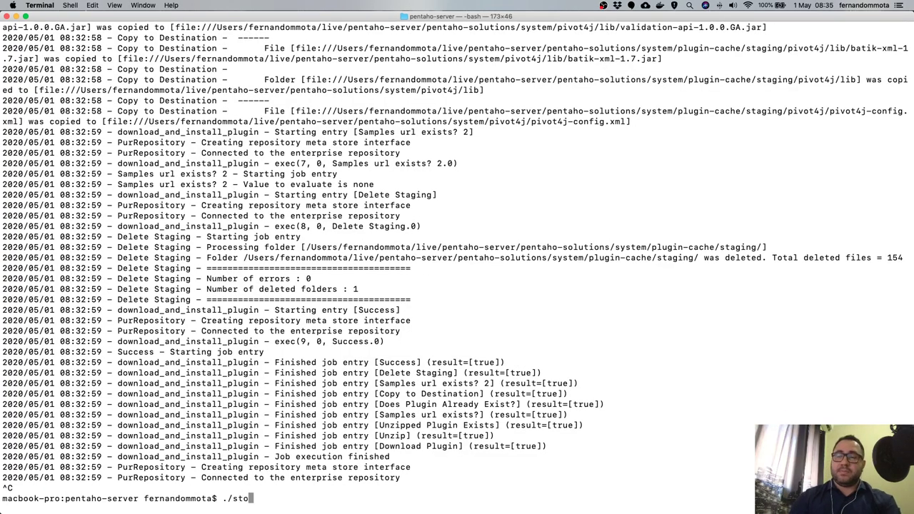
{"action": "key", "text": "Return"}
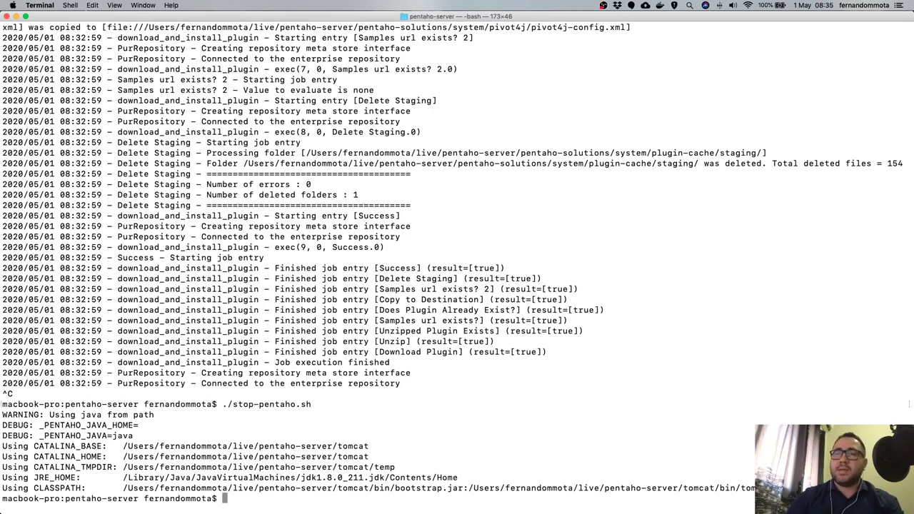
Check for running Java processes with ps -ef | grep java, running the check twice.
{"action": "type", "text": "ps -ef "}
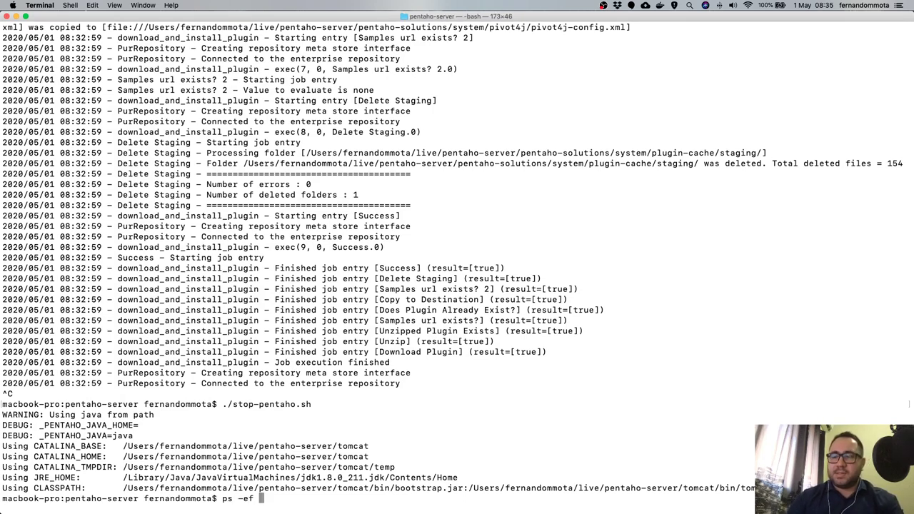
{"action": "type", "text": "| grep java"}
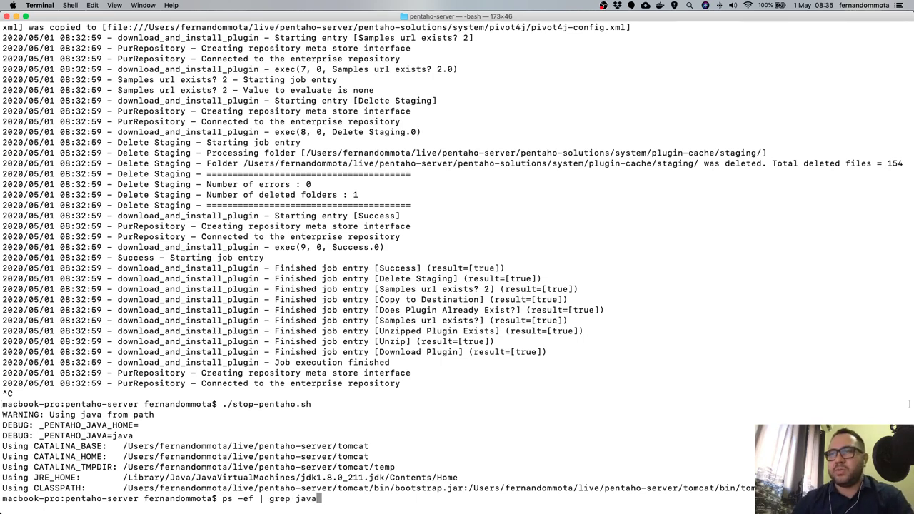
{"action": "key", "text": "Return"}
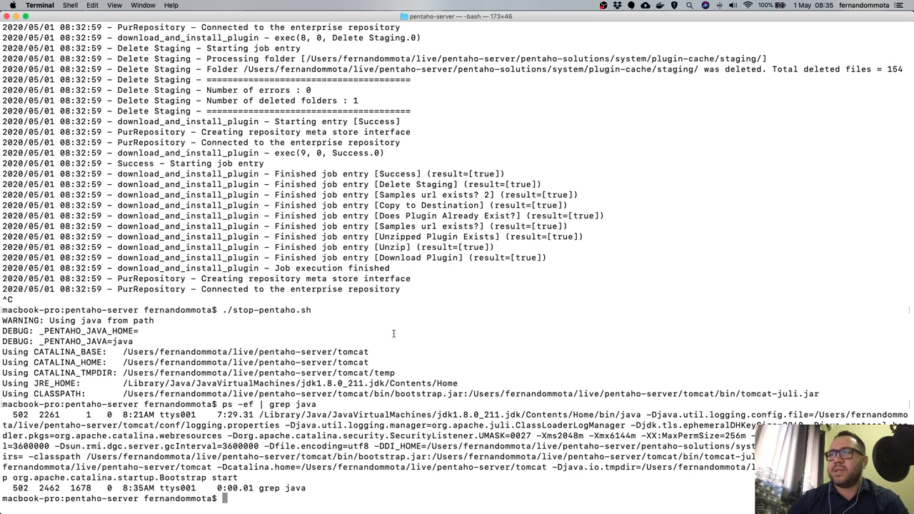
{"action": "key", "text": "Up"}
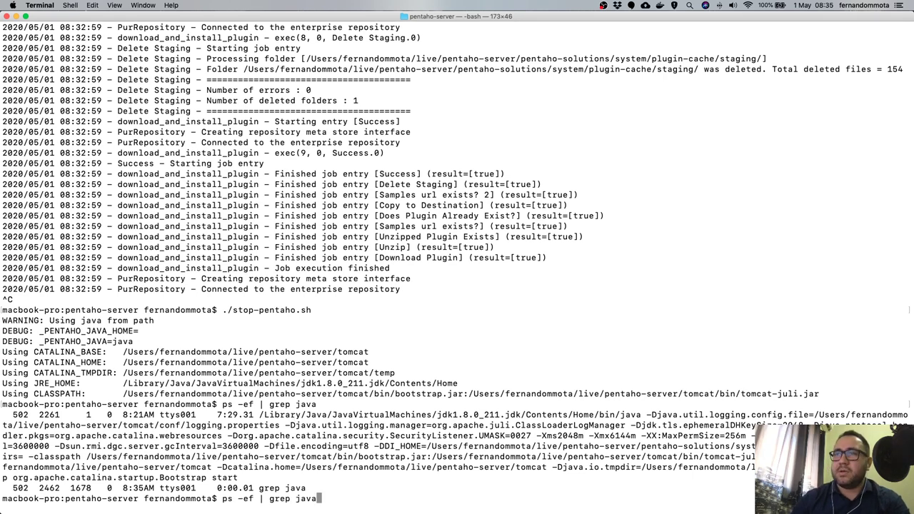
{"action": "key", "text": "Return"}
Run the ./stop-pentaho.sh script a second time to shut down the Pentaho server.
{"action": "key", "text": "Up"}
{"action": "key", "text": "Up"}
{"action": "key", "text": "Up"}
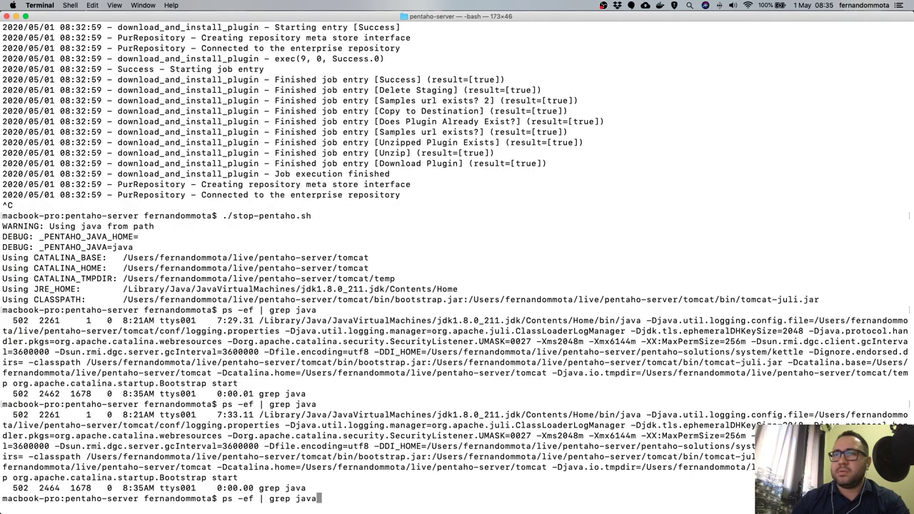
{"action": "key", "text": "Return"}
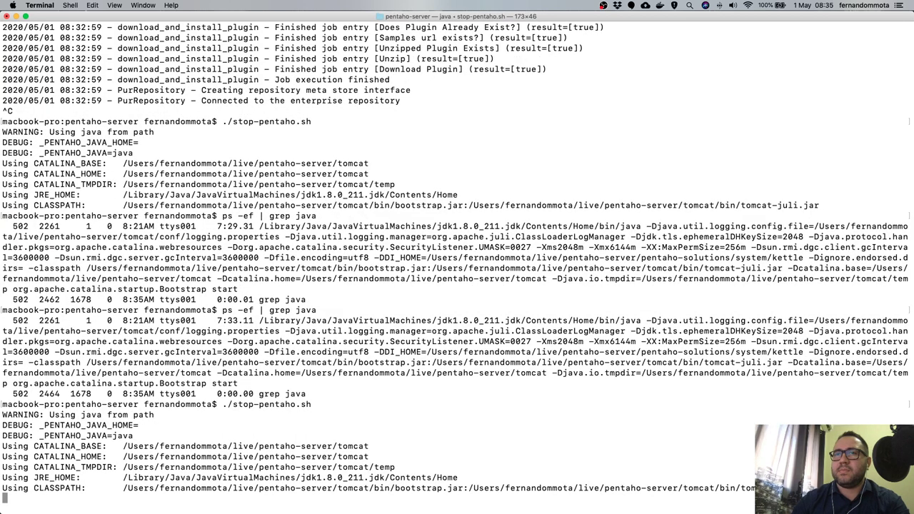
Check again for running Java processes with ps -ef | grep java, before and after clearing the terminal output.
{"action": "key", "text": "Up"}
{"action": "key", "text": "Up"}
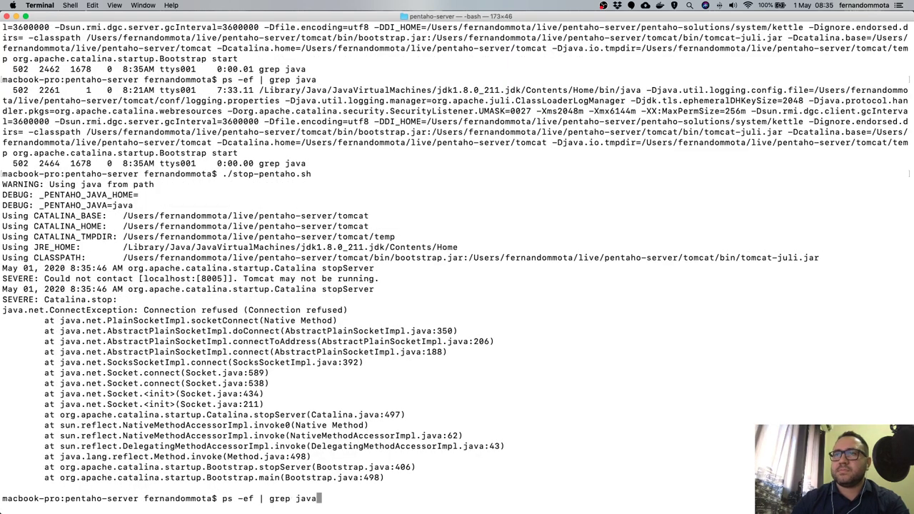
{"action": "key", "text": "Return"}
{"action": "type", "text": "clear"}
{"action": "key", "text": "Return"}
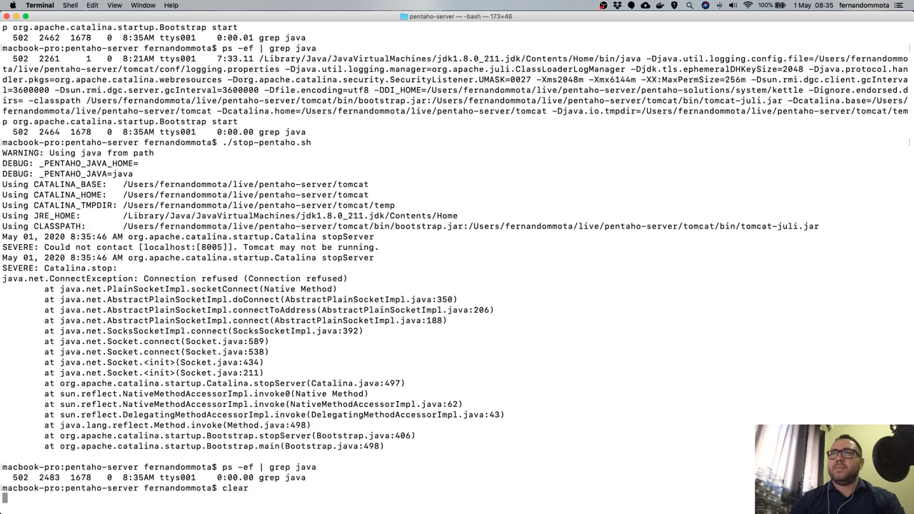
{"action": "key", "text": "Up"}
{"action": "key", "text": "Up"}
{"action": "key", "text": "Return"}
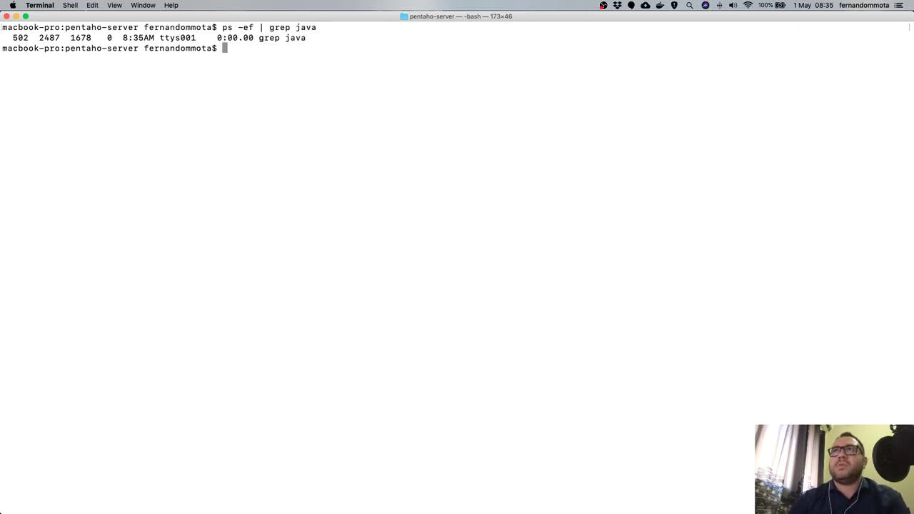
Start the Pentaho server with the ./start-pentaho.sh script.
{"action": "type", "text": "./sta"}
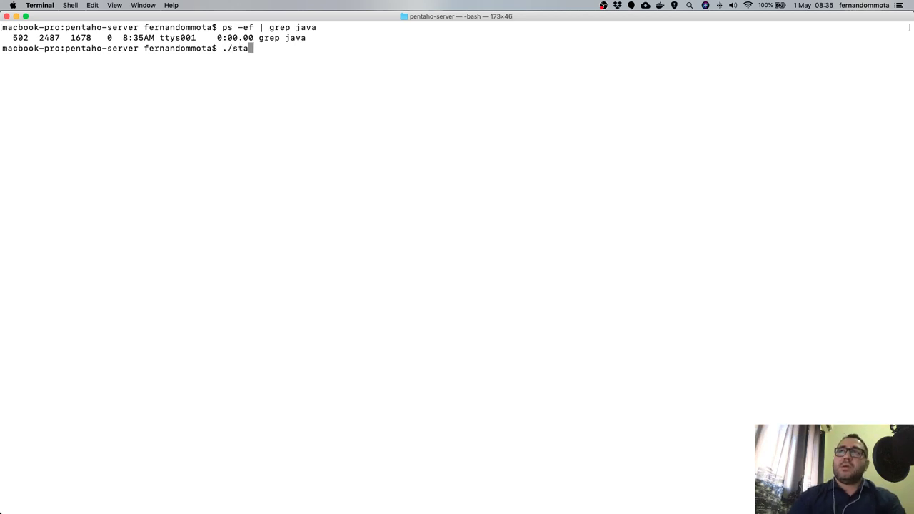
{"action": "key", "text": "Tab"}
{"action": "type", "text": ".sh"}
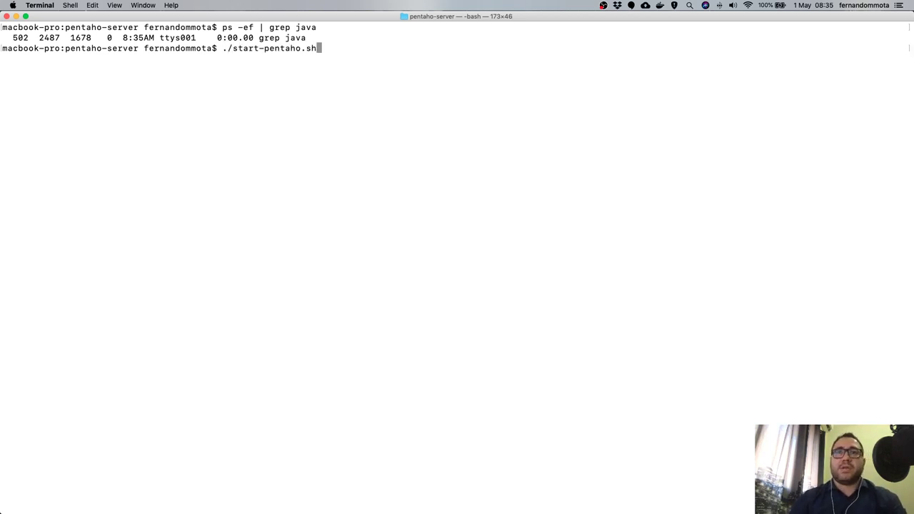
{"action": "key", "text": "Return"}
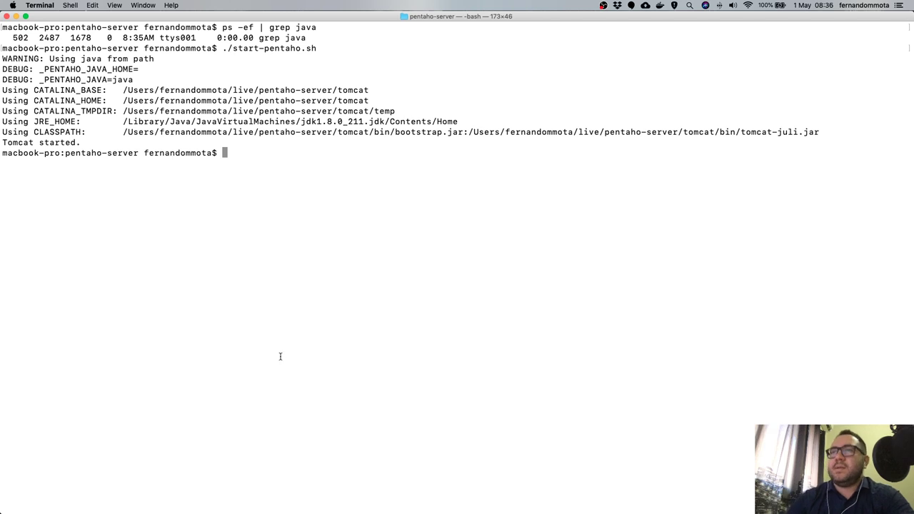
Follow the last 300 lines of the server log with tail -n 300 -f tomcat/logs/catalina.out.
{"action": "key", "text": "Up"}
{"action": "key", "text": "Up"}
{"action": "key", "text": "Down"}
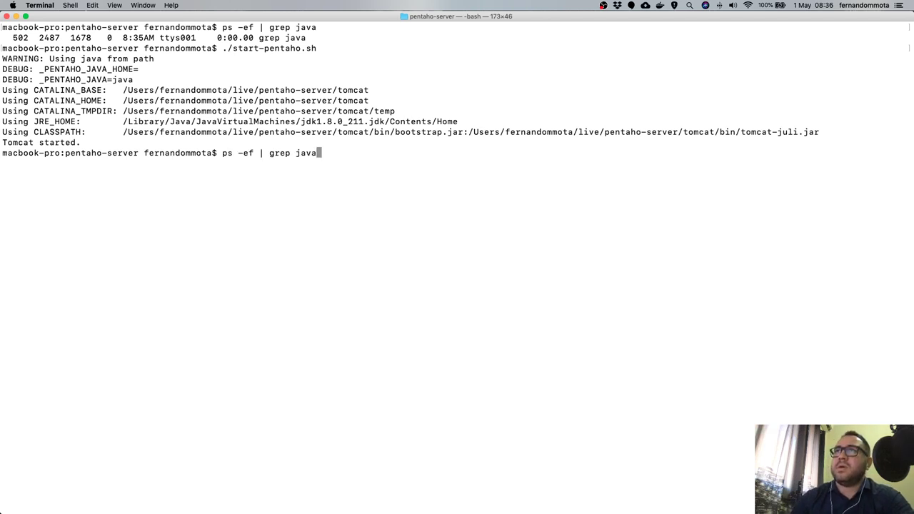
{"action": "key", "text": "Up"}
{"action": "key", "text": "Up"}
{"action": "key", "text": "Up"}
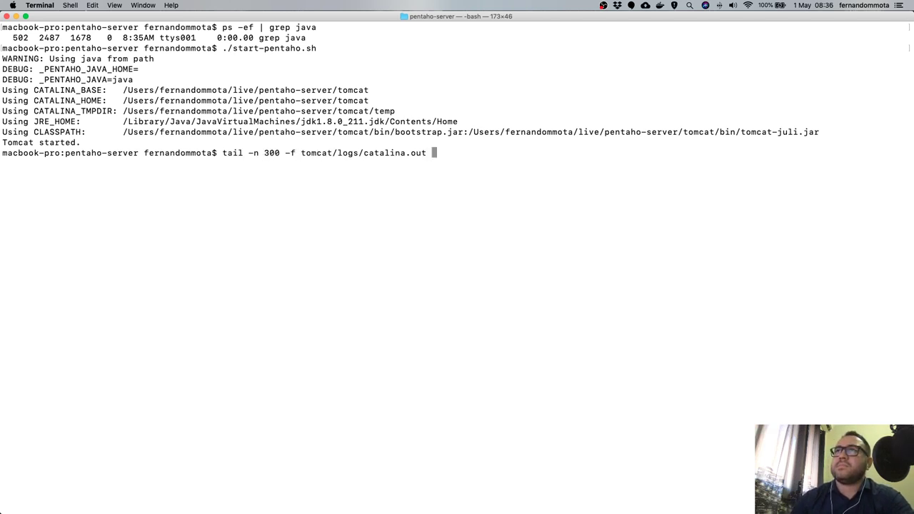
{"action": "key", "text": "Return"}
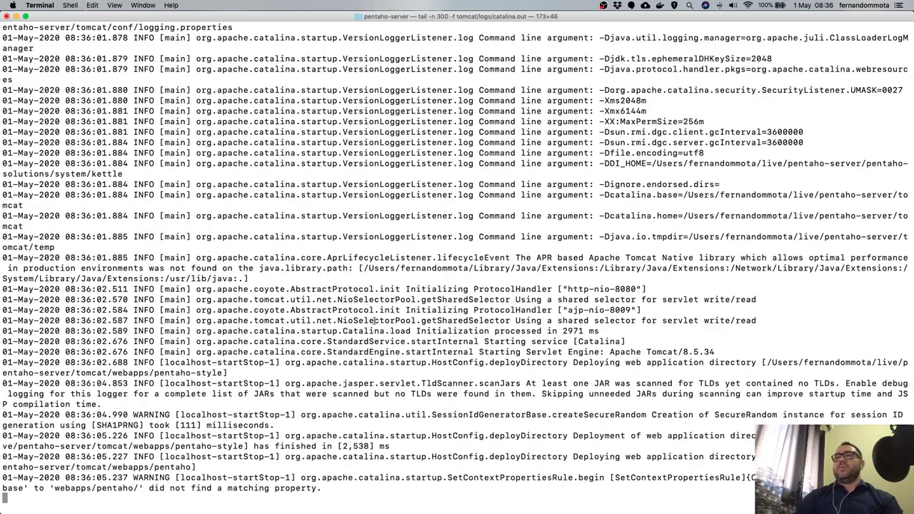
Switch to Chrome and reload the Pentaho User Console at localhost:8080/pentaho/Home.
{"action": "key", "text": "ctrl+Up"}
{"action": "left_click", "coordinate": [452, 215]}
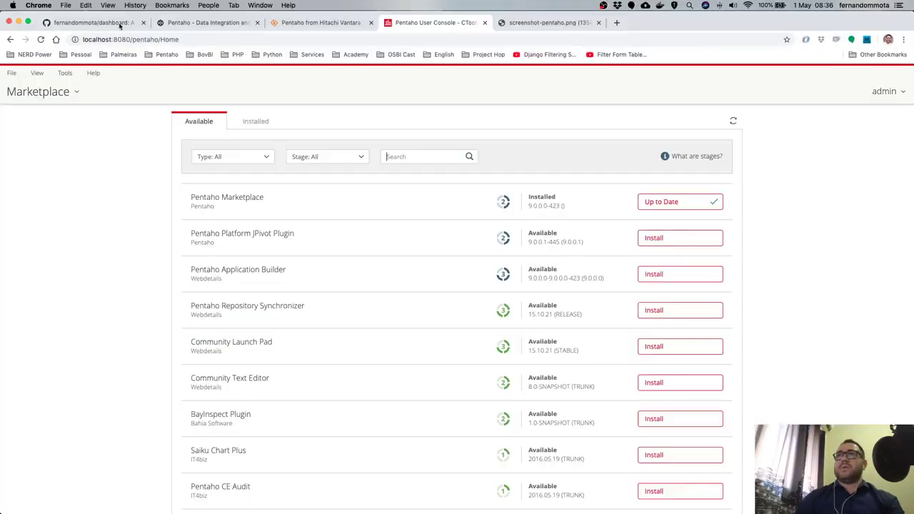
{"action": "left_click", "coordinate": [118, 40]}
{"action": "key", "text": "Return"}
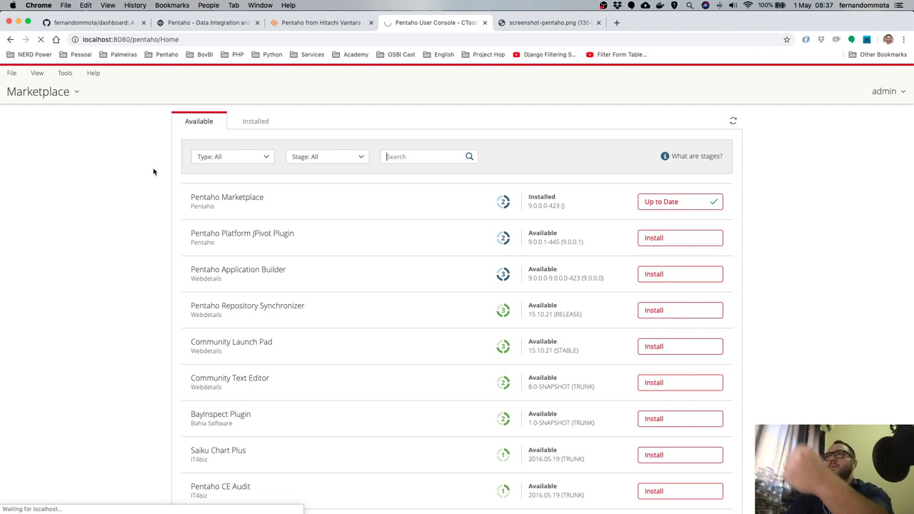
Monitor the server startup by alternating between the catalina.out log in Terminal and the loading Pentaho console in Chrome.
{"action": "key", "text": "super+Tab"}
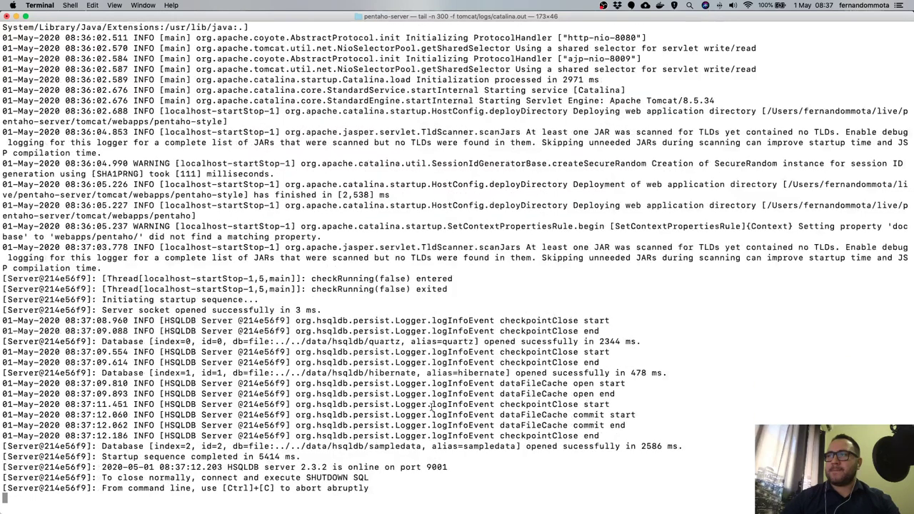
{"action": "key", "text": "super+Tab"}
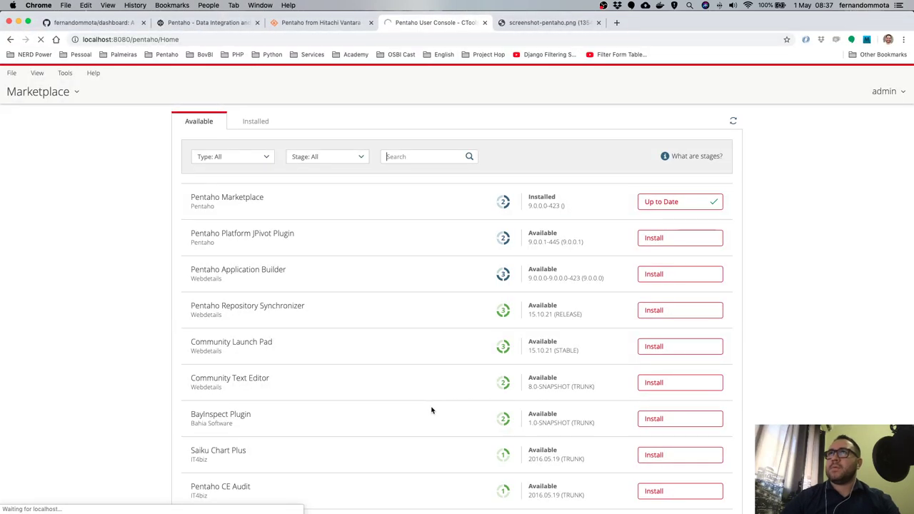
{"action": "key", "text": "super+Tab"}
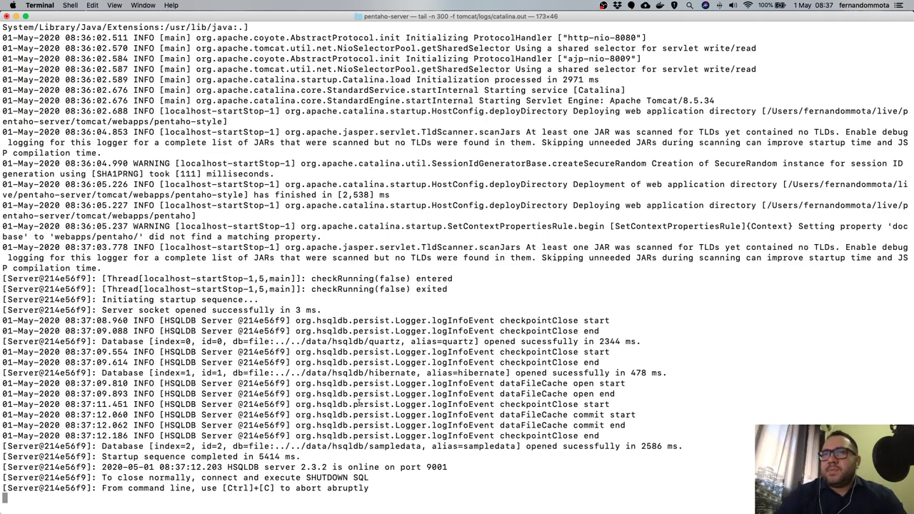
{"action": "key", "text": "super+Tab"}
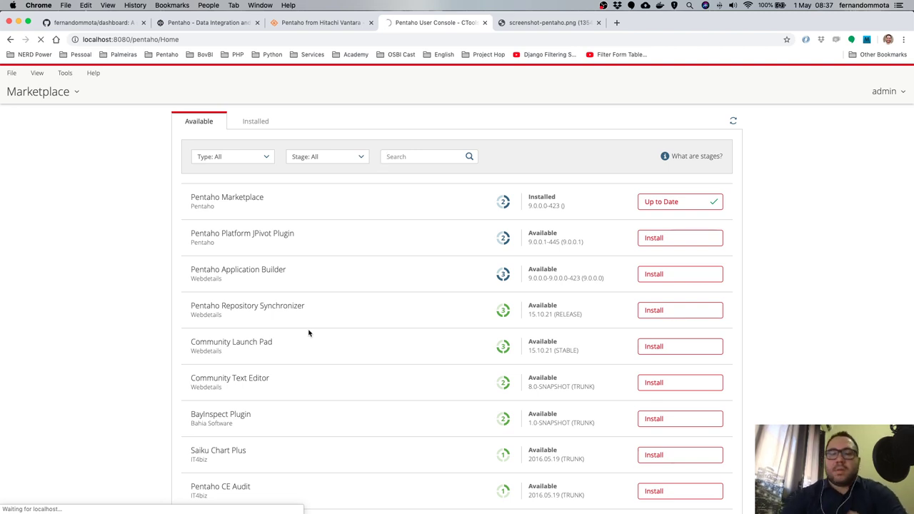
{"action": "key", "text": "super+Tab"}
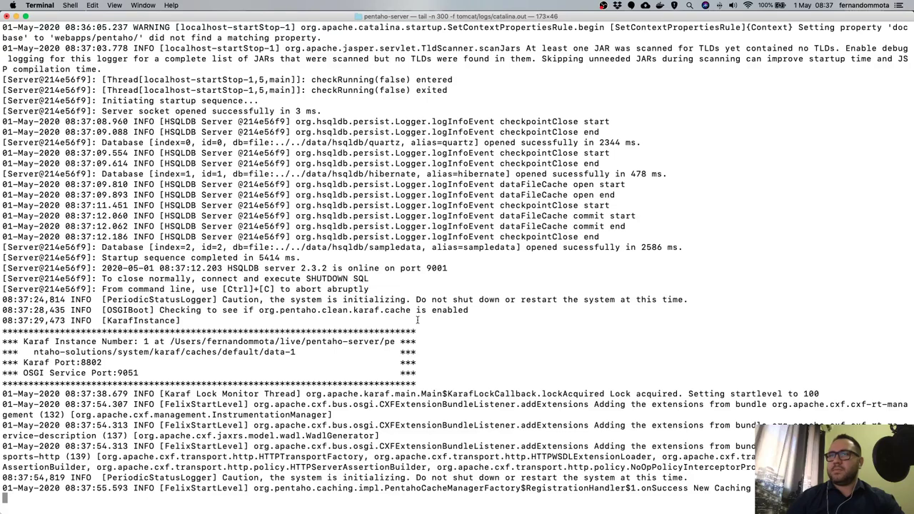
{"action": "key", "text": "super+Tab"}
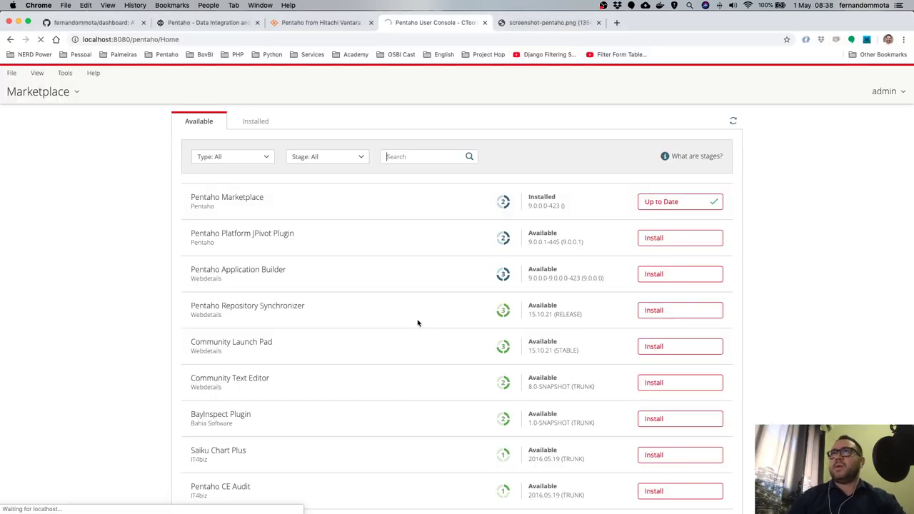
{"action": "key", "text": "super+Tab"}
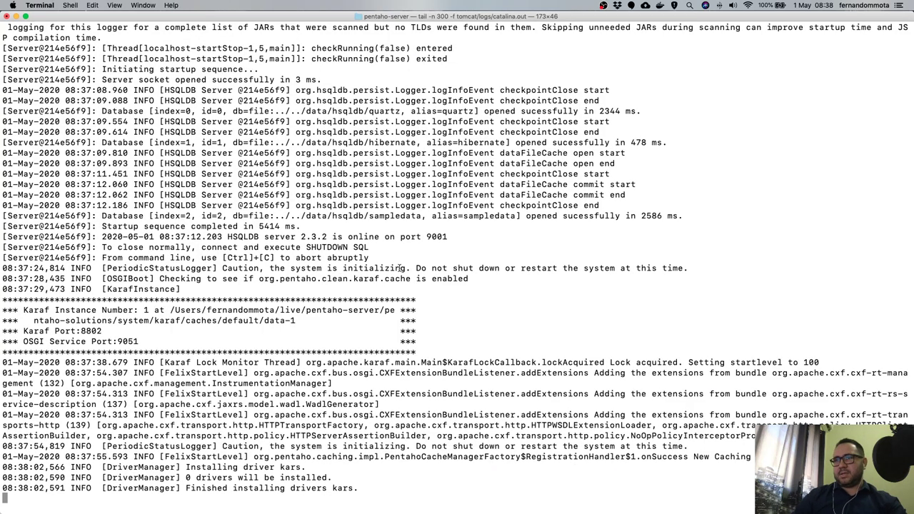
{"action": "key", "text": "super+Tab"}
{"action": "key", "text": "super+Tab"}
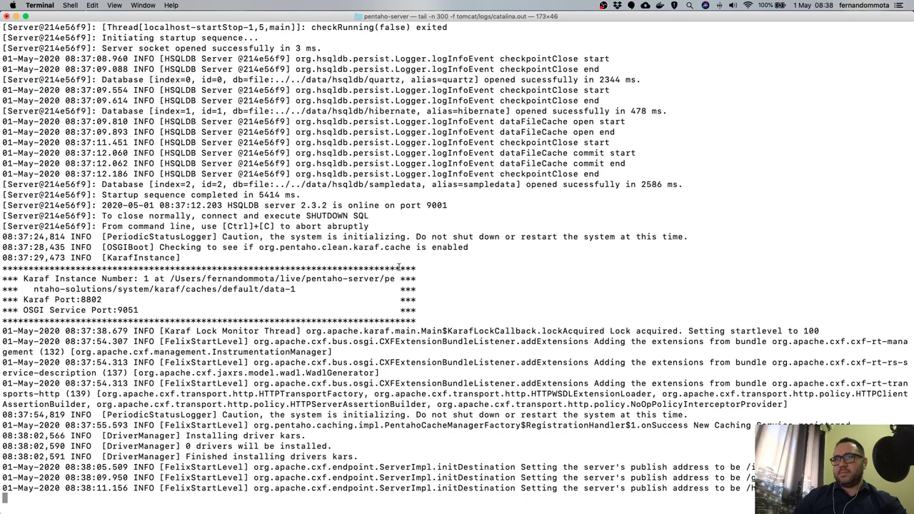
{"action": "key", "text": "super+Tab"}
{"action": "key", "text": "super+Tab"}
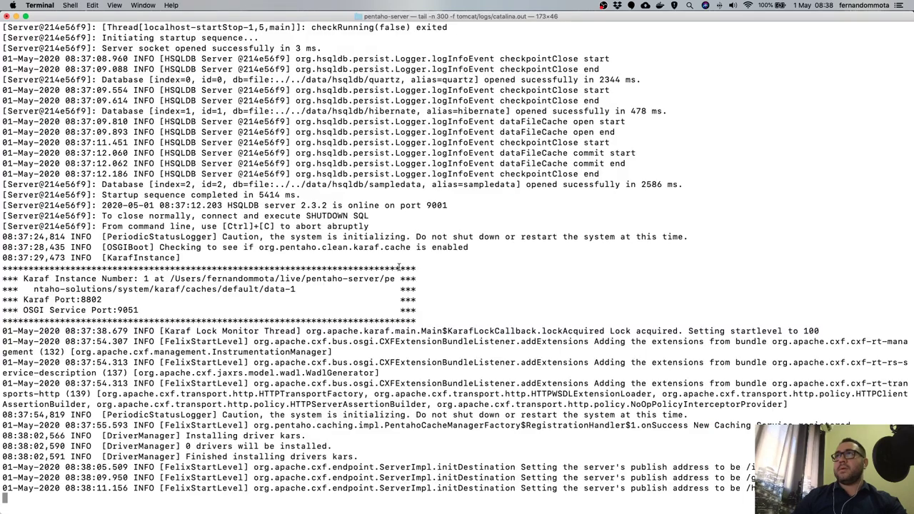
{"action": "key", "text": "super+Tab"}
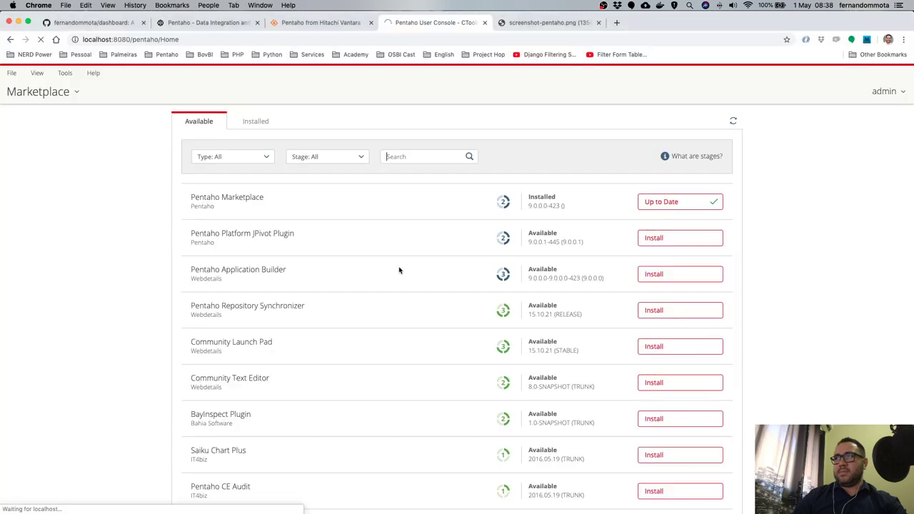
{"action": "key", "text": "super+Tab"}
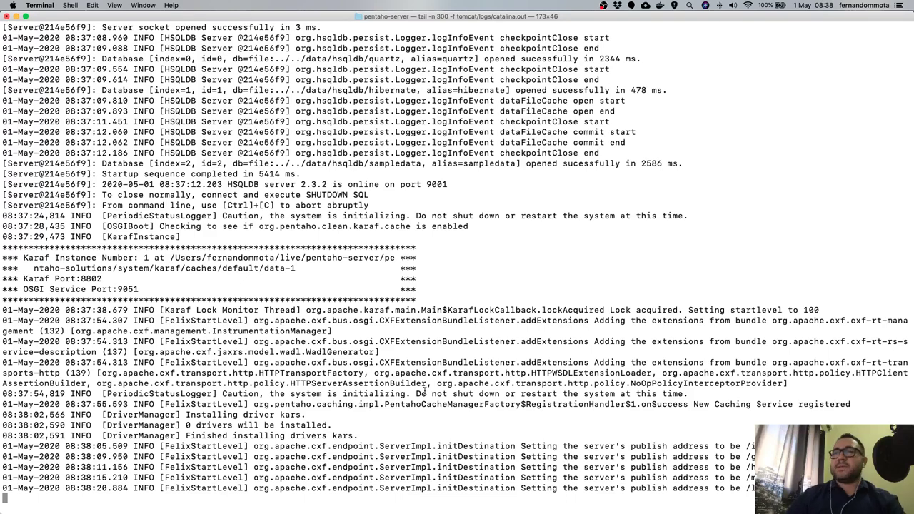
End the log follow and shut down the starting Pentaho server with ./stop-pentaho.sh.
{"action": "key", "text": "ctrl+c"}
{"action": "type", "text": "./stop-pentaho.sh"}
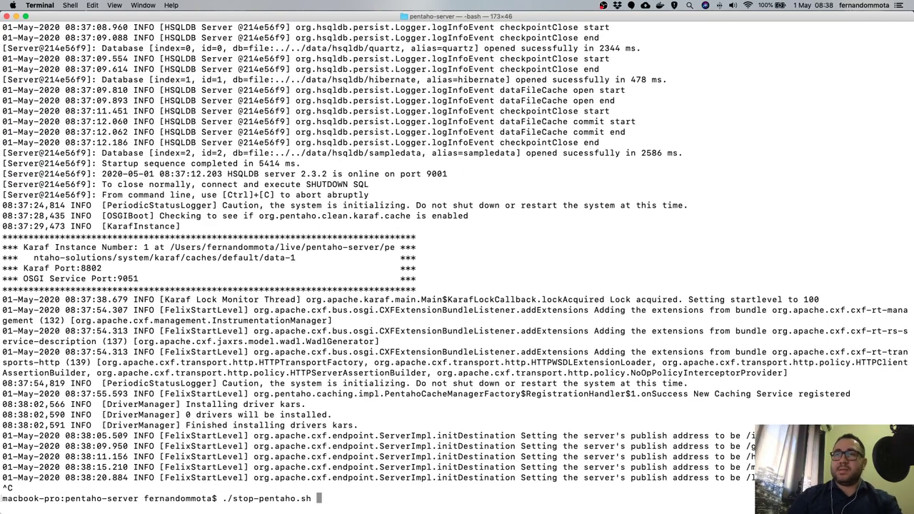
{"action": "key", "text": "Return"}
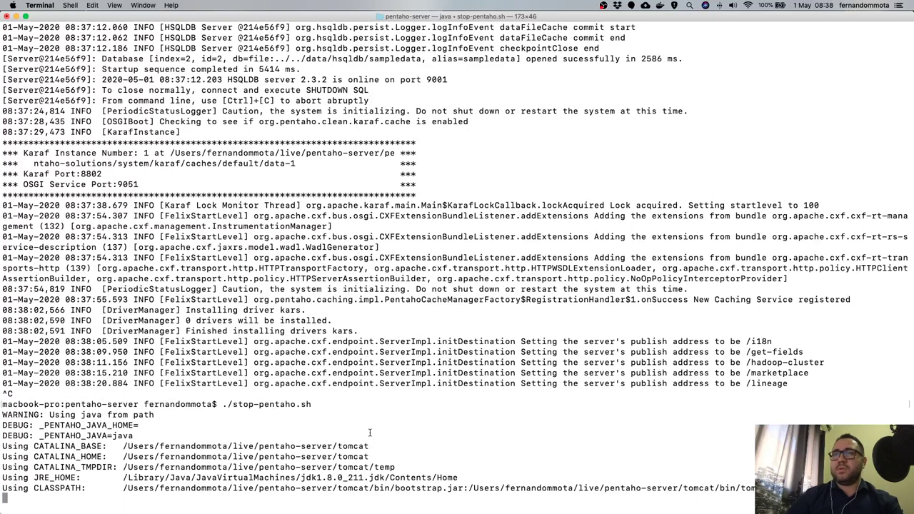
Open tomcat/webapps/pentaho/WEB-INF/classes/log4j.xml with vim in a new terminal session.
{"action": "key", "text": "super+t"}
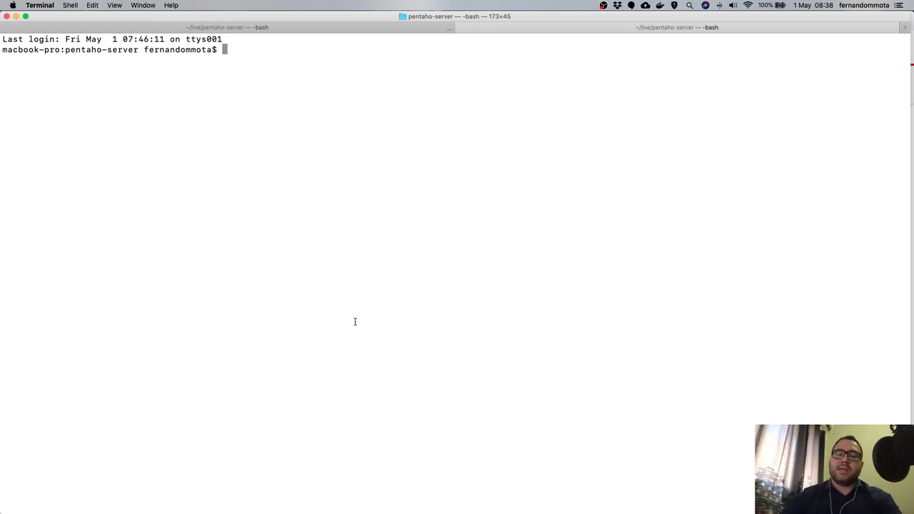
{"action": "type", "text": "vim tom"}
{"action": "key", "text": "Tab"}
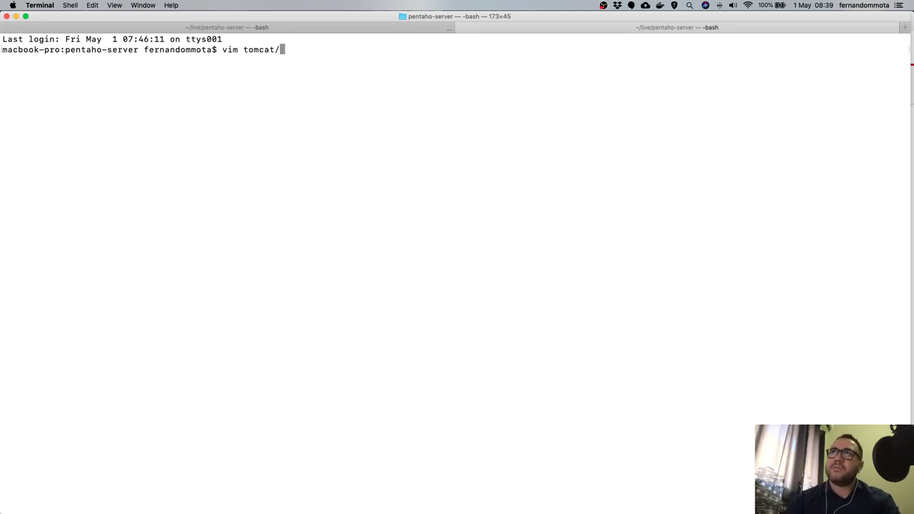
{"action": "type", "text": "we"}
{"action": "key", "text": "Tab"}
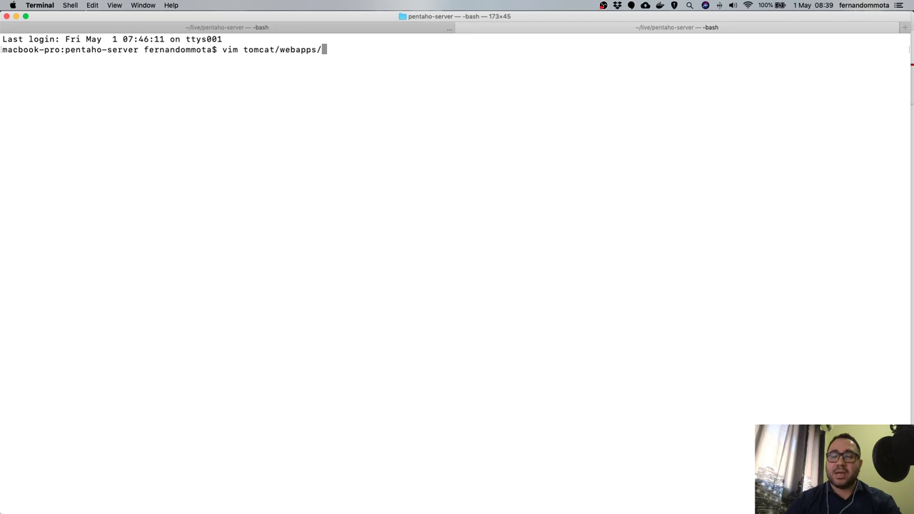
{"action": "type", "text": "pe"}
{"action": "key", "text": "Tab"}
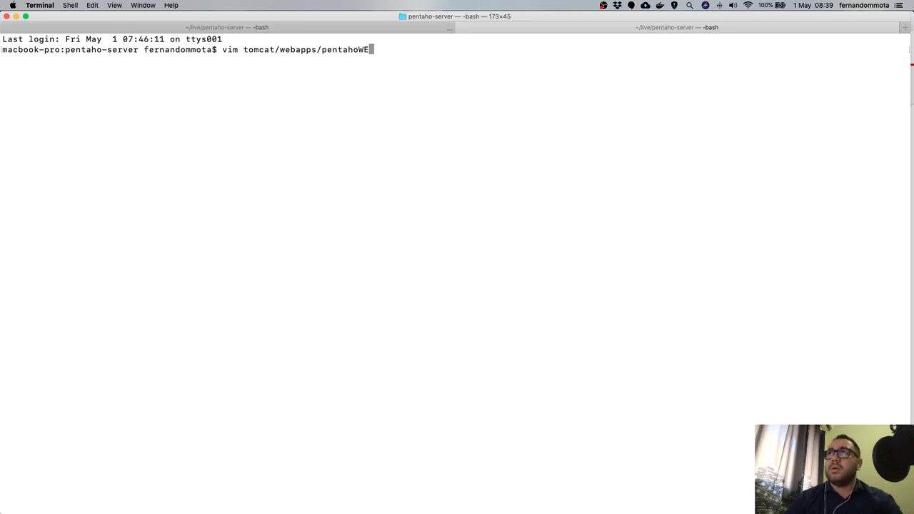
{"action": "type", "text": "/W"}
{"action": "key", "text": "Tab"}
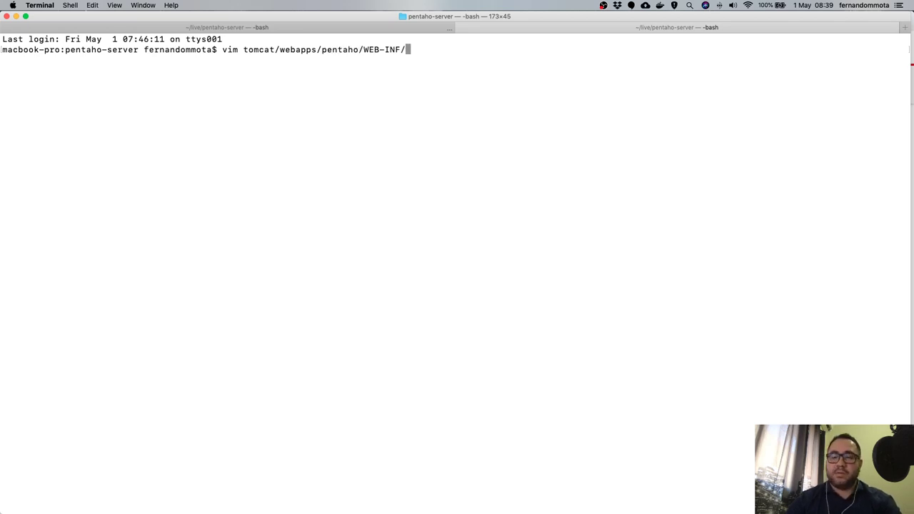
{"action": "type", "text": "cla"}
{"action": "key", "text": "Tab"}
{"action": "type", "text": "lo"}
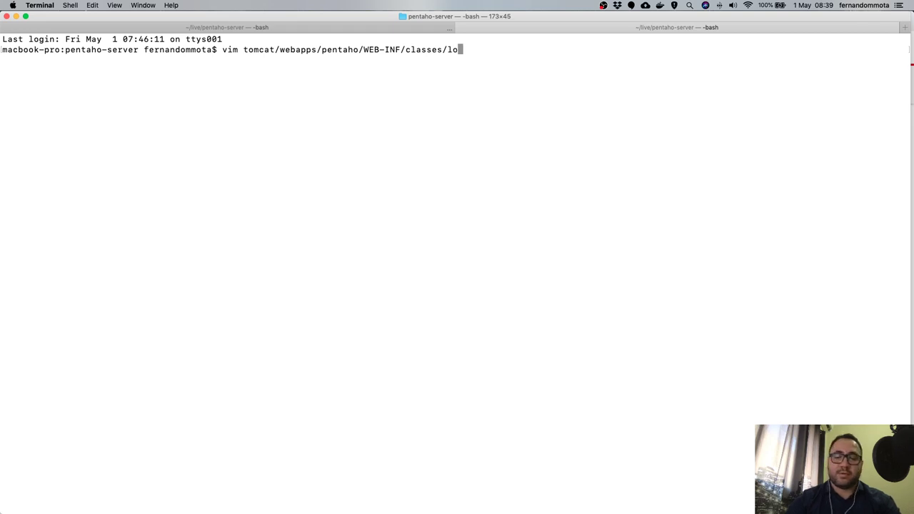
{"action": "type", "text": "g"}
{"action": "key", "text": "Tab"}
{"action": "type", "text": "x"}
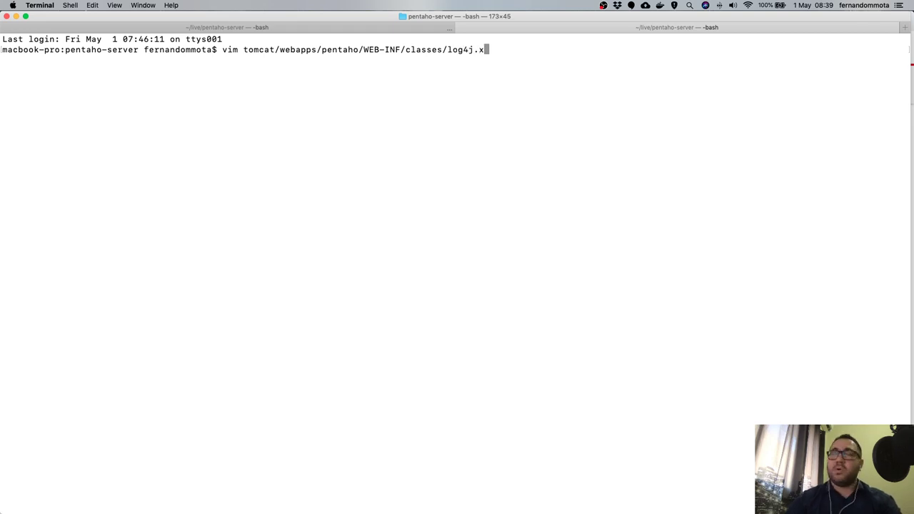
{"action": "key", "text": "Tab"}
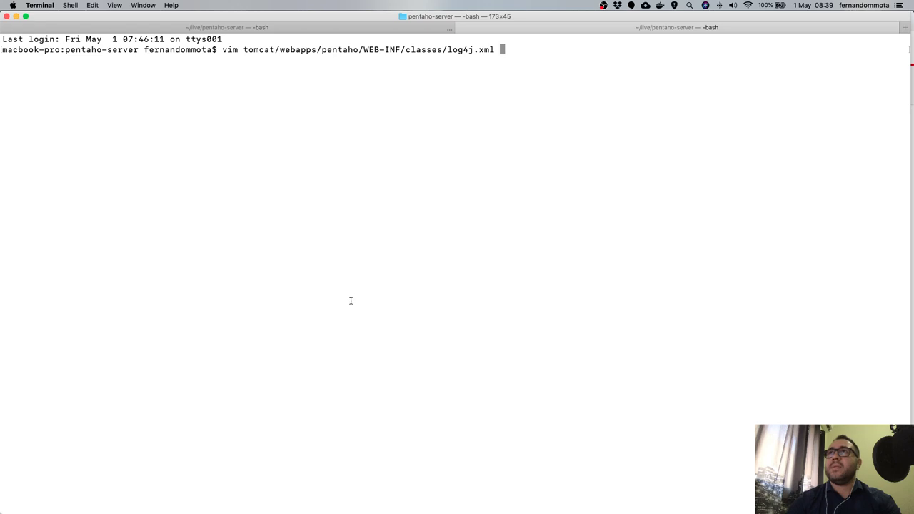
{"action": "left_click_drag", "start_coordinate": [243, 49], "coordinate": [498, 50]}
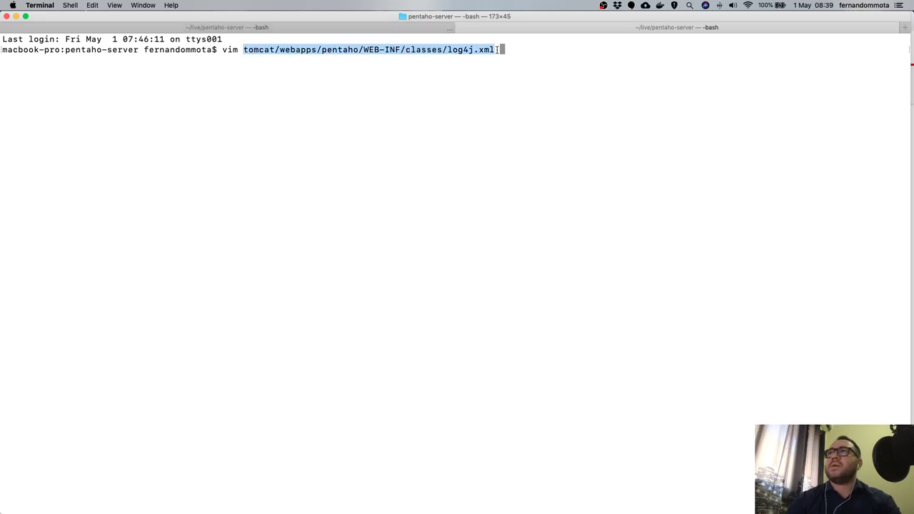
{"action": "left_click", "coordinate": [473, 61]}
{"action": "key", "text": "Return"}
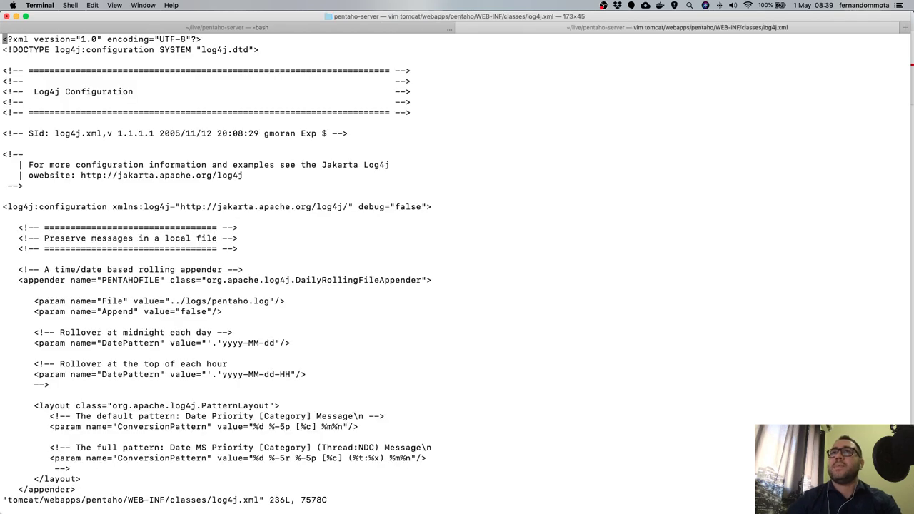
Examine the comment markers around the Mondrian MDX and SQL log sections at the end of log4j.xml.
{"action": "scroll", "coordinate": [457, 265], "scroll_direction": "down", "scroll_amount": 20}
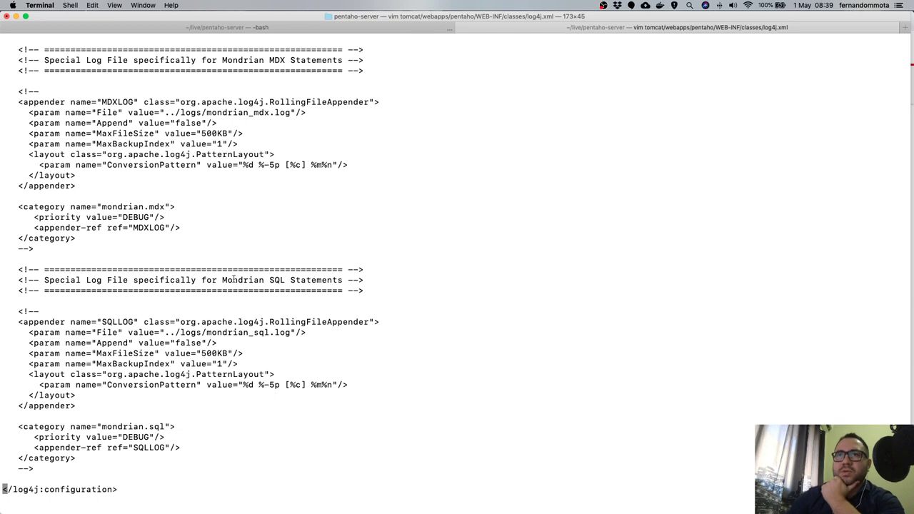
{"action": "left_click_drag", "start_coordinate": [18, 468], "coordinate": [35, 467]}
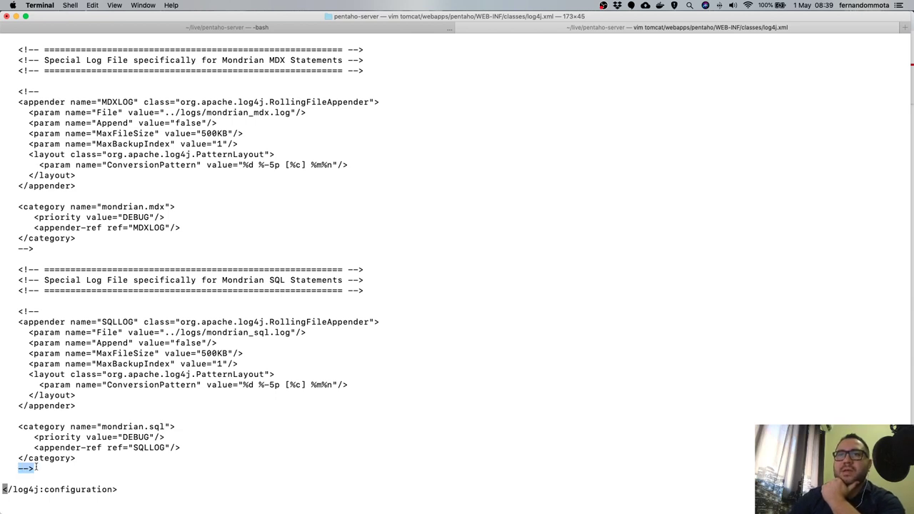
{"action": "left_click_drag", "start_coordinate": [19, 312], "coordinate": [39, 311]}
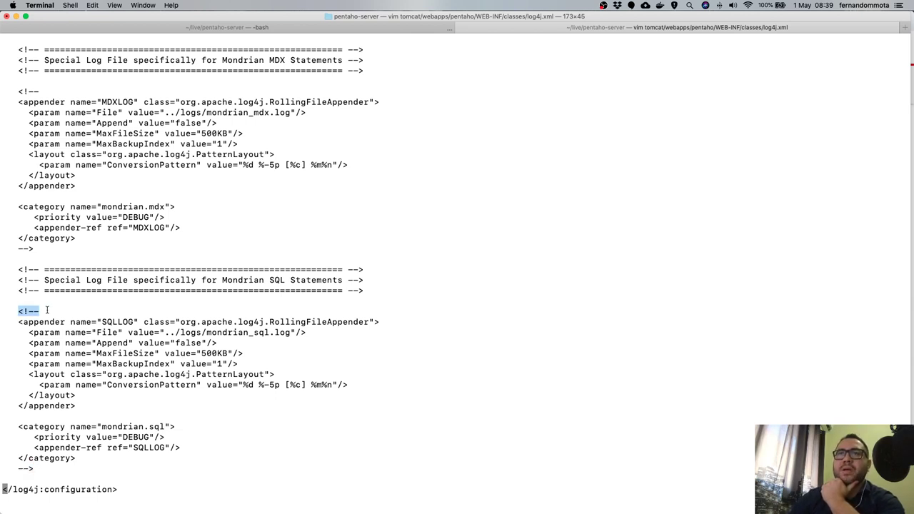
{"action": "left_click_drag", "start_coordinate": [14, 248], "coordinate": [37, 247]}
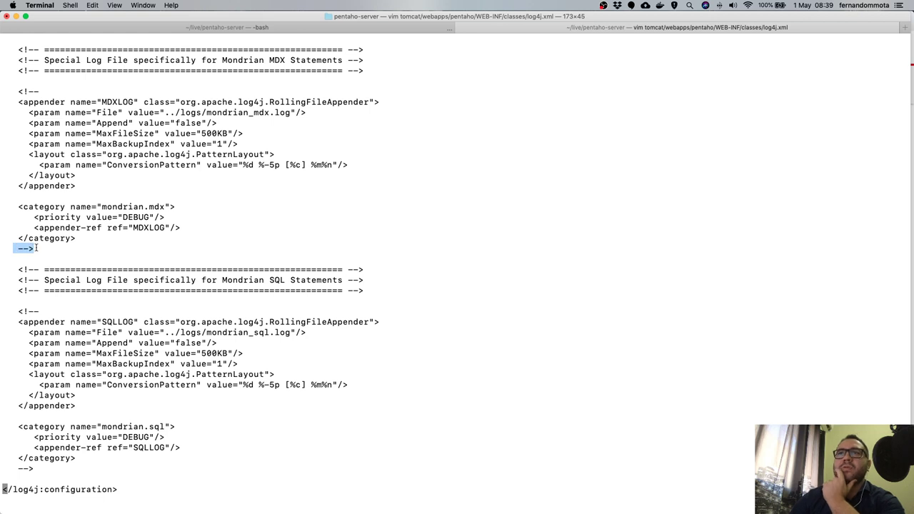
{"action": "left_click", "coordinate": [36, 248]}
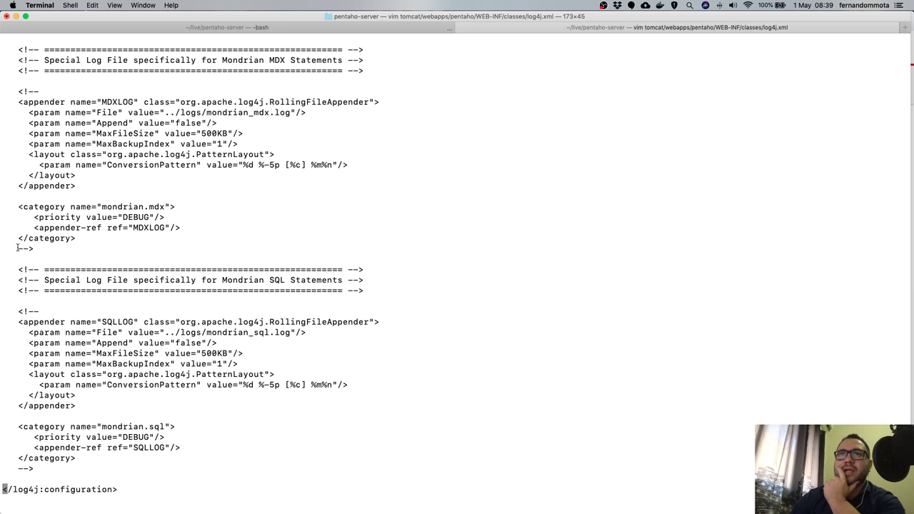
{"action": "left_click_drag", "start_coordinate": [17, 248], "coordinate": [35, 248]}
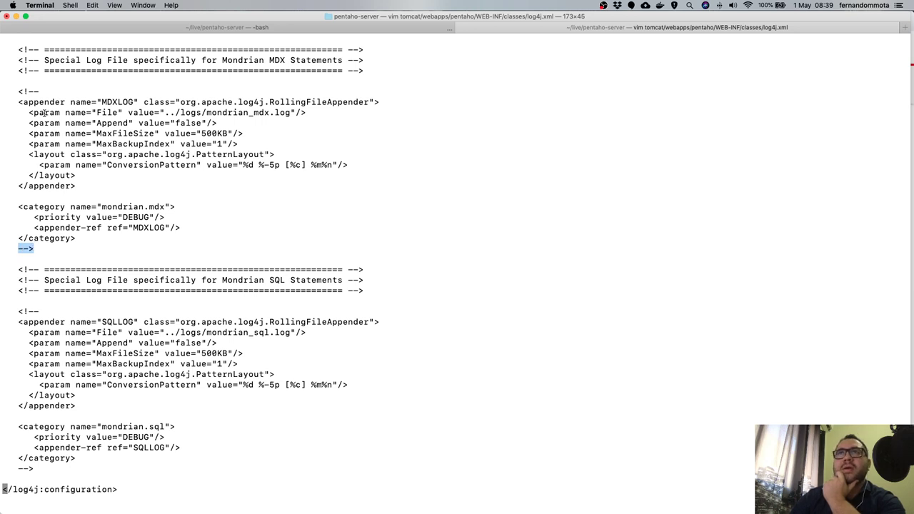
{"action": "left_click_drag", "start_coordinate": [19, 92], "coordinate": [43, 93]}
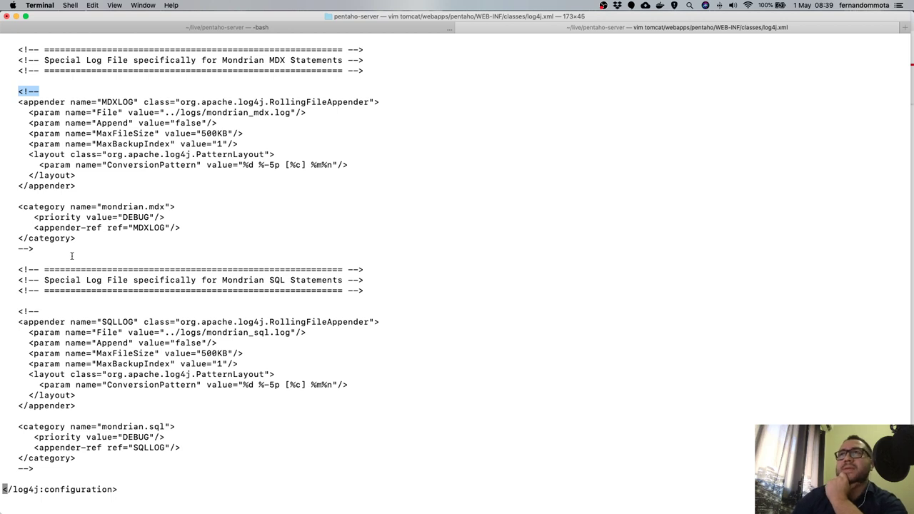
{"action": "left_click", "coordinate": [55, 431]}
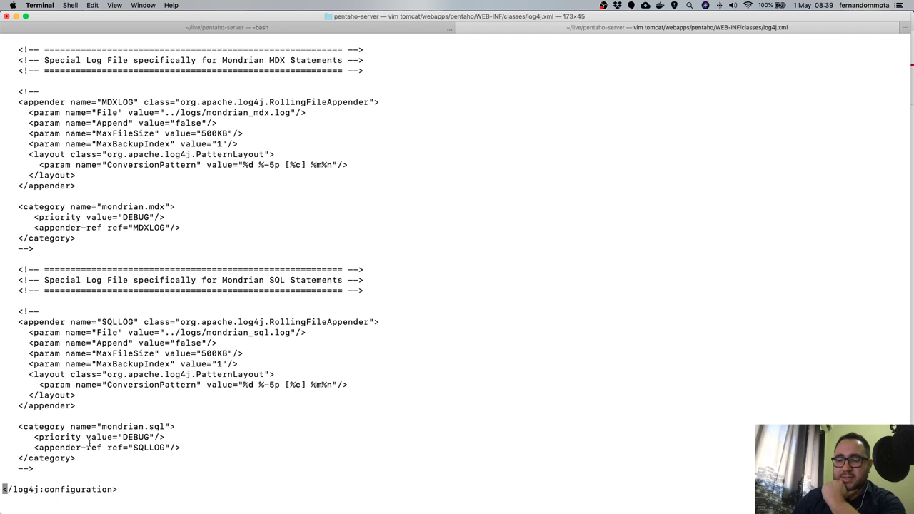
Enter insert mode and delete the closing --> marker after the mondrian.sql category.
{"action": "key", "text": "Up"}
{"action": "key", "text": "i"}
{"action": "key", "text": "Up"}
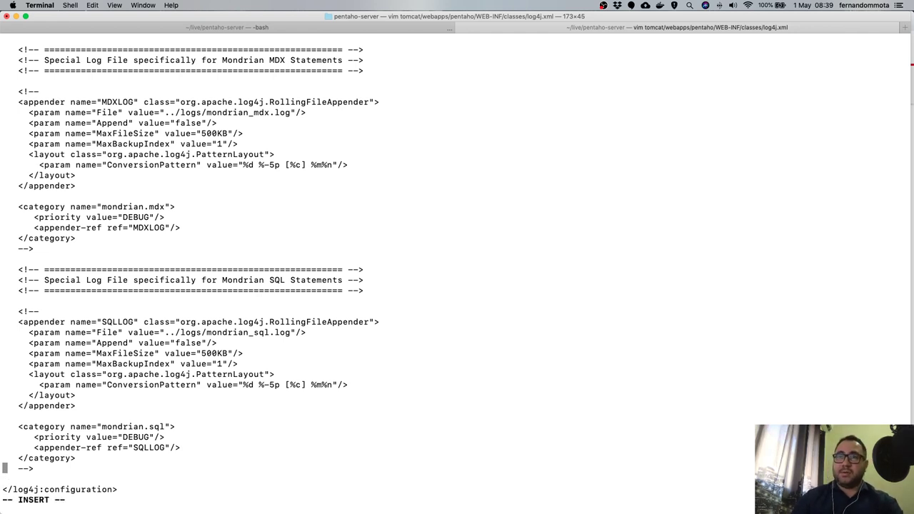
{"action": "key", "text": "Right"}
{"action": "key", "text": "Right"}
{"action": "key", "text": "Right"}
{"action": "key", "text": "Right"}
{"action": "key", "text": "Right"}
{"action": "key", "text": "Right"}
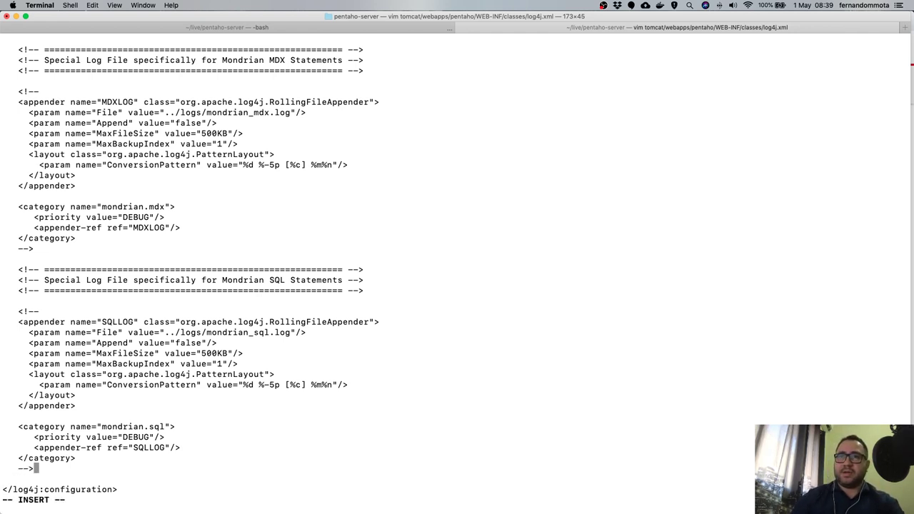
{"action": "key", "text": "BackSpace"}
{"action": "key", "text": "BackSpace"}
{"action": "key", "text": "BackSpace"}
Delete the opening <!-- marker above the SQLLOG appender and check its mondrian_sql.log file path.
{"action": "key", "text": "Up"}
{"action": "key", "text": "Up"}
{"action": "key", "text": "Up"}
{"action": "key", "text": "Up"}
{"action": "key", "text": "Up"}
{"action": "key", "text": "Up"}
{"action": "key", "text": "Up"}
{"action": "key", "text": "Up"}
{"action": "key", "text": "Up"}
{"action": "key", "text": "Up"}
{"action": "key", "text": "Up"}
{"action": "key", "text": "Up"}
{"action": "key", "text": "Up"}
{"action": "key", "text": "Up"}
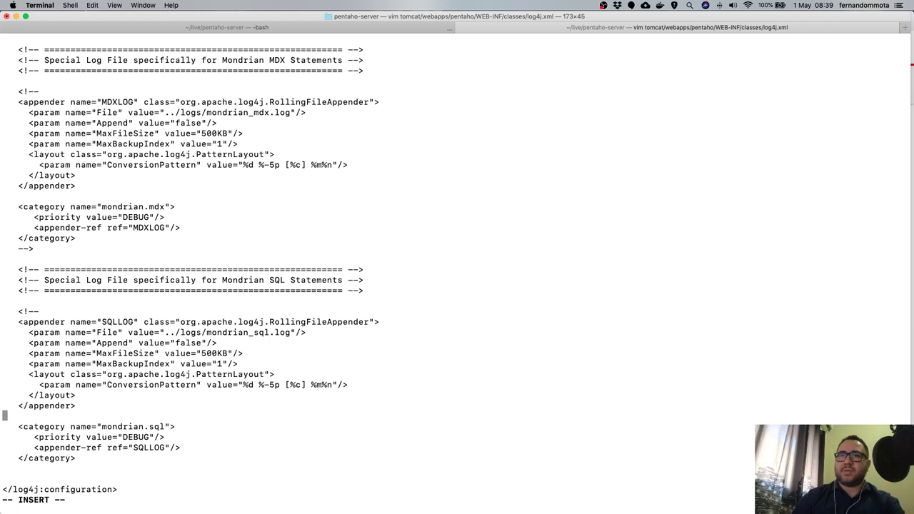
{"action": "key", "text": "Up"}
{"action": "key", "text": "Right"}
{"action": "key", "text": "Right"}
{"action": "key", "text": "Right"}
{"action": "key", "text": "Right"}
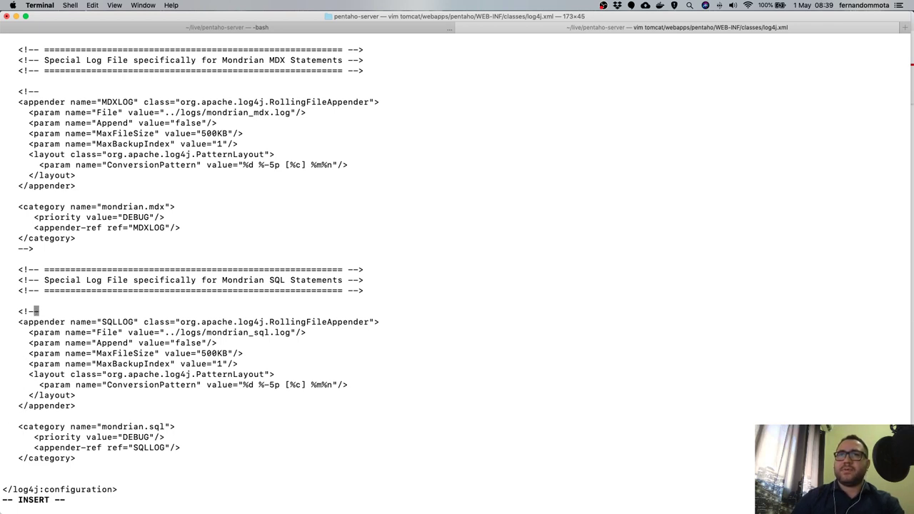
{"action": "key", "text": "BackSpace"}
{"action": "key", "text": "BackSpace"}
{"action": "key", "text": "BackSpace"}
{"action": "key", "text": "BackSpace"}
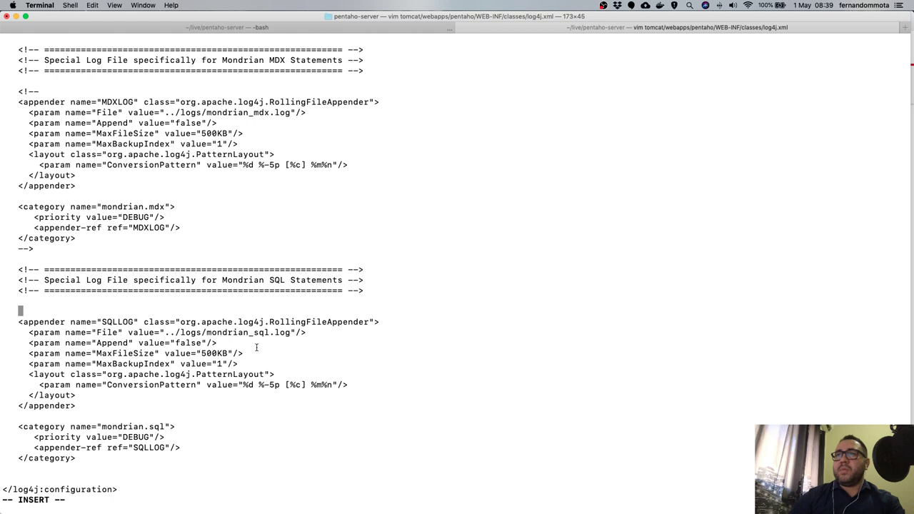
{"action": "left_click_drag", "start_coordinate": [206, 332], "coordinate": [236, 332]}
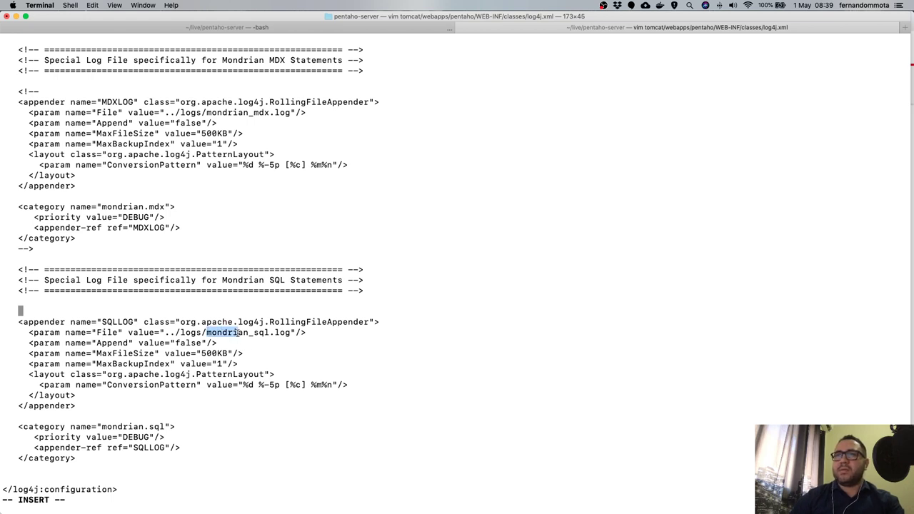
{"action": "double_click", "coordinate": [191, 332]}
{"action": "left_click", "coordinate": [214, 333]}
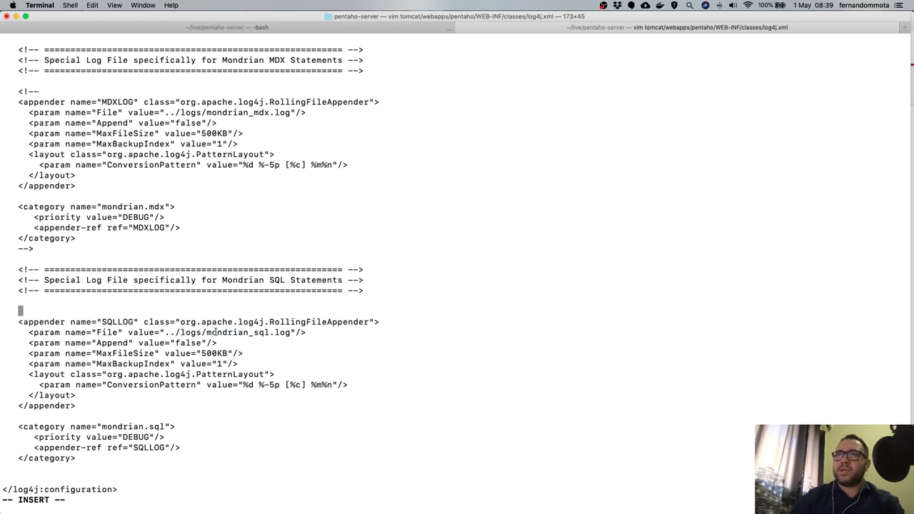
{"action": "double_click", "coordinate": [214, 332]}
{"action": "left_click", "coordinate": [232, 309]}
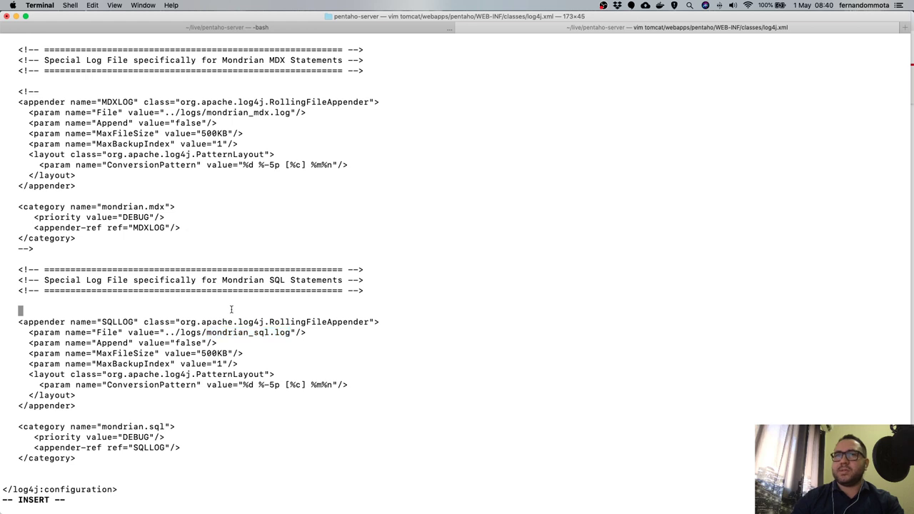
Delete the closing --> marker after the mondrian.mdx category.
{"action": "key", "text": "Up"}
{"action": "key", "text": "Up"}
{"action": "key", "text": "Up"}
{"action": "key", "text": "Up"}
{"action": "key", "text": "Up"}
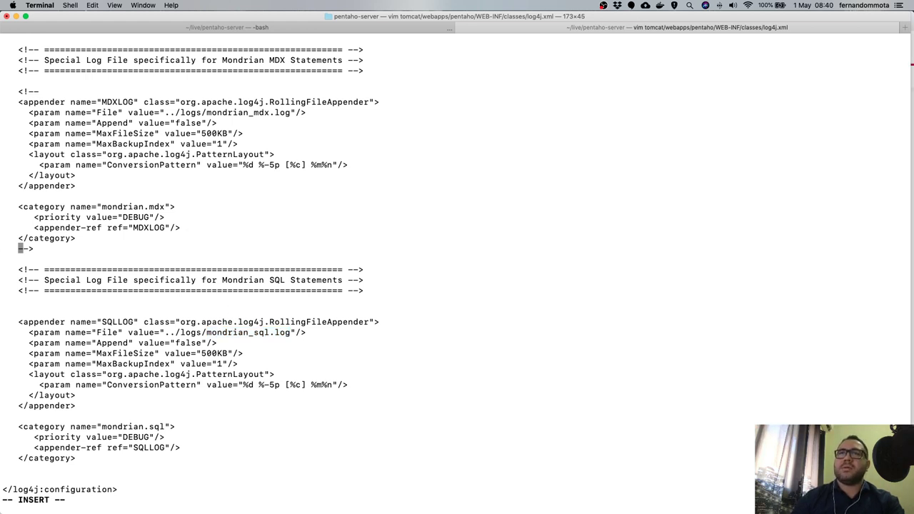
{"action": "key", "text": "Right"}
{"action": "key", "text": "Right"}
{"action": "key", "text": "Right"}
{"action": "key", "text": "BackSpace"}
{"action": "key", "text": "BackSpace"}
{"action": "key", "text": "BackSpace"}
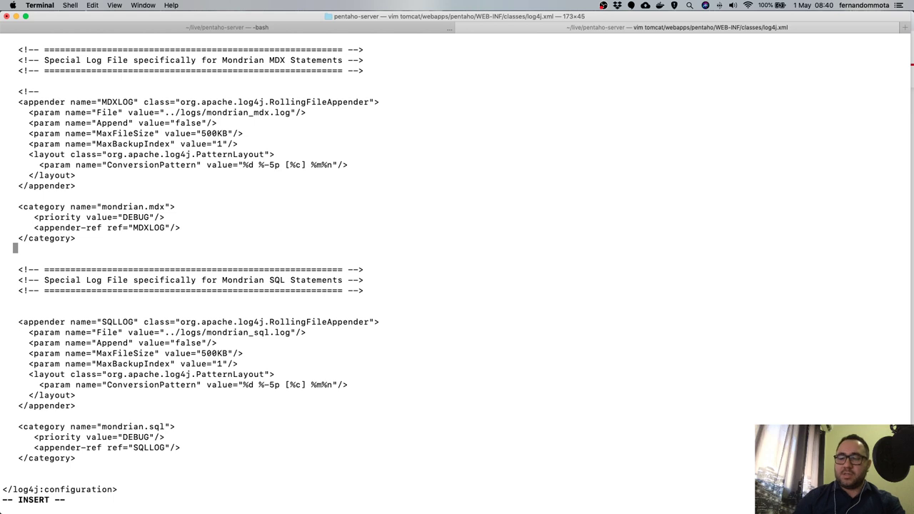
Delete the opening <!-- marker above the MDXLOG appender.
{"action": "key", "text": "Up"}
{"action": "key", "text": "Up"}
{"action": "key", "text": "Up"}
{"action": "key", "text": "Up"}
{"action": "key", "text": "Up"}
{"action": "key", "text": "Up"}
{"action": "key", "text": "Up"}
{"action": "key", "text": "Up"}
{"action": "key", "text": "Up"}
{"action": "key", "text": "Up"}
{"action": "key", "text": "Up"}
{"action": "key", "text": "Up"}
{"action": "key", "text": "Up"}
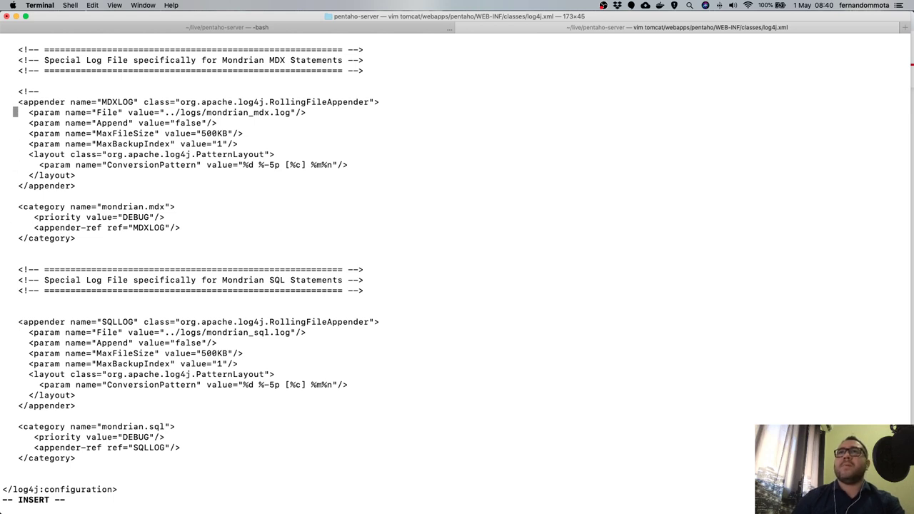
{"action": "key", "text": "Up"}
{"action": "key", "text": "Up"}
{"action": "key", "text": "Right"}
{"action": "key", "text": "Right"}
{"action": "key", "text": "Right"}
{"action": "key", "text": "Right"}
{"action": "key", "text": "Right"}
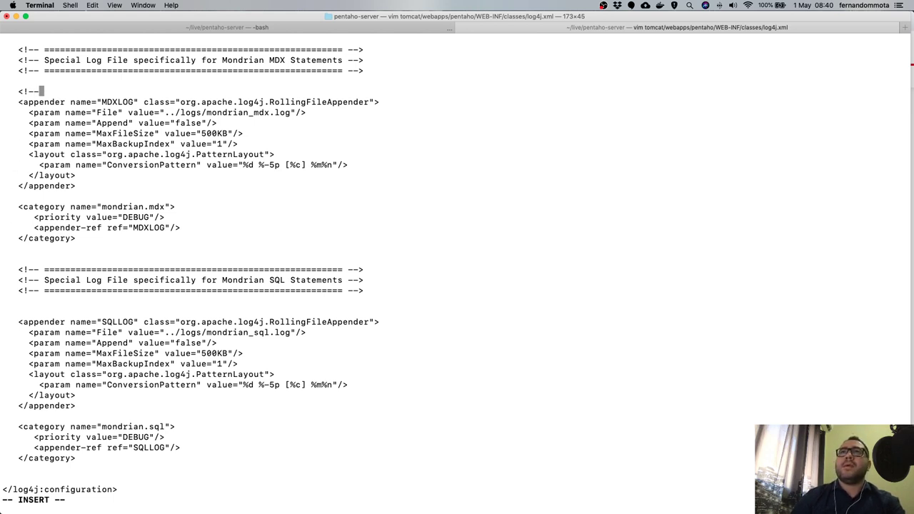
{"action": "key", "text": "BackSpace"}
{"action": "key", "text": "BackSpace"}
{"action": "key", "text": "BackSpace"}
{"action": "key", "text": "BackSpace"}
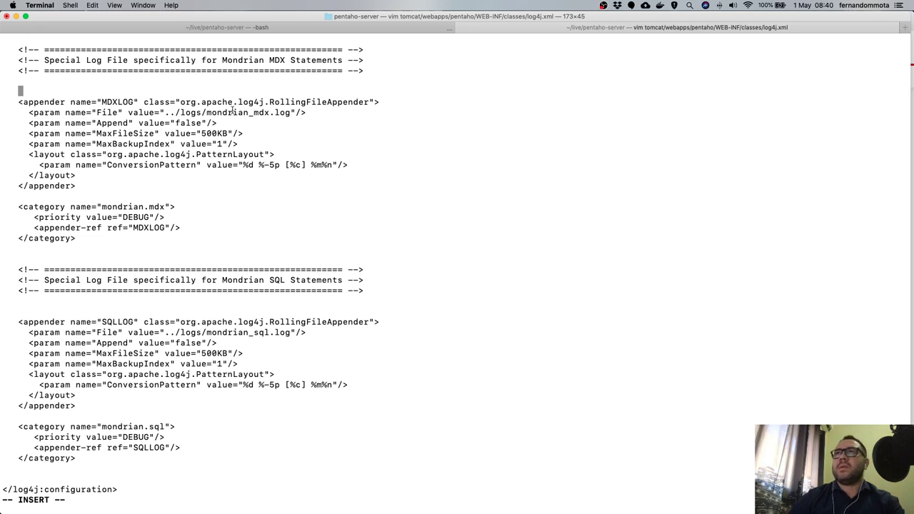
Check the mondrian_mdx.log file name, then save log4j.xml and quit vim with :wq.
{"action": "double_click", "coordinate": [234, 112]}
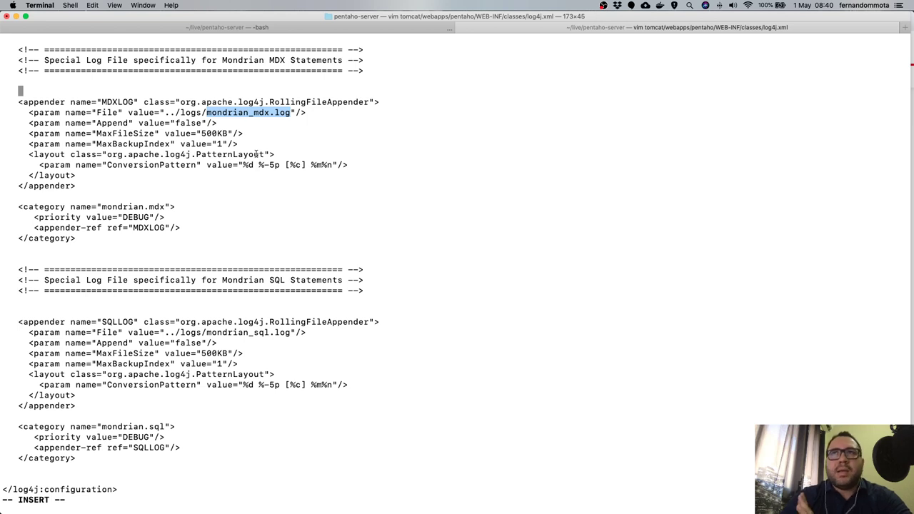
{"action": "key", "text": "Escape"}
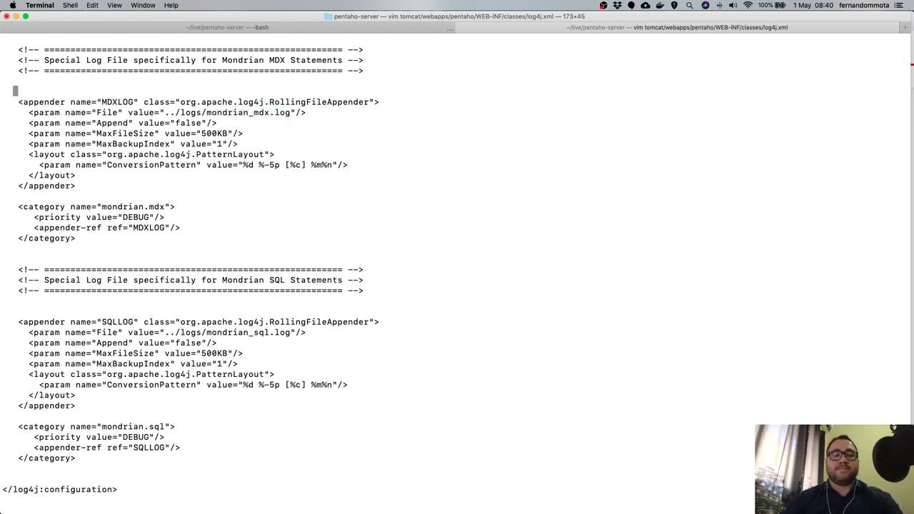
{"action": "type", "text": ":wq"}
{"action": "key", "text": "Return"}
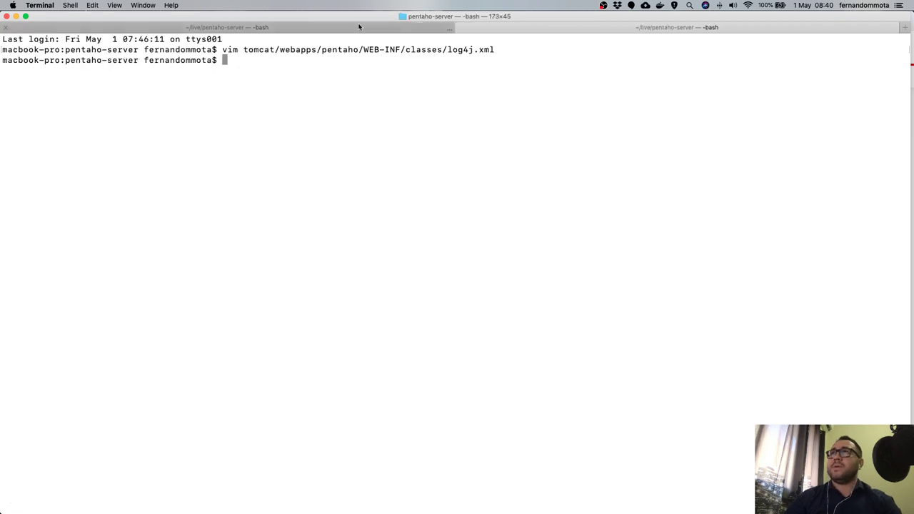
In the terminal session running the Pentaho server, list the running Java processes with ps -ef | grep java.
{"action": "left_click", "coordinate": [360, 26]}
{"action": "key", "text": "Up"}
{"action": "key", "text": "Up"}
{"action": "key", "text": "Up"}
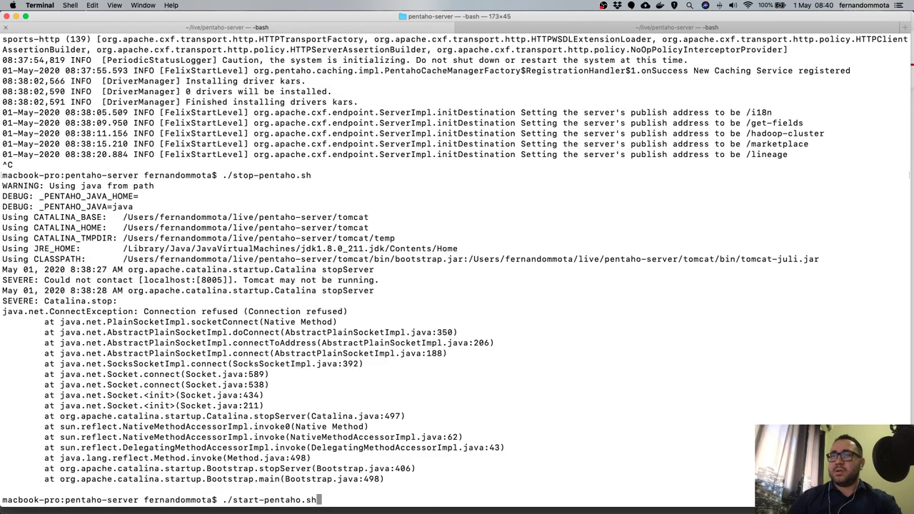
{"action": "key", "text": "Return"}
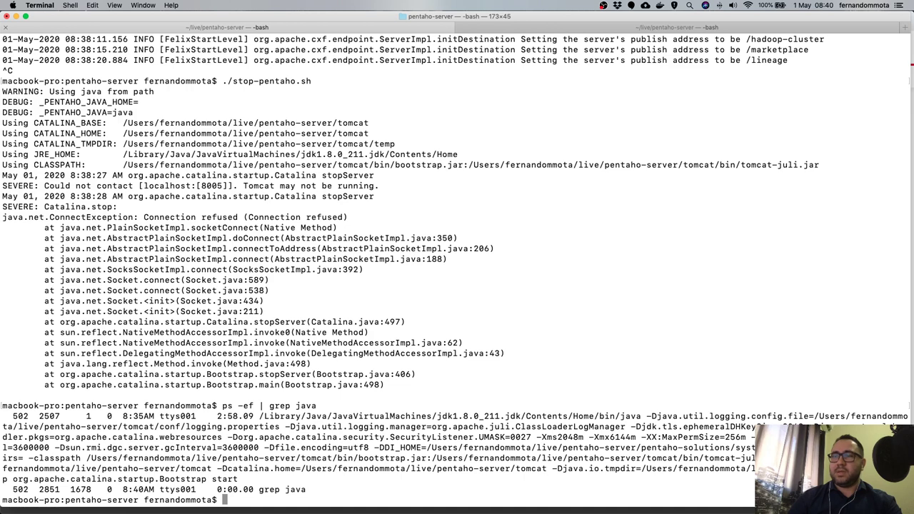
Stop the Pentaho server with ./stop-pentaho.sh and check the running Java processes.
{"action": "key", "text": "Up"}
{"action": "key", "text": "Up"}
{"action": "key", "text": "Up"}
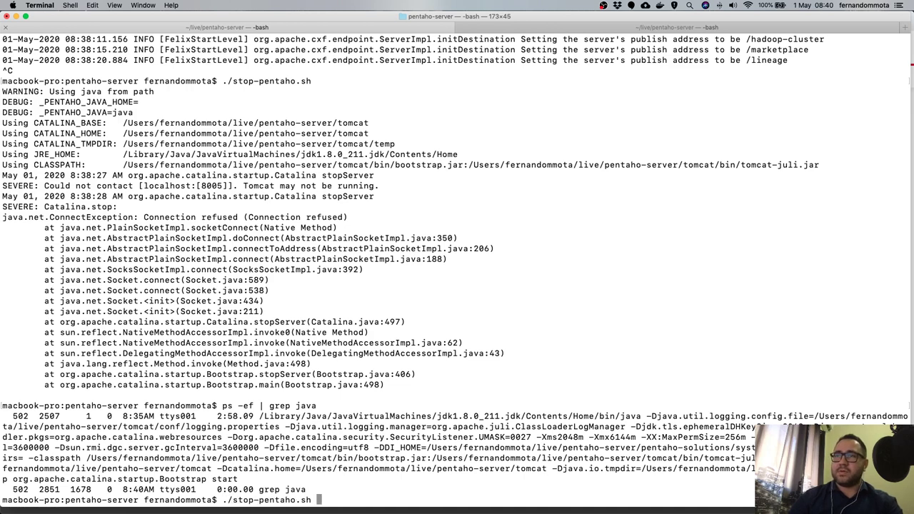
{"action": "key", "text": "Return"}
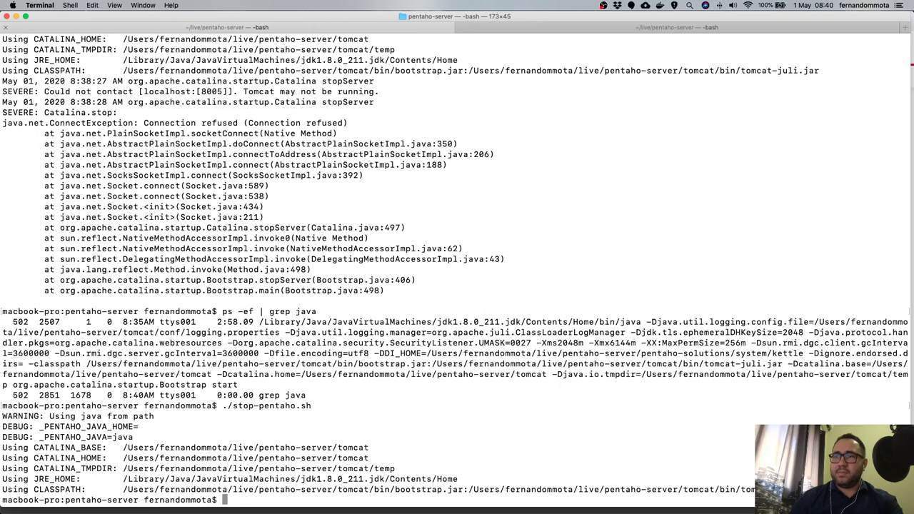
{"action": "key", "text": "Up"}
{"action": "key", "text": "Up"}
{"action": "key", "text": "Return"}
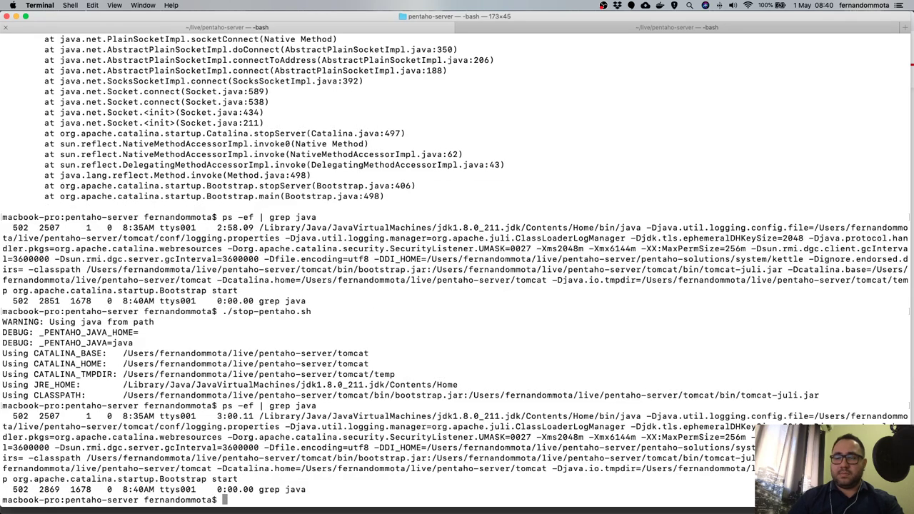
Clear the terminal and list the Java processes again with ps -ef | grep java.
{"action": "type", "text": "clear"}
{"action": "key", "text": "Return"}
{"action": "key", "text": "Up"}
{"action": "key", "text": "Up"}
{"action": "key", "text": "Return"}
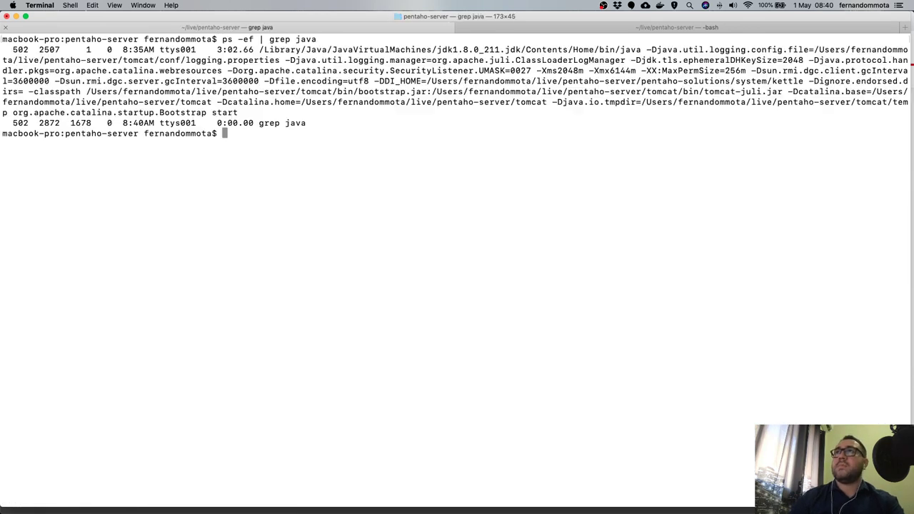
Run ./stop-pentaho.sh once more and recheck for remaining Java processes.
{"action": "key", "text": "Up"}
{"action": "key", "text": "Up"}
{"action": "key", "text": "Up"}
{"action": "key", "text": "Up"}
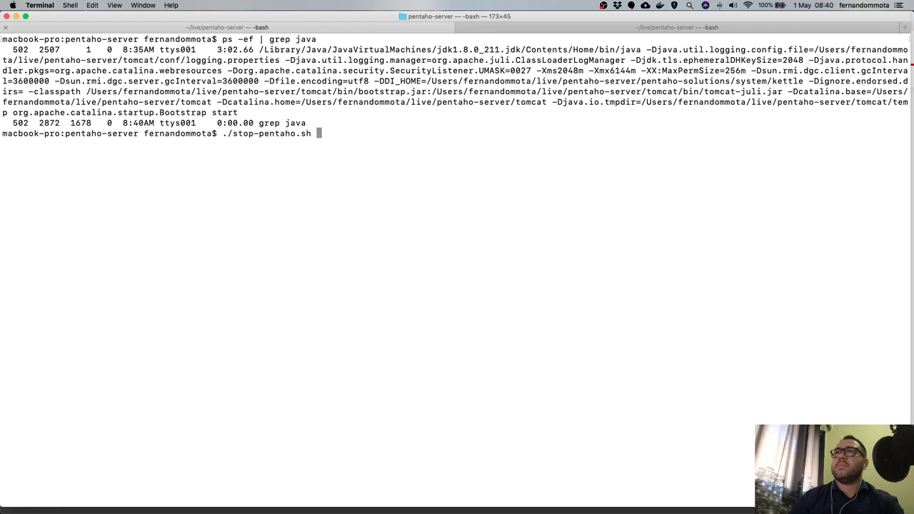
{"action": "key", "text": "Return"}
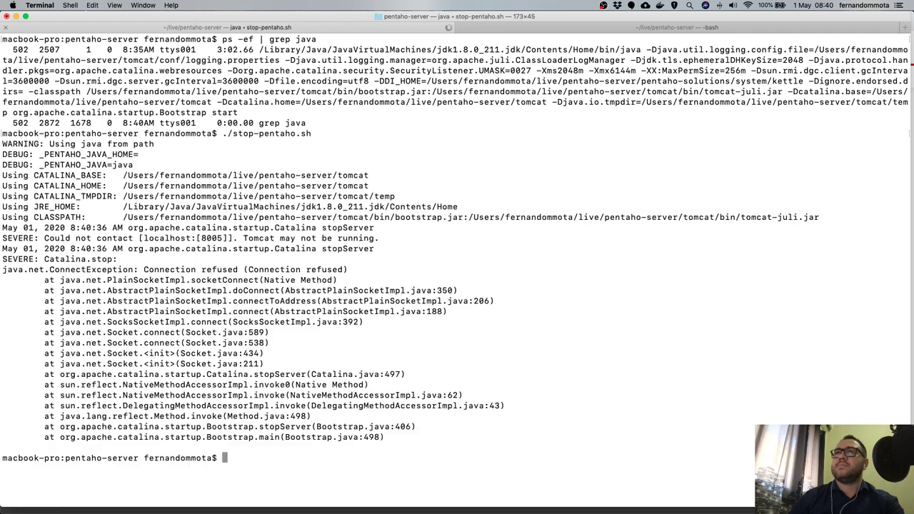
{"action": "key", "text": "Up"}
{"action": "key", "text": "Up"}
{"action": "key", "text": "Return"}
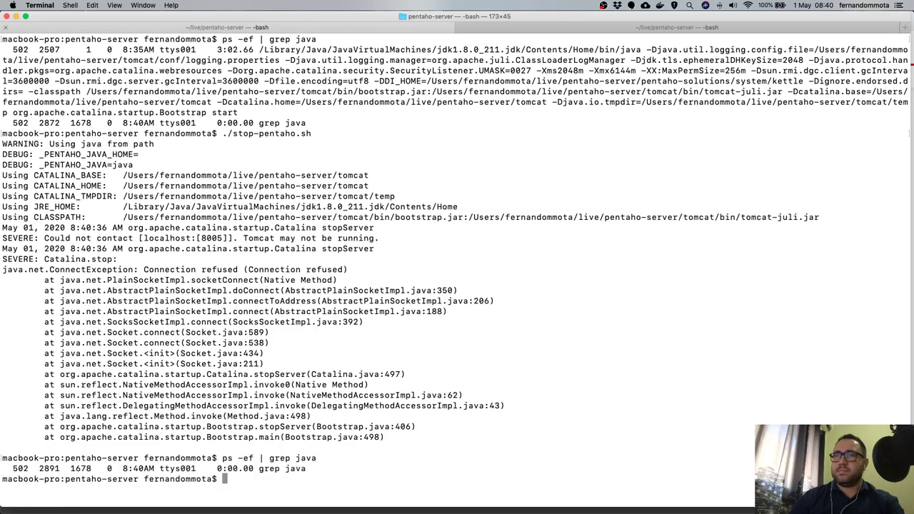
Clear the terminal and start the Pentaho server with ./start-pentaho.sh.
{"action": "type", "text": "clear"}
{"action": "key", "text": "Return"}
{"action": "type", "text": "./star"}
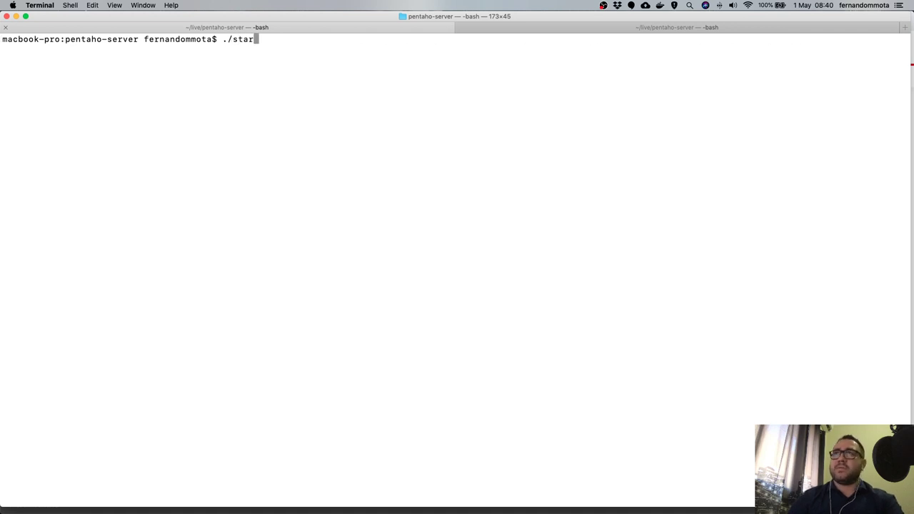
{"action": "key", "text": "Tab"}
{"action": "type", "text": ".sh"}
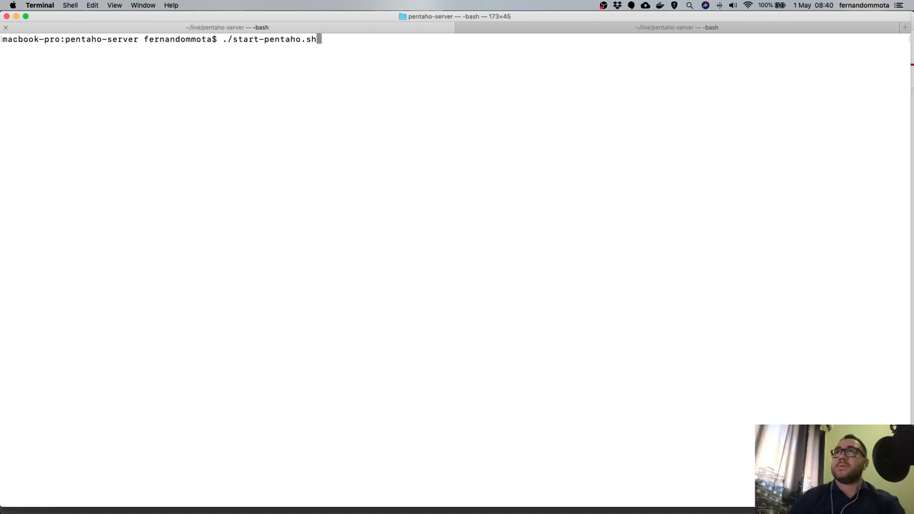
{"action": "key", "text": "Return"}
Follow the server startup log with tail -n 300 -f tomcat/logs/catalina.out.
{"action": "key", "text": "Up"}
{"action": "key", "text": "Up"}
{"action": "key", "text": "Up"}
{"action": "key", "text": "Up"}
{"action": "key", "text": "Up"}
{"action": "key", "text": "Up"}
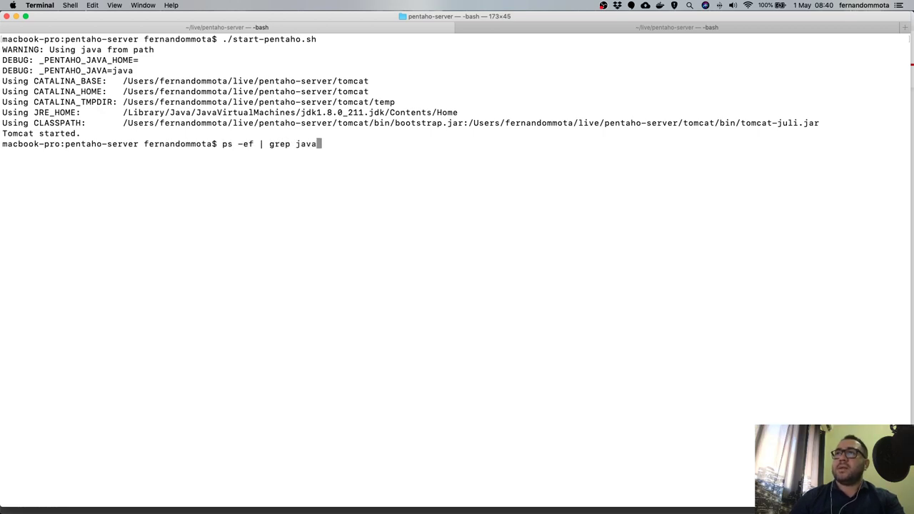
{"action": "key", "text": "Up"}
{"action": "key", "text": "Up"}
{"action": "key", "text": "Return"}
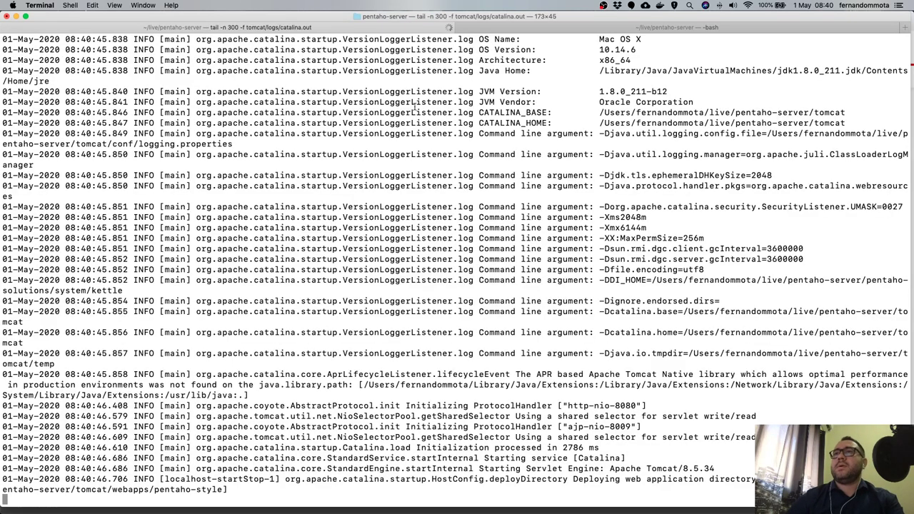
Switch to Chrome and reload the Pentaho User Console login page.
{"action": "key", "text": "ctrl+Up"}
{"action": "left_click", "coordinate": [339, 290]}
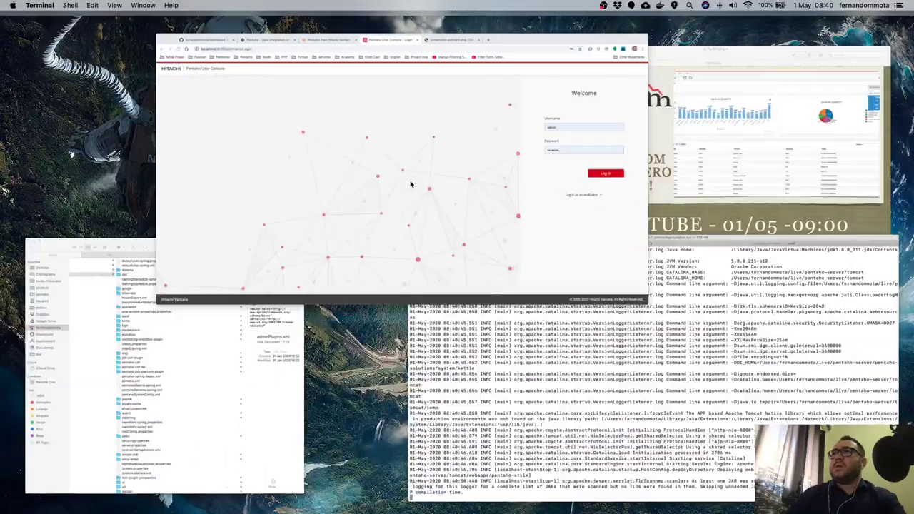
{"action": "left_click", "coordinate": [41, 39]}
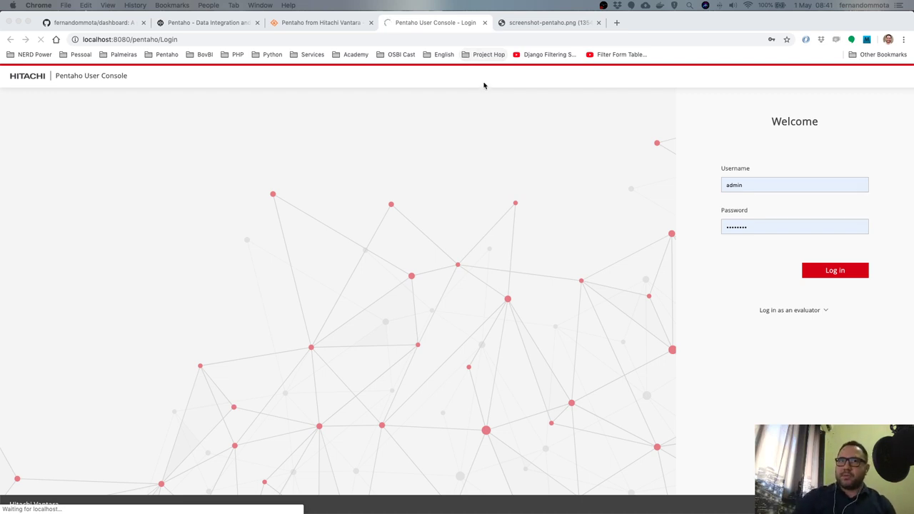
Search Google for "pentaho marketplace xml" in a new browser tab.
{"action": "left_click", "coordinate": [617, 23]}
{"action": "type", "text": "a"}
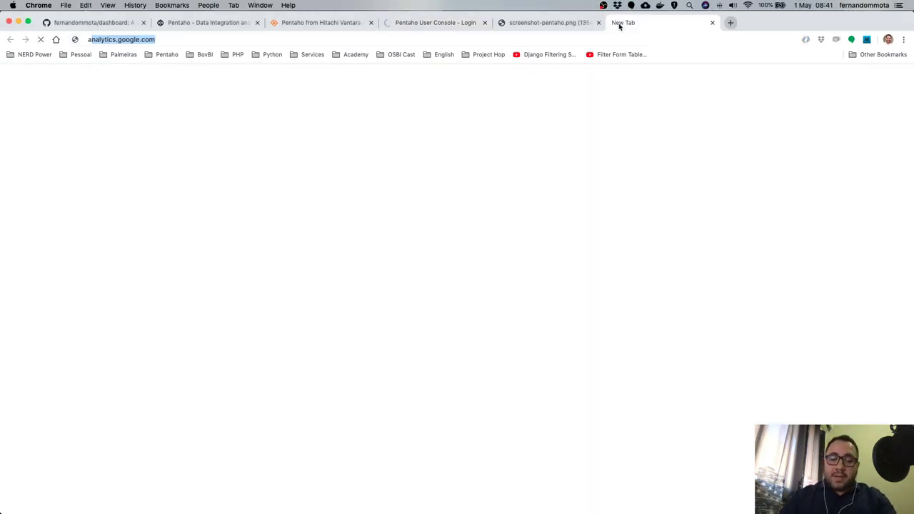
{"action": "type", "text": "mar"}
{"action": "key", "text": "BackSpace"}
{"action": "key", "text": "BackSpace"}
{"action": "key", "text": "BackSpace"}
{"action": "key", "text": "BackSpace"}
{"action": "type", "text": "mar"}
{"action": "key", "text": "BackSpace"}
{"action": "key", "text": "BackSpace"}
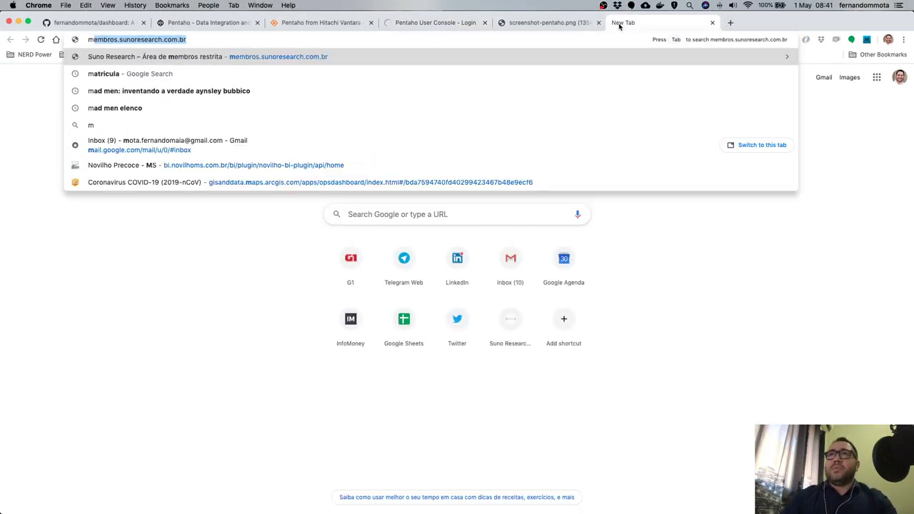
{"action": "type", "text": "arketplace "}
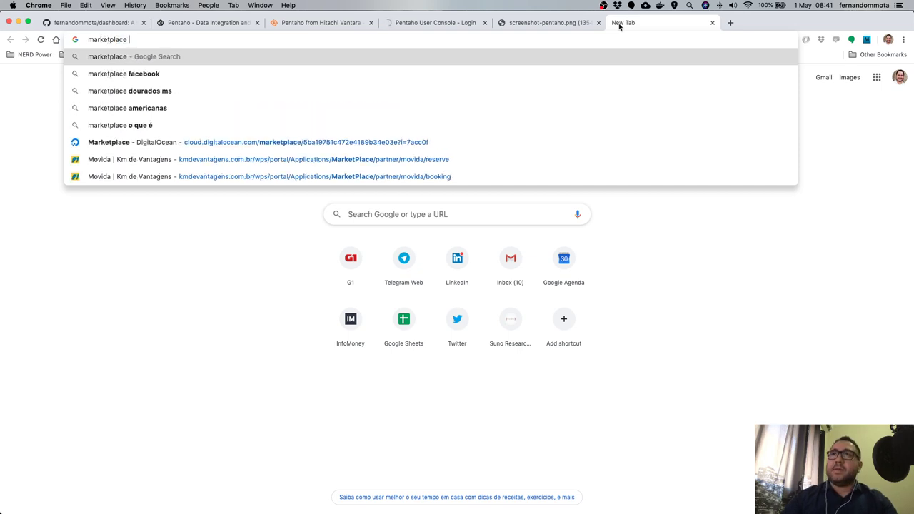
{"action": "type", "text": "xml"}
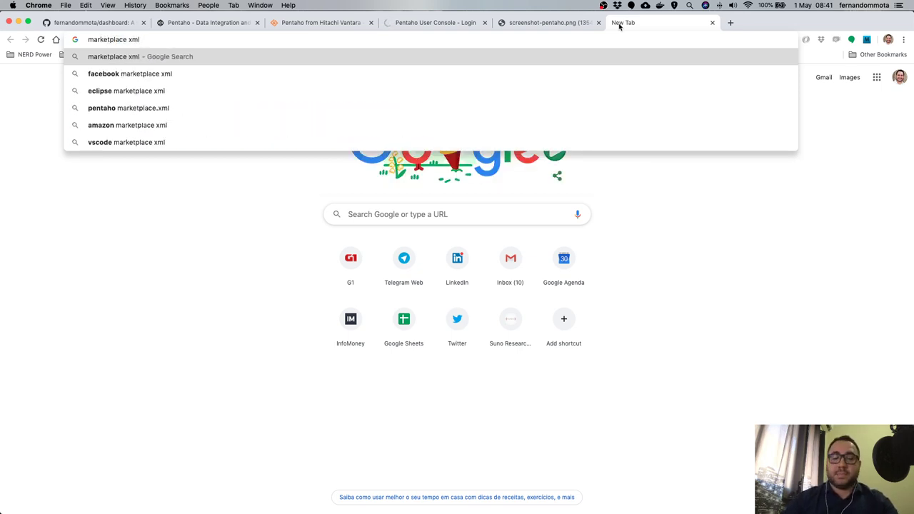
{"action": "left_click", "coordinate": [87, 41]}
{"action": "type", "text": "pentaho"}
{"action": "key", "text": "Return"}
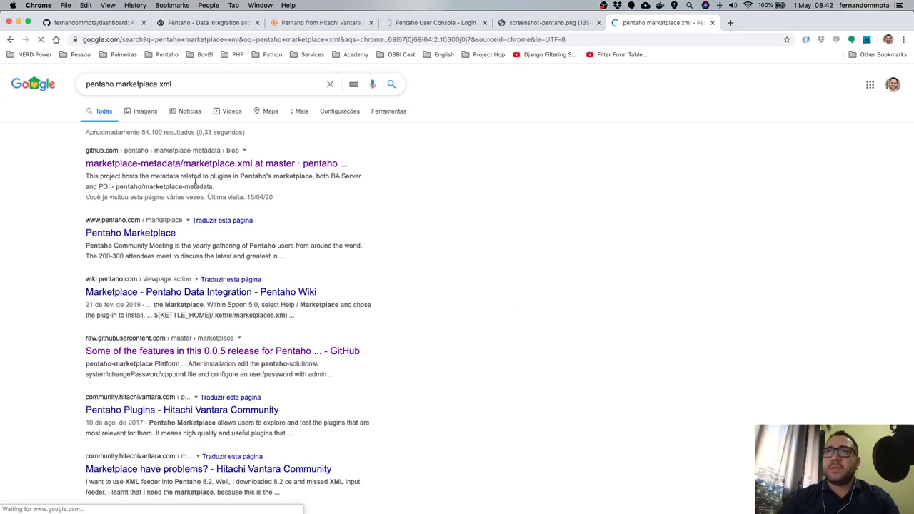
Open marketplace.xml from the pentaho/marketplace-metadata GitHub repository and show its raw version.
{"action": "left_click", "coordinate": [207, 164]}
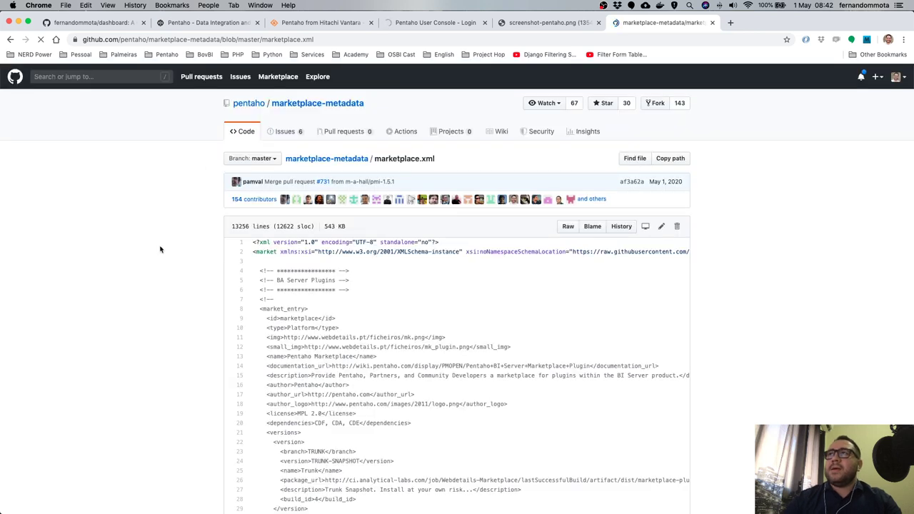
{"action": "scroll", "coordinate": [160, 250], "scroll_direction": "down", "scroll_amount": 3}
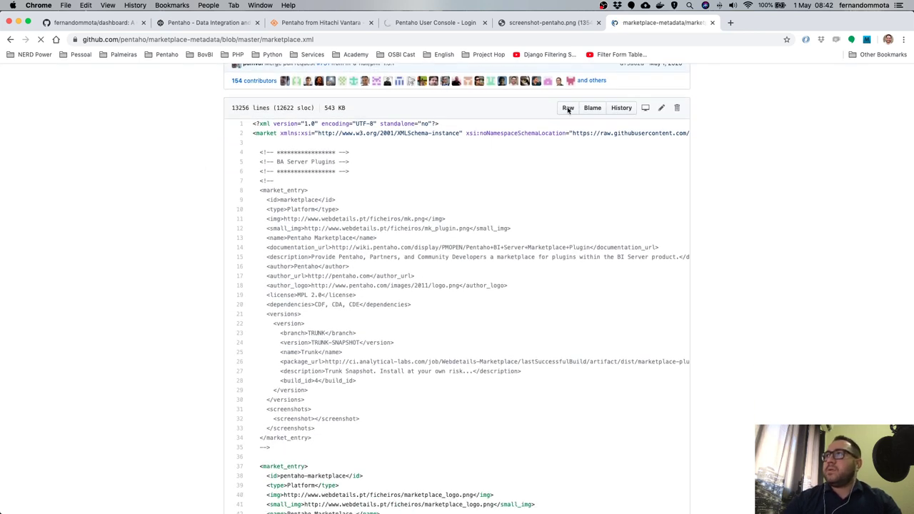
{"action": "left_click", "coordinate": [563, 111]}
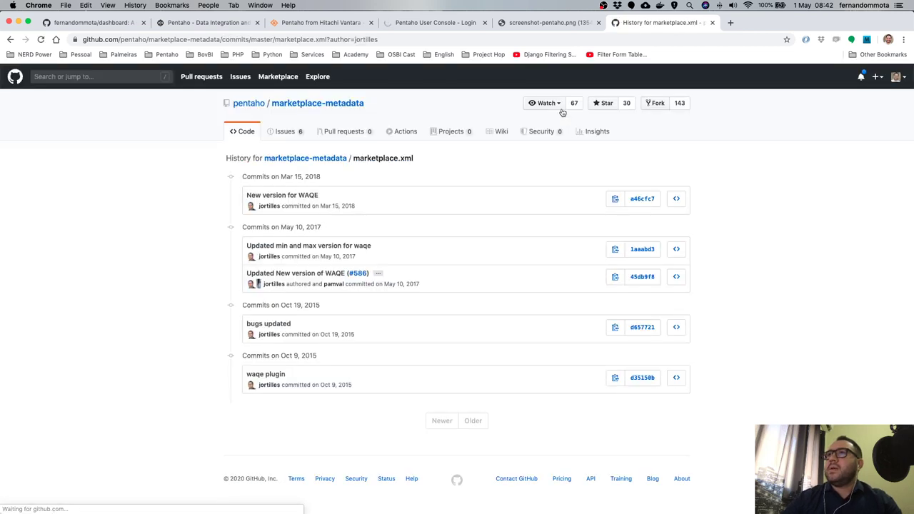
{"action": "left_click", "coordinate": [9, 40]}
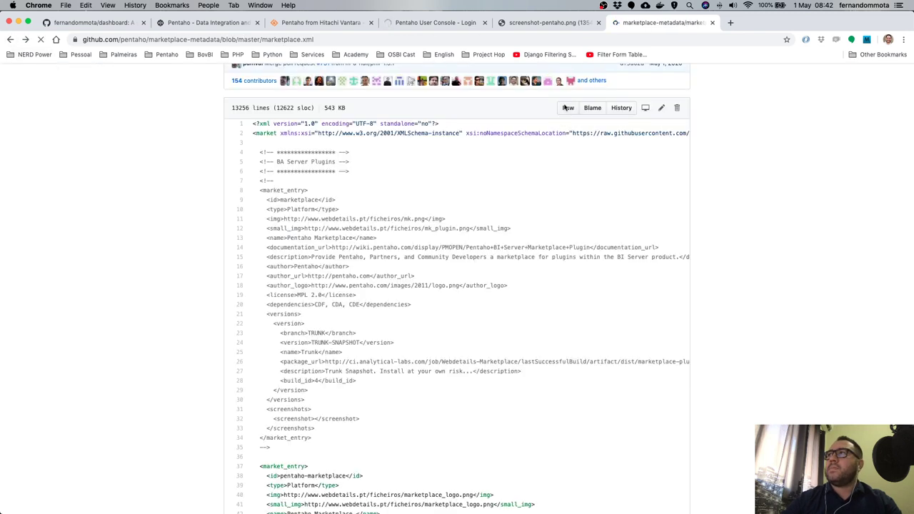
{"action": "left_click", "coordinate": [565, 108]}
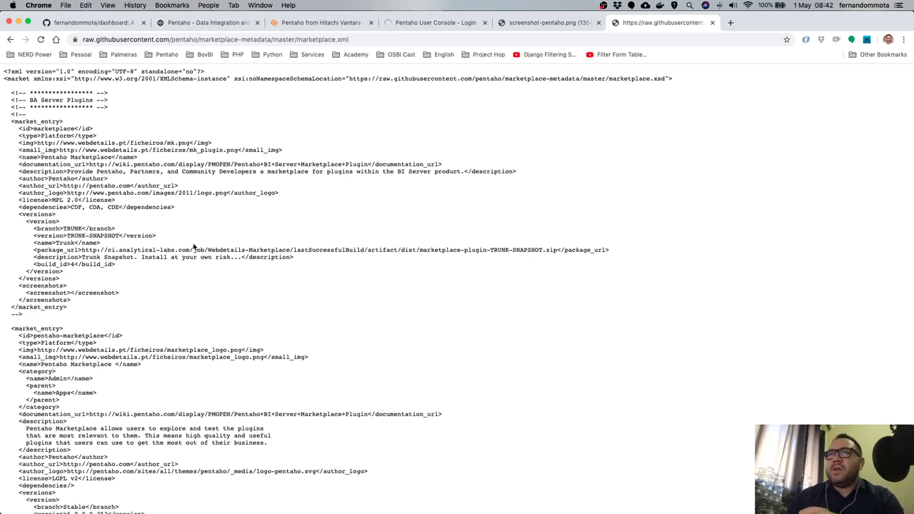
Look through the plugin entries in the raw marketplace.xml and search the page for "saiku".
{"action": "left_click_drag", "start_coordinate": [98, 107], "coordinate": [179, 318]}
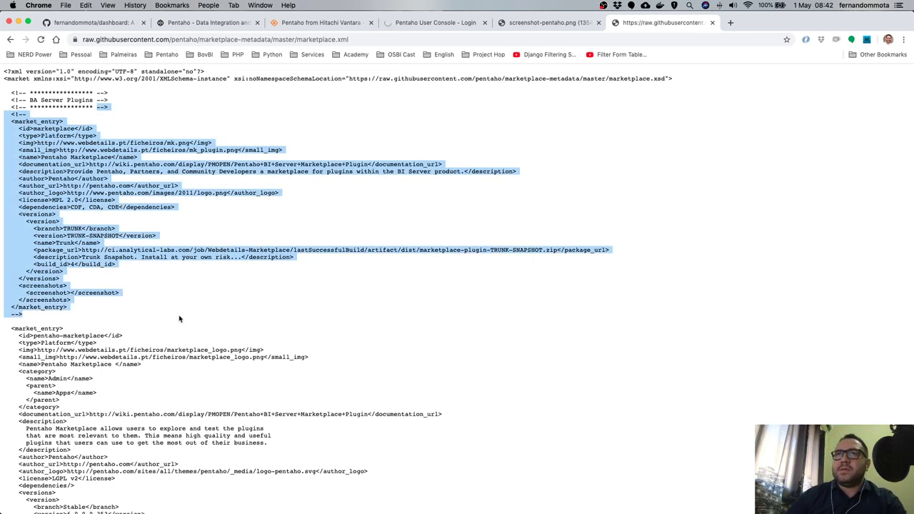
{"action": "left_click", "coordinate": [180, 318]}
{"action": "scroll", "coordinate": [180, 314], "scroll_direction": "down", "scroll_amount": 4}
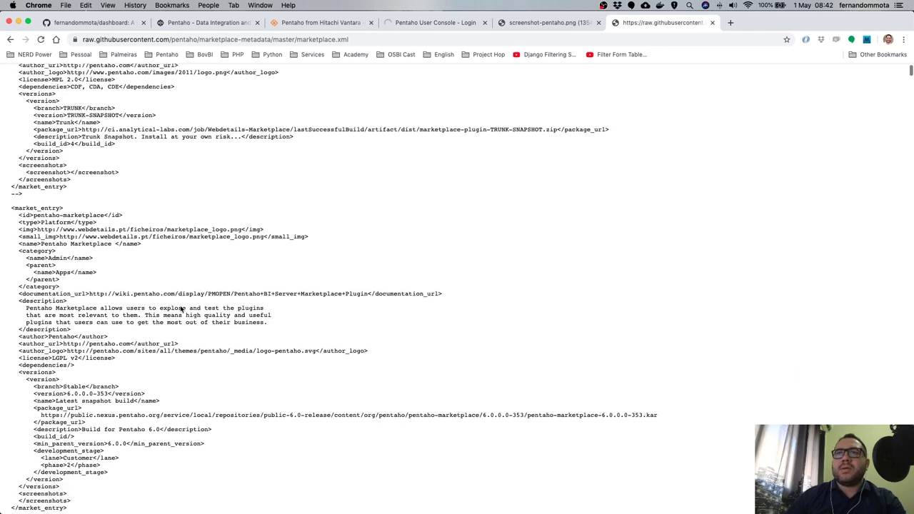
{"action": "scroll", "coordinate": [181, 309], "scroll_direction": "down", "scroll_amount": 3}
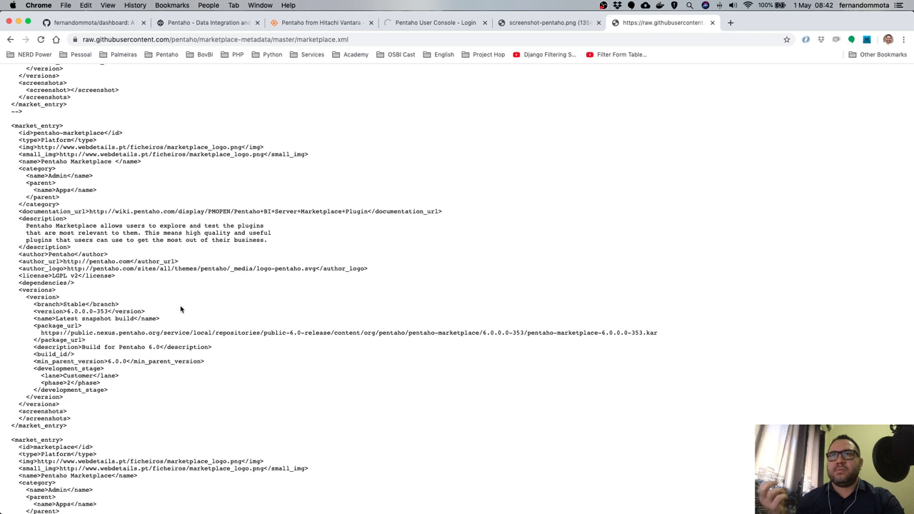
{"action": "key", "text": "super+f"}
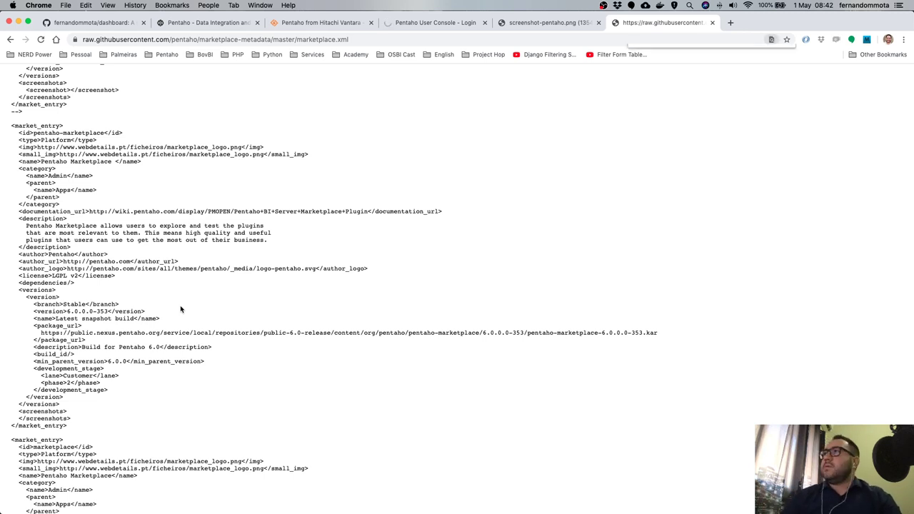
{"action": "type", "text": "iku"}
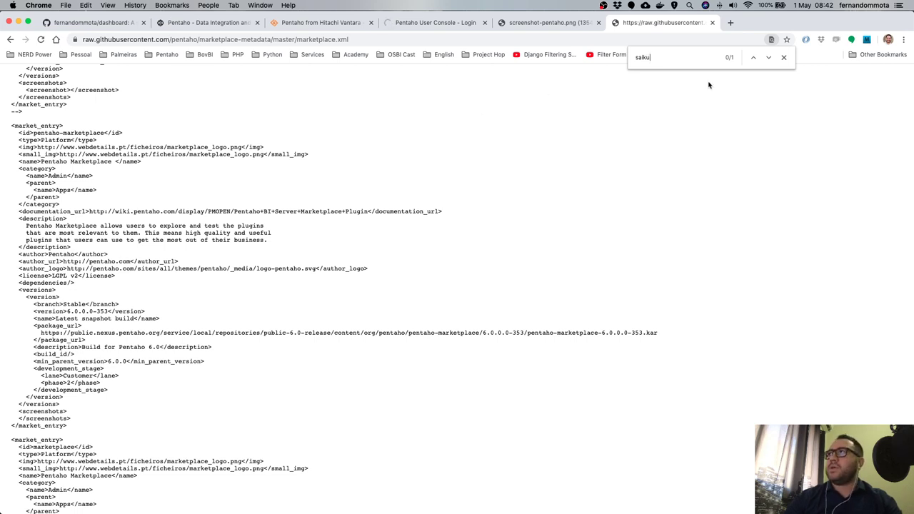
{"action": "scroll", "coordinate": [661, 179], "scroll_direction": "down", "scroll_amount": 10}
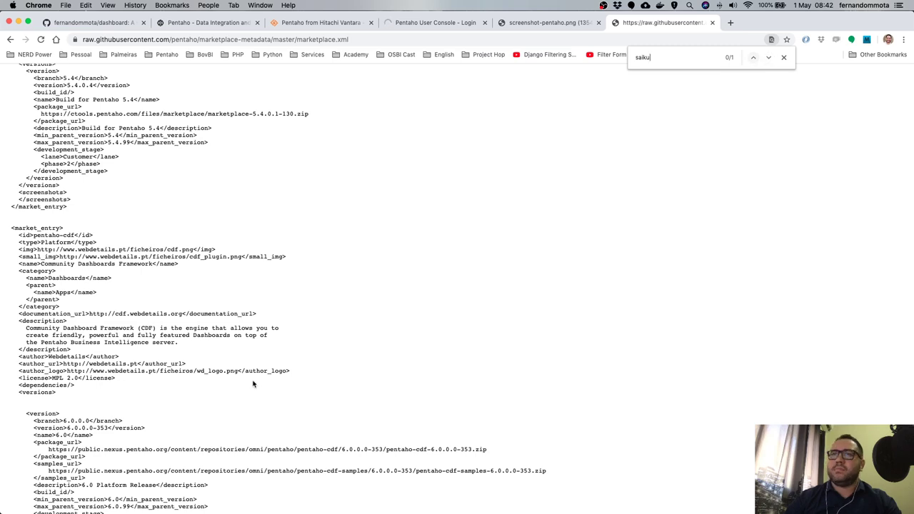
{"action": "scroll", "coordinate": [252, 385], "scroll_direction": "down", "scroll_amount": 15}
{"action": "scroll", "coordinate": [253, 385], "scroll_direction": "down", "scroll_amount": 15}
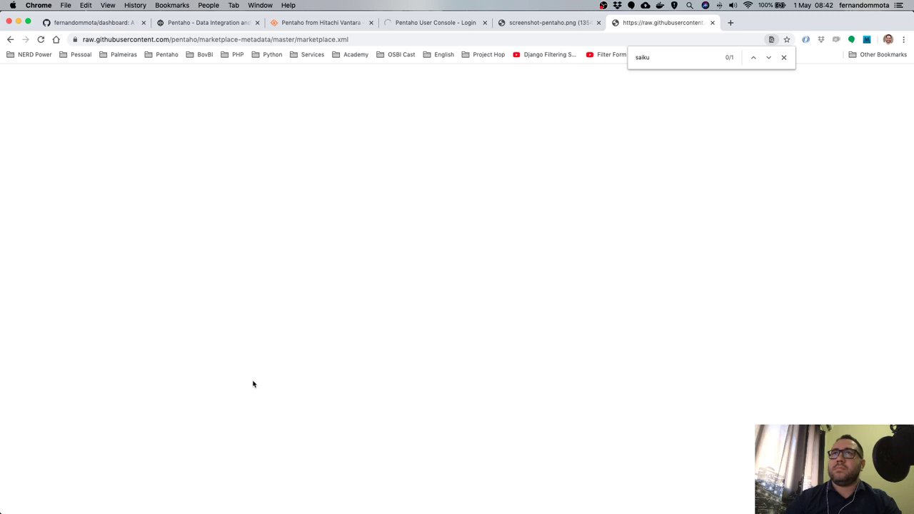
{"action": "scroll", "coordinate": [253, 384], "scroll_direction": "up", "scroll_amount": 10}
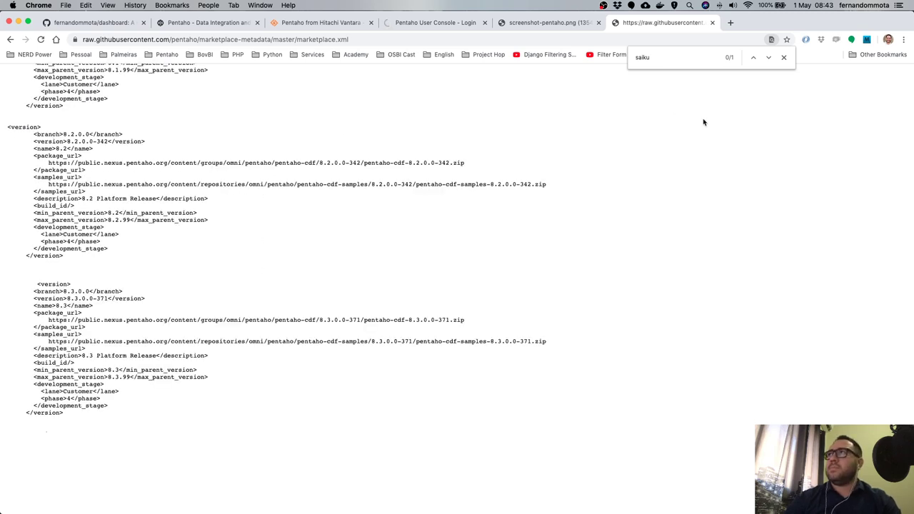
{"action": "left_click", "coordinate": [783, 58]}
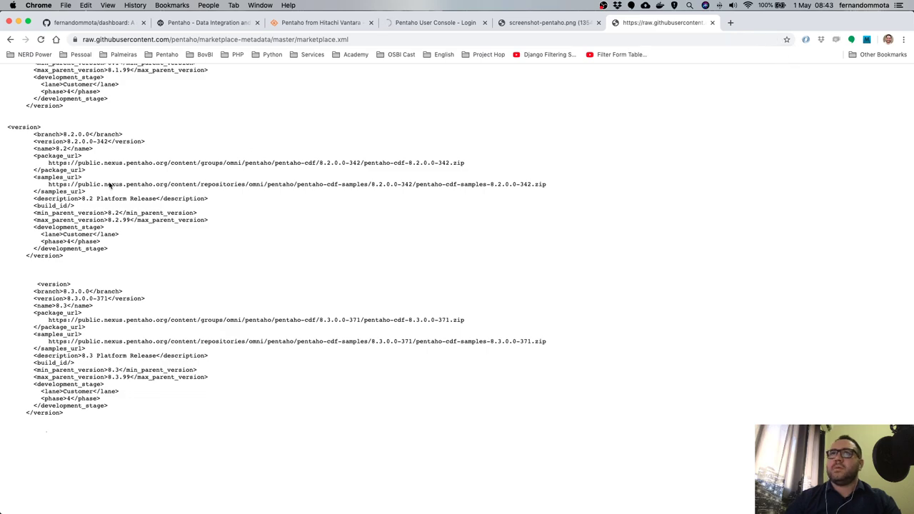
{"action": "scroll", "coordinate": [107, 186], "scroll_direction": "up", "scroll_amount": 20}
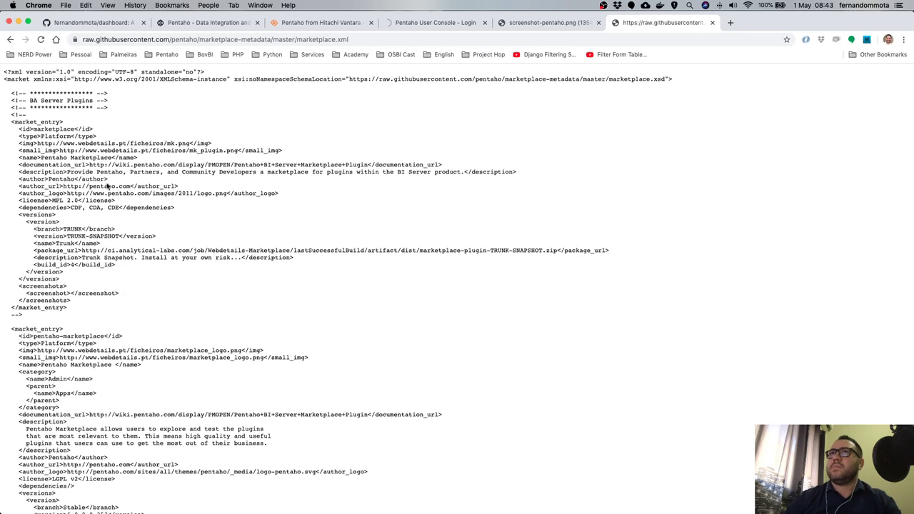
Skim the raw marketplace.xml and go back to its file page in the marketplace-metadata repository on GitHub.
{"action": "scroll", "coordinate": [152, 224], "scroll_direction": "down", "scroll_amount": 15}
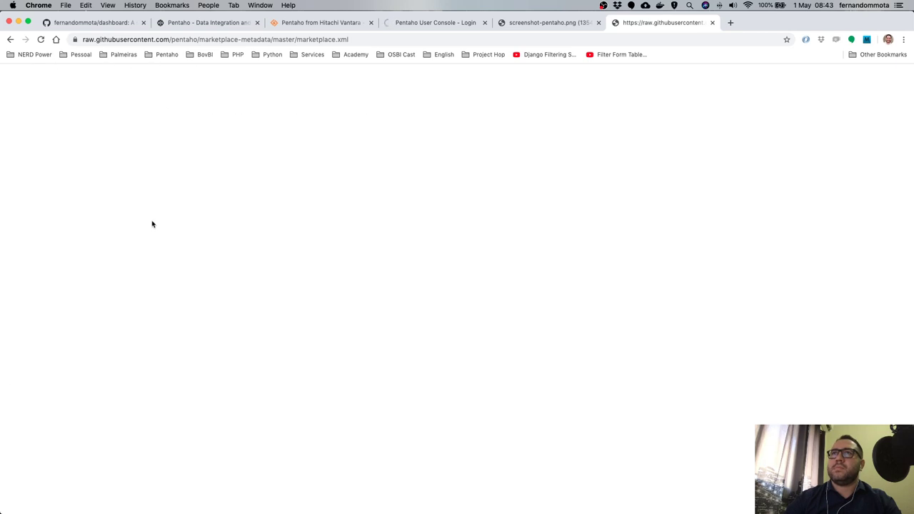
{"action": "scroll", "coordinate": [151, 224], "scroll_direction": "up", "scroll_amount": 5}
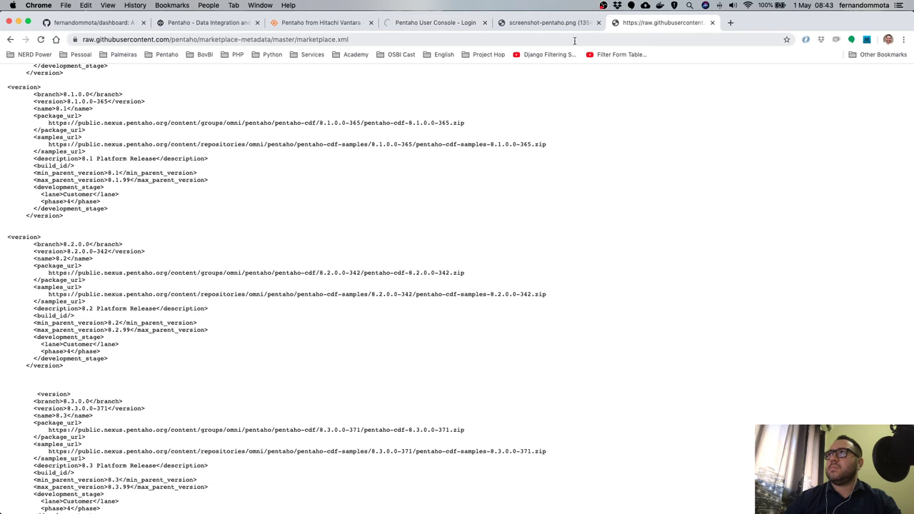
{"action": "left_click", "coordinate": [575, 41]}
{"action": "left_click", "coordinate": [510, 144]}
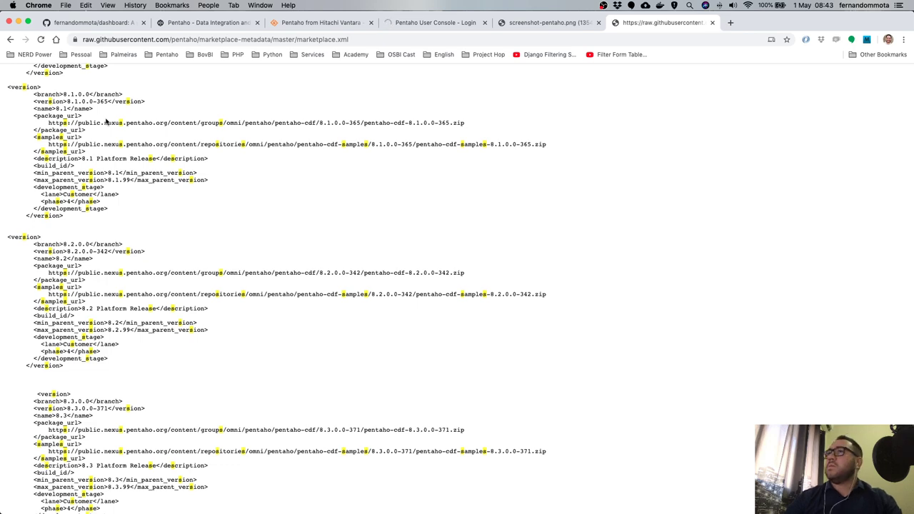
{"action": "scroll", "coordinate": [126, 231], "scroll_direction": "up", "scroll_amount": 20}
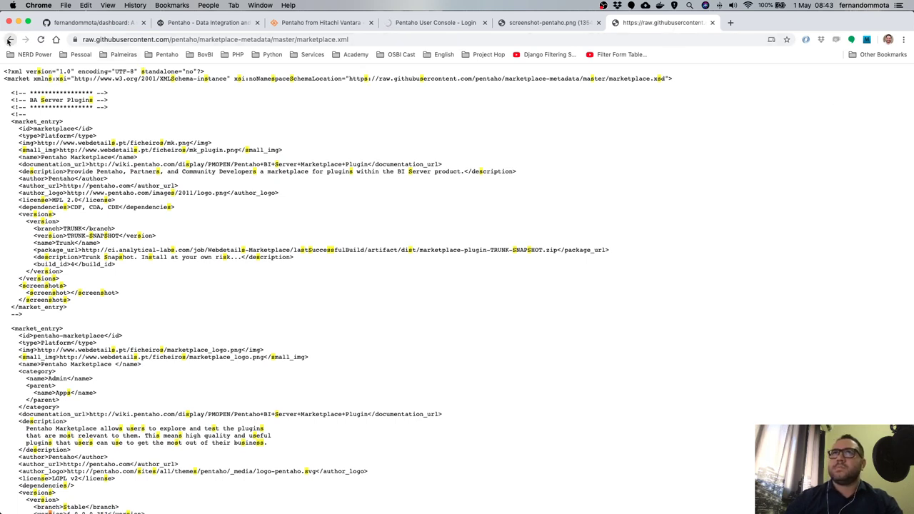
{"action": "left_click", "coordinate": [8, 41]}
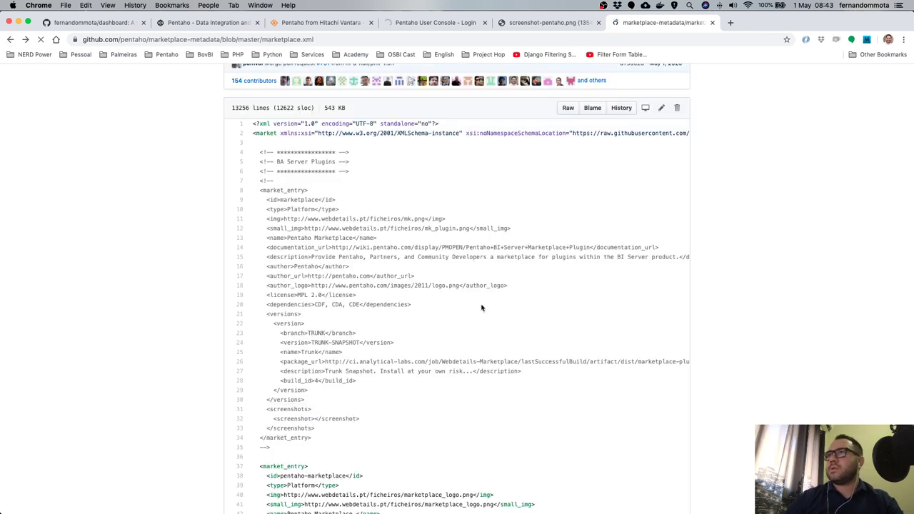
{"action": "scroll", "coordinate": [486, 308], "scroll_direction": "down", "scroll_amount": 5}
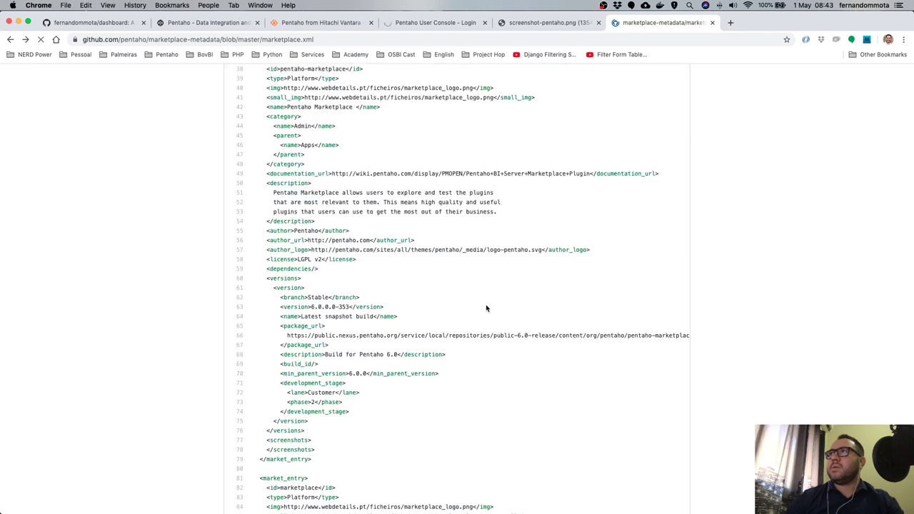
{"action": "scroll", "coordinate": [486, 308], "scroll_direction": "up", "scroll_amount": 4}
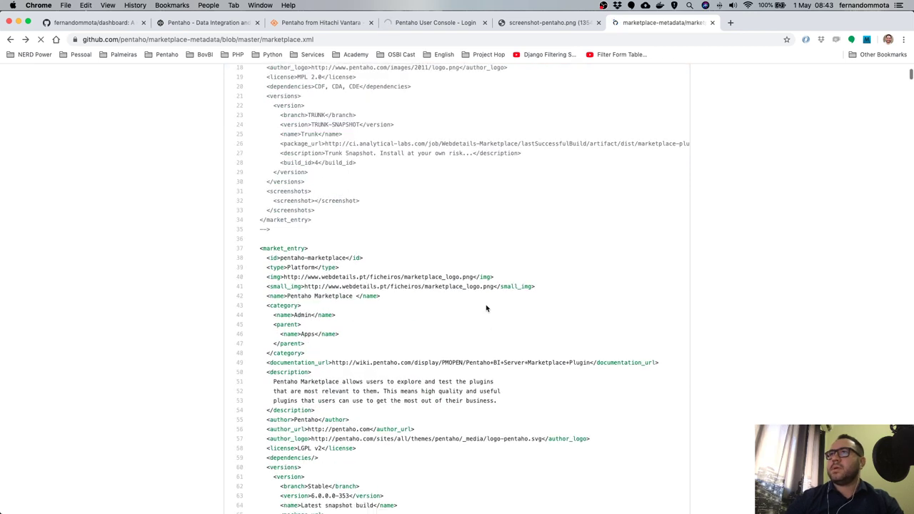
{"action": "scroll", "coordinate": [747, 241], "scroll_direction": "up", "scroll_amount": 2}
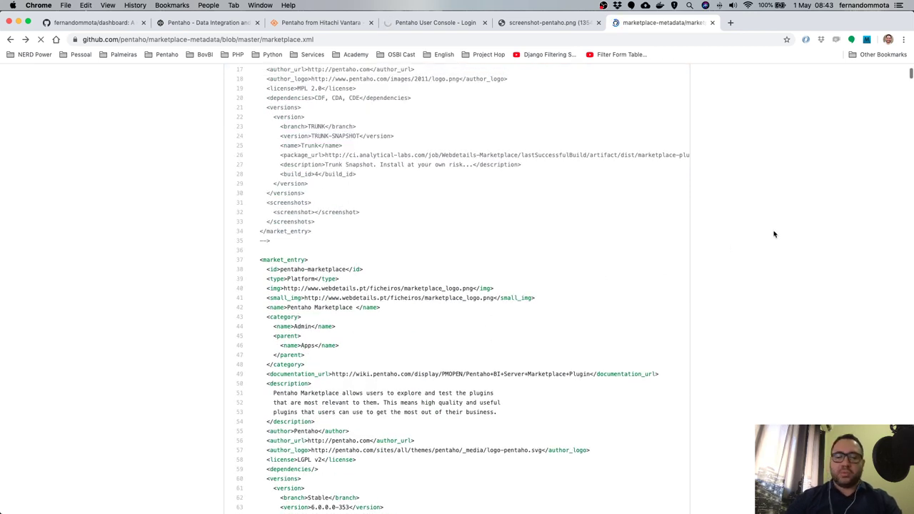
Search the GitHub marketplace.xml page for "saiku" and go to the Saiku Analytics market entry.
{"action": "key", "text": "super+f"}
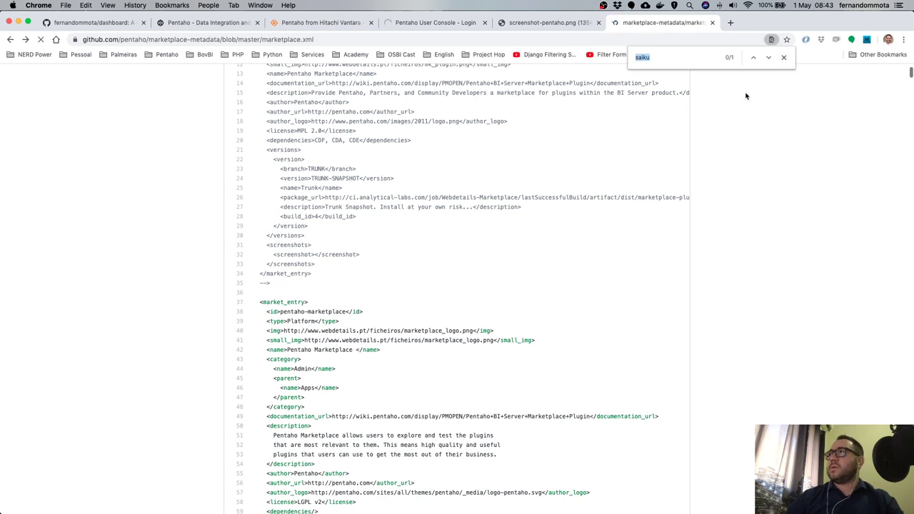
{"action": "left_click", "coordinate": [681, 55]}
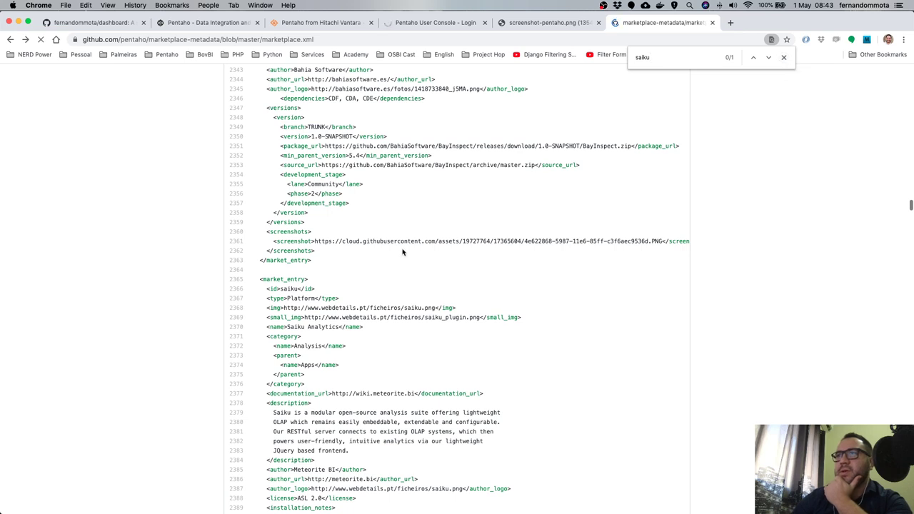
{"action": "scroll", "coordinate": [282, 286], "scroll_direction": "down", "scroll_amount": 1}
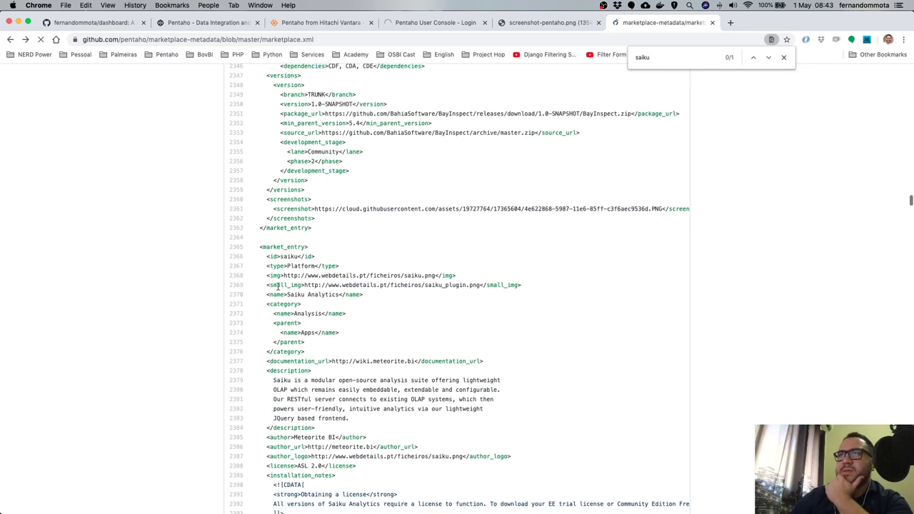
{"action": "left_click", "coordinate": [784, 58]}
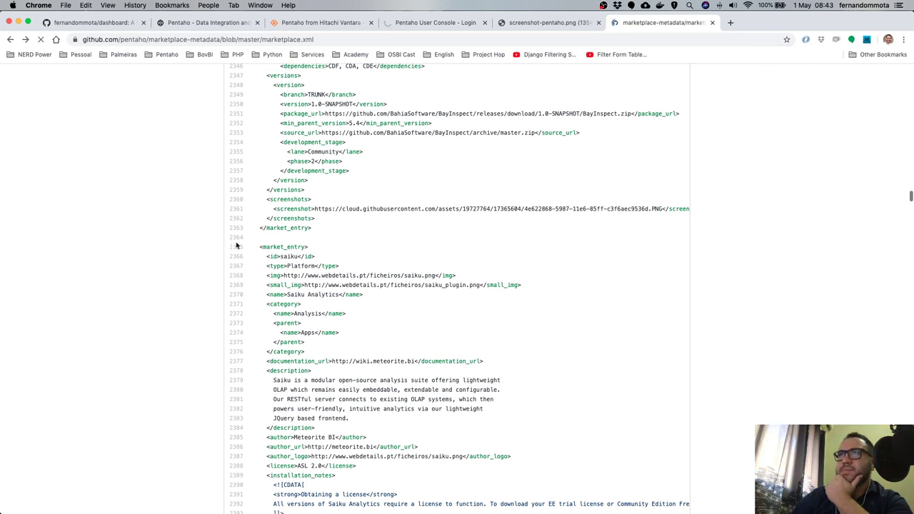
Examine the Saiku entry's id, description, license and installation notes, highlighting the id and the description text.
{"action": "double_click", "coordinate": [288, 257]}
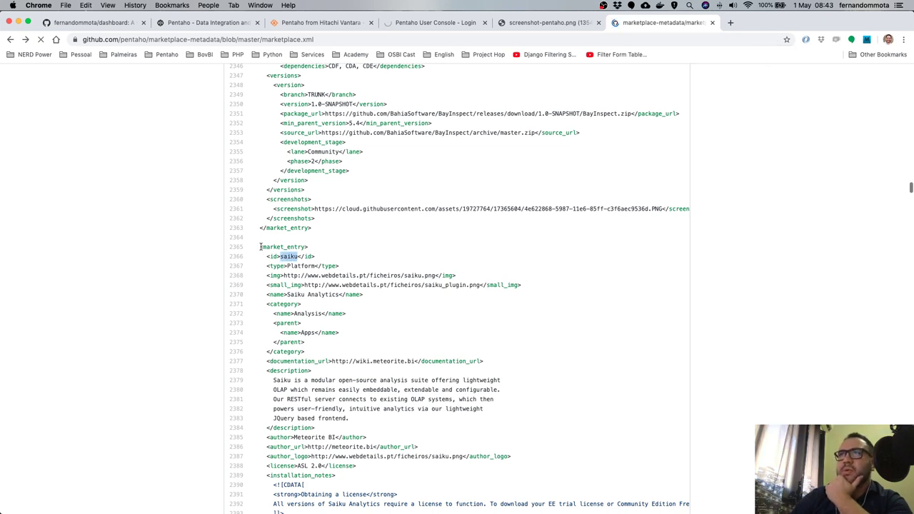
{"action": "triple_click", "coordinate": [311, 246]}
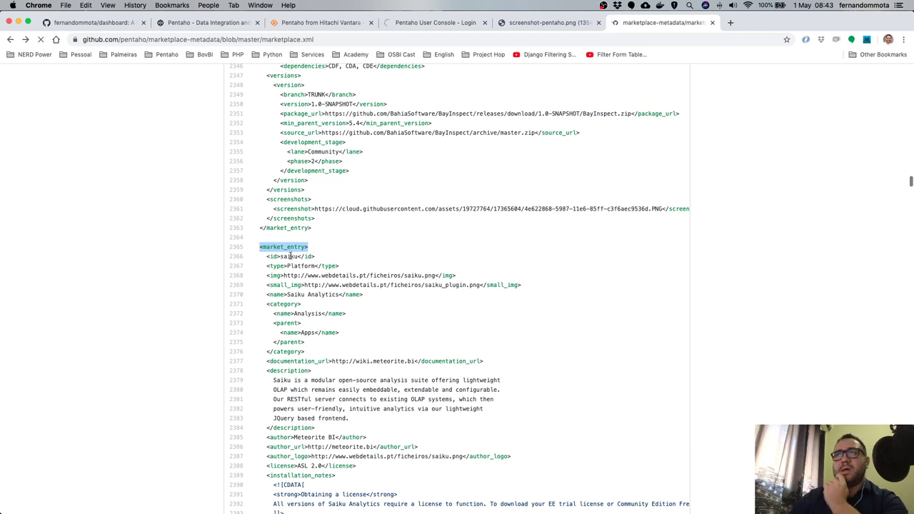
{"action": "double_click", "coordinate": [290, 257]}
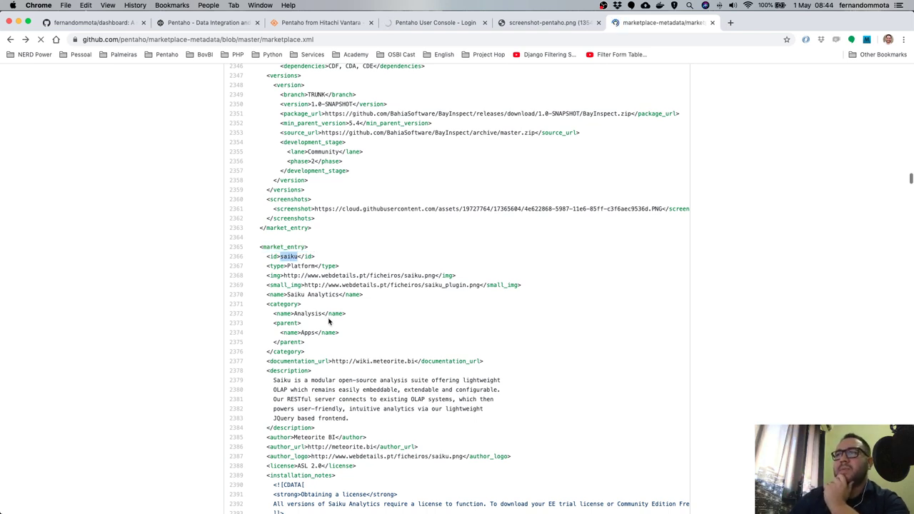
{"action": "scroll", "coordinate": [326, 356], "scroll_direction": "down", "scroll_amount": 2}
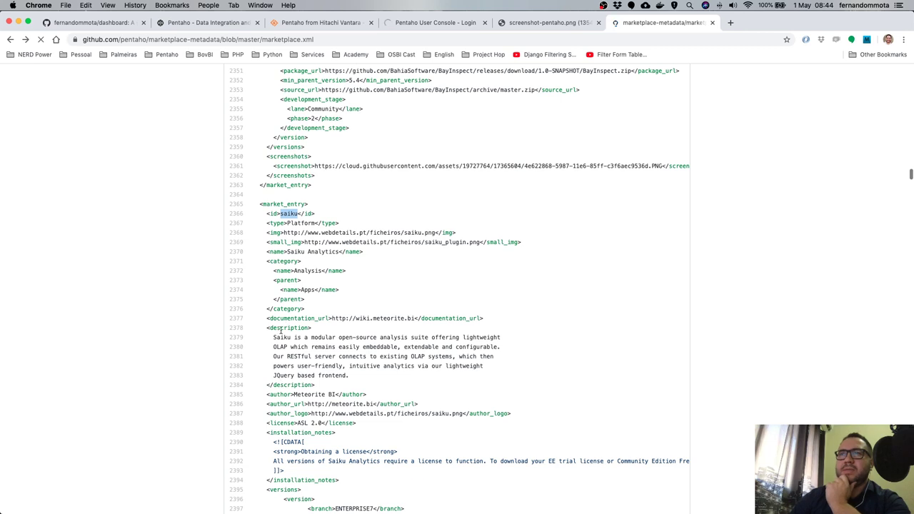
{"action": "triple_click", "coordinate": [351, 375]}
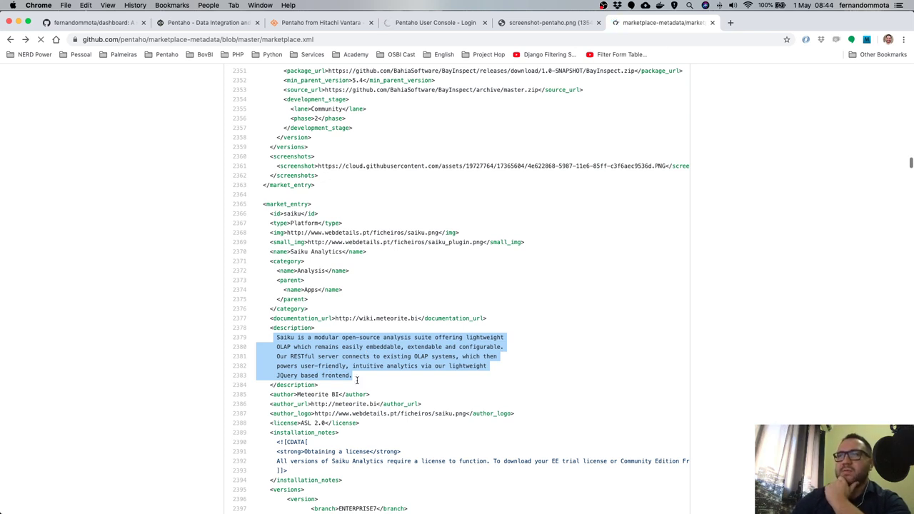
{"action": "scroll", "coordinate": [358, 381], "scroll_direction": "down", "scroll_amount": 1}
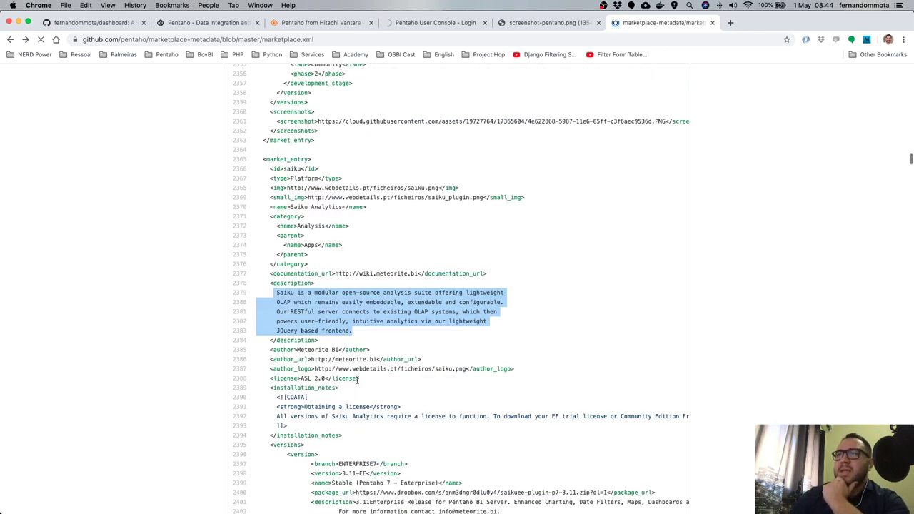
{"action": "scroll", "coordinate": [358, 381], "scroll_direction": "down", "scroll_amount": 1}
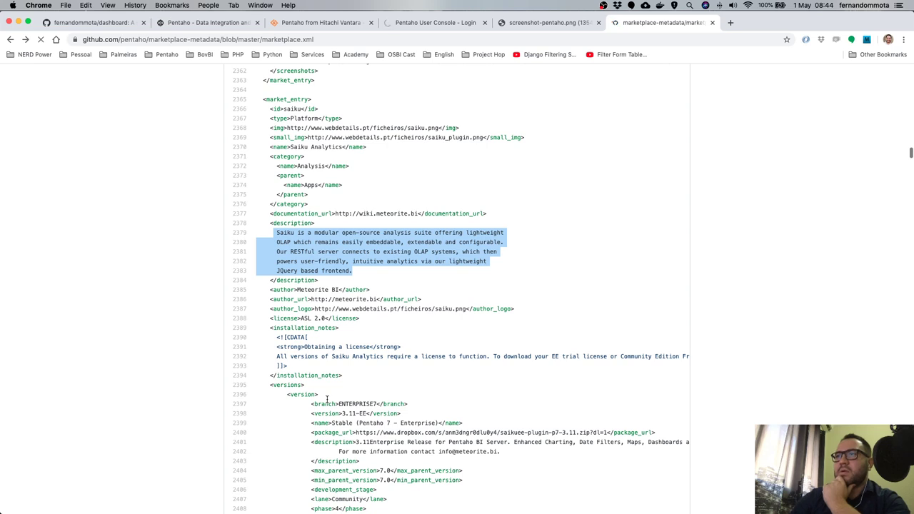
Review the Enterprise versions listed in the Saiku entry, highlighting the ENTERPRISE7 version block.
{"action": "scroll", "coordinate": [327, 399], "scroll_direction": "down", "scroll_amount": 2}
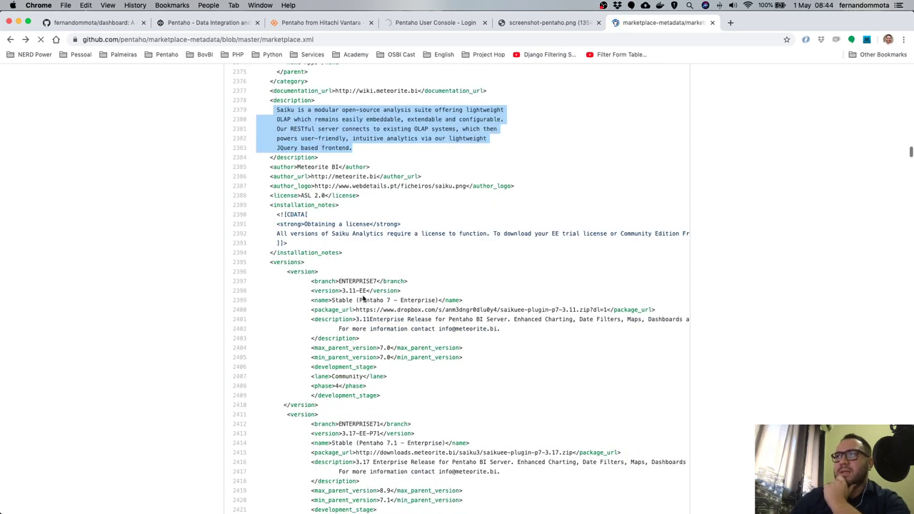
{"action": "scroll", "coordinate": [363, 299], "scroll_direction": "down", "scroll_amount": 1}
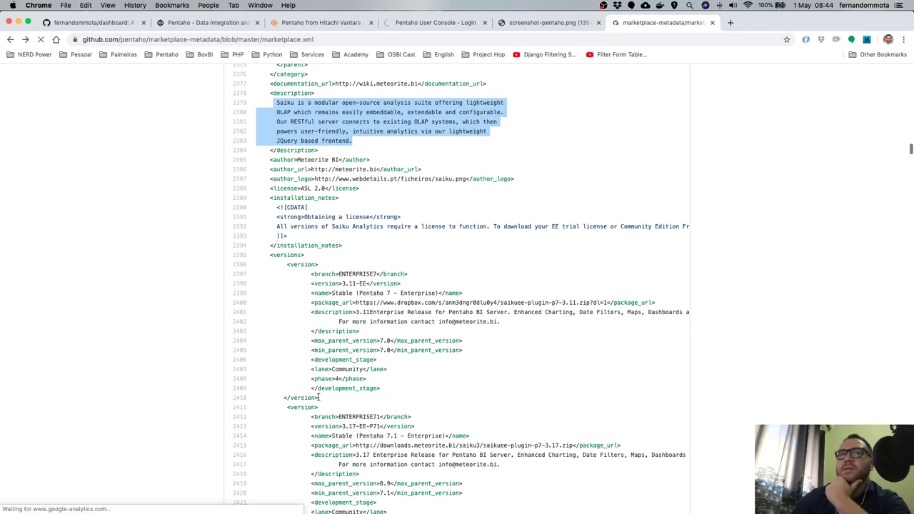
{"action": "left_click_drag", "start_coordinate": [319, 398], "coordinate": [320, 401]}
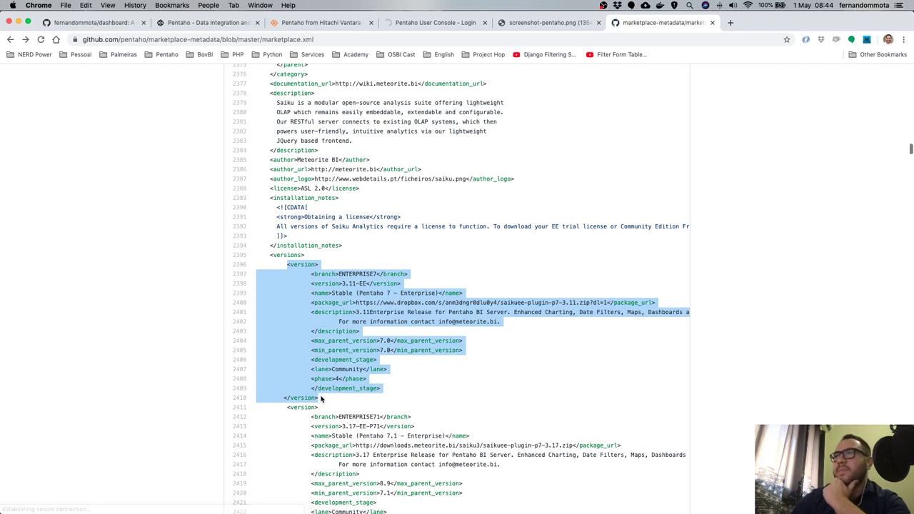
{"action": "left_click", "coordinate": [449, 400]}
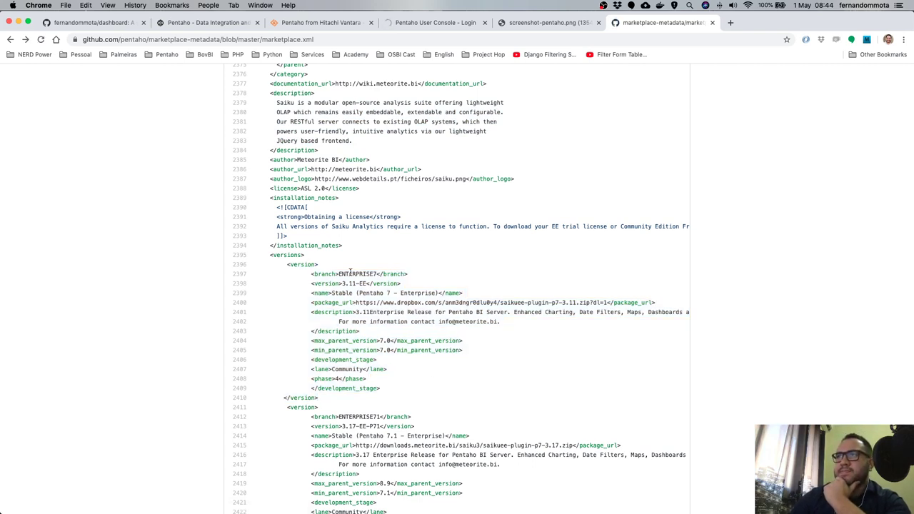
{"action": "double_click", "coordinate": [350, 273]}
{"action": "scroll", "coordinate": [351, 272], "scroll_direction": "down", "scroll_amount": 1}
{"action": "scroll", "coordinate": [350, 271], "scroll_direction": "down", "scroll_amount": 6}
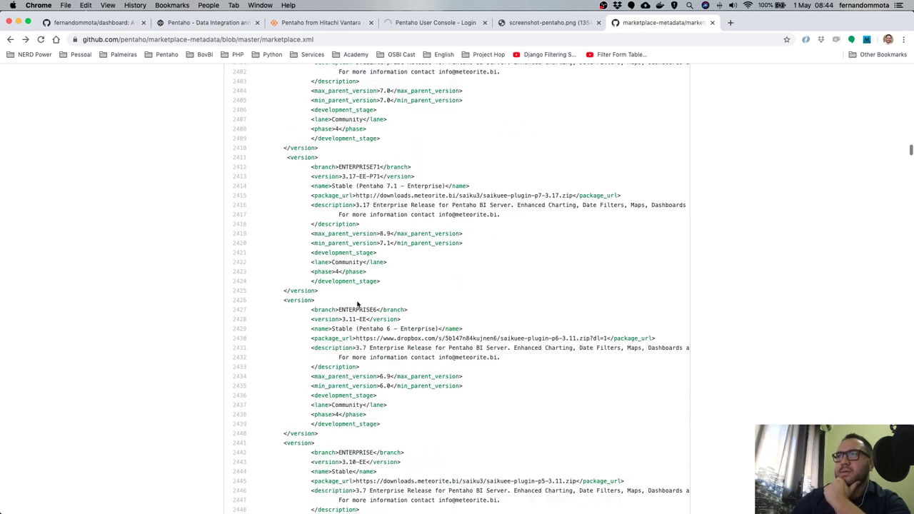
{"action": "scroll", "coordinate": [357, 305], "scroll_direction": "down", "scroll_amount": 7}
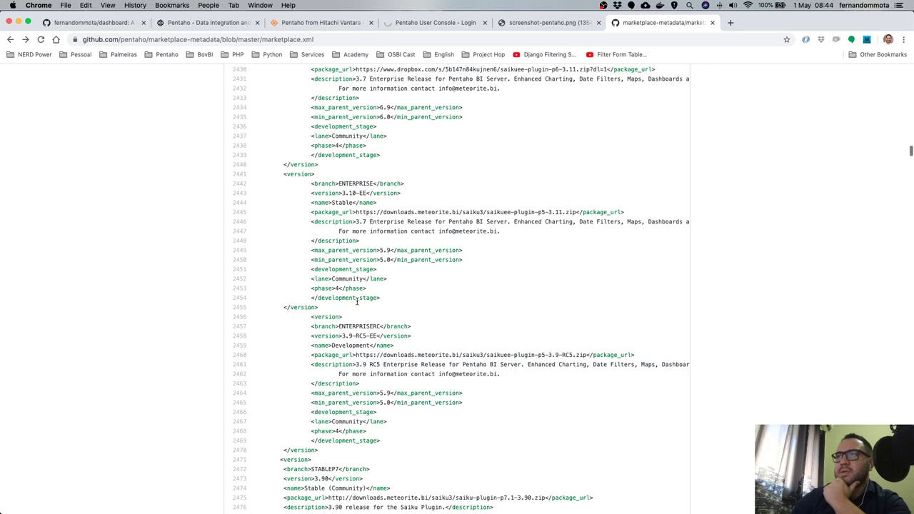
Examine the STABLEP7 community version of Saiku, highlighting its version number, package URL and maximum and minimum parent versions.
{"action": "scroll", "coordinate": [357, 303], "scroll_direction": "down", "scroll_amount": 3}
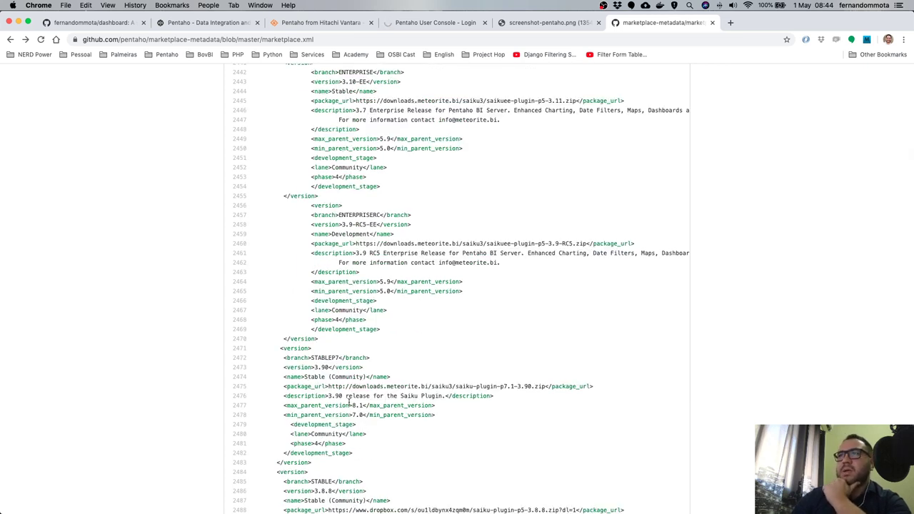
{"action": "left_click", "coordinate": [327, 360]}
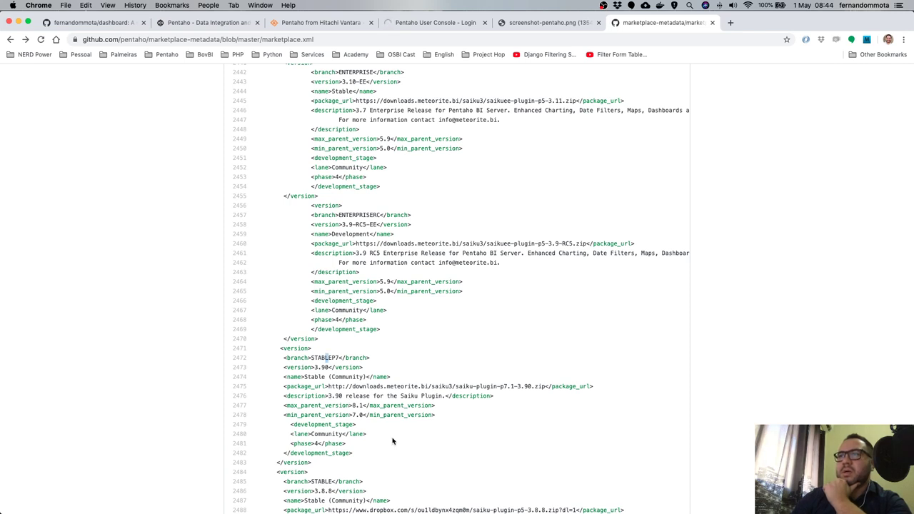
{"action": "scroll", "coordinate": [321, 354], "scroll_direction": "down", "scroll_amount": 1}
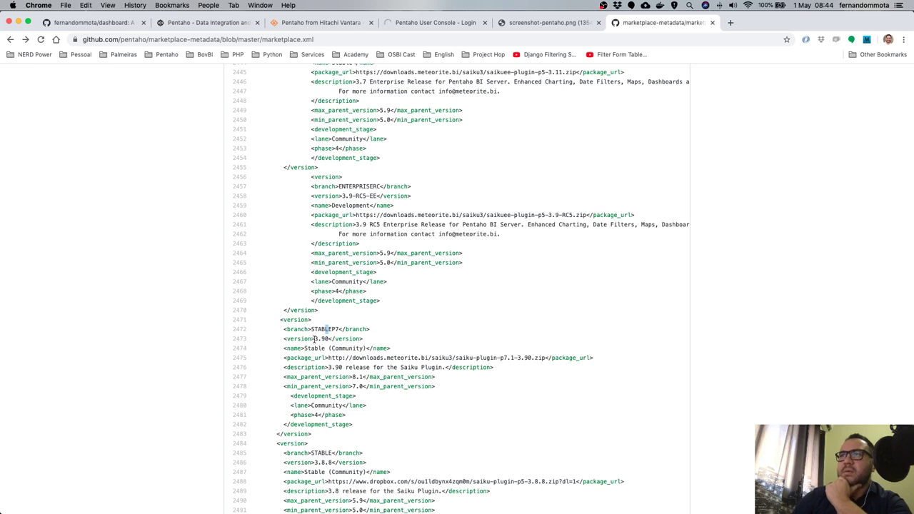
{"action": "double_click", "coordinate": [323, 339]}
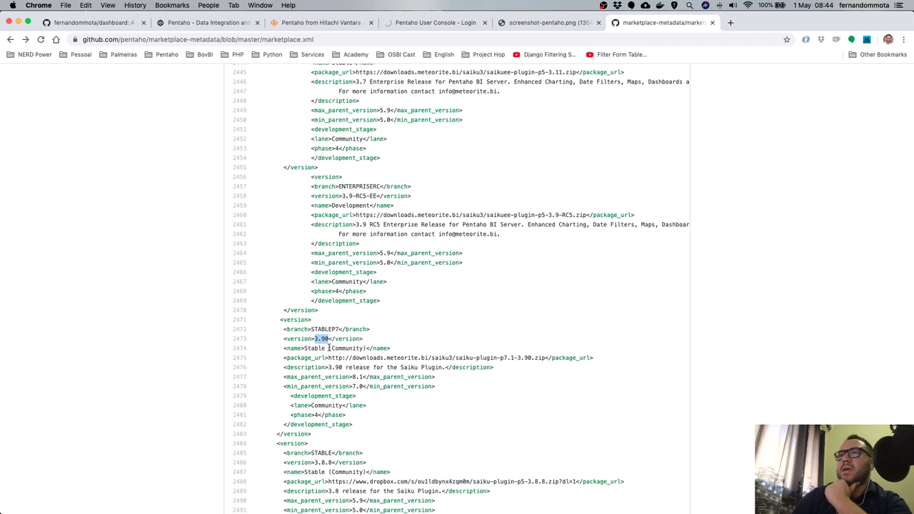
{"action": "left_click_drag", "start_coordinate": [329, 358], "coordinate": [546, 357]}
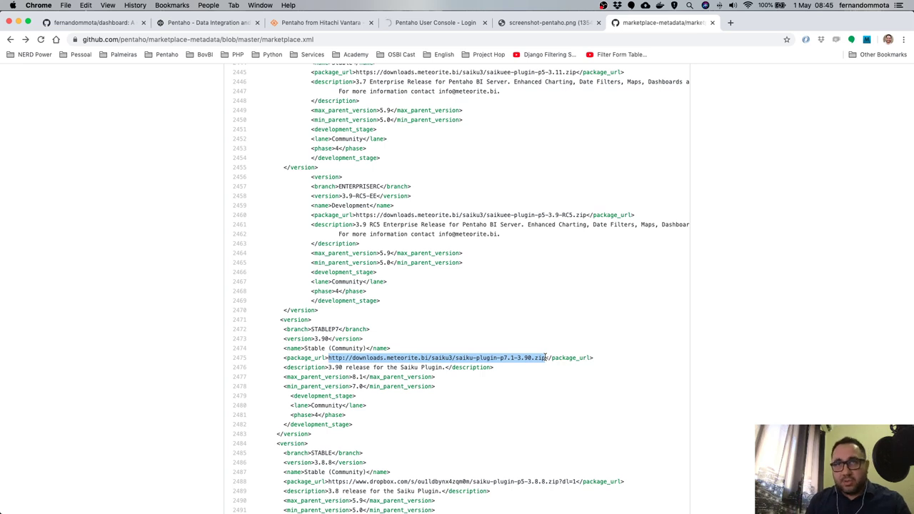
{"action": "left_click", "coordinate": [282, 378]}
{"action": "left_click_drag", "start_coordinate": [287, 377], "coordinate": [438, 387]}
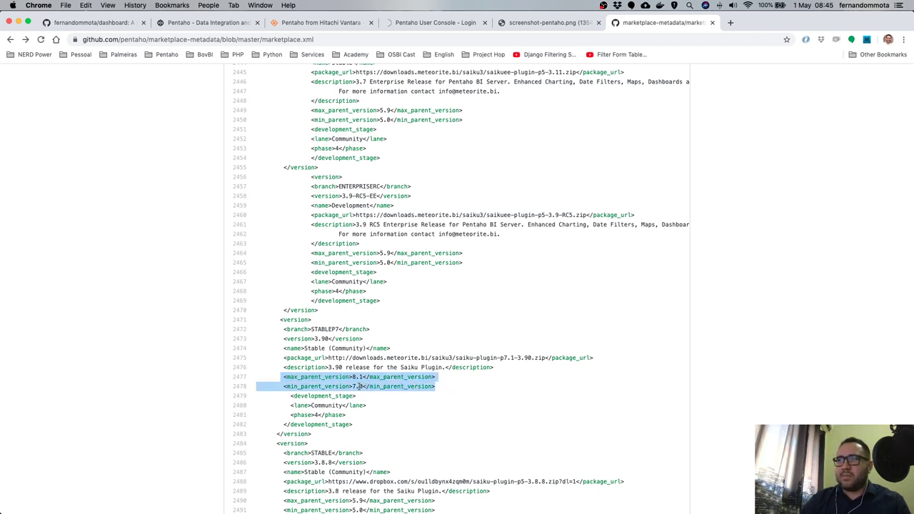
Check the Pentaho server's startup progress in the login page and the terminal's catalina.out log, highlighting the saiku-repository path.
{"action": "key", "text": "super+Tab"}
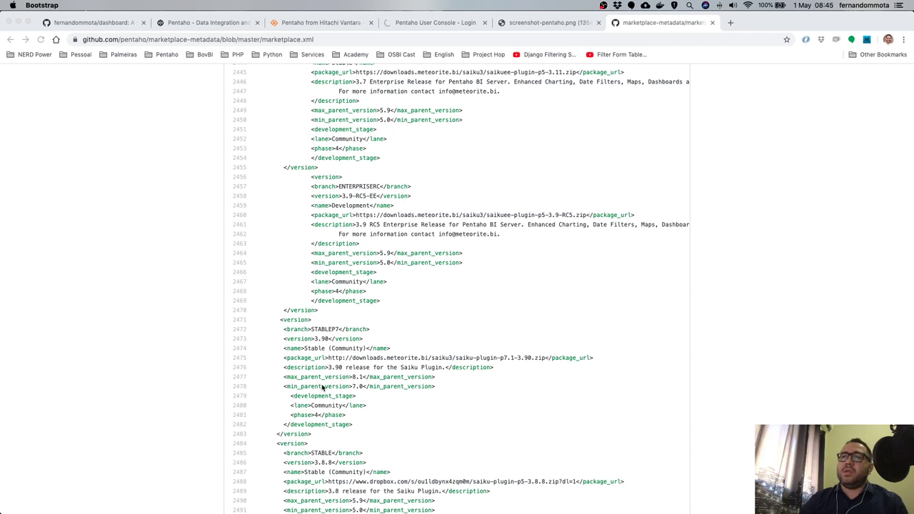
{"action": "left_click", "coordinate": [296, 380]}
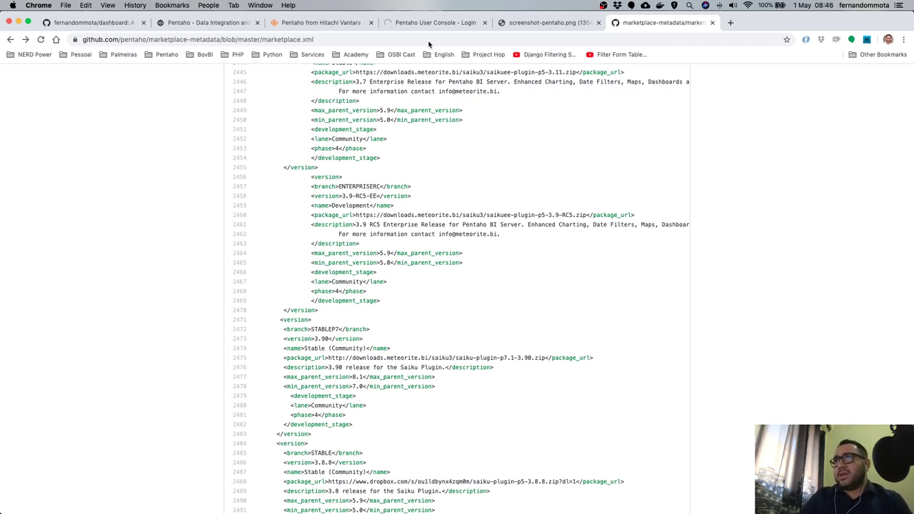
{"action": "left_click", "coordinate": [411, 23]}
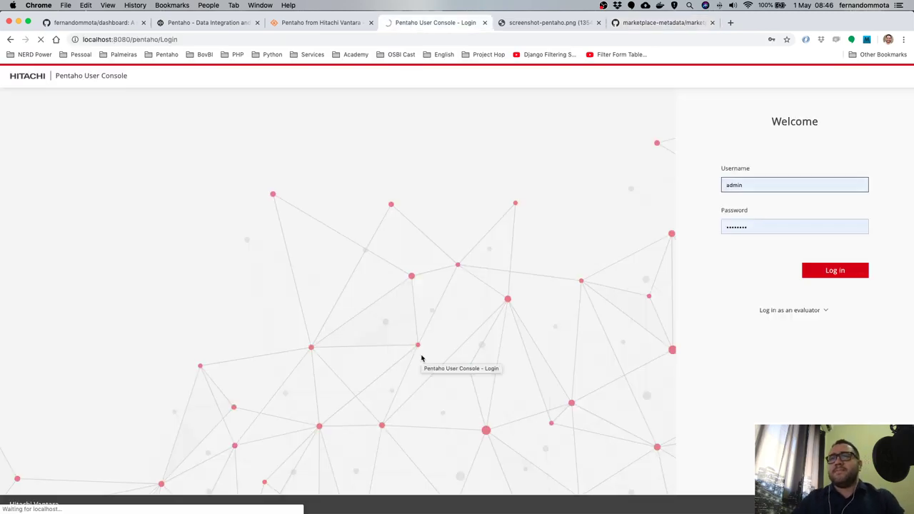
{"action": "key", "text": "ctrl+Up"}
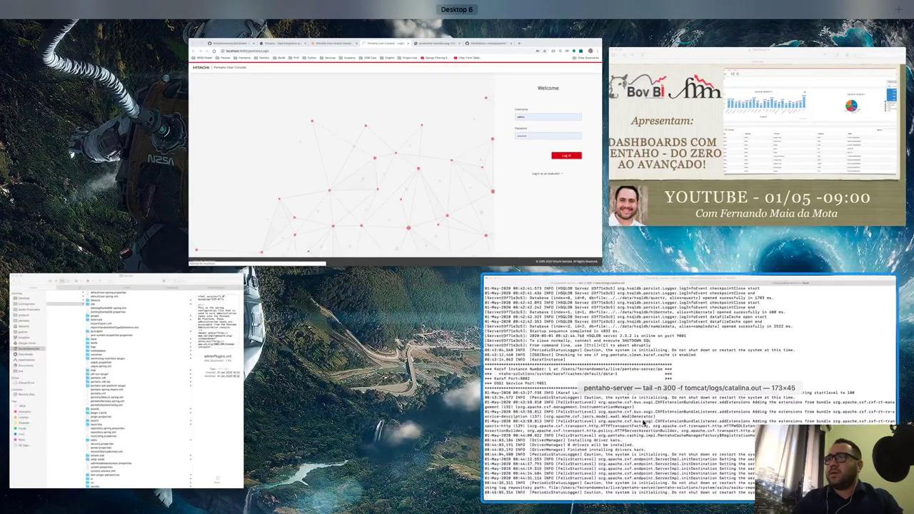
{"action": "left_click", "coordinate": [554, 388]}
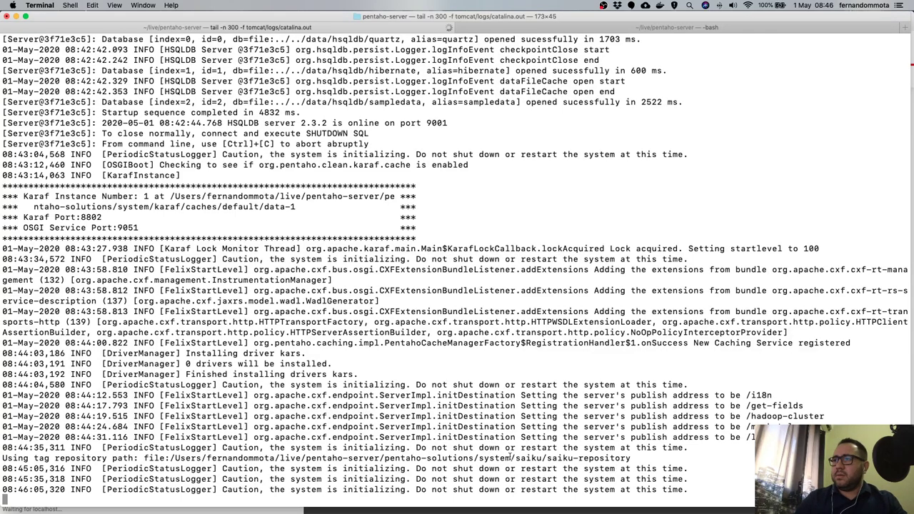
{"action": "left_click_drag", "start_coordinate": [508, 458], "coordinate": [629, 458]}
{"action": "key", "text": "ctrl+Up"}
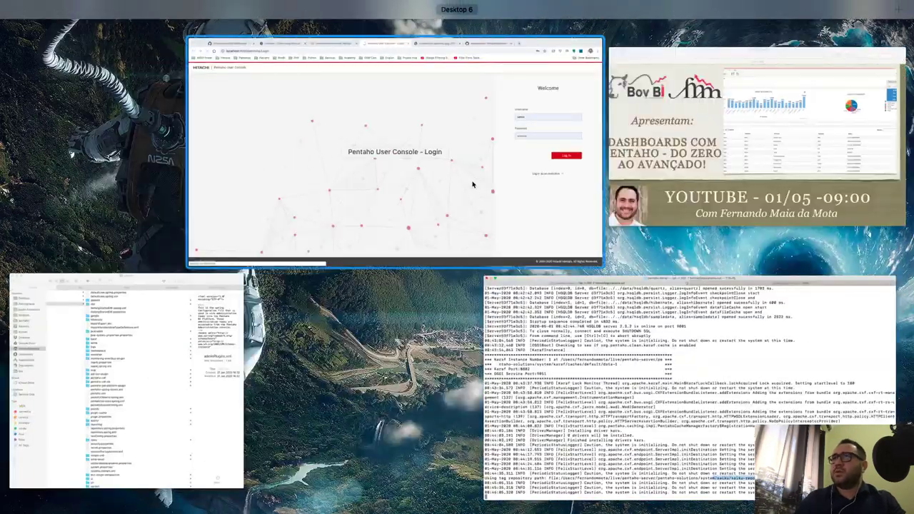
{"action": "left_click", "coordinate": [472, 185]}
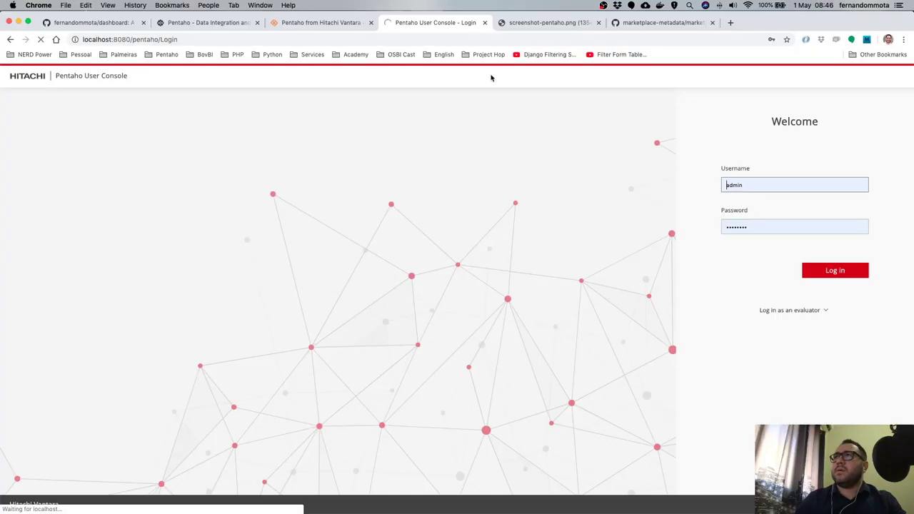
Return to marketplace.xml on GitHub and highlight the maximum parent version of Saiku's STABLEP7 release.
{"action": "left_click", "coordinate": [670, 27]}
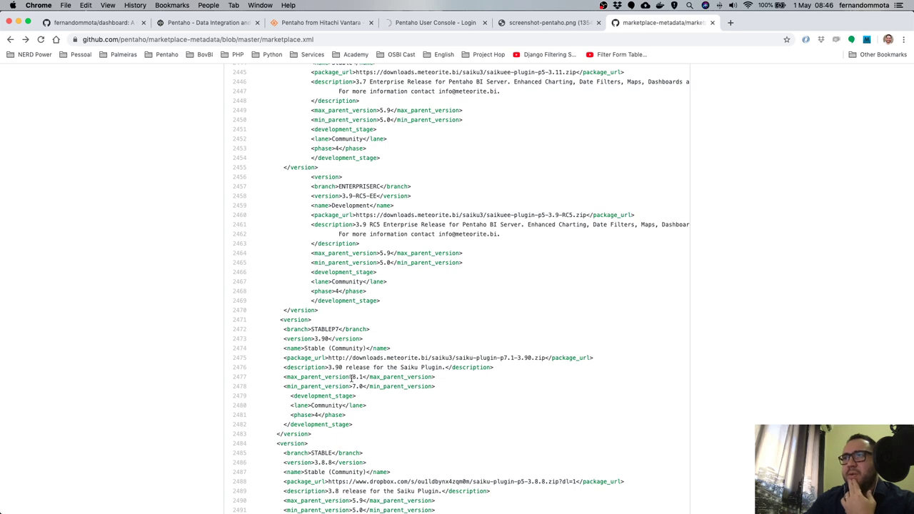
{"action": "left_click_drag", "start_coordinate": [352, 378], "coordinate": [365, 377]}
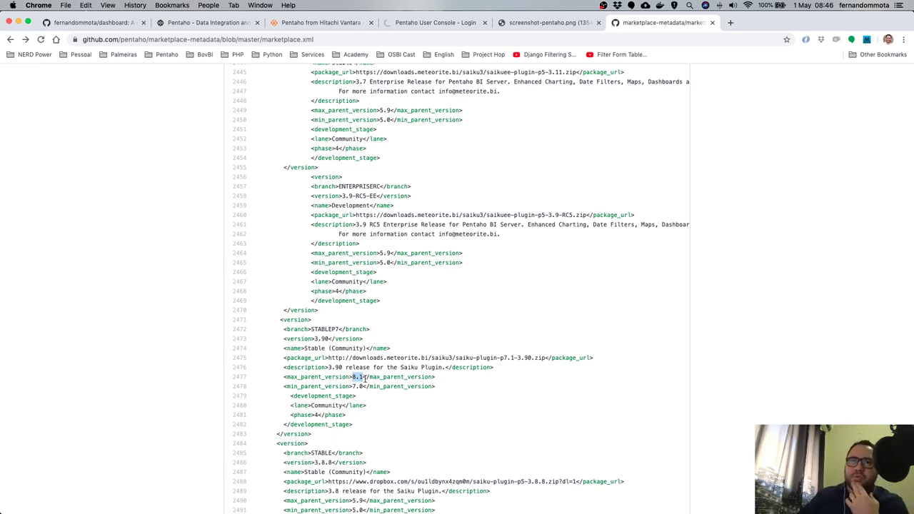
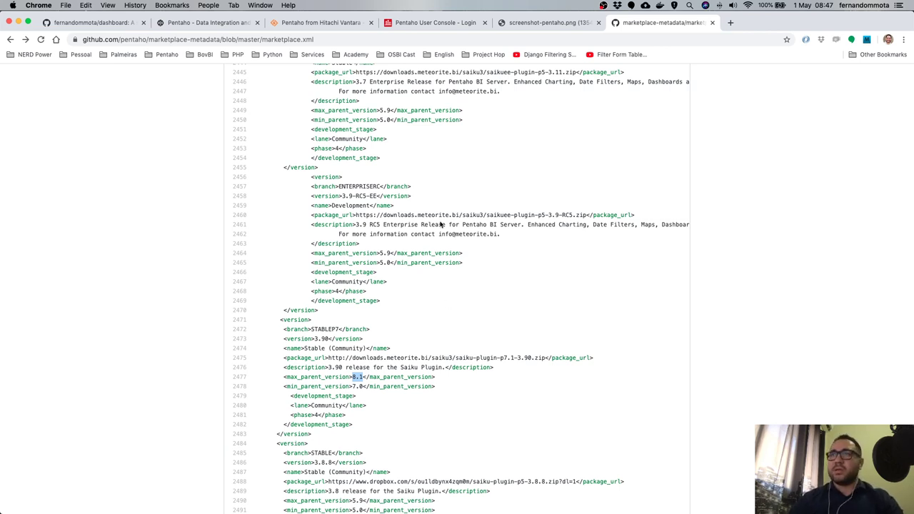
Return to the Pentaho User Console login page and log in as admin with the prefilled credentials.
{"action": "left_click", "coordinate": [436, 23]}
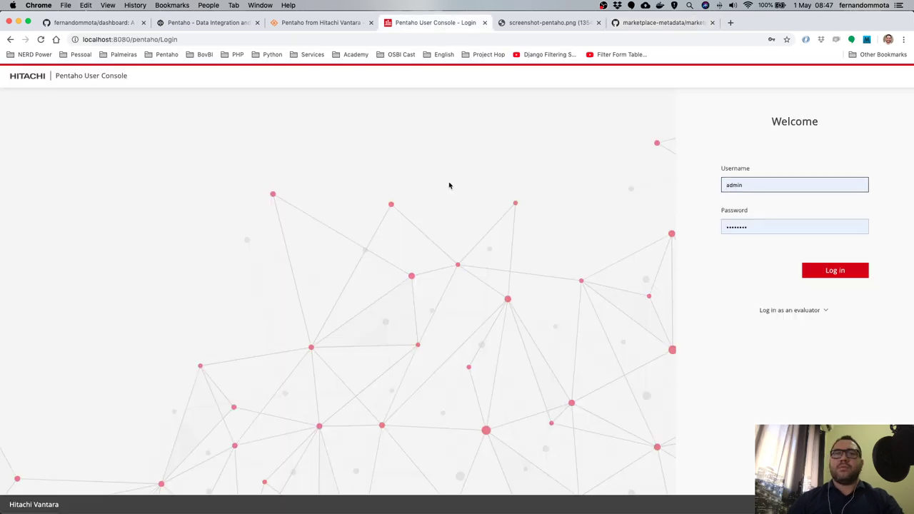
{"action": "key", "text": "super+Tab"}
{"action": "key", "text": "super+Tab"}
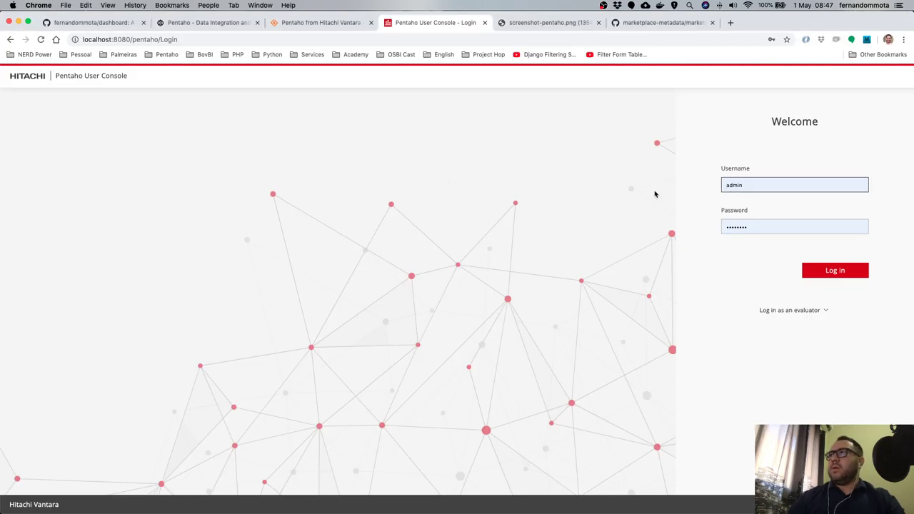
{"action": "left_click", "coordinate": [846, 275]}
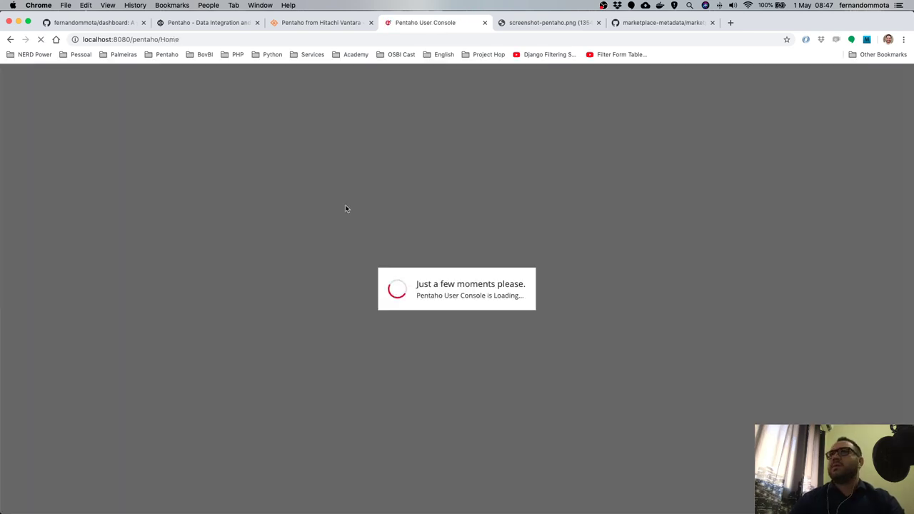
In a new Terminal session, follow the last 300 lines of tomcat/logs/mondrian_sql.log with tail, adding blank lines below the command.
{"action": "key", "text": "super+Tab"}
{"action": "left_click", "coordinate": [333, 348]}
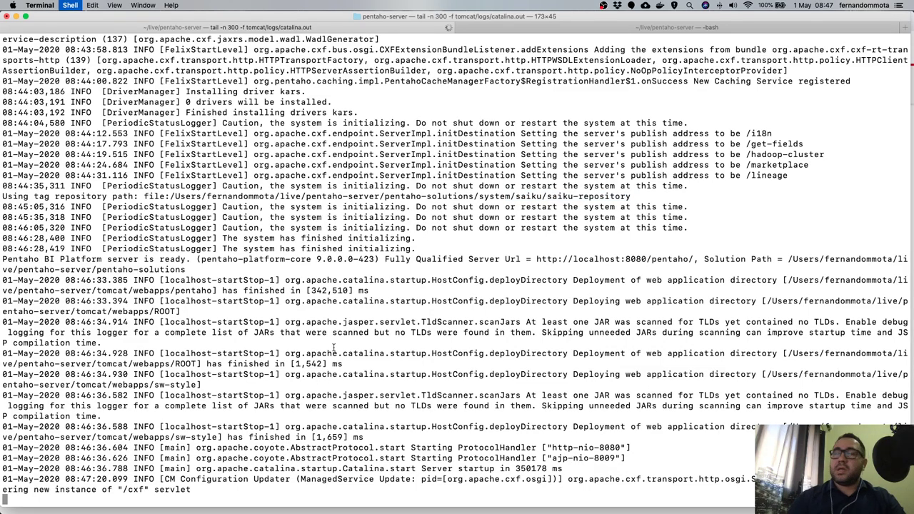
{"action": "key", "text": "super+t"}
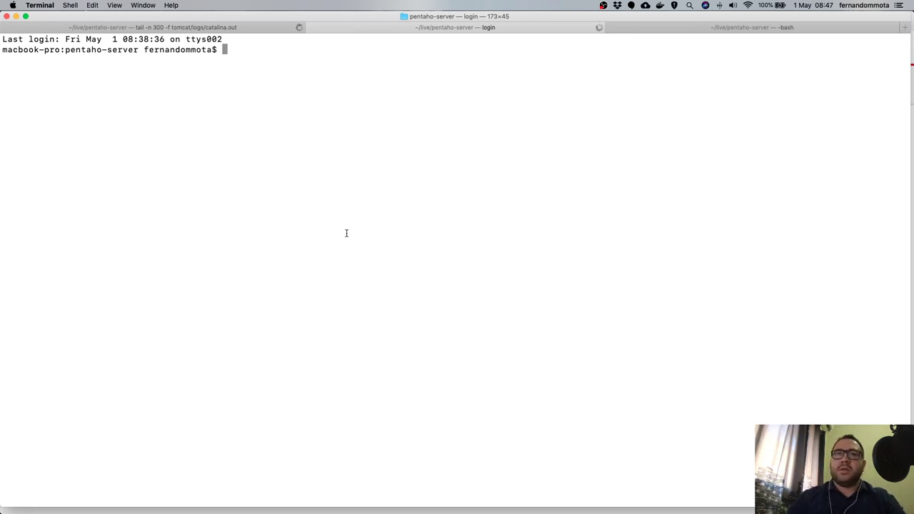
{"action": "type", "text": "tail "}
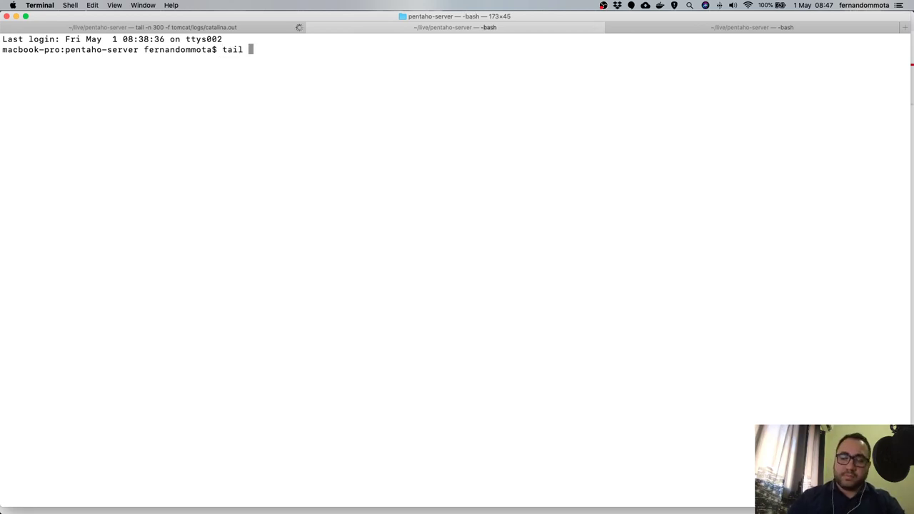
{"action": "type", "text": "-n 300 -f tom"}
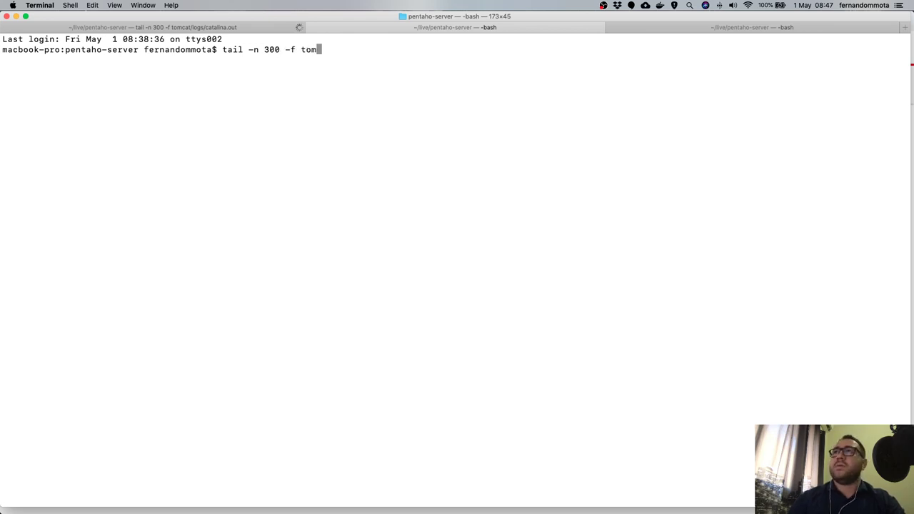
{"action": "key", "text": "Tab"}
{"action": "type", "text": "lo"}
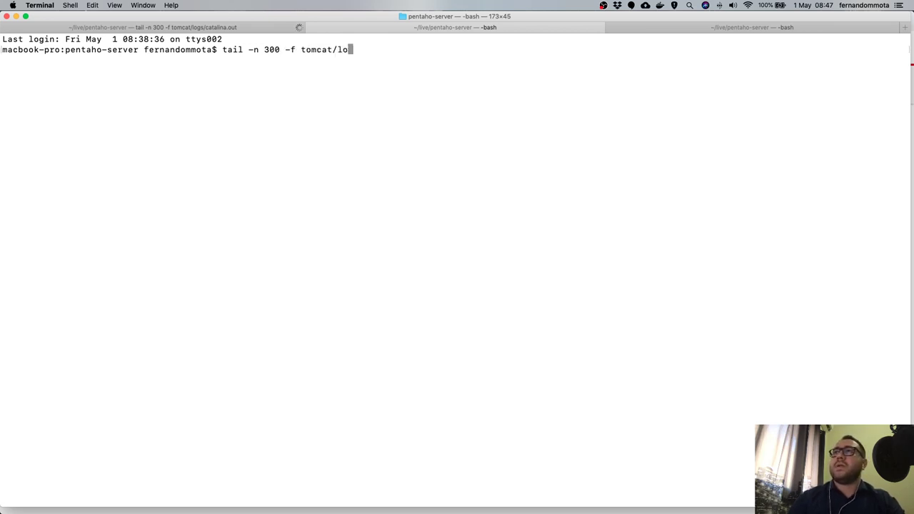
{"action": "key", "text": "Tab"}
{"action": "type", "text": "mo"}
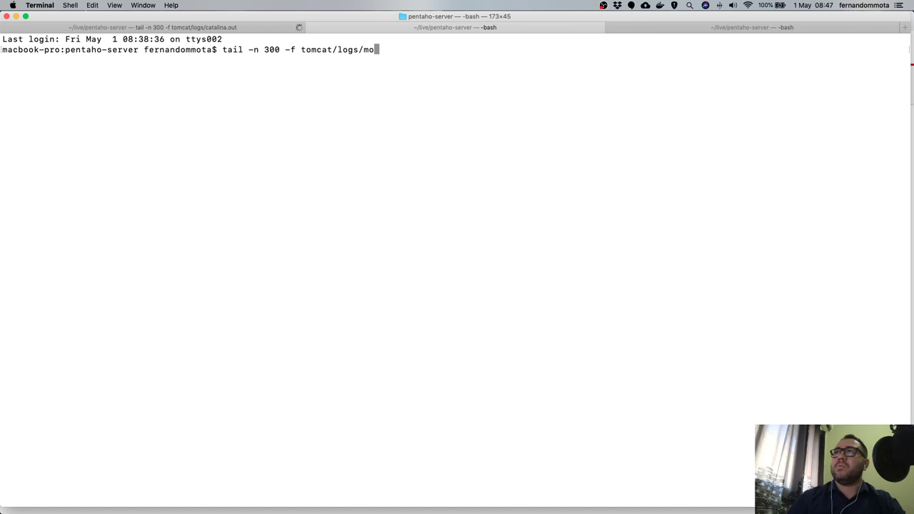
{"action": "key", "text": "Tab"}
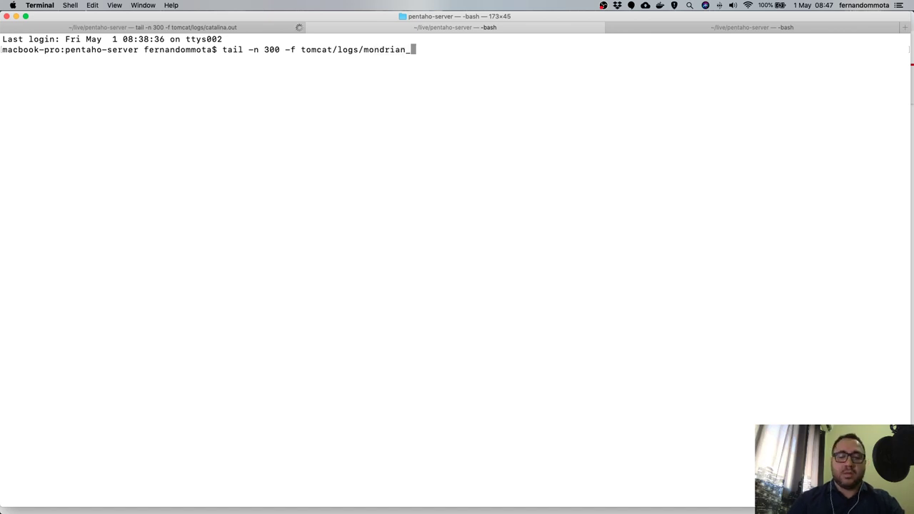
{"action": "type", "text": "s"}
{"action": "key", "text": "Tab"}
{"action": "key", "text": "Return"}
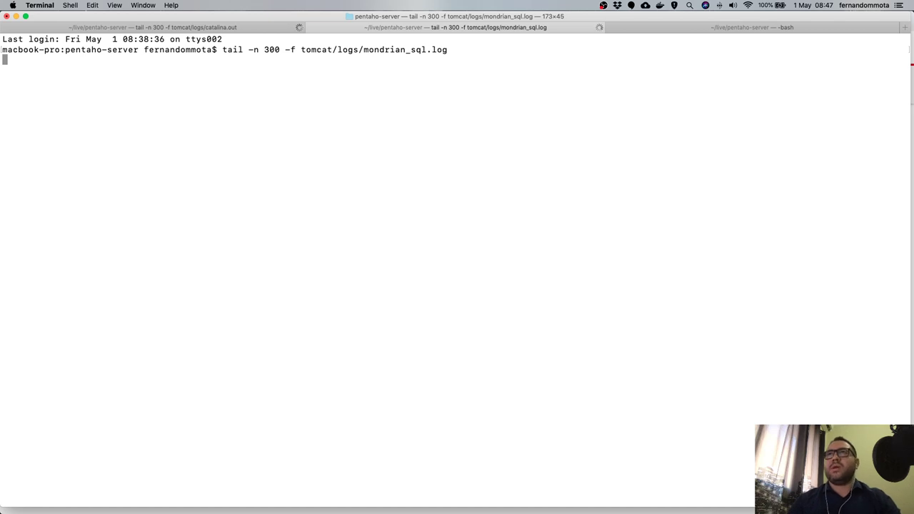
{"action": "key", "text": "Return"}
{"action": "key", "text": "Return"}
{"action": "key", "text": "Return"}
{"action": "key", "text": "Return"}
{"action": "key", "text": "Return"}
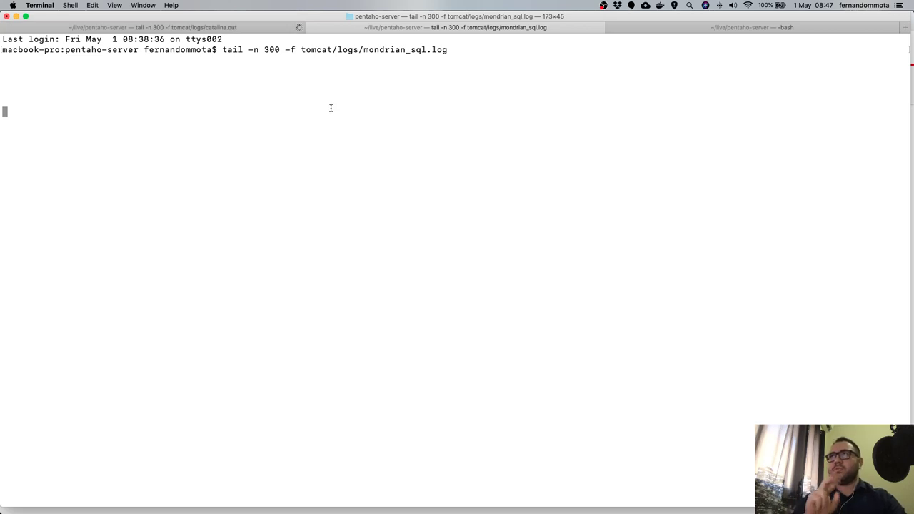
Open another terminal session and follow the last 300 lines of tomcat/logs/mondrian_mdx.log with tail.
{"action": "key", "text": "super+t"}
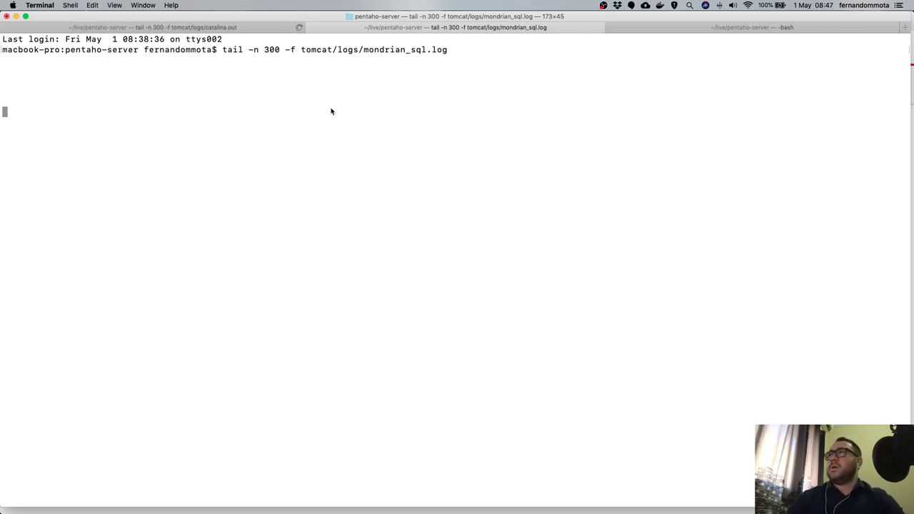
{"action": "type", "text": "ta"}
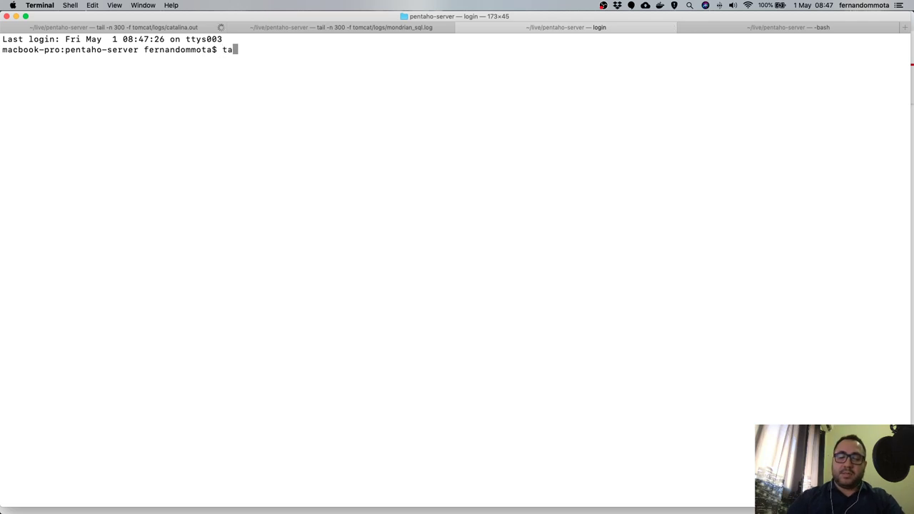
{"action": "type", "text": "il -n 300 "}
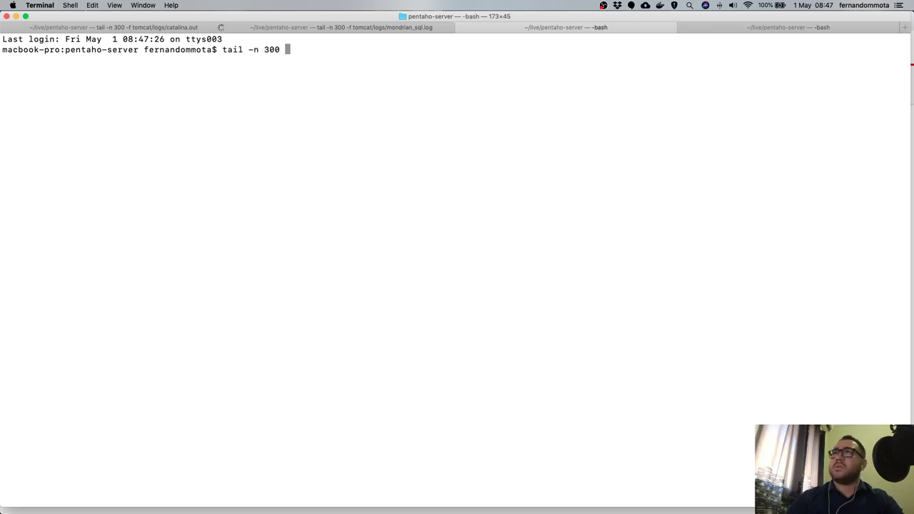
{"action": "type", "text": "-f tomcat/logs/"}
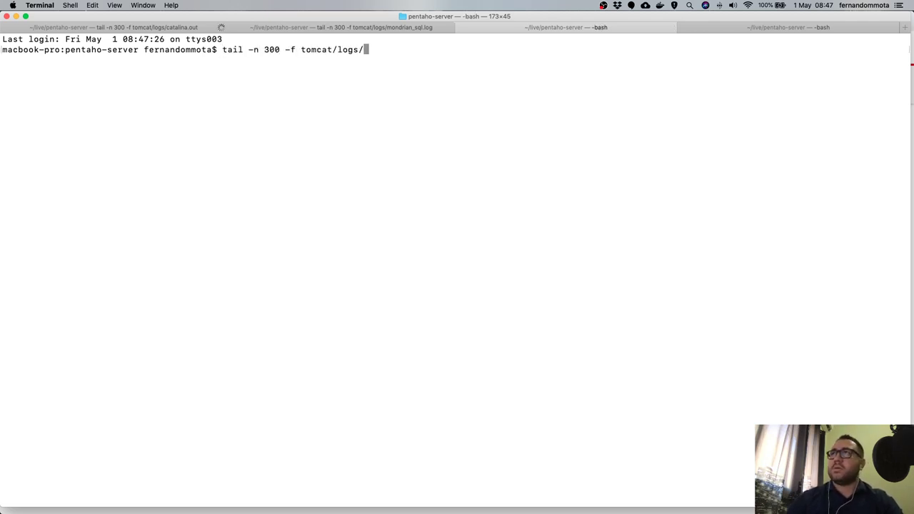
{"action": "type", "text": "mondrian_m"}
{"action": "key", "text": "Tab"}
{"action": "key", "text": "Return"}
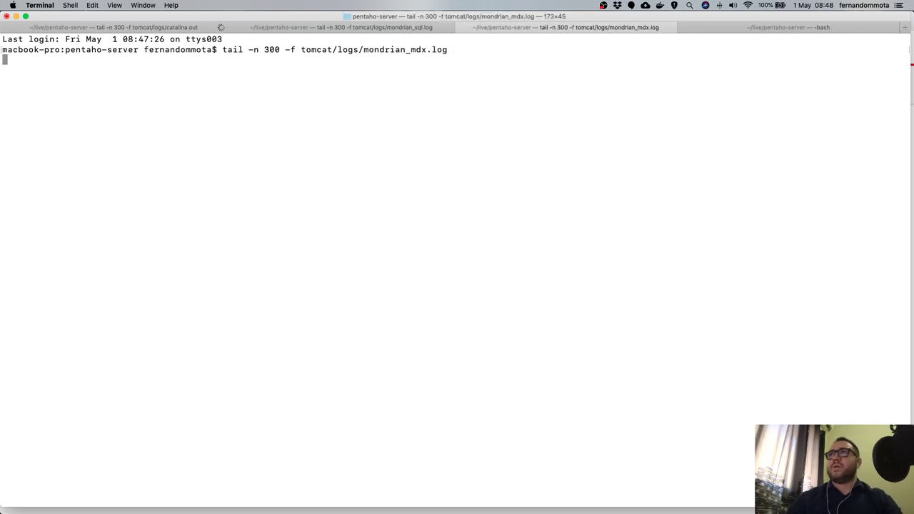
Switch to the Pentaho User Console in Chrome and create a new Pivot4J View.
{"action": "key", "text": "super+Tab"}
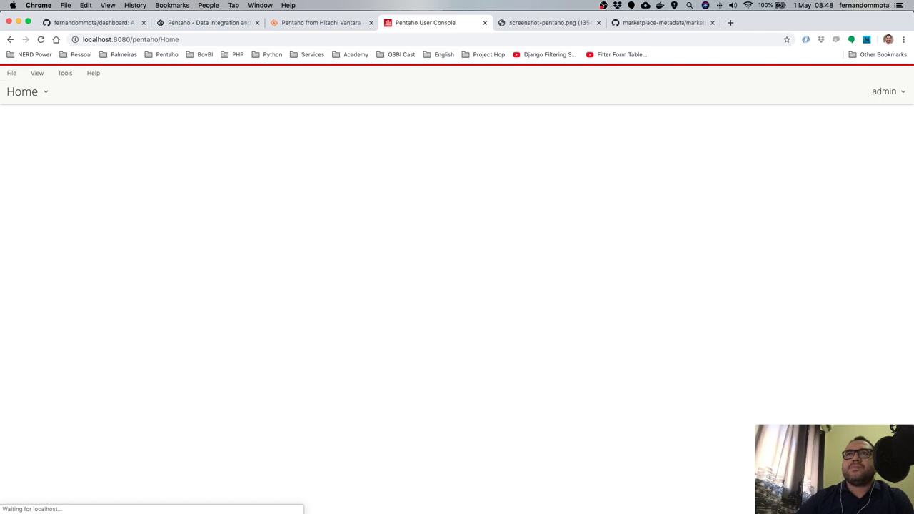
{"action": "left_click", "coordinate": [12, 74]}
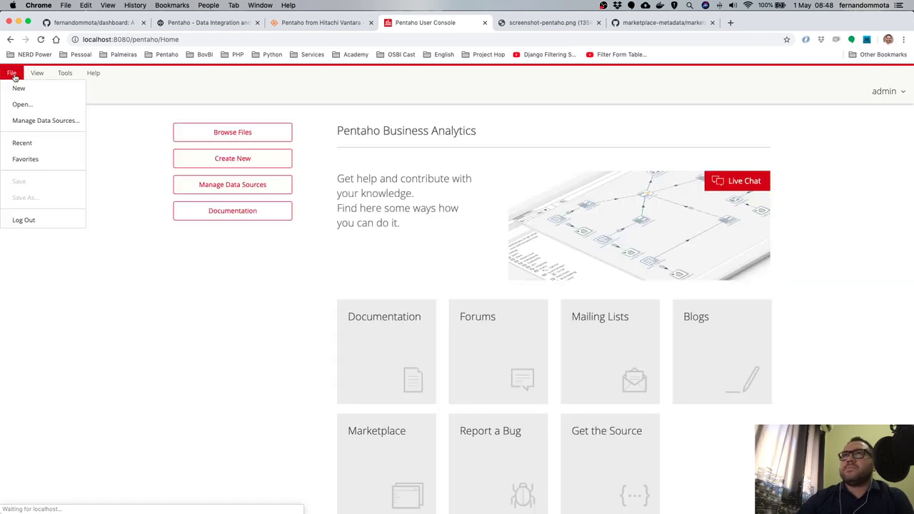
{"action": "mouse_move", "coordinate": [13, 89]}
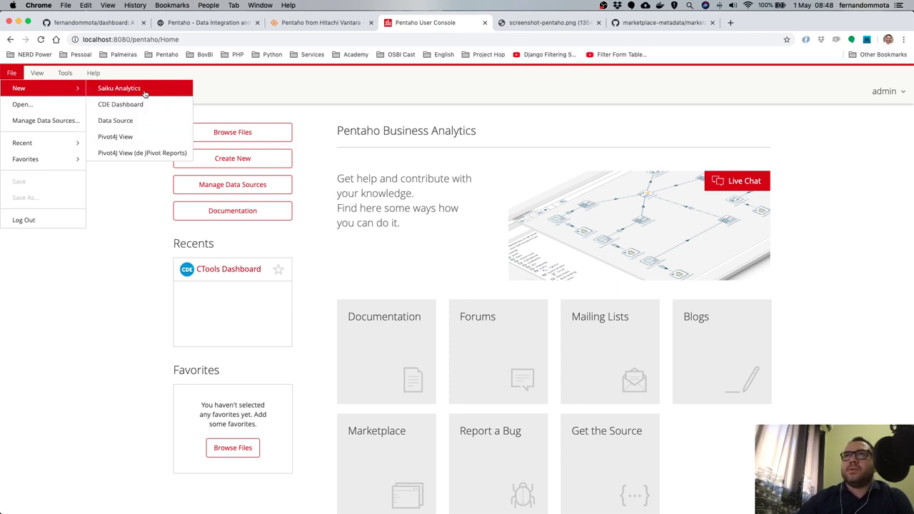
{"action": "left_click", "coordinate": [135, 138]}
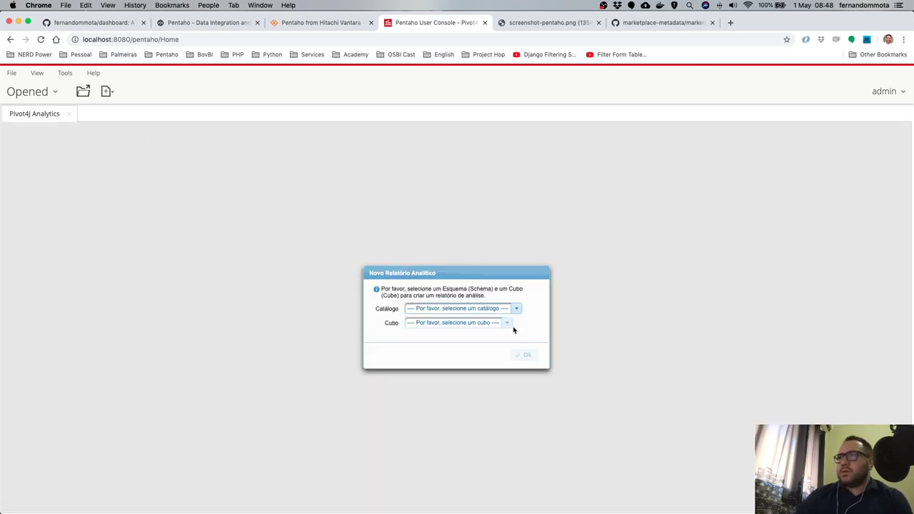
Create the new analytic report with the SteelWheels catalog and the SteelWheelsSales cube.
{"action": "left_click", "coordinate": [516, 309]}
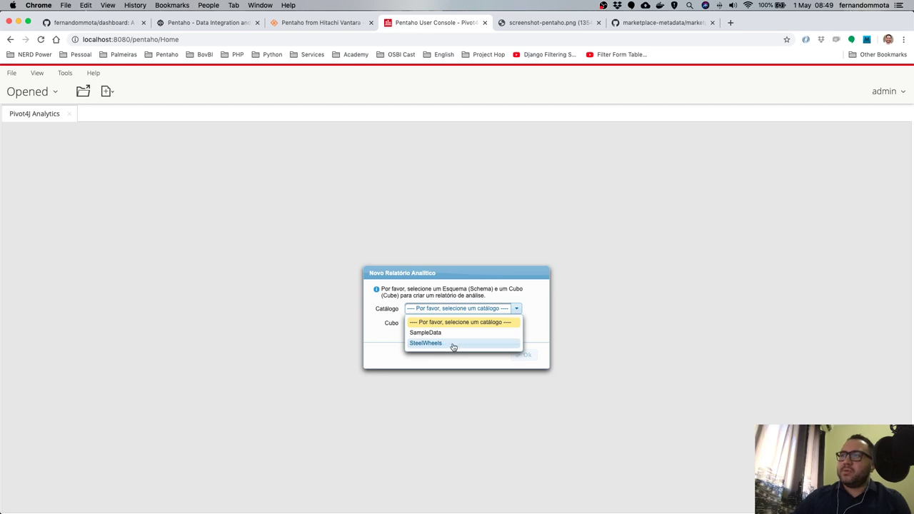
{"action": "left_click", "coordinate": [453, 345]}
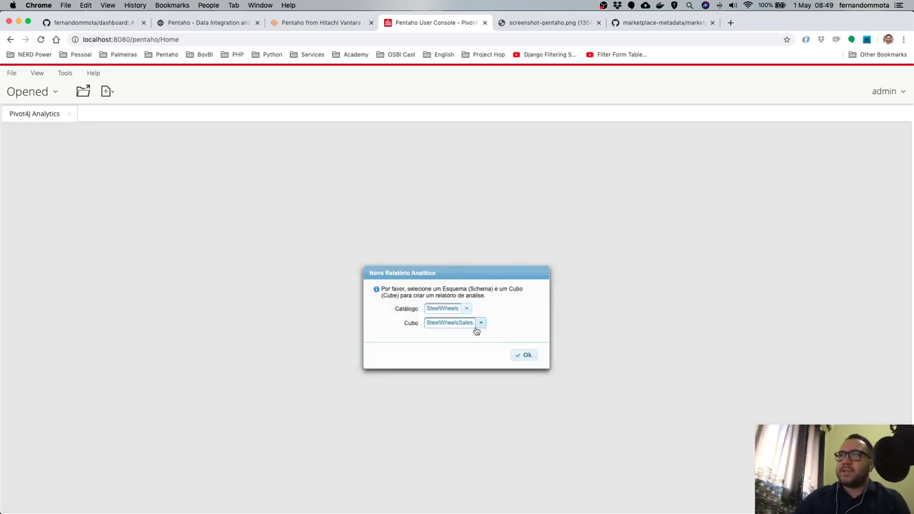
{"action": "left_click", "coordinate": [477, 324]}
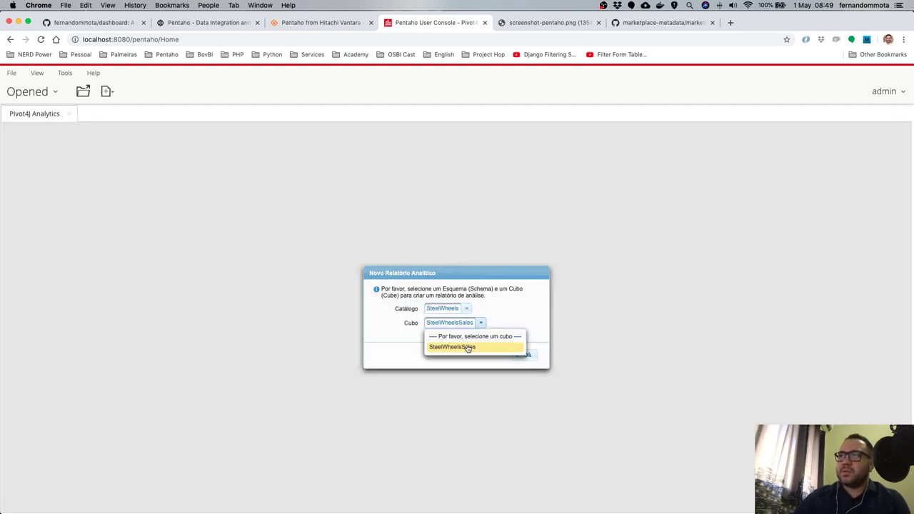
{"action": "left_click", "coordinate": [508, 321]}
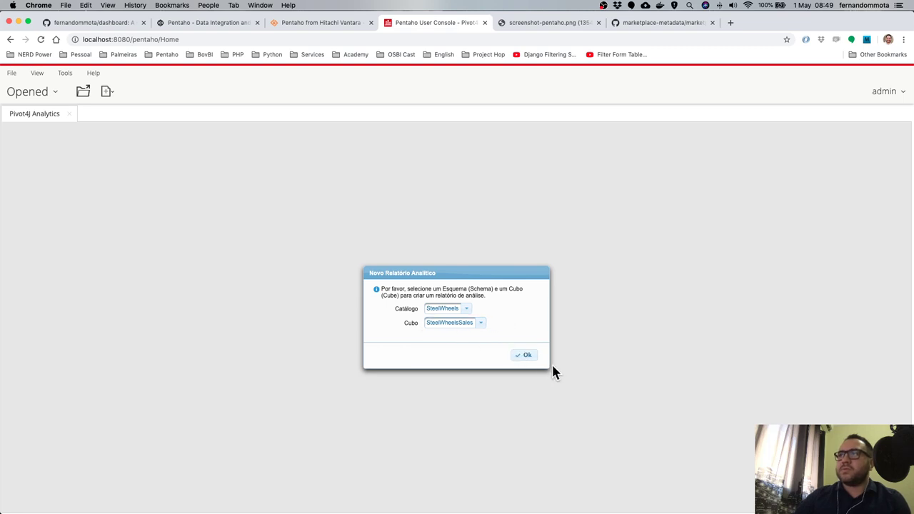
{"action": "left_click", "coordinate": [526, 355]}
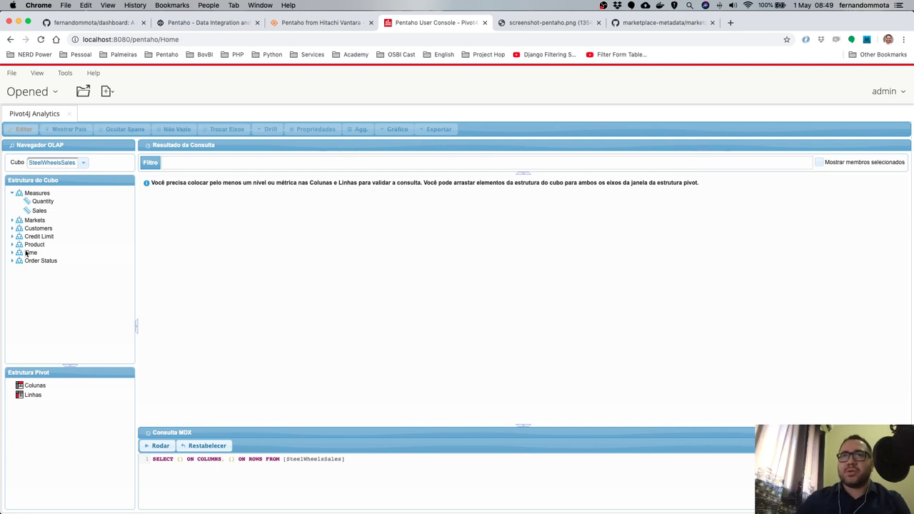
Place the Quantity measure on the columns and the Years level of the Time dimension on the rows.
{"action": "left_click_drag", "start_coordinate": [42, 203], "coordinate": [47, 386]}
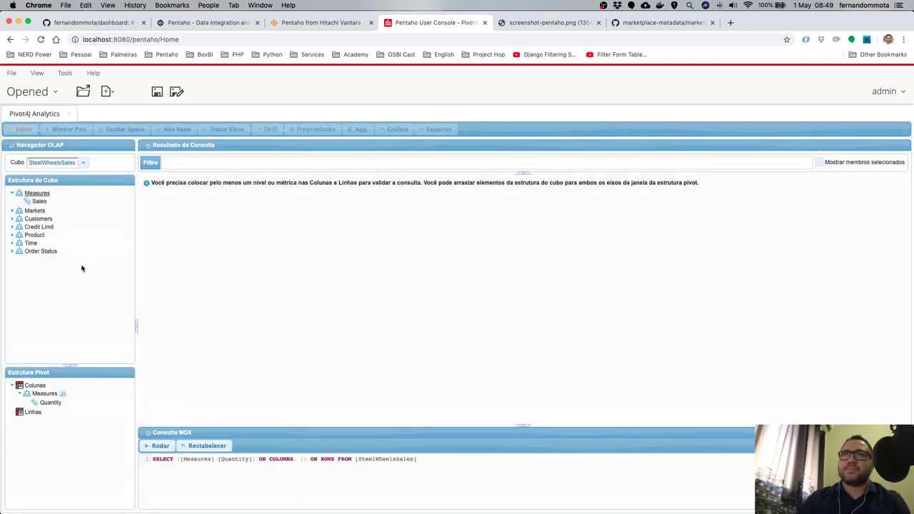
{"action": "left_click", "coordinate": [12, 244]}
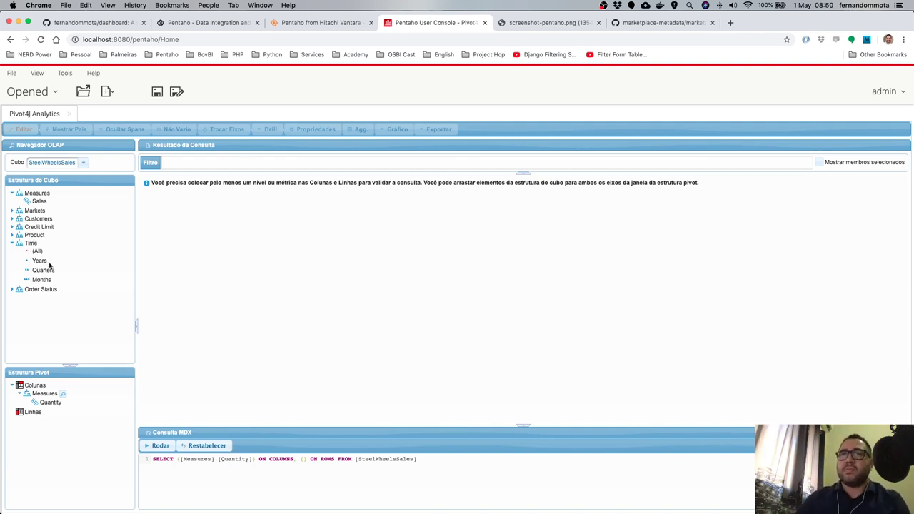
{"action": "left_click_drag", "start_coordinate": [40, 262], "coordinate": [29, 409]}
{"action": "left_click_drag", "start_coordinate": [39, 262], "coordinate": [31, 414]}
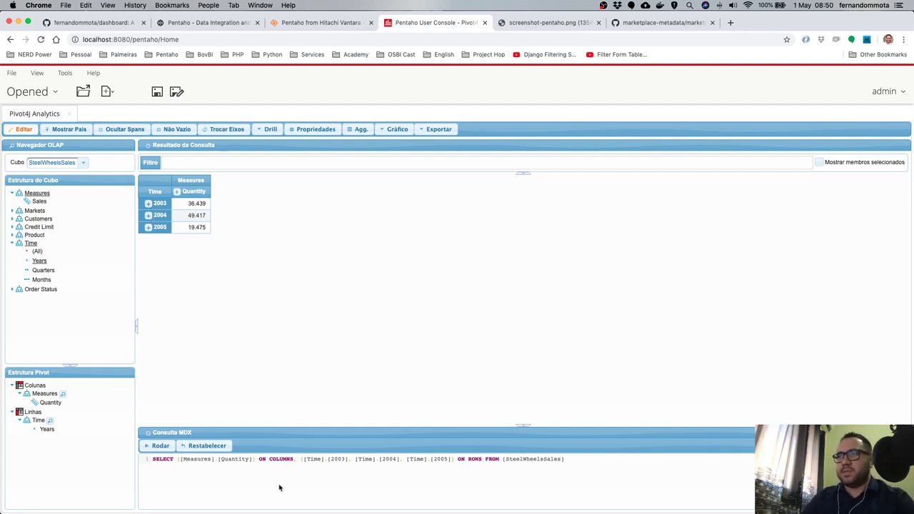
Examine the generated MDX query, comparing its ON COLUMNS part with its ON ROWS part.
{"action": "left_click_drag", "start_coordinate": [152, 460], "coordinate": [563, 457]}
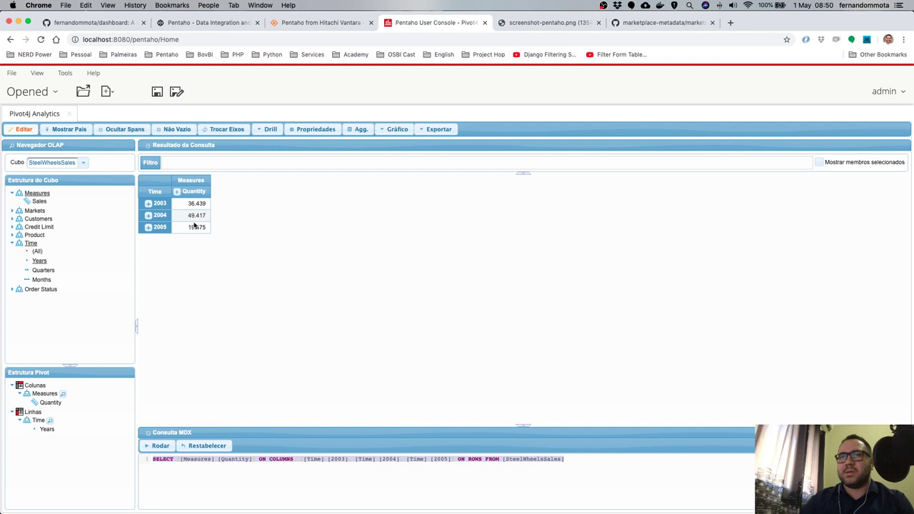
{"action": "left_click", "coordinate": [229, 462]}
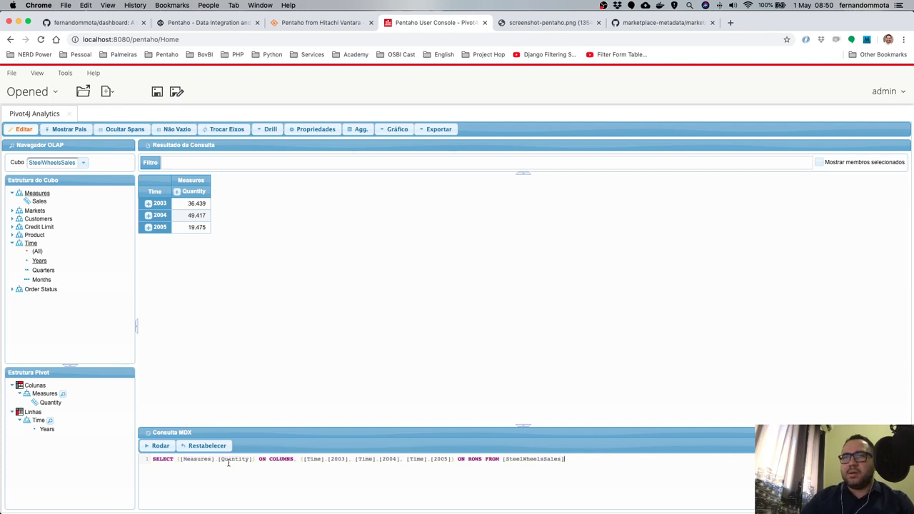
{"action": "triple_click", "coordinate": [164, 461]}
{"action": "left_click", "coordinate": [179, 461]}
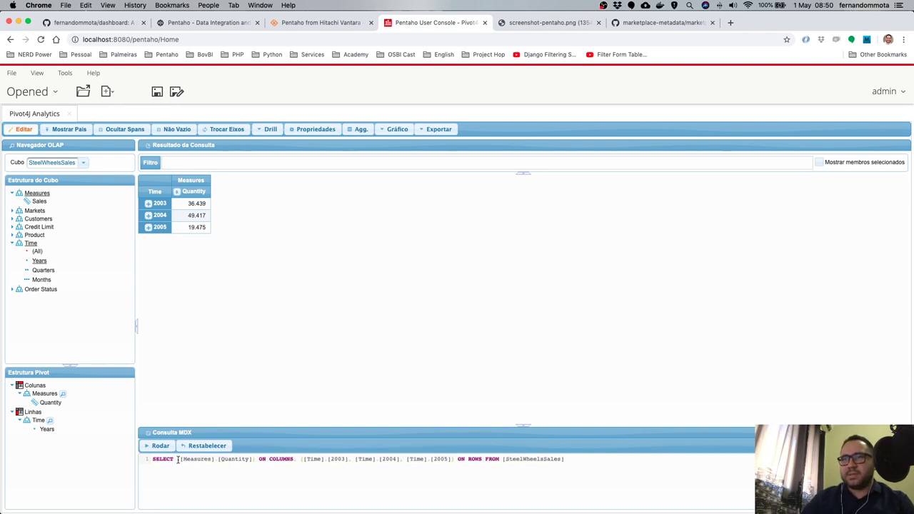
{"action": "left_click_drag", "start_coordinate": [176, 459], "coordinate": [291, 461]}
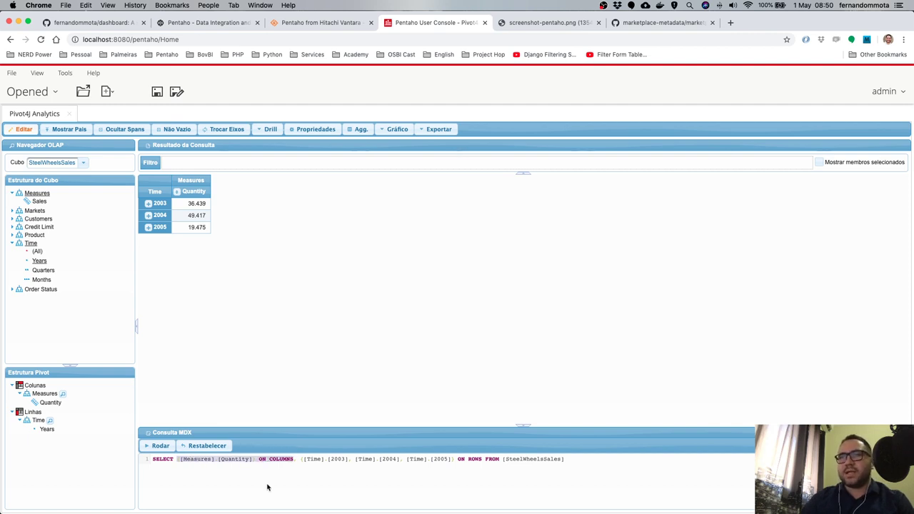
{"action": "left_click", "coordinate": [316, 461]}
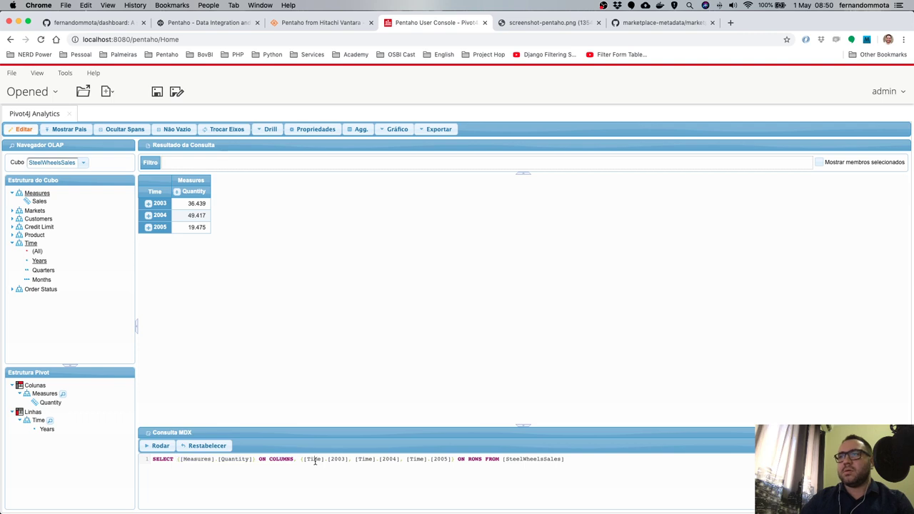
{"action": "left_click_drag", "start_coordinate": [301, 459], "coordinate": [484, 459]}
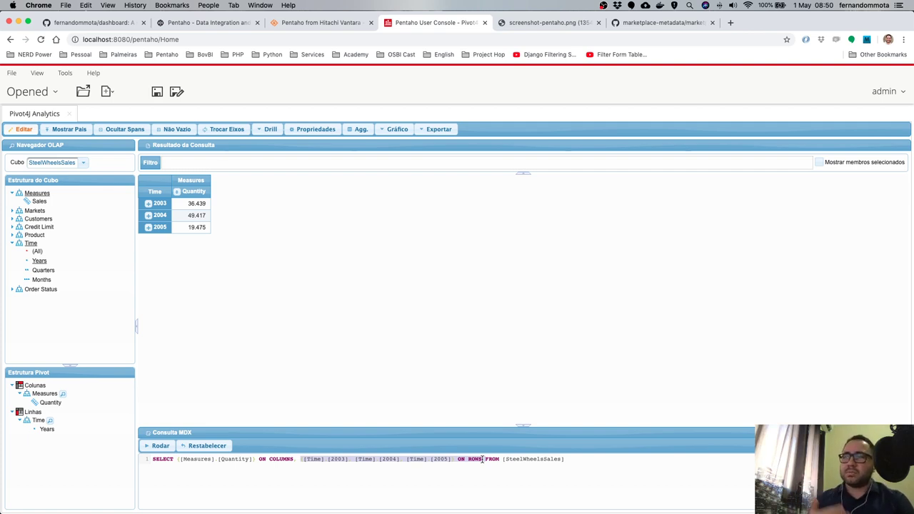
{"action": "left_click", "coordinate": [483, 461]}
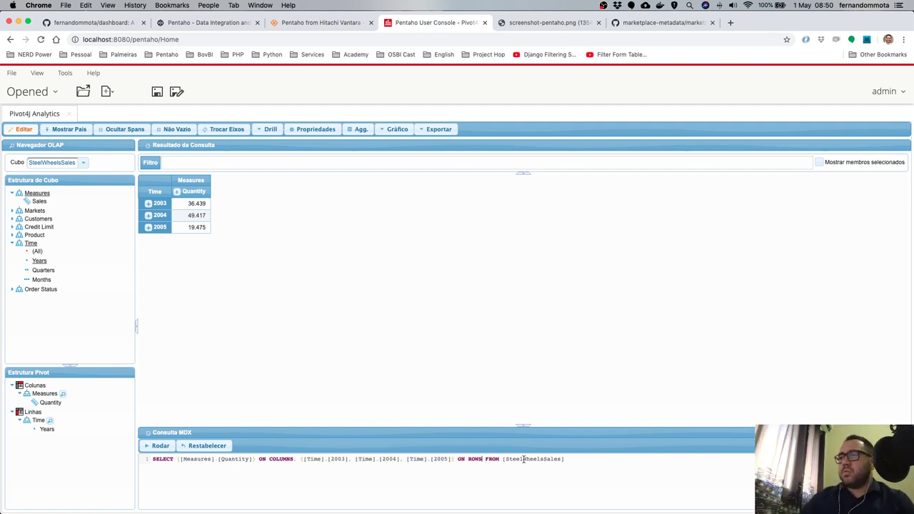
Switch to Terminal and examine the three select statements in mondrian_mdx.log, followed by the queries in mondrian_sql.log.
{"action": "key", "text": "ctrl+Up"}
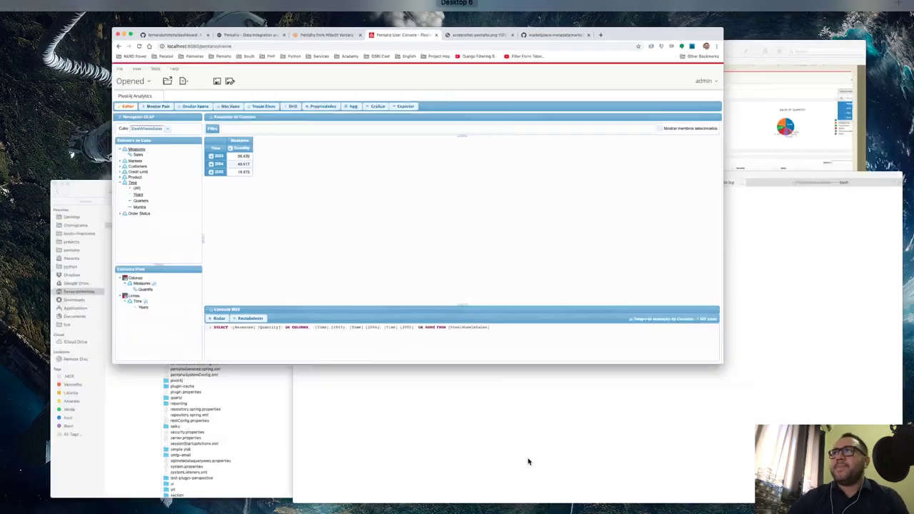
{"action": "left_click", "coordinate": [559, 357]}
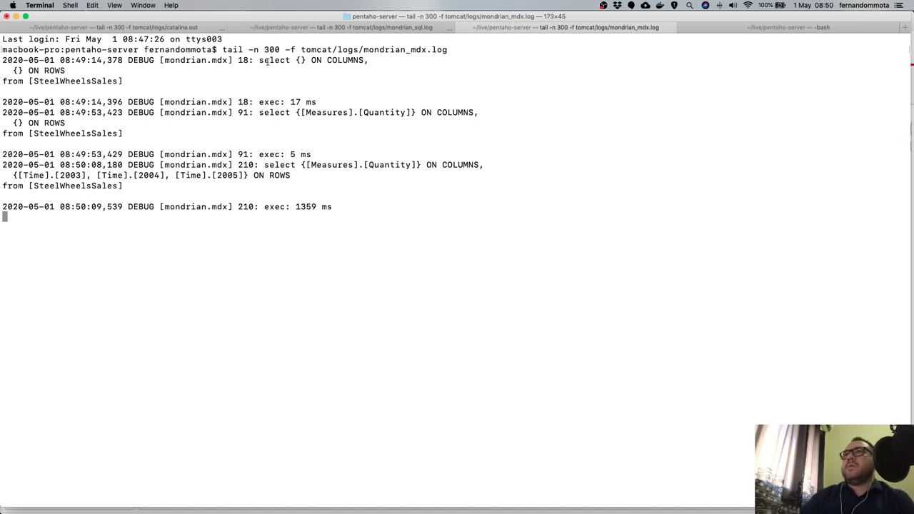
{"action": "left_click_drag", "start_coordinate": [260, 60], "coordinate": [267, 80]}
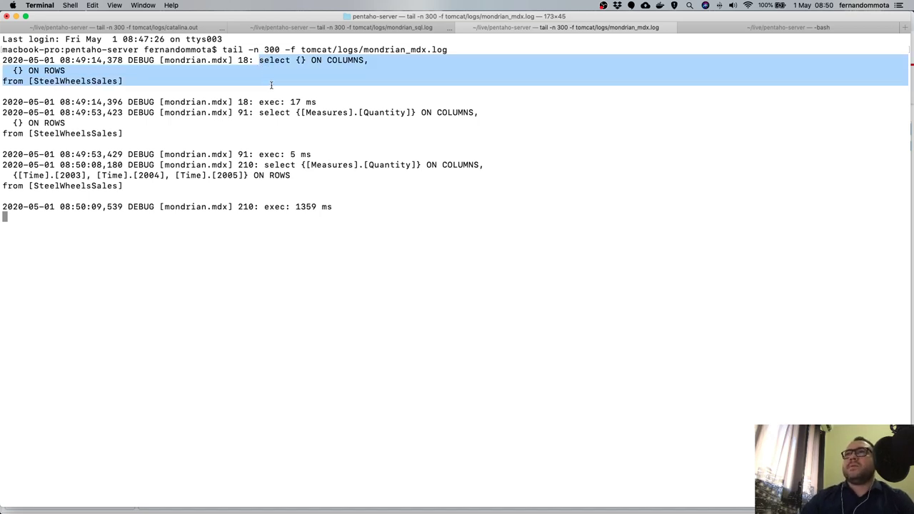
{"action": "left_click_drag", "start_coordinate": [259, 112], "coordinate": [299, 134]}
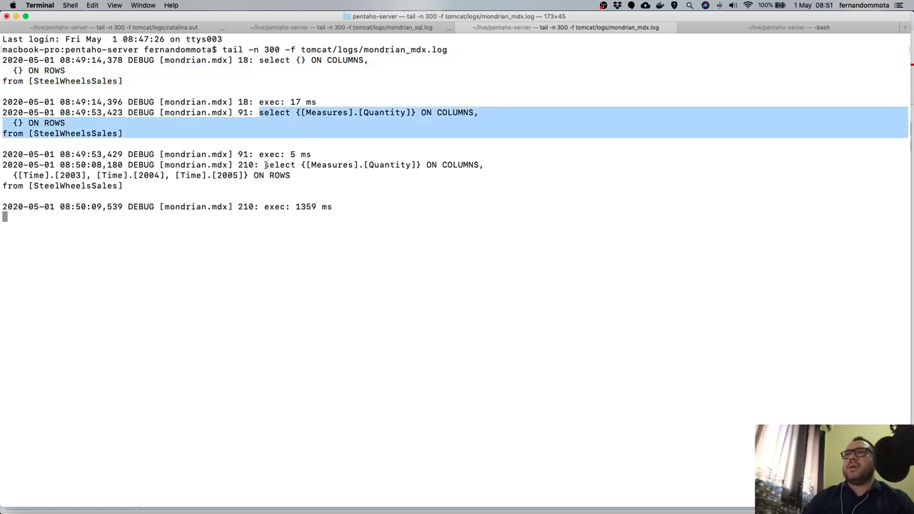
{"action": "left_click_drag", "start_coordinate": [266, 165], "coordinate": [294, 183]}
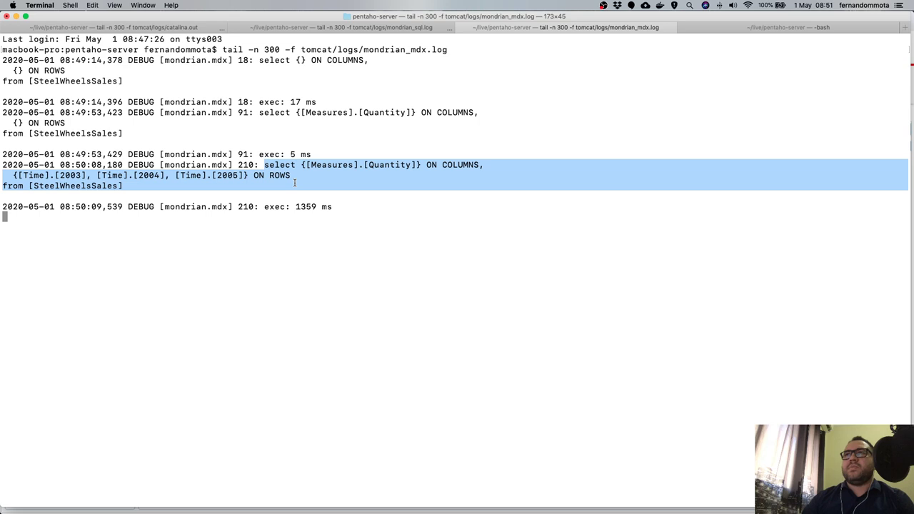
{"action": "left_click", "coordinate": [316, 28]}
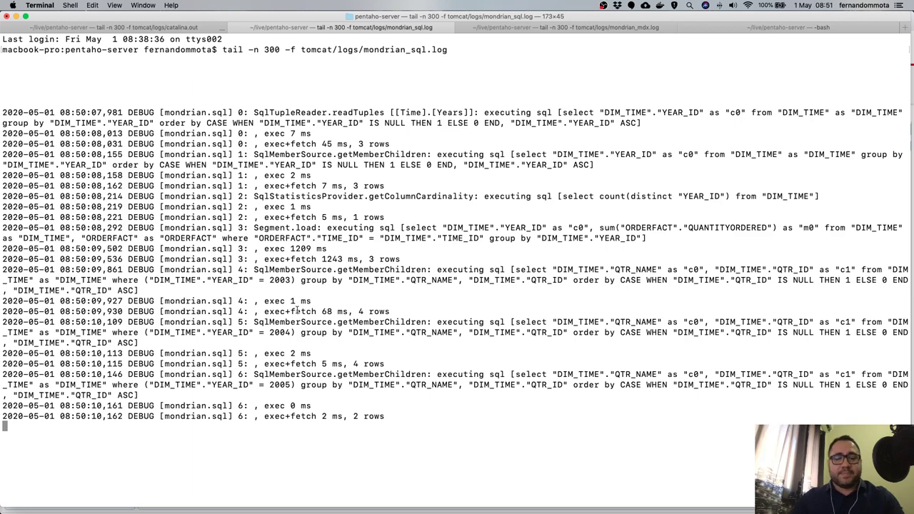
Switch back to Chrome and open the Pivot4J Analytics view in a new window, confirming the prompt.
{"action": "key", "text": "super+Tab"}
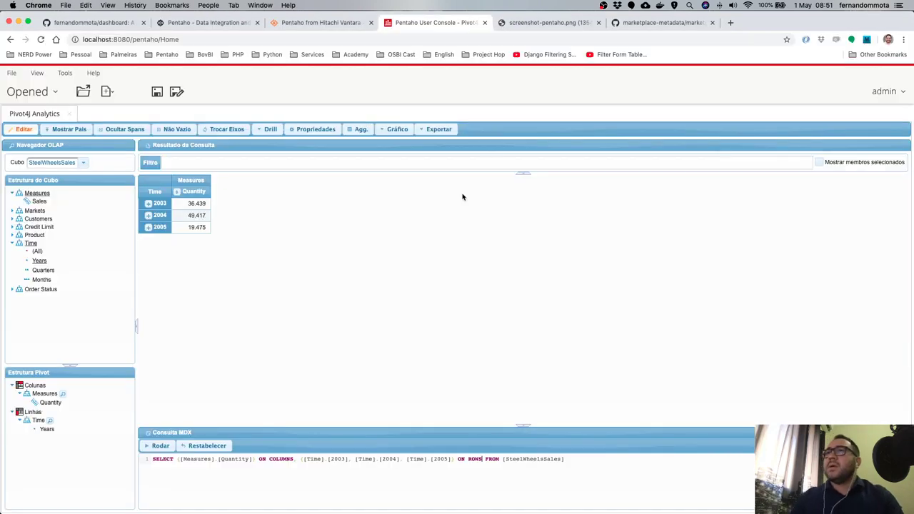
{"action": "double_click", "coordinate": [13, 115]}
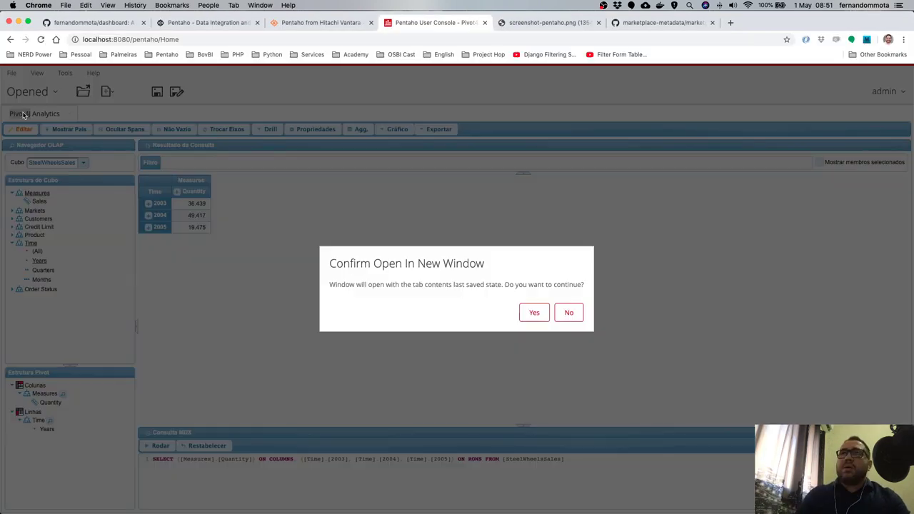
{"action": "left_click", "coordinate": [535, 314]}
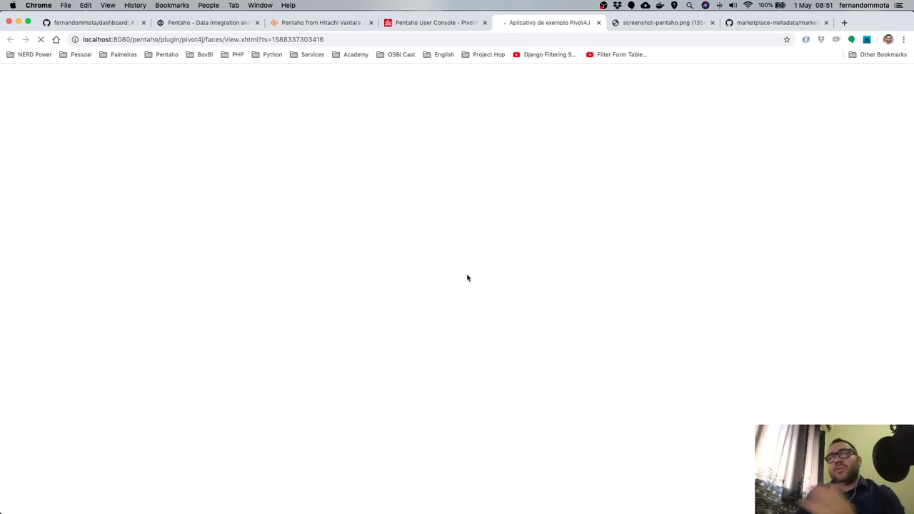
Return to the Pentaho User Console, close its Pivot4J Analytics view and create a new Saiku Analytics view.
{"action": "left_click", "coordinate": [428, 23]}
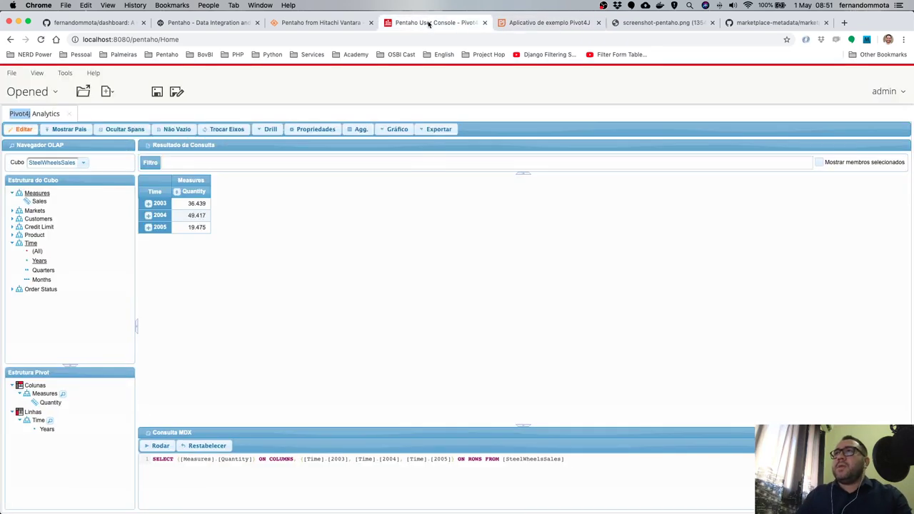
{"action": "left_click", "coordinate": [68, 113]}
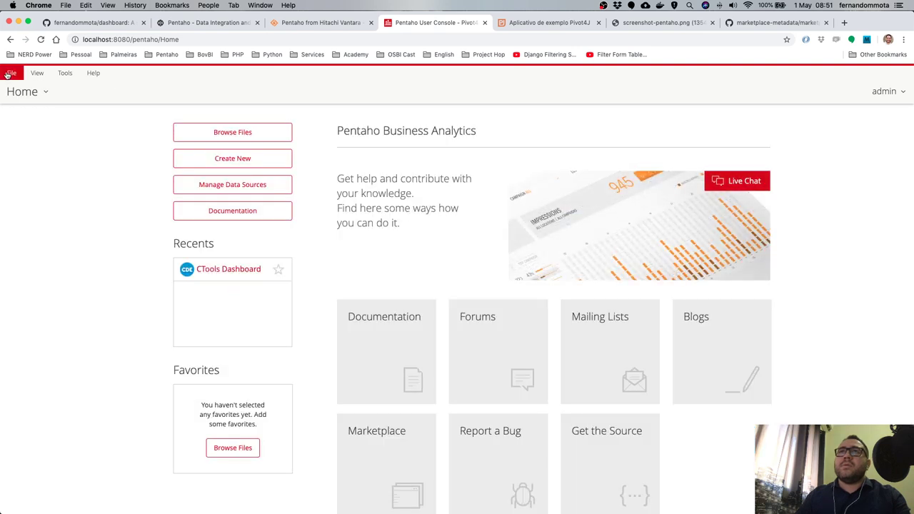
{"action": "left_click", "coordinate": [11, 73]}
{"action": "mouse_move", "coordinate": [29, 88]}
{"action": "left_click", "coordinate": [126, 88]}
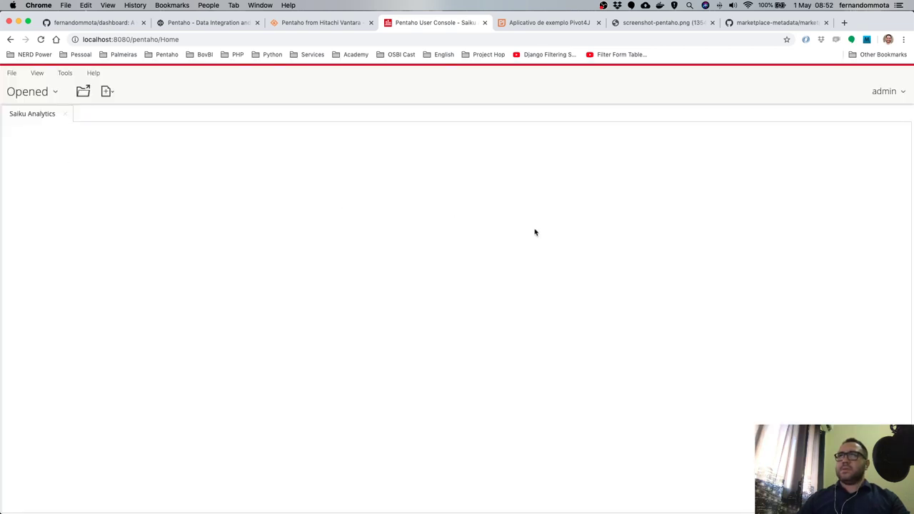
Switch to Terminal and add a long run of blank lines below the mondrian_sql.log output.
{"action": "key", "text": "super+Tab"}
{"action": "key", "text": "Return"}
{"action": "key", "text": "Return"}
{"action": "key", "text": "Return"}
{"action": "key", "text": "Return"}
{"action": "key", "text": "Return"}
{"action": "key", "text": "Return"}
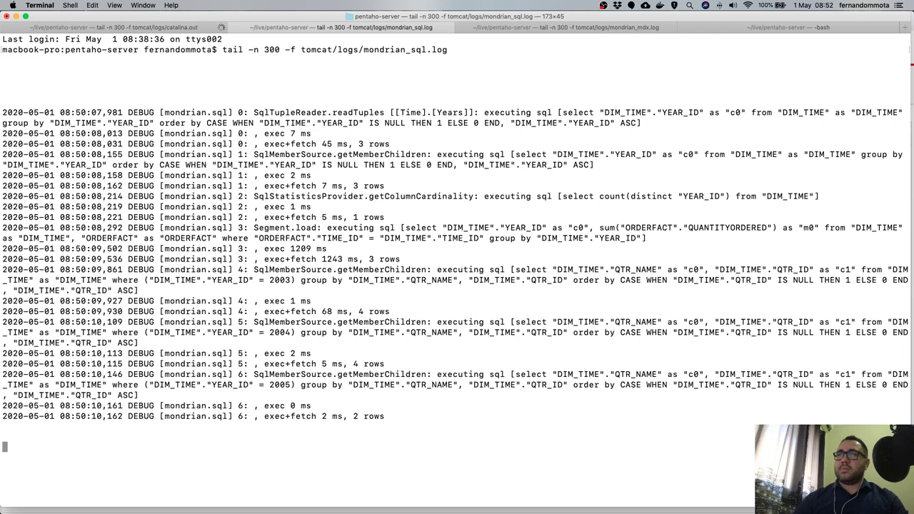
{"action": "key", "text": "Return"}
{"action": "key", "text": "Return"}
{"action": "key", "text": "Return"}
{"action": "key", "text": "Return"}
{"action": "key", "text": "Return"}
{"action": "key", "text": "Return"}
{"action": "key", "text": "Return"}
{"action": "key", "text": "Return"}
{"action": "key", "text": "Return"}
{"action": "key", "text": "Return"}
{"action": "key", "text": "Return"}
{"action": "key", "text": "Return"}
{"action": "key", "text": "Return"}
{"action": "key", "text": "Return"}
{"action": "key", "text": "Return"}
{"action": "key", "text": "Return"}
{"action": "key", "text": "Return"}
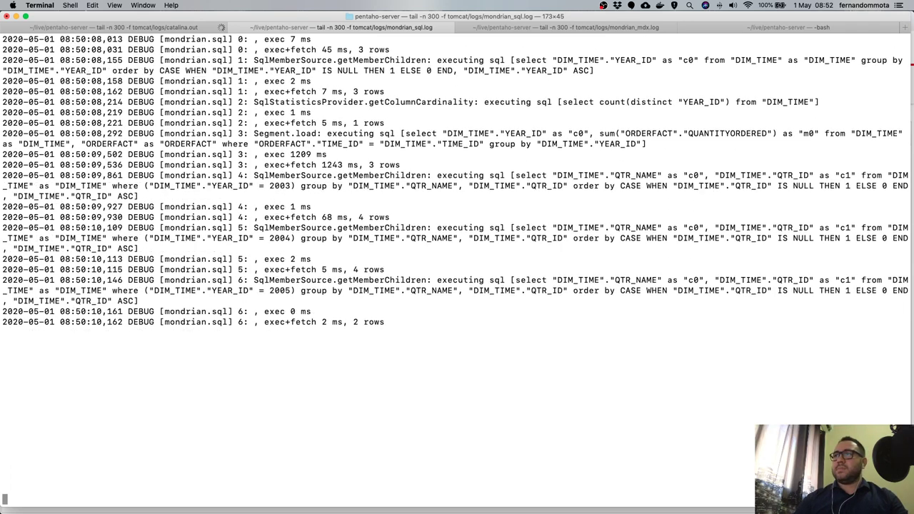
{"action": "key", "text": "Return"}
{"action": "key", "text": "Return"}
{"action": "key", "text": "Return"}
{"action": "key", "text": "Return"}
{"action": "key", "text": "Return"}
{"action": "key", "text": "Return"}
{"action": "key", "text": "Return"}
{"action": "key", "text": "Return"}
{"action": "key", "text": "Return"}
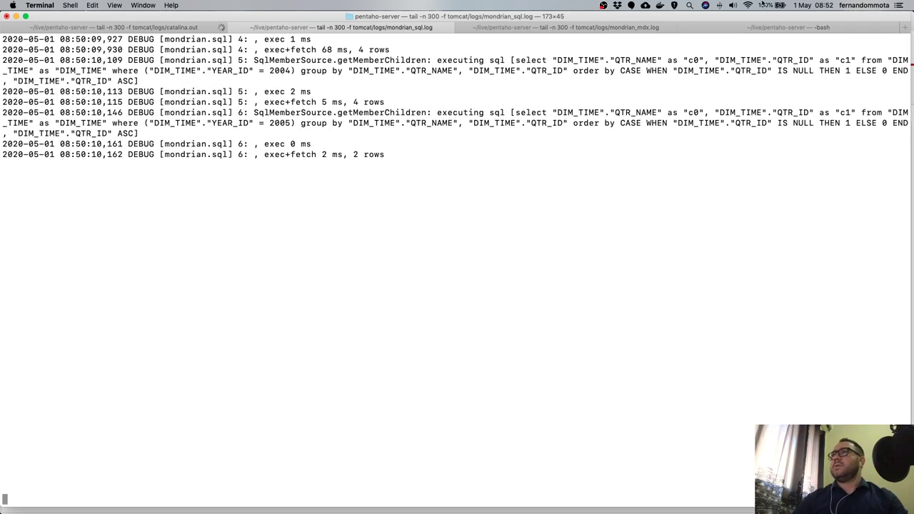
Add a long run of blank lines below the mondrian_mdx.log output and return to the mondrian_sql.log session.
{"action": "left_click", "coordinate": [630, 30]}
{"action": "key", "text": "Return"}
{"action": "key", "text": "Return"}
{"action": "key", "text": "Return"}
{"action": "key", "text": "Return"}
{"action": "key", "text": "Return"}
{"action": "key", "text": "Return"}
{"action": "key", "text": "Return"}
{"action": "key", "text": "Return"}
{"action": "key", "text": "Return"}
{"action": "key", "text": "Return"}
{"action": "key", "text": "Return"}
{"action": "key", "text": "Return"}
{"action": "key", "text": "Return"}
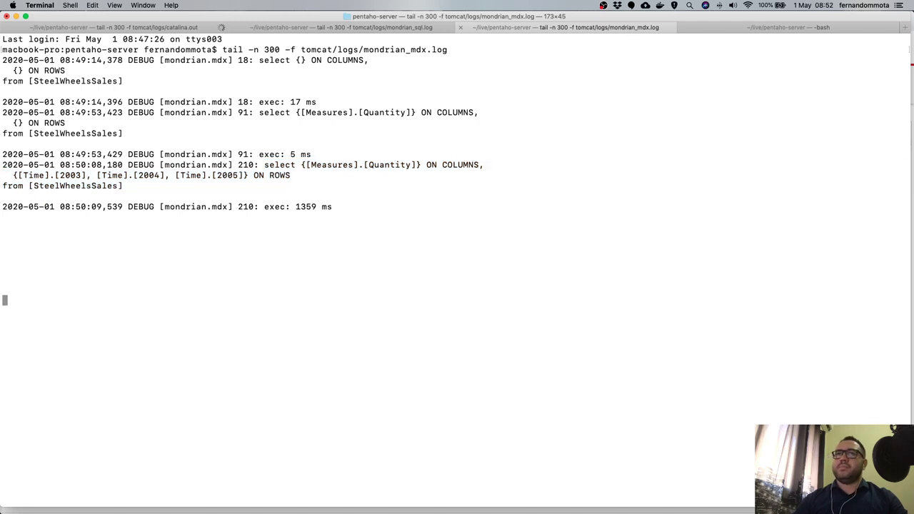
{"action": "key", "text": "Return"}
{"action": "key", "text": "Return"}
{"action": "key", "text": "Return"}
{"action": "key", "text": "Return"}
{"action": "key", "text": "Return"}
{"action": "key", "text": "Return"}
{"action": "key", "text": "Return"}
{"action": "key", "text": "Return"}
{"action": "key", "text": "Return"}
{"action": "key", "text": "Return"}
{"action": "key", "text": "Return"}
{"action": "key", "text": "Return"}
{"action": "key", "text": "Return"}
{"action": "key", "text": "Return"}
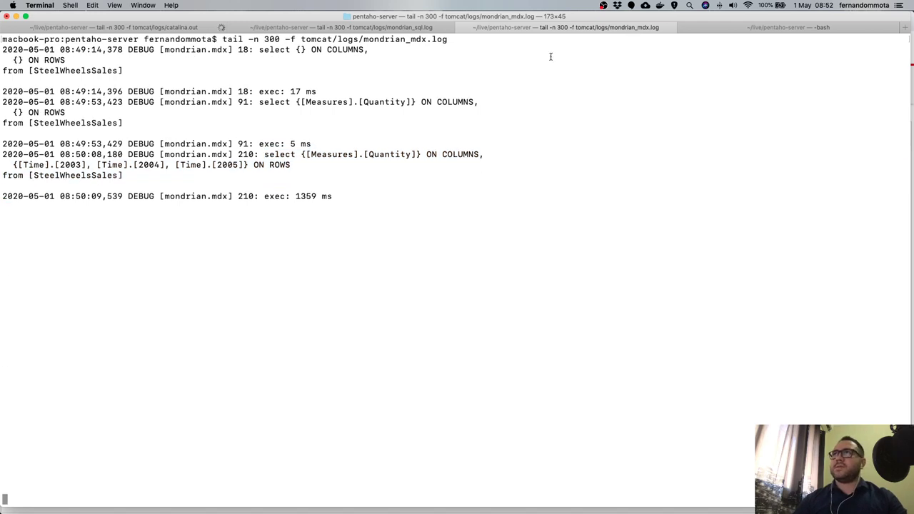
{"action": "left_click", "coordinate": [368, 28]}
Switch to Chrome and open the Saiku Analytics view in a new window, confirming the prompt.
{"action": "key", "text": "super+Tab"}
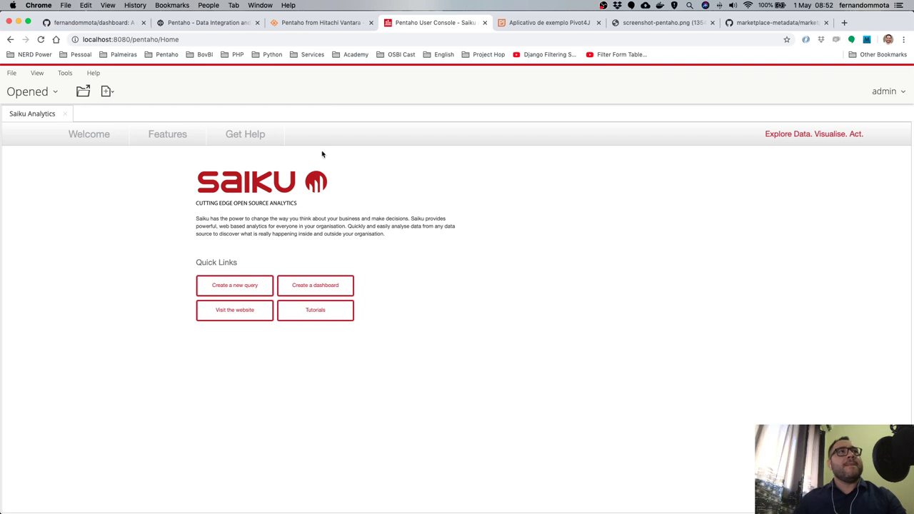
{"action": "double_click", "coordinate": [17, 114]}
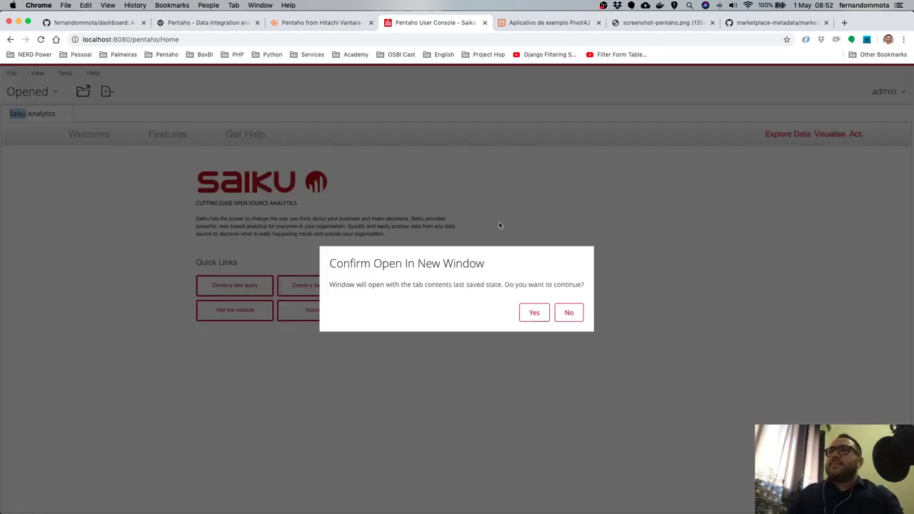
{"action": "left_click", "coordinate": [525, 318]}
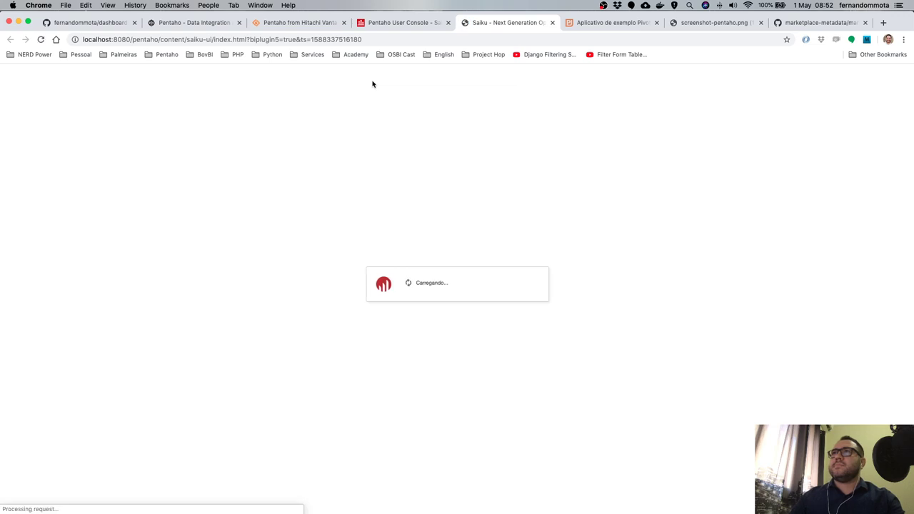
Create a new Saiku query on the SteelWheelsSales cube.
{"action": "left_click", "coordinate": [248, 228]}
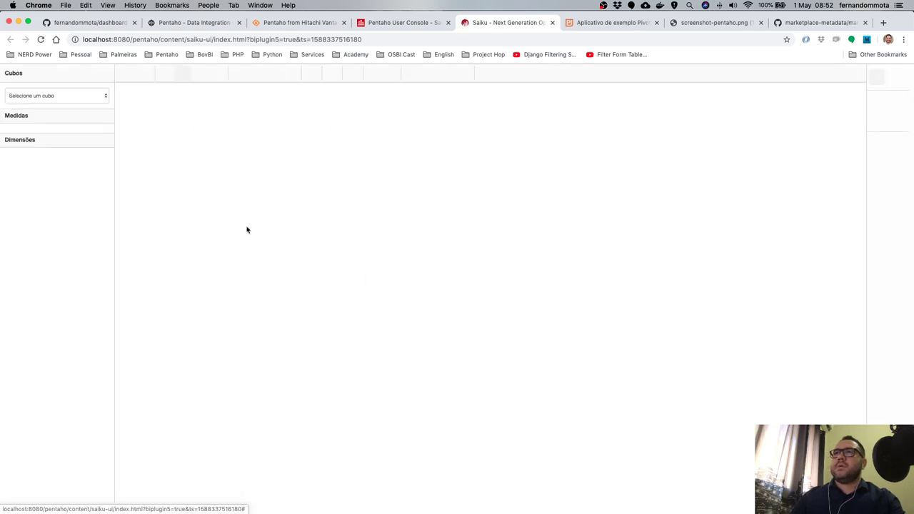
{"action": "left_click", "coordinate": [71, 96]}
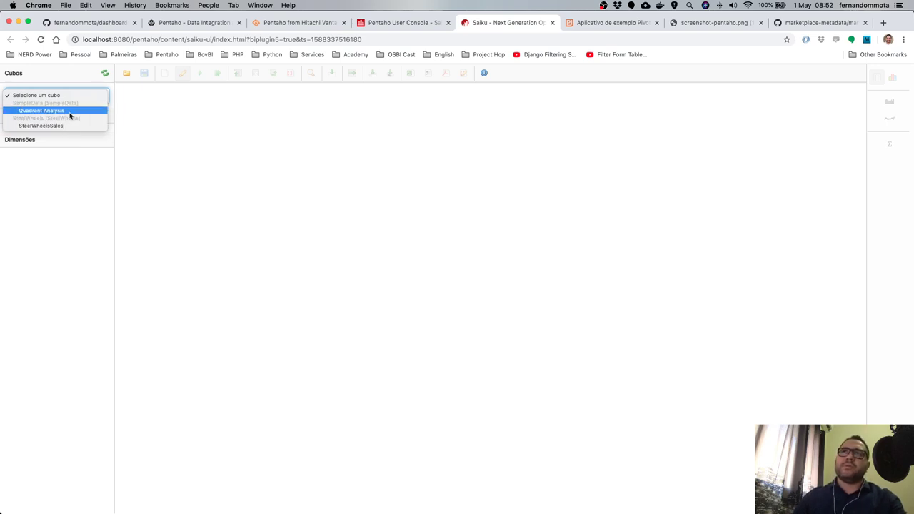
{"action": "left_click", "coordinate": [69, 127]}
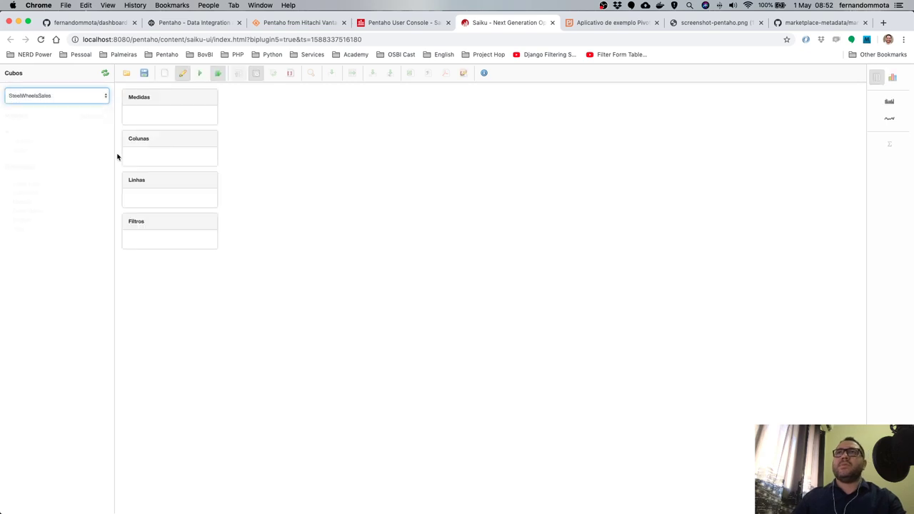
Add the Quantity measure to the query and place the Years level of the Time dimension on the rows.
{"action": "left_click_drag", "start_coordinate": [21, 143], "coordinate": [164, 116]}
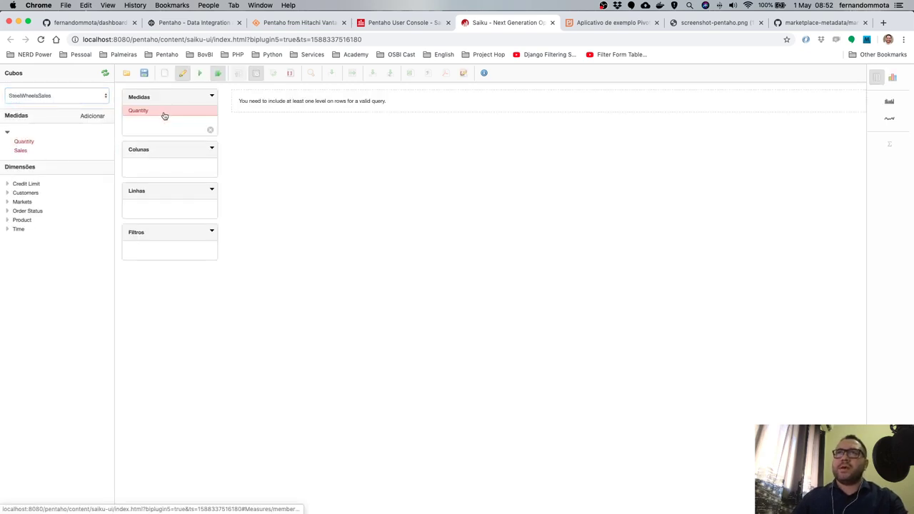
{"action": "left_click", "coordinate": [19, 230]}
{"action": "left_click_drag", "start_coordinate": [23, 257], "coordinate": [182, 211]}
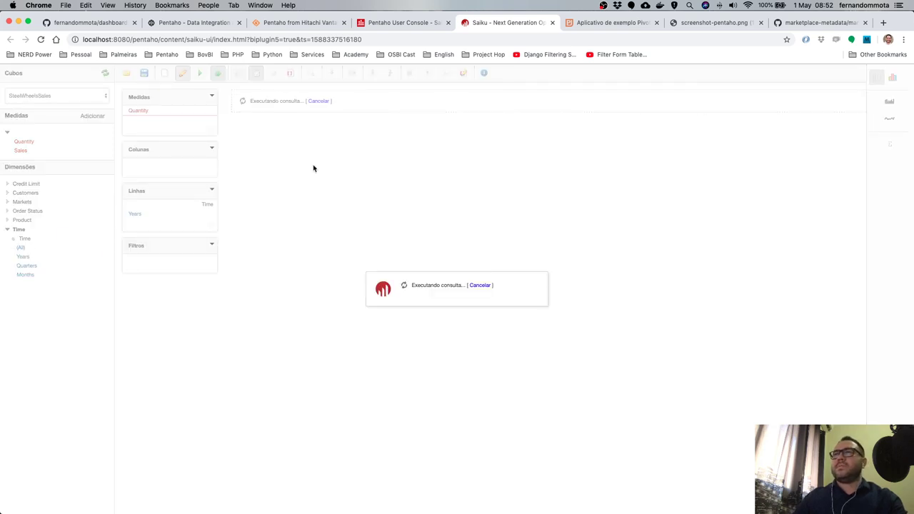
Switch to Terminal and examine the SQL statements that the Saiku query wrote to mondrian_sql.log.
{"action": "key", "text": "super+Tab"}
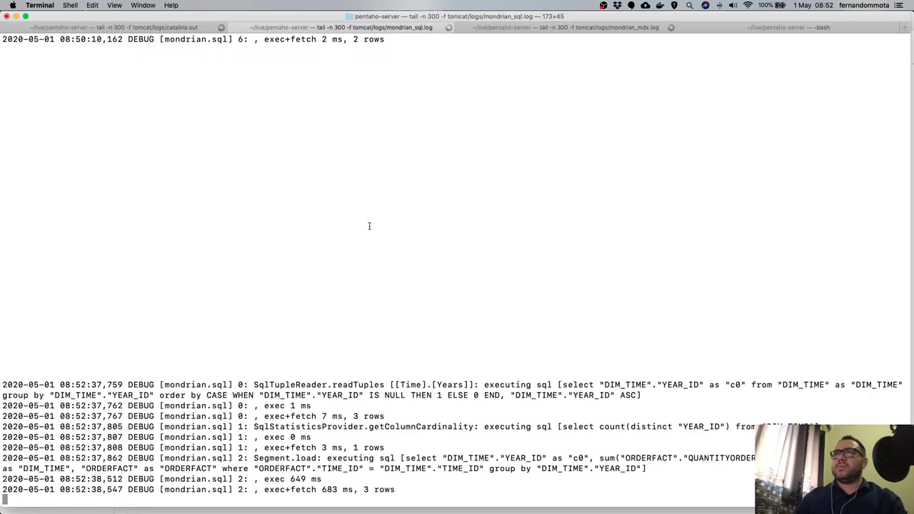
{"action": "left_click_drag", "start_coordinate": [561, 385], "coordinate": [659, 463]}
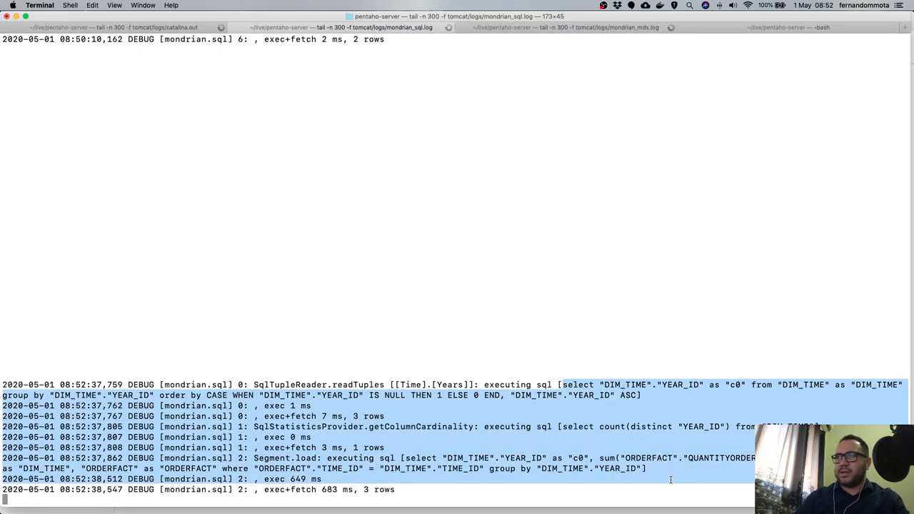
{"action": "left_click", "coordinate": [582, 435]}
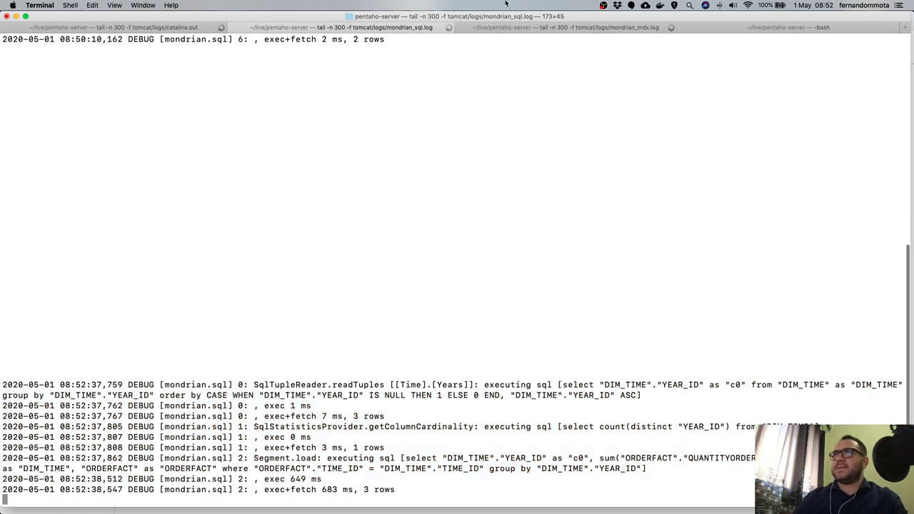
Add blank lines below the mondrian_mdx.log output and highlight the MDX statement of the Saiku query.
{"action": "left_click", "coordinate": [565, 27]}
{"action": "key", "text": "Return"}
{"action": "key", "text": "Return"}
{"action": "key", "text": "Return"}
{"action": "key", "text": "Return"}
{"action": "key", "text": "Return"}
{"action": "key", "text": "Return"}
{"action": "key", "text": "Return"}
{"action": "key", "text": "Return"}
{"action": "key", "text": "Return"}
{"action": "key", "text": "Return"}
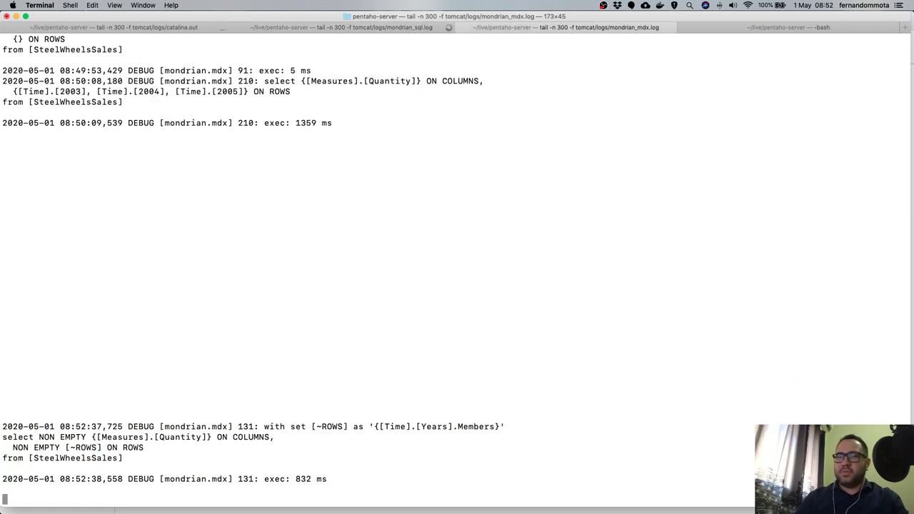
{"action": "key", "text": "Return"}
{"action": "key", "text": "Return"}
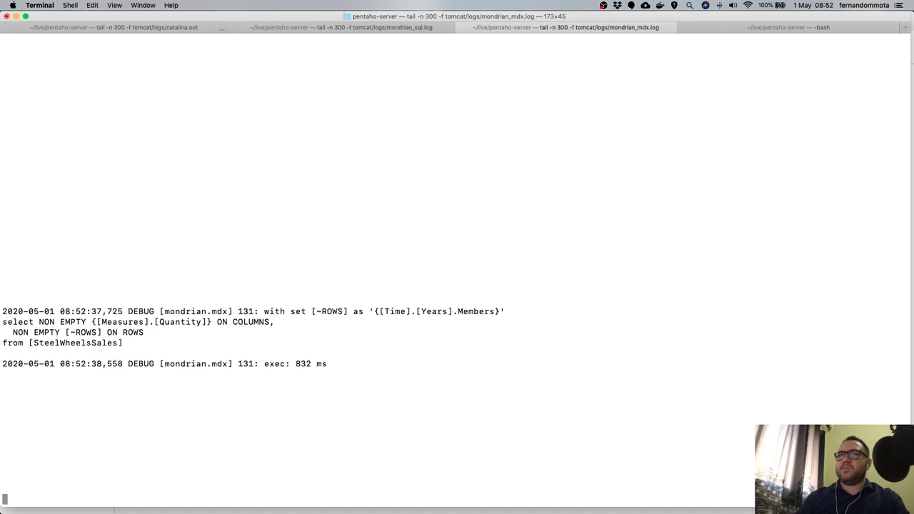
{"action": "left_click_drag", "start_coordinate": [275, 311], "coordinate": [358, 346]}
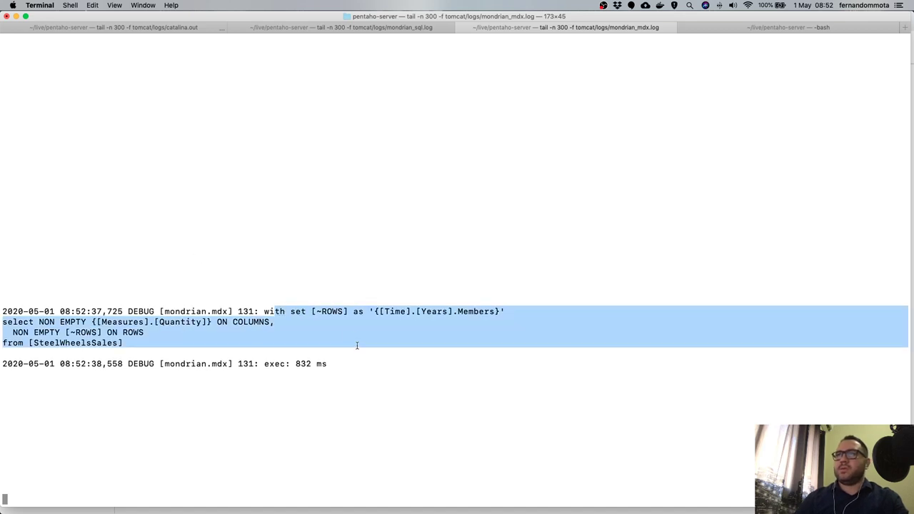
Compare the mondrian_sql.log and mondrian_mdx.log sessions and highlight the latest SQL entries, from SqlTupleReader.readTuples through Segment.load.
{"action": "left_click", "coordinate": [359, 32]}
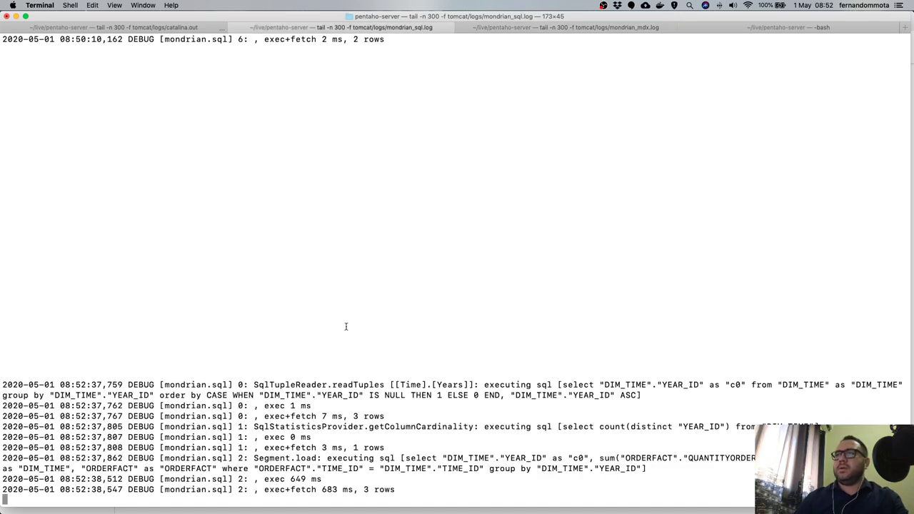
{"action": "left_click", "coordinate": [574, 33]}
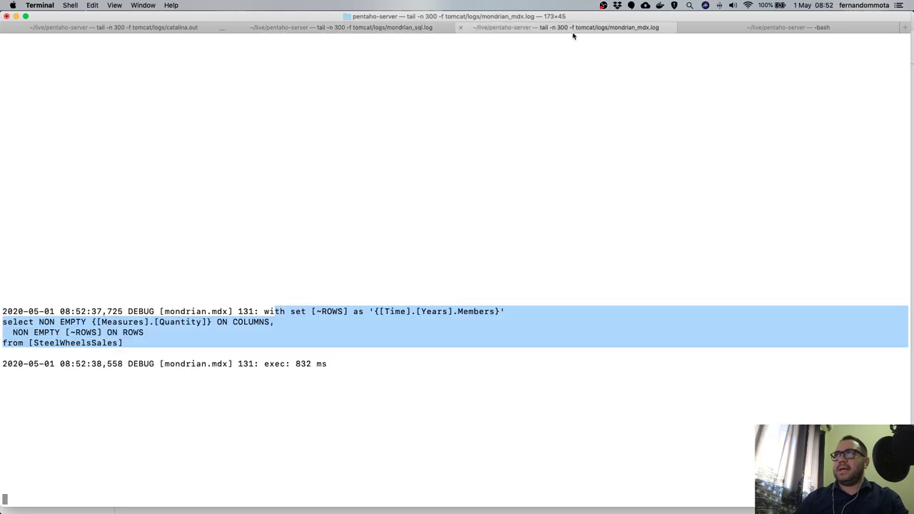
{"action": "left_click", "coordinate": [389, 33]}
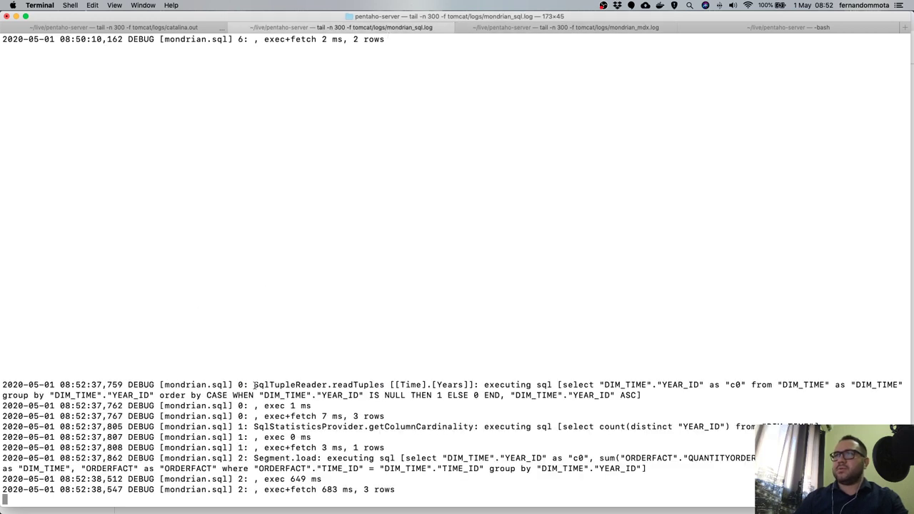
{"action": "left_click_drag", "start_coordinate": [254, 386], "coordinate": [633, 483]}
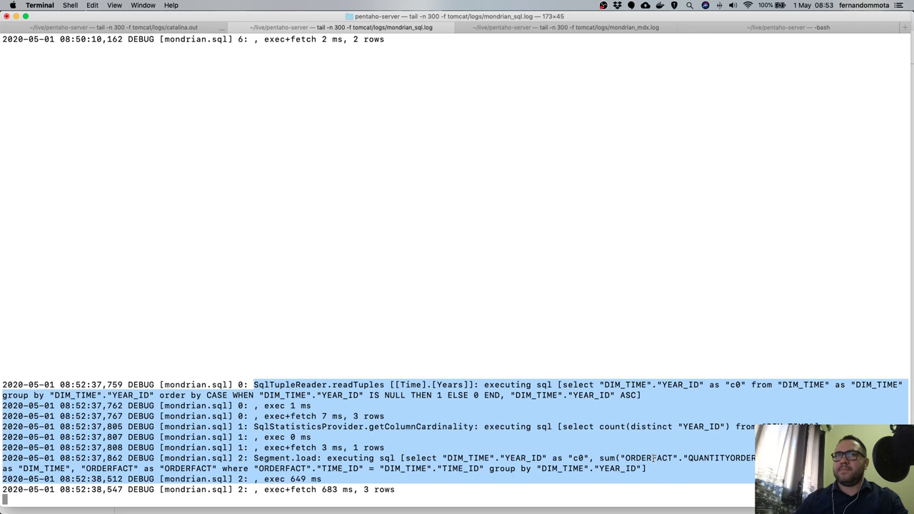
Switch to Chrome, close the Saiku Analytics view in the Pentaho User Console and return to the Saiku query page.
{"action": "key", "text": "super+Tab"}
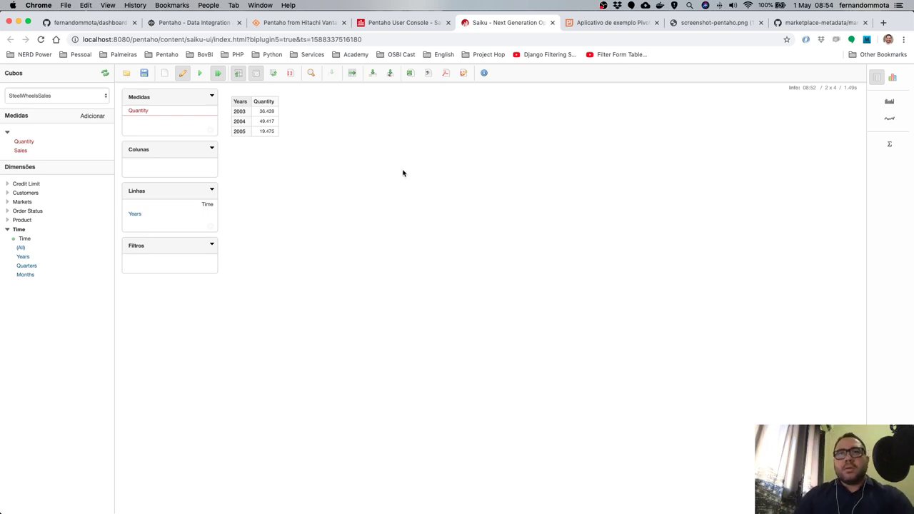
{"action": "left_click", "coordinate": [403, 25]}
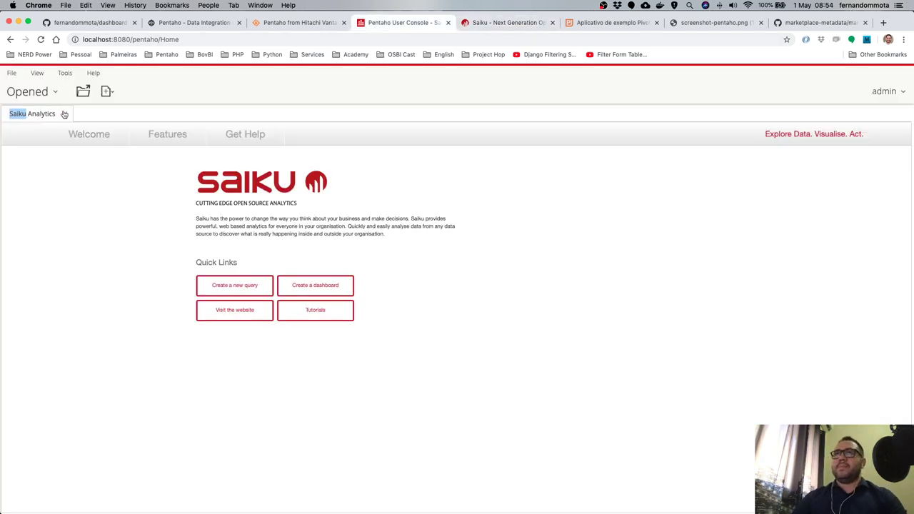
{"action": "left_click", "coordinate": [63, 114]}
{"action": "left_click", "coordinate": [507, 22]}
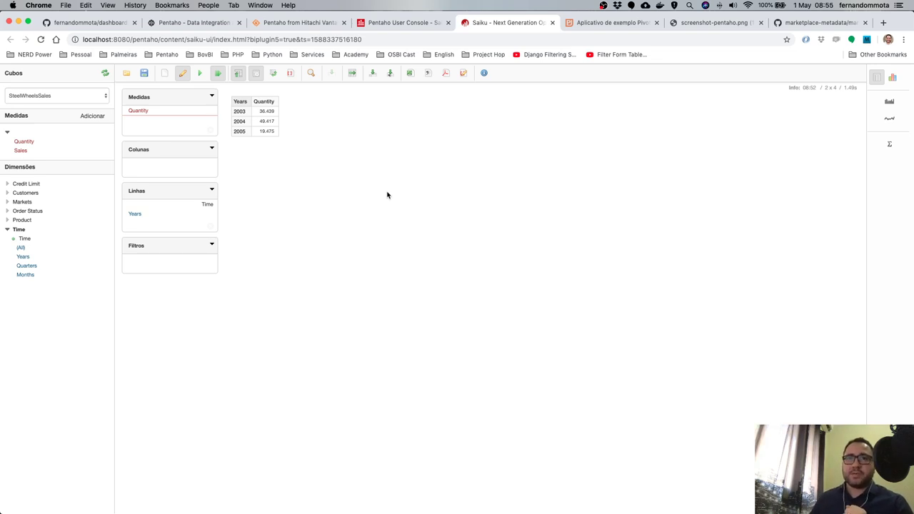
Return to the Pentaho User Console and create a new CDE Dashboard.
{"action": "left_click", "coordinate": [415, 25]}
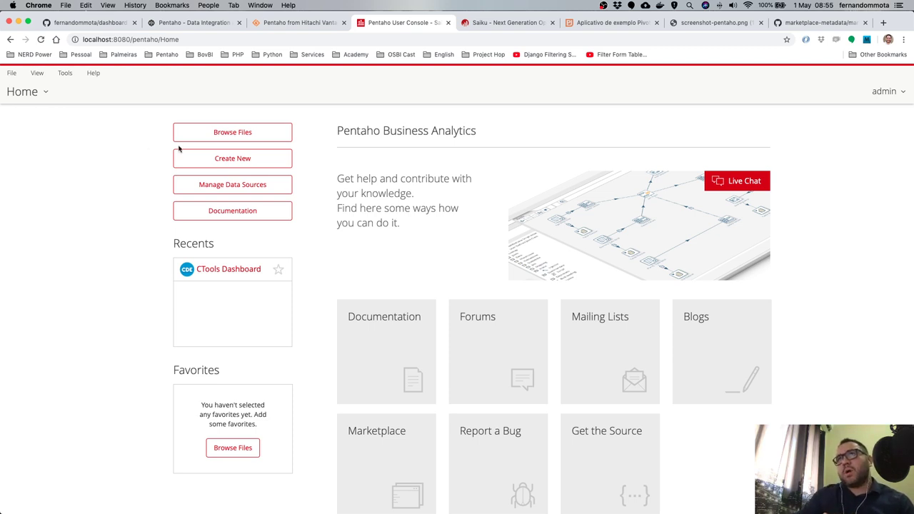
{"action": "left_click", "coordinate": [249, 161]}
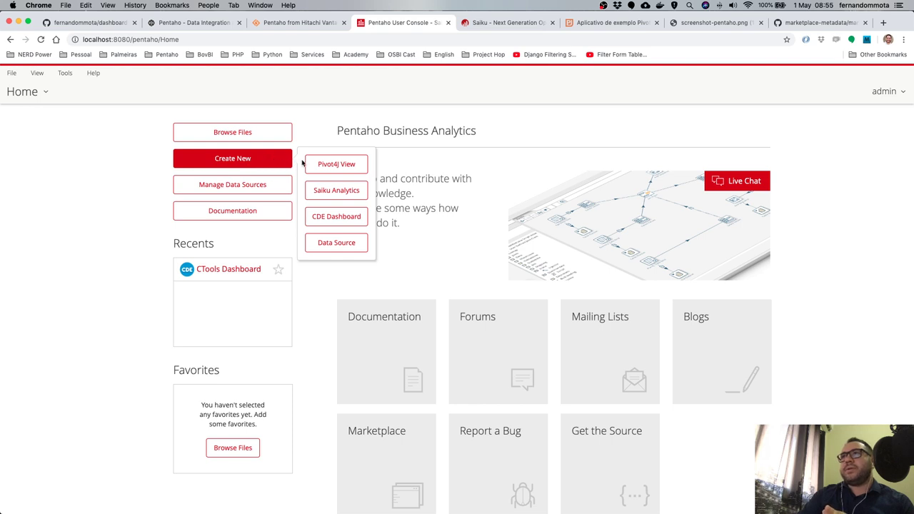
{"action": "left_click", "coordinate": [334, 218]}
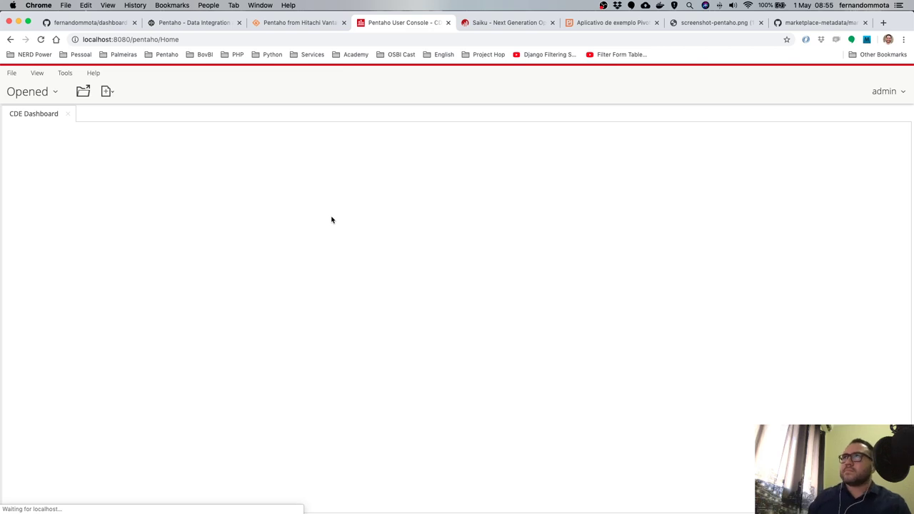
Switch to the marketplace.xml page on GitHub and review the plugin entries from Saiku back through BayInspect, D3 Component Library and Startup Rule Engine.
{"action": "left_click", "coordinate": [797, 23]}
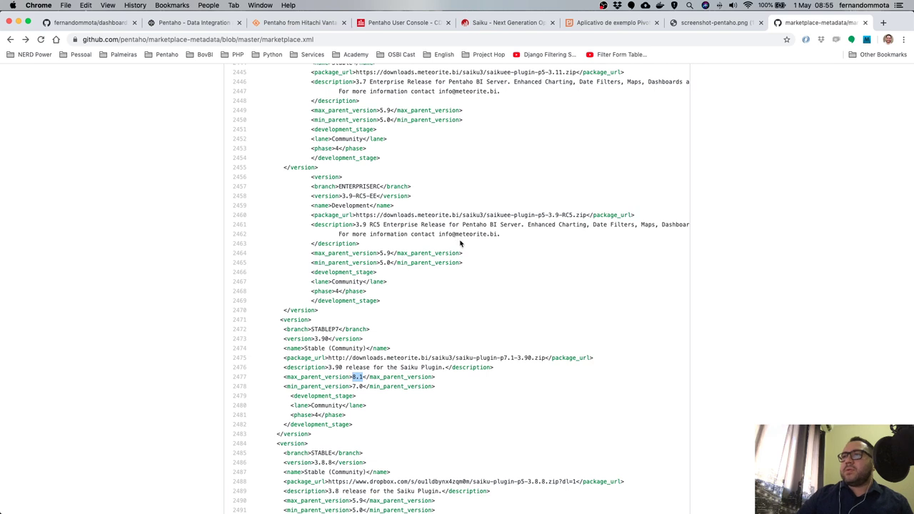
{"action": "scroll", "coordinate": [852, 331], "scroll_direction": "up", "scroll_amount": 2}
{"action": "scroll", "coordinate": [513, 332], "scroll_direction": "up", "scroll_amount": 5}
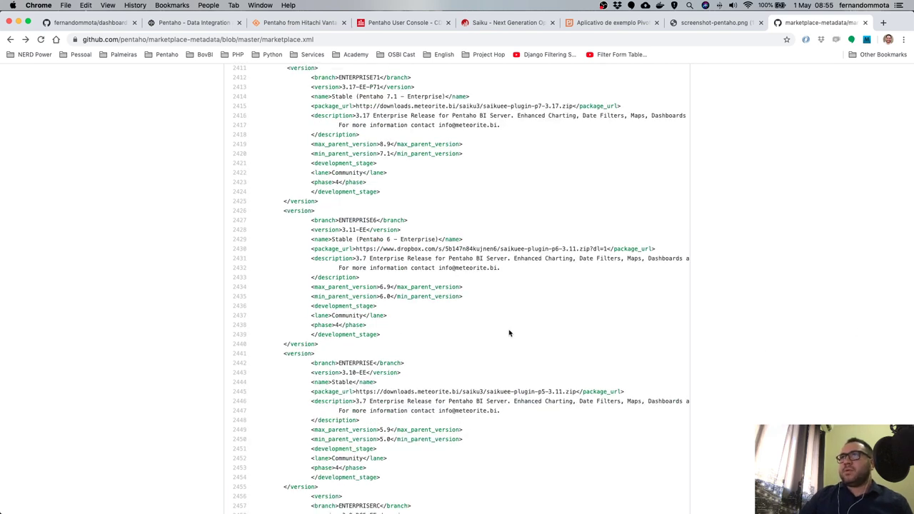
{"action": "scroll", "coordinate": [510, 333], "scroll_direction": "up", "scroll_amount": 5}
{"action": "scroll", "coordinate": [473, 321], "scroll_direction": "up", "scroll_amount": 8}
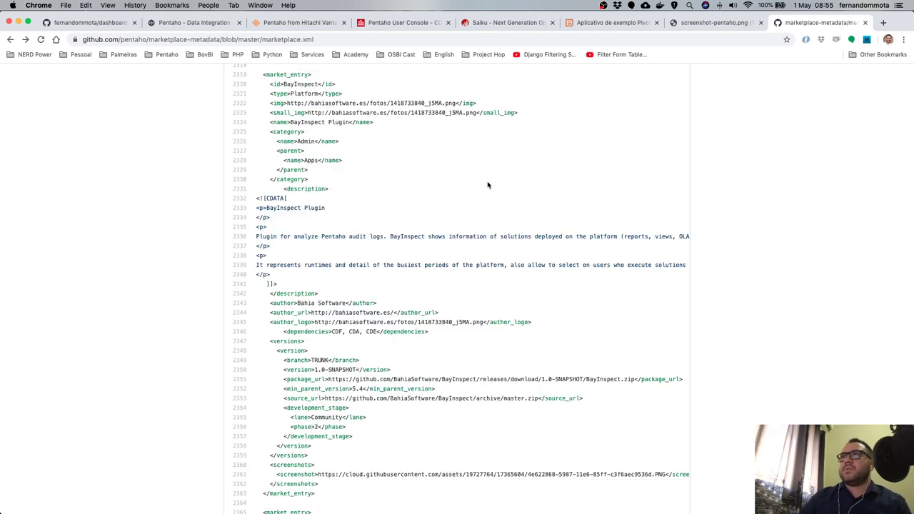
{"action": "scroll", "coordinate": [480, 192], "scroll_direction": "up", "scroll_amount": 8}
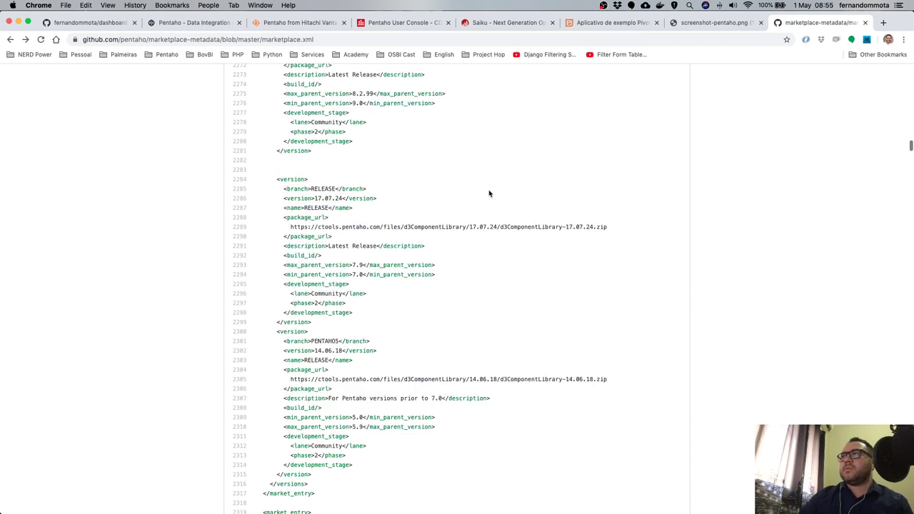
{"action": "scroll", "coordinate": [911, 144], "scroll_direction": "up", "scroll_amount": 5}
{"action": "scroll", "coordinate": [911, 144], "scroll_direction": "up", "scroll_amount": 3}
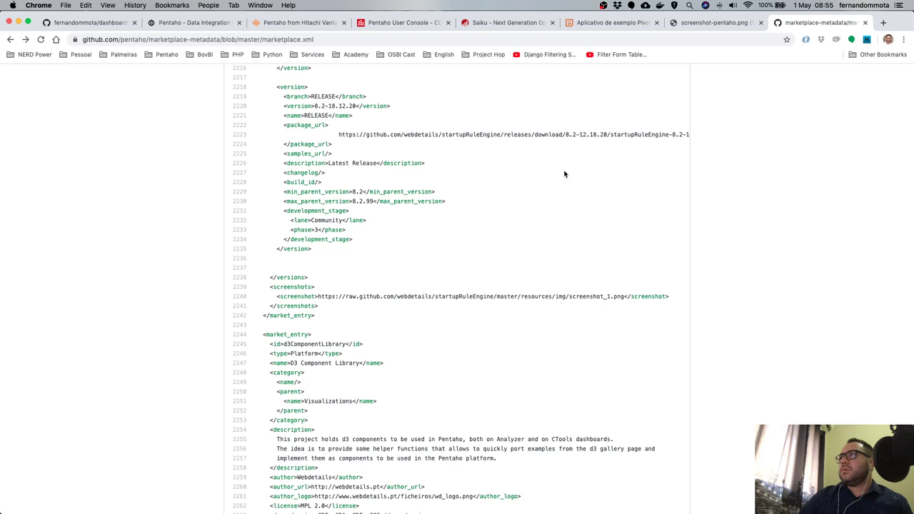
{"action": "scroll", "coordinate": [457, 182], "scroll_direction": "up", "scroll_amount": 3}
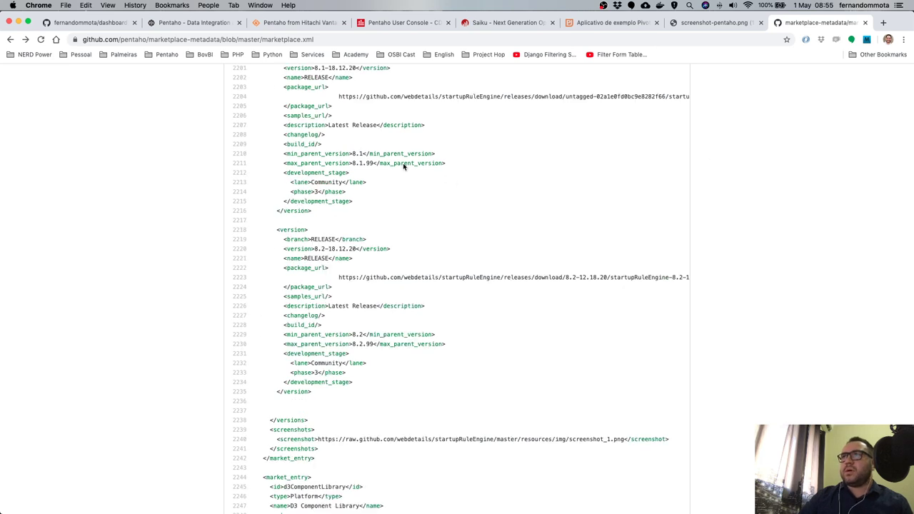
{"action": "scroll", "coordinate": [404, 171], "scroll_direction": "up", "scroll_amount": 20}
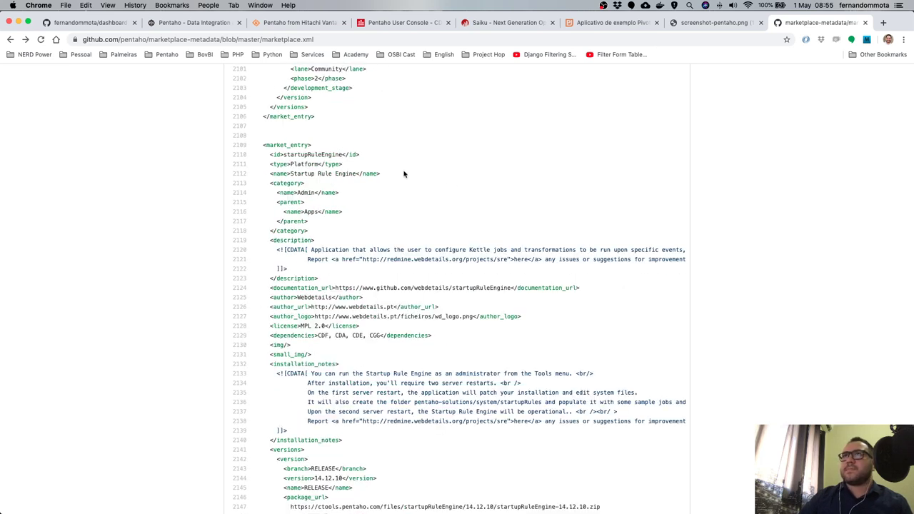
Review the supported Pentaho versions of the Community File Repository, Distributed Cache, Data Validation and Text Editor entries in marketplace.xml.
{"action": "scroll", "coordinate": [399, 173], "scroll_direction": "up", "scroll_amount": 12}
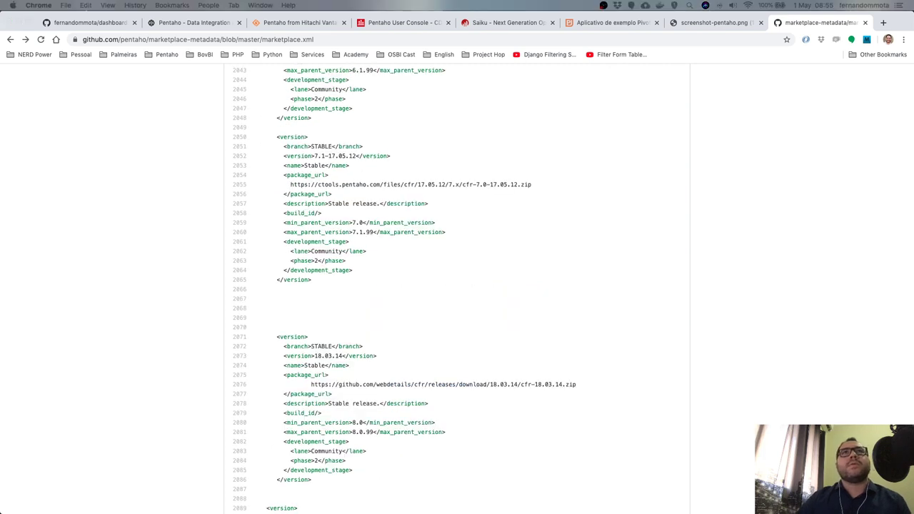
{"action": "scroll", "coordinate": [457, 286], "scroll_direction": "up", "scroll_amount": 5}
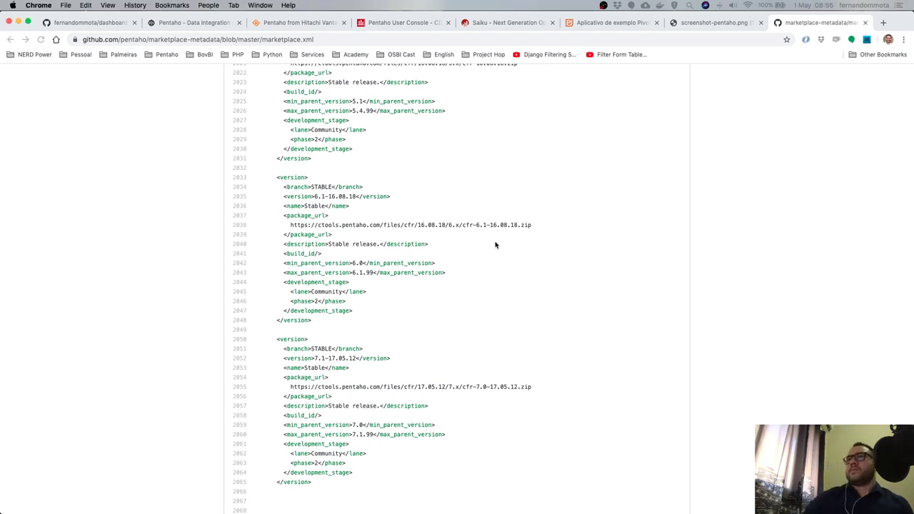
{"action": "scroll", "coordinate": [500, 251], "scroll_direction": "up", "scroll_amount": 15}
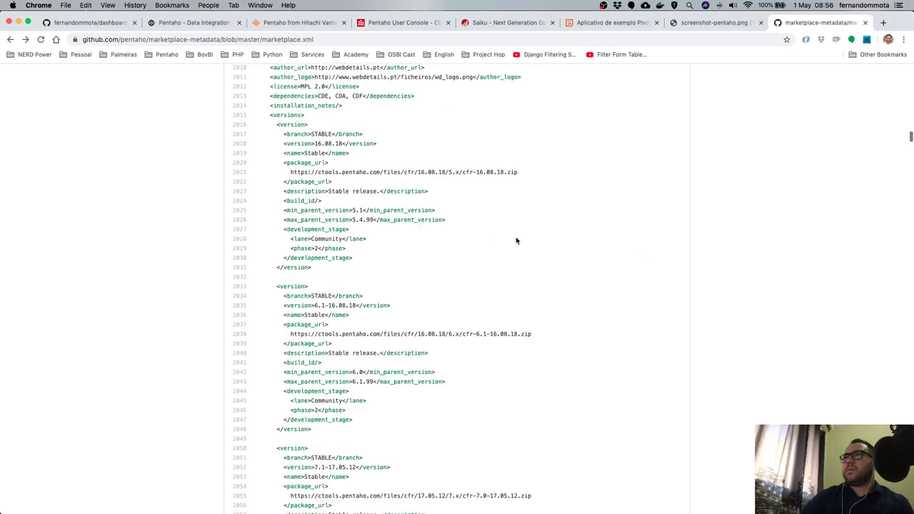
{"action": "scroll", "coordinate": [515, 242], "scroll_direction": "down", "scroll_amount": 5}
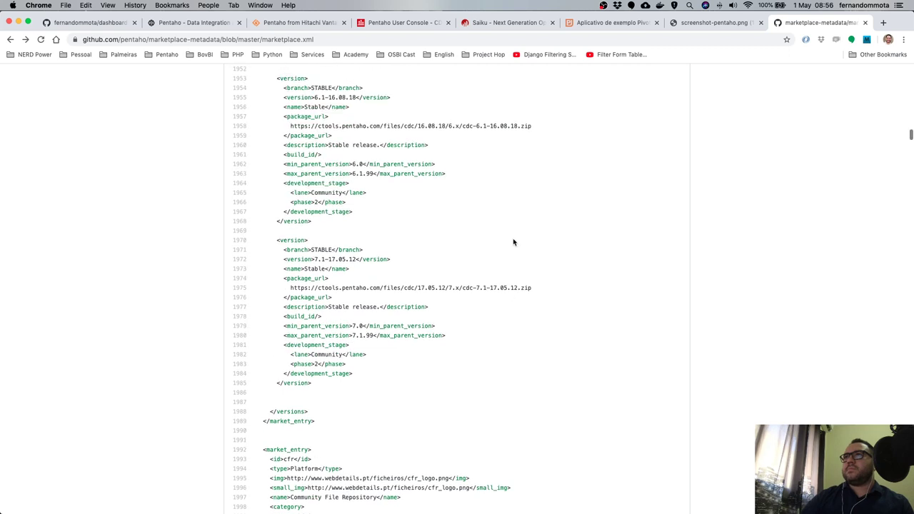
{"action": "scroll", "coordinate": [513, 243], "scroll_direction": "up", "scroll_amount": 5}
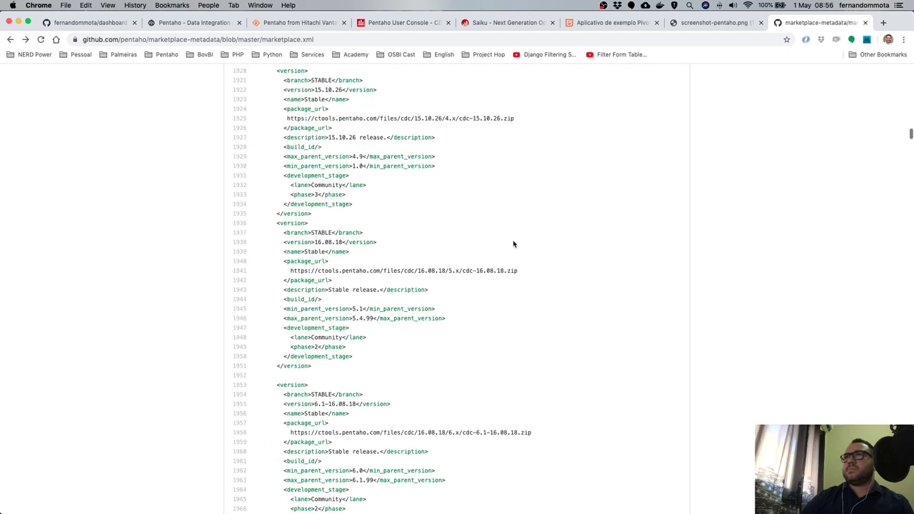
{"action": "scroll", "coordinate": [513, 244], "scroll_direction": "up", "scroll_amount": 10}
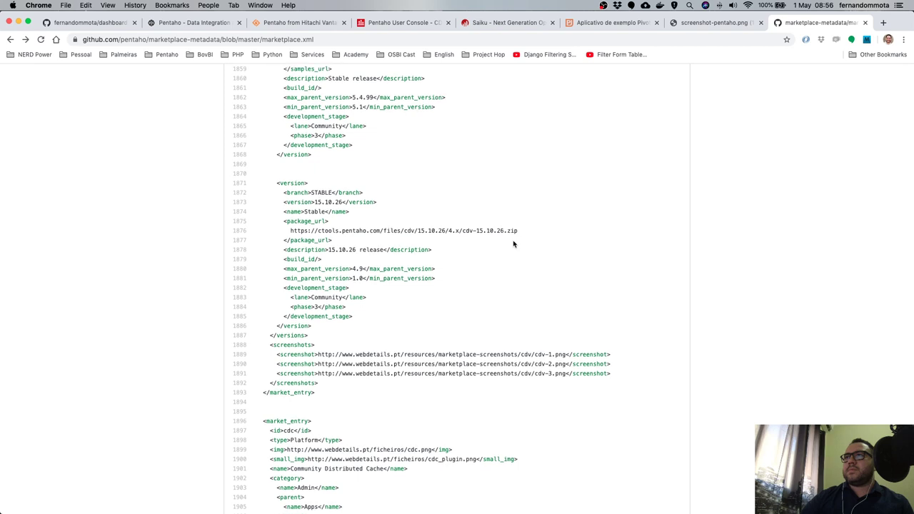
{"action": "scroll", "coordinate": [513, 245], "scroll_direction": "up", "scroll_amount": 3}
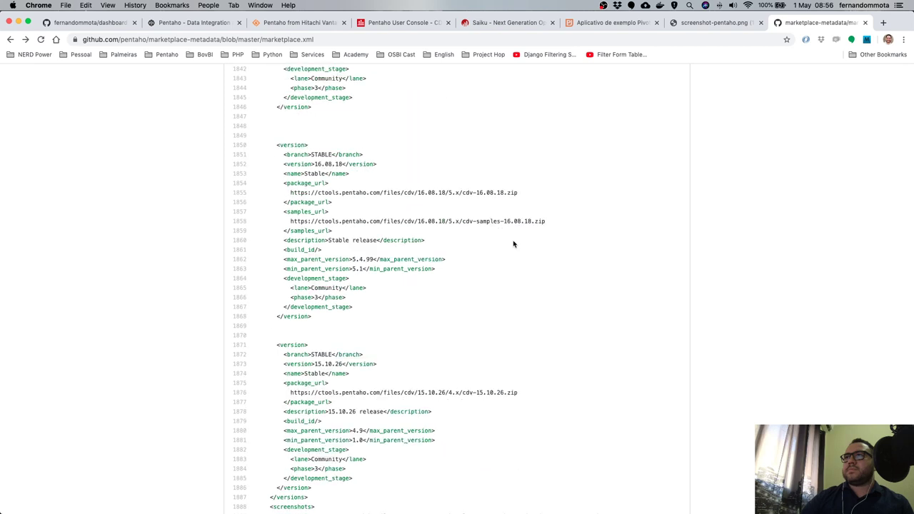
{"action": "scroll", "coordinate": [513, 244], "scroll_direction": "up", "scroll_amount": 11}
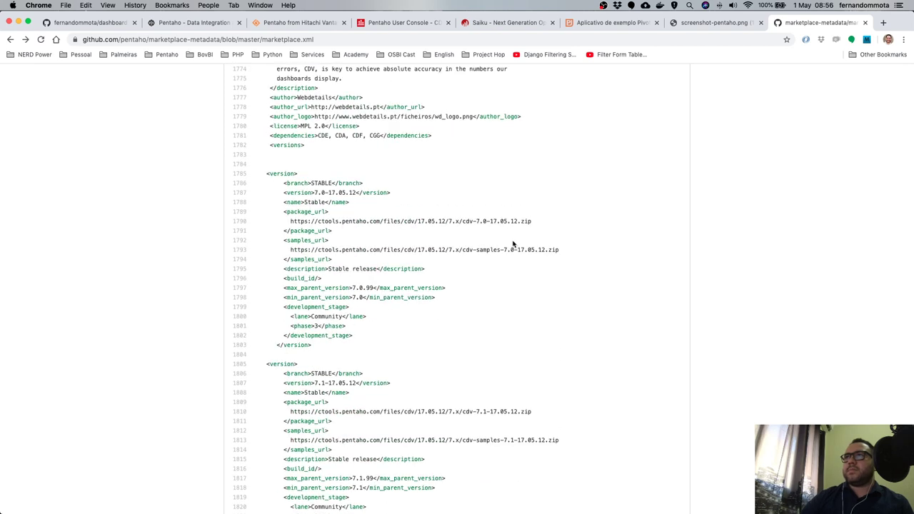
{"action": "scroll", "coordinate": [513, 244], "scroll_direction": "up", "scroll_amount": 1}
{"action": "scroll", "coordinate": [512, 244], "scroll_direction": "up", "scroll_amount": 5}
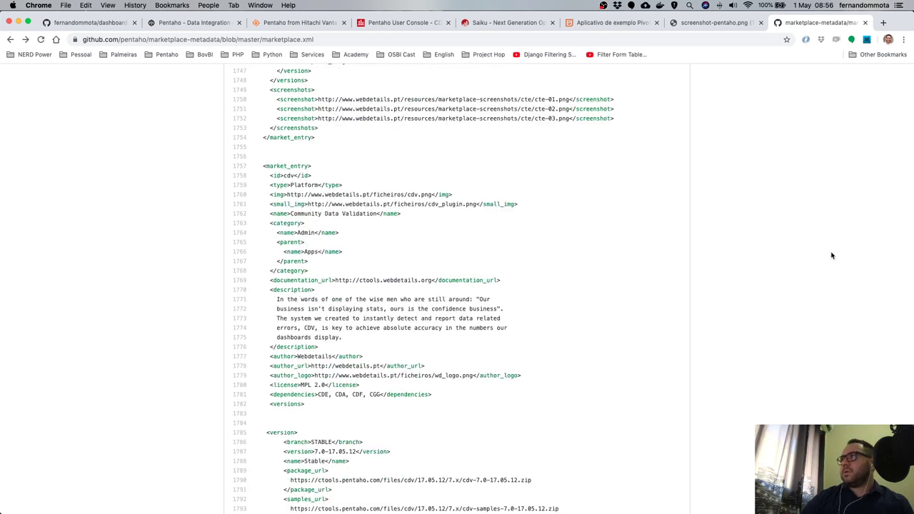
{"action": "scroll", "coordinate": [831, 255], "scroll_direction": "up", "scroll_amount": 5}
{"action": "scroll", "coordinate": [904, 131], "scroll_direction": "up", "scroll_amount": 5}
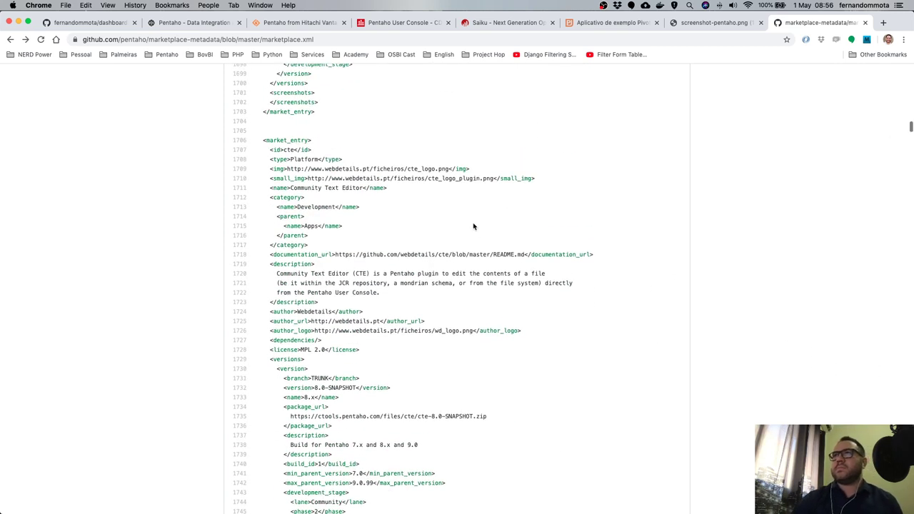
Examine the Pentaho Application Builder (sparkl) entry and the cgg release versions in marketplace.xml.
{"action": "scroll", "coordinate": [474, 226], "scroll_direction": "up", "scroll_amount": 20}
{"action": "scroll", "coordinate": [474, 226], "scroll_direction": "up", "scroll_amount": 10}
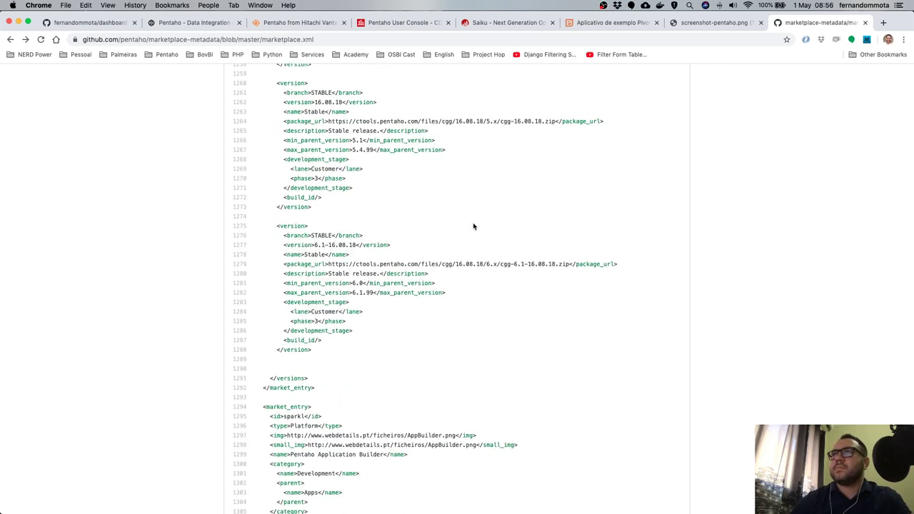
{"action": "scroll", "coordinate": [474, 226], "scroll_direction": "up", "scroll_amount": 9}
{"action": "scroll", "coordinate": [473, 227], "scroll_direction": "up", "scroll_amount": 8}
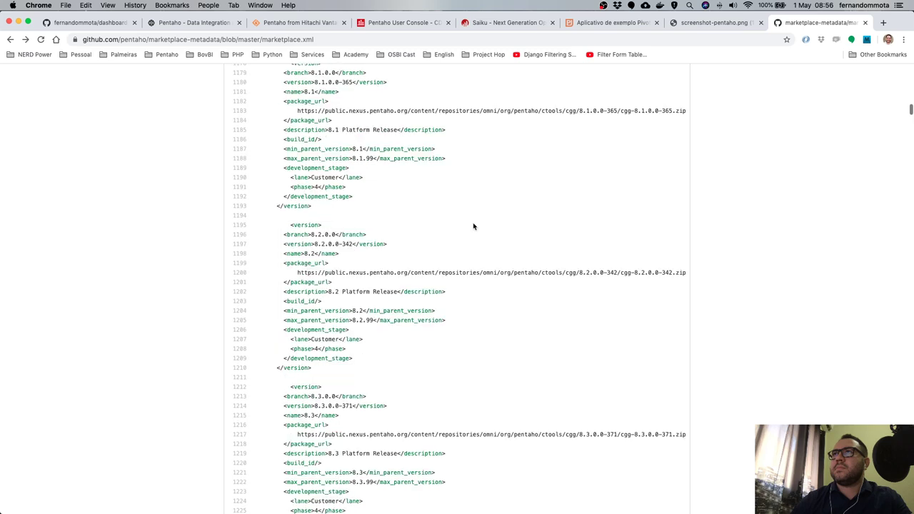
{"action": "scroll", "coordinate": [474, 227], "scroll_direction": "up", "scroll_amount": 8}
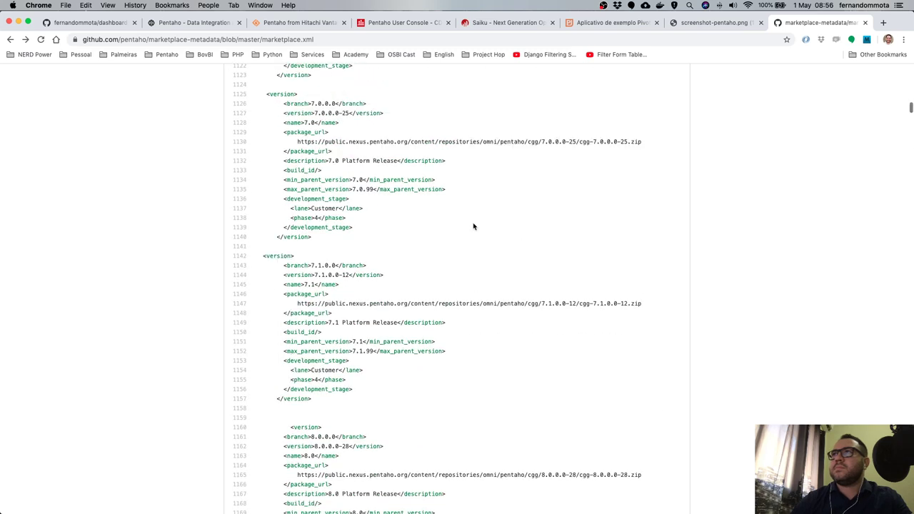
Examine the structure of the two Pentaho Marketplace entries near the beginning of marketplace.xml.
{"action": "scroll", "coordinate": [473, 226], "scroll_direction": "up", "scroll_amount": 20}
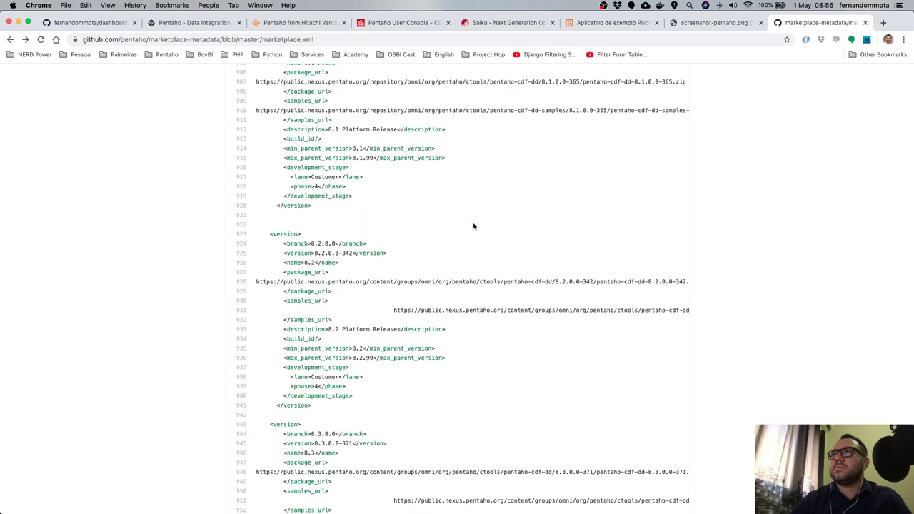
{"action": "scroll", "coordinate": [473, 226], "scroll_direction": "up", "scroll_amount": 20}
{"action": "scroll", "coordinate": [474, 226], "scroll_direction": "up", "scroll_amount": 1}
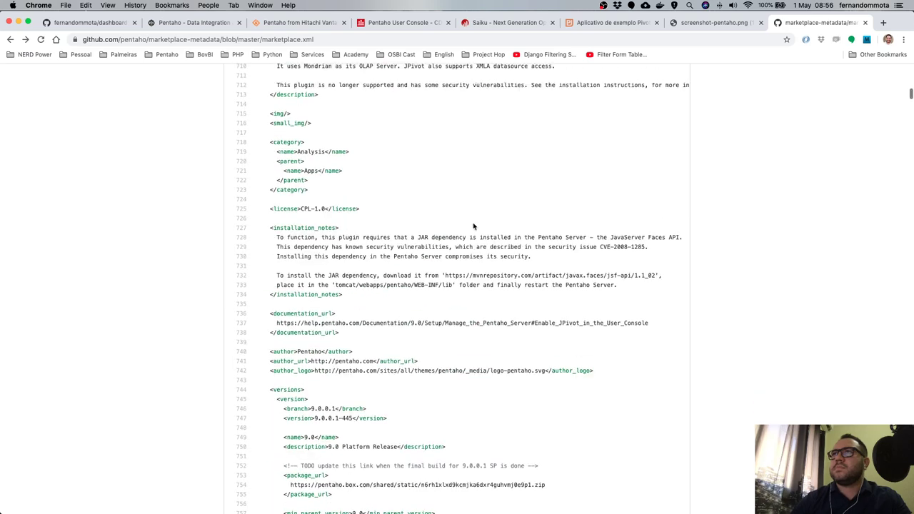
{"action": "scroll", "coordinate": [474, 226], "scroll_direction": "up", "scroll_amount": 20}
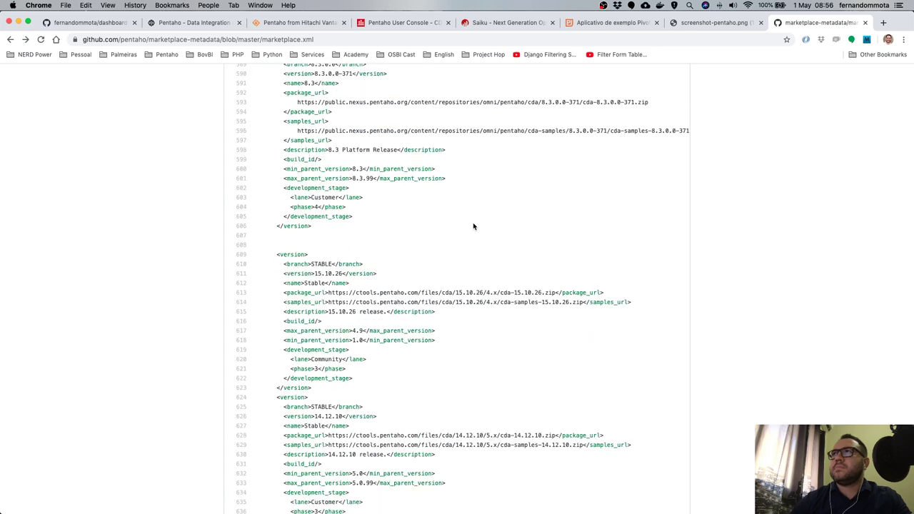
{"action": "scroll", "coordinate": [474, 227], "scroll_direction": "up", "scroll_amount": 1}
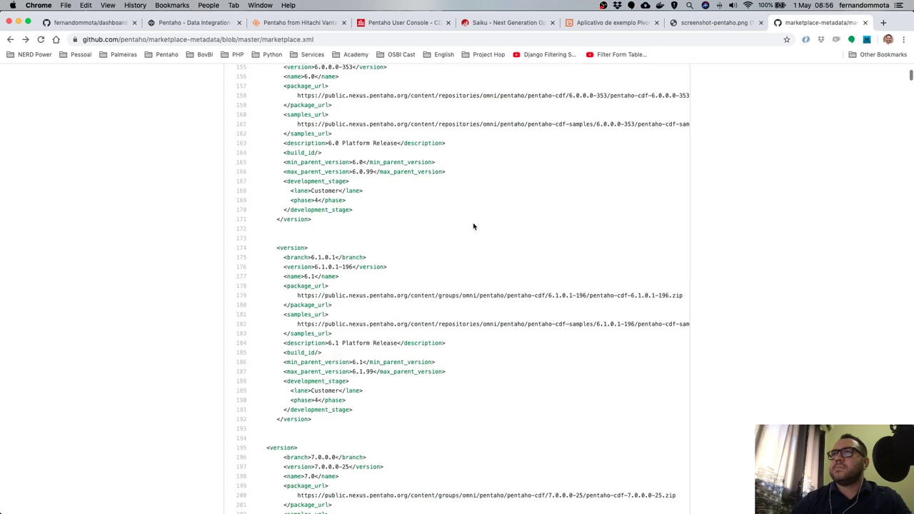
{"action": "scroll", "coordinate": [474, 226], "scroll_direction": "up", "scroll_amount": 20}
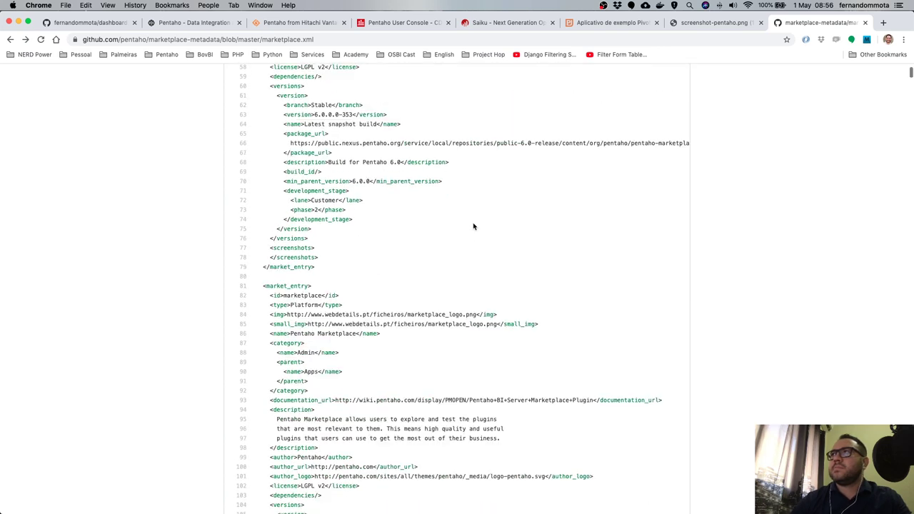
{"action": "scroll", "coordinate": [353, 303], "scroll_direction": "down", "scroll_amount": 10}
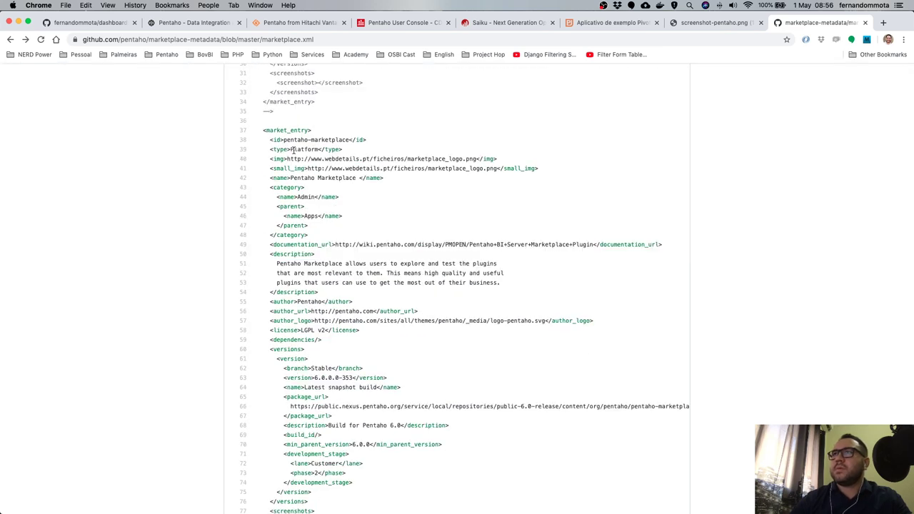
{"action": "left_click_drag", "start_coordinate": [263, 130], "coordinate": [352, 168]}
{"action": "left_click", "coordinate": [353, 184]}
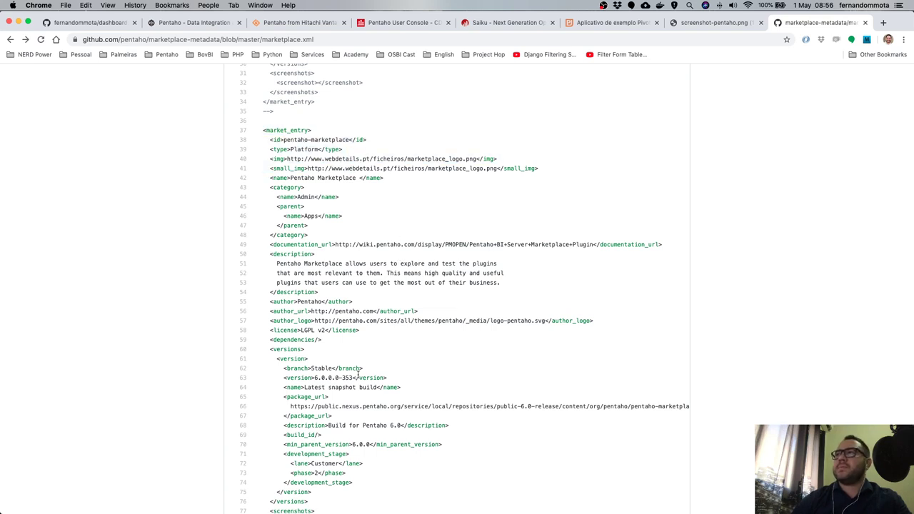
{"action": "scroll", "coordinate": [398, 261], "scroll_direction": "down", "scroll_amount": 5}
{"action": "scroll", "coordinate": [358, 374], "scroll_direction": "down", "scroll_amount": 6}
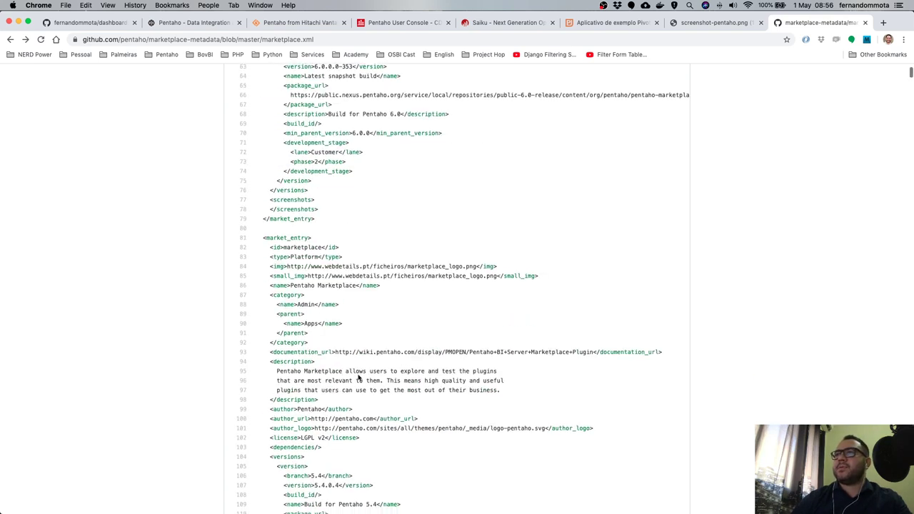
{"action": "scroll", "coordinate": [358, 375], "scroll_direction": "down", "scroll_amount": 3}
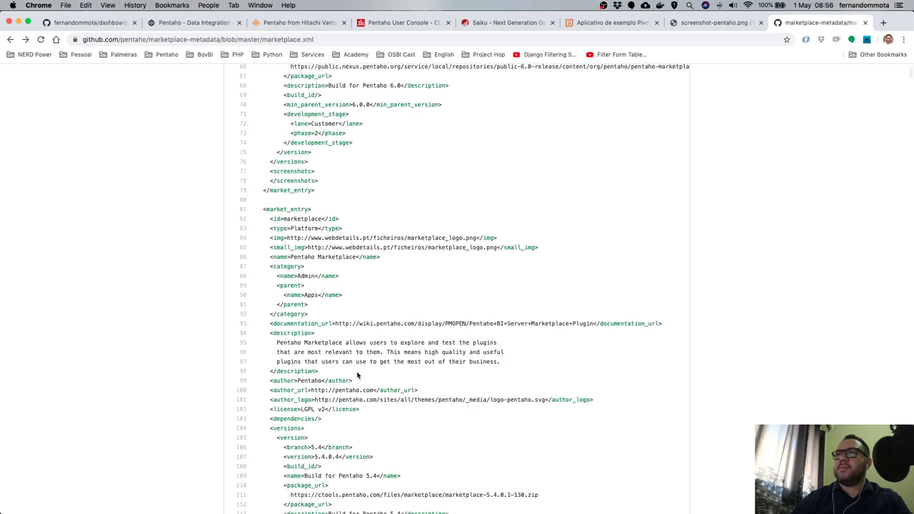
{"action": "scroll", "coordinate": [358, 374], "scroll_direction": "down", "scroll_amount": 7}
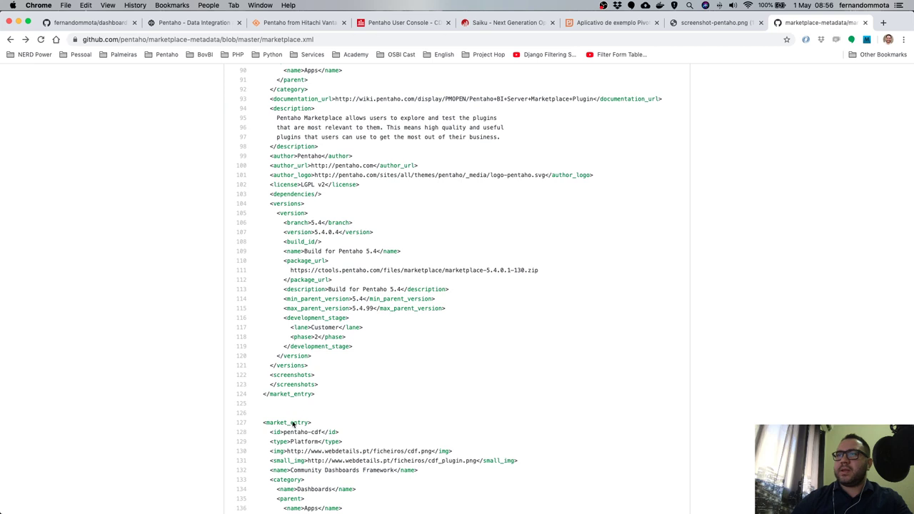
Examine the pentaho-cdf market entry in marketplace.xml, including its description, all its version blocks and screenshots.
{"action": "left_click_drag", "start_coordinate": [284, 433], "coordinate": [326, 433]}
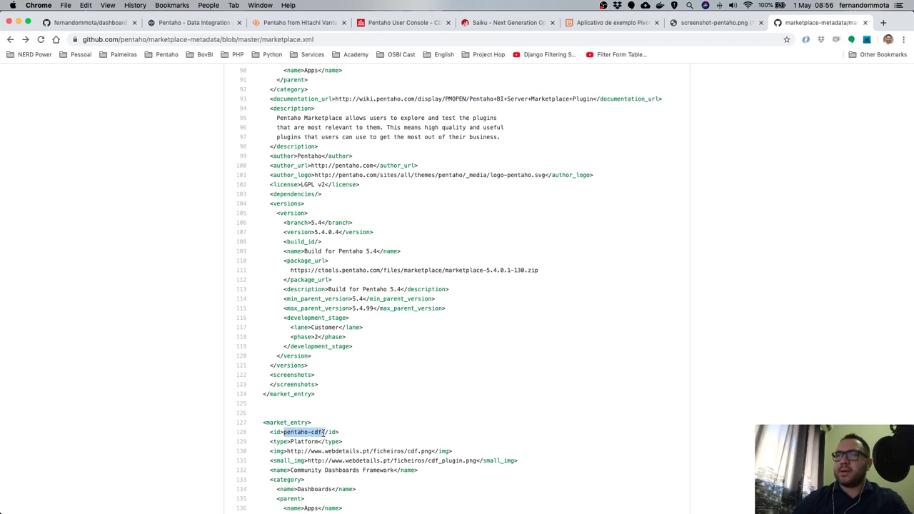
{"action": "scroll", "coordinate": [325, 434], "scroll_direction": "down", "scroll_amount": 2}
{"action": "scroll", "coordinate": [323, 433], "scroll_direction": "down", "scroll_amount": 12}
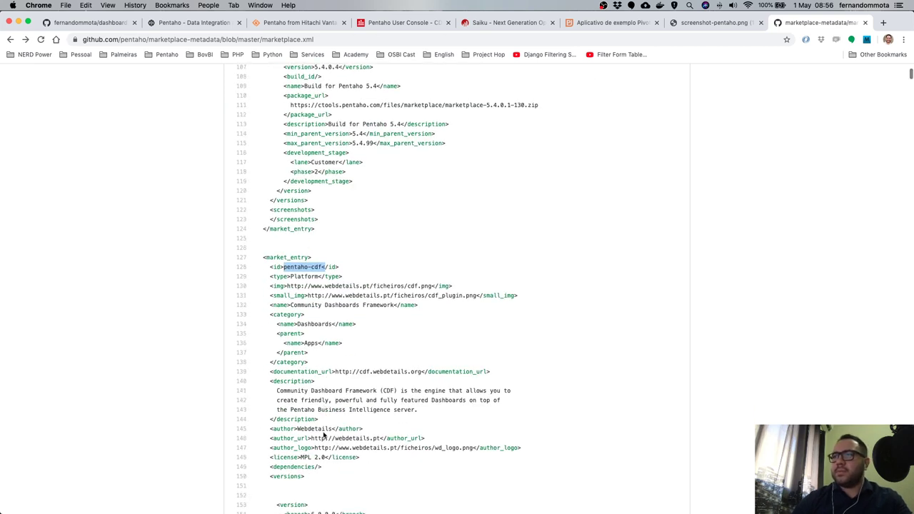
{"action": "scroll", "coordinate": [323, 433], "scroll_direction": "down", "scroll_amount": 7}
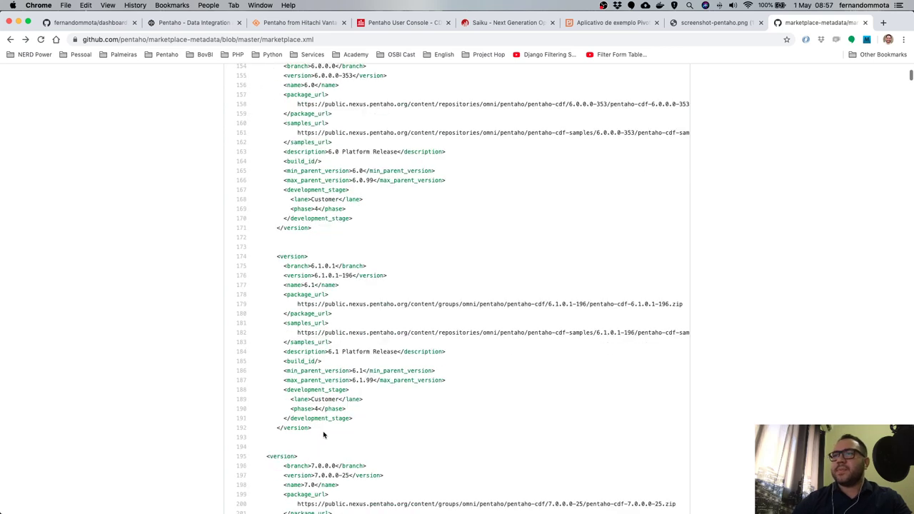
{"action": "scroll", "coordinate": [323, 435], "scroll_direction": "down", "scroll_amount": 2}
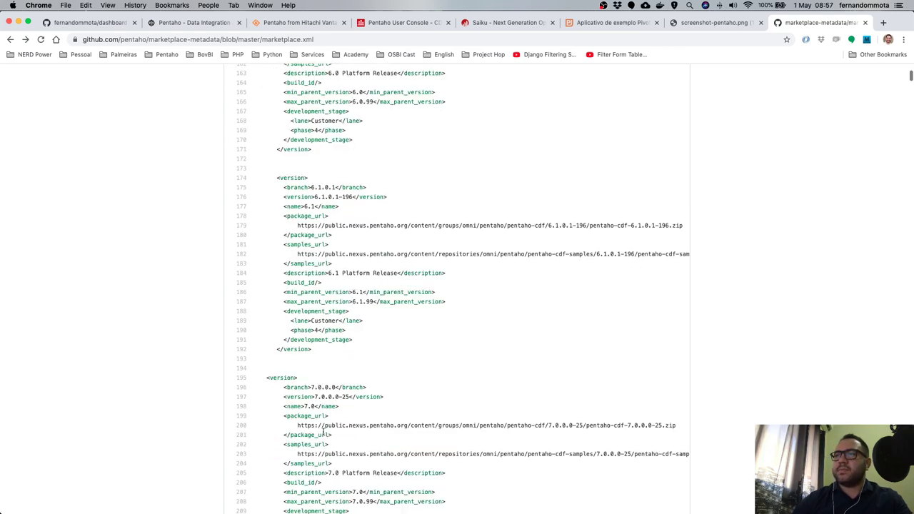
{"action": "scroll", "coordinate": [323, 433], "scroll_direction": "down", "scroll_amount": 10}
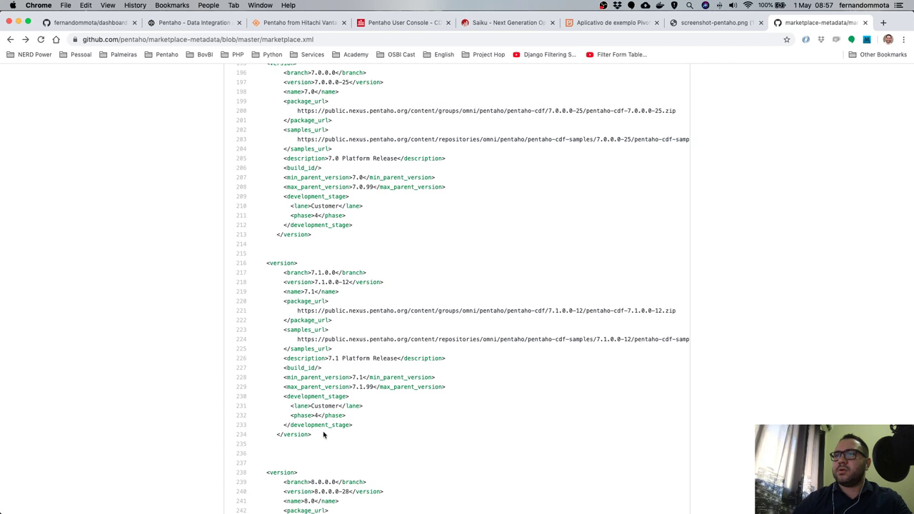
{"action": "scroll", "coordinate": [323, 434], "scroll_direction": "down", "scroll_amount": 4}
{"action": "scroll", "coordinate": [323, 436], "scroll_direction": "down", "scroll_amount": 17}
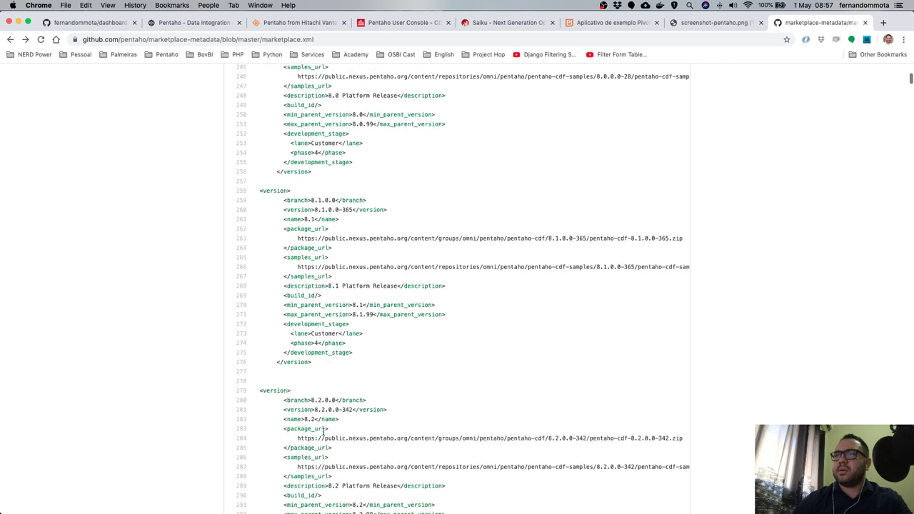
{"action": "scroll", "coordinate": [323, 434], "scroll_direction": "down", "scroll_amount": 15}
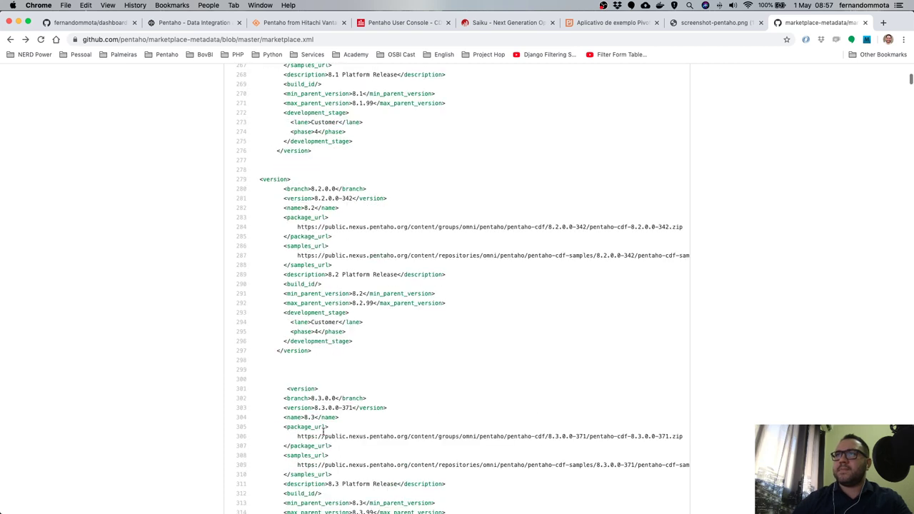
{"action": "scroll", "coordinate": [323, 435], "scroll_direction": "down", "scroll_amount": 9}
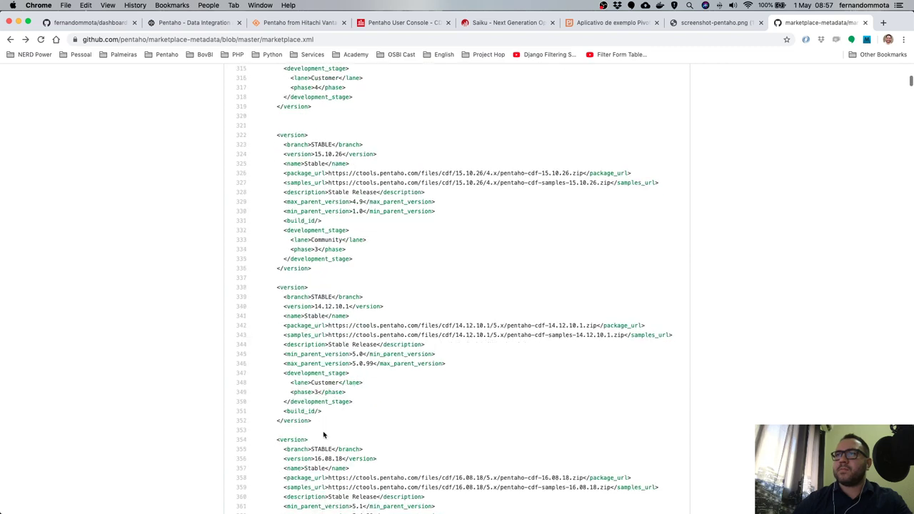
{"action": "scroll", "coordinate": [323, 434], "scroll_direction": "down", "scroll_amount": 6}
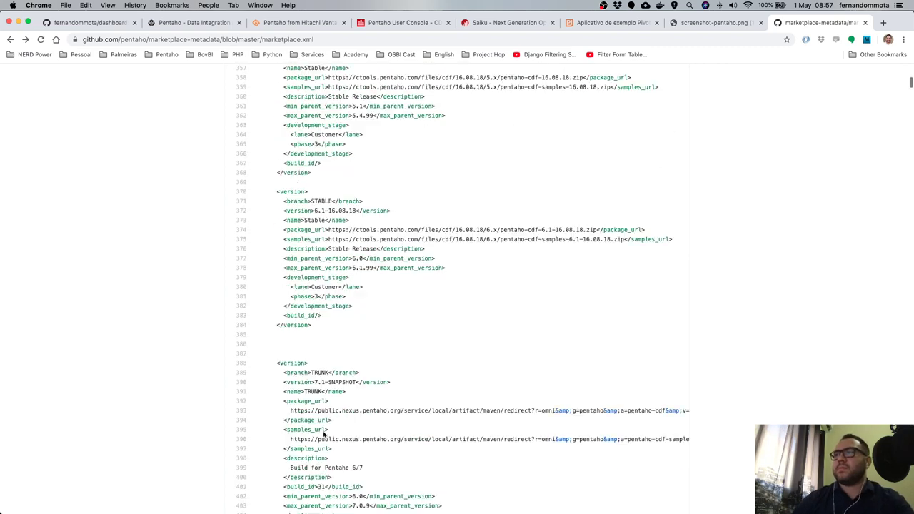
{"action": "scroll", "coordinate": [323, 434], "scroll_direction": "down", "scroll_amount": 14}
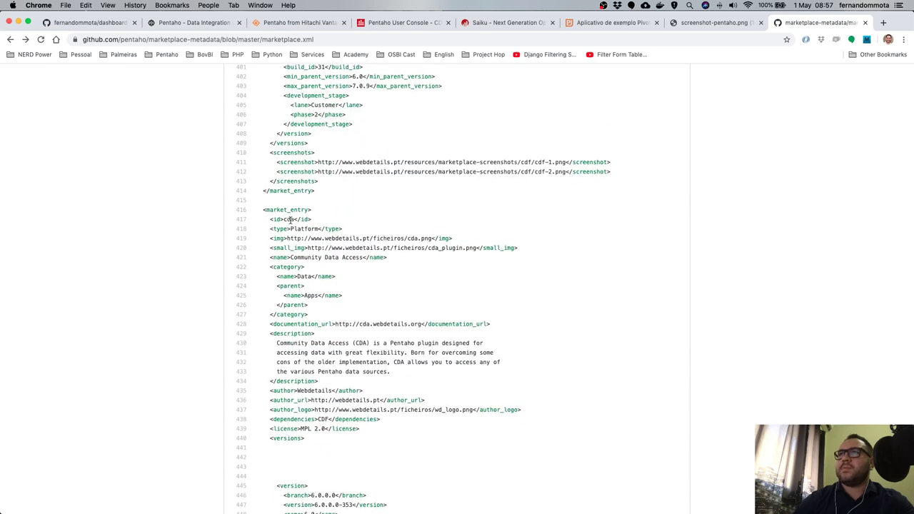
Examine the cda market entry, including its description and the parent-version limits and package URL of its 6.0 release.
{"action": "double_click", "coordinate": [288, 220]}
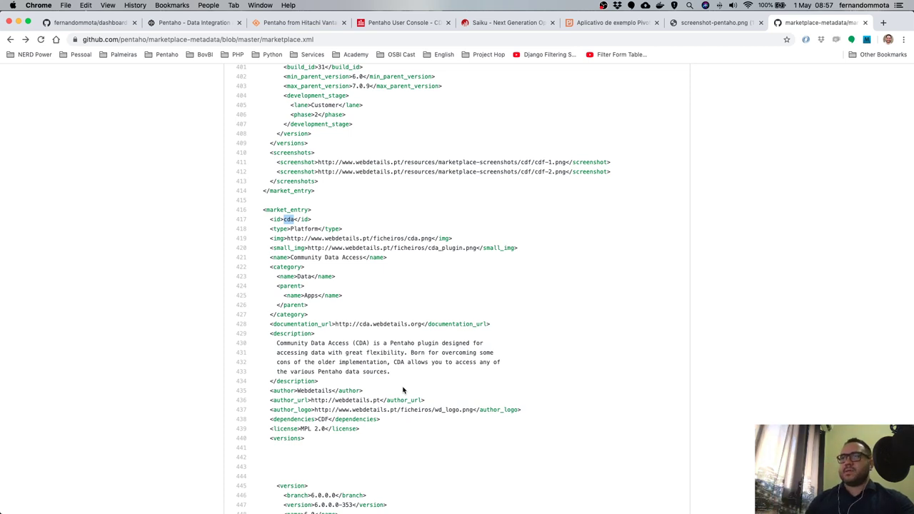
{"action": "scroll", "coordinate": [403, 390], "scroll_direction": "down", "scroll_amount": 2}
{"action": "scroll", "coordinate": [403, 390], "scroll_direction": "down", "scroll_amount": 5}
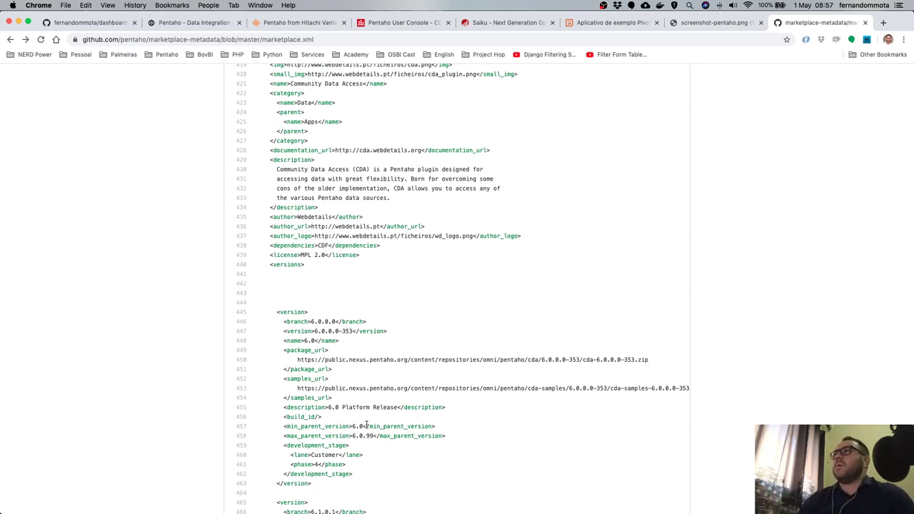
{"action": "scroll", "coordinate": [417, 381], "scroll_direction": "down", "scroll_amount": 1}
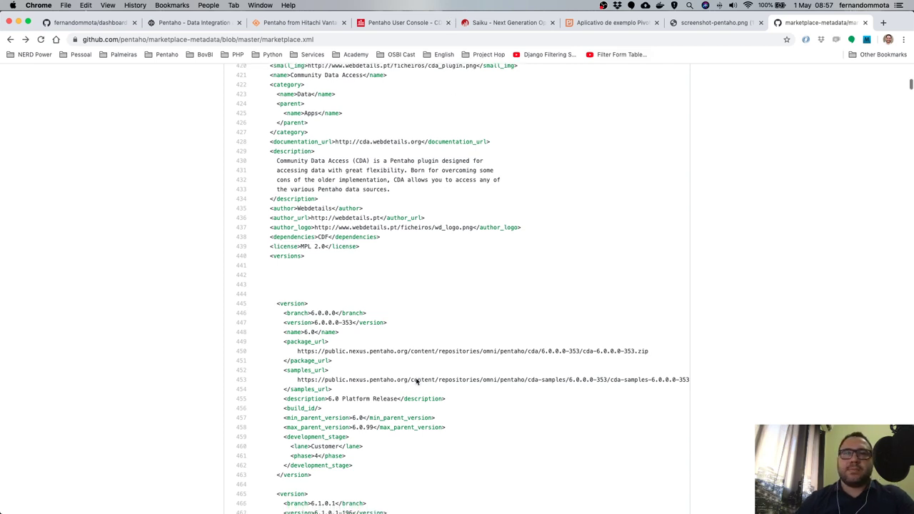
{"action": "scroll", "coordinate": [418, 381], "scroll_direction": "down", "scroll_amount": 2}
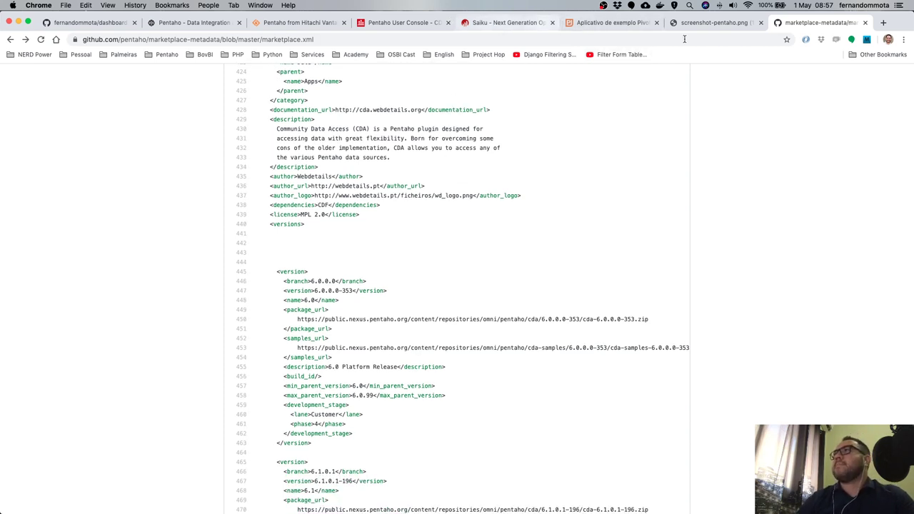
Open the Pentaho User Console's CDE Dashboard in its own window and view its components and datasources perspectives.
{"action": "left_click", "coordinate": [397, 23]}
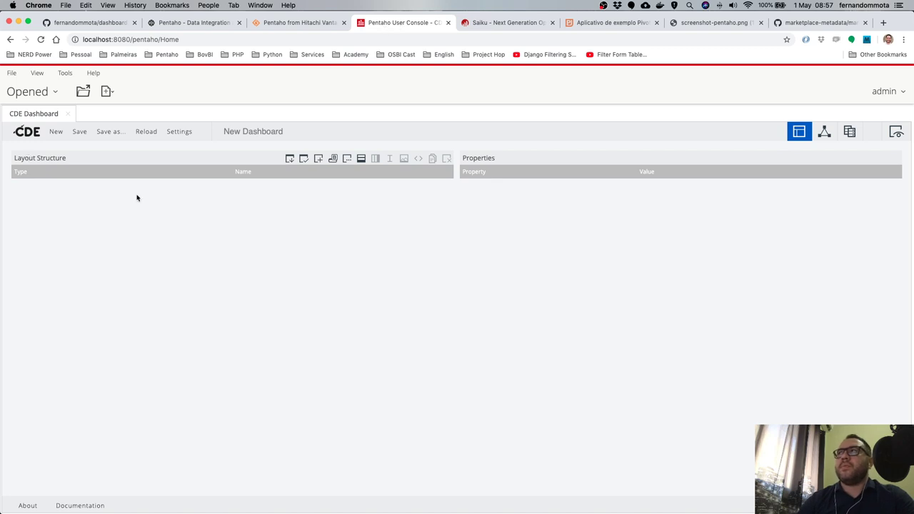
{"action": "double_click", "coordinate": [23, 118]}
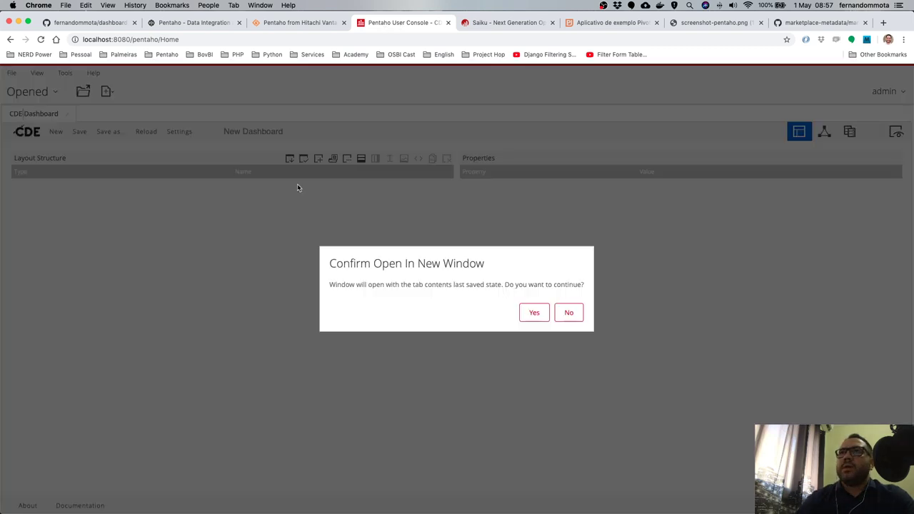
{"action": "left_click", "coordinate": [534, 313]}
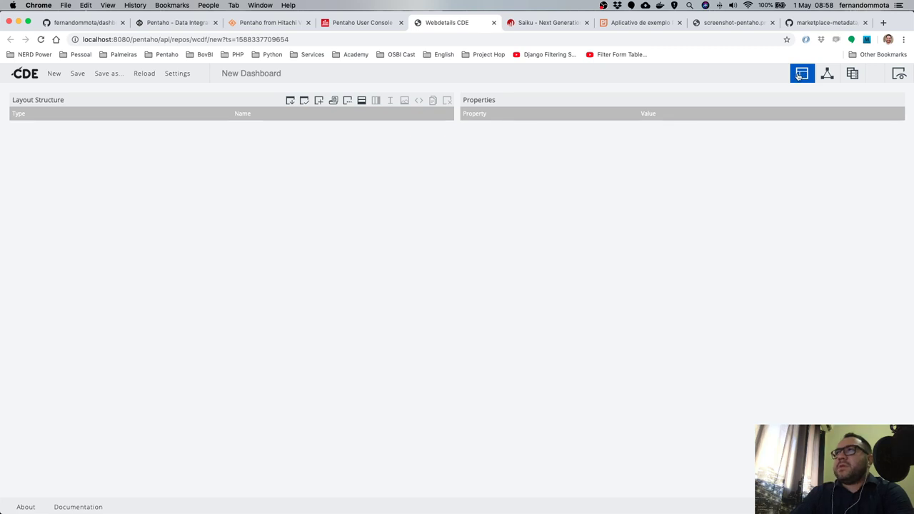
{"action": "left_click", "coordinate": [828, 74]}
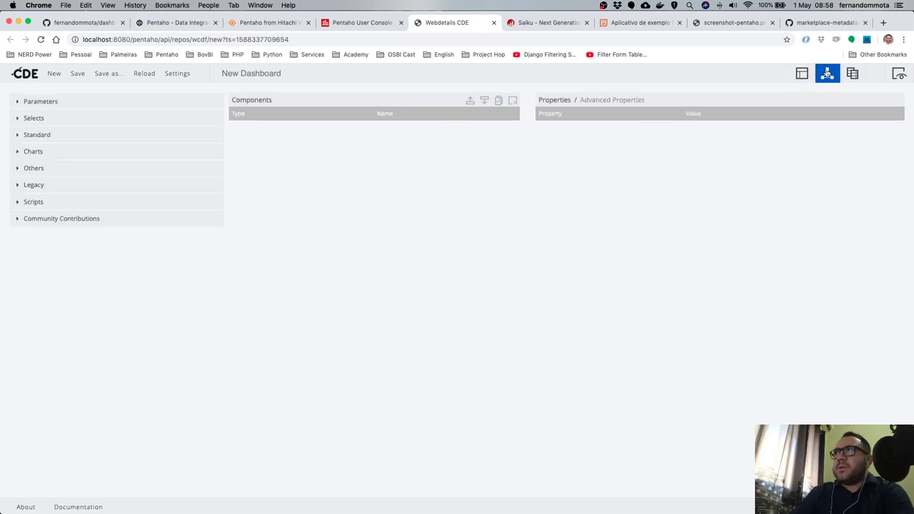
{"action": "left_click", "coordinate": [852, 74]}
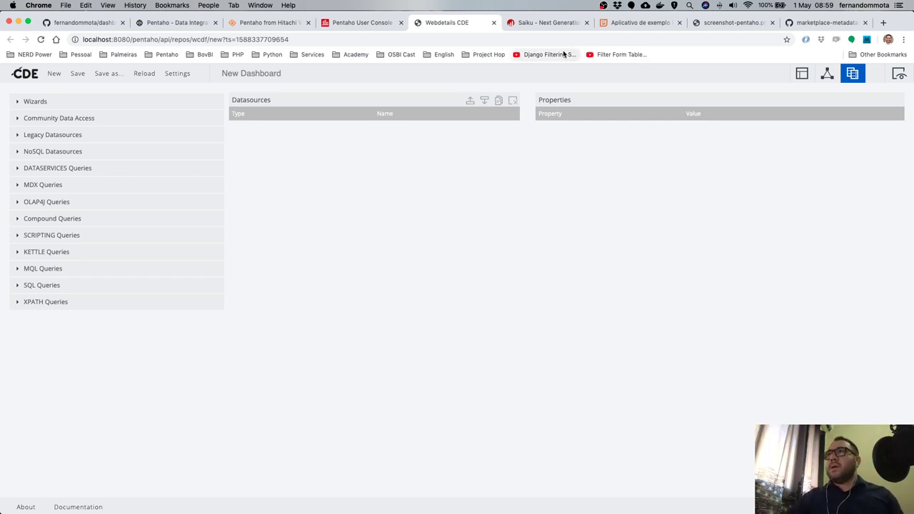
In the Saiku query, move the Time Years level from the rows to the filters and include only 2004.
{"action": "left_click", "coordinate": [541, 28]}
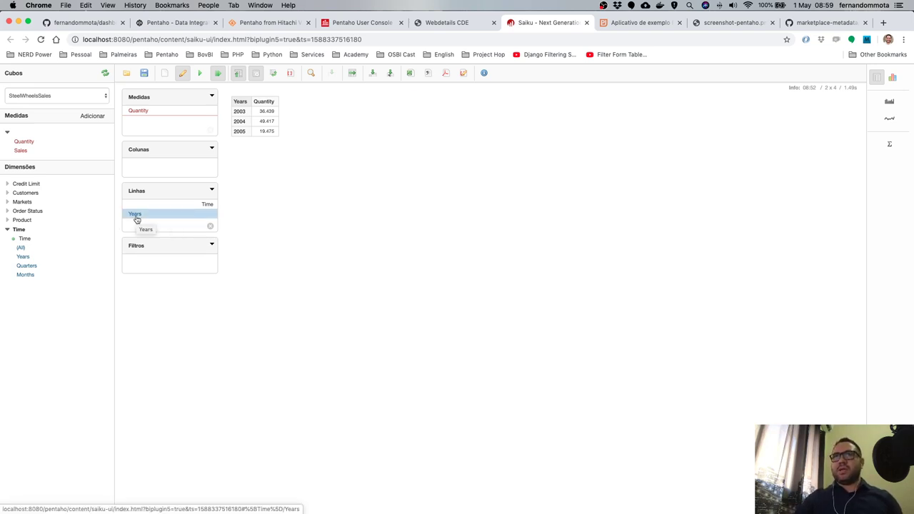
{"action": "left_click_drag", "start_coordinate": [136, 216], "coordinate": [151, 264]}
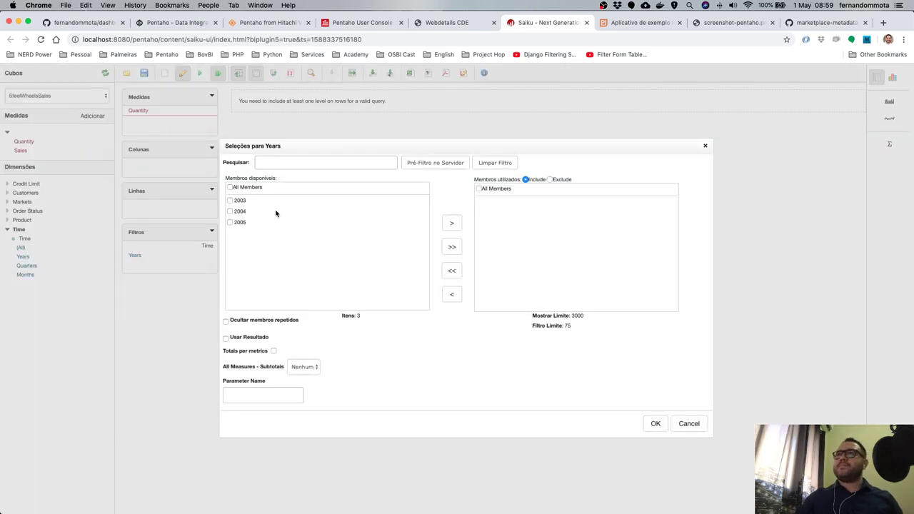
{"action": "double_click", "coordinate": [240, 212]}
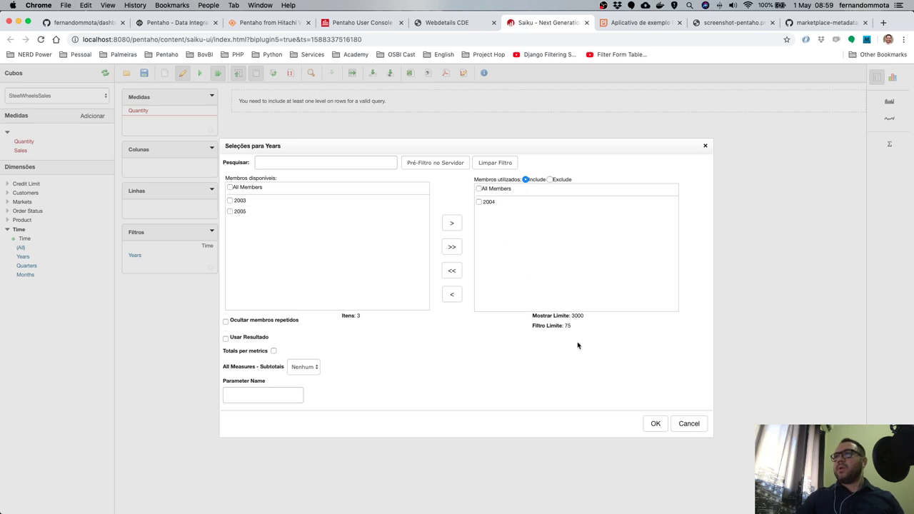
{"action": "left_click", "coordinate": [655, 424]}
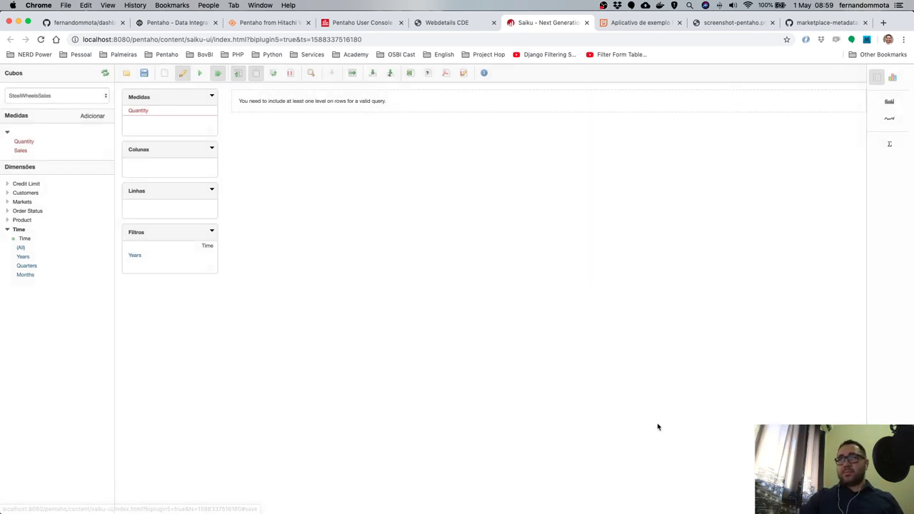
Add the Product dimension's Line level to the rows and move the Years level from the filters to the columns.
{"action": "left_click", "coordinate": [21, 221]}
{"action": "left_click_drag", "start_coordinate": [22, 248], "coordinate": [167, 210]}
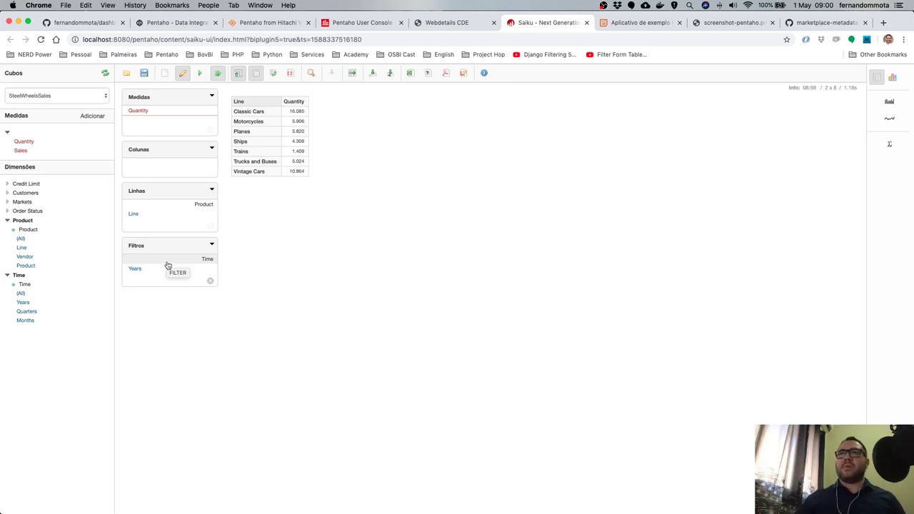
{"action": "left_click_drag", "start_coordinate": [137, 269], "coordinate": [163, 168]}
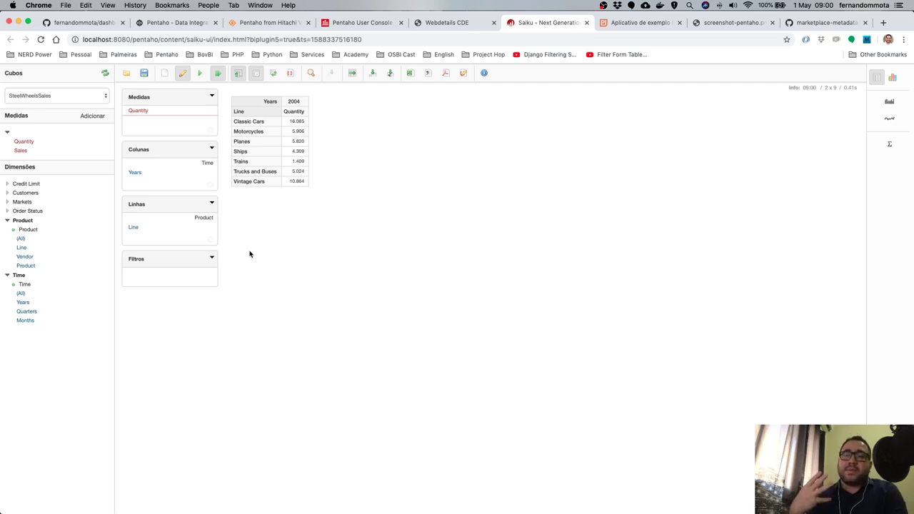
Move the Time Years level from the columns to the filters and add the Order Status Type level to the columns.
{"action": "left_click_drag", "start_coordinate": [291, 122], "coordinate": [328, 152]}
{"action": "left_click", "coordinate": [298, 134]}
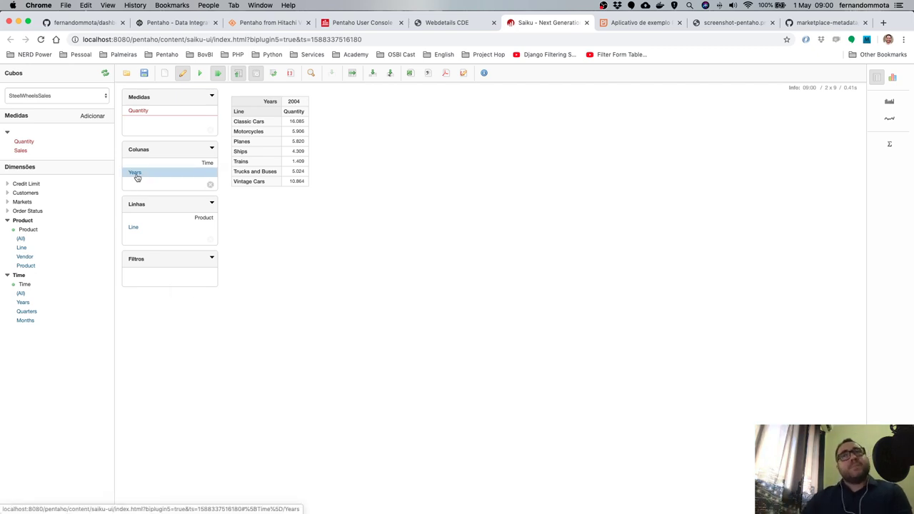
{"action": "left_click_drag", "start_coordinate": [135, 175], "coordinate": [161, 275]}
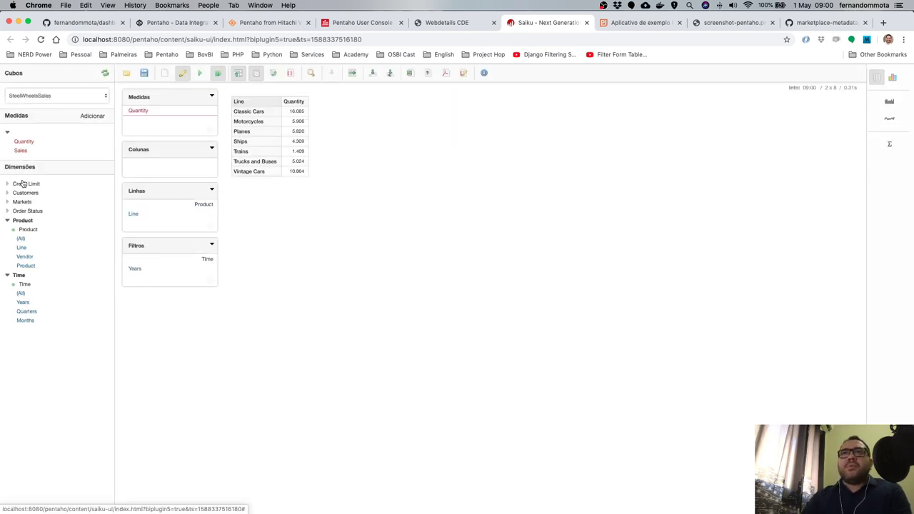
{"action": "left_click", "coordinate": [34, 211]}
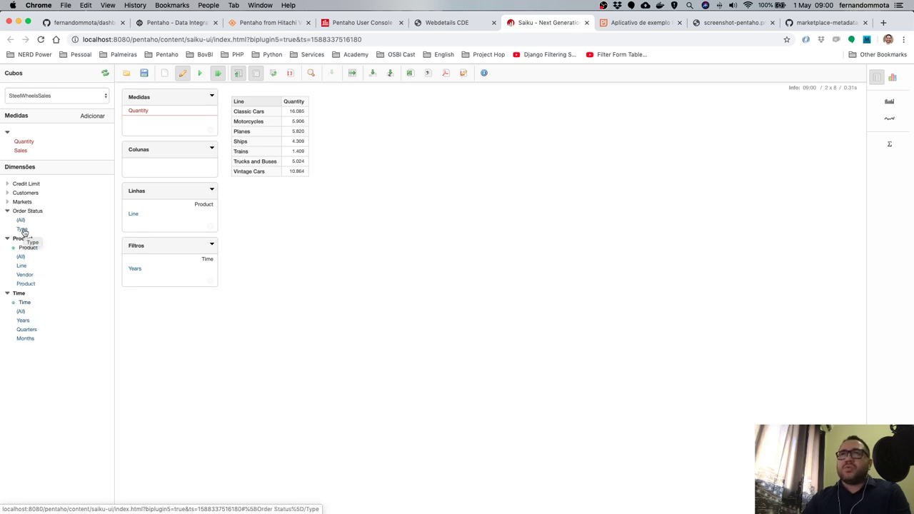
{"action": "left_click_drag", "start_coordinate": [23, 232], "coordinate": [178, 170]}
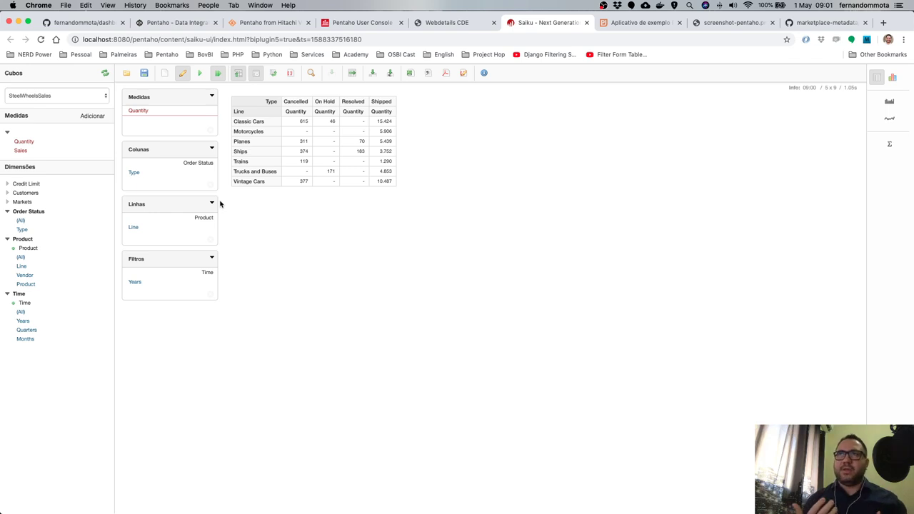
Display the MDX behind the Saiku query and compare it with the MDX query of the SteelWheelsSales analysis in Pivot4J.
{"action": "left_click", "coordinate": [292, 76]}
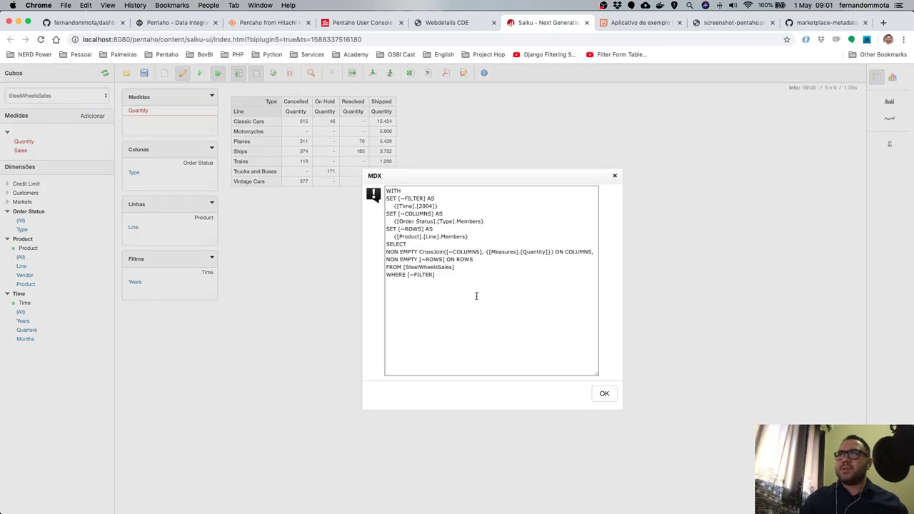
{"action": "left_click_drag", "start_coordinate": [476, 296], "coordinate": [384, 195]}
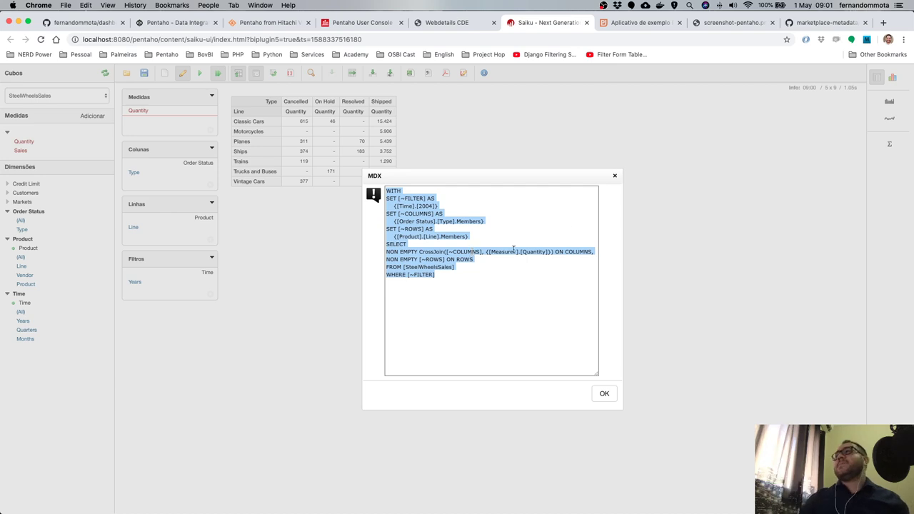
{"action": "left_click", "coordinate": [641, 23]}
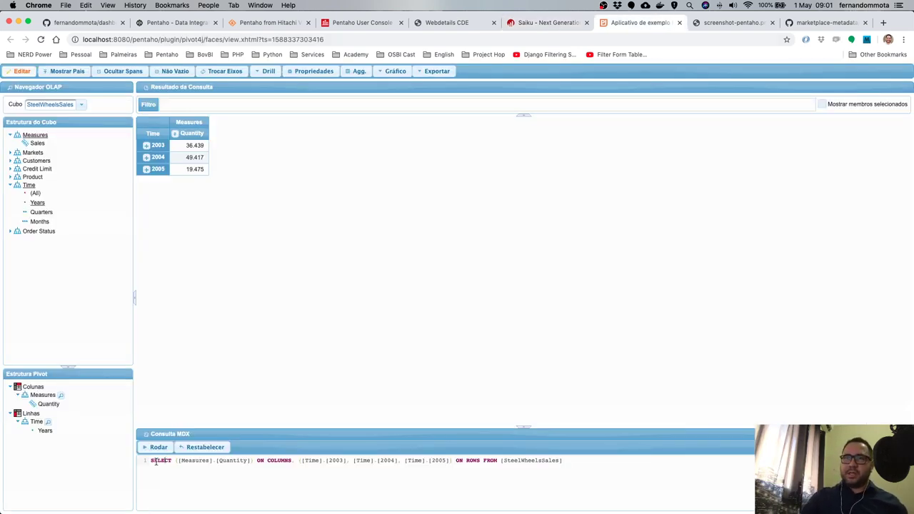
{"action": "left_click_drag", "start_coordinate": [153, 462], "coordinate": [569, 468]}
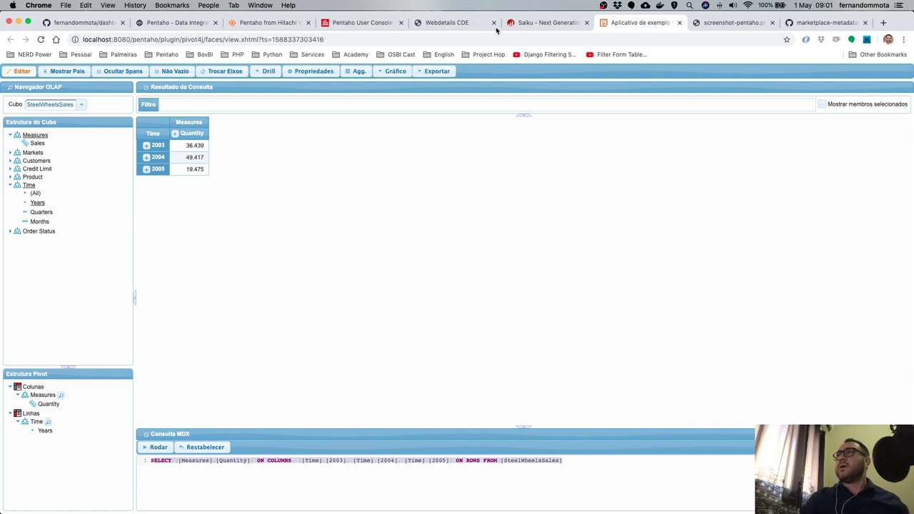
Copy the complete MDX text of the Saiku query to the clipboard and close its MDX window.
{"action": "left_click", "coordinate": [553, 26]}
{"action": "left_click", "coordinate": [465, 270]}
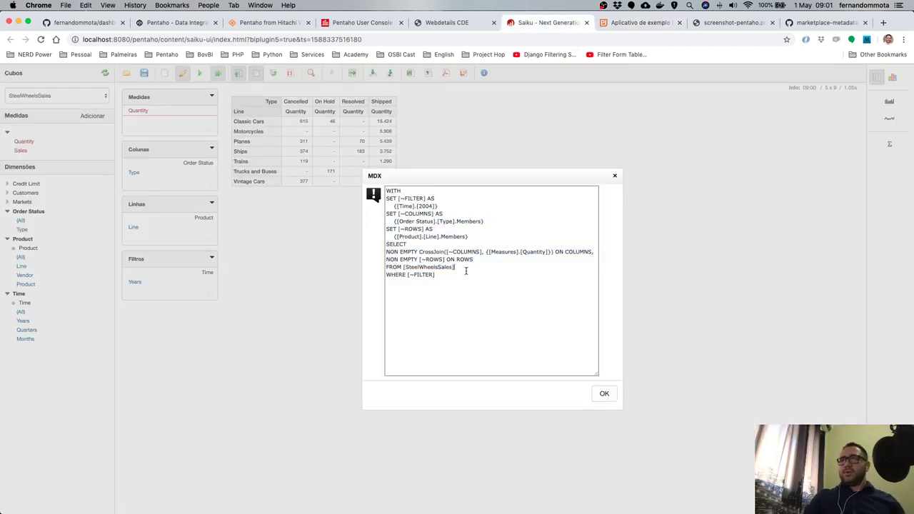
{"action": "left_click_drag", "start_coordinate": [431, 279], "coordinate": [379, 188]}
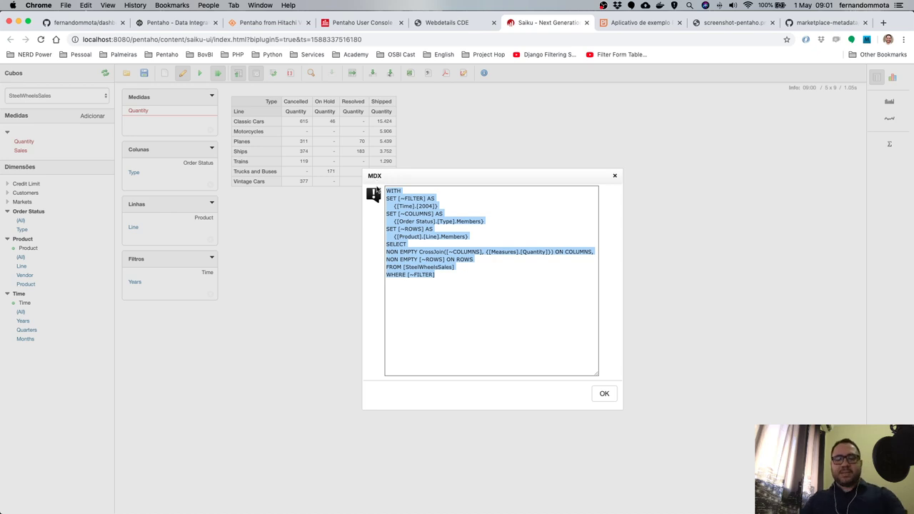
{"action": "key", "text": "super+c"}
{"action": "left_click", "coordinate": [614, 176]}
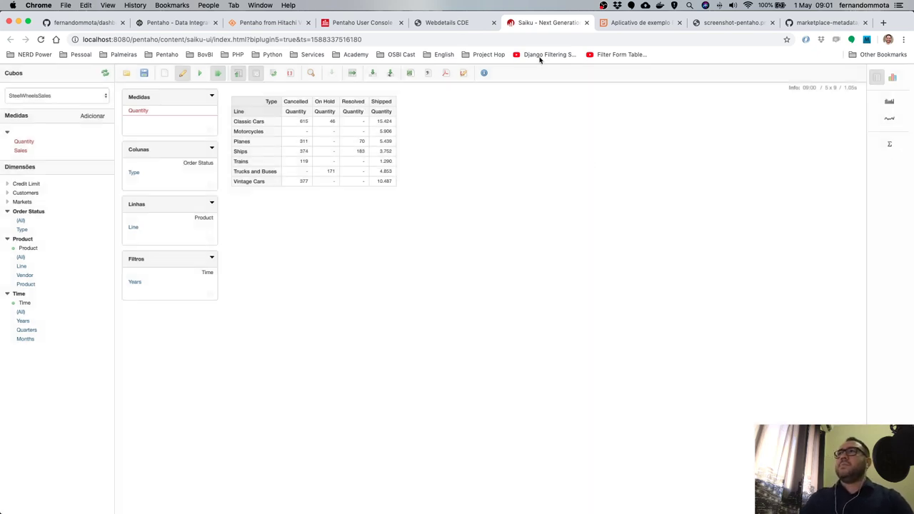
Start saving the new CDE dashboard in the home/admin folder with the file name primeiro_painel.
{"action": "left_click", "coordinate": [447, 23]}
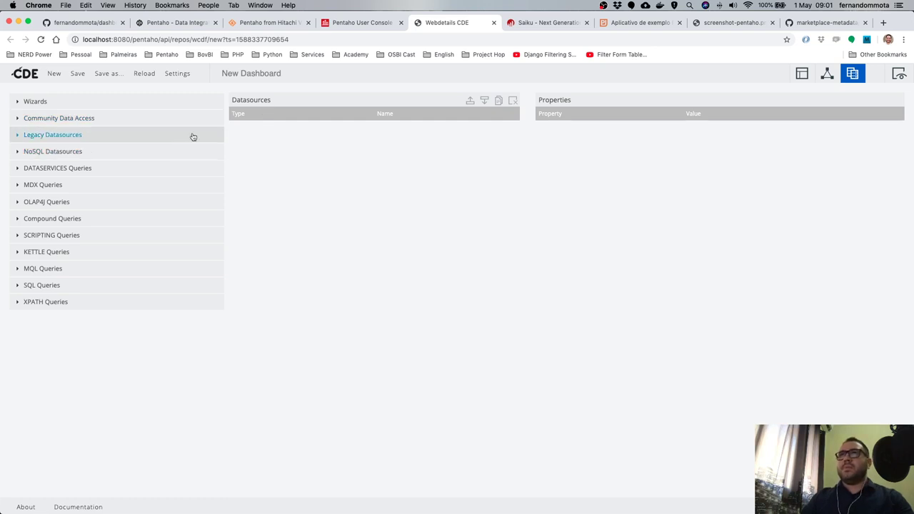
{"action": "left_click", "coordinate": [78, 74]}
{"action": "left_click", "coordinate": [395, 172]}
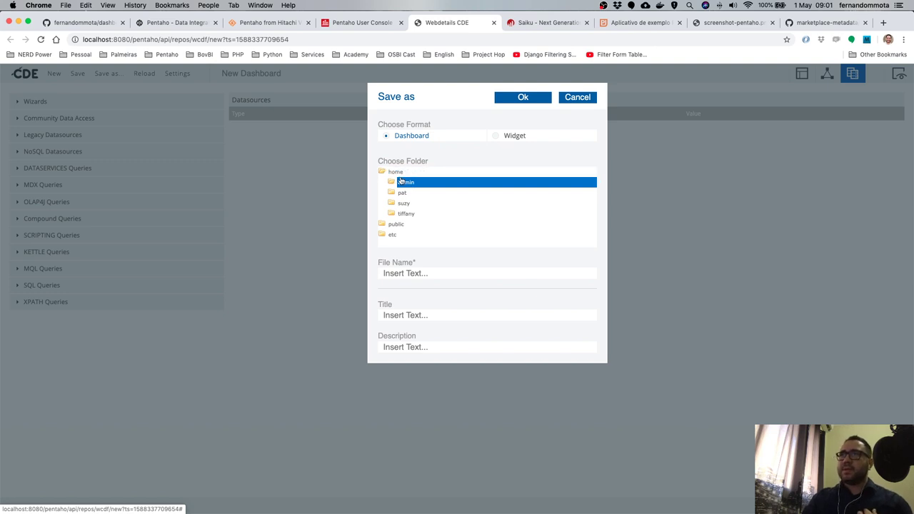
{"action": "left_click", "coordinate": [418, 184]}
{"action": "left_click", "coordinate": [415, 275]}
{"action": "left_click", "coordinate": [414, 274]}
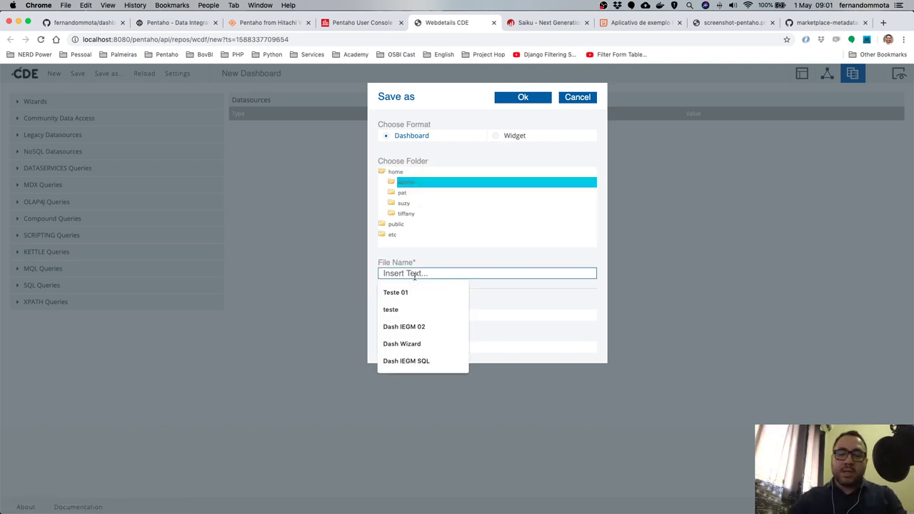
{"action": "type", "text": "primeir"}
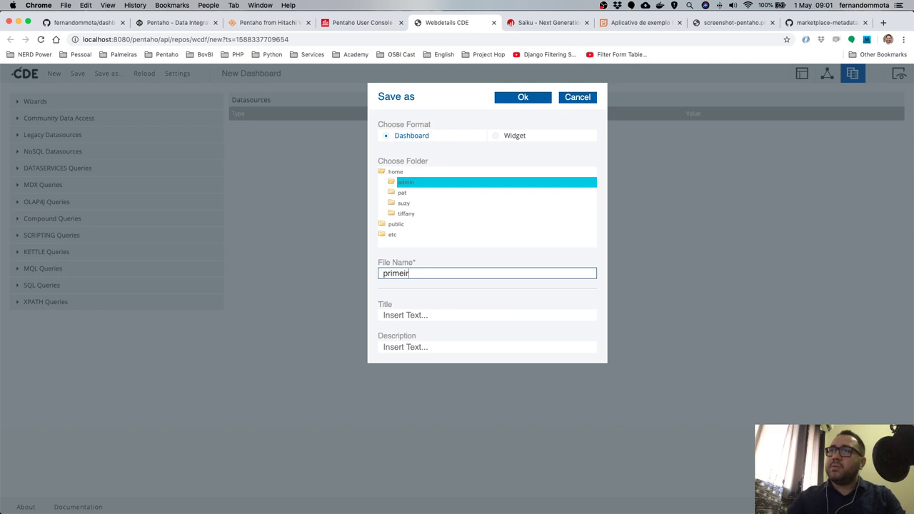
{"action": "key", "text": "super+a"}
{"action": "type", "text": "{Ro"}
{"action": "key", "text": "BackSpace"}
{"action": "key", "text": "BackSpace"}
{"action": "key", "text": "BackSpace"}
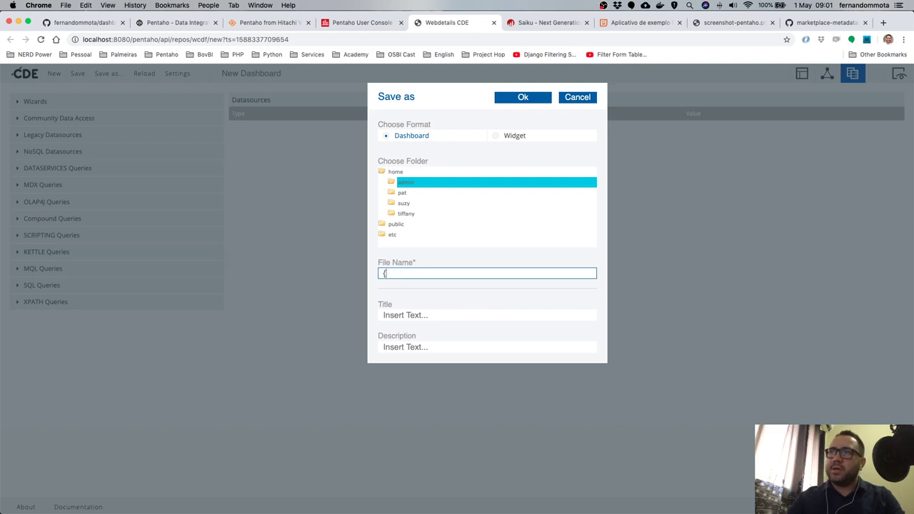
{"action": "type", "text": "primei"}
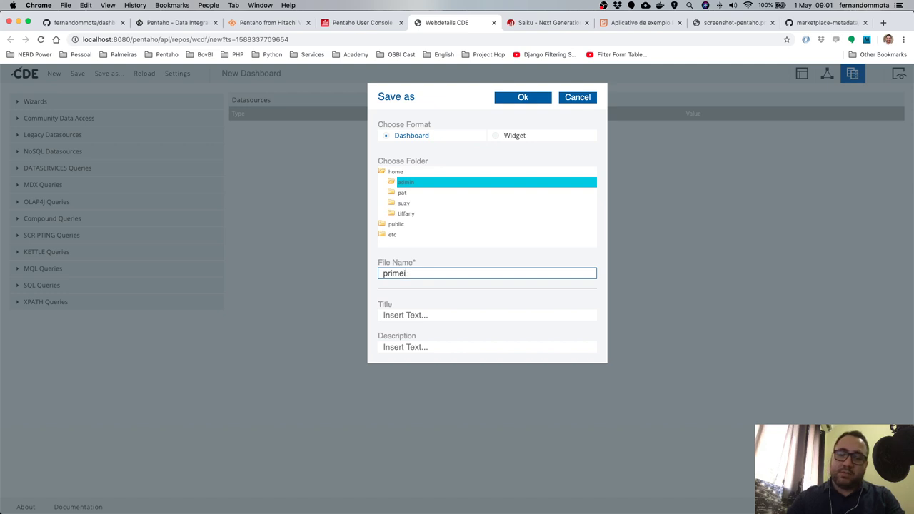
{"action": "type", "text": "ro_paim"}
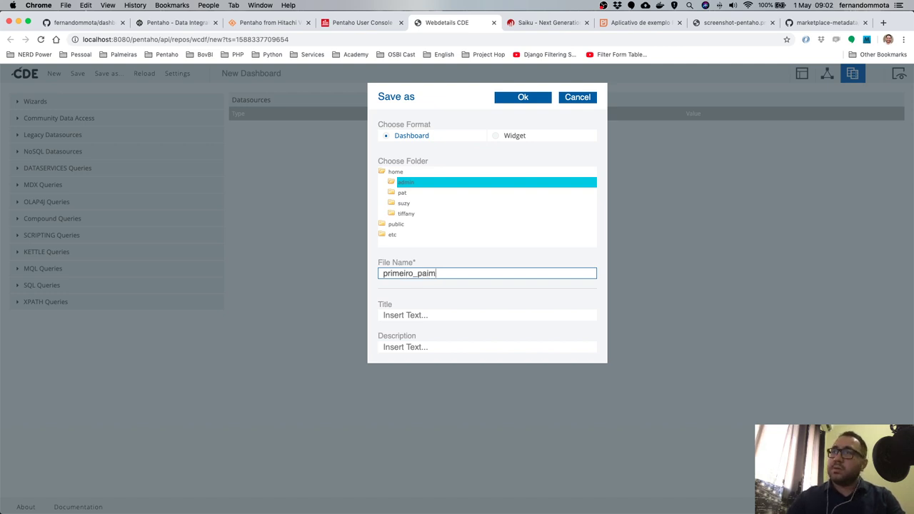
{"action": "type", "text": "el"}
{"action": "key", "text": "Tab"}
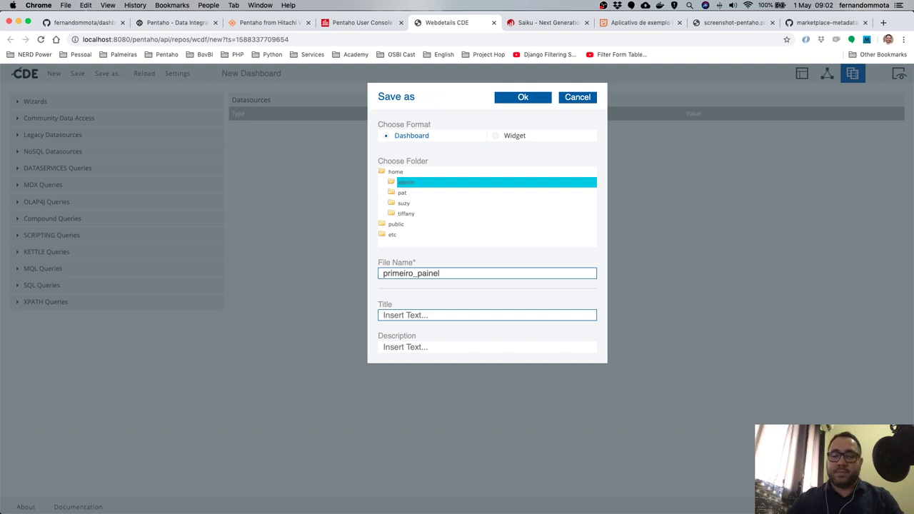
Give the dashboard the title "Primeiro" and the description "Primeiro Painel da Live.", and save it.
{"action": "type", "text": "Primeirp"}
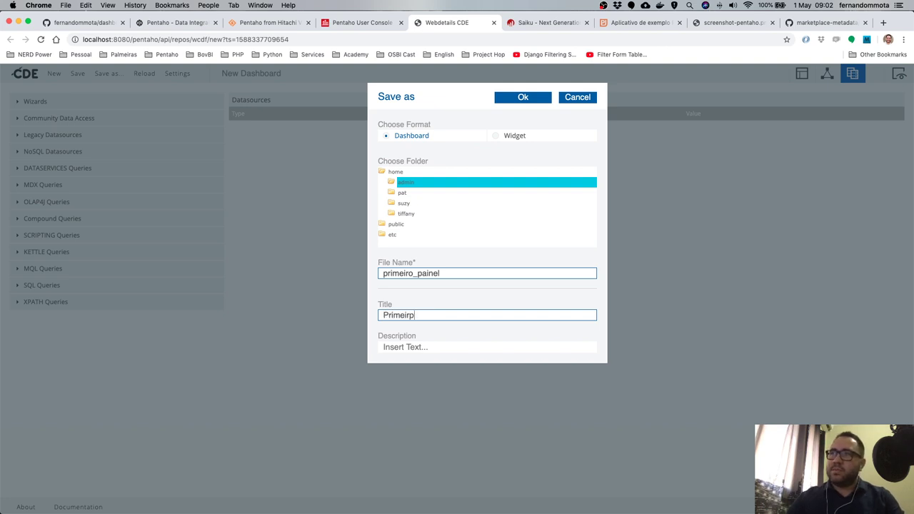
{"action": "type", "text": "o"}
{"action": "key", "text": "Tab"}
{"action": "type", "text": "Pr"}
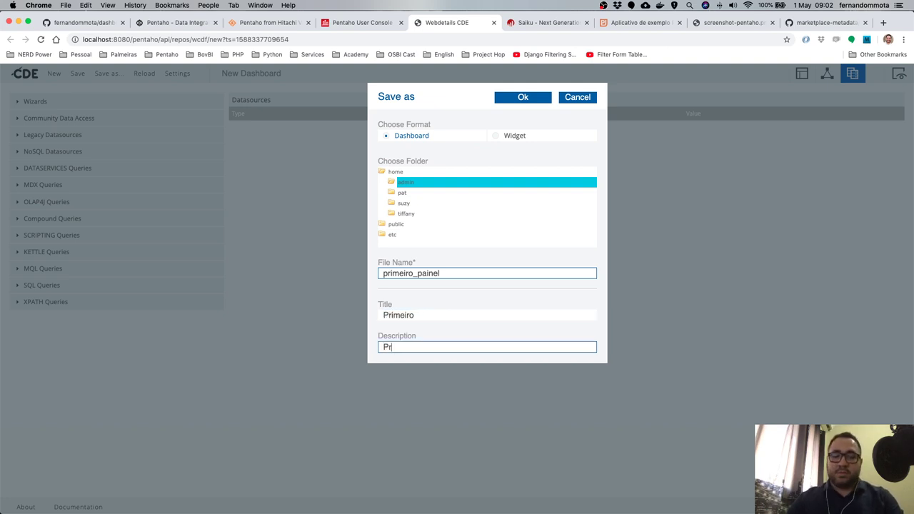
{"action": "type", "text": "imeiro Painel da Live."}
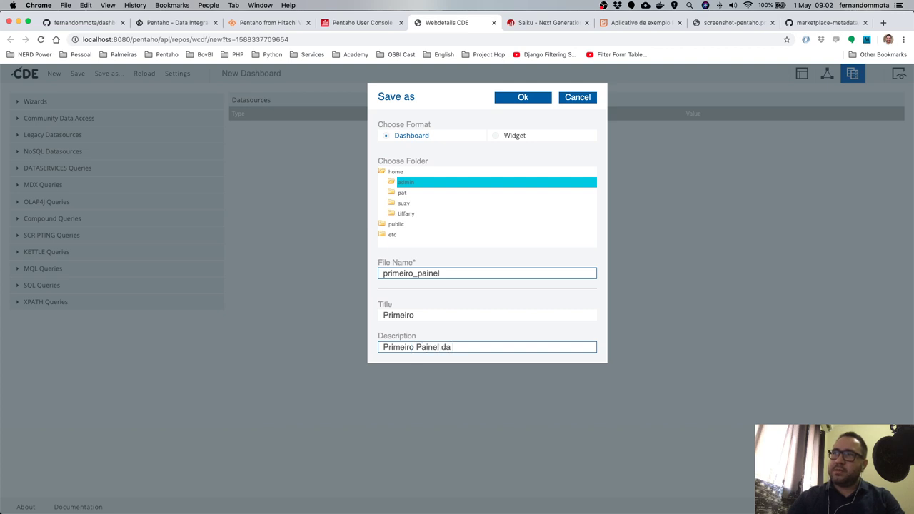
{"action": "left_click", "coordinate": [517, 98]}
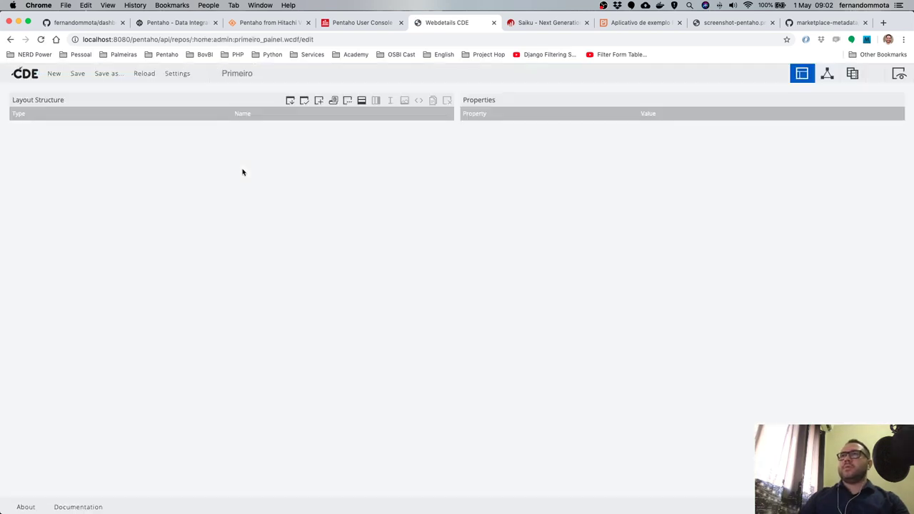
In the Pentaho User Console, close the CDE Dashboard and examine the Primeiro and primeiro_painel.cdfde files in the Home/admin folder.
{"action": "left_click", "coordinate": [367, 26]}
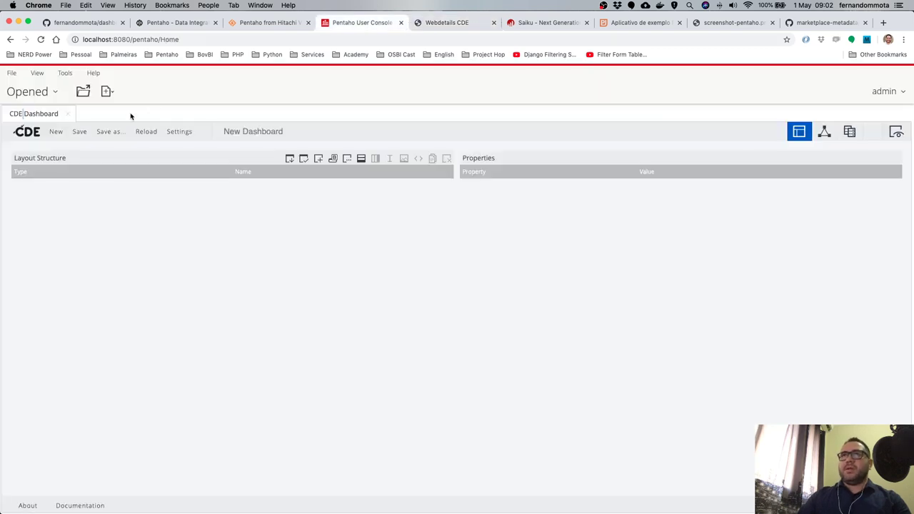
{"action": "left_click", "coordinate": [69, 115]}
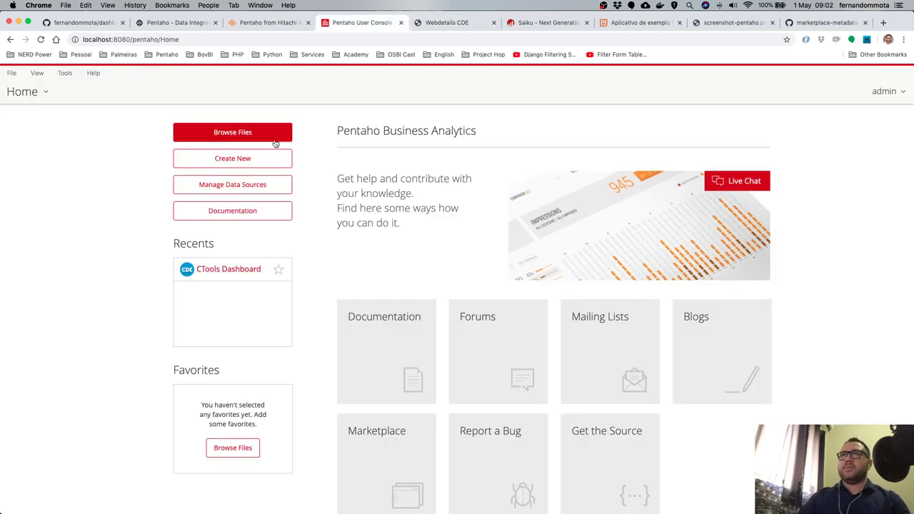
{"action": "left_click", "coordinate": [227, 134]}
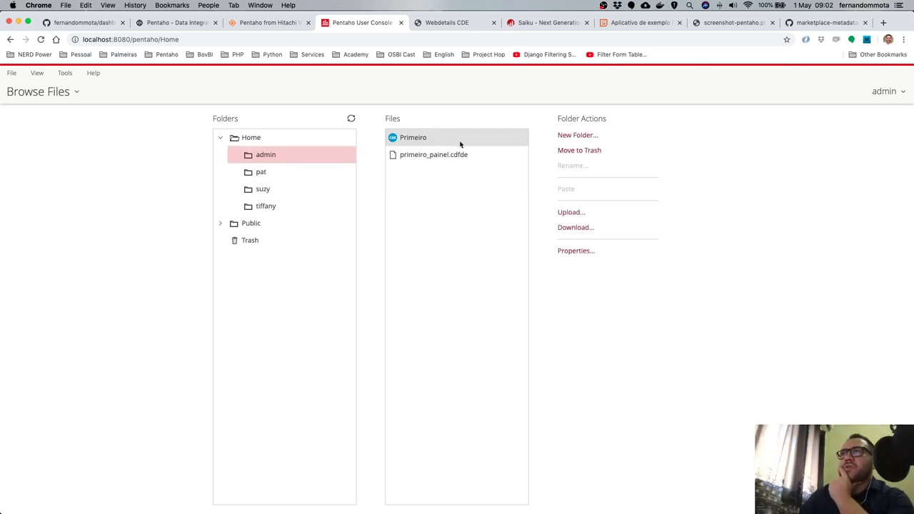
{"action": "left_click", "coordinate": [461, 142]}
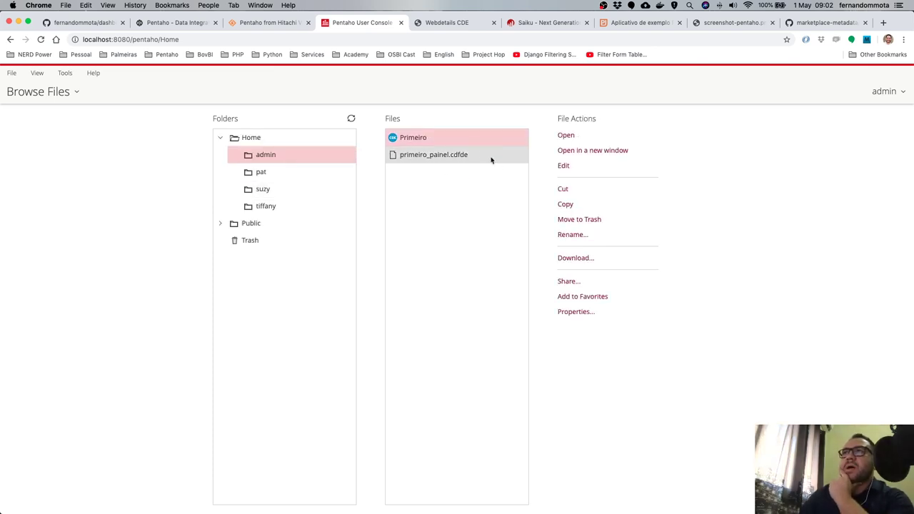
{"action": "left_click", "coordinate": [420, 155]}
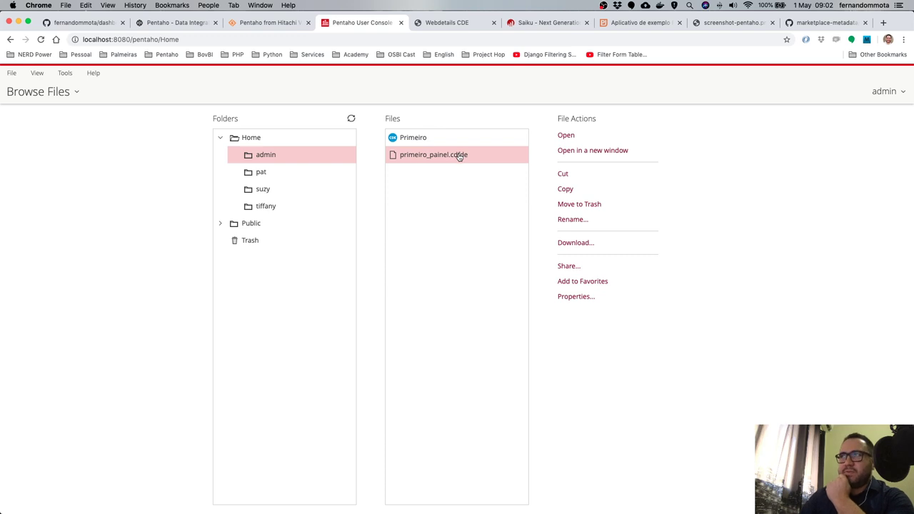
{"action": "left_click", "coordinate": [450, 26]}
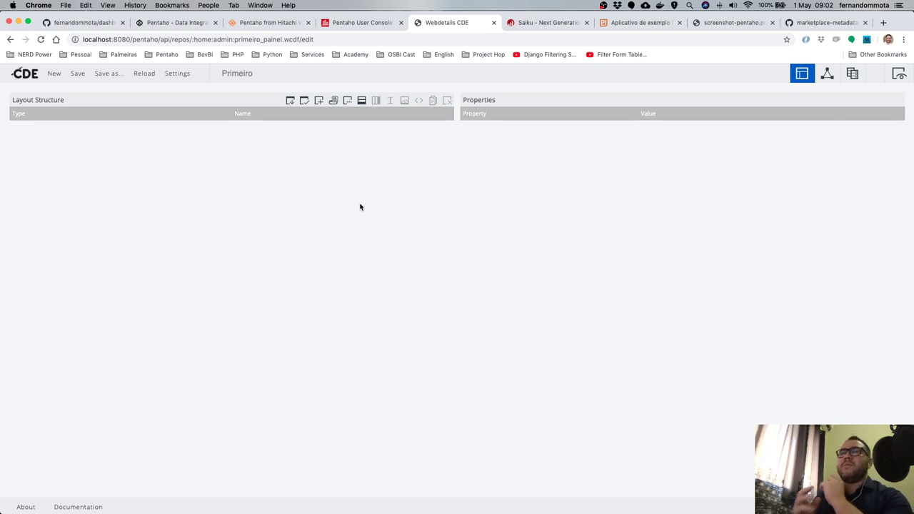
{"action": "left_click", "coordinate": [378, 22]}
{"action": "left_click", "coordinate": [438, 142]}
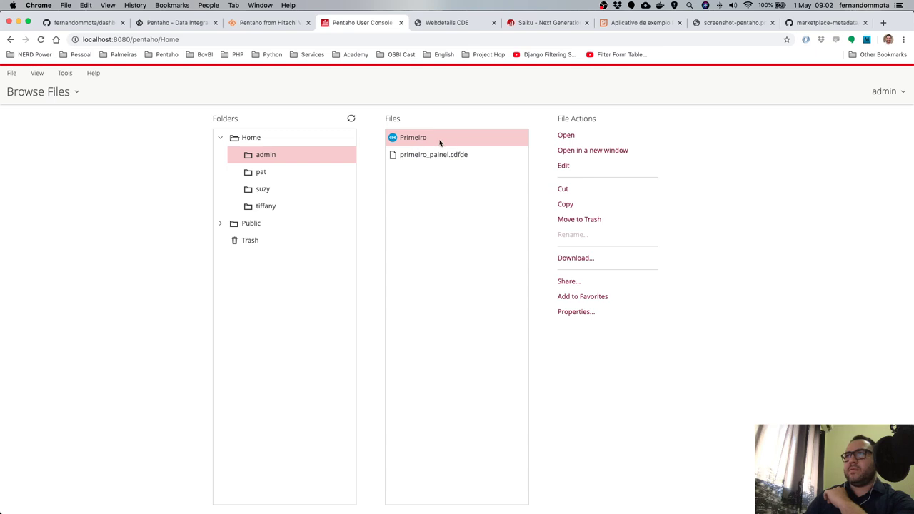
{"action": "left_click", "coordinate": [436, 155]}
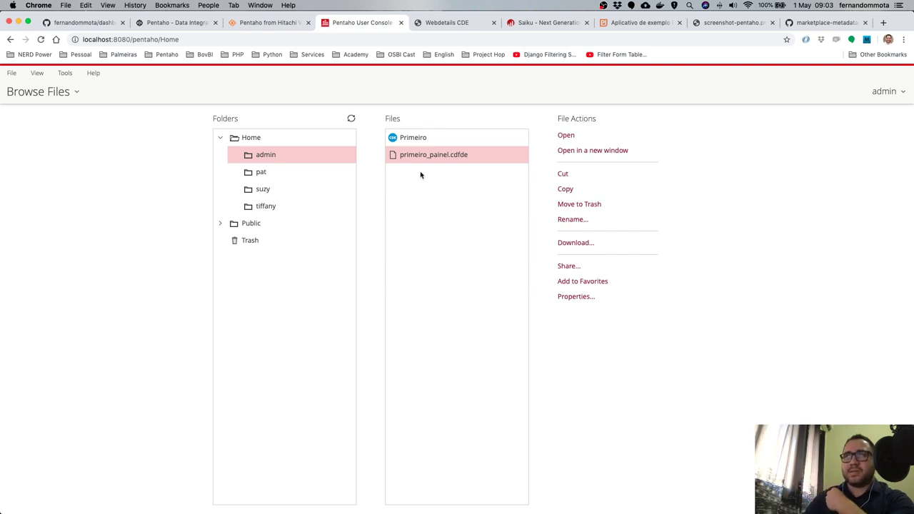
Switch the Primeiro dashboard in CDE to its datasources perspective and display the MDX of the Saiku query again.
{"action": "left_click", "coordinate": [447, 23]}
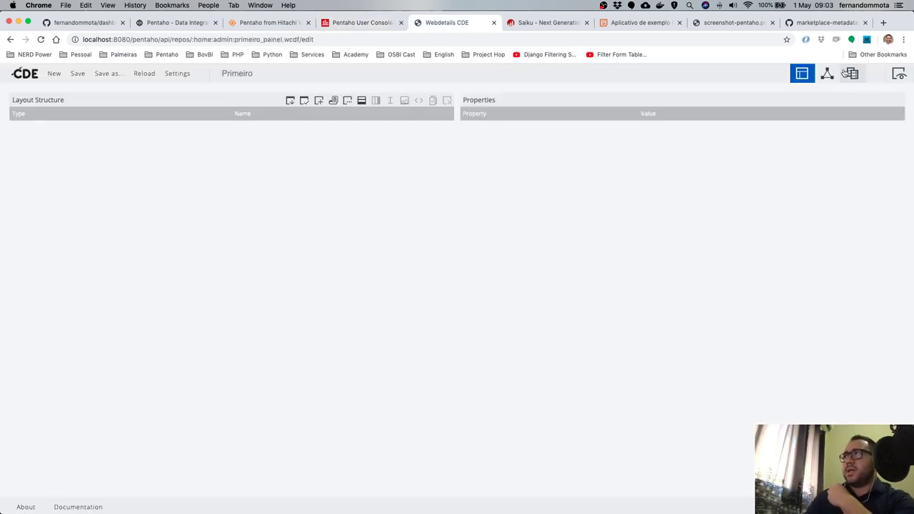
{"action": "left_click", "coordinate": [855, 74]}
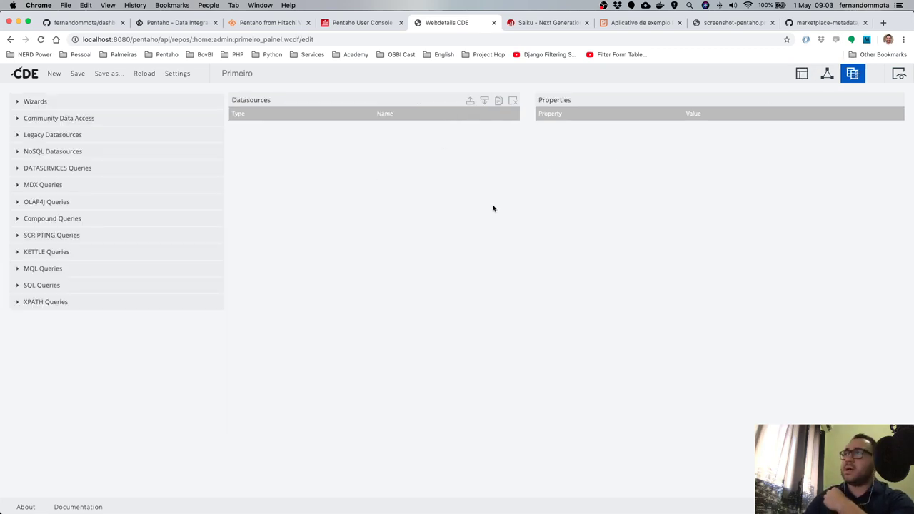
{"action": "left_click", "coordinate": [555, 24]}
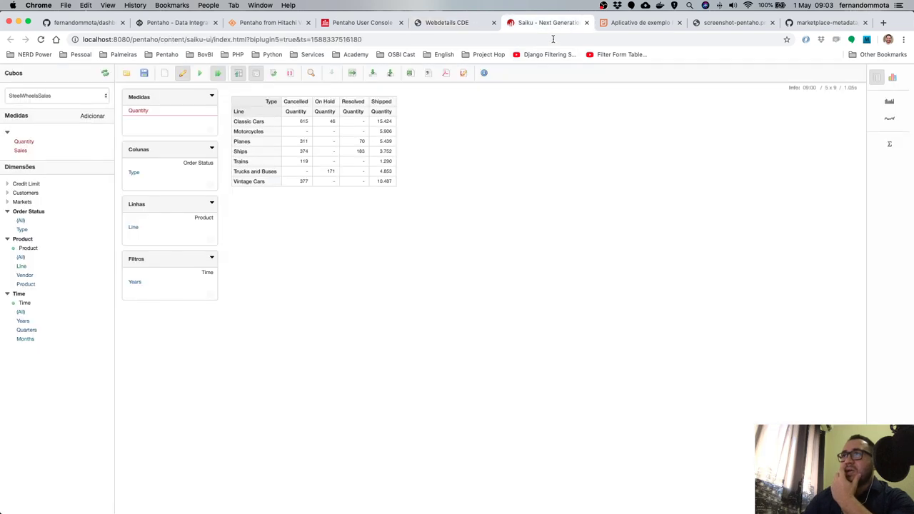
{"action": "left_click", "coordinate": [289, 75]}
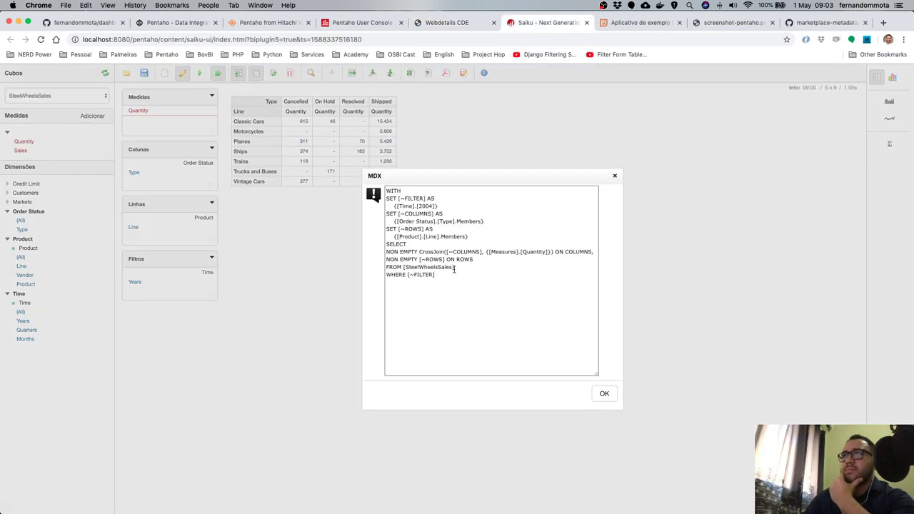
Copy the complete MDX query from Saiku and list the MDX Queries datasource types in the Primeiro CDE dashboard.
{"action": "left_click_drag", "start_coordinate": [455, 275], "coordinate": [376, 193]}
{"action": "key", "text": "super+c"}
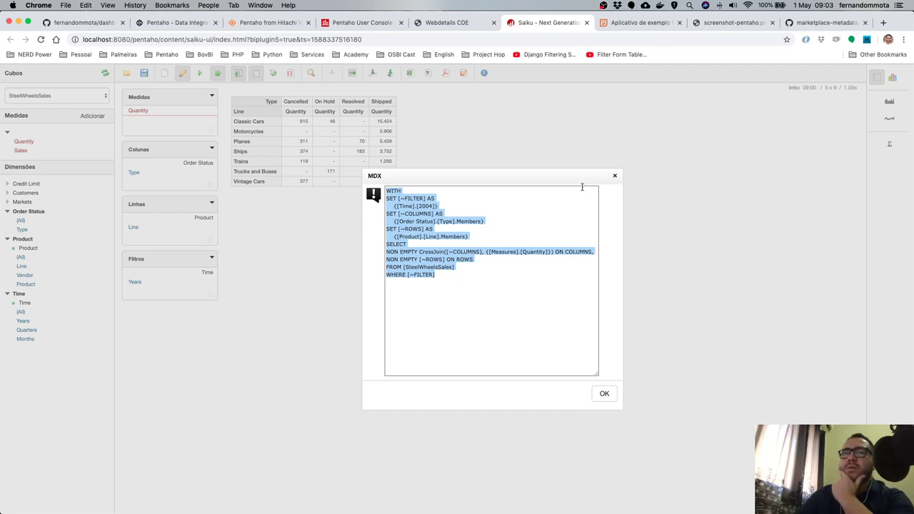
{"action": "left_click", "coordinate": [458, 24]}
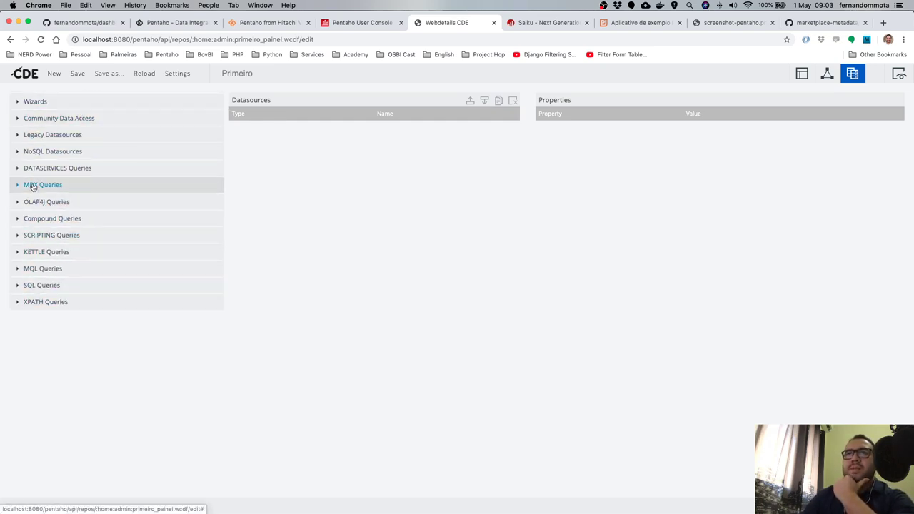
{"action": "left_click", "coordinate": [32, 186]}
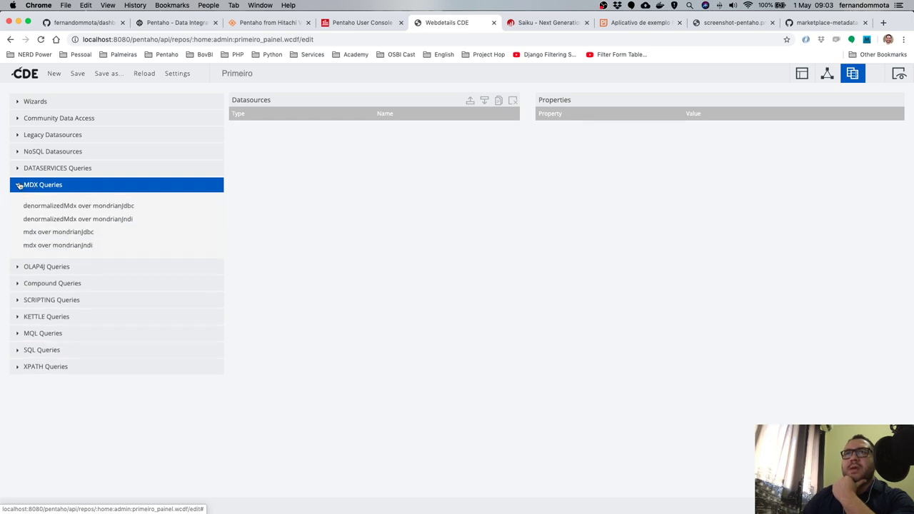
{"action": "left_click", "coordinate": [90, 251]}
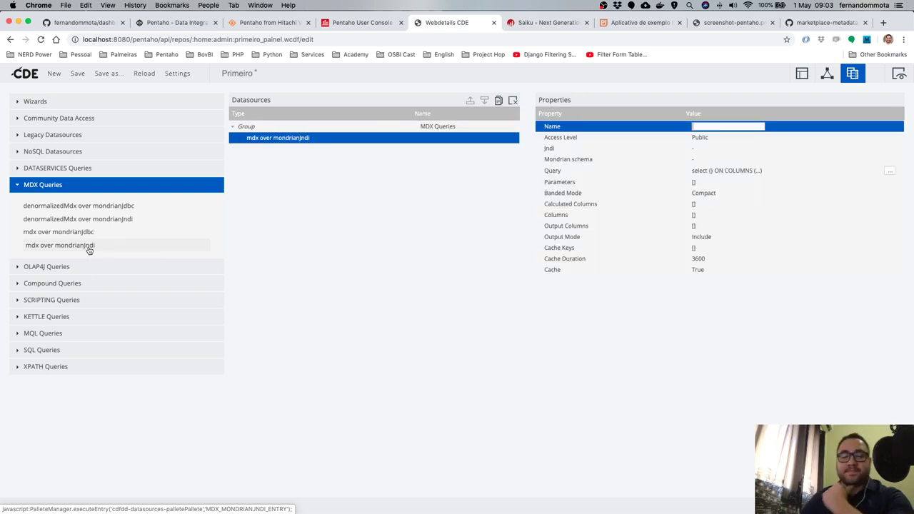
{"action": "type", "text": "ds_"}
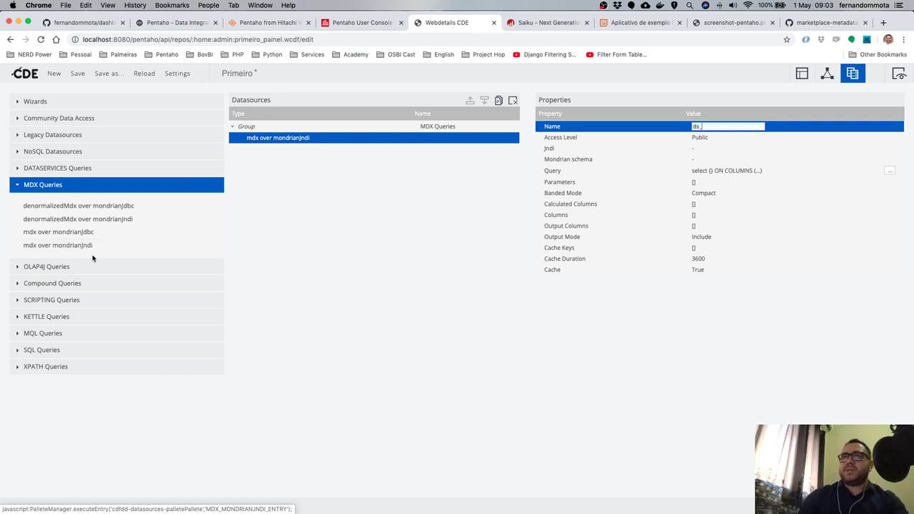
{"action": "key", "text": "Return"}
{"action": "left_click", "coordinate": [513, 100]}
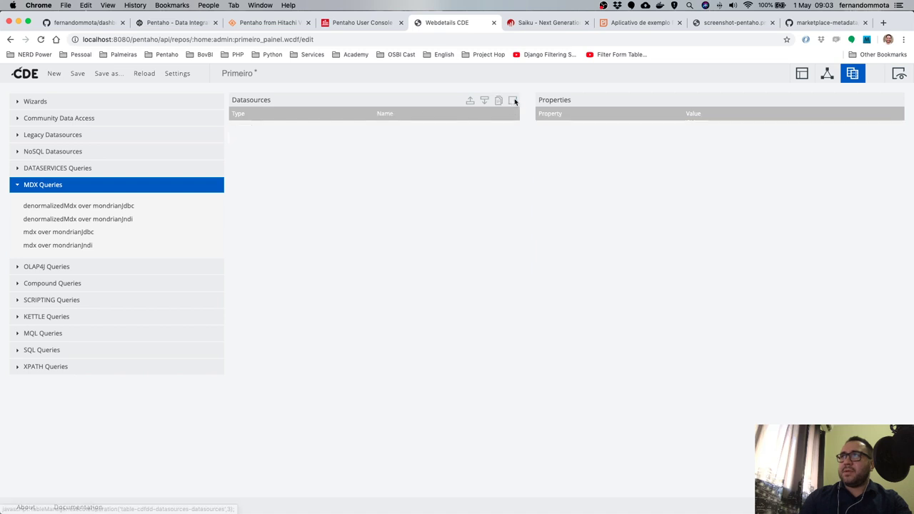
Add an mdx over mondrianJndi datasource with the name prefix ds_, dismiss the MDX dialog in Saiku, and return to CDE.
{"action": "left_click", "coordinate": [56, 247]}
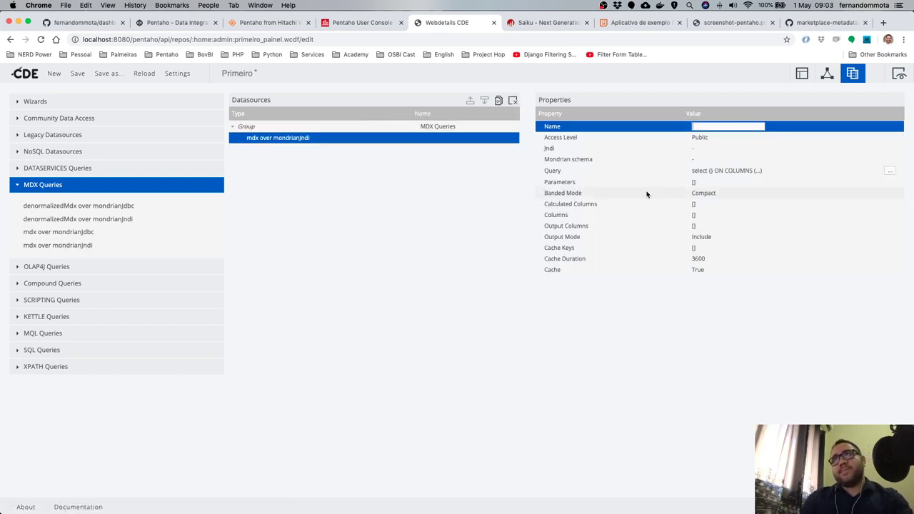
{"action": "left_click", "coordinate": [319, 139]}
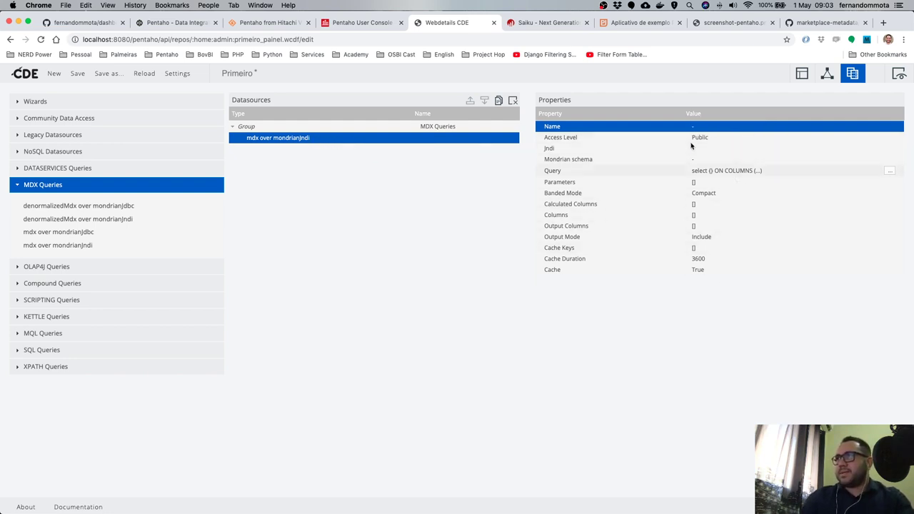
{"action": "left_click", "coordinate": [717, 127]}
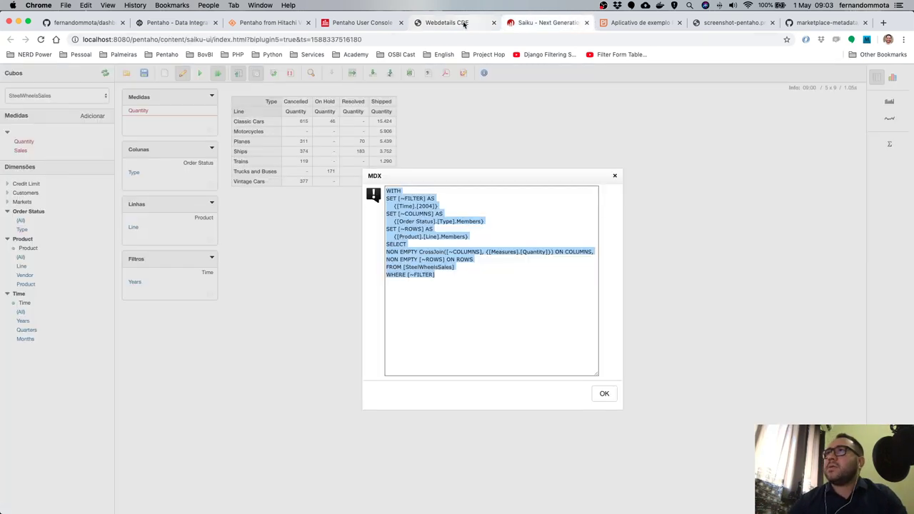
{"action": "key", "text": "ctrl+Tab"}
{"action": "left_click", "coordinate": [614, 175]}
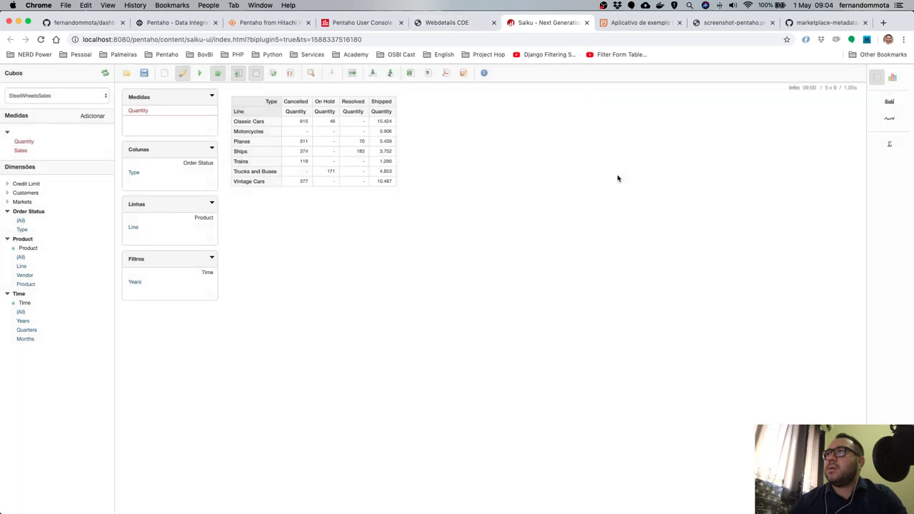
{"action": "left_click", "coordinate": [472, 26]}
Complete the MDX datasource's name as ds_product_line_by_order_status.
{"action": "left_click", "coordinate": [708, 126]}
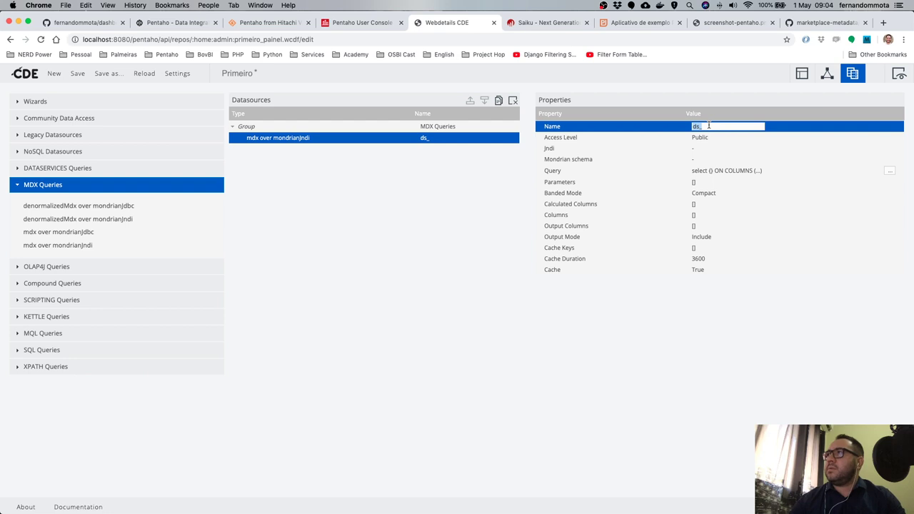
{"action": "key", "text": "Right"}
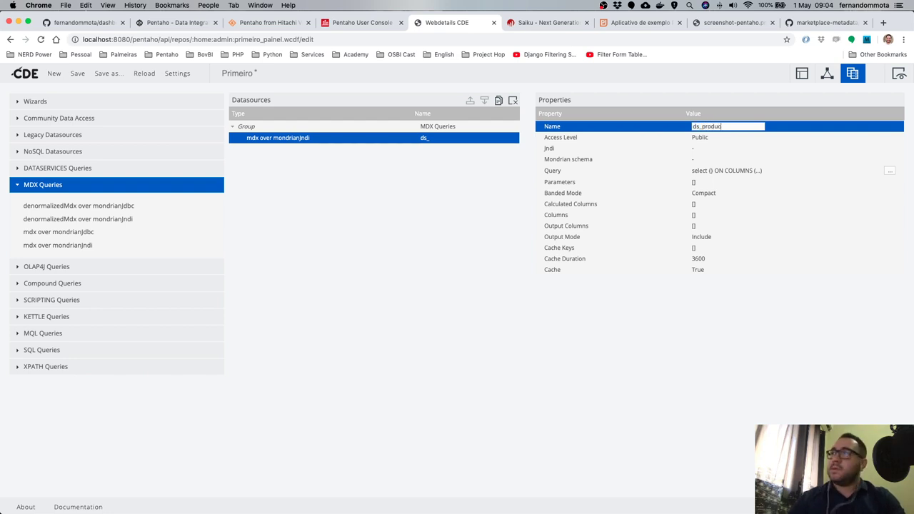
{"action": "type", "text": "product_"}
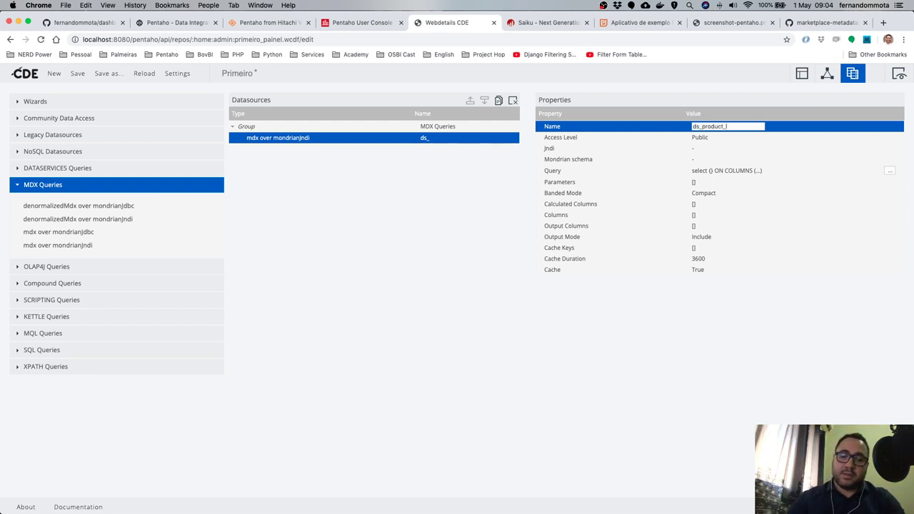
{"action": "type", "text": "line_by"}
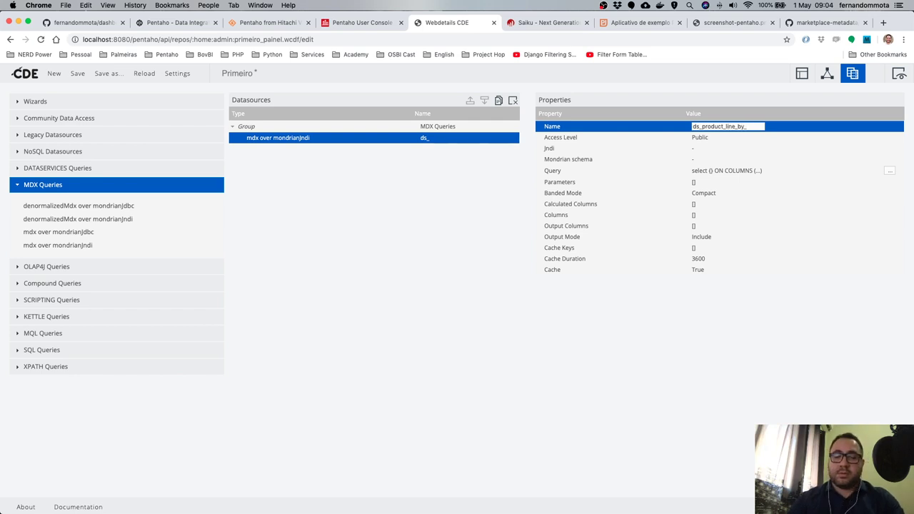
{"action": "type", "text": "_order_status"}
{"action": "key", "text": "Return"}
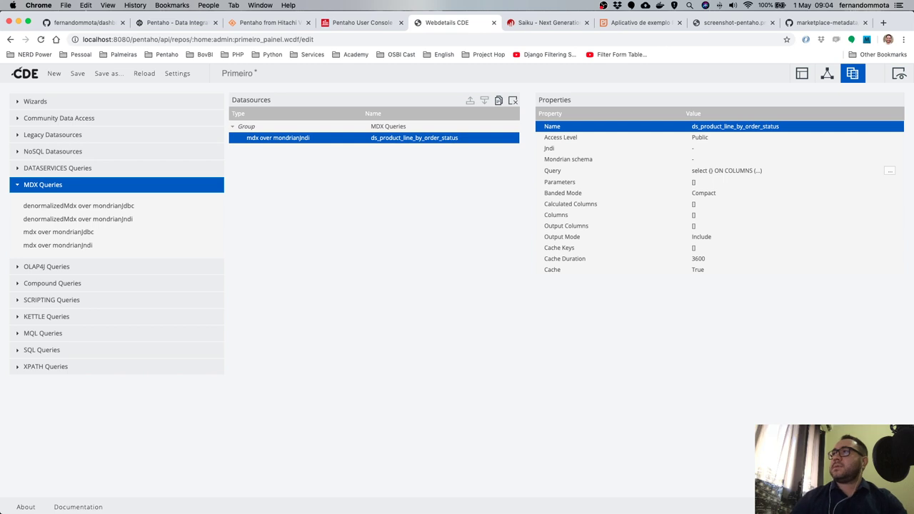
Set the datasource's Jndi property to SampleData, leaving the Access Level on Public.
{"action": "left_click", "coordinate": [717, 140]}
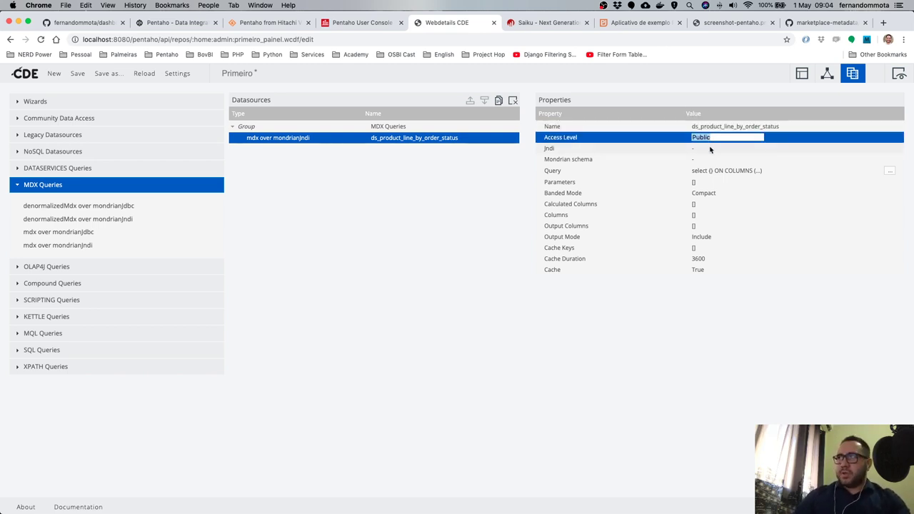
{"action": "left_click", "coordinate": [710, 149]}
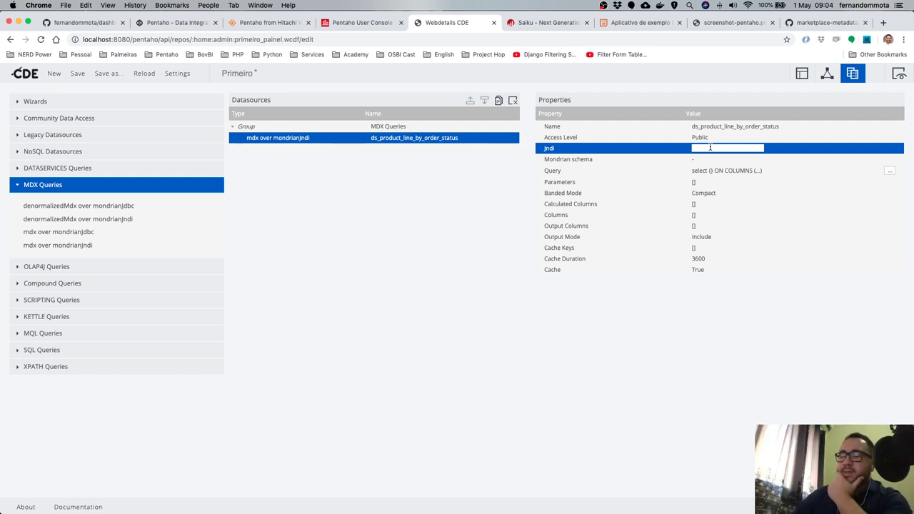
{"action": "key", "text": "Down"}
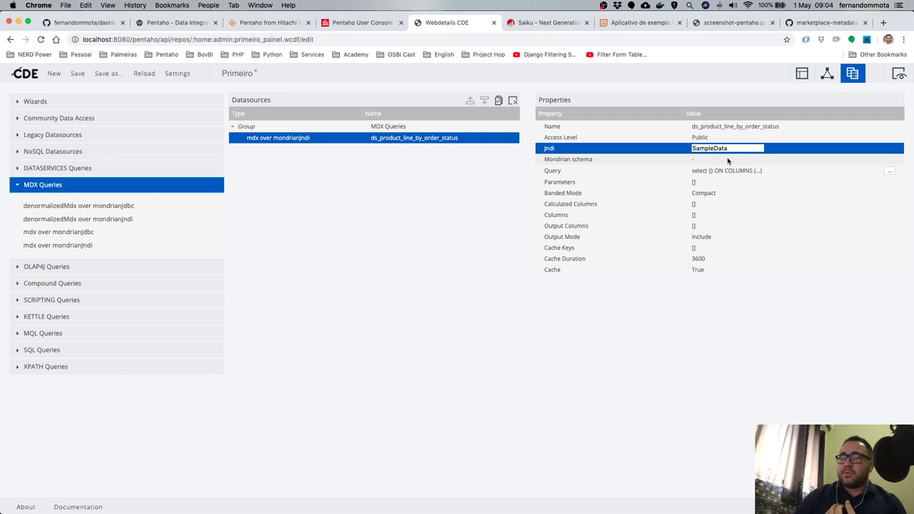
{"action": "left_click", "coordinate": [729, 158]}
In the Pentaho User Console, open Manage Data Sources and examine the SampleData JDBC connection and the actions available for it.
{"action": "left_click", "coordinate": [381, 24]}
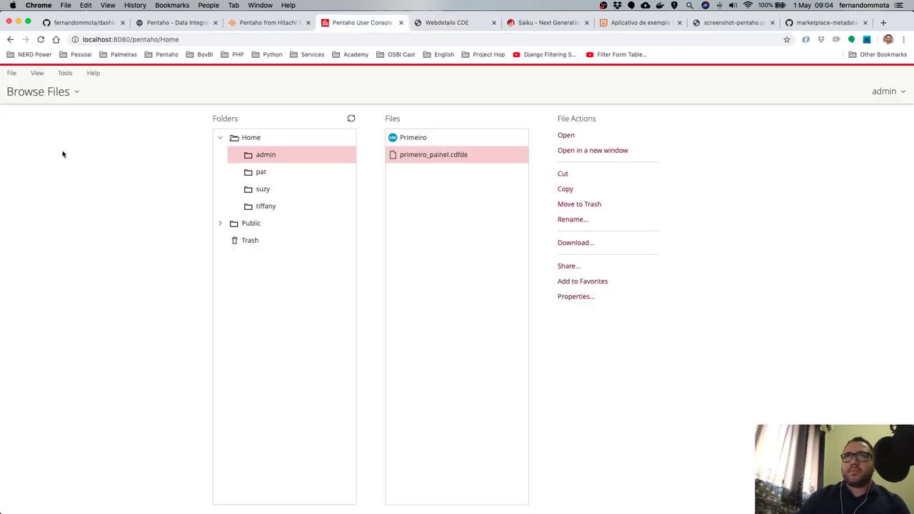
{"action": "left_click", "coordinate": [12, 74]}
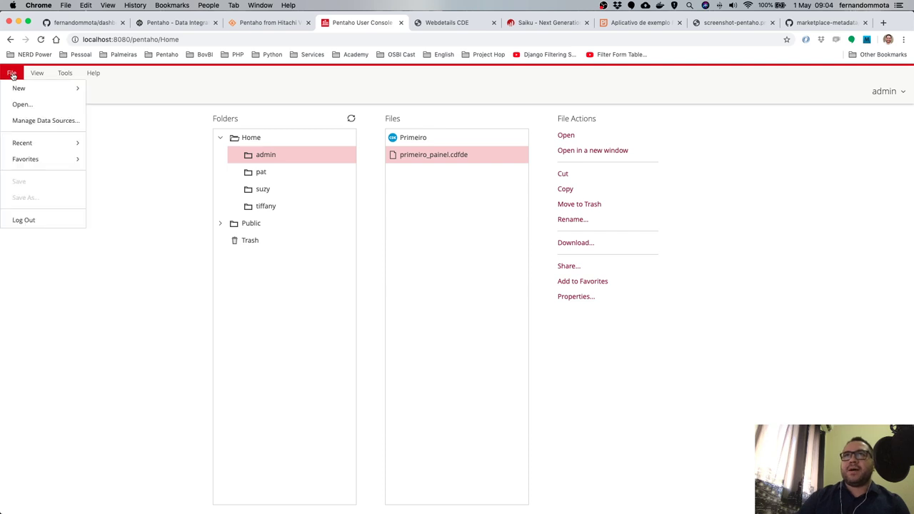
{"action": "left_click", "coordinate": [29, 119]}
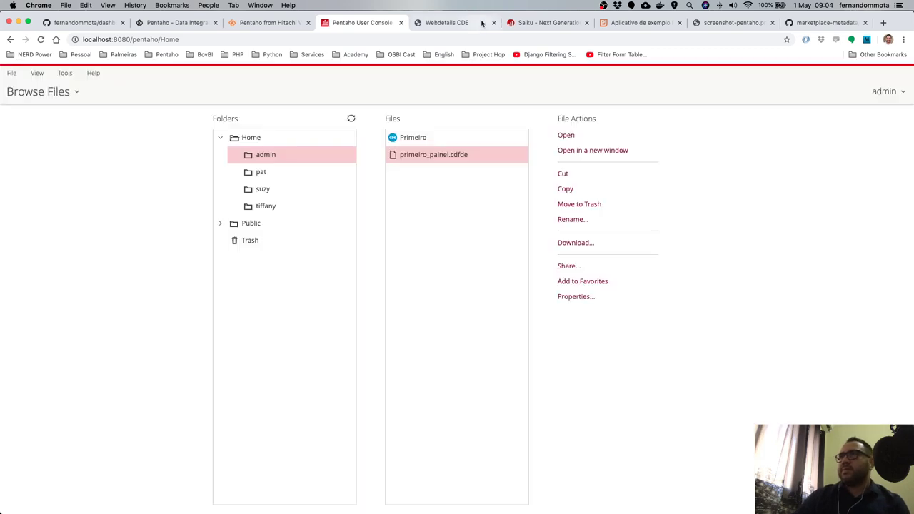
{"action": "left_click", "coordinate": [483, 23]}
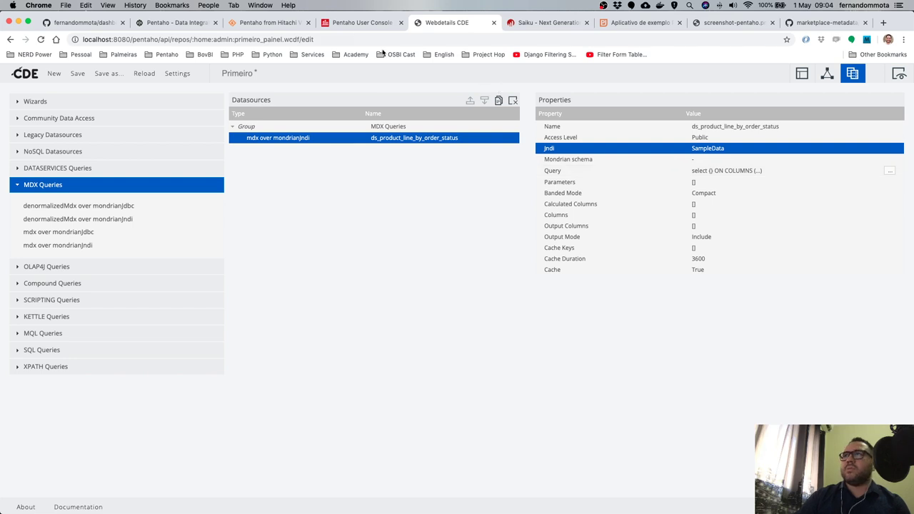
{"action": "left_click", "coordinate": [361, 22]}
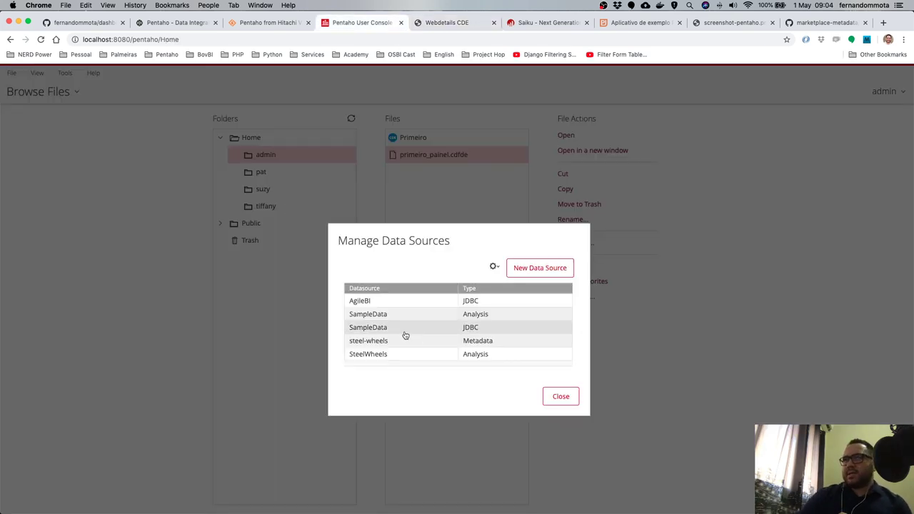
{"action": "left_click", "coordinate": [376, 332]}
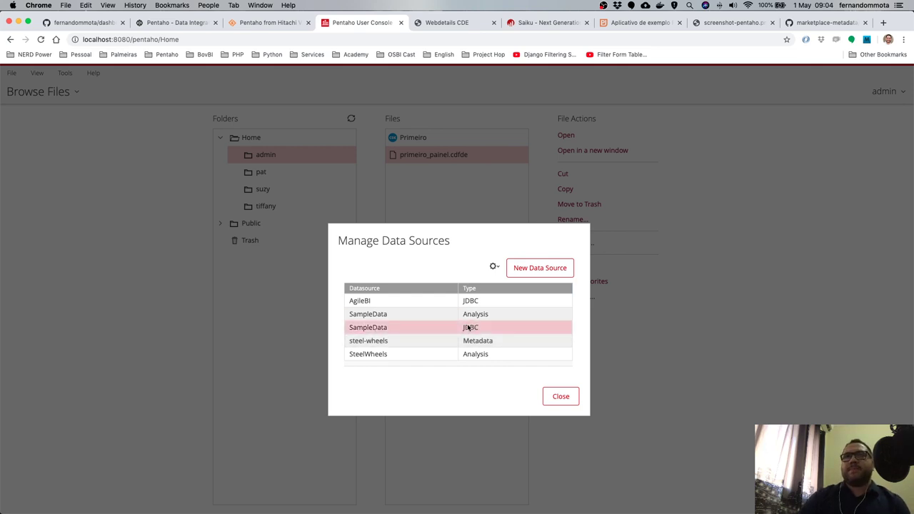
{"action": "left_click", "coordinate": [493, 267]}
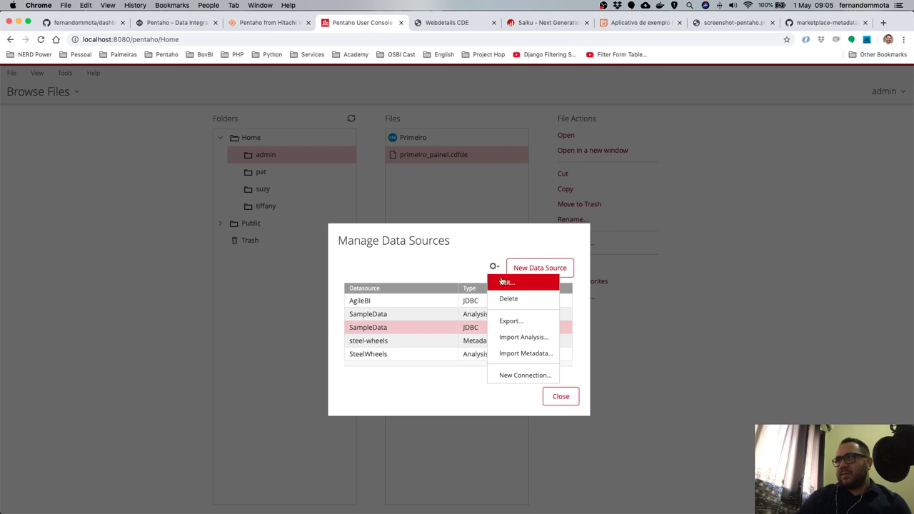
{"action": "left_click", "coordinate": [495, 267]}
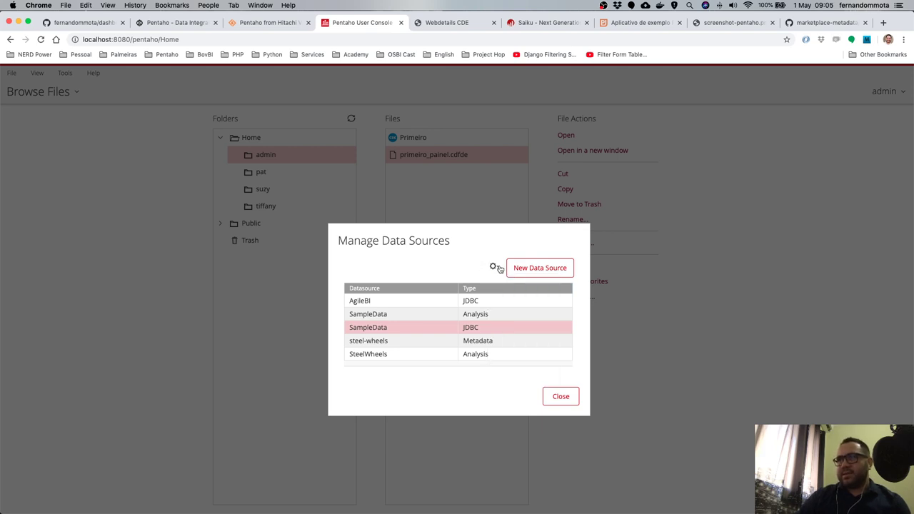
Open a new database connection and look through the available database types.
{"action": "left_click", "coordinate": [498, 268]}
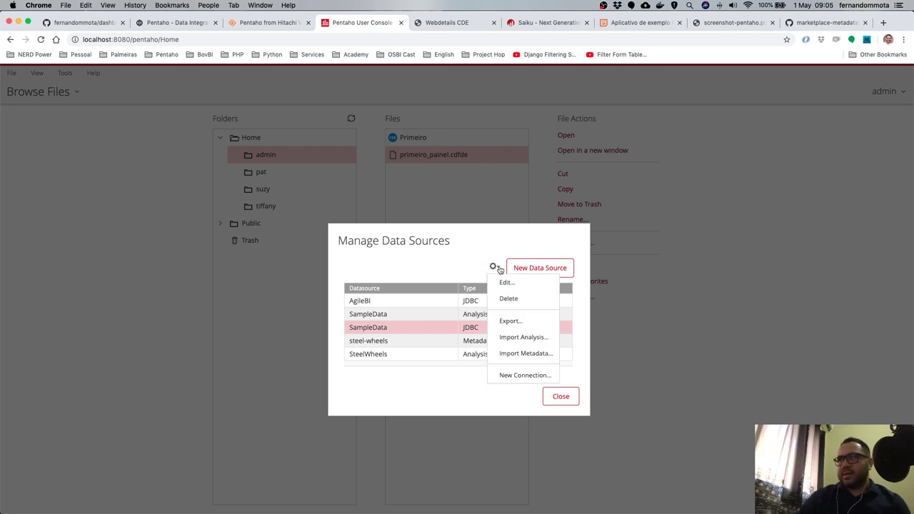
{"action": "left_click", "coordinate": [514, 377]}
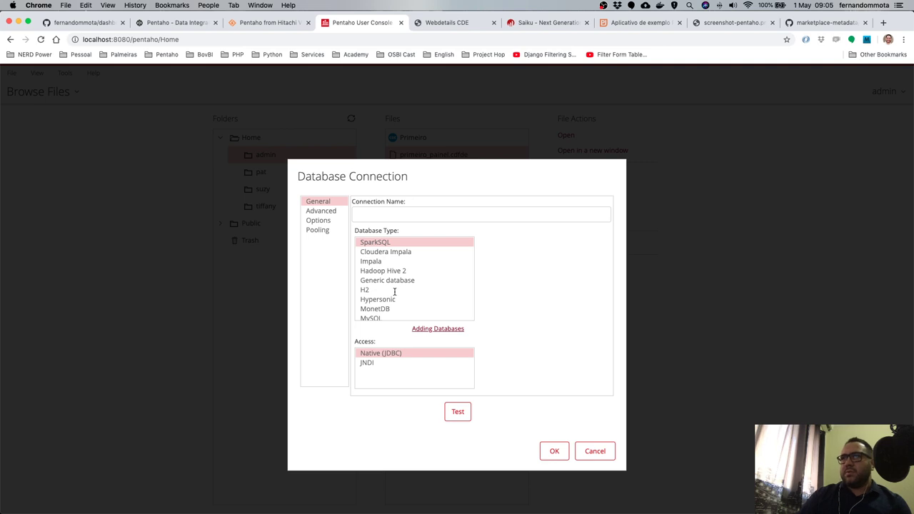
{"action": "scroll", "coordinate": [388, 301], "scroll_direction": "down", "scroll_amount": 2}
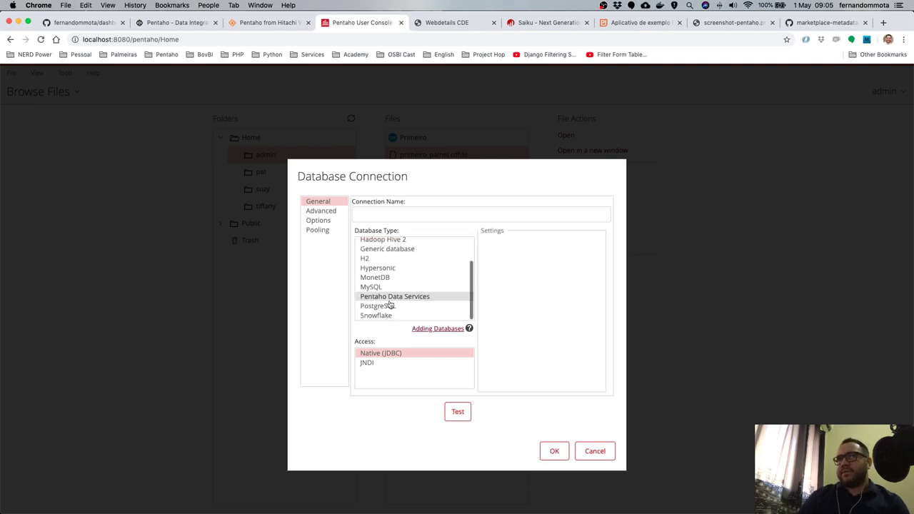
{"action": "scroll", "coordinate": [384, 305], "scroll_direction": "up", "scroll_amount": 2}
{"action": "scroll", "coordinate": [380, 305], "scroll_direction": "down", "scroll_amount": 2}
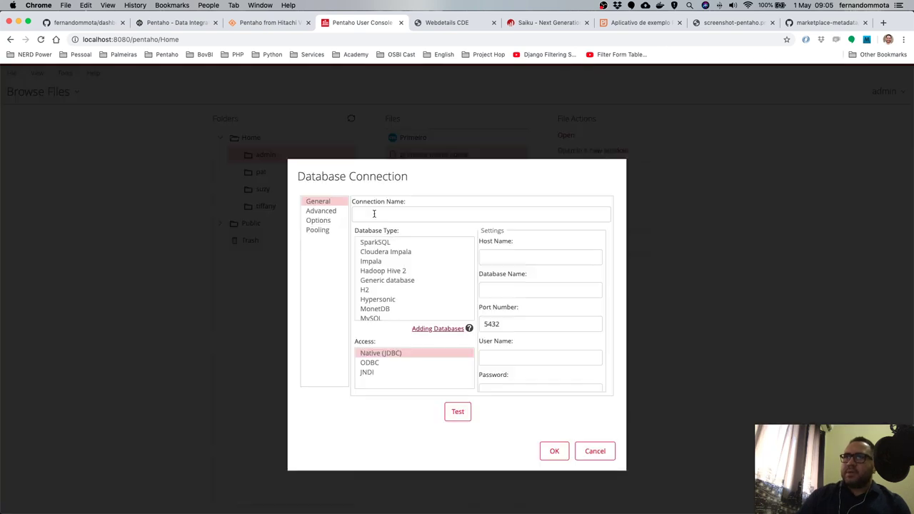
Name the new connection minha_conexao, go through its host, database, port, user name and password fields, and cancel the connection.
{"action": "left_click", "coordinate": [374, 214]}
{"action": "type", "text": "minh"}
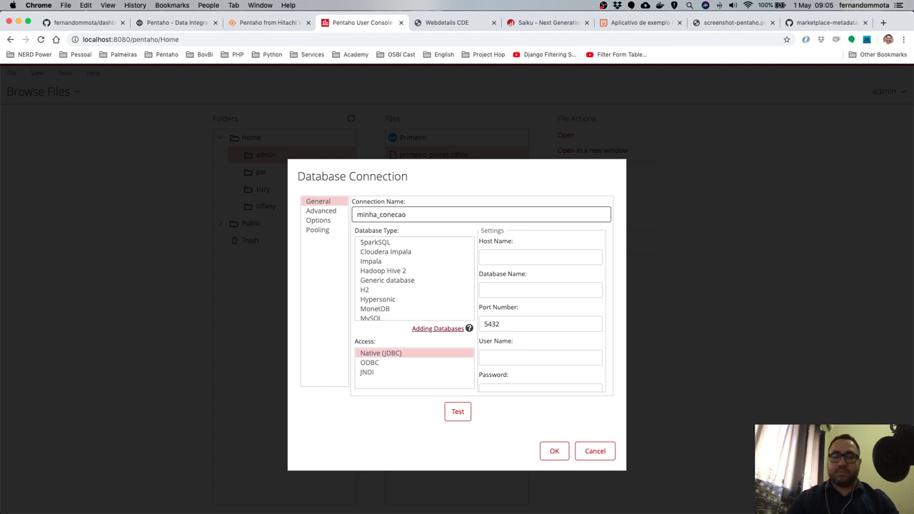
{"action": "type", "text": "a_conexao"}
{"action": "left_click", "coordinate": [541, 251]}
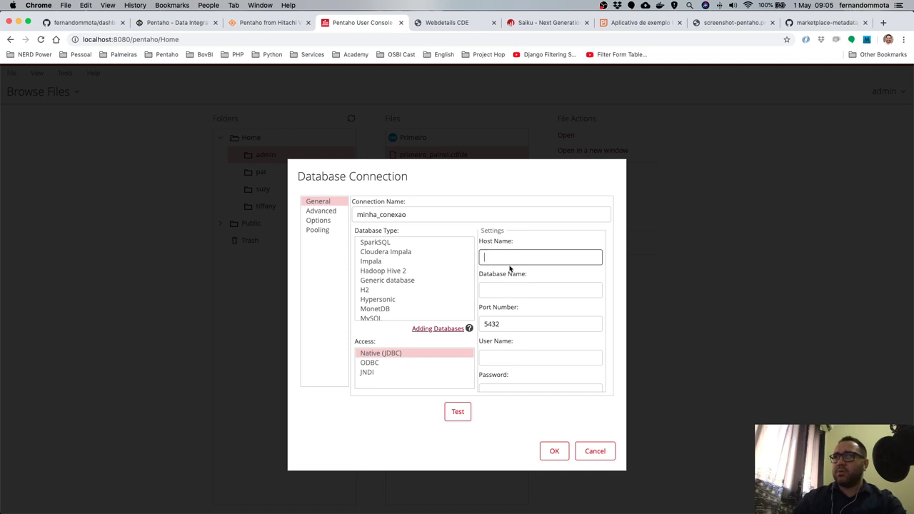
{"action": "left_click", "coordinate": [517, 292]}
{"action": "left_click", "coordinate": [516, 328]}
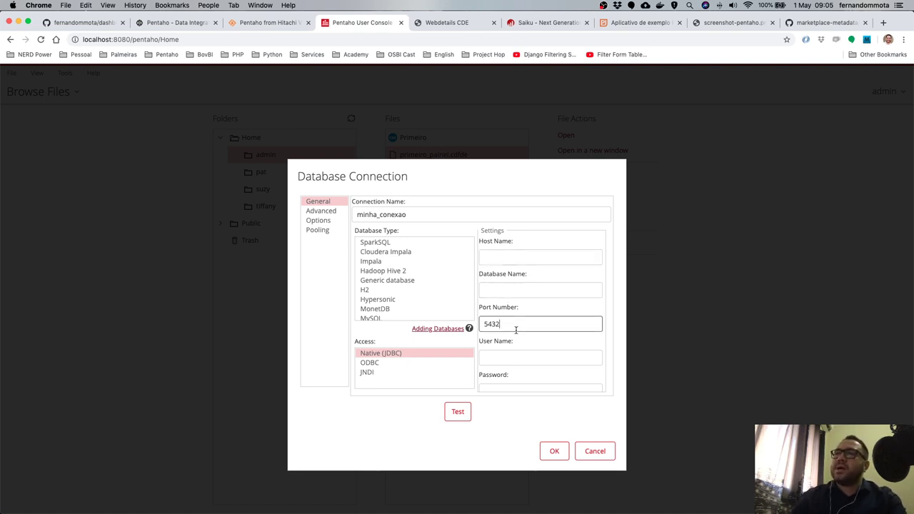
{"action": "left_click", "coordinate": [522, 356]}
{"action": "left_click", "coordinate": [518, 387]}
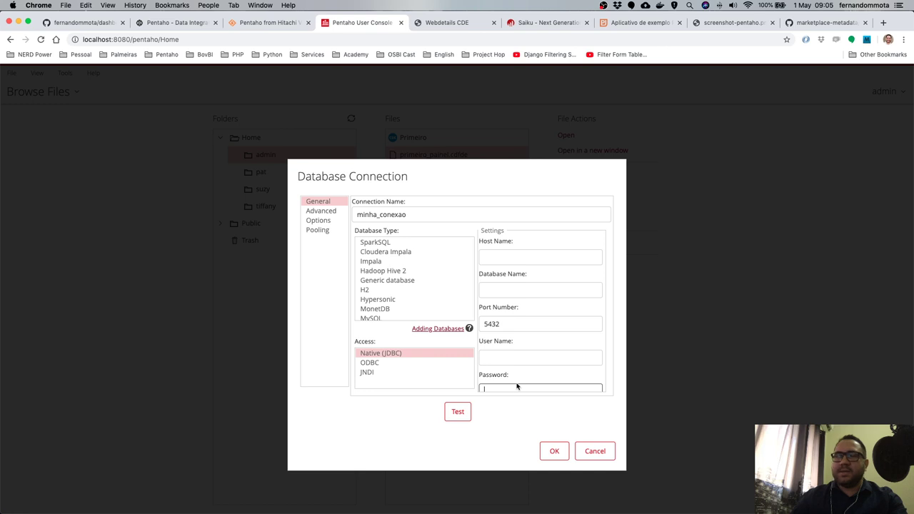
{"action": "left_click", "coordinate": [594, 451]}
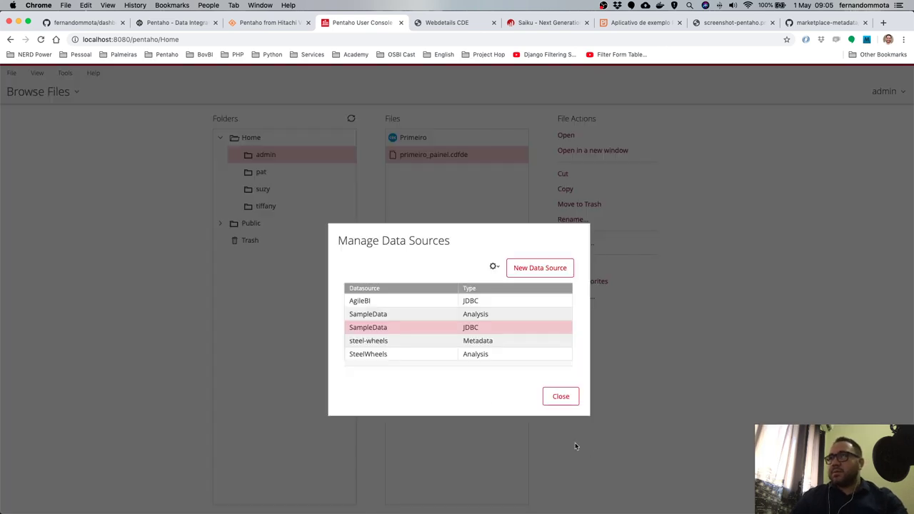
Close the data source manager, return to the CDE dashboard, and set the datasource's Mondrian schema to SteelWheels.
{"action": "left_click", "coordinate": [556, 401]}
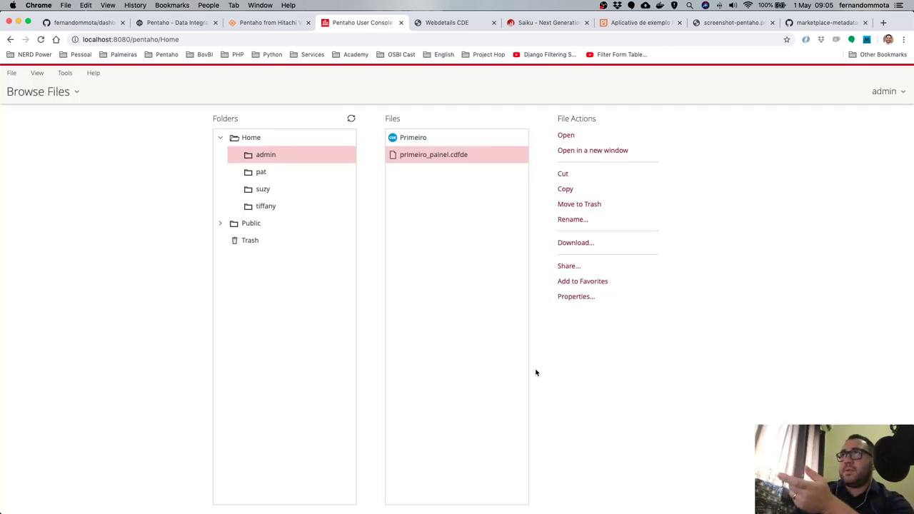
{"action": "left_click", "coordinate": [450, 24]}
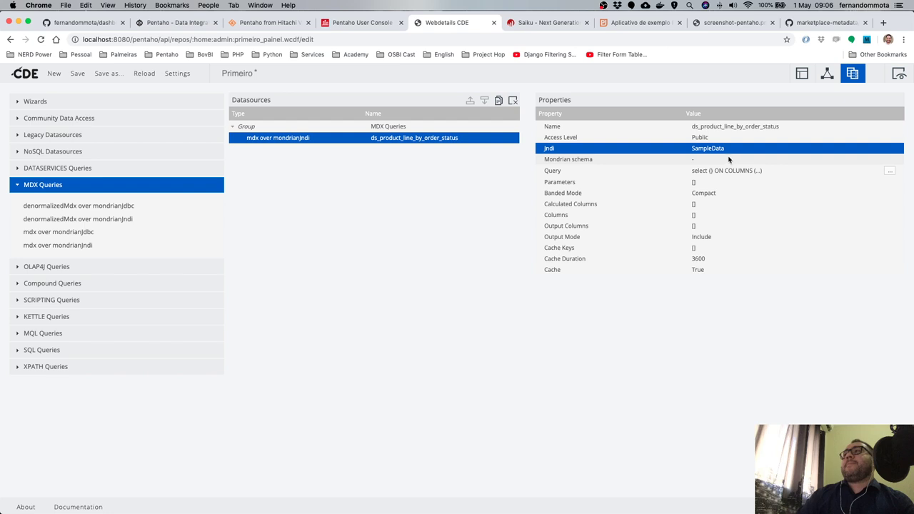
{"action": "left_click", "coordinate": [728, 159]}
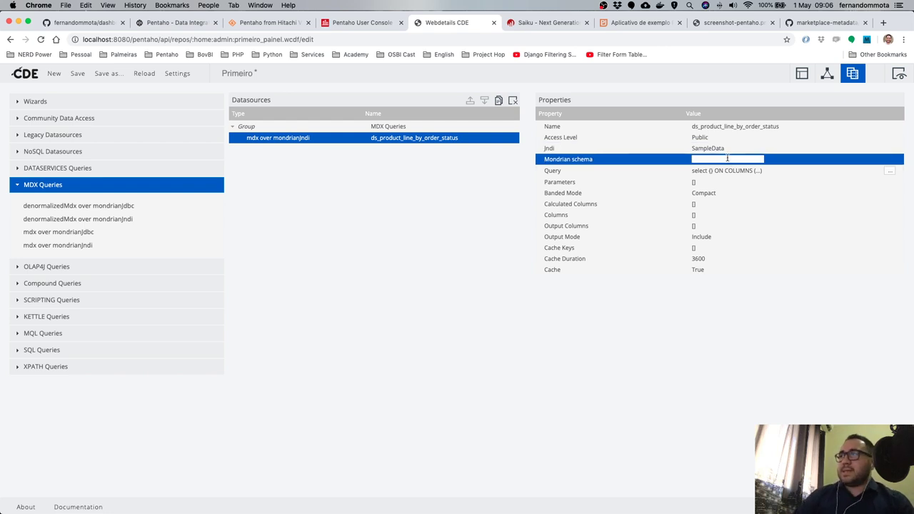
{"action": "key", "text": "Down"}
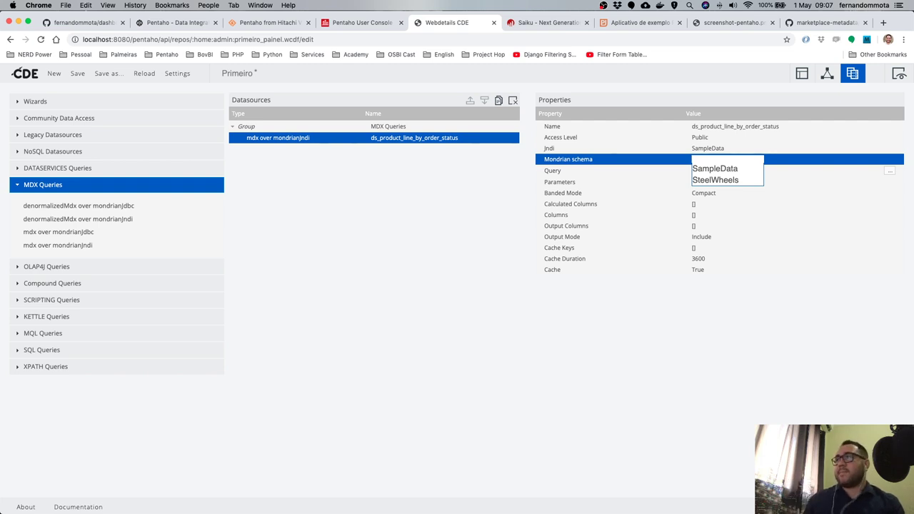
{"action": "left_click", "coordinate": [717, 181]}
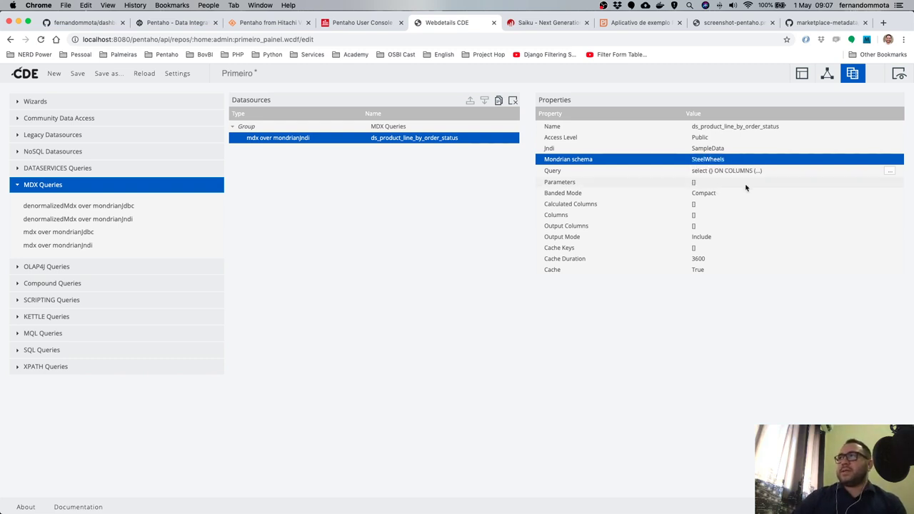
Replace the datasource's default MDX query with the SteelWheelsSales query copied from Saiku, checking it against the Saiku analysis before accepting.
{"action": "left_click", "coordinate": [890, 172]}
{"action": "left_click", "coordinate": [891, 172]}
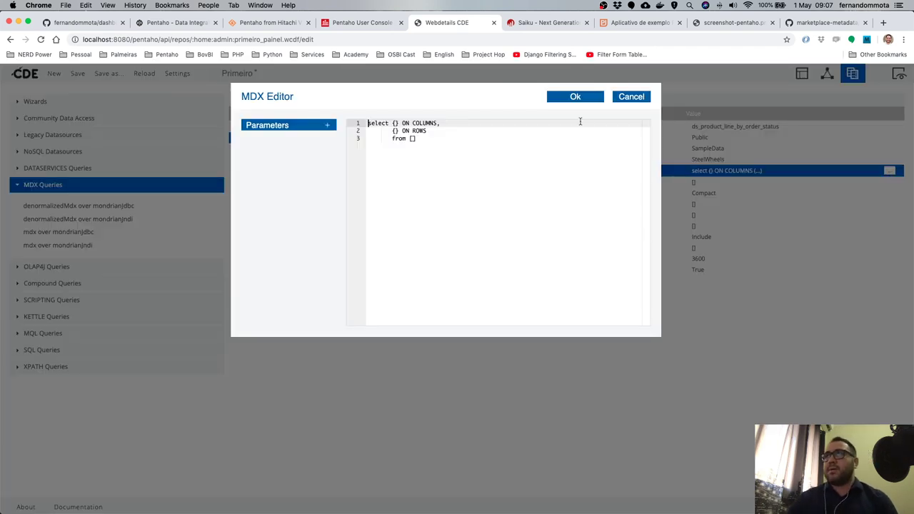
{"action": "left_click", "coordinate": [444, 149]}
{"action": "key", "text": "super+a"}
{"action": "type", "text": "WITH SET [~FILTER] AS     {[Time].[2004]} SET [~COLUMNS] AS     {[Order Status].[Type].Members} SET [~ROWS] AS     {[Product].[Line].Members} SELECT NON EMPTY CrossJoin([~COLUMNS], {[Measures].[Quantity]}) ON COLUMNS, NON EMPTY [~ROWS] ON ROWS FROM [SteelWheelsSales] WHERE [~FILTER]"}
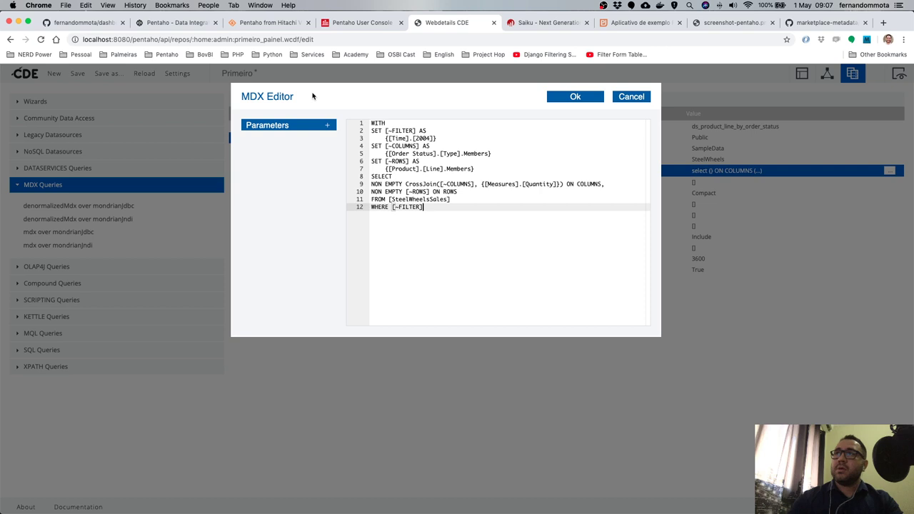
{"action": "left_click", "coordinate": [556, 22]}
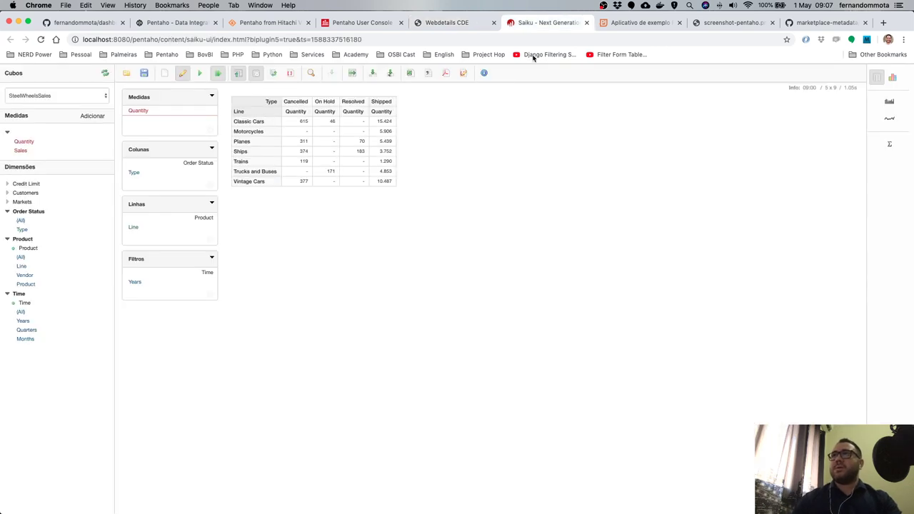
{"action": "key", "text": "ctrl+shift+Tab"}
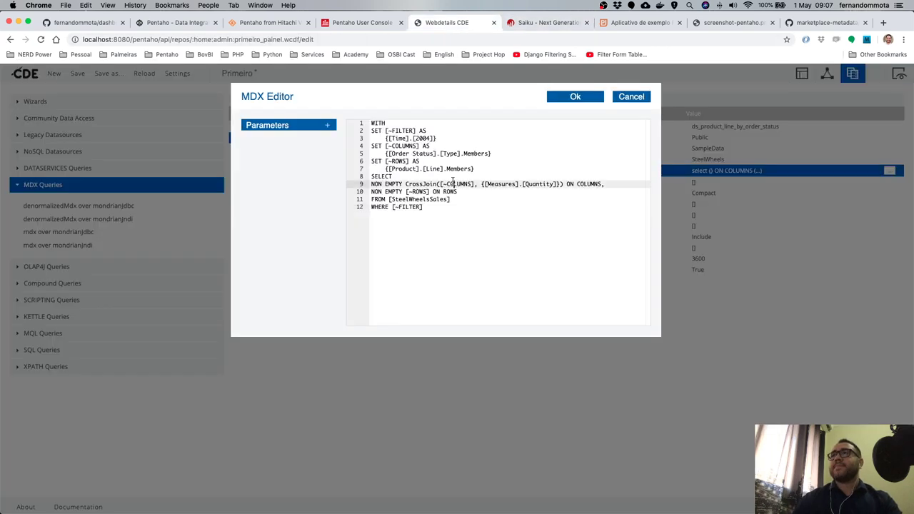
{"action": "left_click", "coordinate": [575, 98]}
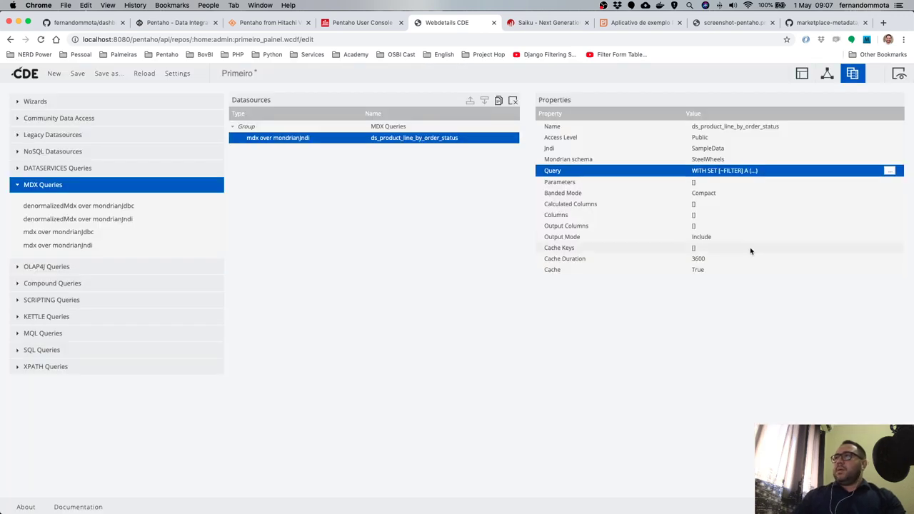
Save the dashboard, refresh the admin folder in the Pentaho User Console, and select primeiro_painel.cda.
{"action": "left_click", "coordinate": [592, 183]}
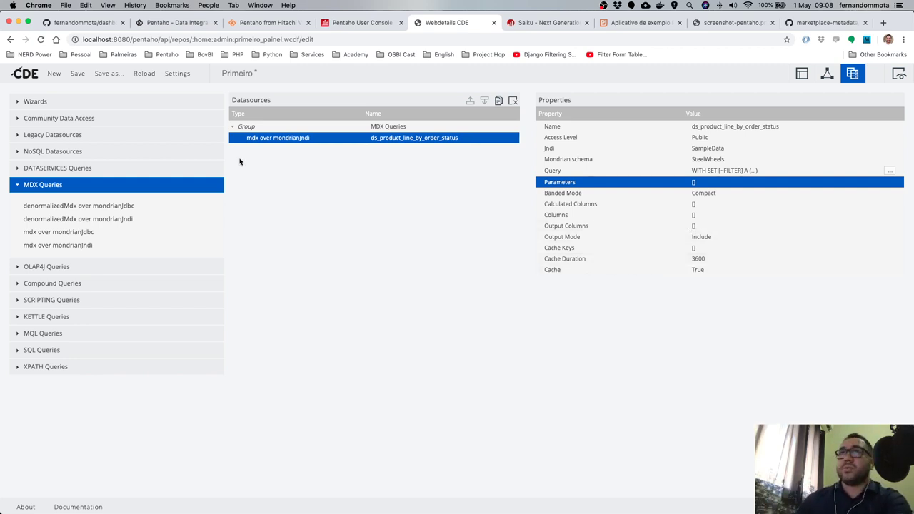
{"action": "left_click", "coordinate": [77, 73]}
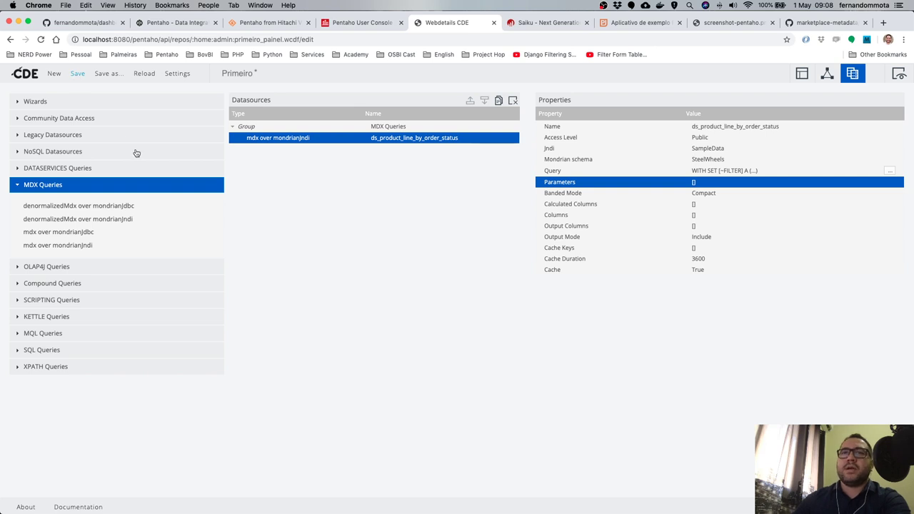
{"action": "left_click", "coordinate": [349, 24]}
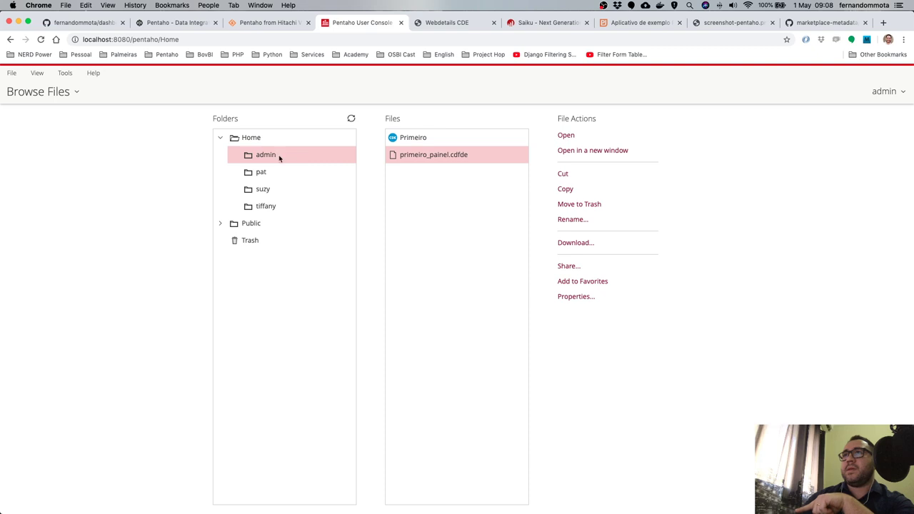
{"action": "left_click", "coordinate": [350, 120]}
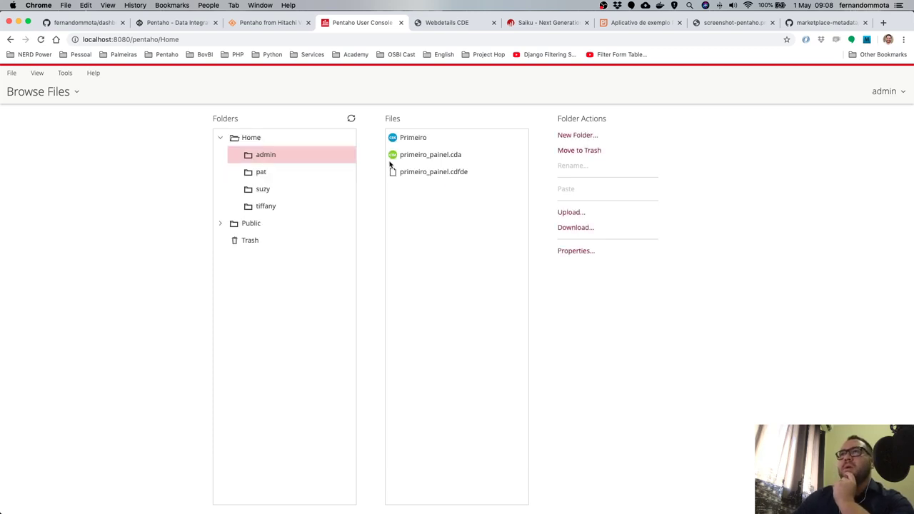
{"action": "left_click", "coordinate": [461, 157]}
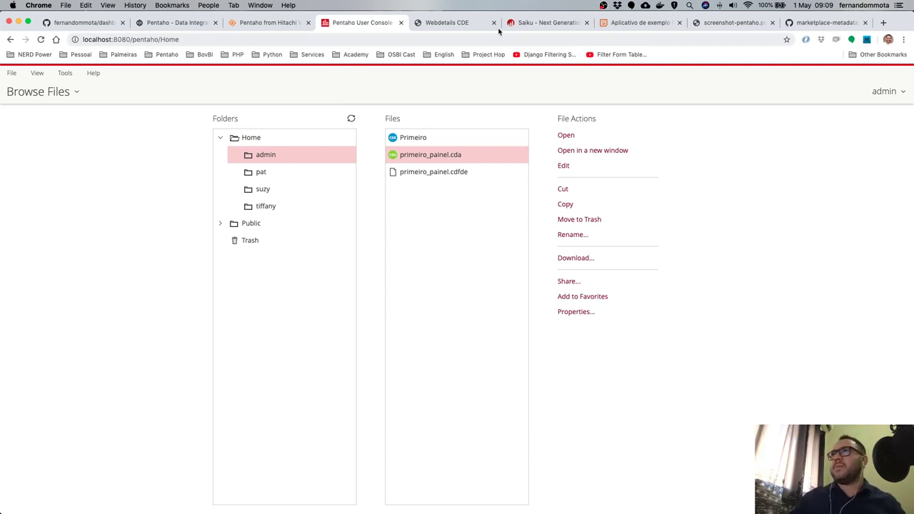
Return to the CDE dashboard and add a row named primeira_linha to its layout structure.
{"action": "left_click", "coordinate": [534, 24]}
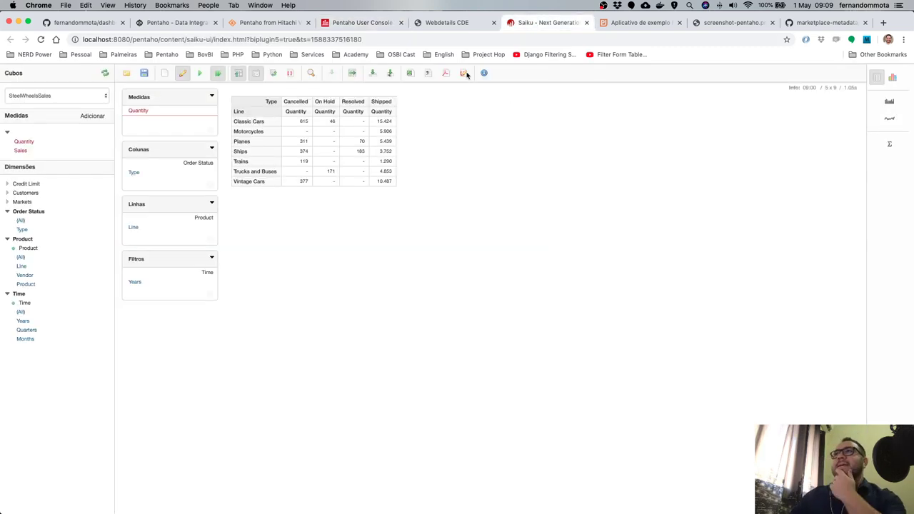
{"action": "left_click", "coordinate": [449, 24]}
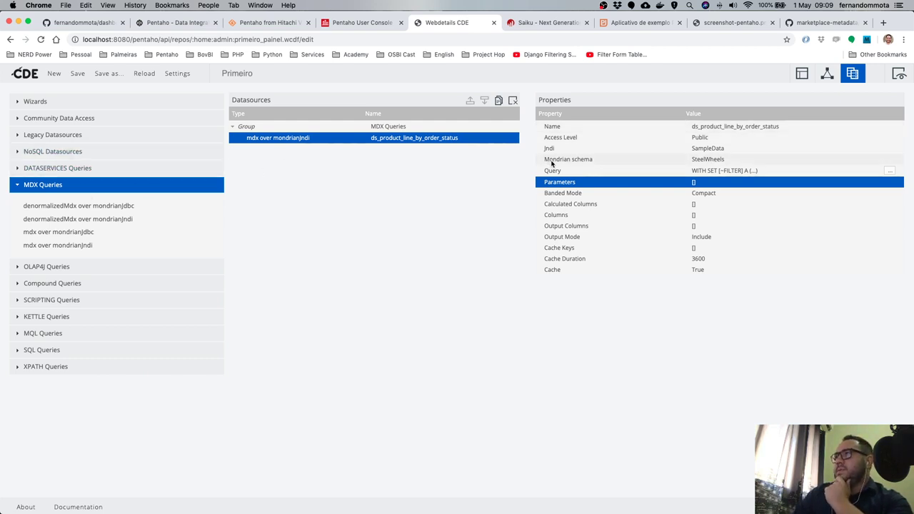
{"action": "left_click", "coordinate": [801, 75]}
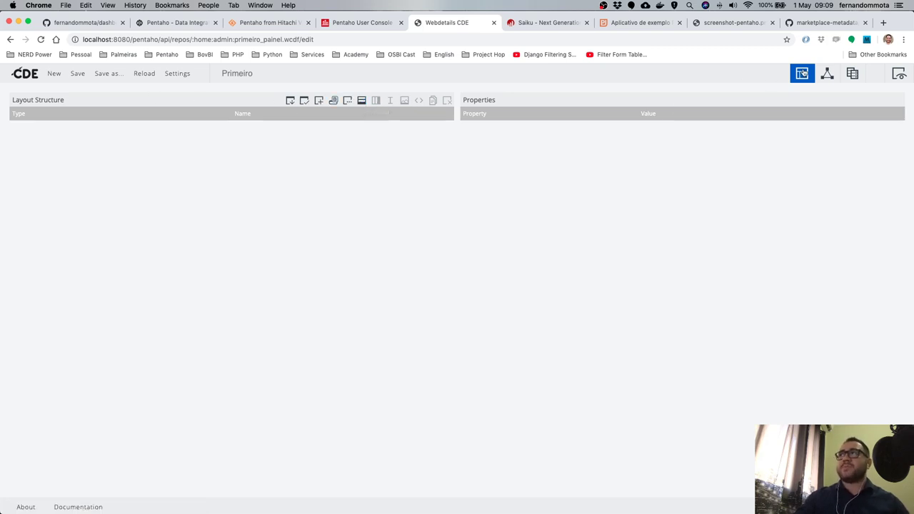
{"action": "left_click", "coordinate": [363, 101]}
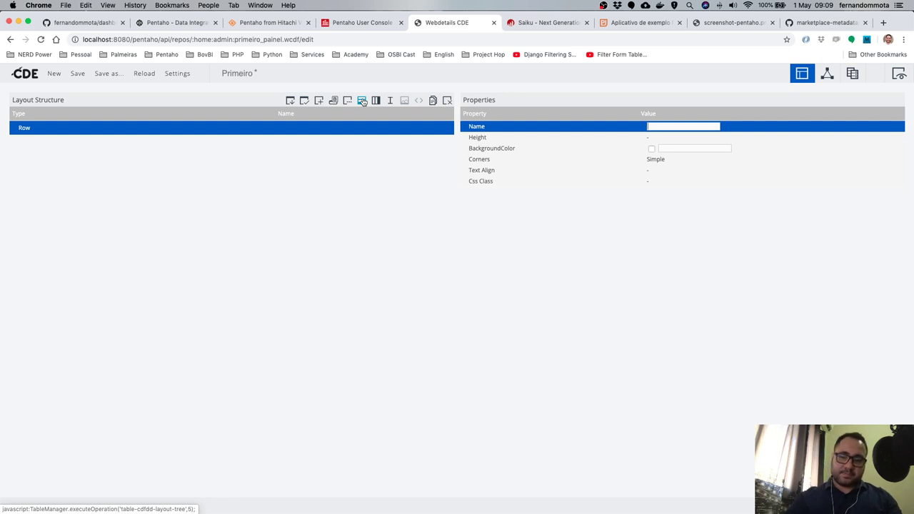
{"action": "type", "text": "primeira"}
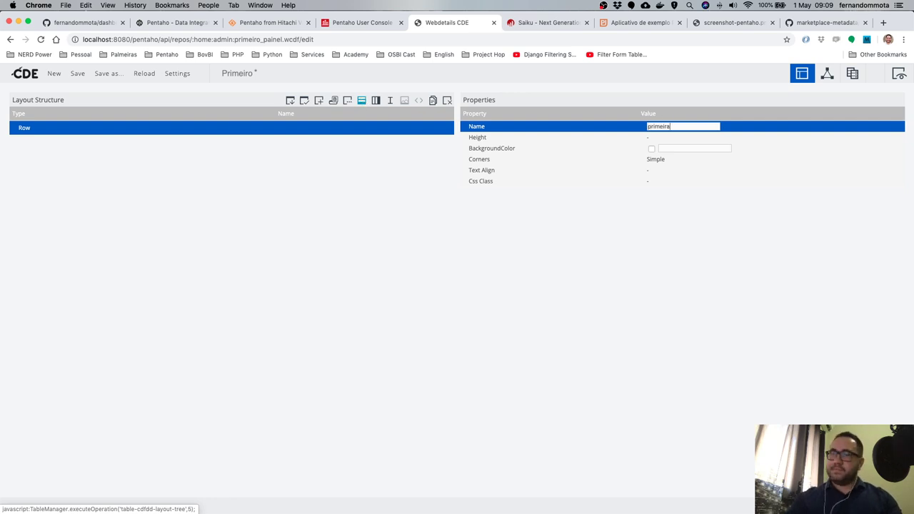
{"action": "type", "text": "_linha"}
{"action": "key", "text": "Return"}
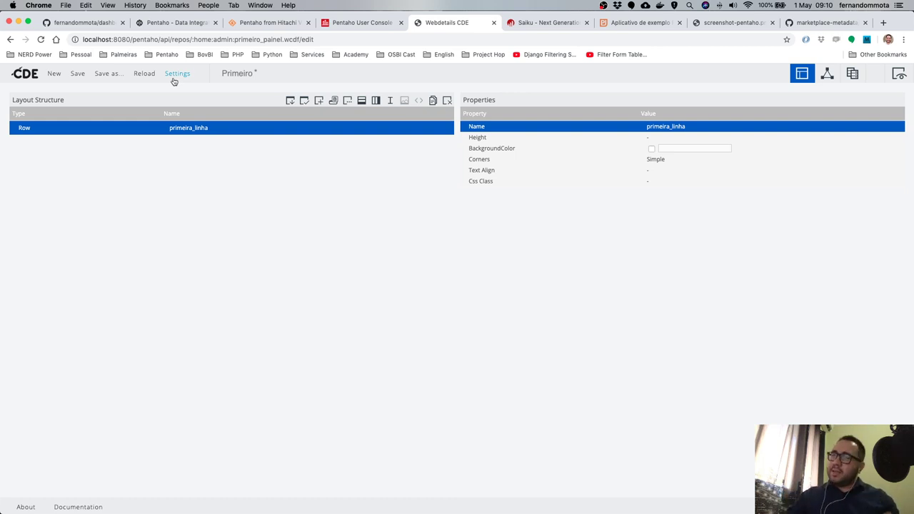
Open the dashboard settings, look through the available dashboard types, and cancel without changes.
{"action": "left_click", "coordinate": [78, 77]}
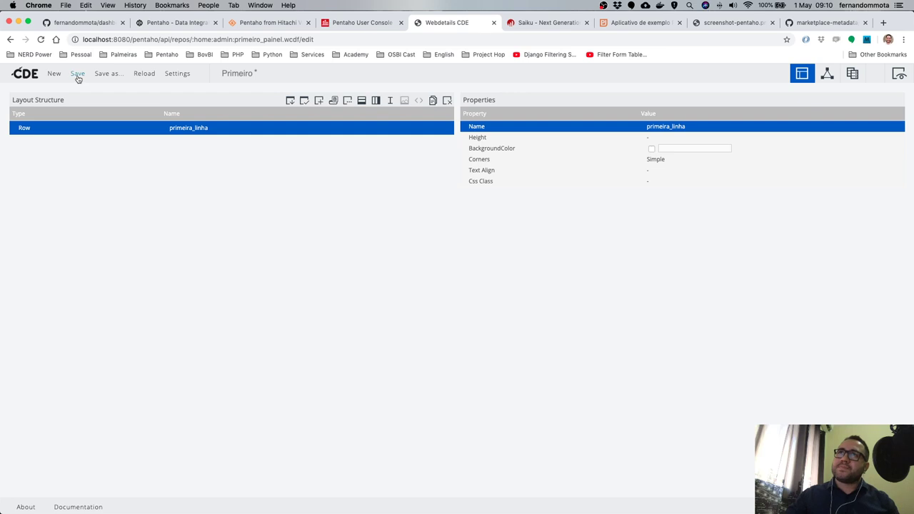
{"action": "left_click", "coordinate": [178, 74]}
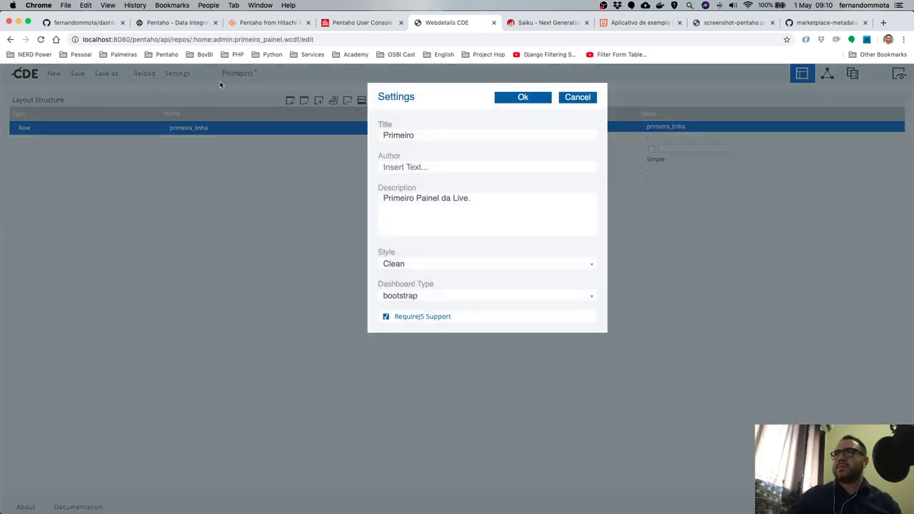
{"action": "left_click", "coordinate": [471, 296]}
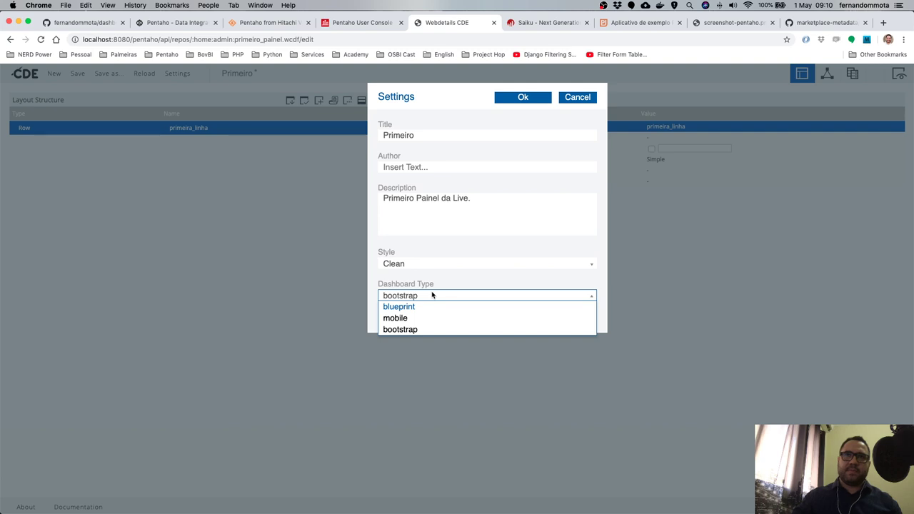
{"action": "left_click", "coordinate": [582, 100]}
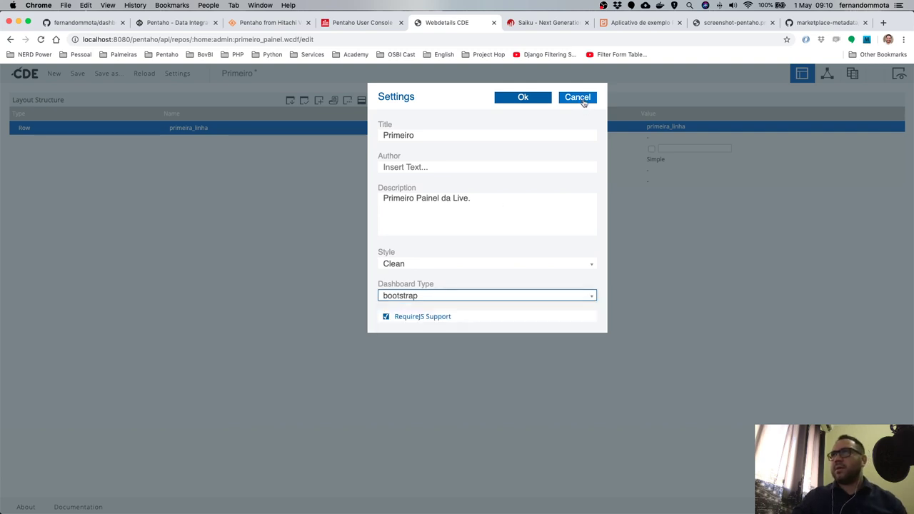
{"action": "left_click", "coordinate": [580, 98]}
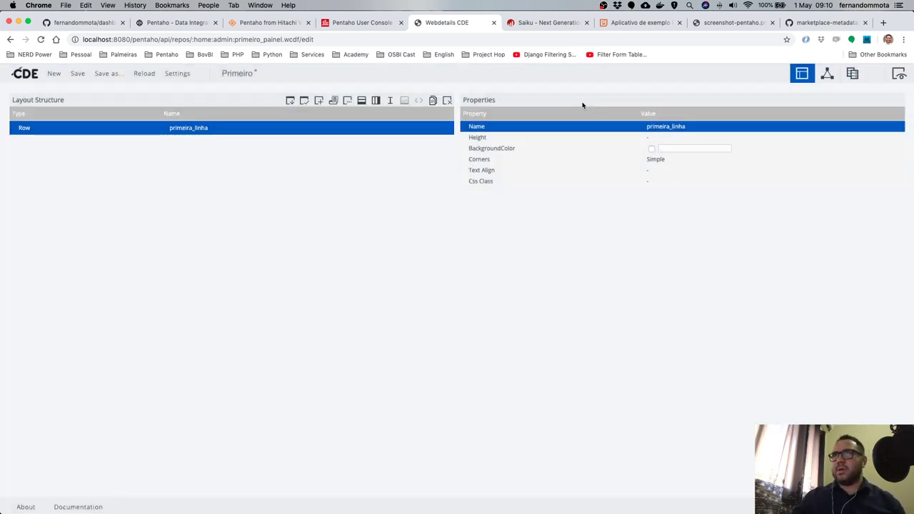
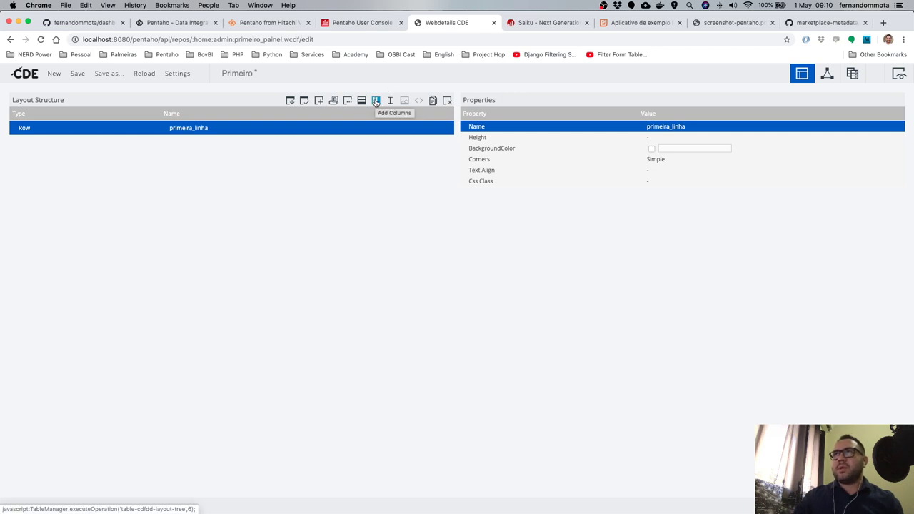
Add a column inside the primeira_linha row and enter coluna_ as its name.
{"action": "left_click", "coordinate": [375, 100]}
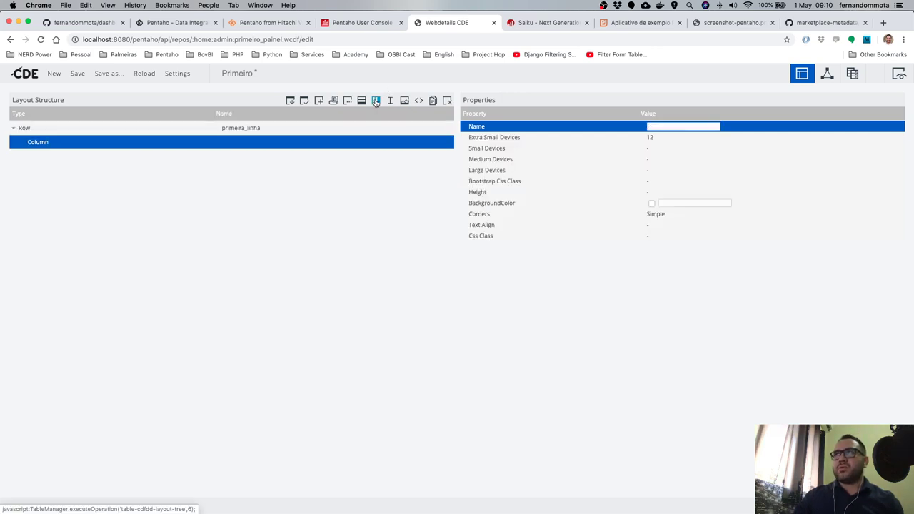
{"action": "type", "text": "co"}
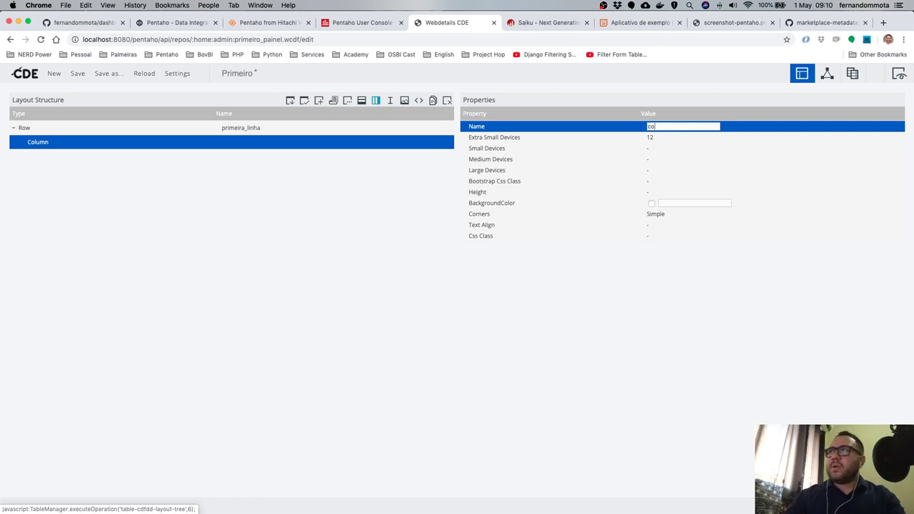
{"action": "type", "text": "luna"}
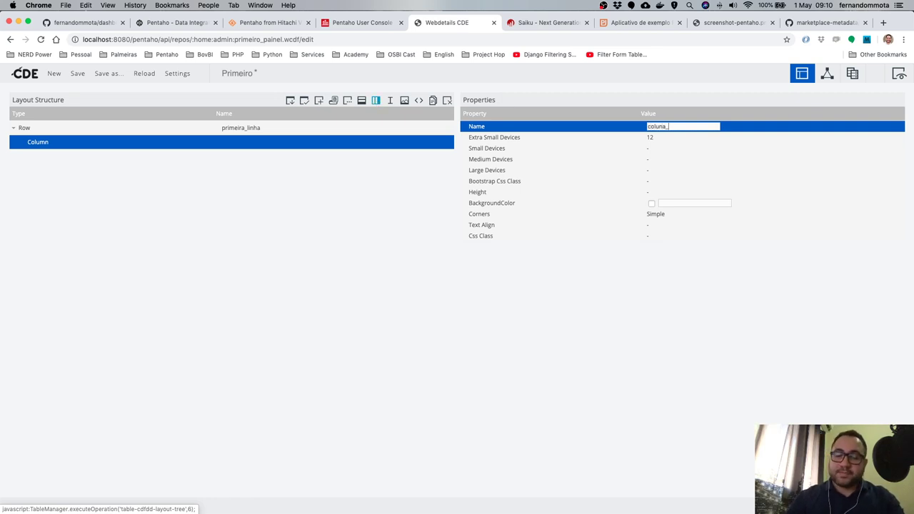
{"action": "type", "text": "_"}
Copy the product_line_by_order_status part of the MDX datasource's name, keeping the datasource name as it is.
{"action": "left_click", "coordinate": [853, 73]}
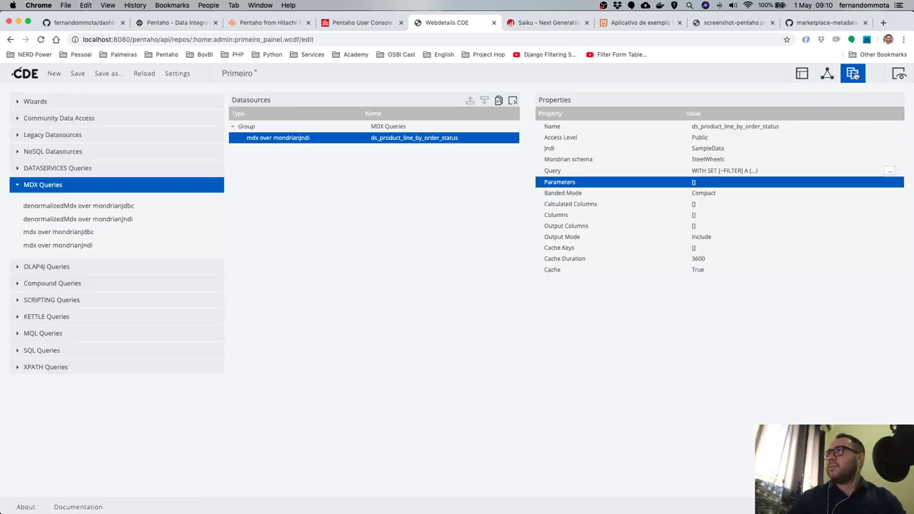
{"action": "left_click", "coordinate": [709, 127]}
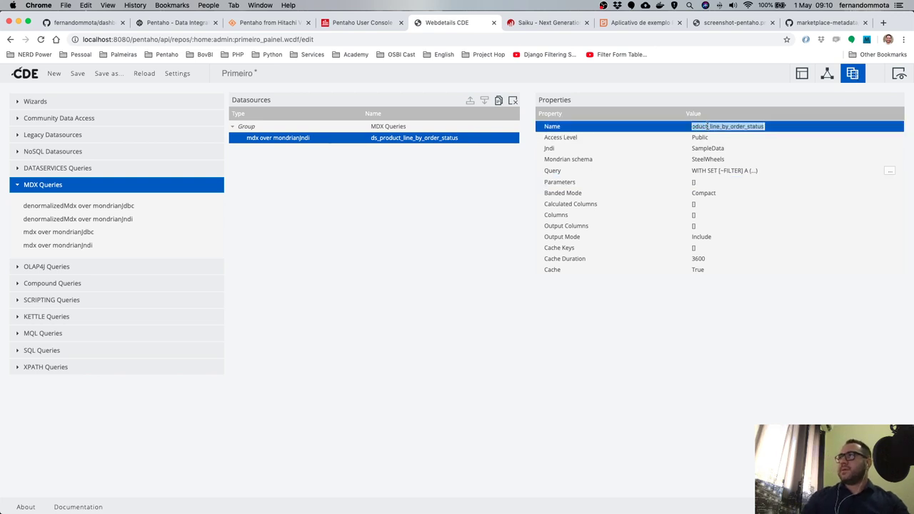
{"action": "double_click", "coordinate": [703, 126]}
{"action": "left_click", "coordinate": [704, 127]}
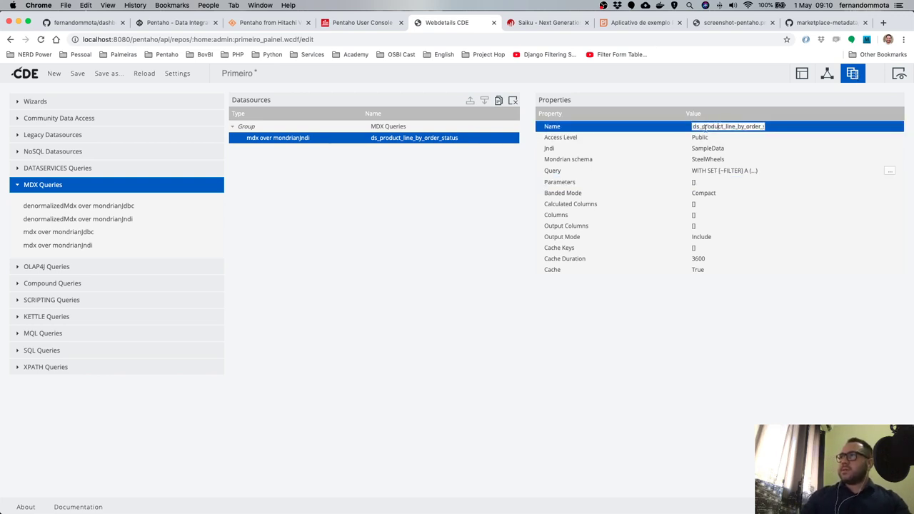
{"action": "left_click_drag", "start_coordinate": [704, 127], "coordinate": [815, 129]}
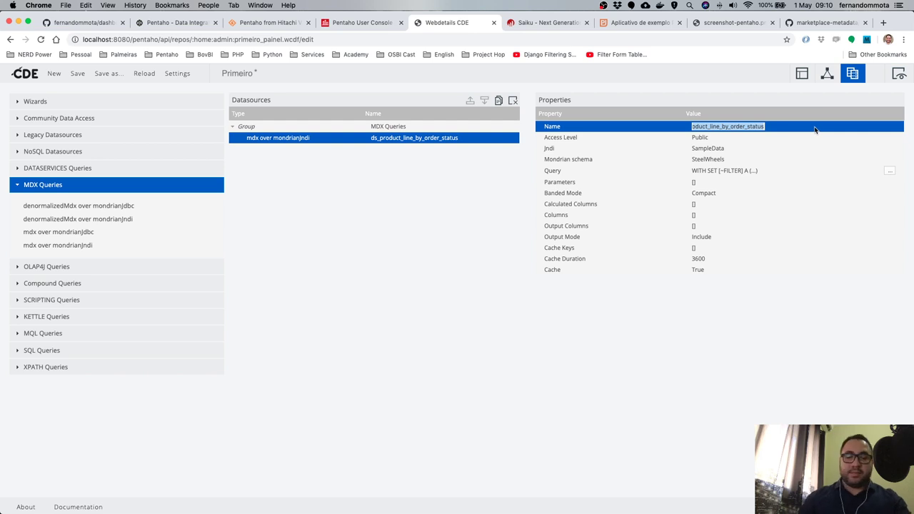
{"action": "key", "text": "super+c"}
{"action": "key", "text": "Return"}
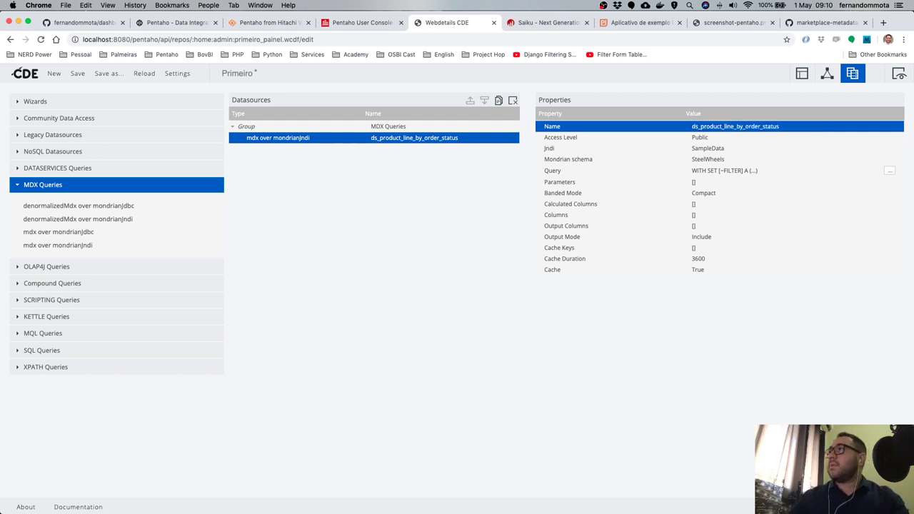
Return to the layout structure and rename the column inside primeira_linha as chart_product_line_by_order_status.
{"action": "left_click", "coordinate": [802, 73]}
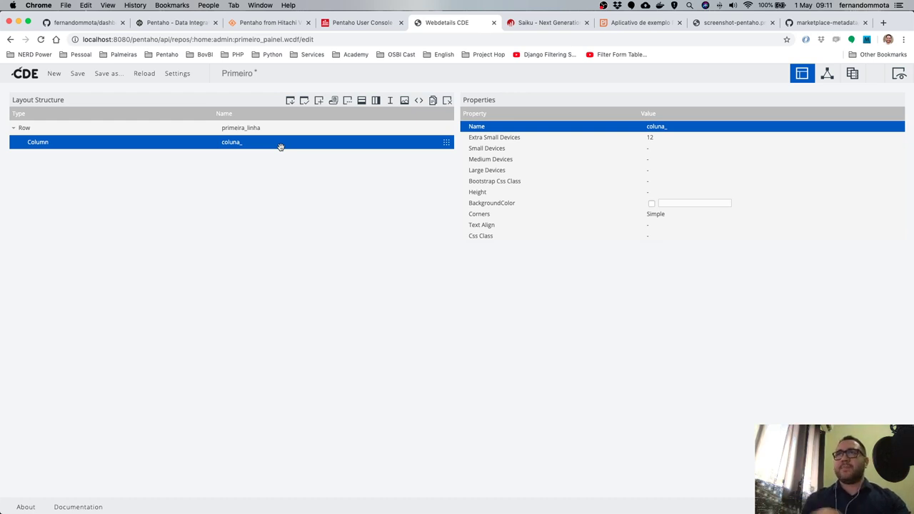
{"action": "left_click", "coordinate": [658, 129]}
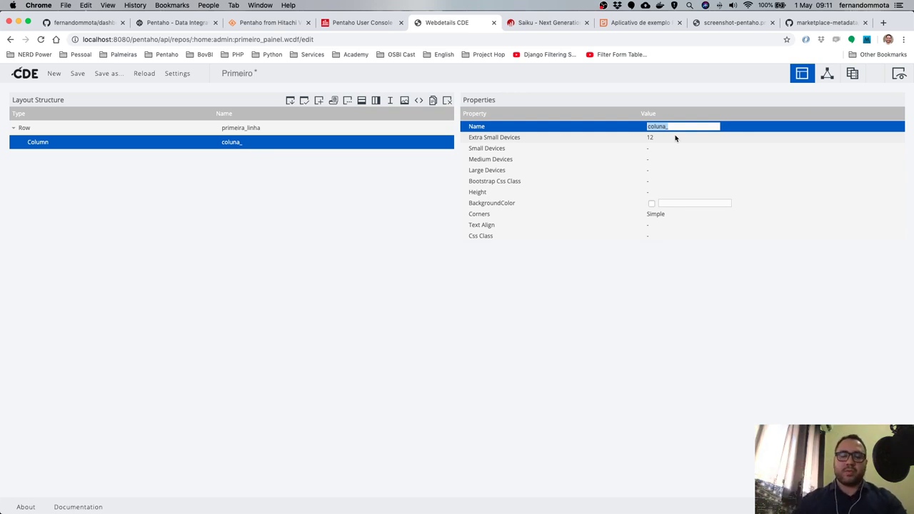
{"action": "type", "text": "chart_product_line_by_order_status"}
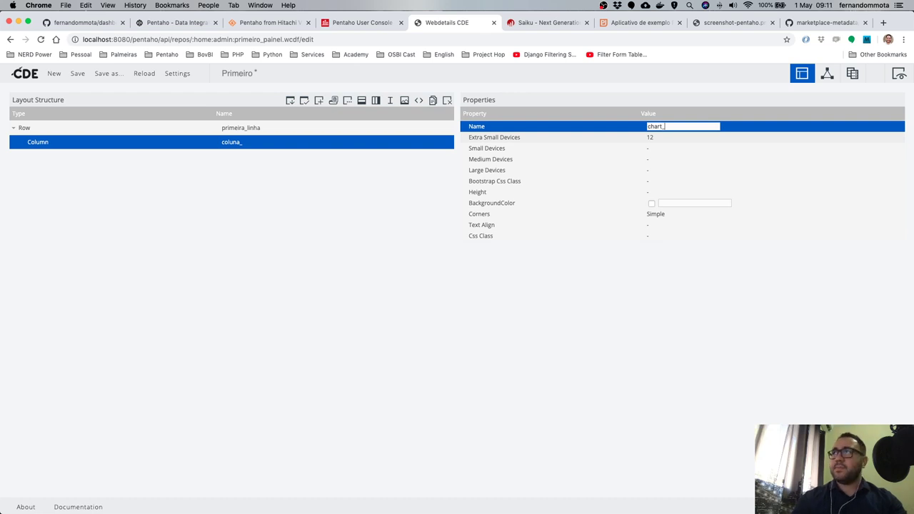
{"action": "key", "text": "Return"}
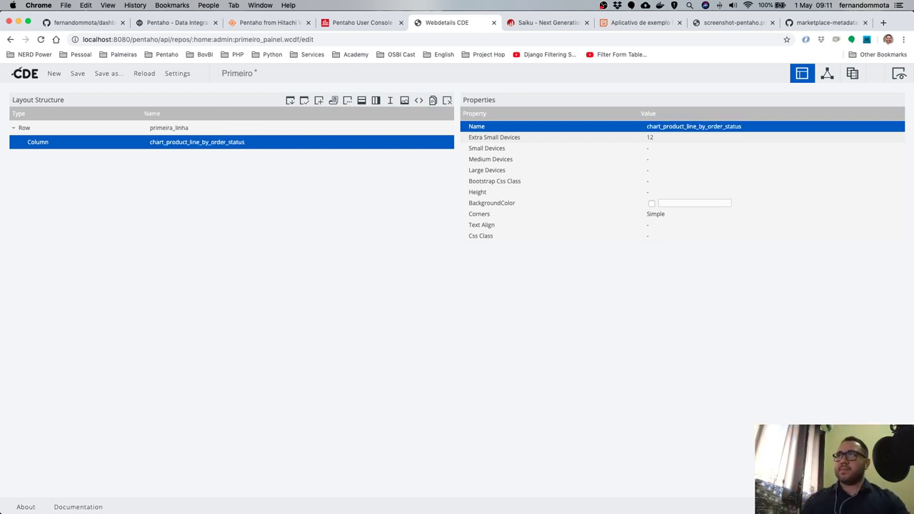
Set the column's Medium Devices width to 6.
{"action": "left_click", "coordinate": [526, 139]}
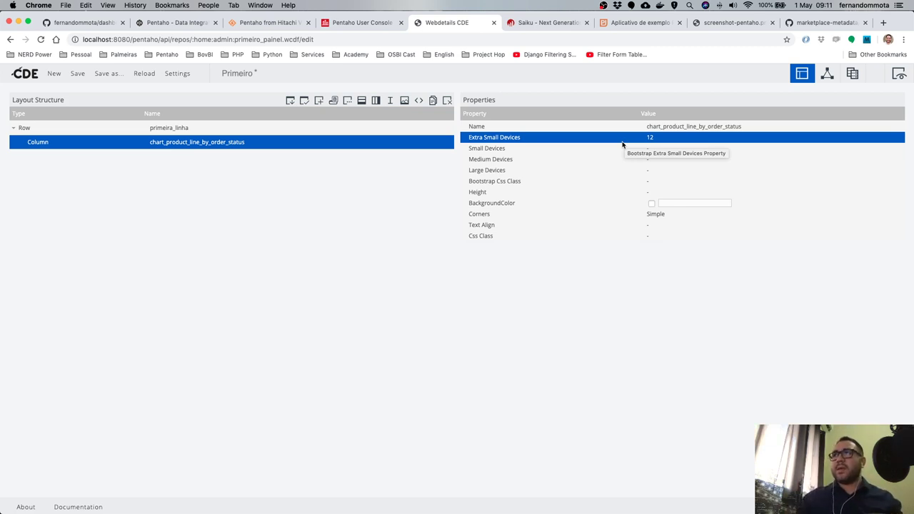
{"action": "left_click", "coordinate": [667, 160]}
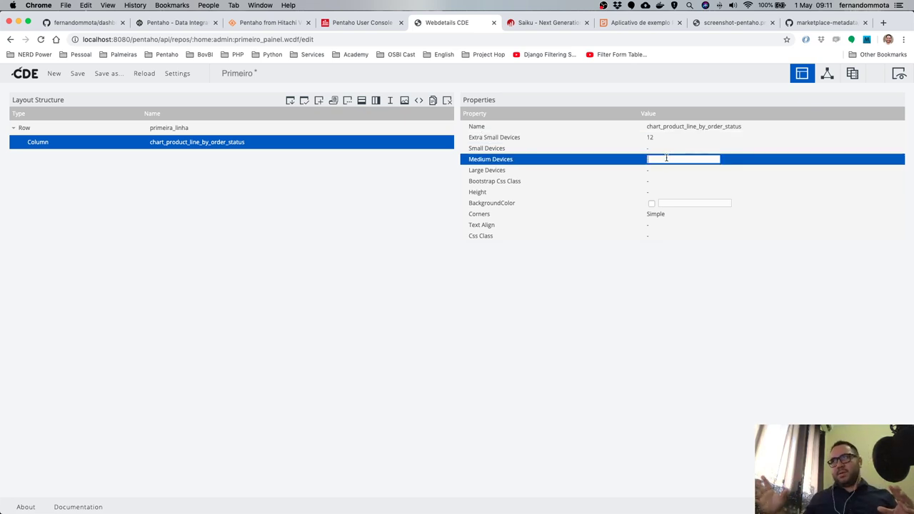
{"action": "left_click", "coordinate": [621, 172]}
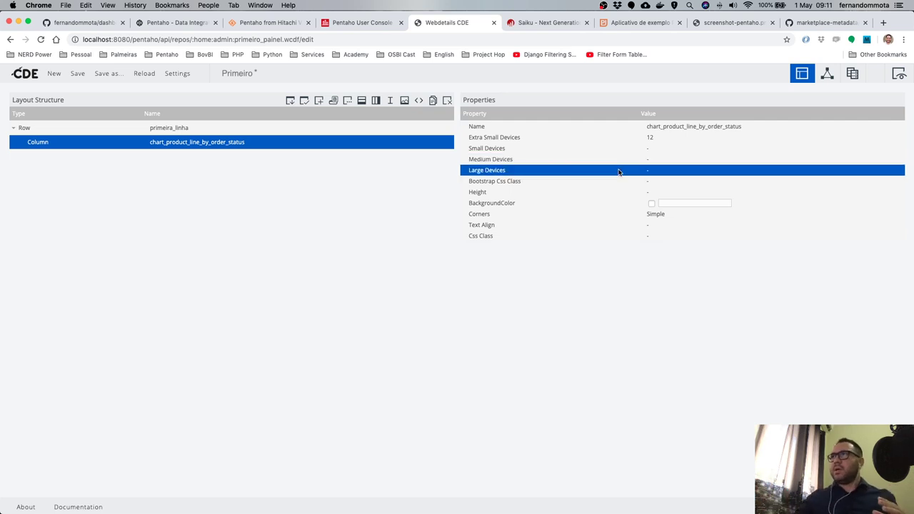
{"action": "left_click", "coordinate": [685, 160]}
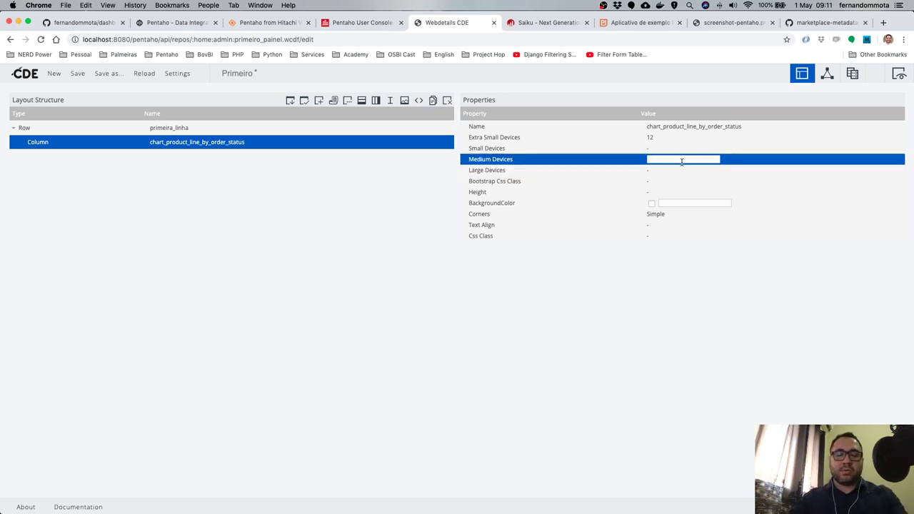
{"action": "type", "text": "6"}
{"action": "key", "text": "Return"}
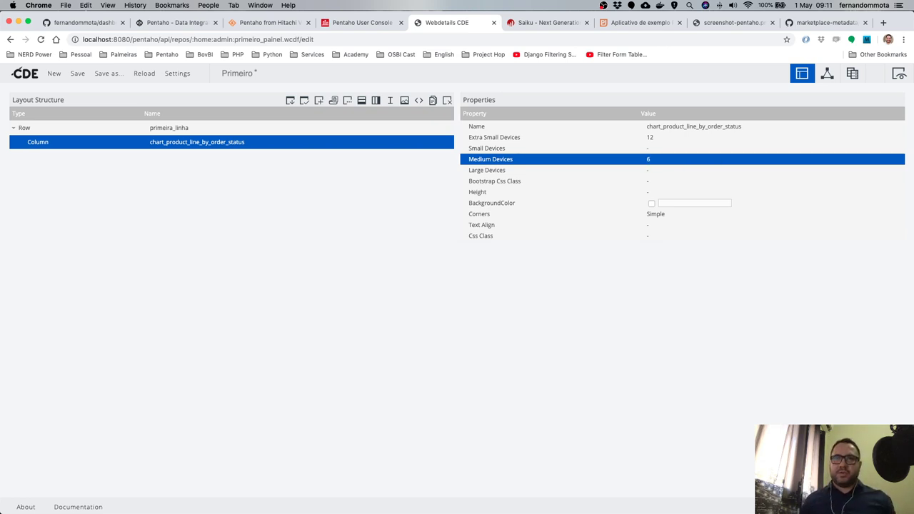
Add a CCC Bar Chart component to the dashboard and name it chartproduct_line_by_order_status.
{"action": "left_click", "coordinate": [827, 75]}
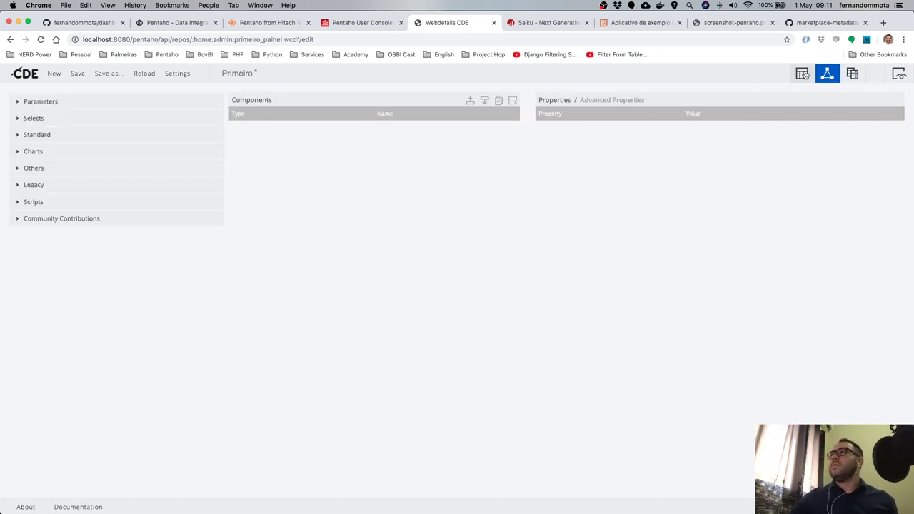
{"action": "left_click", "coordinate": [803, 73]}
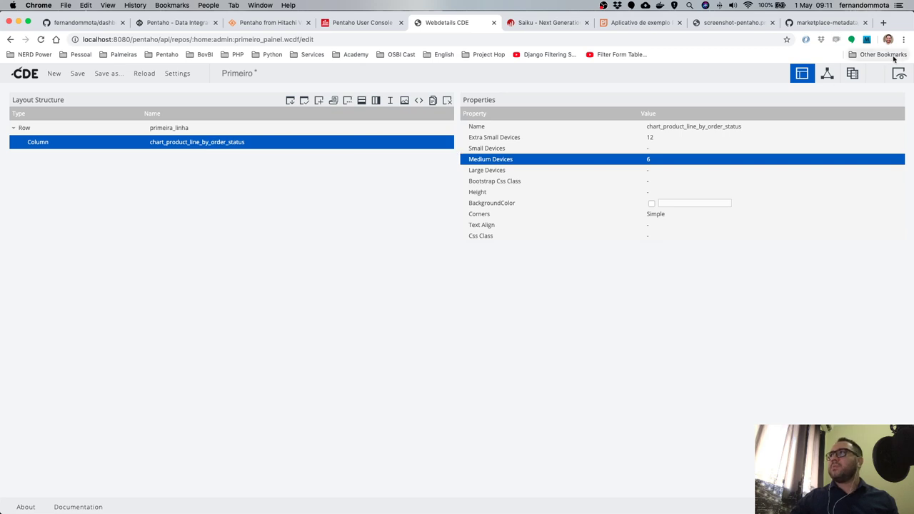
{"action": "left_click", "coordinate": [853, 76]}
{"action": "left_click", "coordinate": [827, 75]}
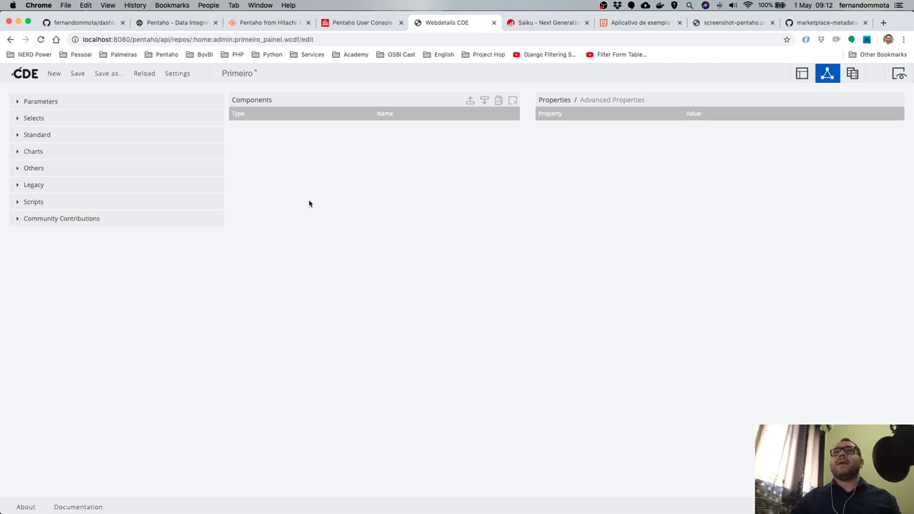
{"action": "left_click", "coordinate": [16, 154]}
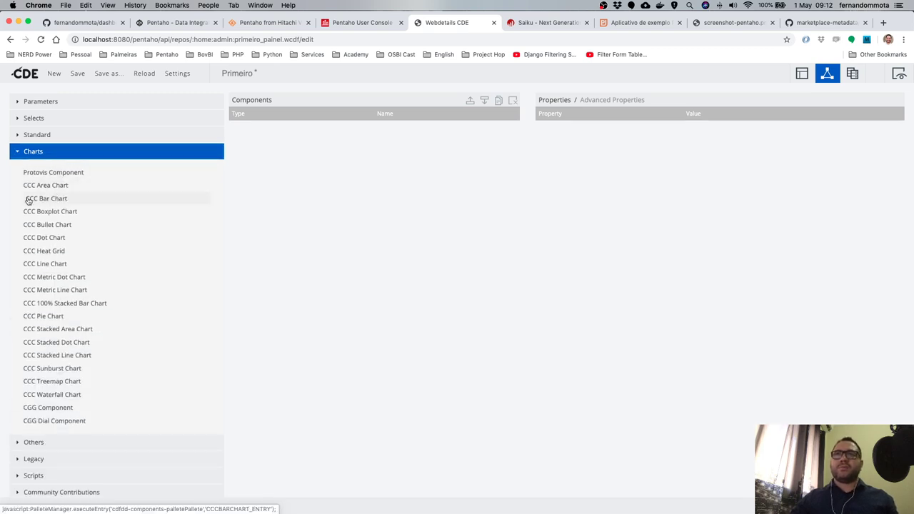
{"action": "left_click", "coordinate": [50, 200]}
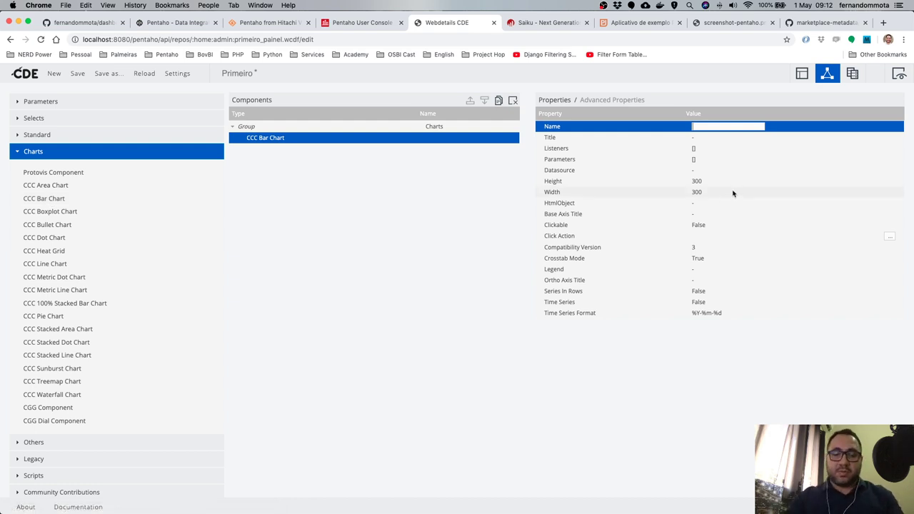
{"action": "type", "text": "chart"}
{"action": "key", "text": "super+v"}
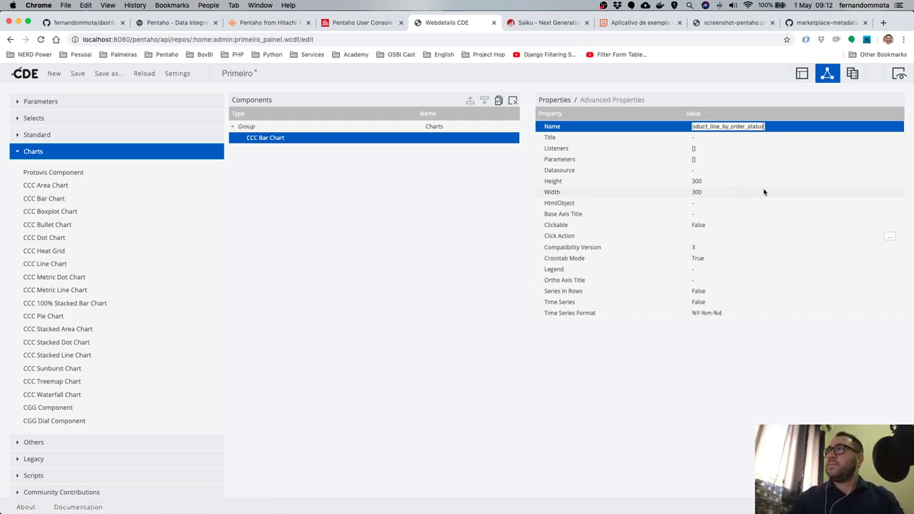
{"action": "key", "text": "Return"}
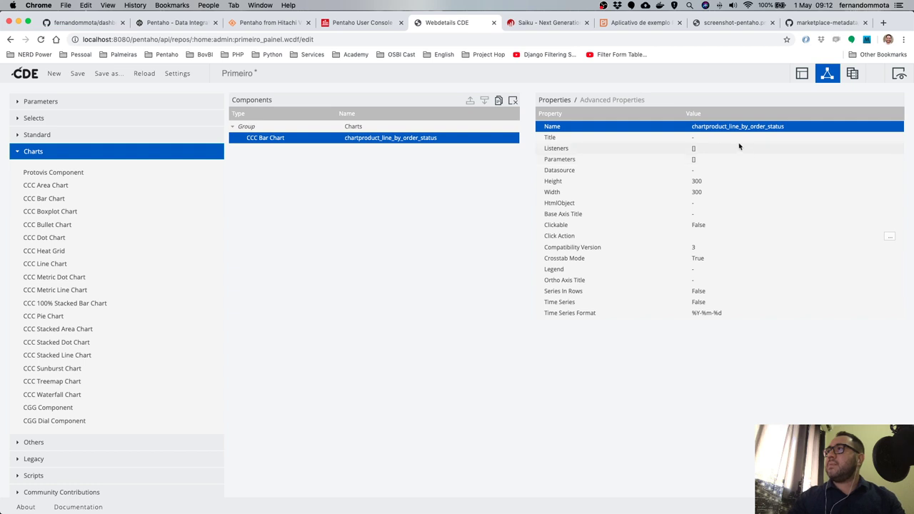
Correct the bar chart component's name to chart_product_line_by_order_status.
{"action": "left_click", "coordinate": [710, 126]}
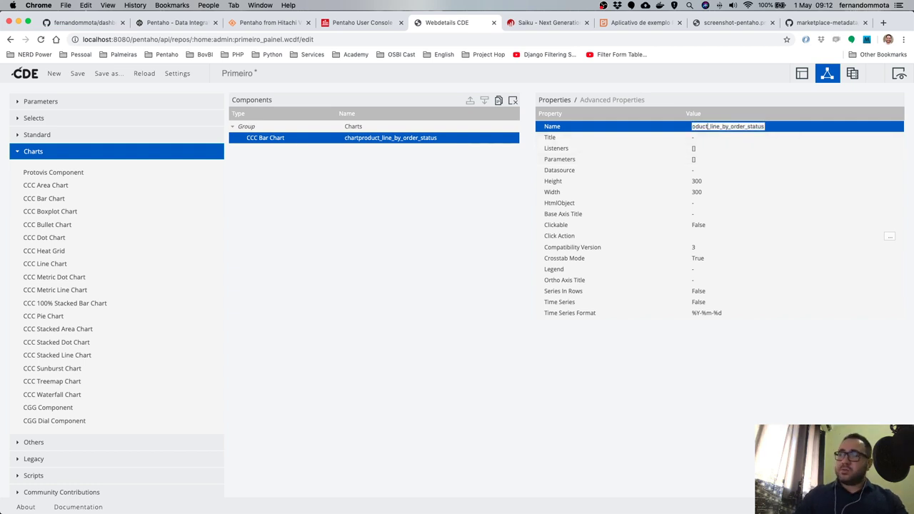
{"action": "key", "text": "super+Left"}
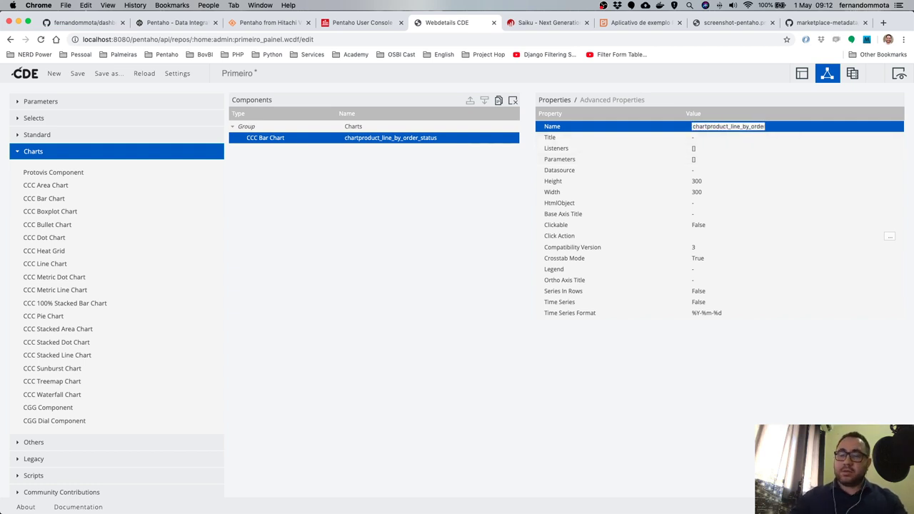
{"action": "type", "text": "_"}
{"action": "key", "text": "Return"}
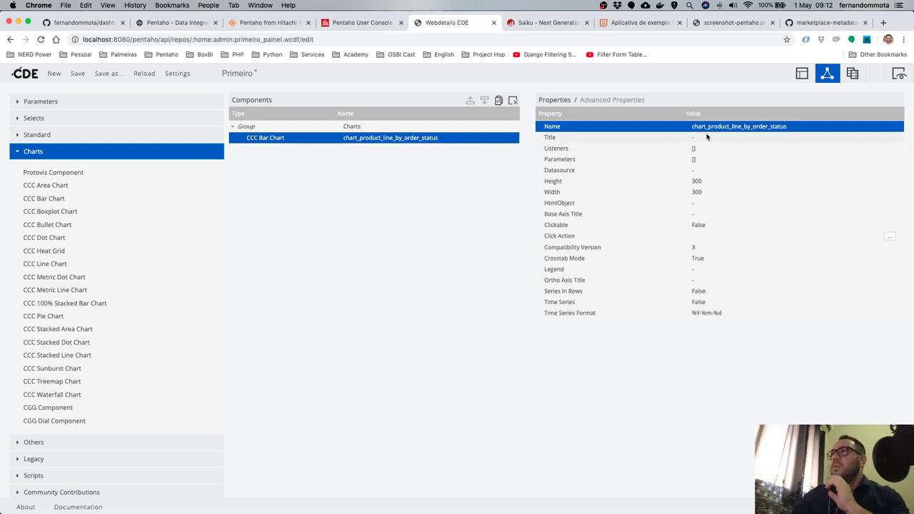
Assign the bar chart the datasource ds_product_line_by_order_status and the HtmlObject chart_product_line_by_order_status.
{"action": "left_click", "coordinate": [700, 170]}
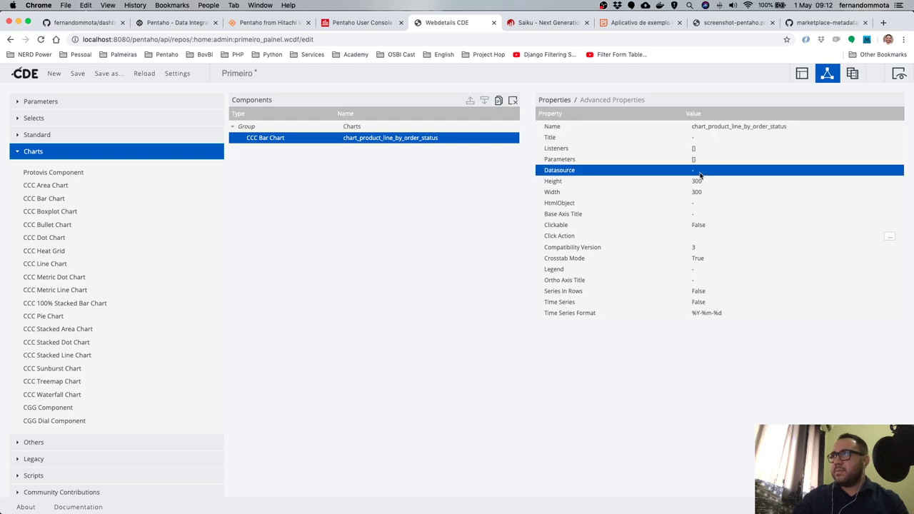
{"action": "type", "text": "ds_product_line_by_order"}
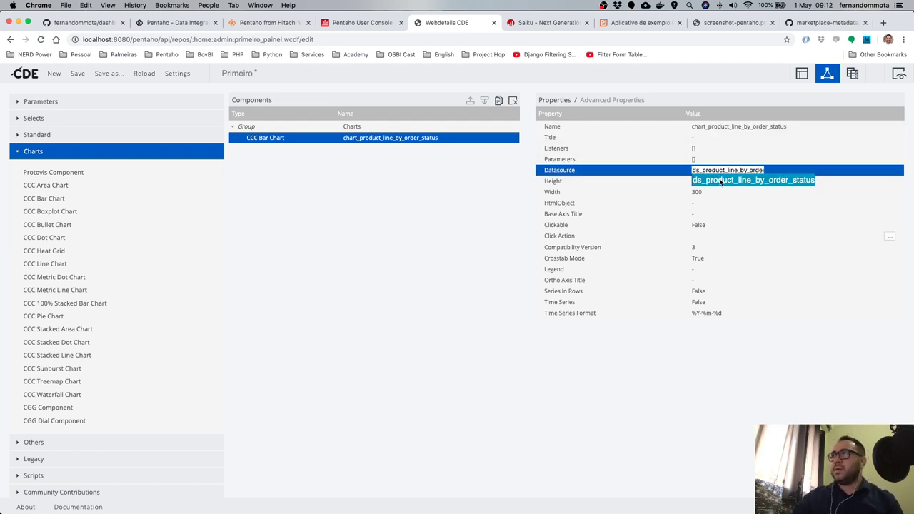
{"action": "left_click", "coordinate": [720, 182]}
{"action": "key", "text": "Return"}
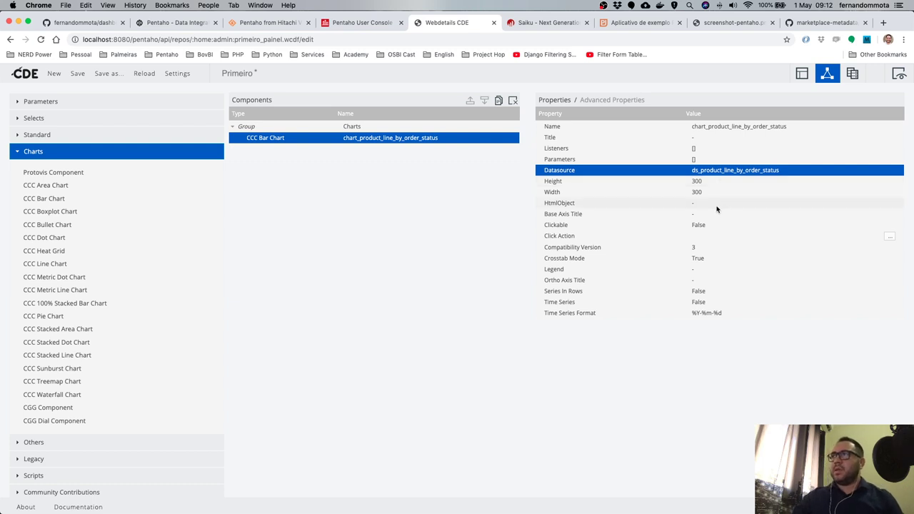
{"action": "left_click", "coordinate": [716, 205]}
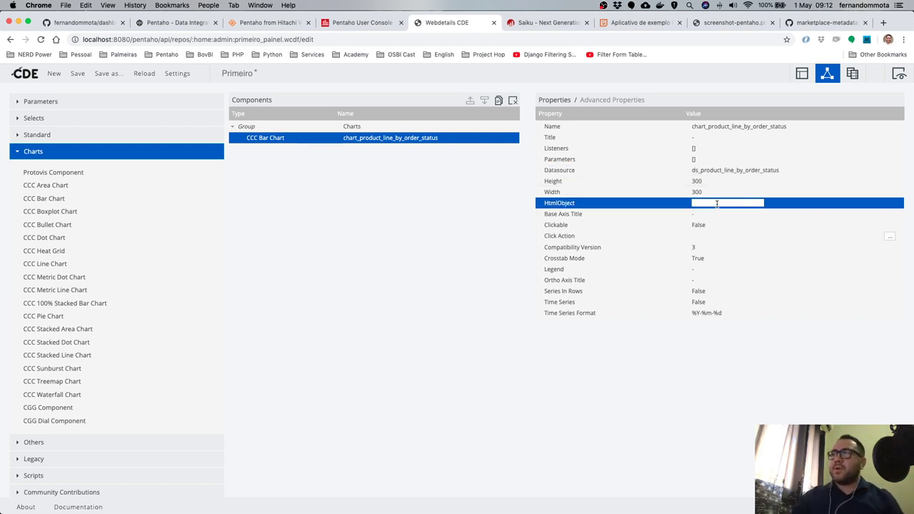
{"action": "key", "text": "Down"}
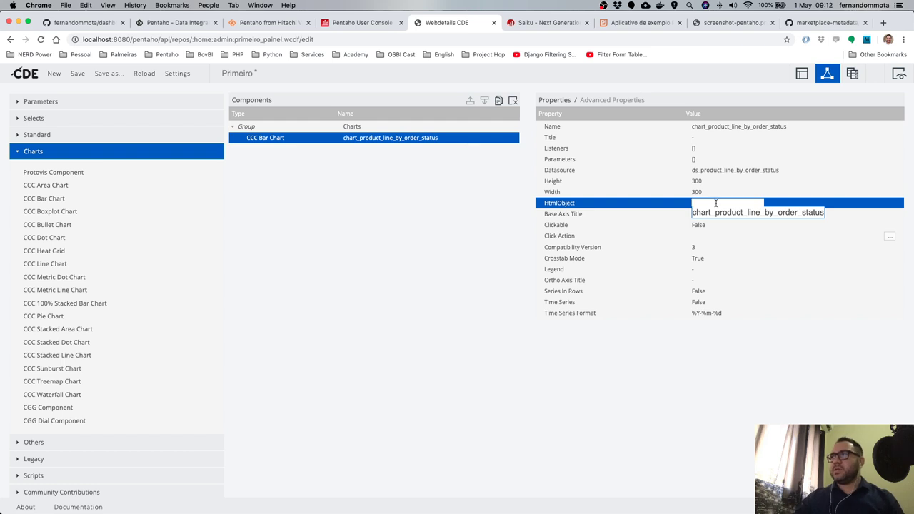
{"action": "left_click", "coordinate": [722, 214]}
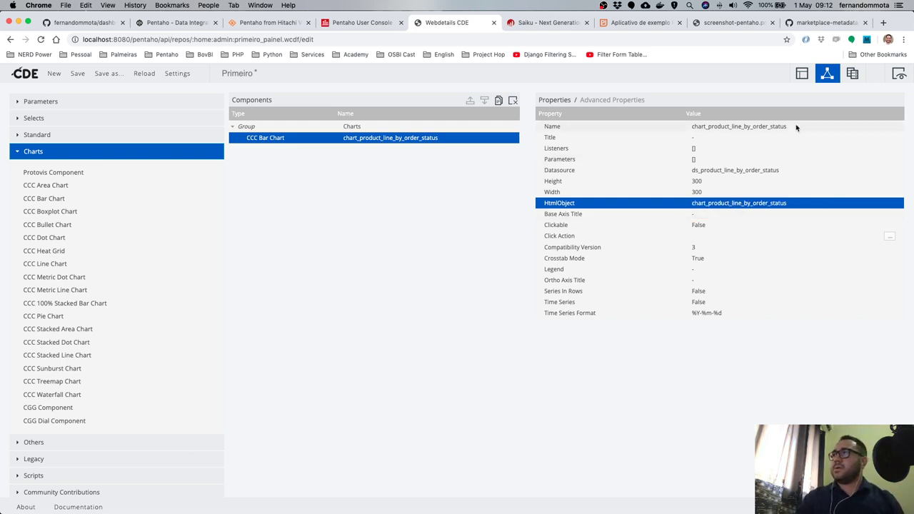
Check the bar chart's HtmlObject and datasource against the layout column's name and the MDX datasource's name.
{"action": "left_click", "coordinate": [802, 72]}
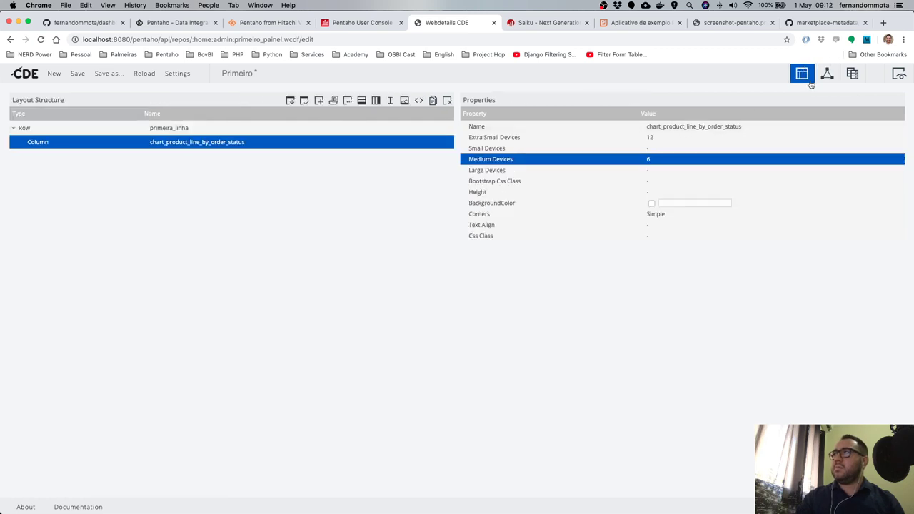
{"action": "left_click", "coordinate": [826, 75]}
{"action": "left_click", "coordinate": [717, 170]}
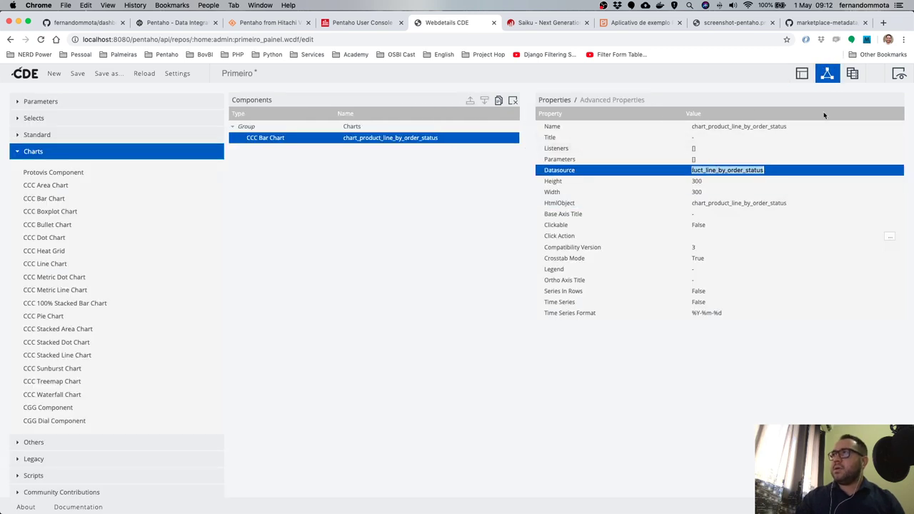
{"action": "left_click", "coordinate": [852, 73]}
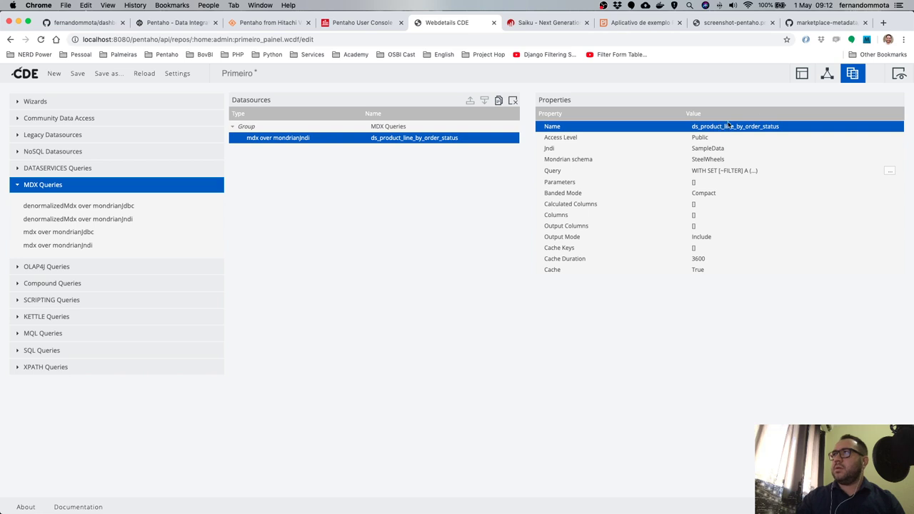
{"action": "left_click", "coordinate": [827, 74]}
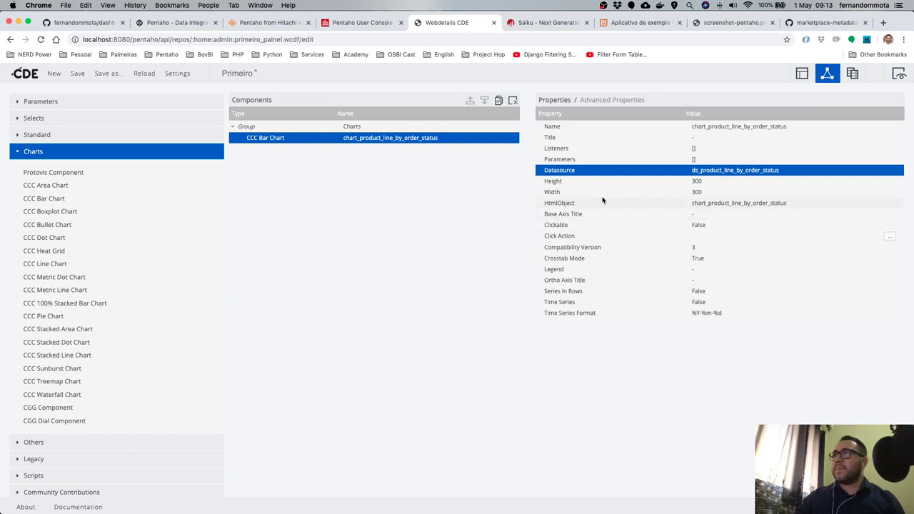
Save the dashboard, preview it to examine the rendered bar chart, and close the preview.
{"action": "left_click", "coordinate": [78, 74]}
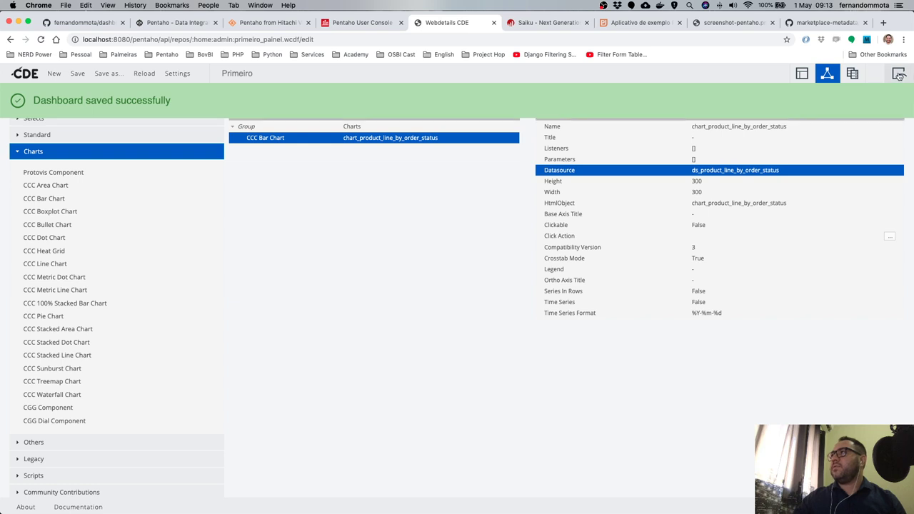
{"action": "left_click", "coordinate": [899, 74]}
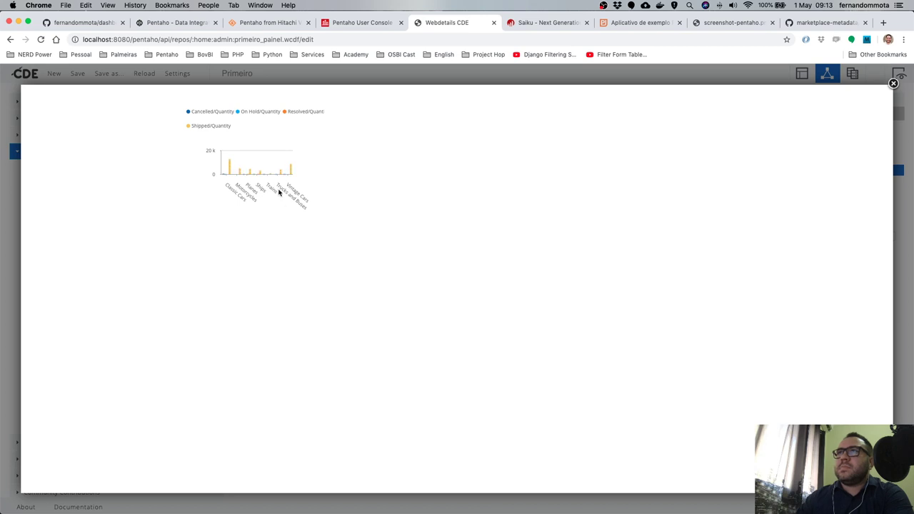
{"action": "mouse_move", "coordinate": [232, 149]}
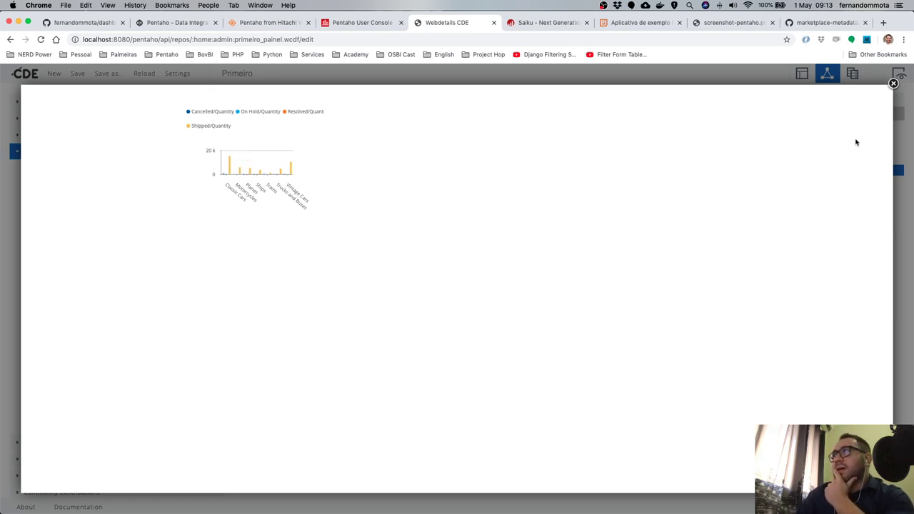
{"action": "left_click", "coordinate": [894, 84]}
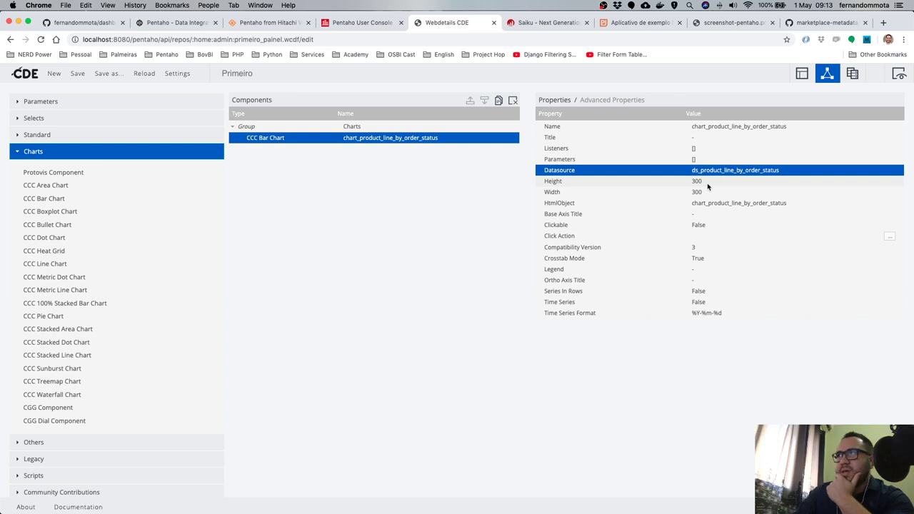
Set the bar chart component's height to 400 and clear its width value.
{"action": "left_click", "coordinate": [708, 181]}
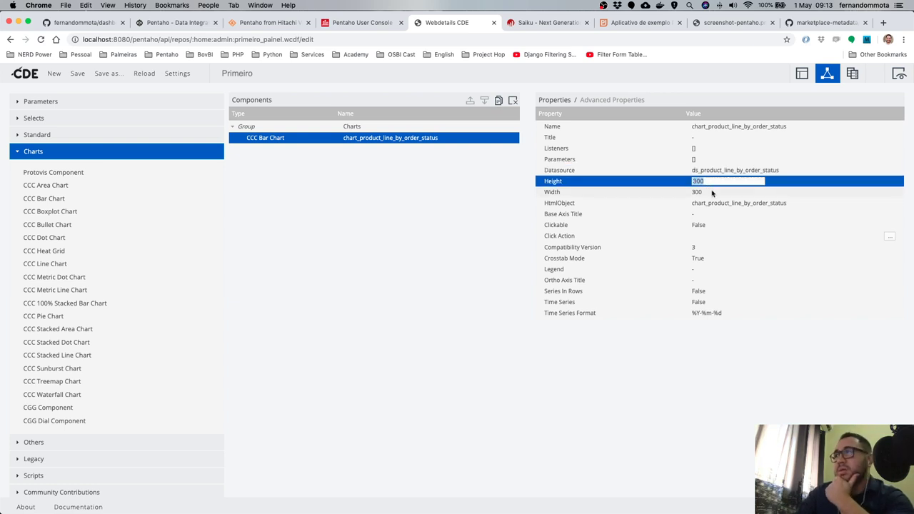
{"action": "left_click", "coordinate": [712, 192]}
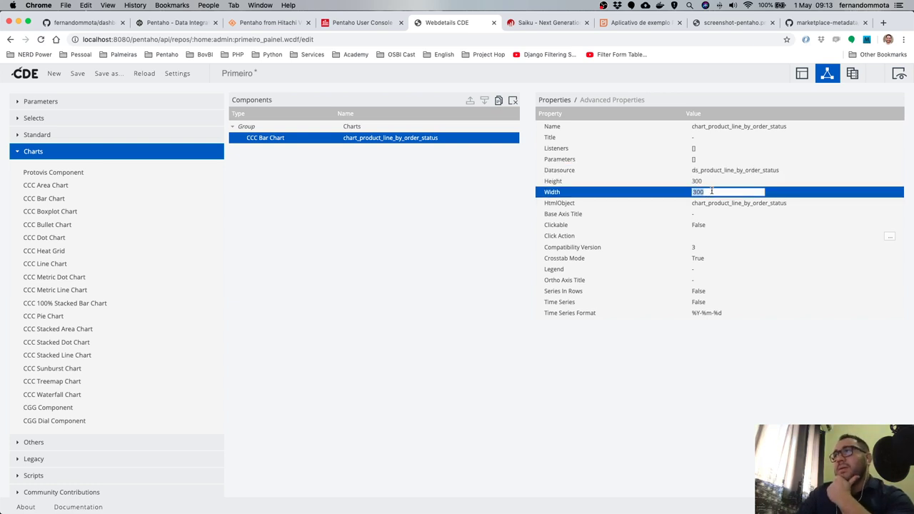
{"action": "left_click", "coordinate": [713, 181]}
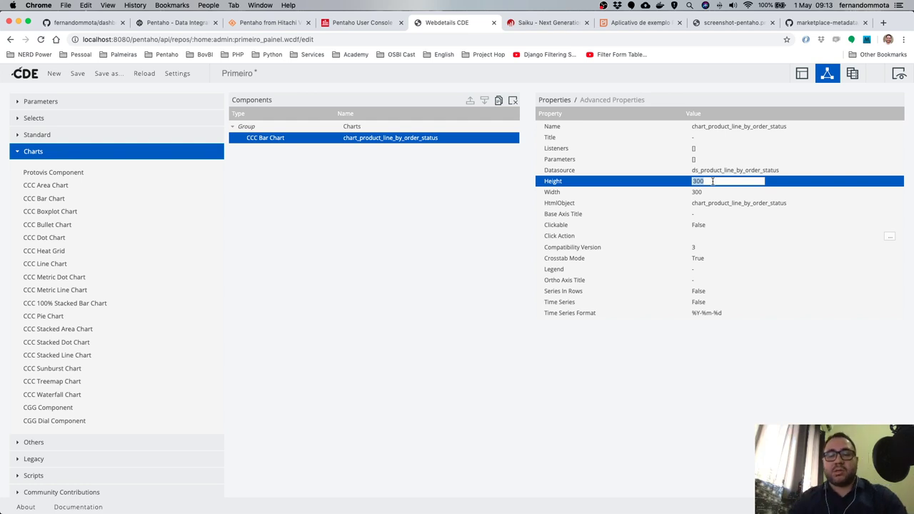
{"action": "key", "text": "BackSpace"}
{"action": "key", "text": "Return"}
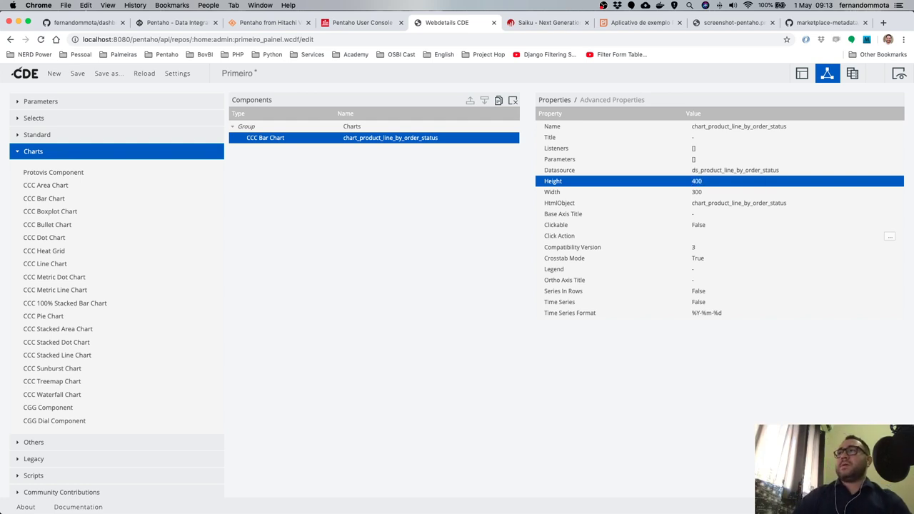
{"action": "left_click", "coordinate": [716, 192]}
{"action": "key", "text": "BackSpace"}
{"action": "key", "text": "Return"}
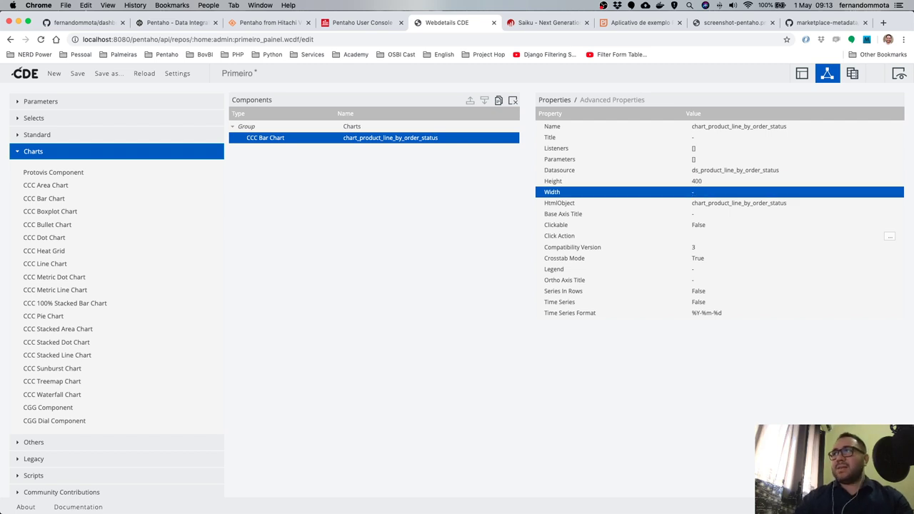
Save the dashboard, preview the resized bar chart, and close the preview.
{"action": "left_click", "coordinate": [77, 72]}
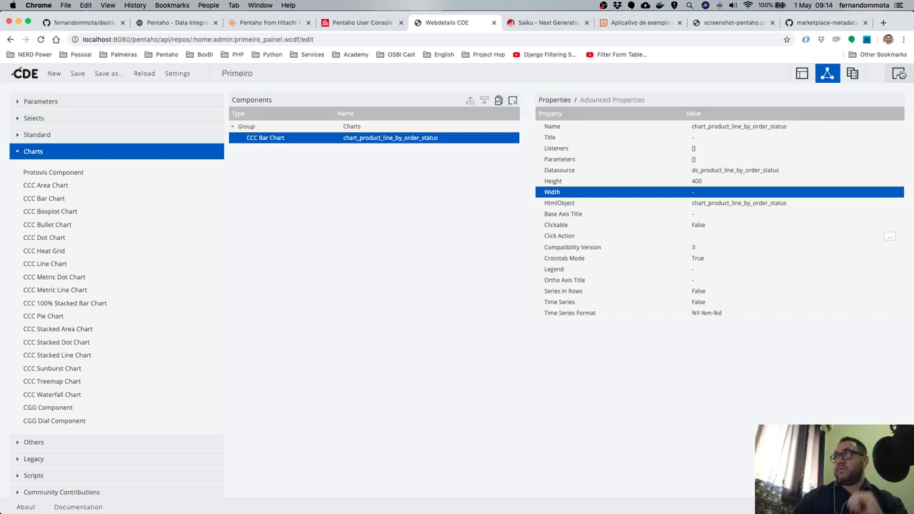
{"action": "left_click", "coordinate": [901, 75]}
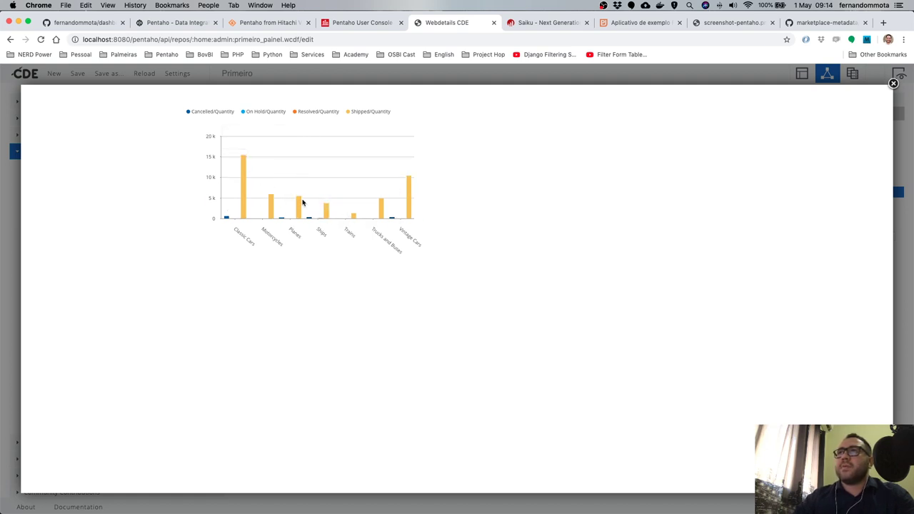
{"action": "left_click", "coordinate": [893, 84]}
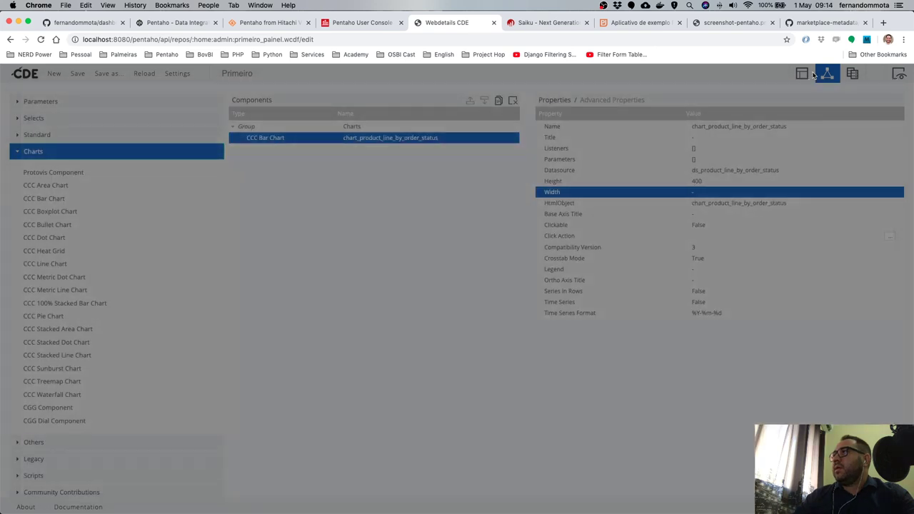
Clear the chart column's Medium Devices value in the layout, keeping Extra Small Devices at 12, and save and preview the dashboard.
{"action": "left_click", "coordinate": [802, 75]}
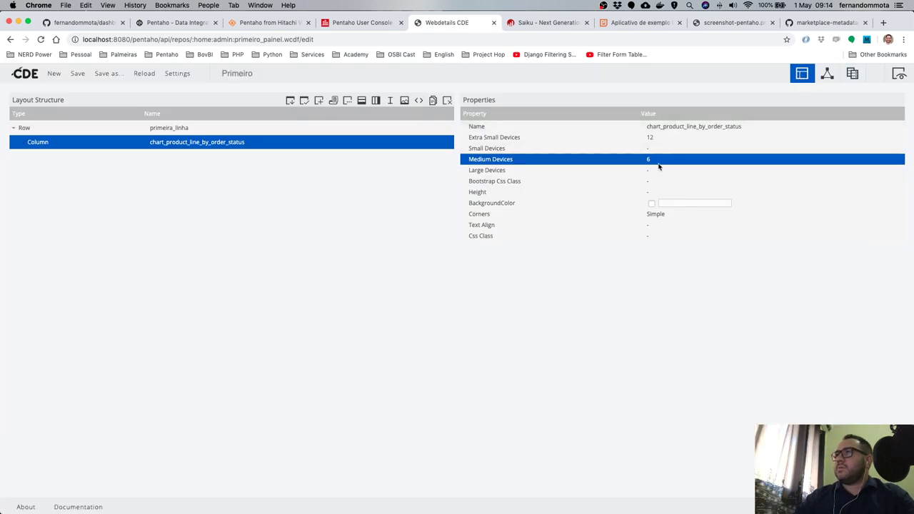
{"action": "left_click", "coordinate": [659, 165]}
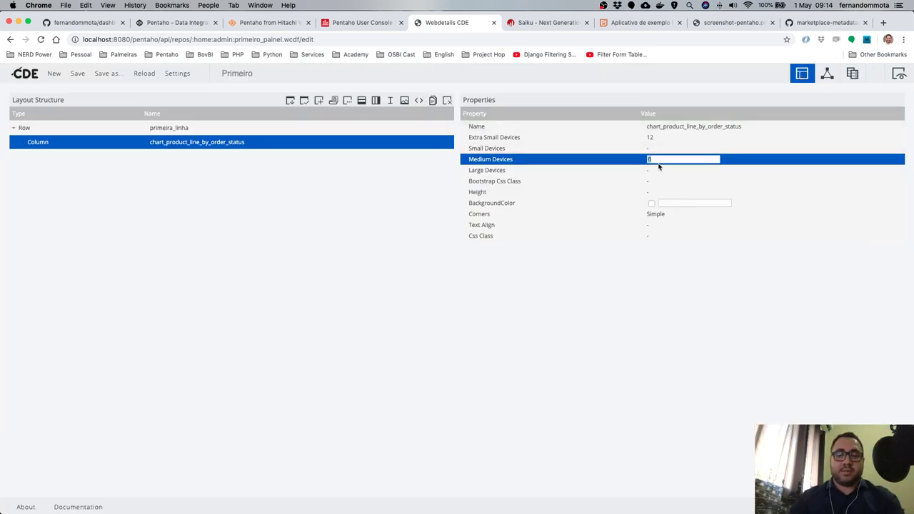
{"action": "key", "text": "Return"}
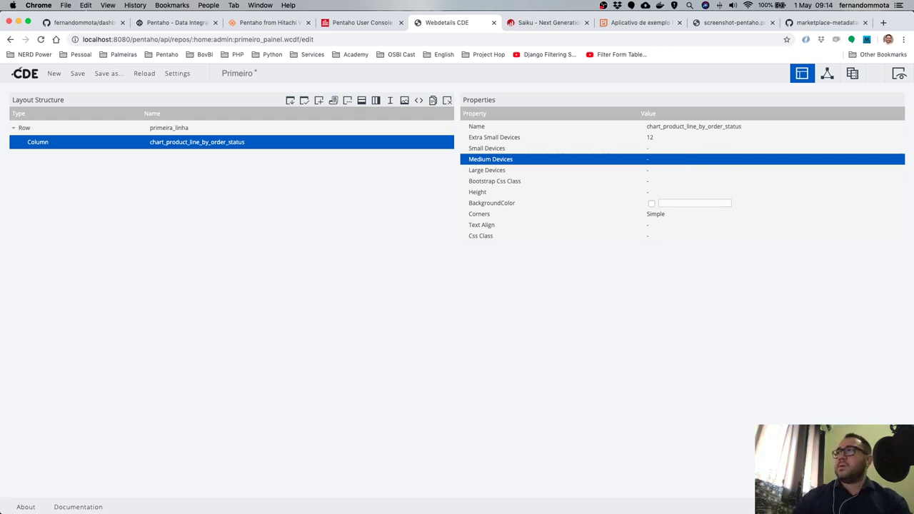
{"action": "left_click", "coordinate": [658, 139]}
{"action": "key", "text": "Return"}
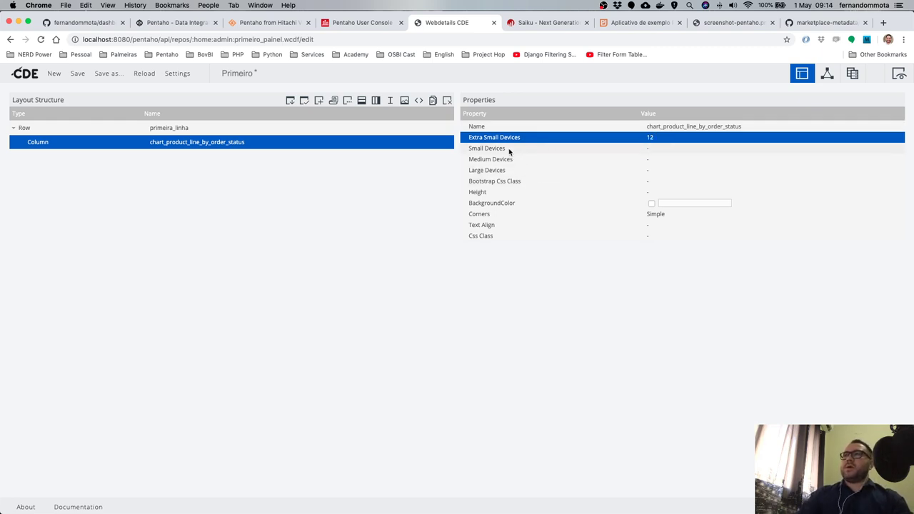
{"action": "left_click", "coordinate": [74, 77]}
{"action": "left_click", "coordinate": [903, 80]}
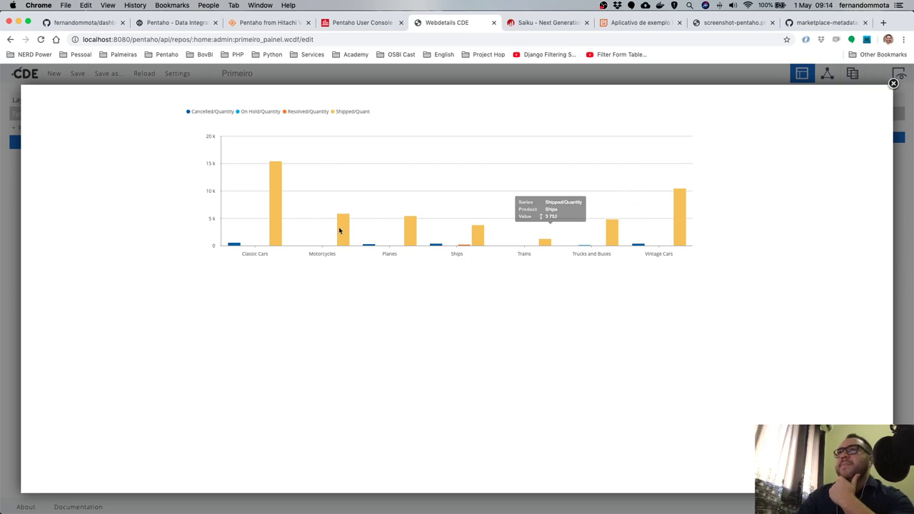
Switch to Terminal and examine the SQL statements logged in mondrian_sql.log for the chart's query.
{"action": "key", "text": "ctrl+Up"}
{"action": "left_click", "coordinate": [509, 347]}
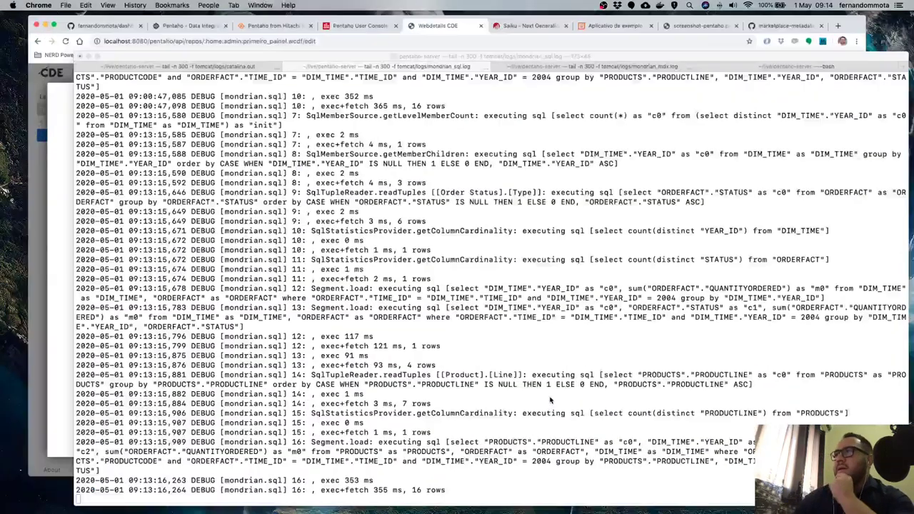
{"action": "left_click_drag", "start_coordinate": [196, 91], "coordinate": [385, 239]}
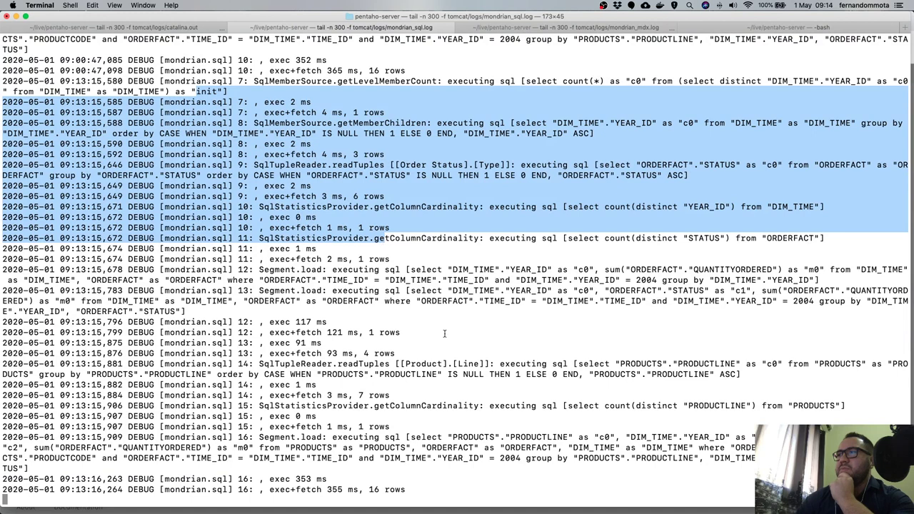
{"action": "left_click", "coordinate": [441, 343]}
{"action": "left_click_drag", "start_coordinate": [291, 227], "coordinate": [377, 437]}
{"action": "left_click", "coordinate": [422, 327]}
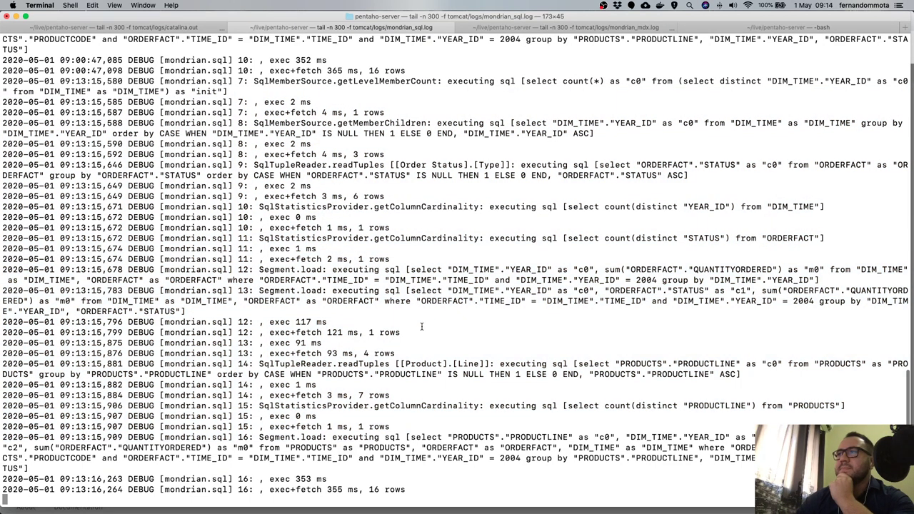
Add blank lines below the existing mondrian_sql.log output, and return to Chrome to close the dashboard preview.
{"action": "key", "text": "Return"}
{"action": "key", "text": "Return"}
{"action": "key", "text": "Return"}
{"action": "key", "text": "Return"}
{"action": "key", "text": "Return"}
{"action": "key", "text": "Return"}
{"action": "key", "text": "Return"}
{"action": "key", "text": "Return"}
{"action": "key", "text": "Return"}
{"action": "key", "text": "Return"}
{"action": "key", "text": "Return"}
{"action": "key", "text": "Return"}
{"action": "key", "text": "Return"}
{"action": "key", "text": "Return"}
{"action": "key", "text": "Return"}
{"action": "key", "text": "Return"}
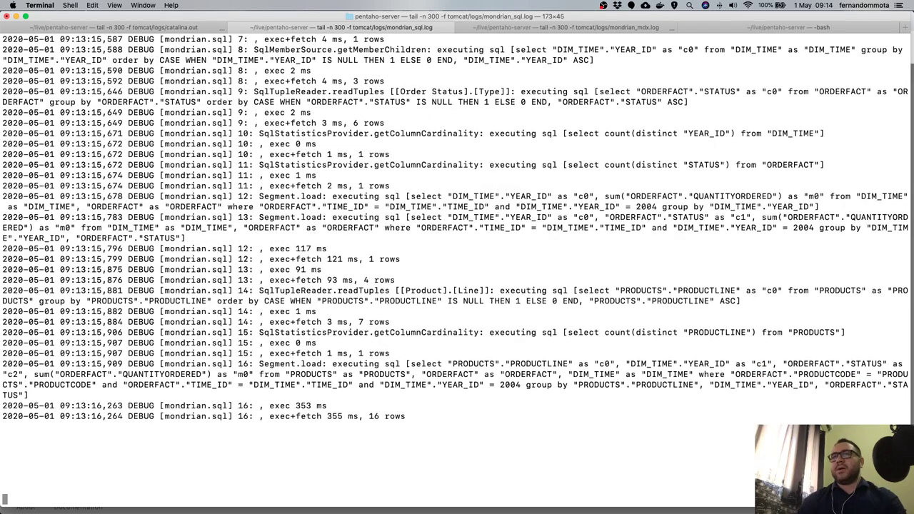
{"action": "key", "text": "Return"}
{"action": "key", "text": "Return"}
{"action": "key", "text": "Return"}
{"action": "key", "text": "Return"}
{"action": "key", "text": "super+Tab"}
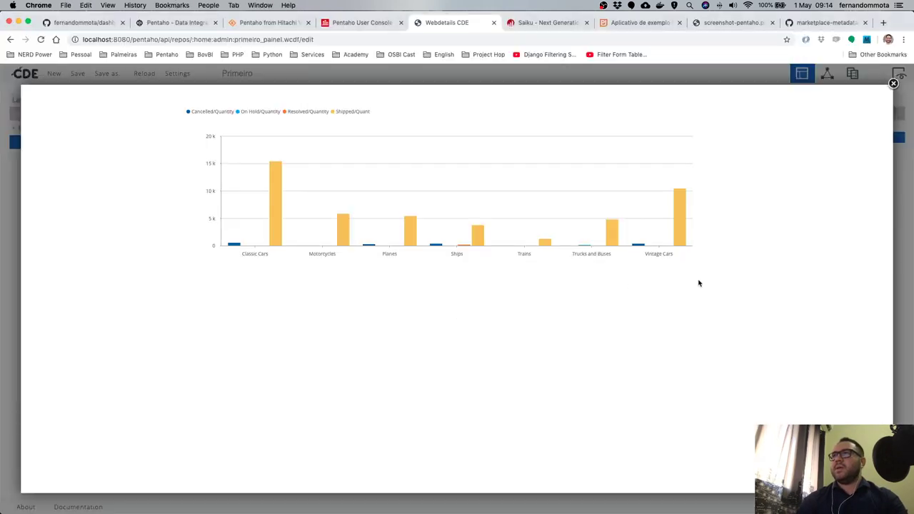
{"action": "left_click", "coordinate": [893, 83]}
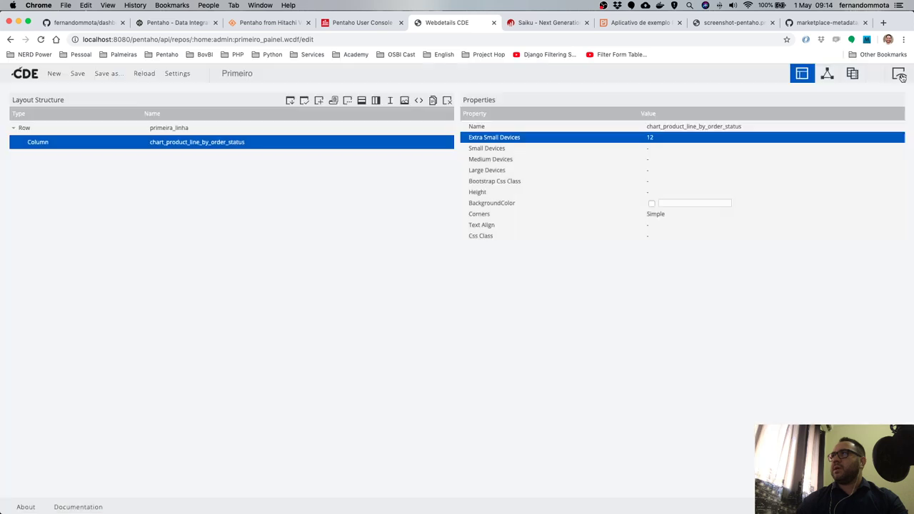
Preview the dashboard again, check mondrian_sql.log in Terminal for newly executed SQL, and close the preview in Chrome.
{"action": "left_click", "coordinate": [899, 75]}
{"action": "key", "text": "super+Tab"}
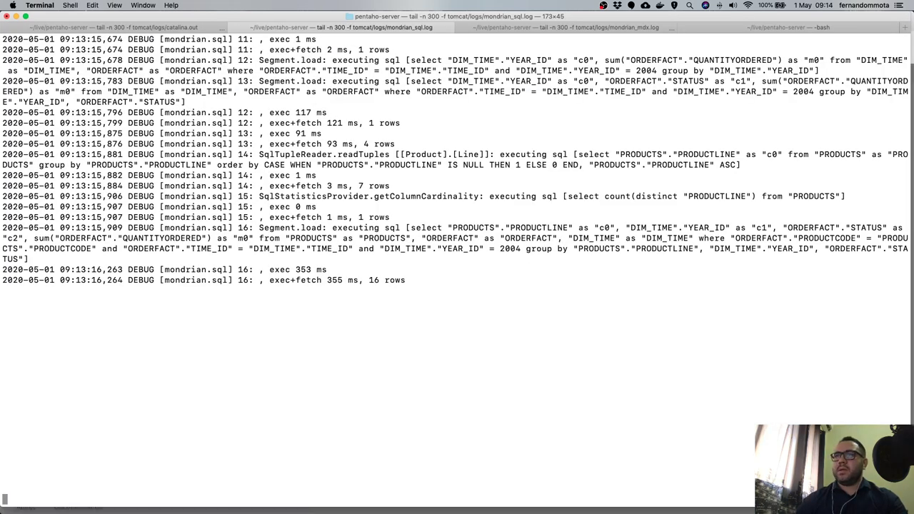
{"action": "key", "text": "Return"}
{"action": "key", "text": "Return"}
{"action": "key", "text": "super+Tab"}
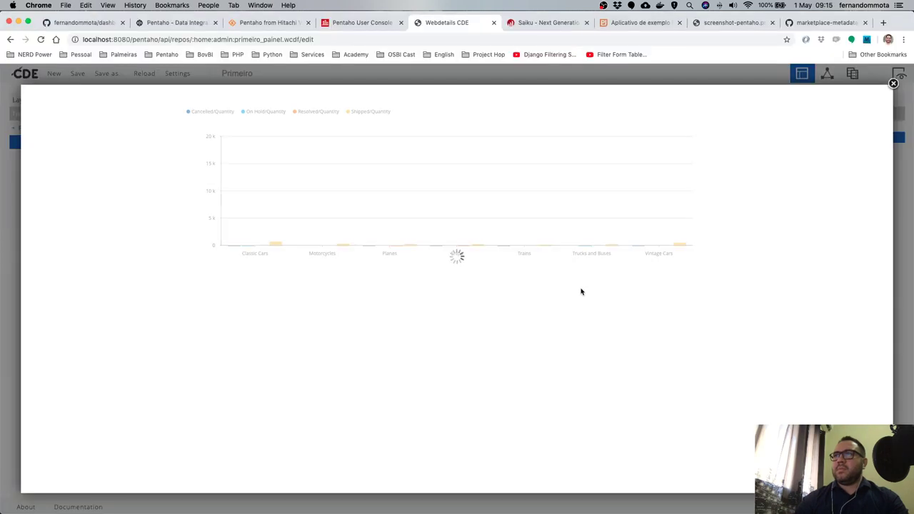
{"action": "key", "text": "super+Tab"}
{"action": "key", "text": "super+Tab"}
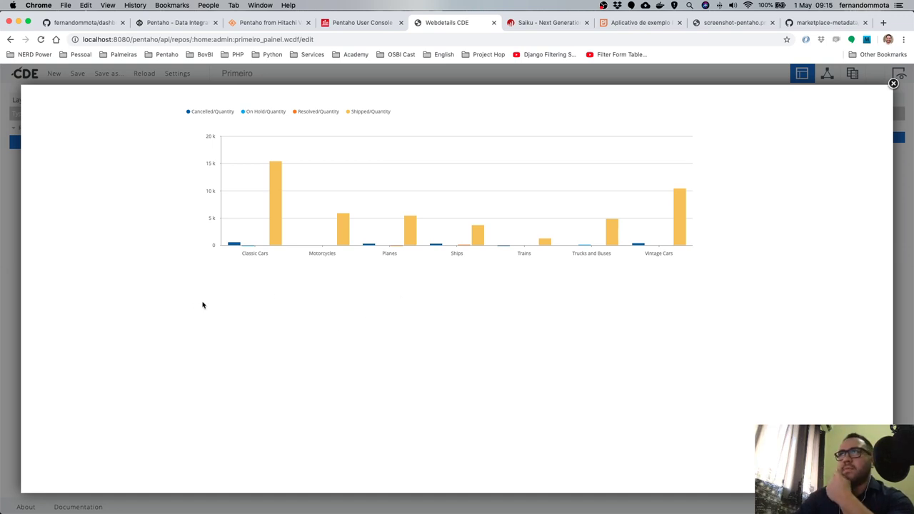
{"action": "key", "text": "super+Tab"}
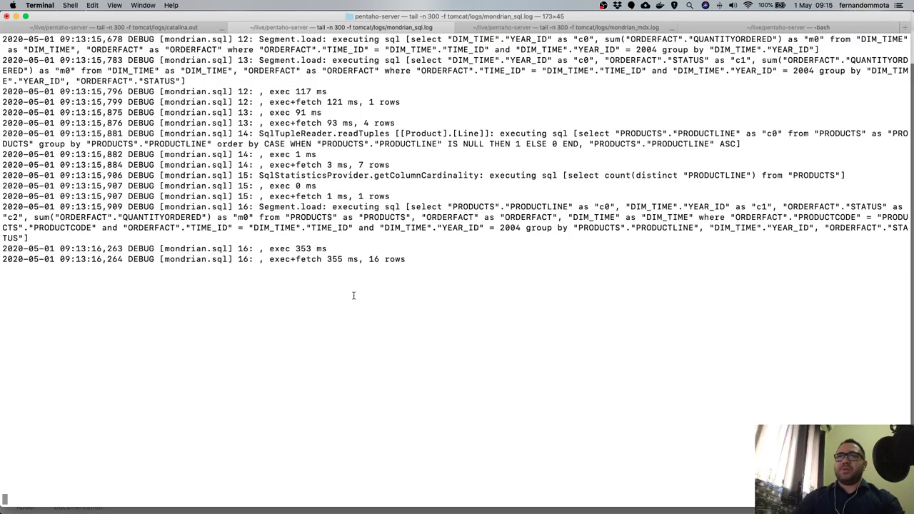
{"action": "scroll", "coordinate": [321, 268], "scroll_direction": "up", "scroll_amount": 10}
{"action": "scroll", "coordinate": [318, 247], "scroll_direction": "down", "scroll_amount": 10}
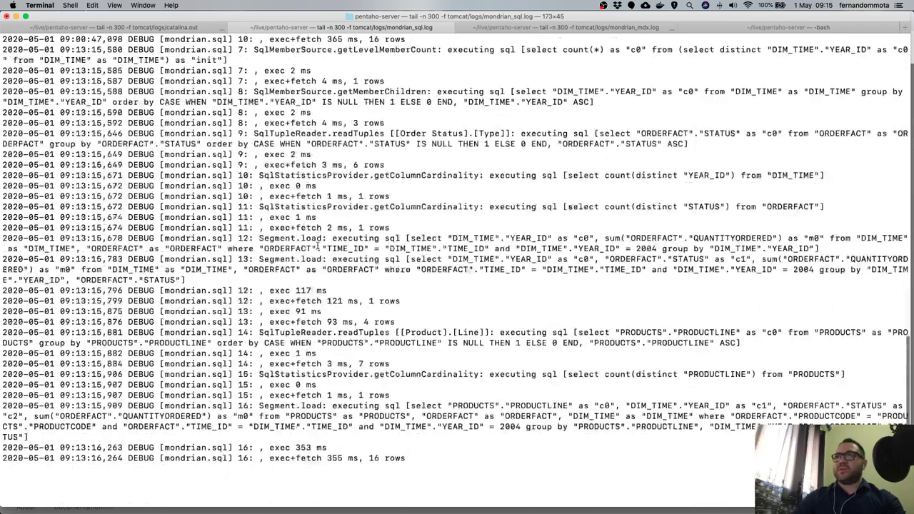
{"action": "key", "text": "super+Tab"}
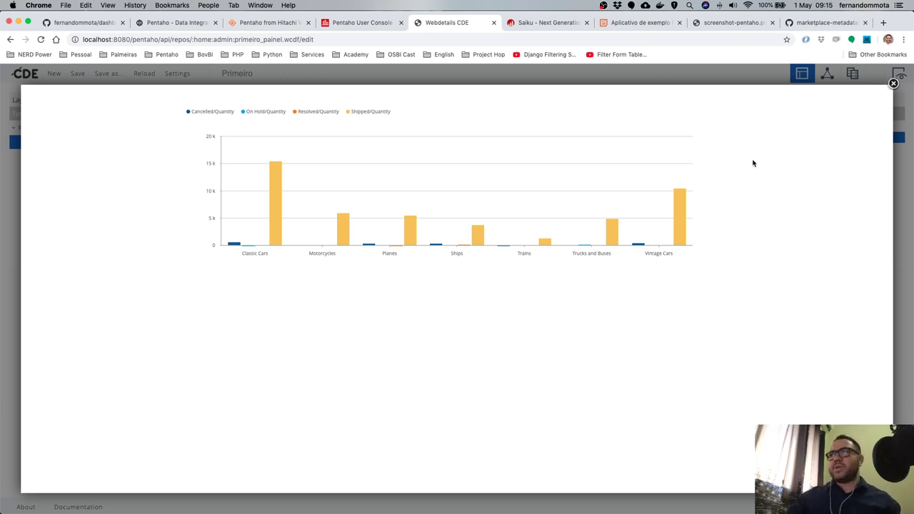
{"action": "left_click", "coordinate": [894, 83]}
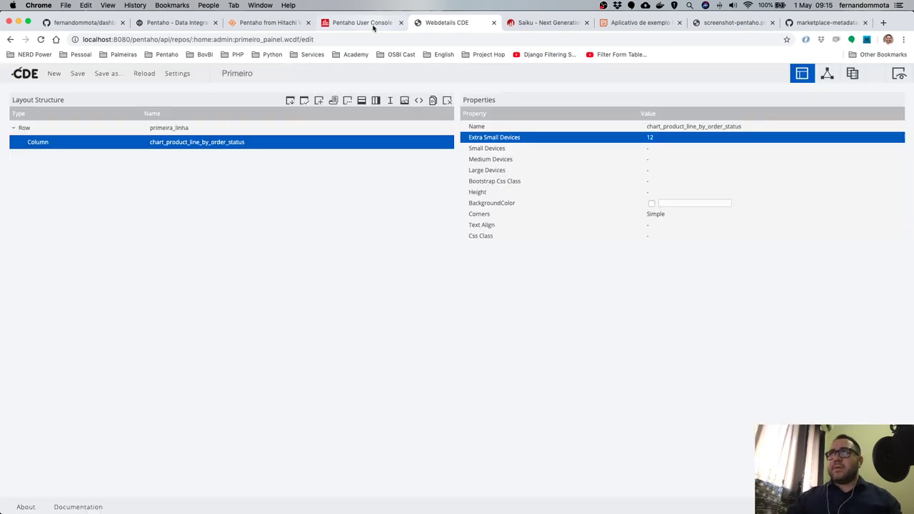
Refresh the Mondrian Schema Cache from the Pentaho User Console and dismiss the confirmation.
{"action": "left_click", "coordinate": [373, 23]}
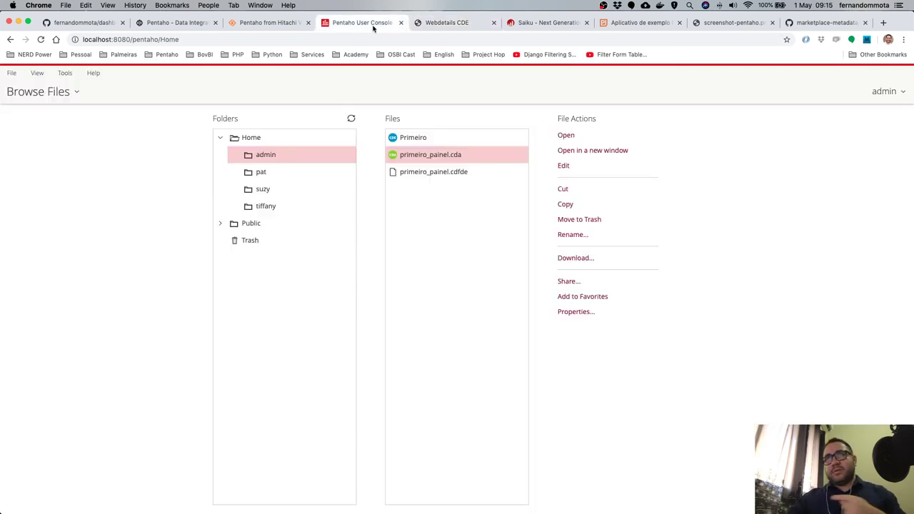
{"action": "left_click", "coordinate": [65, 75]}
{"action": "mouse_move", "coordinate": [66, 87]}
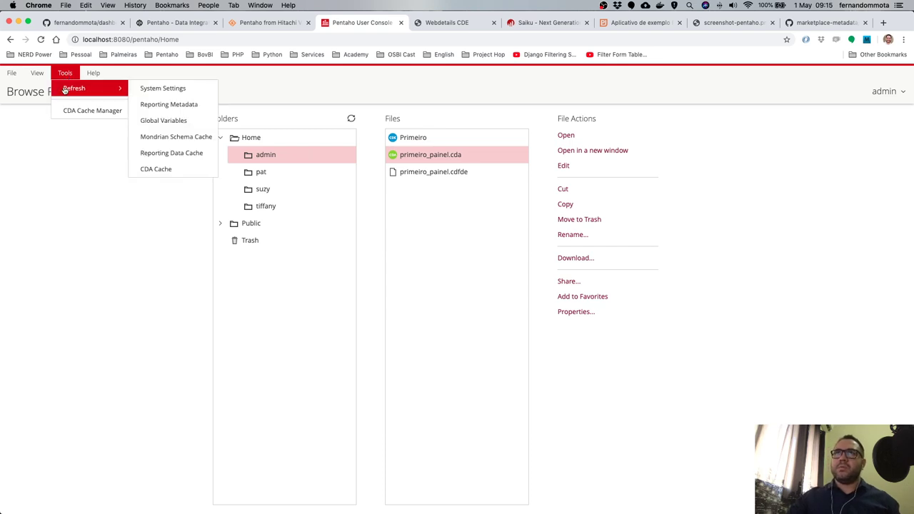
{"action": "left_click", "coordinate": [196, 136]}
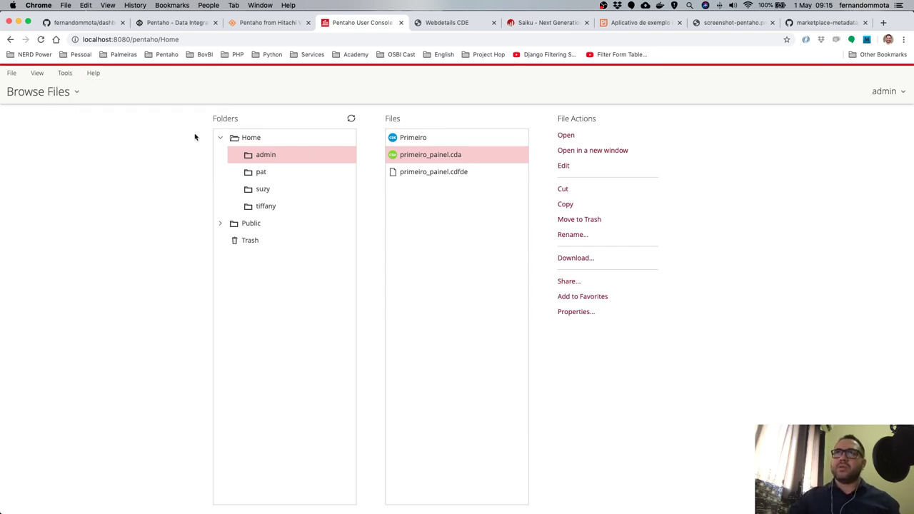
{"action": "left_click", "coordinate": [459, 312]}
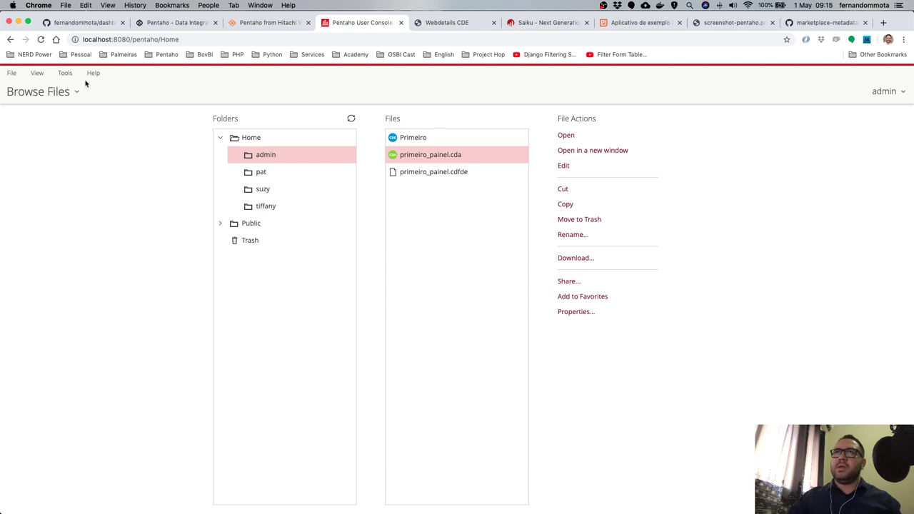
Open the CDA Cache Manager, list the cached queries, and inspect the full text of the cached MDX query.
{"action": "left_click", "coordinate": [65, 72]}
{"action": "mouse_move", "coordinate": [72, 88]}
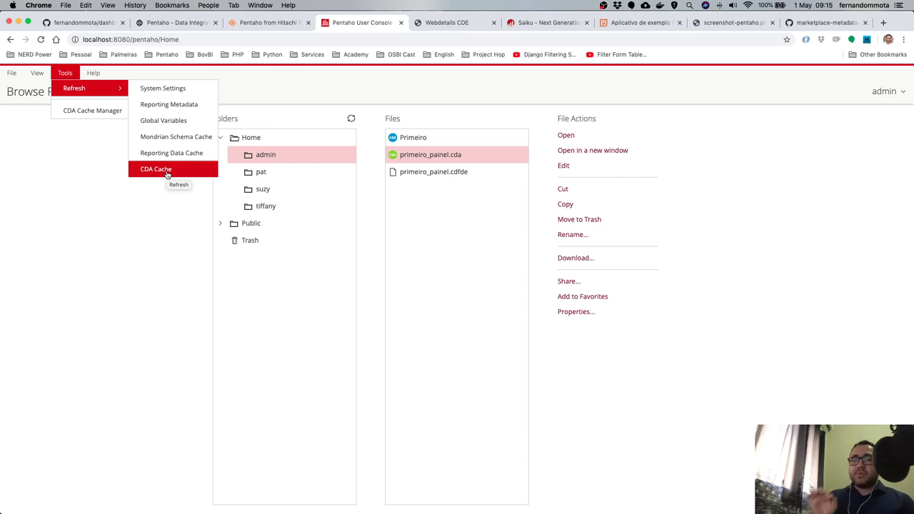
{"action": "left_click", "coordinate": [96, 110]}
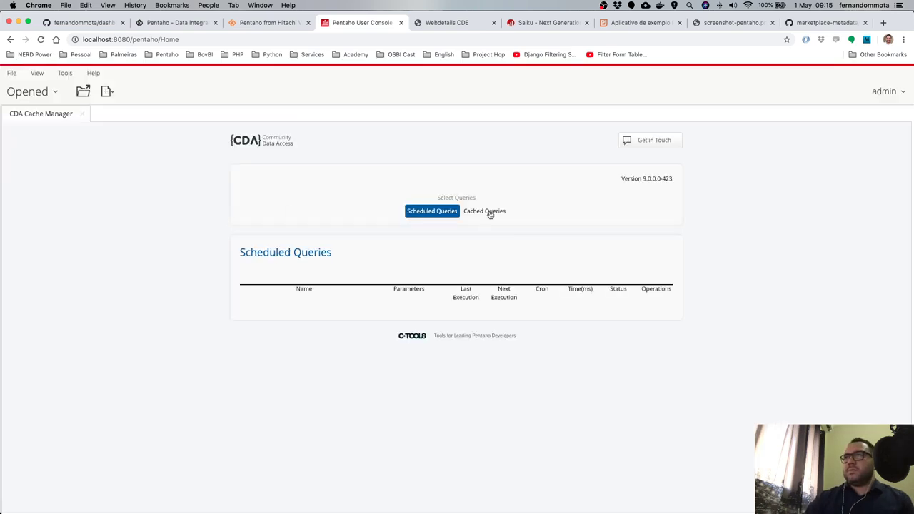
{"action": "left_click", "coordinate": [489, 213]}
{"action": "left_click", "coordinate": [403, 312]}
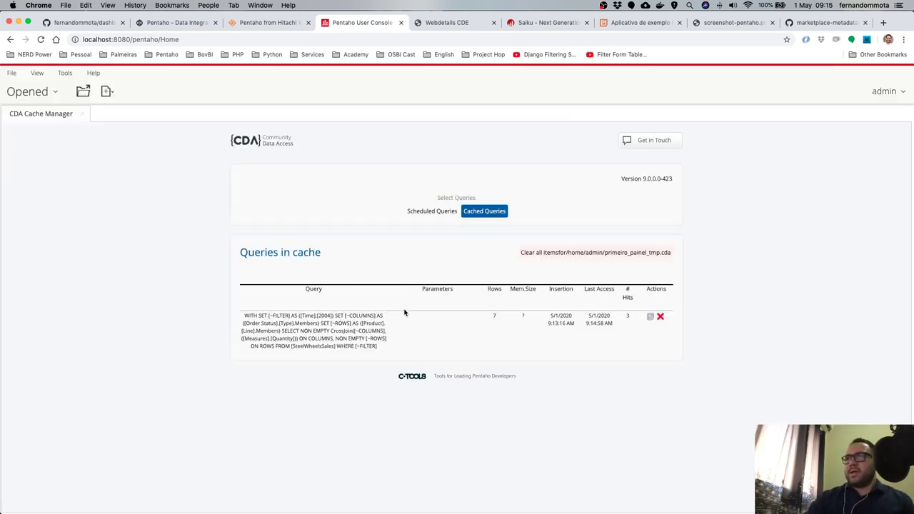
{"action": "left_click_drag", "start_coordinate": [378, 350], "coordinate": [246, 318]}
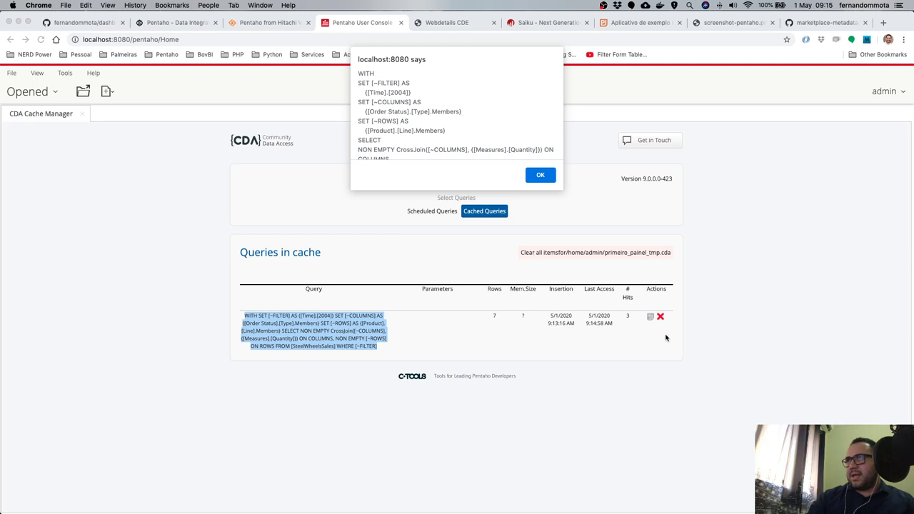
{"action": "key", "text": "Return"}
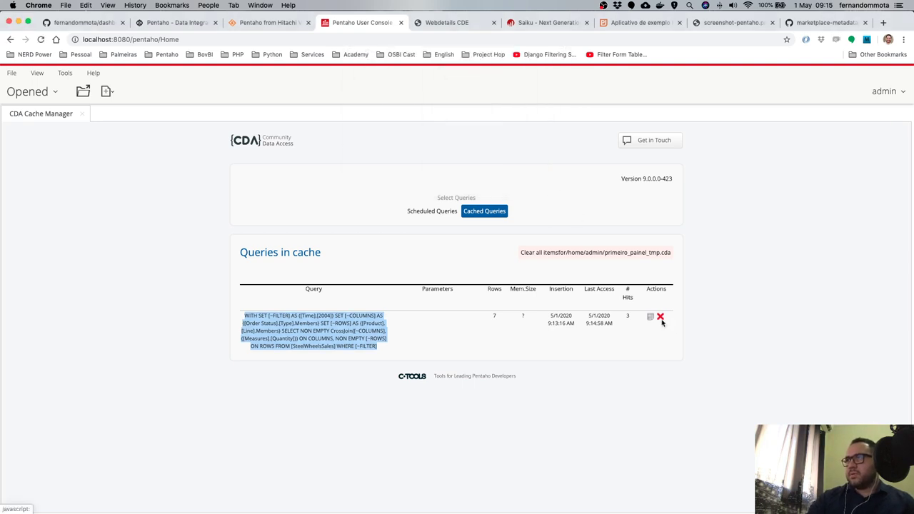
Remove the MDX query from the CDA cache of primeiro_painel_tmp.cda and return to the CDE dashboard editor.
{"action": "left_click", "coordinate": [661, 318]}
{"action": "left_click", "coordinate": [541, 95]}
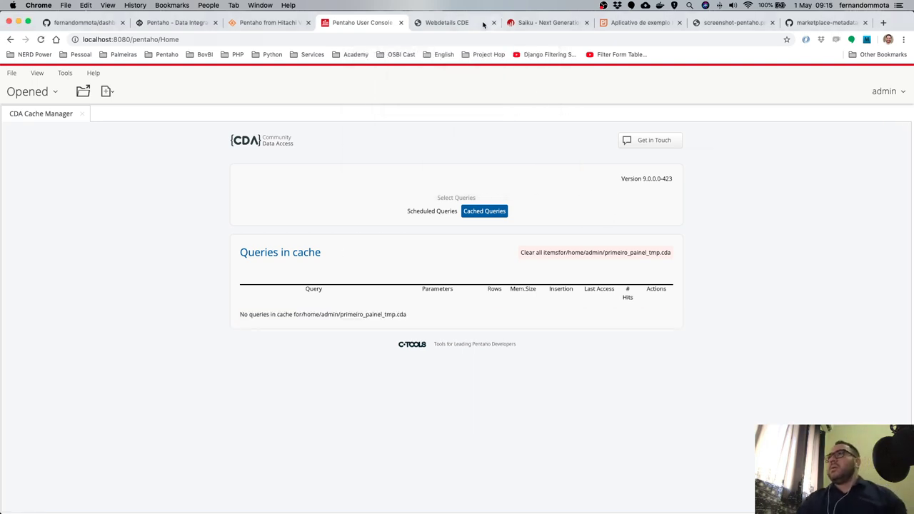
{"action": "left_click", "coordinate": [437, 22]}
Preview the Primeiro dashboard and examine the SQL statements it executes in mondrian_sql.log in Terminal.
{"action": "key", "text": "super+Tab"}
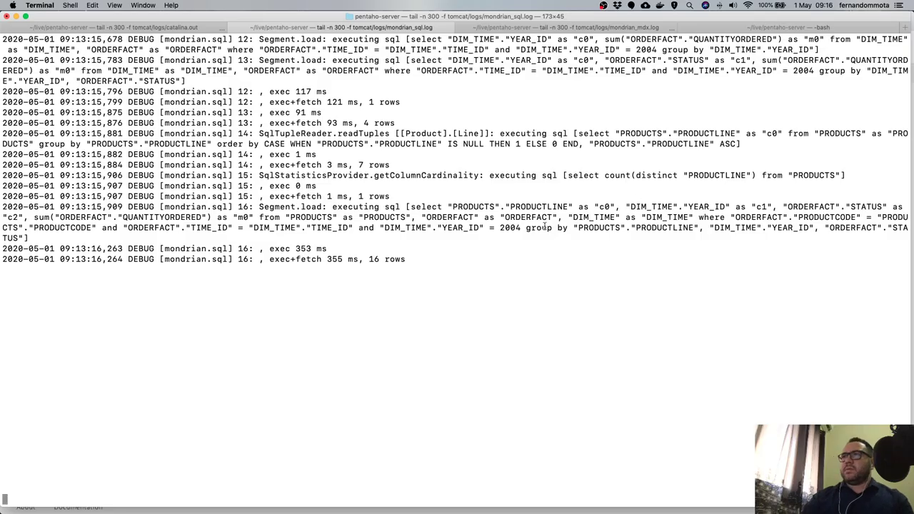
{"action": "scroll", "coordinate": [547, 226], "scroll_direction": "down", "scroll_amount": 6}
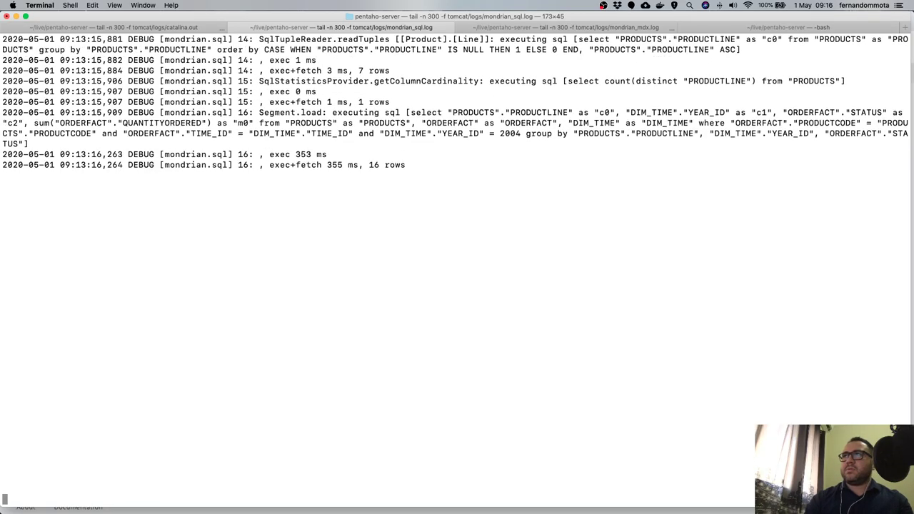
{"action": "key", "text": "super+Tab"}
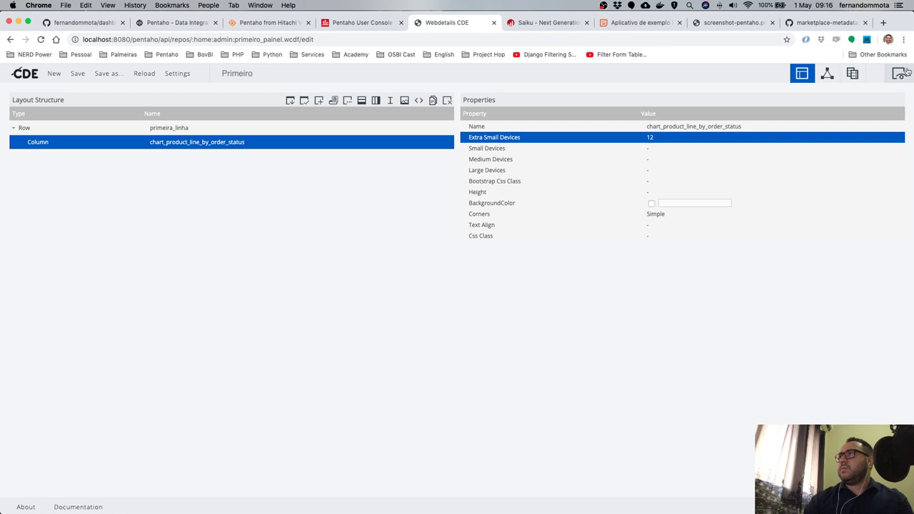
{"action": "left_click", "coordinate": [904, 72]}
{"action": "key", "text": "super+Tab"}
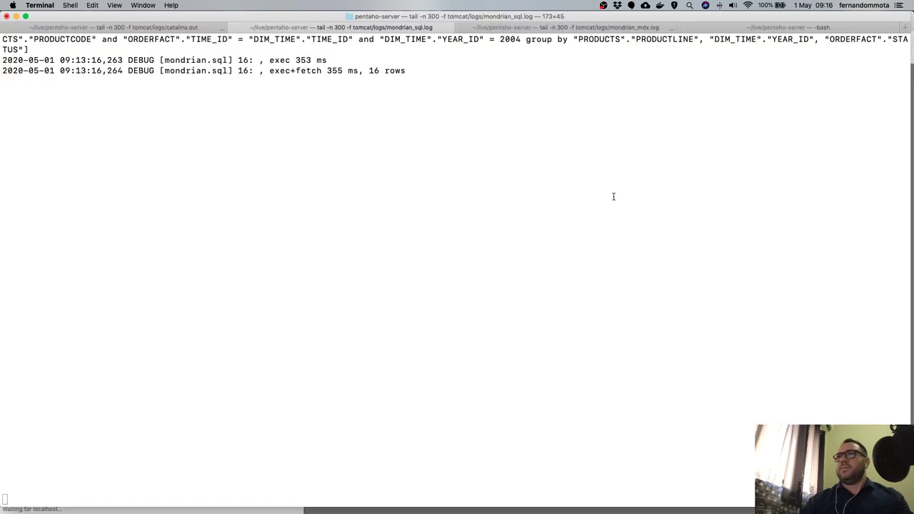
{"action": "key", "text": "super+Tab"}
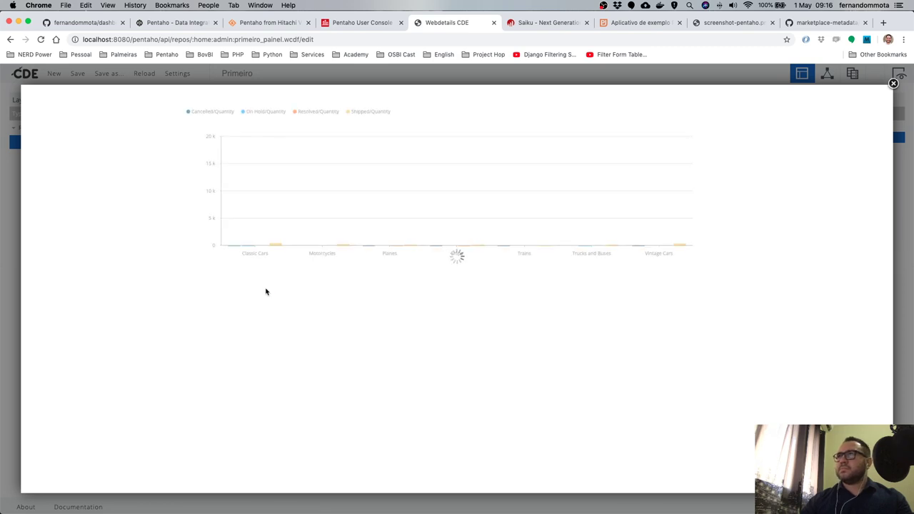
{"action": "key", "text": "super+Tab"}
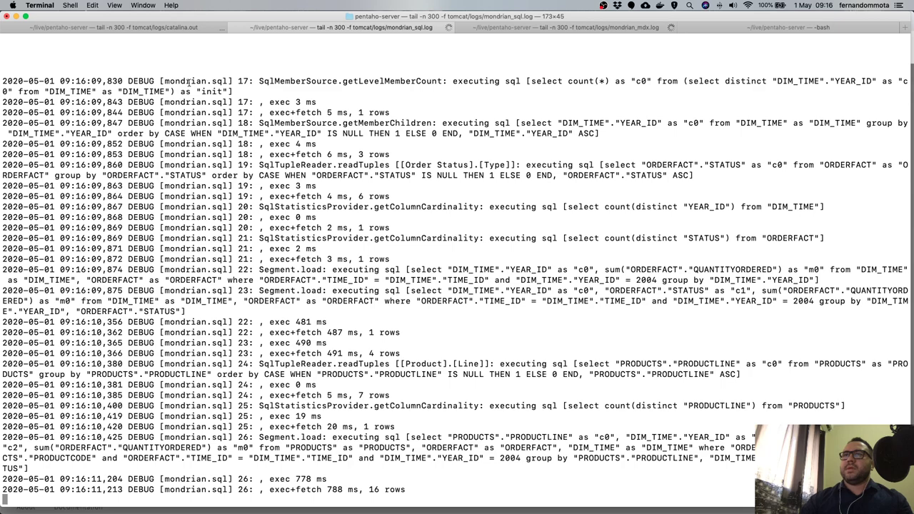
{"action": "scroll", "coordinate": [189, 86], "scroll_direction": "up", "scroll_amount": 10}
{"action": "scroll", "coordinate": [189, 84], "scroll_direction": "down", "scroll_amount": 10}
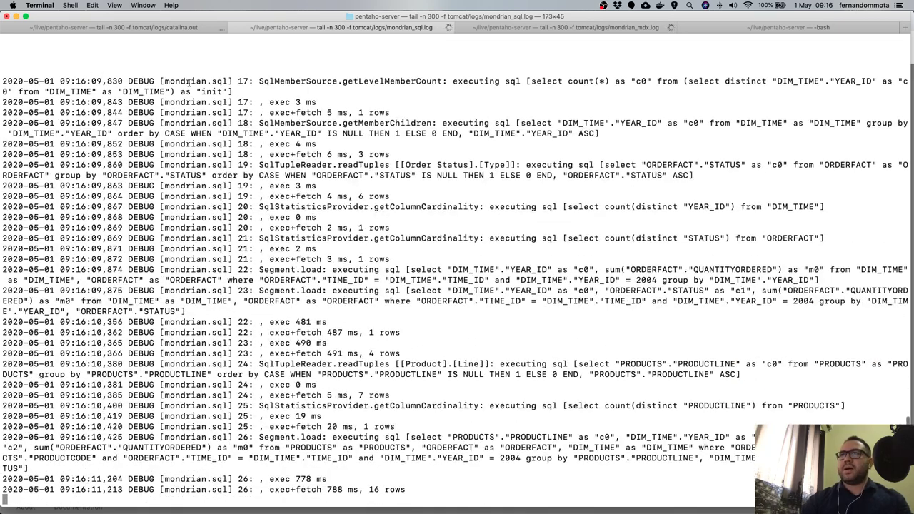
{"action": "left_click_drag", "start_coordinate": [252, 83], "coordinate": [404, 490]}
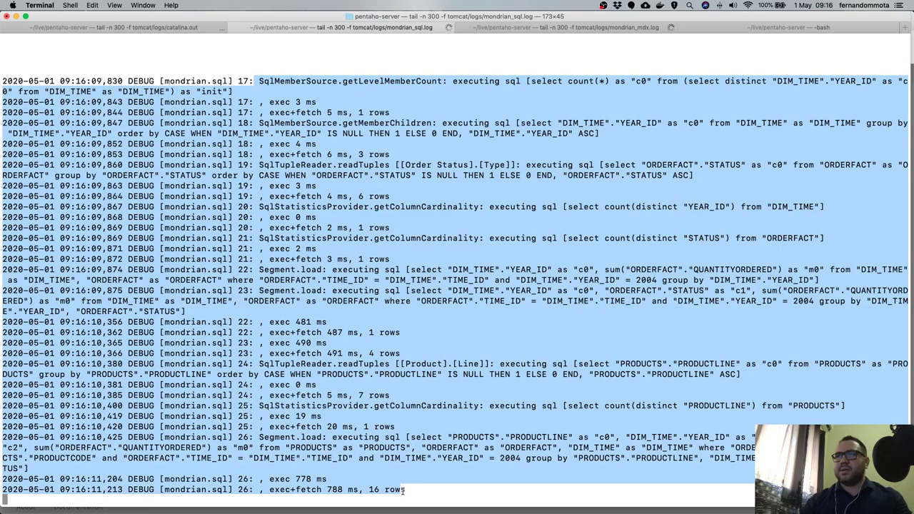
Add blank lines below the newest mondrian_sql.log output, and switch to Chrome to close the dashboard preview.
{"action": "key", "text": "Return"}
{"action": "key", "text": "Return"}
{"action": "key", "text": "Return"}
{"action": "key", "text": "Return"}
{"action": "key", "text": "Return"}
{"action": "key", "text": "Return"}
{"action": "key", "text": "Return"}
{"action": "key", "text": "Return"}
{"action": "key", "text": "Return"}
{"action": "key", "text": "Return"}
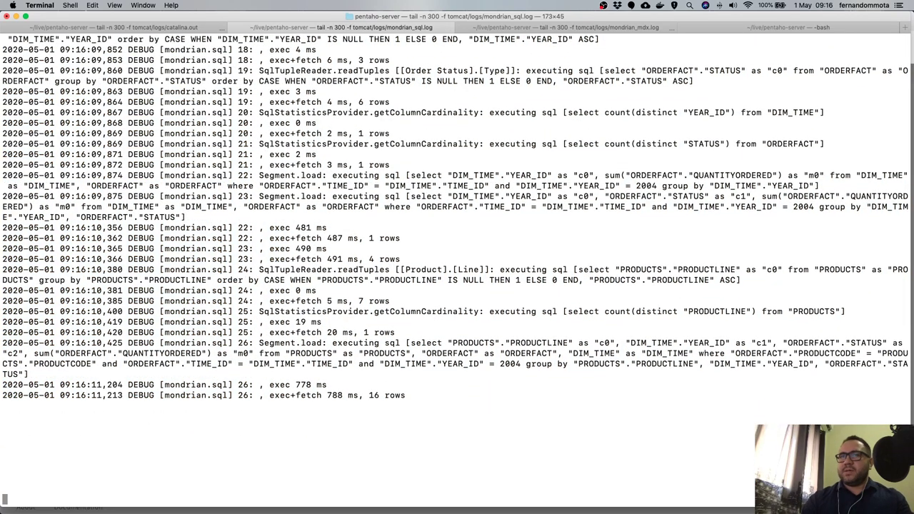
{"action": "key", "text": "super+Tab"}
{"action": "left_click", "coordinate": [894, 83]}
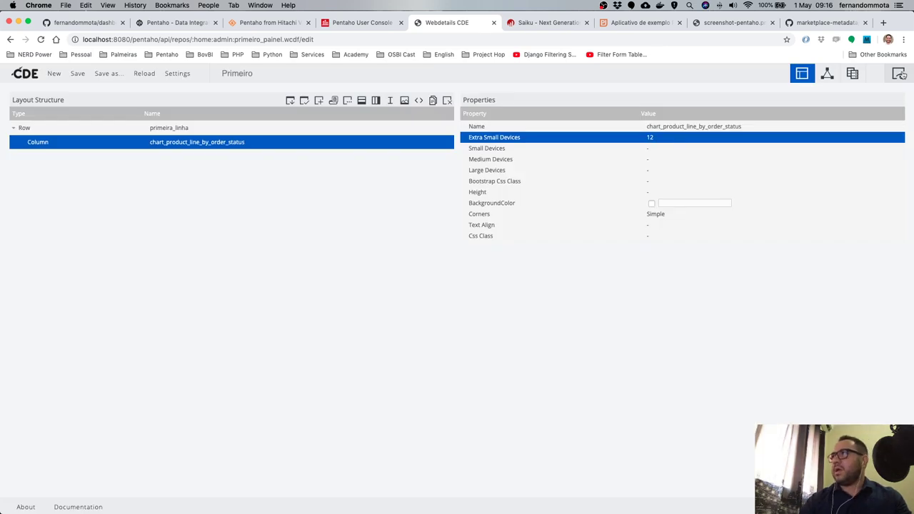
Preview the dashboard once more, check mondrian_sql.log in Terminal for new SQL, and close the preview in Chrome.
{"action": "left_click", "coordinate": [902, 74]}
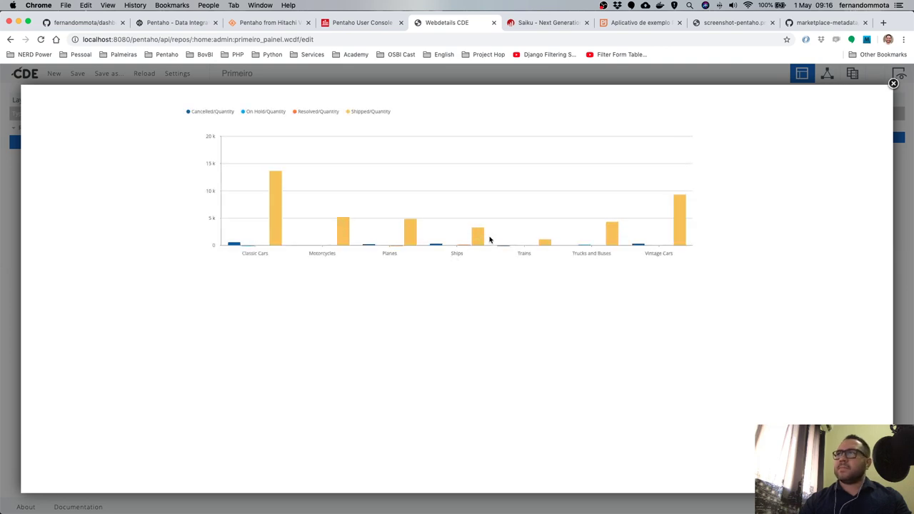
{"action": "key", "text": "super+Tab"}
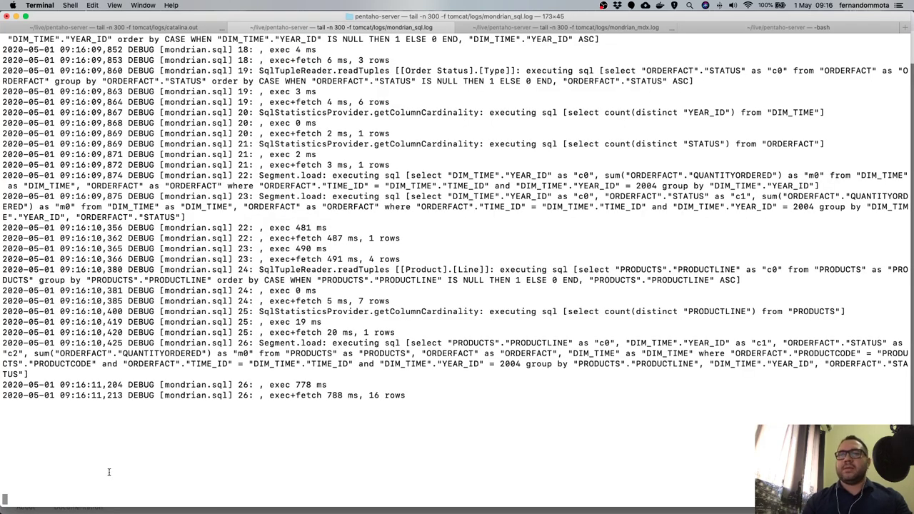
{"action": "key", "text": "super+Tab"}
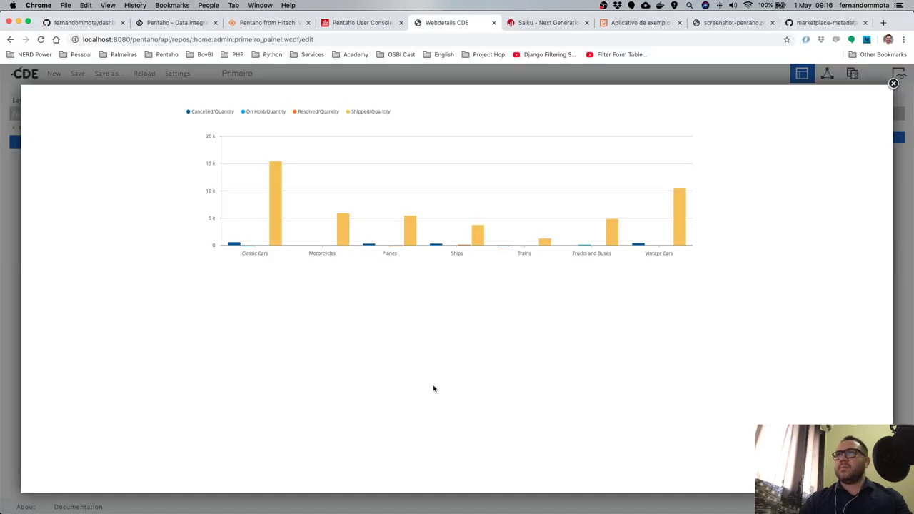
{"action": "left_click", "coordinate": [894, 83]}
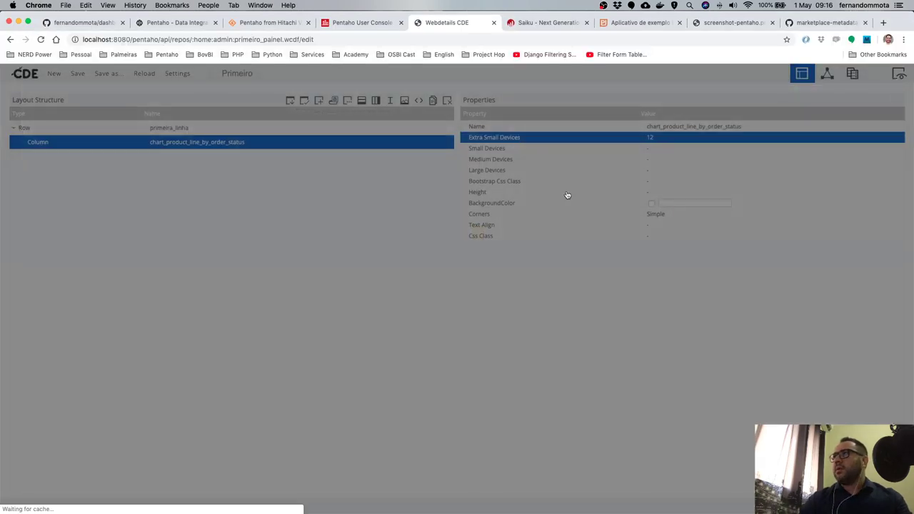
{"action": "key", "text": "super+Tab"}
{"action": "key", "text": "super+Tab"}
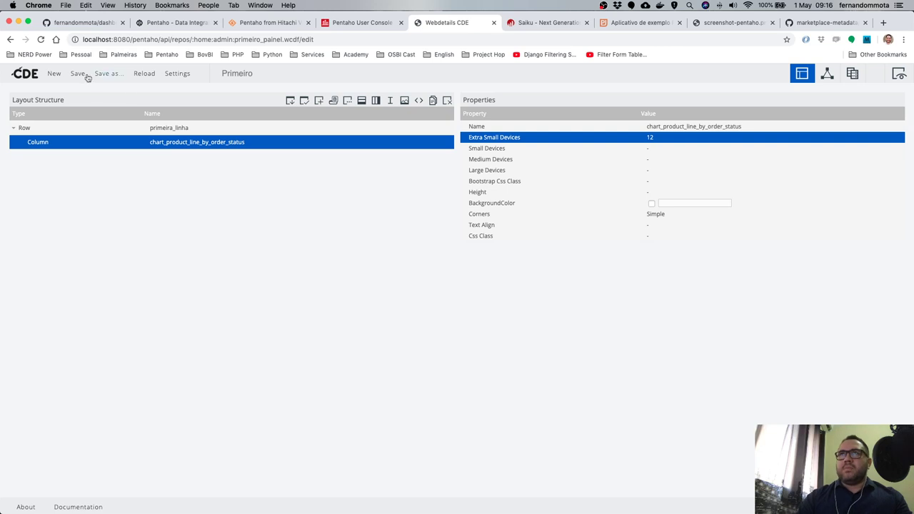
Save the dashboard and open Primeiro from the admin home folder in the Pentaho User Console.
{"action": "key", "text": "super+s"}
{"action": "left_click", "coordinate": [368, 23]}
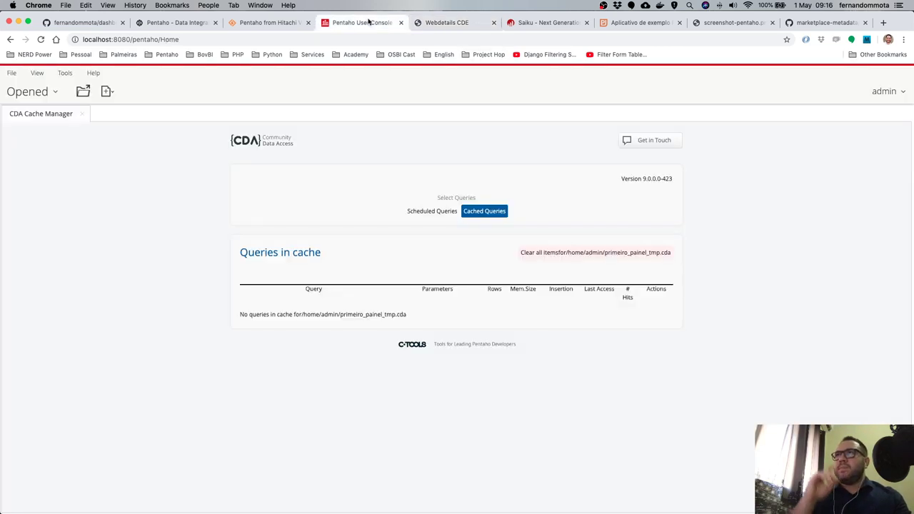
{"action": "left_click", "coordinate": [36, 94]}
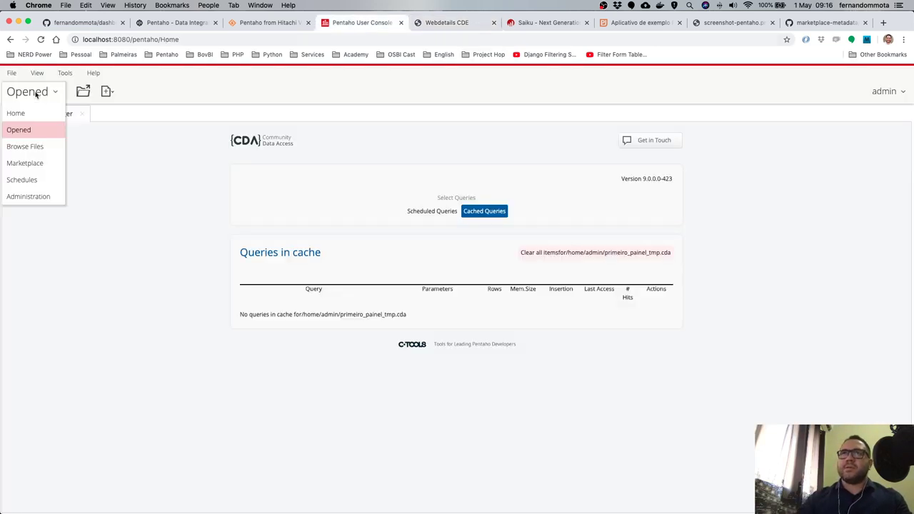
{"action": "left_click", "coordinate": [29, 146]}
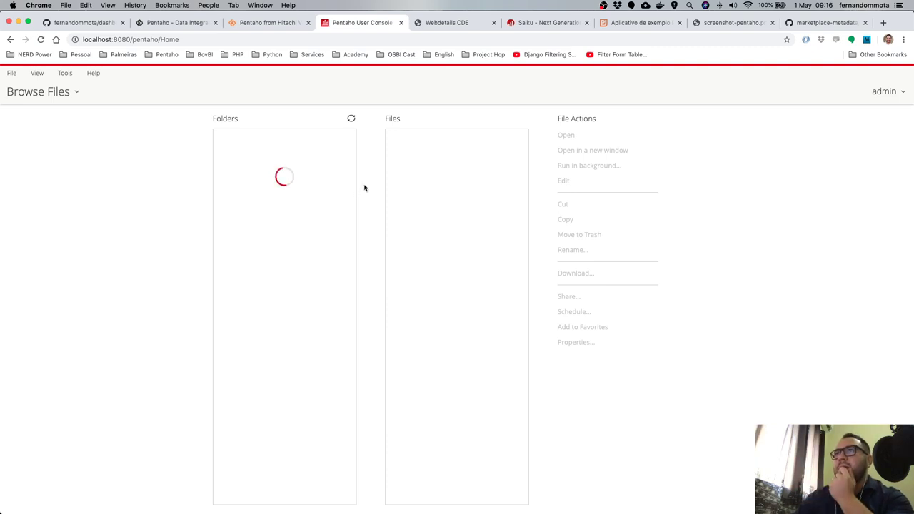
{"action": "left_click", "coordinate": [419, 139]}
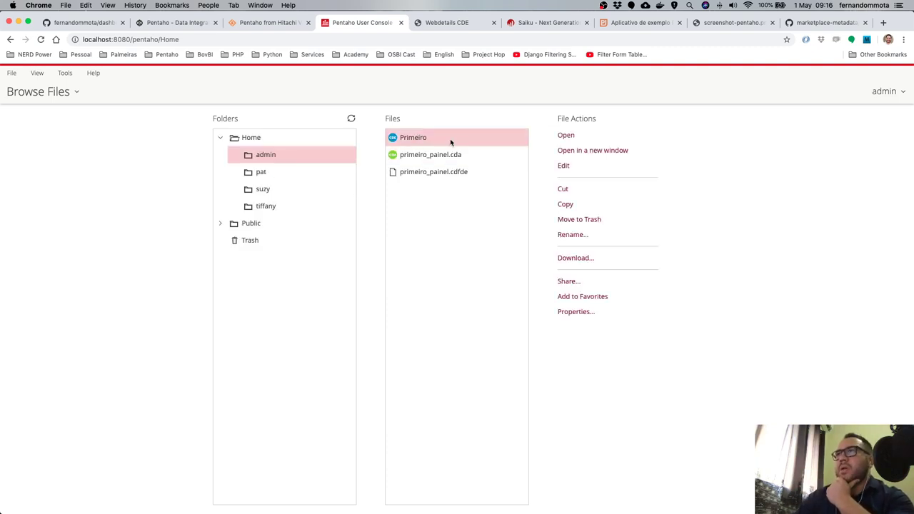
{"action": "double_click", "coordinate": [418, 140]}
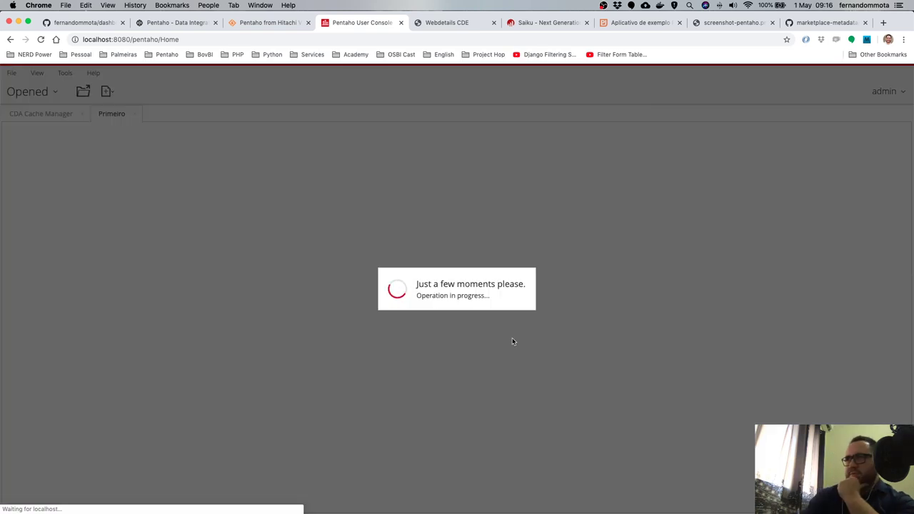
Browse the repository files again and open a second copy of the Primeiro dashboard from the admin folder.
{"action": "left_click", "coordinate": [272, 23]}
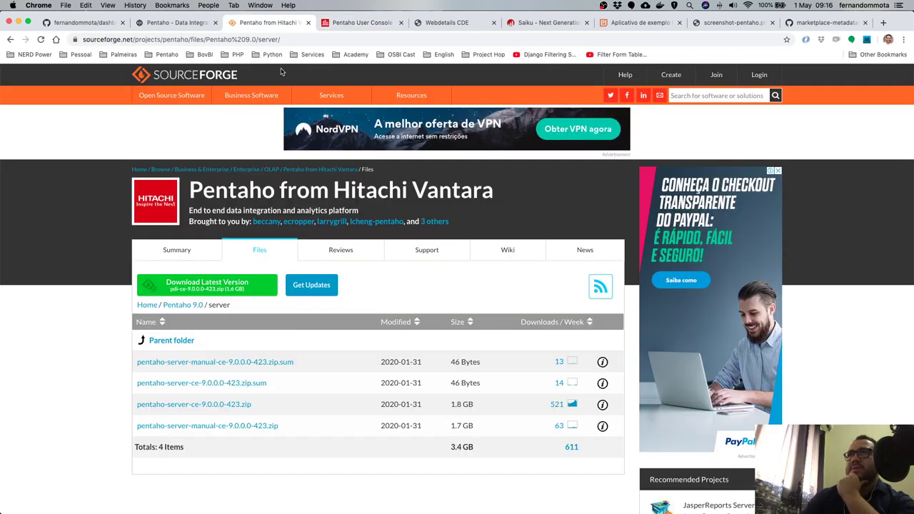
{"action": "left_click", "coordinate": [363, 23]}
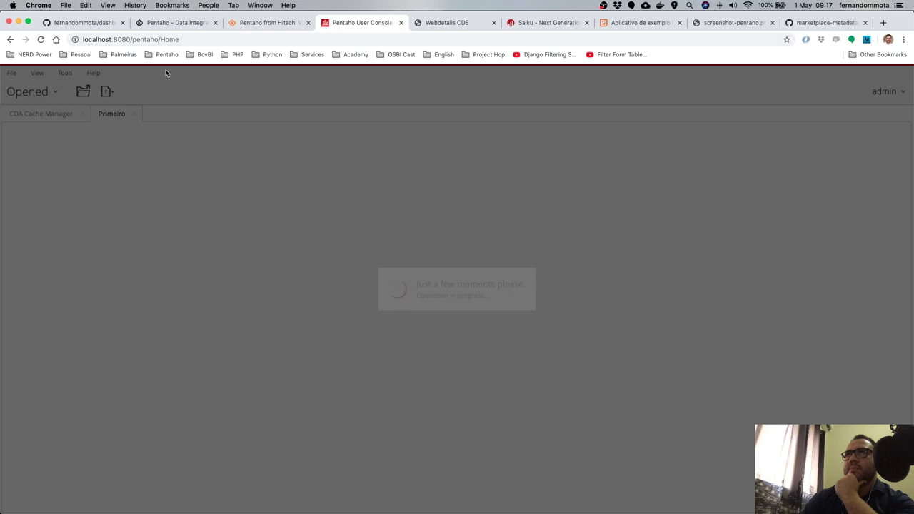
{"action": "left_click", "coordinate": [35, 92]}
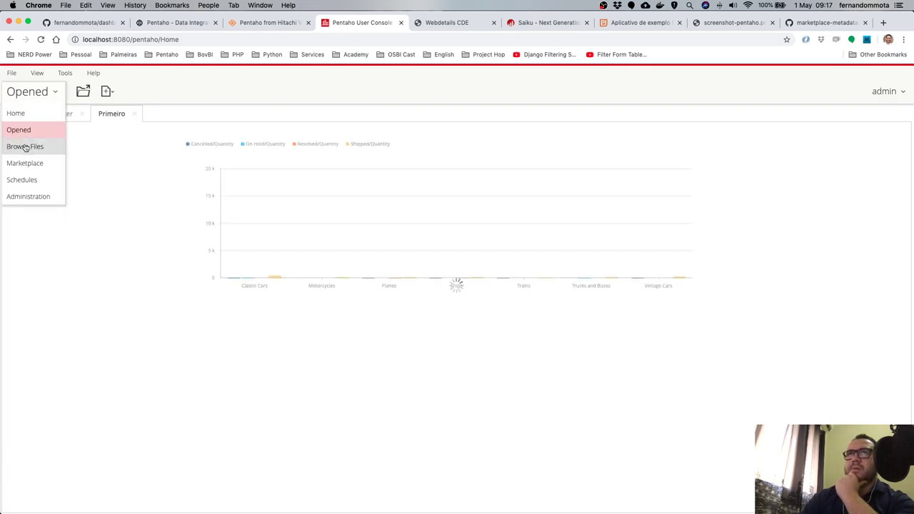
{"action": "left_click", "coordinate": [25, 147]}
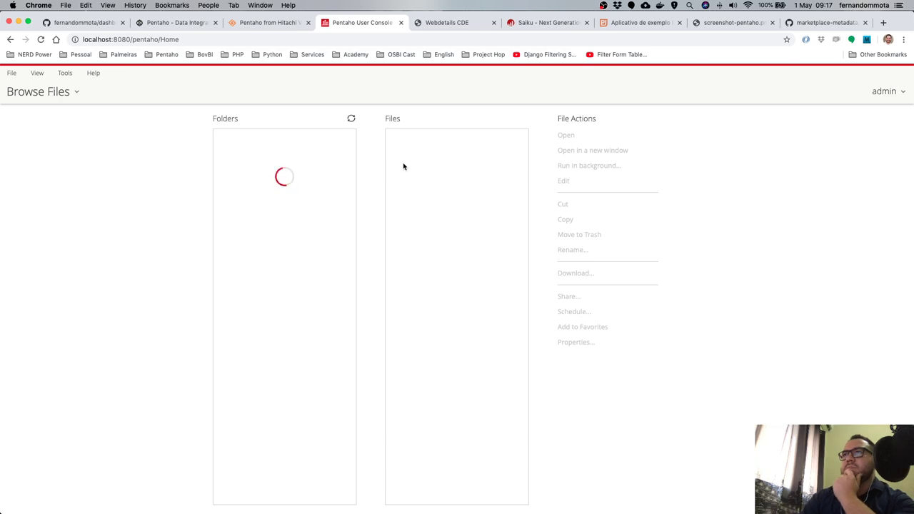
{"action": "left_click", "coordinate": [415, 139]}
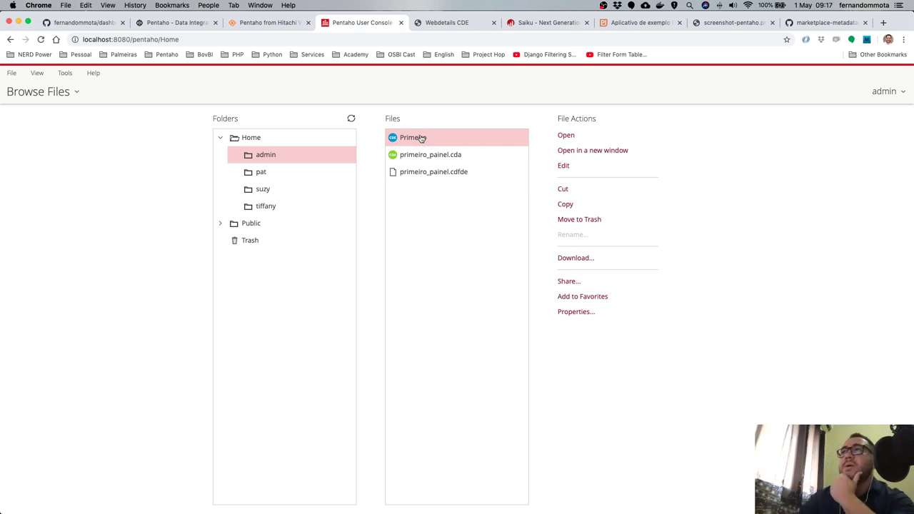
{"action": "double_click", "coordinate": [422, 138]}
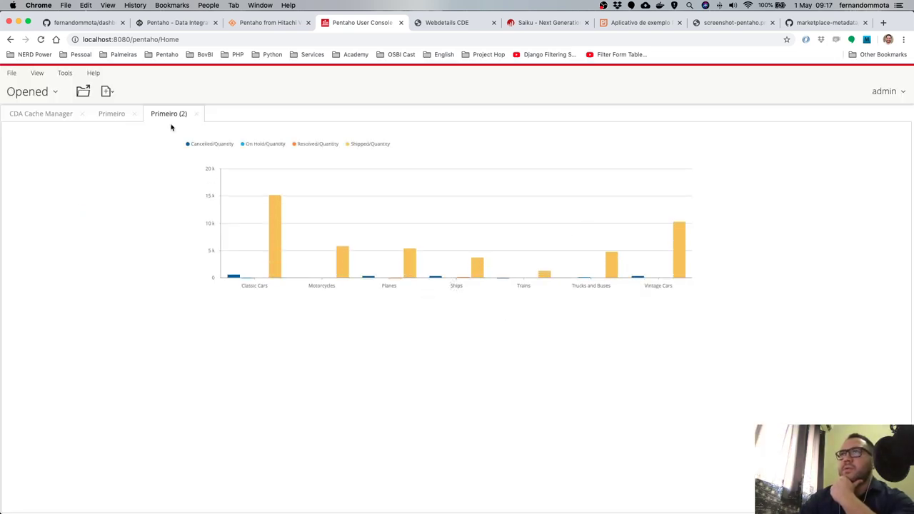
Open the second Primeiro dashboard in its own browser tab and place that tab after Webdetails CDE.
{"action": "double_click", "coordinate": [167, 114]}
{"action": "left_click", "coordinate": [536, 314]}
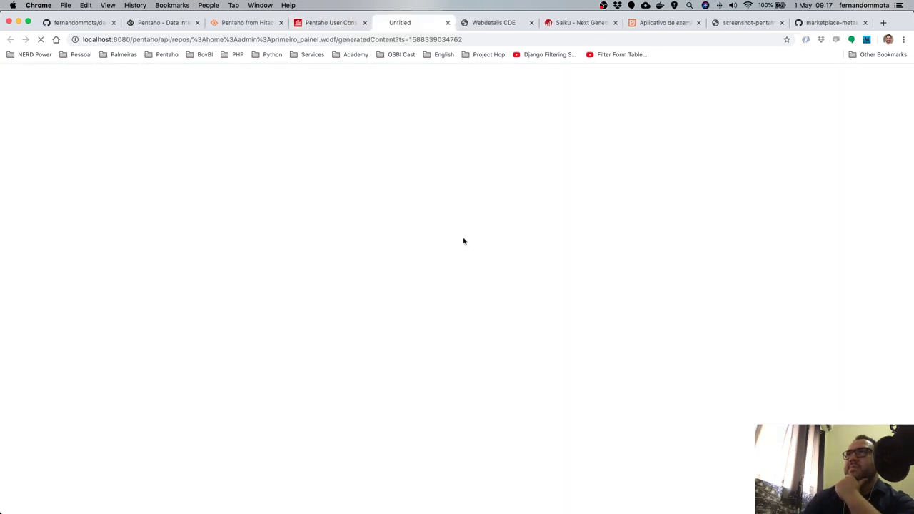
{"action": "left_click_drag", "start_coordinate": [396, 23], "coordinate": [478, 24]}
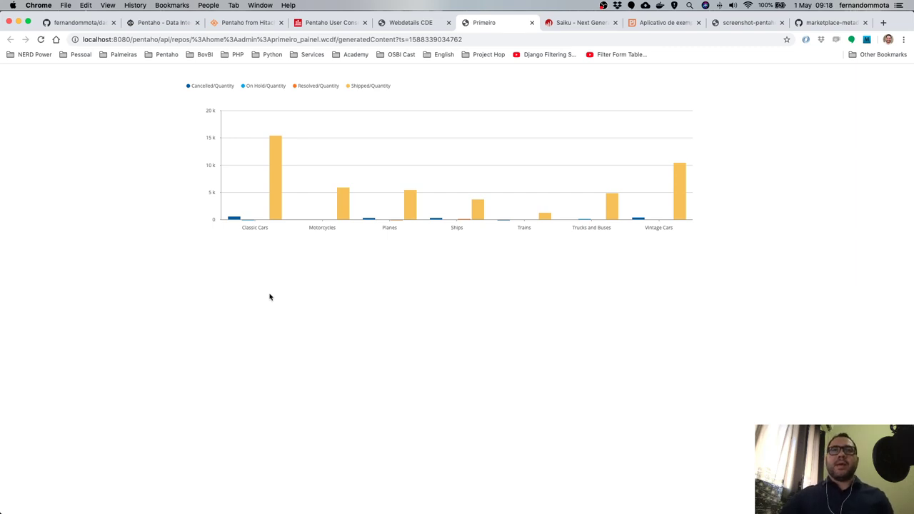
Review the datasource categories in the Webdetails CDE datasources view, from Wizards and NoSQL to SQL and MDX Queries.
{"action": "left_click", "coordinate": [410, 25]}
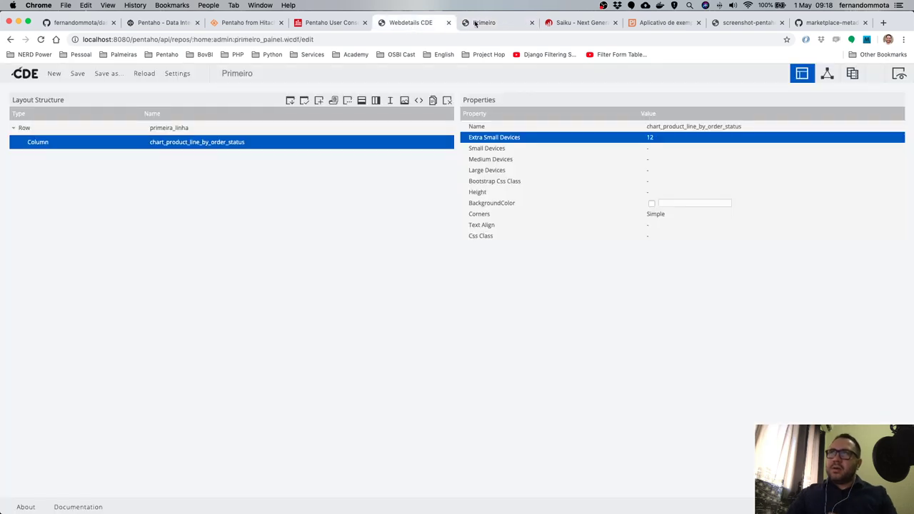
{"action": "left_click", "coordinate": [853, 73]}
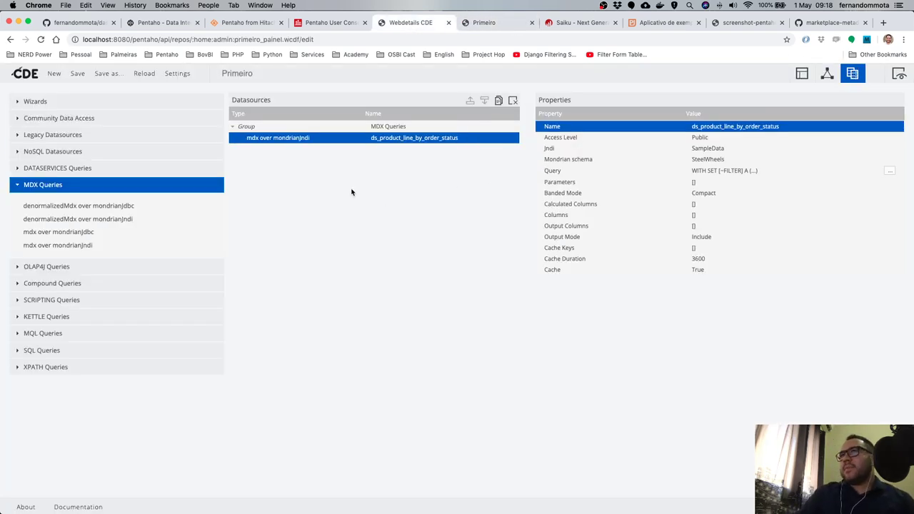
{"action": "left_click", "coordinate": [28, 104]}
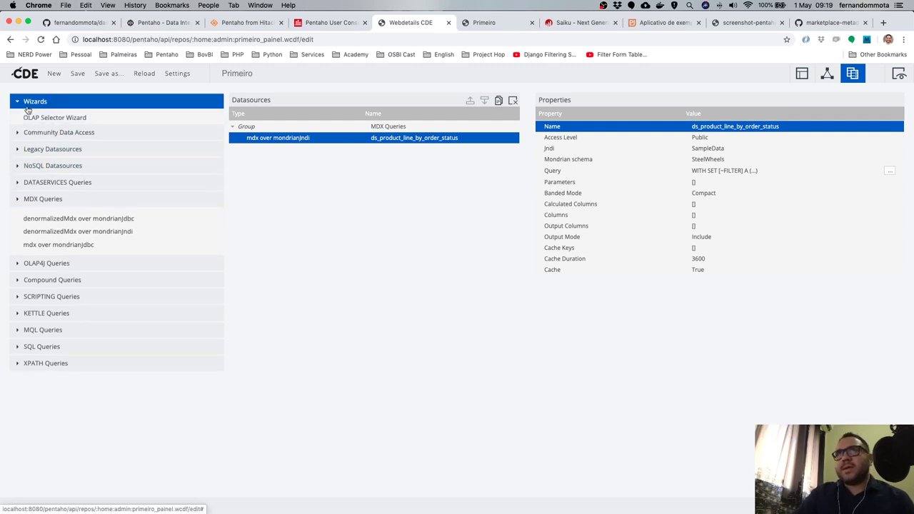
{"action": "left_click", "coordinate": [37, 170]}
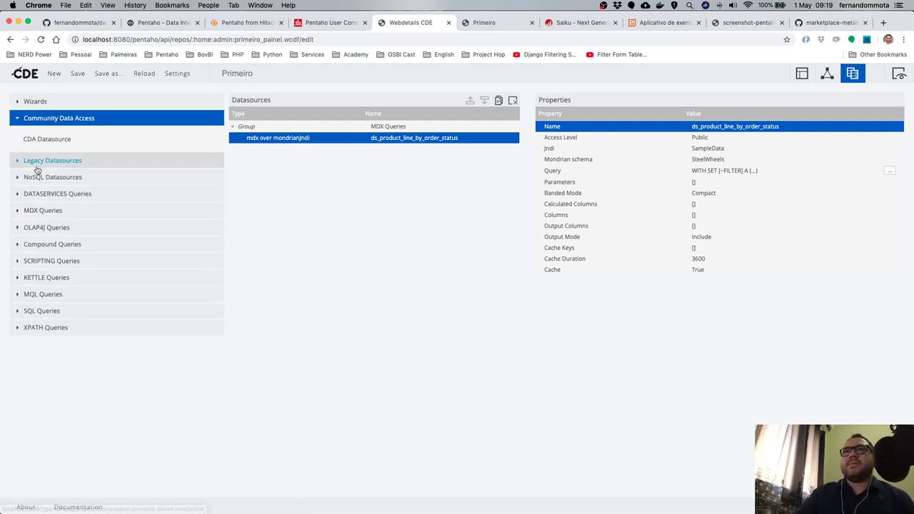
{"action": "left_click", "coordinate": [37, 168]}
{"action": "left_click", "coordinate": [52, 214]}
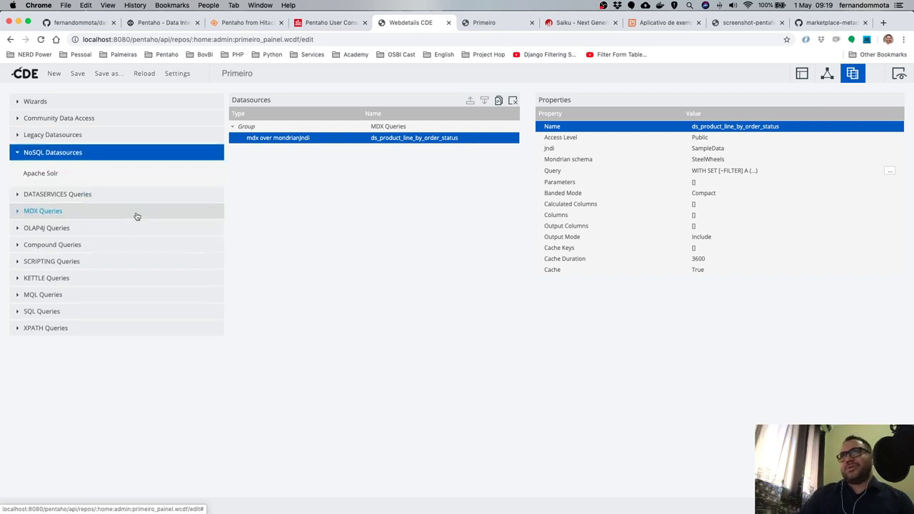
{"action": "left_click", "coordinate": [116, 197]}
{"action": "left_click", "coordinate": [64, 228]}
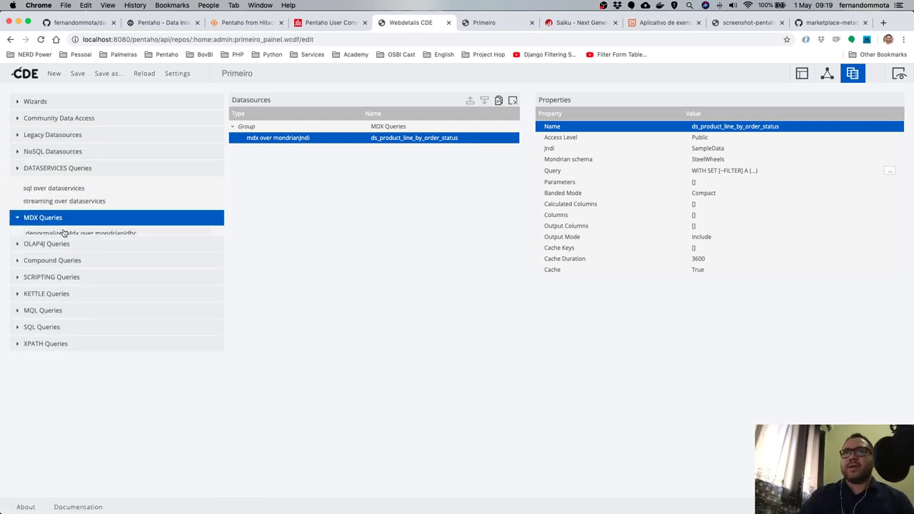
{"action": "left_click", "coordinate": [68, 269]}
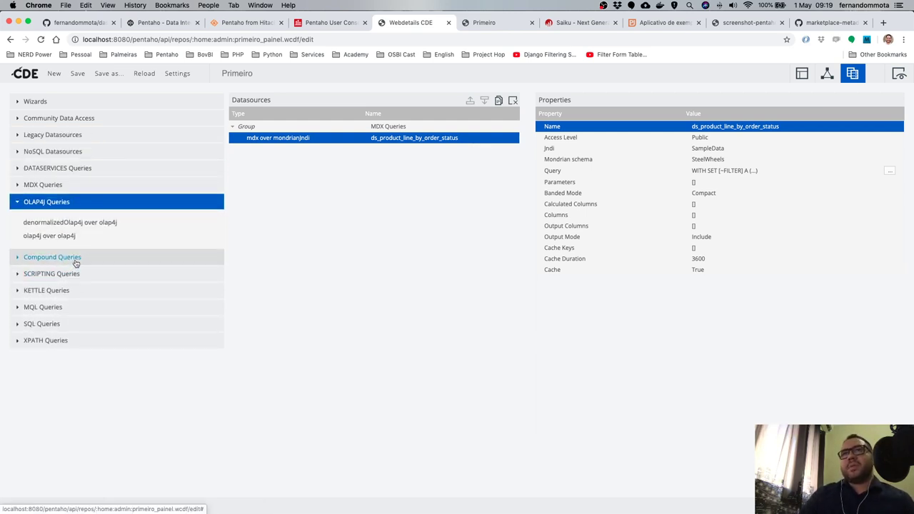
{"action": "left_click", "coordinate": [75, 263]}
{"action": "left_click", "coordinate": [68, 280]}
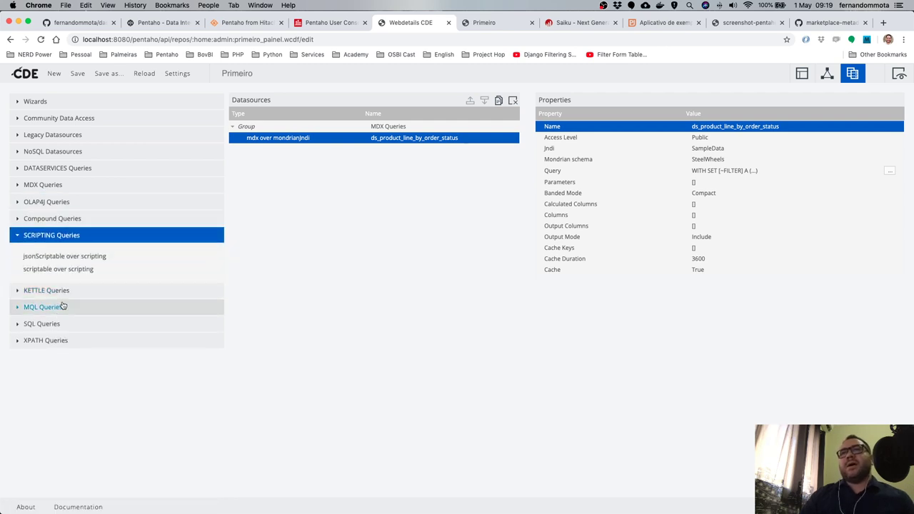
{"action": "left_click", "coordinate": [57, 323]}
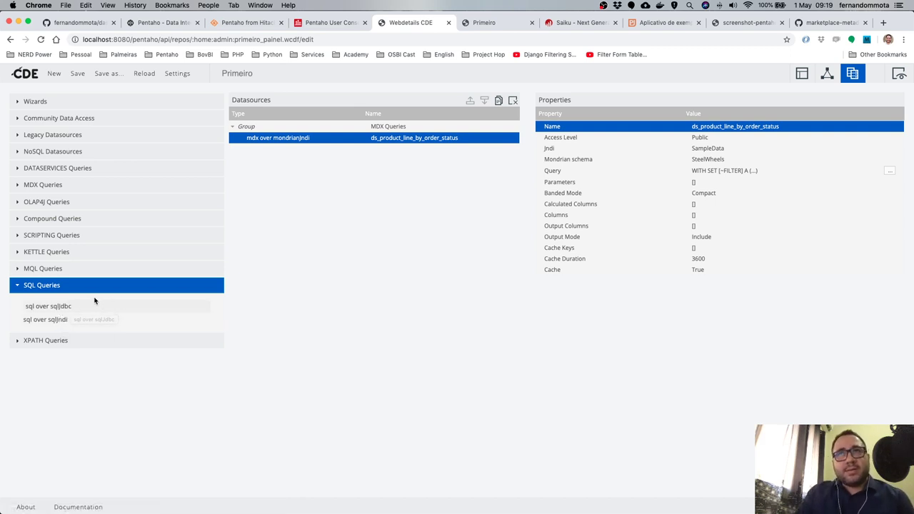
{"action": "left_click", "coordinate": [88, 186]}
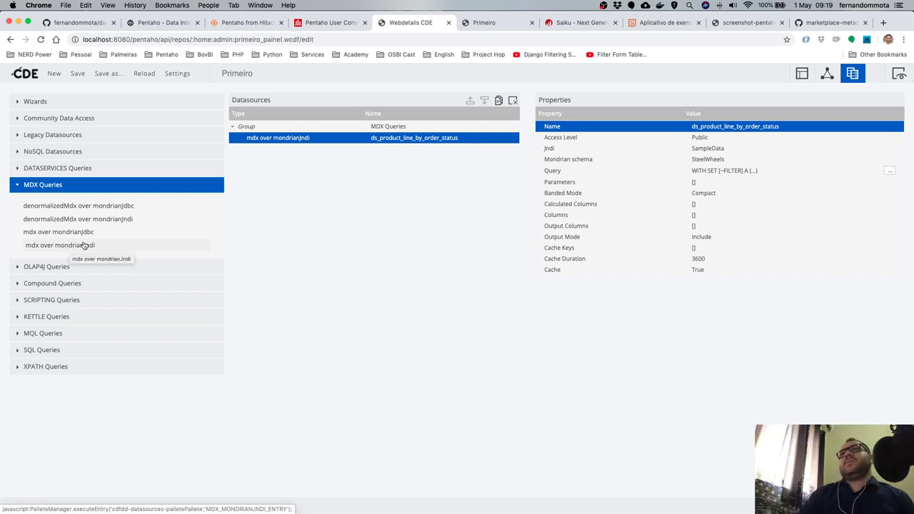
Reload the standalone Primeiro dashboard to check its chart, and return to the CDE editor.
{"action": "left_click", "coordinate": [486, 22]}
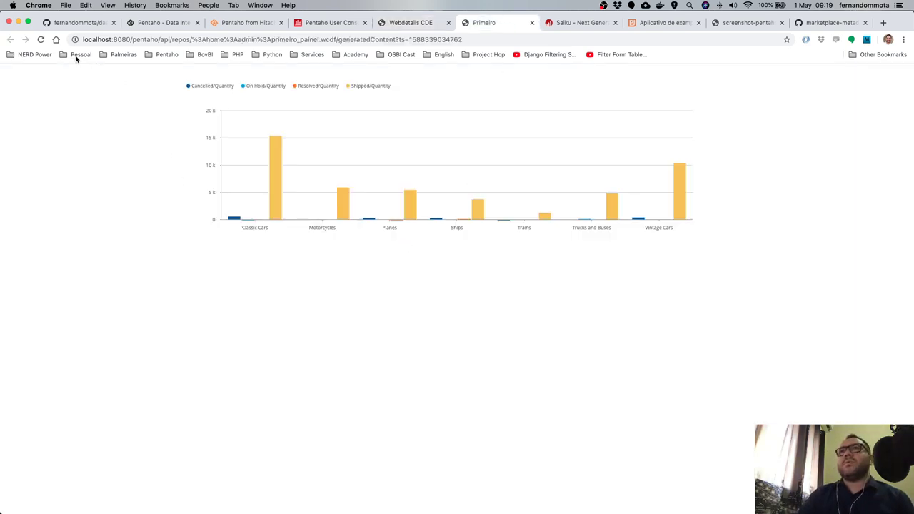
{"action": "left_click", "coordinate": [41, 40]}
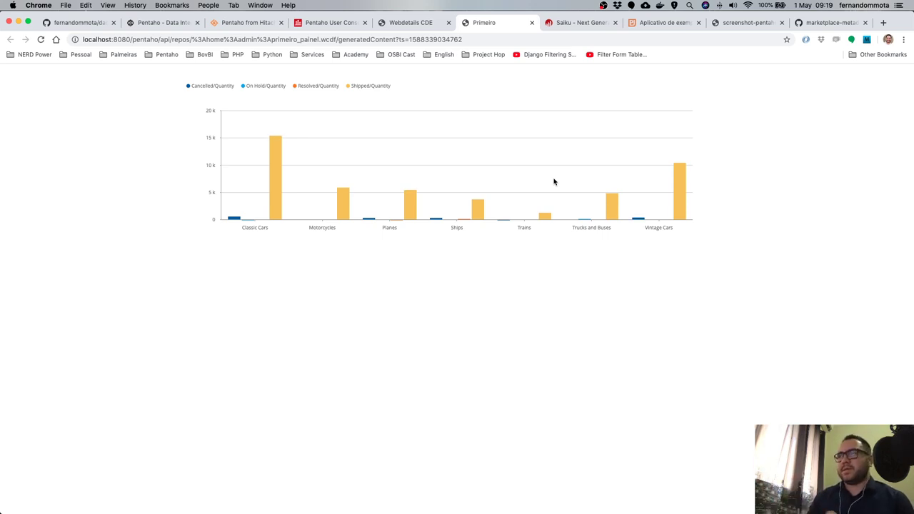
{"action": "left_click", "coordinate": [404, 25]}
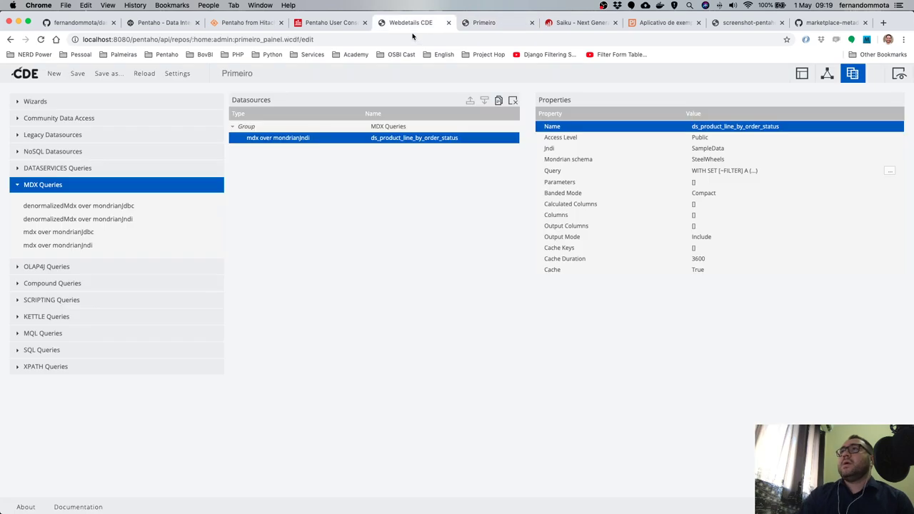
Open the MDX query of ds_product_line_by_order_status and examine its [Time].[2004] filter set.
{"action": "left_click", "coordinate": [889, 171]}
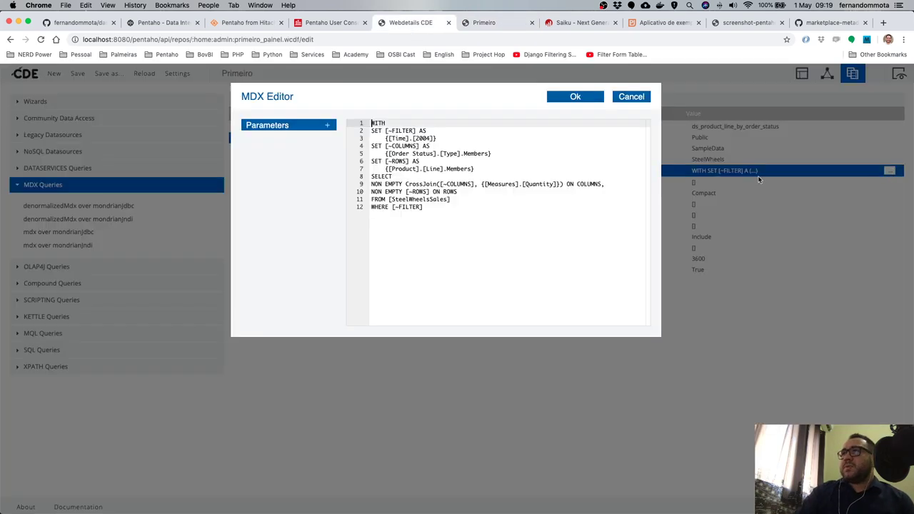
{"action": "left_click", "coordinate": [415, 214]}
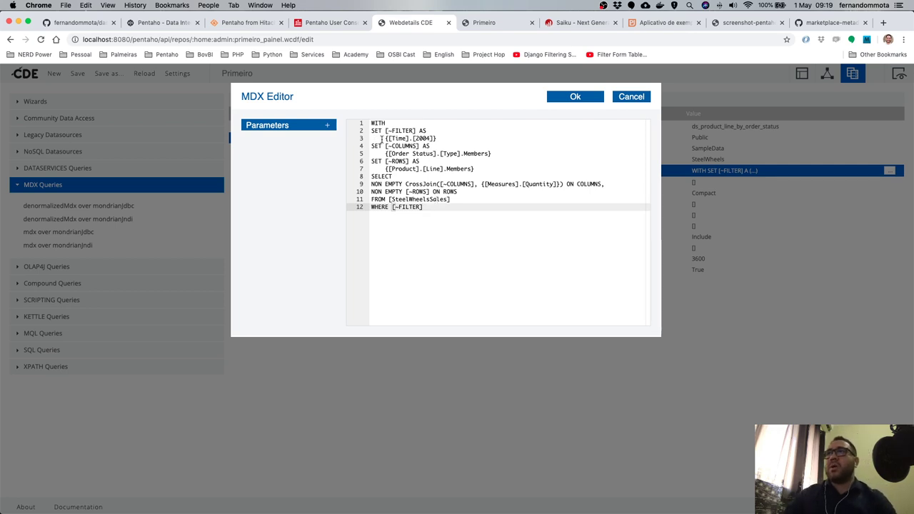
{"action": "left_click_drag", "start_coordinate": [382, 139], "coordinate": [437, 139]}
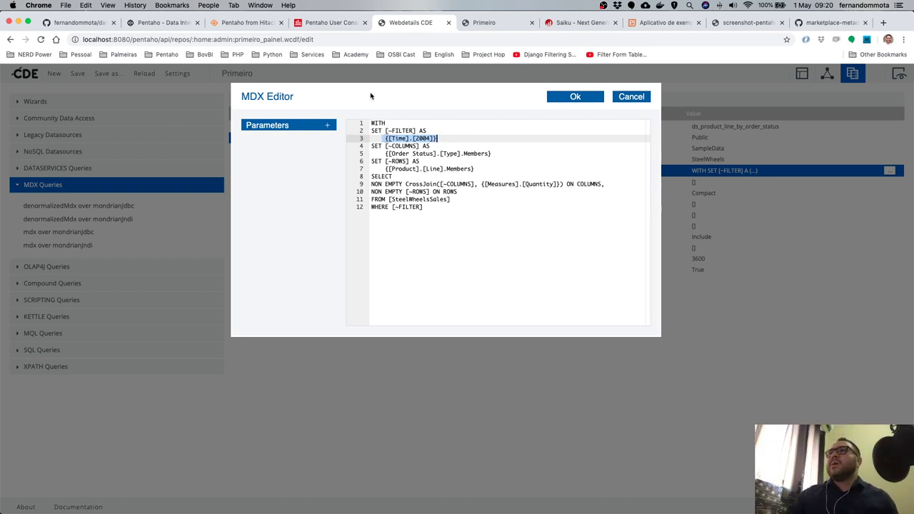
{"action": "double_click", "coordinate": [423, 138]}
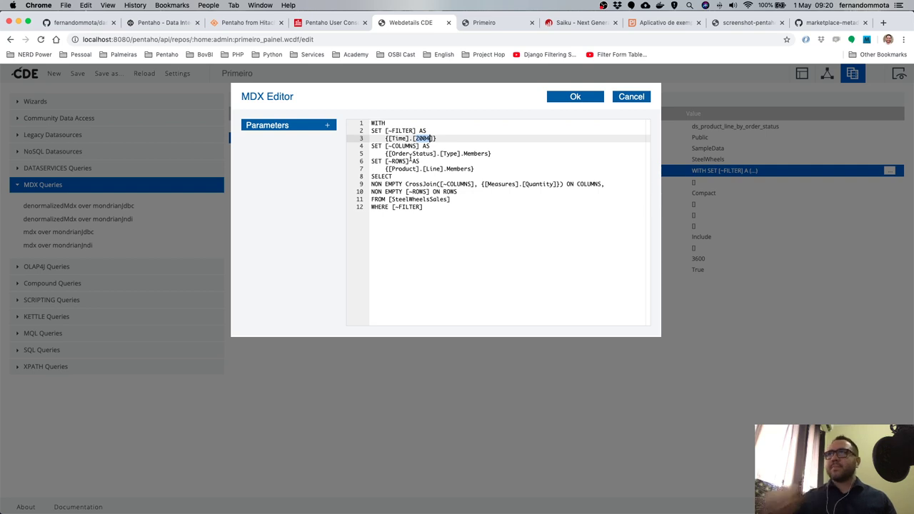
In Saiku, remove Type and Line from the query, move Years to the rows and include all its members.
{"action": "left_click", "coordinate": [580, 23]}
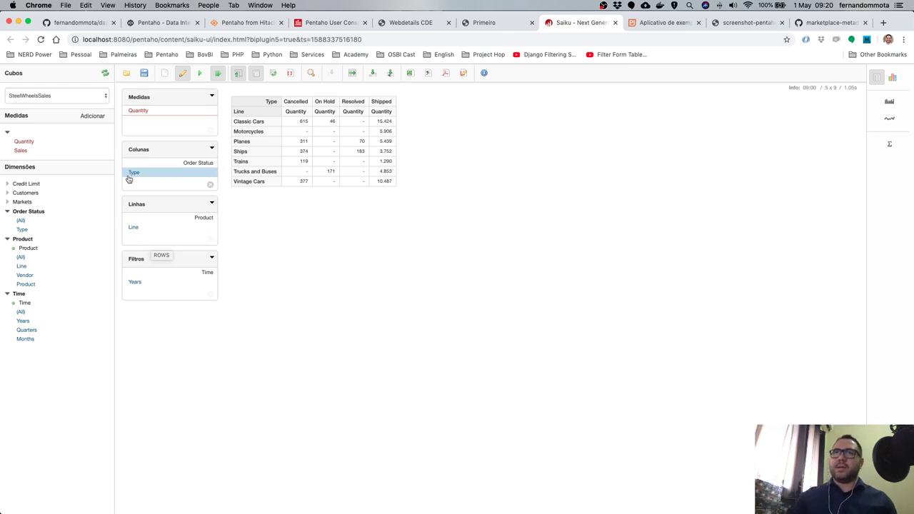
{"action": "left_click_drag", "start_coordinate": [133, 173], "coordinate": [32, 250]}
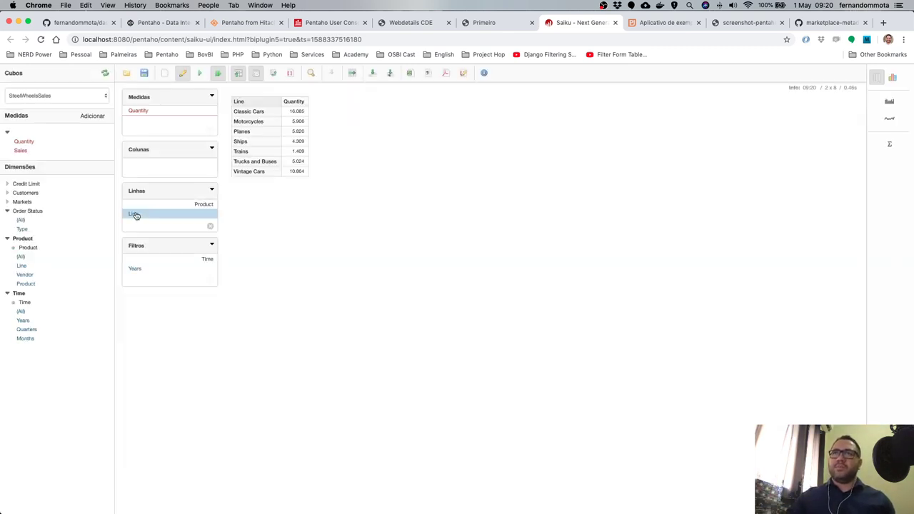
{"action": "left_click_drag", "start_coordinate": [135, 214], "coordinate": [59, 242]}
{"action": "left_click_drag", "start_coordinate": [141, 264], "coordinate": [161, 215]}
{"action": "left_click", "coordinate": [158, 216]}
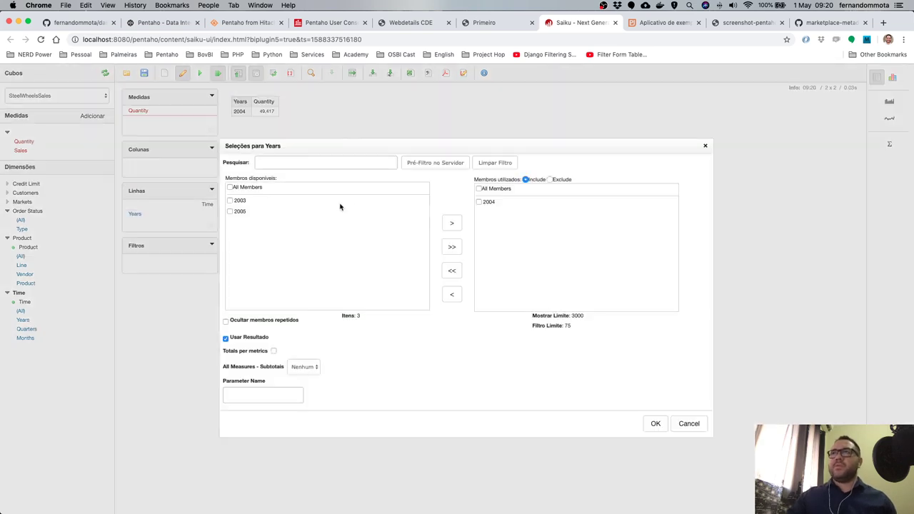
{"action": "left_click", "coordinate": [656, 424]}
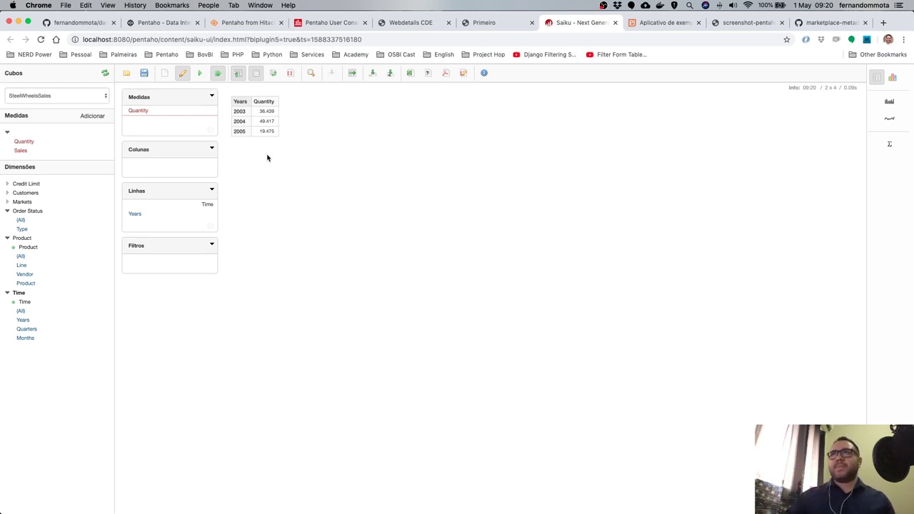
Display the MDX of the Saiku query and copy its full text.
{"action": "left_click", "coordinate": [290, 73]}
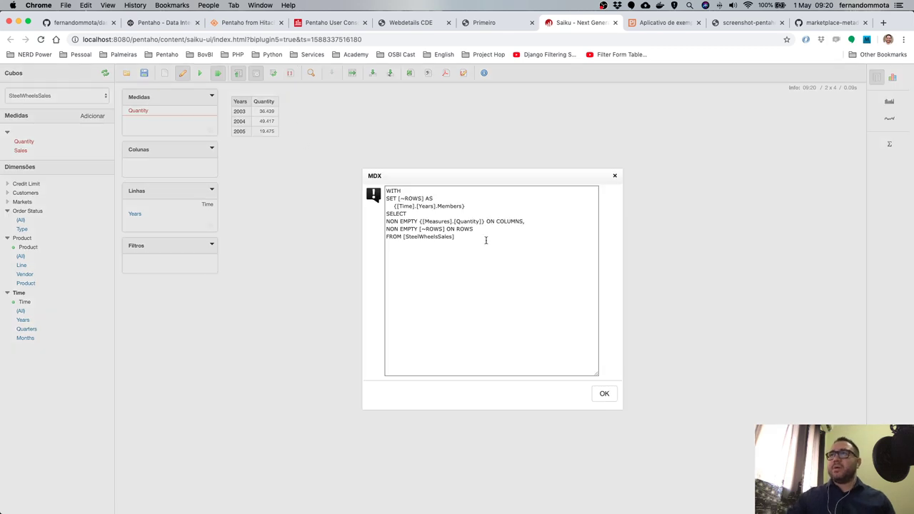
{"action": "left_click_drag", "start_coordinate": [486, 240], "coordinate": [365, 194]}
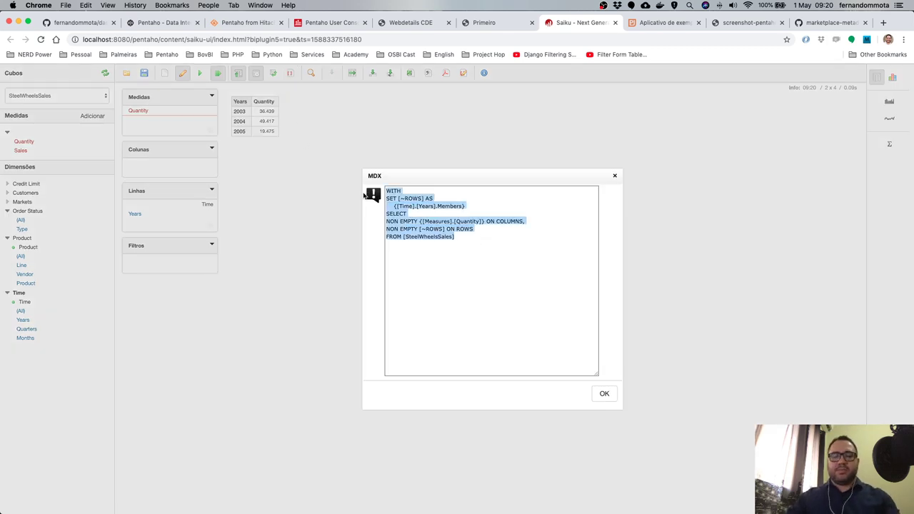
{"action": "key", "text": "super+c"}
Return to CDE, dismiss the MDX editor without changes and duplicate the ds_product_line_by_order_status datasource.
{"action": "left_click", "coordinate": [475, 28]}
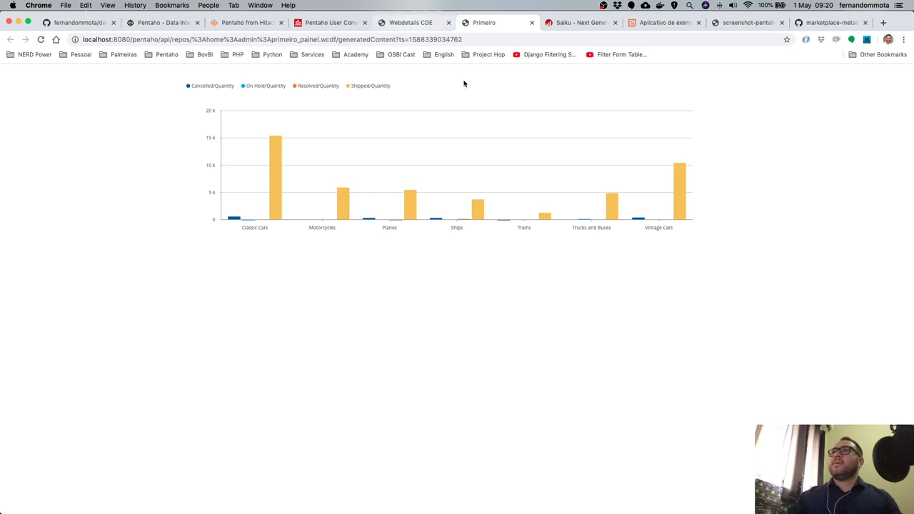
{"action": "left_click", "coordinate": [410, 22]}
{"action": "left_click", "coordinate": [632, 98]}
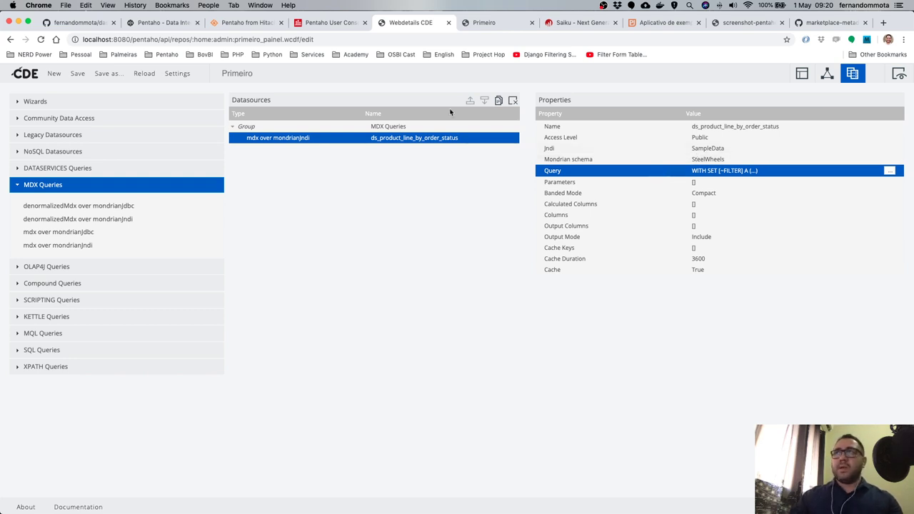
{"action": "left_click", "coordinate": [498, 101]}
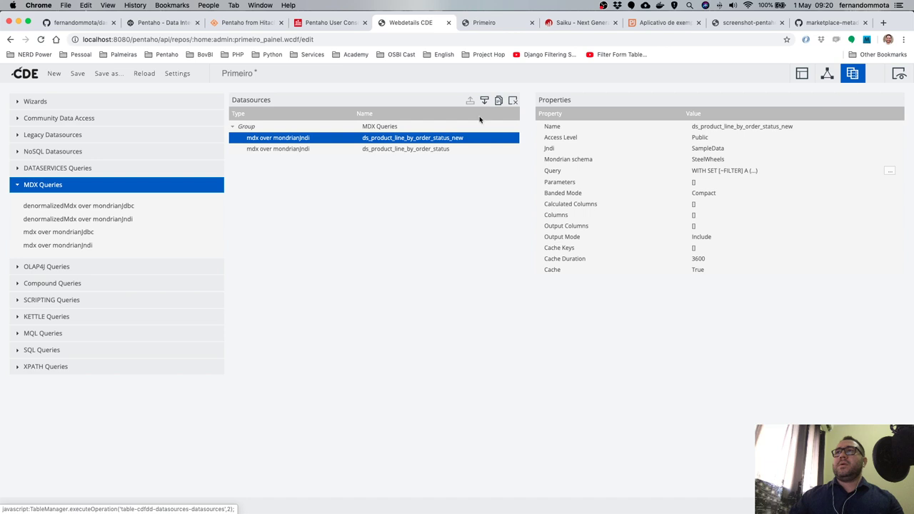
Rename the duplicated datasource to ds_select_year.
{"action": "left_click", "coordinate": [715, 129]}
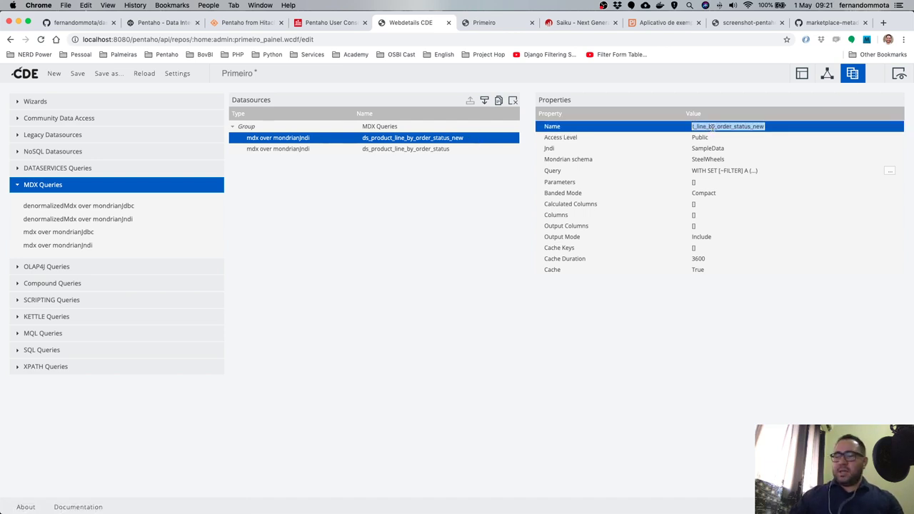
{"action": "key", "text": "BackSpace"}
{"action": "key", "text": "BackSpace"}
{"action": "key", "text": "BackSpace"}
{"action": "key", "text": "BackSpace"}
{"action": "key", "text": "BackSpace"}
{"action": "key", "text": "BackSpace"}
{"action": "key", "text": "BackSpace"}
{"action": "key", "text": "BackSpace"}
{"action": "key", "text": "BackSpace"}
{"action": "key", "text": "BackSpace"}
{"action": "key", "text": "BackSpace"}
{"action": "key", "text": "BackSpace"}
{"action": "key", "text": "BackSpace"}
{"action": "key", "text": "BackSpace"}
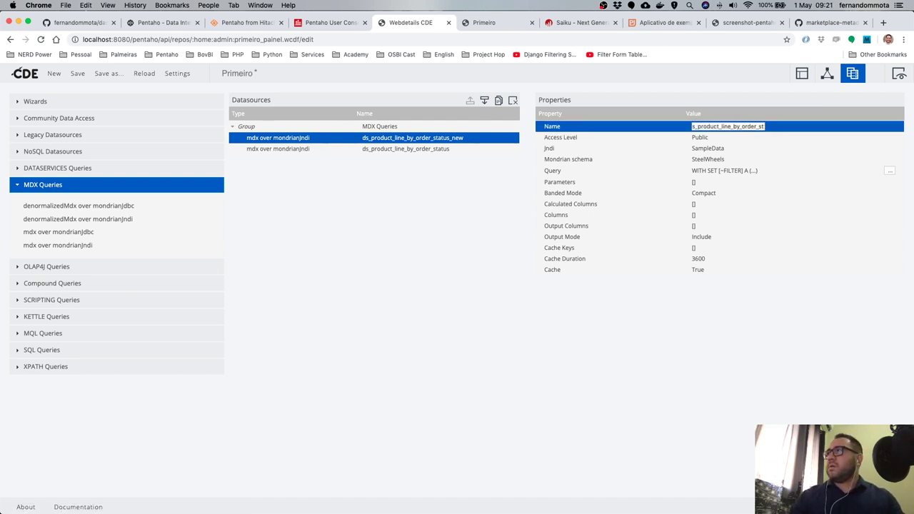
{"action": "key", "text": "BackSpace"}
{"action": "key", "text": "BackSpace"}
{"action": "key", "text": "BackSpace"}
{"action": "key", "text": "BackSpace"}
{"action": "key", "text": "BackSpace"}
{"action": "key", "text": "BackSpace"}
{"action": "key", "text": "BackSpace"}
{"action": "key", "text": "BackSpace"}
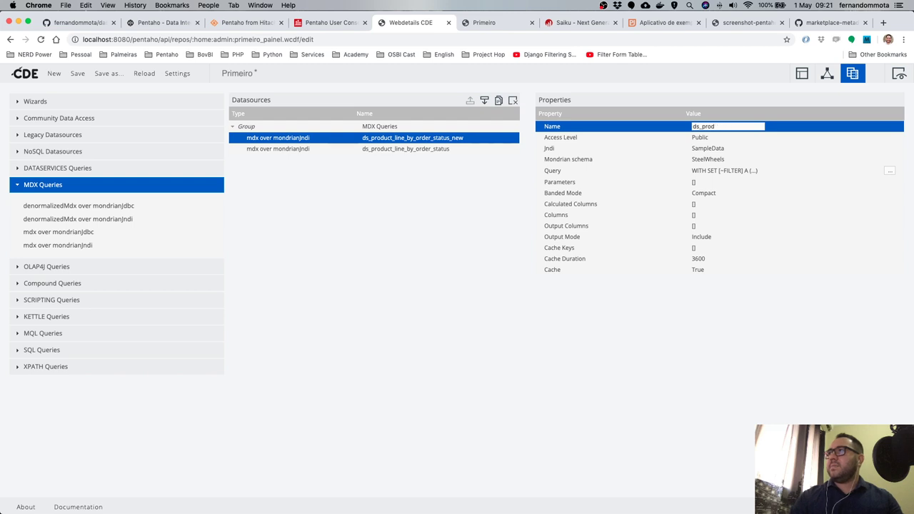
{"action": "key", "text": "BackSpace"}
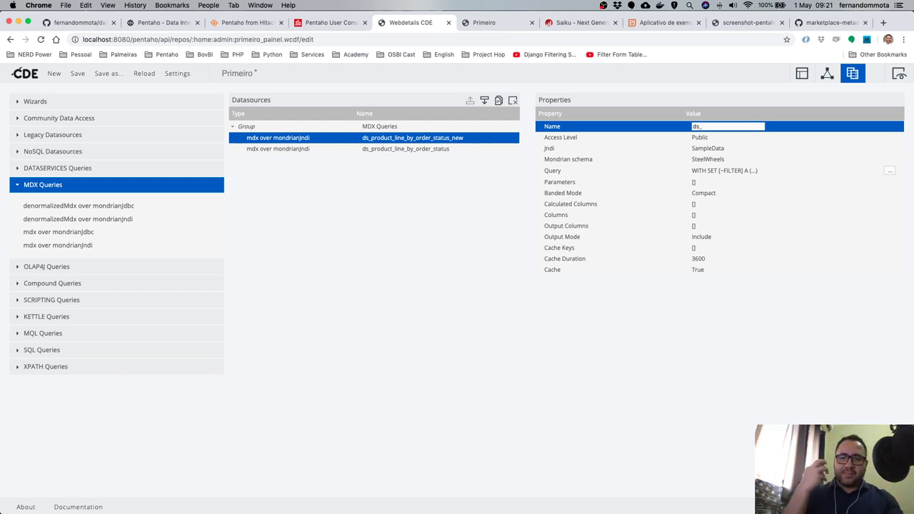
{"action": "type", "text": "see"}
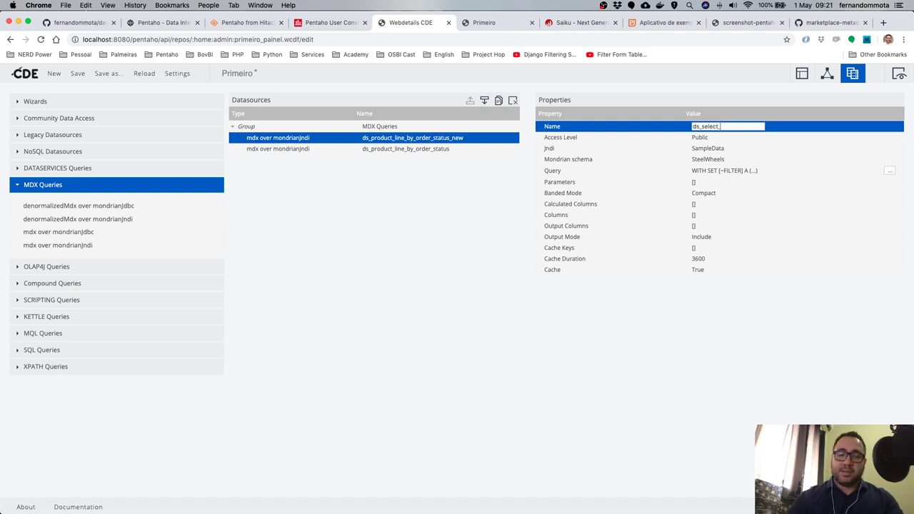
{"action": "key", "text": "Return"}
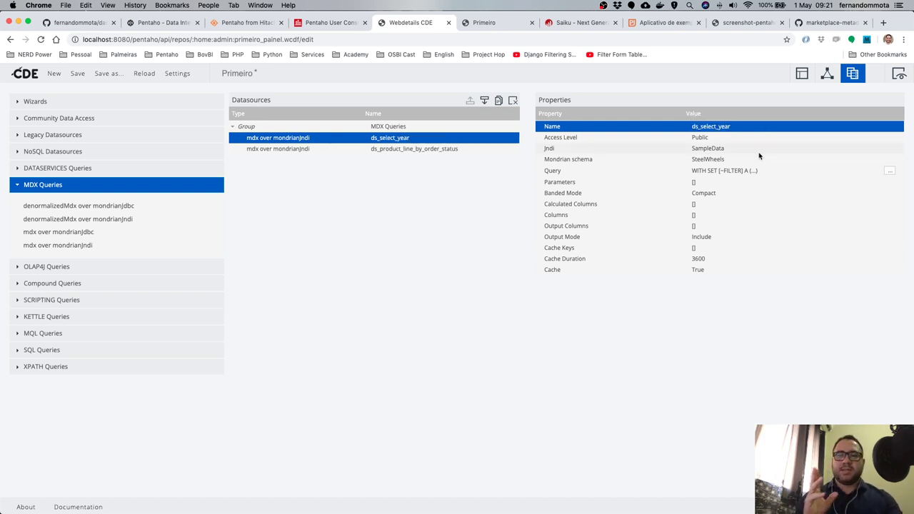
Replace the MDX query of ds_select_year with the Years query copied from Saiku and confirm it.
{"action": "left_click", "coordinate": [891, 173]}
{"action": "left_click_drag", "start_coordinate": [456, 219], "coordinate": [338, 116]}
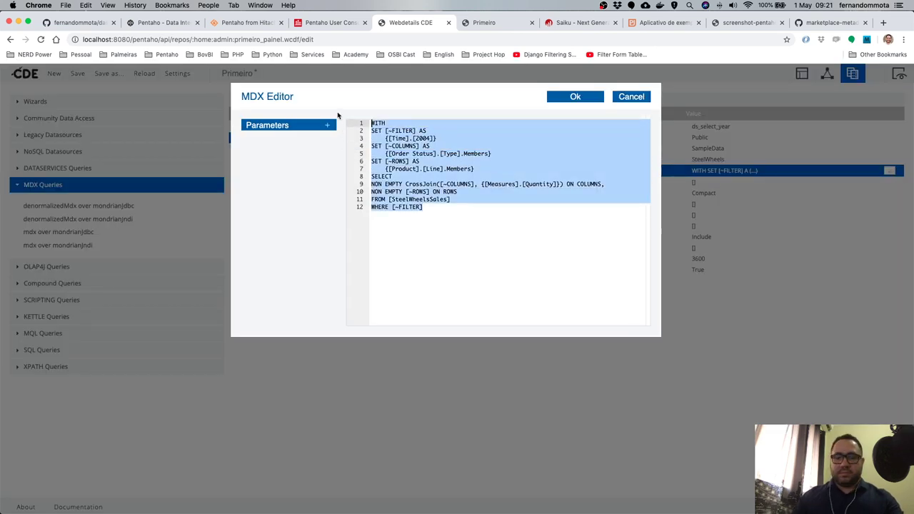
{"action": "key", "text": "super+v"}
{"action": "left_click", "coordinate": [568, 25]}
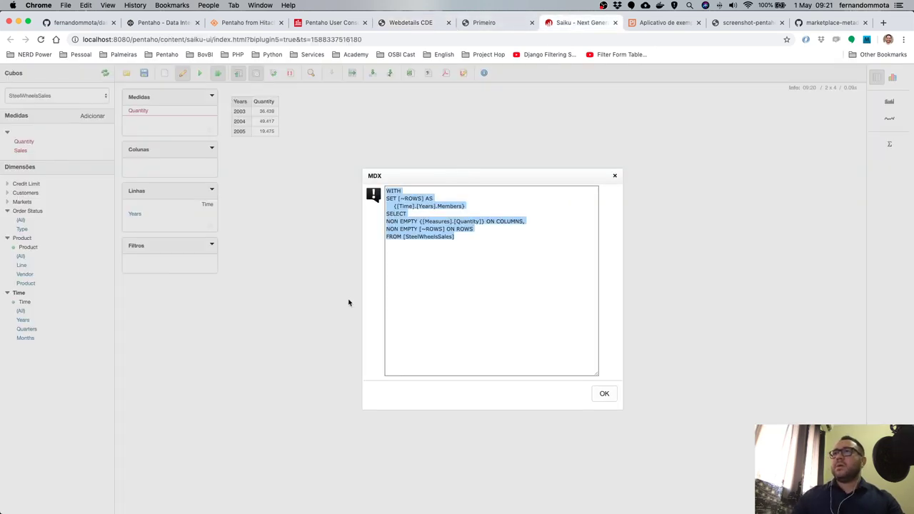
{"action": "left_click", "coordinate": [402, 24]}
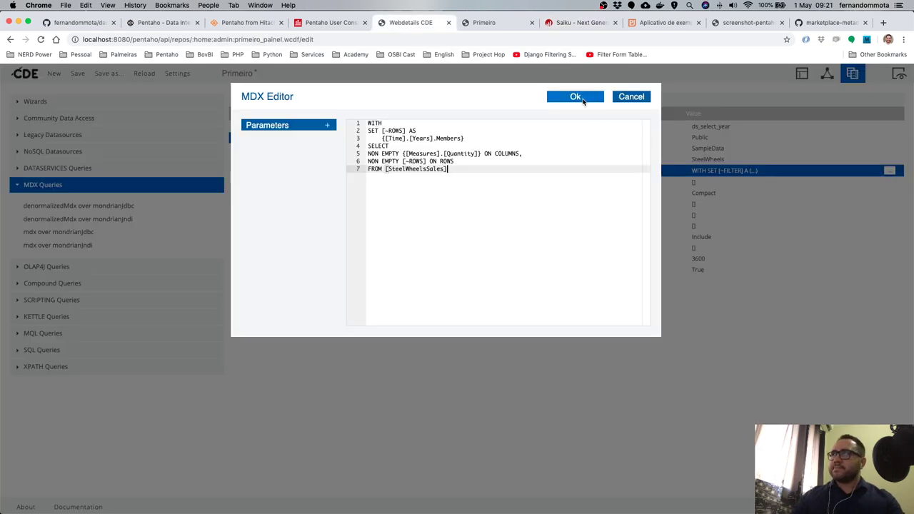
{"action": "left_click", "coordinate": [577, 96]}
Check the Jndi and Mondrian schema settings of ds_select_year and save the dashboard.
{"action": "left_click", "coordinate": [695, 149]}
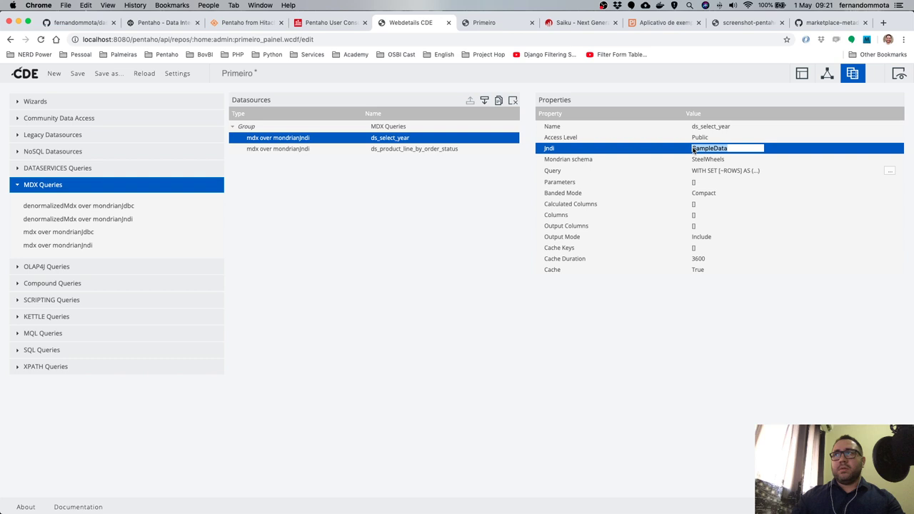
{"action": "left_click", "coordinate": [734, 160]}
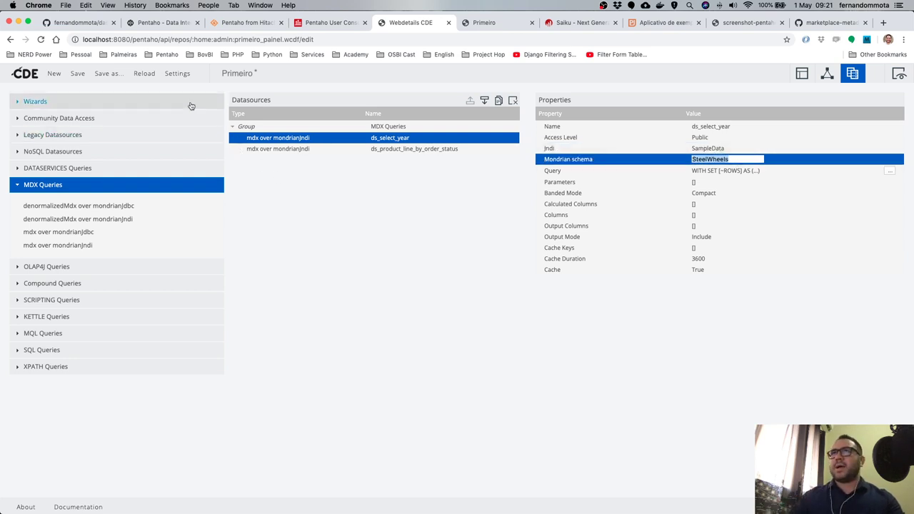
{"action": "left_click", "coordinate": [74, 76]}
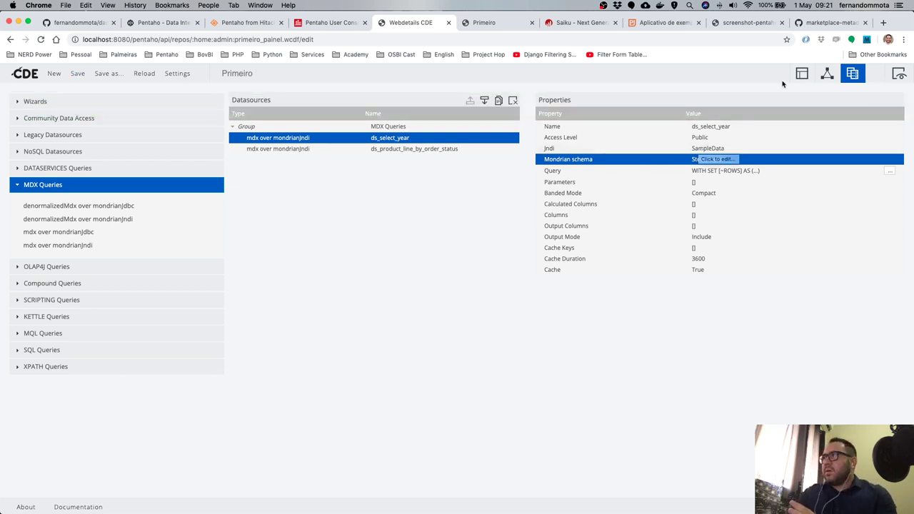
In the layout, add a row, move it above primeira_linha as a top-level row and name it filtro_linha.
{"action": "left_click", "coordinate": [801, 76]}
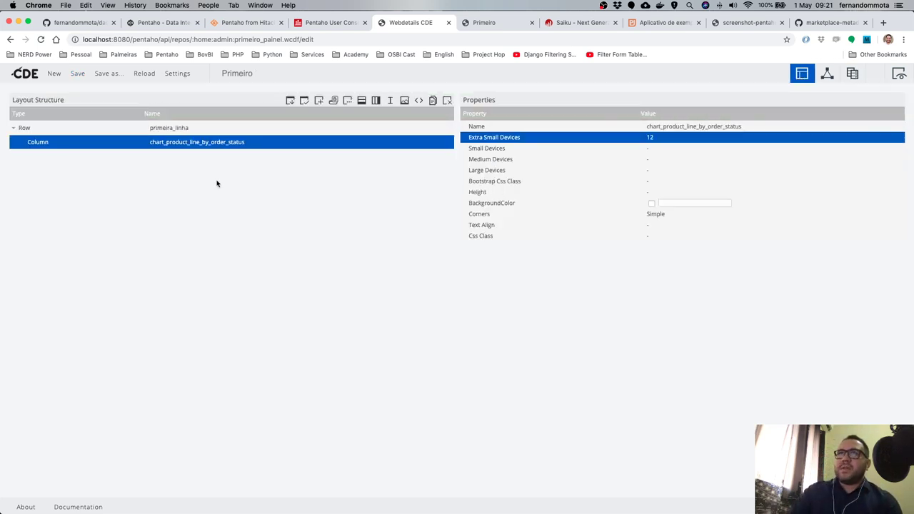
{"action": "left_click", "coordinate": [203, 130]}
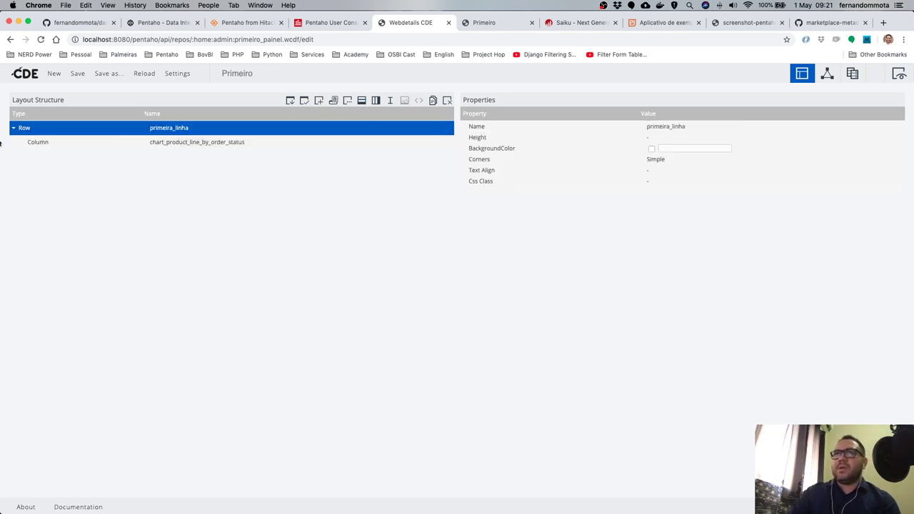
{"action": "left_click", "coordinate": [36, 142]}
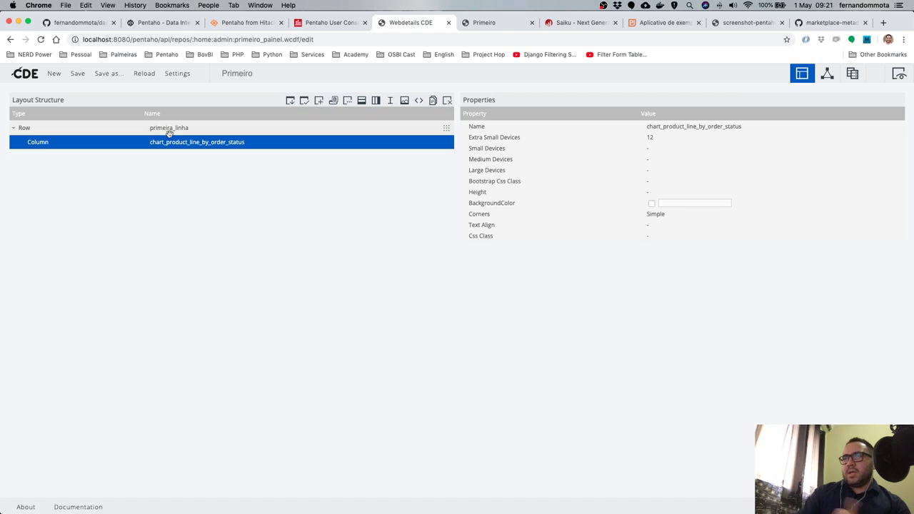
{"action": "left_click", "coordinate": [363, 101]}
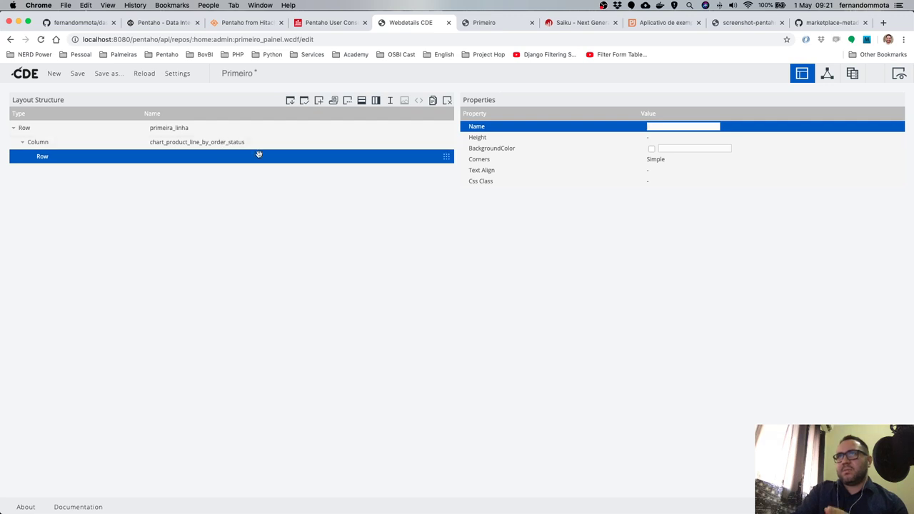
{"action": "left_click_drag", "start_coordinate": [437, 159], "coordinate": [444, 130]}
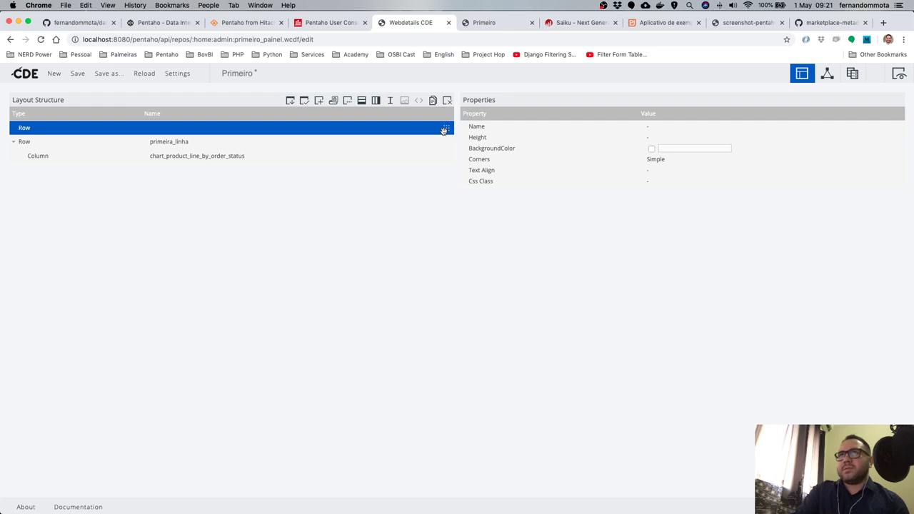
{"action": "left_click", "coordinate": [654, 127]}
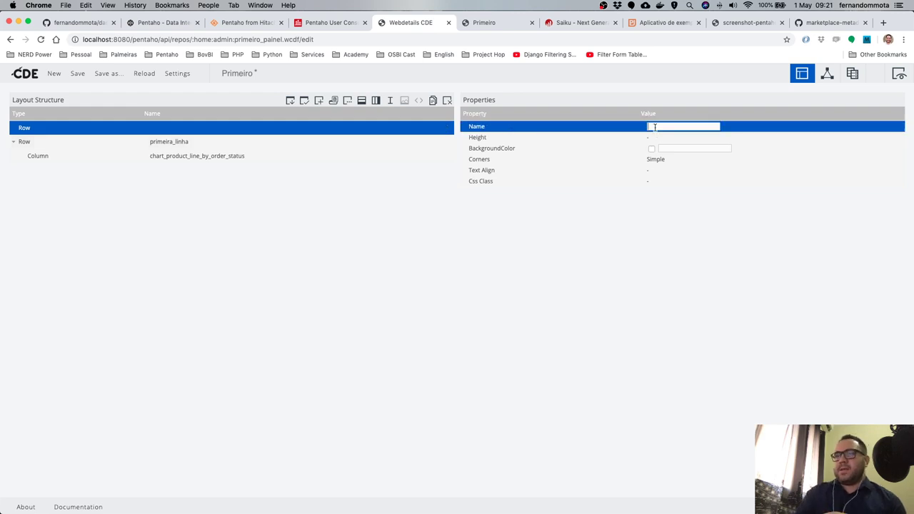
{"action": "type", "text": "tro_linha"}
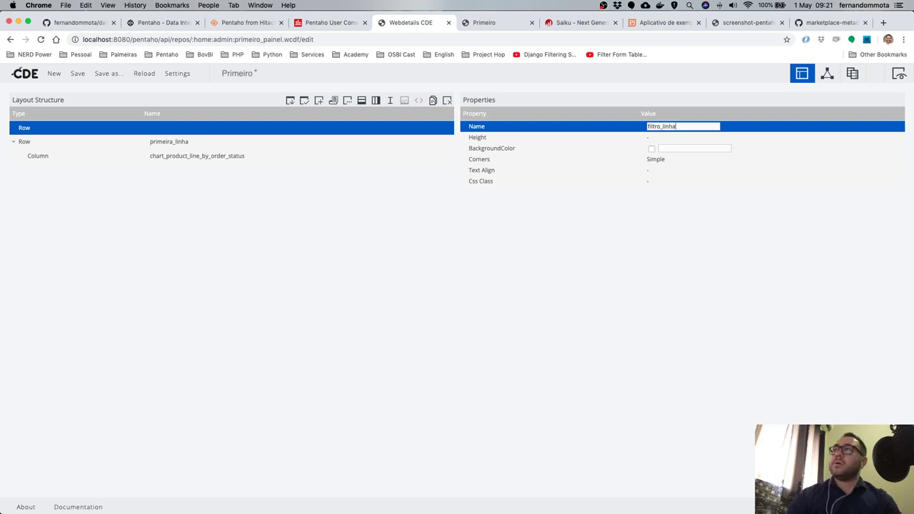
{"action": "key", "text": "Return"}
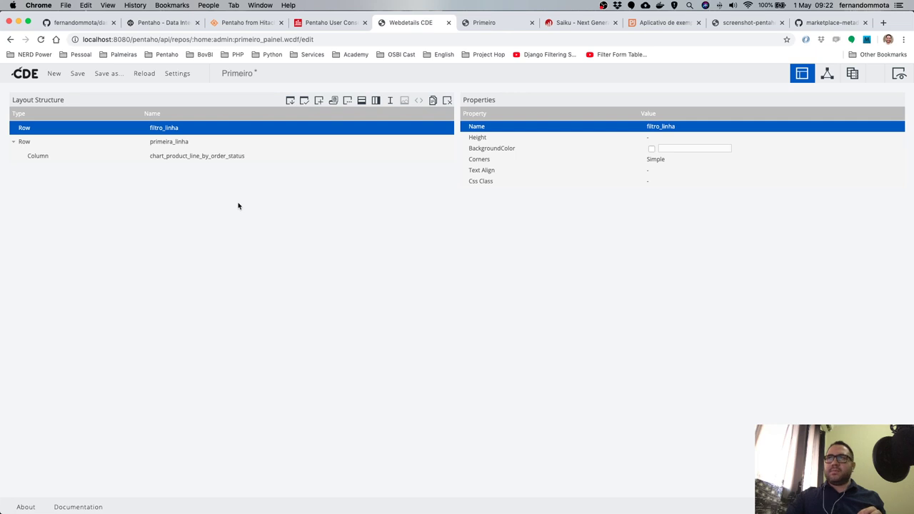
Add a column named select_year inside the filtro_linha row.
{"action": "left_click", "coordinate": [376, 101]}
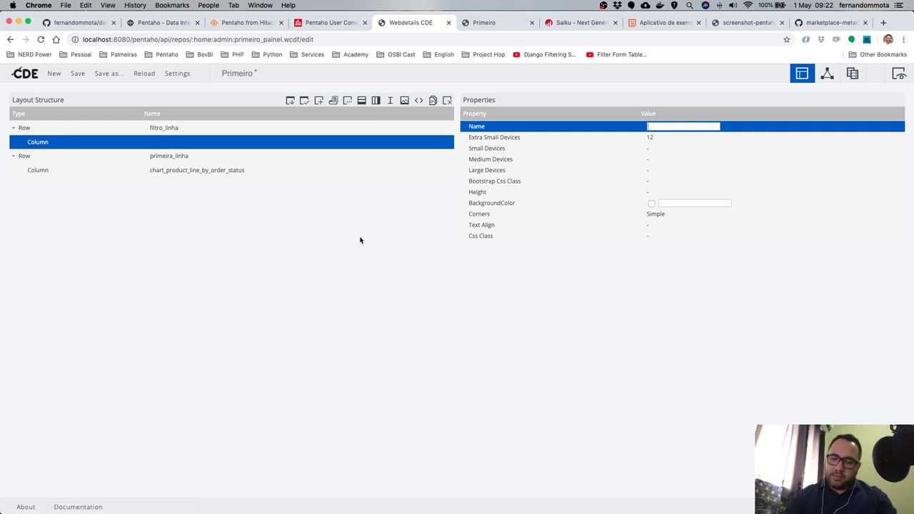
{"action": "type", "text": "select_year"}
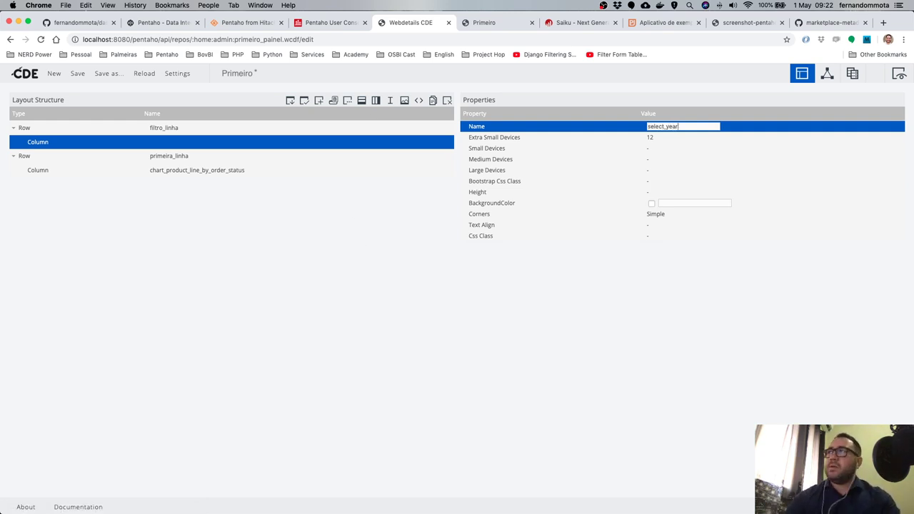
{"action": "key", "text": "Return"}
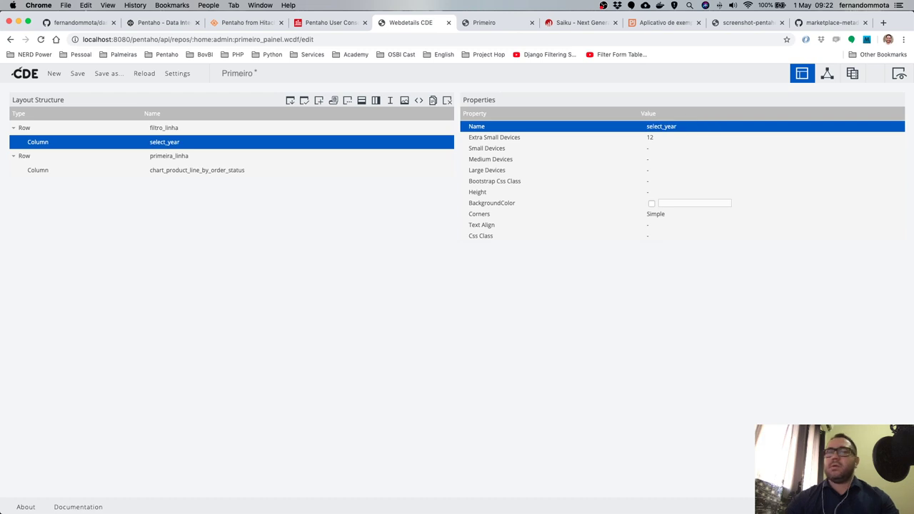
Set the select_year column's Medium Devices value to 3 and review its Extra Small Devices value.
{"action": "left_click", "coordinate": [675, 159]}
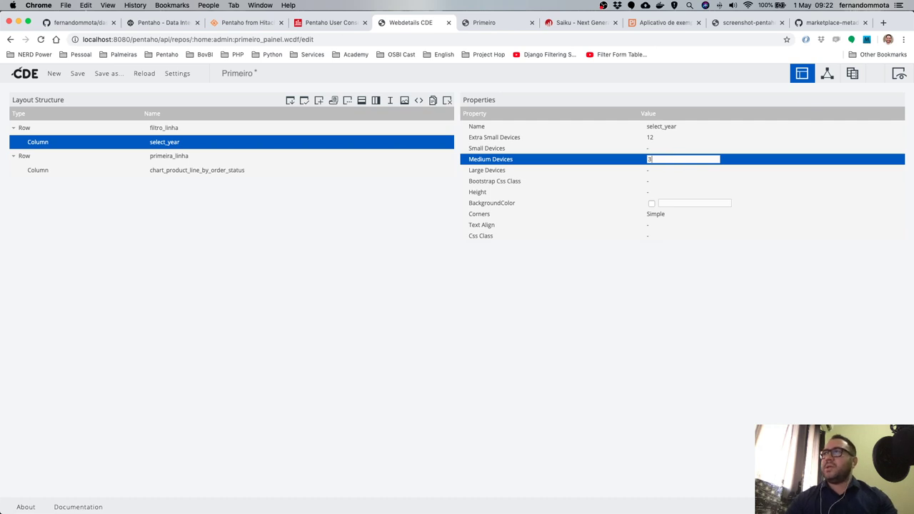
{"action": "type", "text": "3"}
{"action": "key", "text": "Return"}
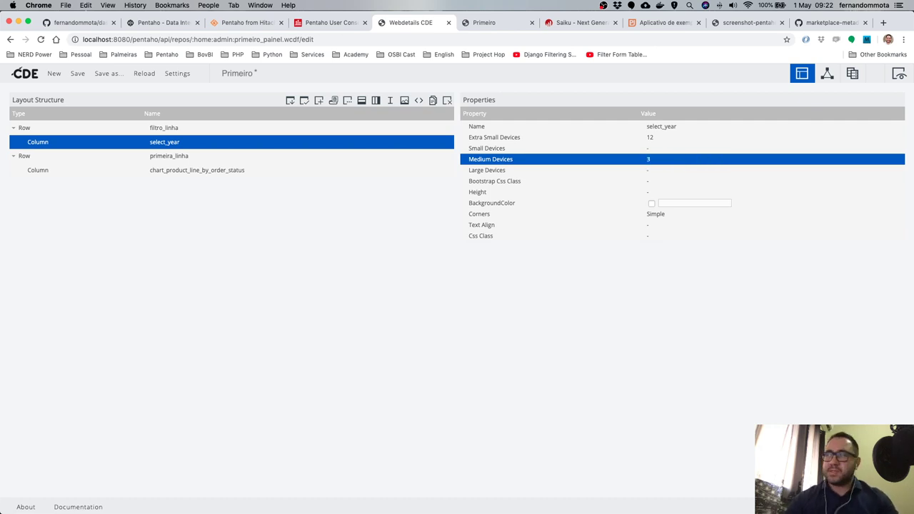
{"action": "left_click", "coordinate": [669, 138]}
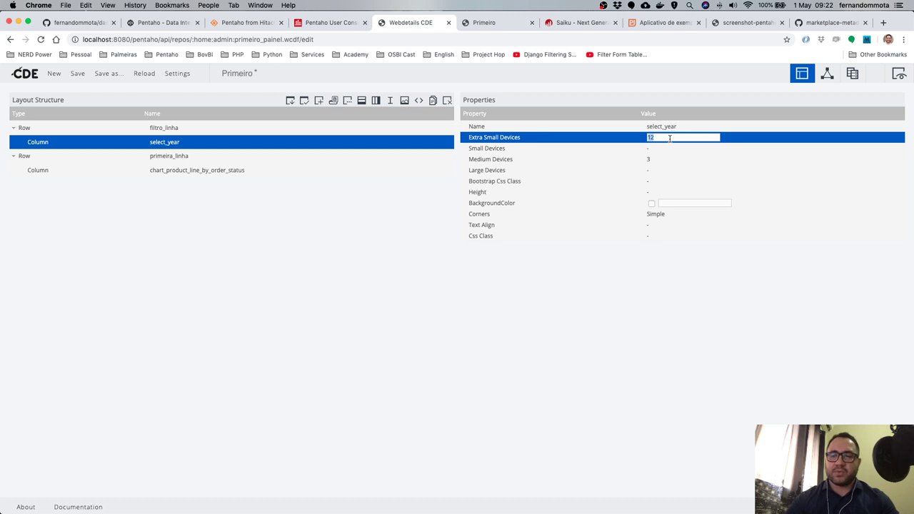
{"action": "key", "text": "Return"}
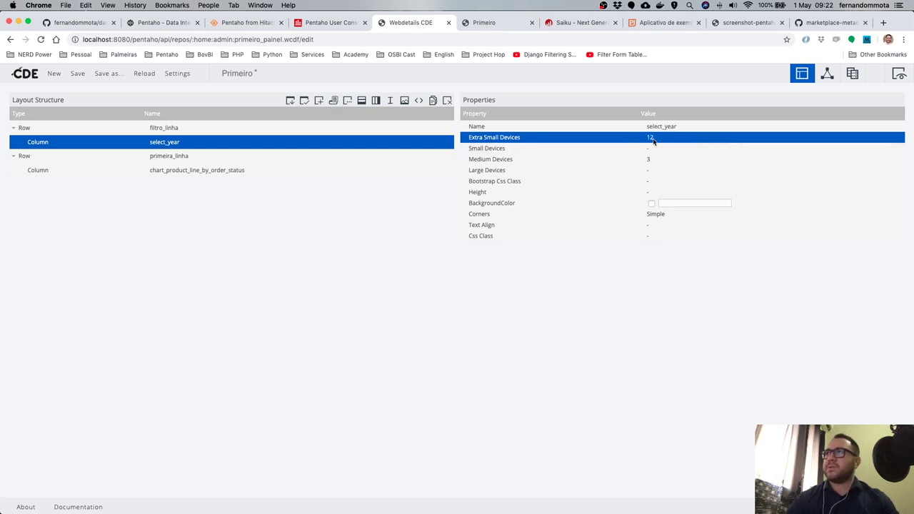
{"action": "left_click", "coordinate": [654, 160]}
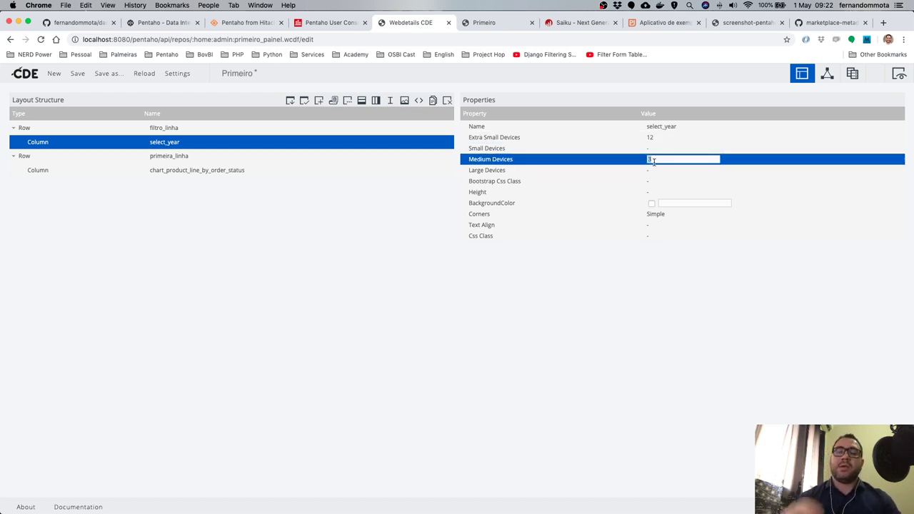
{"action": "left_click", "coordinate": [602, 169]}
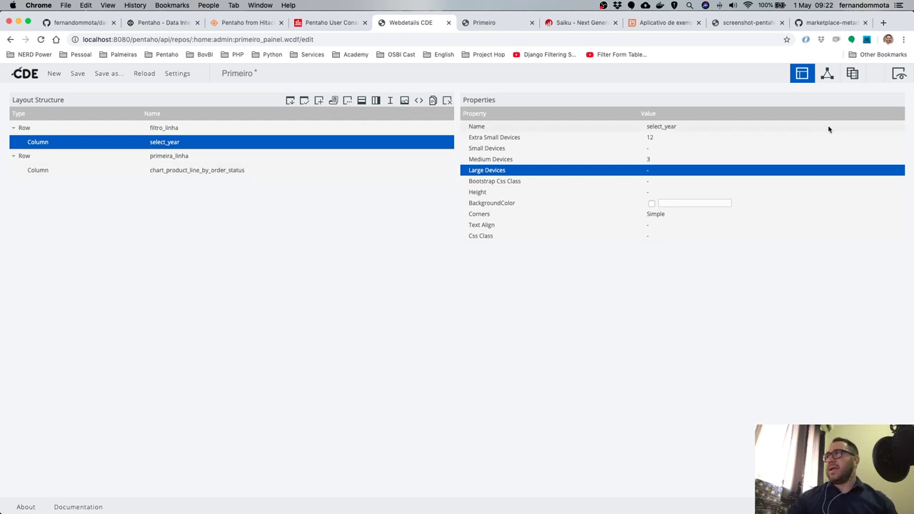
Add a Select Component to the dashboard components and name it select_year.
{"action": "left_click", "coordinate": [828, 76]}
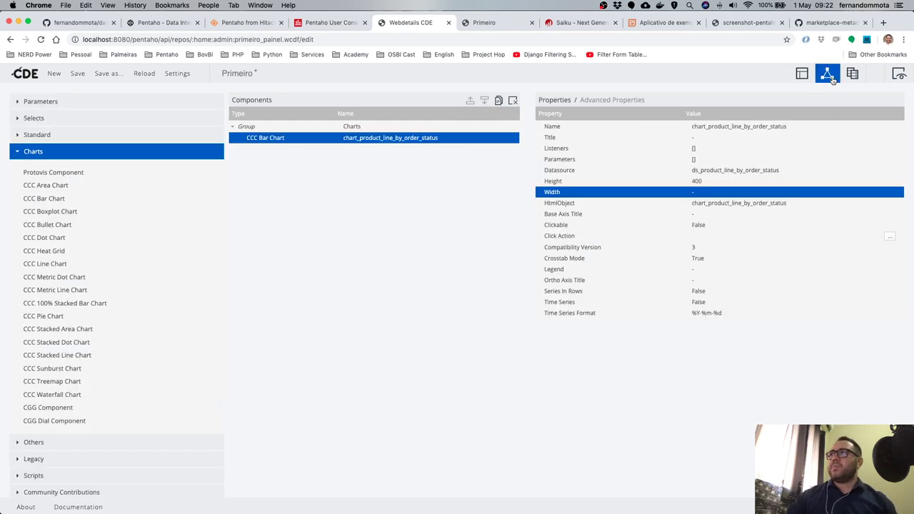
{"action": "left_click", "coordinate": [19, 154]}
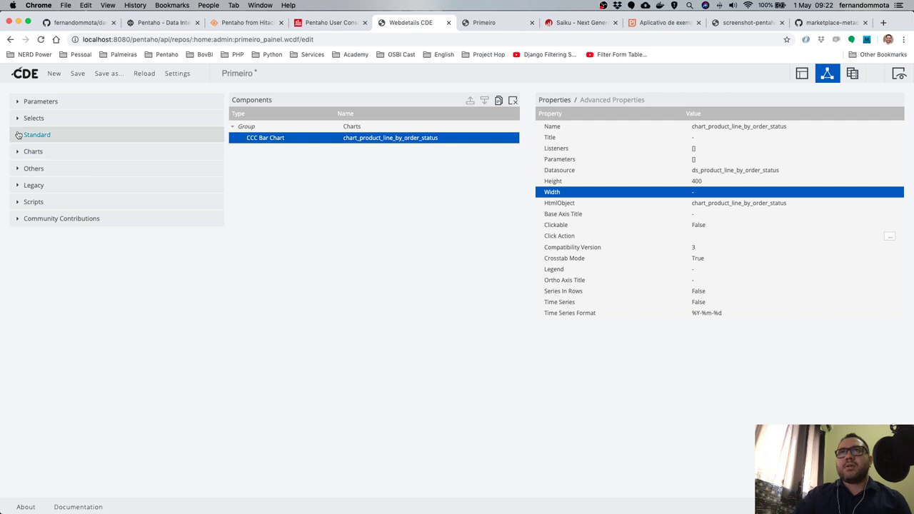
{"action": "left_click", "coordinate": [18, 119]}
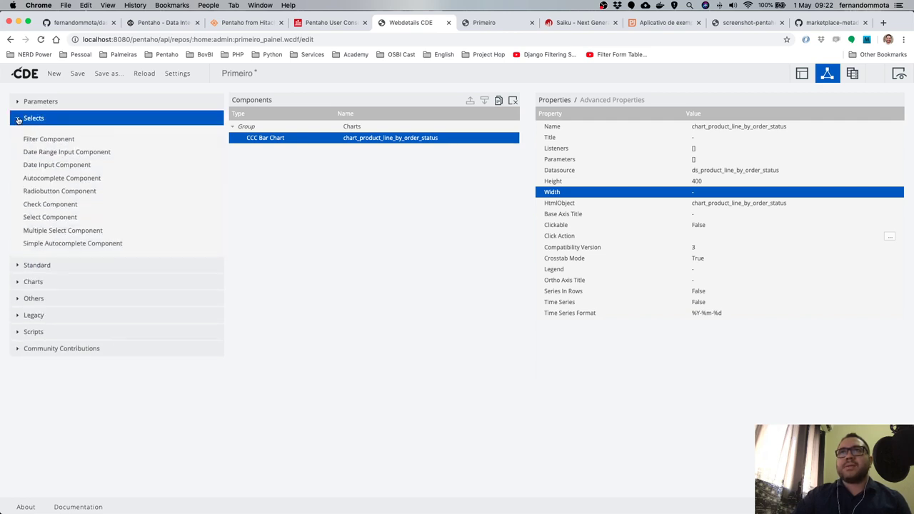
{"action": "left_click", "coordinate": [42, 218]}
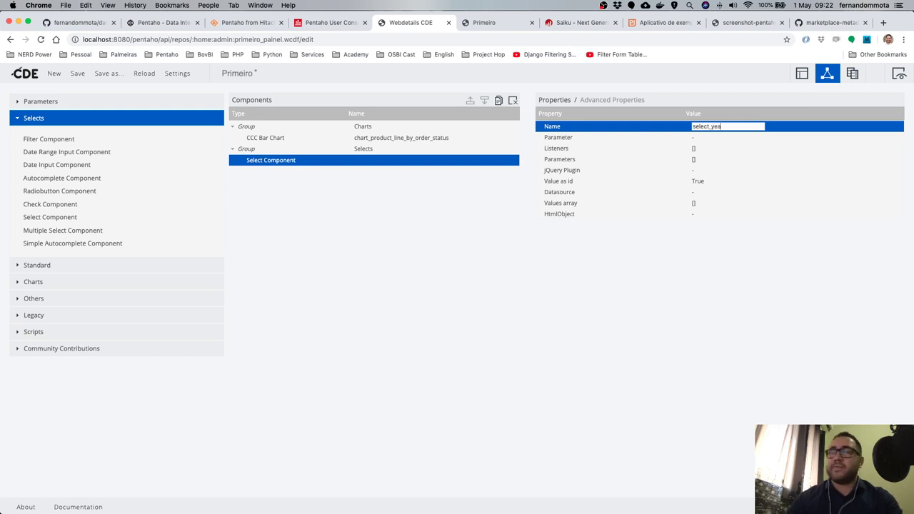
{"action": "type", "text": "r"}
{"action": "key", "text": "Return"}
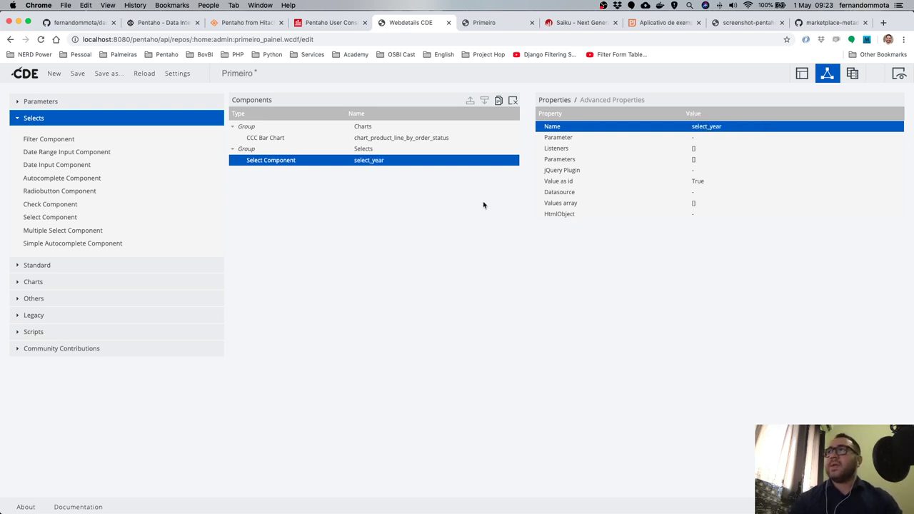
Set the select component's datasource to ds_select_year and its HtmlObject to select_year.
{"action": "left_click", "coordinate": [712, 193]}
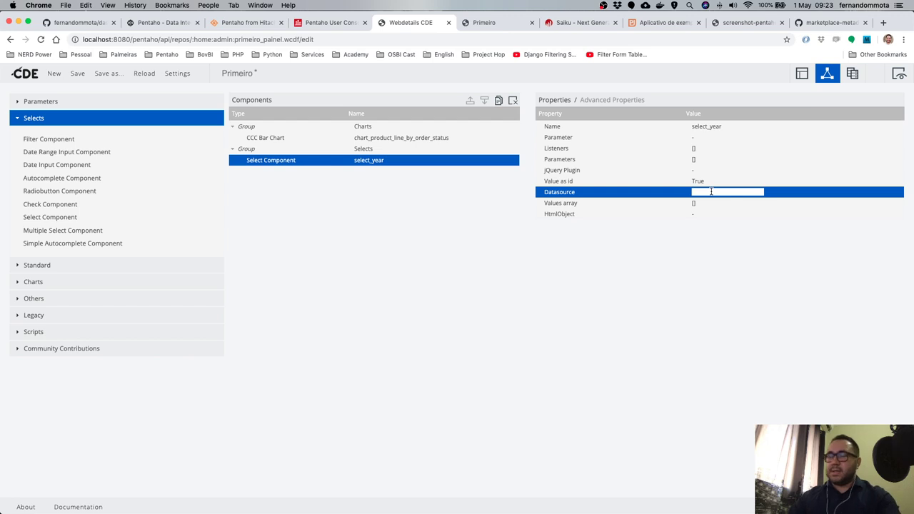
{"action": "key", "text": "Down"}
{"action": "key", "text": "Down"}
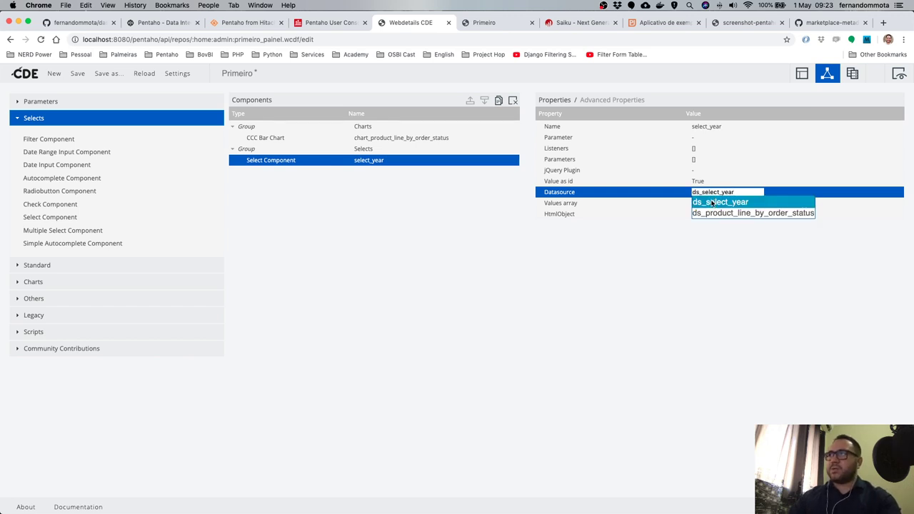
{"action": "left_click", "coordinate": [712, 203]}
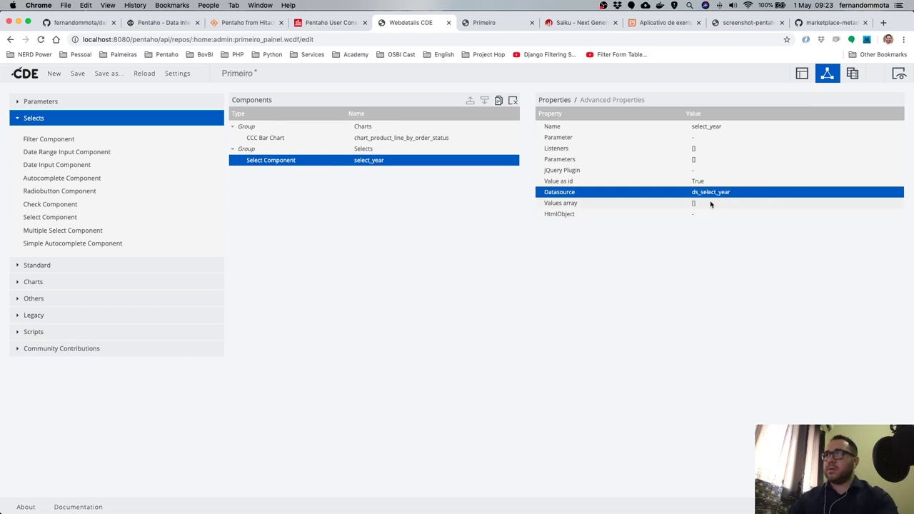
{"action": "left_click", "coordinate": [707, 214]}
{"action": "key", "text": "Down"}
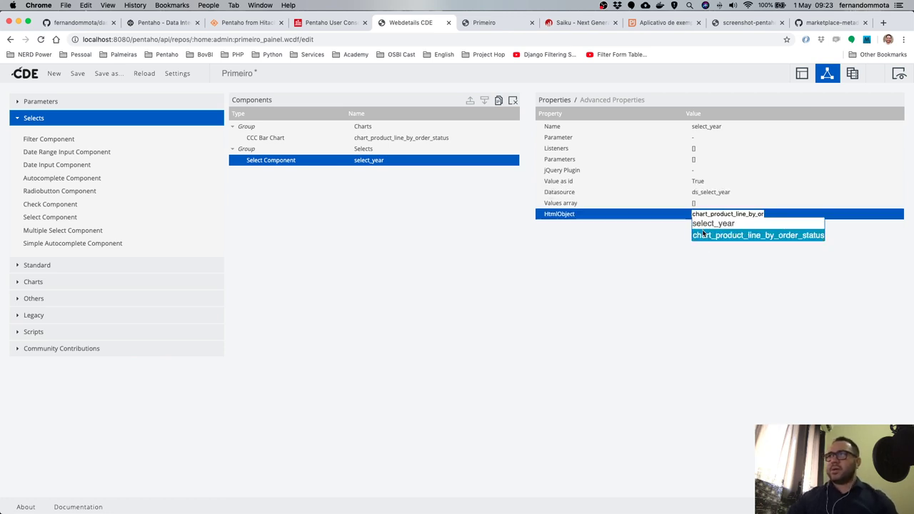
{"action": "left_click", "coordinate": [750, 225]}
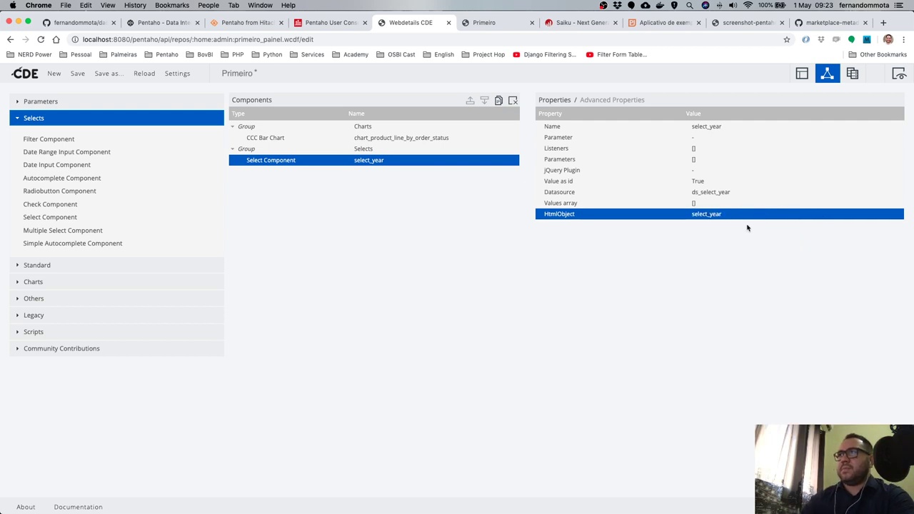
Save the dashboard and reload the standalone Primeiro page to check the year selector.
{"action": "left_click", "coordinate": [76, 76]}
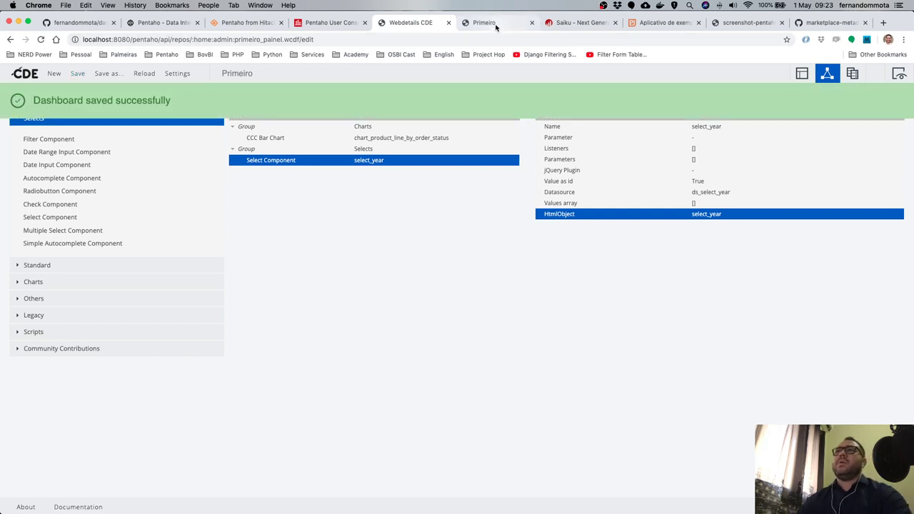
{"action": "left_click", "coordinate": [496, 27]}
{"action": "key", "text": "super+r"}
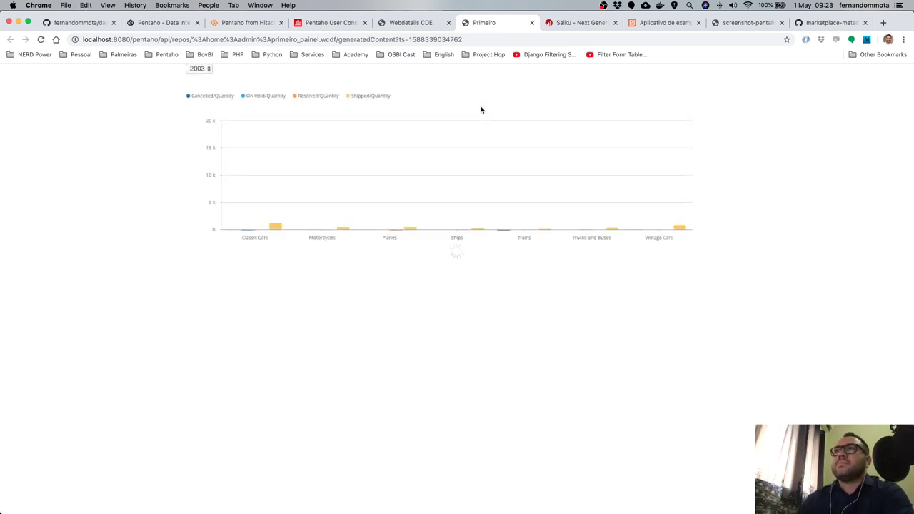
Try the 2004 and 2005 options of the year selector on the standalone Primeiro page.
{"action": "left_click", "coordinate": [200, 69]}
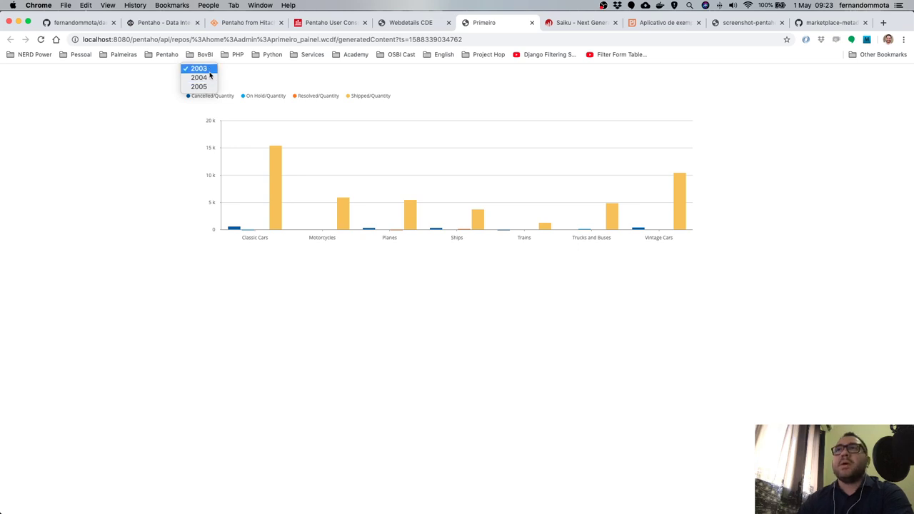
{"action": "left_click", "coordinate": [207, 77]}
{"action": "left_click", "coordinate": [204, 70]}
{"action": "left_click", "coordinate": [202, 83]}
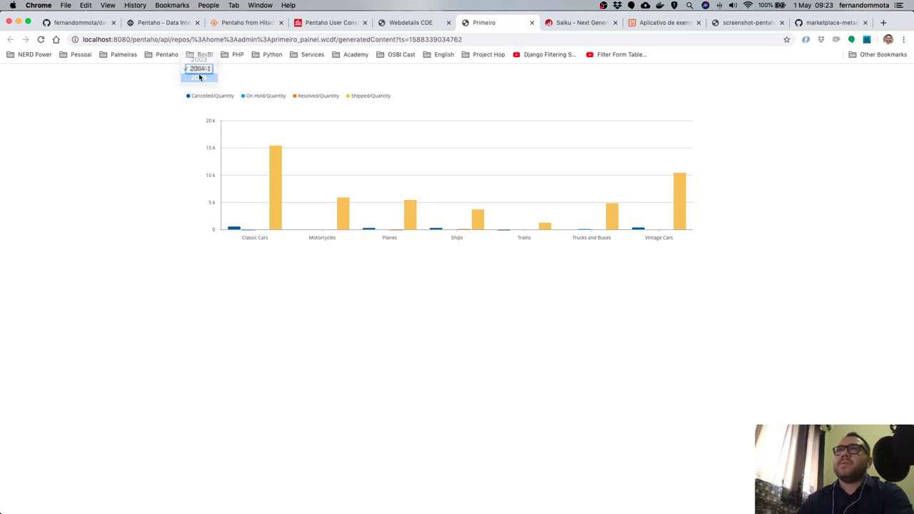
{"action": "left_click", "coordinate": [198, 69]}
{"action": "left_click", "coordinate": [199, 59]}
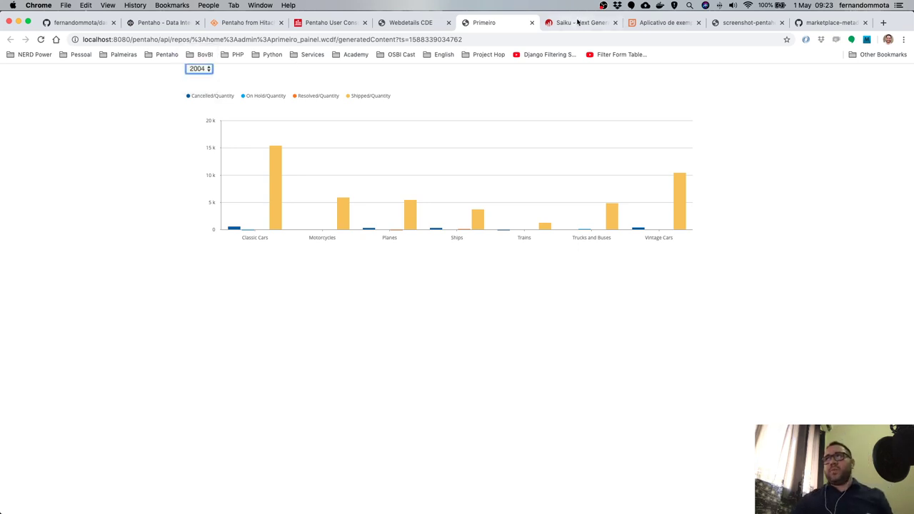
Compare the Years rows of the Saiku query with the options offered by the dashboard's year selector.
{"action": "left_click", "coordinate": [579, 22]}
{"action": "left_click", "coordinate": [616, 177]}
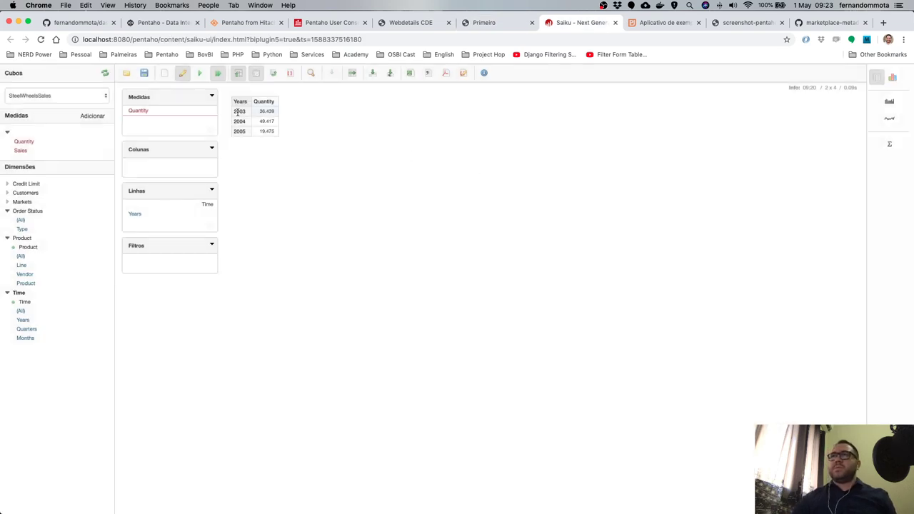
{"action": "left_click_drag", "start_coordinate": [235, 111], "coordinate": [241, 132]}
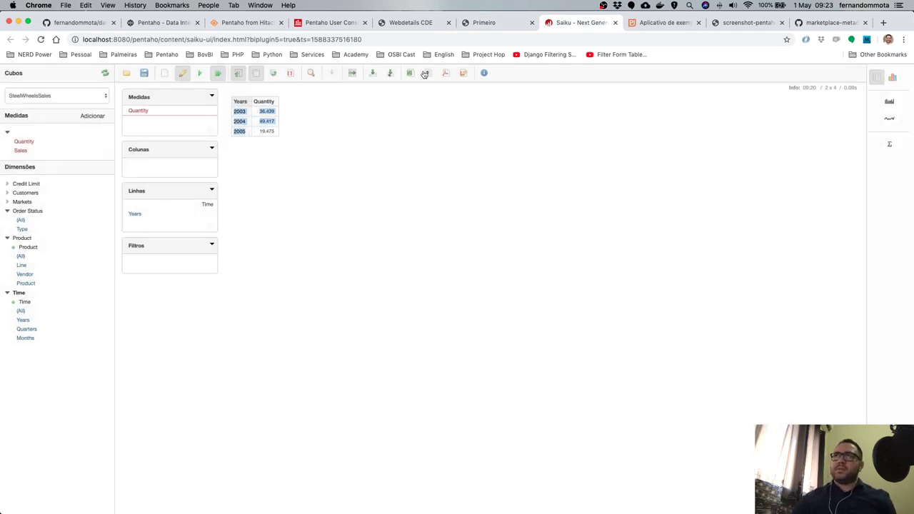
{"action": "left_click", "coordinate": [475, 22]}
{"action": "left_click", "coordinate": [207, 72]}
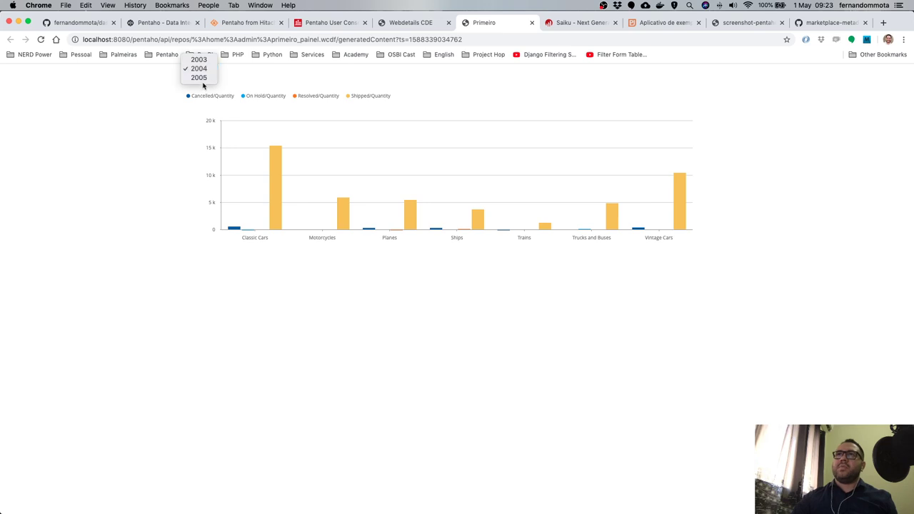
{"action": "key", "text": "Escape"}
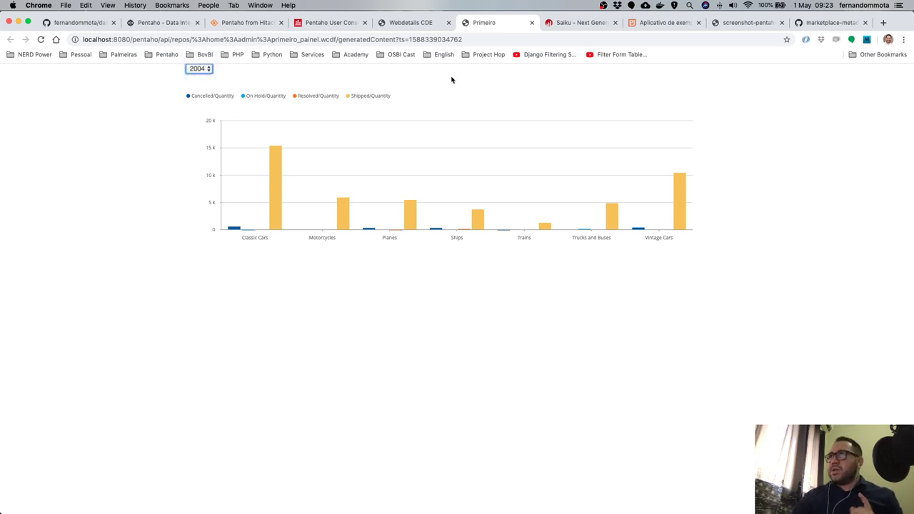
Set the select_year component's jQuery Plugin to Select2 in the CDE editor and save the dashboard.
{"action": "left_click", "coordinate": [414, 23]}
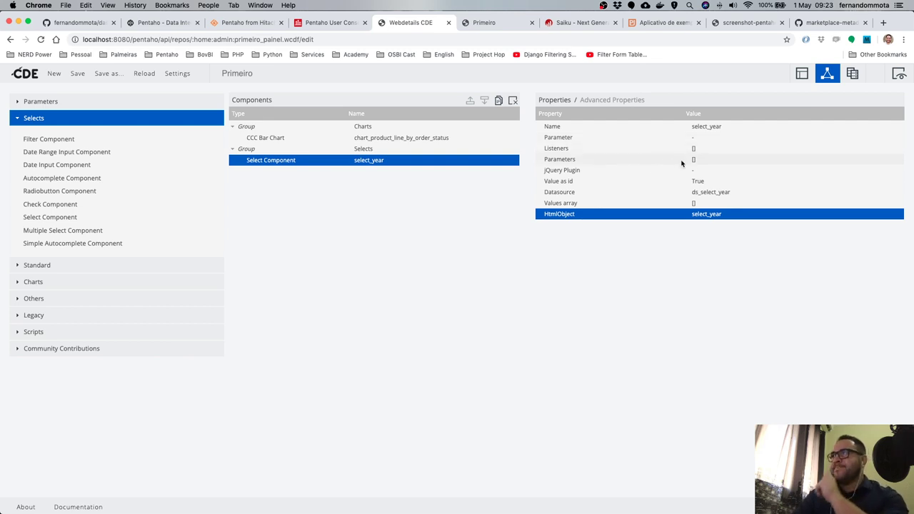
{"action": "left_click", "coordinate": [718, 172]}
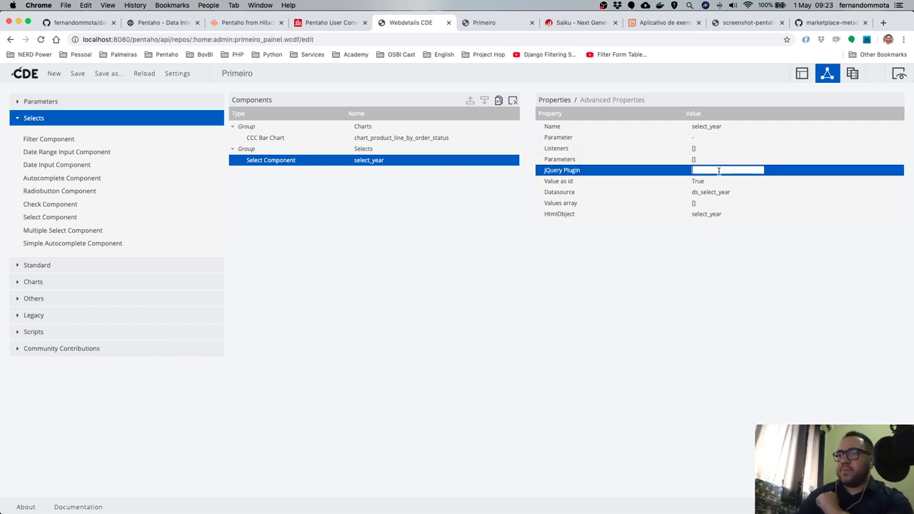
{"action": "left_click", "coordinate": [719, 171]}
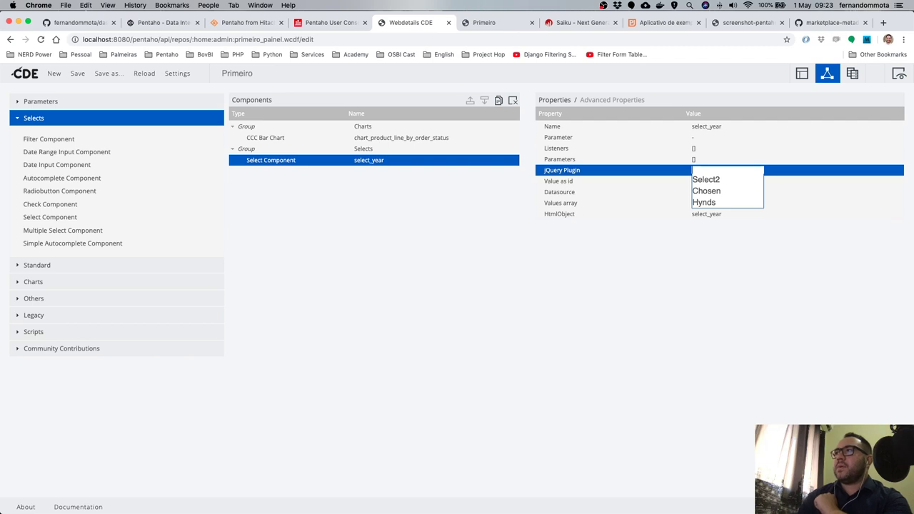
{"action": "left_click", "coordinate": [720, 180]}
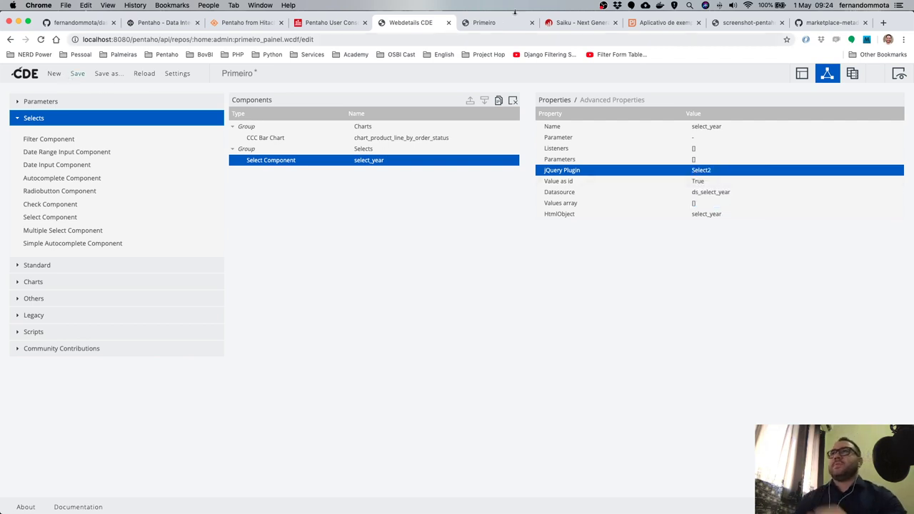
{"action": "key", "text": "super+s"}
Reload the standalone Primeiro page and test the restyled year selector by choosing 2004, 2005 and 2003.
{"action": "left_click", "coordinate": [508, 26]}
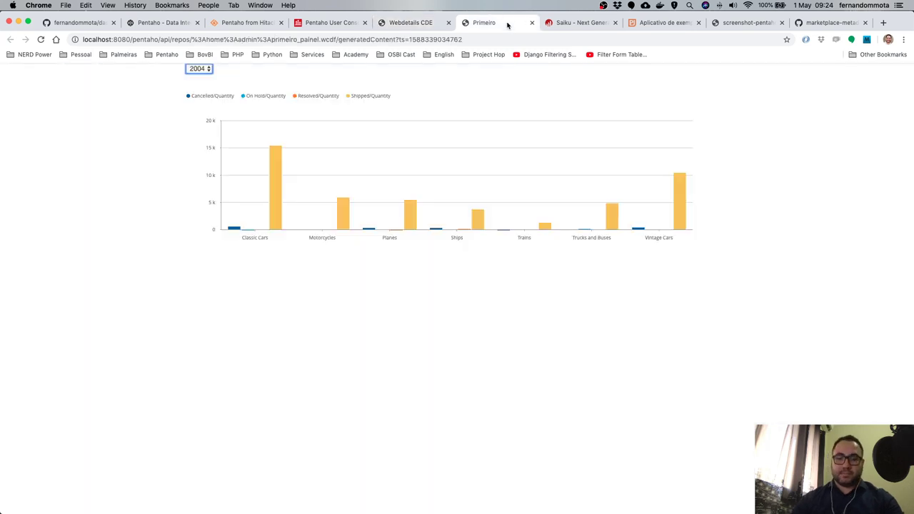
{"action": "key", "text": "super+r"}
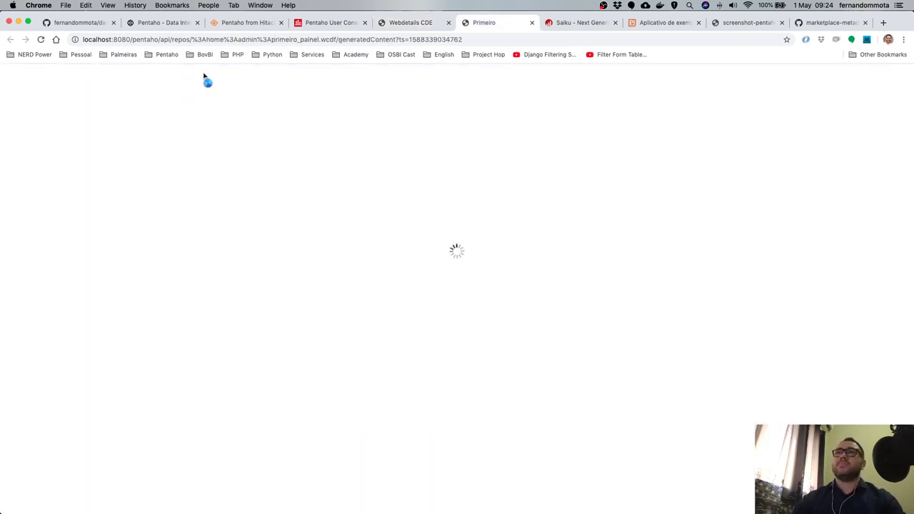
{"action": "left_click", "coordinate": [207, 72]}
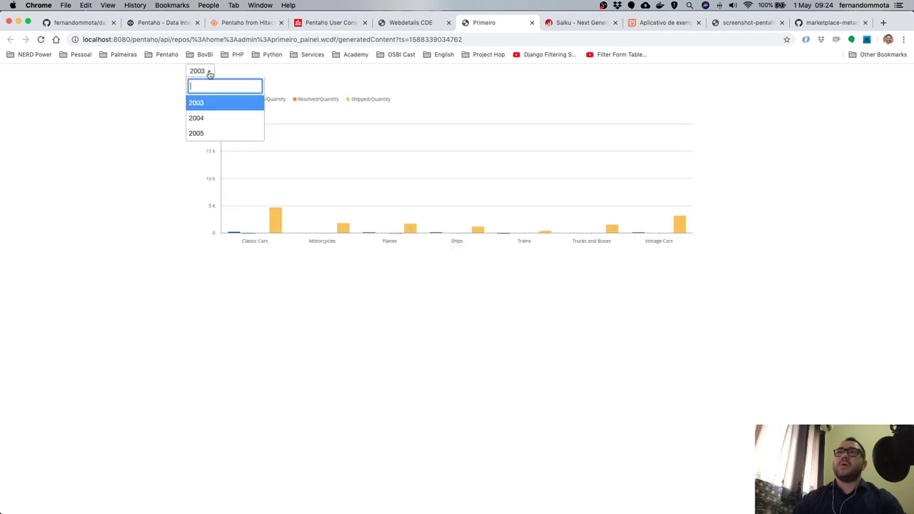
{"action": "left_click", "coordinate": [242, 116]}
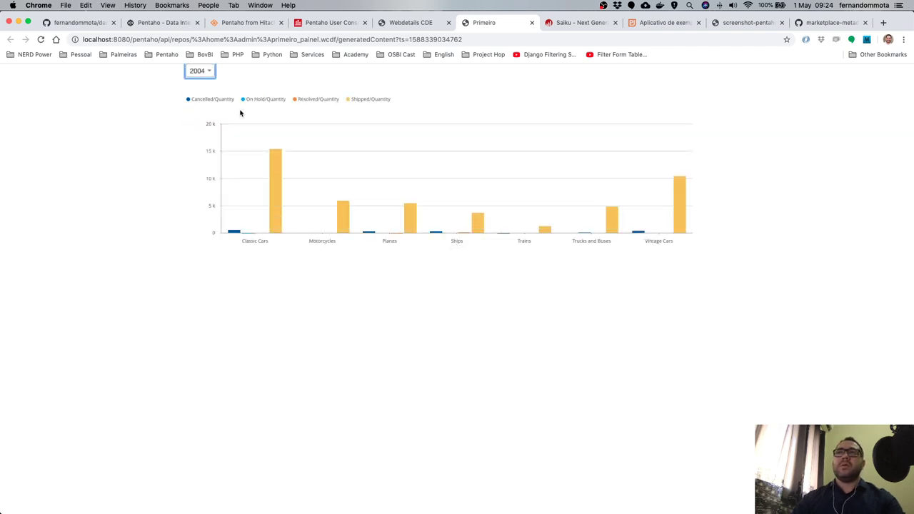
{"action": "left_click", "coordinate": [200, 73]}
{"action": "left_click", "coordinate": [201, 133]}
{"action": "left_click", "coordinate": [206, 74]}
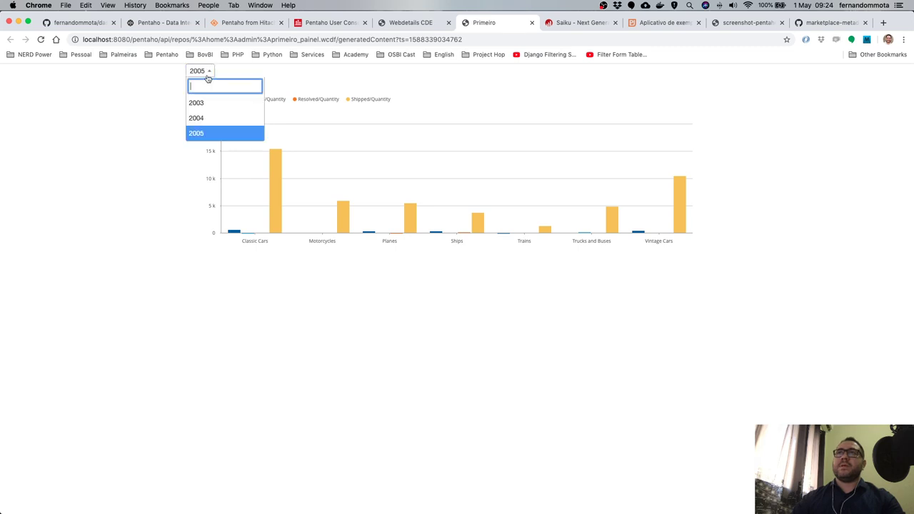
{"action": "left_click", "coordinate": [207, 102]}
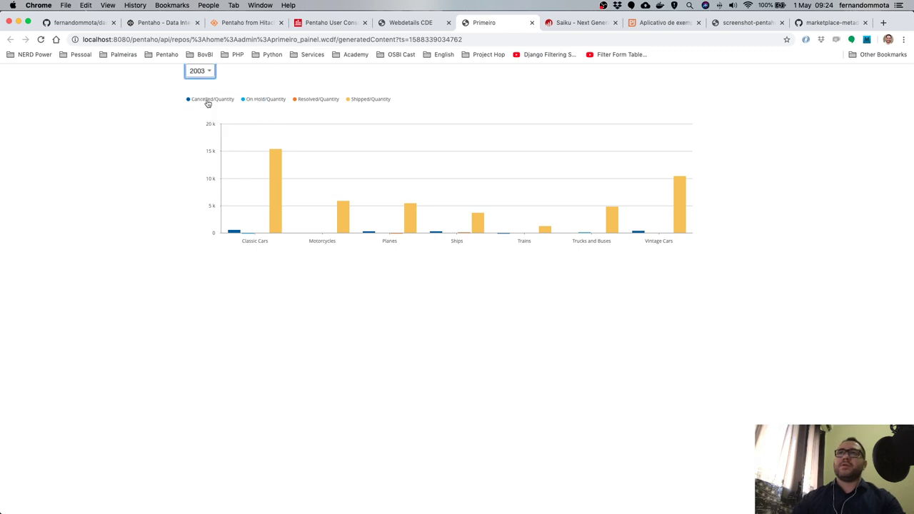
Add a layout row named space with height 5 between the filtro_linha and primeira_linha rows.
{"action": "left_click", "coordinate": [409, 23]}
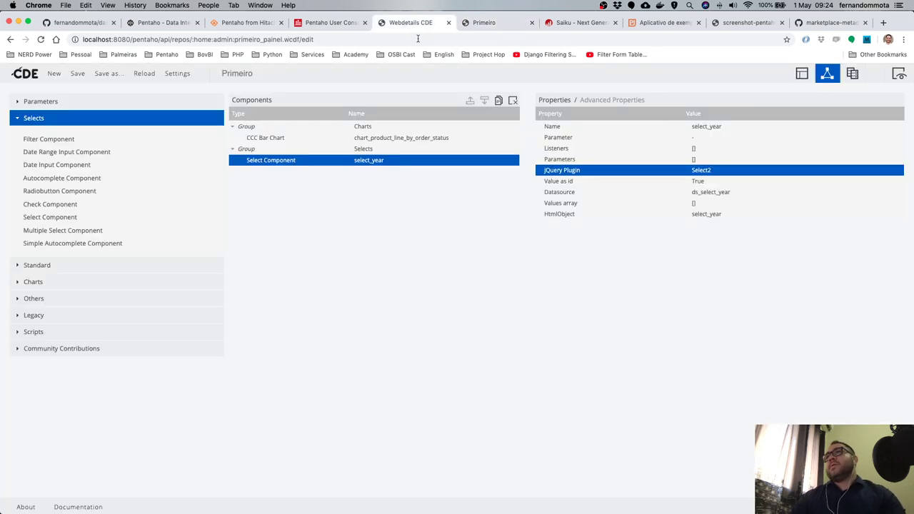
{"action": "left_click", "coordinate": [802, 72]}
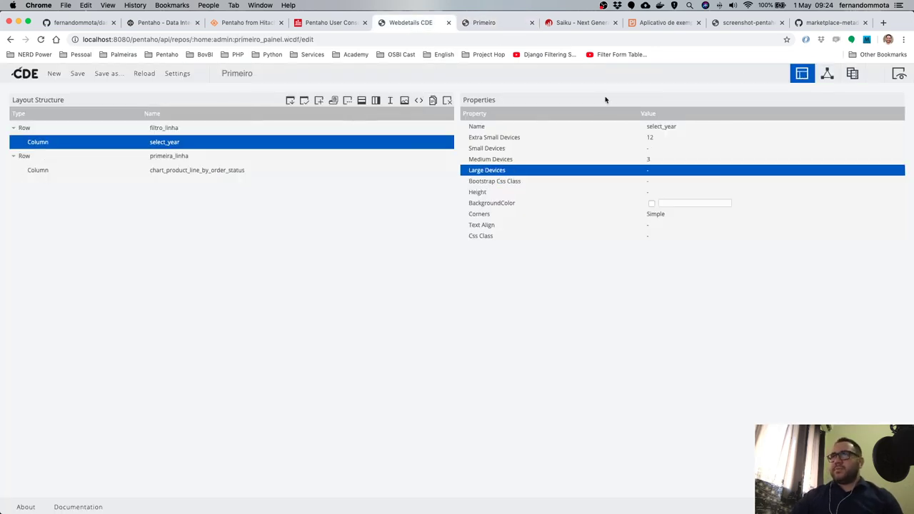
{"action": "left_click", "coordinate": [13, 129]}
{"action": "left_click", "coordinate": [13, 143]}
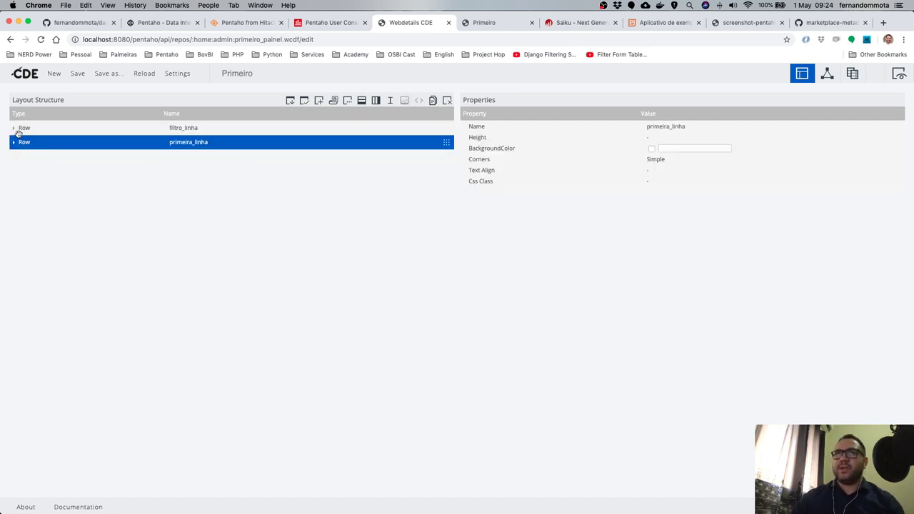
{"action": "left_click", "coordinate": [28, 129]}
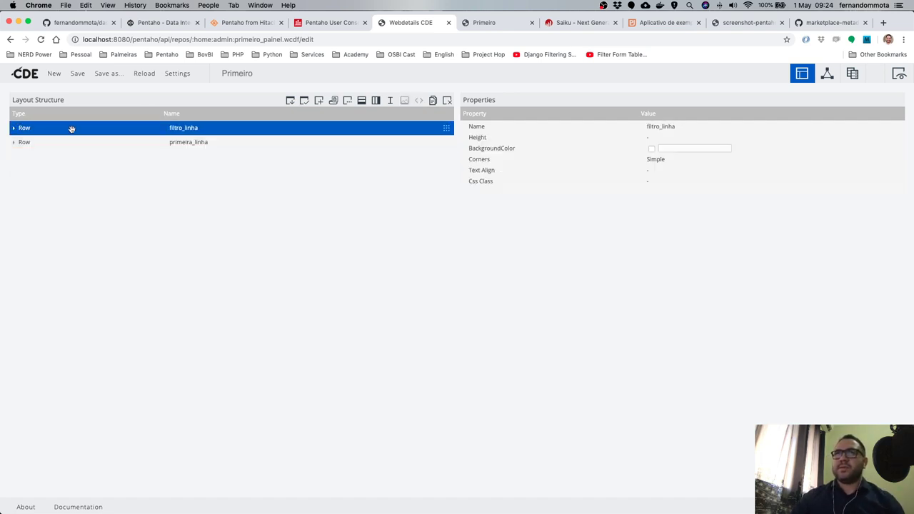
{"action": "left_click", "coordinate": [361, 100]}
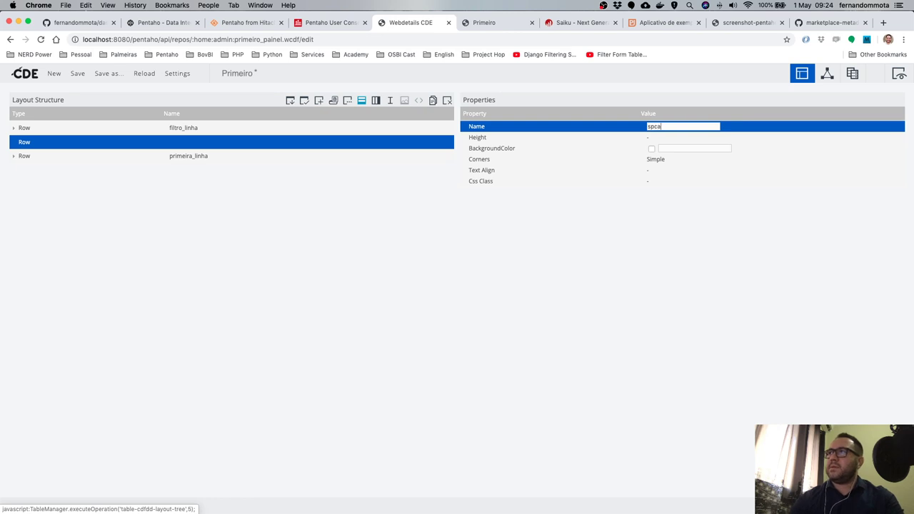
{"action": "type", "text": "space"}
{"action": "key", "text": "Return"}
{"action": "left_click", "coordinate": [679, 139]}
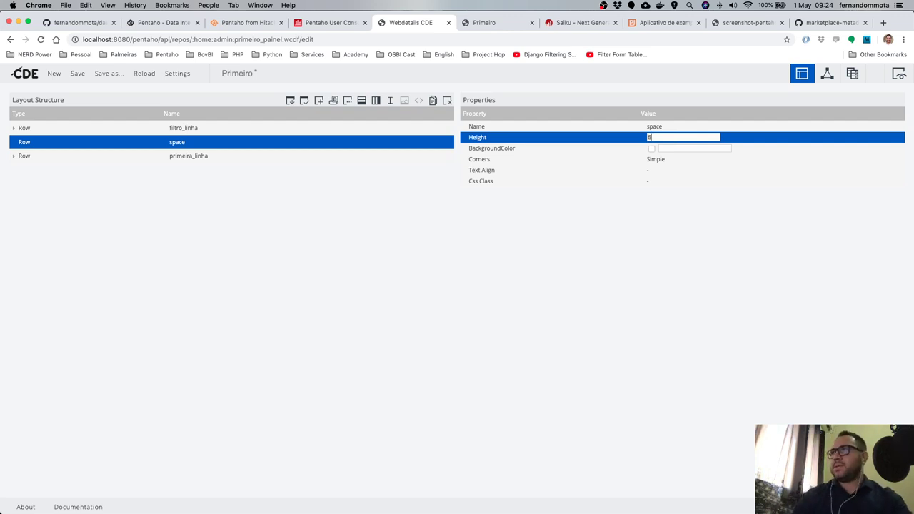
{"action": "type", "text": "5"}
{"action": "key", "text": "Return"}
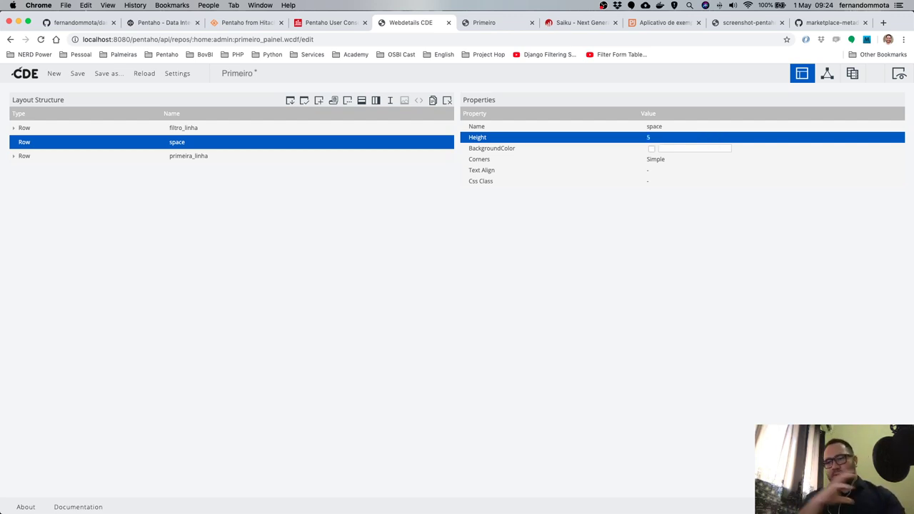
Add a row named hearder_space with height 10 above filtro_linha, save, and reload the standalone page.
{"action": "left_click", "coordinate": [142, 127]}
{"action": "left_click", "coordinate": [361, 101]}
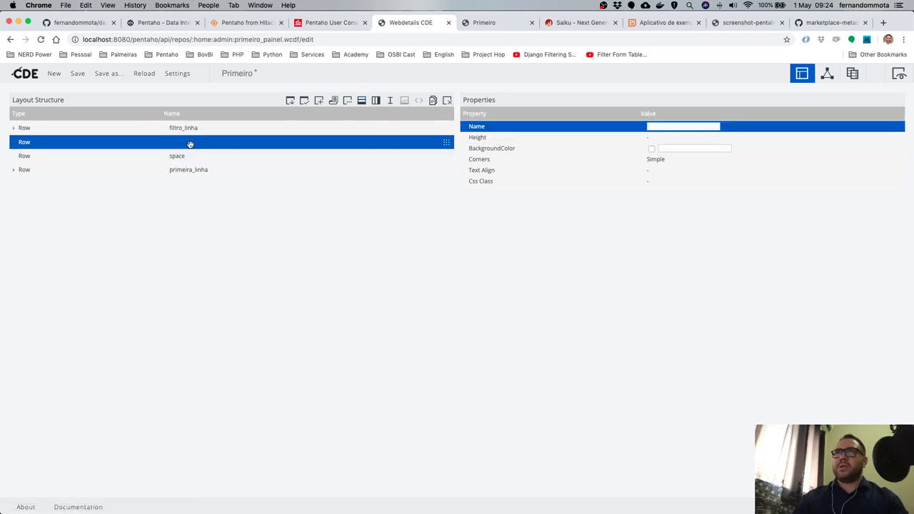
{"action": "left_click_drag", "start_coordinate": [190, 145], "coordinate": [191, 128]}
{"action": "left_click", "coordinate": [659, 127]}
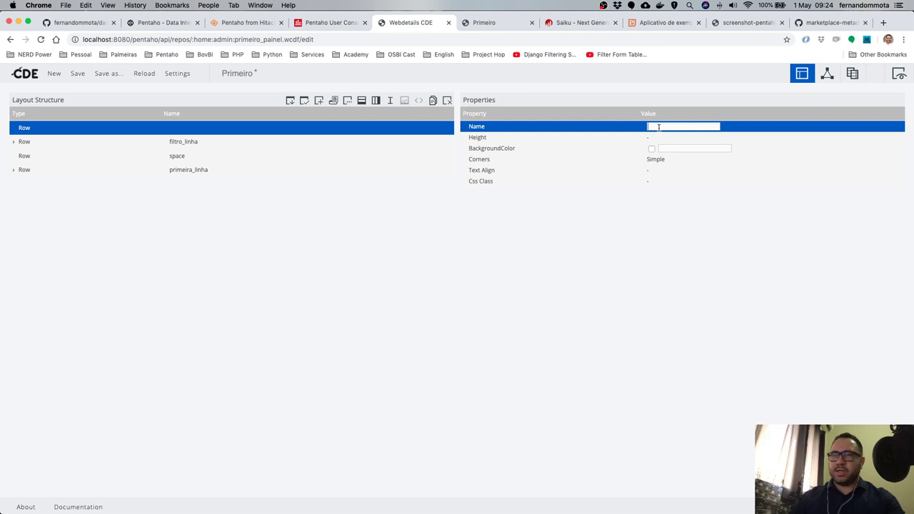
{"action": "key", "text": "ctrl+Tab"}
{"action": "key", "text": "super+r"}
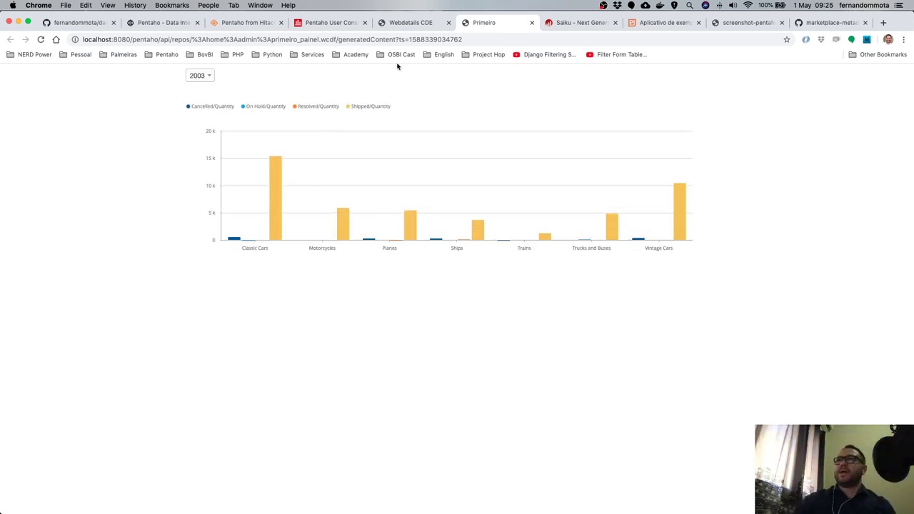
Set the filtro_linha row's Css Class to pull-right in the dashboard layout and save the dashboard.
{"action": "left_click", "coordinate": [411, 23]}
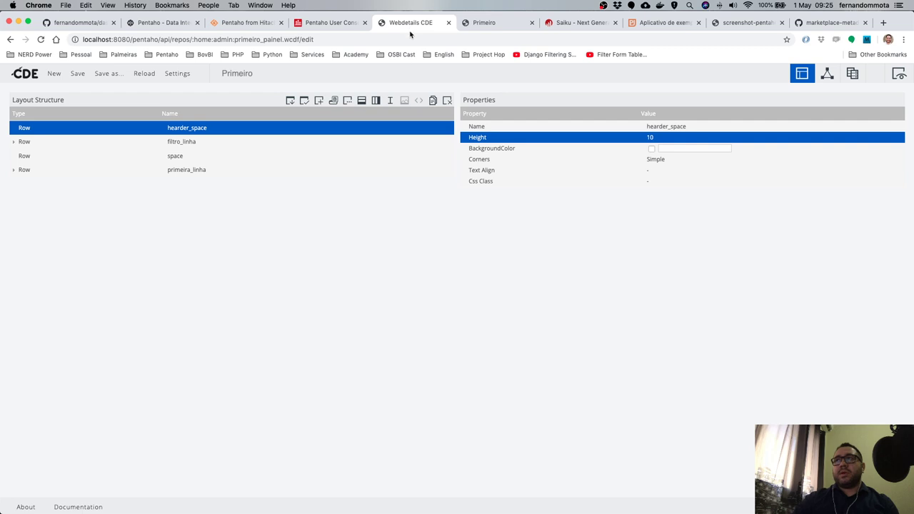
{"action": "left_click", "coordinate": [199, 141]}
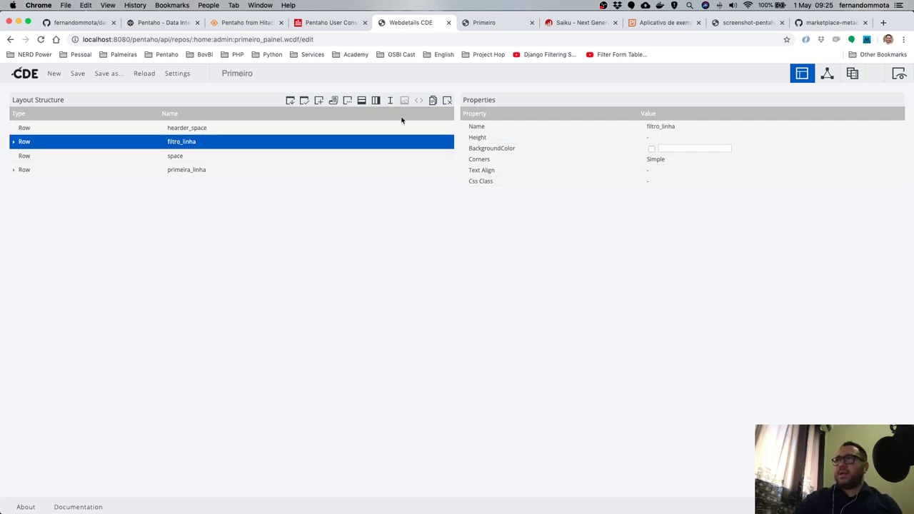
{"action": "left_click", "coordinate": [13, 142]}
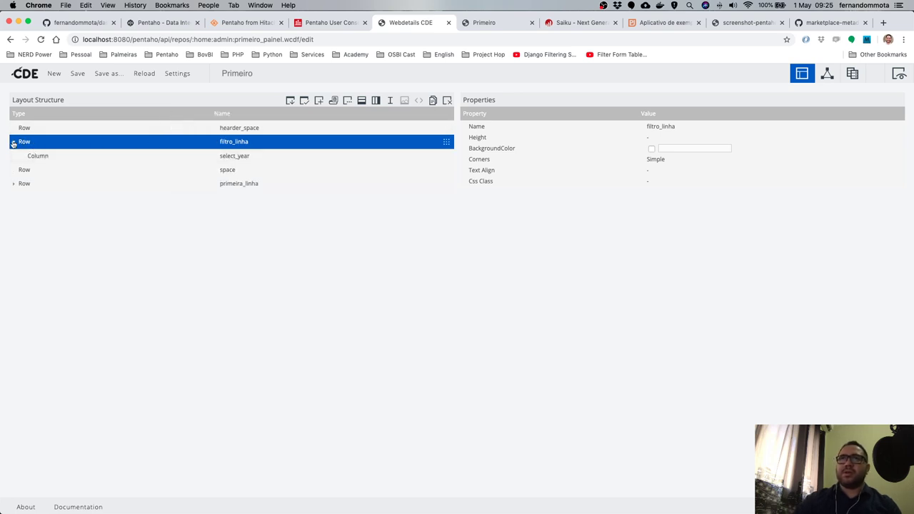
{"action": "left_click", "coordinate": [498, 23]}
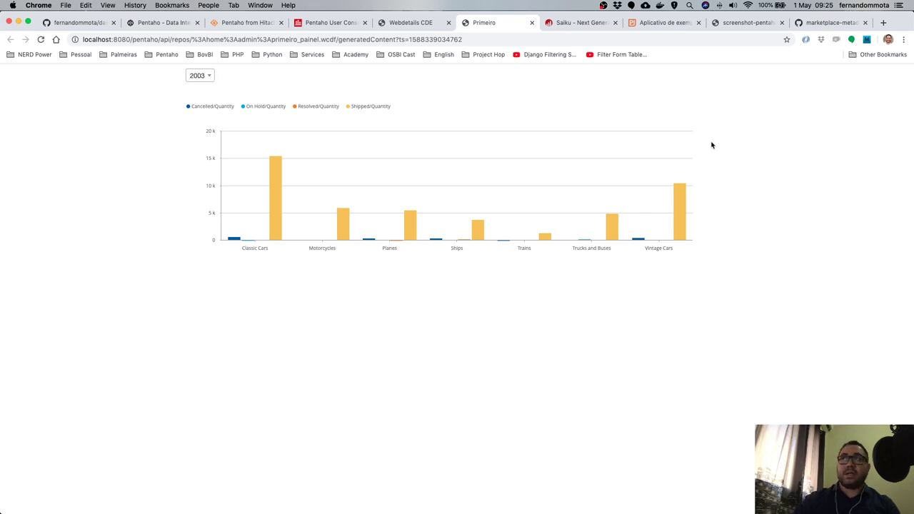
{"action": "left_click", "coordinate": [413, 27]}
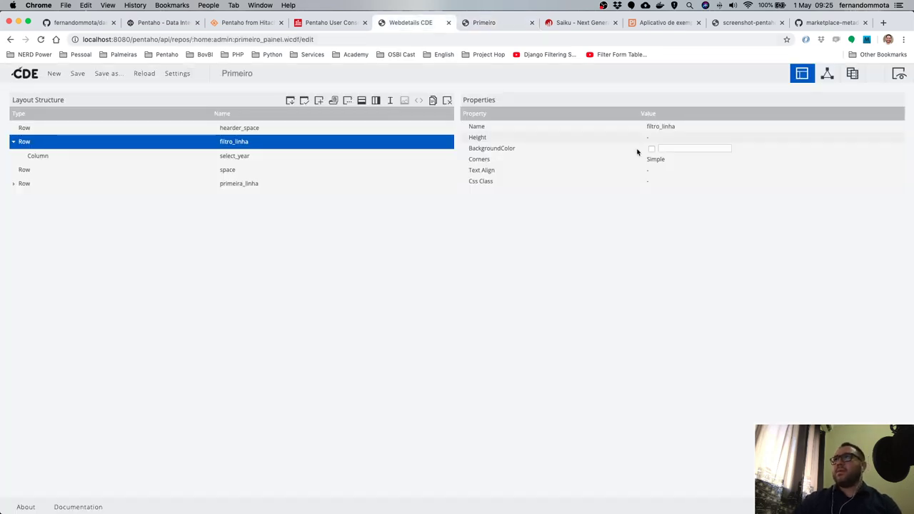
{"action": "left_click", "coordinate": [667, 181]}
{"action": "type", "text": "pu"}
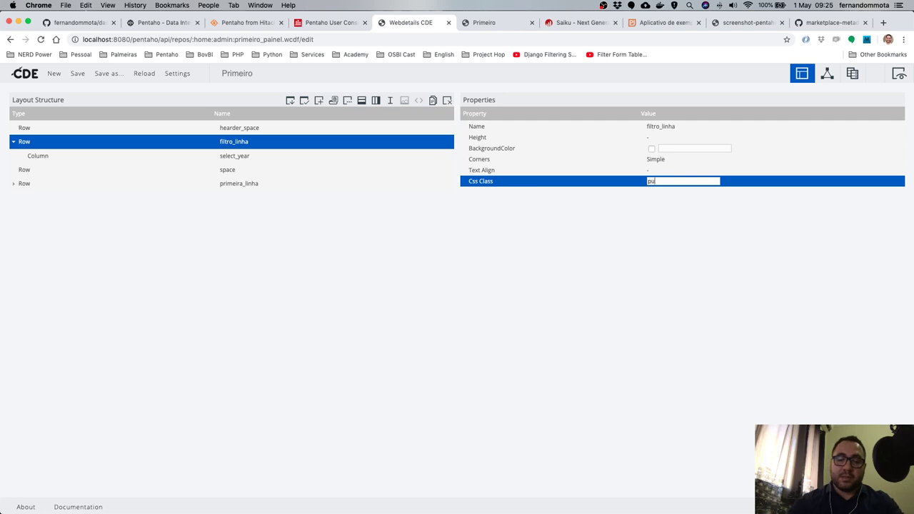
{"action": "type", "text": "ll-right"}
{"action": "key", "text": "Return"}
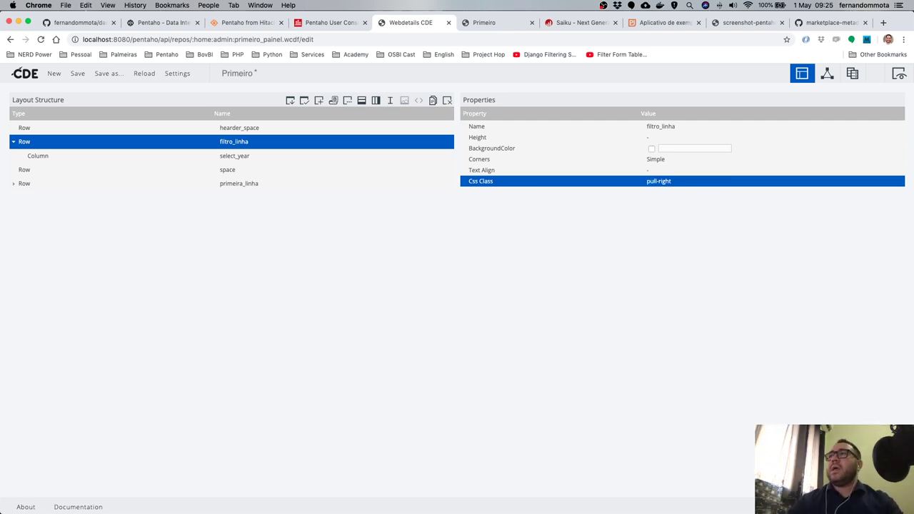
{"action": "left_click", "coordinate": [76, 75]}
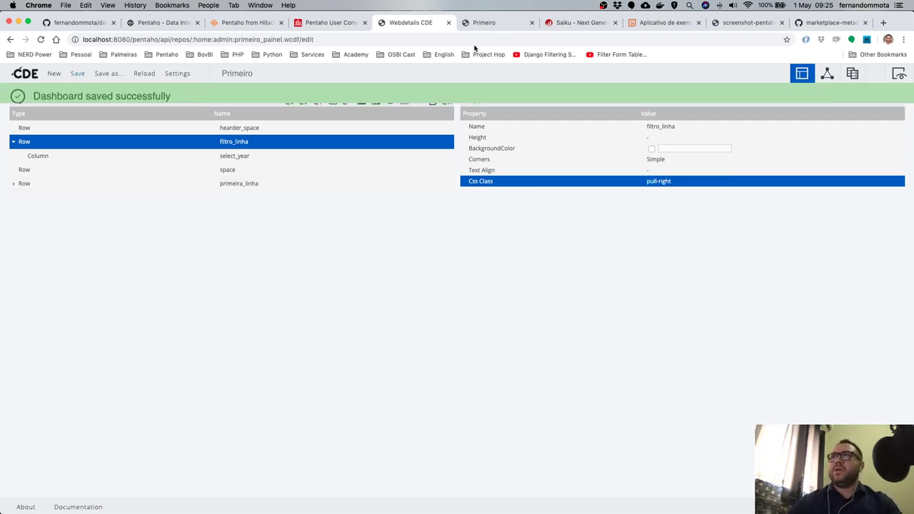
Reload the standalone Primeiro page and check the year selector's new alignment and its dropdown.
{"action": "left_click", "coordinate": [504, 23]}
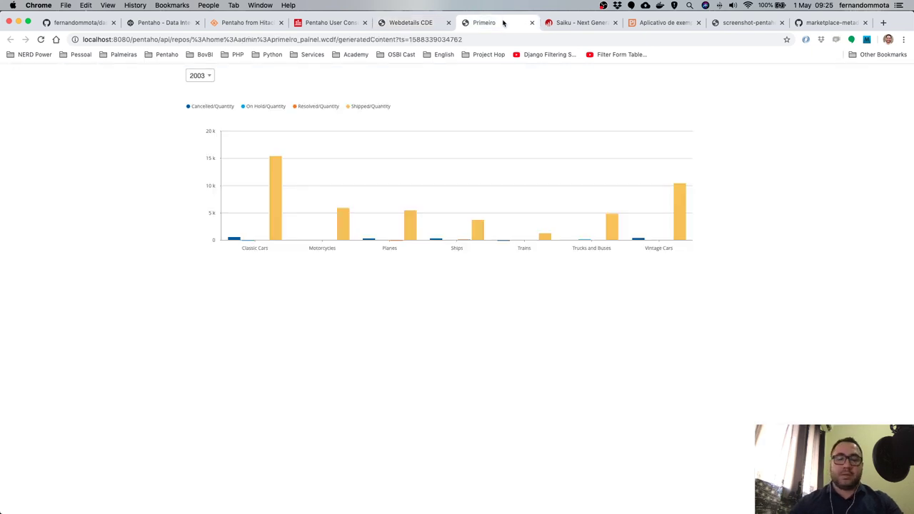
{"action": "key", "text": "super+r"}
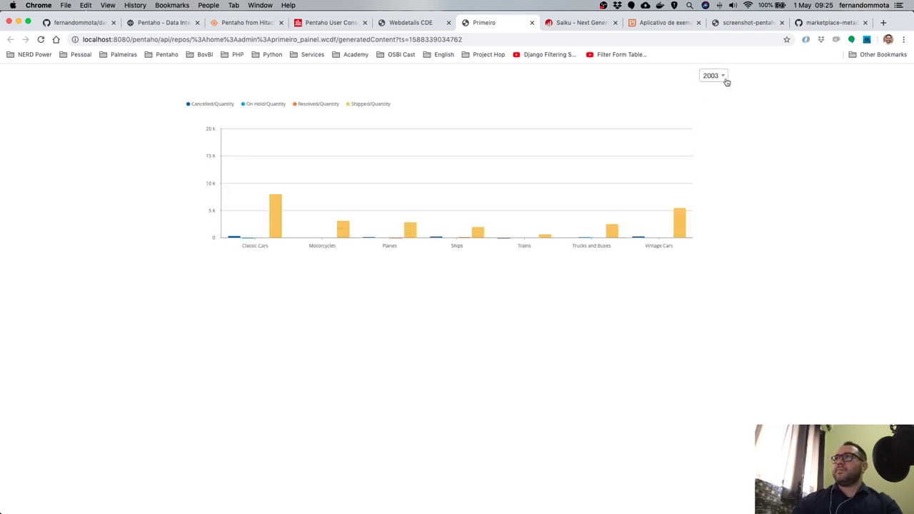
{"action": "left_click", "coordinate": [714, 76]}
{"action": "left_click", "coordinate": [448, 82]}
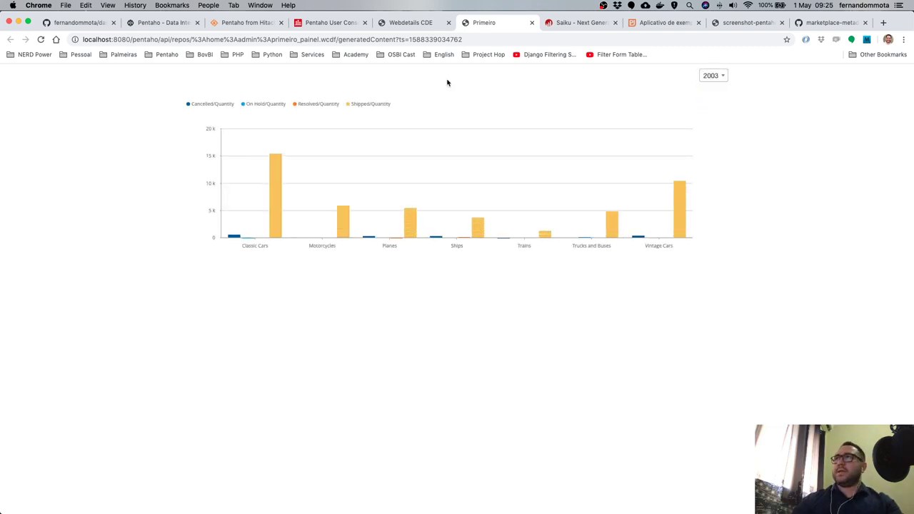
Examine the select_year column's properties in the dashboard layout and compare them with the standalone Primeiro page.
{"action": "left_click", "coordinate": [411, 28]}
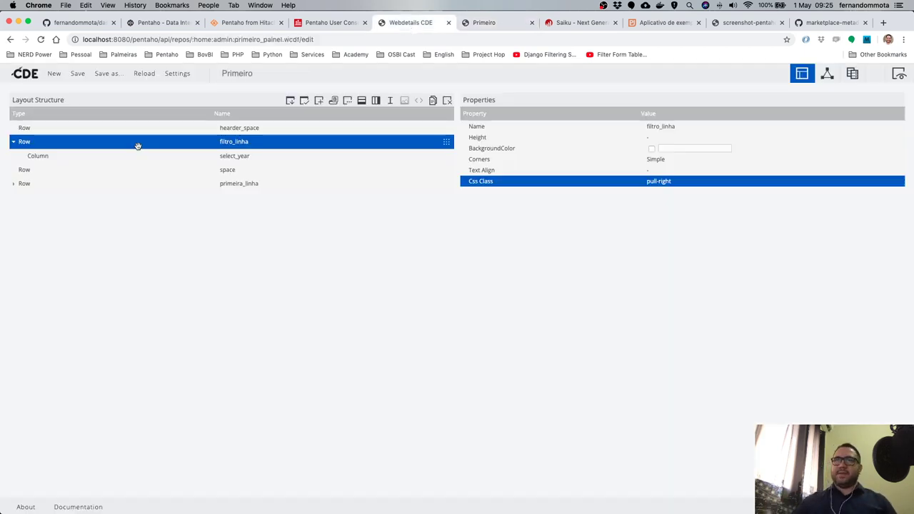
{"action": "left_click", "coordinate": [289, 156]}
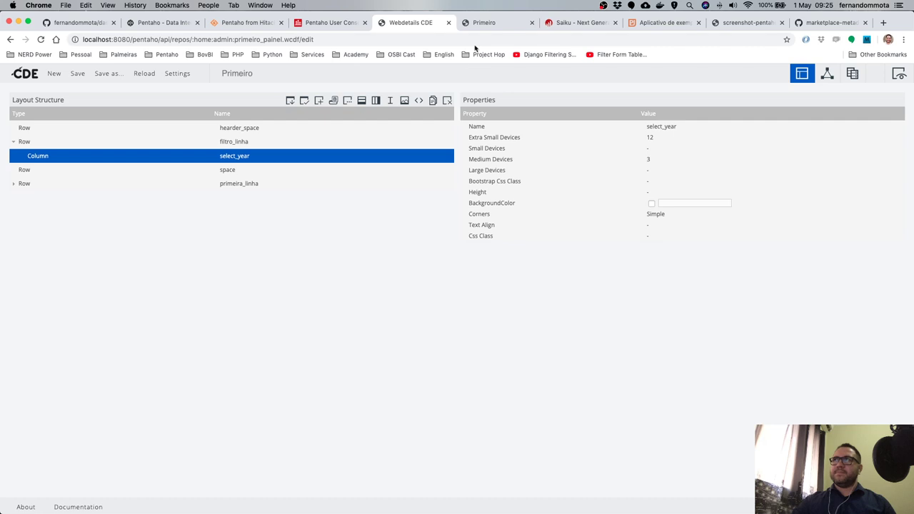
{"action": "left_click", "coordinate": [486, 29]}
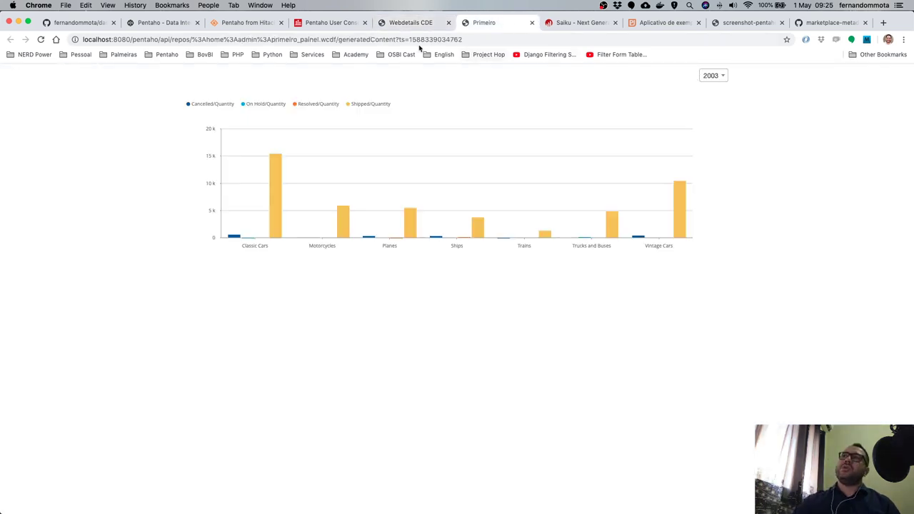
Back in the CDE editor, add a row inside the select_year column and name that row select_year.
{"action": "left_click", "coordinate": [402, 26]}
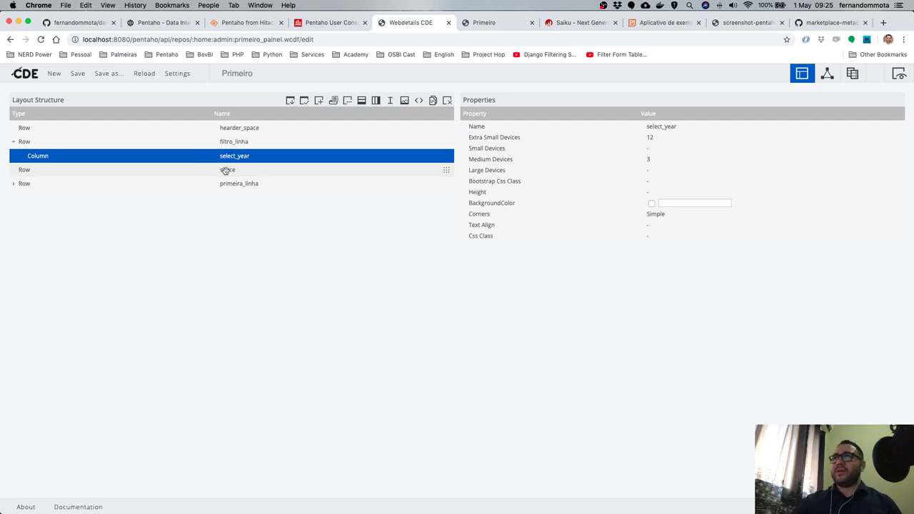
{"action": "left_click", "coordinate": [361, 101]}
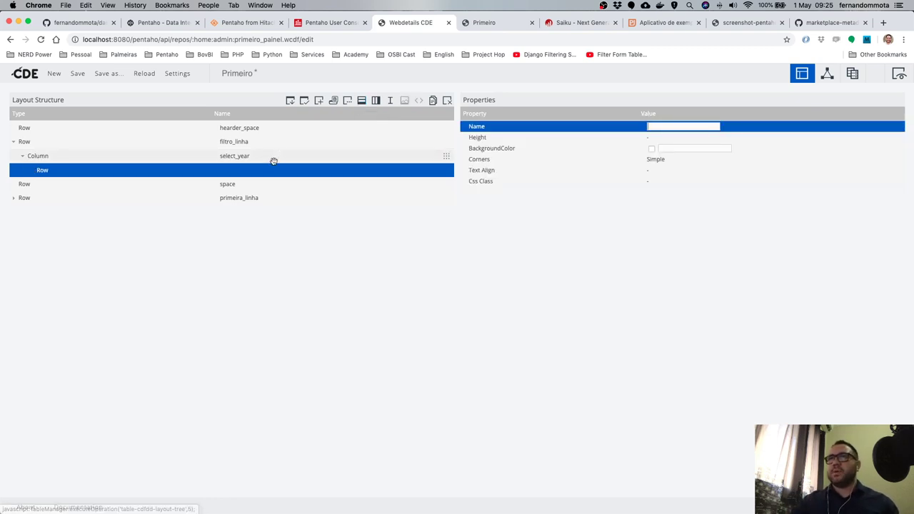
{"action": "left_click", "coordinate": [271, 157]}
{"action": "left_click", "coordinate": [673, 127]}
{"action": "key", "text": "super+c"}
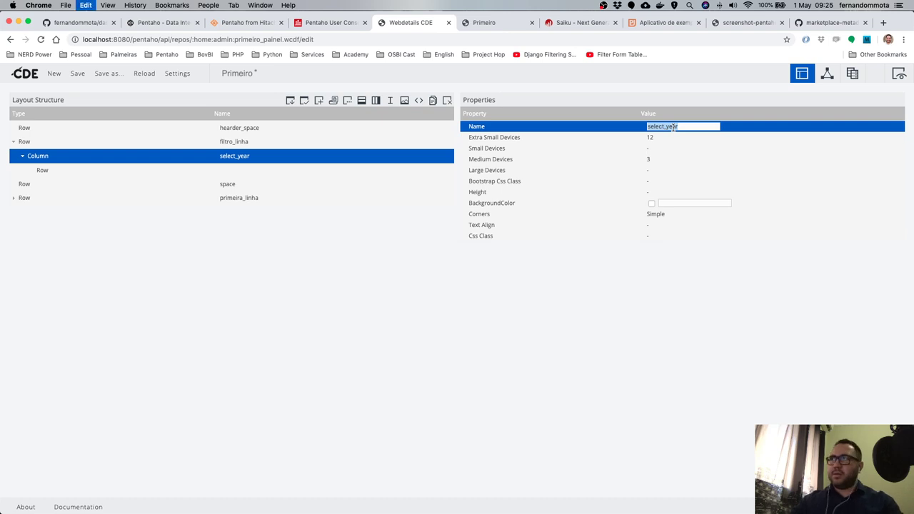
{"action": "left_click", "coordinate": [316, 169]}
{"action": "left_click", "coordinate": [679, 127]}
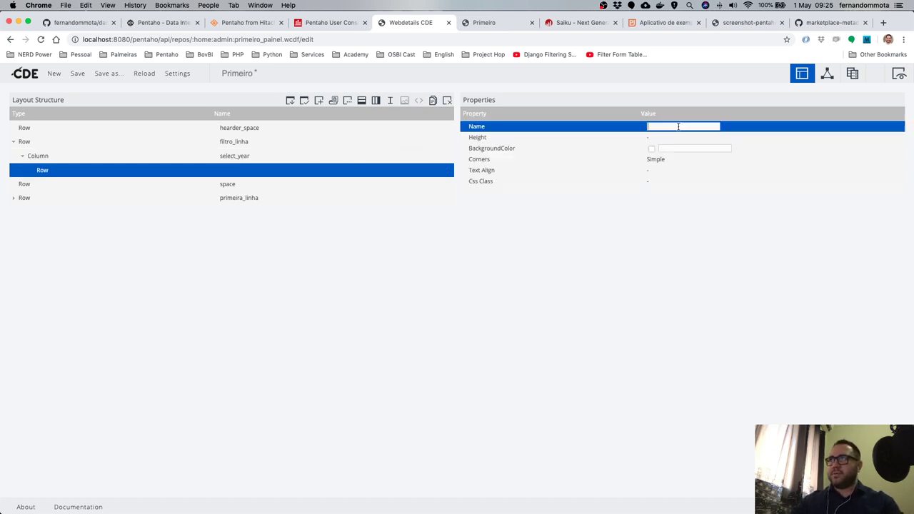
{"action": "key", "text": "super+v"}
{"action": "key", "text": "Return"}
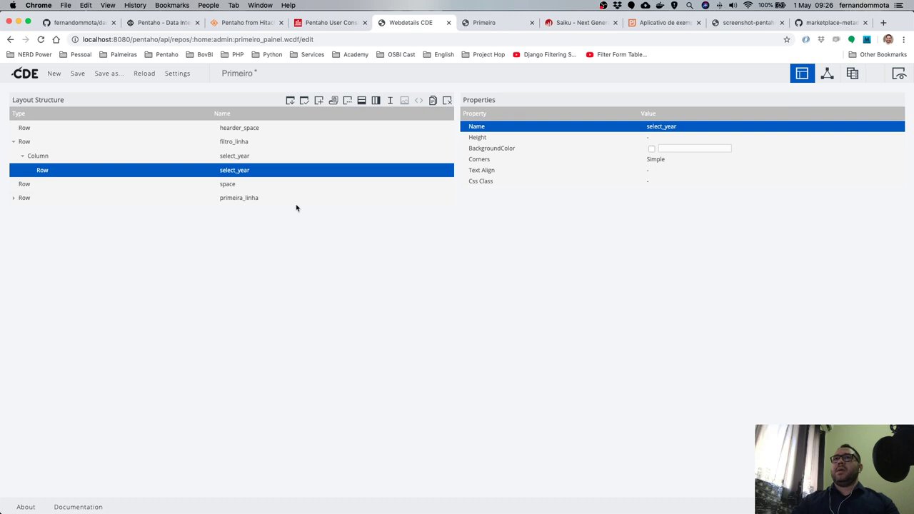
{"action": "left_click", "coordinate": [261, 155]}
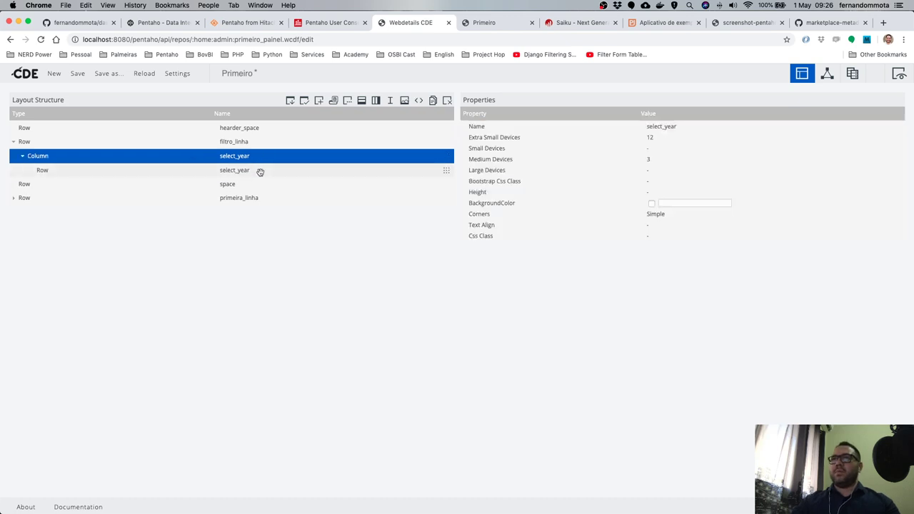
{"action": "left_click", "coordinate": [260, 171]}
{"action": "left_click", "coordinate": [259, 155]}
{"action": "left_click", "coordinate": [259, 172]}
{"action": "left_click", "coordinate": [257, 153]}
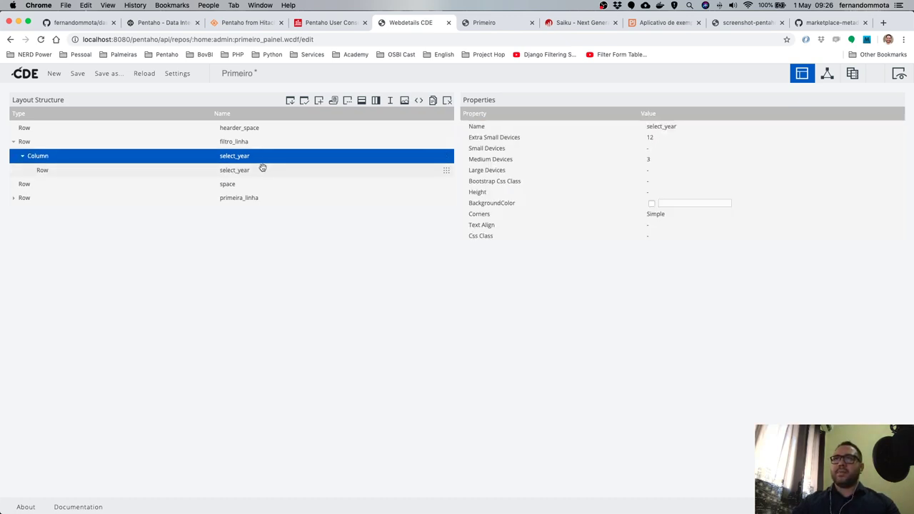
{"action": "left_click", "coordinate": [263, 169]}
{"action": "left_click", "coordinate": [261, 156]}
{"action": "left_click", "coordinate": [261, 169]}
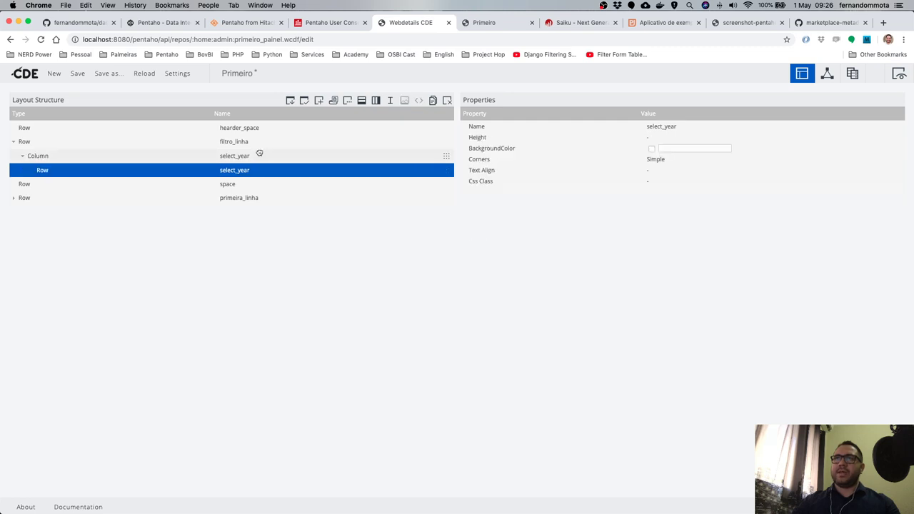
{"action": "left_click", "coordinate": [260, 153]}
{"action": "left_click", "coordinate": [262, 168]}
{"action": "left_click", "coordinate": [258, 155]}
{"action": "left_click", "coordinate": [255, 167]}
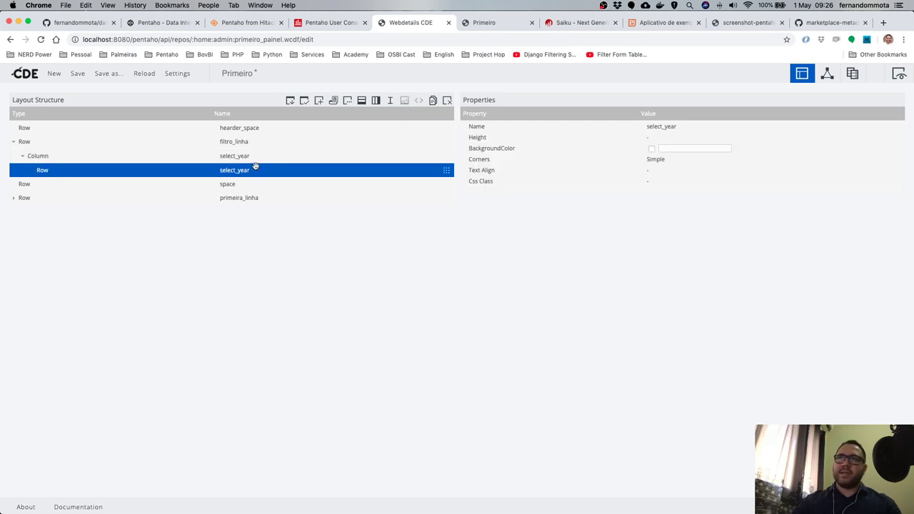
Rename the select_year column, which holds the new row, to select_year_column.
{"action": "left_click", "coordinate": [257, 156]}
{"action": "left_click", "coordinate": [690, 128]}
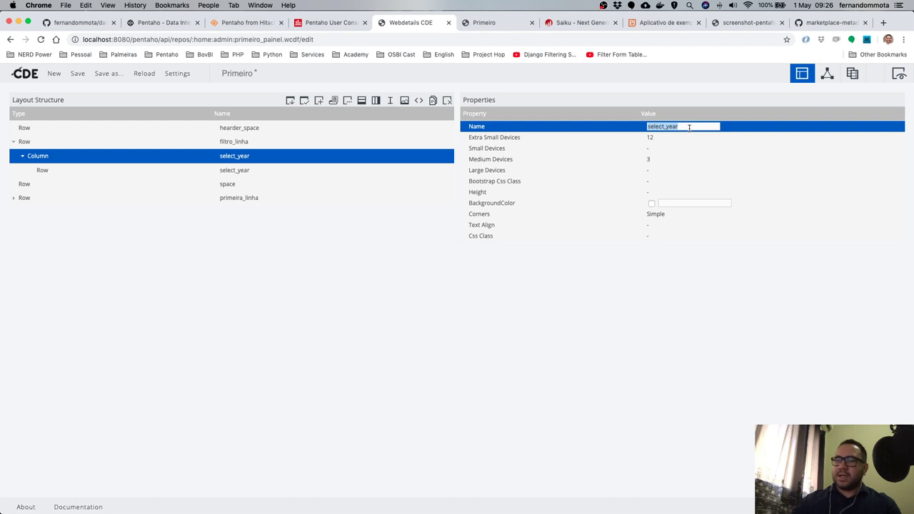
{"action": "key", "text": "Right"}
{"action": "type", "text": "_col"}
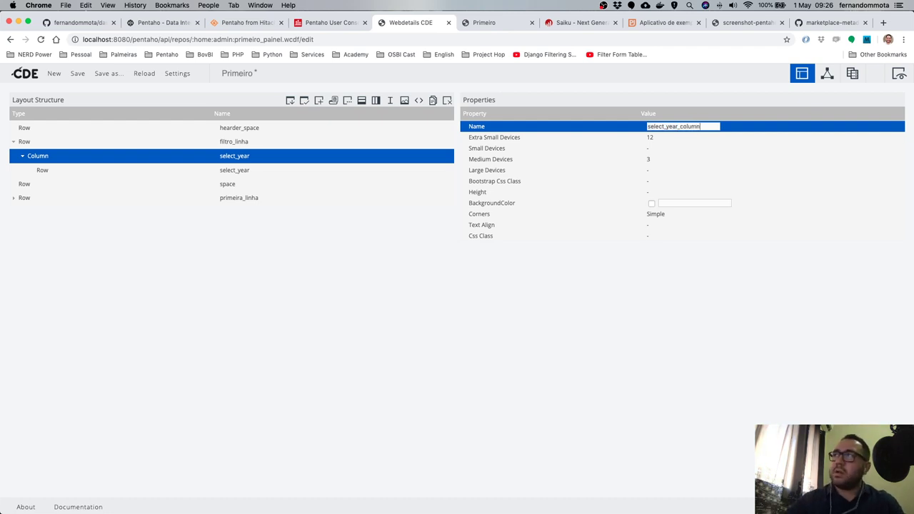
{"action": "type", "text": "umn"}
{"action": "key", "text": "Return"}
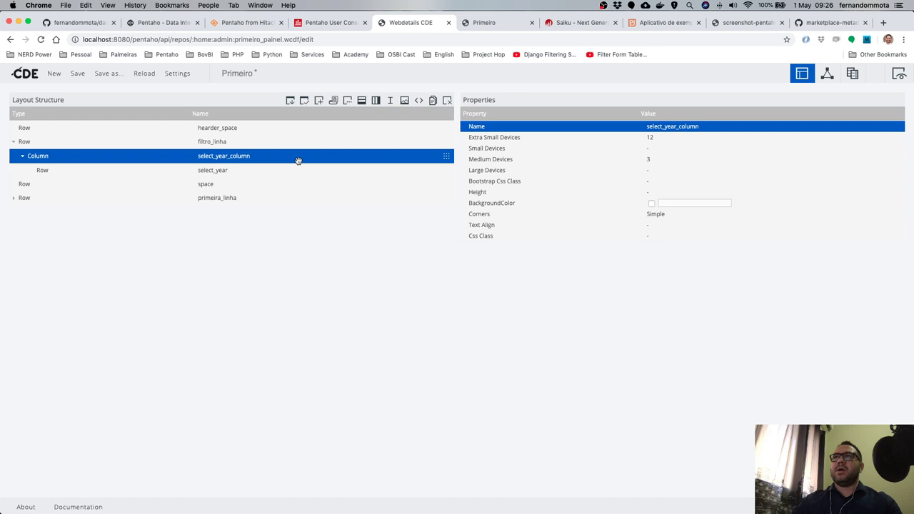
Add an HTML element above the select_year row within select_year_column, with the content <label>Ano:</label>.
{"action": "left_click", "coordinate": [419, 101]}
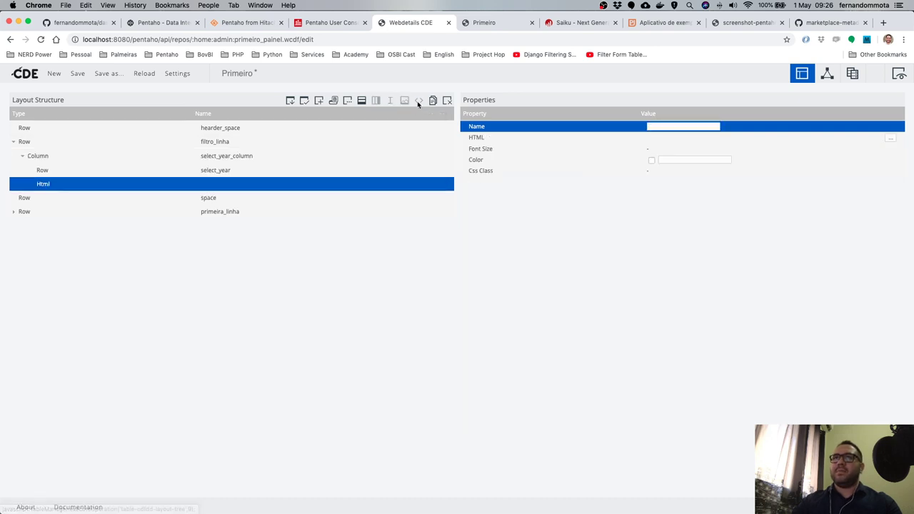
{"action": "left_click_drag", "start_coordinate": [293, 185], "coordinate": [267, 176]}
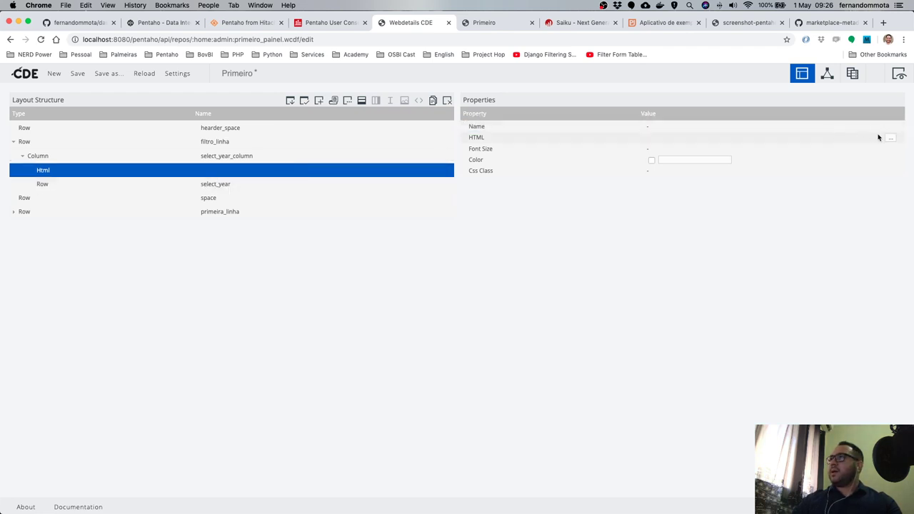
{"action": "left_click", "coordinate": [521, 137]}
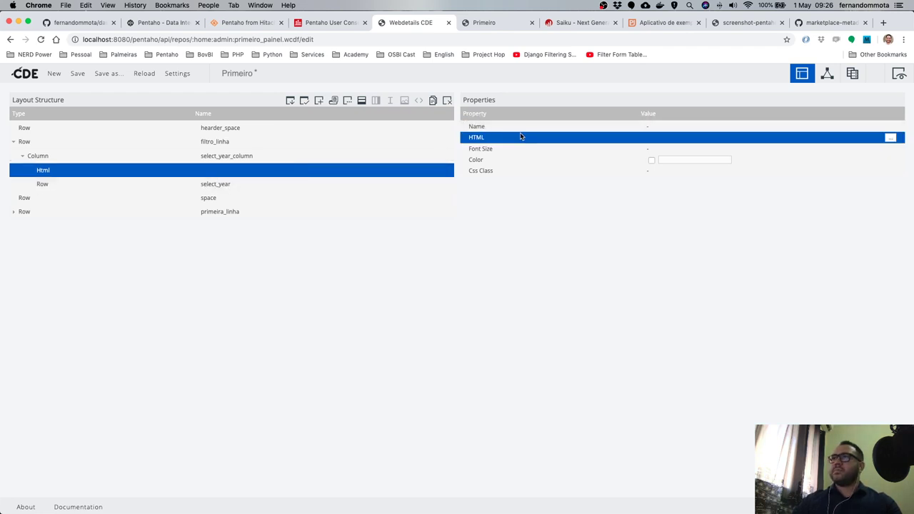
{"action": "left_click", "coordinate": [891, 138]}
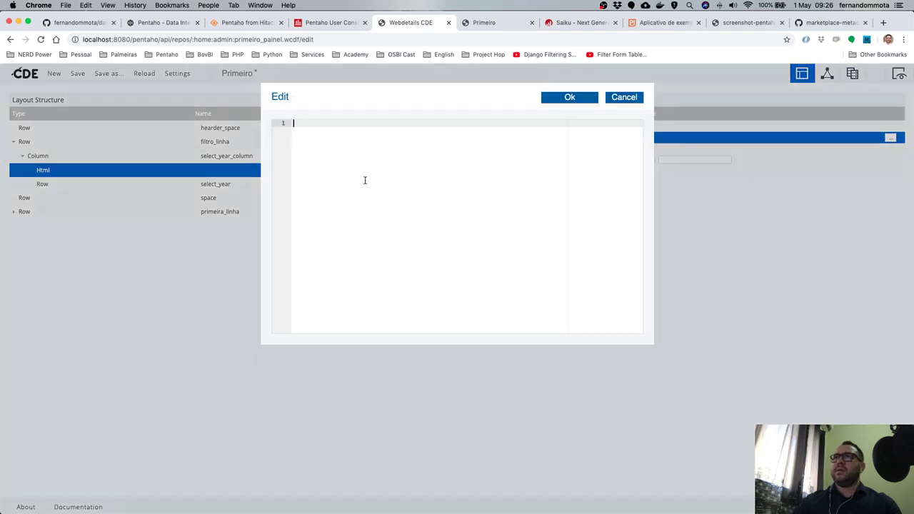
{"action": "type", "text": "<"}
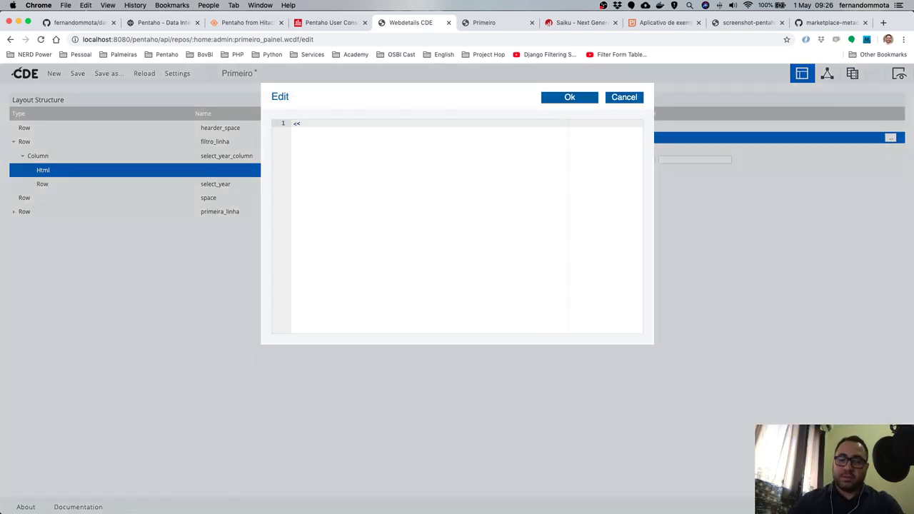
{"action": "type", "text": "label>"}
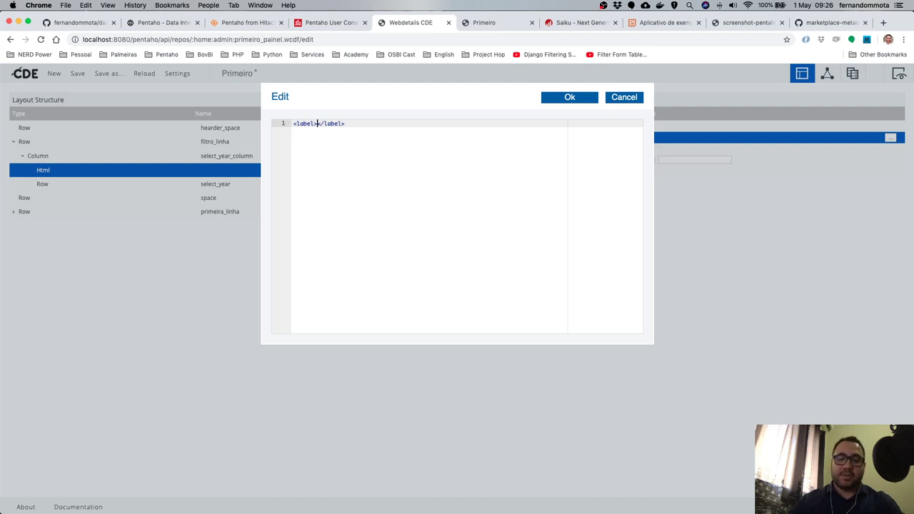
{"action": "type", "text": "Ano"}
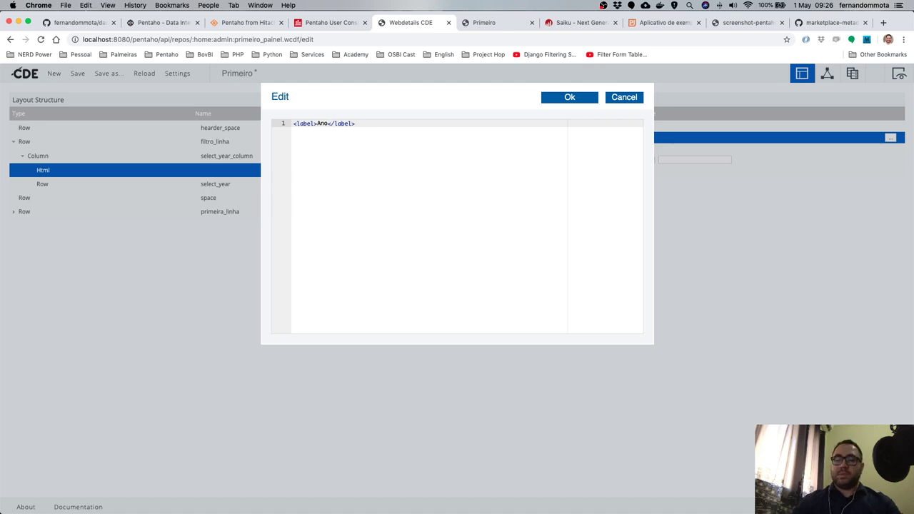
{"action": "type", "text": ":"}
{"action": "left_click", "coordinate": [553, 104]}
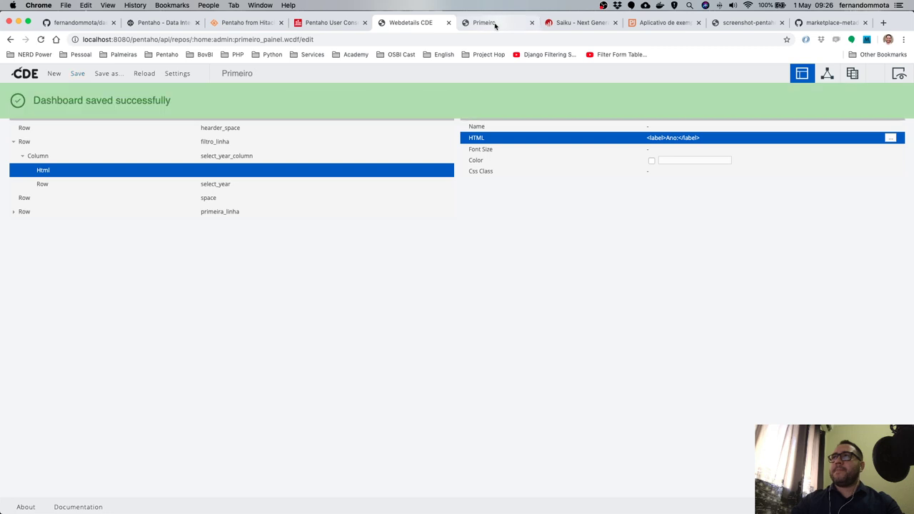
Save the dashboard and reload the Primeiro preview page.
{"action": "left_click", "coordinate": [493, 23]}
{"action": "key", "text": "super+r"}
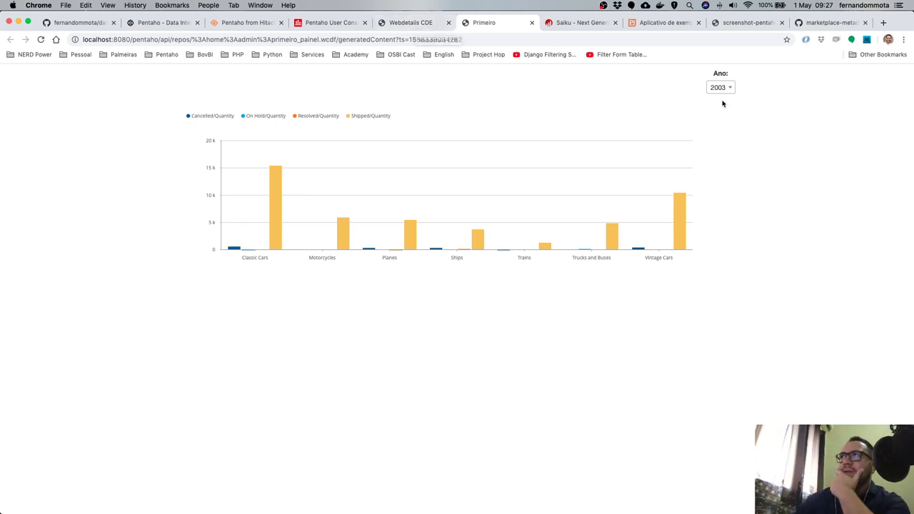
{"action": "mouse_move", "coordinate": [681, 239]}
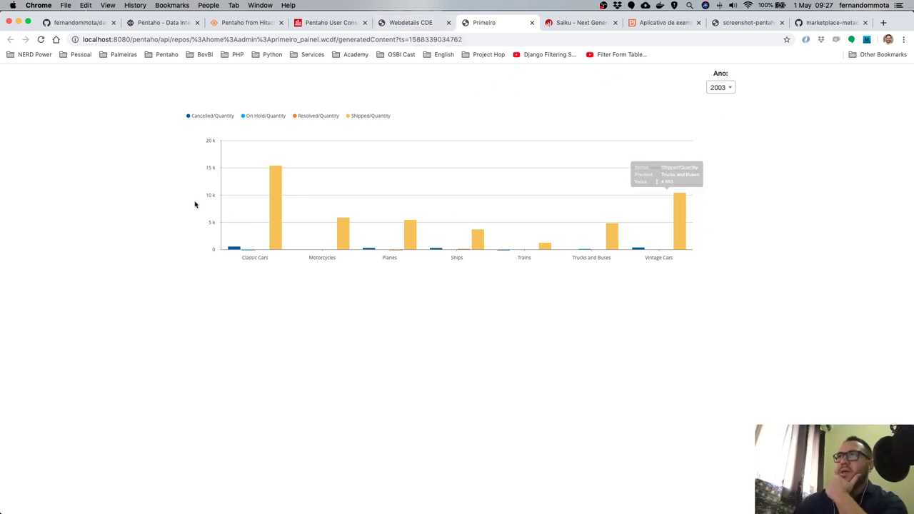
Test the Ano filter in the preview by switching repeatedly between 2003, 2004 and 2005, ending on 2005.
{"action": "left_click", "coordinate": [716, 87]}
{"action": "left_click", "coordinate": [718, 134]}
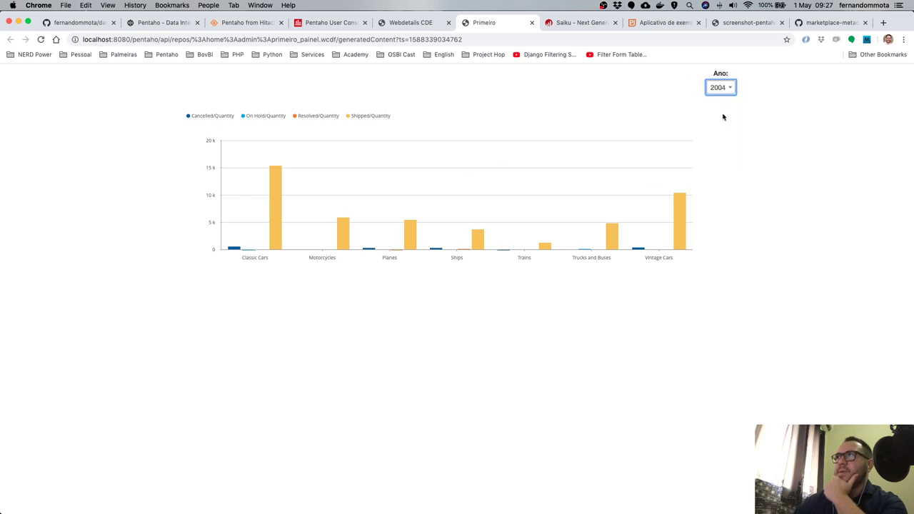
{"action": "left_click", "coordinate": [721, 87]}
{"action": "left_click", "coordinate": [716, 150]}
{"action": "left_click", "coordinate": [722, 88]}
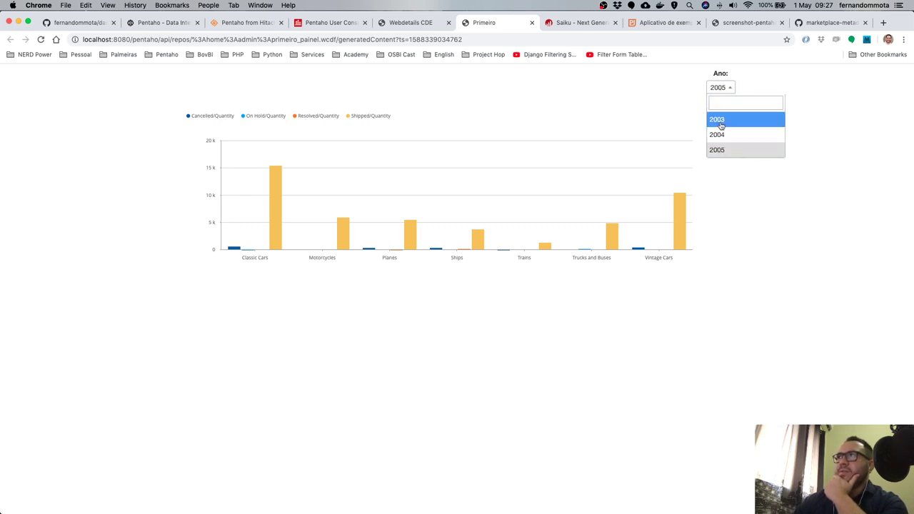
{"action": "left_click", "coordinate": [718, 120]}
{"action": "left_click", "coordinate": [722, 88]}
{"action": "left_click", "coordinate": [718, 134]}
{"action": "left_click", "coordinate": [728, 87]}
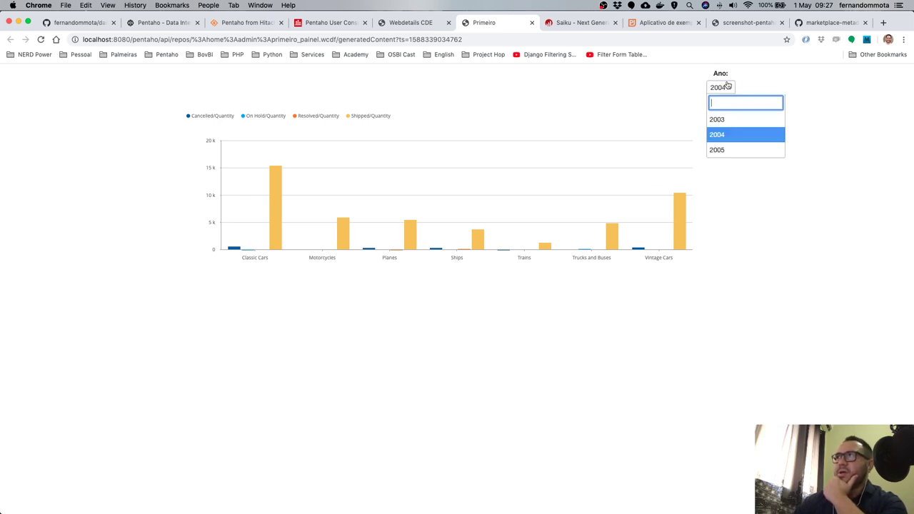
{"action": "left_click", "coordinate": [717, 150]}
{"action": "left_click", "coordinate": [722, 89]}
{"action": "left_click", "coordinate": [718, 134]}
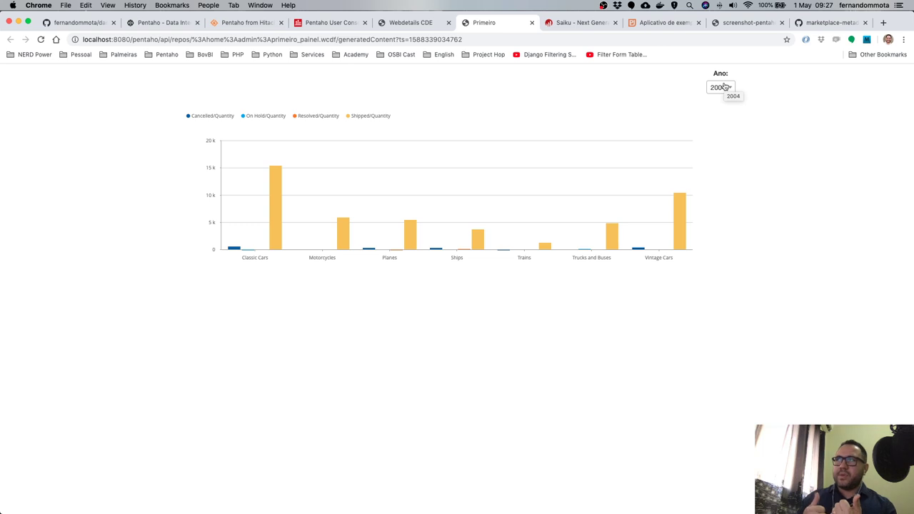
{"action": "left_click", "coordinate": [723, 88]}
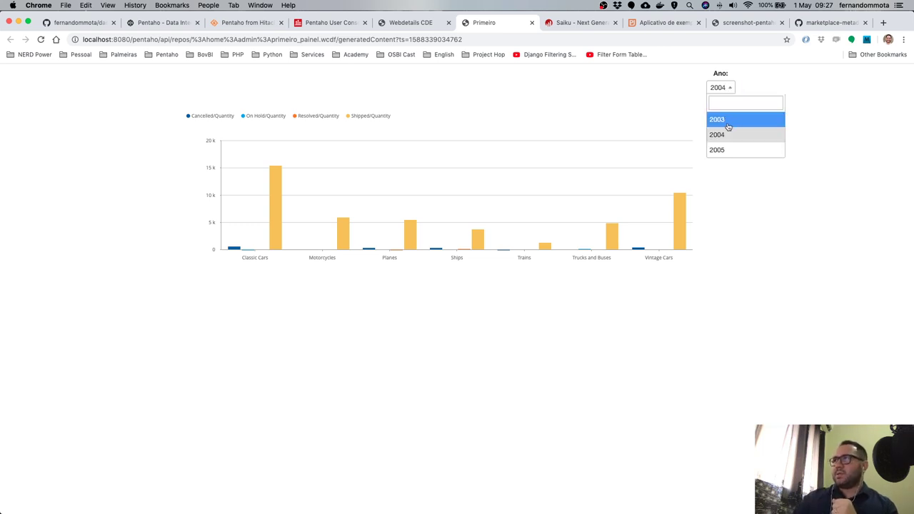
{"action": "left_click", "coordinate": [727, 119]}
{"action": "left_click", "coordinate": [722, 89]}
{"action": "left_click", "coordinate": [726, 131]}
{"action": "left_click", "coordinate": [723, 92]}
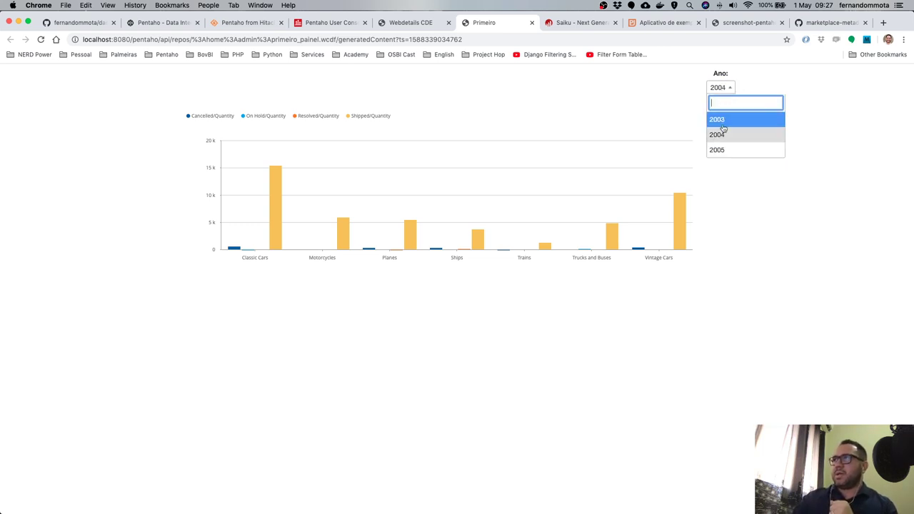
{"action": "left_click", "coordinate": [715, 147]}
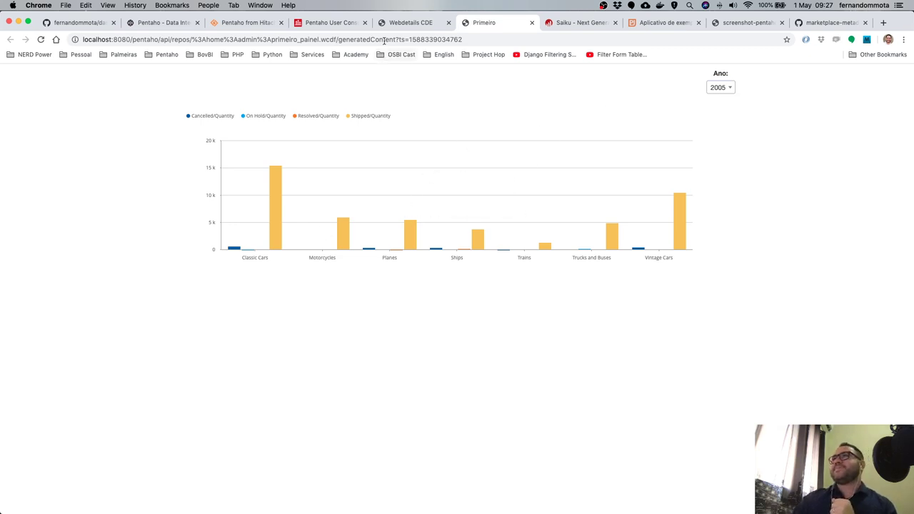
In the CDE editor, add a simple parameter named YEAR to the dashboard's components.
{"action": "left_click", "coordinate": [403, 27]}
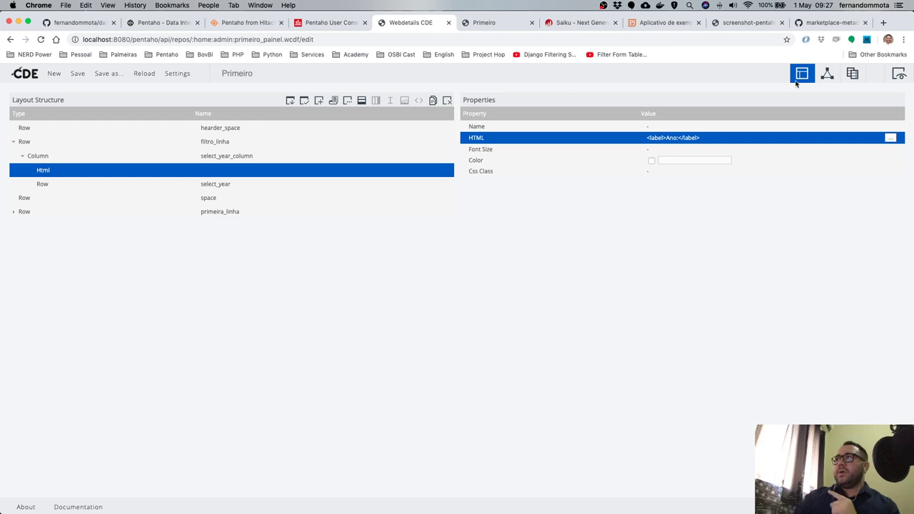
{"action": "left_click", "coordinate": [827, 73]}
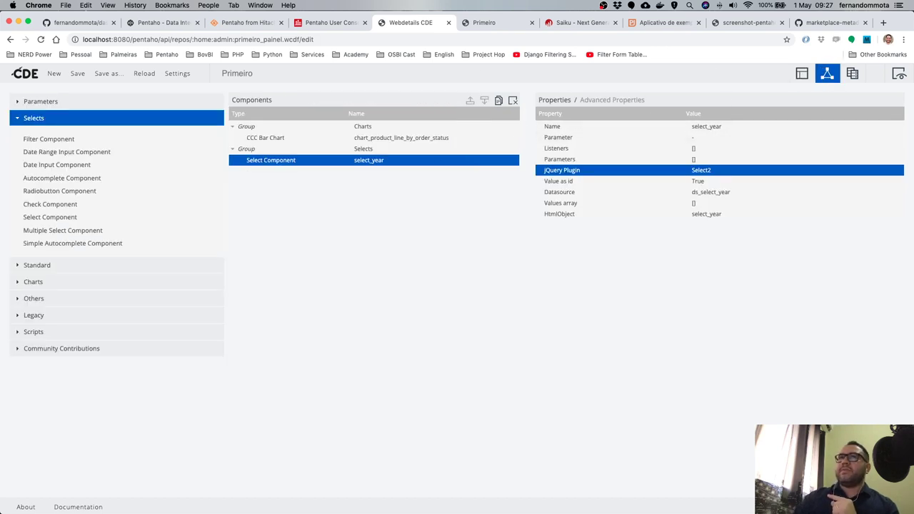
{"action": "left_click", "coordinate": [20, 102]}
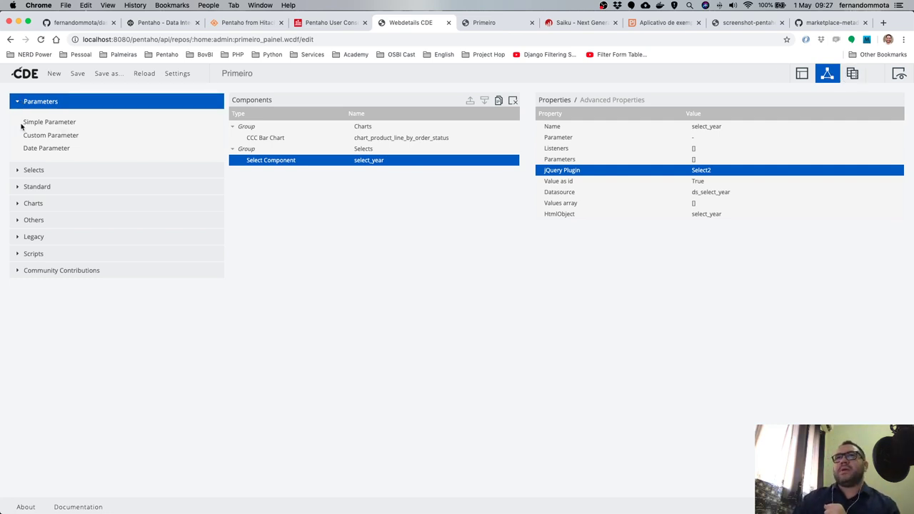
{"action": "left_click", "coordinate": [67, 123]}
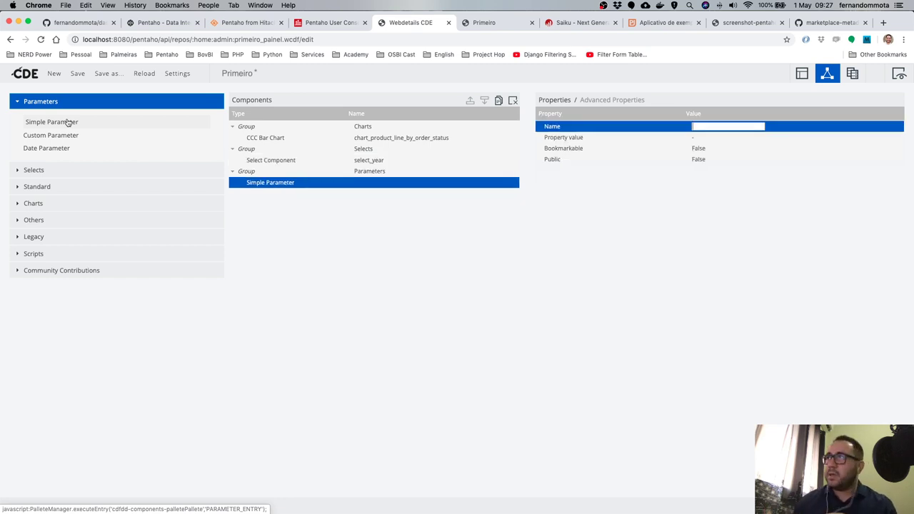
{"action": "type", "text": "YEAR"}
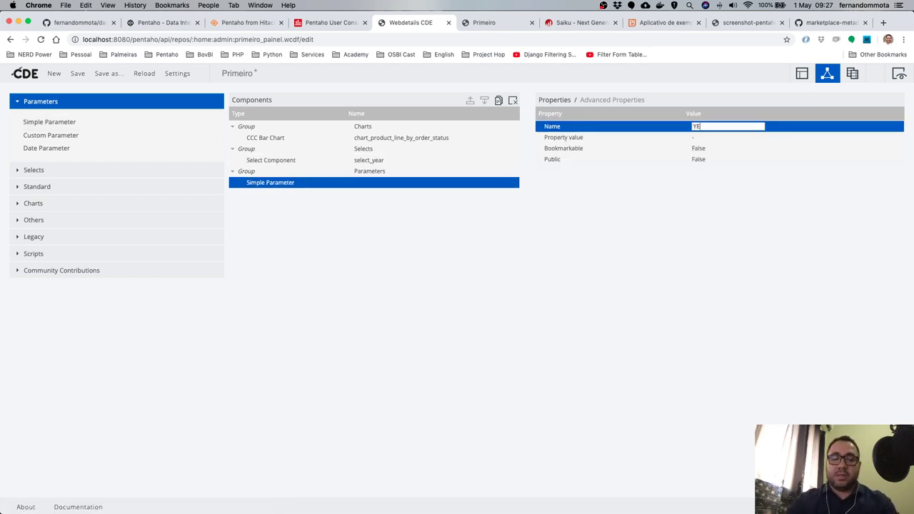
{"action": "key", "text": "Return"}
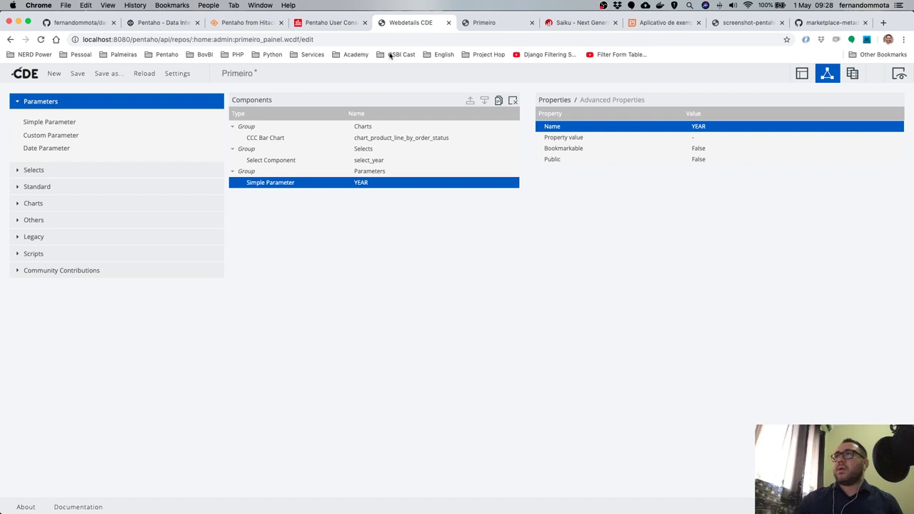
Test the Ano filter in the Primeiro preview by selecting 2003 and 2004, checking the bar chart's response.
{"action": "left_click", "coordinate": [478, 25]}
{"action": "left_click", "coordinate": [721, 89]}
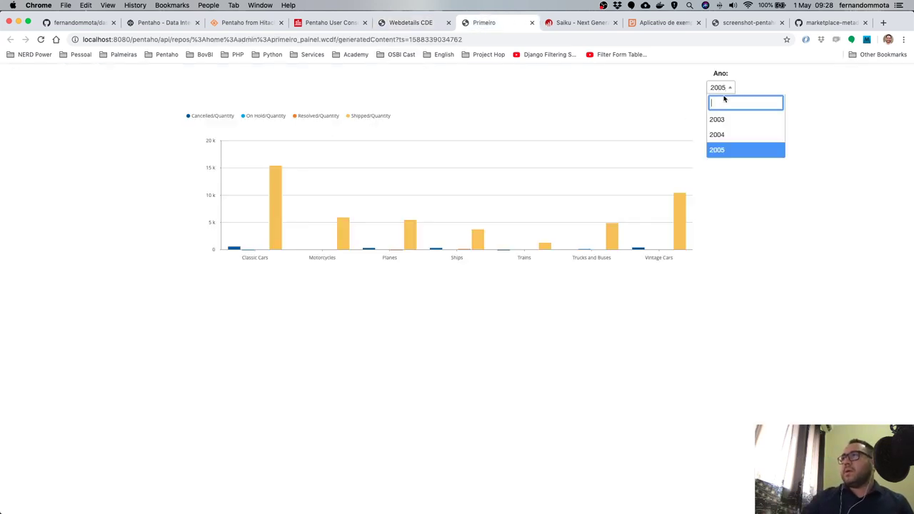
{"action": "left_click", "coordinate": [720, 122]}
{"action": "left_click", "coordinate": [722, 87]}
{"action": "left_click", "coordinate": [719, 120]}
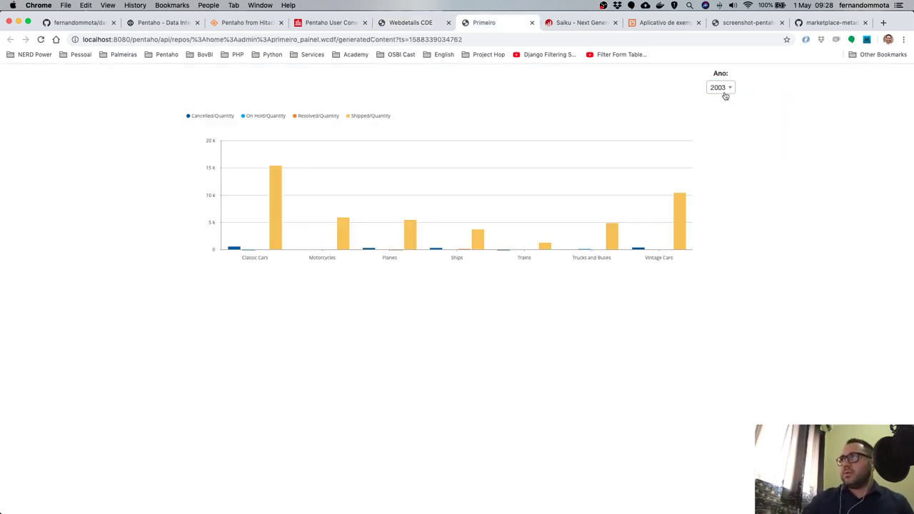
{"action": "left_click", "coordinate": [722, 92]}
{"action": "left_click", "coordinate": [712, 133]}
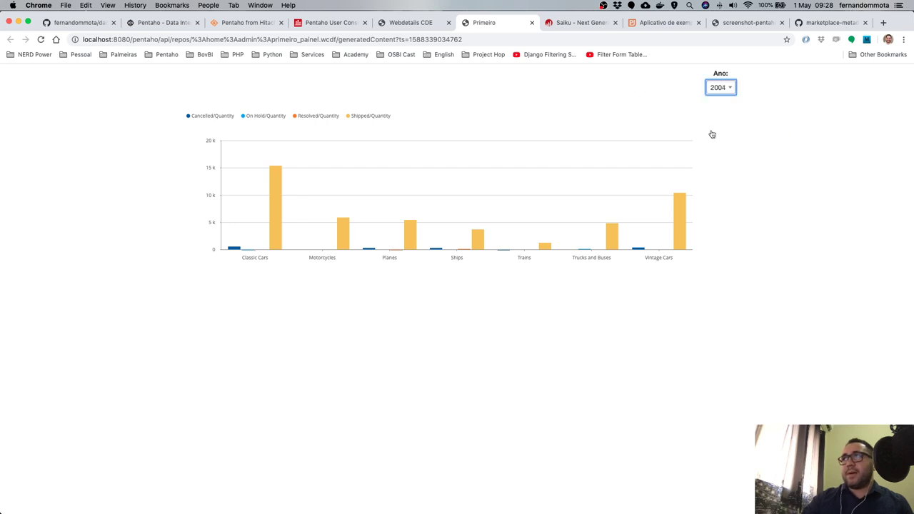
In the CDE editor, link the select_year component to the YEAR parameter and save the dashboard.
{"action": "left_click", "coordinate": [406, 26]}
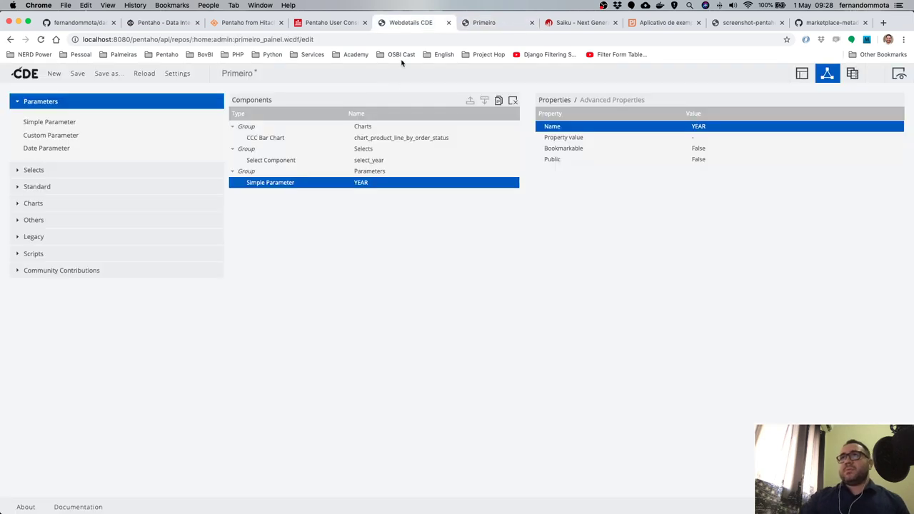
{"action": "left_click", "coordinate": [331, 163]}
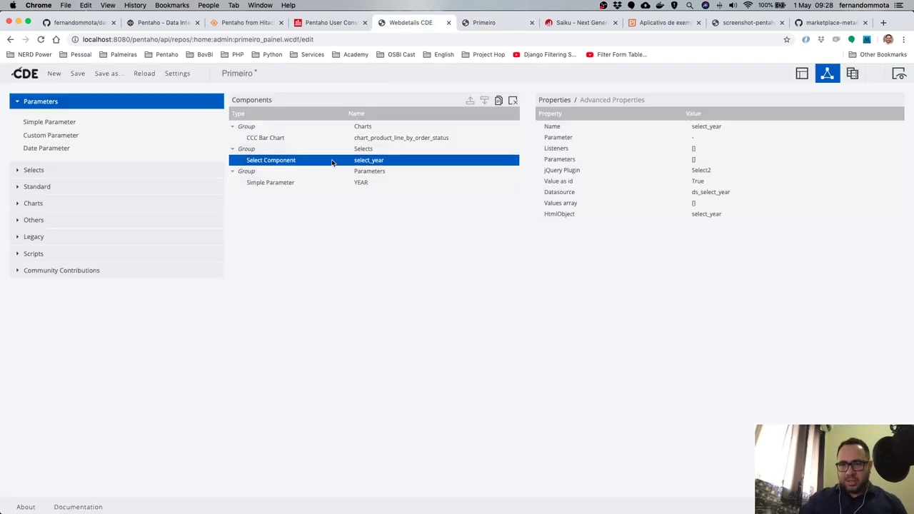
{"action": "left_click", "coordinate": [709, 138]}
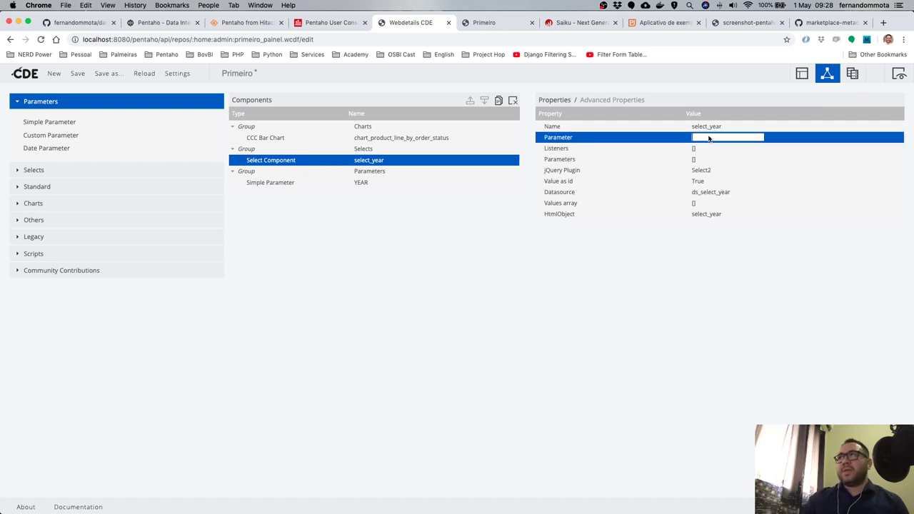
{"action": "key", "text": "Down"}
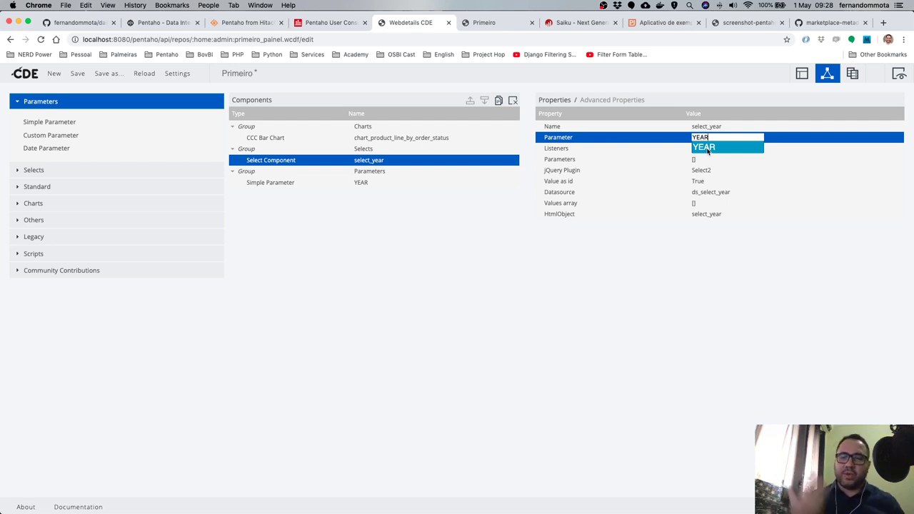
{"action": "left_click", "coordinate": [708, 147]}
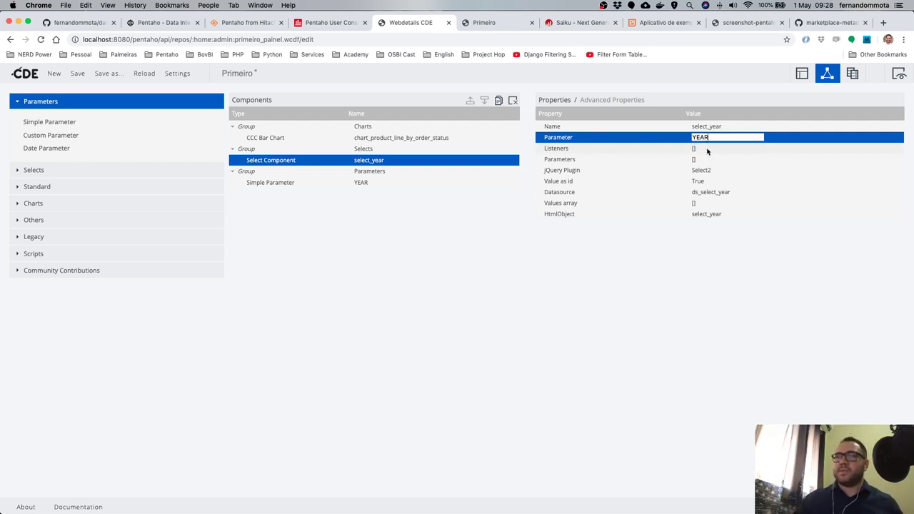
{"action": "key", "text": "Return"}
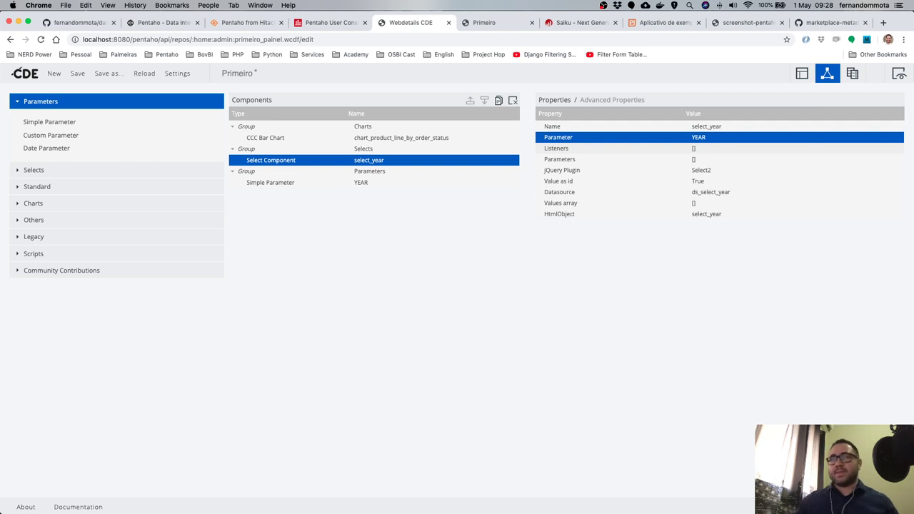
{"action": "left_click", "coordinate": [74, 76]}
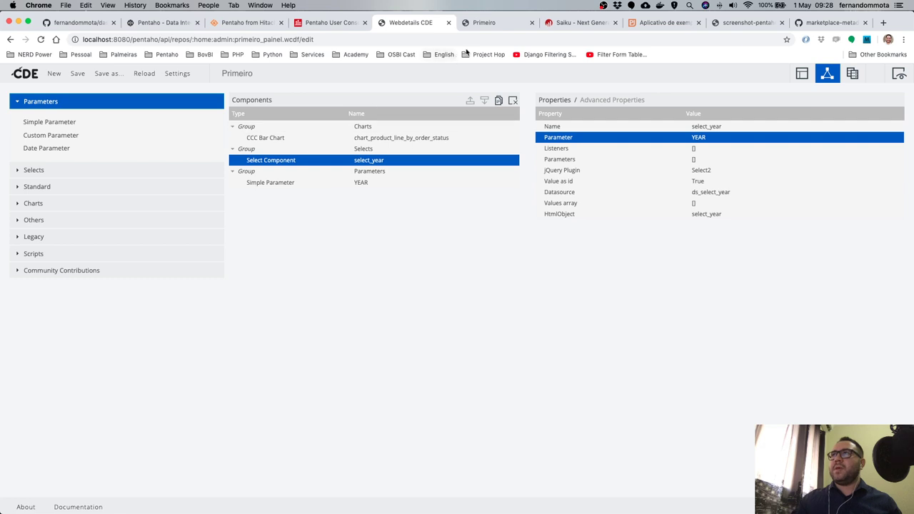
Review the Primeiro preview, the bar chart's properties and the parameter assigned to select_year.
{"action": "left_click", "coordinate": [478, 23]}
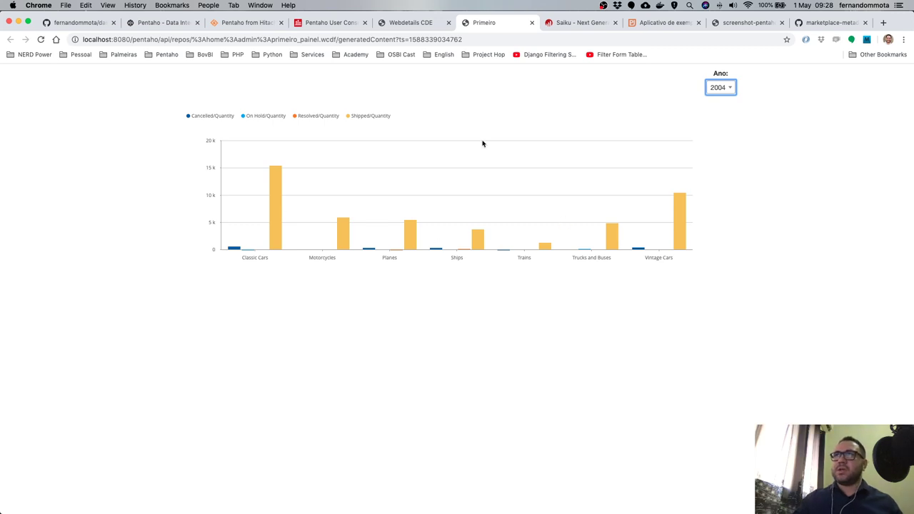
{"action": "left_click", "coordinate": [409, 22]}
{"action": "left_click", "coordinate": [366, 140]}
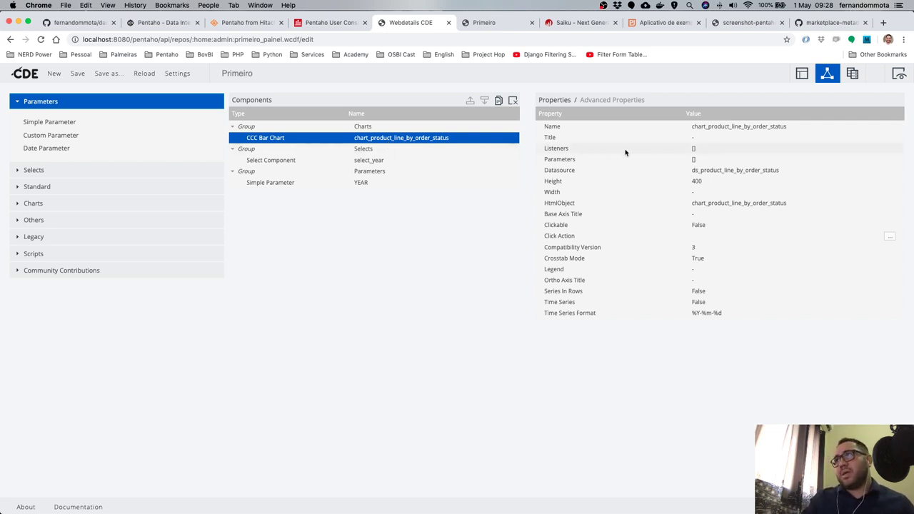
{"action": "left_click", "coordinate": [423, 160]}
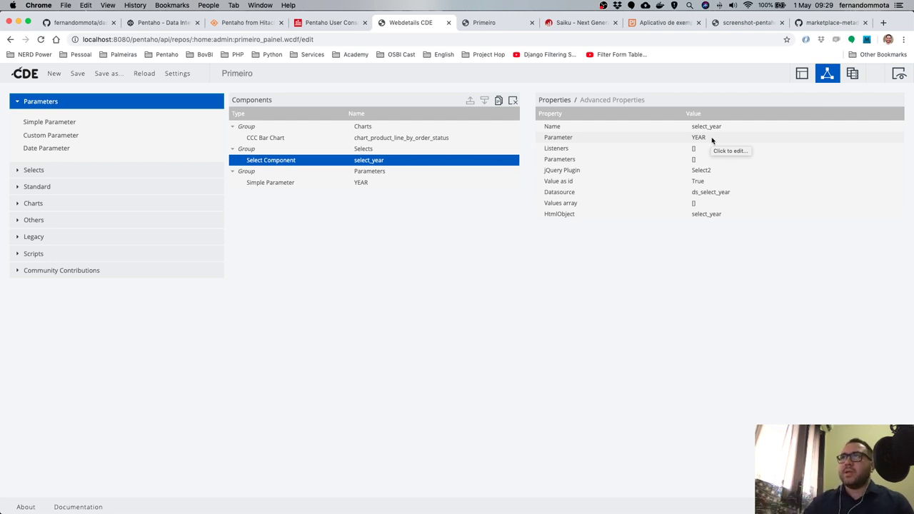
Add a parameter to the chart_product_line_by_order_status bar chart with argument YEAR and value YEAR, and save the dashboard.
{"action": "left_click", "coordinate": [389, 140]}
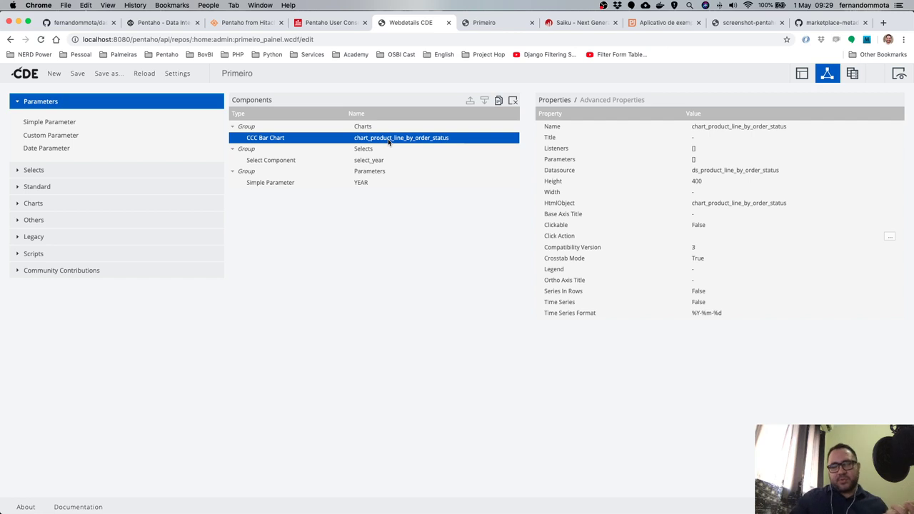
{"action": "left_click", "coordinate": [711, 150]}
{"action": "left_click", "coordinate": [722, 149]}
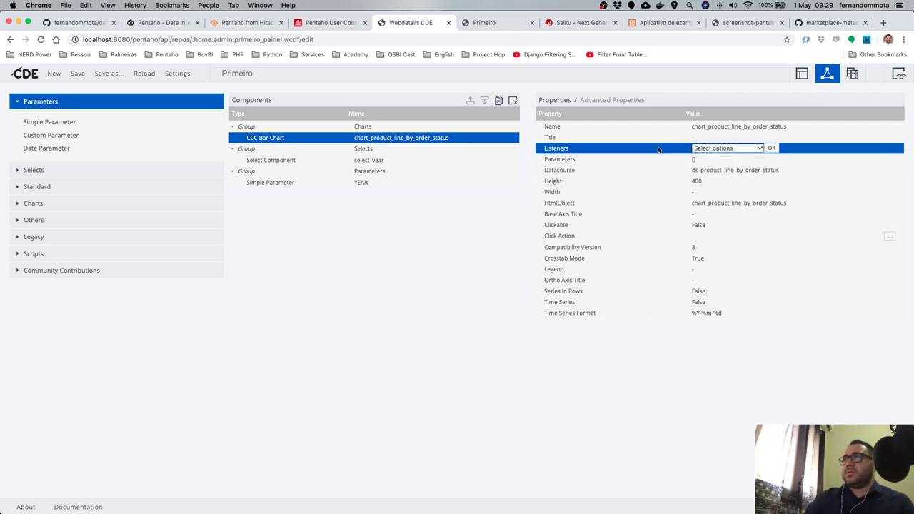
{"action": "left_click", "coordinate": [722, 160]}
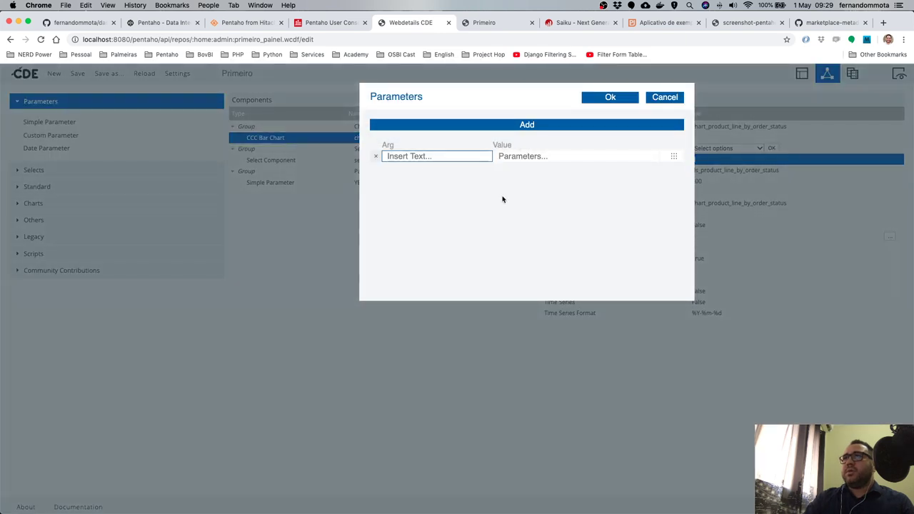
{"action": "left_click", "coordinate": [541, 156]}
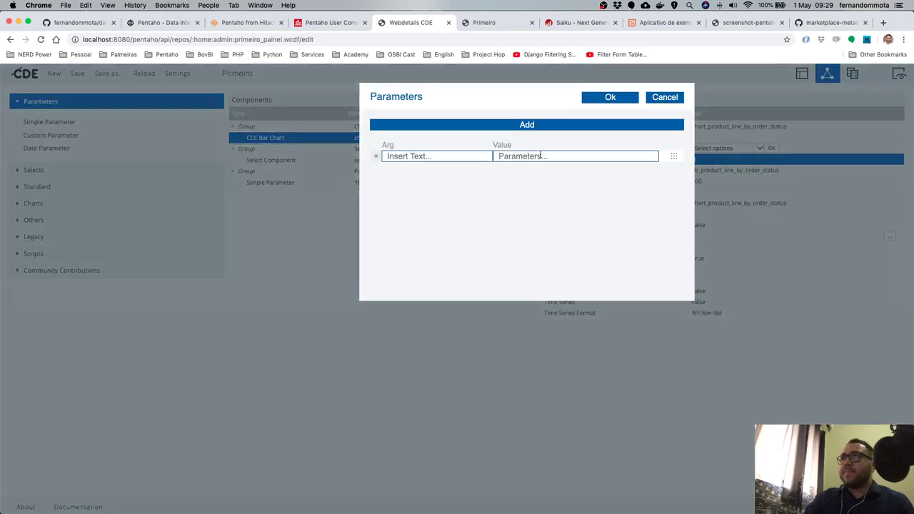
{"action": "left_click", "coordinate": [503, 156]}
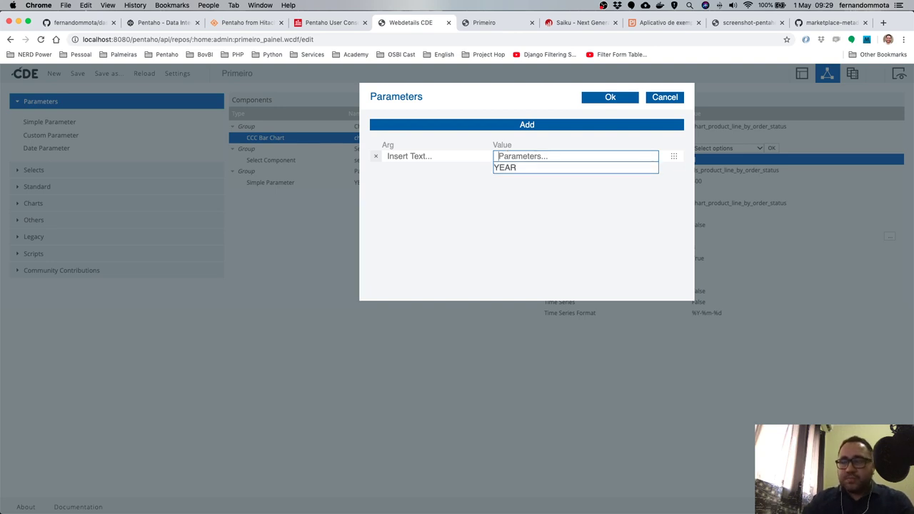
{"action": "left_click", "coordinate": [511, 167]}
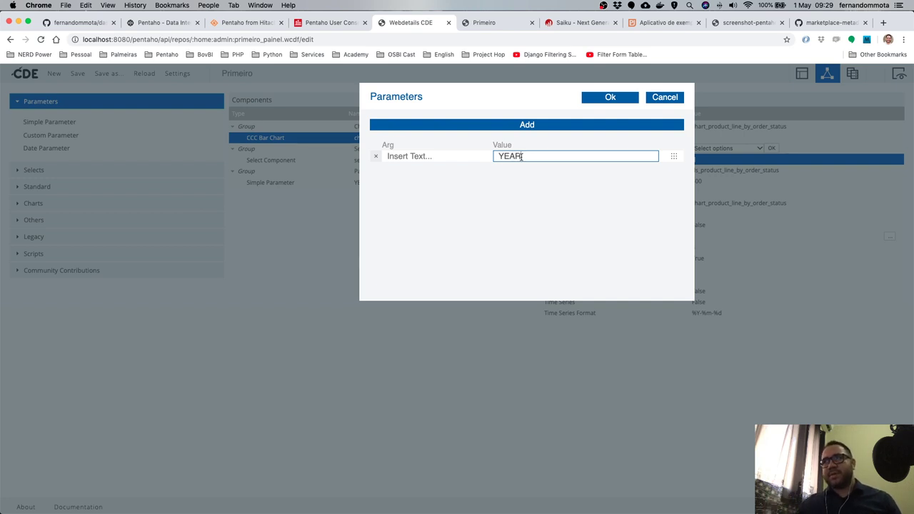
{"action": "left_click", "coordinate": [432, 159]}
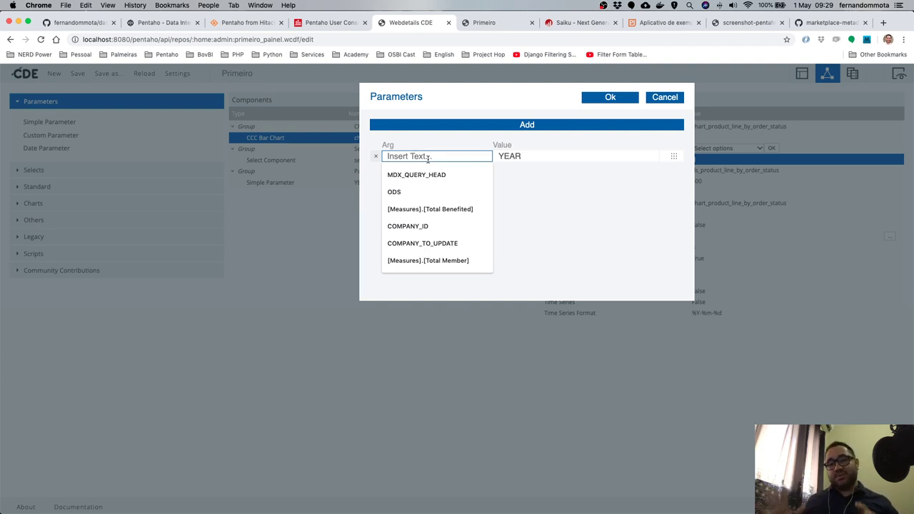
{"action": "left_click", "coordinate": [512, 155]}
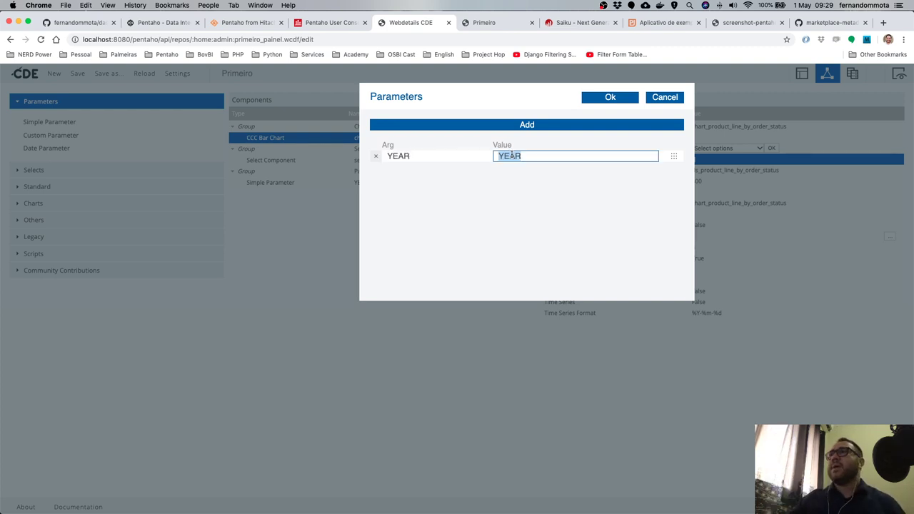
{"action": "left_click", "coordinate": [426, 158]}
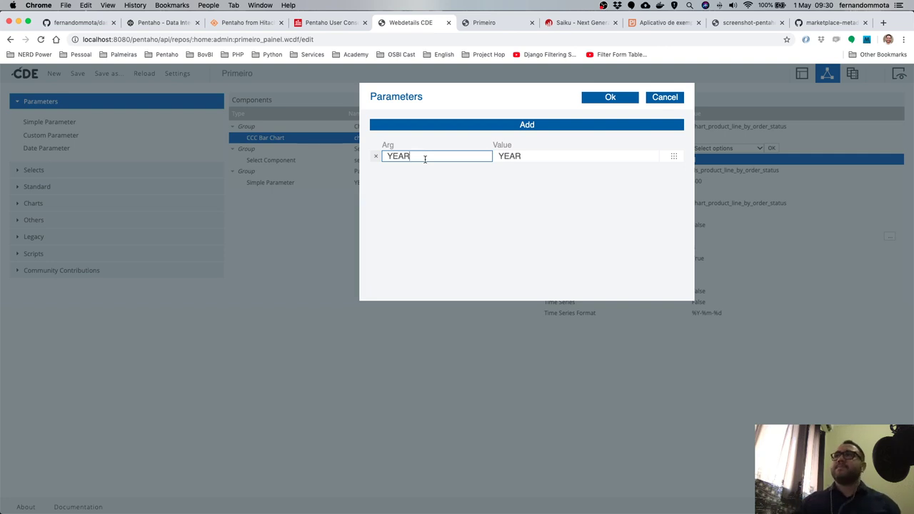
{"action": "left_click", "coordinate": [614, 98]}
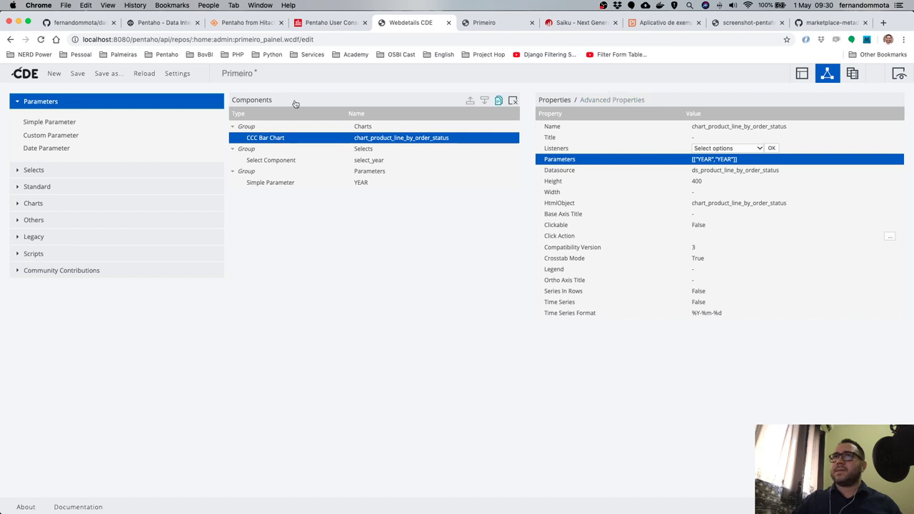
{"action": "left_click", "coordinate": [79, 74]}
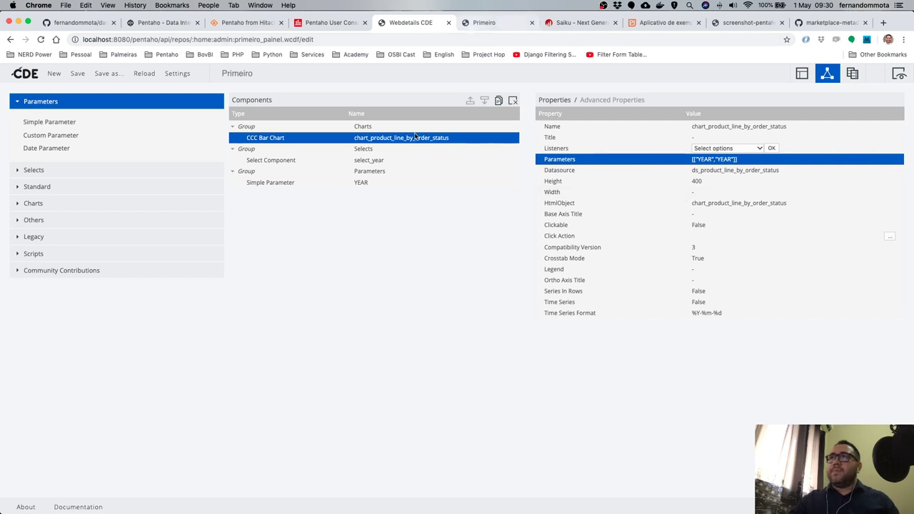
Examine the Ano filter's options and the bar chart in the Primeiro preview, keeping the current year selected.
{"action": "left_click", "coordinate": [486, 24]}
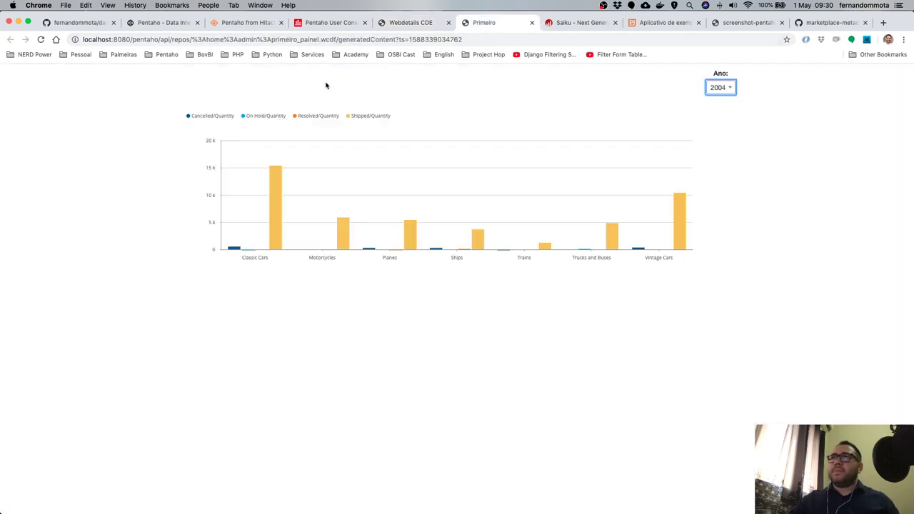
{"action": "left_click", "coordinate": [731, 87]}
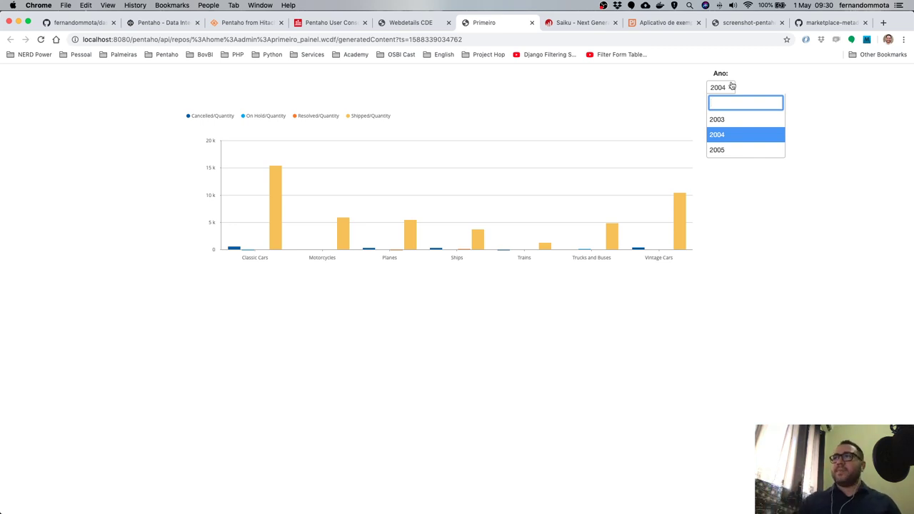
{"action": "left_click", "coordinate": [604, 134]}
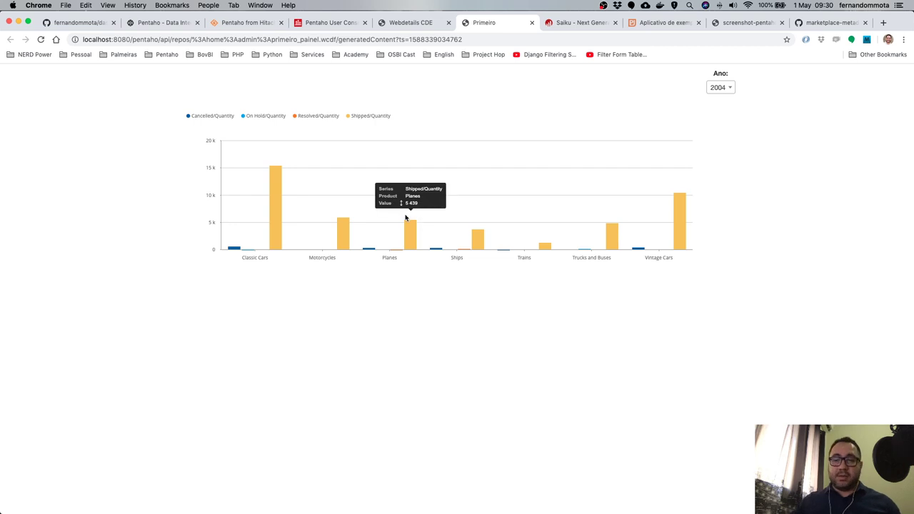
In the CDE editor, add a String parameter named YEAR with an empty default value to the ds_product_line_by_order_status datasource.
{"action": "left_click", "coordinate": [412, 22]}
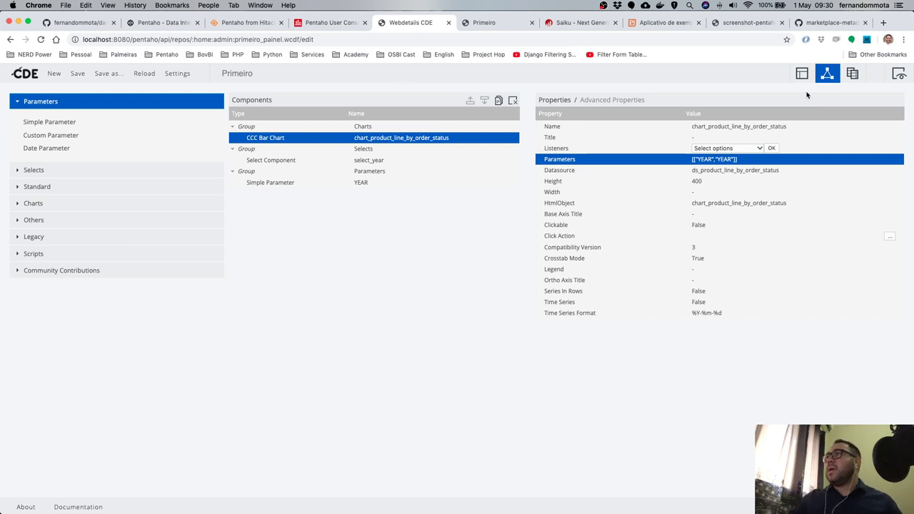
{"action": "left_click", "coordinate": [854, 74]}
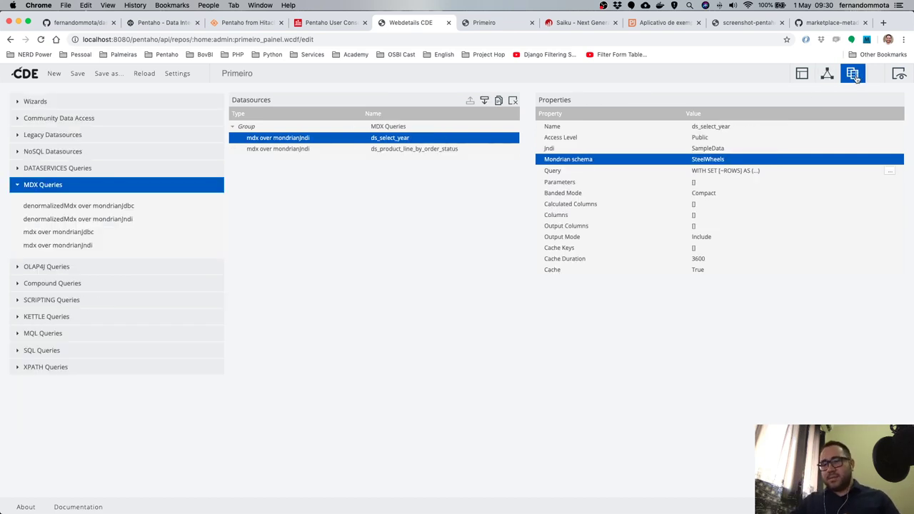
{"action": "left_click", "coordinate": [359, 151]}
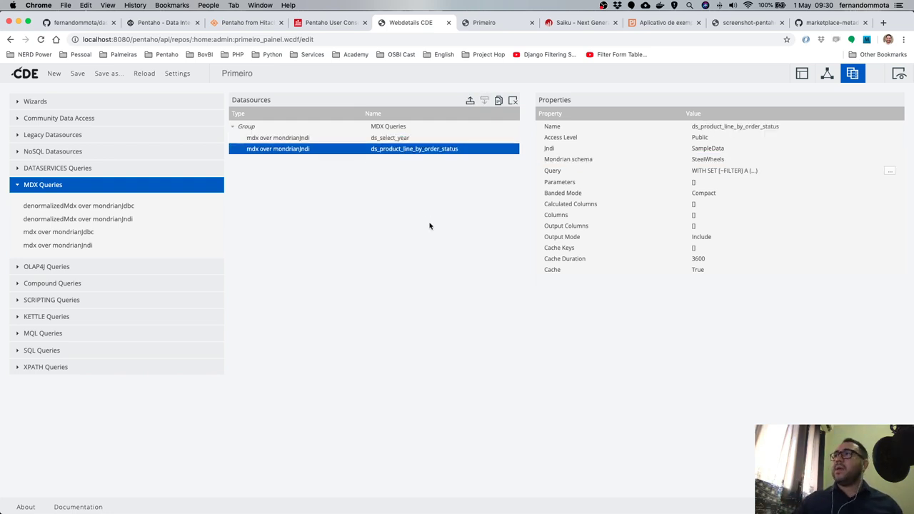
{"action": "left_click", "coordinate": [698, 183]}
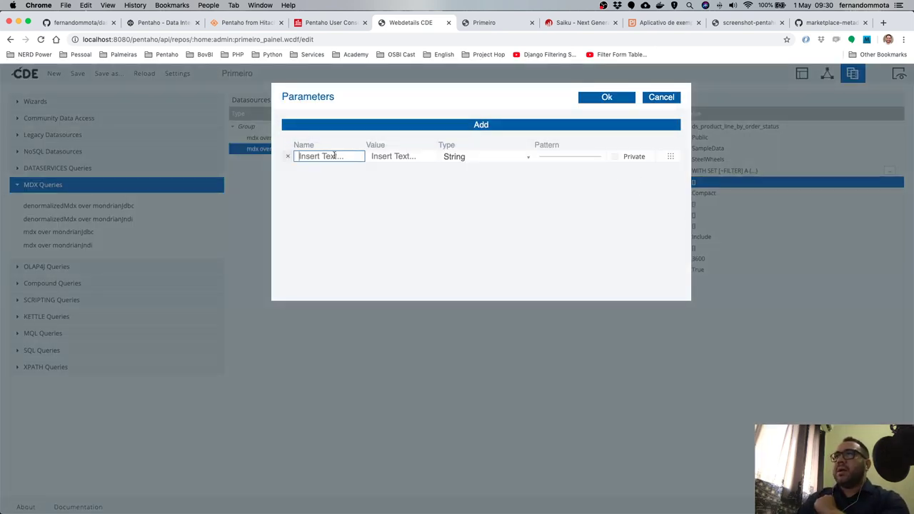
{"action": "left_click", "coordinate": [335, 156]}
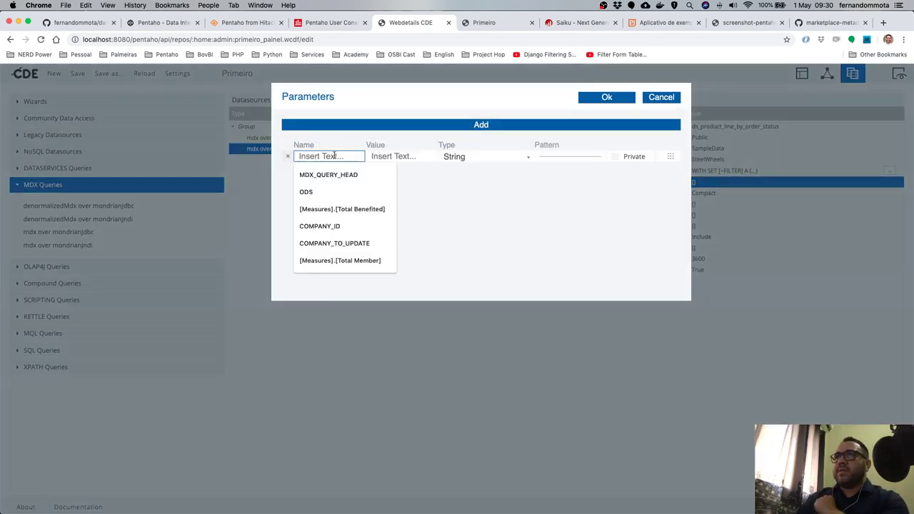
{"action": "type", "text": "YEAR"}
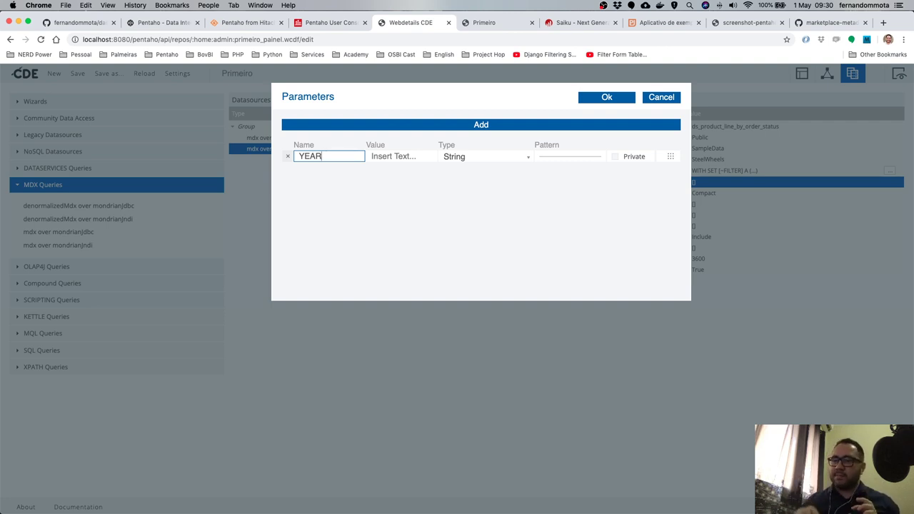
{"action": "left_click_drag", "start_coordinate": [322, 157], "coordinate": [299, 157]}
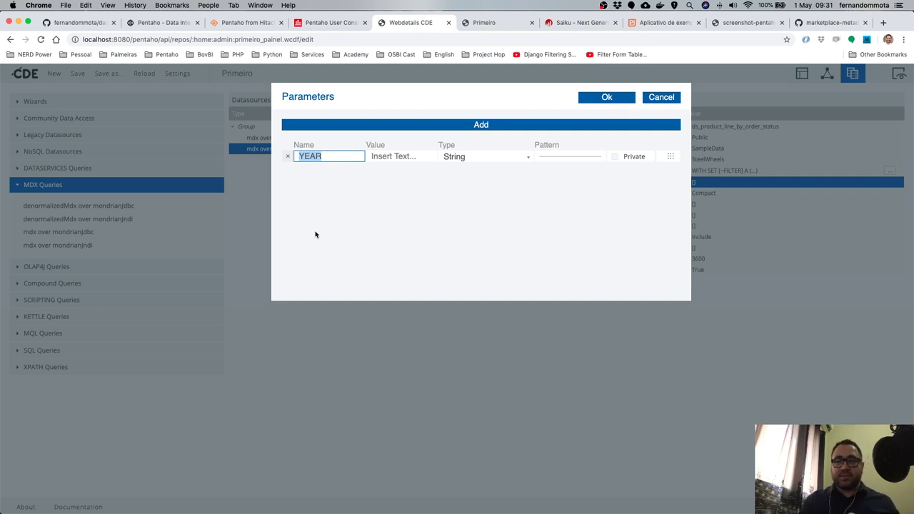
{"action": "left_click", "coordinate": [396, 157]}
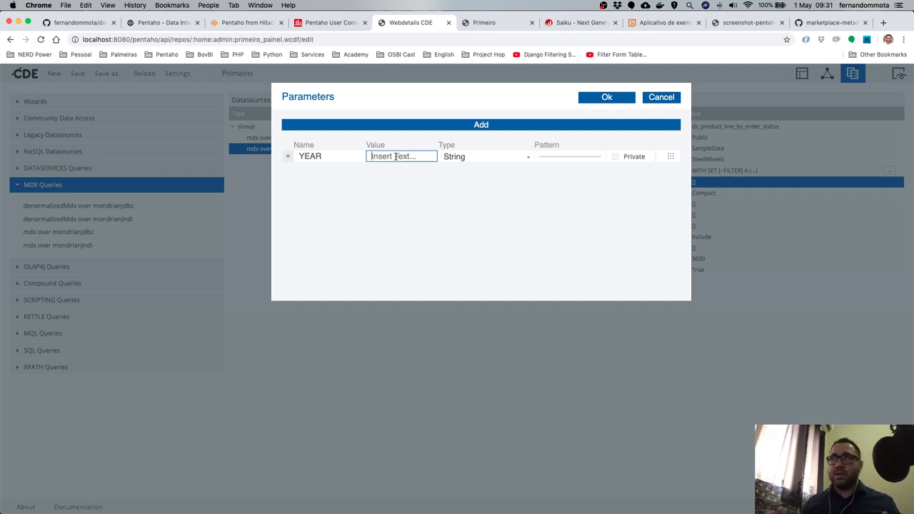
{"action": "left_click", "coordinate": [490, 159]}
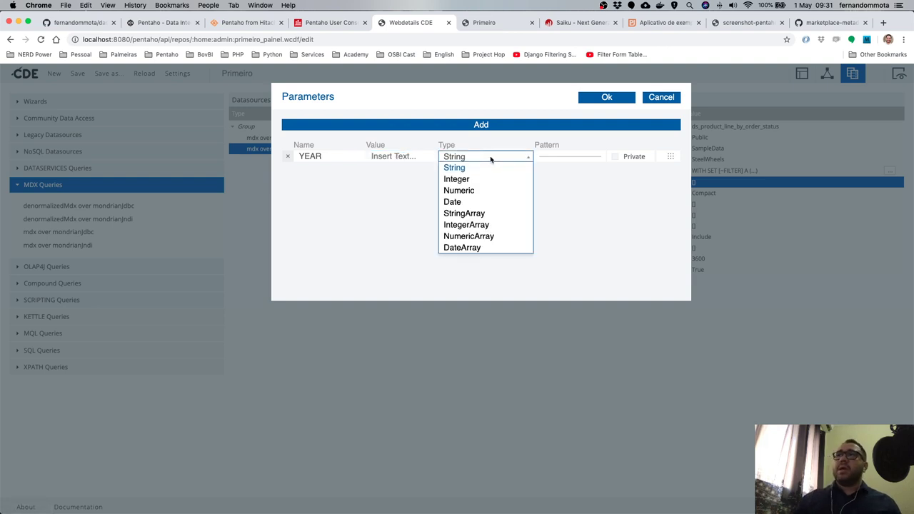
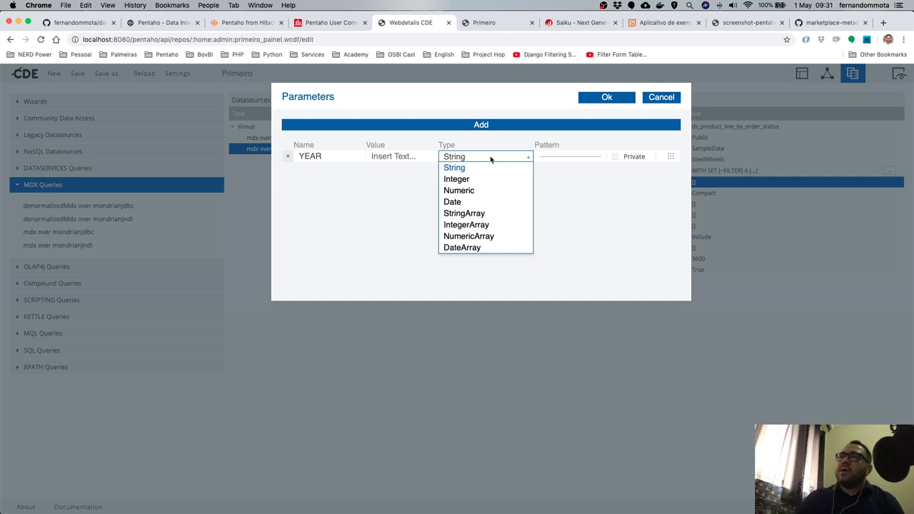
{"action": "left_click", "coordinate": [480, 170]}
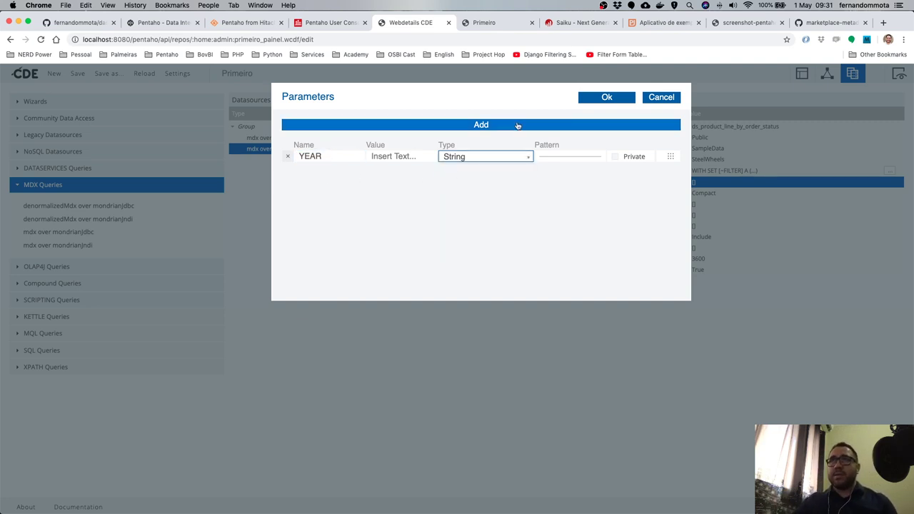
{"action": "left_click", "coordinate": [604, 101]}
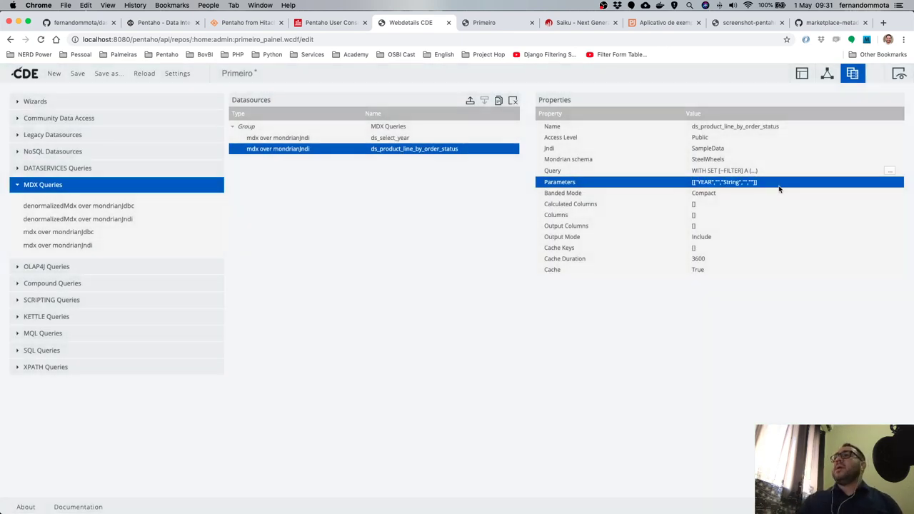
Replace the fixed year in the ds_product_line_by_order_status query's time filter with ${YEAR} and save the dashboard.
{"action": "left_click", "coordinate": [889, 172]}
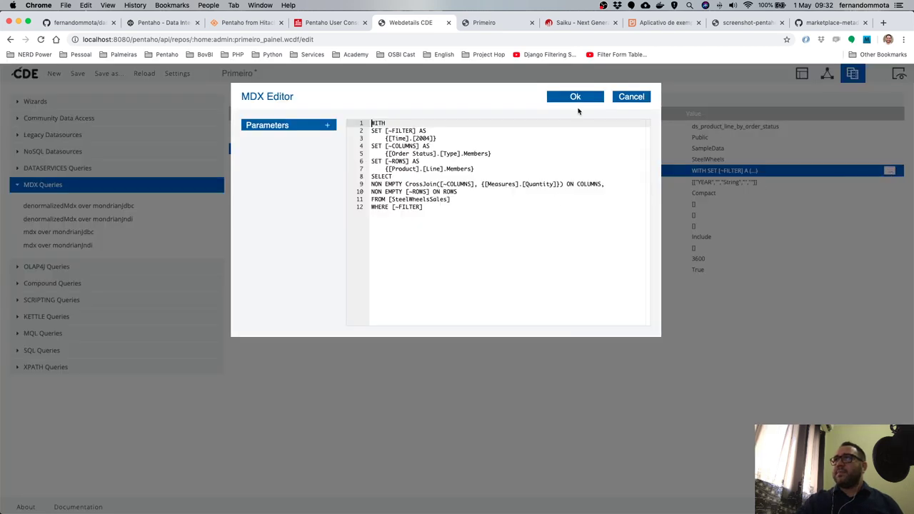
{"action": "double_click", "coordinate": [423, 138]}
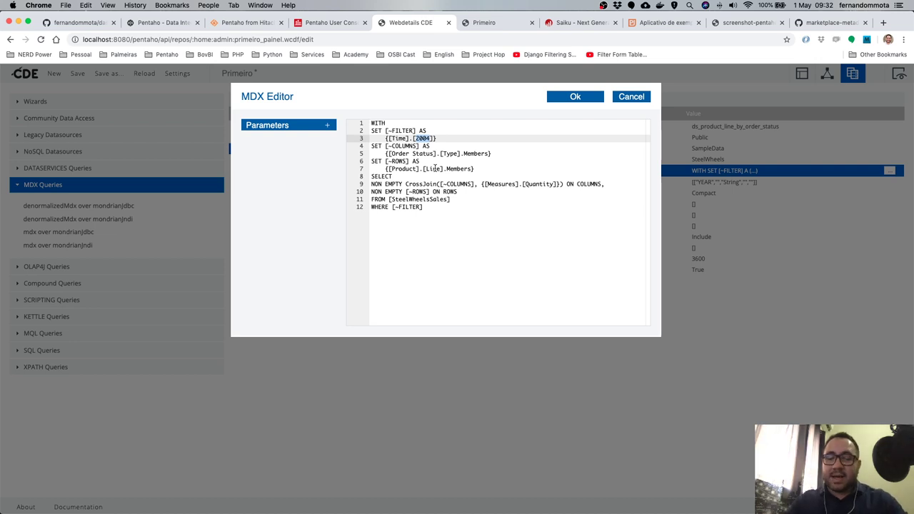
{"action": "type", "text": "${"}
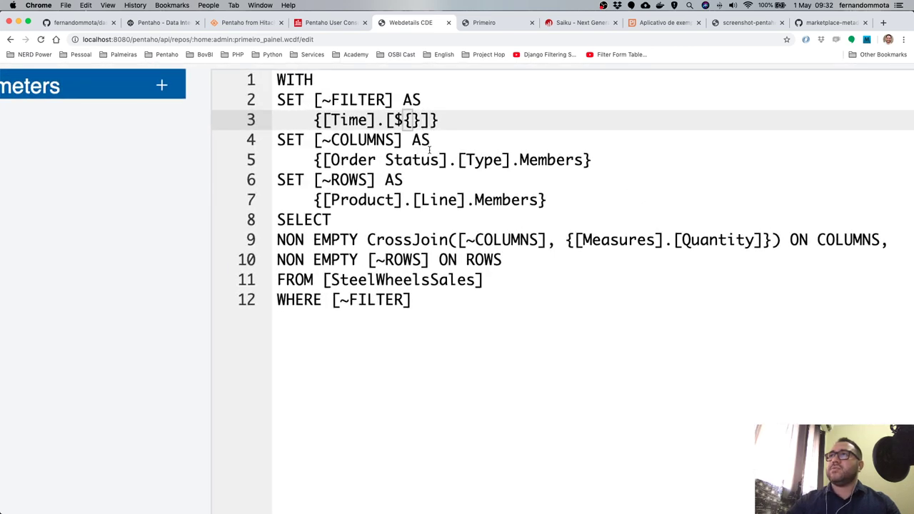
{"action": "scroll", "coordinate": [428, 150], "scroll_direction": "up", "scroll_amount": 2}
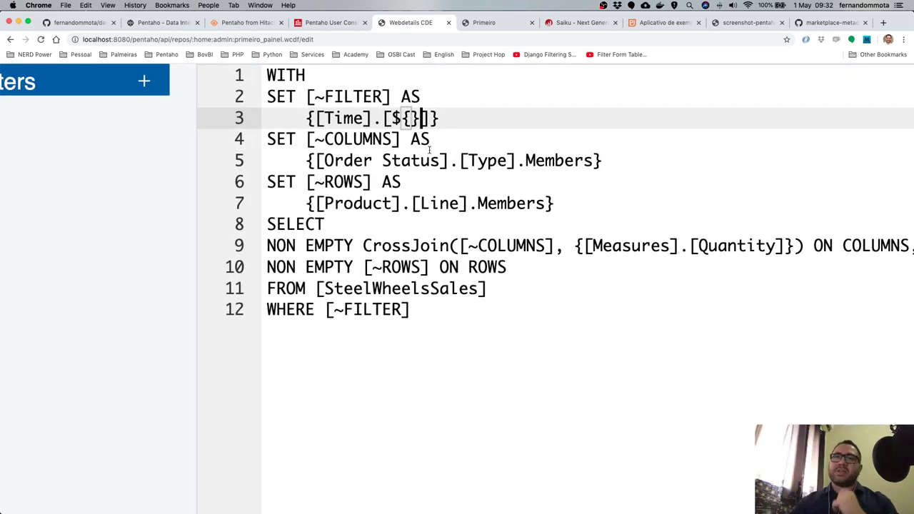
{"action": "key", "text": "Right"}
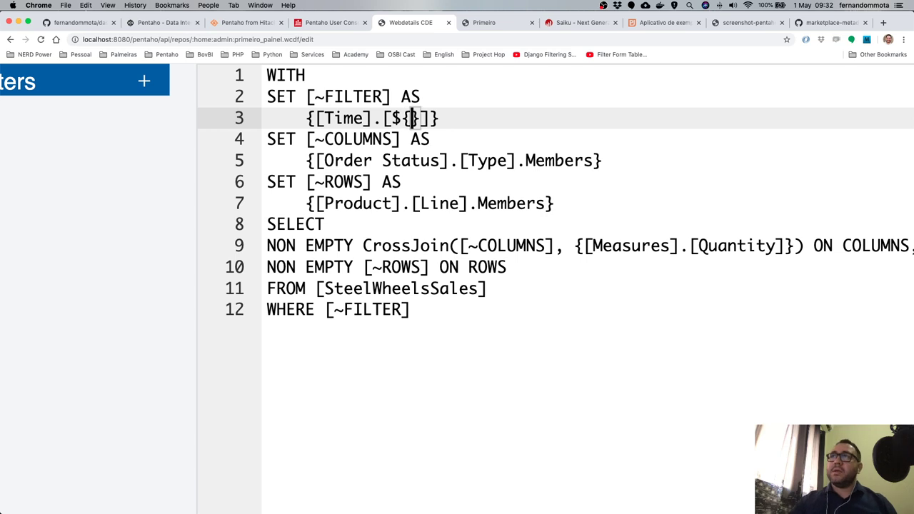
{"action": "type", "text": "YEAR"}
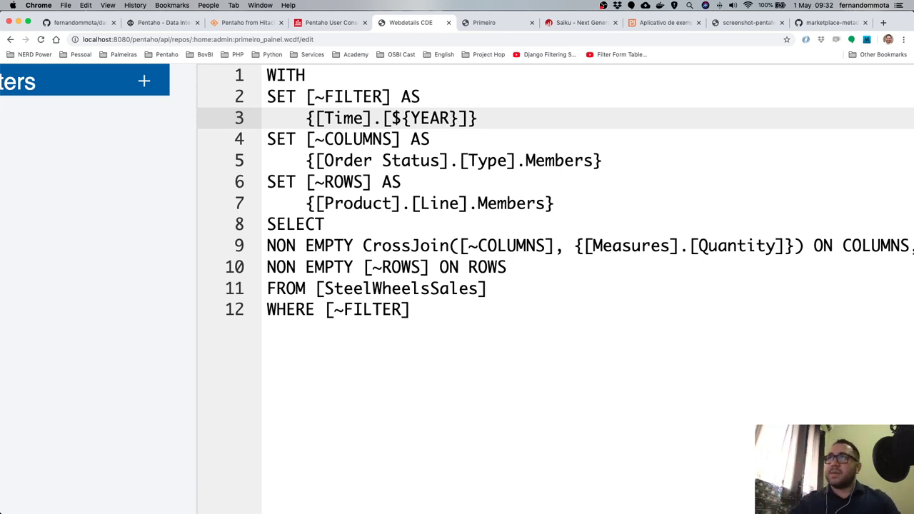
{"action": "left_click_drag", "start_coordinate": [392, 118], "coordinate": [458, 119]}
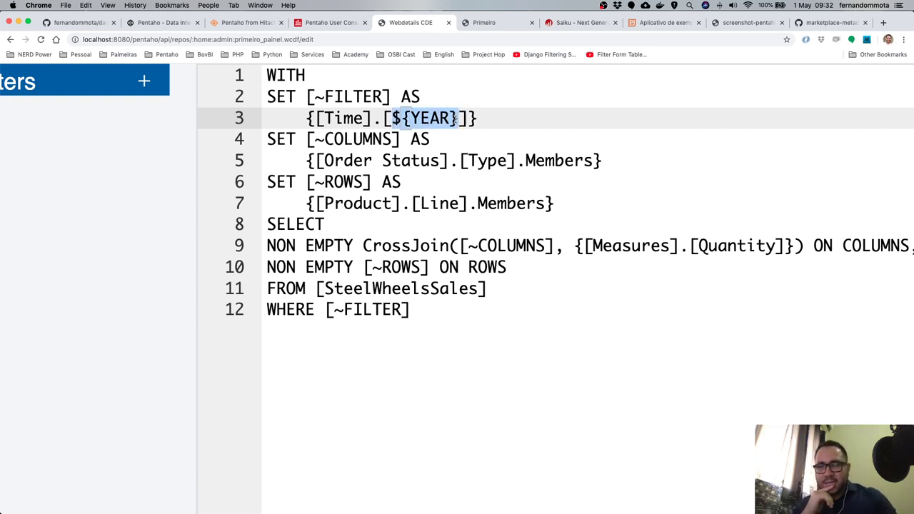
{"action": "key", "text": "super+minus"}
{"action": "key", "text": "super+minus"}
{"action": "key", "text": "super+minus"}
{"action": "key", "text": "super+minus"}
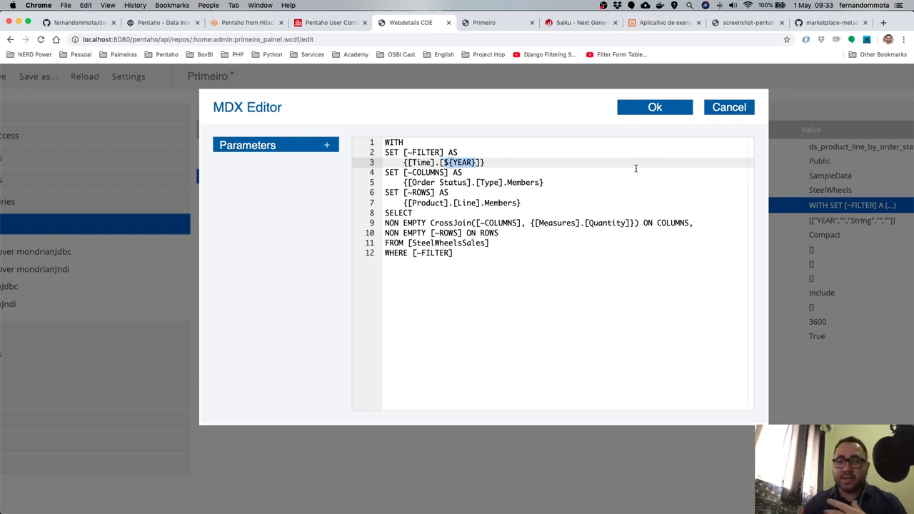
{"action": "left_click", "coordinate": [652, 109]}
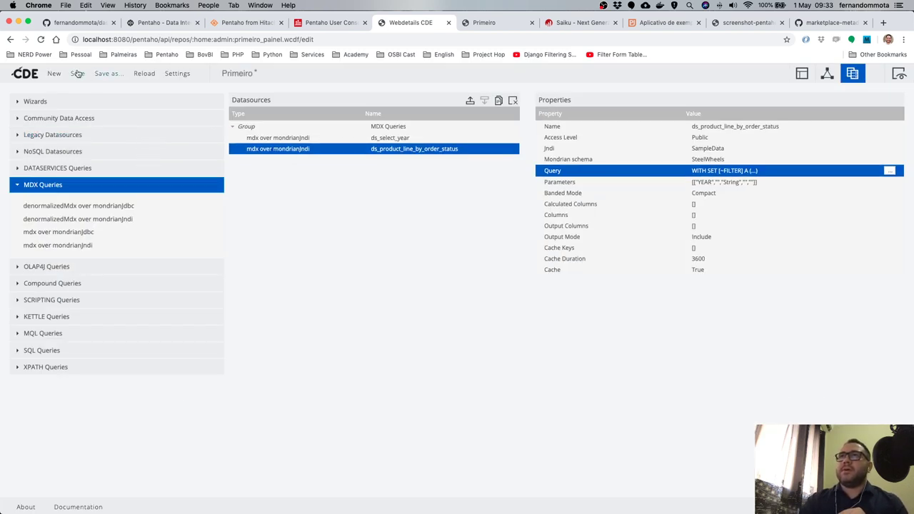
{"action": "key", "text": "super+s"}
Open Chrome's developer tools for the Primeiro preview, docked below the page without device emulation, and clear the network log.
{"action": "left_click", "coordinate": [489, 22]}
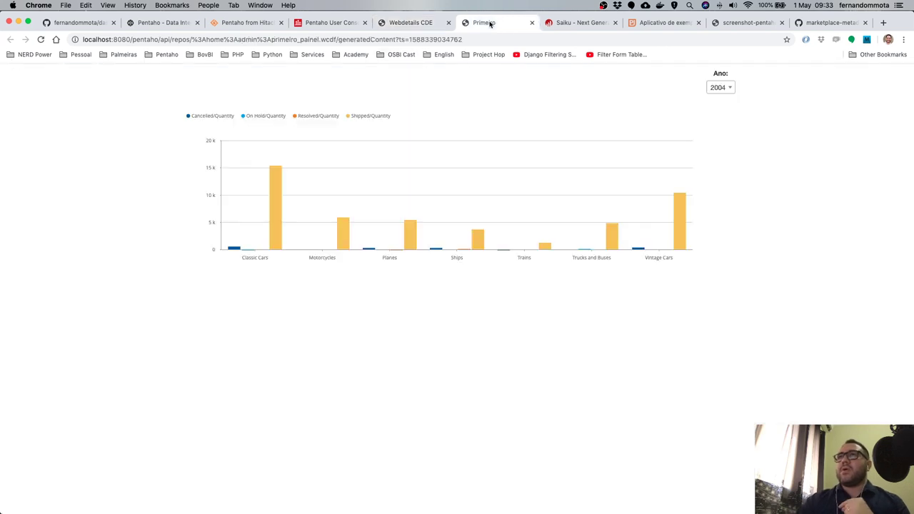
{"action": "left_click", "coordinate": [903, 39]}
{"action": "mouse_move", "coordinate": [792, 200]}
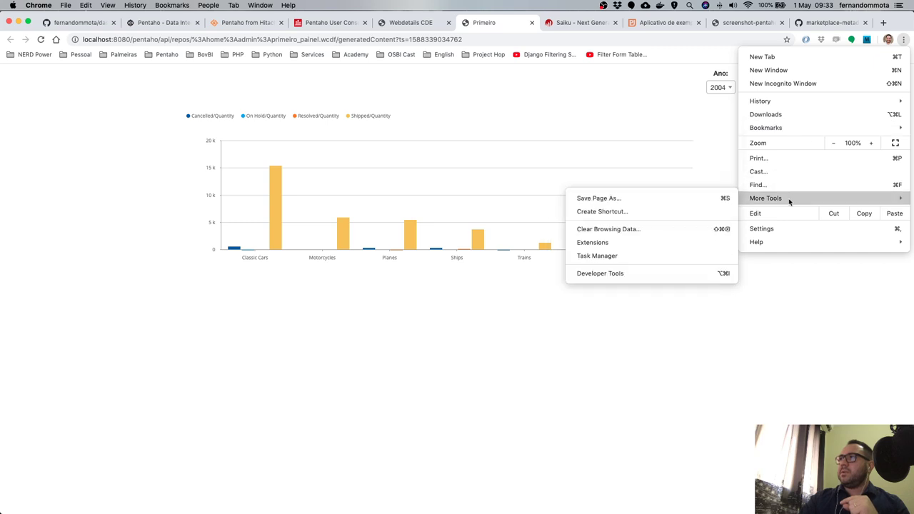
{"action": "left_click", "coordinate": [634, 274]}
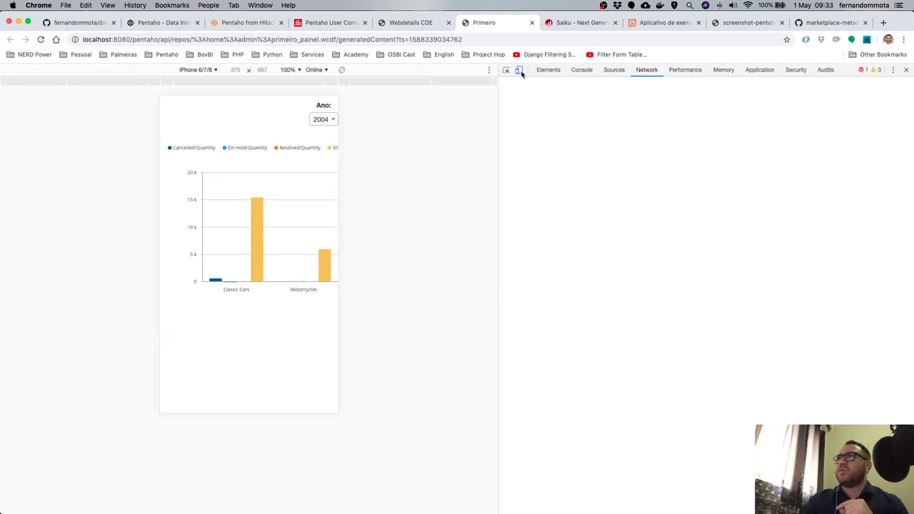
{"action": "left_click", "coordinate": [521, 72]}
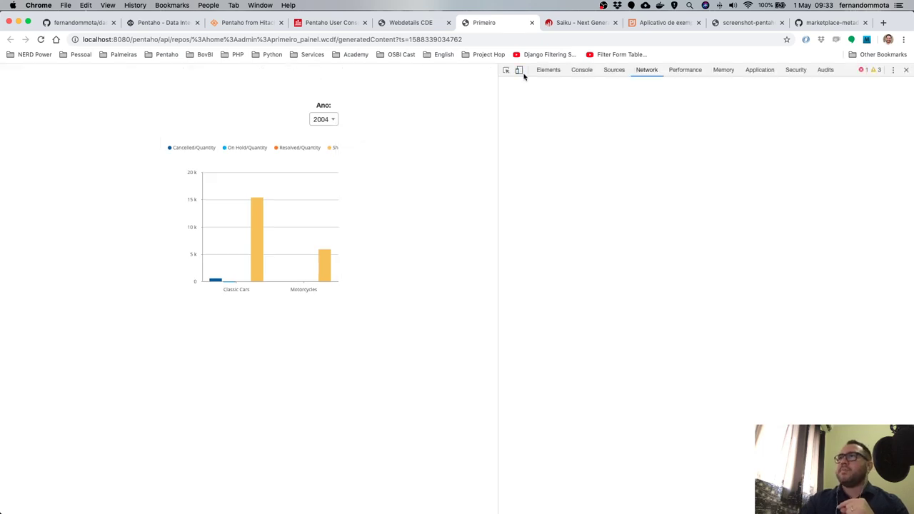
{"action": "left_click", "coordinate": [894, 70]}
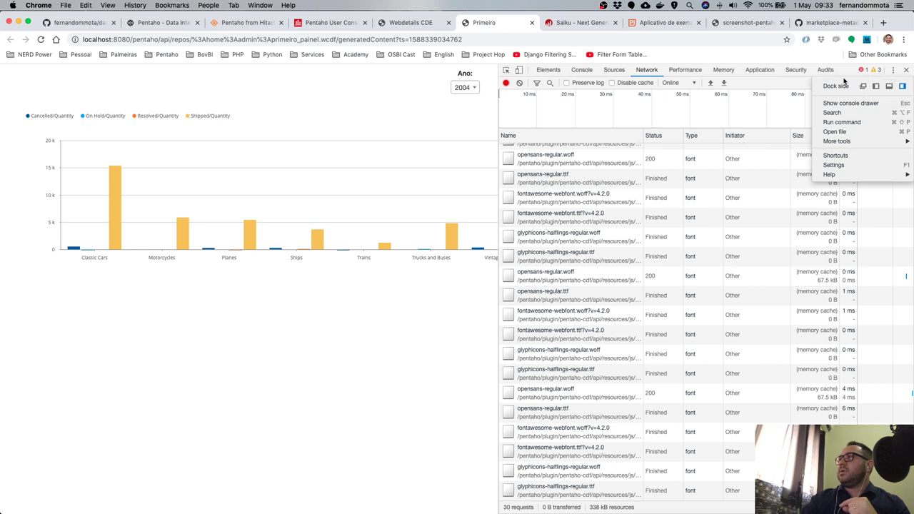
{"action": "left_click", "coordinate": [889, 87]}
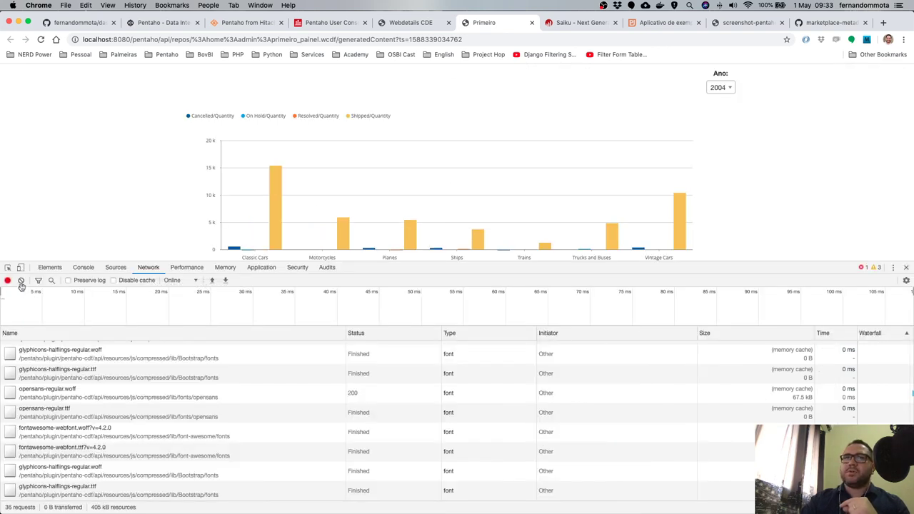
{"action": "left_click", "coordinate": [21, 281]}
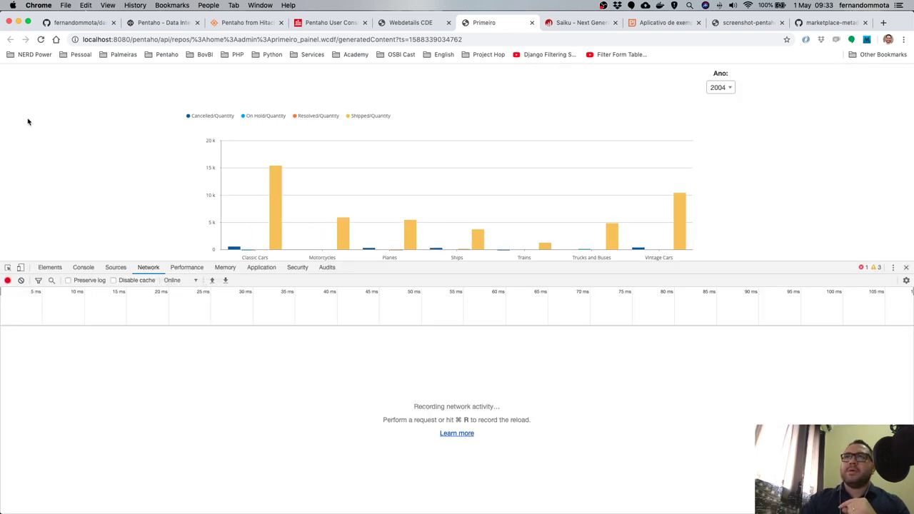
Reload the Primeiro preview and examine the first doQuery request's form data, including paramYEAR, path and dataAccessId.
{"action": "left_click", "coordinate": [40, 40]}
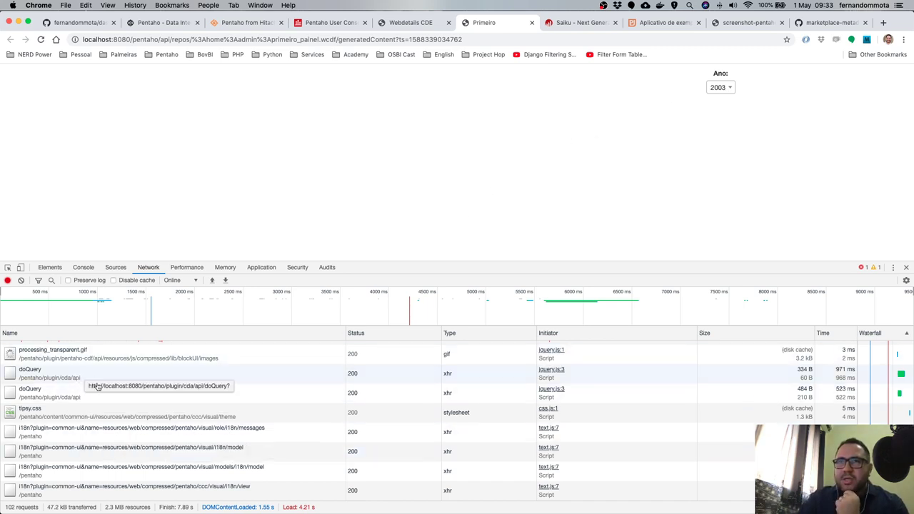
{"action": "scroll", "coordinate": [96, 388], "scroll_direction": "up", "scroll_amount": 4}
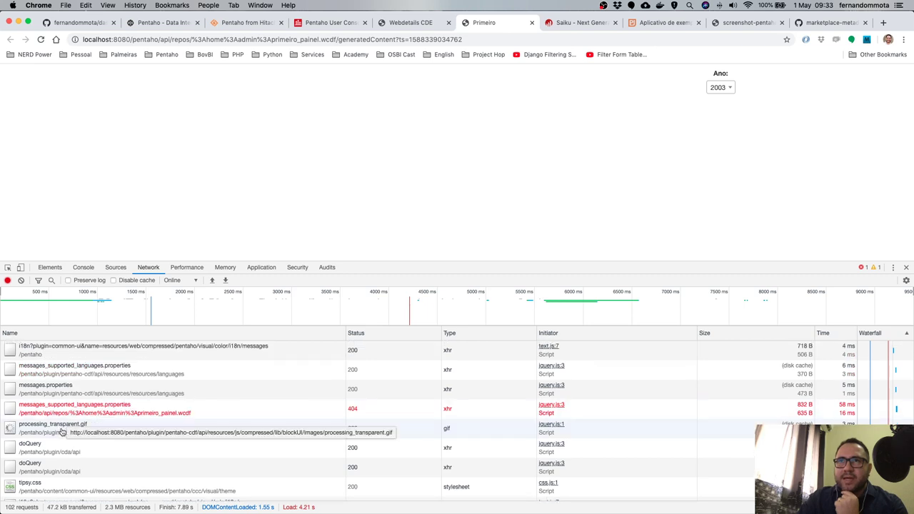
{"action": "scroll", "coordinate": [63, 433], "scroll_direction": "down", "scroll_amount": 3}
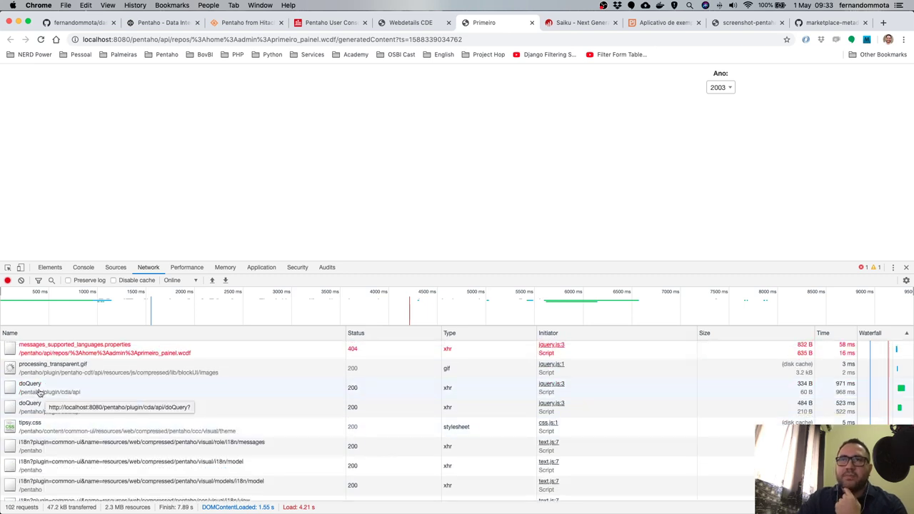
{"action": "left_click", "coordinate": [38, 392]}
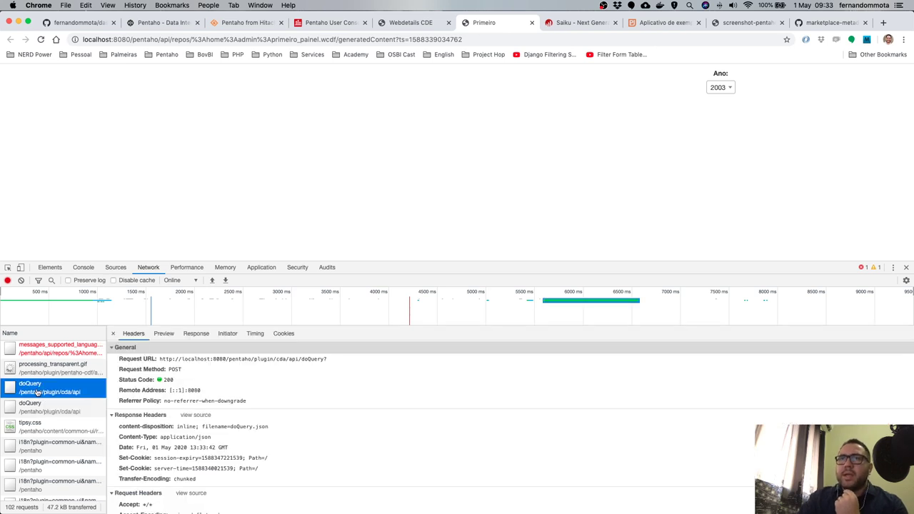
{"action": "scroll", "coordinate": [230, 431], "scroll_direction": "down", "scroll_amount": 7}
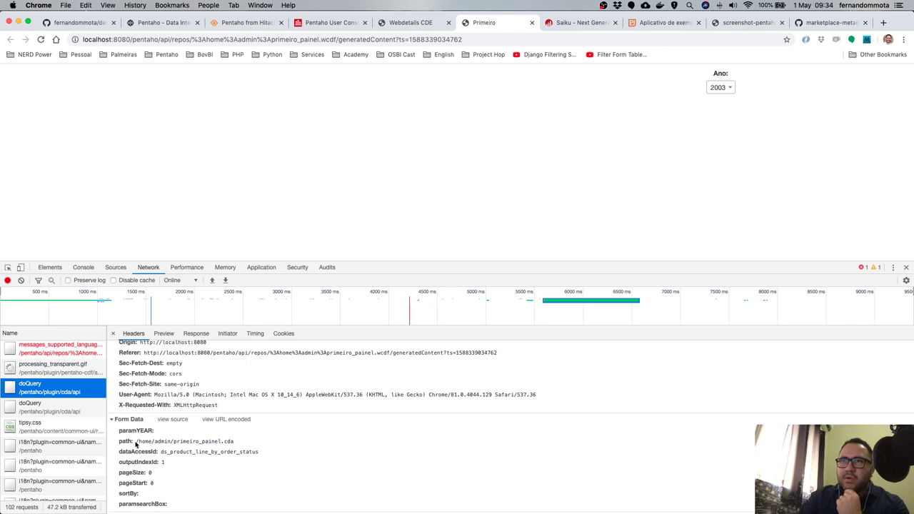
{"action": "left_click_drag", "start_coordinate": [135, 444], "coordinate": [241, 446]}
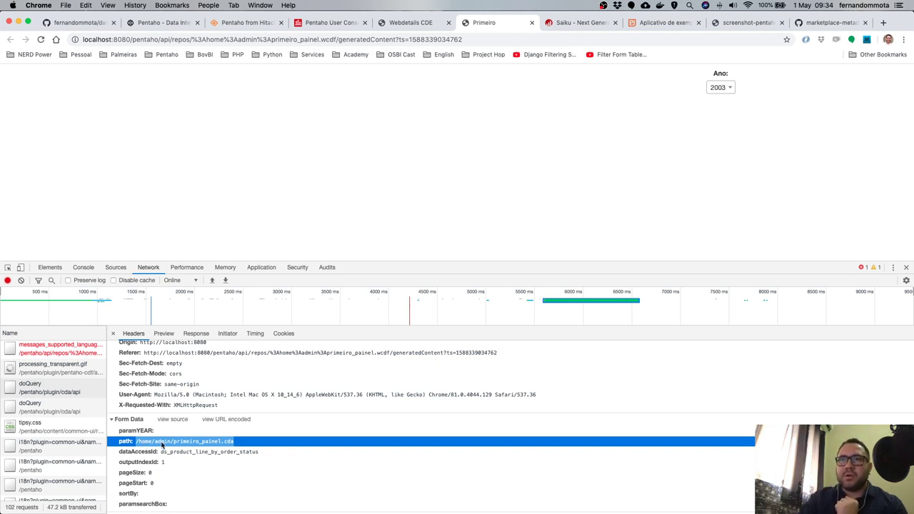
{"action": "left_click_drag", "start_coordinate": [161, 453], "coordinate": [261, 456]}
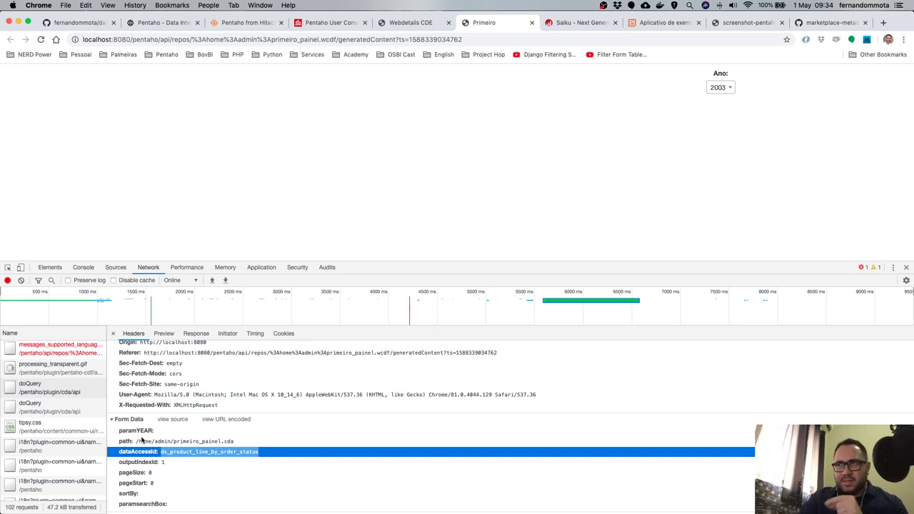
Check the paramYEAR and dataAccessId entries in the doQuery request's form data again.
{"action": "left_click_drag", "start_coordinate": [137, 432], "coordinate": [155, 433]}
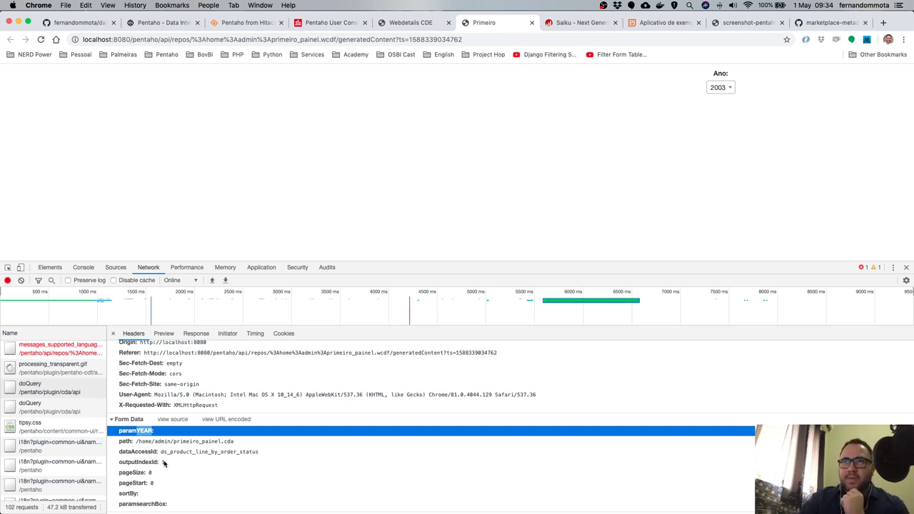
{"action": "left_click_drag", "start_coordinate": [162, 452], "coordinate": [260, 460]}
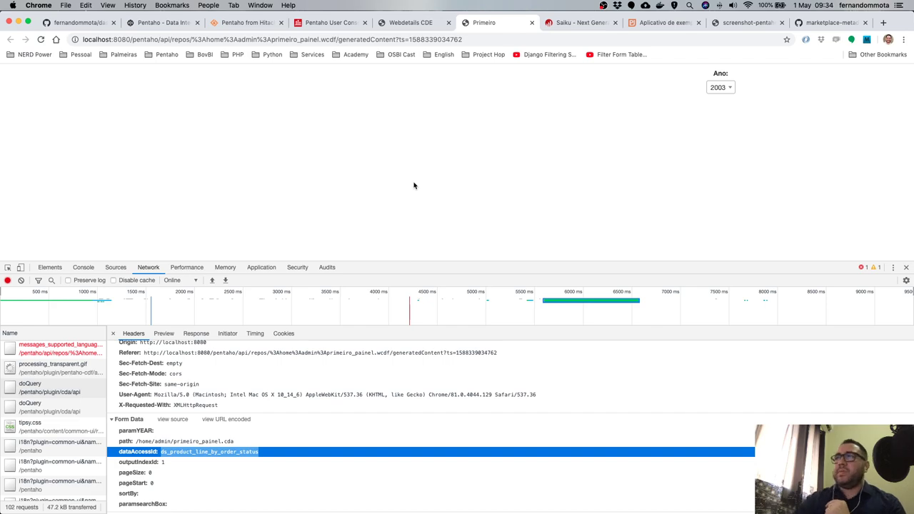
Switch to Terminal and add blank lines after the latest entries in the mondrian_sql.log tail.
{"action": "key", "text": "ctrl+Up"}
{"action": "left_click", "coordinate": [641, 362]}
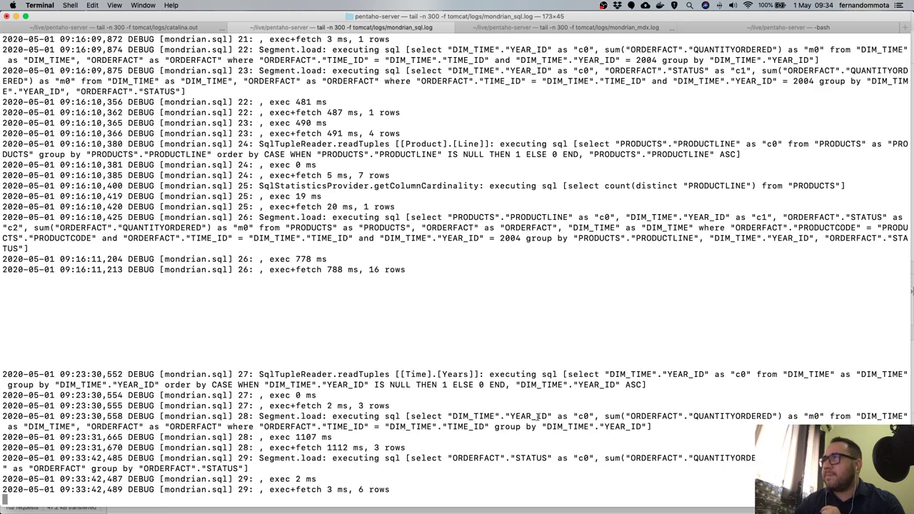
{"action": "key", "text": "Return"}
{"action": "key", "text": "Return"}
{"action": "key", "text": "Return"}
{"action": "key", "text": "Return"}
{"action": "key", "text": "Return"}
{"action": "key", "text": "Return"}
{"action": "key", "text": "Return"}
{"action": "key", "text": "Return"}
{"action": "key", "text": "Return"}
{"action": "key", "text": "Return"}
{"action": "key", "text": "Return"}
{"action": "key", "text": "Return"}
{"action": "key", "text": "Return"}
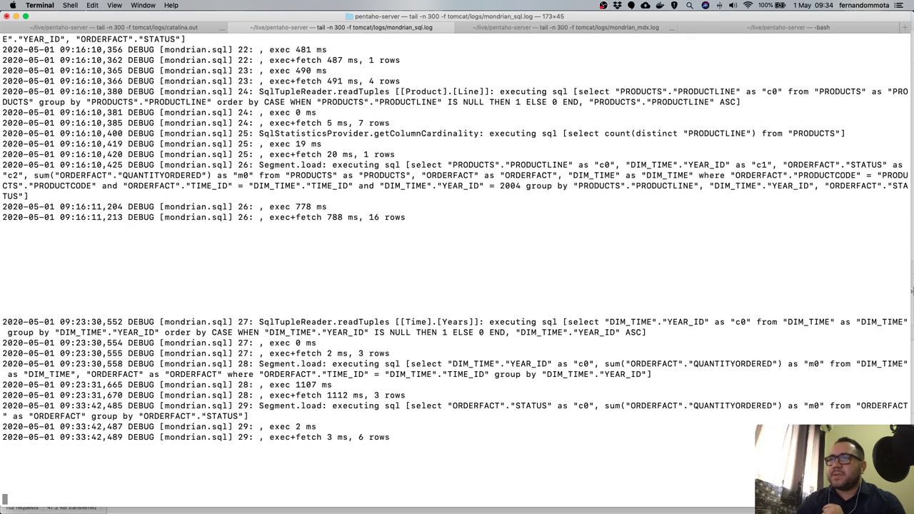
{"action": "key", "text": "Return"}
{"action": "key", "text": "Return"}
{"action": "key", "text": "Return"}
{"action": "key", "text": "Return"}
{"action": "key", "text": "Return"}
{"action": "key", "text": "Return"}
{"action": "key", "text": "Return"}
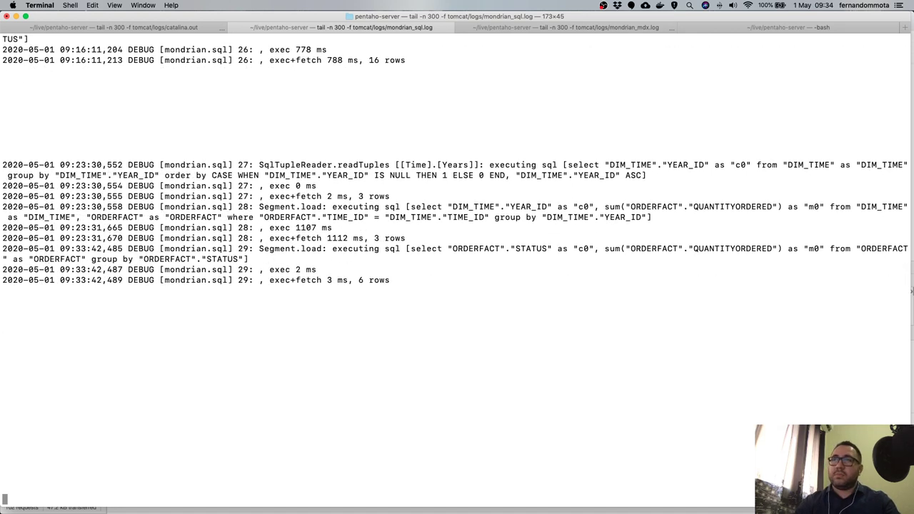
Switch to Chrome and refresh the Mondrian Schema Cache and the CDA Cache in the Pentaho User Console.
{"action": "key", "text": "super+Tab"}
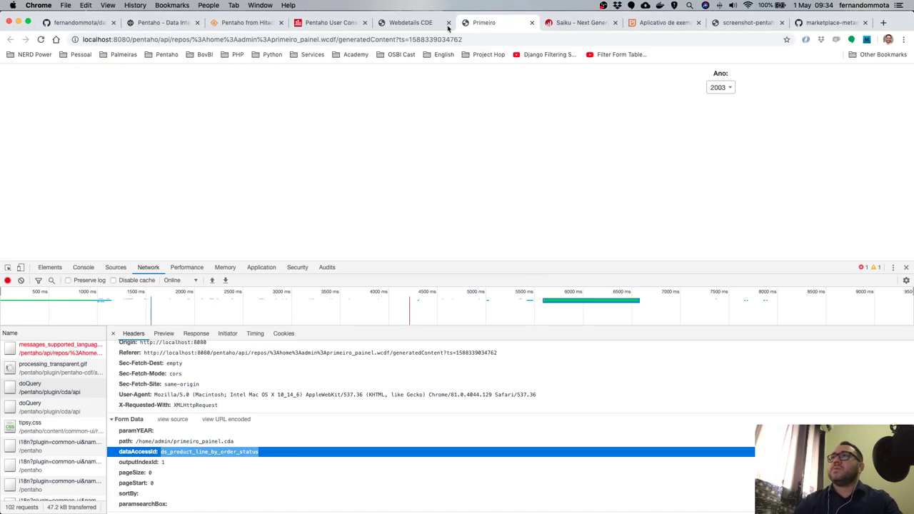
{"action": "left_click", "coordinate": [414, 27]}
{"action": "left_click", "coordinate": [313, 24]}
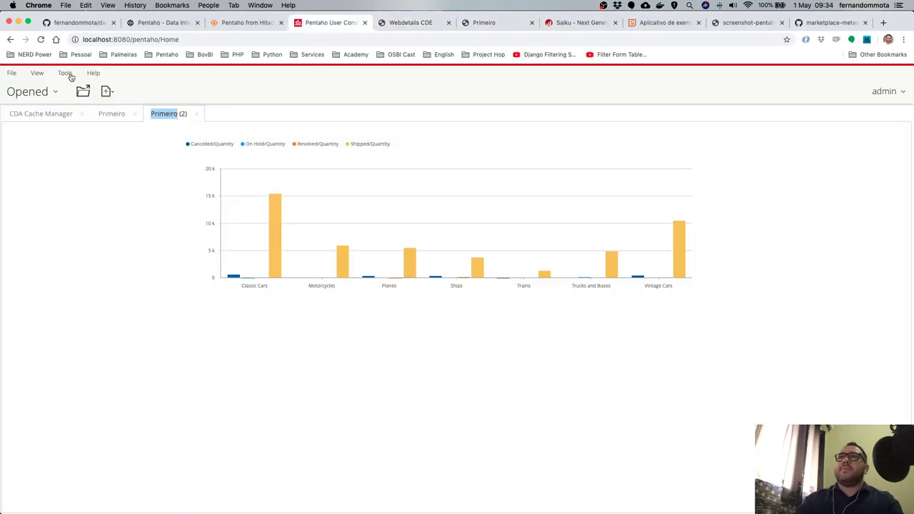
{"action": "left_click", "coordinate": [65, 72]}
{"action": "mouse_move", "coordinate": [75, 89]}
{"action": "left_click", "coordinate": [190, 136]}
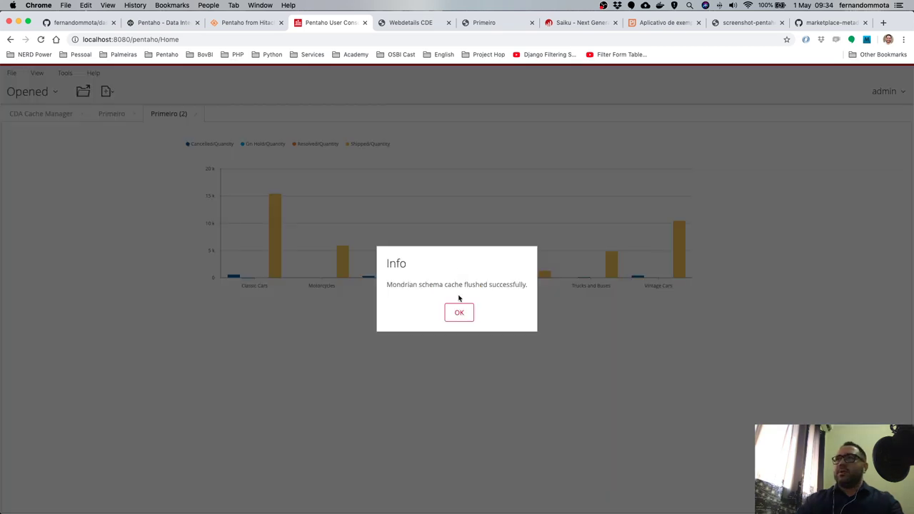
{"action": "left_click", "coordinate": [459, 312]}
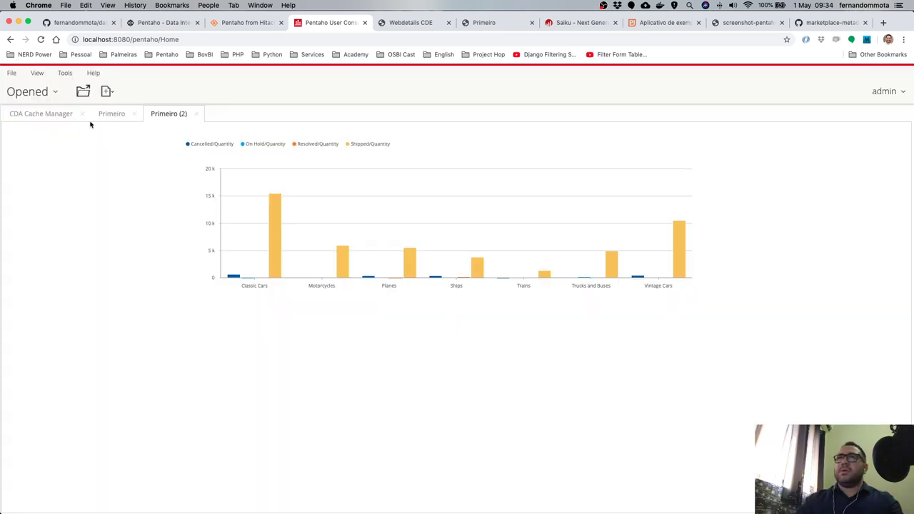
{"action": "left_click", "coordinate": [66, 73]}
{"action": "mouse_move", "coordinate": [65, 88]}
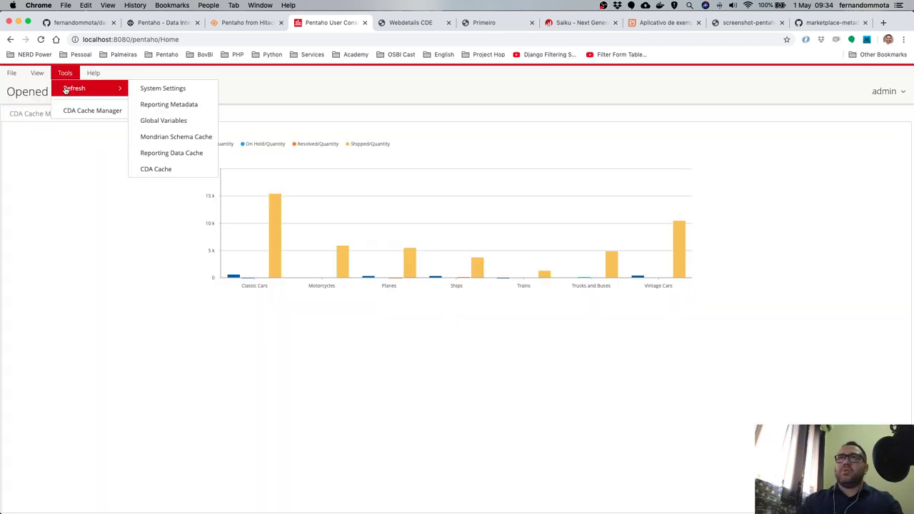
{"action": "left_click", "coordinate": [164, 170]}
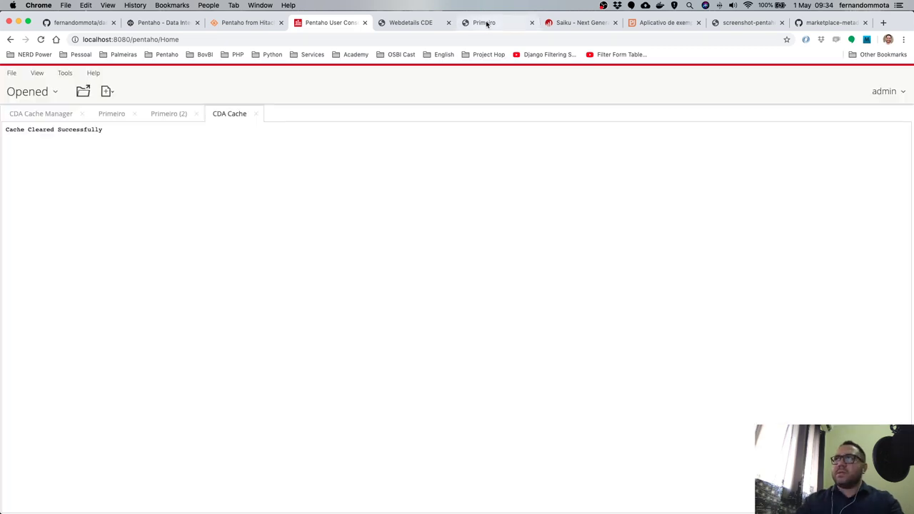
Reload the Primeiro preview and examine the SQL queries it triggers in Terminal's mondrian_sql.log tail.
{"action": "left_click", "coordinate": [485, 23]}
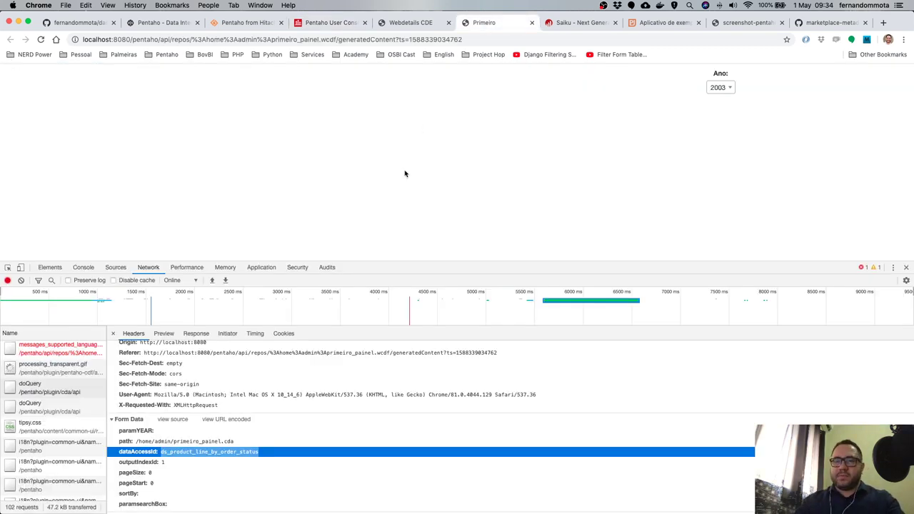
{"action": "key", "text": "super+r"}
{"action": "key", "text": "super+Tab"}
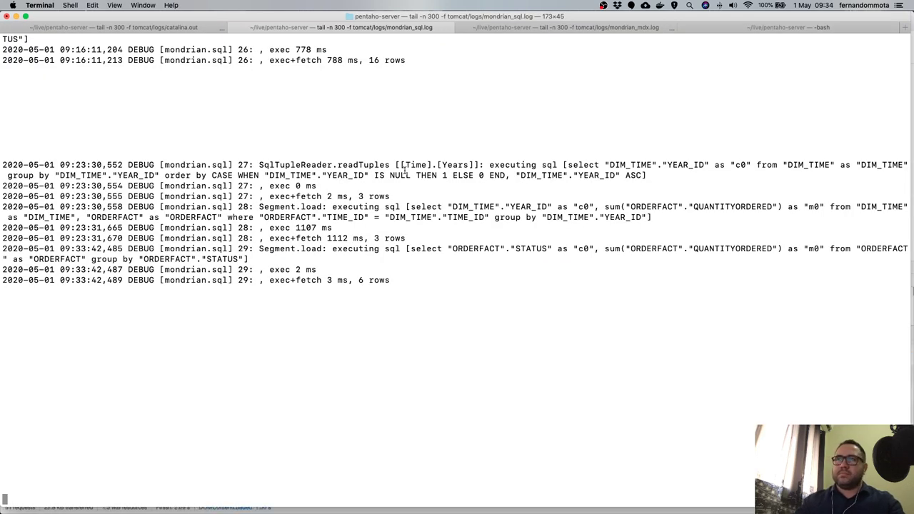
{"action": "key", "text": "super+Tab"}
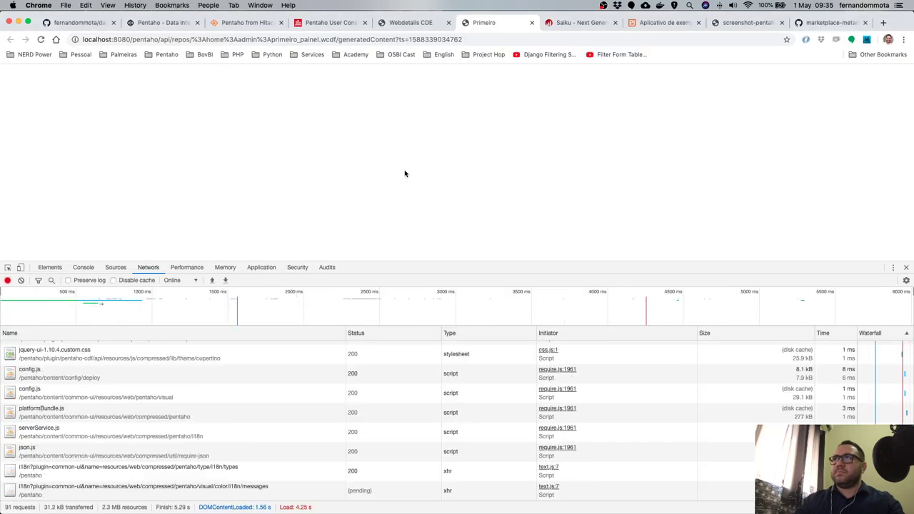
{"action": "key", "text": "super+Tab"}
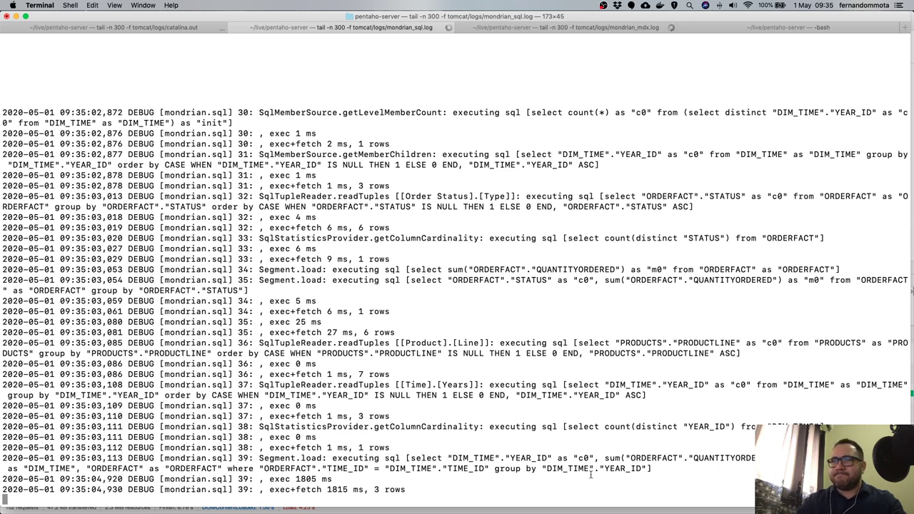
{"action": "left_click_drag", "start_coordinate": [431, 458], "coordinate": [594, 472]}
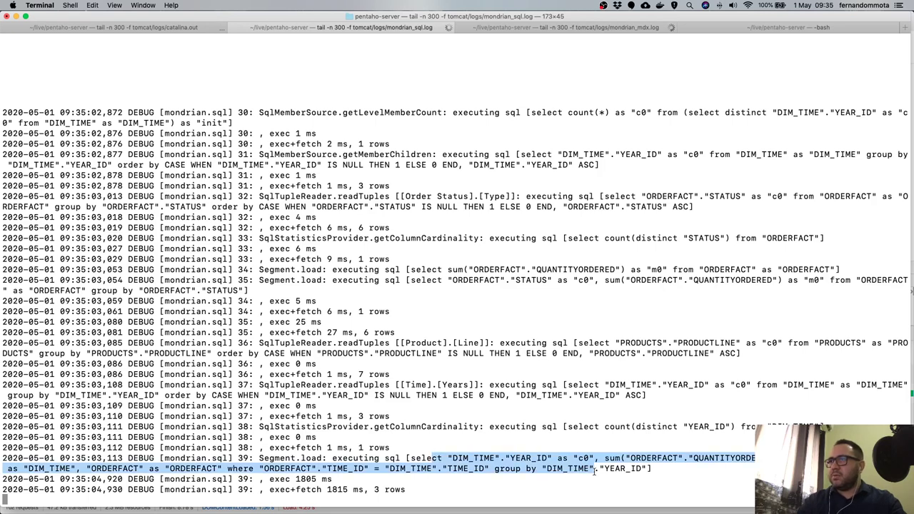
Examine the time filter of the latest product line by order status query in the mondrian_mdx.log tail.
{"action": "left_click", "coordinate": [555, 31]}
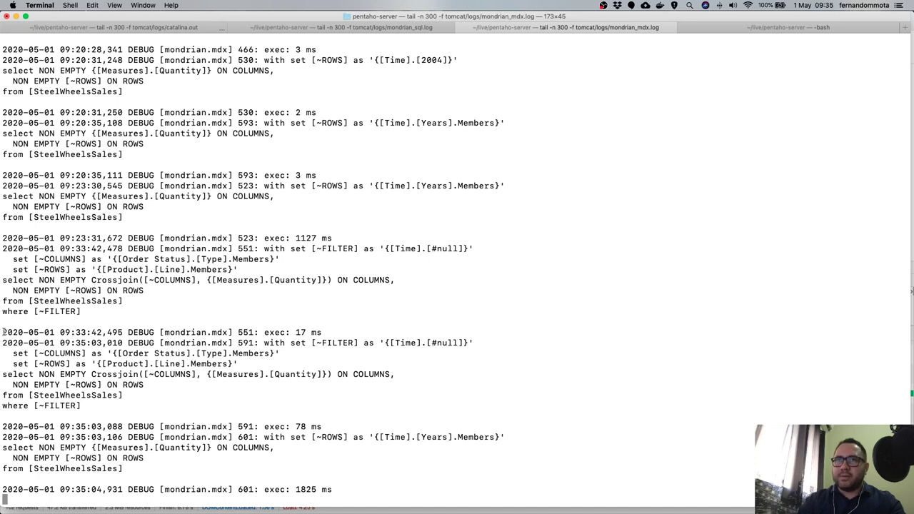
{"action": "left_click_drag", "start_coordinate": [4, 332], "coordinate": [108, 405]}
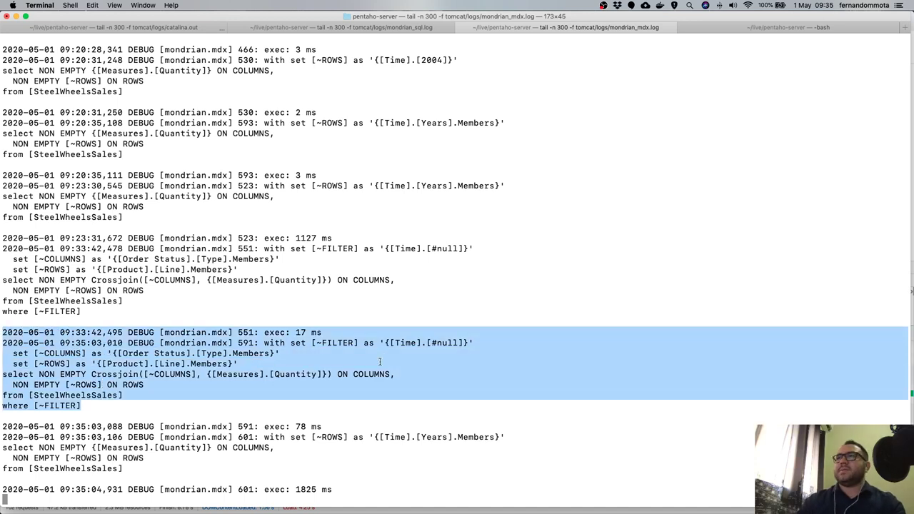
{"action": "left_click_drag", "start_coordinate": [432, 343], "coordinate": [458, 344]}
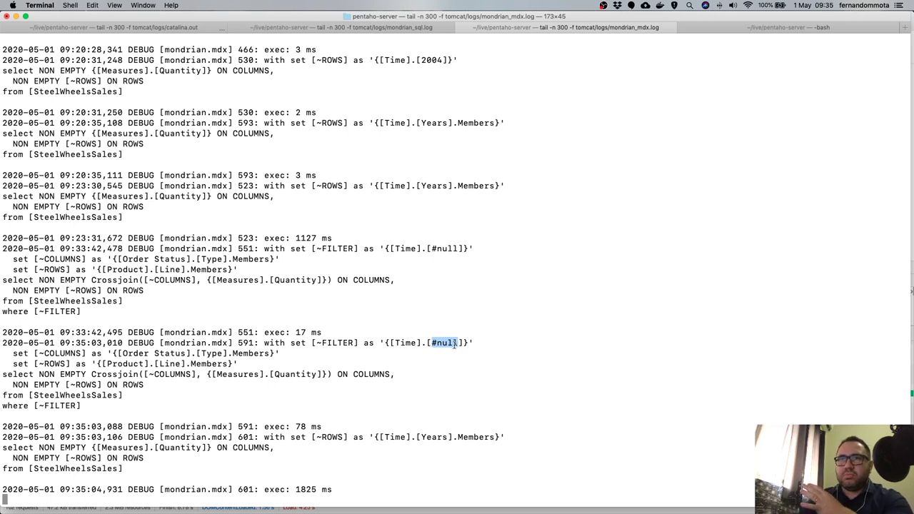
Switch to the Saiku analysis in Chrome and compare its Years members with the time filter in Terminal's MDX log.
{"action": "key", "text": "super+Tab"}
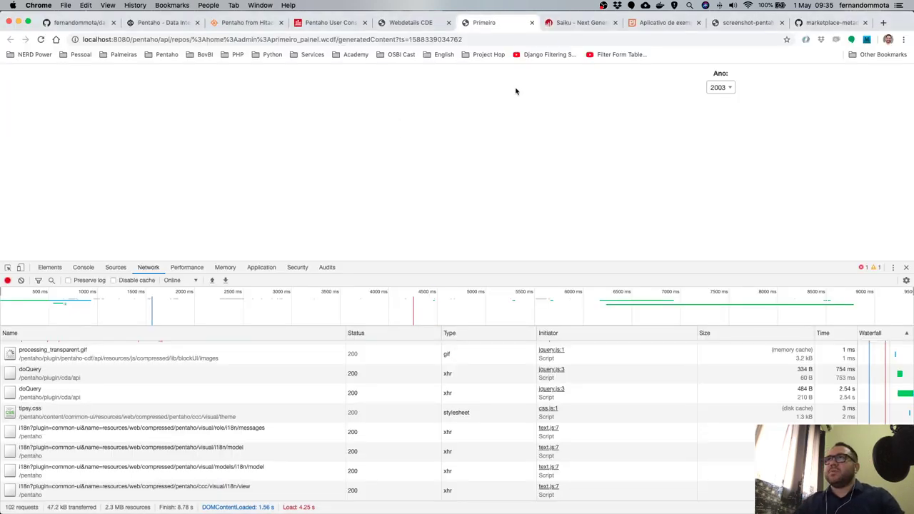
{"action": "left_click", "coordinate": [569, 25]}
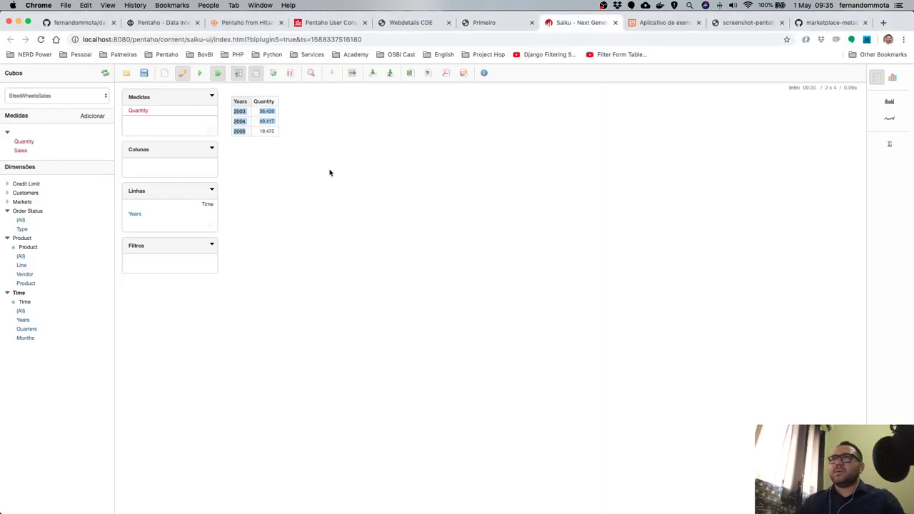
{"action": "left_click", "coordinate": [239, 121]}
{"action": "left_click", "coordinate": [242, 122]}
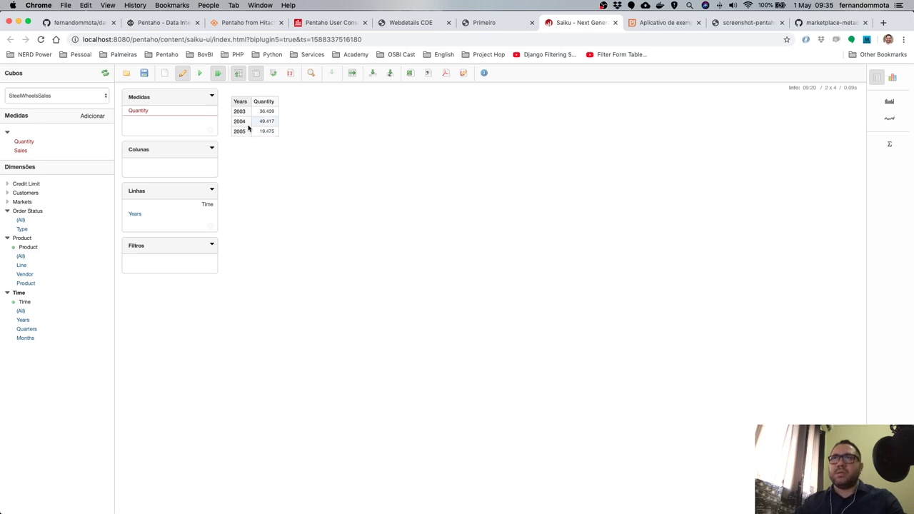
{"action": "key", "text": "super+Tab"}
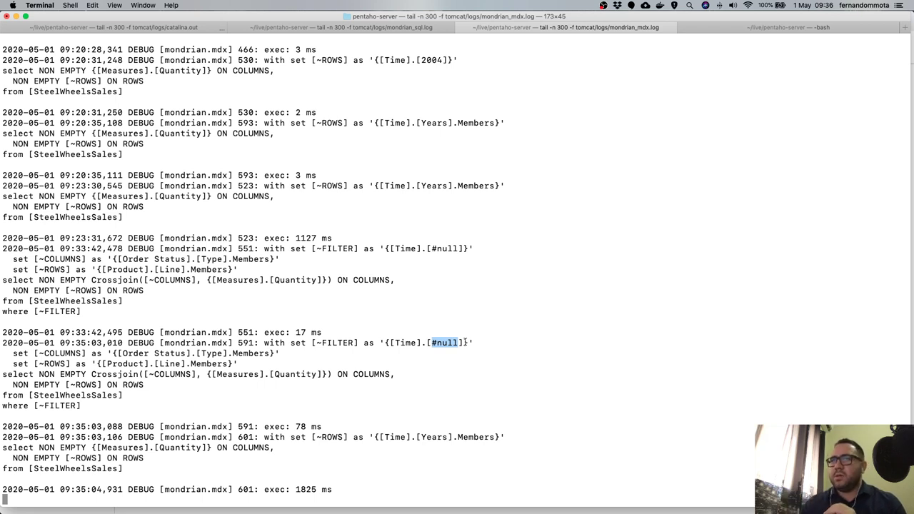
{"action": "key", "text": "super+Tab"}
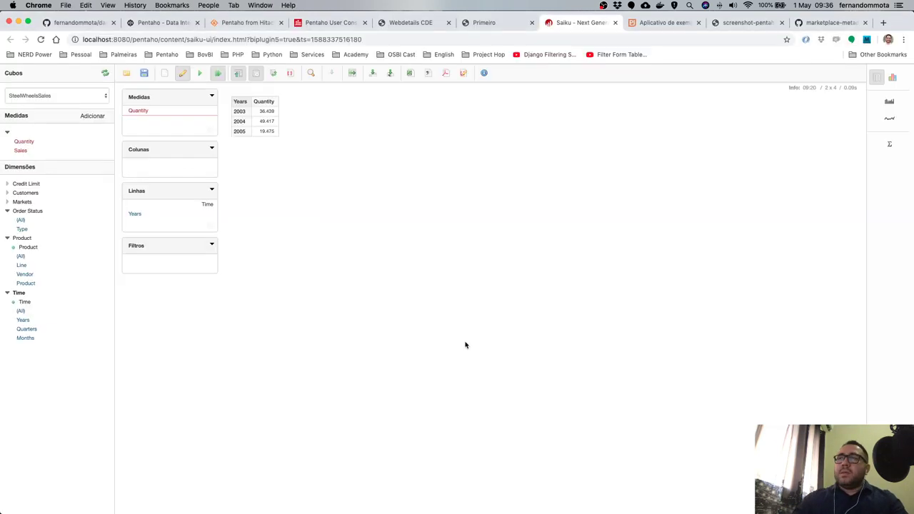
Open the first doQuery request of the reloaded Primeiro preview and examine its form data.
{"action": "left_click", "coordinate": [496, 25]}
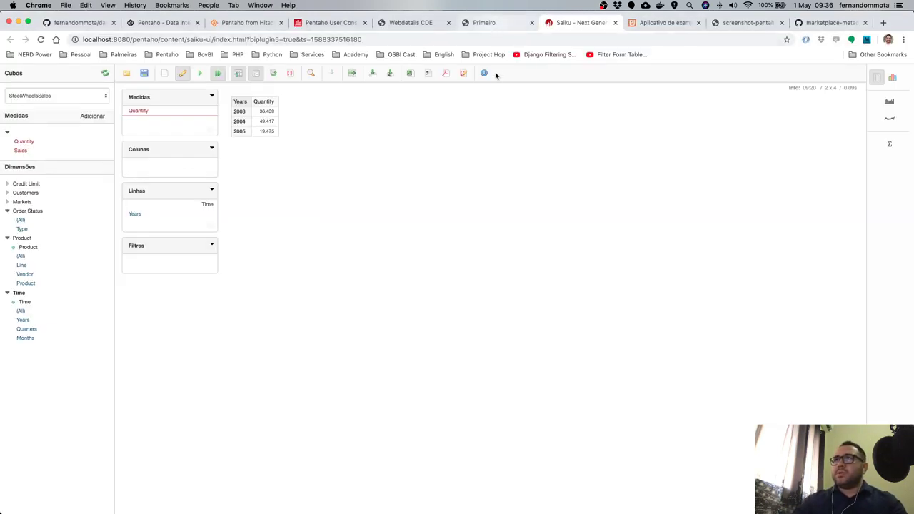
{"action": "left_click", "coordinate": [54, 376]}
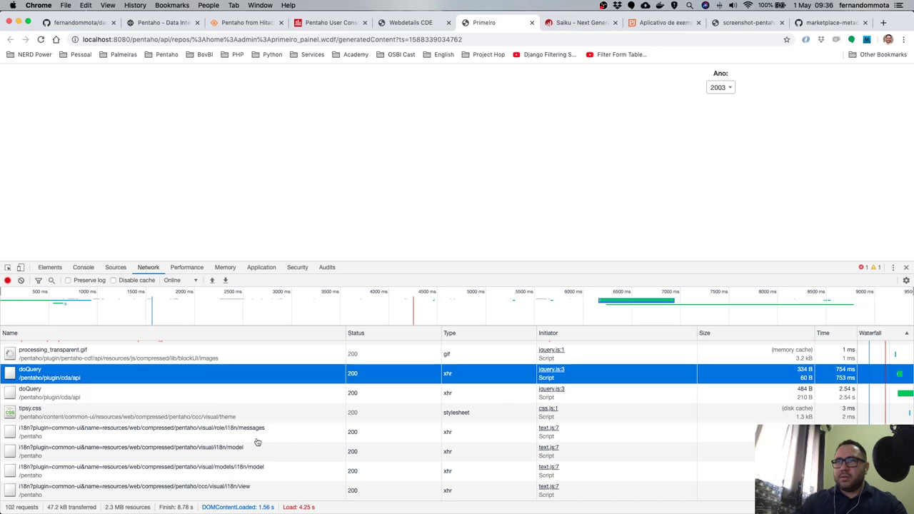
{"action": "scroll", "coordinate": [220, 484], "scroll_direction": "down", "scroll_amount": 5}
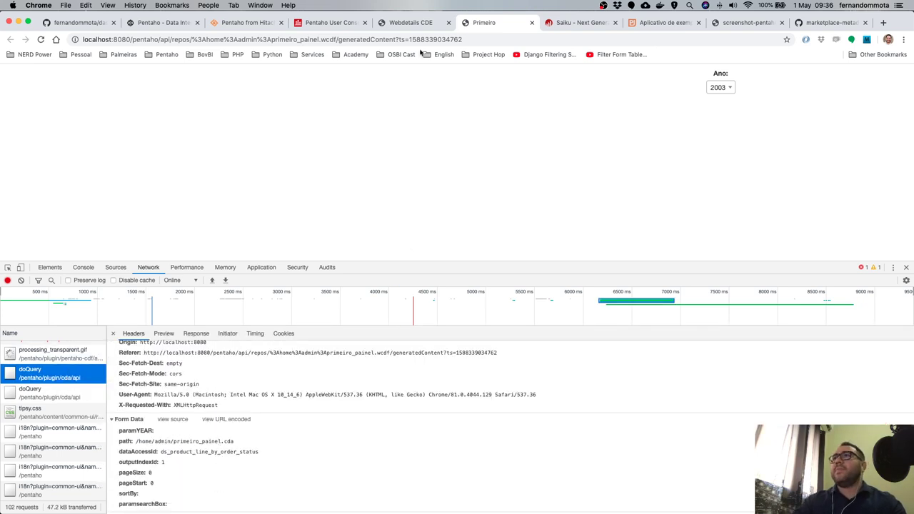
In the CDE editor's components, set the YEAR simple parameter's property value to 2003, checking the year's format in Saiku.
{"action": "left_click", "coordinate": [416, 24]}
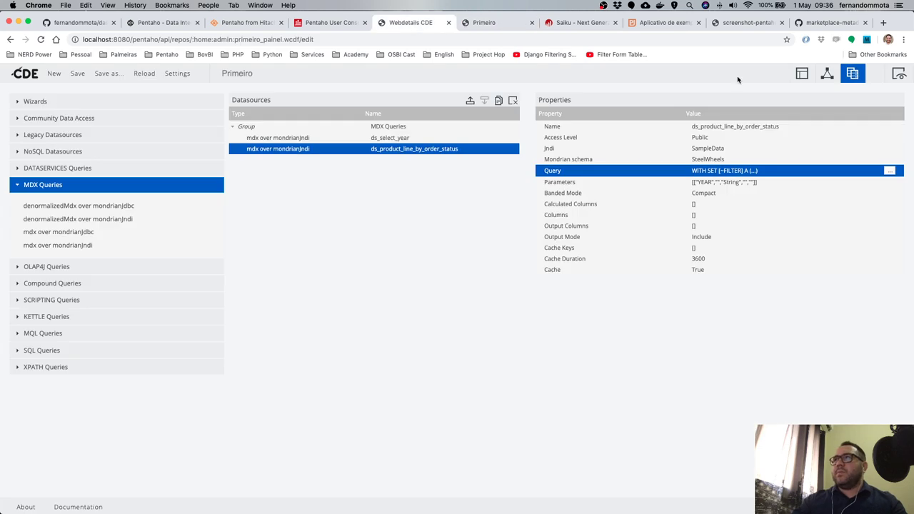
{"action": "left_click", "coordinate": [829, 79]}
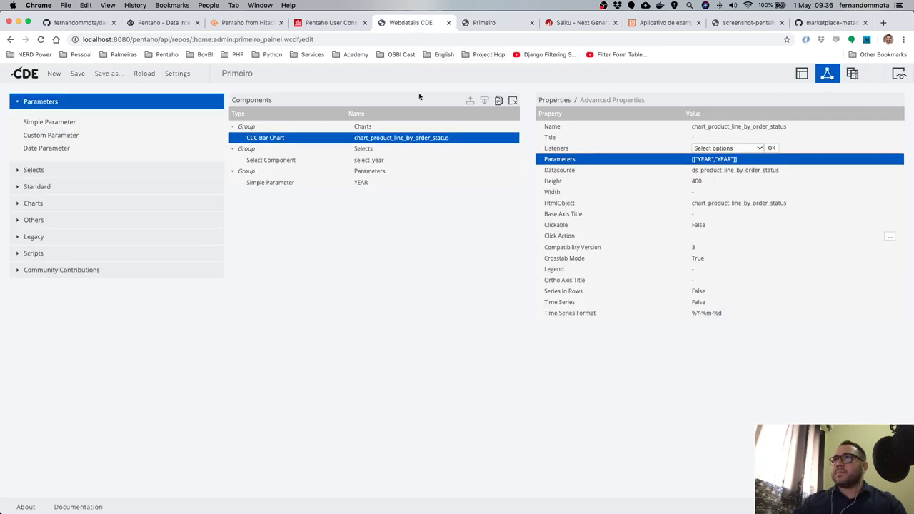
{"action": "left_click", "coordinate": [313, 184]}
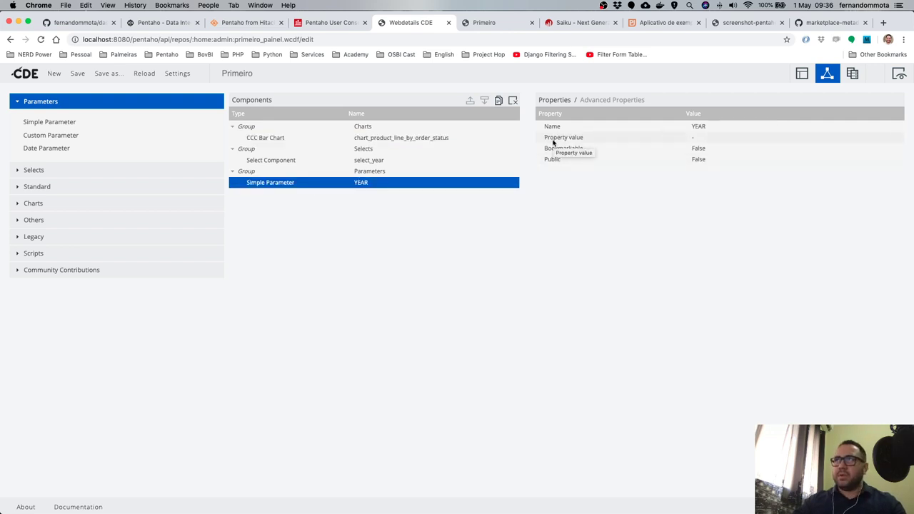
{"action": "mouse_move", "coordinate": [619, 148]}
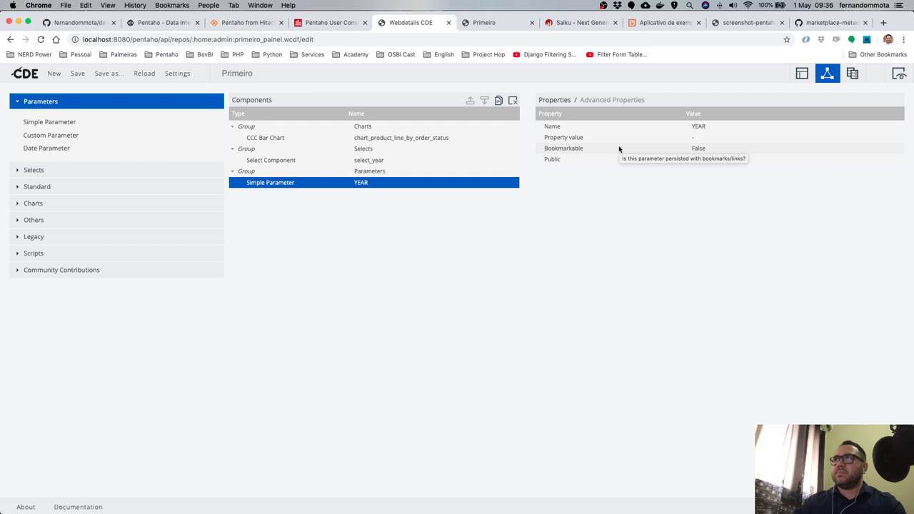
{"action": "left_click", "coordinate": [588, 23]}
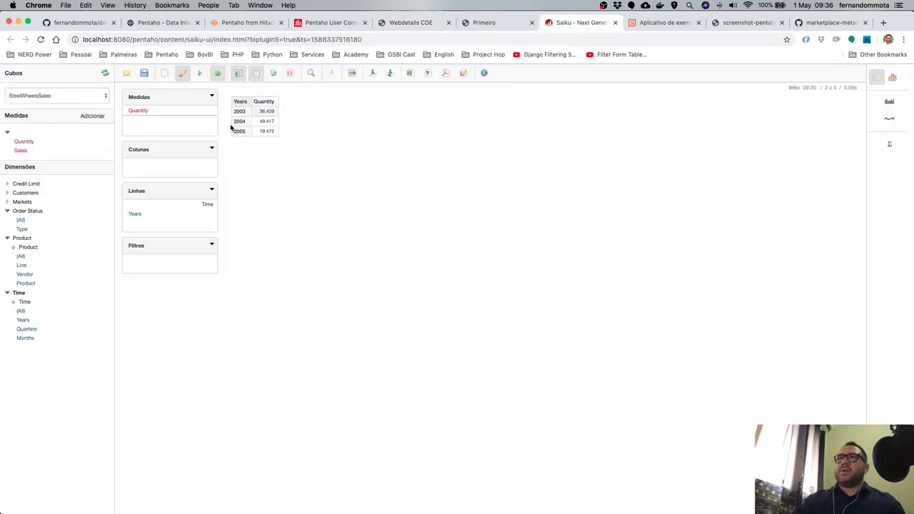
{"action": "right_click", "coordinate": [240, 112]}
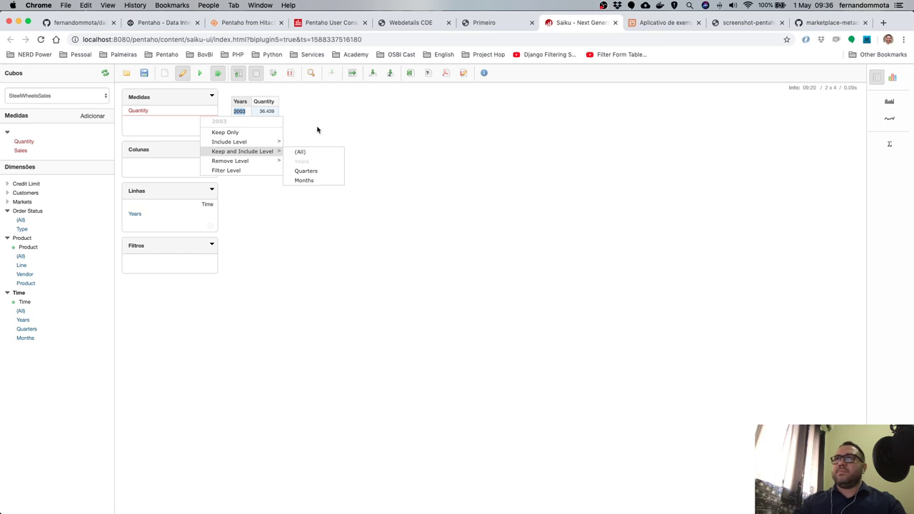
{"action": "left_click", "coordinate": [422, 23]}
{"action": "left_click", "coordinate": [704, 137]}
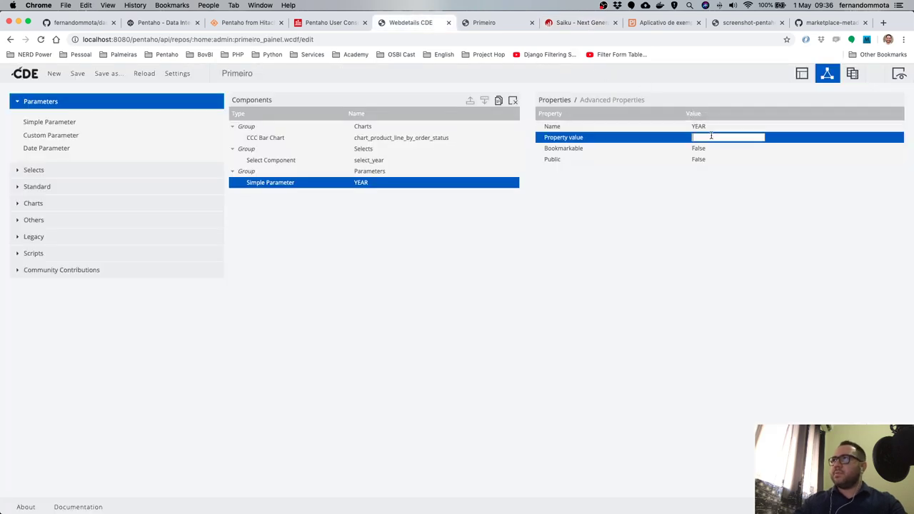
{"action": "type", "text": "2003"}
{"action": "key", "text": "Return"}
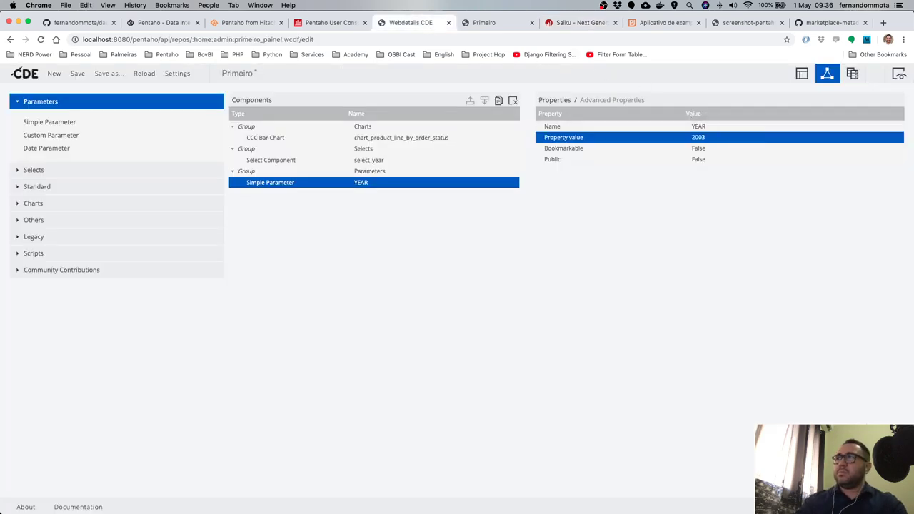
Save the dashboard with the new YEAR value and reload the Primeiro preview.
{"action": "left_click", "coordinate": [77, 73]}
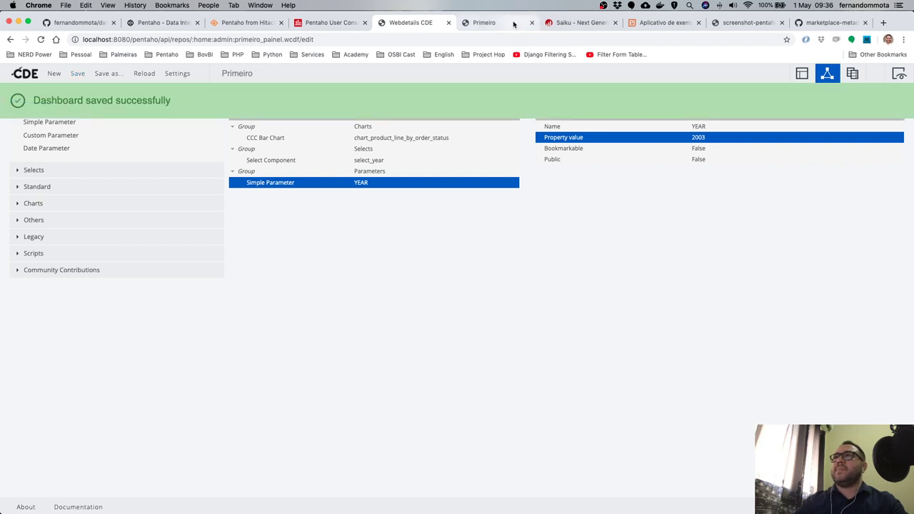
{"action": "left_click", "coordinate": [514, 23]}
{"action": "key", "text": "cmd+r"}
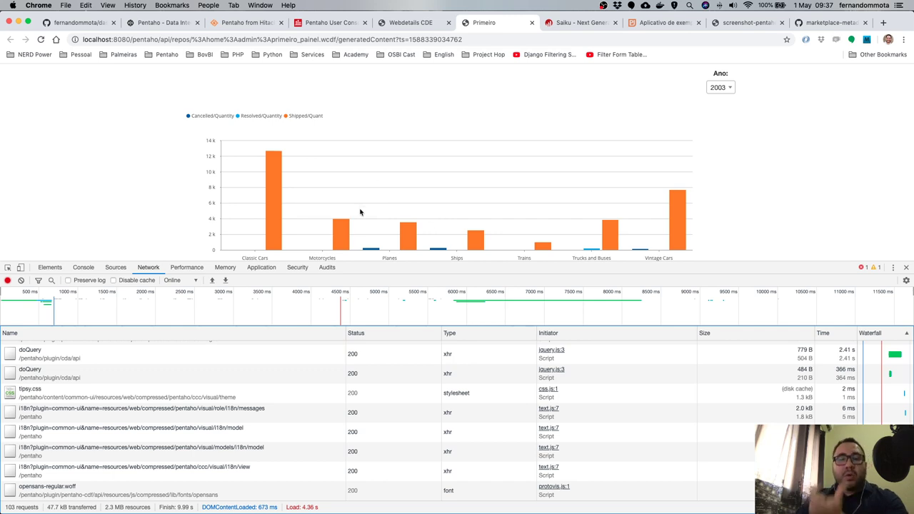
Switch to Terminal and compare the time filter of the latest mondrian_mdx.log query with the one in the earlier query.
{"action": "key", "text": "super+Tab"}
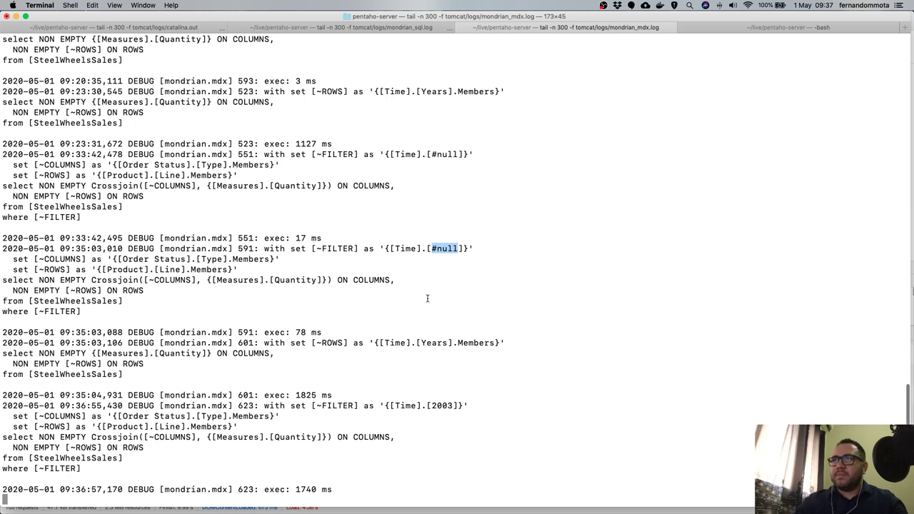
{"action": "left_click", "coordinate": [444, 400]}
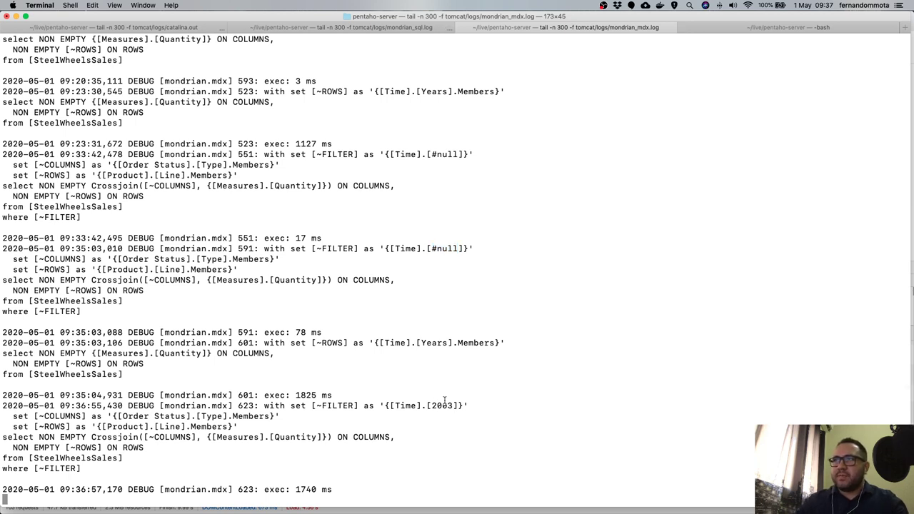
{"action": "left_click_drag", "start_coordinate": [414, 249], "coordinate": [467, 279]}
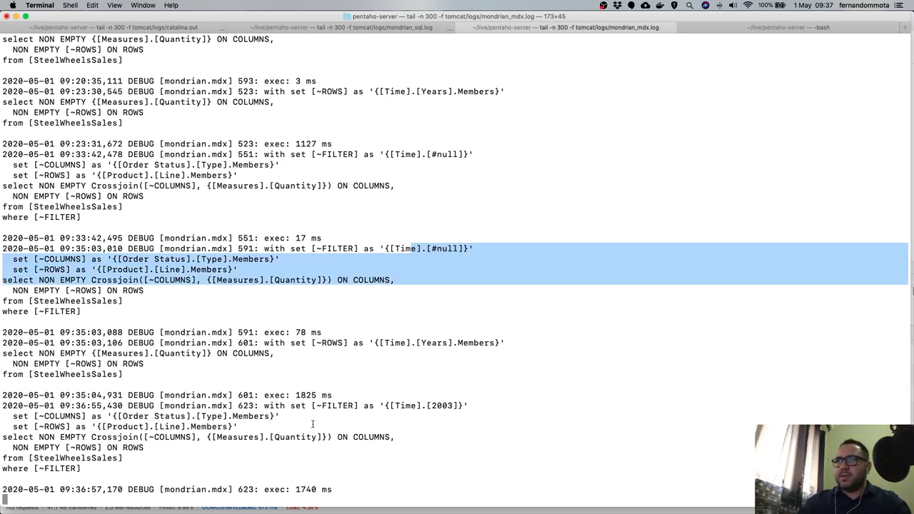
{"action": "left_click_drag", "start_coordinate": [305, 405], "coordinate": [386, 447]}
{"action": "left_click", "coordinate": [427, 406]}
{"action": "double_click", "coordinate": [442, 406]}
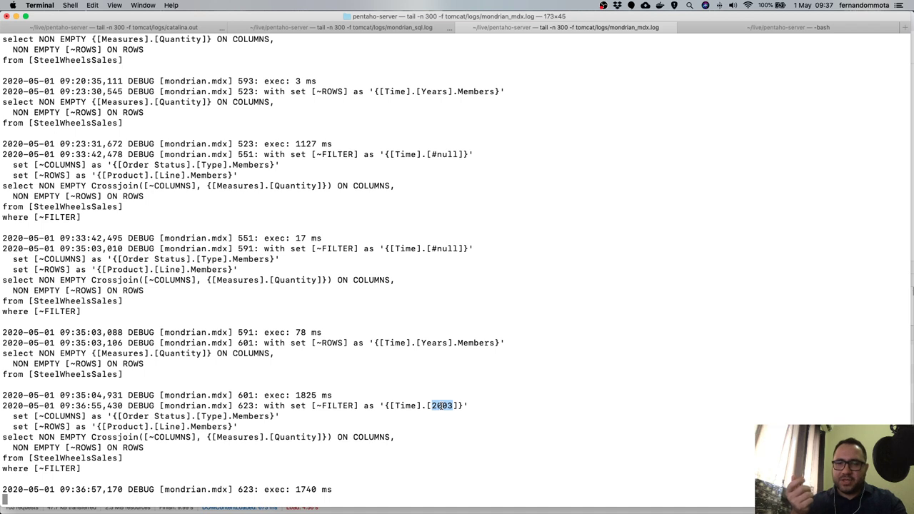
Switch back to Chrome and test the Ano filter in the preview by alternating between 2003, 2004 and 2005, ending on 2003.
{"action": "key", "text": "super+Tab"}
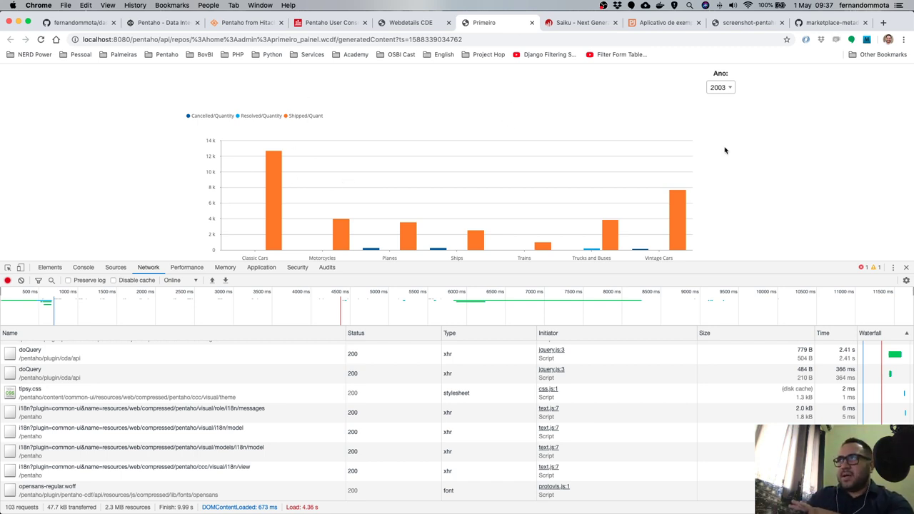
{"action": "left_click", "coordinate": [730, 91]}
{"action": "left_click", "coordinate": [724, 134]}
{"action": "left_click", "coordinate": [722, 91]}
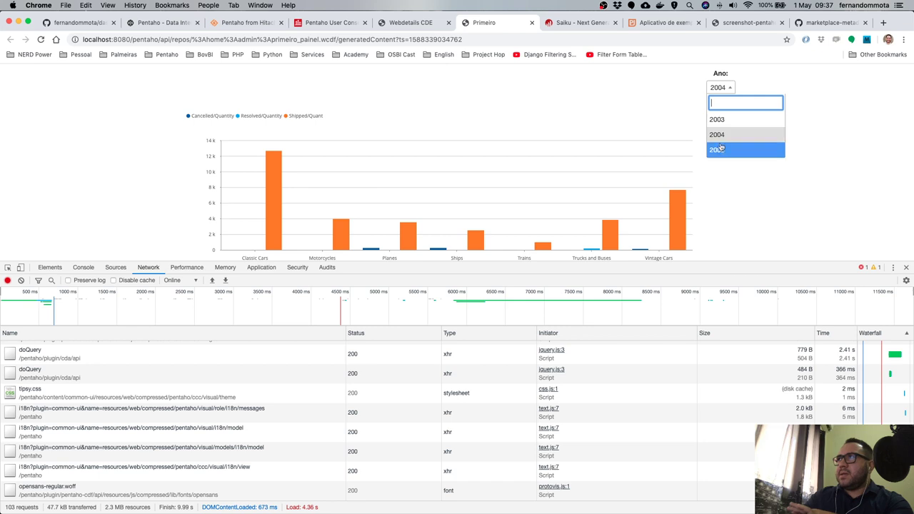
{"action": "left_click", "coordinate": [720, 148]}
{"action": "left_click", "coordinate": [722, 91]}
{"action": "left_click", "coordinate": [721, 120]}
{"action": "left_click", "coordinate": [721, 90]}
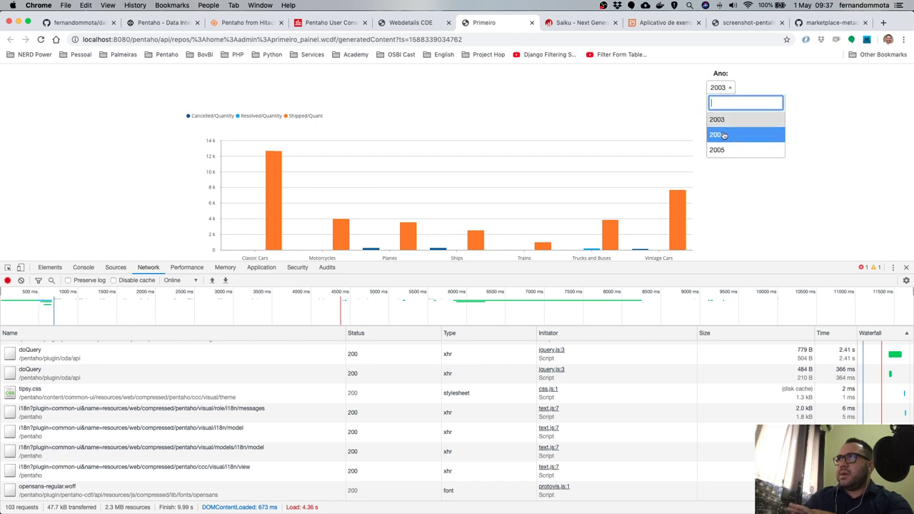
{"action": "left_click", "coordinate": [724, 135]}
{"action": "left_click", "coordinate": [722, 90]}
{"action": "left_click", "coordinate": [724, 135]}
{"action": "left_click", "coordinate": [721, 91]}
{"action": "left_click", "coordinate": [725, 134]}
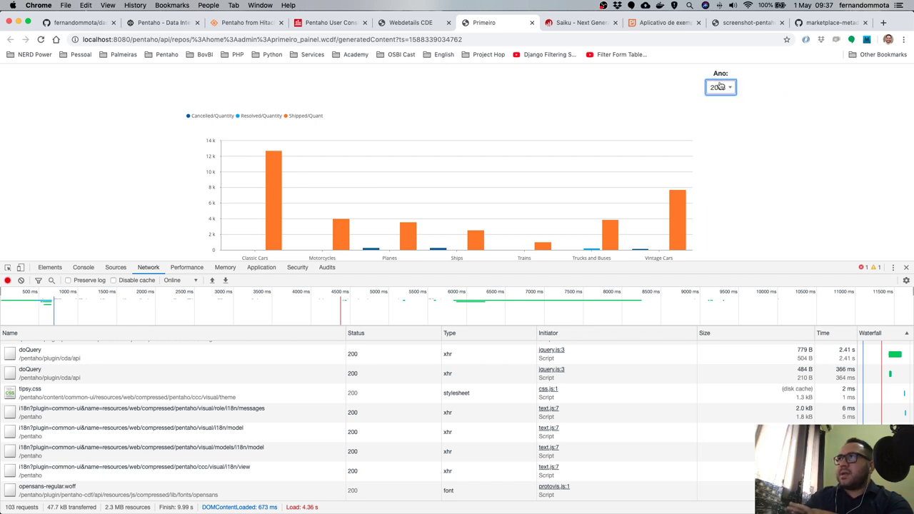
{"action": "left_click", "coordinate": [722, 91]}
{"action": "left_click", "coordinate": [725, 135]}
{"action": "left_click", "coordinate": [723, 92]}
{"action": "left_click", "coordinate": [723, 137]}
{"action": "left_click", "coordinate": [720, 88]}
{"action": "left_click", "coordinate": [721, 119]}
{"action": "left_click", "coordinate": [720, 88]}
{"action": "left_click", "coordinate": [724, 89]}
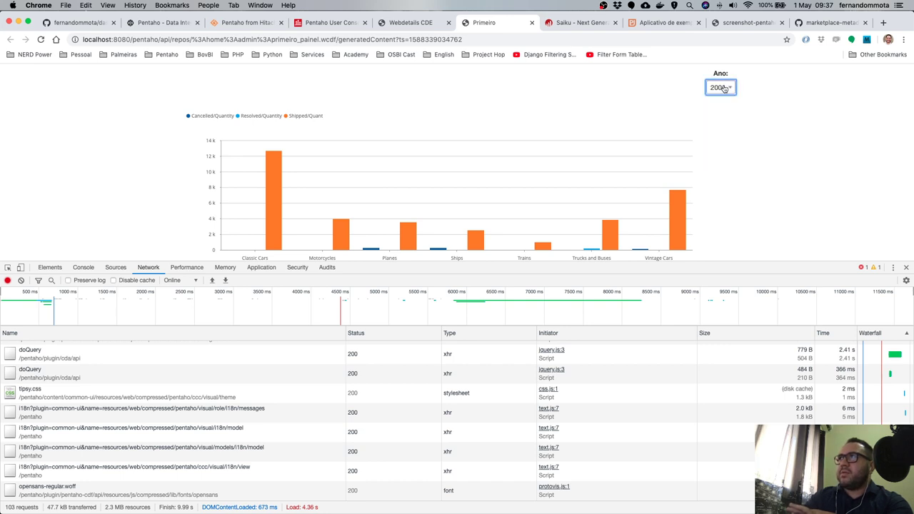
{"action": "left_click", "coordinate": [725, 89]}
{"action": "left_click", "coordinate": [725, 120]}
{"action": "left_click", "coordinate": [726, 90]}
{"action": "left_click", "coordinate": [724, 121]}
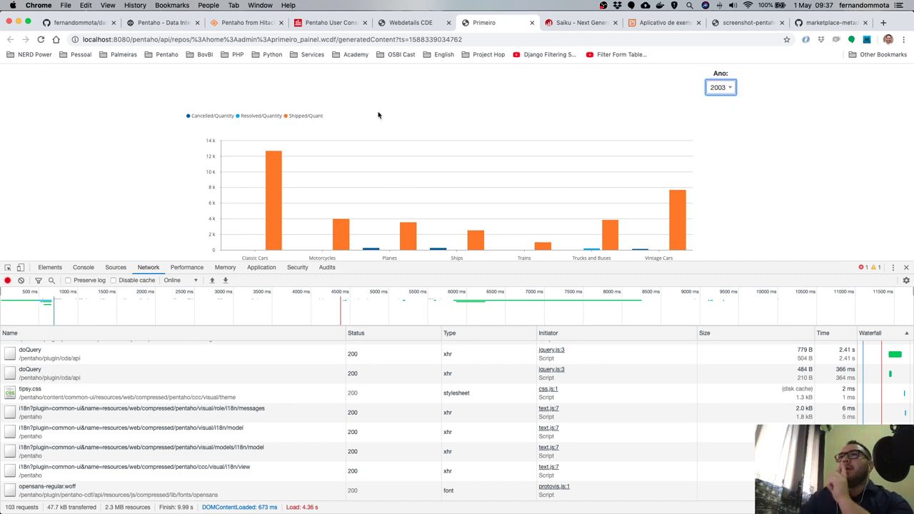
Return to the CDE editor and clear the YEAR simple parameter's property value, comparing with the preview's Ano filter first.
{"action": "left_click", "coordinate": [403, 29]}
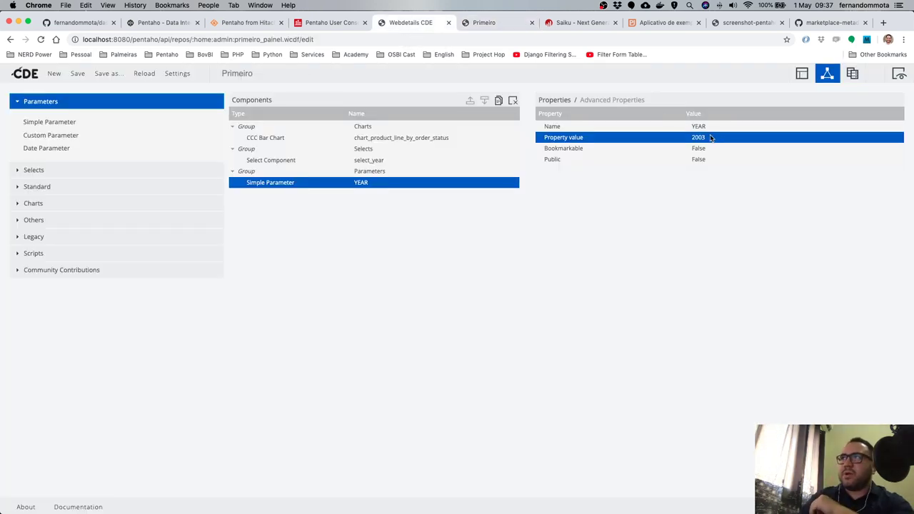
{"action": "left_click", "coordinate": [500, 25]}
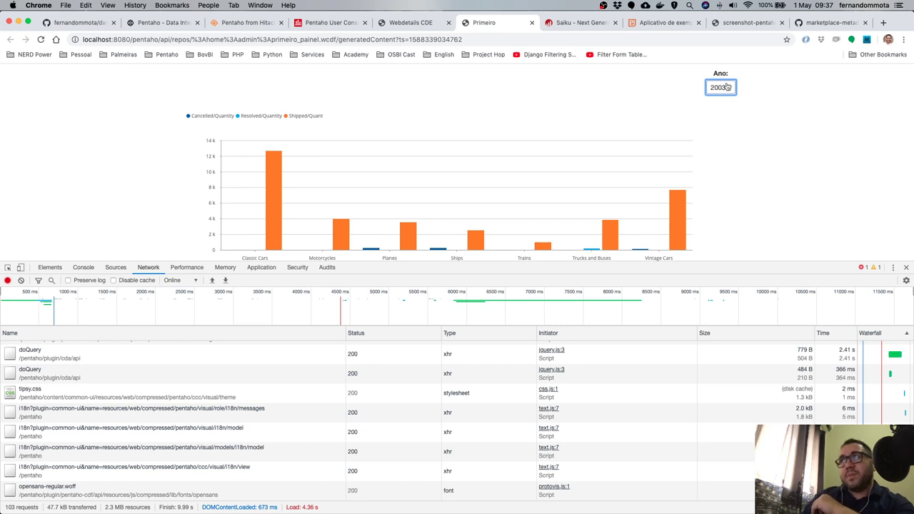
{"action": "left_click", "coordinate": [416, 29]}
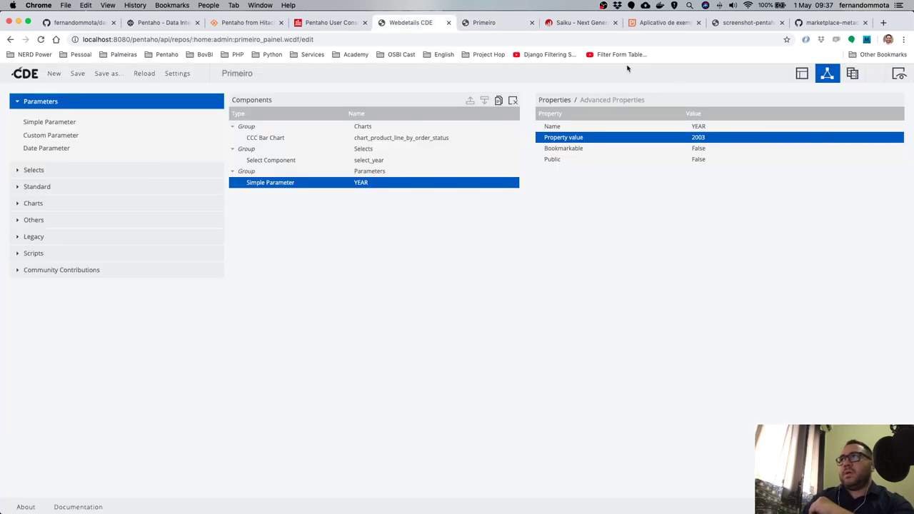
{"action": "left_click", "coordinate": [712, 139]}
{"action": "key", "text": "BackSpace"}
{"action": "key", "text": "Return"}
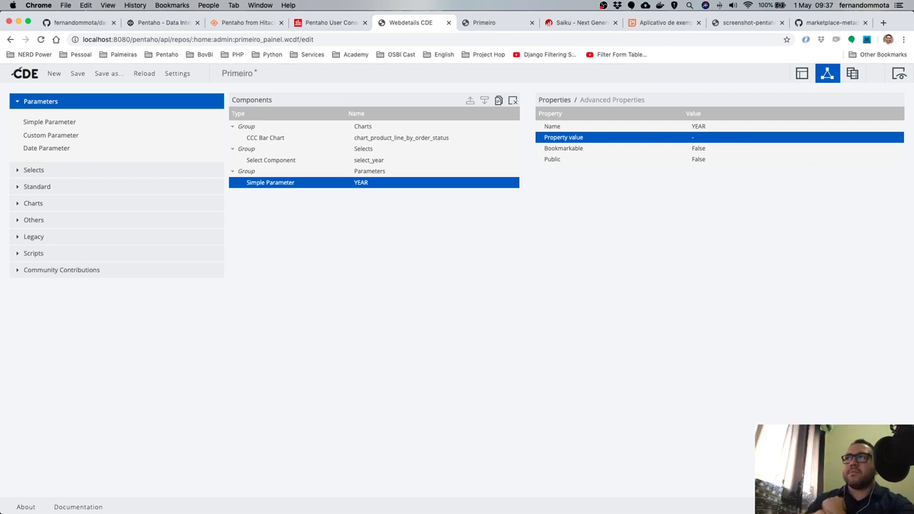
Examine the Use first value setting in the advanced properties of the select_year component.
{"action": "left_click", "coordinate": [379, 163]}
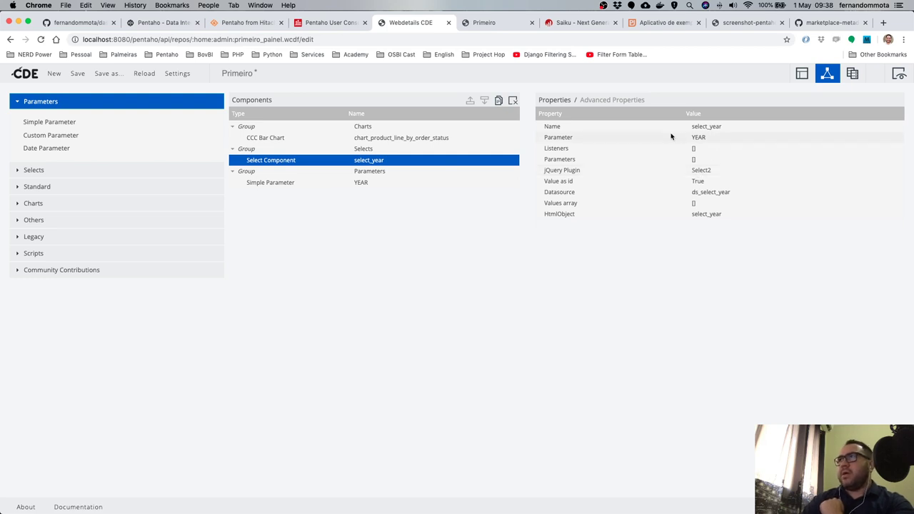
{"action": "left_click", "coordinate": [611, 102]}
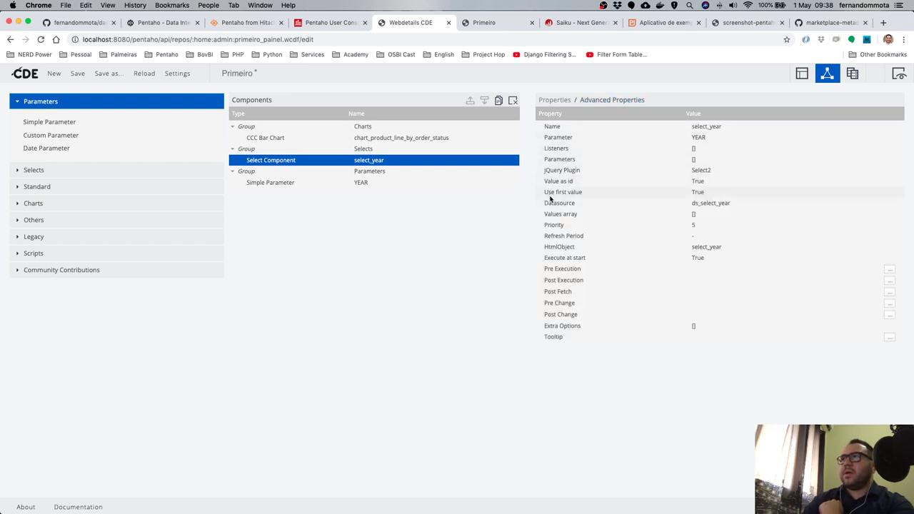
{"action": "left_click_drag", "start_coordinate": [545, 195], "coordinate": [594, 197]}
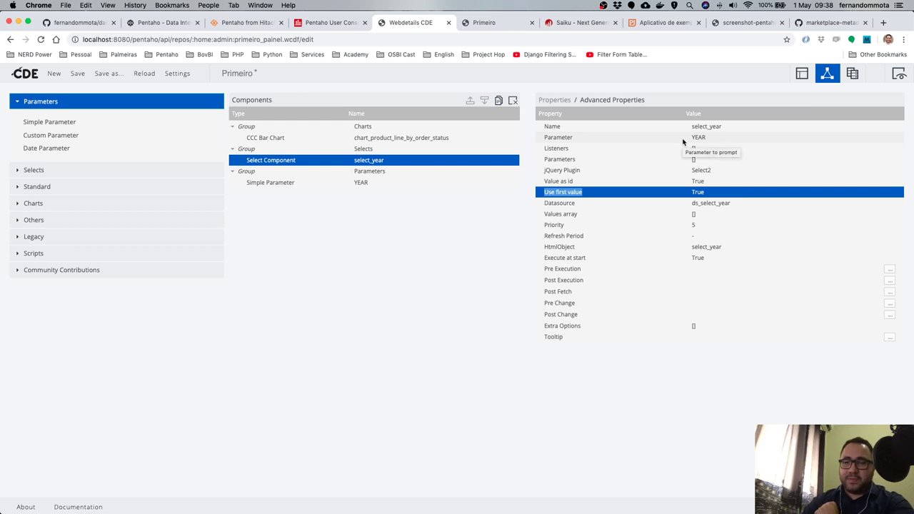
Save the dashboard, check the YEAR parameter's empty property value, and reload the Primeiro preview.
{"action": "left_click", "coordinate": [78, 74]}
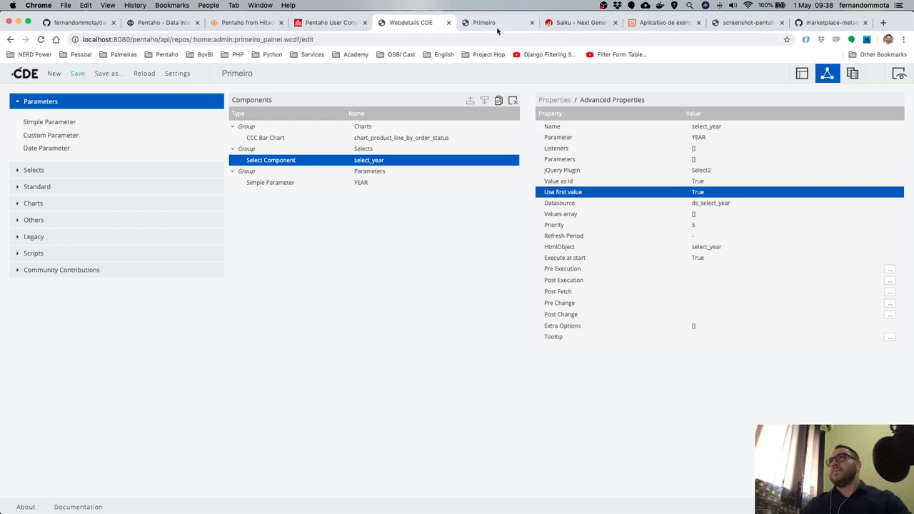
{"action": "left_click", "coordinate": [381, 182]}
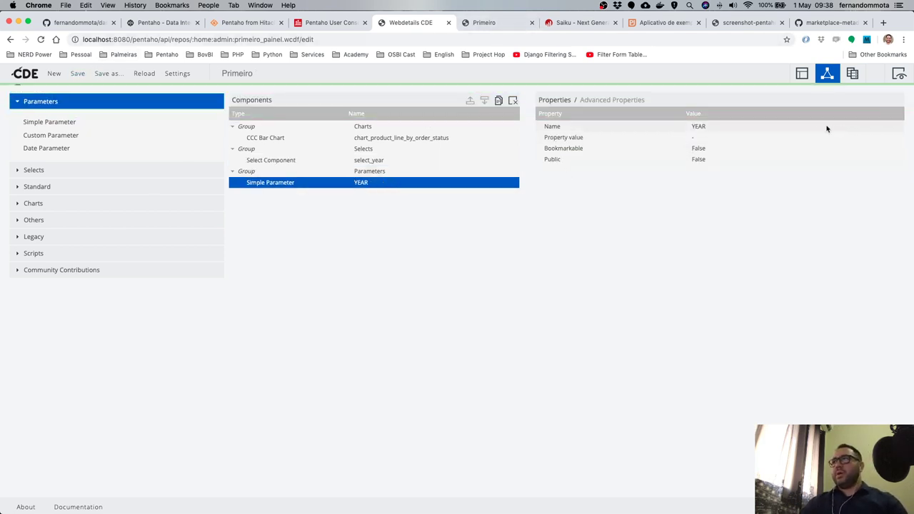
{"action": "left_click", "coordinate": [502, 26]}
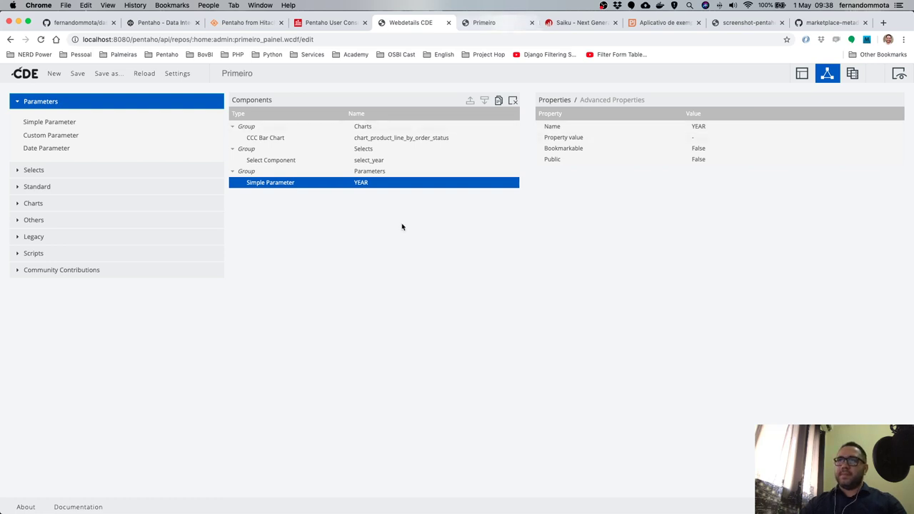
{"action": "key", "text": "super+r"}
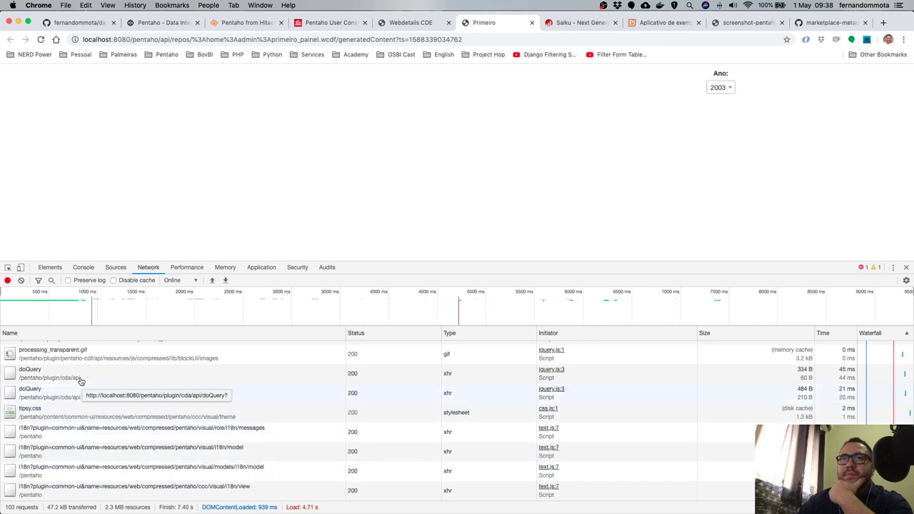
Examine the dataAccessId and paramYEAR form data of the first doQuery request.
{"action": "left_click", "coordinate": [78, 377]}
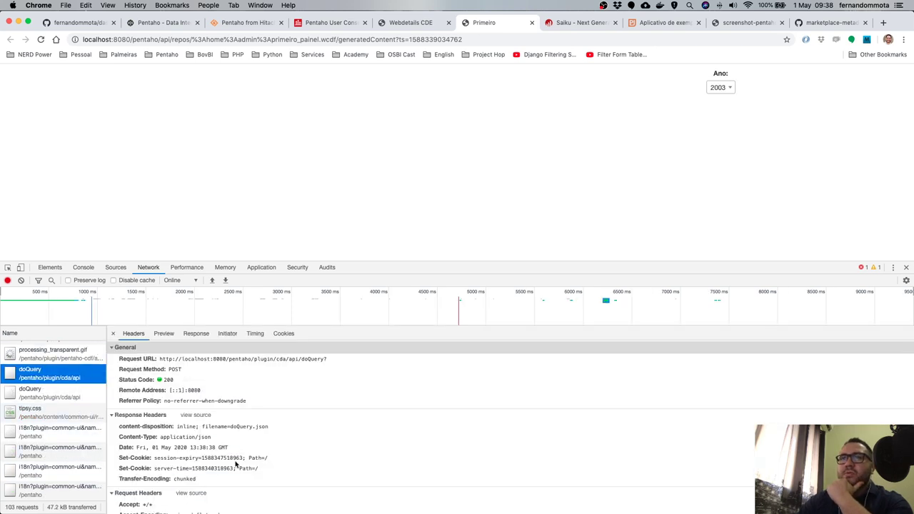
{"action": "scroll", "coordinate": [236, 463], "scroll_direction": "down", "scroll_amount": 5}
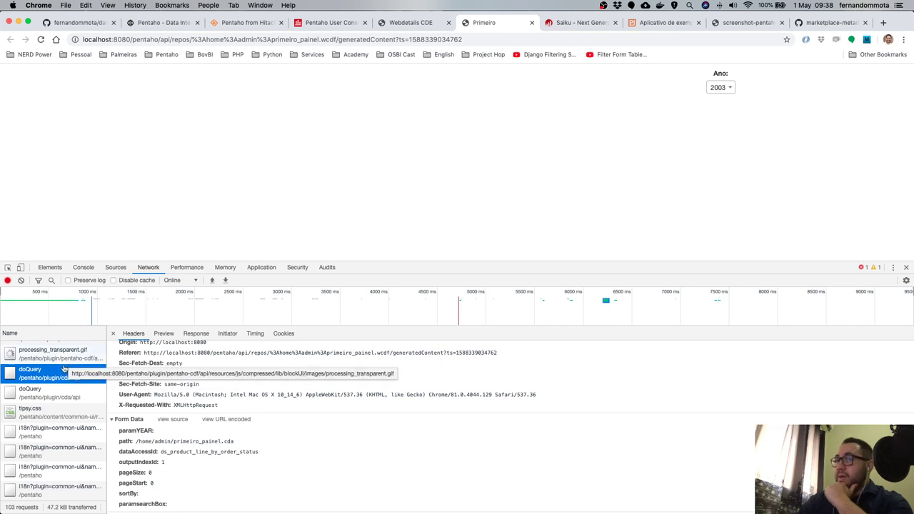
{"action": "left_click_drag", "start_coordinate": [163, 460], "coordinate": [268, 458]}
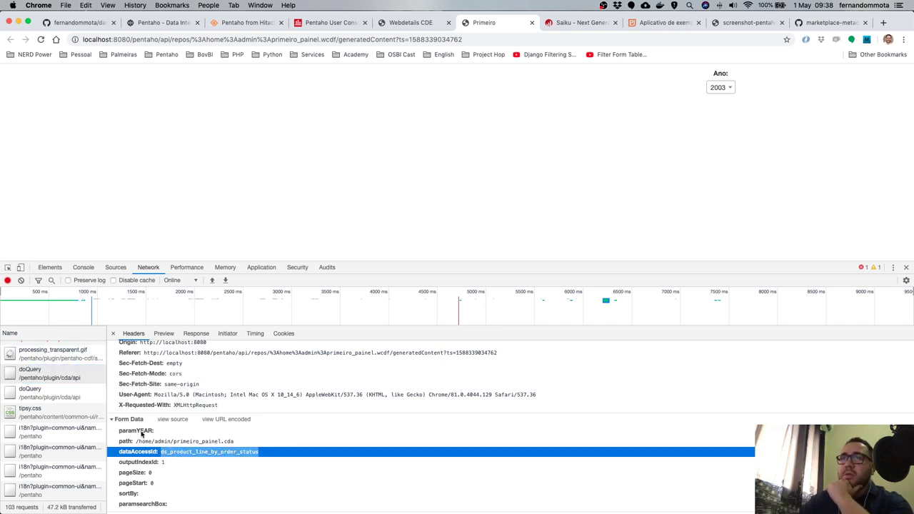
{"action": "double_click", "coordinate": [130, 431]}
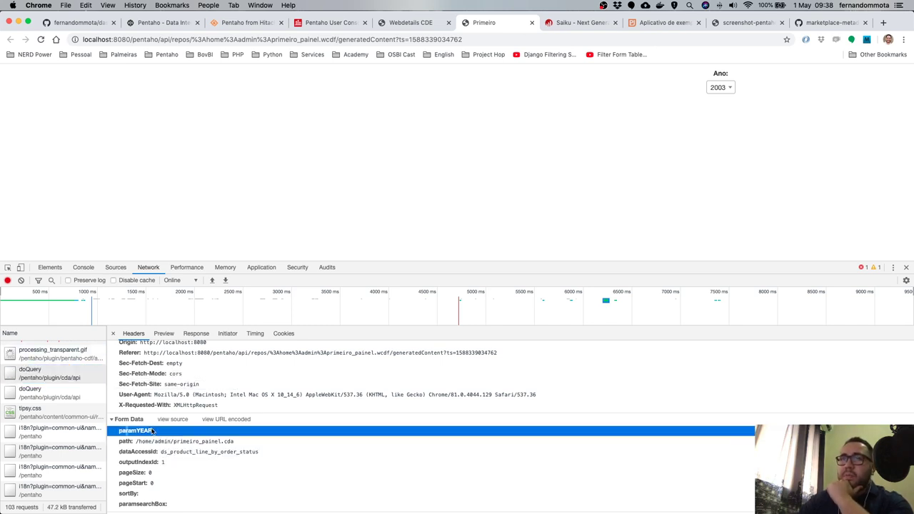
Examine the second doQuery request's dataAccessId and the years returned in its response.
{"action": "left_click", "coordinate": [58, 393]}
{"action": "scroll", "coordinate": [184, 437], "scroll_direction": "down", "scroll_amount": 10}
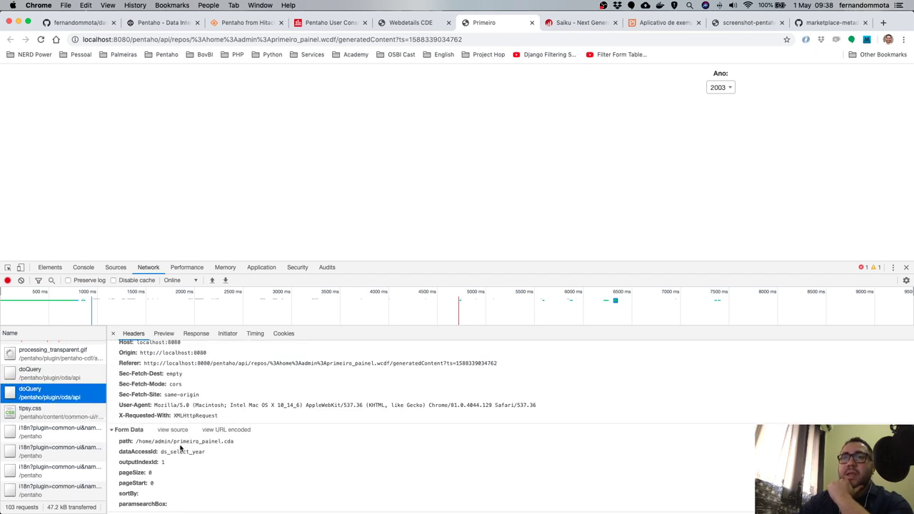
{"action": "left_click_drag", "start_coordinate": [163, 453], "coordinate": [205, 453]}
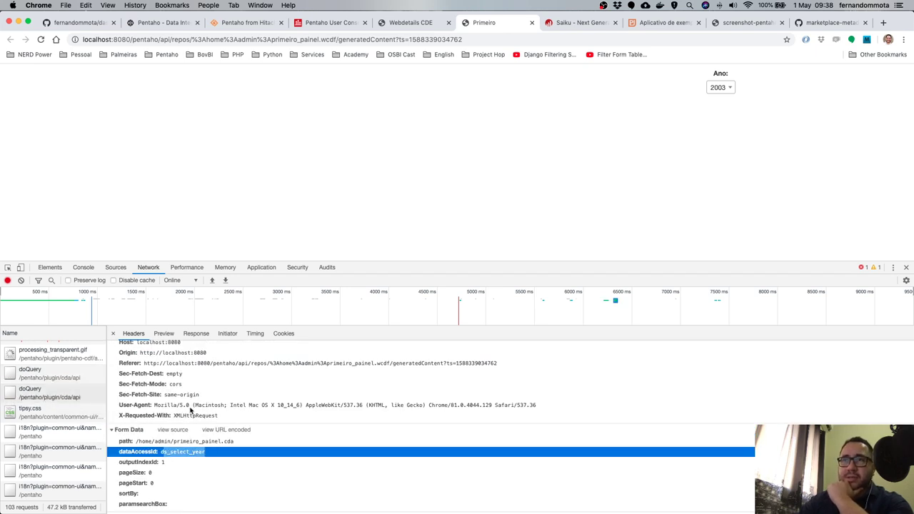
{"action": "left_click", "coordinate": [194, 336]}
{"action": "left_click_drag", "start_coordinate": [193, 345], "coordinate": [805, 344]}
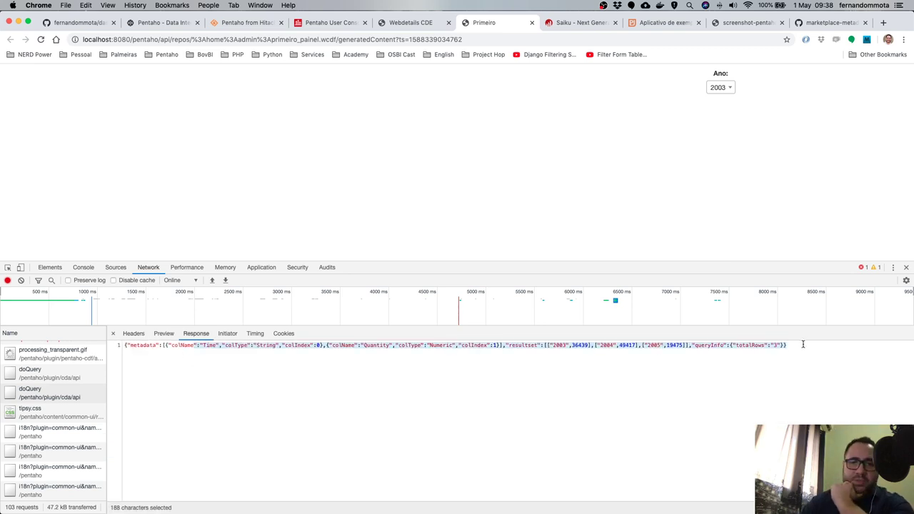
{"action": "double_click", "coordinate": [562, 345]}
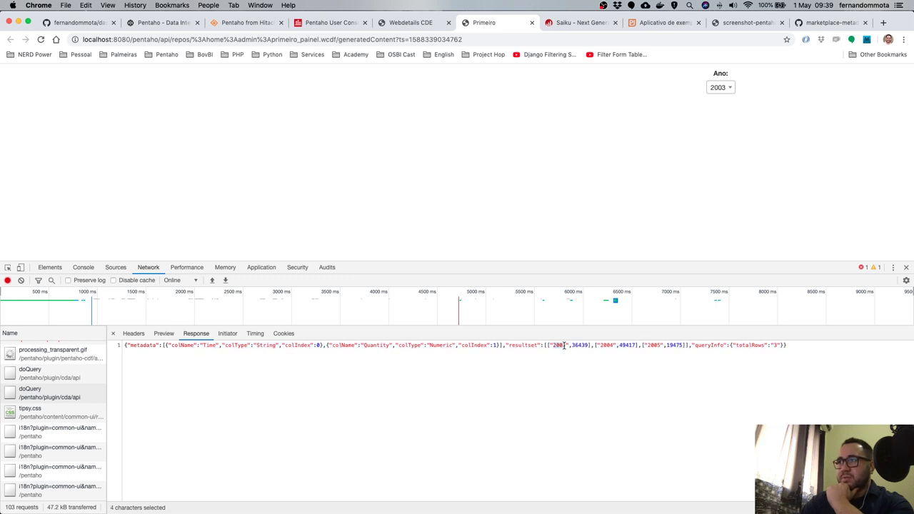
{"action": "double_click", "coordinate": [604, 345]}
{"action": "double_click", "coordinate": [655, 345]}
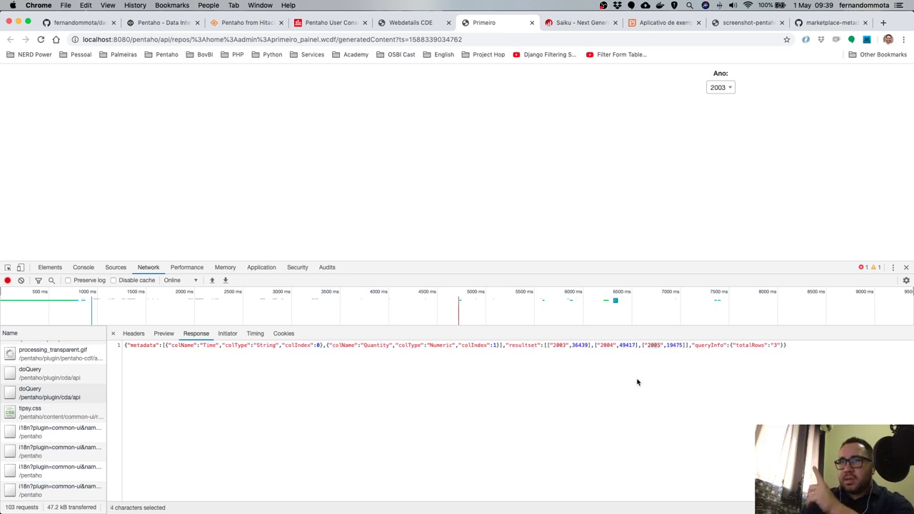
Compare the response of the first doQuery request with that of the second.
{"action": "left_click", "coordinate": [113, 334]}
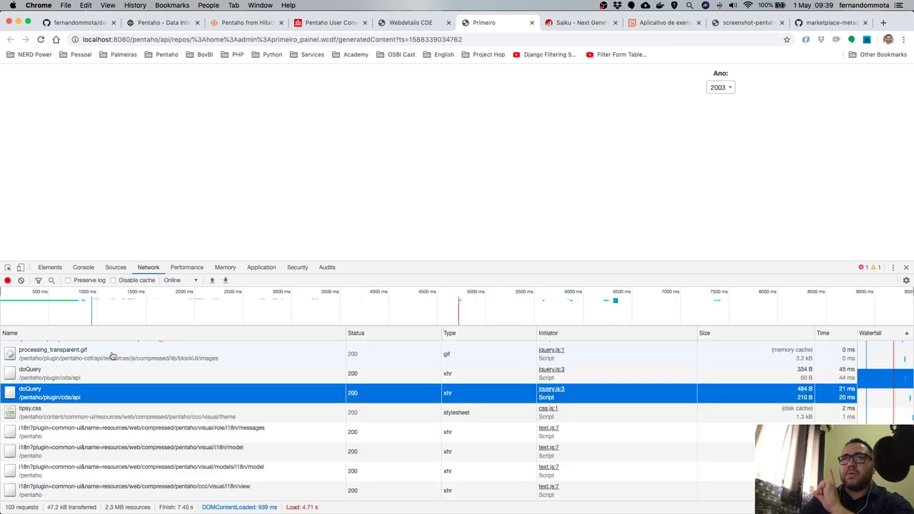
{"action": "left_click", "coordinate": [49, 376]}
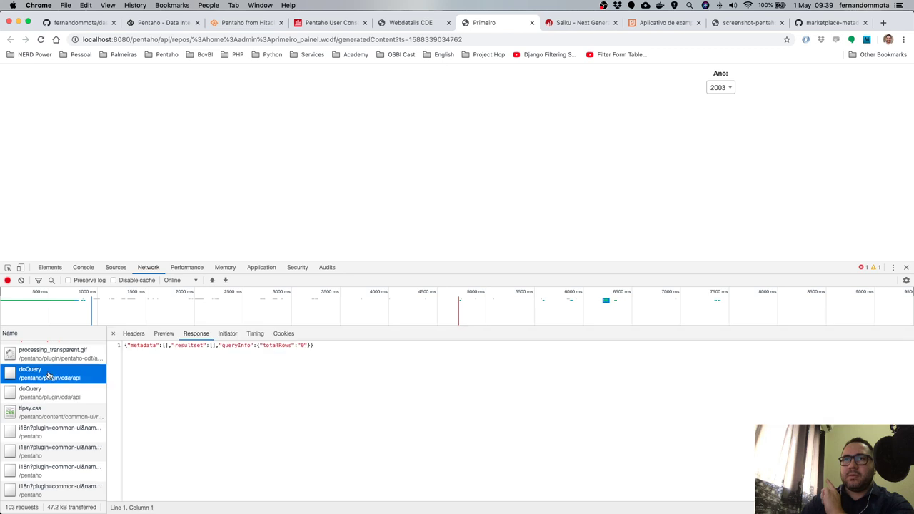
{"action": "left_click", "coordinate": [49, 393]}
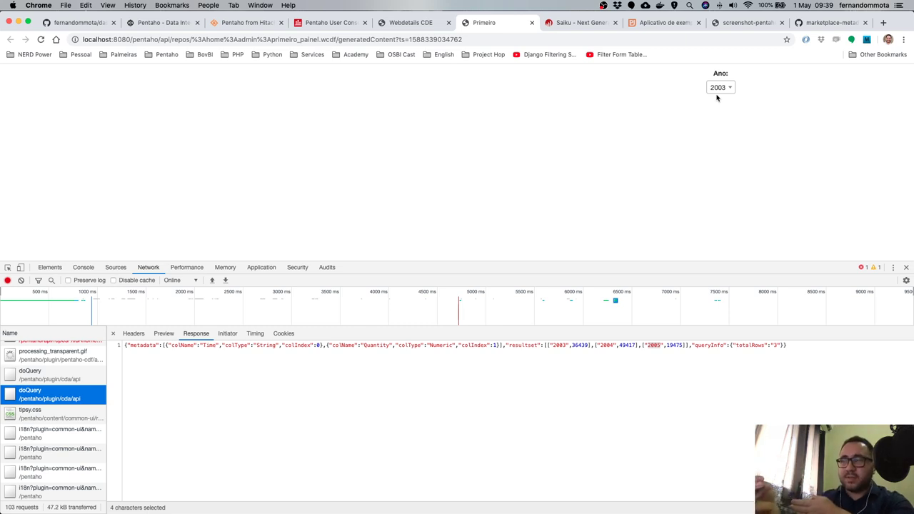
Check the Priority of the select_year component among its advanced properties in the CDE editor.
{"action": "left_click", "coordinate": [401, 24]}
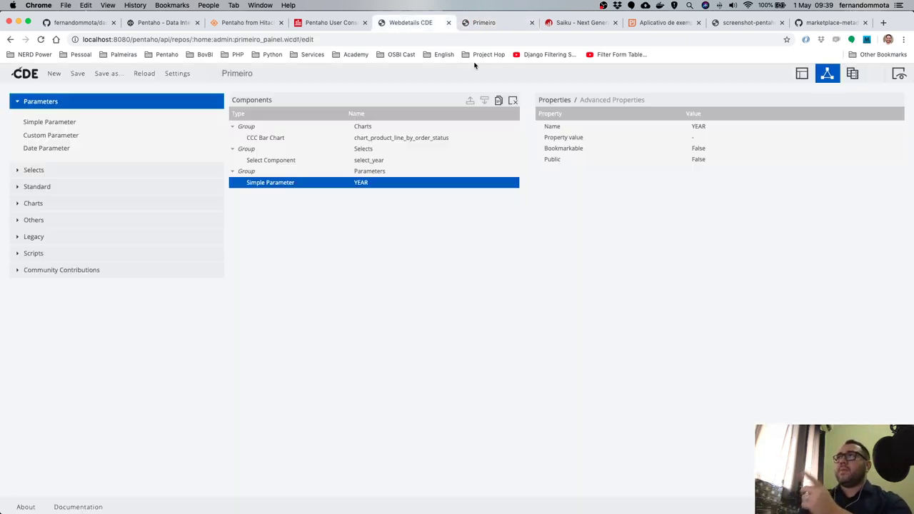
{"action": "left_click", "coordinate": [388, 162]}
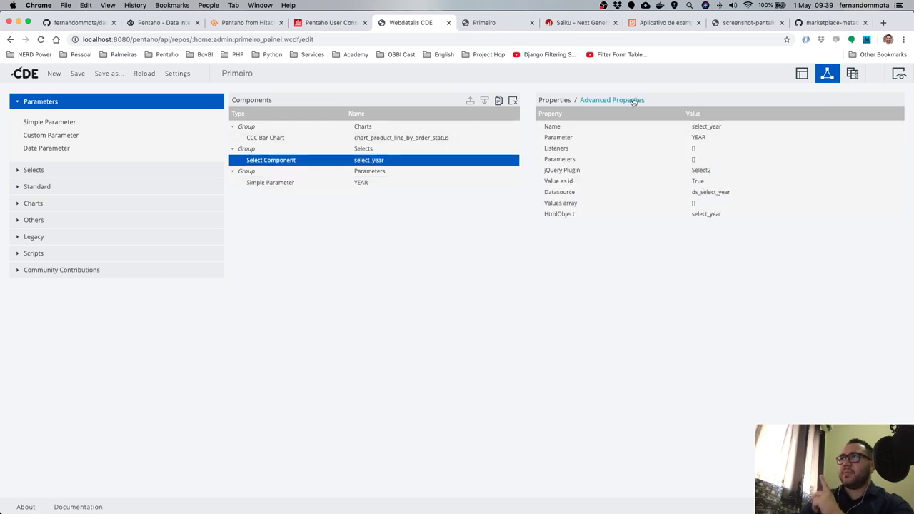
{"action": "left_click", "coordinate": [633, 100]}
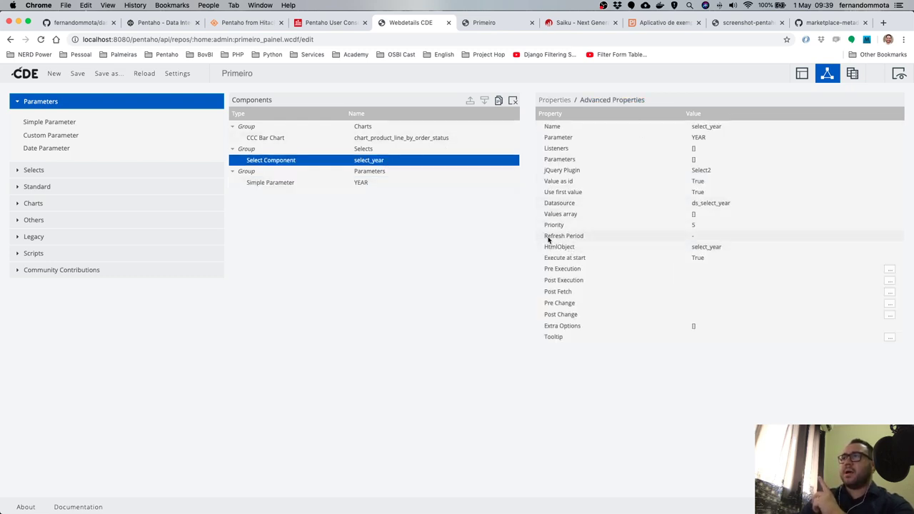
{"action": "left_click_drag", "start_coordinate": [547, 226], "coordinate": [575, 227]}
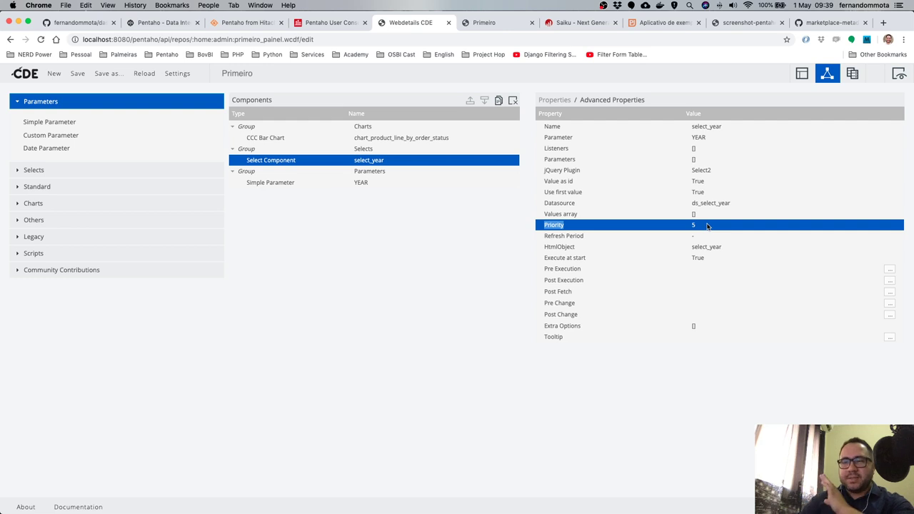
Set the Priority of the chart_product_line_by_order_status bar chart to 50 in its advanced properties.
{"action": "left_click", "coordinate": [413, 139]}
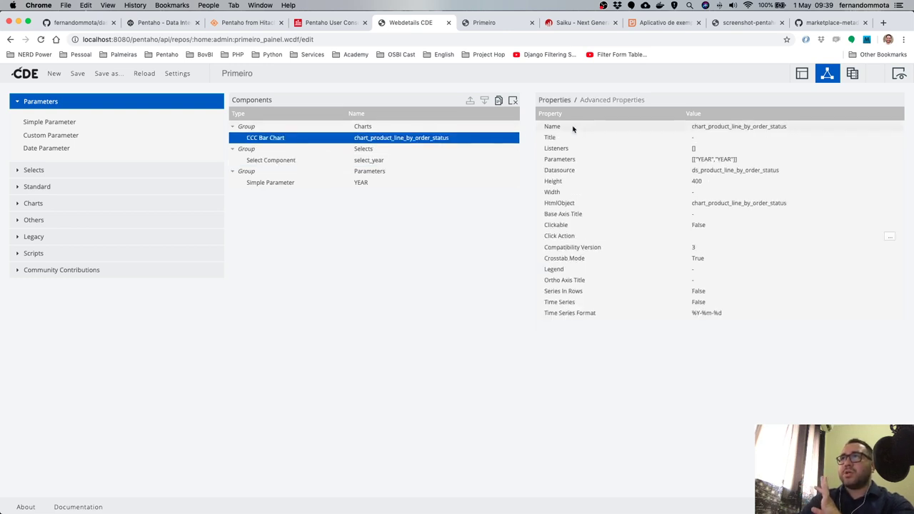
{"action": "left_click", "coordinate": [592, 105]}
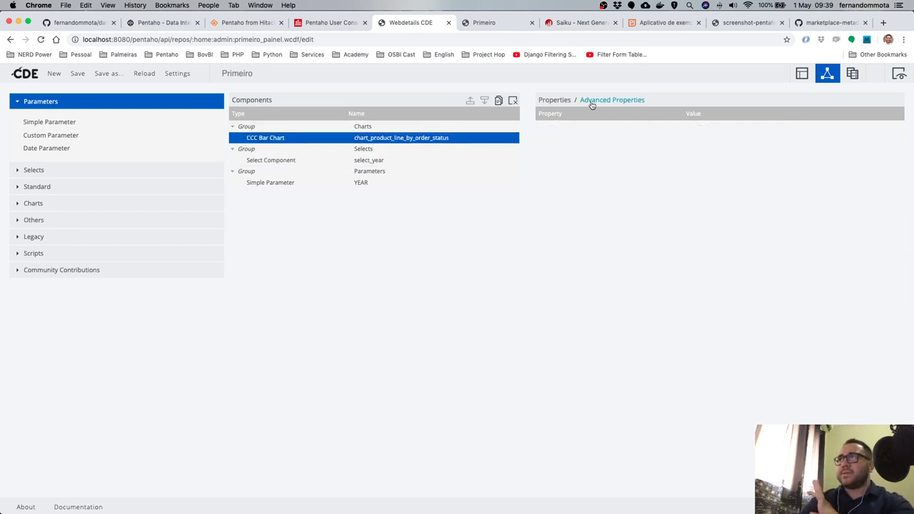
{"action": "left_click", "coordinate": [668, 183]}
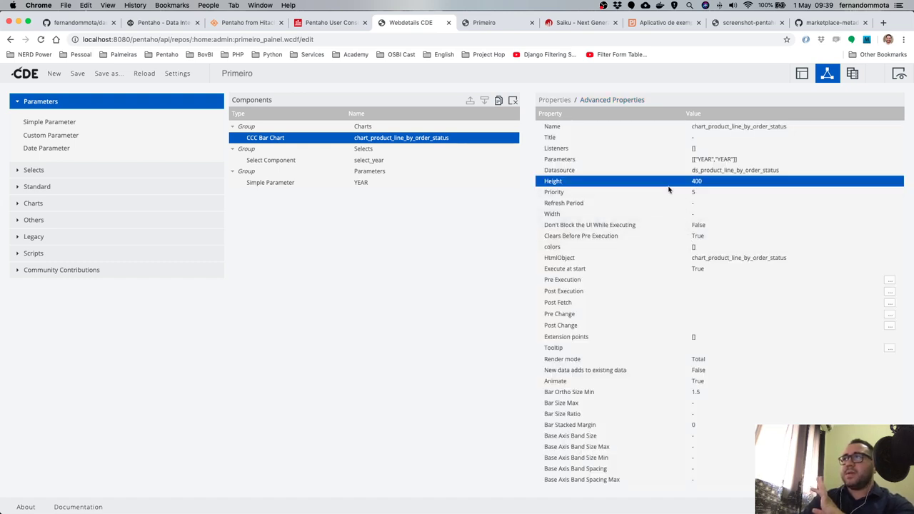
{"action": "left_click", "coordinate": [670, 193]}
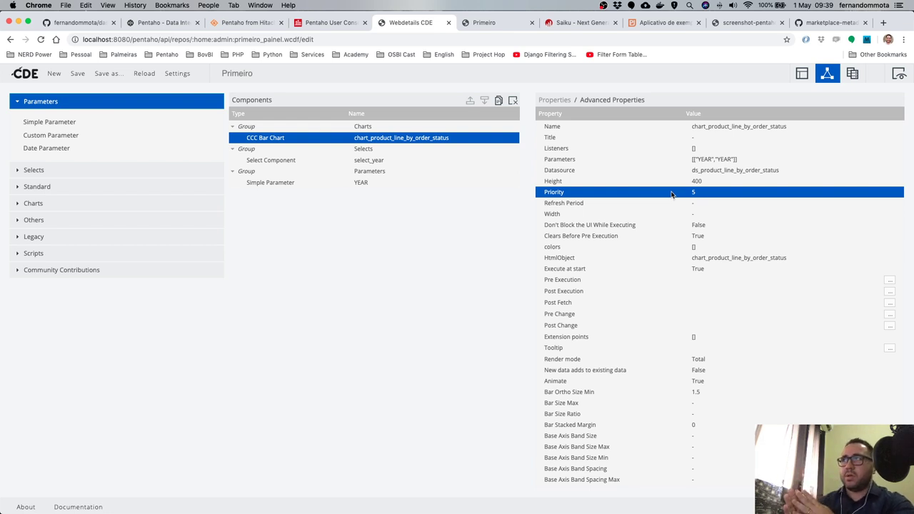
{"action": "left_click", "coordinate": [720, 192]}
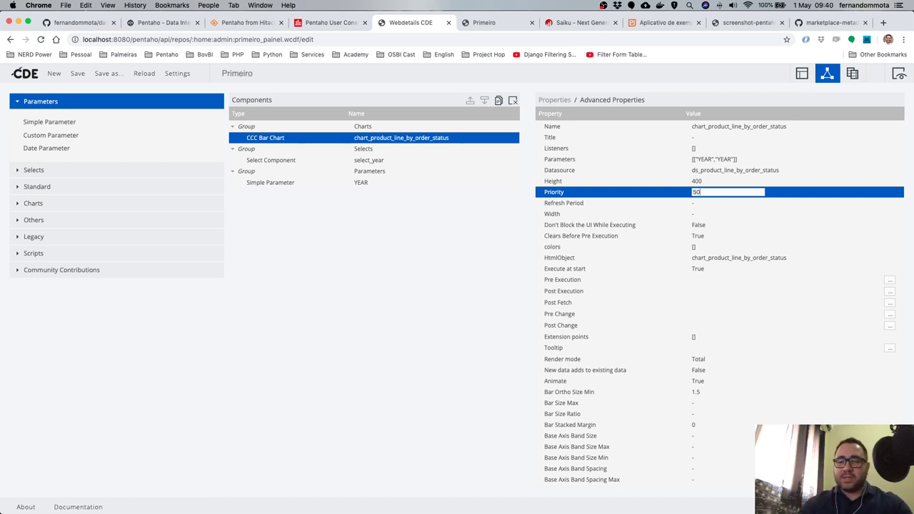
{"action": "type", "text": "50"}
{"action": "key", "text": "Return"}
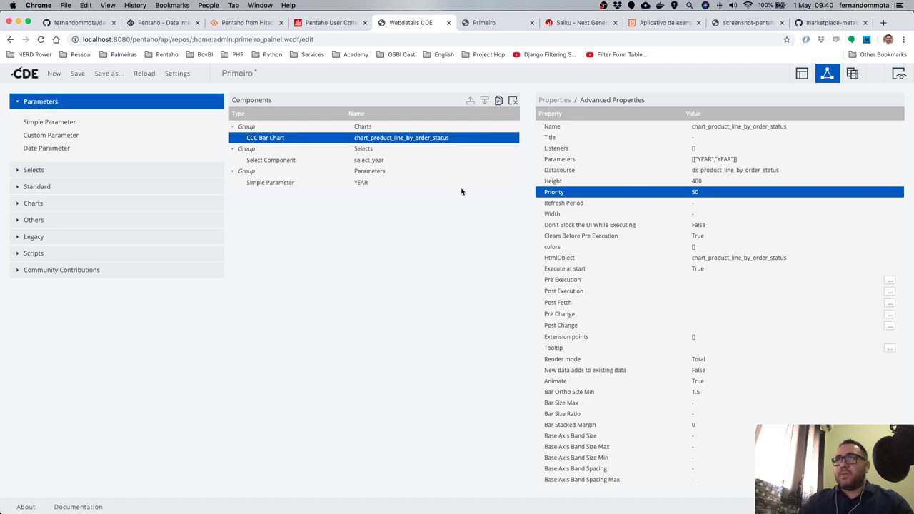
Save the dashboard and reload the Primeiro preview to run it with the new chart priority.
{"action": "left_click", "coordinate": [393, 161]}
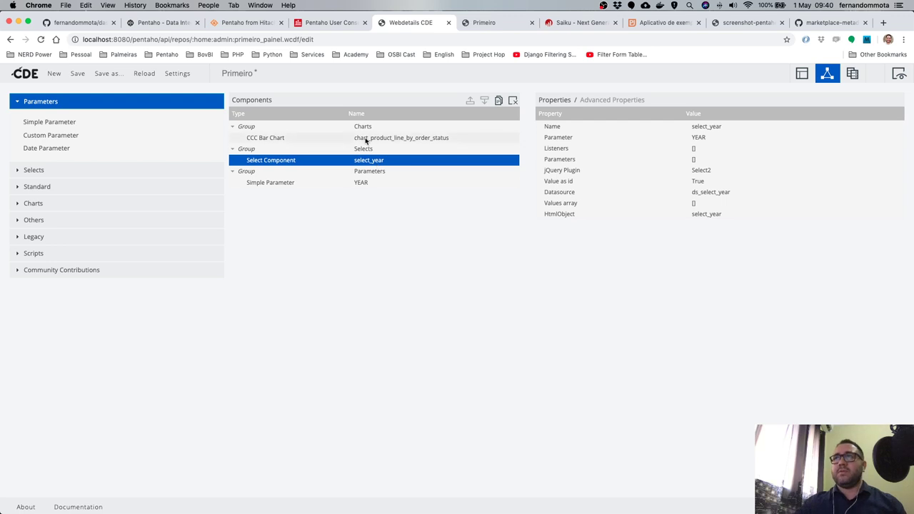
{"action": "left_click", "coordinate": [369, 142]}
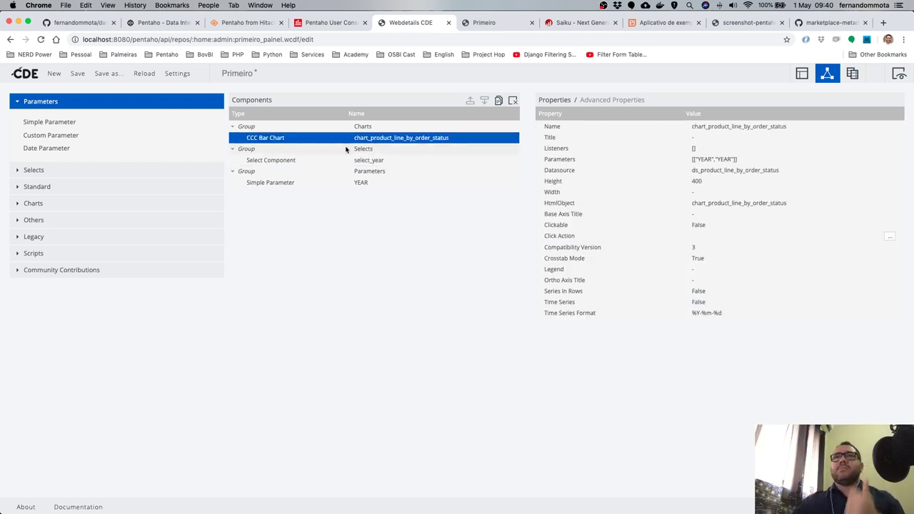
{"action": "left_click", "coordinate": [77, 72]}
{"action": "left_click", "coordinate": [496, 27]}
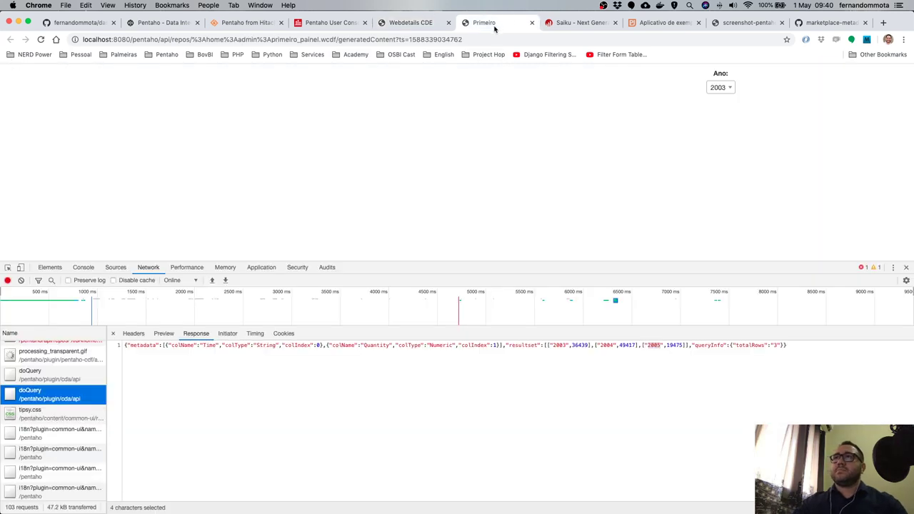
{"action": "key", "text": "super+r"}
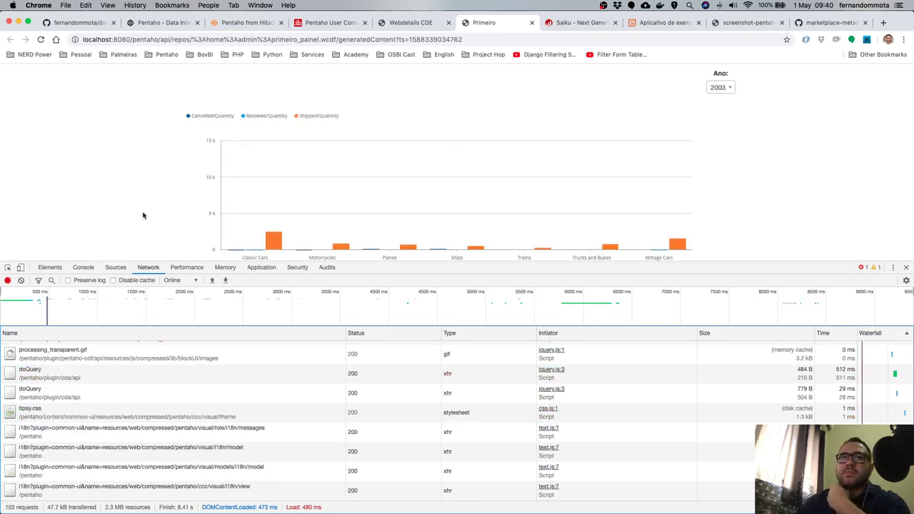
Examine the dataAccessId in the form data of the first doQuery request after the reload.
{"action": "left_click", "coordinate": [52, 380]}
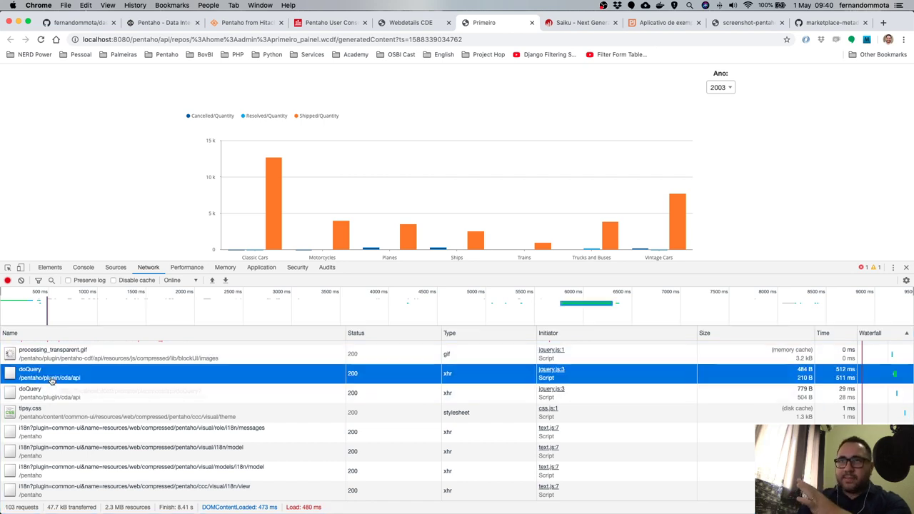
{"action": "left_click", "coordinate": [133, 334]}
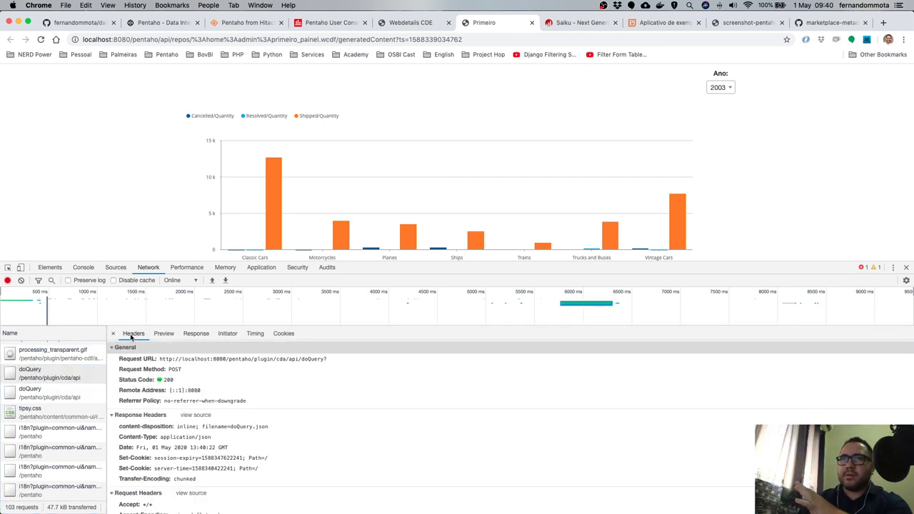
{"action": "scroll", "coordinate": [227, 444], "scroll_direction": "down", "scroll_amount": 7}
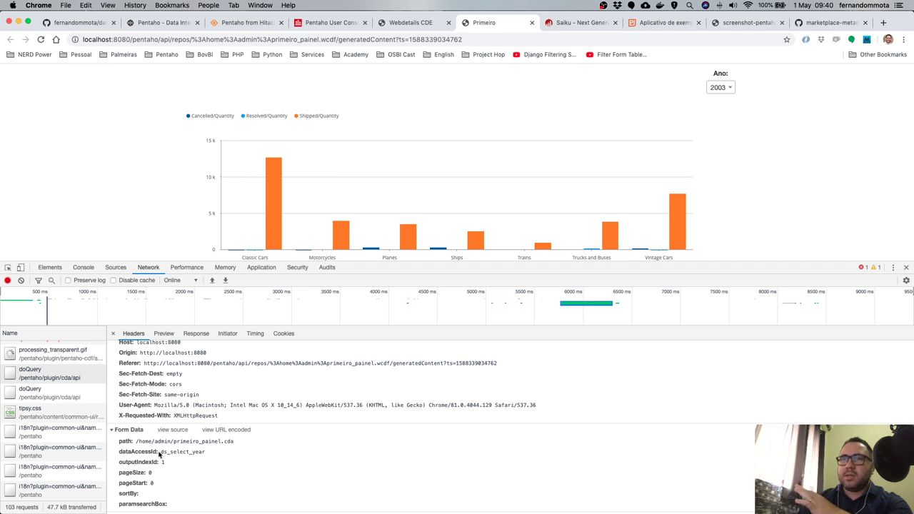
{"action": "left_click_drag", "start_coordinate": [160, 453], "coordinate": [211, 454]}
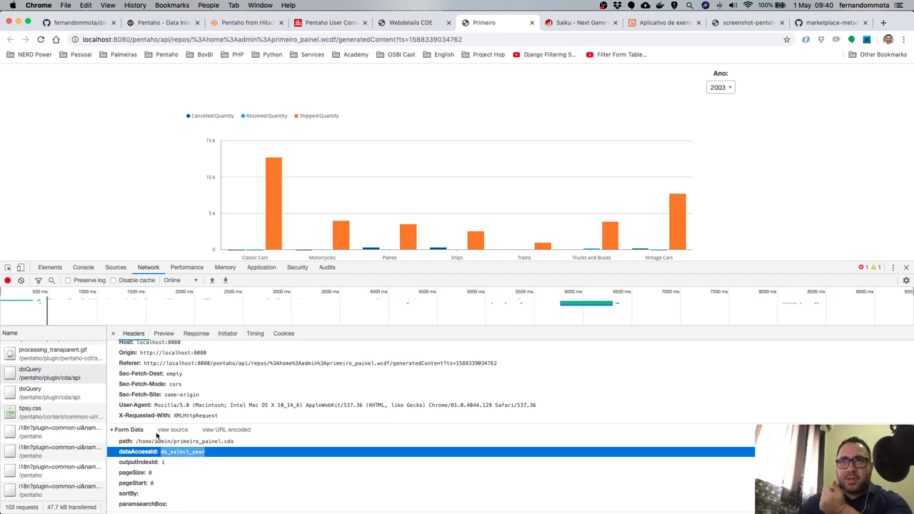
Examine the dataAccessId and paramYEAR values in the second doQuery request's form data.
{"action": "left_click", "coordinate": [62, 397]}
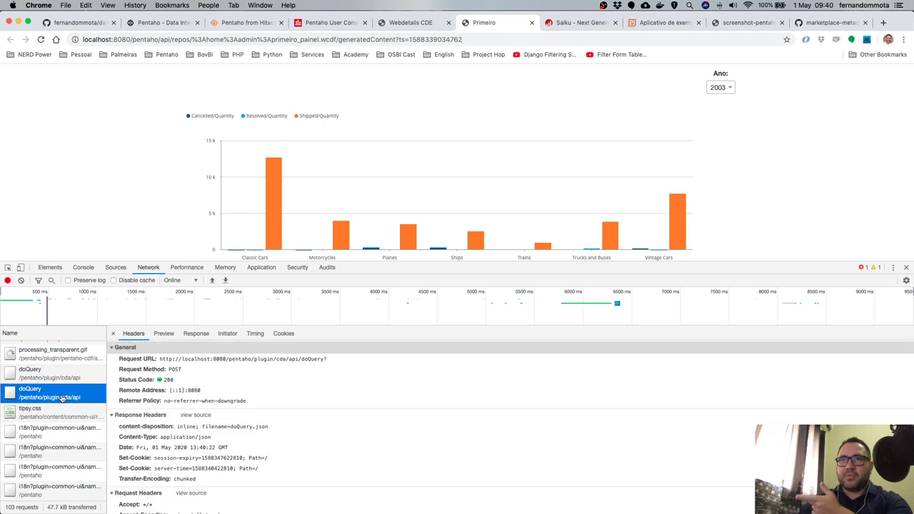
{"action": "scroll", "coordinate": [191, 430], "scroll_direction": "down", "scroll_amount": 10}
{"action": "scroll", "coordinate": [191, 429], "scroll_direction": "down", "scroll_amount": 5}
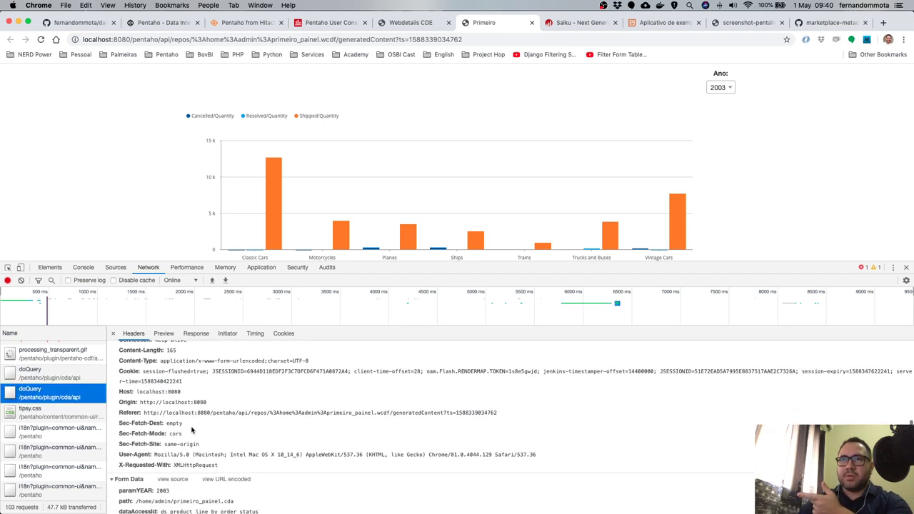
{"action": "left_click_drag", "start_coordinate": [160, 455], "coordinate": [271, 459]}
{"action": "double_click", "coordinate": [162, 432]}
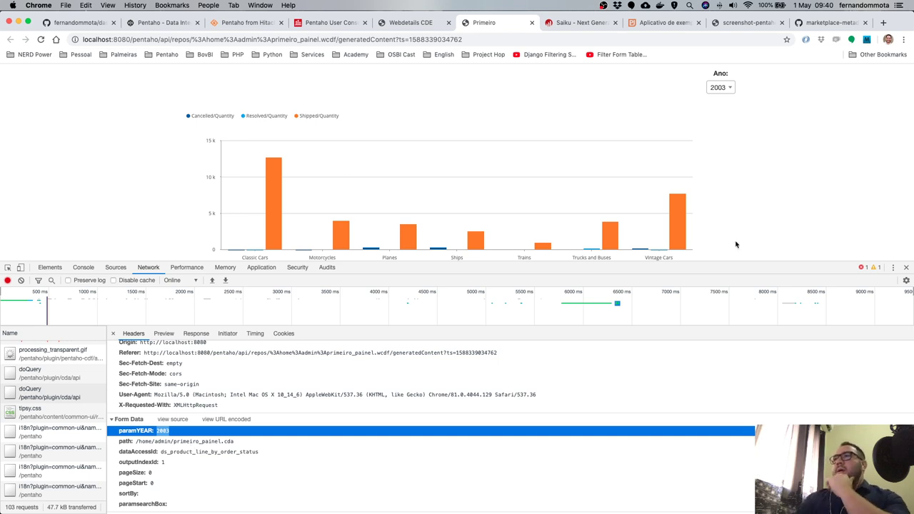
Test the Ano filter by choosing 2003, 2004 and 2005 in turn, and clear the network log.
{"action": "left_click_drag", "start_coordinate": [740, 262], "coordinate": [738, 265]}
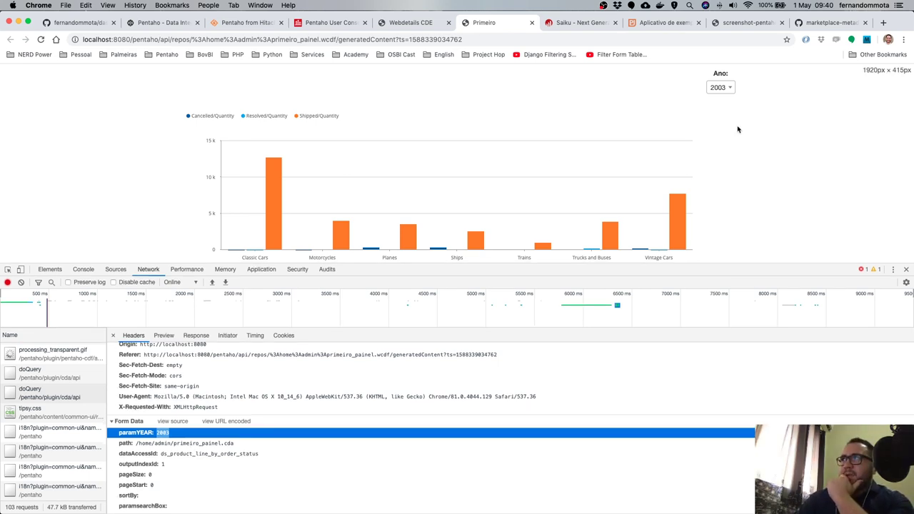
{"action": "left_click", "coordinate": [723, 91]}
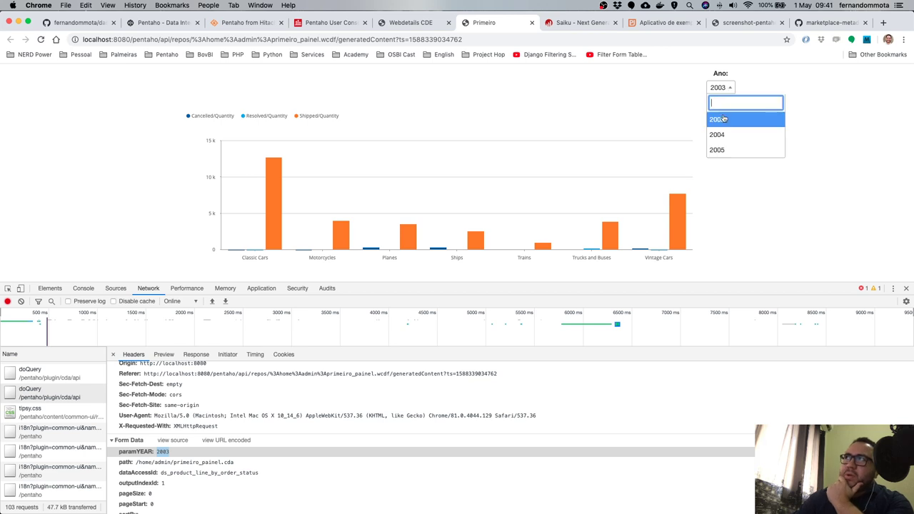
{"action": "left_click", "coordinate": [724, 119]}
{"action": "left_click", "coordinate": [721, 90]}
{"action": "left_click", "coordinate": [720, 135]}
{"action": "left_click", "coordinate": [721, 89]}
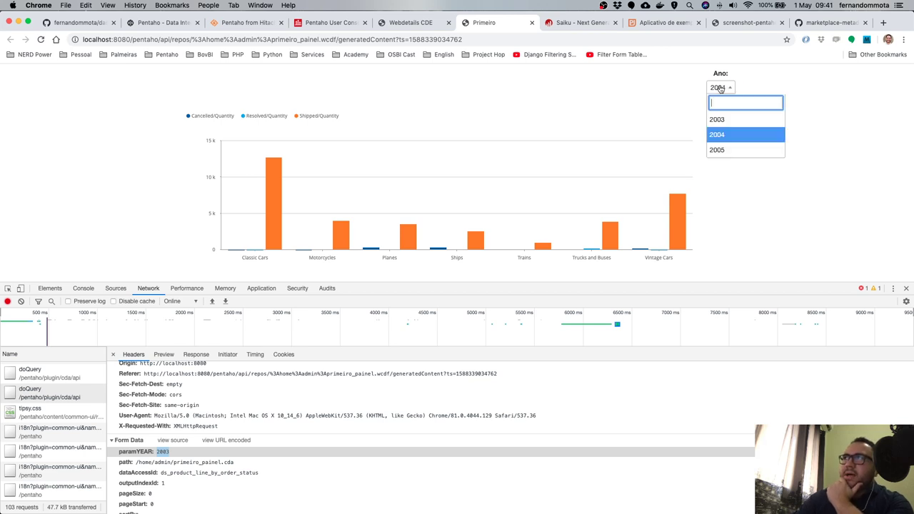
{"action": "left_click", "coordinate": [717, 150]}
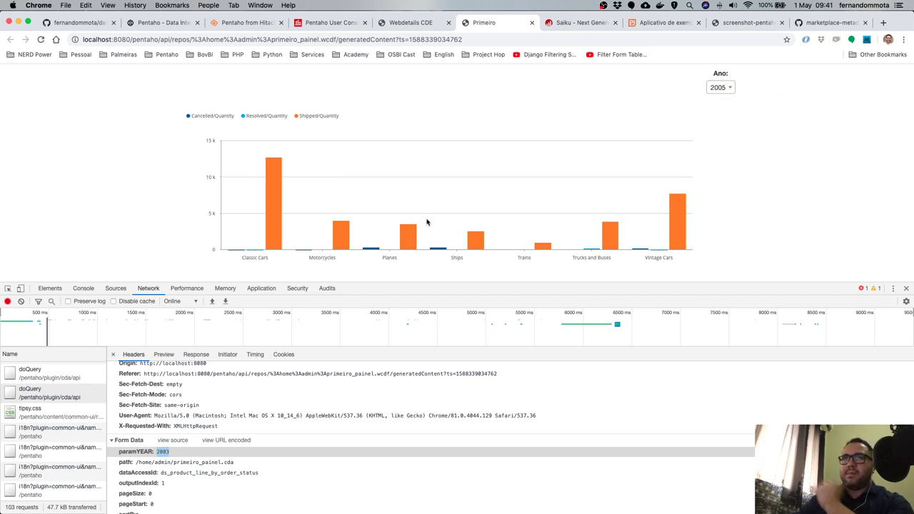
{"action": "left_click", "coordinate": [20, 301]}
Add YEAR to the Listeners of the chart_product_line_by_order_status bar chart and compare that property with its Parameters.
{"action": "left_click", "coordinate": [409, 24]}
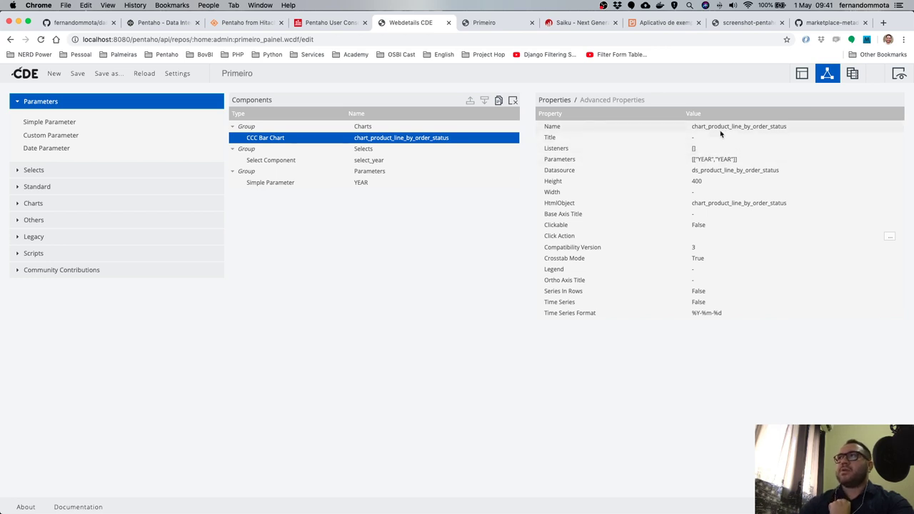
{"action": "left_click", "coordinate": [700, 149]}
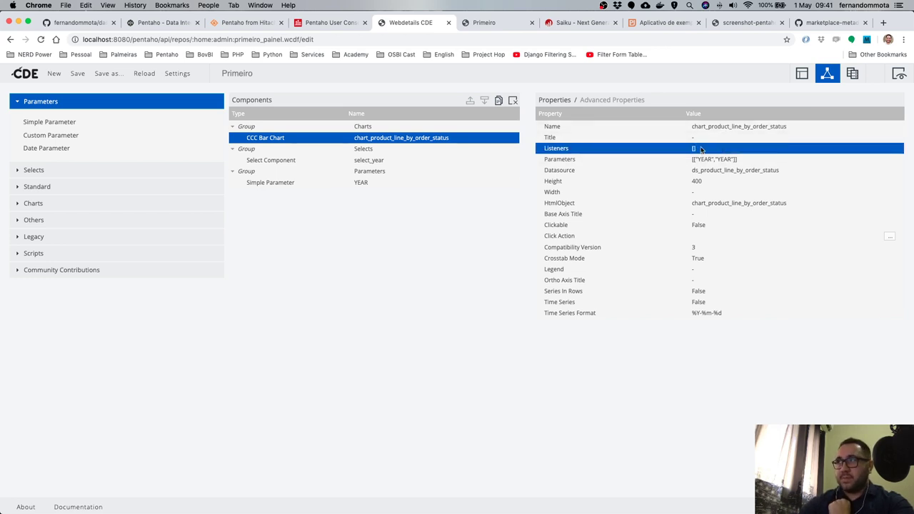
{"action": "left_click", "coordinate": [711, 149]}
{"action": "left_click", "coordinate": [714, 173]}
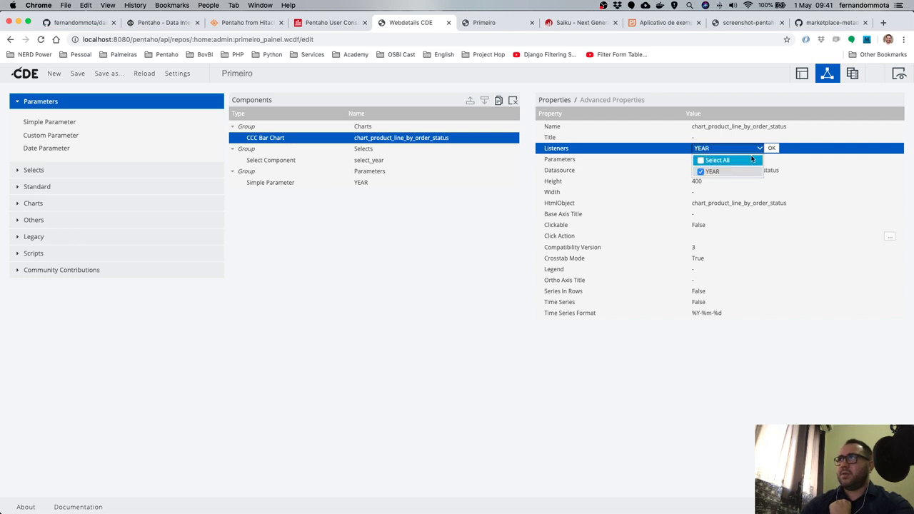
{"action": "left_click", "coordinate": [687, 154]}
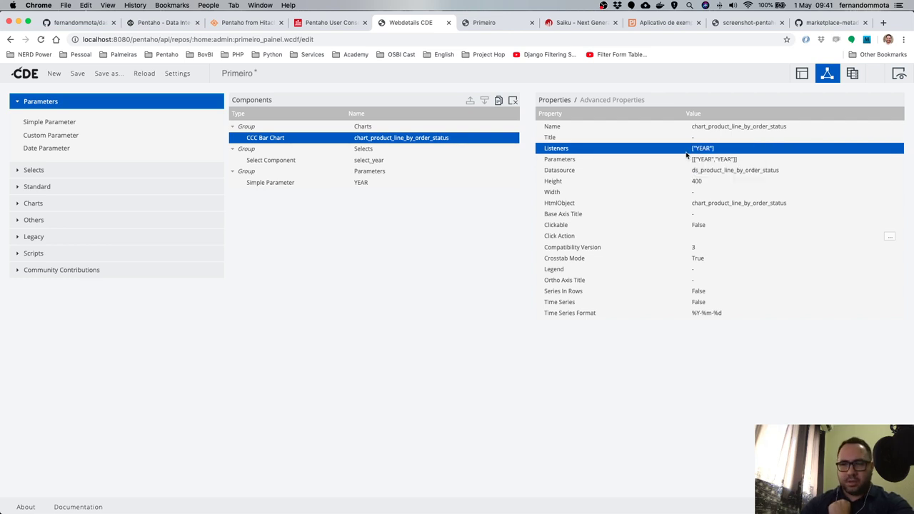
{"action": "left_click", "coordinate": [663, 161]}
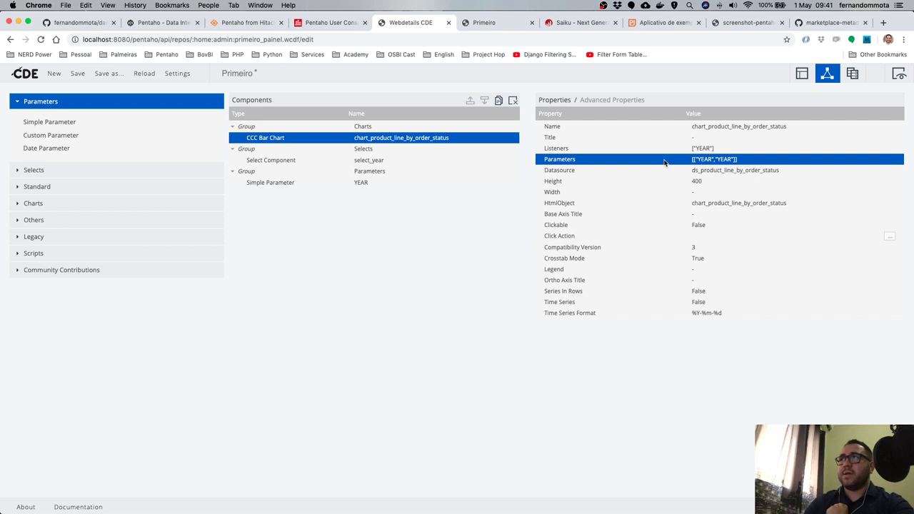
{"action": "left_click", "coordinate": [658, 150]}
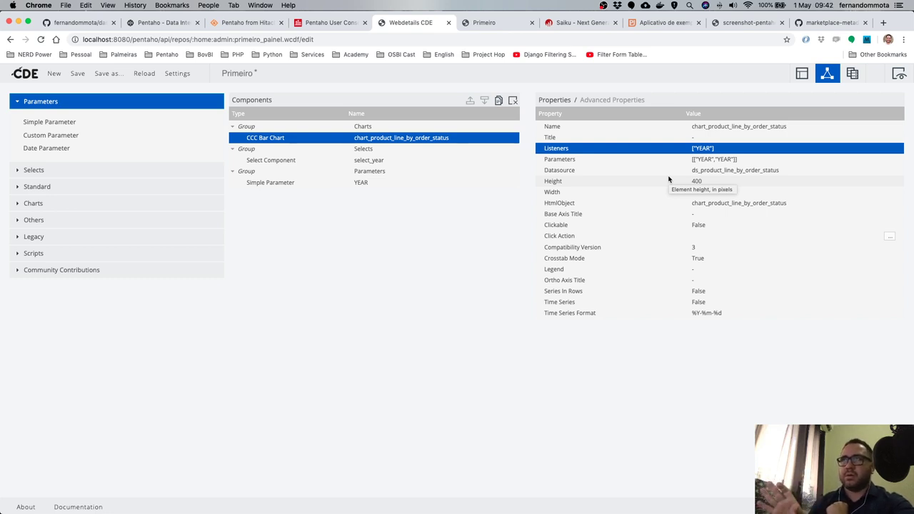
Save the dashboard with the YEAR listener and reload the Primeiro preview.
{"action": "left_click", "coordinate": [77, 73]}
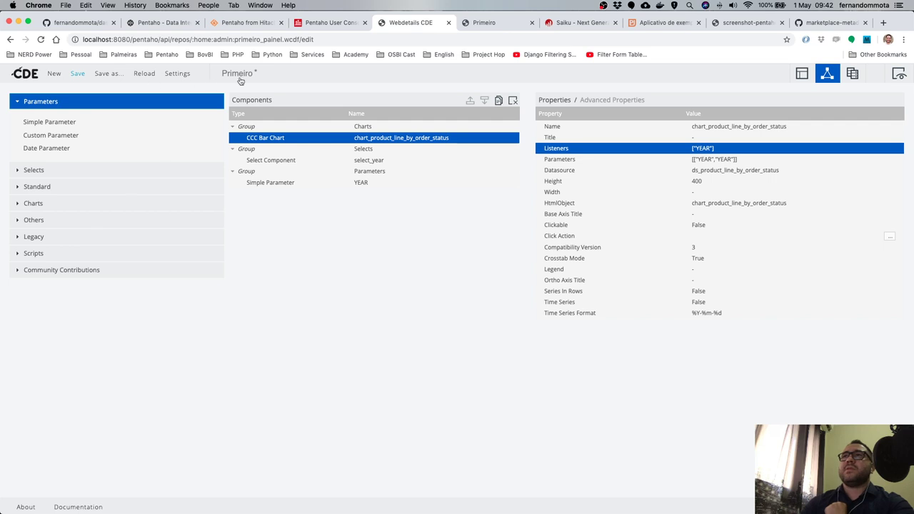
{"action": "left_click", "coordinate": [510, 23]}
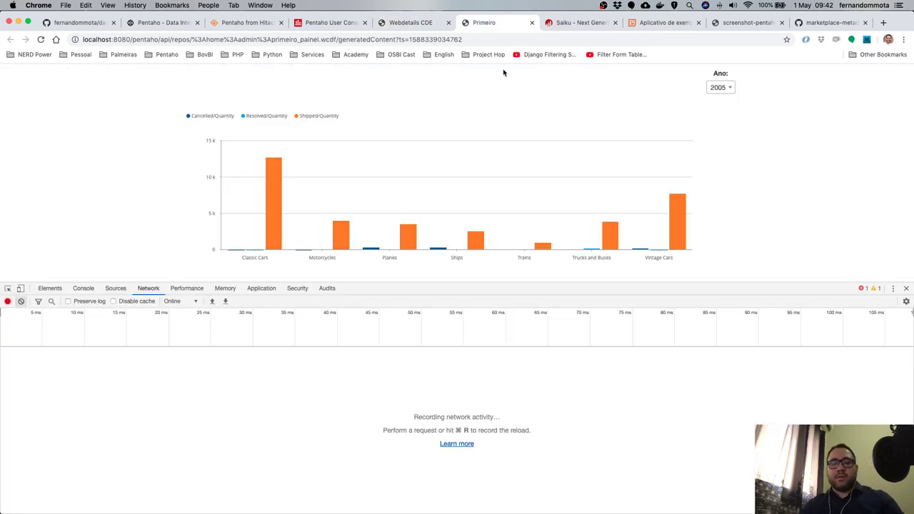
{"action": "key", "text": "super+r"}
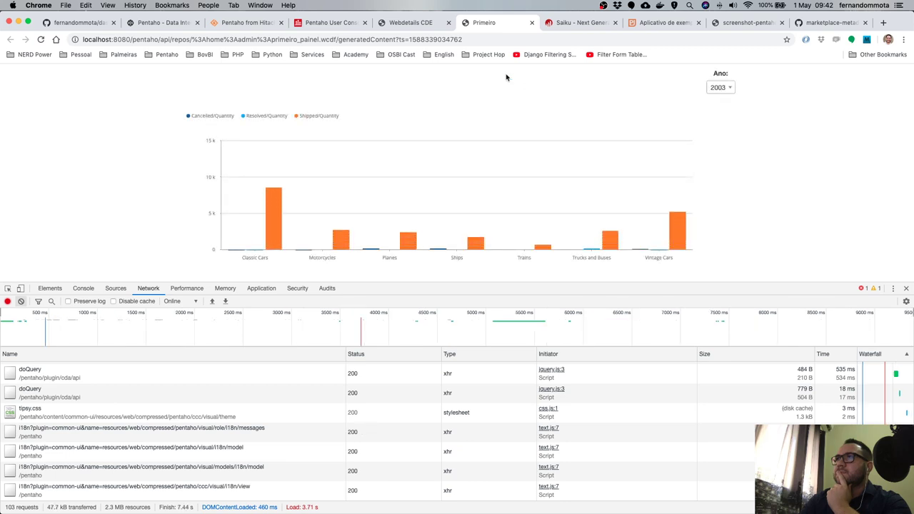
Examine the form data of the doQuery request sent on load for ds_product_line_by_order_status, and clear the network log.
{"action": "left_click", "coordinate": [60, 396]}
{"action": "scroll", "coordinate": [180, 427], "scroll_direction": "down", "scroll_amount": 5}
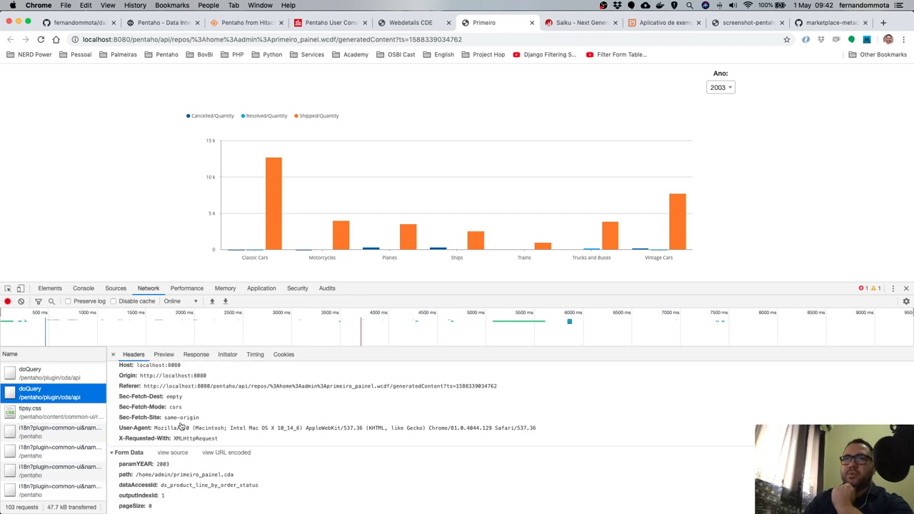
{"action": "scroll", "coordinate": [182, 429], "scroll_direction": "down", "scroll_amount": 2}
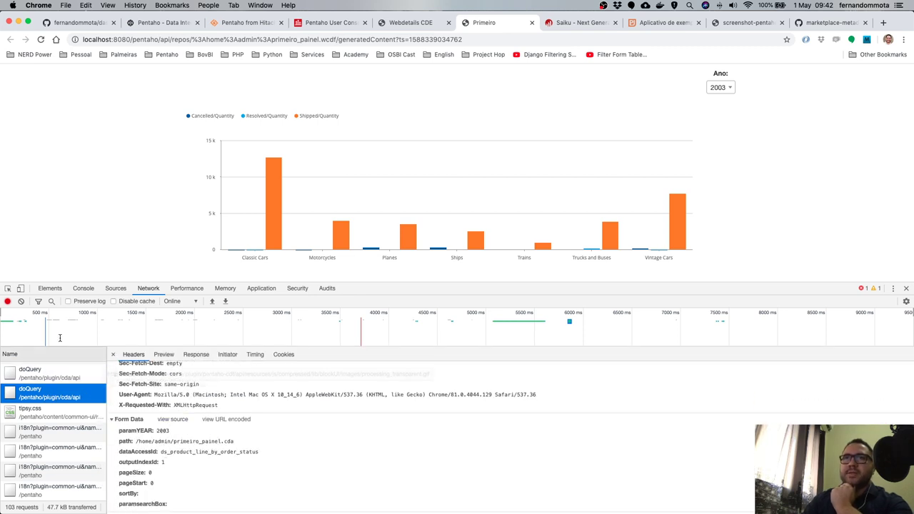
{"action": "left_click", "coordinate": [21, 301]}
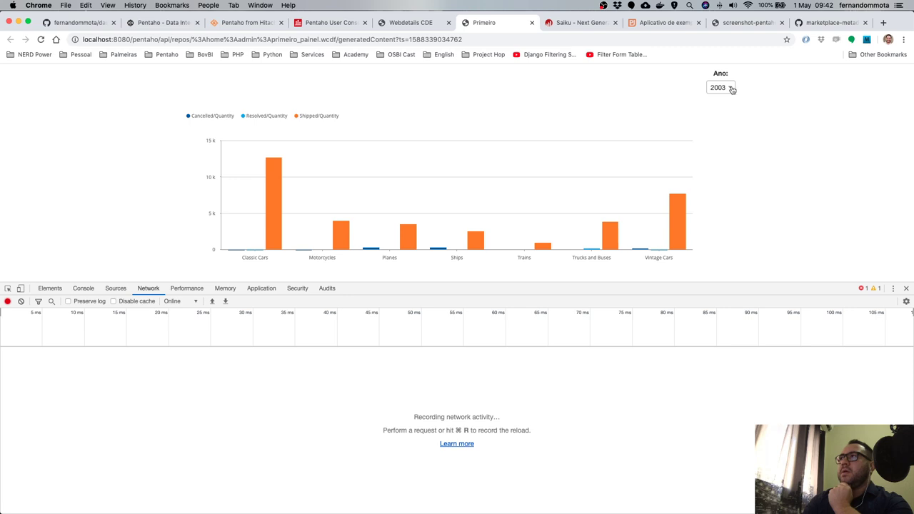
Filter the dashboard by Ano 2005 and check the paramYEAR value in the resulting doQuery request.
{"action": "left_click", "coordinate": [729, 87]}
{"action": "left_click", "coordinate": [734, 150]}
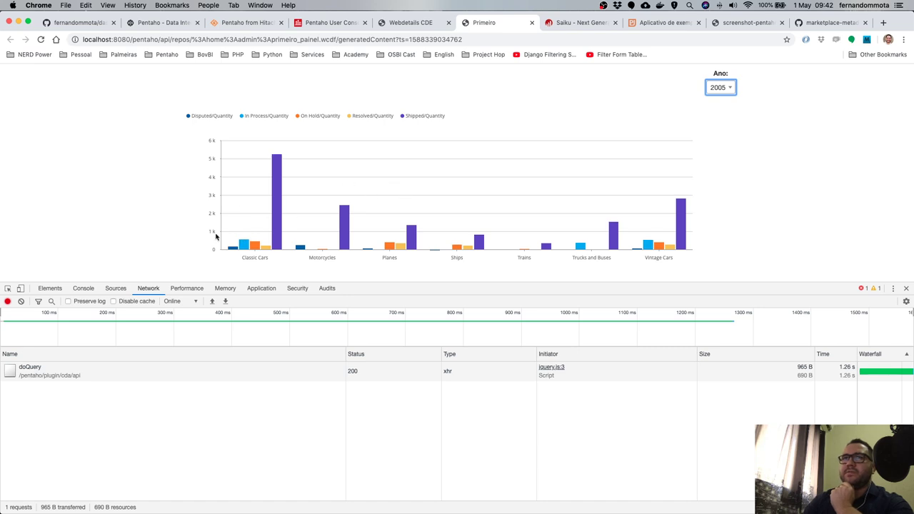
{"action": "left_click", "coordinate": [37, 372]}
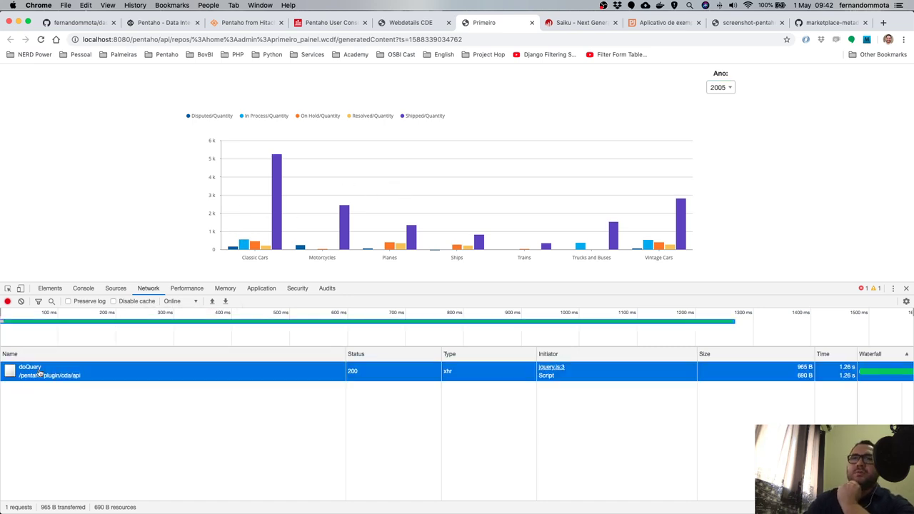
{"action": "scroll", "coordinate": [223, 436], "scroll_direction": "down", "scroll_amount": 10}
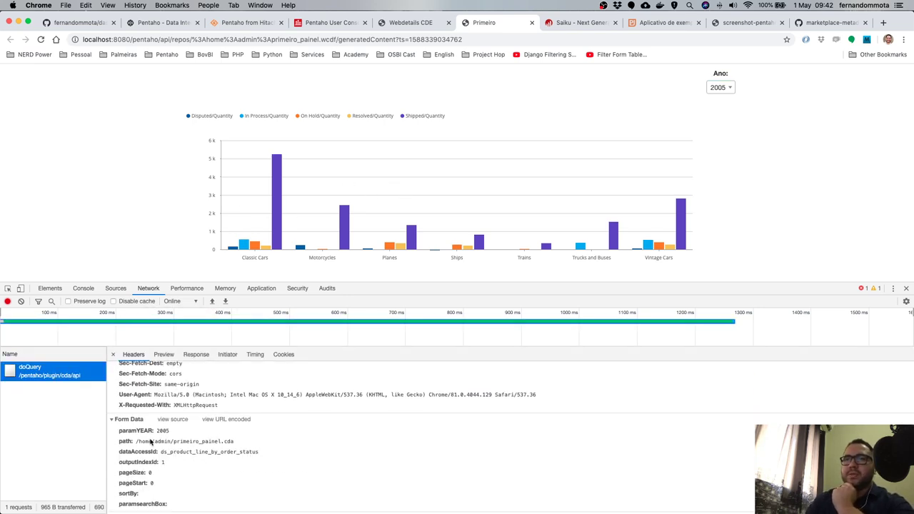
{"action": "double_click", "coordinate": [163, 431]}
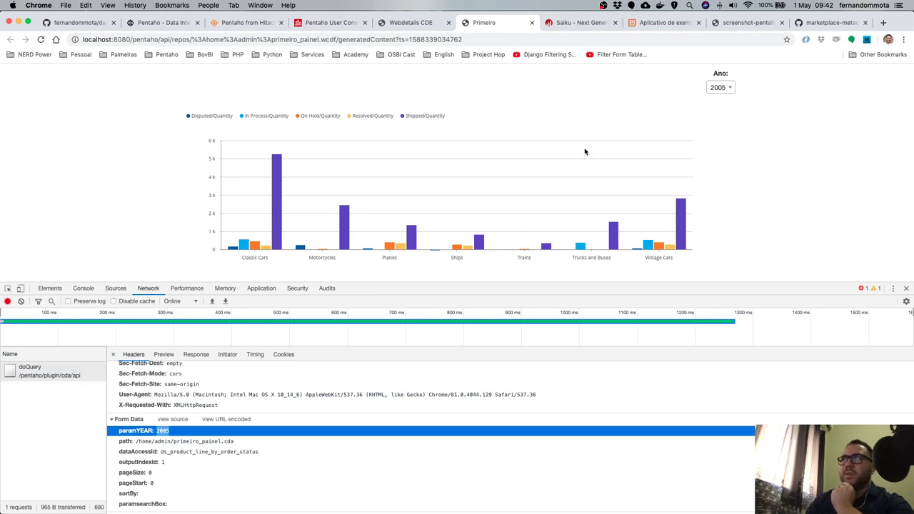
Switch the Ano filter to 2004 and check paramYEAR in the second doQuery request's form data.
{"action": "left_click", "coordinate": [728, 83]}
{"action": "left_click", "coordinate": [722, 135]}
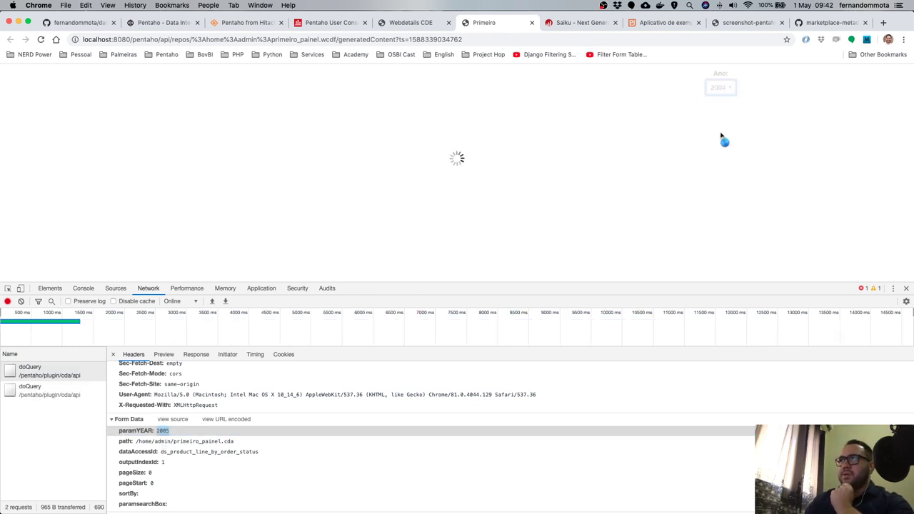
{"action": "left_click", "coordinate": [83, 394]}
{"action": "scroll", "coordinate": [175, 421], "scroll_direction": "down", "scroll_amount": 10}
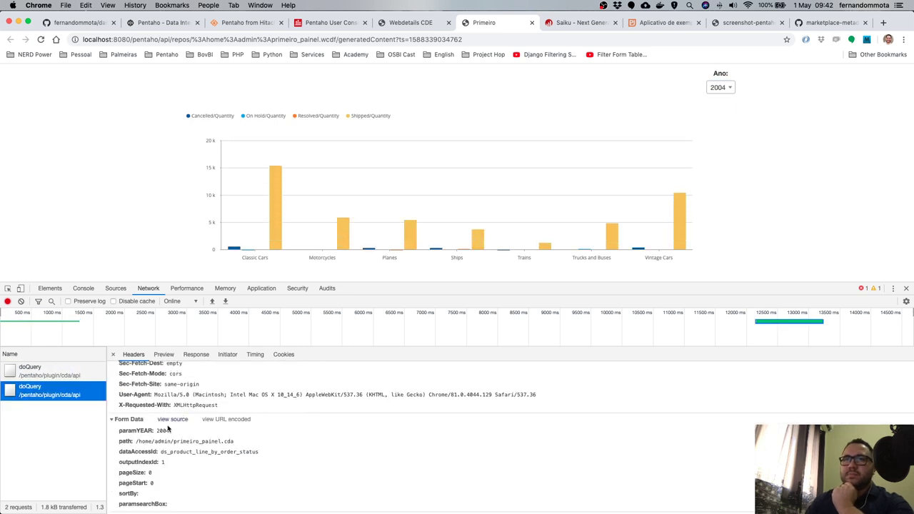
{"action": "double_click", "coordinate": [165, 431]}
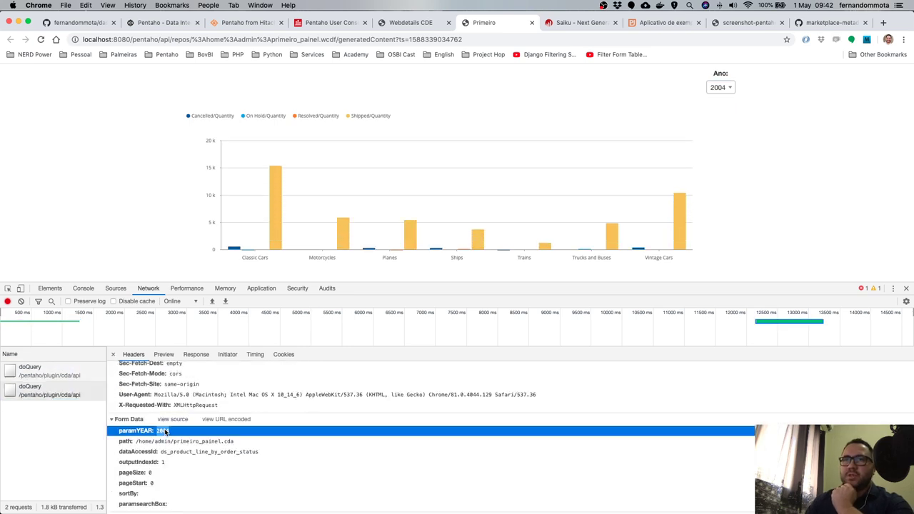
Set the Ano filter back to 2003 and check paramYEAR in the third doQuery request.
{"action": "left_click", "coordinate": [721, 87]}
{"action": "left_click", "coordinate": [719, 124]}
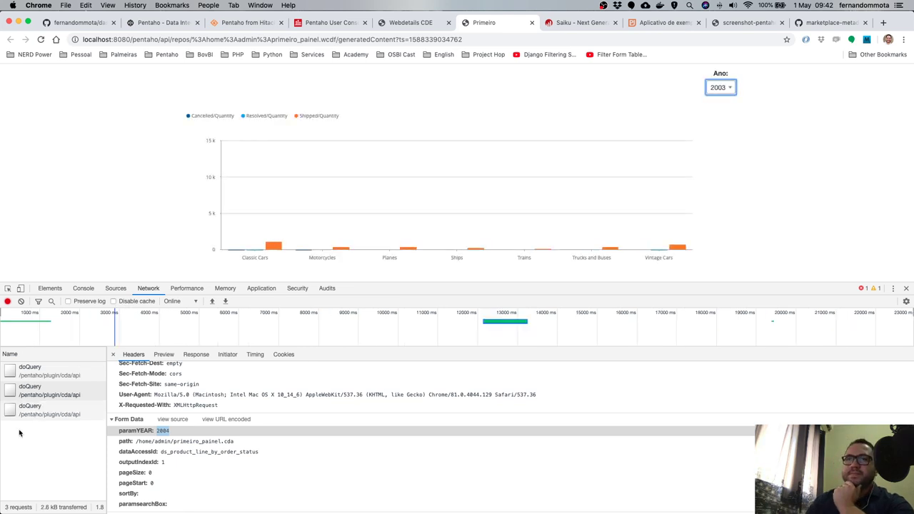
{"action": "left_click", "coordinate": [43, 410]}
{"action": "scroll", "coordinate": [167, 429], "scroll_direction": "down", "scroll_amount": 10}
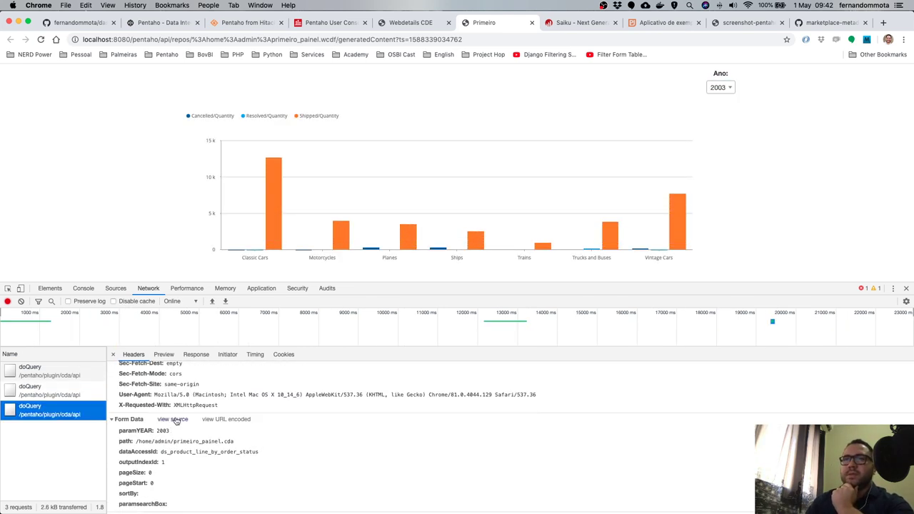
{"action": "double_click", "coordinate": [162, 431]}
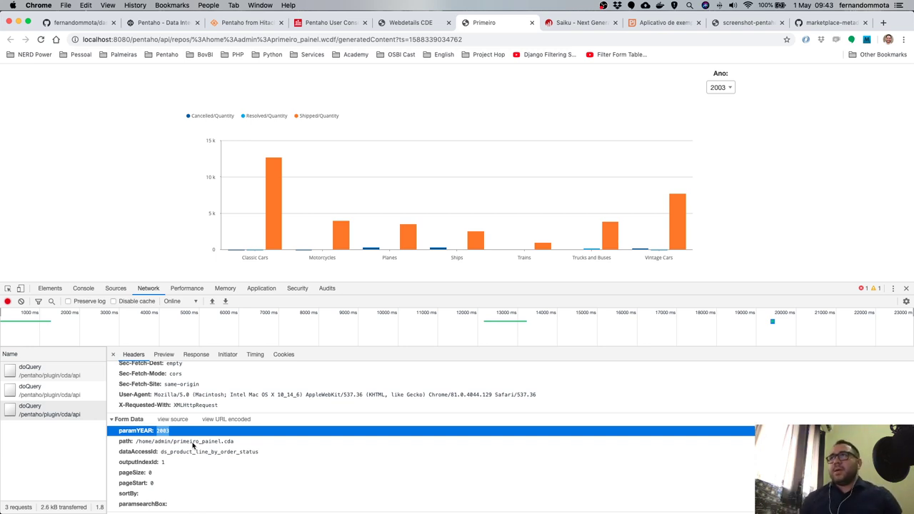
Open the MDX query of the ds_product_line_by_order_status datasource in the CDE editor and enlarge it for reading.
{"action": "left_click", "coordinate": [395, 29]}
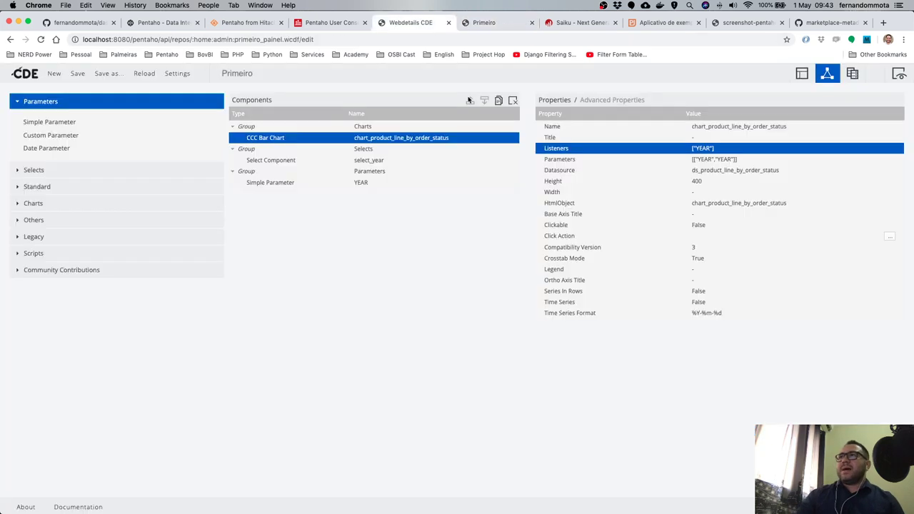
{"action": "left_click", "coordinate": [853, 74]}
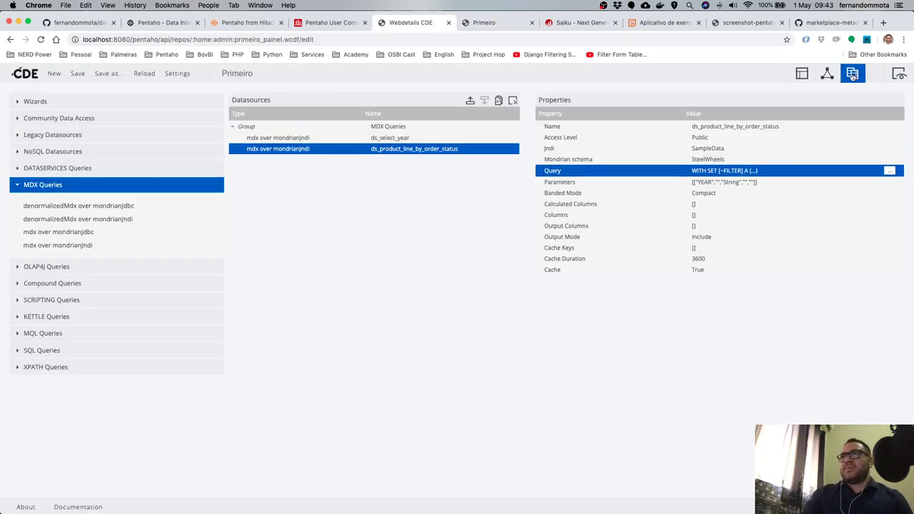
{"action": "left_click", "coordinate": [889, 171]}
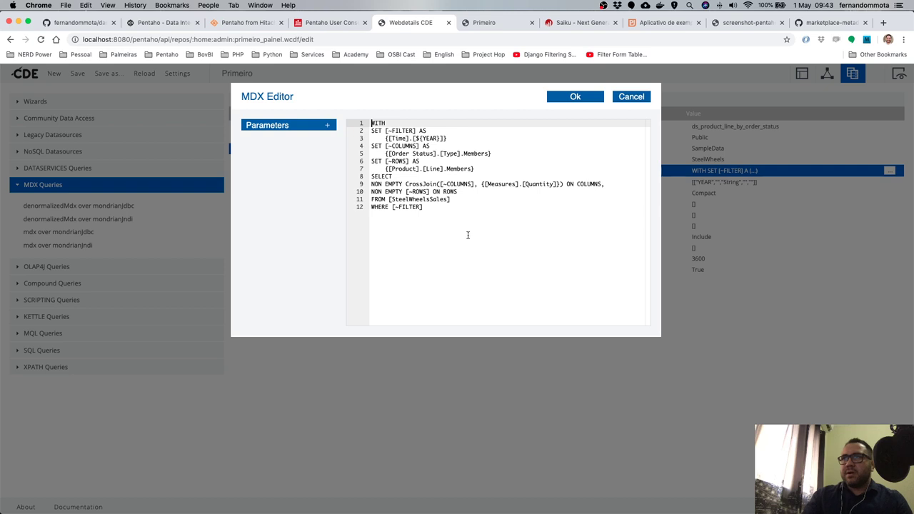
{"action": "left_click", "coordinate": [439, 214]}
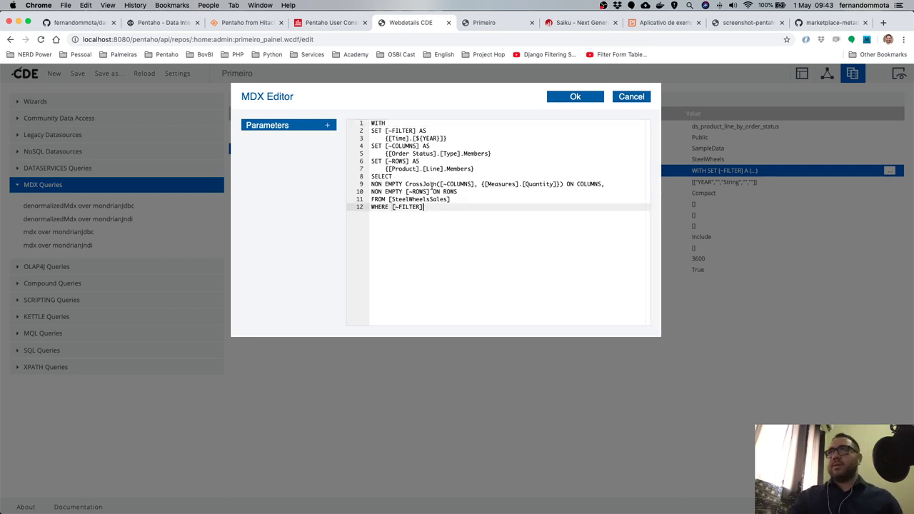
{"action": "scroll", "coordinate": [433, 186], "scroll_direction": "up", "scroll_amount": 5}
{"action": "scroll", "coordinate": [433, 186], "scroll_direction": "up", "scroll_amount": 2}
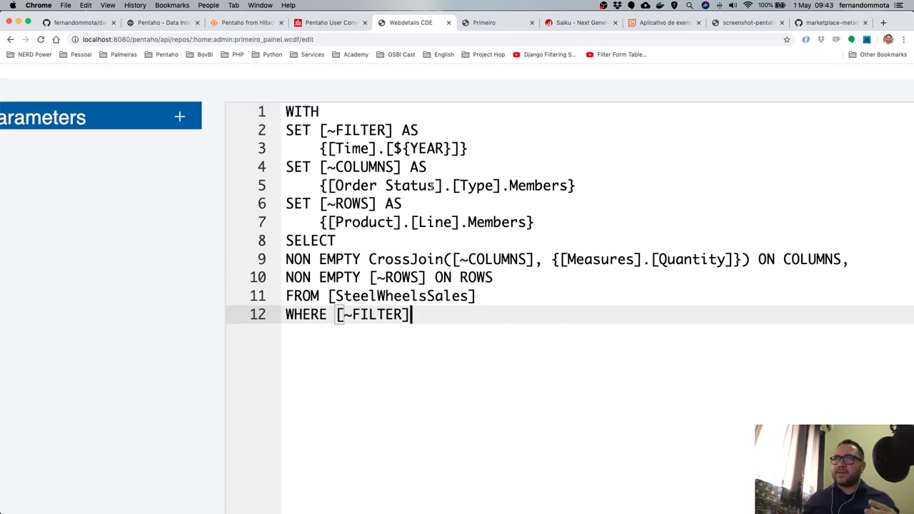
{"action": "scroll", "coordinate": [431, 186], "scroll_direction": "down", "scroll_amount": 1}
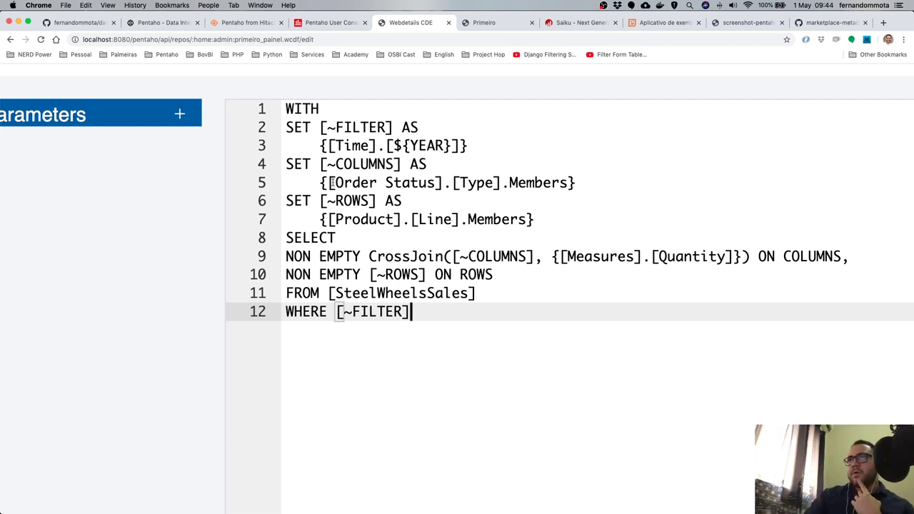
Examine the Order Status, Product and Time dimensions in the MDX query, and close the editor without changes.
{"action": "left_click_drag", "start_coordinate": [334, 183], "coordinate": [418, 183]}
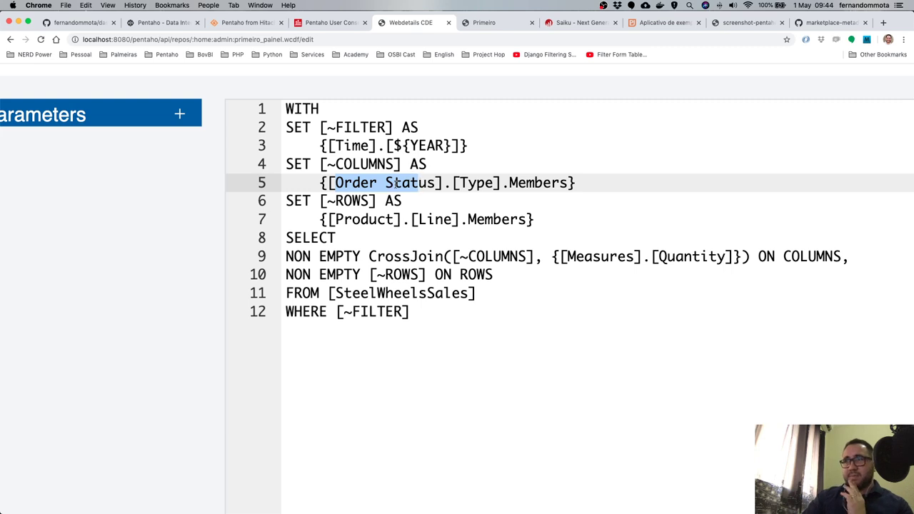
{"action": "double_click", "coordinate": [357, 218]}
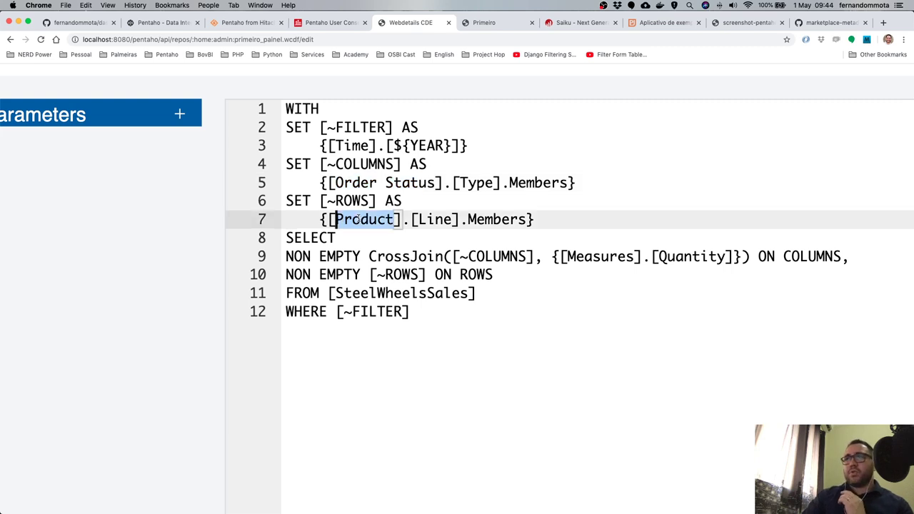
{"action": "double_click", "coordinate": [350, 146]}
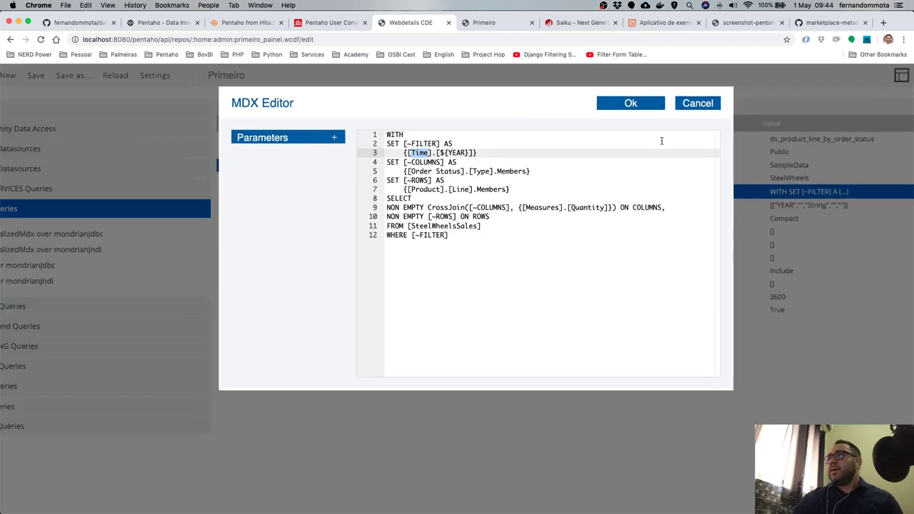
{"action": "left_click", "coordinate": [698, 104]}
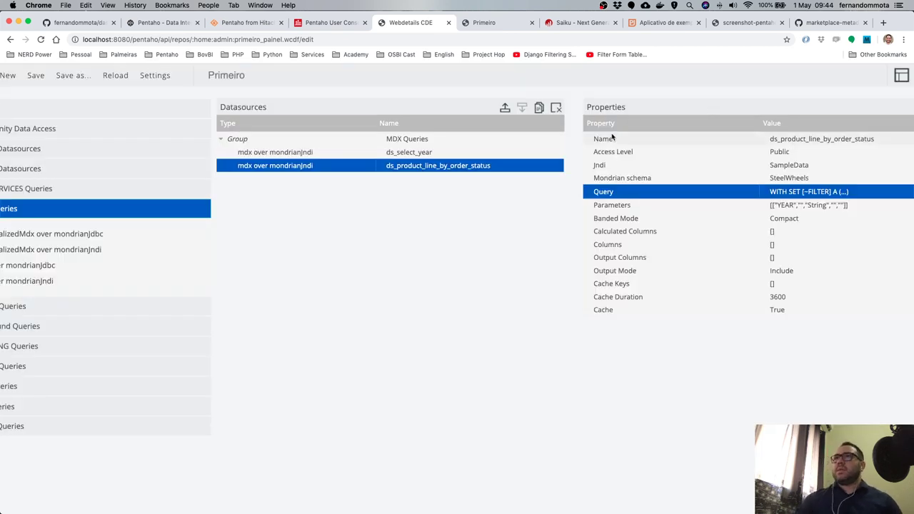
{"action": "key", "text": "super+0"}
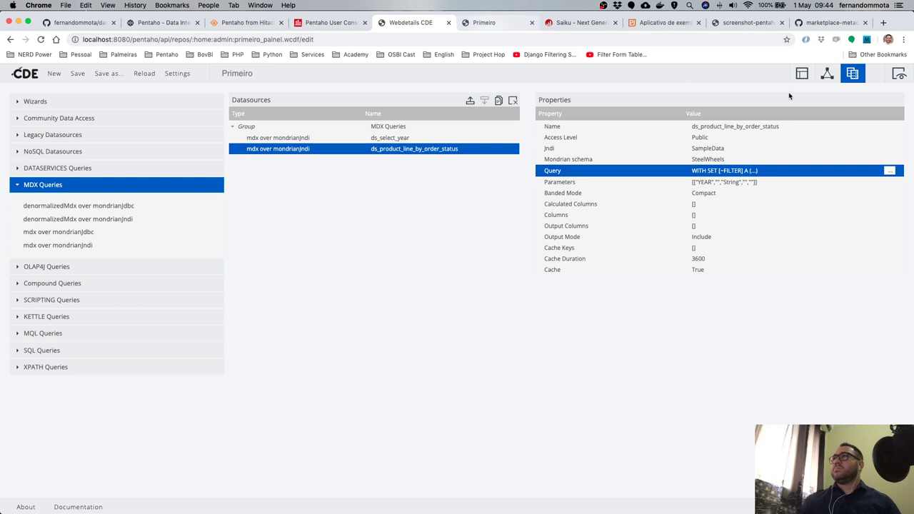
Save the Primeiro dashboard in CDE and return to its preview.
{"action": "key", "text": "ctrl+Tab"}
{"action": "left_click", "coordinate": [437, 29]}
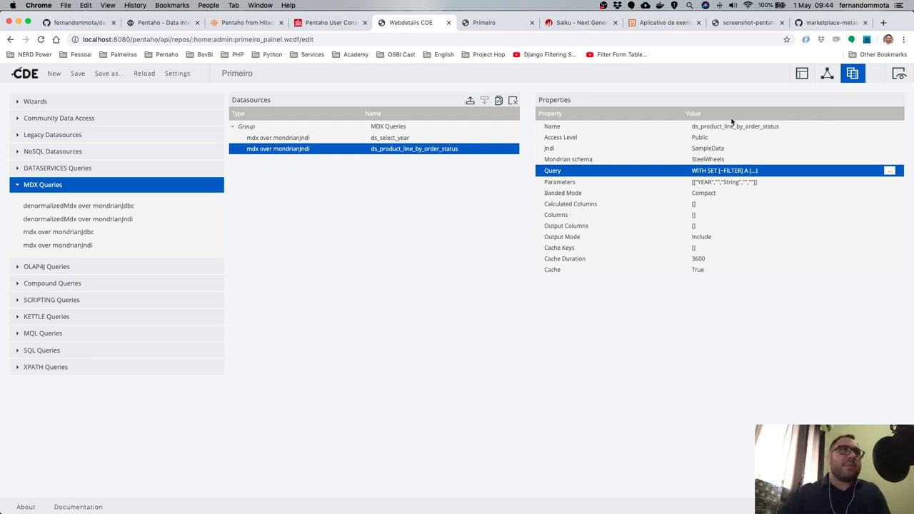
{"action": "left_click", "coordinate": [79, 73]}
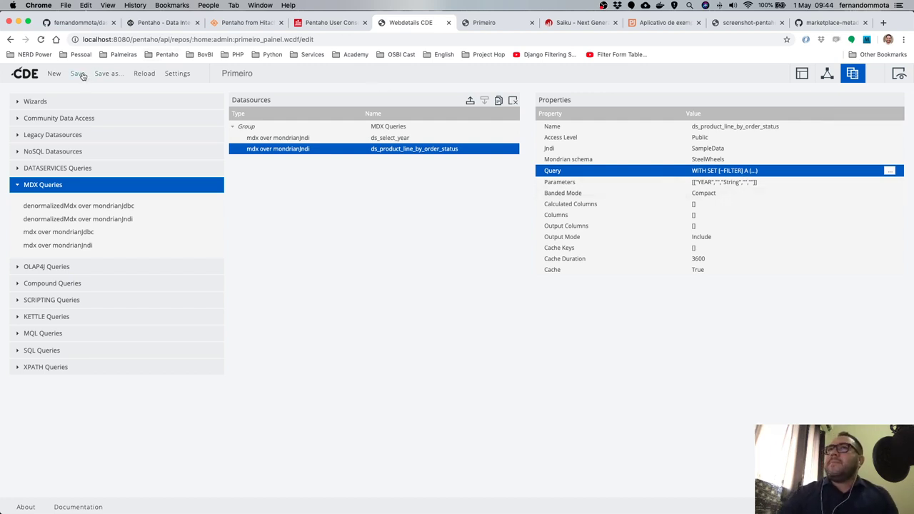
{"action": "left_click", "coordinate": [505, 35]}
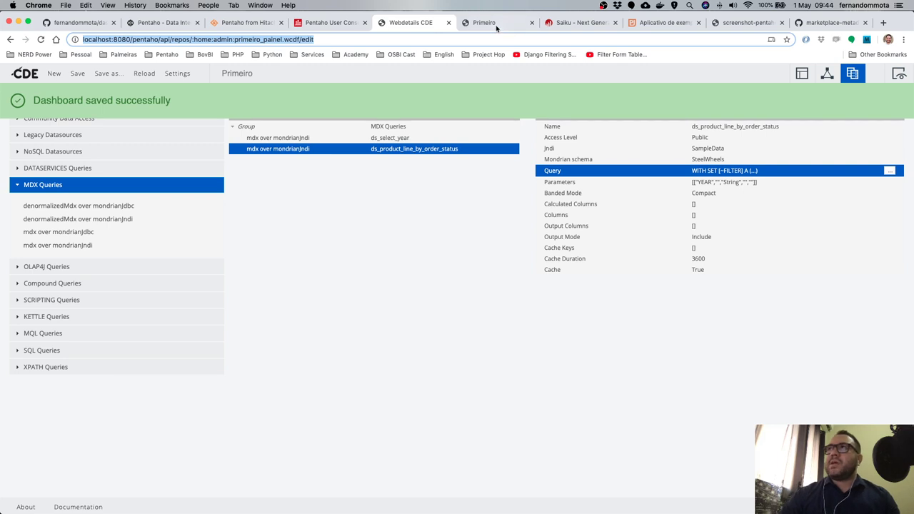
{"action": "left_click", "coordinate": [496, 24]}
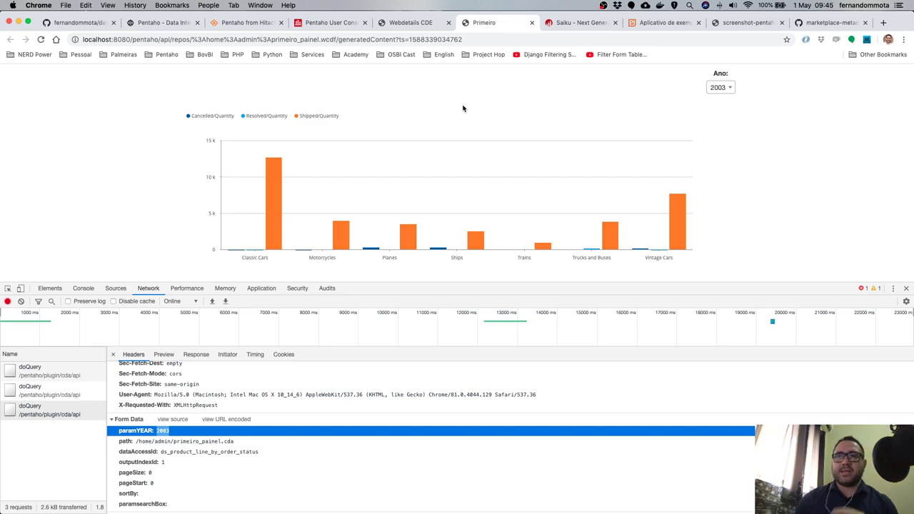
Switch to Terminal and compare the year-filtered queries logged in mondrian_mdx.log with the SQL logged in mondrian_sql.log.
{"action": "key", "text": "ctrl+Up"}
{"action": "left_click", "coordinate": [588, 394]}
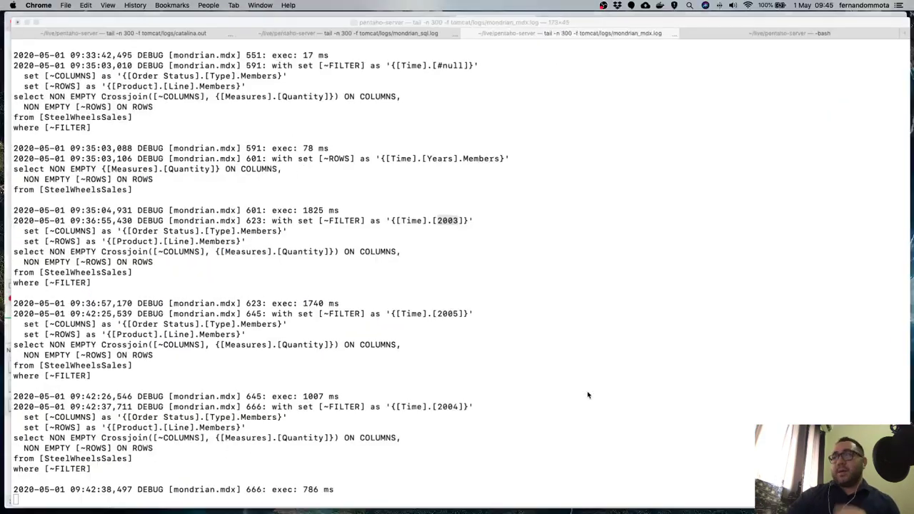
{"action": "left_click", "coordinate": [794, 29]}
{"action": "left_click", "coordinate": [566, 29]}
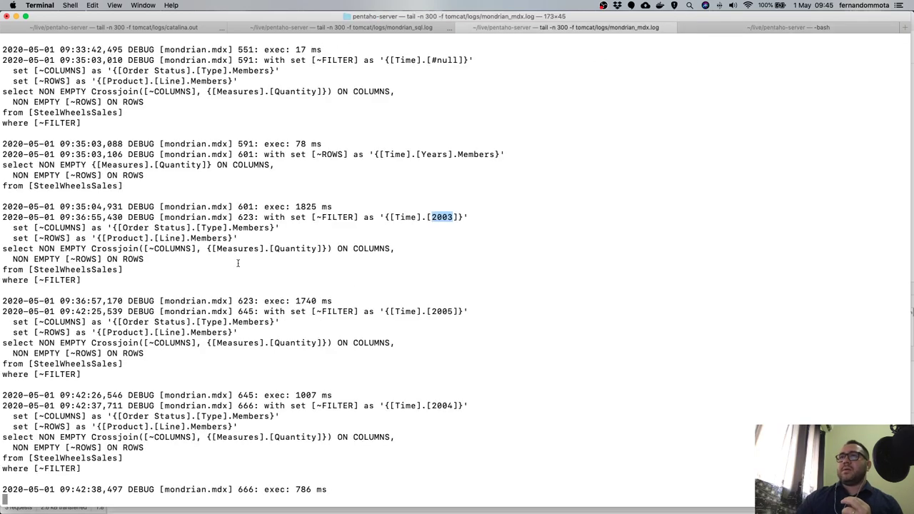
{"action": "left_click_drag", "start_coordinate": [108, 175], "coordinate": [286, 401]}
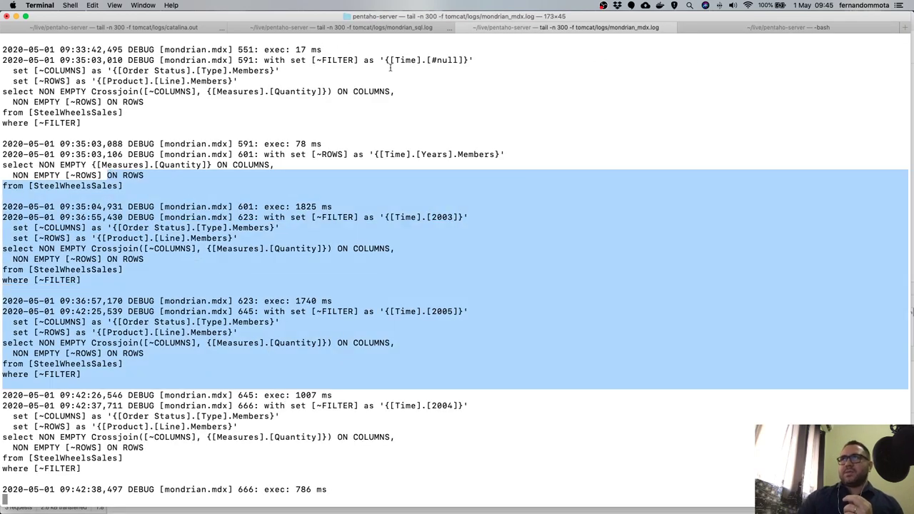
{"action": "left_click", "coordinate": [368, 29]}
{"action": "left_click_drag", "start_coordinate": [139, 186], "coordinate": [213, 385]}
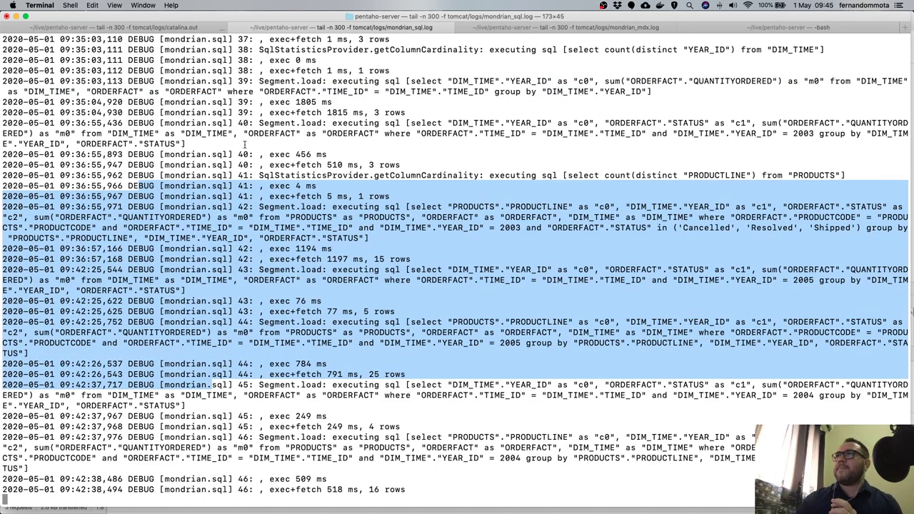
{"action": "left_click", "coordinate": [571, 30]}
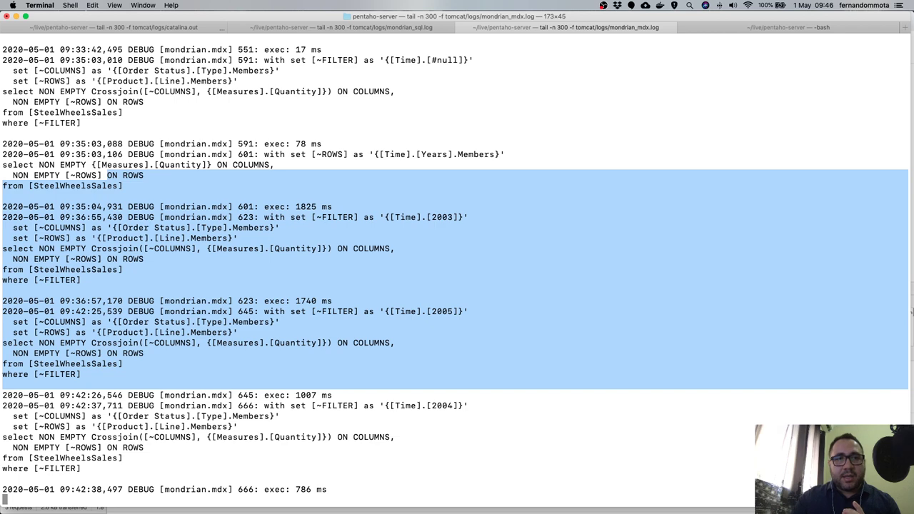
Switch to Finder and select the saiku-shareMondrian.sh script in the saiku versions folder.
{"action": "key", "text": "super+Tab"}
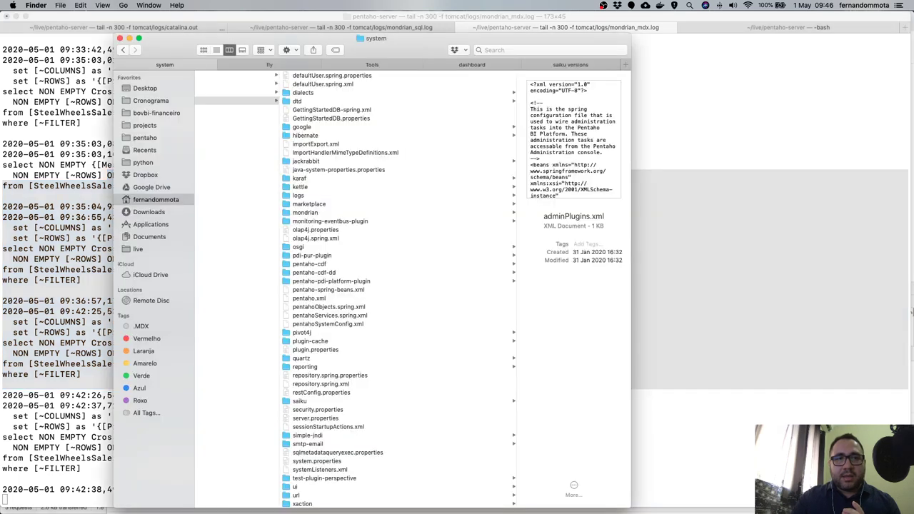
{"action": "left_click", "coordinate": [567, 66]}
{"action": "left_click", "coordinate": [427, 153]}
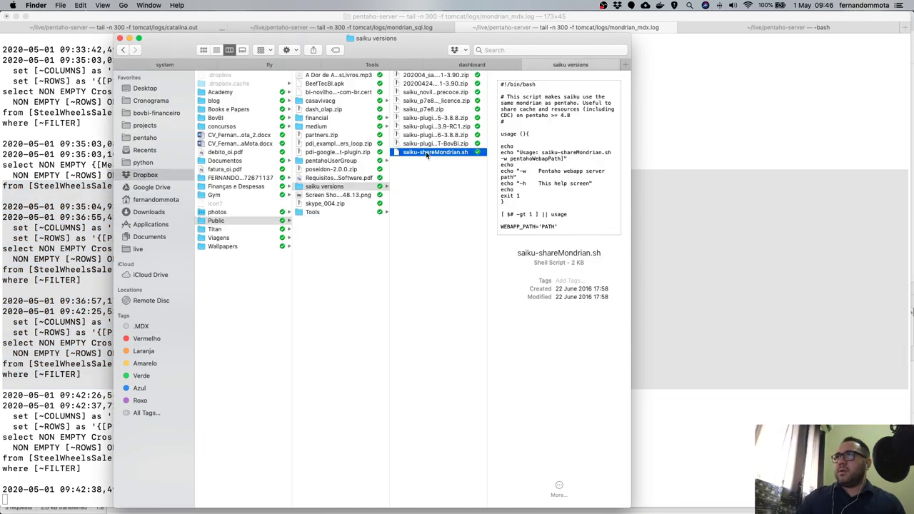
Copy the Dropbox link of saiku-shareMondrian.sh and read through the script's steps in a widened file preview.
{"action": "right_click", "coordinate": [427, 154]}
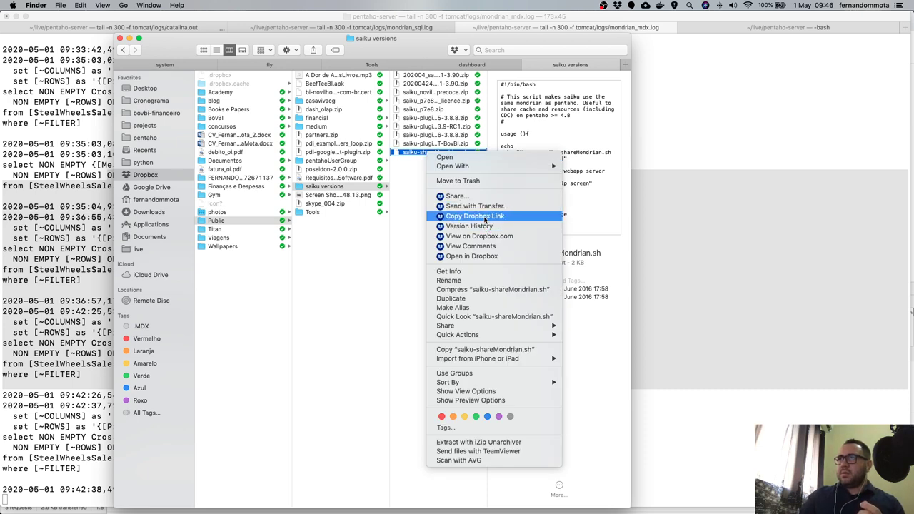
{"action": "left_click", "coordinate": [484, 219]}
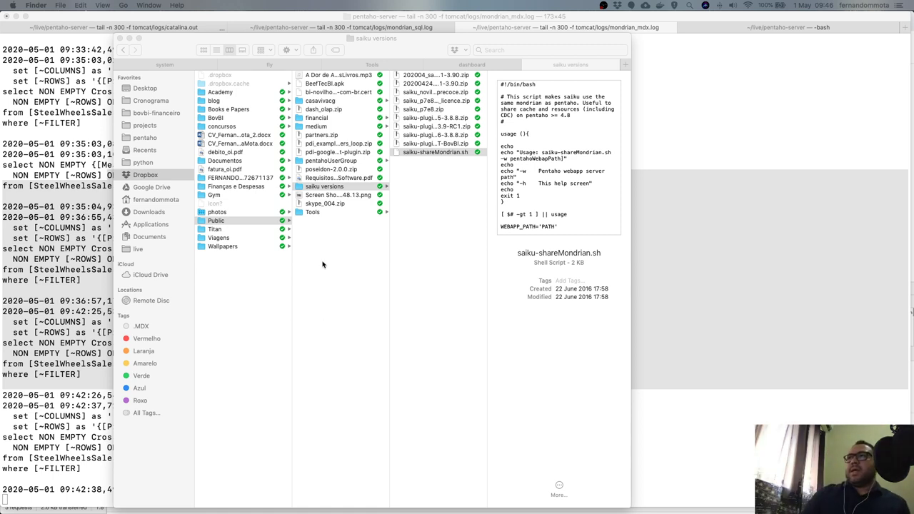
{"action": "scroll", "coordinate": [554, 205], "scroll_direction": "down", "scroll_amount": 10}
{"action": "scroll", "coordinate": [554, 205], "scroll_direction": "down", "scroll_amount": 15}
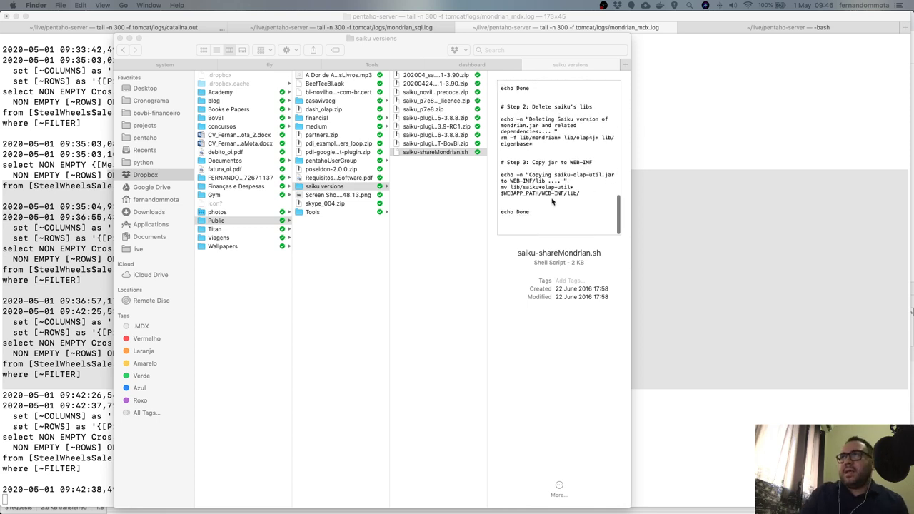
{"action": "scroll", "coordinate": [552, 202], "scroll_direction": "up", "scroll_amount": 3}
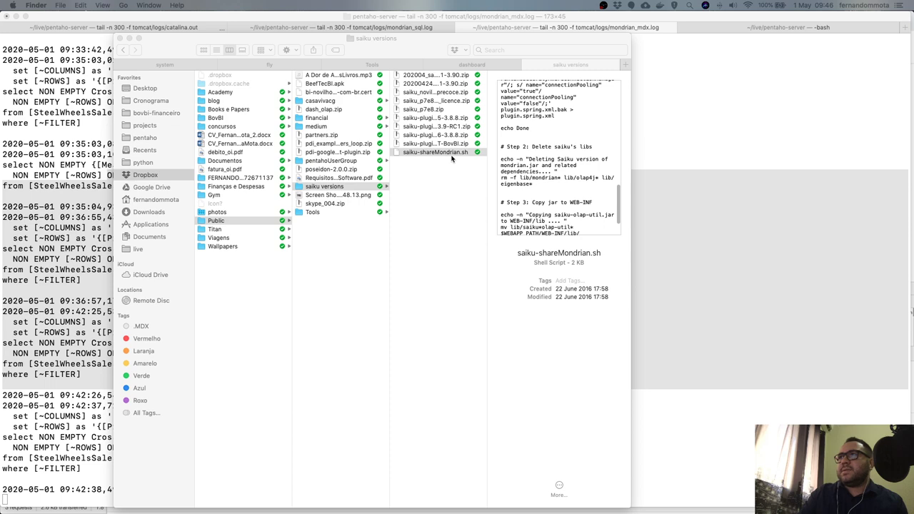
{"action": "left_click_drag", "start_coordinate": [632, 175], "coordinate": [793, 175]}
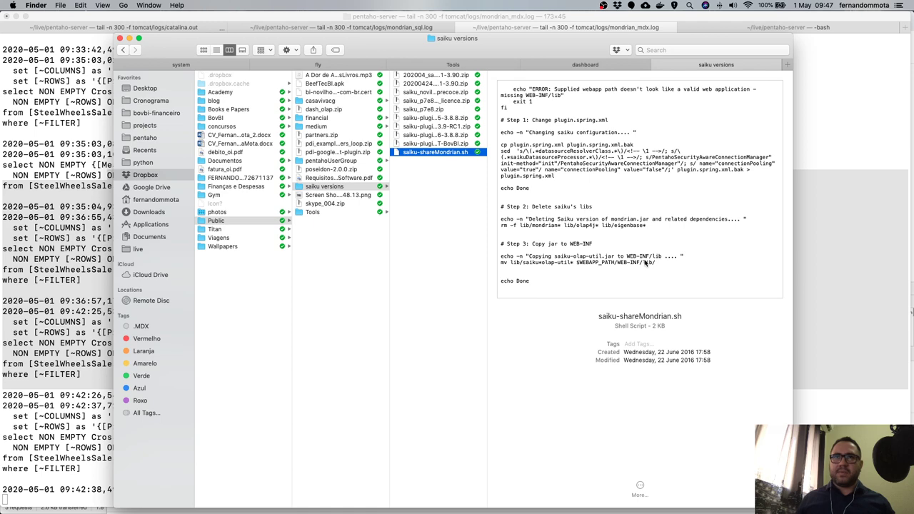
Switch to Terminal and review the Mondrian queries logged in mondrian_mdx.log and mondrian_sql.log.
{"action": "left_click", "coordinate": [894, 250]}
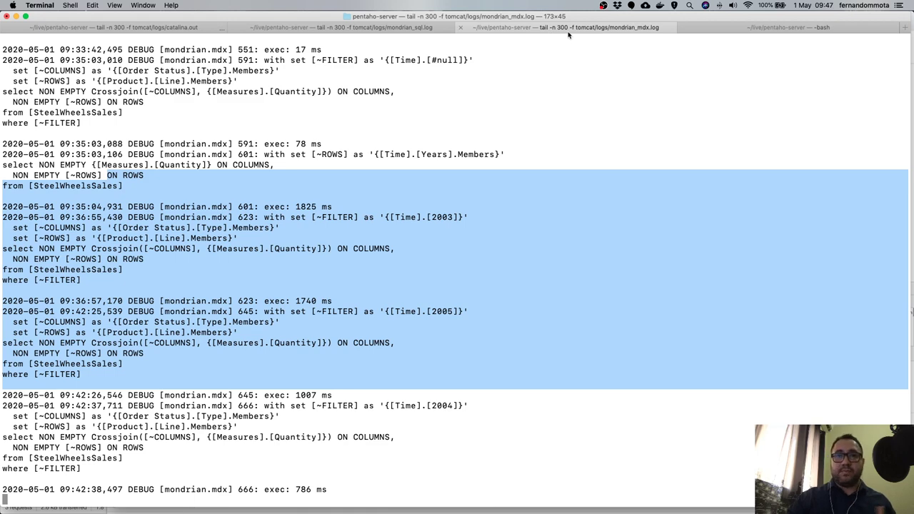
{"action": "left_click", "coordinate": [758, 28]}
{"action": "left_click", "coordinate": [529, 29]}
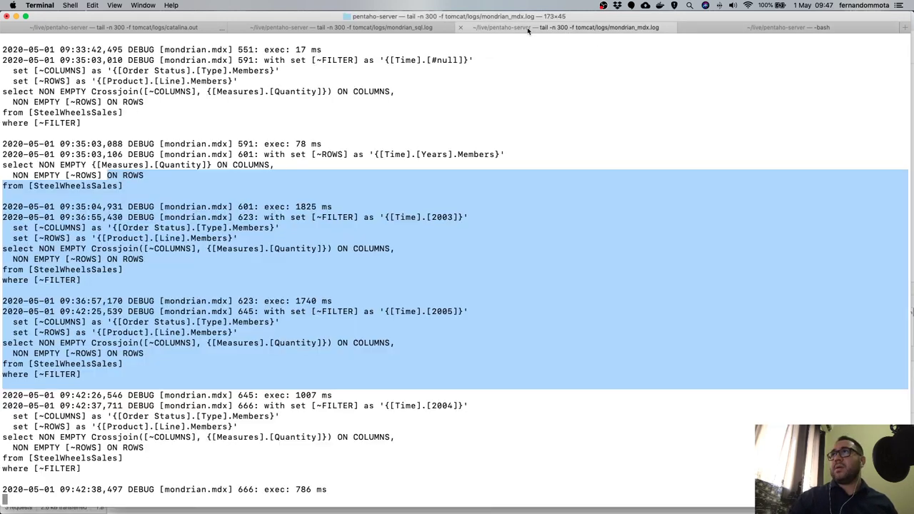
{"action": "left_click", "coordinate": [357, 29]}
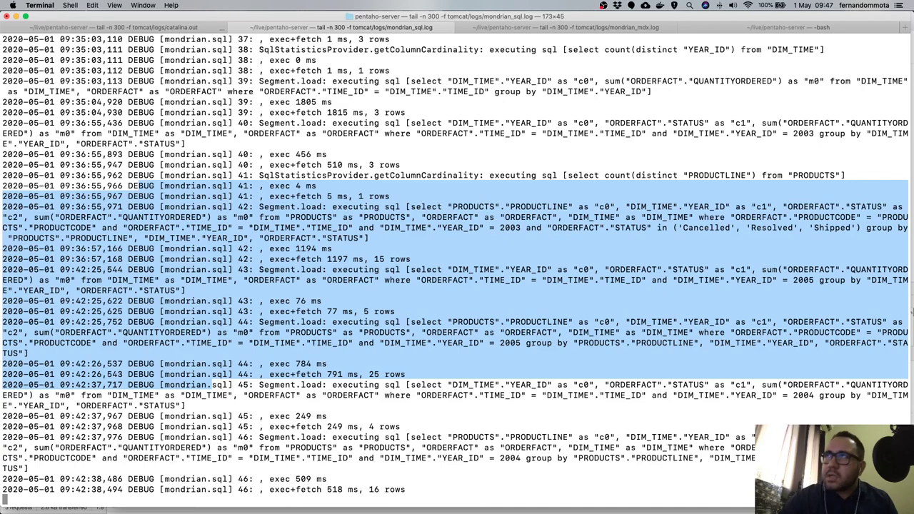
Switch to Saiku in Chrome, add the Time dimension's (All) level to the rows and turn off hiding of parent levels.
{"action": "key", "text": "ctrl+Up"}
{"action": "left_click", "coordinate": [356, 397]}
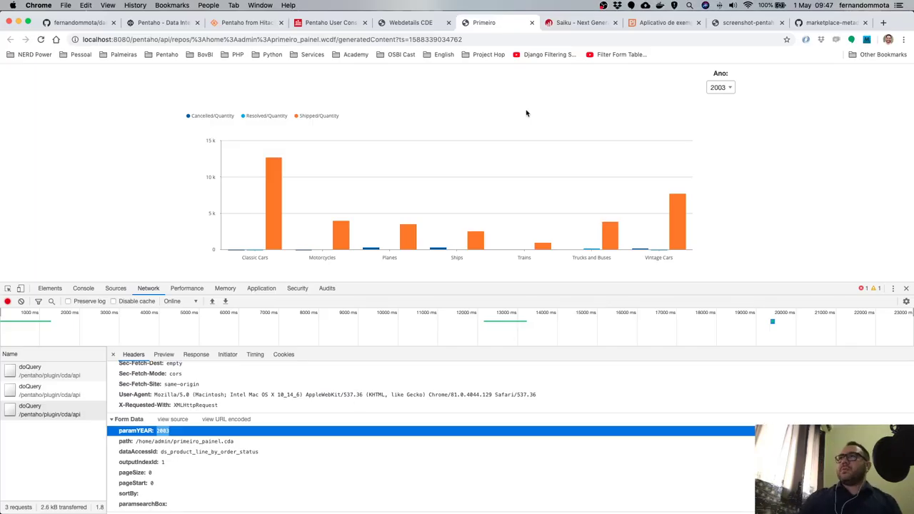
{"action": "left_click", "coordinate": [573, 24]}
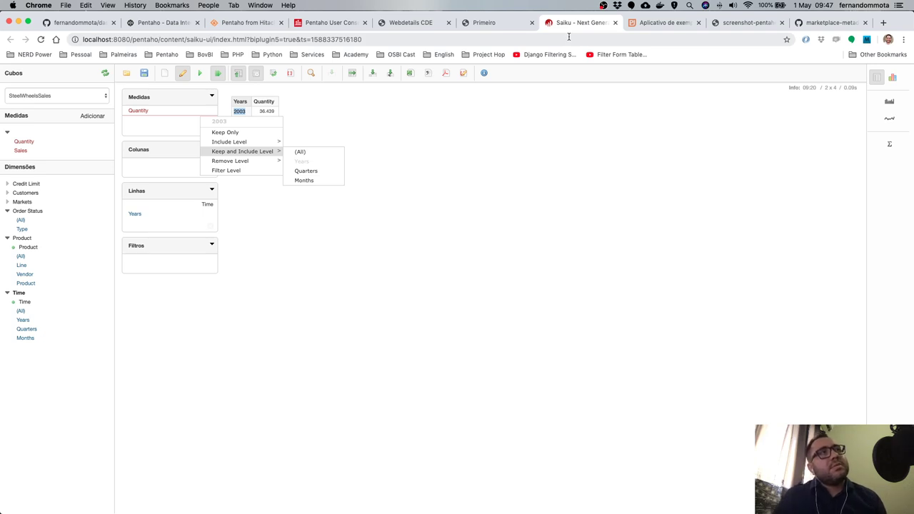
{"action": "left_click", "coordinate": [488, 226]}
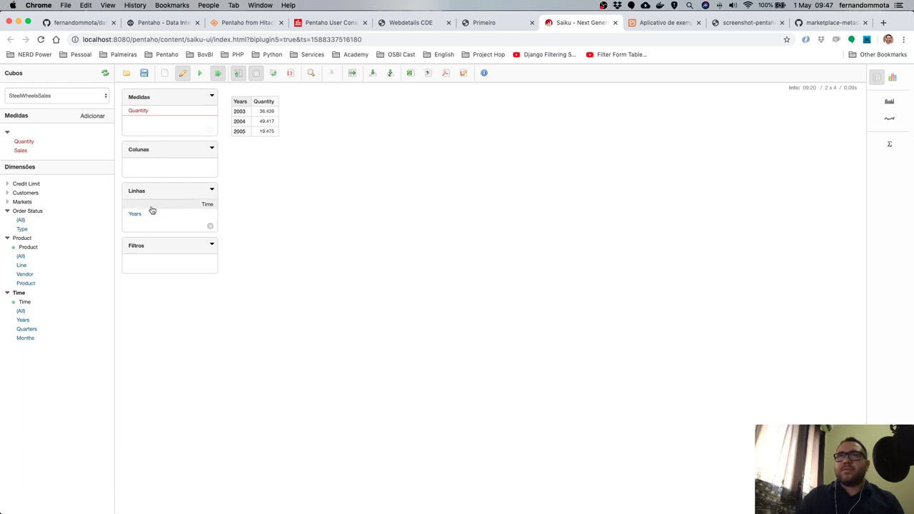
{"action": "left_click", "coordinate": [20, 315]}
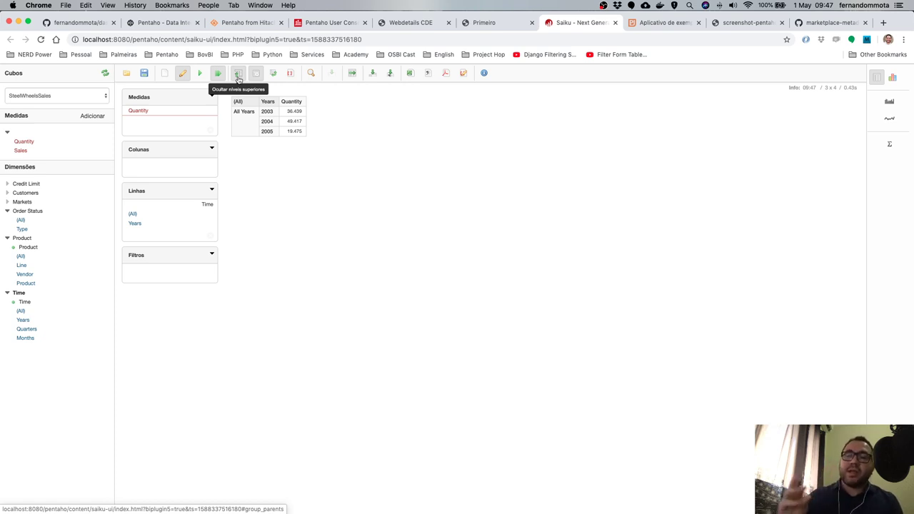
{"action": "left_click", "coordinate": [239, 75]}
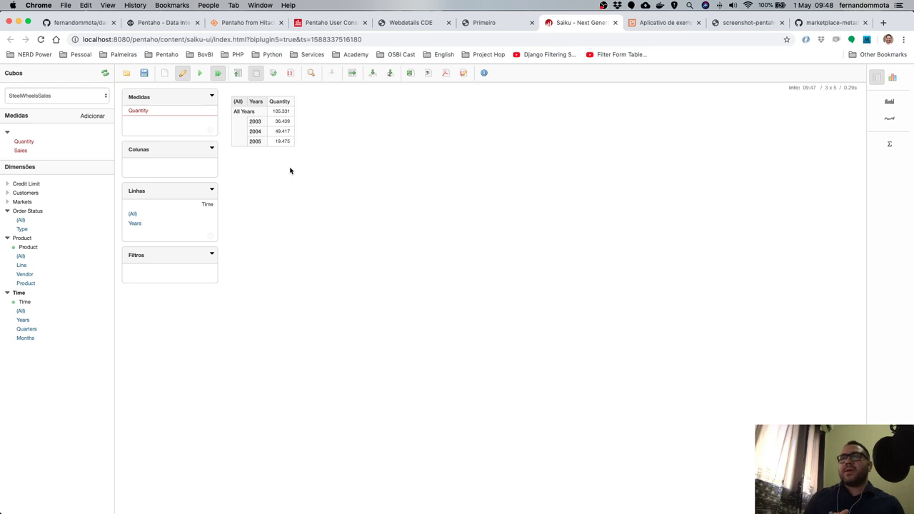
Show the MDX of the Saiku query with the All Years row and copy its full text.
{"action": "left_click_drag", "start_coordinate": [277, 121], "coordinate": [296, 116]}
{"action": "left_click", "coordinate": [302, 139]}
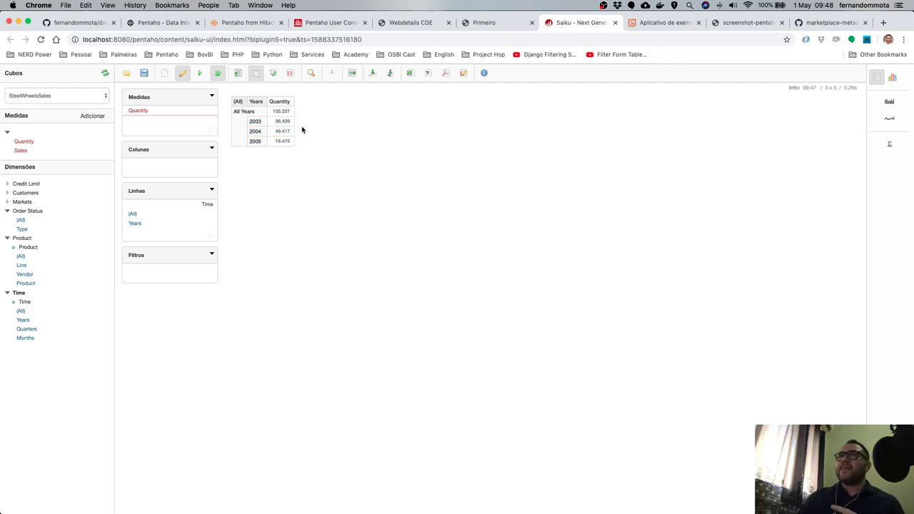
{"action": "left_click", "coordinate": [289, 74]}
{"action": "left_click_drag", "start_coordinate": [475, 247], "coordinate": [343, 185]}
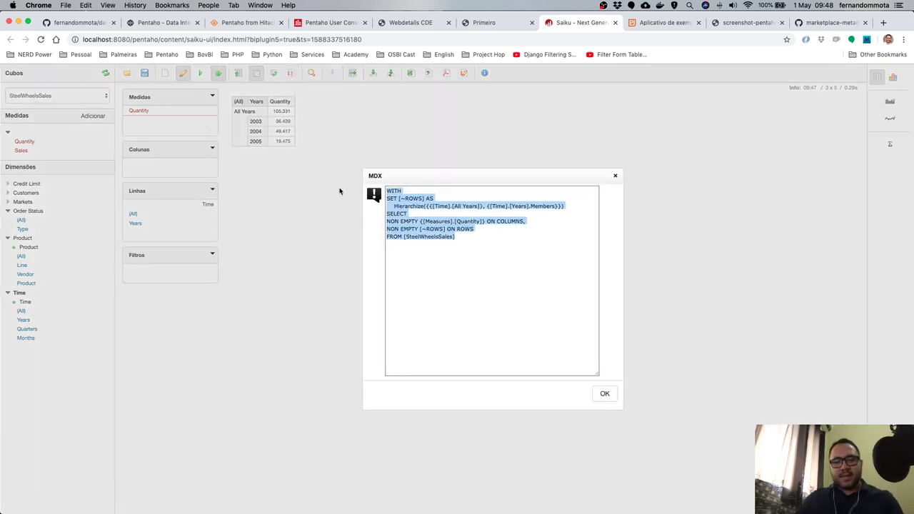
Replace the ds_select_year datasource query in CDE with the copied MDX that includes [Time].[All Years].
{"action": "left_click", "coordinate": [405, 23]}
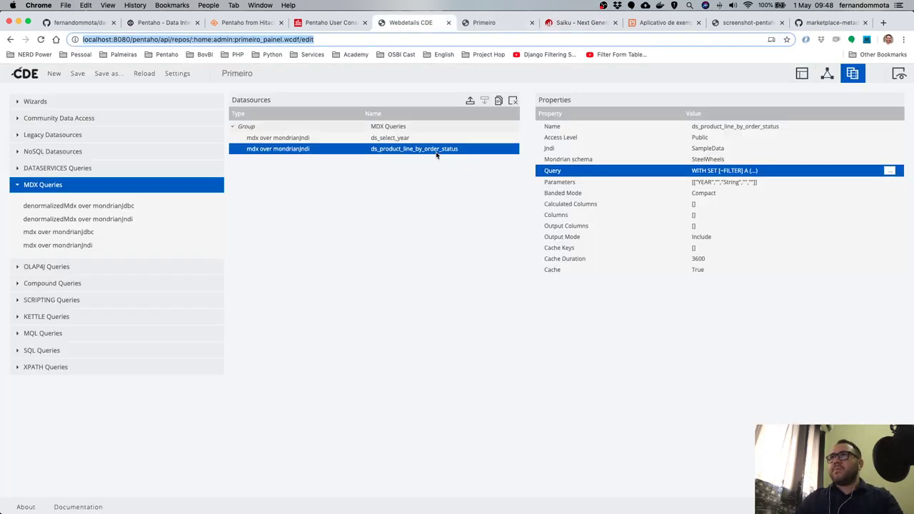
{"action": "left_click", "coordinate": [416, 138]}
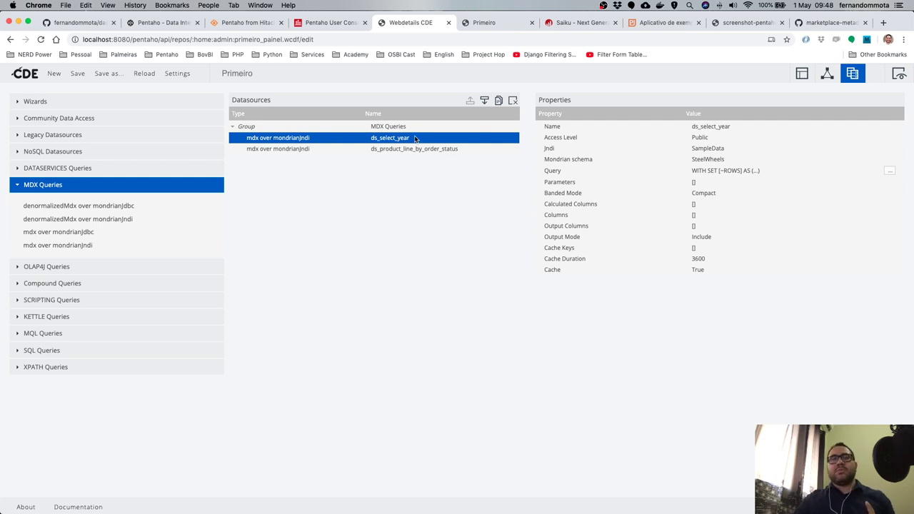
{"action": "left_click", "coordinate": [890, 170]}
{"action": "left_click_drag", "start_coordinate": [448, 169], "coordinate": [409, 161]}
{"action": "key", "text": "super+a"}
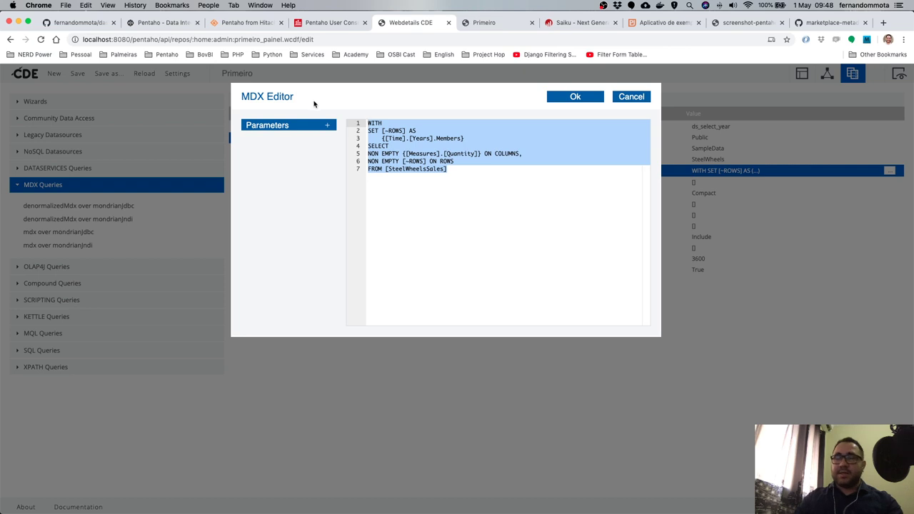
{"action": "key", "text": "super+v"}
{"action": "left_click", "coordinate": [562, 98]}
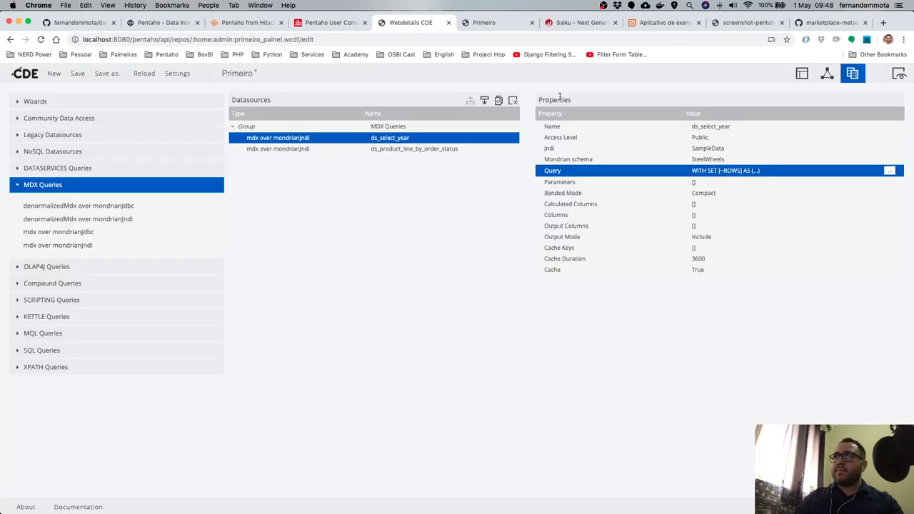
Save the Primeiro dashboard, reload its preview and expand the Ano filter to check the year options.
{"action": "left_click", "coordinate": [78, 76]}
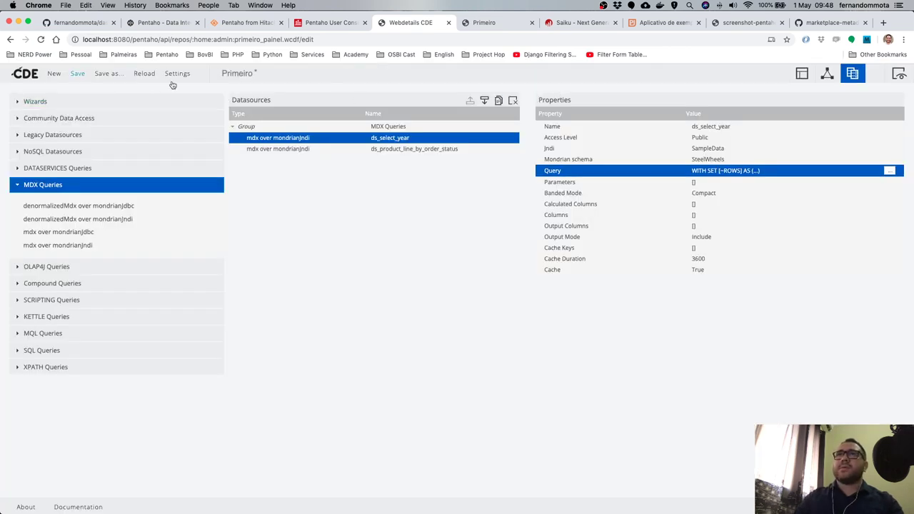
{"action": "left_click", "coordinate": [488, 22]}
{"action": "key", "text": "super+r"}
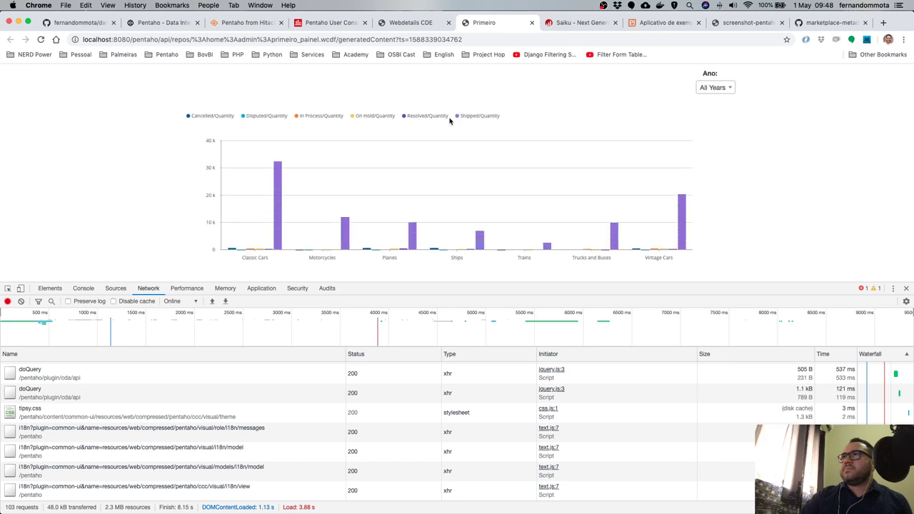
{"action": "left_click", "coordinate": [723, 88]}
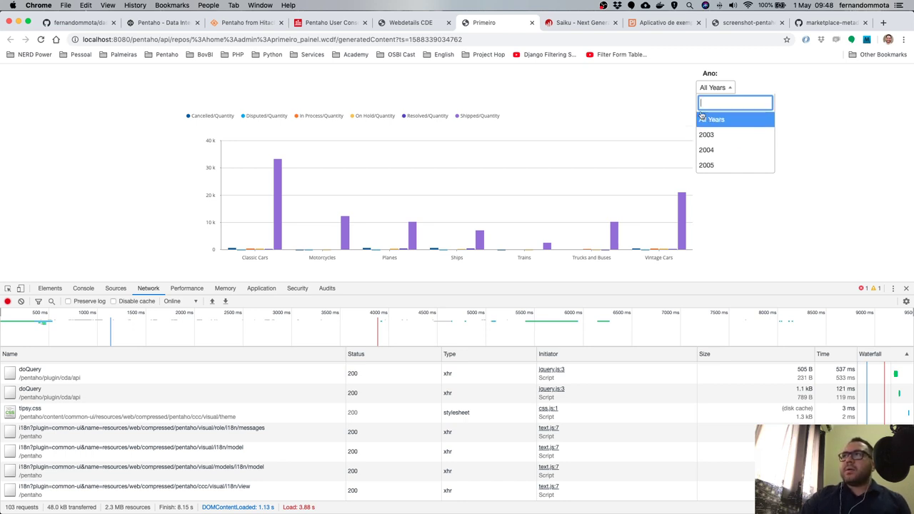
Compare the All Years member in the Saiku table with the Ano filter options in the Primeiro preview.
{"action": "left_click", "coordinate": [565, 27]}
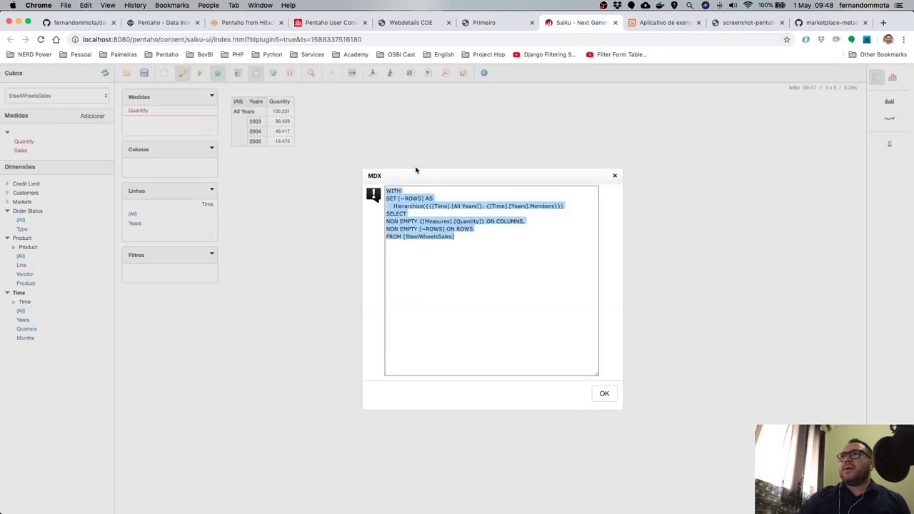
{"action": "left_click", "coordinate": [614, 176]}
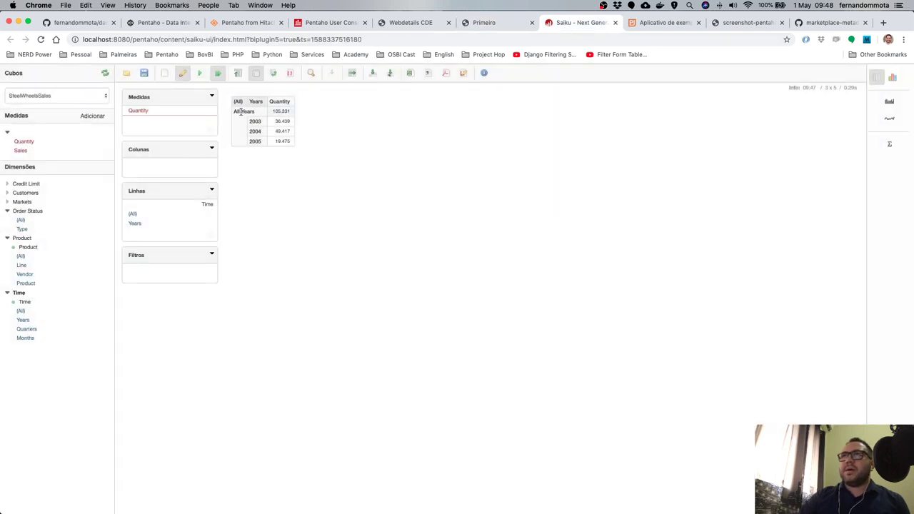
{"action": "left_click_drag", "start_coordinate": [235, 112], "coordinate": [271, 112]}
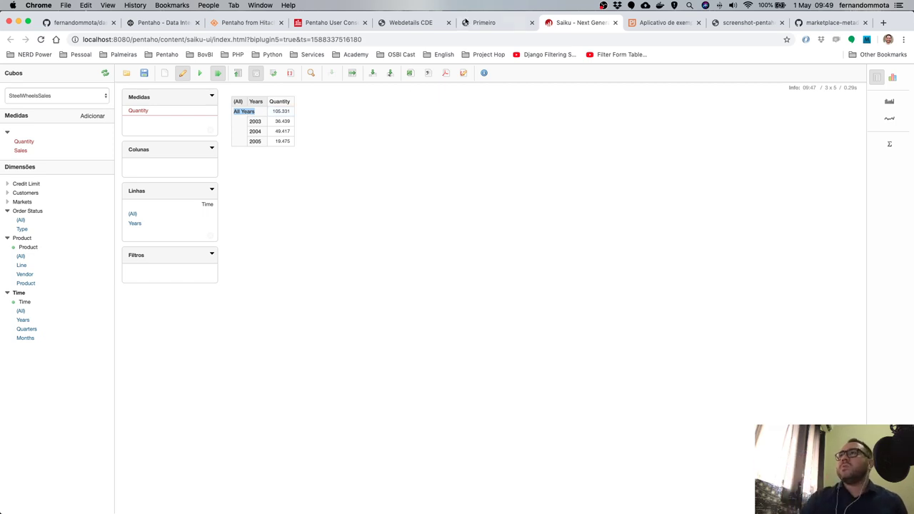
{"action": "left_click", "coordinate": [476, 24]}
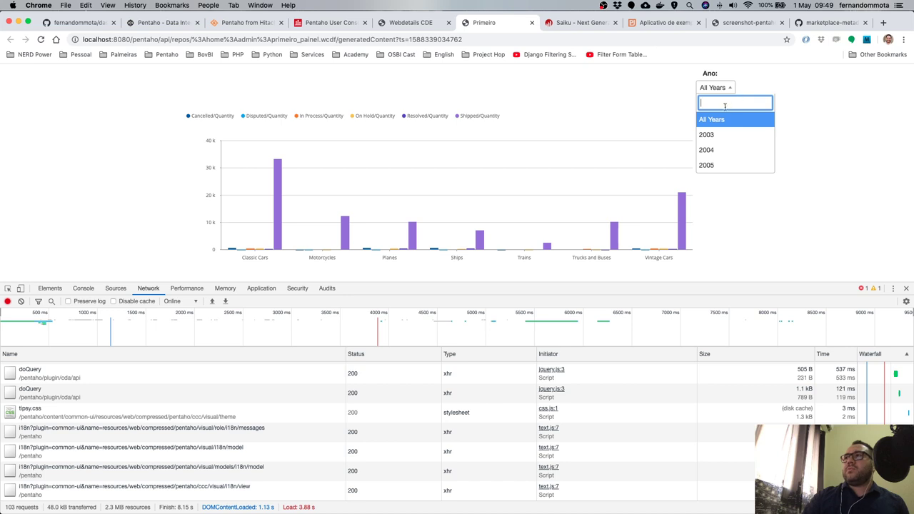
{"action": "left_click", "coordinate": [691, 218]}
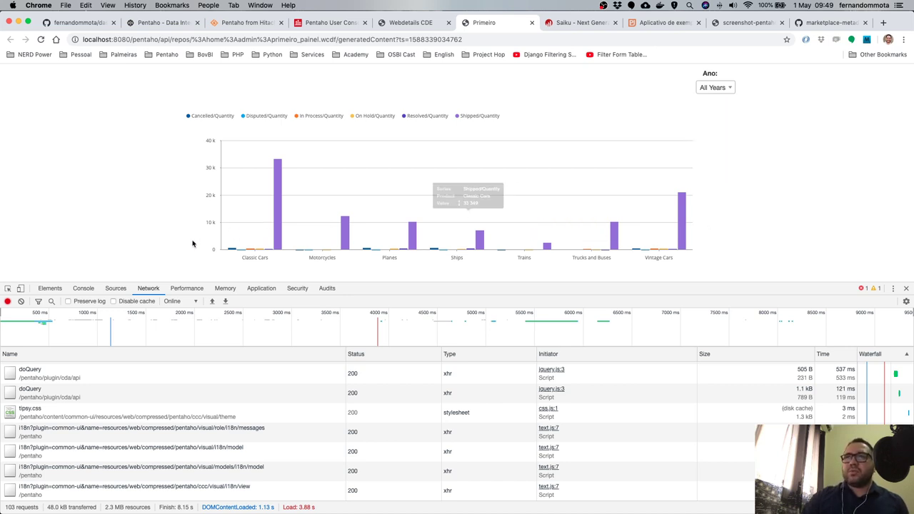
Switch to Terminal and examine the newest query in mondrian_sql.log for the All Years dashboard load.
{"action": "key", "text": "ctrl+Up"}
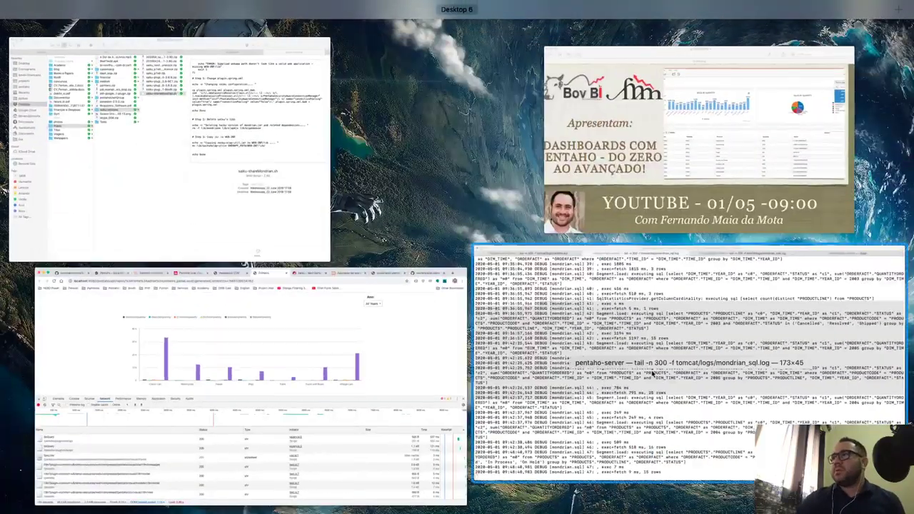
{"action": "left_click", "coordinate": [690, 364]}
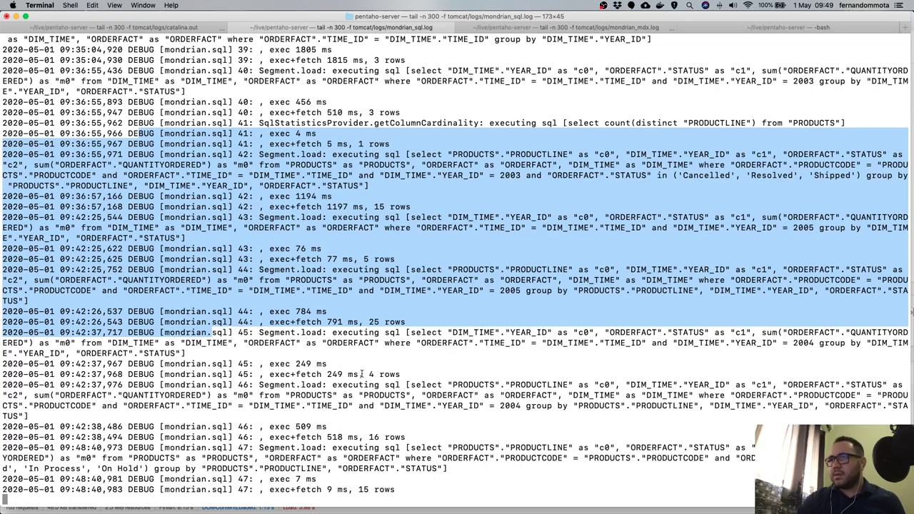
{"action": "left_click", "coordinate": [370, 412]}
{"action": "scroll", "coordinate": [370, 412], "scroll_direction": "down", "scroll_amount": 4}
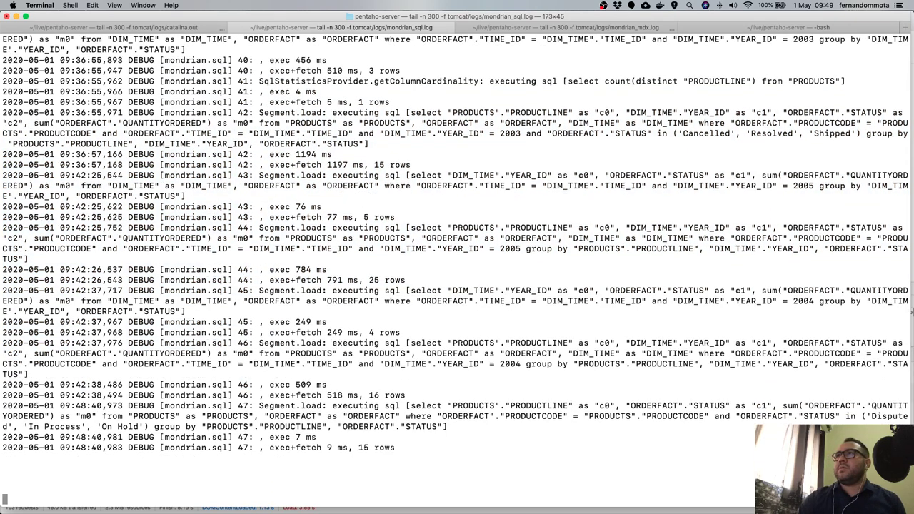
{"action": "scroll", "coordinate": [457, 264], "scroll_direction": "down", "scroll_amount": 5}
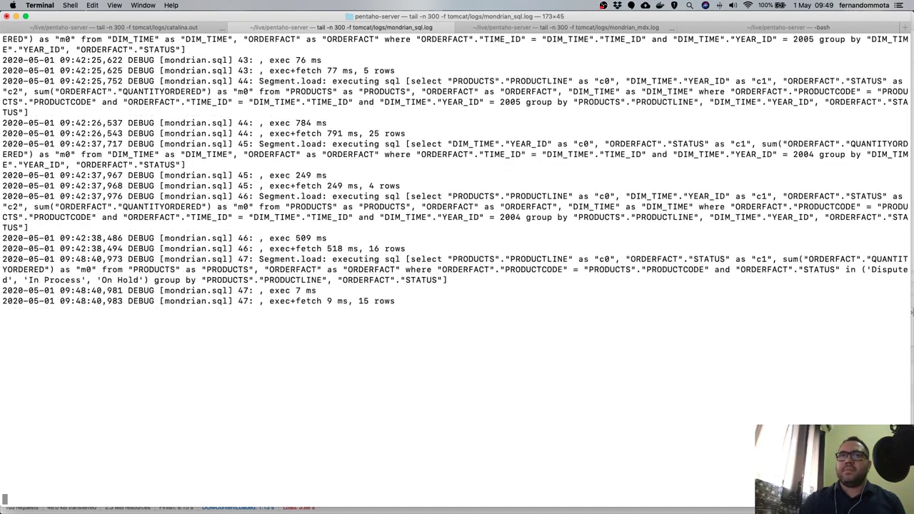
Switch to the Pentaho User Console in Chrome and clear the CDA cache.
{"action": "key", "text": "ctrl+Up"}
{"action": "left_click", "coordinate": [285, 307]}
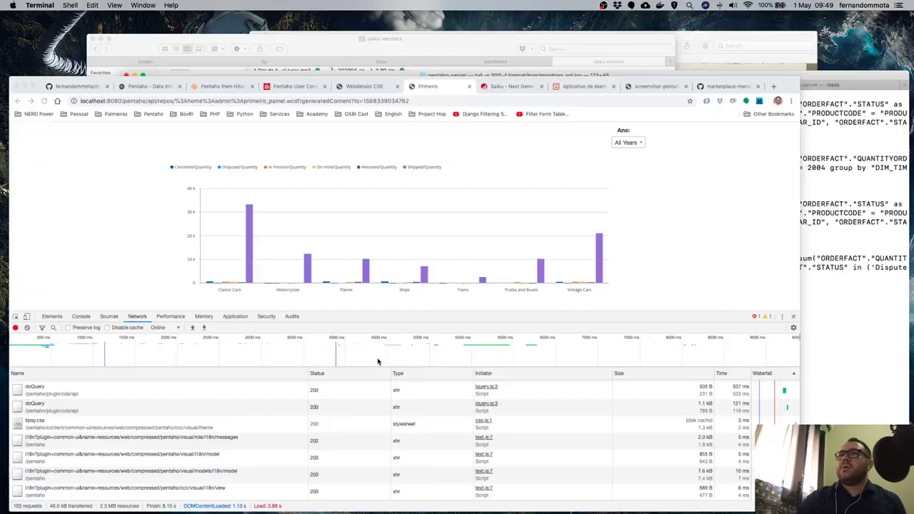
{"action": "left_click", "coordinate": [315, 23]}
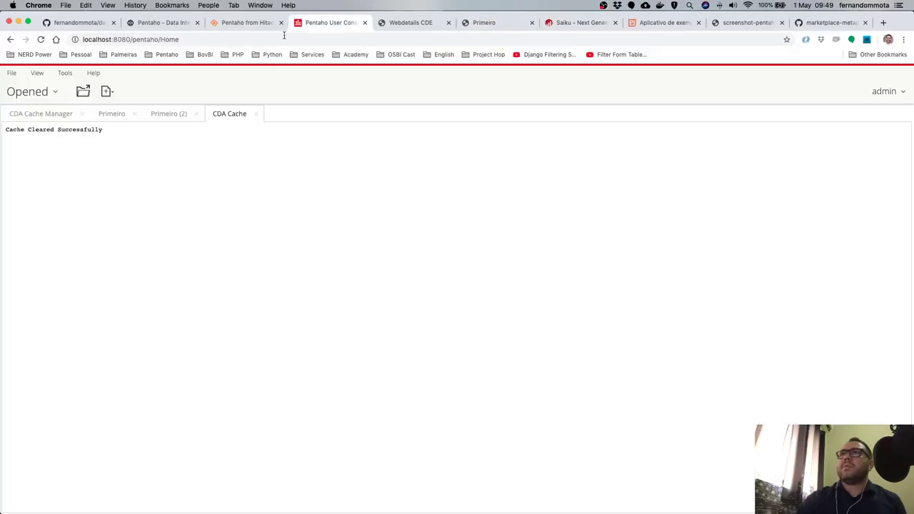
{"action": "left_click", "coordinate": [65, 73]}
{"action": "mouse_move", "coordinate": [73, 91]}
{"action": "left_click", "coordinate": [167, 169]}
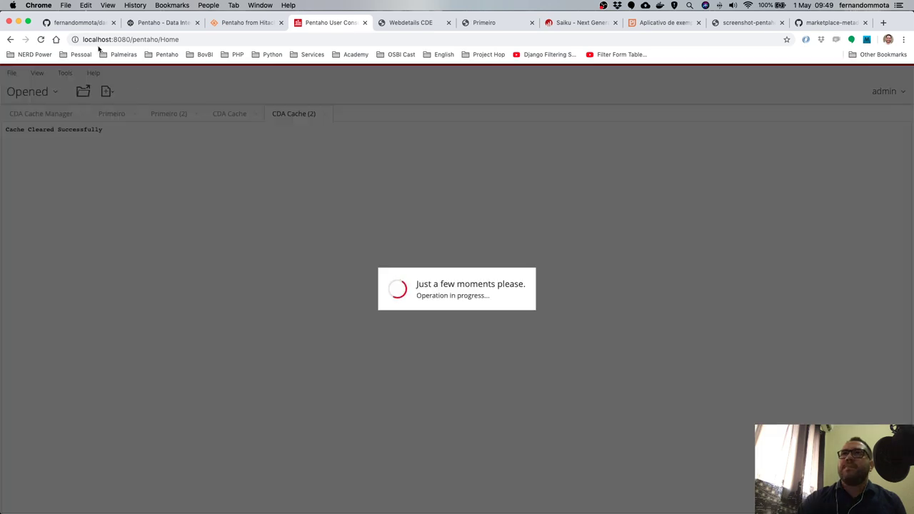
Flush the Mondrian schema cache in the Pentaho User Console and reload the Primeiro preview.
{"action": "left_click", "coordinate": [65, 72]}
{"action": "mouse_move", "coordinate": [84, 87]}
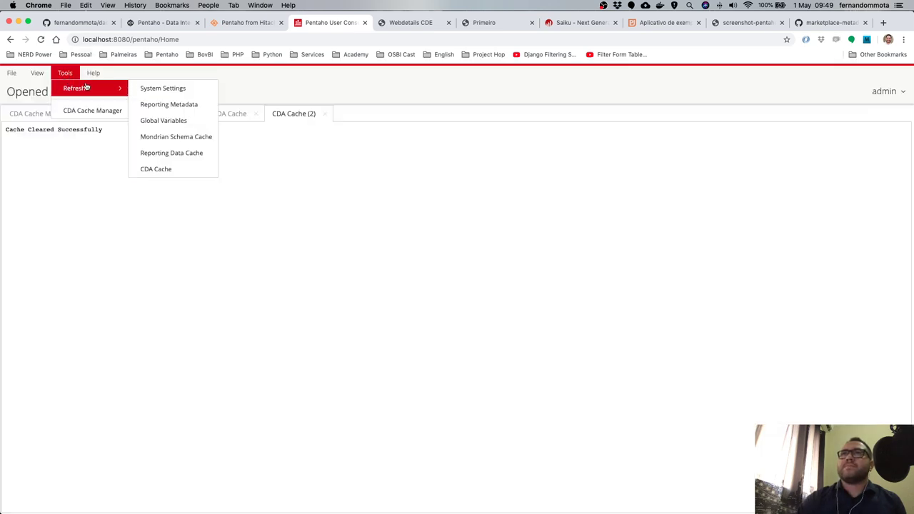
{"action": "left_click", "coordinate": [173, 136]}
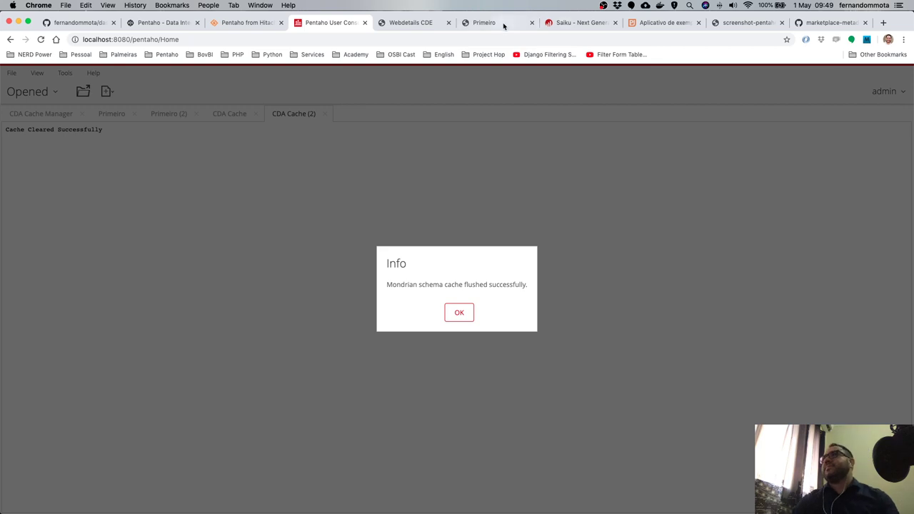
{"action": "left_click", "coordinate": [503, 23]}
{"action": "key", "text": "super+r"}
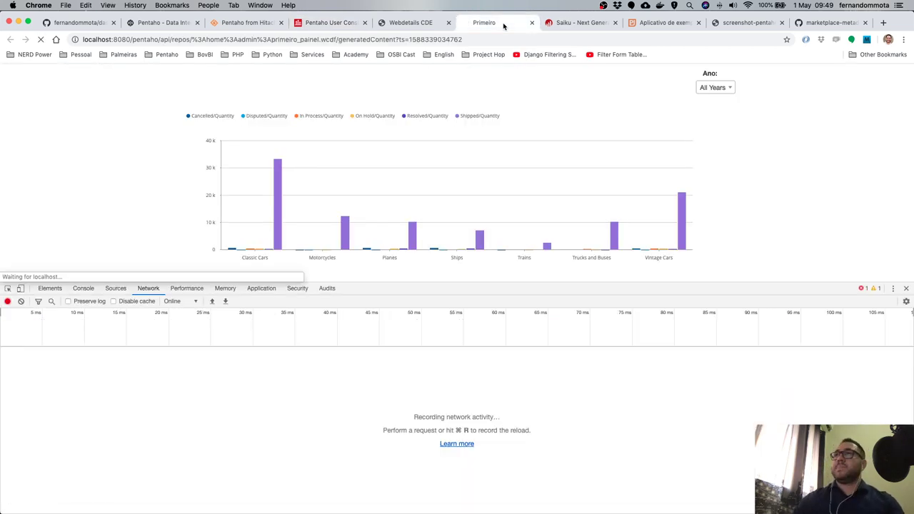
Switch to Terminal and examine the latest product line and order status query in mondrian_sql.log, including its WHERE join condition.
{"action": "key", "text": "super+Tab"}
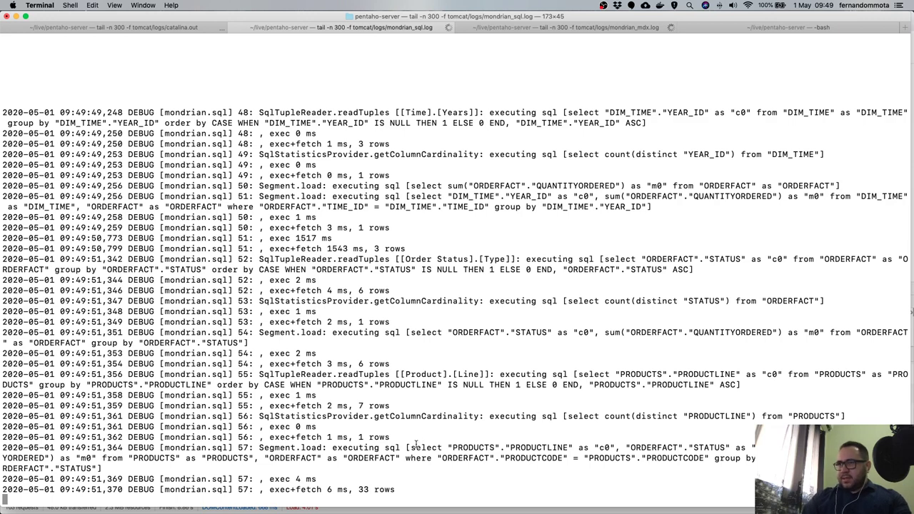
{"action": "left_click_drag", "start_coordinate": [412, 447], "coordinate": [404, 471]}
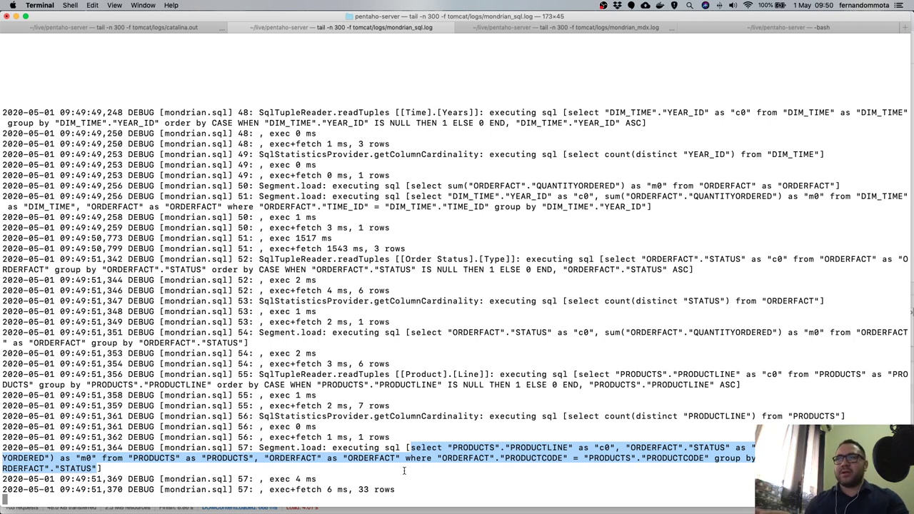
{"action": "left_click_drag", "start_coordinate": [438, 458], "coordinate": [711, 459]}
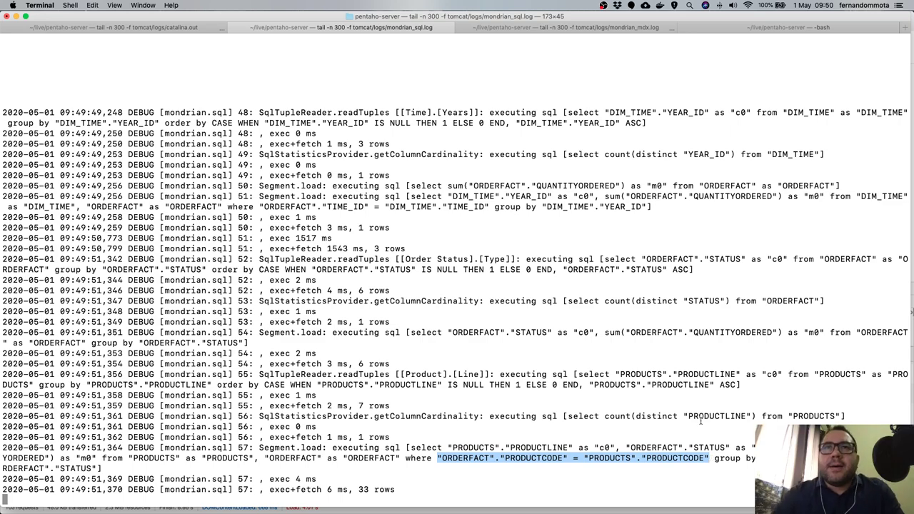
Switch back to Chrome, check the RequireJS Support option in the CDE dashboard settings, cancel the dialog and return to the Primeiro preview.
{"action": "key", "text": "ctrl+Up"}
{"action": "left_click", "coordinate": [343, 373]}
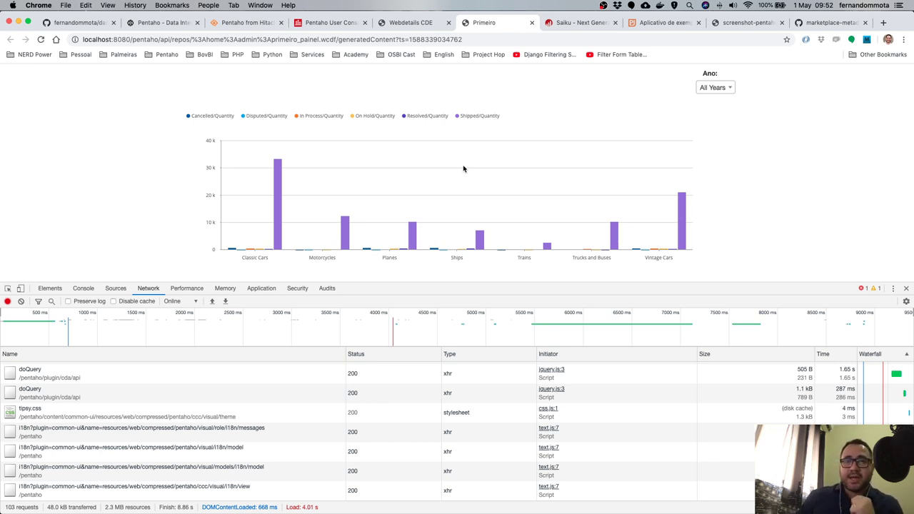
{"action": "left_click", "coordinate": [402, 23]}
{"action": "left_click", "coordinate": [177, 73]}
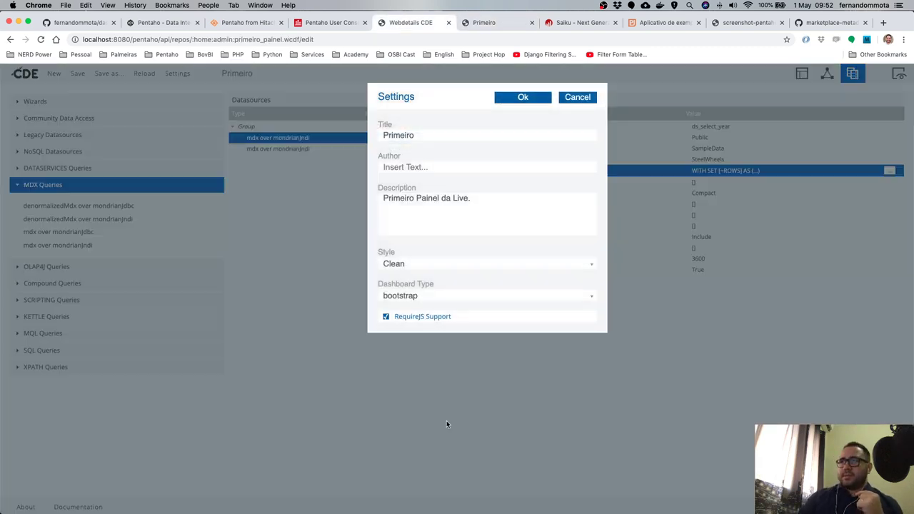
{"action": "left_click", "coordinate": [424, 317]}
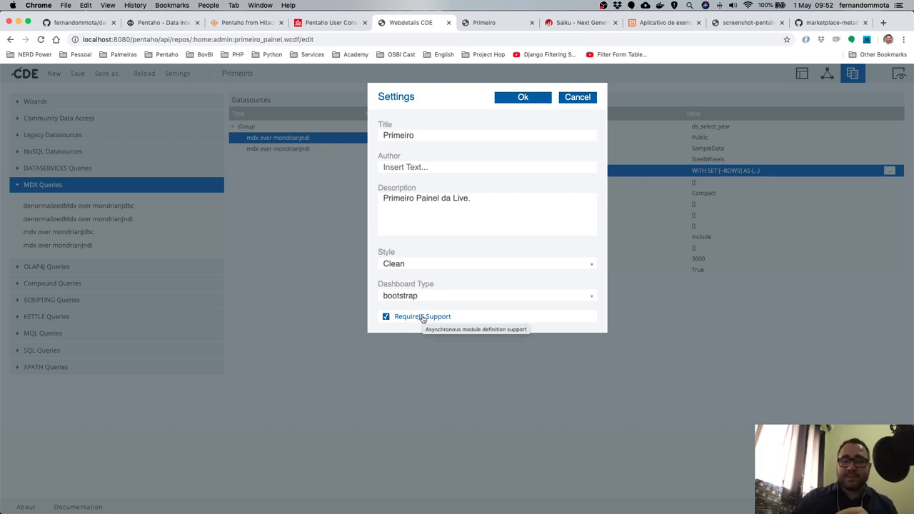
{"action": "left_click", "coordinate": [572, 97]}
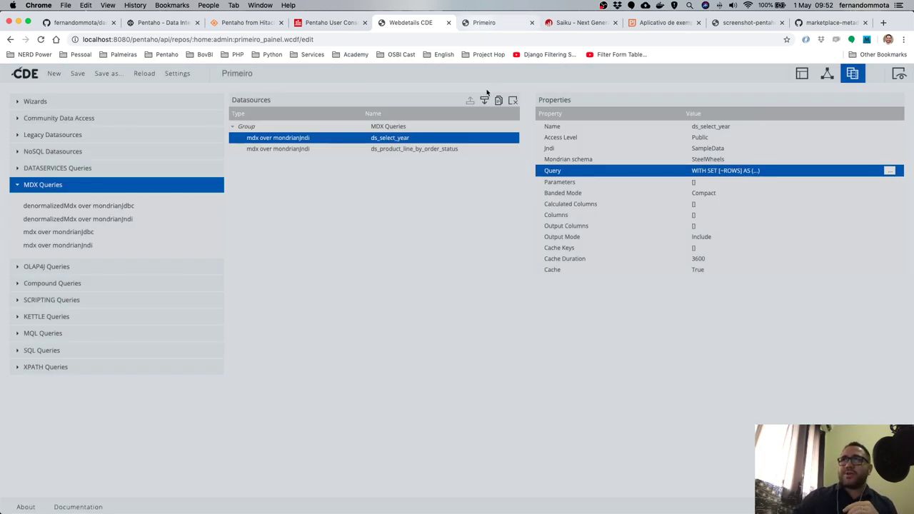
{"action": "left_click", "coordinate": [481, 23]}
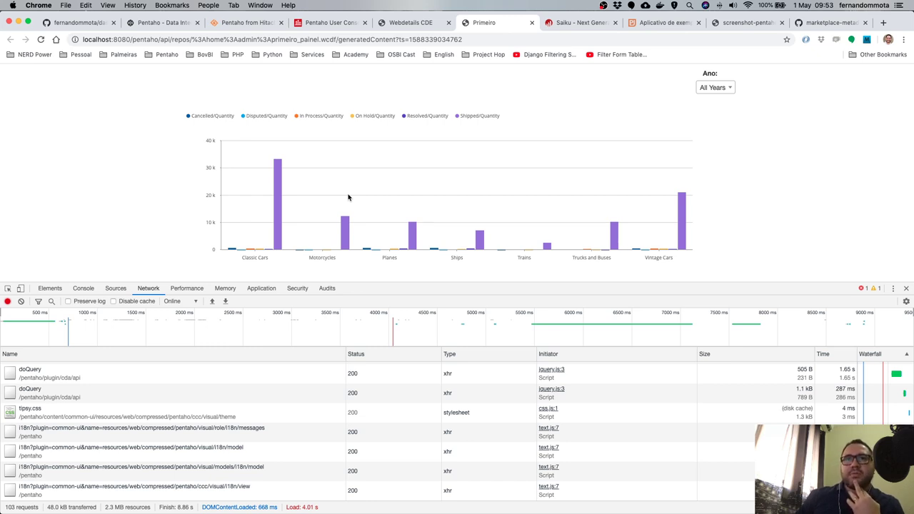
In Saiku, replace the Time levels on the rows with the Product dimension's Line and (All) levels.
{"action": "left_click", "coordinate": [596, 28]}
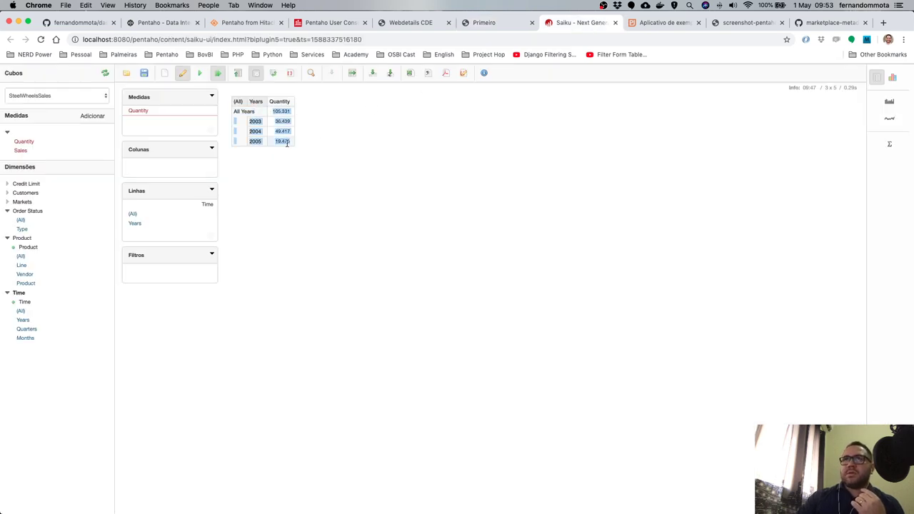
{"action": "left_click_drag", "start_coordinate": [132, 233], "coordinate": [39, 286]}
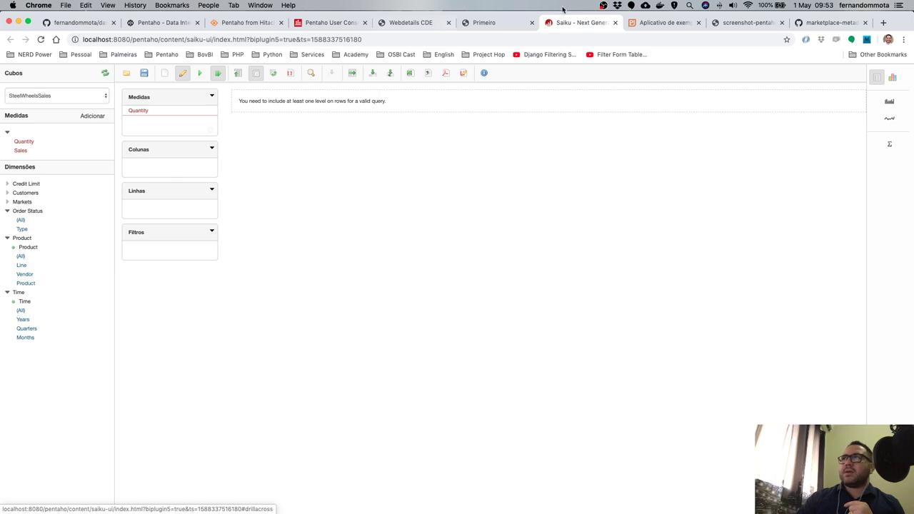
{"action": "left_click", "coordinate": [659, 26]}
{"action": "left_click", "coordinate": [502, 26]}
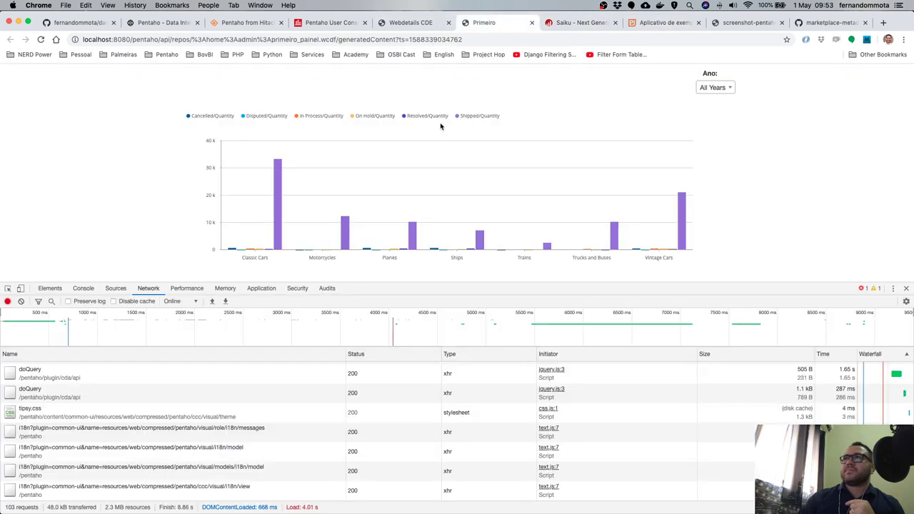
{"action": "left_click", "coordinate": [585, 26]}
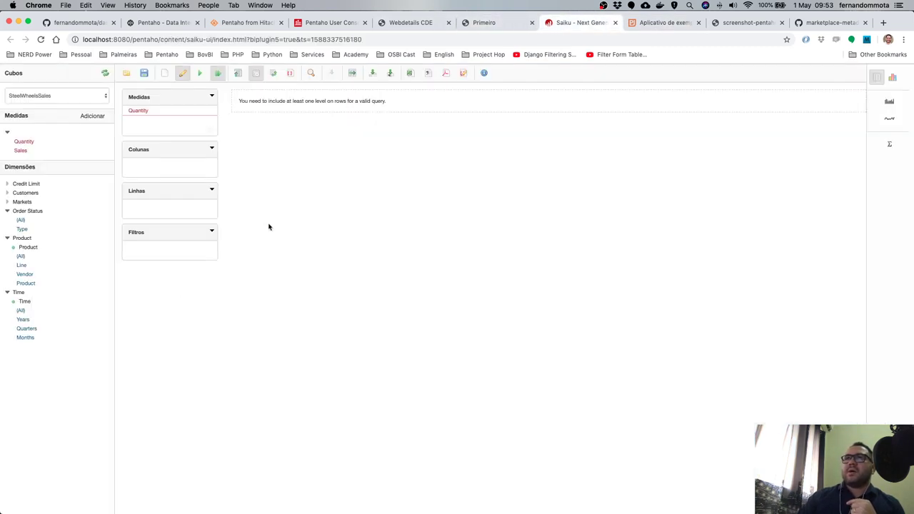
{"action": "double_click", "coordinate": [22, 265]}
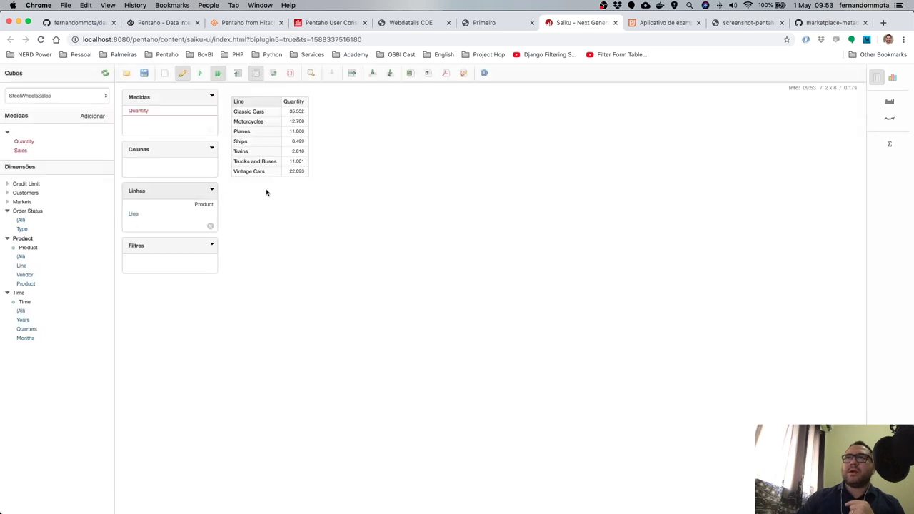
{"action": "double_click", "coordinate": [21, 257]}
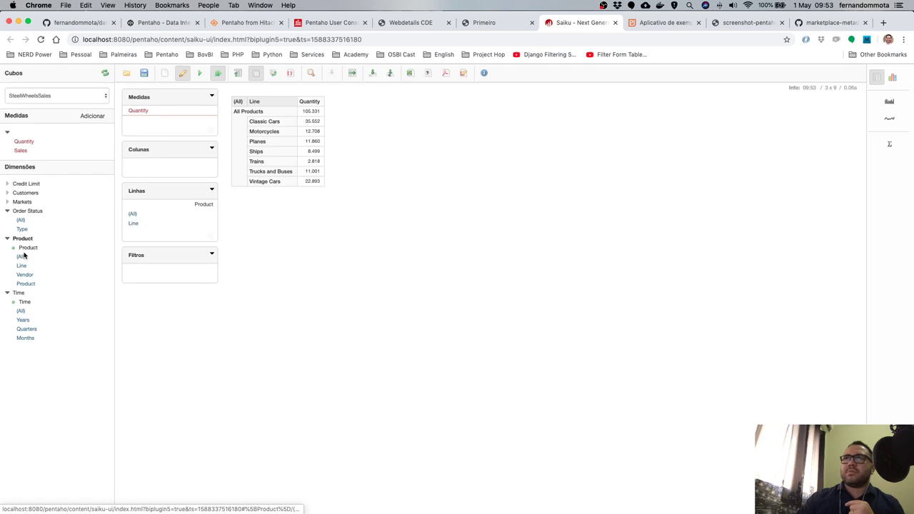
{"action": "left_click_drag", "start_coordinate": [306, 112], "coordinate": [326, 114]}
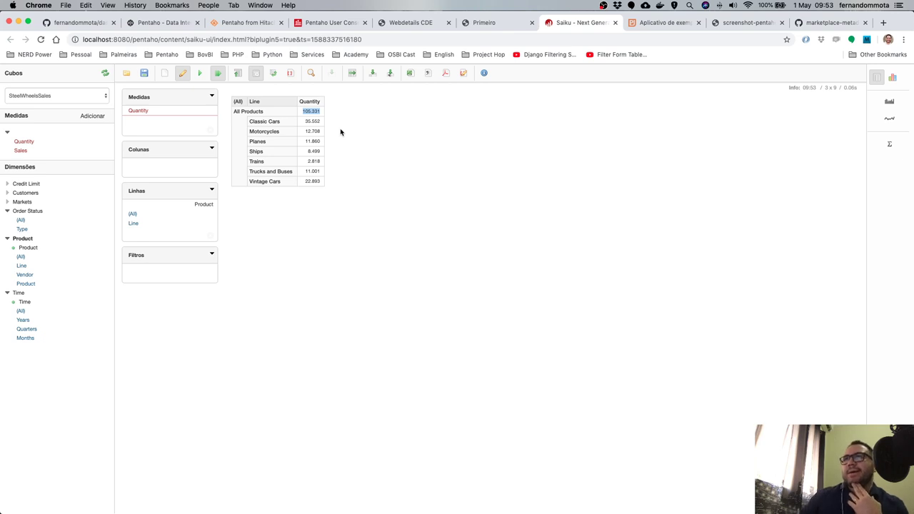
Show the MDX of the Saiku query and copy its SET [~ROWS] definition with All Products and Line members.
{"action": "left_click", "coordinate": [291, 73]}
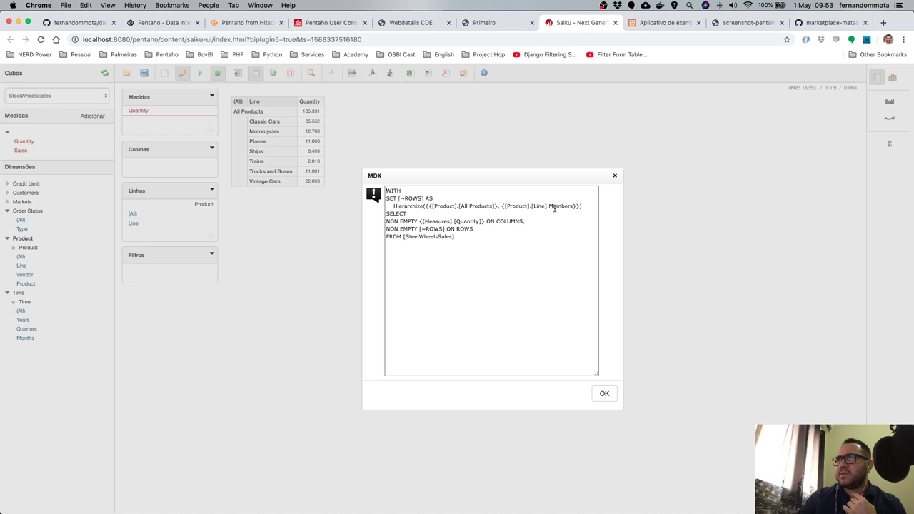
{"action": "scroll", "coordinate": [552, 206], "scroll_direction": "up", "scroll_amount": 5}
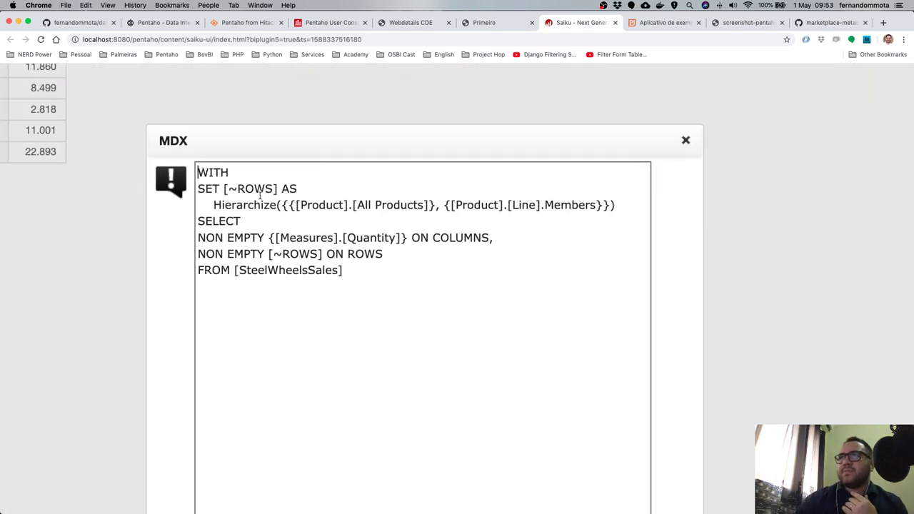
{"action": "left_click_drag", "start_coordinate": [622, 205], "coordinate": [191, 193]}
{"action": "key", "text": "super+c"}
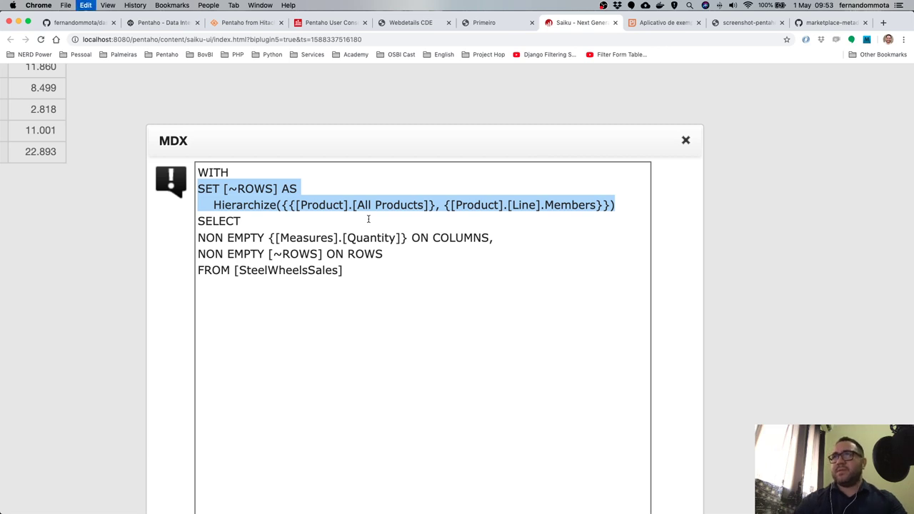
In CDE, open the ds_product_line_by_order_status query and paste the copied SET [~ROWS] definition below the existing Product Line members set.
{"action": "left_click", "coordinate": [474, 23]}
{"action": "left_click", "coordinate": [421, 23]}
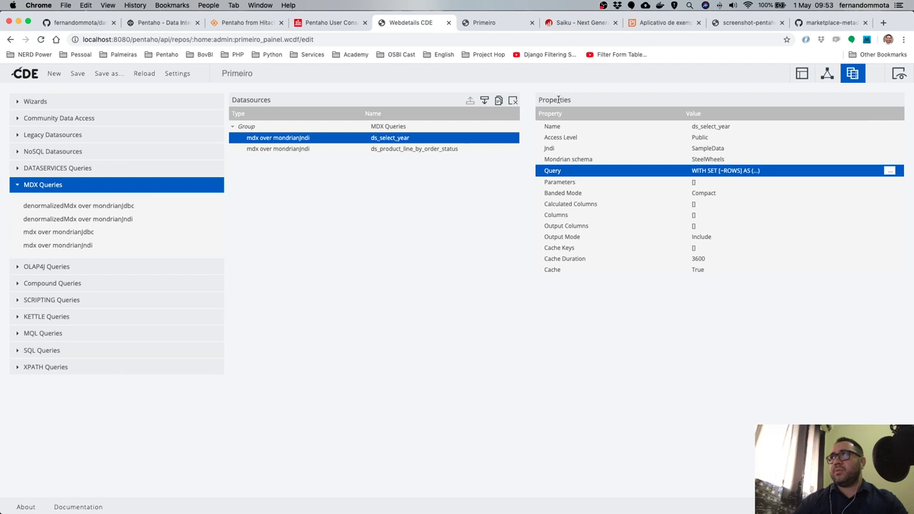
{"action": "left_click", "coordinate": [474, 150]}
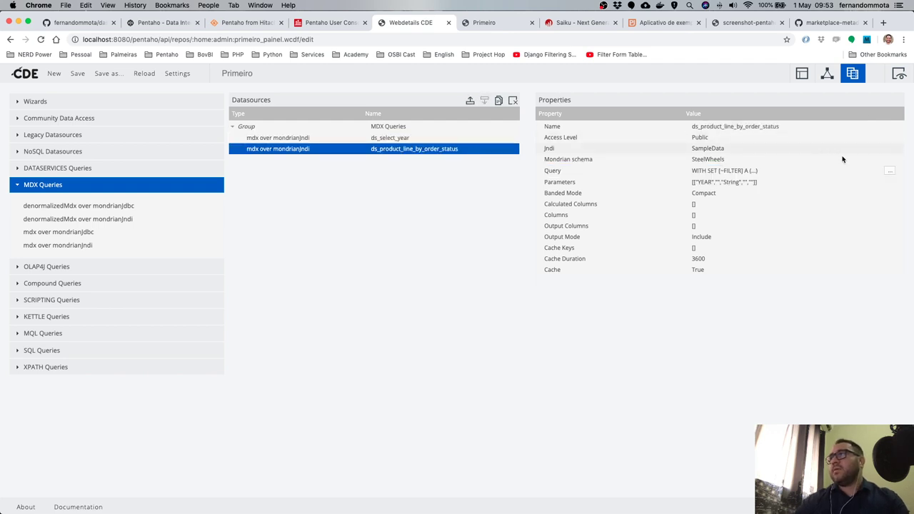
{"action": "left_click", "coordinate": [891, 172]}
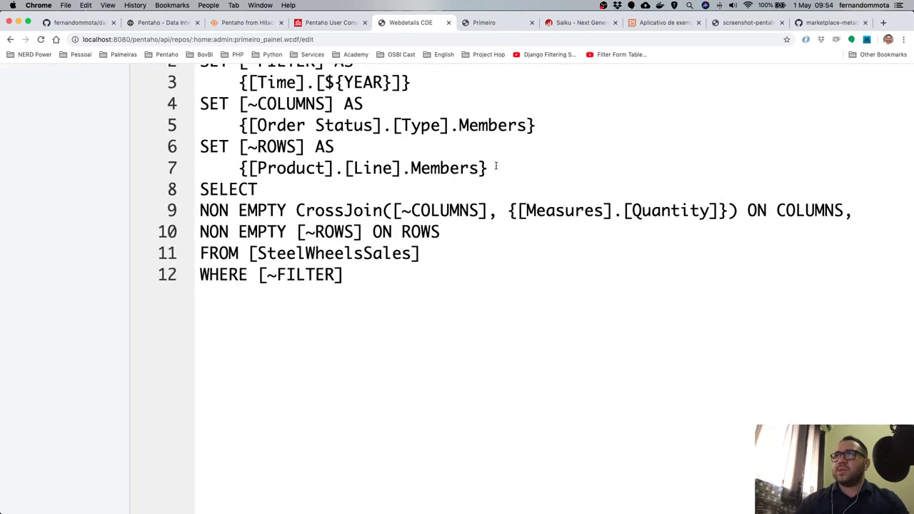
{"action": "left_click", "coordinate": [475, 169]}
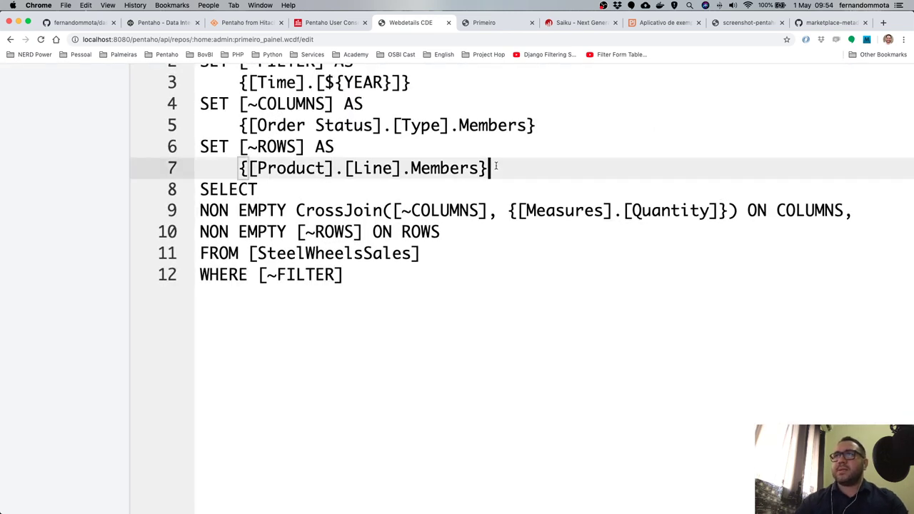
{"action": "double_click", "coordinate": [452, 166]}
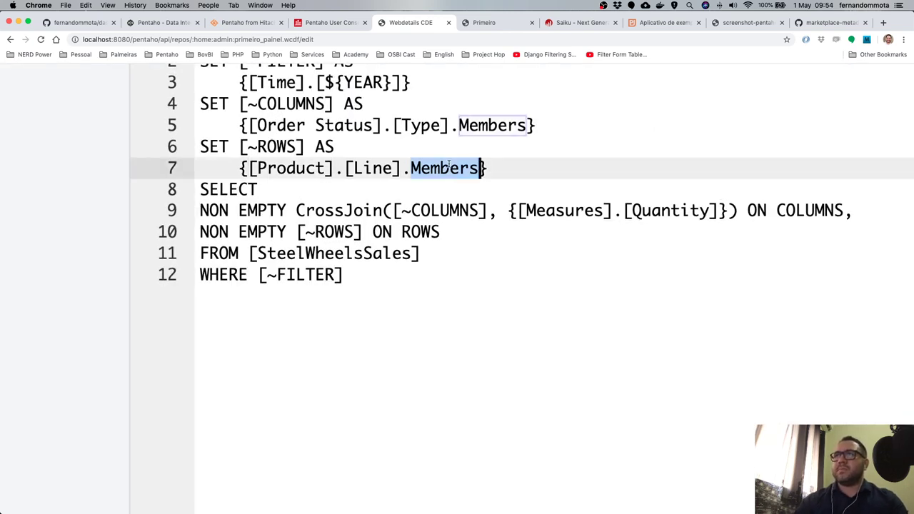
{"action": "double_click", "coordinate": [379, 167]}
{"action": "left_click", "coordinate": [493, 172]}
{"action": "key", "text": "Return"}
{"action": "key", "text": "super+v"}
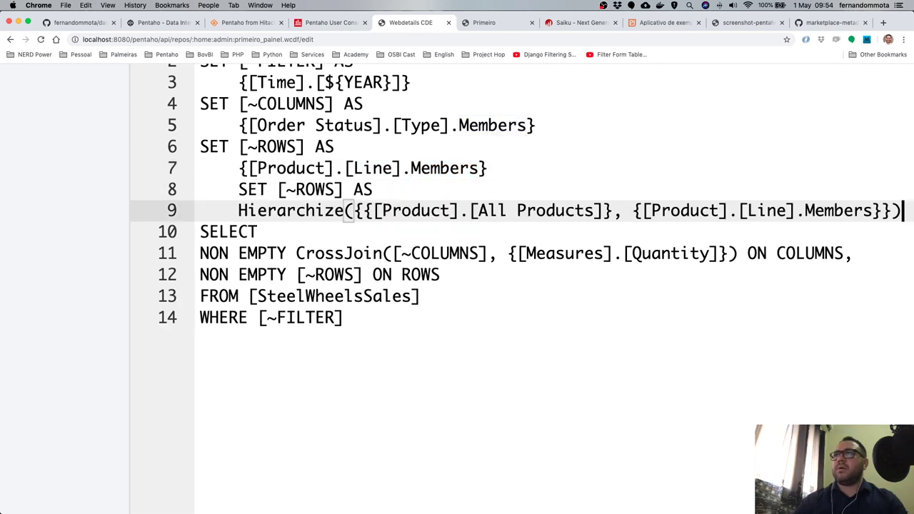
Delete the duplicate SET [~ROWS] AS line and the old {[Product].[Line].Members} line, keeping the Hierarchize expression, and apply the query.
{"action": "left_click_drag", "start_coordinate": [498, 191], "coordinate": [183, 197]}
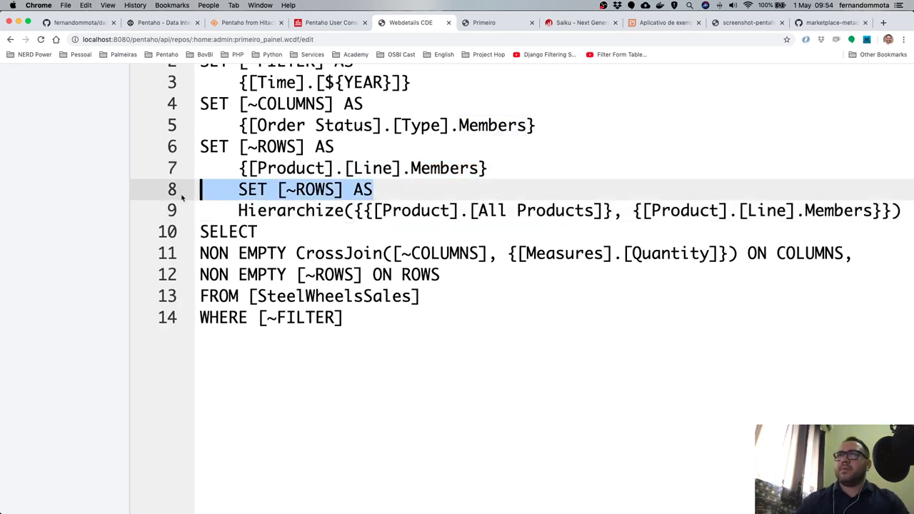
{"action": "key", "text": "BackSpace"}
{"action": "key", "text": "BackSpace"}
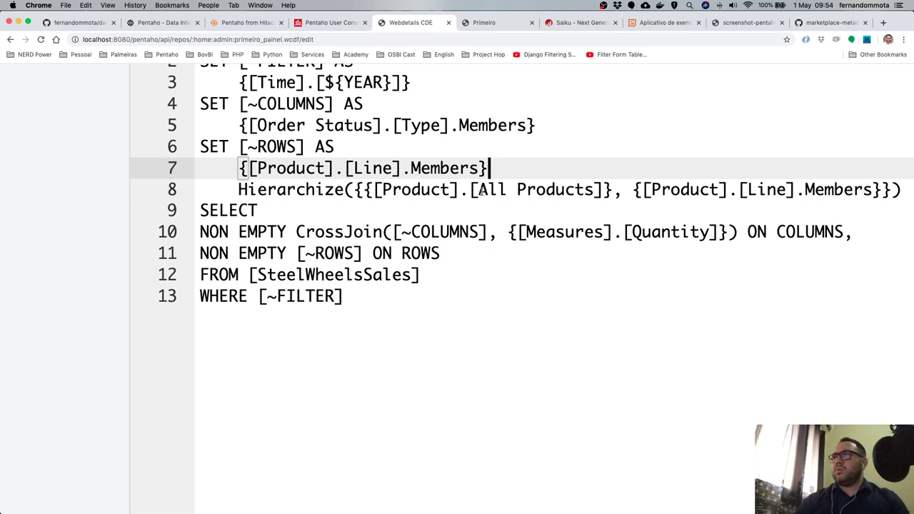
{"action": "left_click_drag", "start_coordinate": [478, 189], "coordinate": [837, 190]}
{"action": "scroll", "coordinate": [595, 189], "scroll_direction": "right", "scroll_amount": 2}
{"action": "left_click", "coordinate": [469, 167]}
{"action": "left_click_drag", "start_coordinate": [470, 168], "coordinate": [131, 164]}
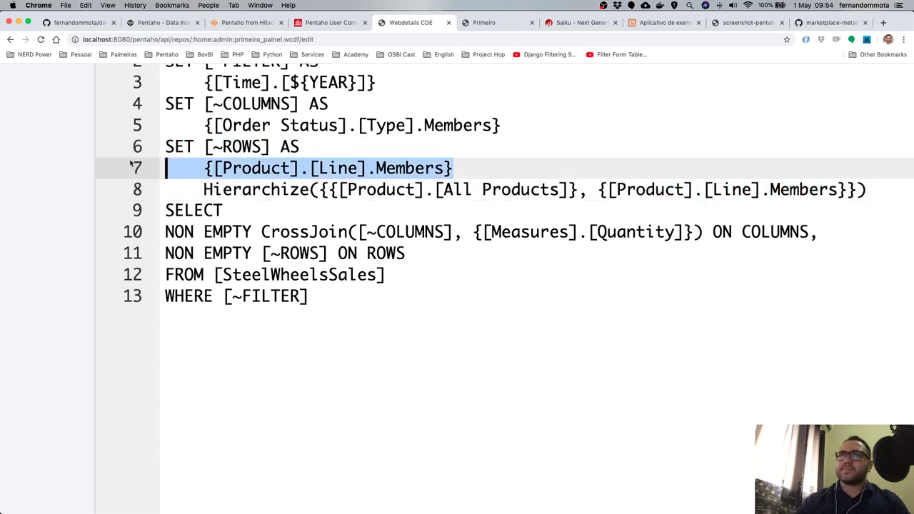
{"action": "key", "text": "BackSpace"}
{"action": "key", "text": "BackSpace"}
{"action": "key", "text": "super+minus"}
{"action": "key", "text": "super+minus"}
{"action": "key", "text": "super+minus"}
{"action": "key", "text": "super+minus"}
{"action": "key", "text": "super+minus"}
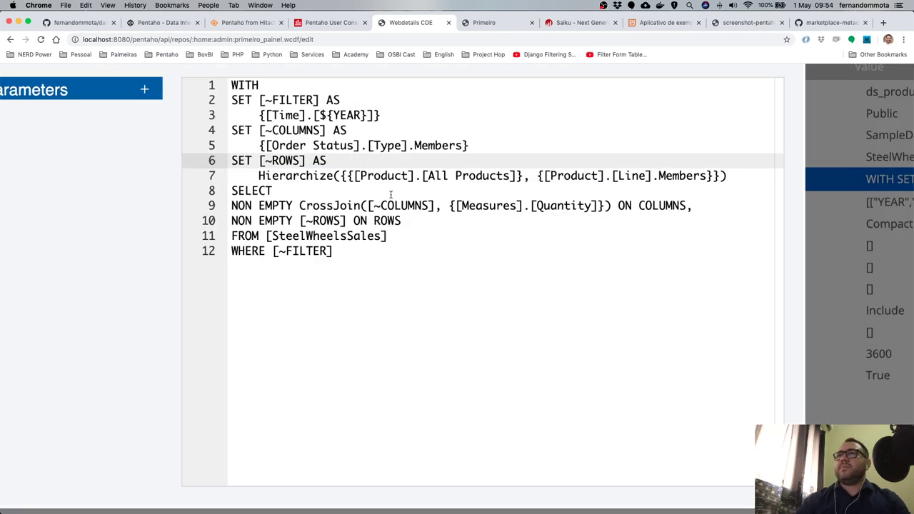
{"action": "left_click", "coordinate": [566, 80]}
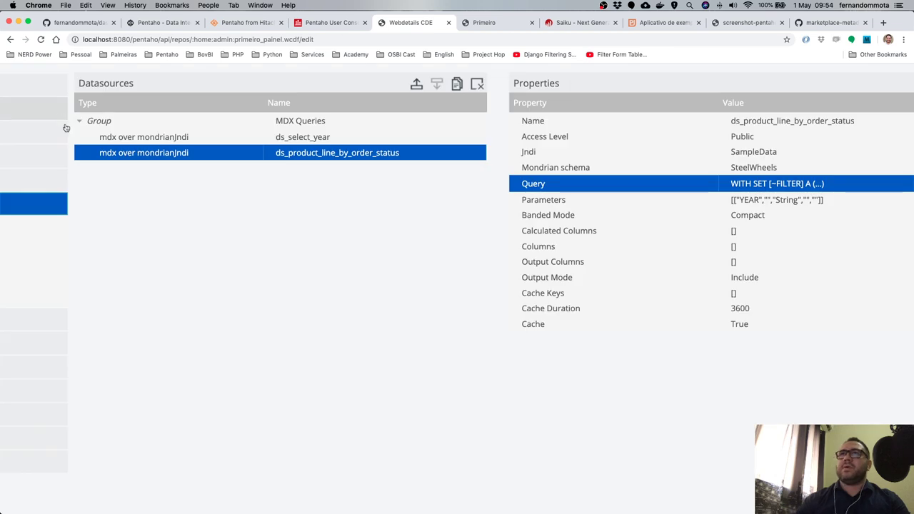
{"action": "key", "text": "super+0"}
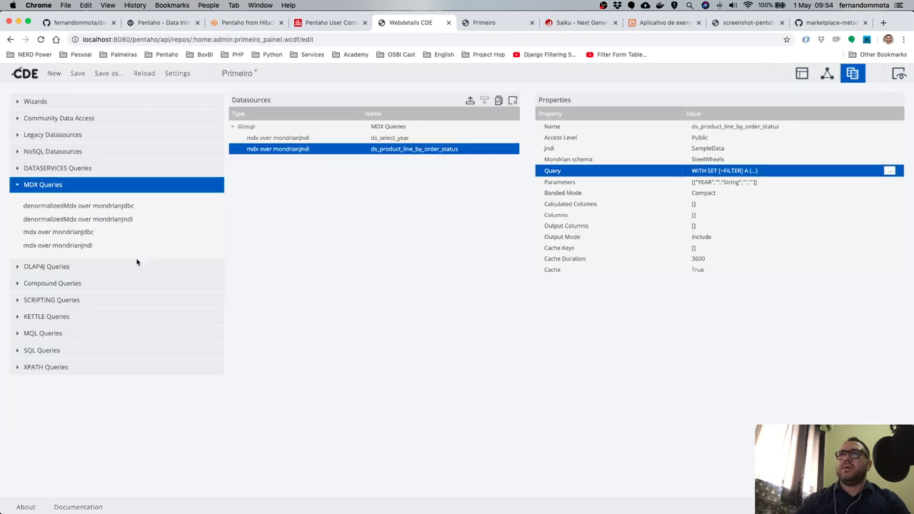
Save the Primeiro dashboard and reload its preview with the updated product line query.
{"action": "left_click", "coordinate": [78, 73]}
{"action": "left_click", "coordinate": [77, 73]}
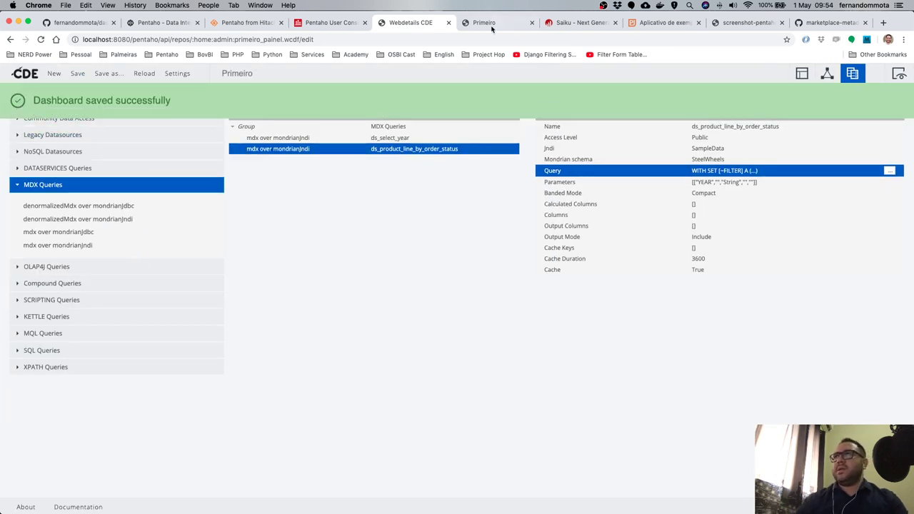
{"action": "left_click", "coordinate": [493, 24]}
{"action": "key", "text": "super+r"}
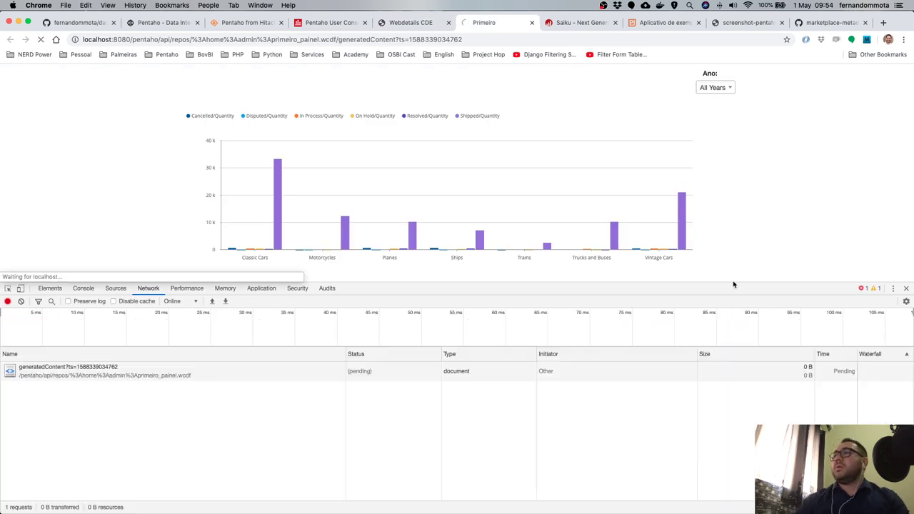
Enlarge the dashboard preview above the developer tools and inspect the Shipped quantity of the All Products bar.
{"action": "left_click_drag", "start_coordinate": [742, 284], "coordinate": [739, 329]}
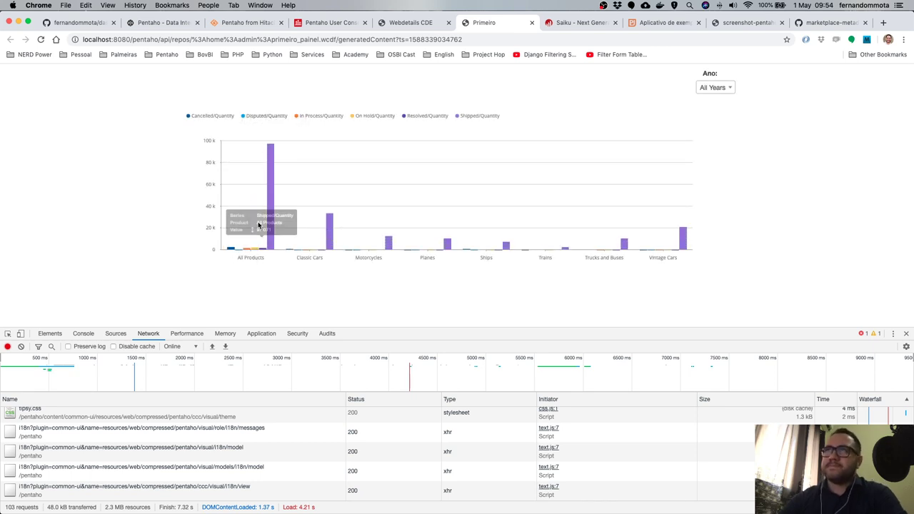
{"action": "mouse_move", "coordinate": [272, 241]}
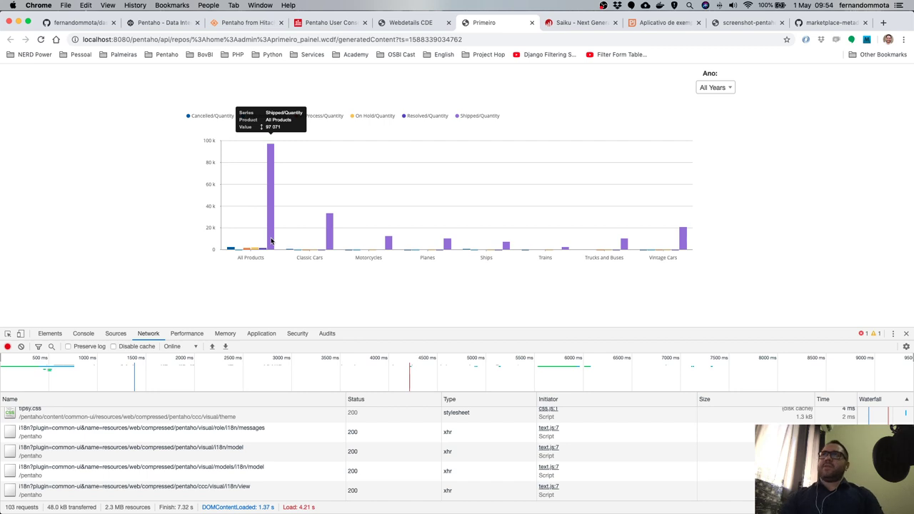
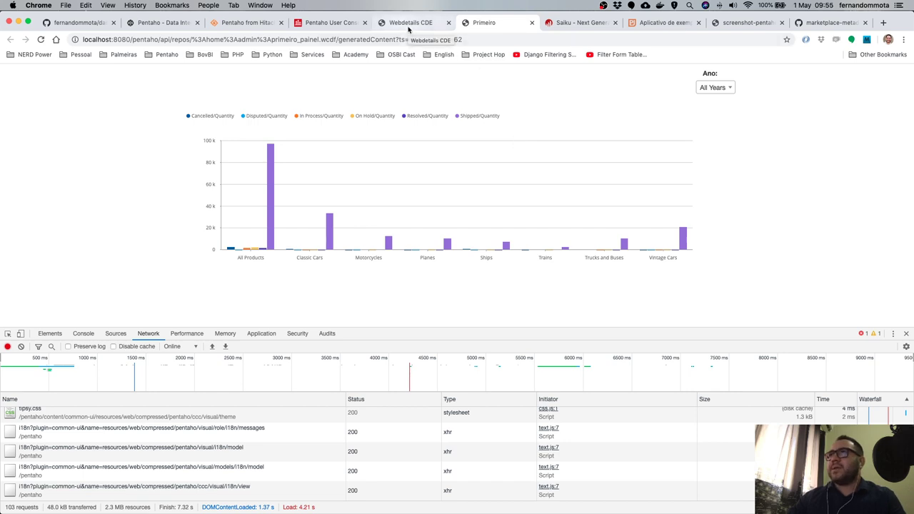
{"action": "left_click", "coordinate": [412, 29]}
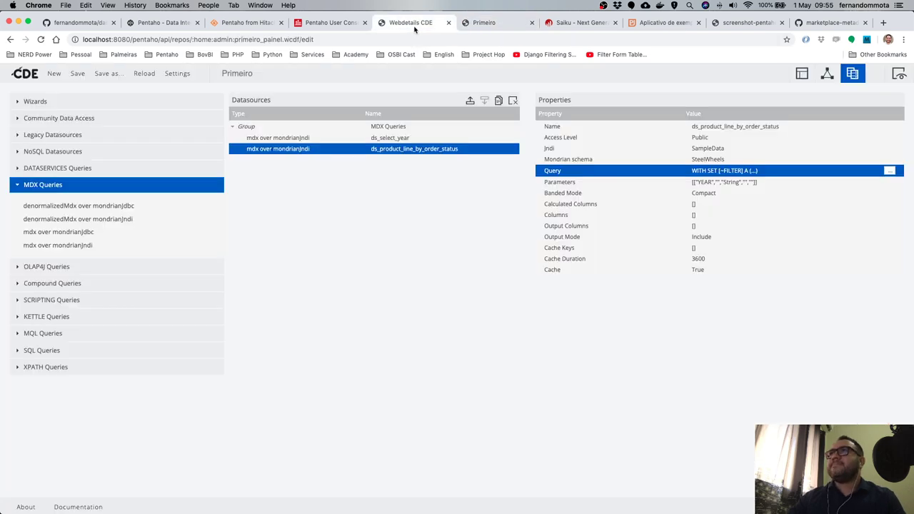
{"action": "left_click", "coordinate": [483, 27]}
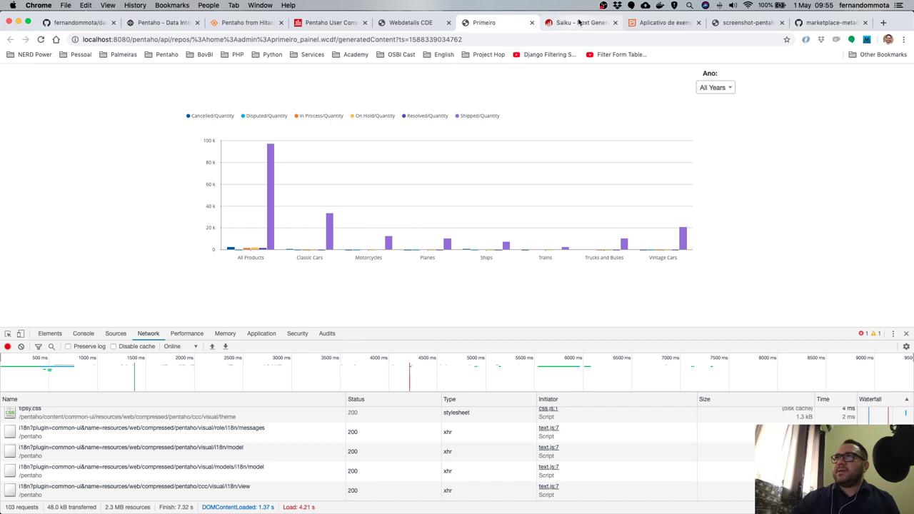
In the Saiku query, add the Time Years level as a filter and include the members 2003 and 2004.
{"action": "left_click", "coordinate": [581, 23]}
{"action": "left_click", "coordinate": [686, 141]}
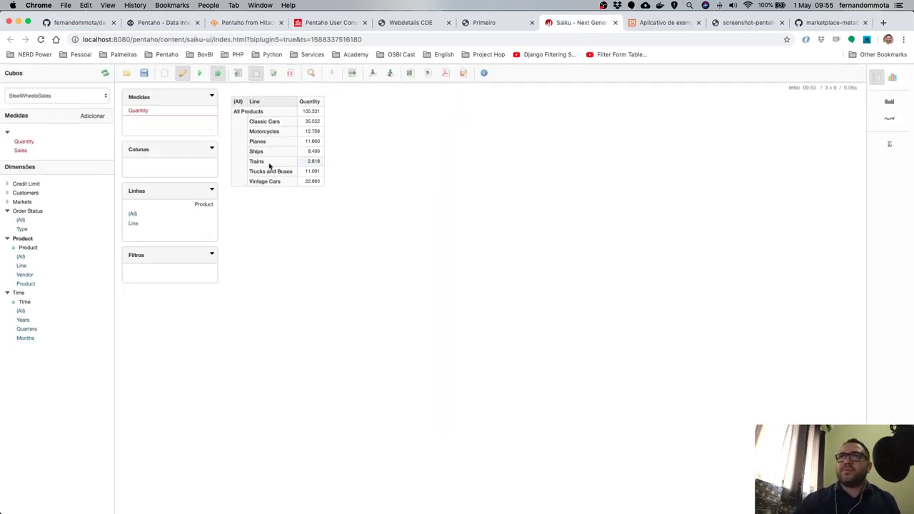
{"action": "left_click_drag", "start_coordinate": [28, 321], "coordinate": [144, 269]}
{"action": "left_click", "coordinate": [135, 279]}
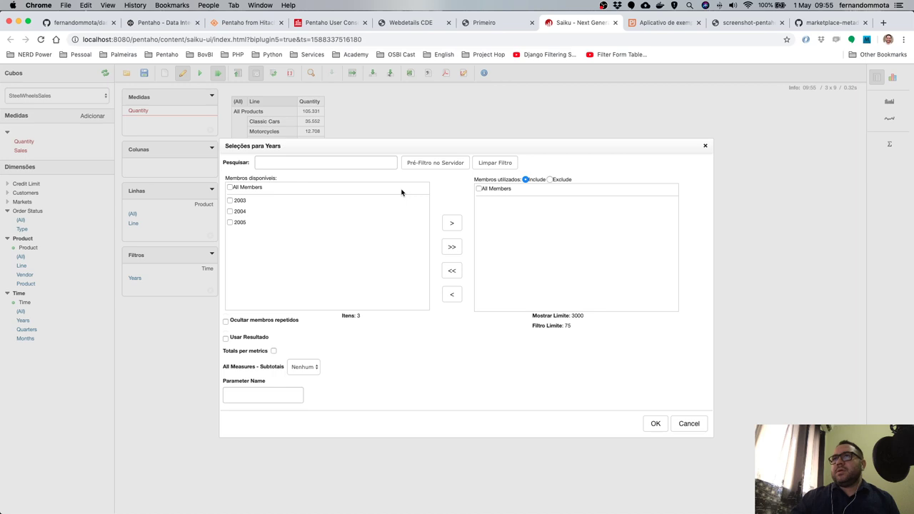
{"action": "double_click", "coordinate": [240, 201]}
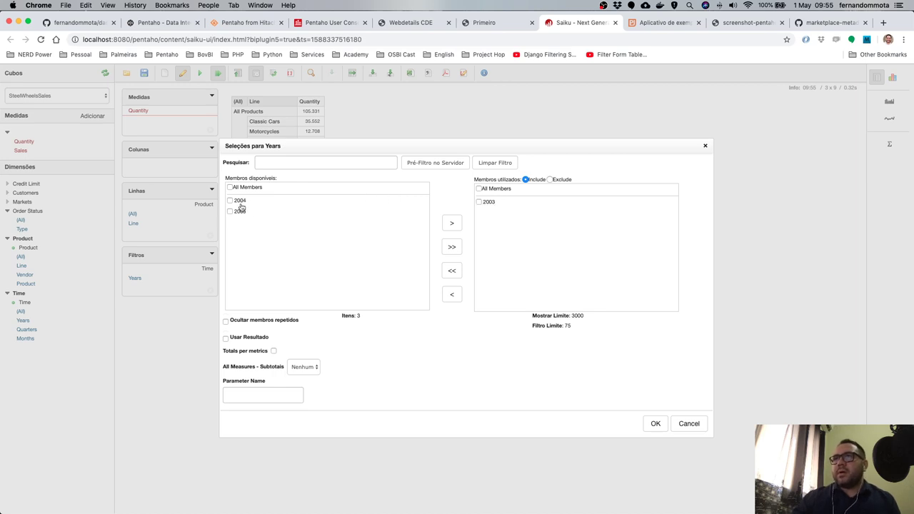
{"action": "double_click", "coordinate": [240, 202]}
{"action": "left_click", "coordinate": [653, 423]}
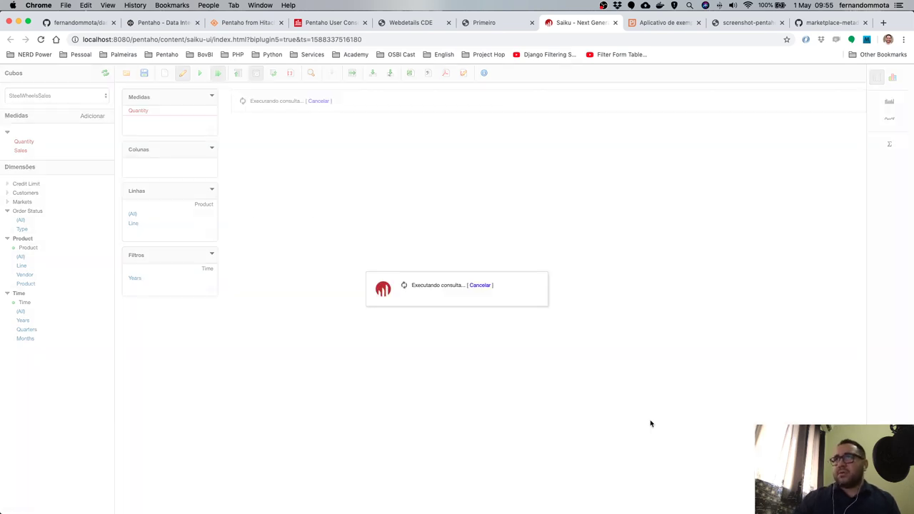
Review the Years filter selection and highlight the [Time].[2003], [Time].[2004] members in the query's MDX.
{"action": "left_click", "coordinate": [164, 279]}
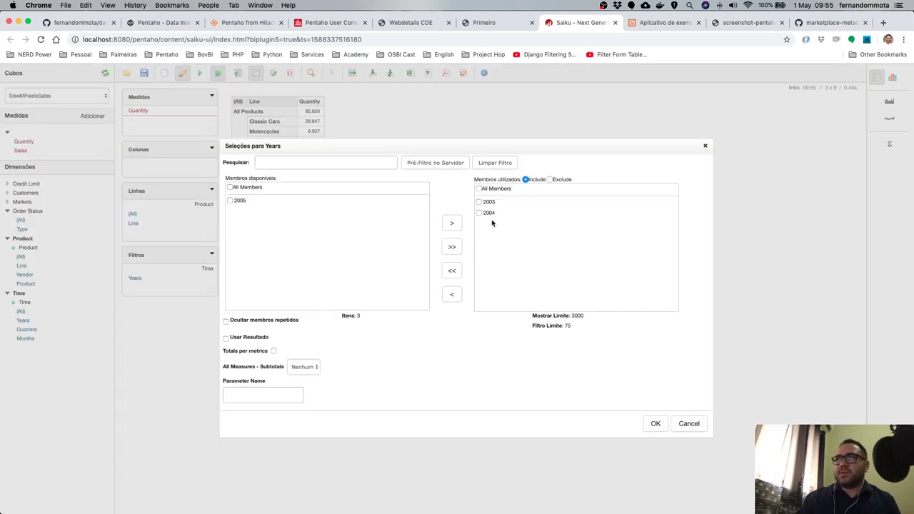
{"action": "left_click", "coordinate": [690, 424]}
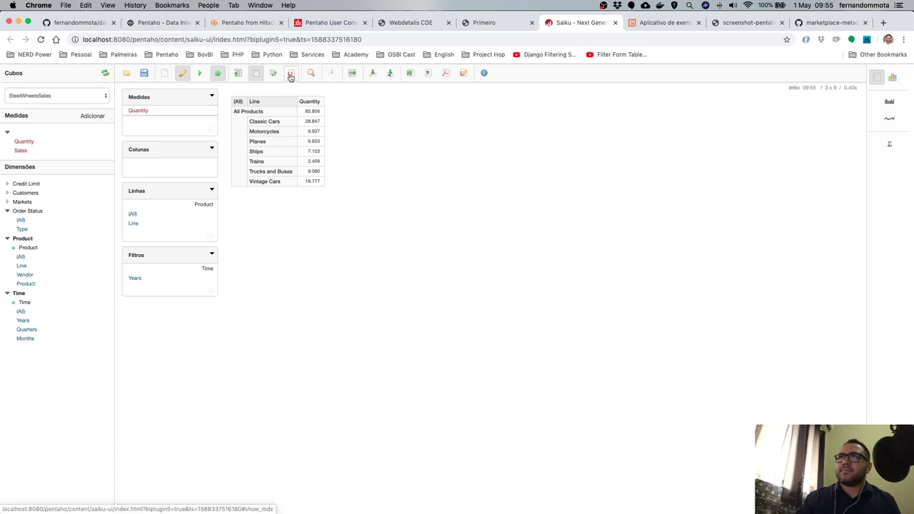
{"action": "left_click", "coordinate": [290, 73]}
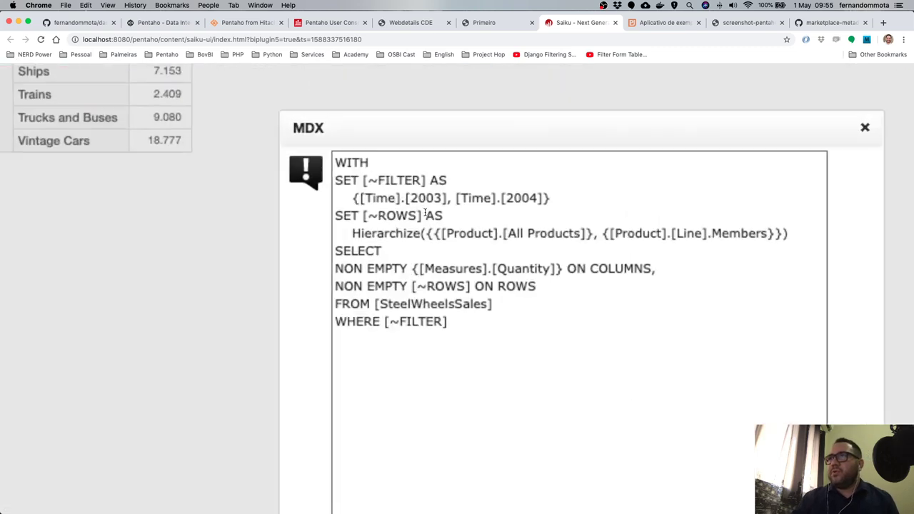
{"action": "left_click_drag", "start_coordinate": [340, 193], "coordinate": [577, 190]}
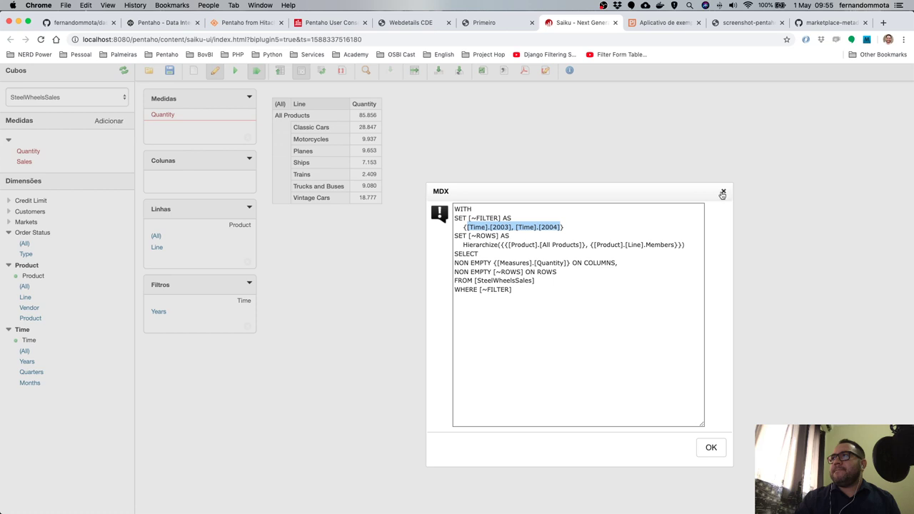
{"action": "left_click", "coordinate": [724, 192]}
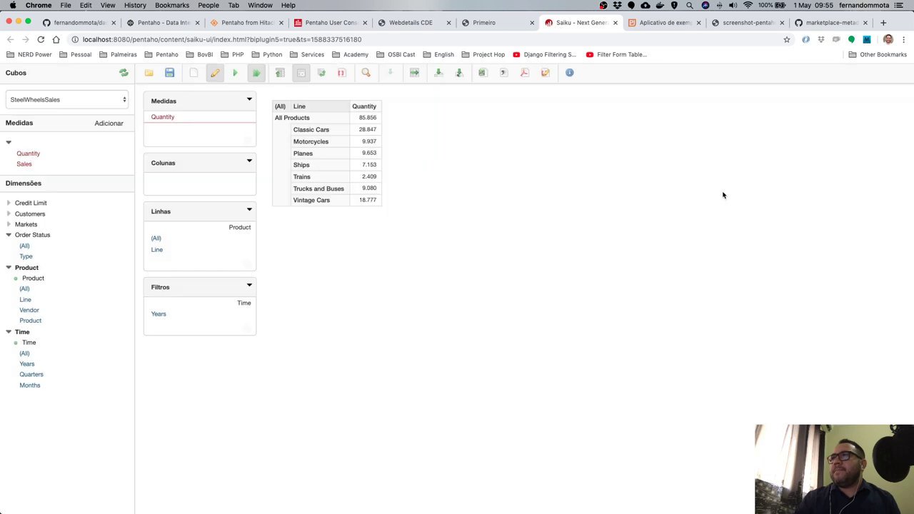
Show the Years filter members by their unique names, examine the [Time].[year] format, and close the selection.
{"action": "left_click", "coordinate": [169, 319]}
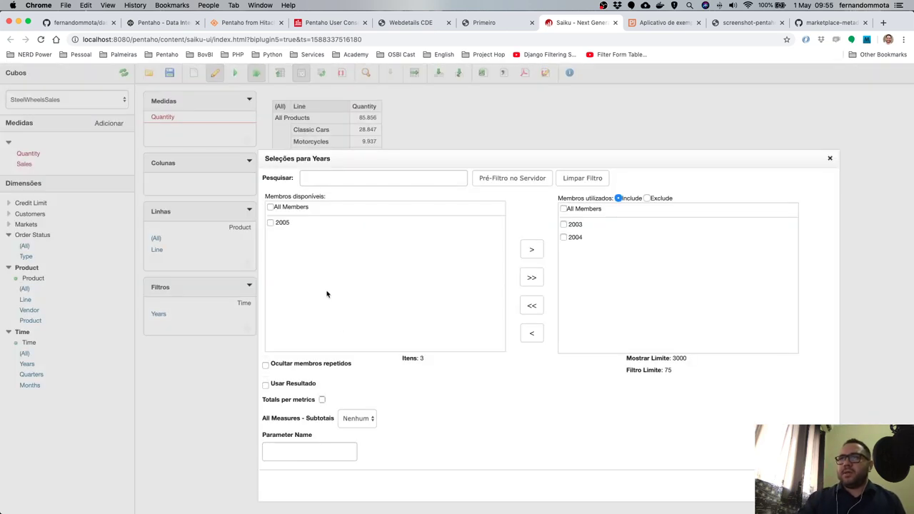
{"action": "left_click", "coordinate": [266, 366]}
{"action": "scroll", "coordinate": [434, 332], "scroll_direction": "up", "scroll_amount": 3}
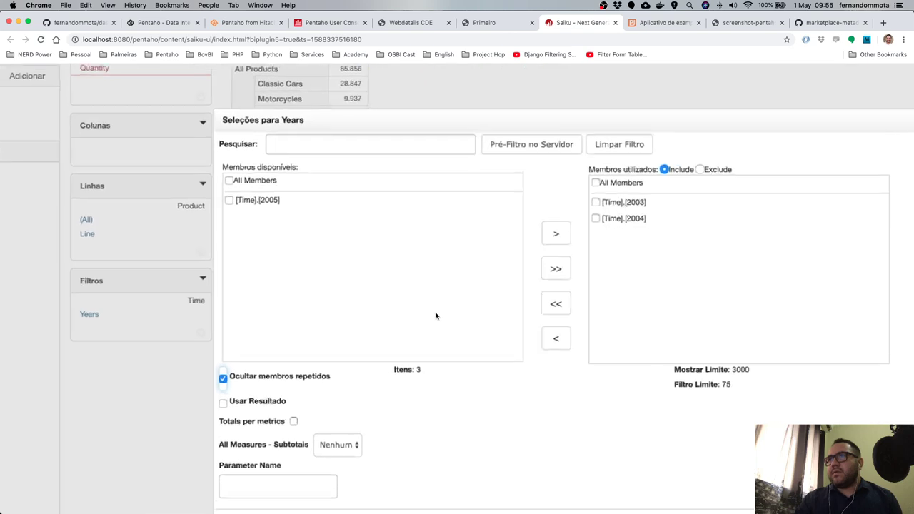
{"action": "scroll", "coordinate": [436, 316], "scroll_direction": "up", "scroll_amount": 3}
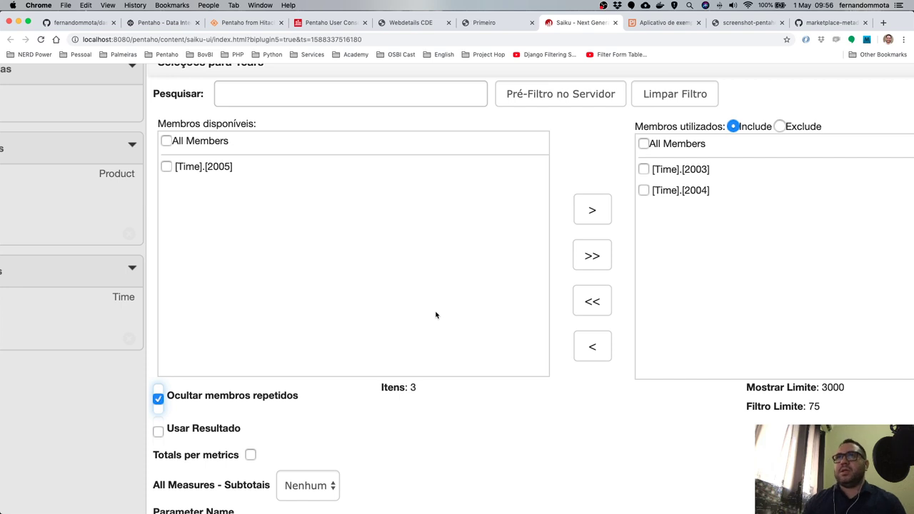
{"action": "key", "text": "super+minus"}
{"action": "key", "text": "super+minus"}
{"action": "key", "text": "super+minus"}
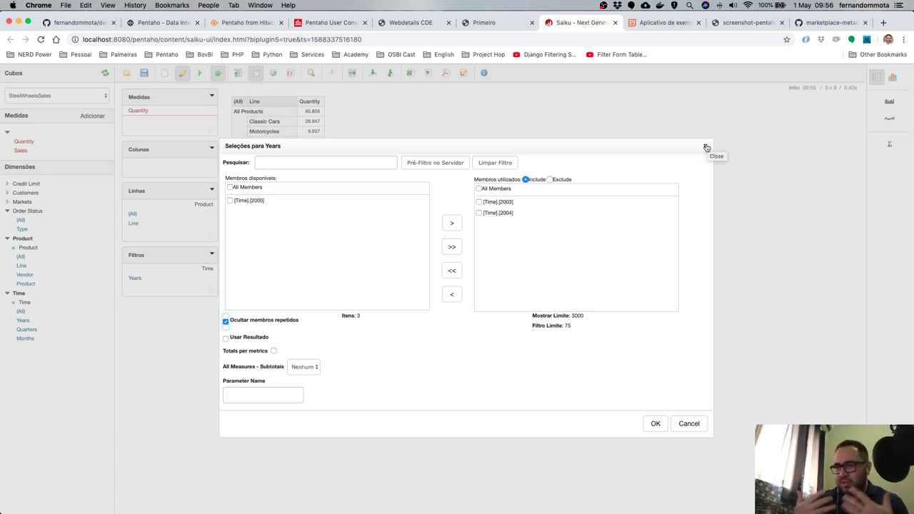
{"action": "left_click", "coordinate": [707, 147]}
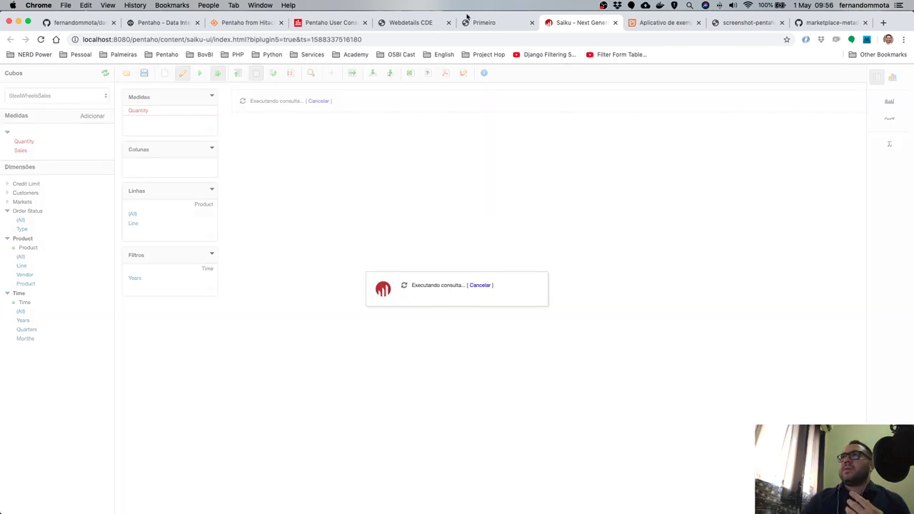
Open Saiku at the same address in a second browser tab and create a new query on the SteelWheelsSales cube.
{"action": "left_click", "coordinate": [567, 39]}
{"action": "key", "text": "super+c"}
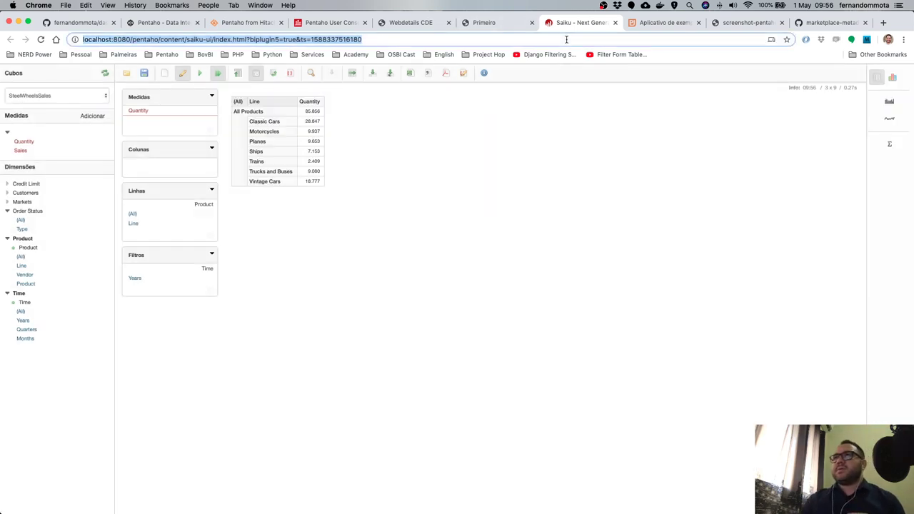
{"action": "left_click_drag", "start_coordinate": [743, 23], "coordinate": [643, 26]}
{"action": "left_click", "coordinate": [624, 39]}
{"action": "key", "text": "super+v"}
{"action": "key", "text": "Return"}
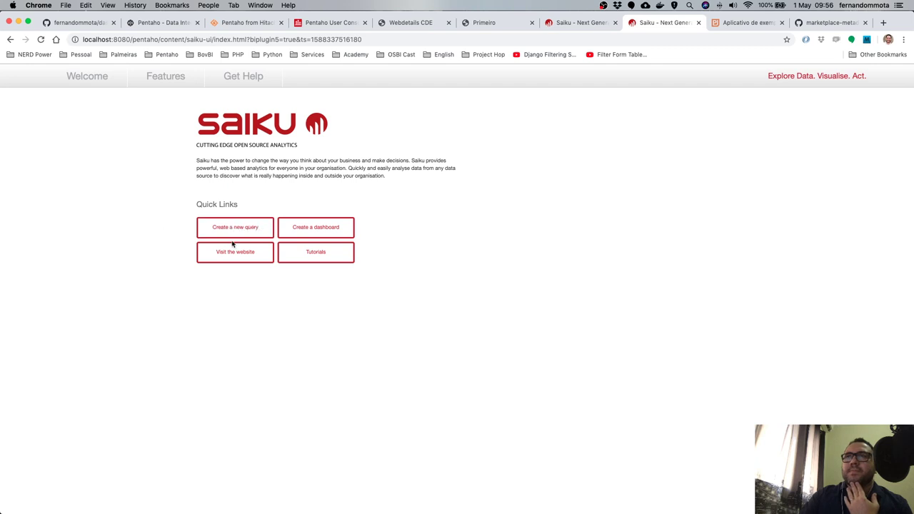
{"action": "left_click", "coordinate": [207, 227]}
{"action": "left_click", "coordinate": [68, 101]}
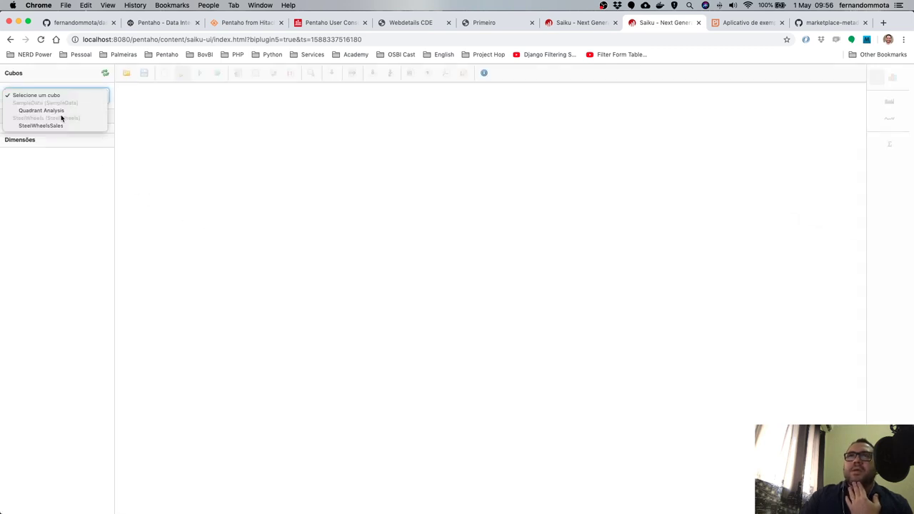
{"action": "left_click", "coordinate": [53, 127]}
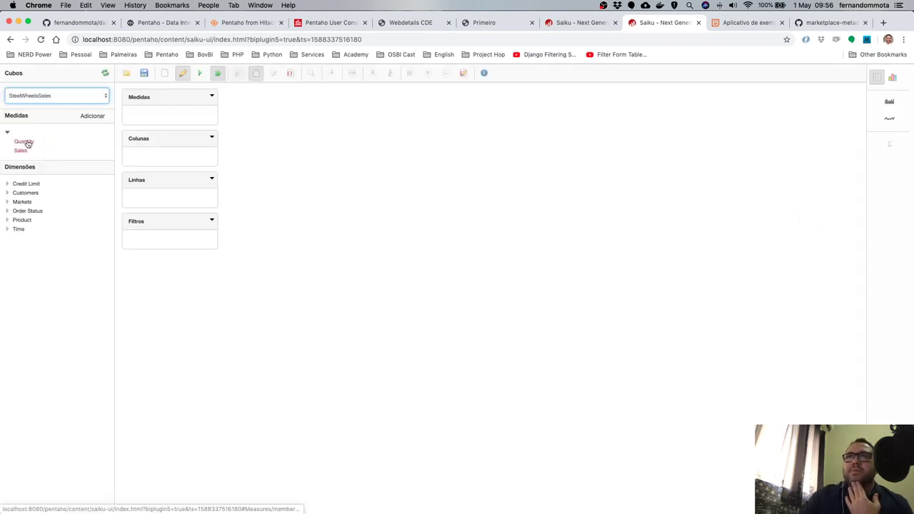
Add the Quantity measure and place the Product, Vendor and Line levels of the Product dimension on rows.
{"action": "left_click", "coordinate": [27, 141]}
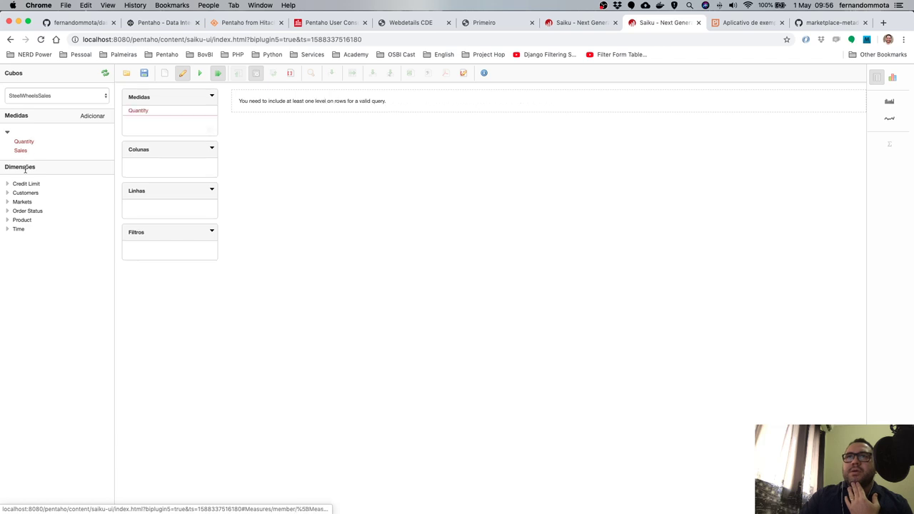
{"action": "left_click", "coordinate": [23, 221]}
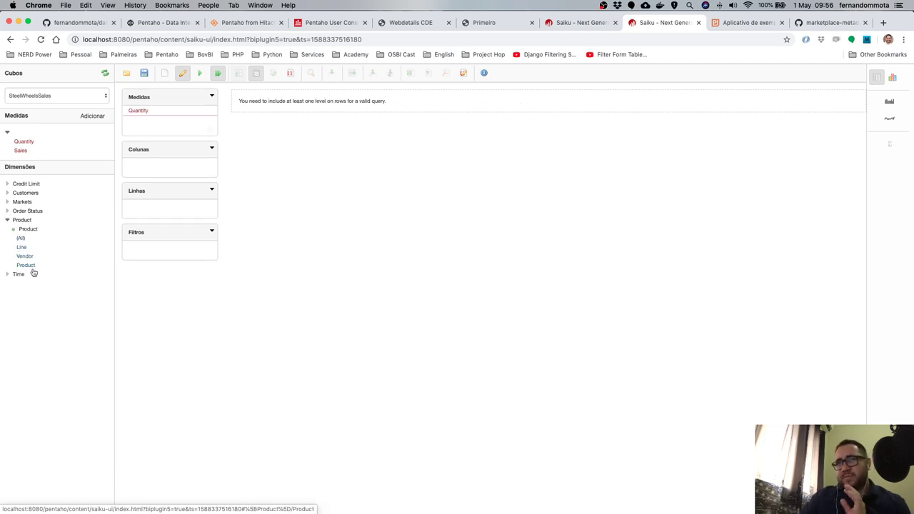
{"action": "double_click", "coordinate": [26, 266]}
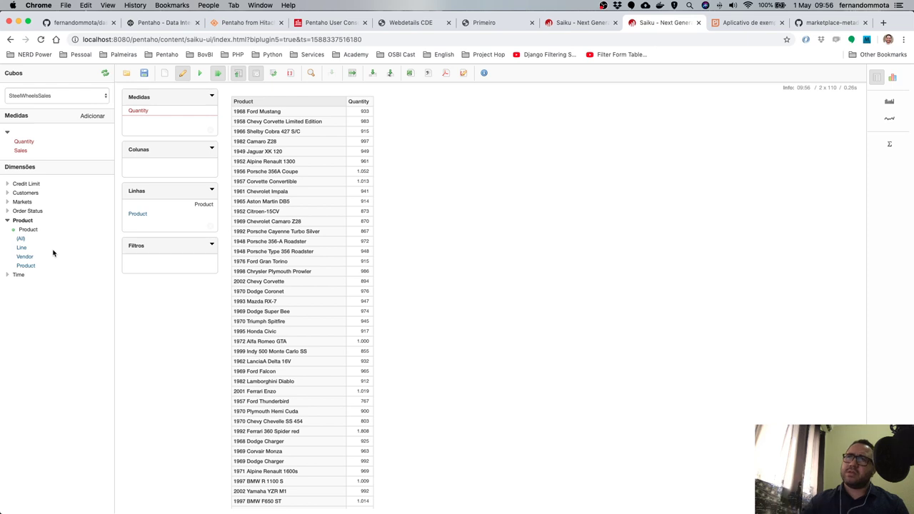
{"action": "left_click_drag", "start_coordinate": [24, 257], "coordinate": [145, 222]}
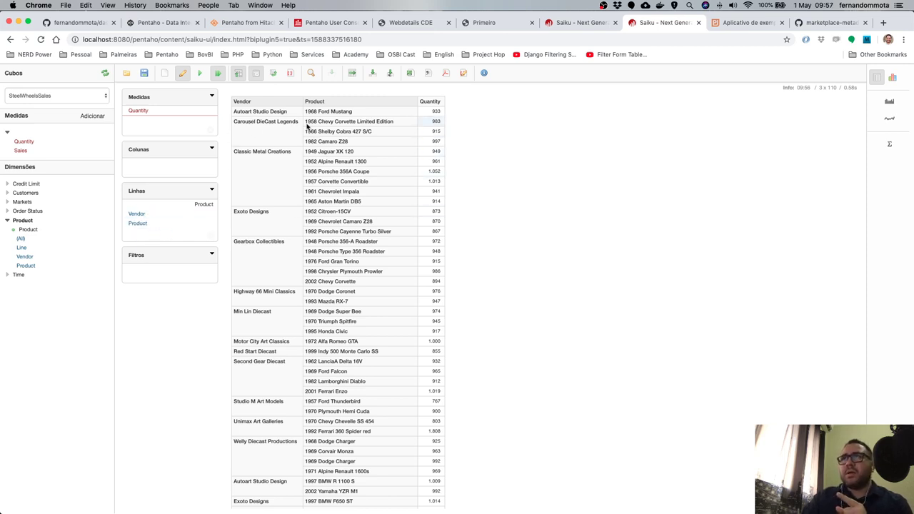
{"action": "double_click", "coordinate": [22, 247]}
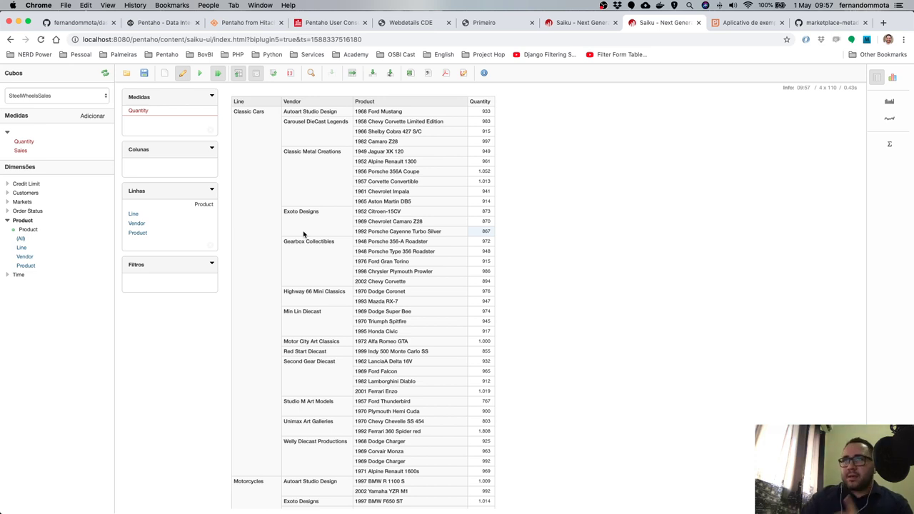
Show the Product members by unique name and restrict the level to the Classic Metal Creations 1961 Chevrolet Impala.
{"action": "left_click", "coordinate": [158, 238]}
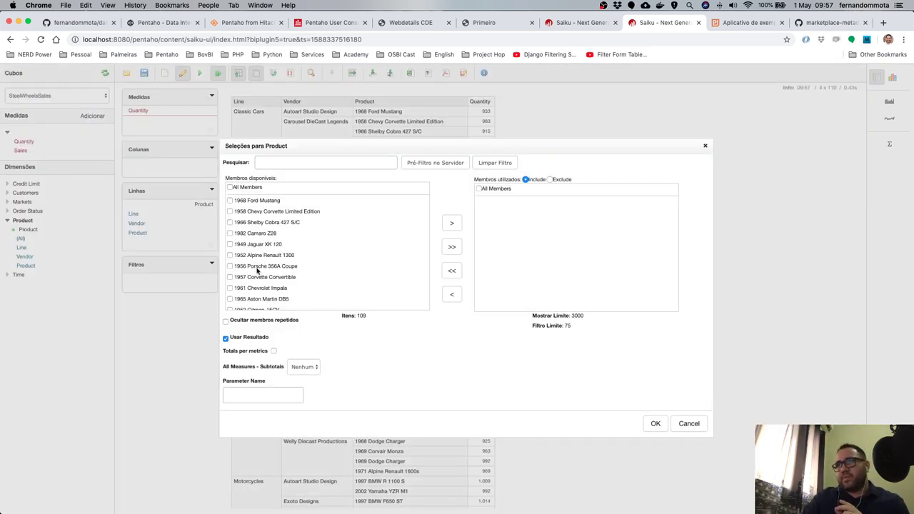
{"action": "left_click", "coordinate": [281, 322]}
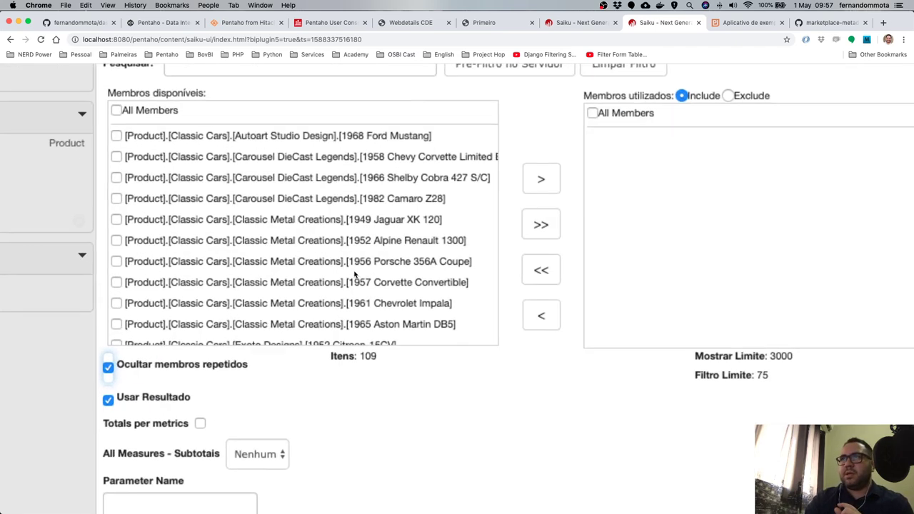
{"action": "scroll", "coordinate": [355, 275], "scroll_direction": "up", "scroll_amount": 3}
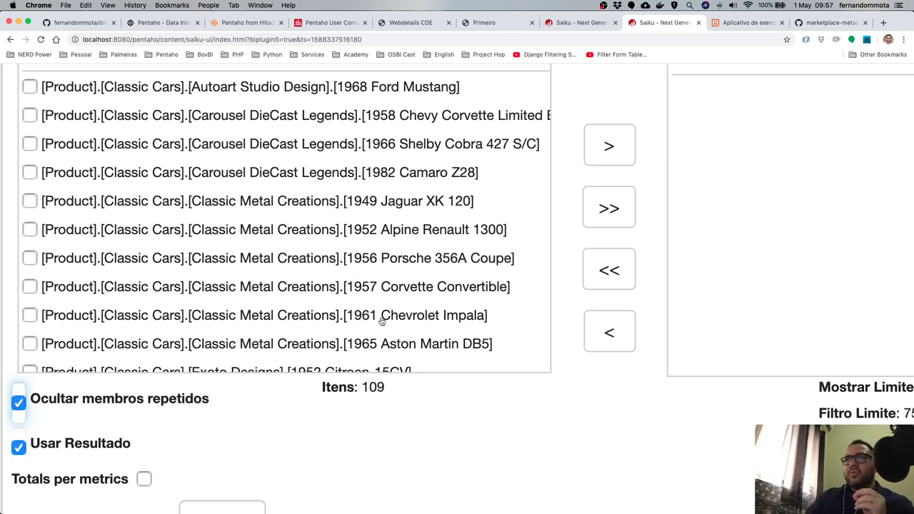
{"action": "left_click", "coordinate": [29, 315]}
{"action": "left_click", "coordinate": [622, 149]}
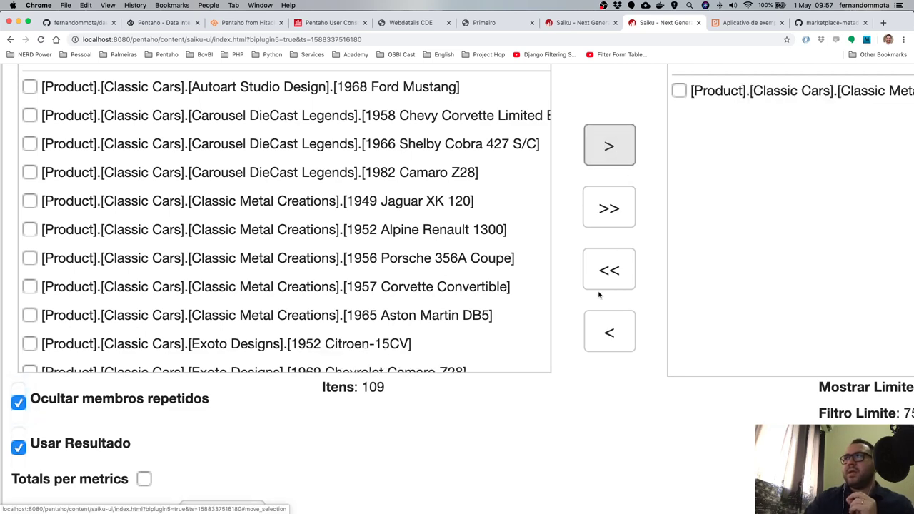
{"action": "scroll", "coordinate": [600, 293], "scroll_direction": "down", "scroll_amount": 5}
{"action": "left_click", "coordinate": [655, 423]}
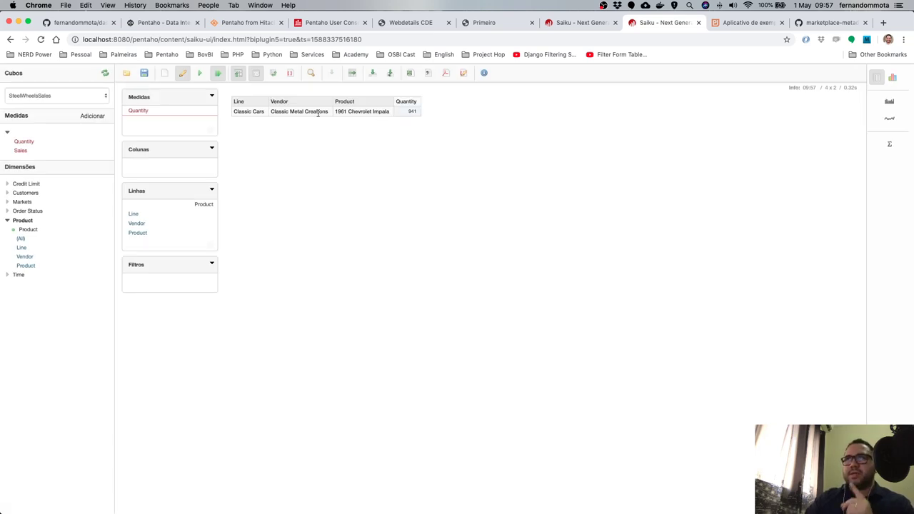
Highlight the fully qualified 1961 Chevrolet Impala member in the query's MDX and return to the first Saiku query.
{"action": "left_click", "coordinate": [290, 73]}
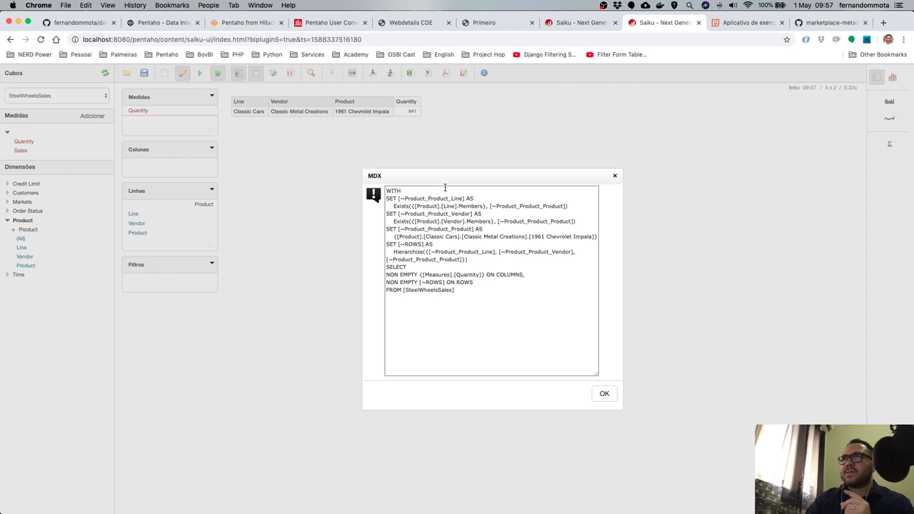
{"action": "scroll", "coordinate": [443, 212], "scroll_direction": "up", "scroll_amount": 5}
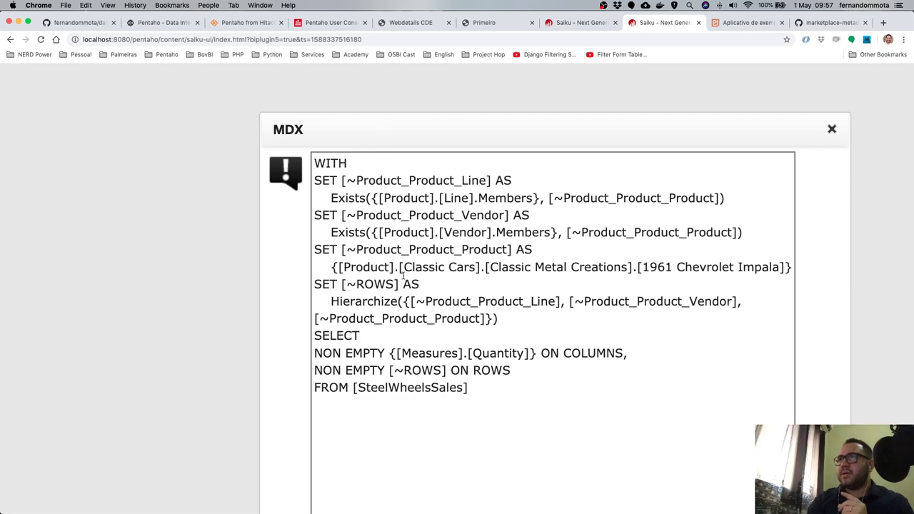
{"action": "scroll", "coordinate": [696, 301], "scroll_direction": "up", "scroll_amount": 2}
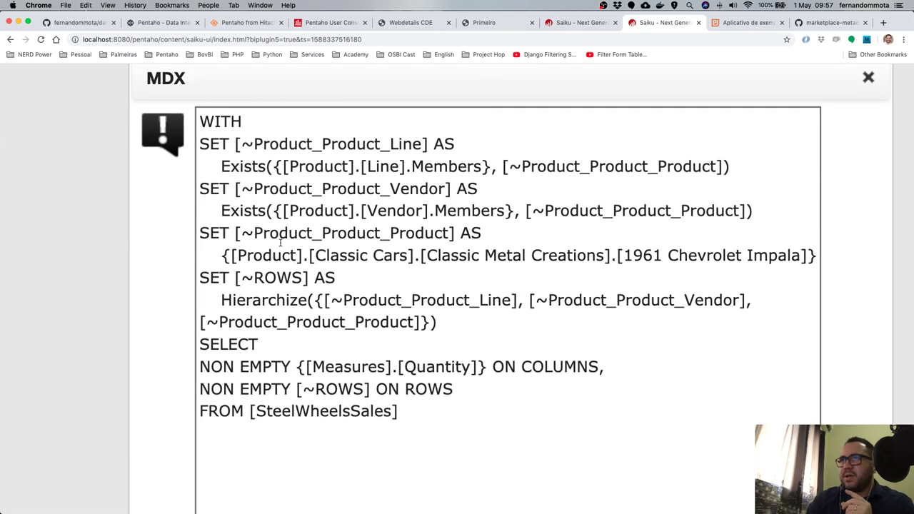
{"action": "left_click_drag", "start_coordinate": [233, 255], "coordinate": [808, 262]}
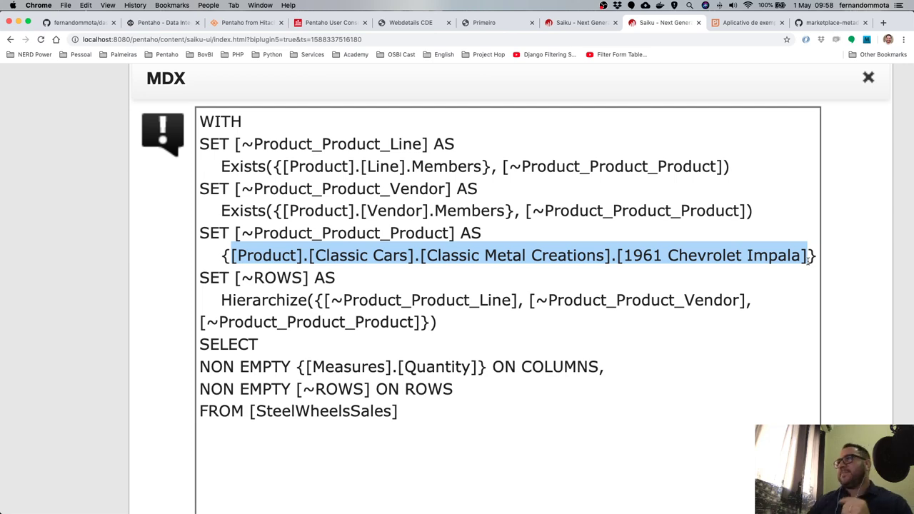
{"action": "scroll", "coordinate": [810, 261], "scroll_direction": "down", "scroll_amount": 3}
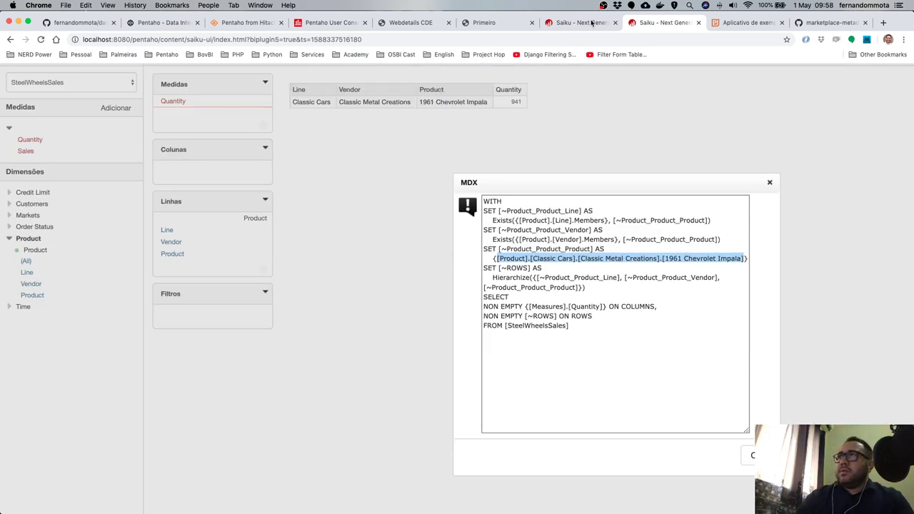
{"action": "left_click", "coordinate": [590, 24]}
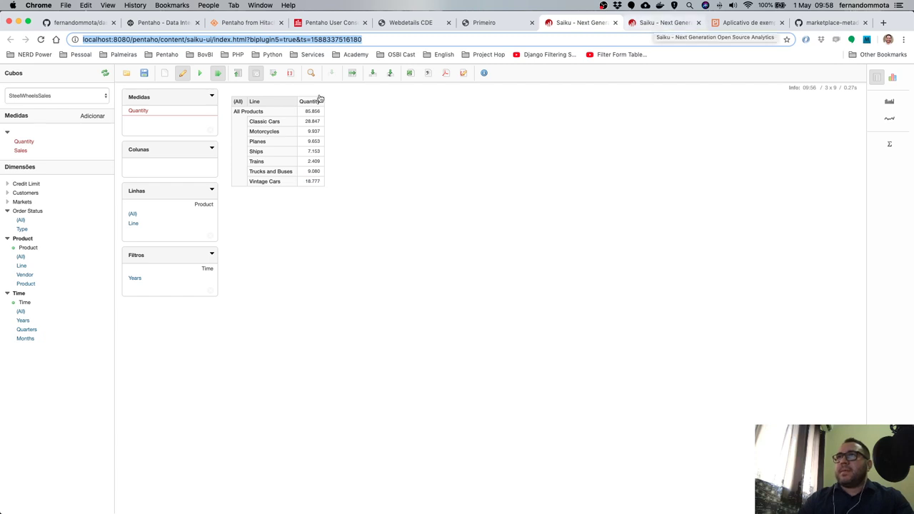
View the MDX of the Saiku product line query and examine the Time members in its filter set.
{"action": "left_click", "coordinate": [290, 72]}
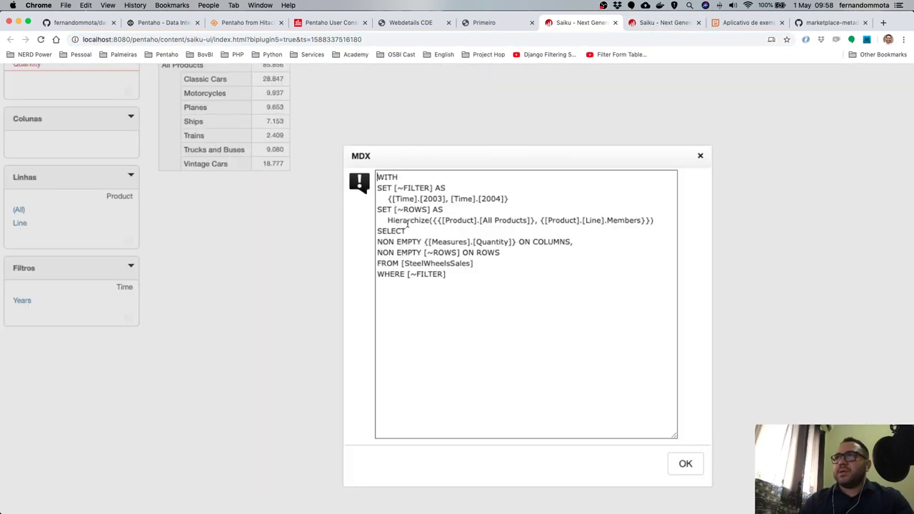
{"action": "double_click", "coordinate": [397, 171]}
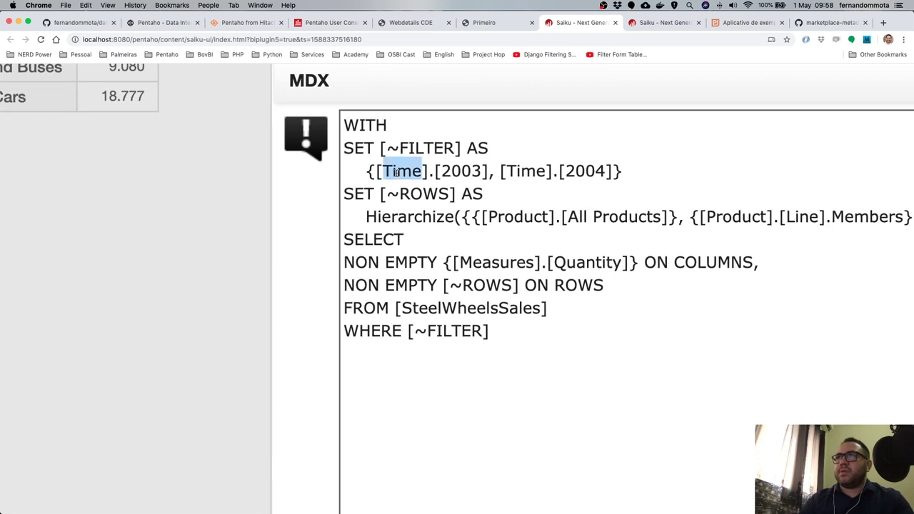
{"action": "double_click", "coordinate": [457, 171]}
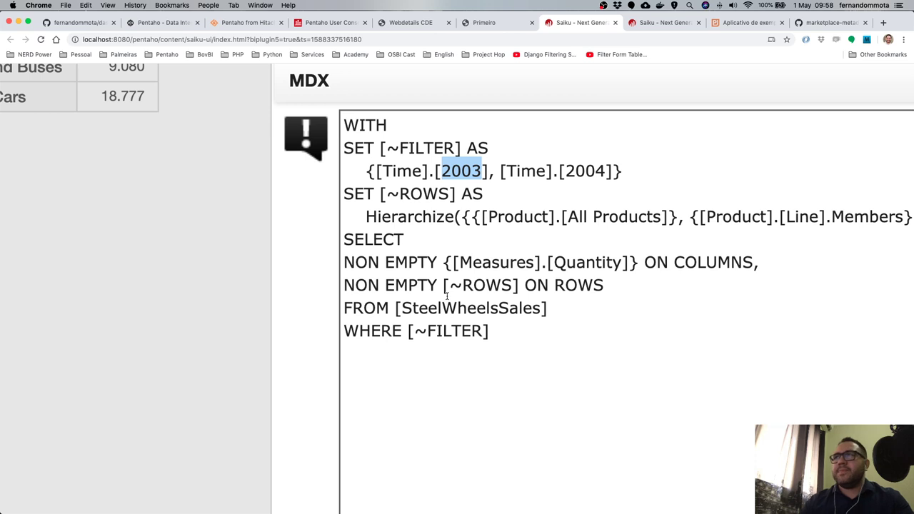
{"action": "double_click", "coordinate": [395, 168]}
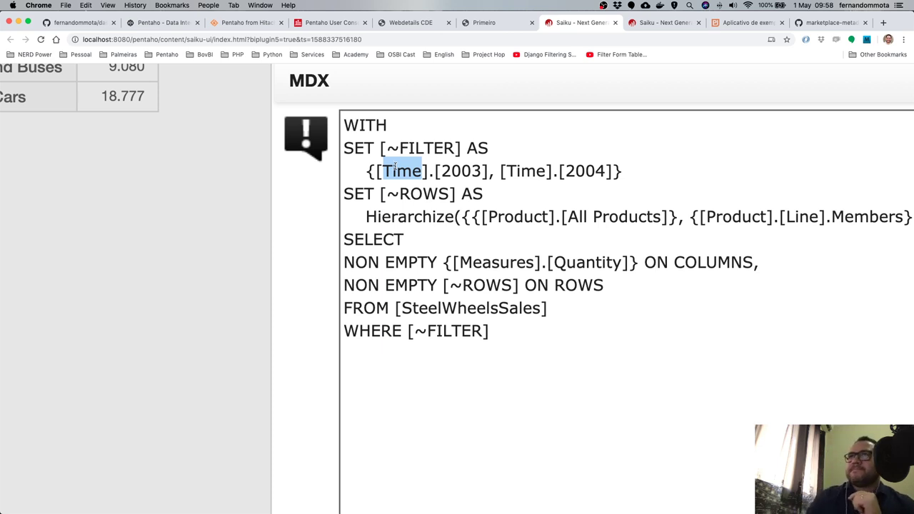
{"action": "key", "text": "super+minus"}
{"action": "key", "text": "super+minus"}
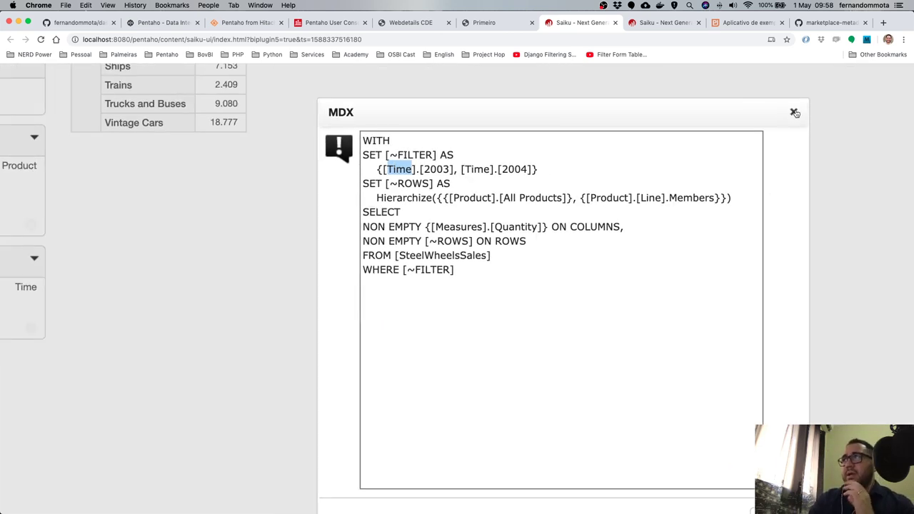
{"action": "left_click", "coordinate": [795, 113]}
Inspect the options offered by the Ano selector on the Primeiro dashboard preview, then return to the dashboard editor.
{"action": "left_click", "coordinate": [411, 23]}
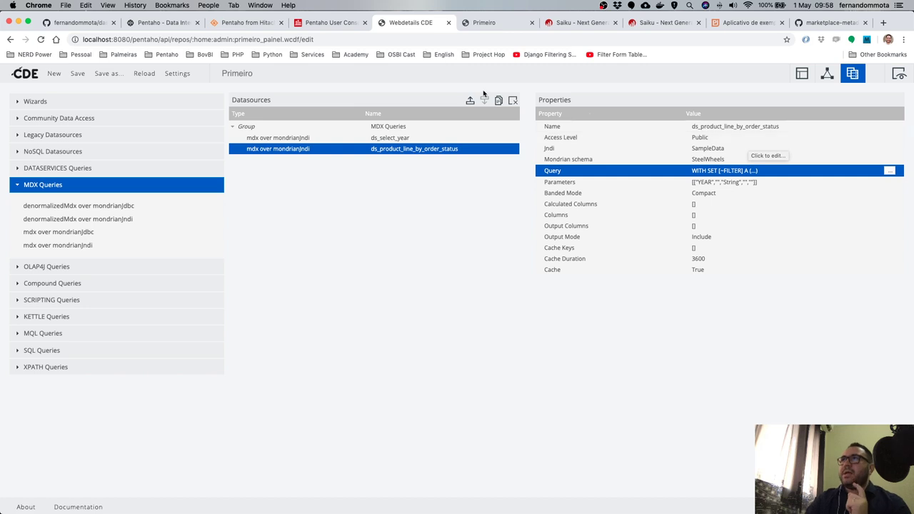
{"action": "left_click", "coordinate": [483, 23]}
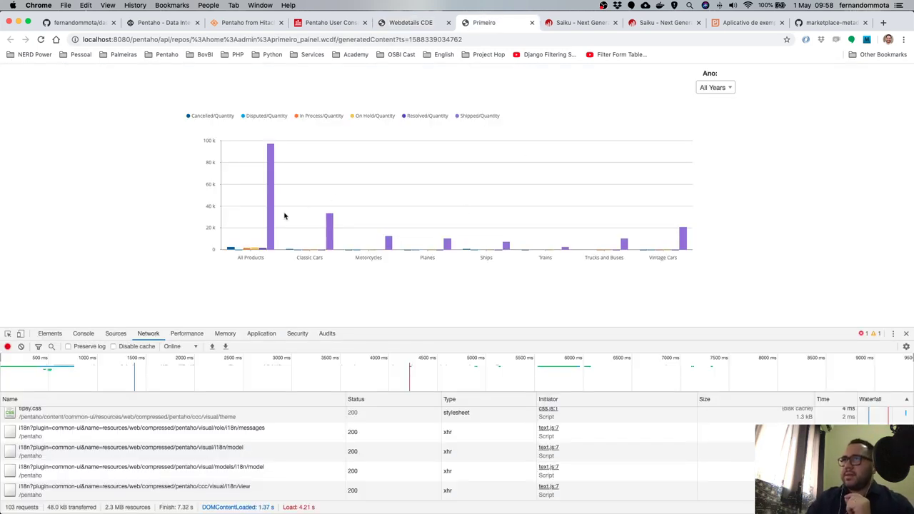
{"action": "left_click", "coordinate": [714, 89]}
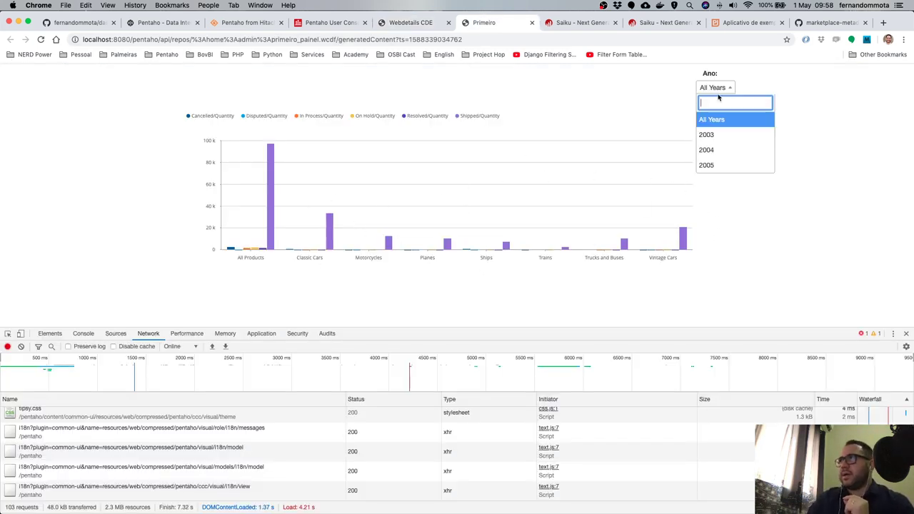
{"action": "left_click", "coordinate": [405, 26]}
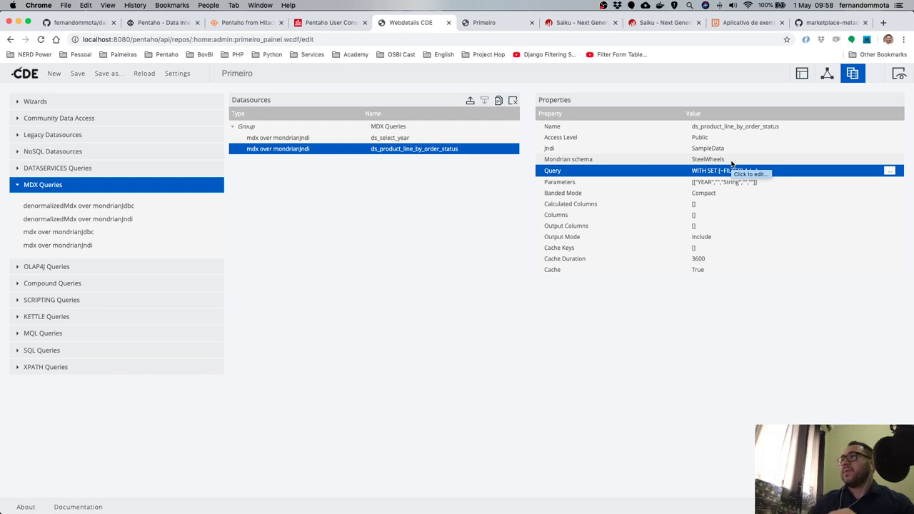
In the ds_product_line_by_order_status query, try replacing ${YEAR} in the Time filter with 2003, 2004 inside a single pair of brackets.
{"action": "left_click", "coordinate": [890, 170]}
{"action": "double_click", "coordinate": [431, 138]}
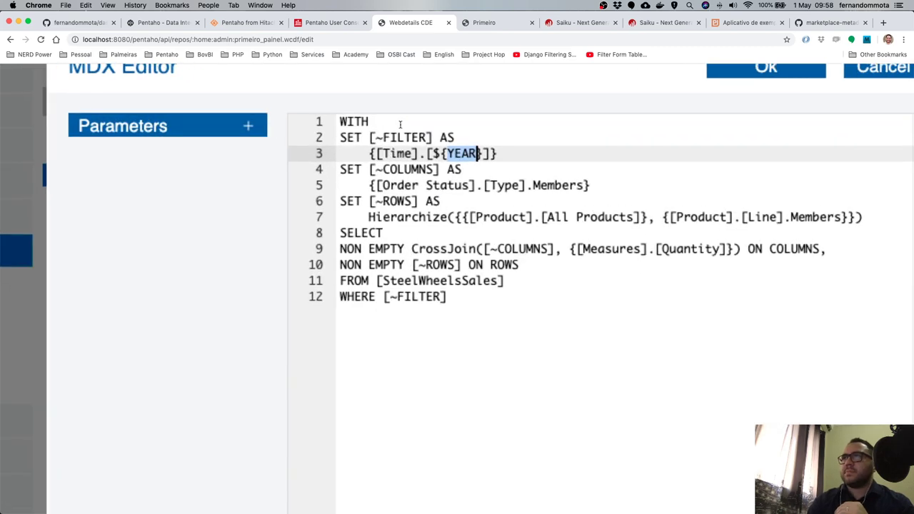
{"action": "scroll", "coordinate": [400, 125], "scroll_direction": "up", "scroll_amount": 3}
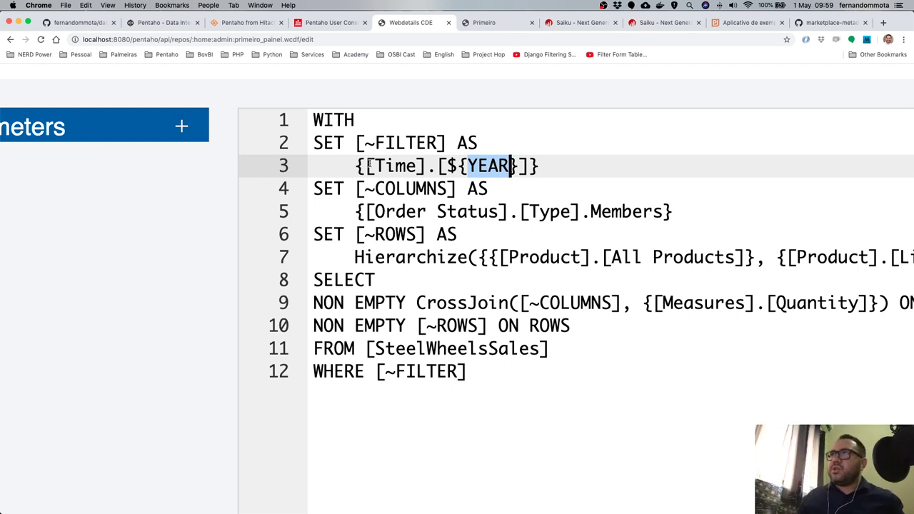
{"action": "left_click_drag", "start_coordinate": [363, 166], "coordinate": [526, 166]}
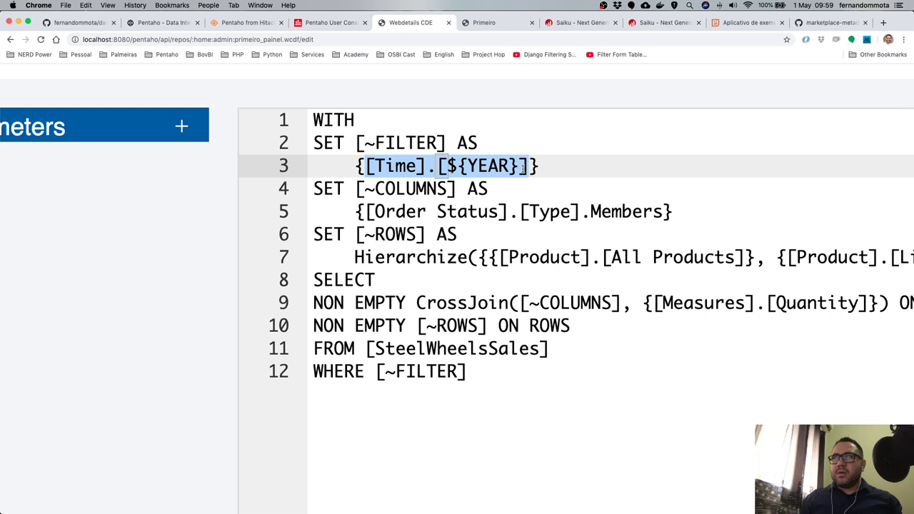
{"action": "left_click", "coordinate": [523, 166]}
{"action": "left_click_drag", "start_coordinate": [518, 166], "coordinate": [469, 166]}
{"action": "key", "text": "BackSpace"}
{"action": "key", "text": "BackSpace"}
{"action": "key", "text": "BackSpace"}
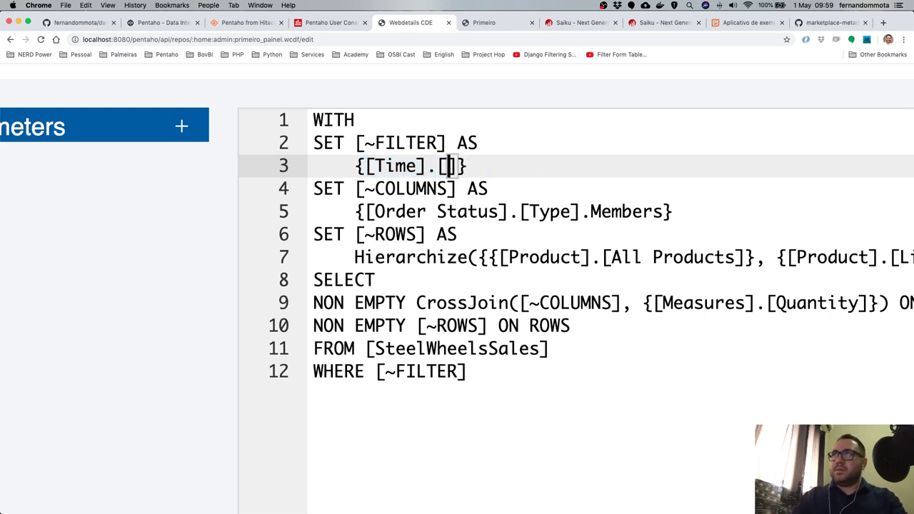
{"action": "type", "text": "2004"}
{"action": "key", "text": "BackSpace"}
{"action": "type", "text": "3, 2"}
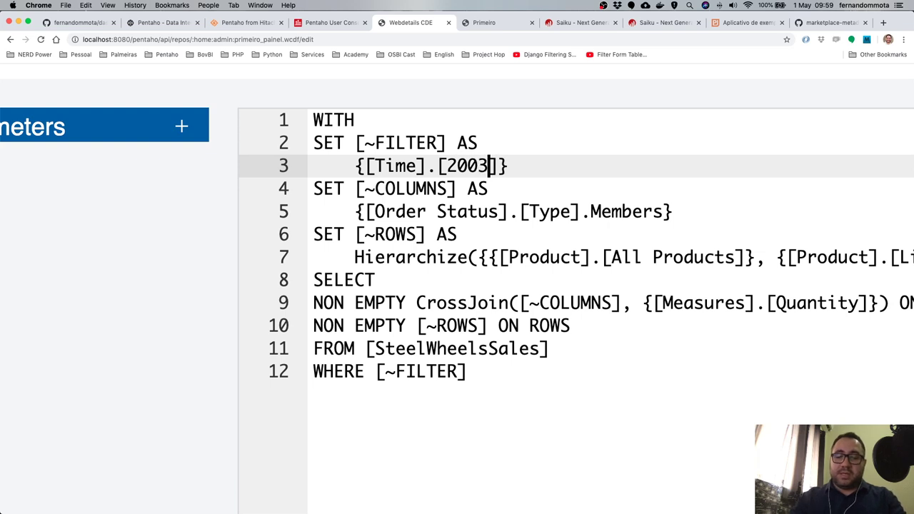
{"action": "type", "text": "004"}
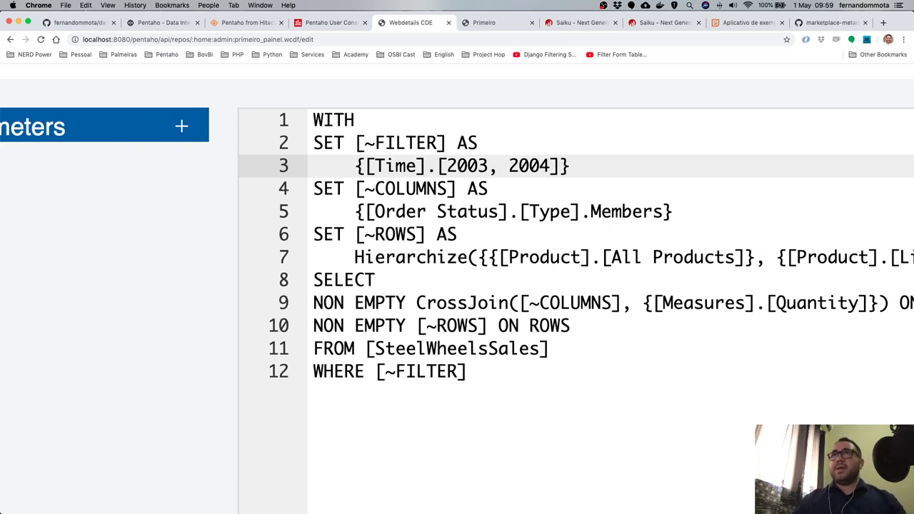
{"action": "left_click_drag", "start_coordinate": [365, 165], "coordinate": [561, 165]}
In the second Saiku query, clear the Product levels from the rows and put the Time dimension's Years level there.
{"action": "left_click", "coordinate": [329, 22]}
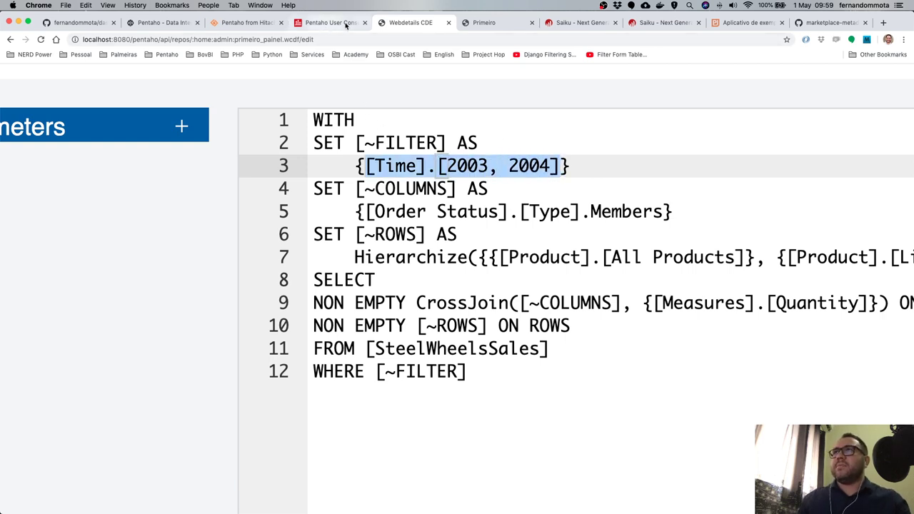
{"action": "left_click", "coordinate": [582, 23]}
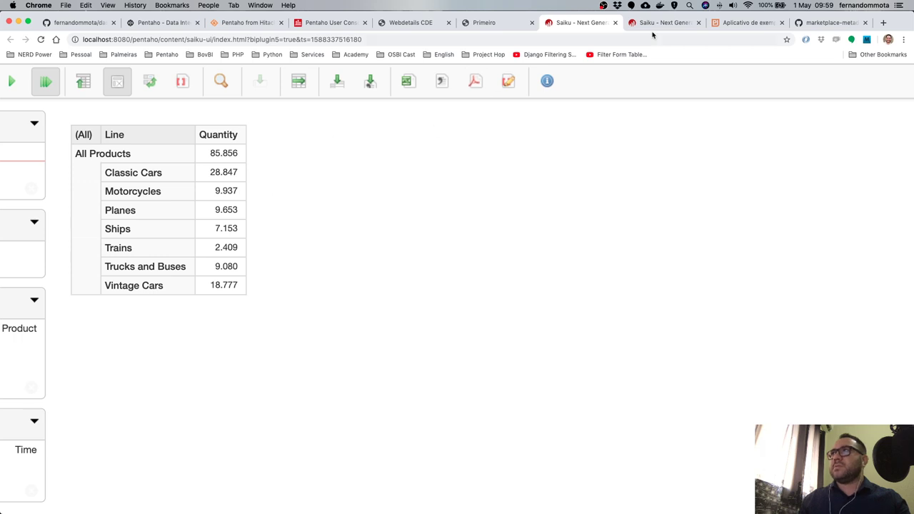
{"action": "key", "text": "ctrl+Tab"}
{"action": "left_click", "coordinate": [771, 183]}
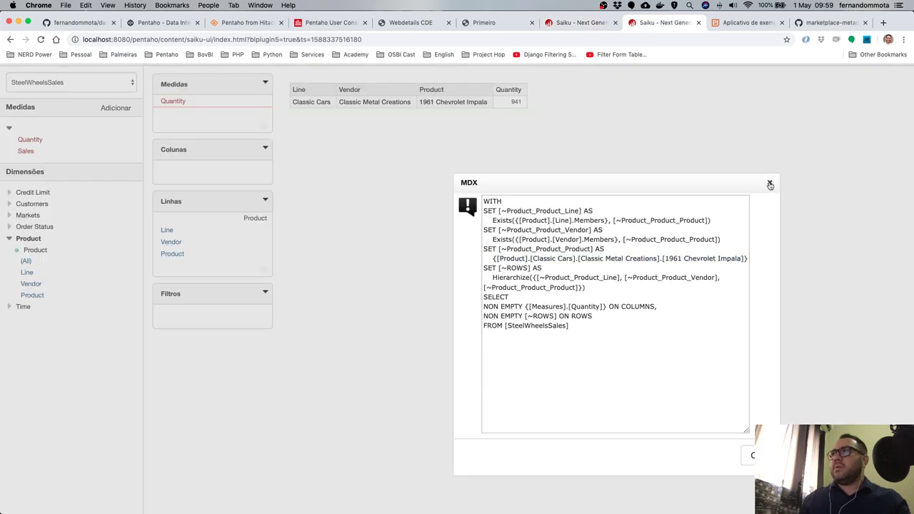
{"action": "left_click_drag", "start_coordinate": [153, 256], "coordinate": [32, 240]}
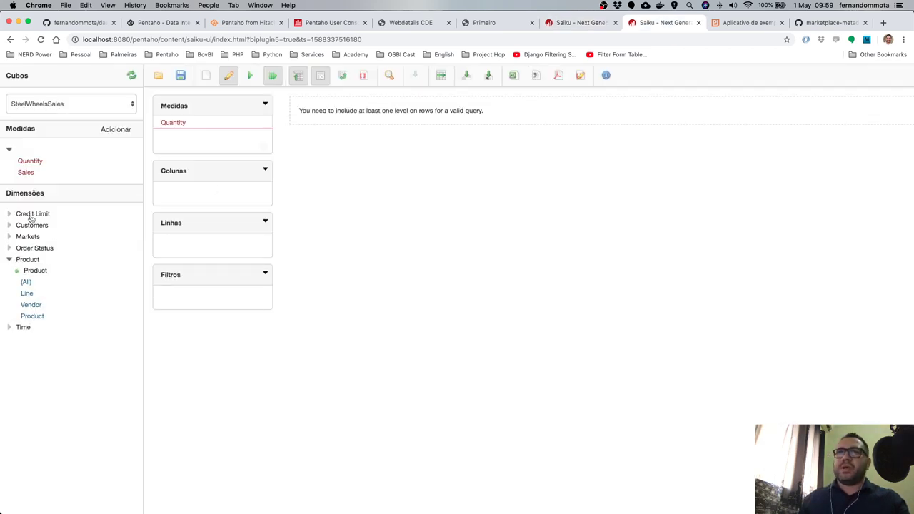
{"action": "left_click", "coordinate": [25, 329]}
{"action": "left_click_drag", "start_coordinate": [29, 362], "coordinate": [184, 257]}
Open the member selection for Years and enable Ocultar membros repetidos to examine how the year members are named.
{"action": "left_click", "coordinate": [176, 255]}
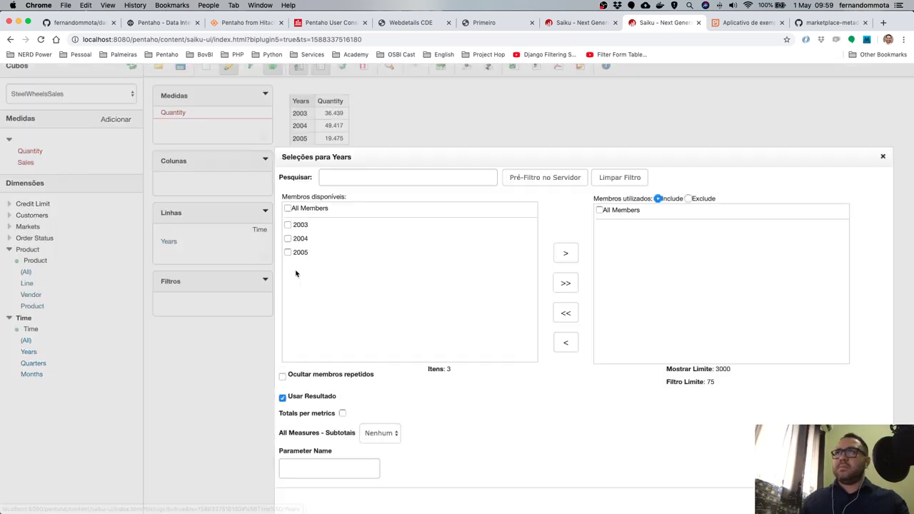
{"action": "left_click", "coordinate": [318, 376]}
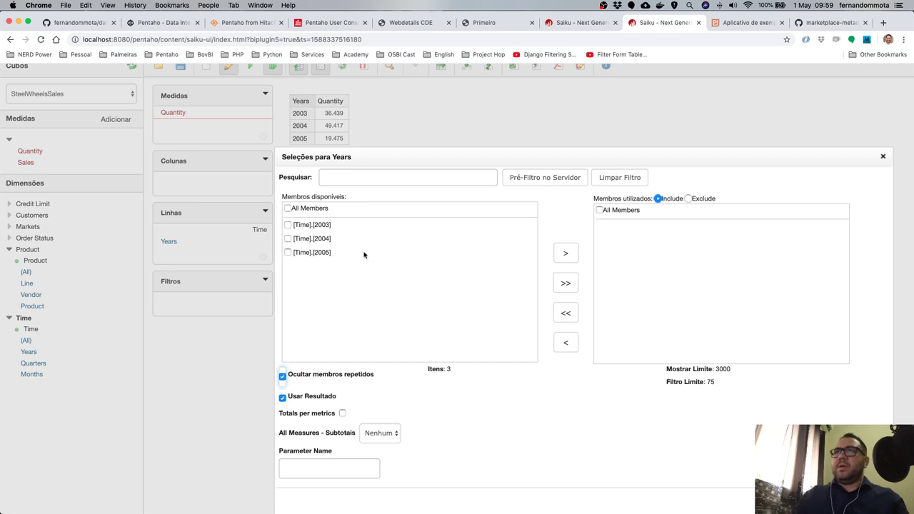
{"action": "scroll", "coordinate": [359, 248], "scroll_direction": "up", "scroll_amount": 5}
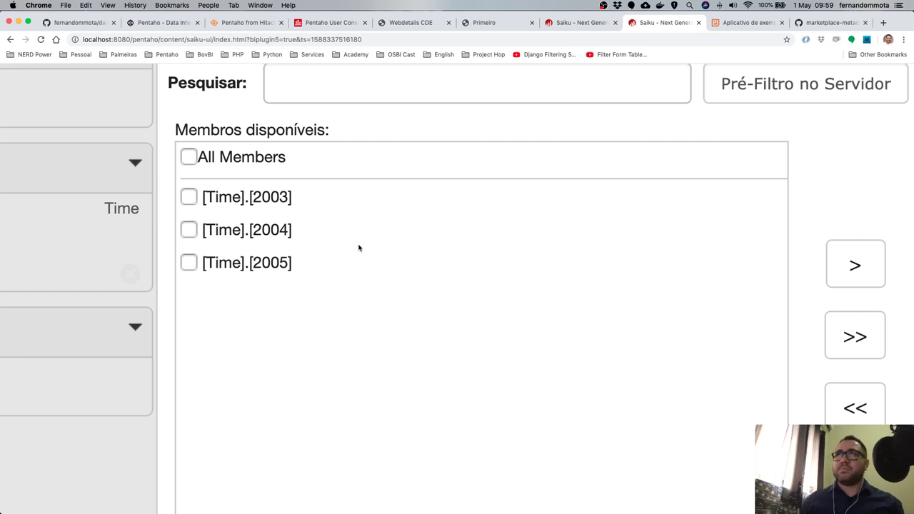
Back in the dashboard's MDX Editor, reduce the Time filter member to [Time].[2003].
{"action": "left_click", "coordinate": [580, 23]}
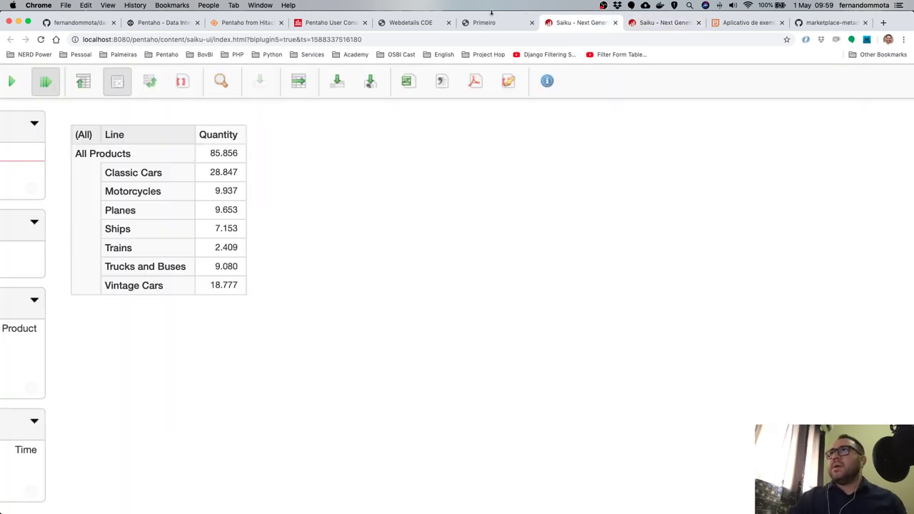
{"action": "left_click", "coordinate": [490, 22]}
{"action": "left_click", "coordinate": [422, 22]}
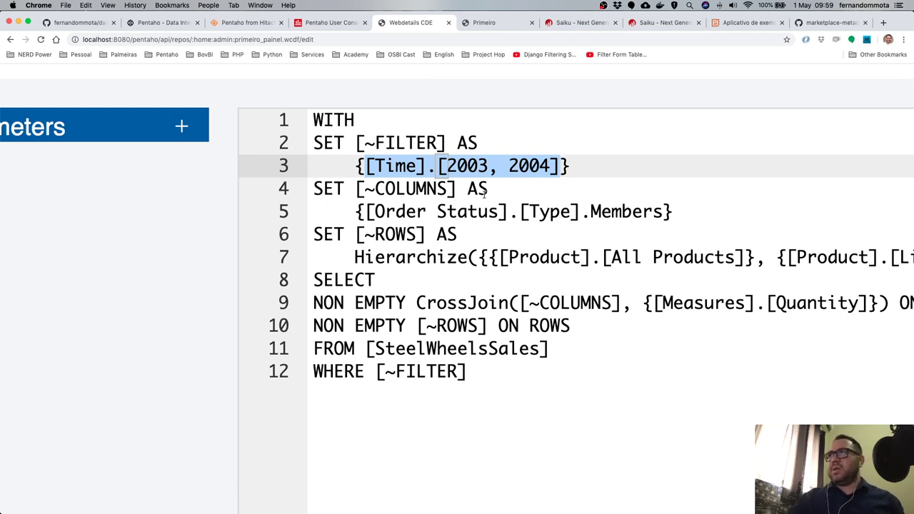
{"action": "left_click", "coordinate": [503, 166]}
{"action": "key", "text": "Right"}
{"action": "key", "text": "Right"}
{"action": "key", "text": "Right"}
{"action": "key", "text": "Right"}
{"action": "key", "text": "Right"}
{"action": "key", "text": "BackSpace"}
{"action": "key", "text": "BackSpace"}
{"action": "key", "text": "BackSpace"}
{"action": "key", "text": "BackSpace"}
{"action": "key", "text": "BackSpace"}
{"action": "key", "text": "BackSpace"}
{"action": "key", "text": "BackSpace"}
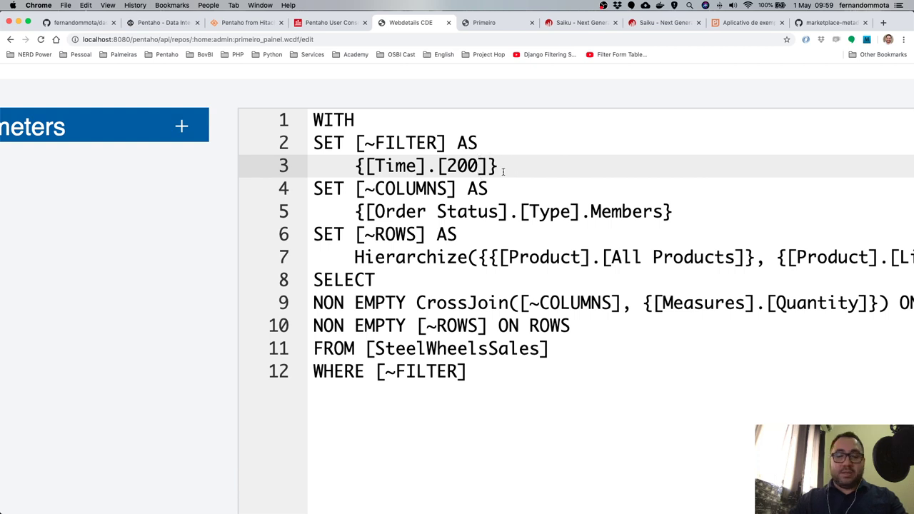
{"action": "type", "text": "3"}
Duplicate the Time member in the filter set and change the copy so the set reads {[Time].[2003], [Time].[2004]}.
{"action": "left_click", "coordinate": [364, 166]}
{"action": "left_click_drag", "start_coordinate": [365, 166], "coordinate": [498, 165]}
{"action": "key", "text": "super+c"}
{"action": "key", "text": "Right"}
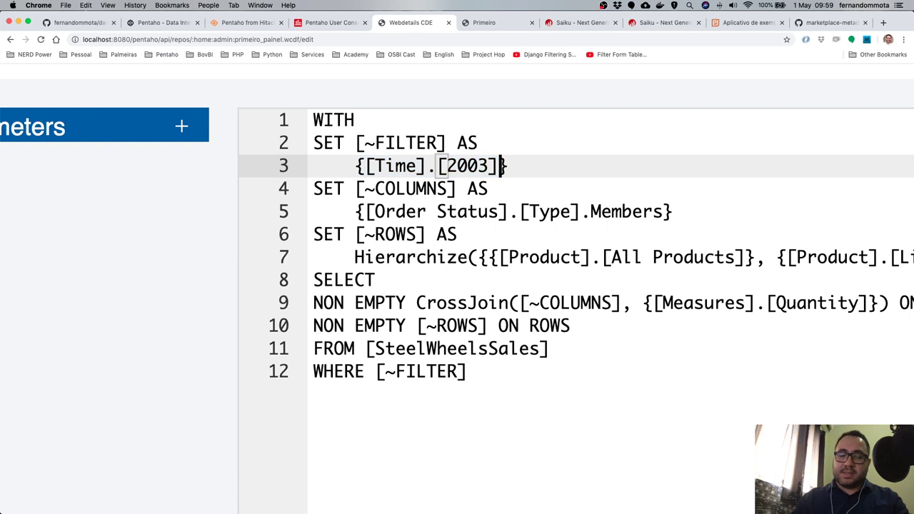
{"action": "type", "text": ","}
{"action": "key", "text": "super+v"}
{"action": "key", "text": "BackSpace"}
{"action": "type", "text": "4"}
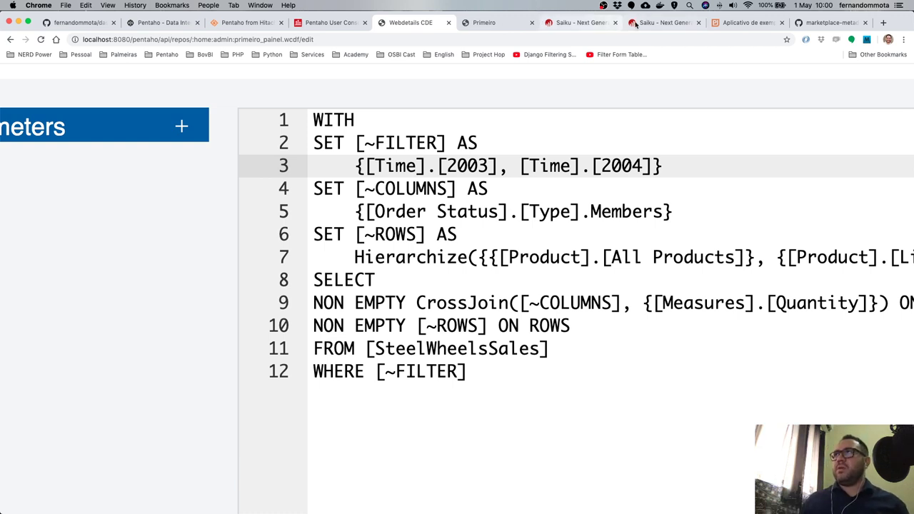
View the MDX of the Saiku product line query again and highlight the filter set with 2003 and 2004.
{"action": "left_click", "coordinate": [583, 24]}
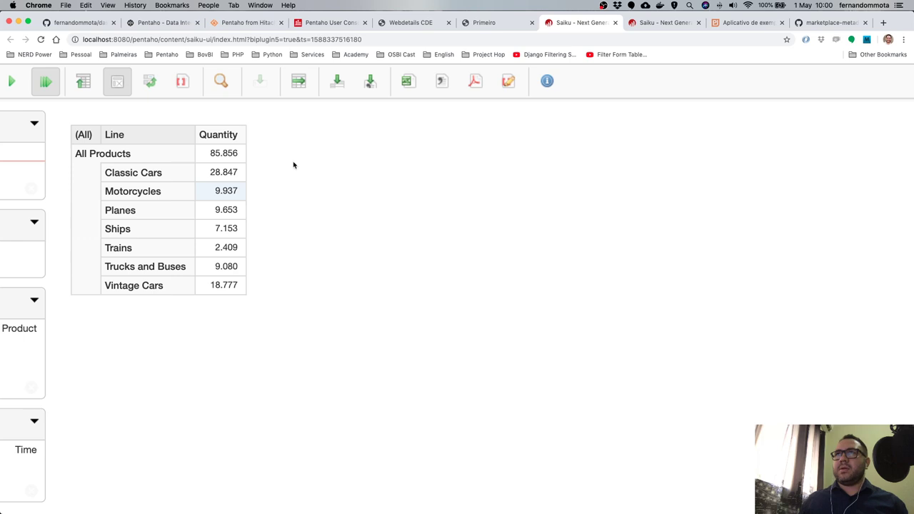
{"action": "left_click", "coordinate": [182, 81]}
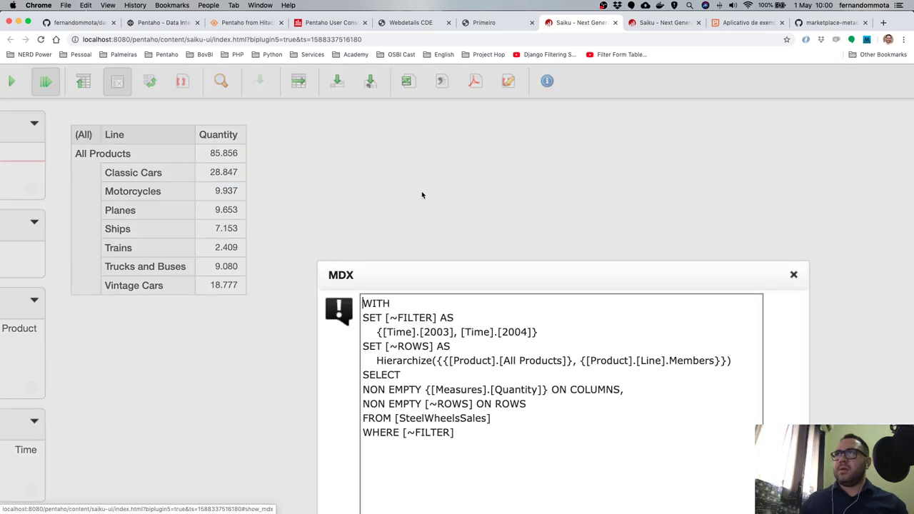
{"action": "left_click_drag", "start_coordinate": [377, 332], "coordinate": [543, 333]}
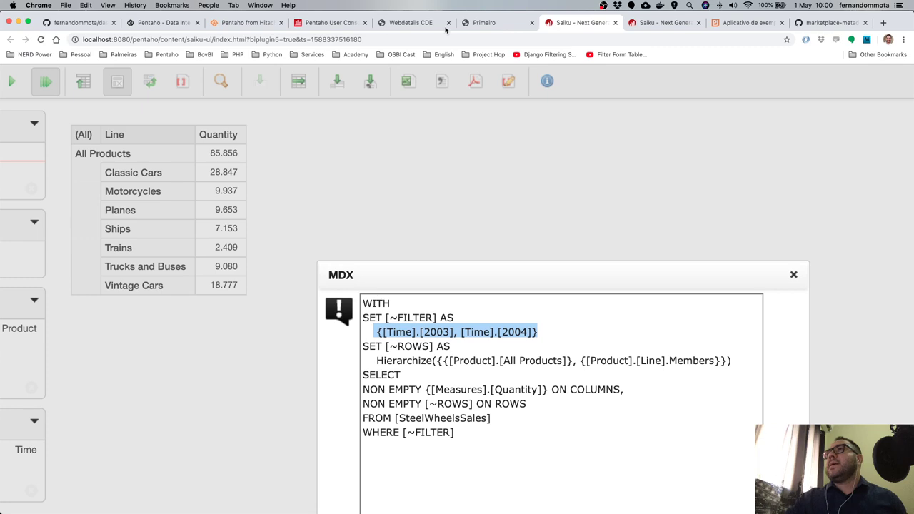
Return to the dashboard's MDX Editor and discard the trial edits to the Time filter by cancelling it.
{"action": "left_click", "coordinate": [411, 22]}
{"action": "key", "text": "super+minus"}
{"action": "key", "text": "super+minus"}
{"action": "key", "text": "super+minus"}
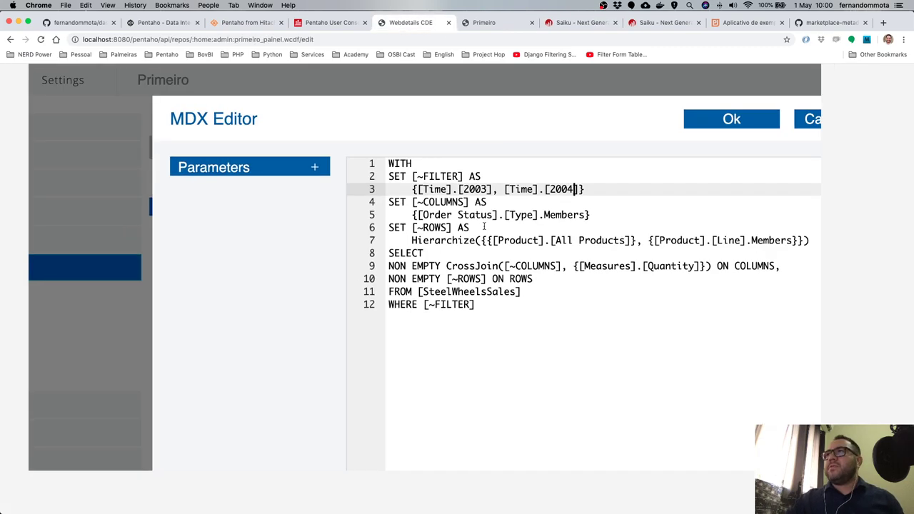
{"action": "key", "text": "BackSpace"}
{"action": "key", "text": "BackSpace"}
{"action": "key", "text": "BackSpace"}
{"action": "key", "text": "BackSpace"}
{"action": "key", "text": "BackSpace"}
{"action": "key", "text": "BackSpace"}
{"action": "key", "text": "BackSpace"}
{"action": "key", "text": "BackSpace"}
{"action": "key", "text": "BackSpace"}
{"action": "key", "text": "BackSpace"}
{"action": "key", "text": "BackSpace"}
{"action": "key", "text": "BackSpace"}
{"action": "key", "text": "BackSpace"}
{"action": "key", "text": "BackSpace"}
{"action": "key", "text": "BackSpace"}
{"action": "key", "text": "BackSpace"}
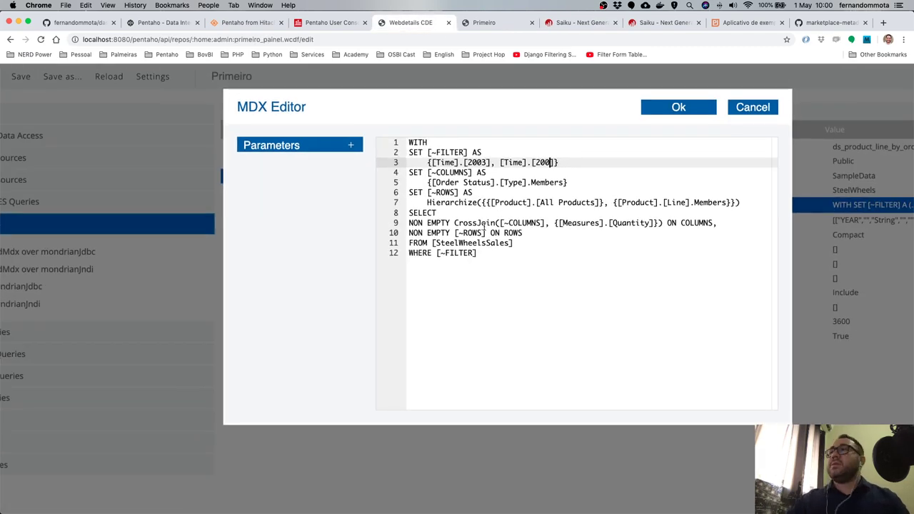
{"action": "left_click", "coordinate": [753, 107]}
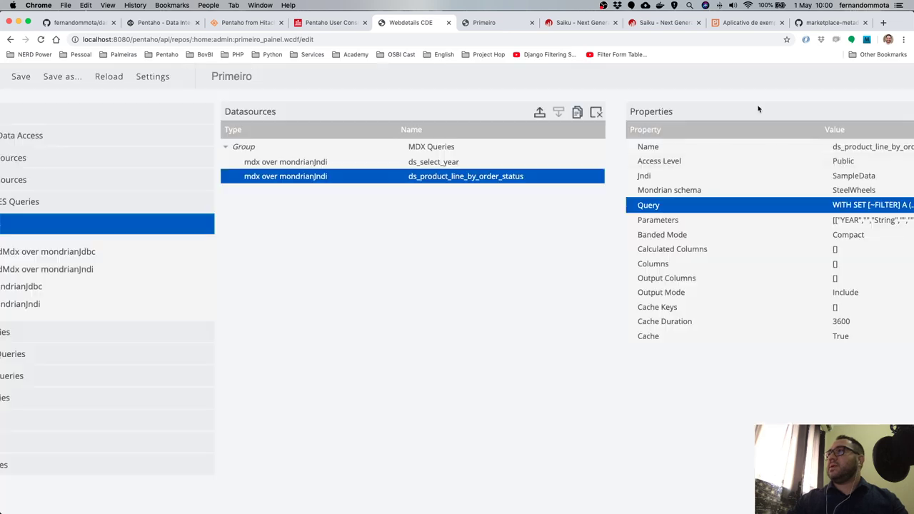
Reopen the query of the ds_product_line_by_order_status datasource in the MDX Editor.
{"action": "key", "text": "super+0"}
{"action": "left_click", "coordinate": [891, 171]}
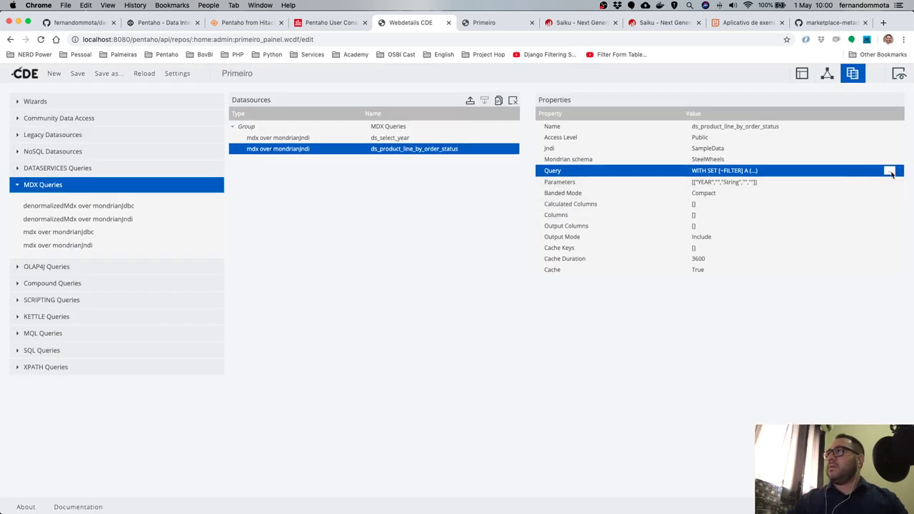
{"action": "key", "text": "super+equal"}
{"action": "key", "text": "super+equal"}
{"action": "key", "text": "super+equal"}
{"action": "key", "text": "super+equal"}
{"action": "key", "text": "super+equal"}
{"action": "key", "text": "super+equal"}
{"action": "key", "text": "super+equal"}
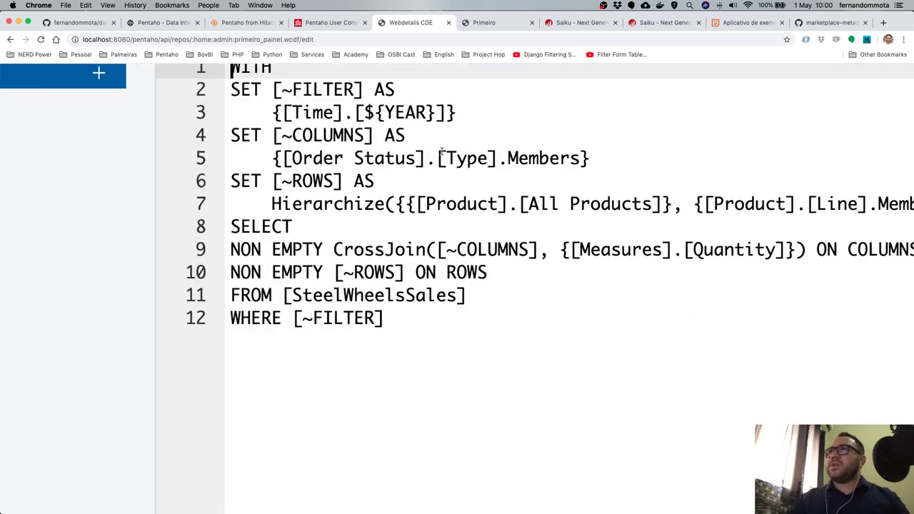
Switch to the Saiku years query, dismiss the Years member selection dialog, and add Time's (All) level to the rows before Years.
{"action": "left_click_drag", "start_coordinate": [365, 112], "coordinate": [435, 113]}
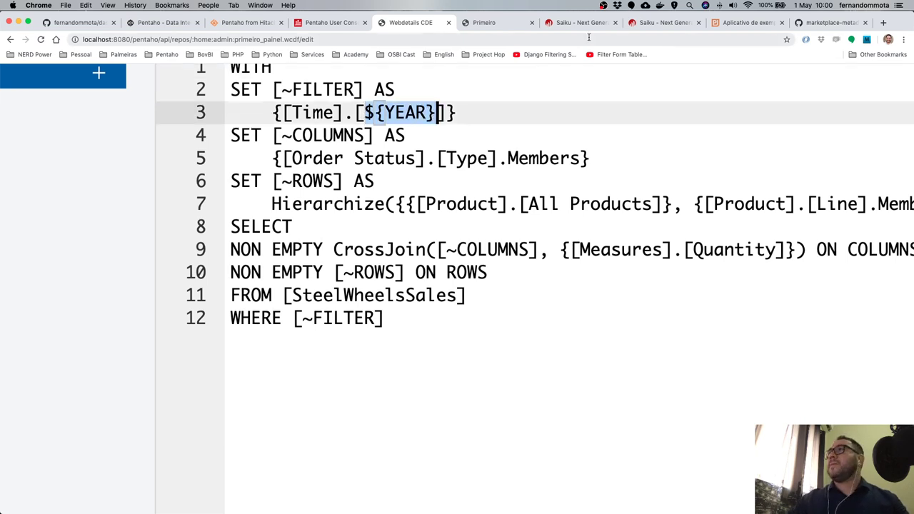
{"action": "left_click", "coordinate": [583, 26]}
{"action": "left_click", "coordinate": [651, 26]}
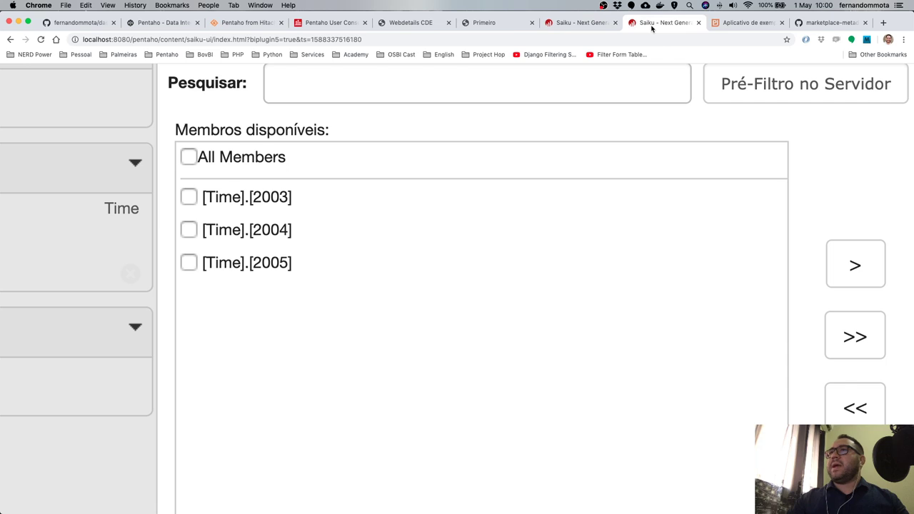
{"action": "key", "text": "super+minus"}
{"action": "key", "text": "super+minus"}
{"action": "key", "text": "super+minus"}
{"action": "key", "text": "super+minus"}
{"action": "key", "text": "super+minus"}
{"action": "key", "text": "super+minus"}
{"action": "key", "text": "super+minus"}
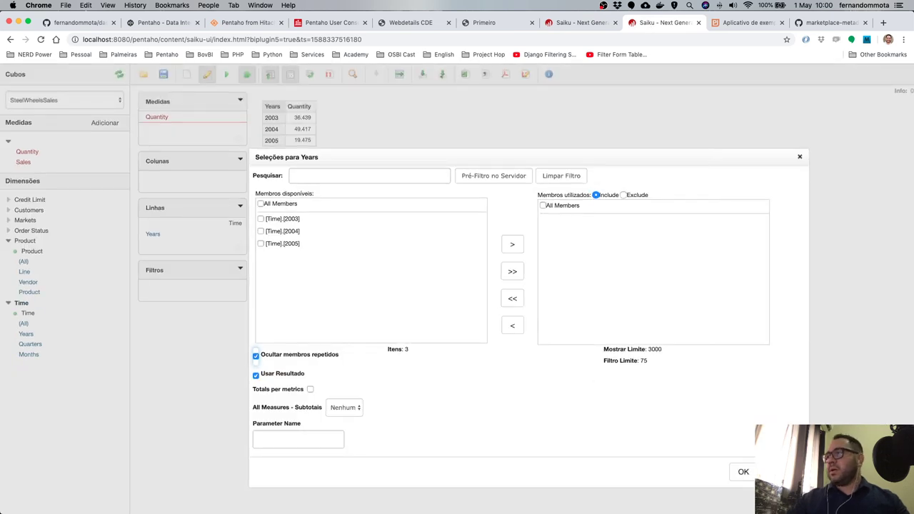
{"action": "key", "text": "Escape"}
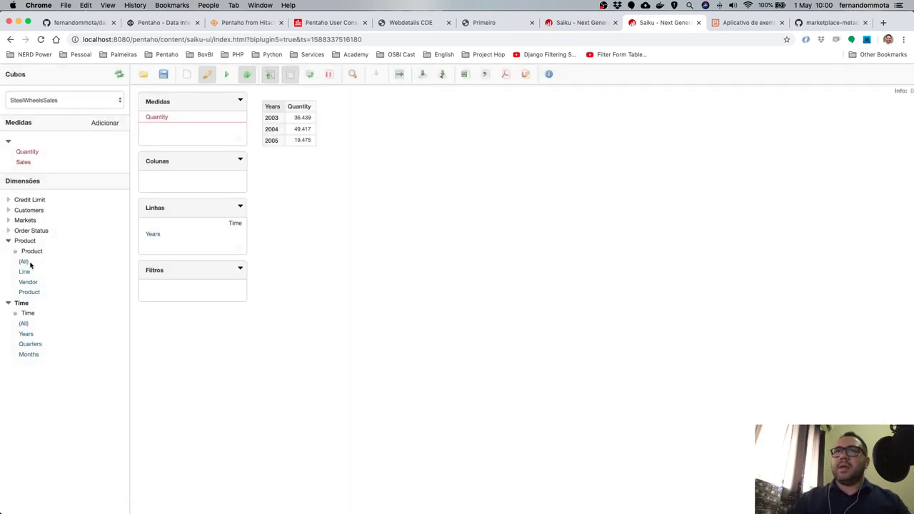
{"action": "left_click_drag", "start_coordinate": [23, 325], "coordinate": [184, 225]}
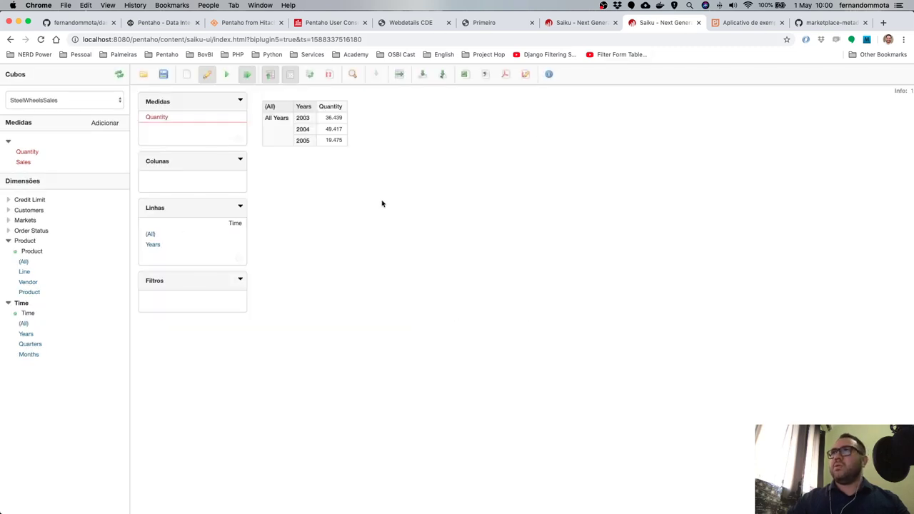
Close the MDX window of the Saiku product line query and view the MDX generated for the years query.
{"action": "left_click", "coordinate": [575, 23]}
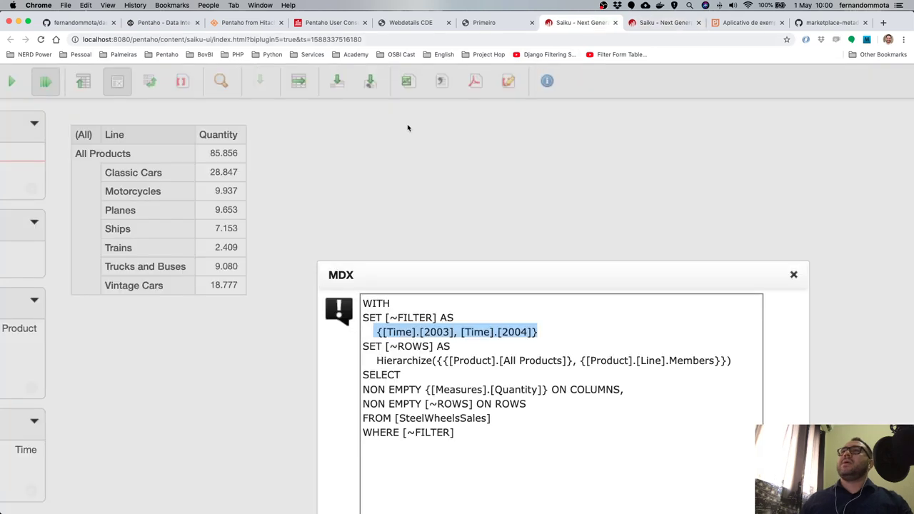
{"action": "left_click", "coordinate": [794, 274]}
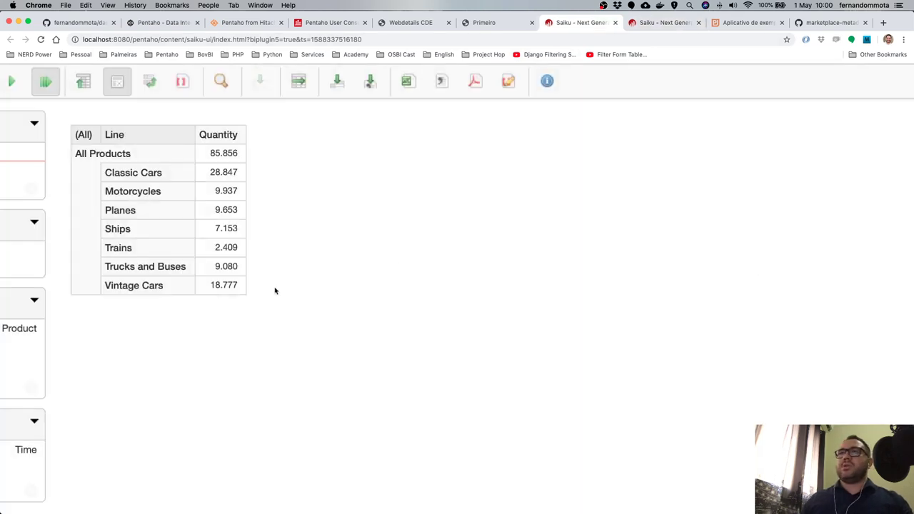
{"action": "left_click", "coordinate": [661, 24]}
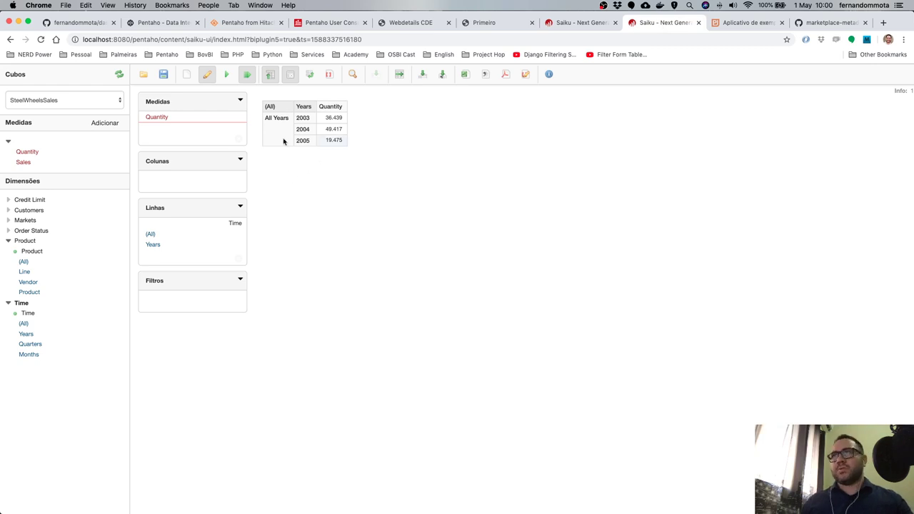
{"action": "left_click", "coordinate": [309, 74]}
{"action": "left_click_drag", "start_coordinate": [510, 262], "coordinate": [382, 219]}
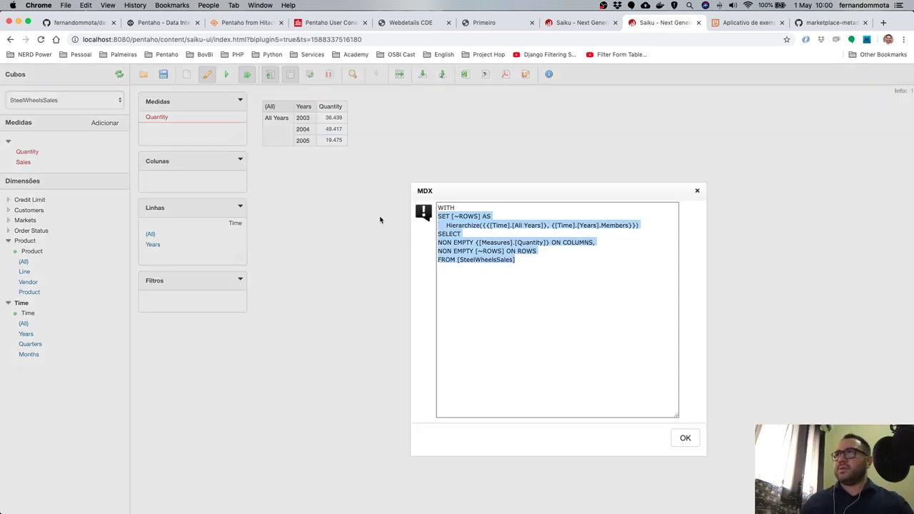
{"action": "left_click", "coordinate": [698, 192]}
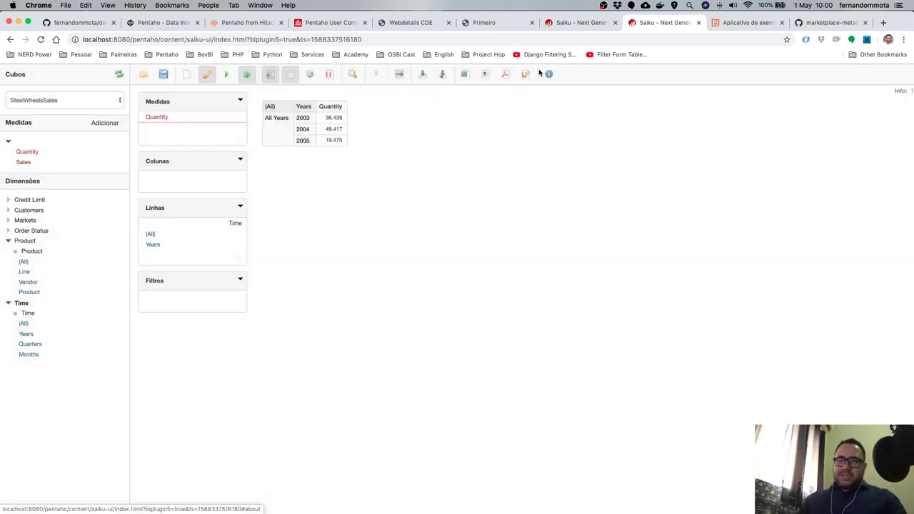
Switch the Saiku years query to MDX mode and run it.
{"action": "left_click", "coordinate": [525, 76]}
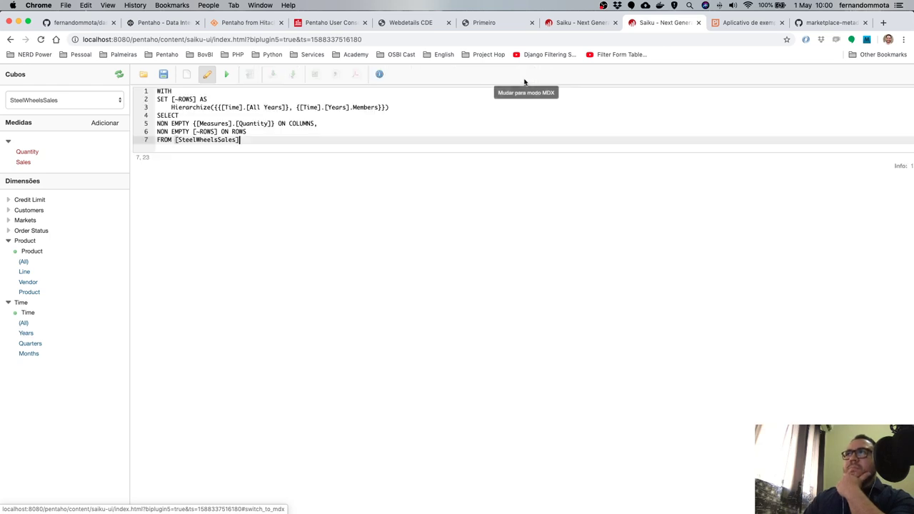
{"action": "left_click", "coordinate": [228, 76]}
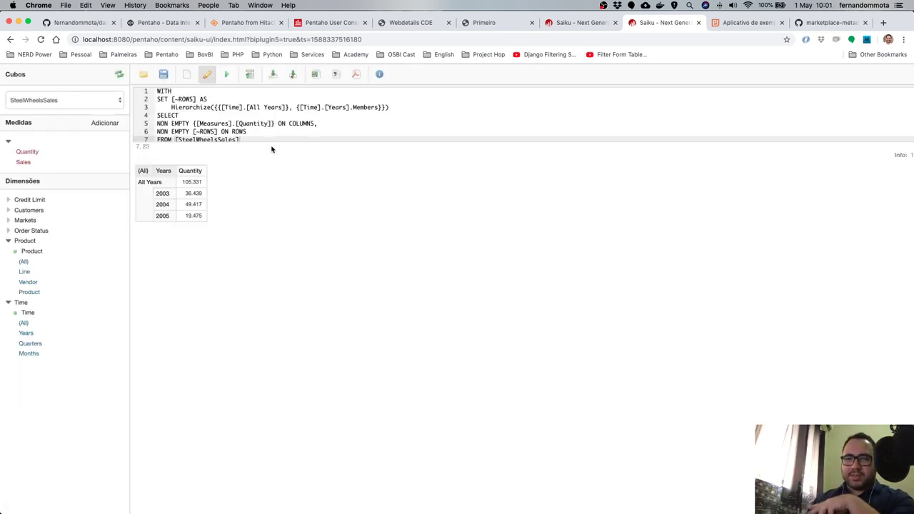
{"action": "left_click", "coordinate": [259, 141]}
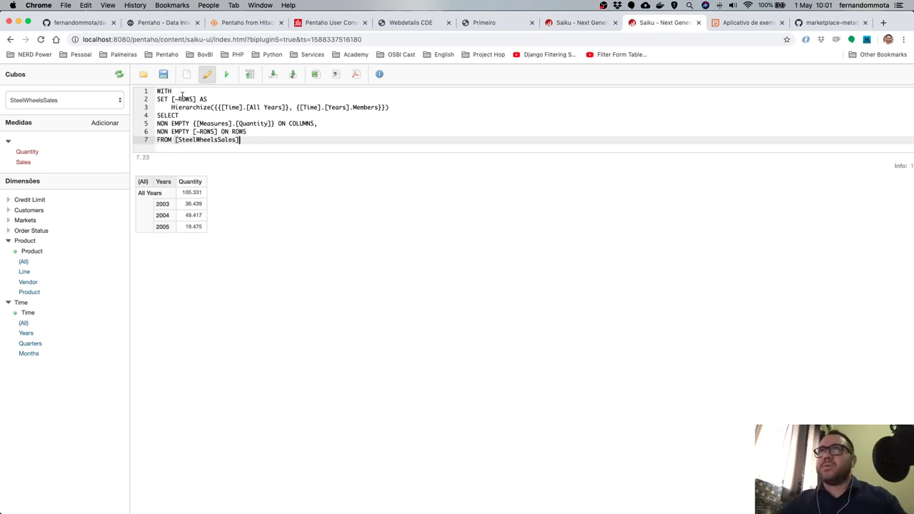
Insert blank lines below WITH and start a calculated member declaration there with the keyword MEMBER.
{"action": "left_click", "coordinate": [222, 94]}
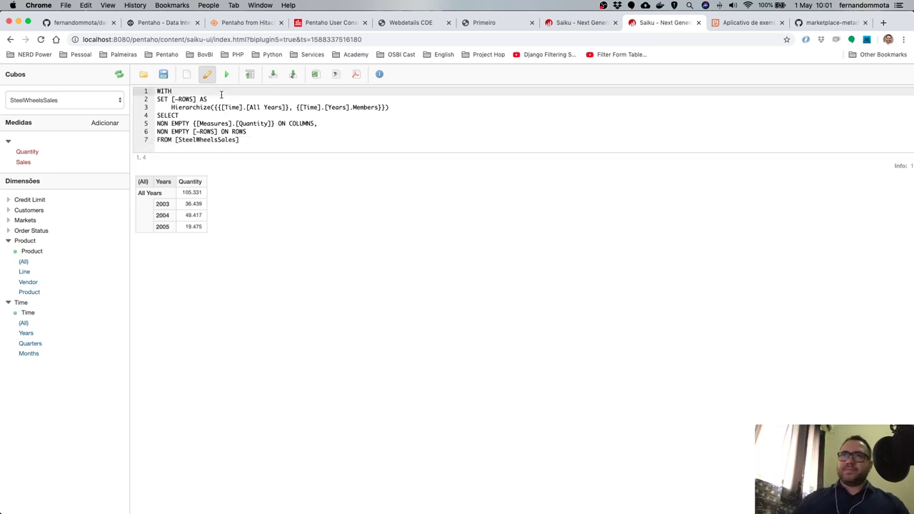
{"action": "key", "text": "Return"}
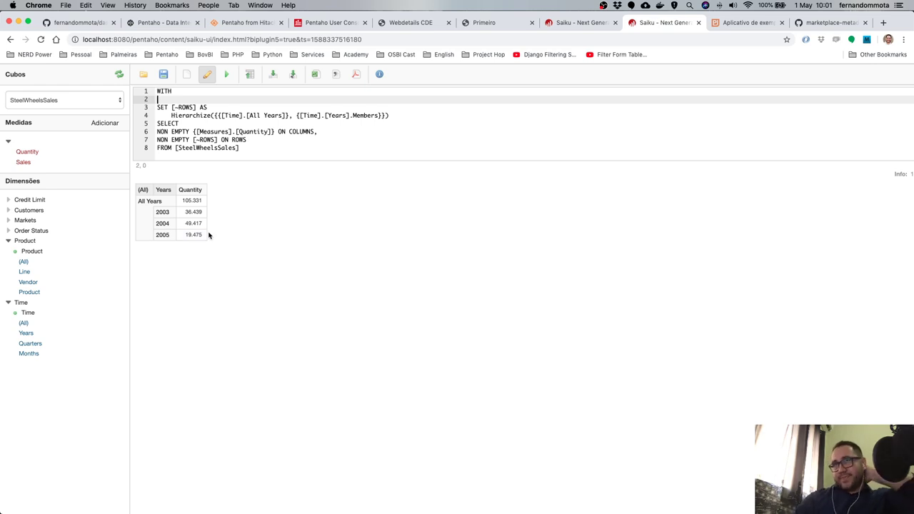
{"action": "key", "text": "Return"}
{"action": "key", "text": "Return"}
{"action": "key", "text": "Up"}
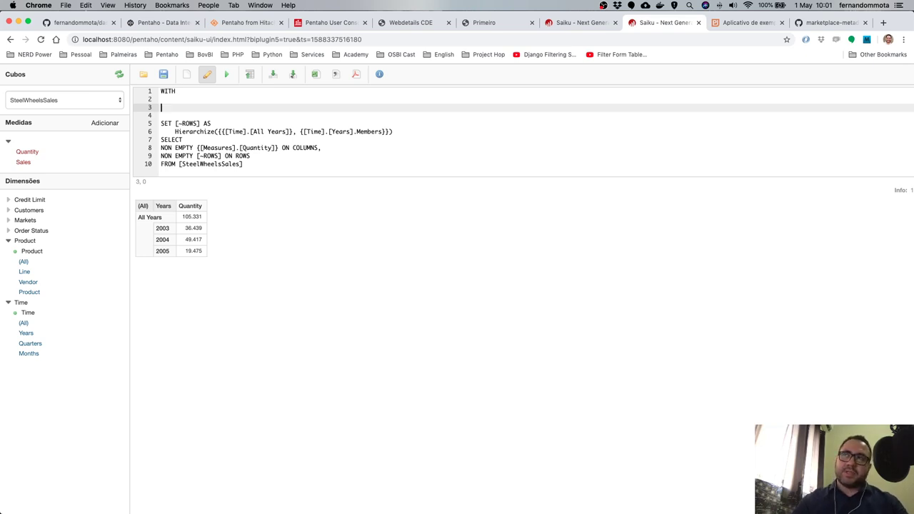
{"action": "type", "text": "MEMEBER"}
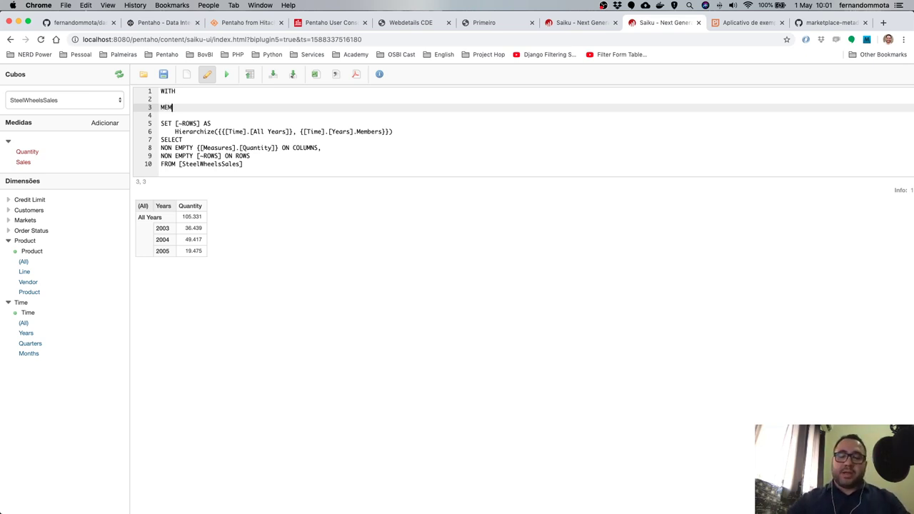
{"action": "key", "text": "BackSpace"}
{"action": "key", "text": "BackSpace"}
{"action": "key", "text": "BackSpace"}
{"action": "type", "text": "BER"}
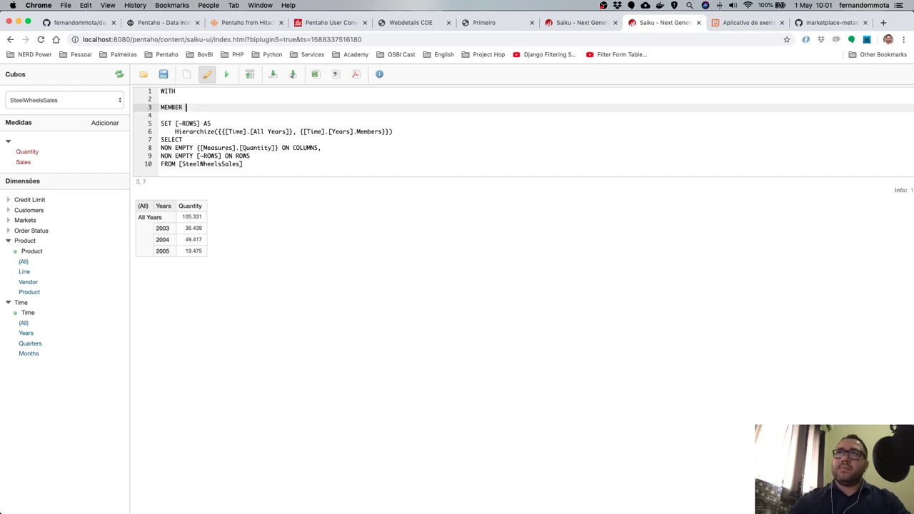
Name the calculated member [Measures].[UNIQUE MEMBER NAME], reusing the [Measures].[Quantity] reference from the SELECT clause as its base.
{"action": "left_click_drag", "start_coordinate": [202, 148], "coordinate": [276, 148]}
{"action": "key", "text": "super+c"}
{"action": "left_click", "coordinate": [229, 123]}
{"action": "left_click", "coordinate": [218, 109]}
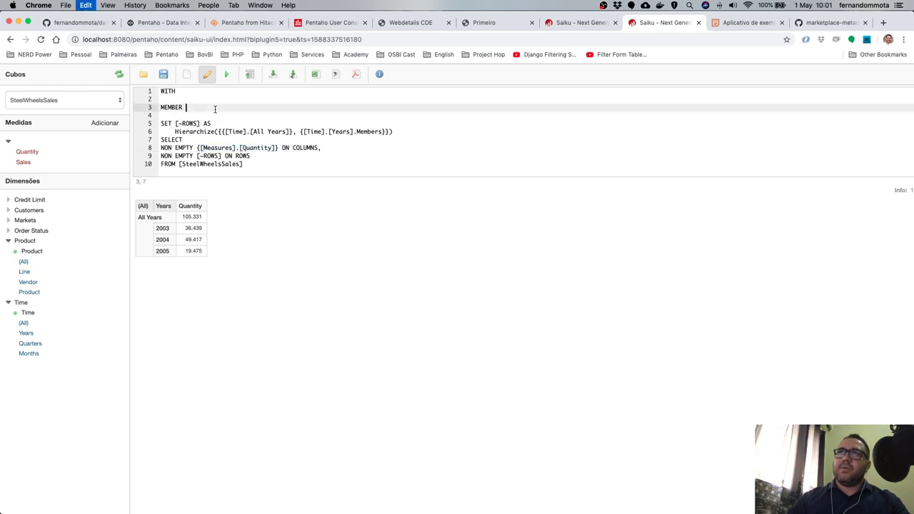
{"action": "key", "text": "super+v"}
{"action": "key", "text": "shift+alt+Left"}
{"action": "type", "text": "UN"}
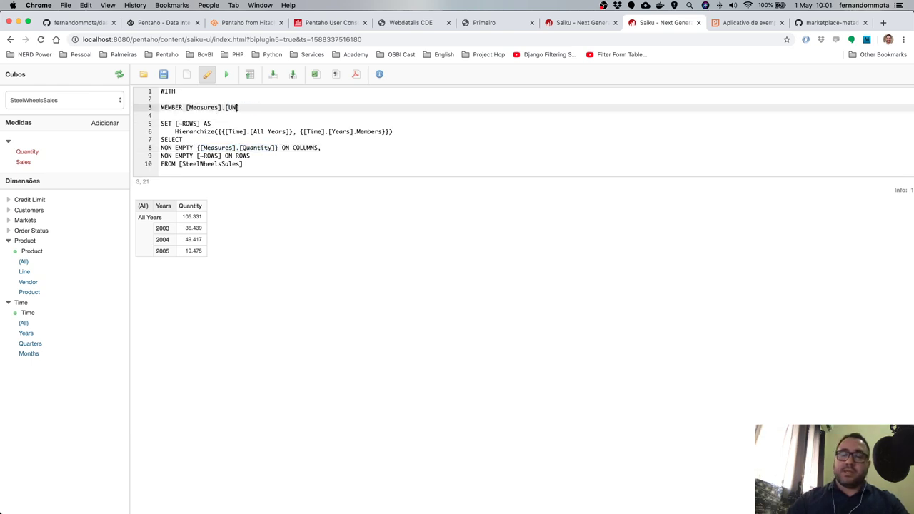
{"action": "type", "text": "IQUE MEMEBER"}
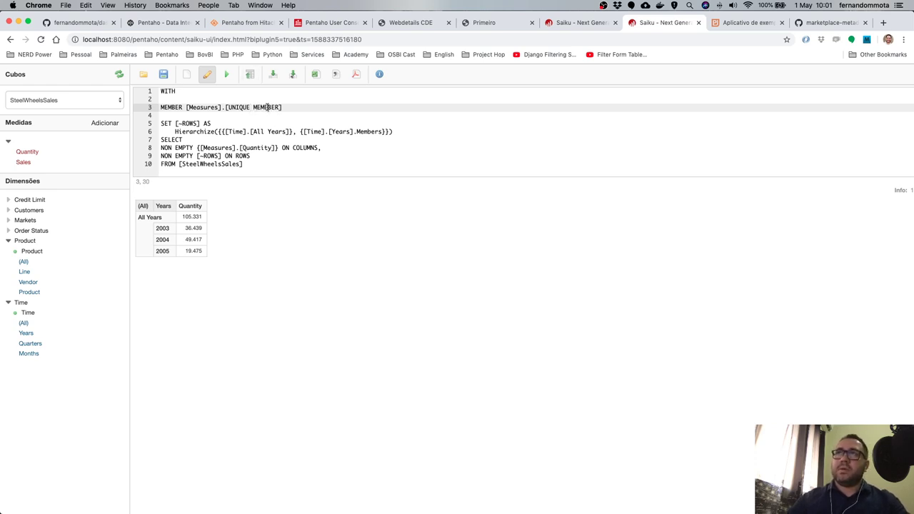
{"action": "key", "text": "Right"}
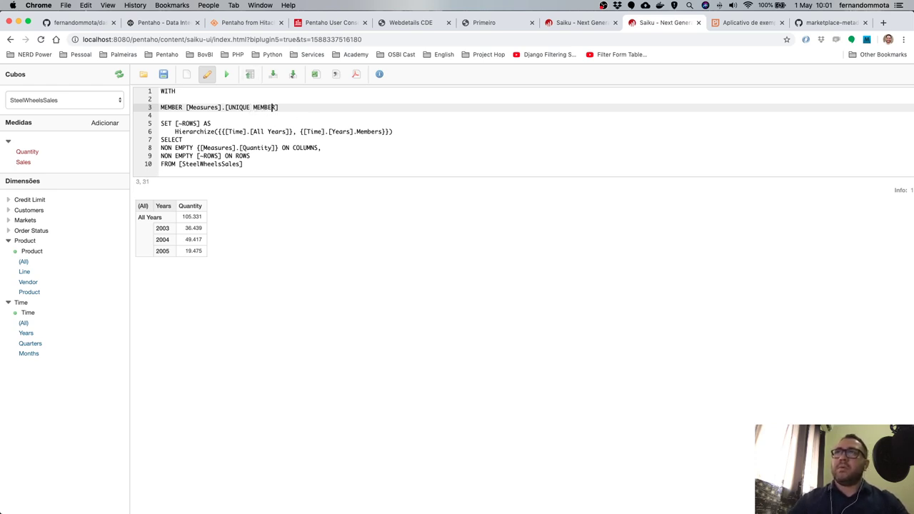
{"action": "type", "text": "NAME]"}
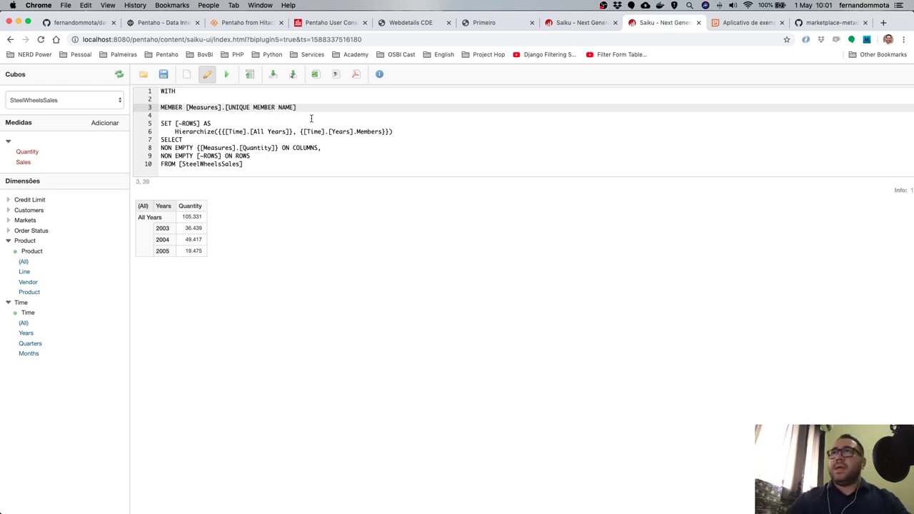
{"action": "left_click_drag", "start_coordinate": [230, 107], "coordinate": [279, 107]}
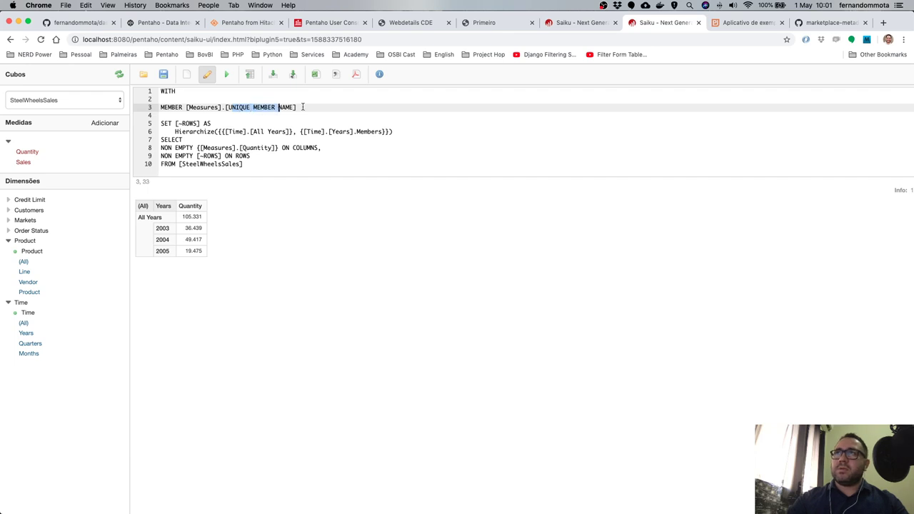
{"action": "left_click", "coordinate": [303, 107]}
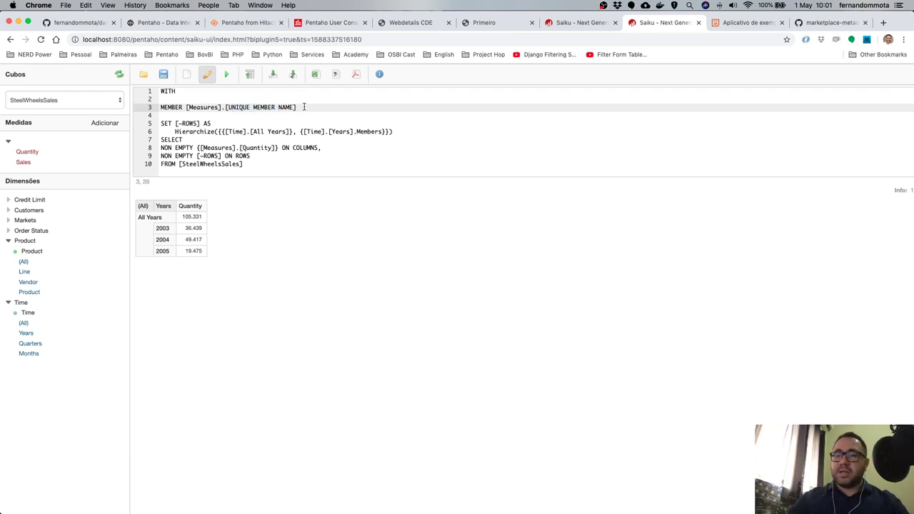
Define the calculated member's expression as AS ([Time].currentMember).
{"action": "type", "text": "AS ("}
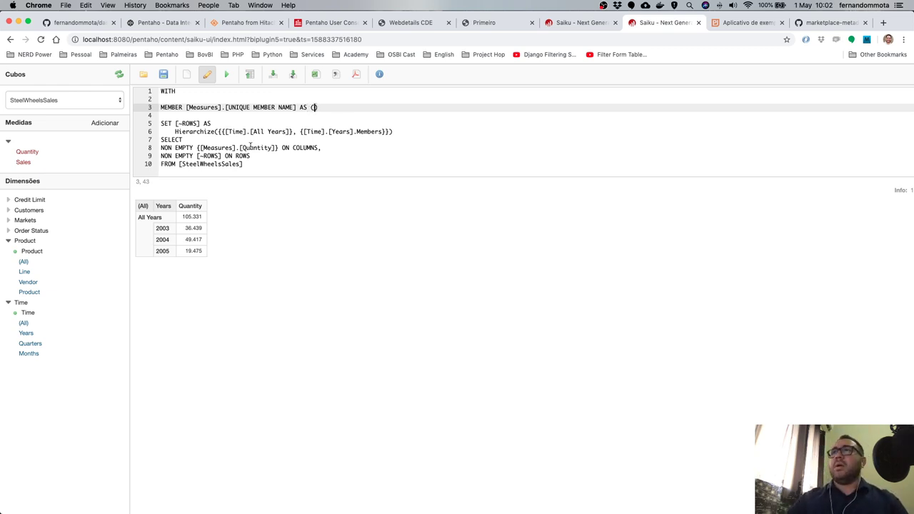
{"action": "left_click_drag", "start_coordinate": [226, 131], "coordinate": [247, 132]}
{"action": "key", "text": "super+c"}
{"action": "left_click", "coordinate": [314, 108]}
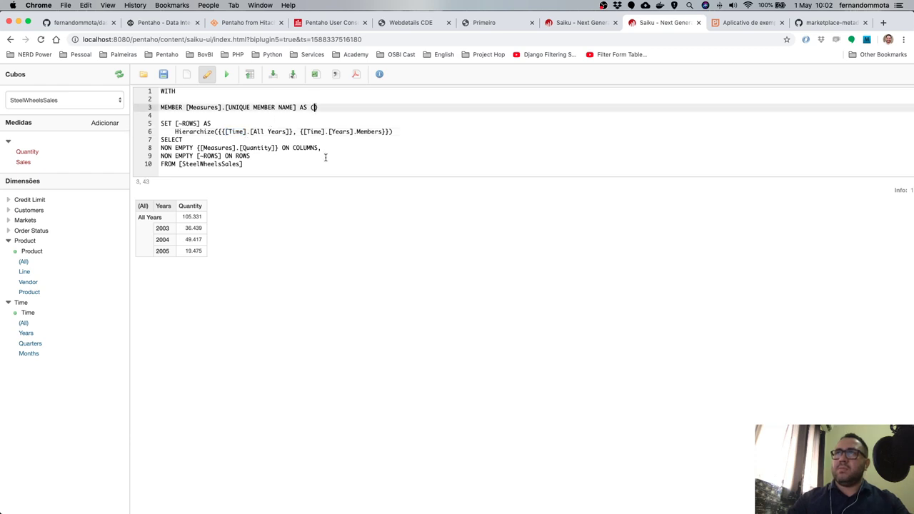
{"action": "key", "text": "super+v"}
{"action": "type", "text": "."}
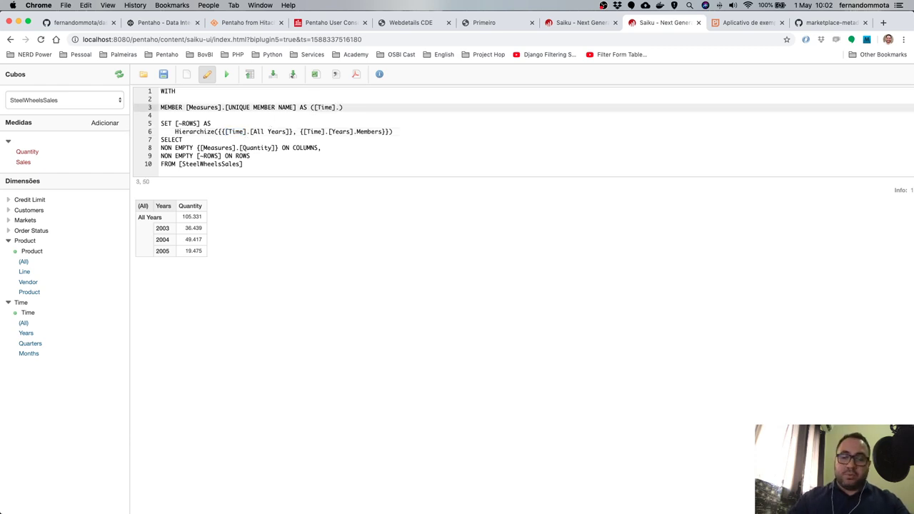
{"action": "type", "text": "currentMem"}
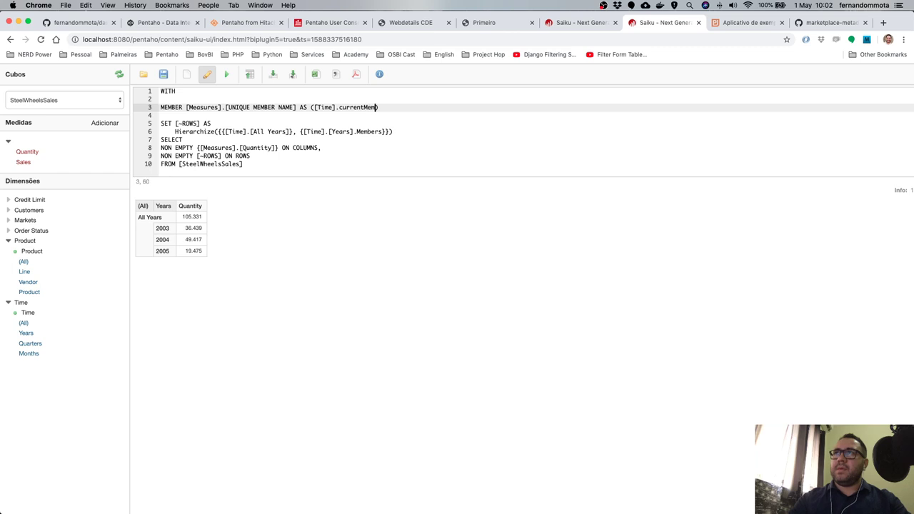
{"action": "type", "text": "ber"}
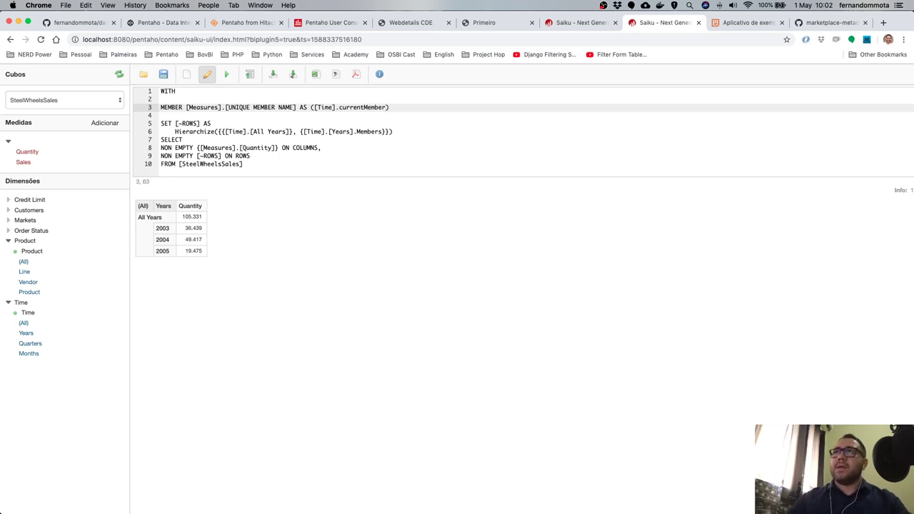
Add [Measures].[UNIQUE MEMBER NAME] after [Measures].[Quantity] in the columns set and run the query.
{"action": "left_click_drag", "start_coordinate": [184, 107], "coordinate": [295, 105]}
{"action": "left_click", "coordinate": [257, 90]}
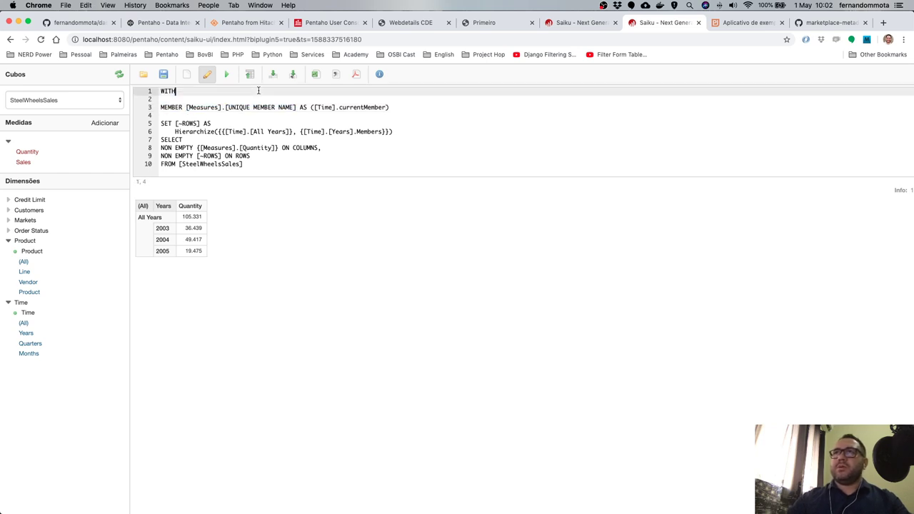
{"action": "left_click", "coordinate": [226, 74]}
{"action": "left_click", "coordinate": [235, 133]}
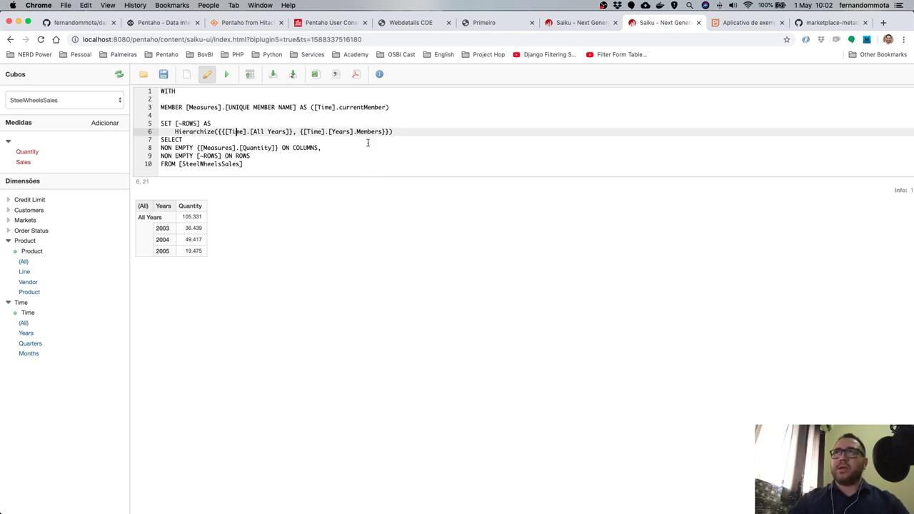
{"action": "left_click", "coordinate": [275, 147]}
{"action": "type", "text": ","}
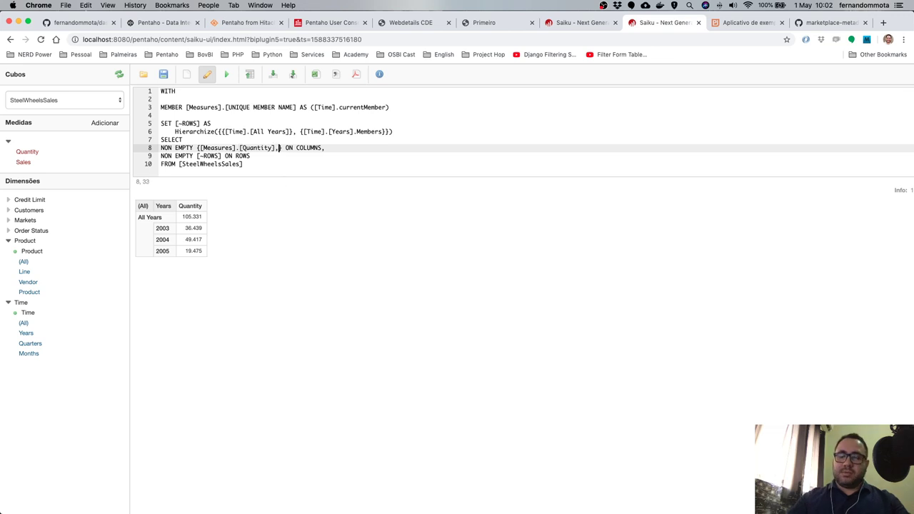
{"action": "key", "text": "super+v"}
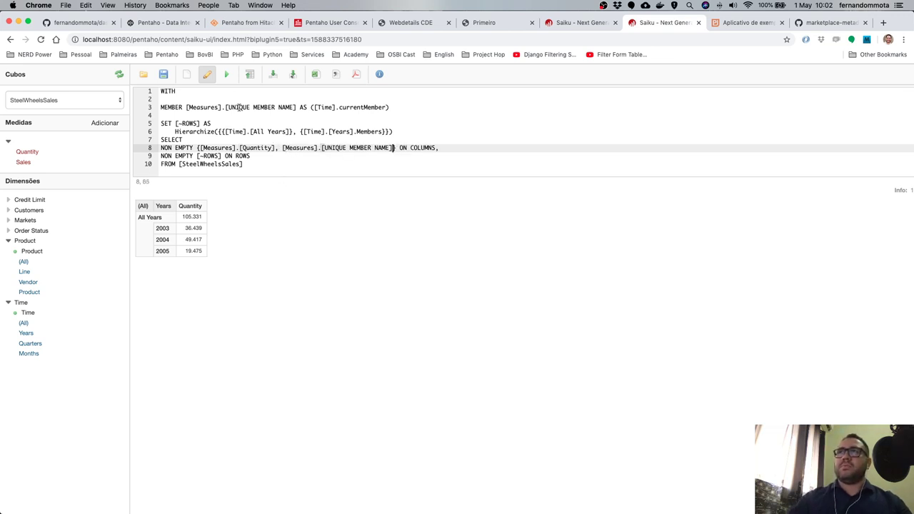
{"action": "left_click", "coordinate": [227, 74]}
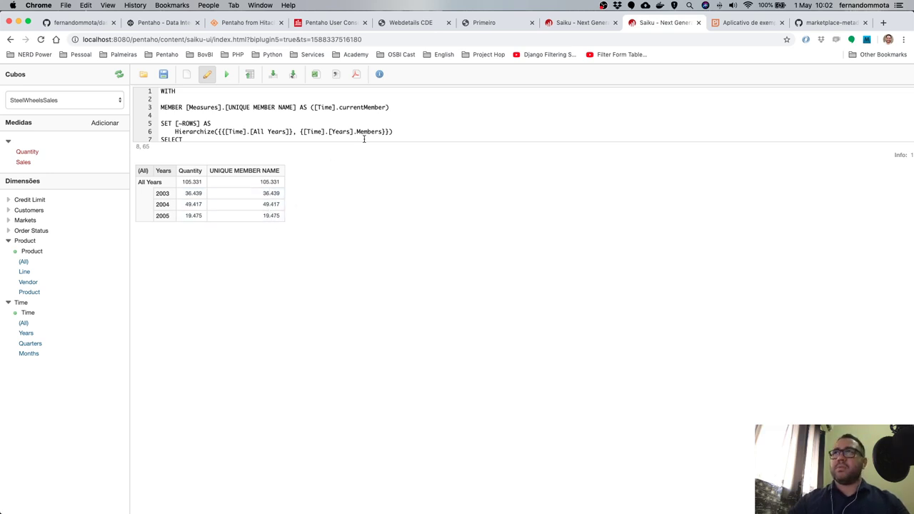
Extend the calculated member's expression to [Time].currentMember.name and run the query.
{"action": "left_click", "coordinate": [390, 108]}
{"action": "type", "text": "."}
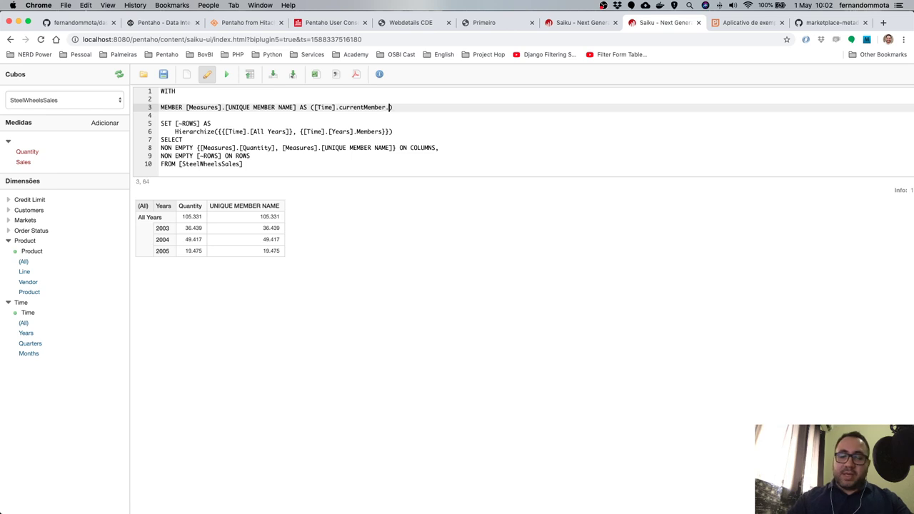
{"action": "type", "text": "name"}
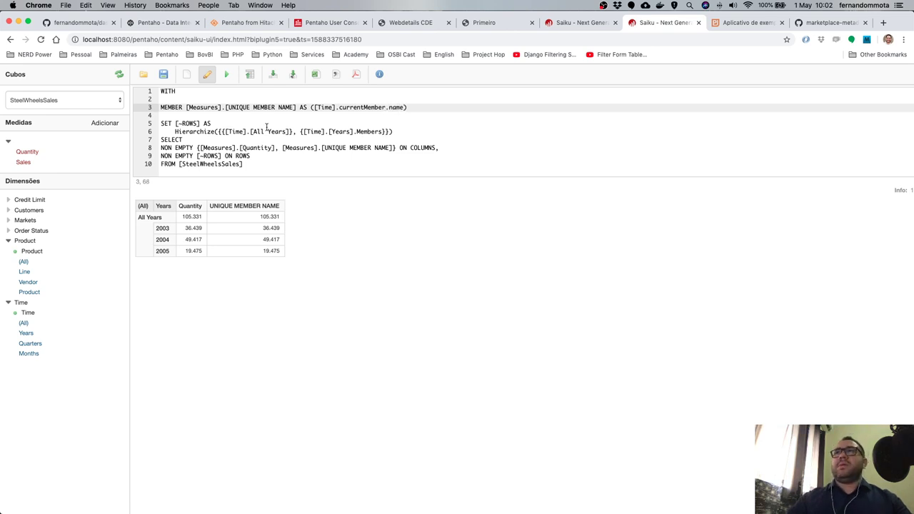
{"action": "left_click", "coordinate": [228, 77]}
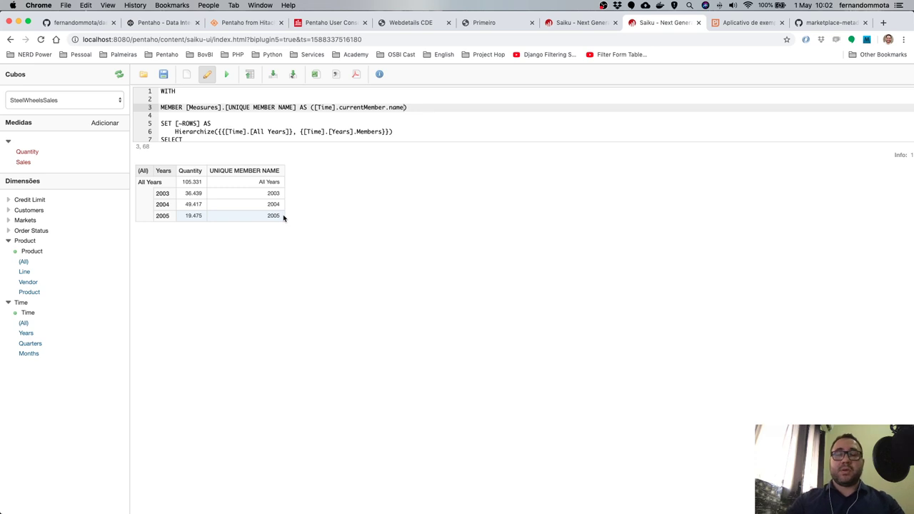
Replace the name property in the calculated member's expression with uniqueName, run the query, and examine the resulting member names.
{"action": "double_click", "coordinate": [391, 107]}
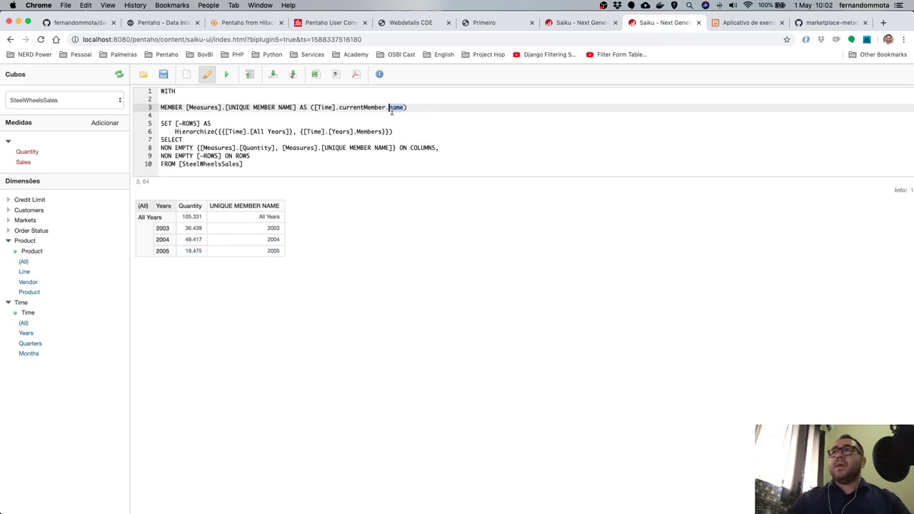
{"action": "type", "text": "uniqueName"}
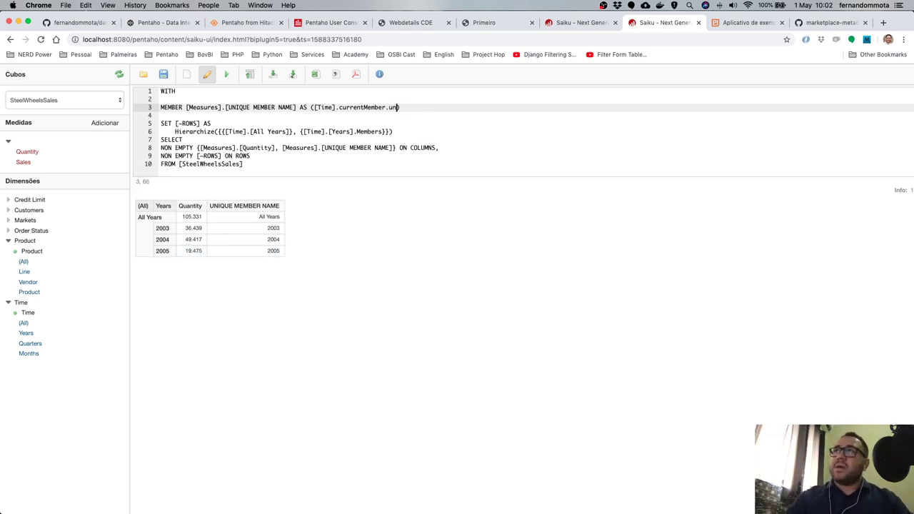
{"action": "left_click", "coordinate": [228, 76]}
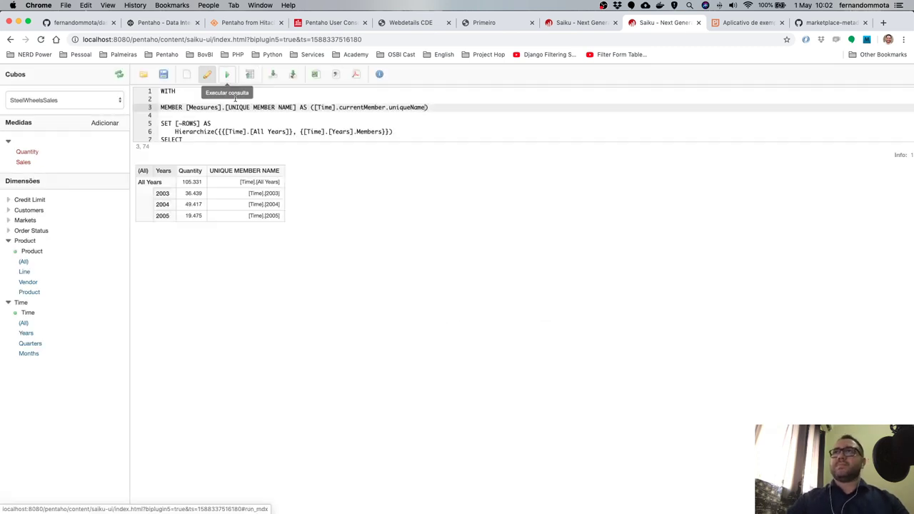
{"action": "scroll", "coordinate": [257, 200], "scroll_direction": "up", "scroll_amount": 5}
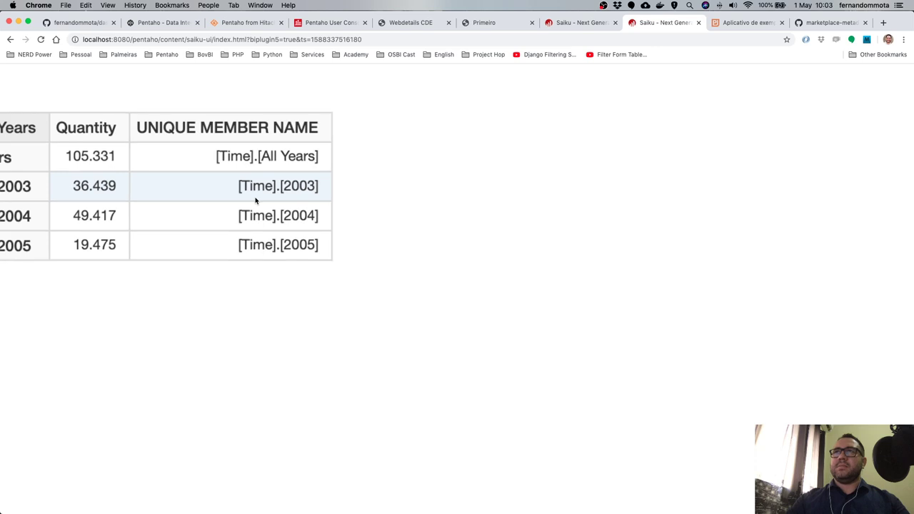
{"action": "scroll", "coordinate": [256, 200], "scroll_direction": "left", "scroll_amount": 3}
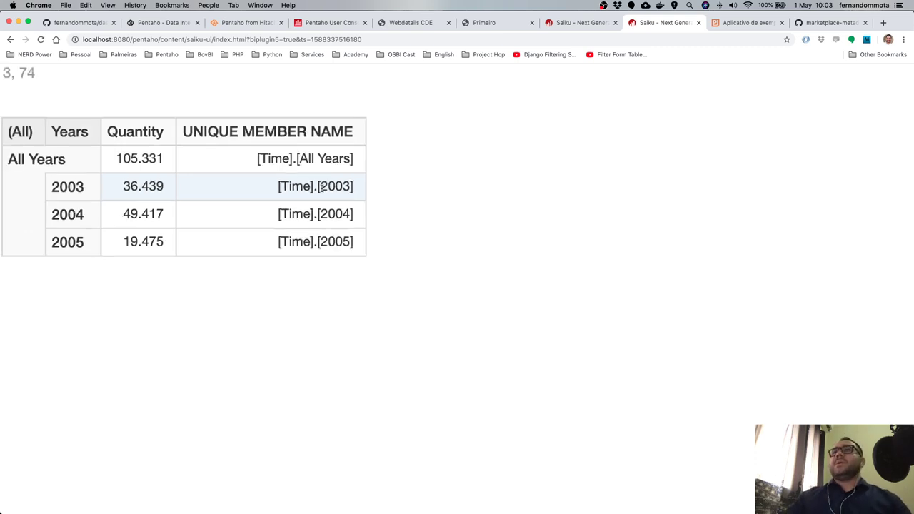
{"action": "scroll", "coordinate": [339, 105], "scroll_direction": "down", "scroll_amount": 2}
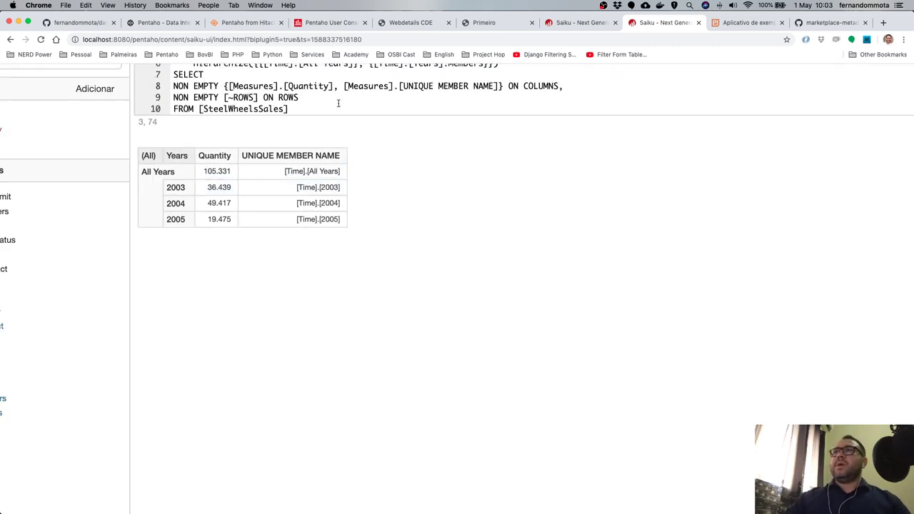
Remove [Measures].[Quantity] from the columns set, leaving only [Measures].[UNIQUE MEMBER NAME], and run the query.
{"action": "left_click_drag", "start_coordinate": [338, 104], "coordinate": [228, 124]}
{"action": "left_click", "coordinate": [337, 113]}
{"action": "left_click", "coordinate": [339, 124]}
{"action": "left_click", "coordinate": [318, 124]}
{"action": "key", "text": "BackSpace"}
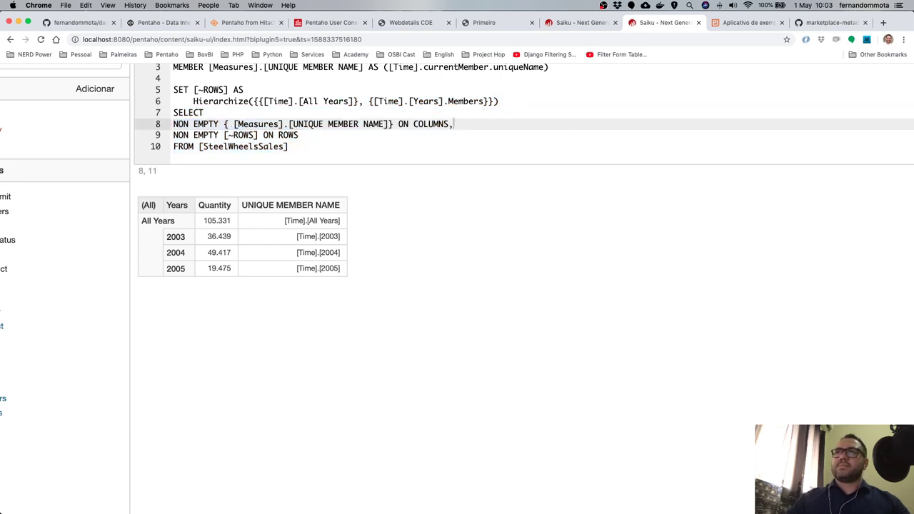
{"action": "key", "text": "BackSpace"}
{"action": "scroll", "coordinate": [385, 124], "scroll_direction": "up", "scroll_amount": 2}
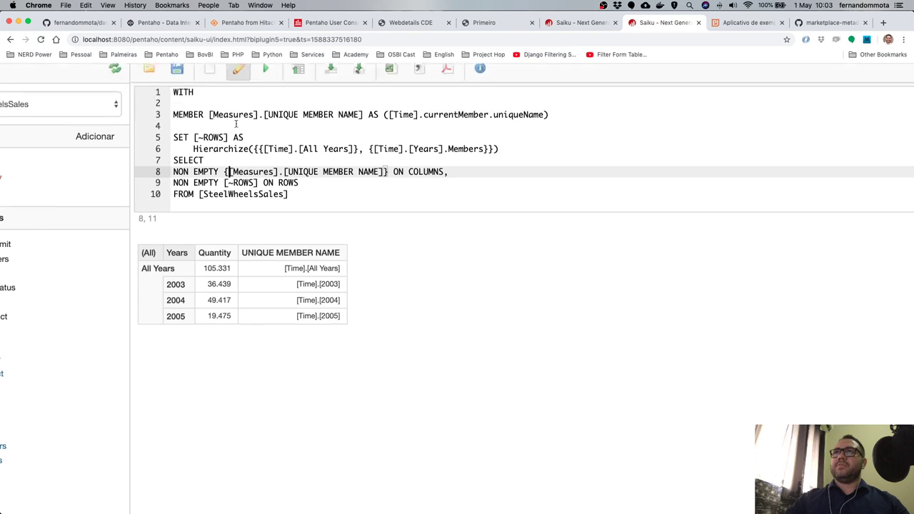
{"action": "left_click", "coordinate": [266, 71]}
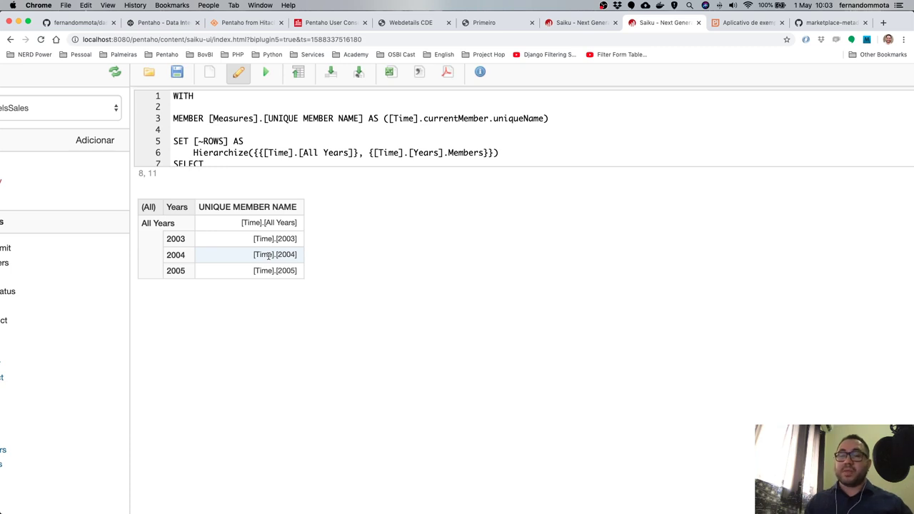
Copy the entire MDX years query.
{"action": "left_click", "coordinate": [279, 153]}
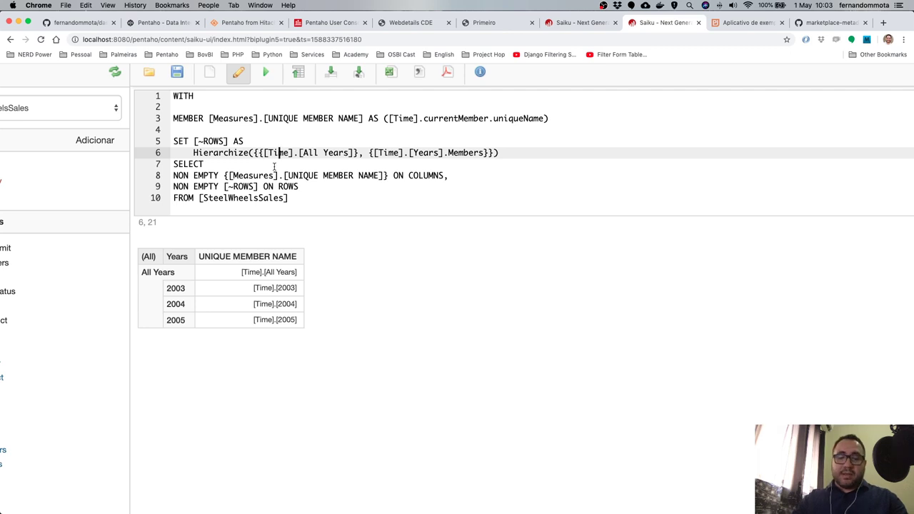
{"action": "key", "text": "super+a"}
{"action": "key", "text": "super+c"}
Switch to the CDE dashboard editor and cancel the open MDX editor of ds_product_line_by_order_status.
{"action": "left_click", "coordinate": [500, 22]}
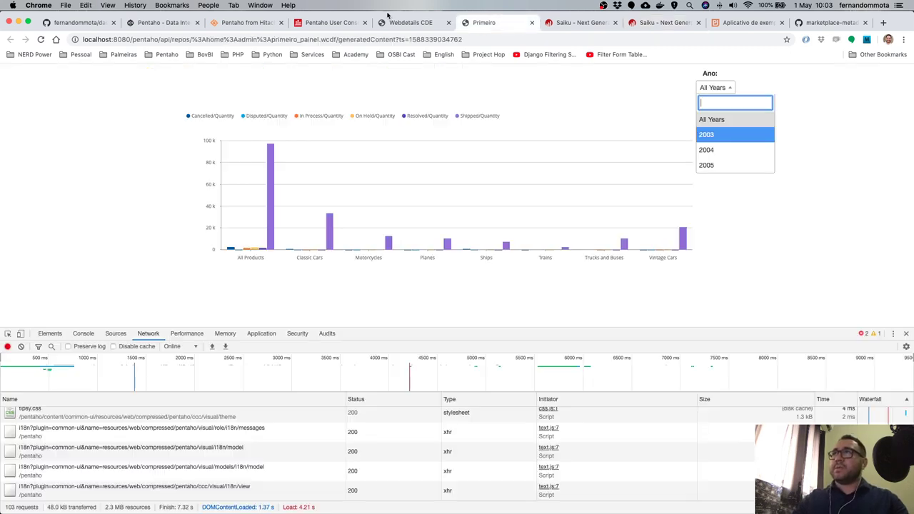
{"action": "left_click", "coordinate": [403, 22]}
{"action": "key", "text": "super+minus"}
{"action": "key", "text": "super+minus"}
{"action": "key", "text": "super+minus"}
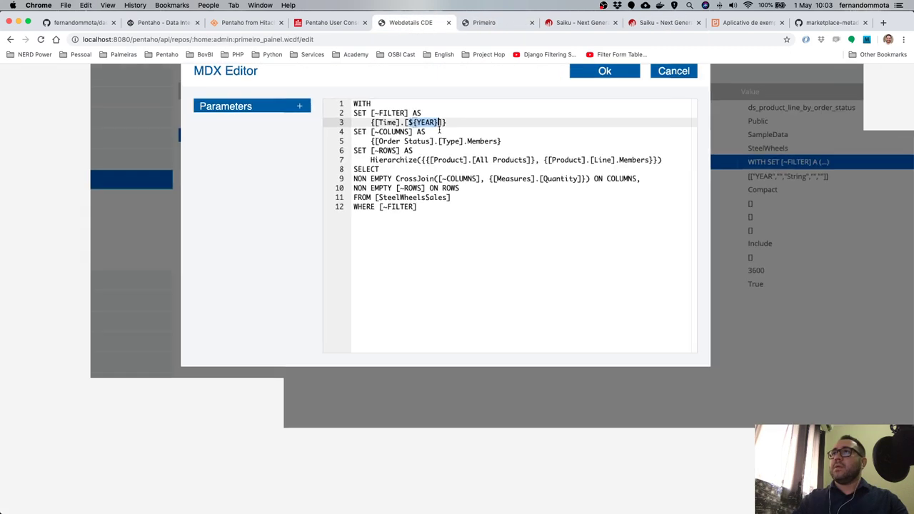
{"action": "key", "text": "super+minus"}
{"action": "left_click", "coordinate": [645, 85]}
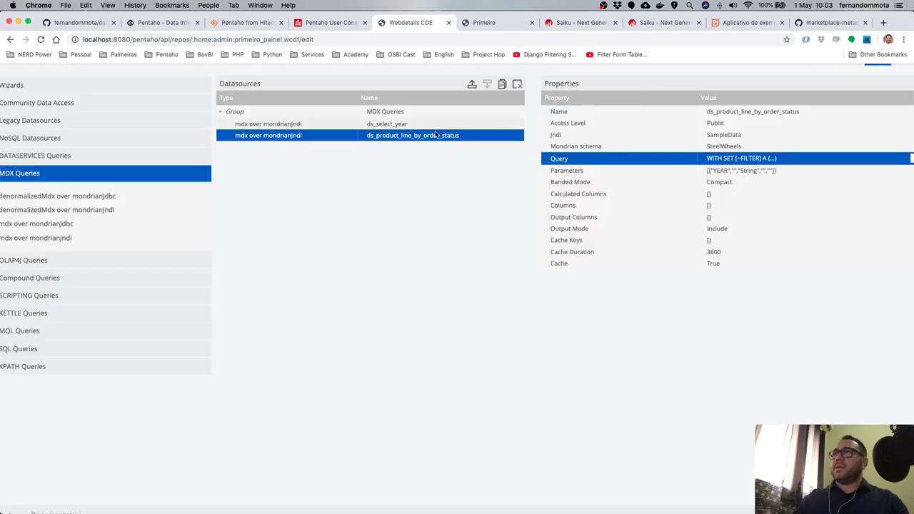
Replace the whole query of the ds_select_year datasource with the copied MDX and save the dashboard.
{"action": "left_click", "coordinate": [408, 126]}
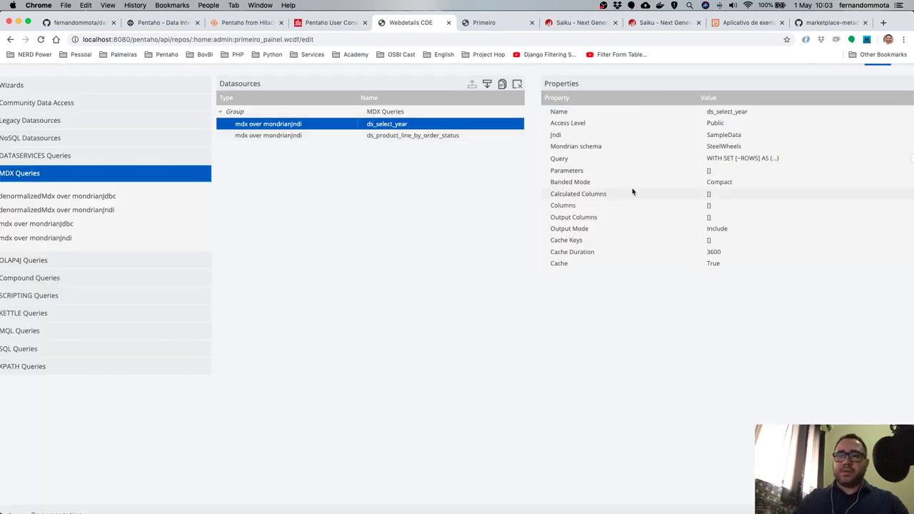
{"action": "left_click", "coordinate": [891, 172]}
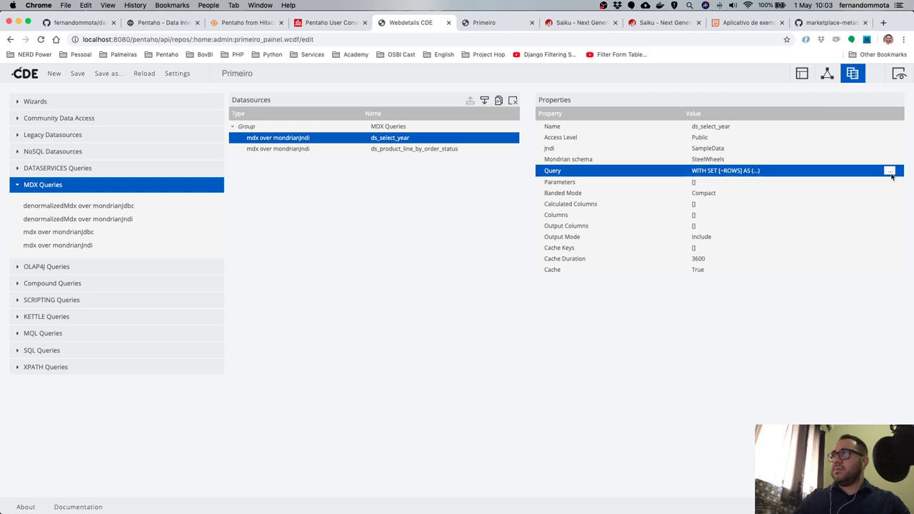
{"action": "left_click", "coordinate": [495, 177]}
{"action": "key", "text": "super+a"}
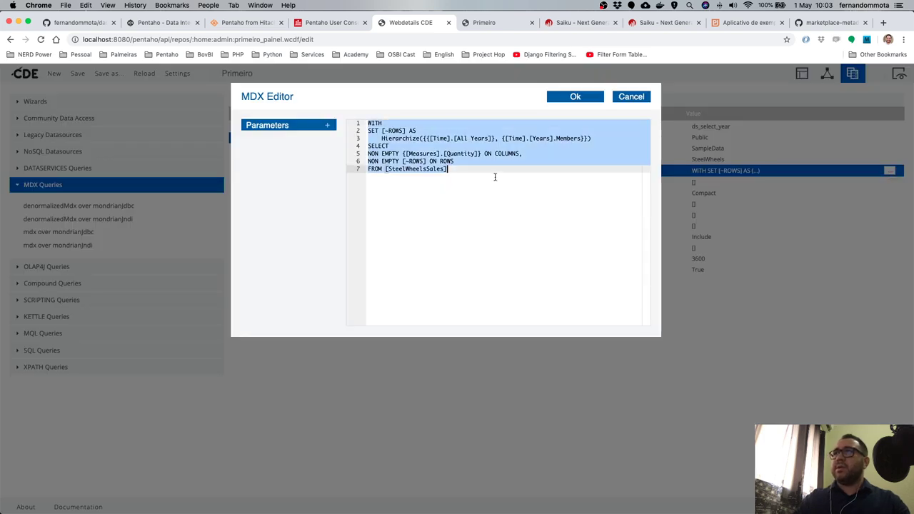
{"action": "key", "text": "super+v"}
{"action": "left_click", "coordinate": [598, 97]}
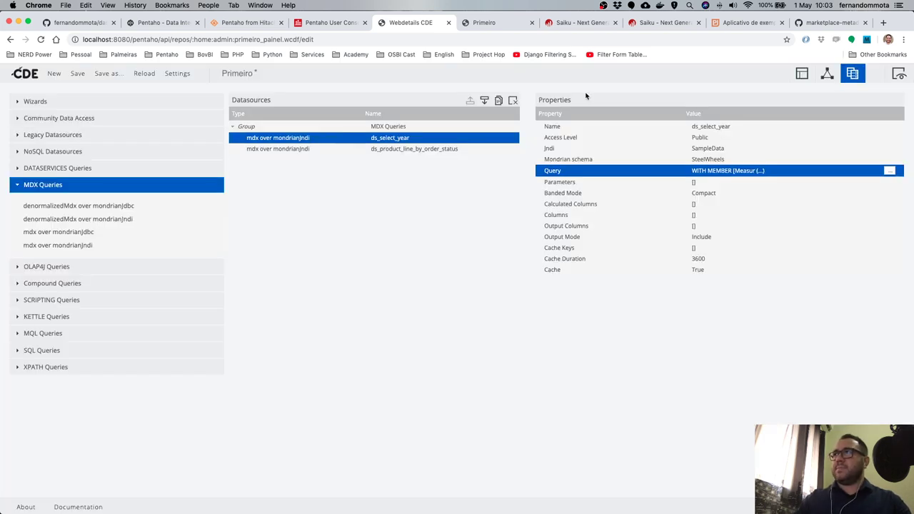
{"action": "left_click", "coordinate": [76, 74]}
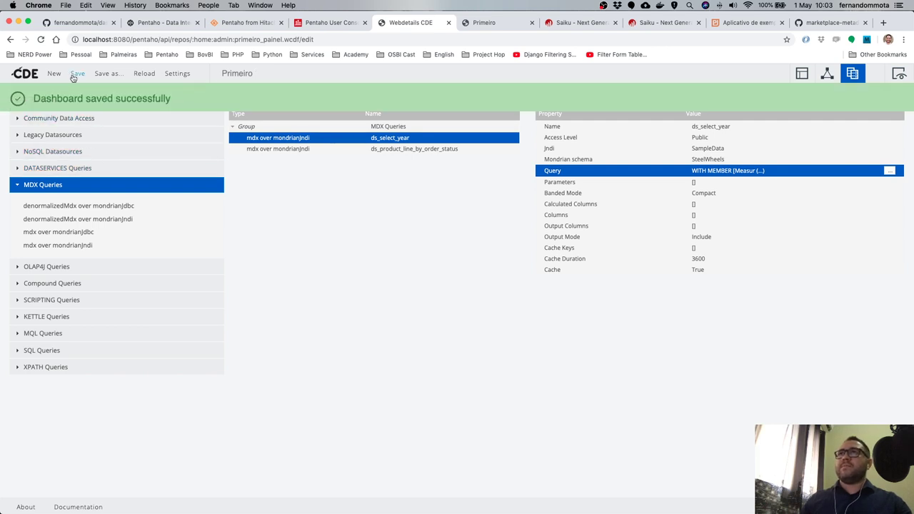
Switch to the Pentaho User Console, dismiss the cache message, and open primeiro_painel.cda from the admin home folder.
{"action": "left_click", "coordinate": [329, 22]}
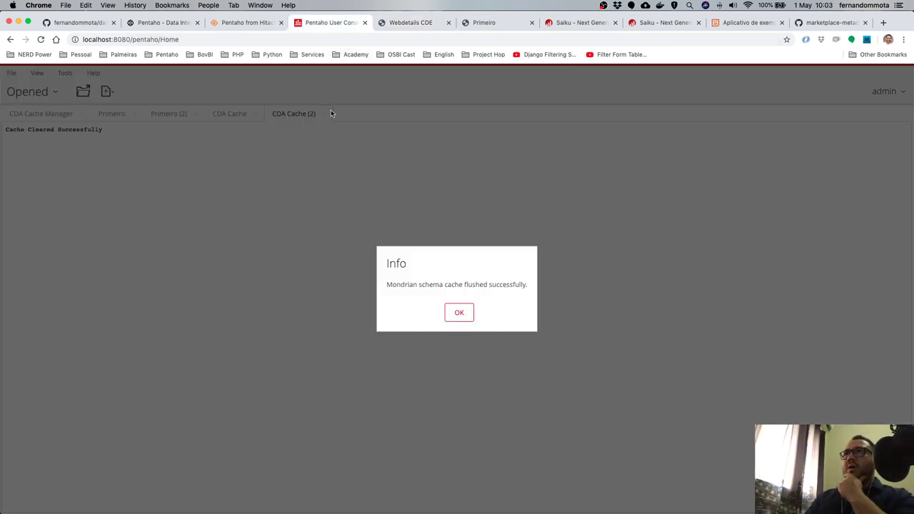
{"action": "left_click", "coordinate": [466, 313]}
{"action": "left_click", "coordinate": [53, 99]}
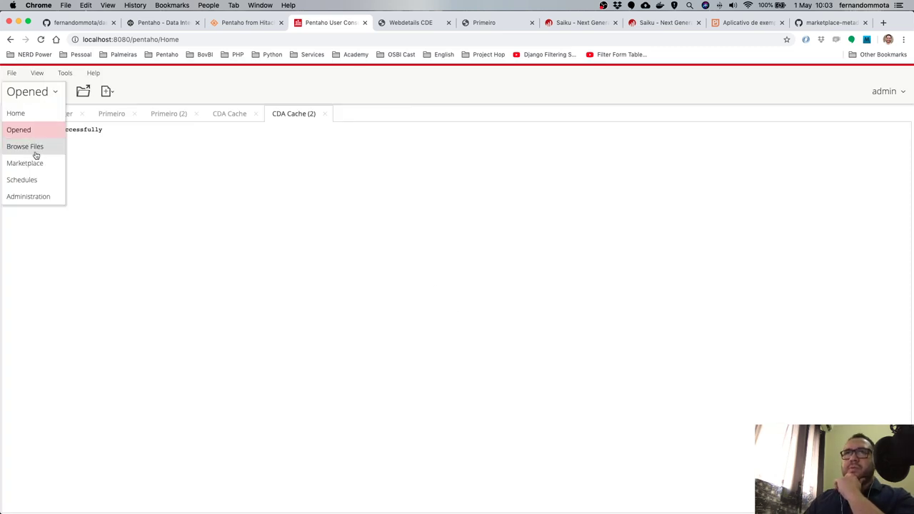
{"action": "left_click", "coordinate": [35, 152]}
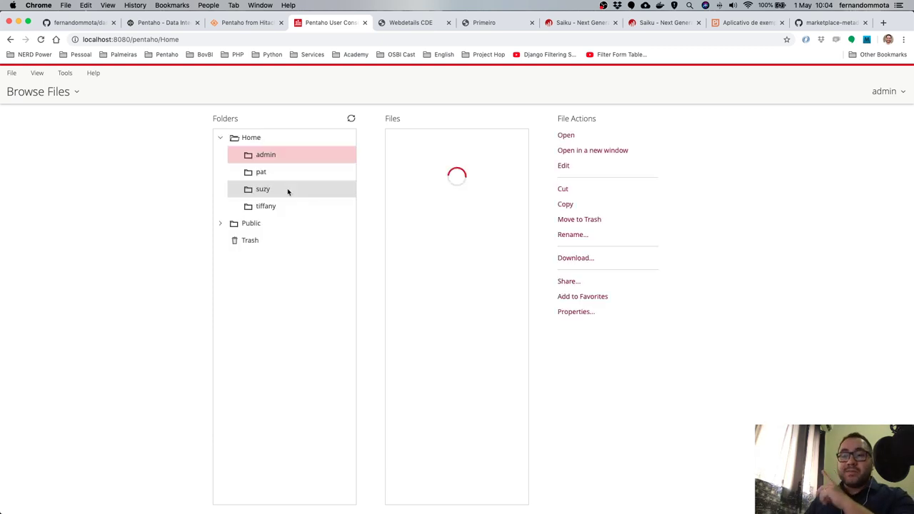
{"action": "left_click", "coordinate": [442, 158]}
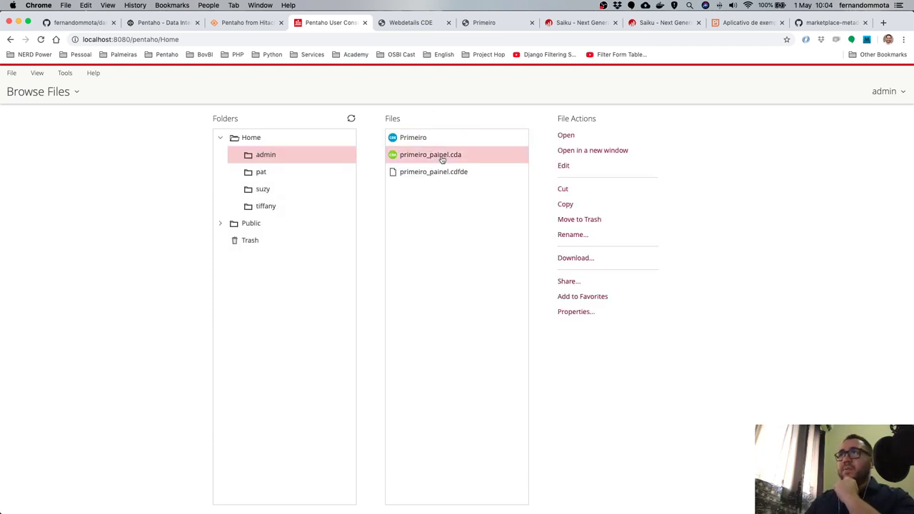
{"action": "double_click", "coordinate": [442, 158]}
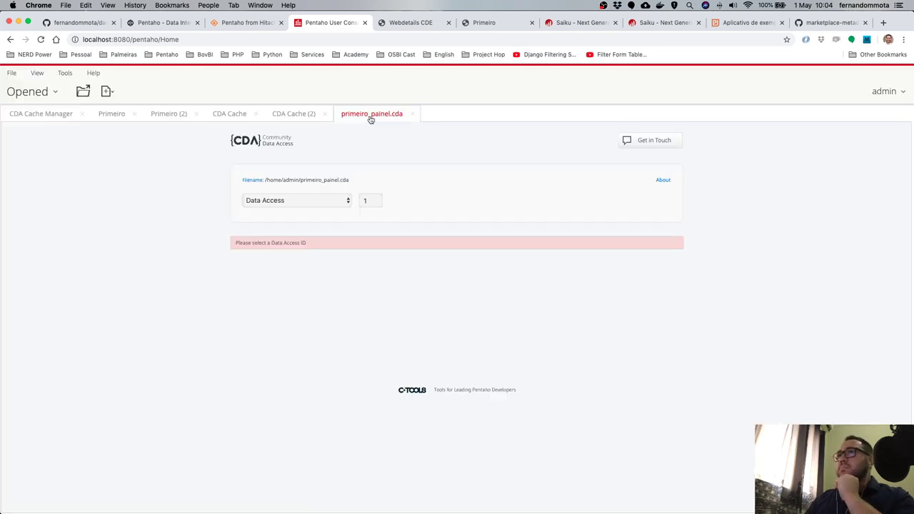
Open the CDA preview of primeiro_painel.cda in its own browser tab and preview the ds_select_year data access.
{"action": "double_click", "coordinate": [371, 116]}
{"action": "left_click", "coordinate": [538, 315]}
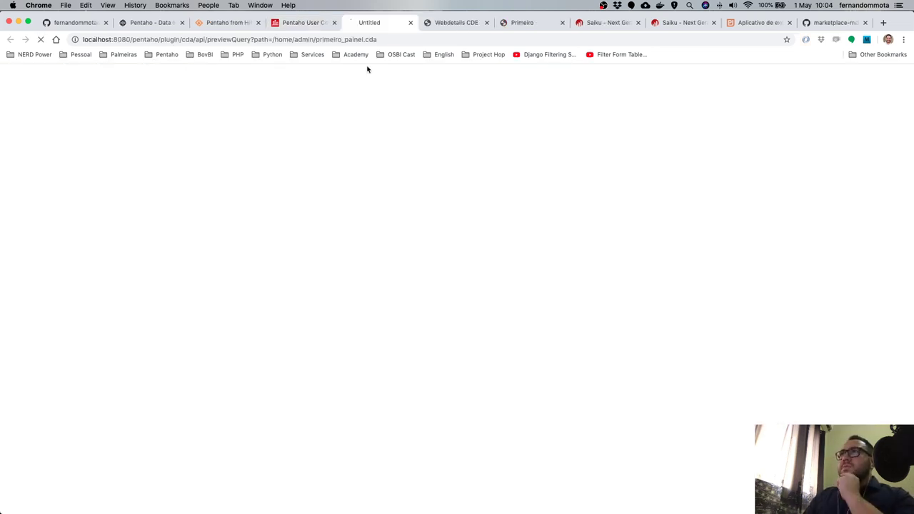
{"action": "left_click", "coordinate": [331, 146]}
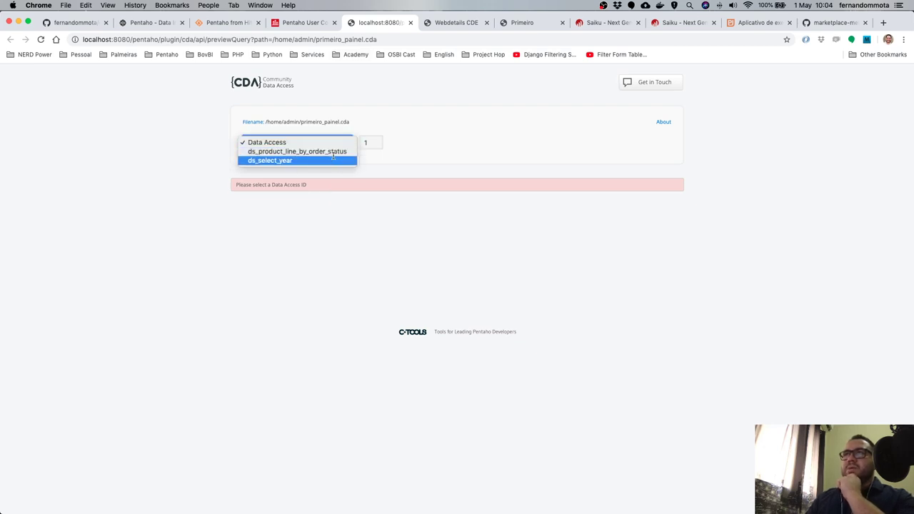
{"action": "left_click", "coordinate": [329, 160]}
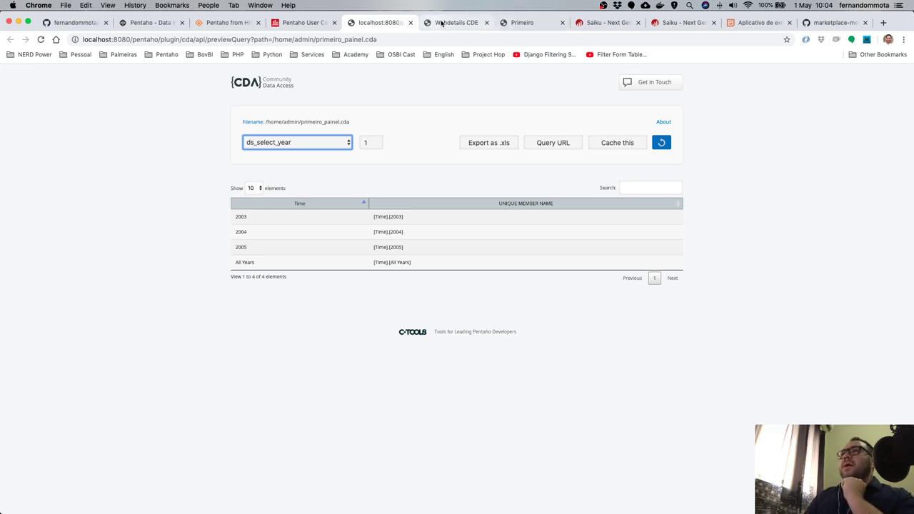
Reload the Primeiro dashboard preview and examine the options in the Ano selector.
{"action": "left_click", "coordinate": [518, 29]}
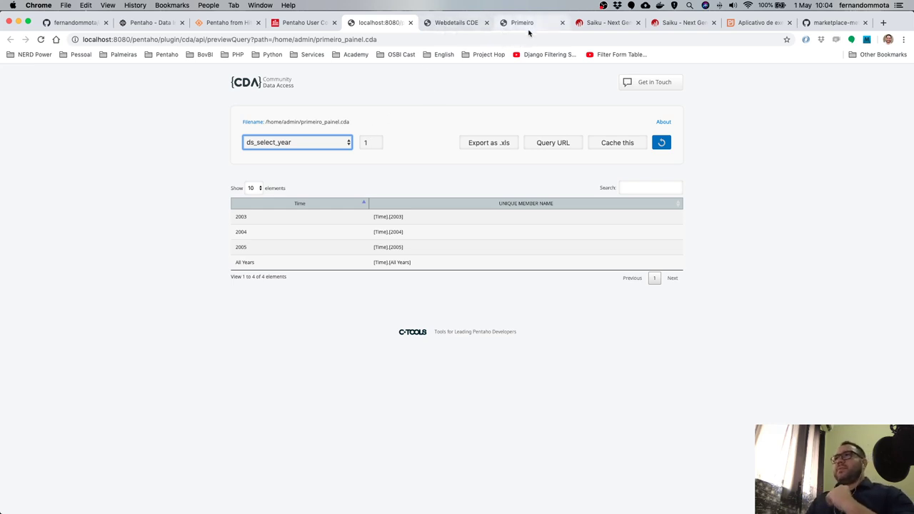
{"action": "left_click", "coordinate": [41, 39]}
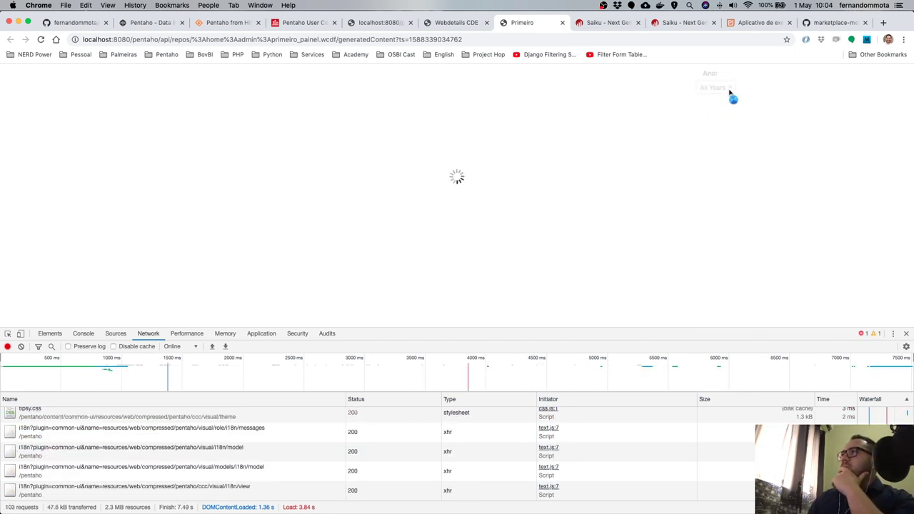
{"action": "left_click", "coordinate": [729, 89]}
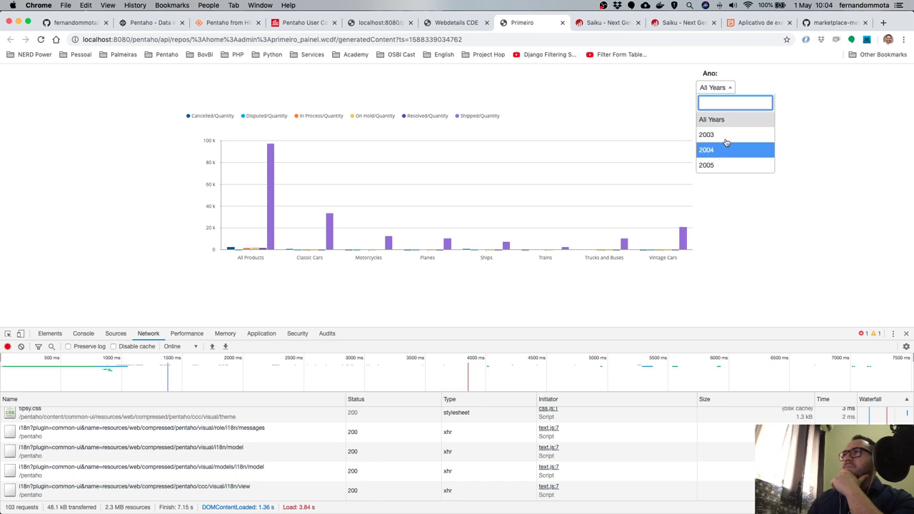
{"action": "left_click", "coordinate": [525, 90]}
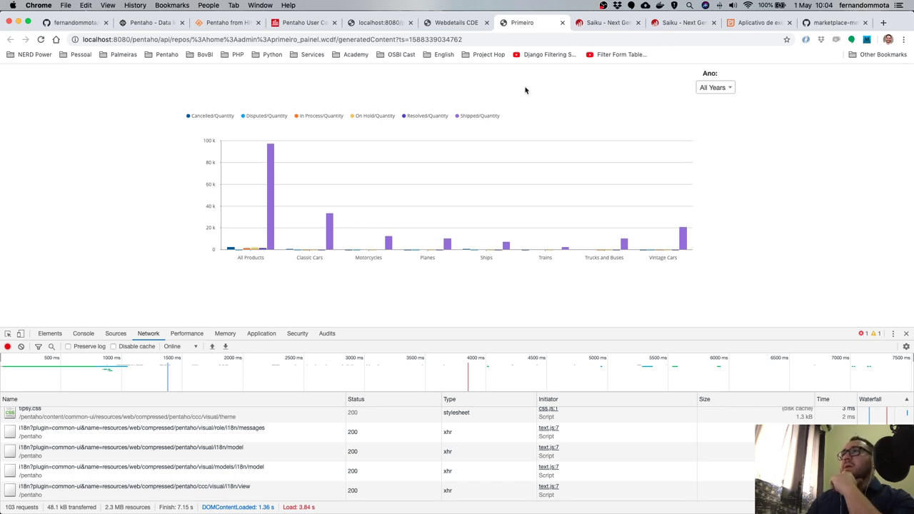
Set the Value as id property of the select_year component to False in the CDE editor and save the dashboard.
{"action": "left_click", "coordinate": [456, 22]}
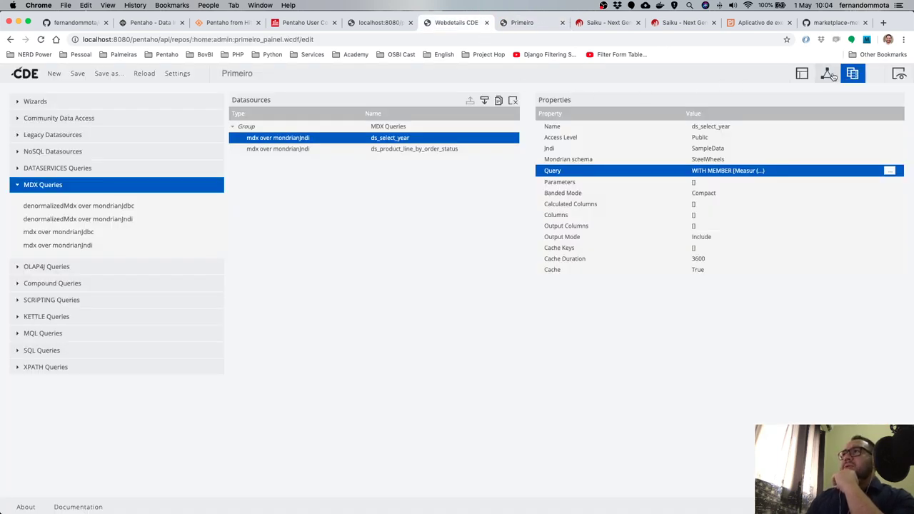
{"action": "left_click", "coordinate": [830, 75]}
{"action": "left_click", "coordinate": [388, 161]}
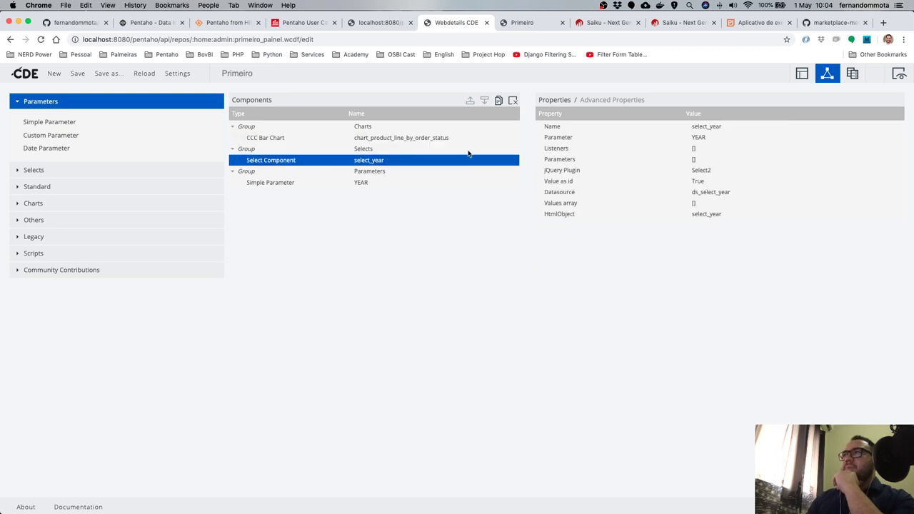
{"action": "left_click", "coordinate": [605, 104]}
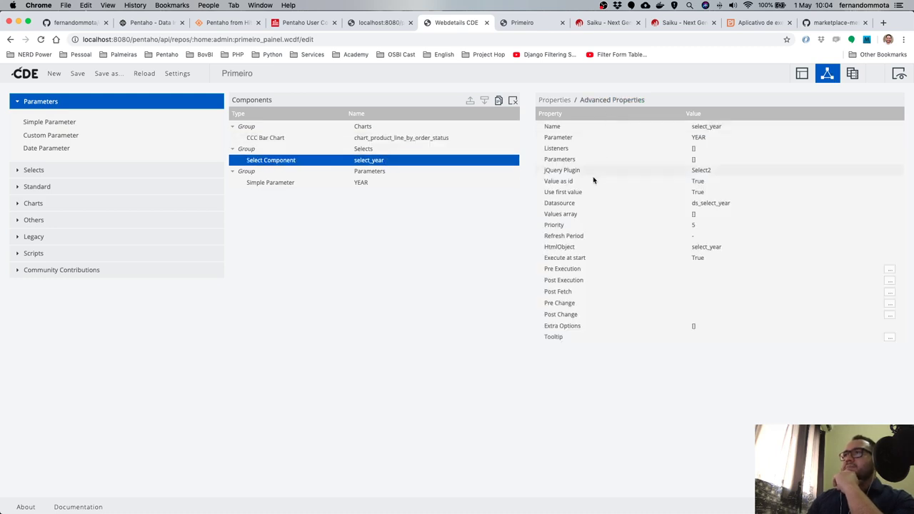
{"action": "left_click", "coordinate": [725, 182]}
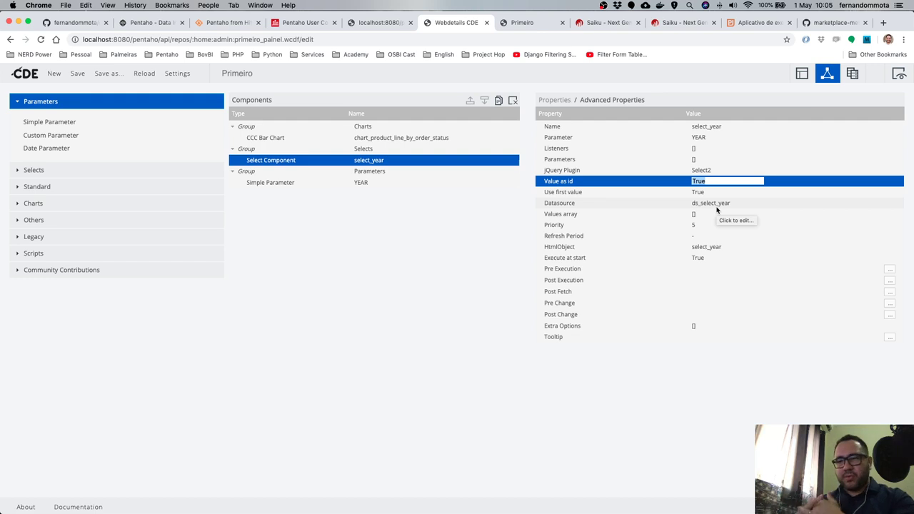
{"action": "key", "text": "BackSpace"}
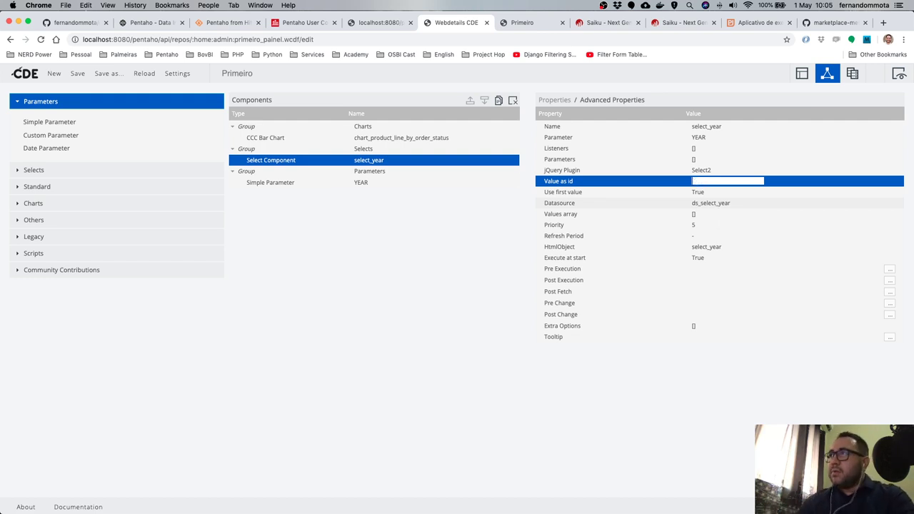
{"action": "key", "text": "Return"}
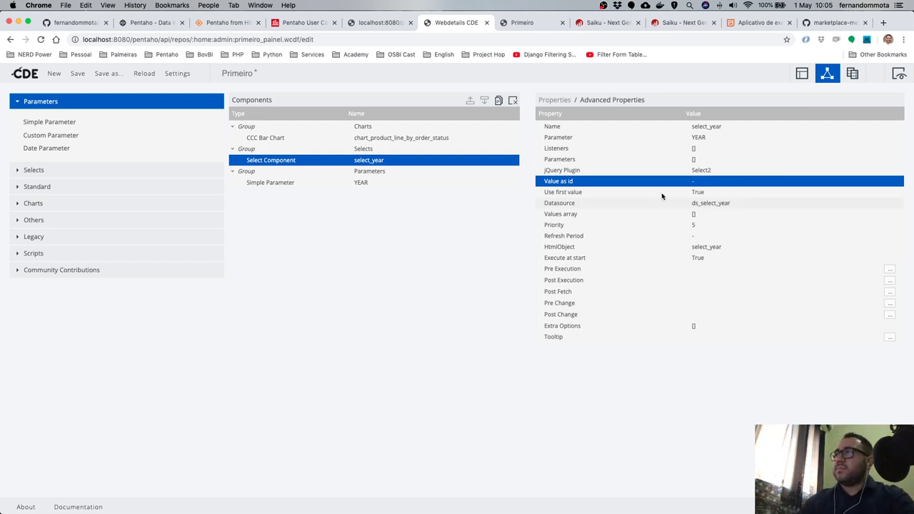
{"action": "left_click", "coordinate": [685, 181]}
{"action": "type", "text": "False"}
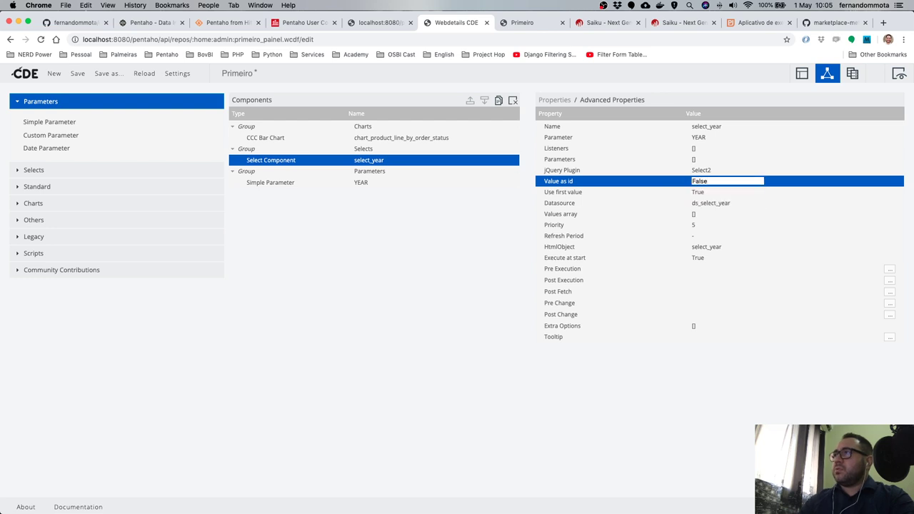
{"action": "key", "text": "Return"}
{"action": "left_click", "coordinate": [77, 73]}
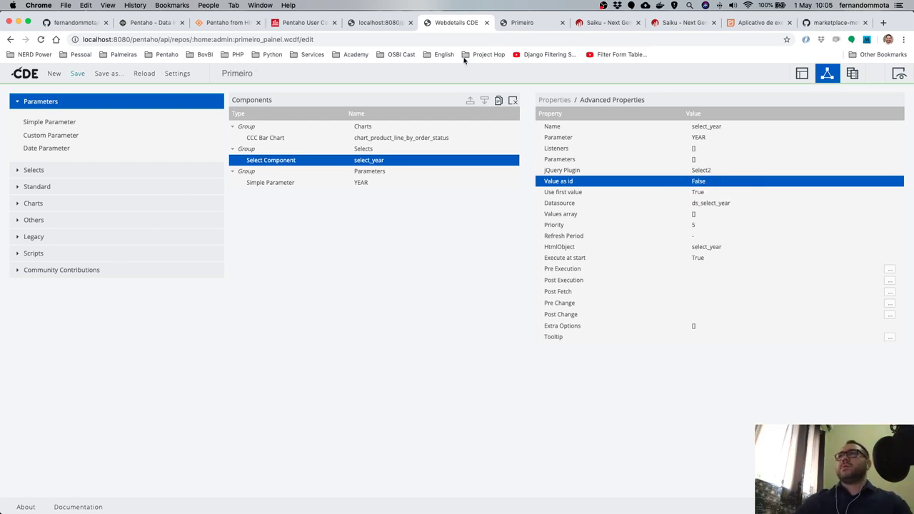
Reload the Primeiro dashboard preview and check which labels the Ano selector offers.
{"action": "left_click", "coordinate": [532, 23]}
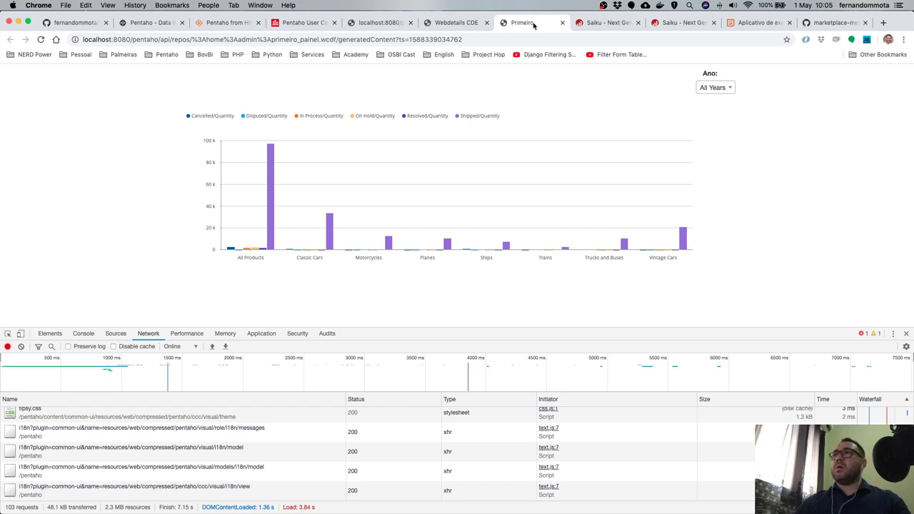
{"action": "key", "text": "super+r"}
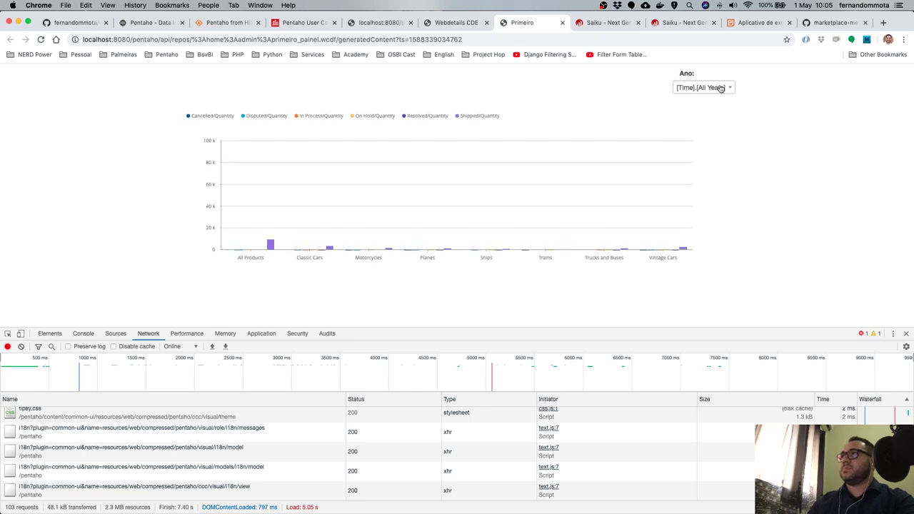
{"action": "left_click", "coordinate": [721, 88]}
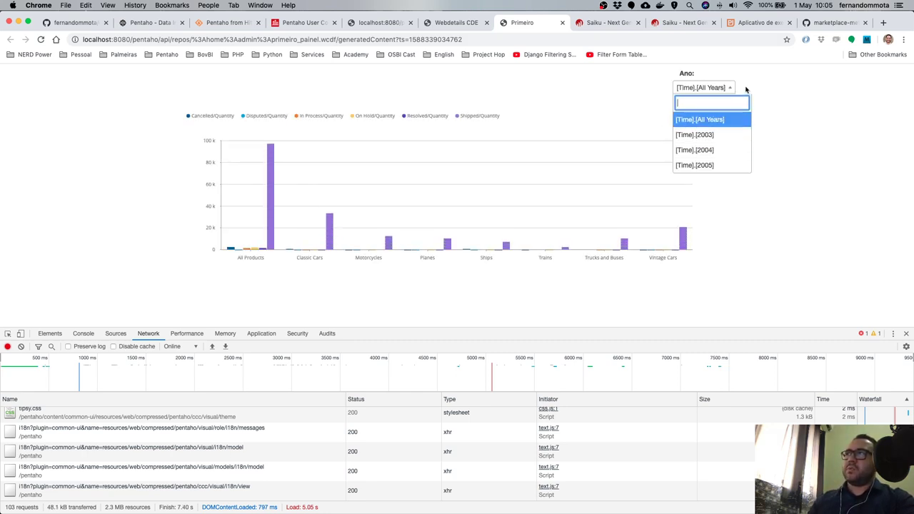
{"action": "left_click", "coordinate": [746, 88]}
Inspect the Ano selector's HTML and compare the value and label of each option in its select element.
{"action": "right_click", "coordinate": [722, 89]}
{"action": "left_click", "coordinate": [747, 210]}
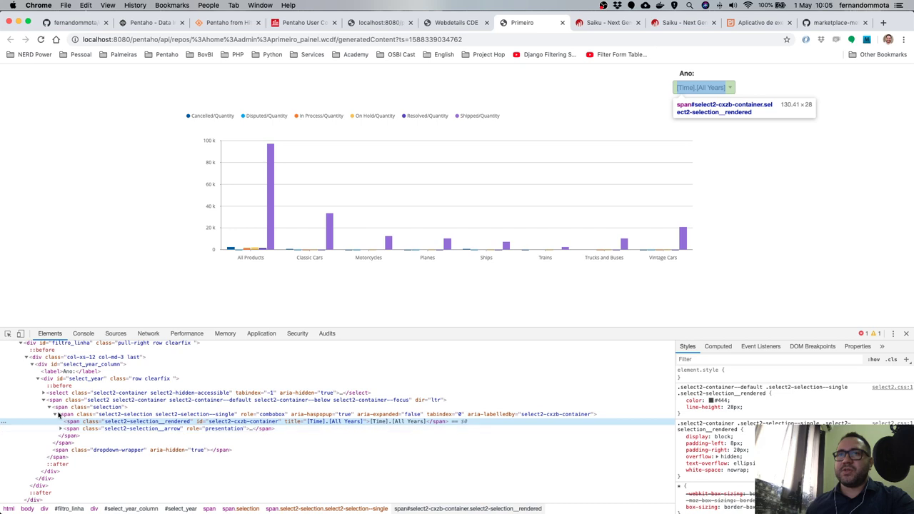
{"action": "left_click", "coordinate": [44, 393]}
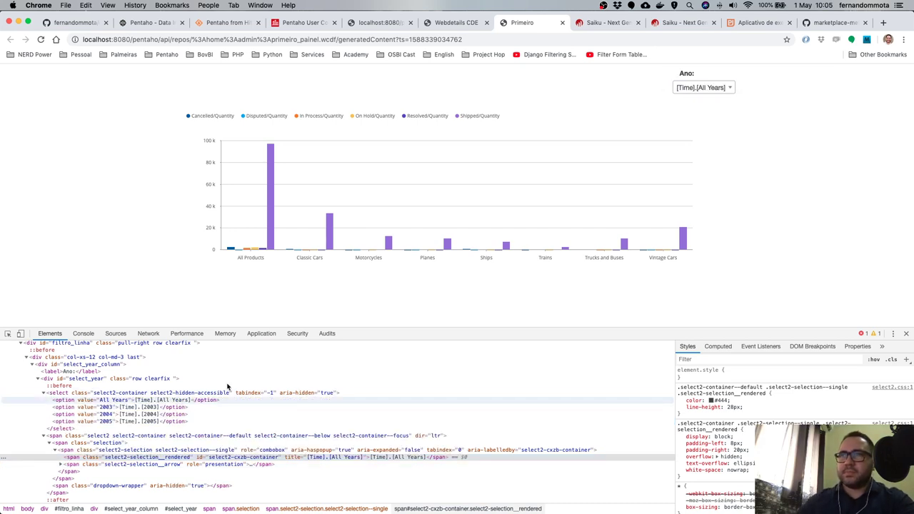
{"action": "left_click_drag", "start_coordinate": [396, 333], "coordinate": [412, 260]}
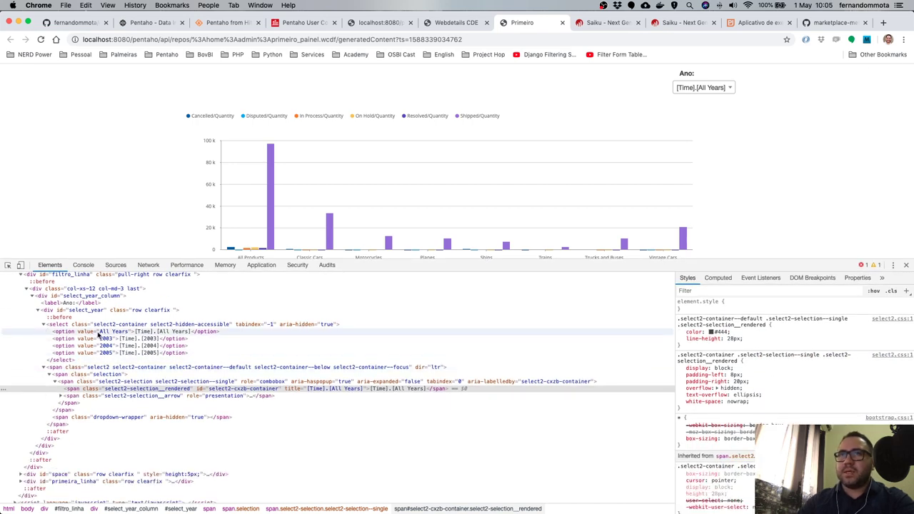
{"action": "left_click", "coordinate": [123, 334]}
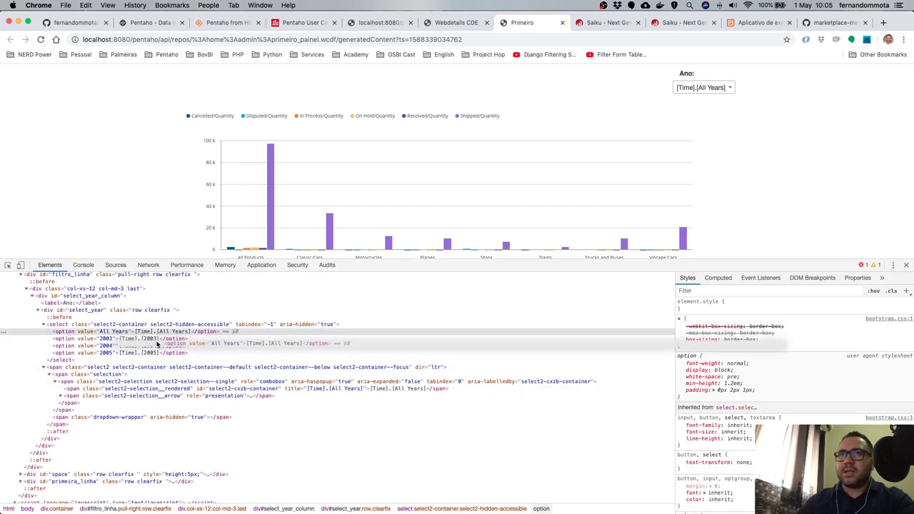
{"action": "left_click", "coordinate": [109, 345]}
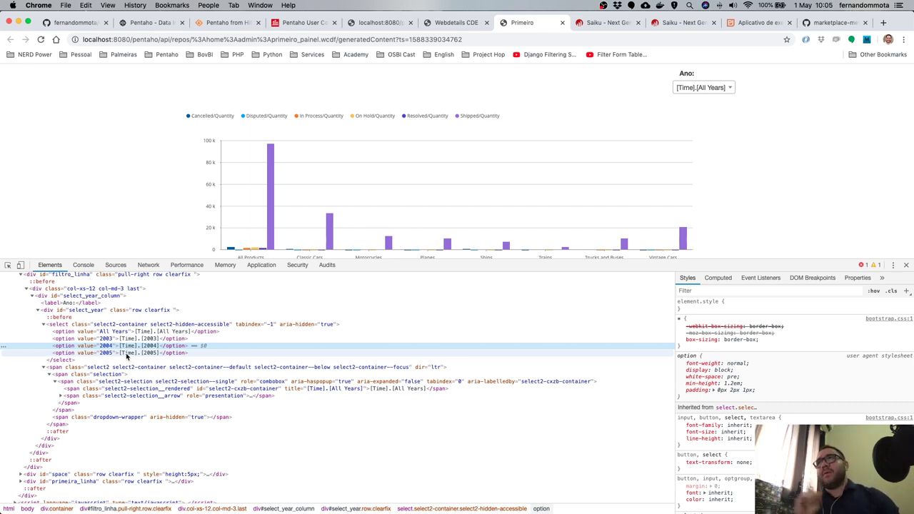
Set the Output Columns of the ds_select_year datasource in the CDE editor to 1 and 0, in that order, and save the dashboard.
{"action": "left_click", "coordinate": [450, 23]}
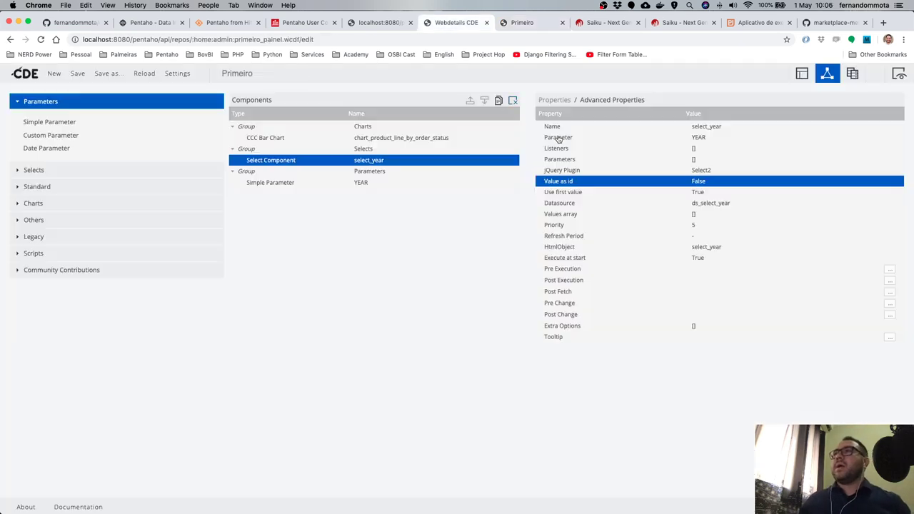
{"action": "left_click", "coordinate": [852, 73]}
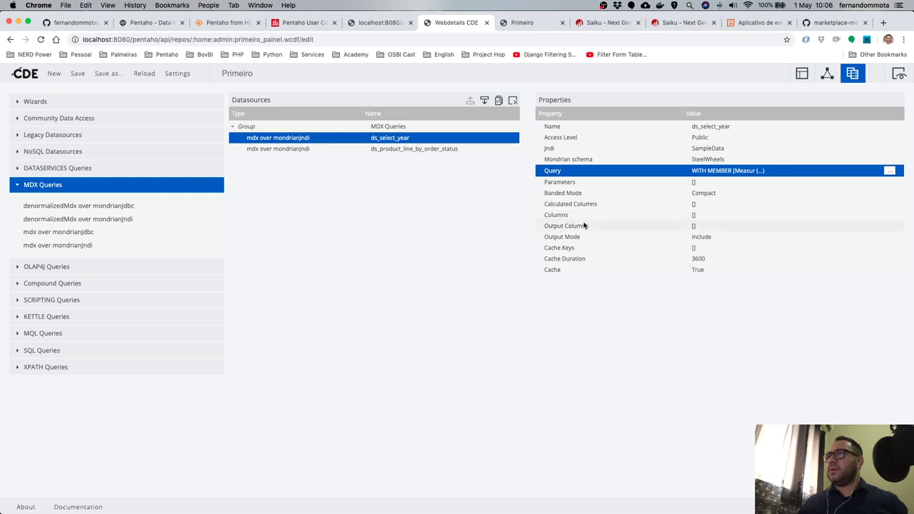
{"action": "left_click", "coordinate": [695, 227]}
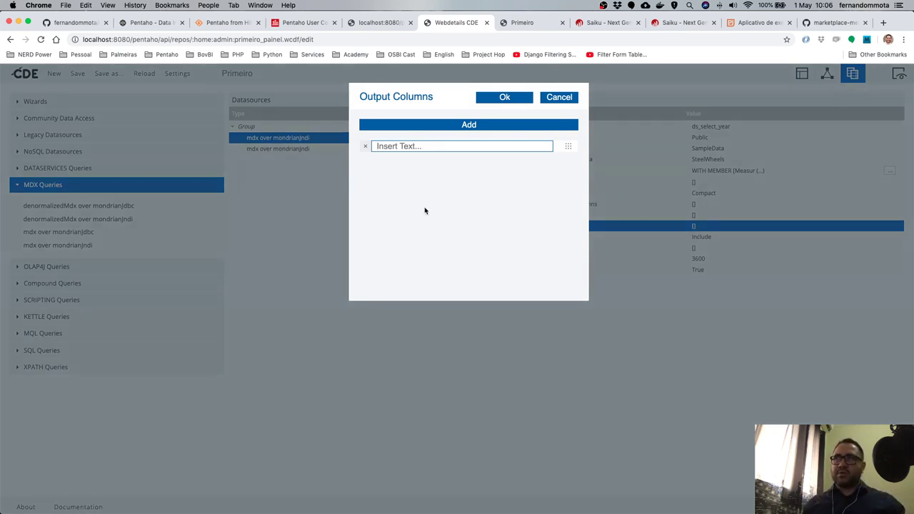
{"action": "left_click", "coordinate": [392, 23]}
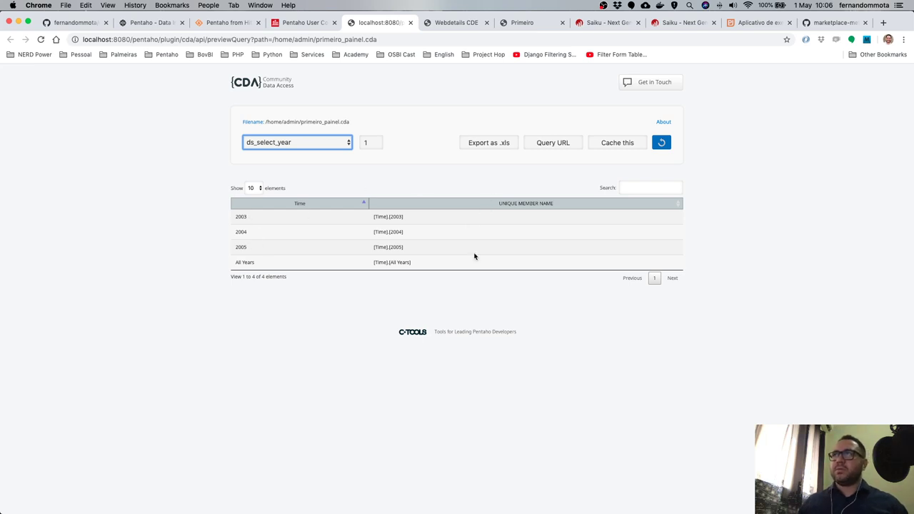
{"action": "left_click", "coordinate": [444, 22]}
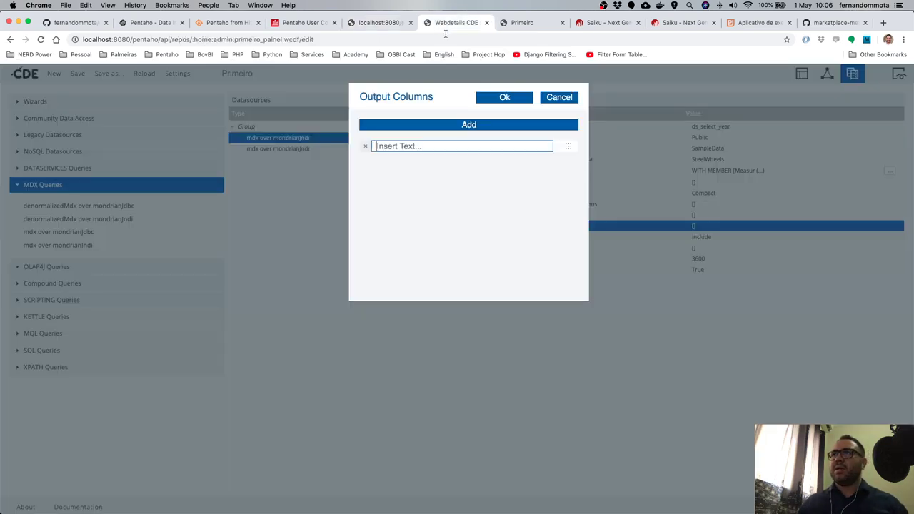
{"action": "left_click", "coordinate": [438, 147]}
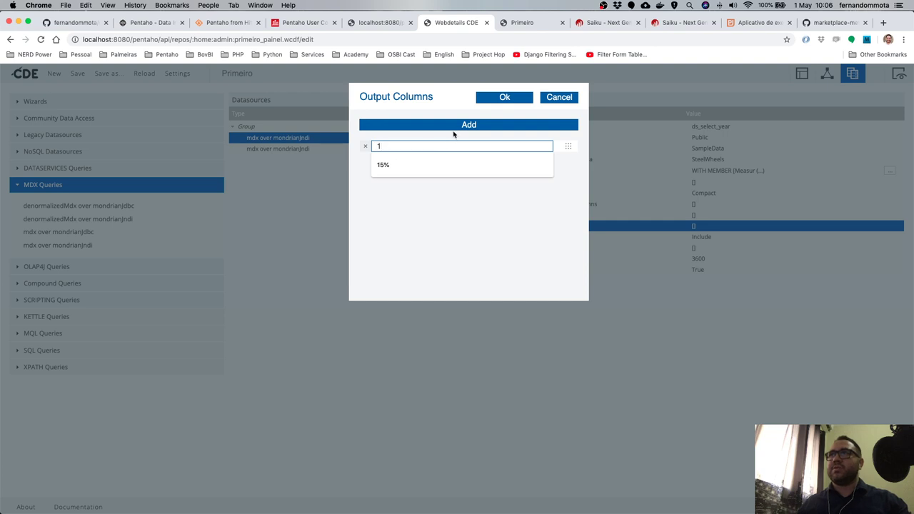
{"action": "left_click", "coordinate": [455, 128]}
{"action": "type", "text": "0"}
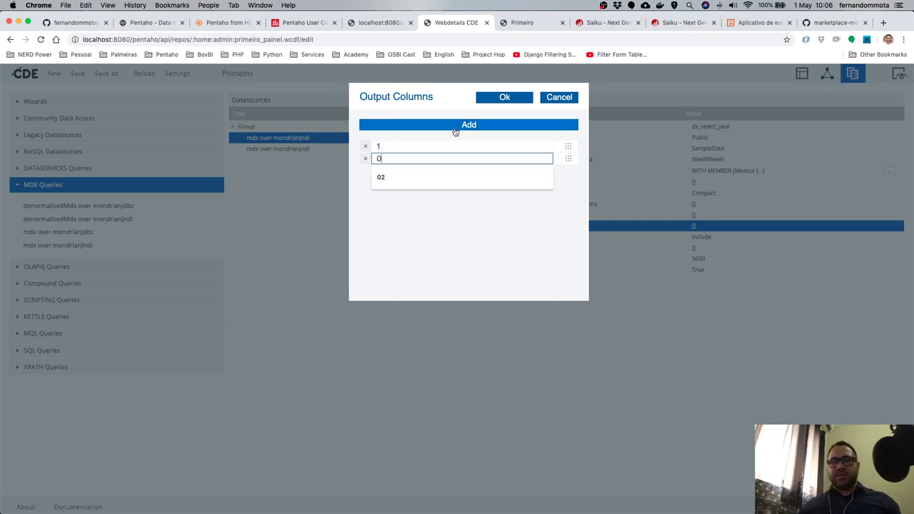
{"action": "left_click", "coordinate": [436, 103]}
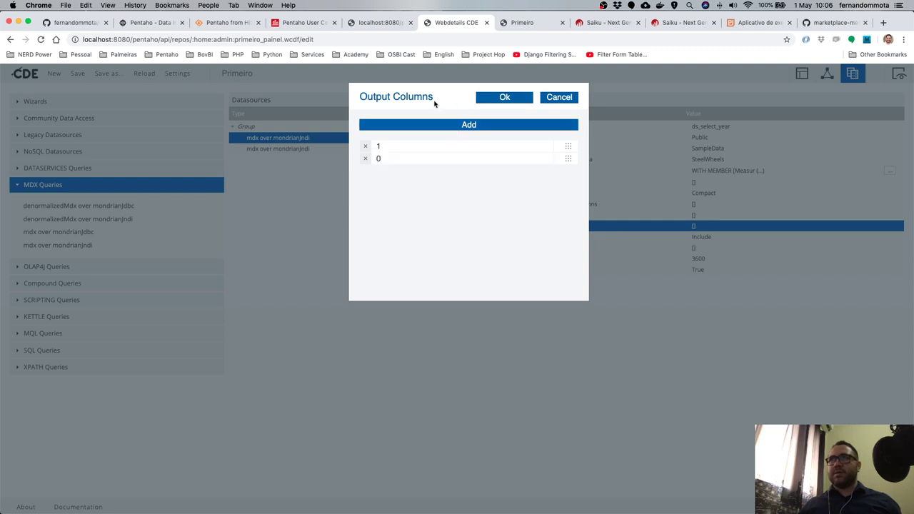
{"action": "left_click", "coordinate": [385, 147]}
{"action": "left_click", "coordinate": [498, 98]}
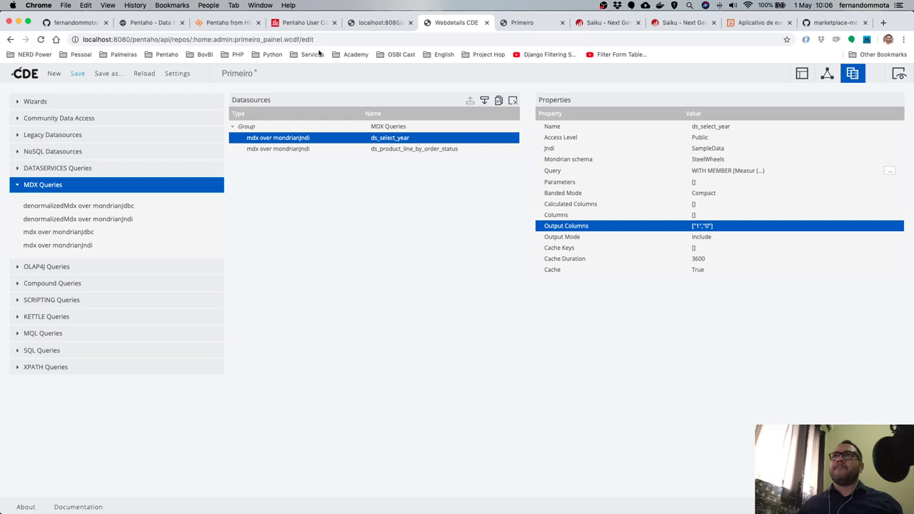
{"action": "key", "text": "ctrl+s"}
Reload the CDA preview of primeiro_painel.cda and check the column order of the ds_select_year data access.
{"action": "left_click", "coordinate": [377, 23]}
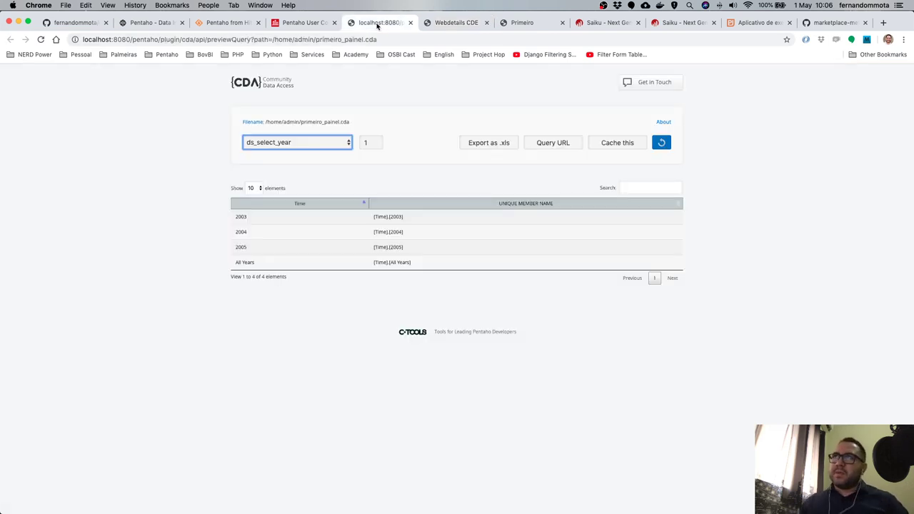
{"action": "key", "text": "super+r"}
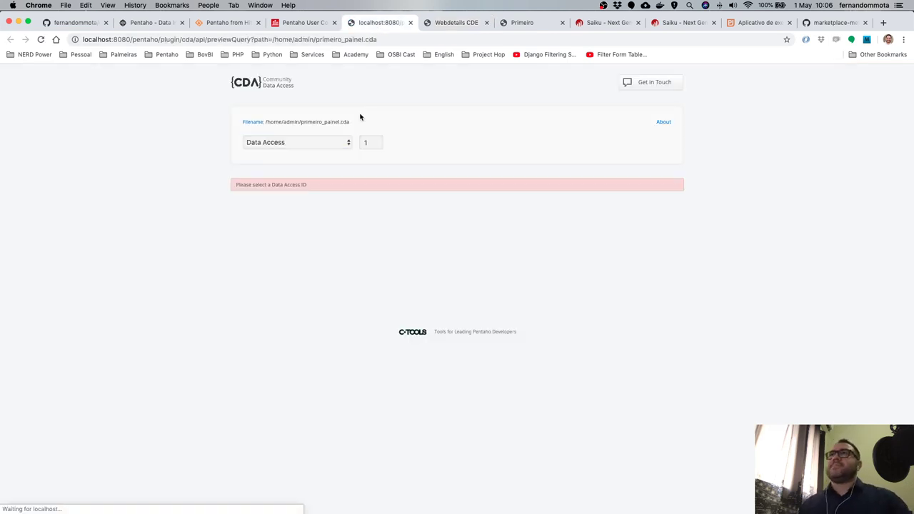
{"action": "left_click", "coordinate": [318, 143]}
{"action": "left_click", "coordinate": [318, 161]}
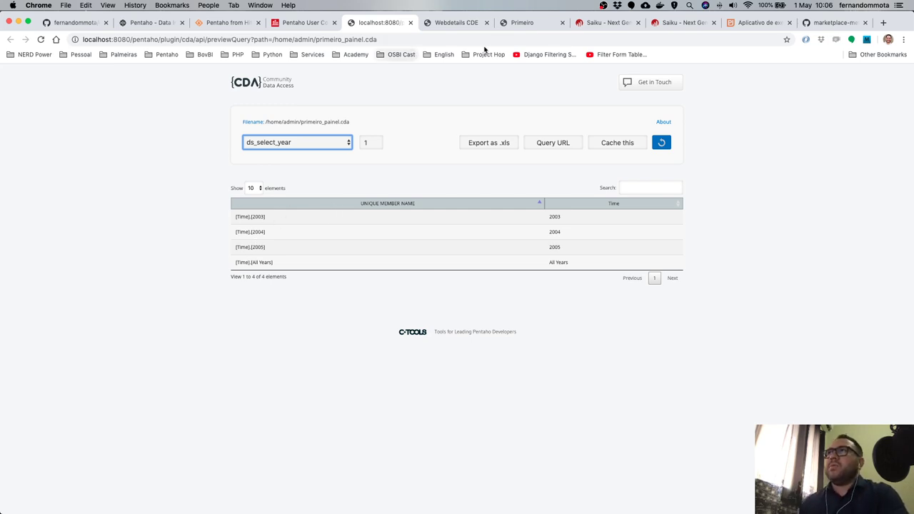
Reload the Primeiro dashboard preview and inspect the option values and labels in the Ano selector's HTML.
{"action": "left_click", "coordinate": [521, 22]}
{"action": "key", "text": "super+r"}
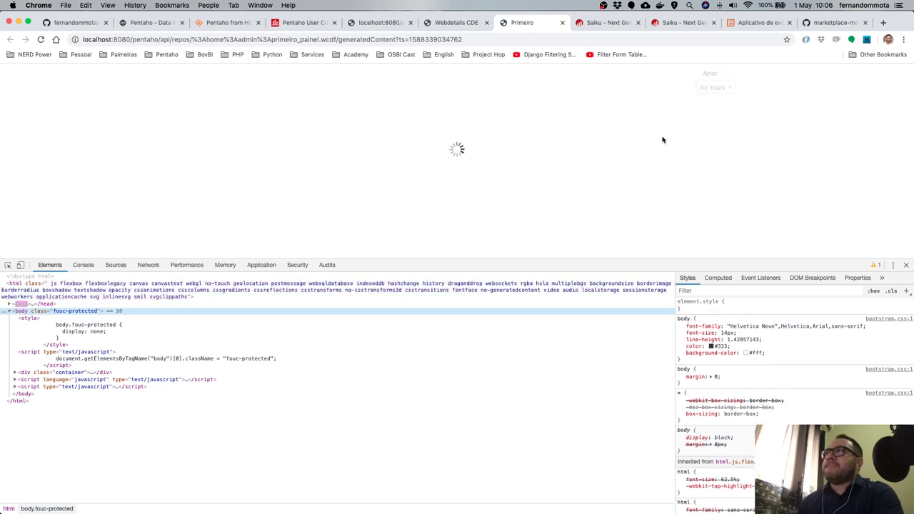
{"action": "left_click", "coordinate": [730, 91]}
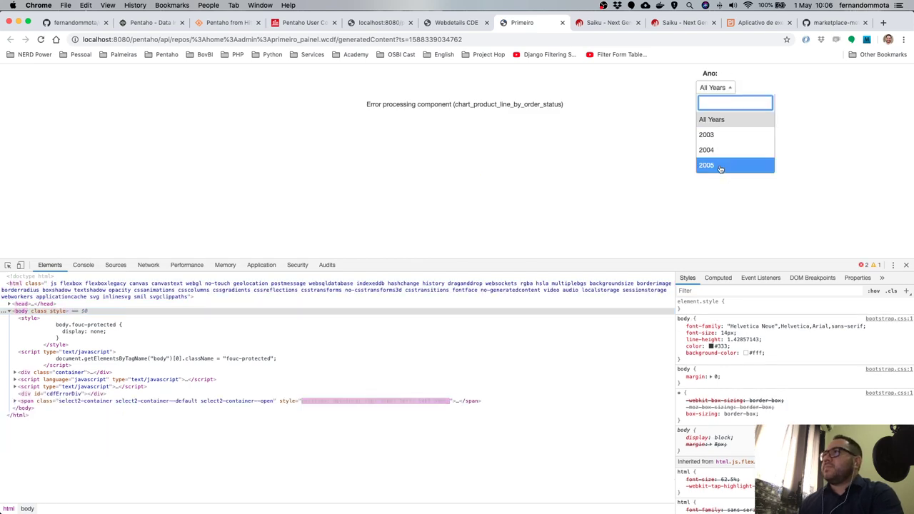
{"action": "right_click", "coordinate": [719, 90]}
{"action": "left_click", "coordinate": [739, 214]}
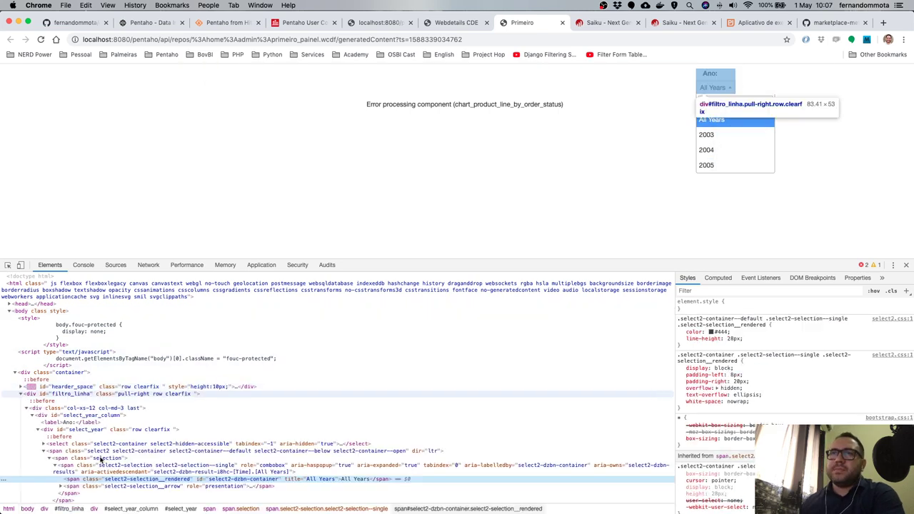
{"action": "left_click", "coordinate": [44, 444]}
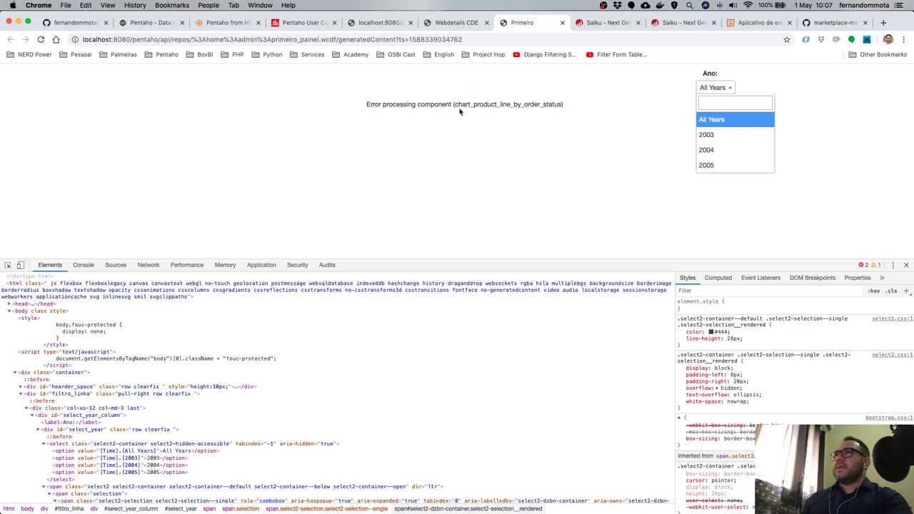
Examine the form data sent by the two doQuery network requests, including the failed one.
{"action": "left_click", "coordinate": [146, 265]}
{"action": "left_click", "coordinate": [83, 473]}
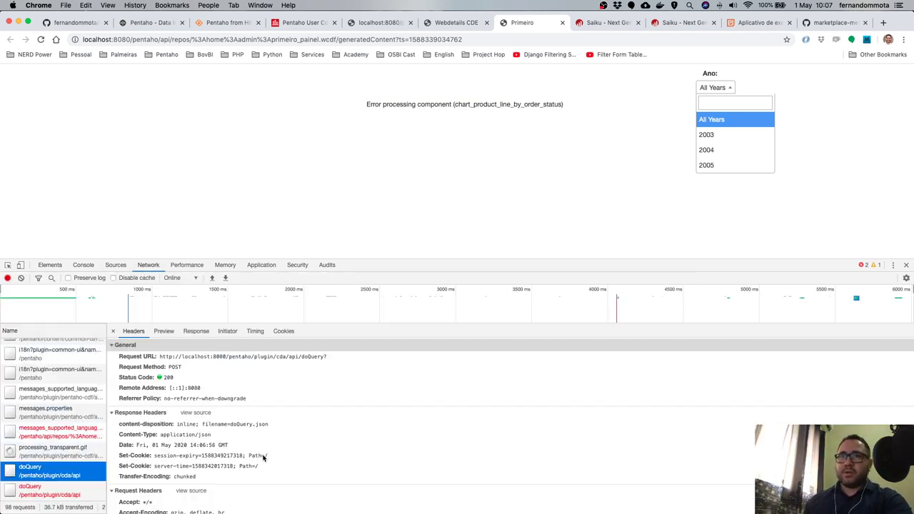
{"action": "scroll", "coordinate": [263, 461], "scroll_direction": "down", "scroll_amount": 5}
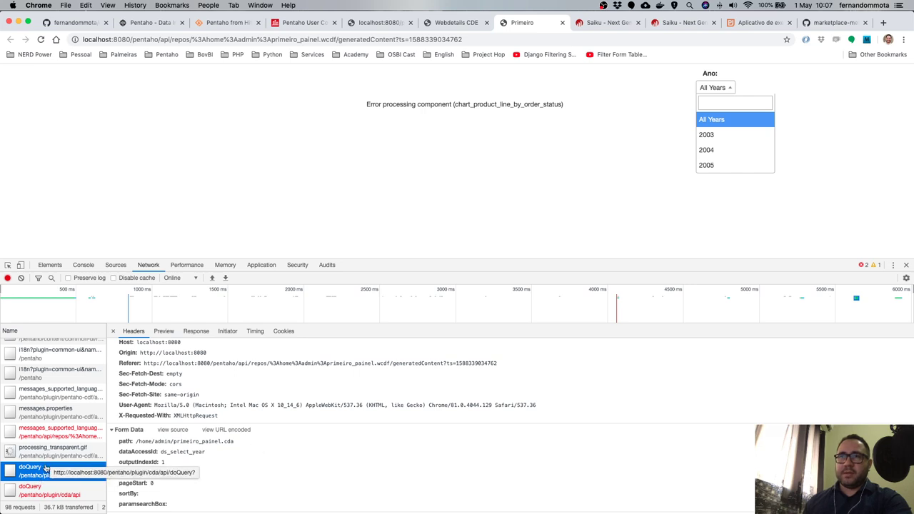
{"action": "left_click", "coordinate": [43, 491]}
{"action": "scroll", "coordinate": [228, 480], "scroll_direction": "down", "scroll_amount": 5}
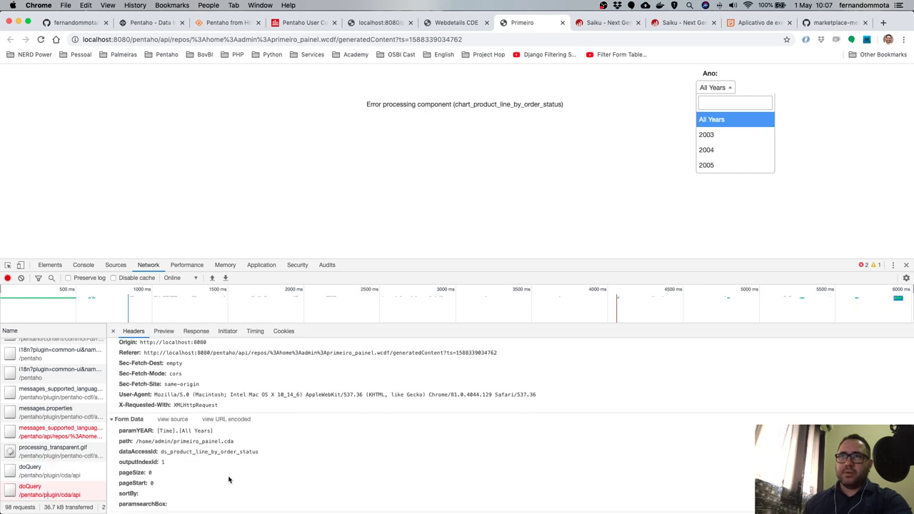
Filter the dashboard by 2004 with a cleared network log and examine paramYEAR in the doQuery request's form data.
{"action": "left_click_drag", "start_coordinate": [161, 455], "coordinate": [266, 455]}
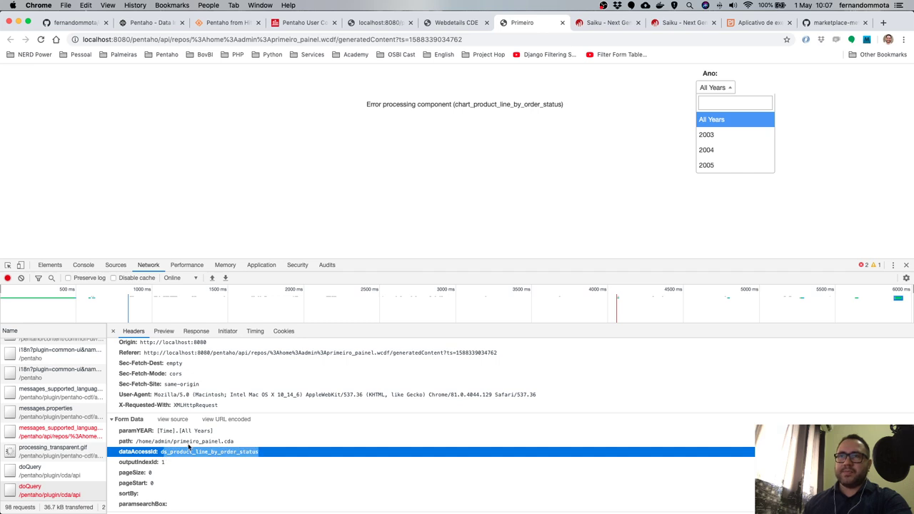
{"action": "left_click_drag", "start_coordinate": [157, 431], "coordinate": [229, 431]}
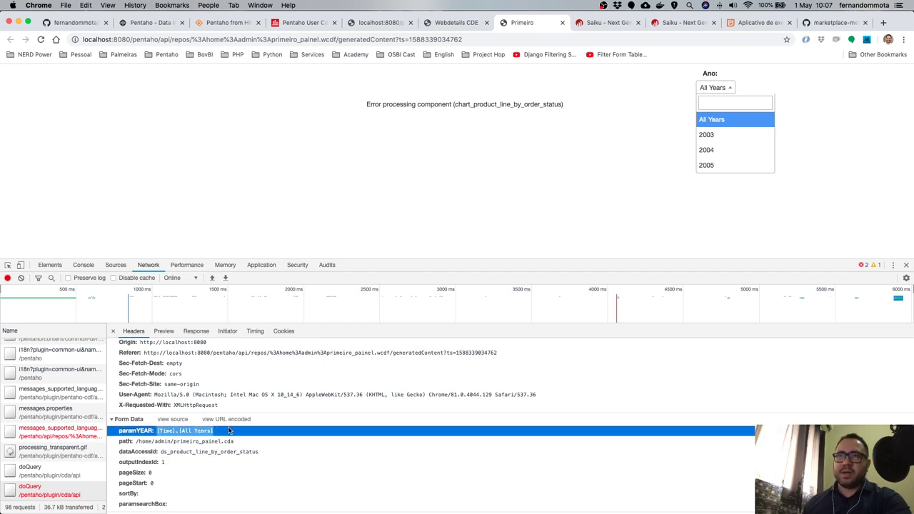
{"action": "left_click", "coordinate": [21, 278]}
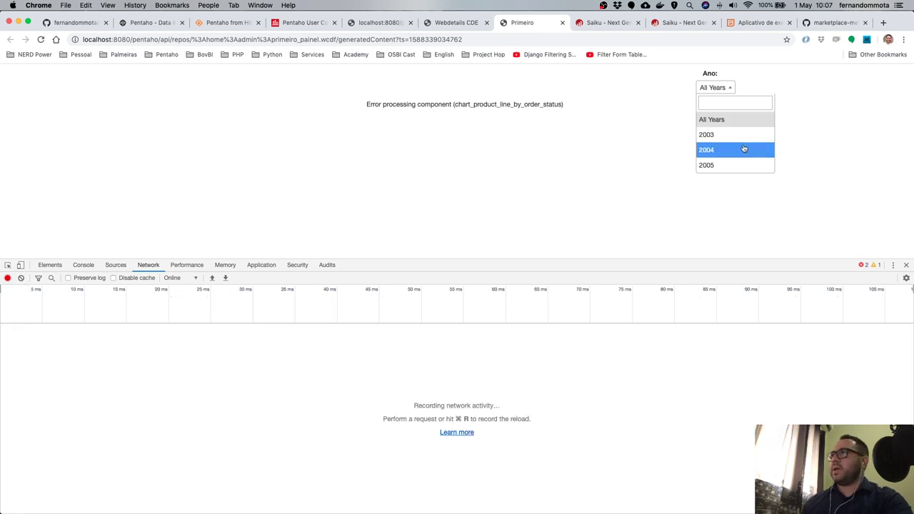
{"action": "left_click", "coordinate": [748, 149]}
{"action": "left_click", "coordinate": [83, 354]}
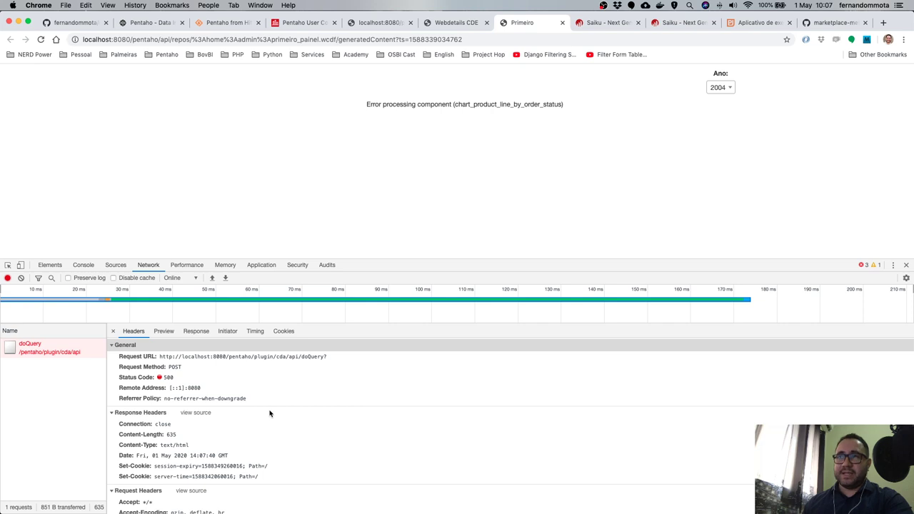
{"action": "scroll", "coordinate": [270, 414], "scroll_direction": "down", "scroll_amount": 3}
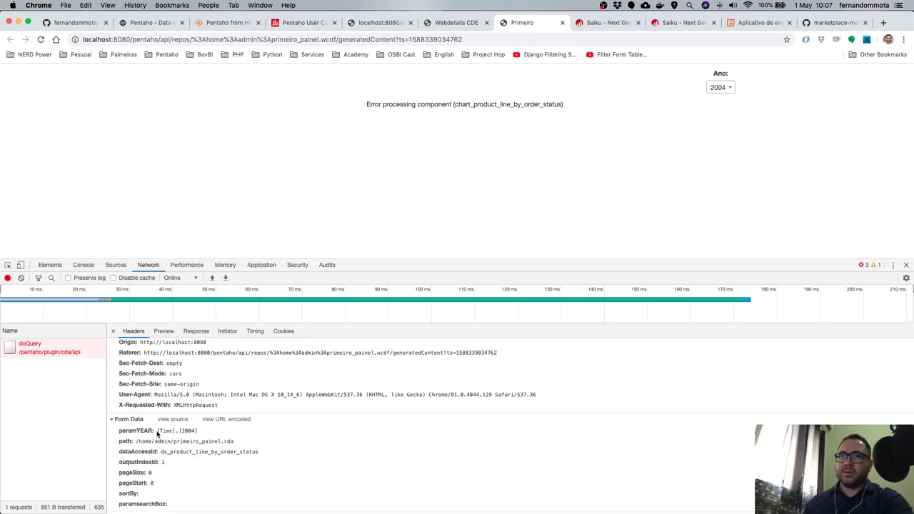
{"action": "left_click_drag", "start_coordinate": [158, 432], "coordinate": [210, 435]}
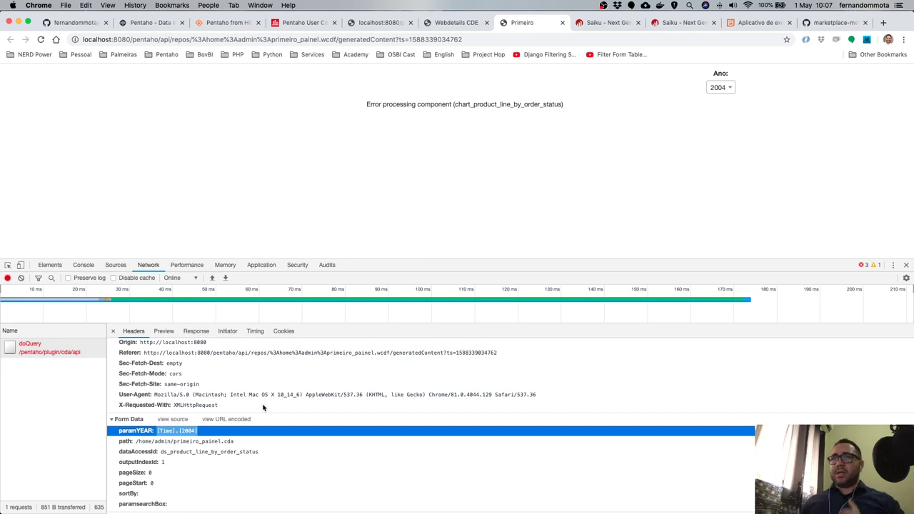
In the CDE editor, replace [Time].[${YEAR}] with ${YEAR} in the ~FILTER set of the ds_product_line_by_order_status MDX query.
{"action": "left_click", "coordinate": [450, 24]}
{"action": "left_click", "coordinate": [419, 150]}
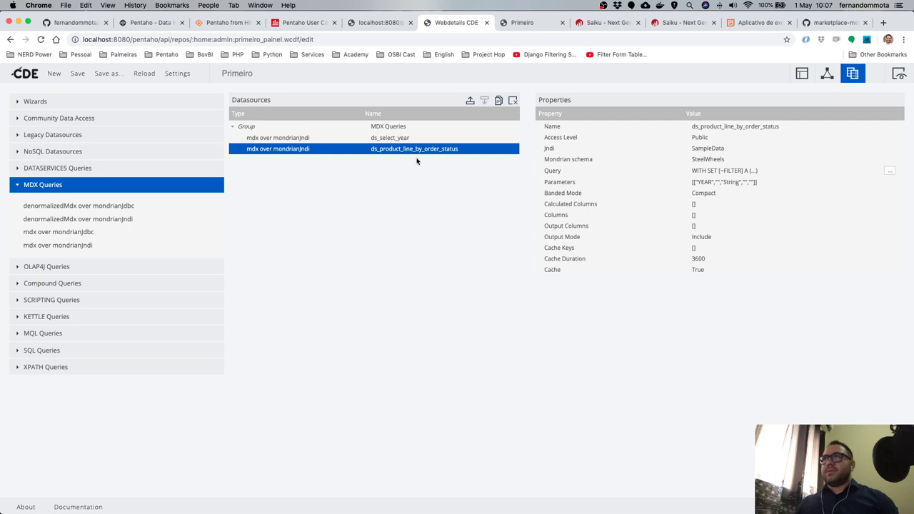
{"action": "left_click", "coordinate": [891, 171]}
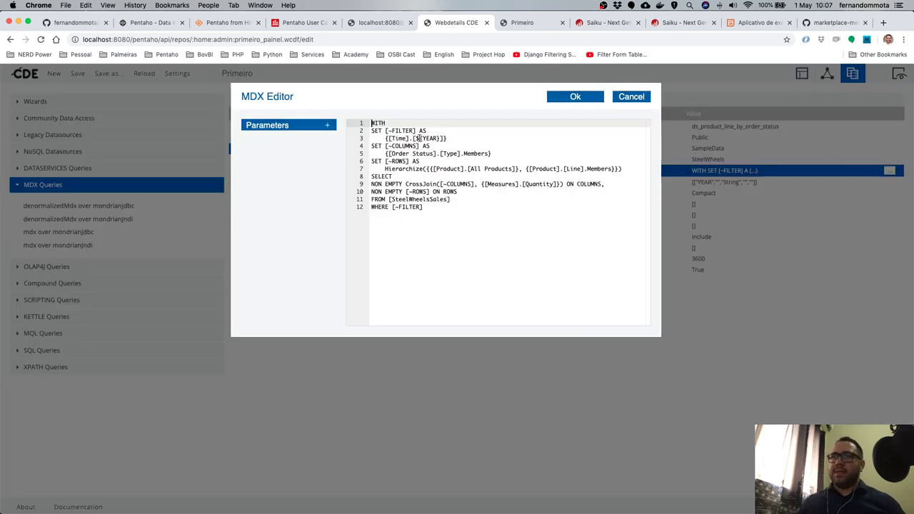
{"action": "scroll", "coordinate": [420, 138], "scroll_direction": "up", "scroll_amount": 3}
{"action": "scroll", "coordinate": [407, 165], "scroll_direction": "up", "scroll_amount": 3}
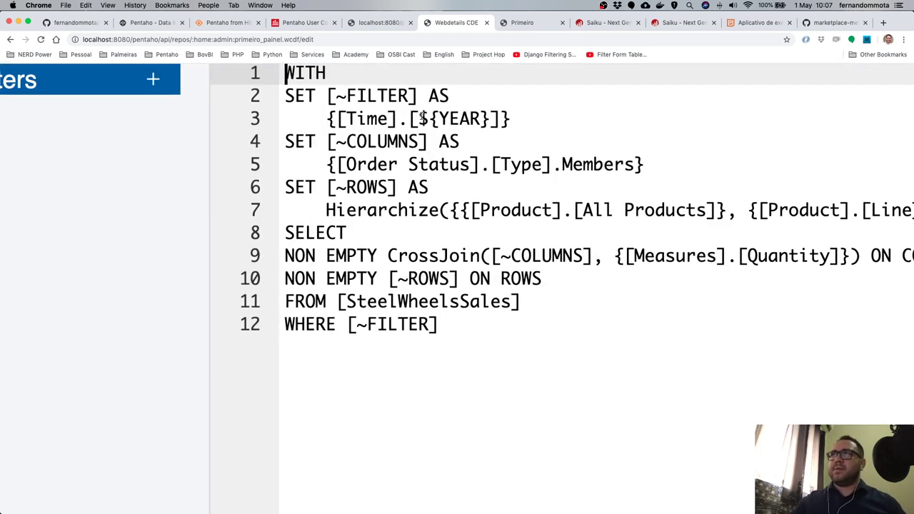
{"action": "left_click_drag", "start_coordinate": [420, 118], "coordinate": [490, 118]}
{"action": "key", "text": "cmd+c"}
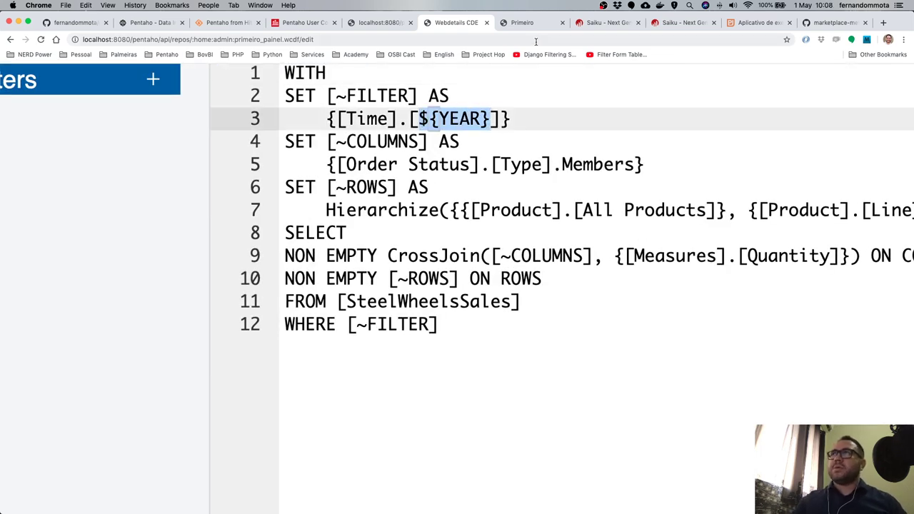
{"action": "left_click", "coordinate": [521, 26]}
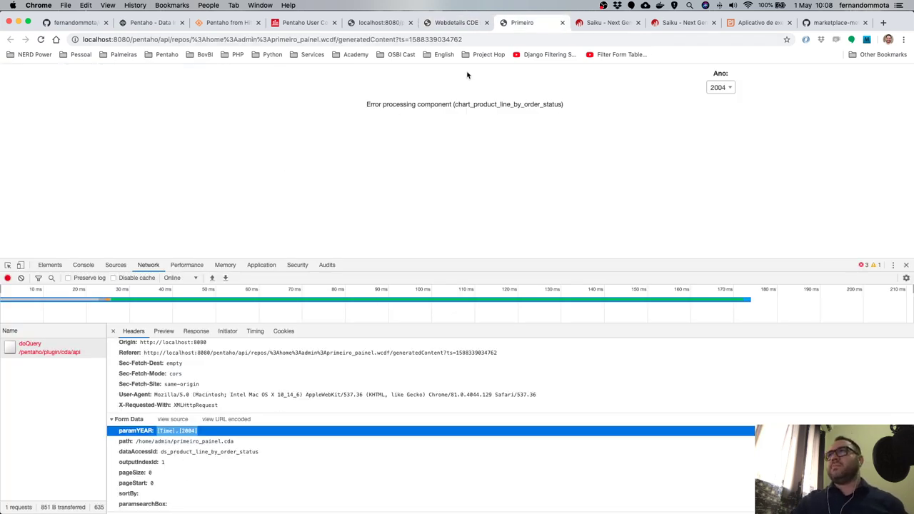
{"action": "left_click", "coordinate": [452, 22]}
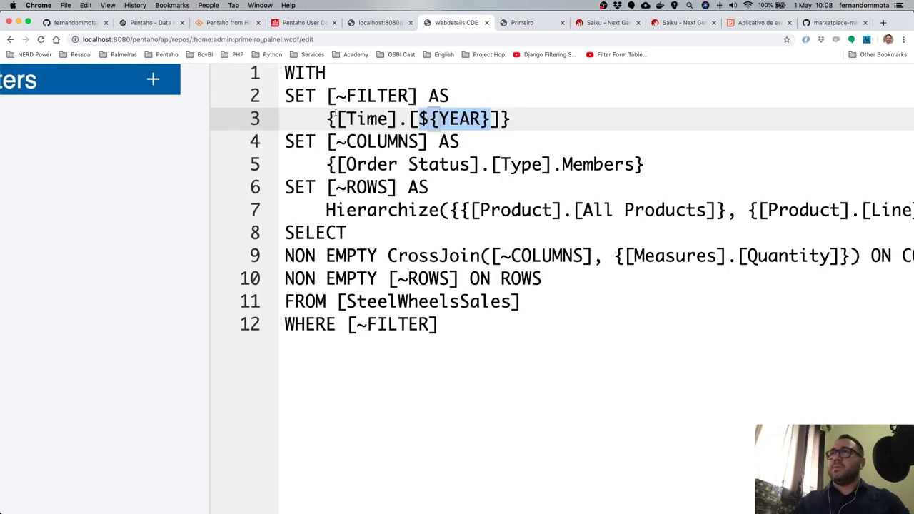
{"action": "left_click_drag", "start_coordinate": [337, 119], "coordinate": [502, 118]}
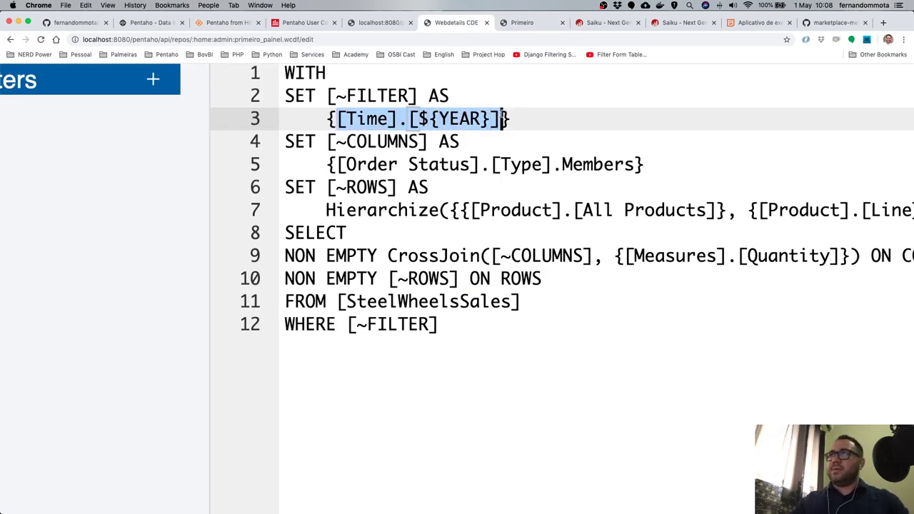
{"action": "key", "text": "cmd+v"}
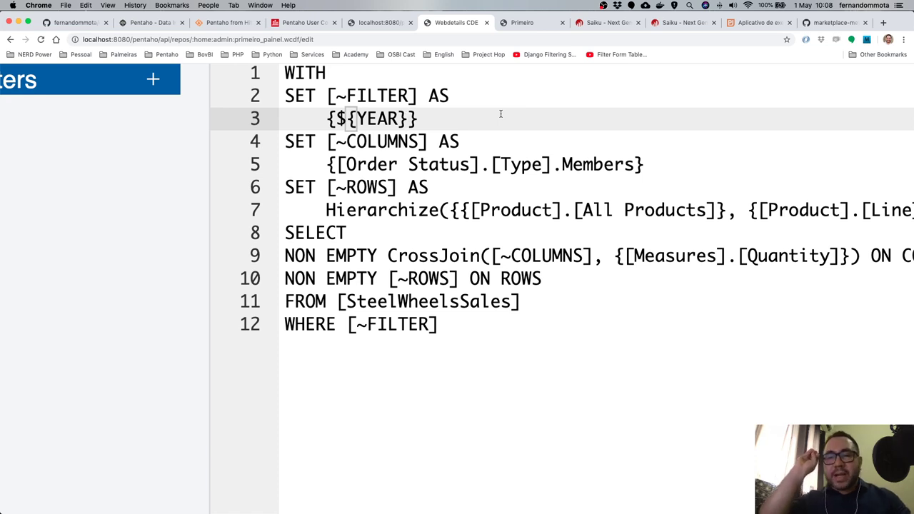
Examine the curly braces enclosing ${YEAR} in the ~FILTER set and the members in the ~COLUMNS set.
{"action": "scroll", "coordinate": [501, 116], "scroll_direction": "down", "scroll_amount": 5}
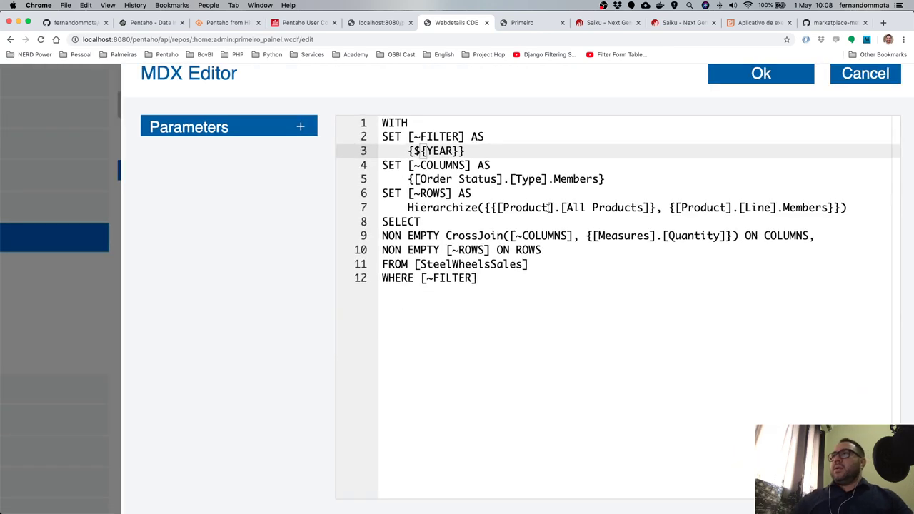
{"action": "scroll", "coordinate": [549, 207], "scroll_direction": "up", "scroll_amount": 5}
{"action": "key", "text": "Left"}
{"action": "key", "text": "Left"}
{"action": "key", "text": "Left"}
{"action": "key", "text": "Left"}
{"action": "key", "text": "Left"}
{"action": "key", "text": "Left"}
{"action": "key", "text": "Left"}
{"action": "key", "text": "Left"}
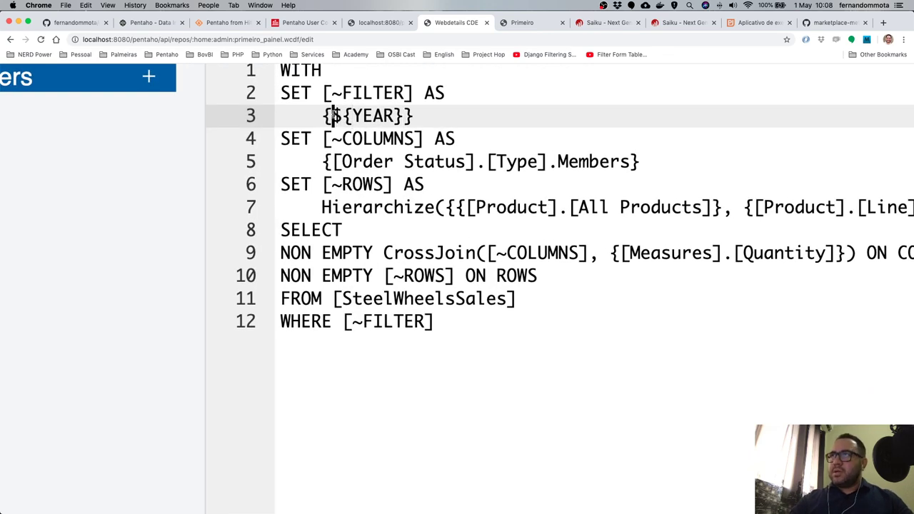
{"action": "left_click", "coordinate": [402, 117]}
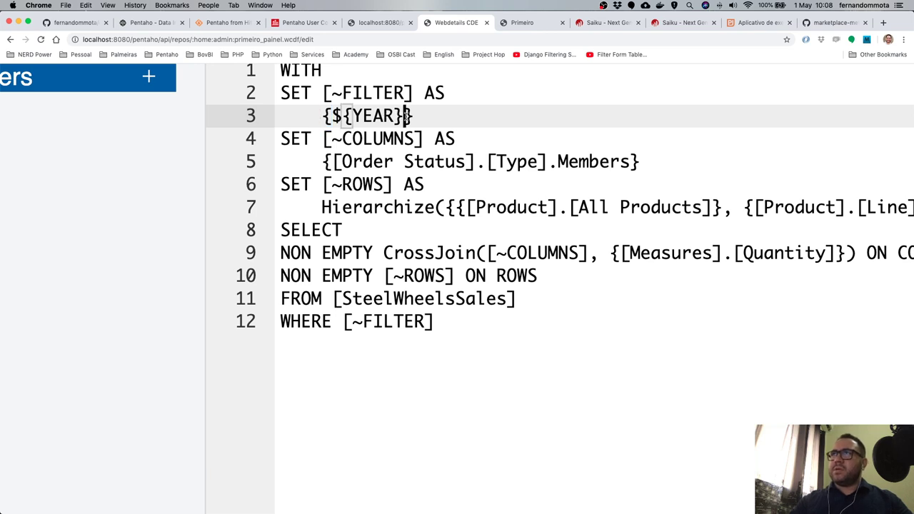
{"action": "left_click", "coordinate": [412, 117]}
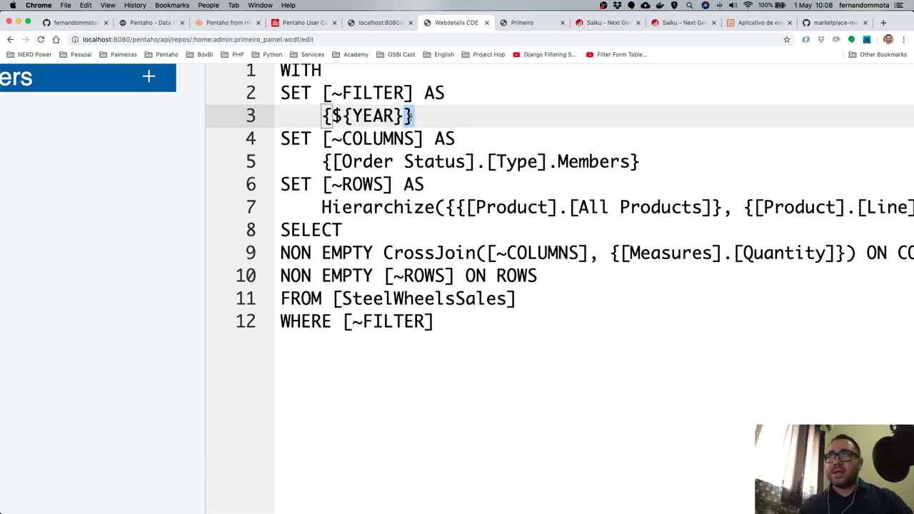
{"action": "left_click", "coordinate": [327, 161]}
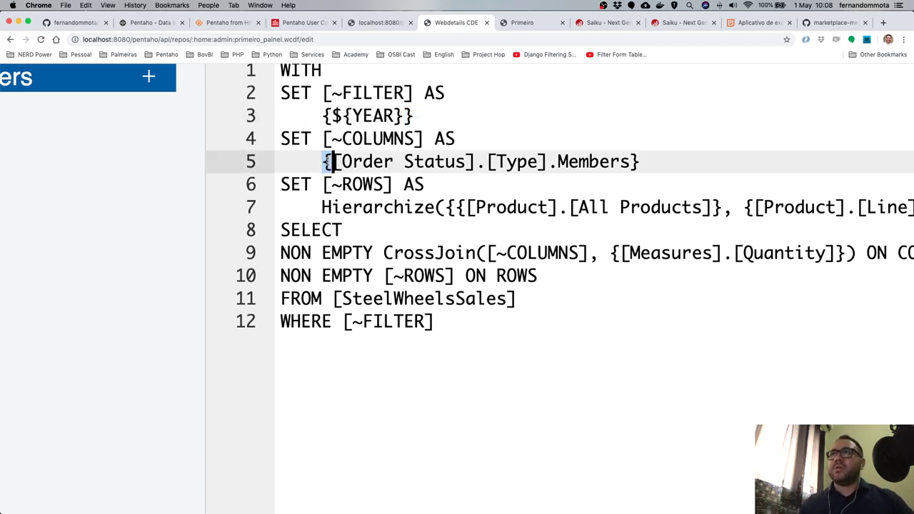
{"action": "left_click", "coordinate": [633, 161]}
{"action": "scroll", "coordinate": [633, 162], "scroll_direction": "down", "scroll_amount": 5}
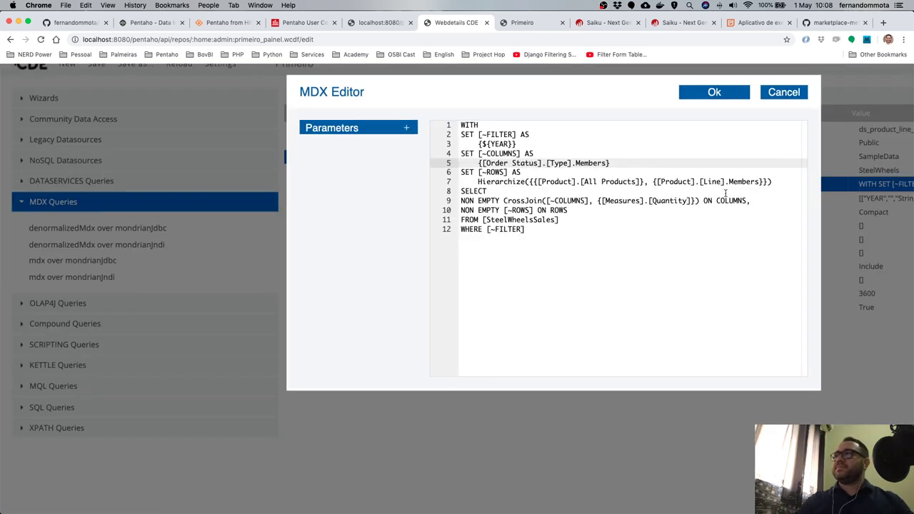
Apply the edited MDX query, save the dashboard and reload the Primeiro preview.
{"action": "left_click", "coordinate": [722, 96]}
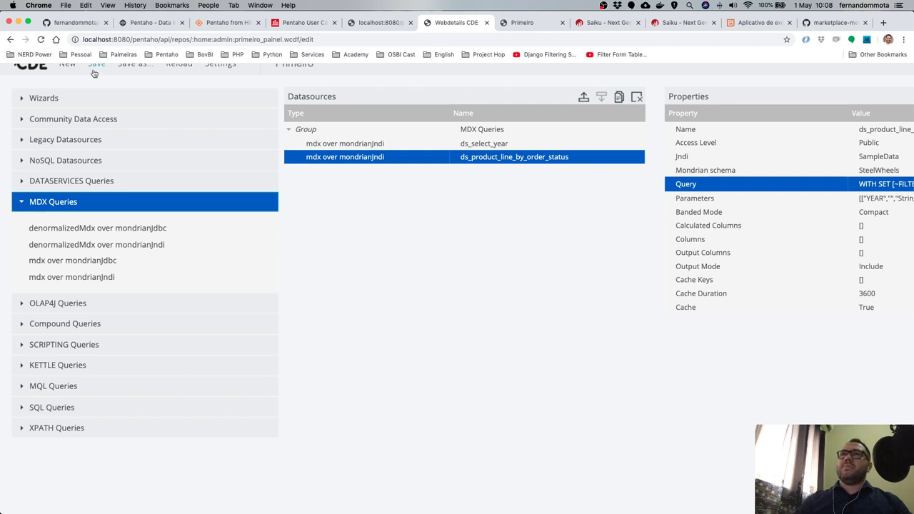
{"action": "key", "text": "ctrl+s"}
{"action": "left_click", "coordinate": [524, 23]}
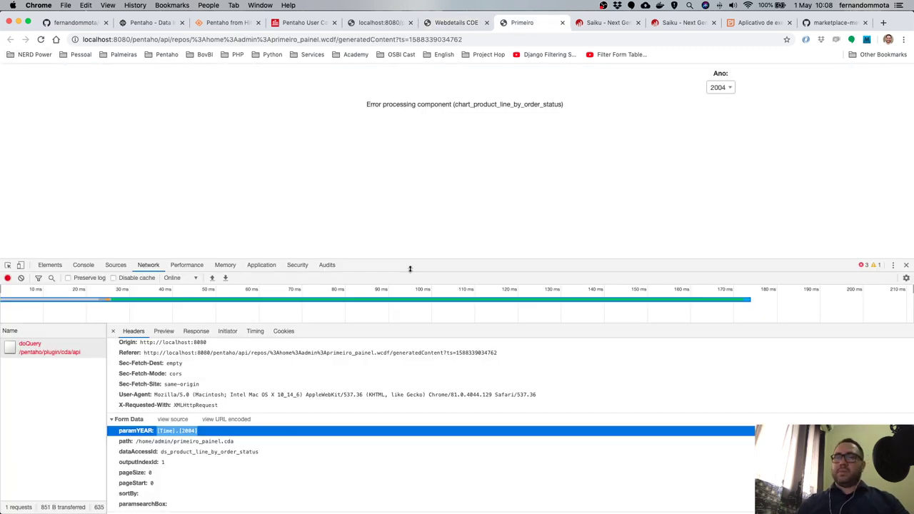
{"action": "key", "text": "ctrl+r"}
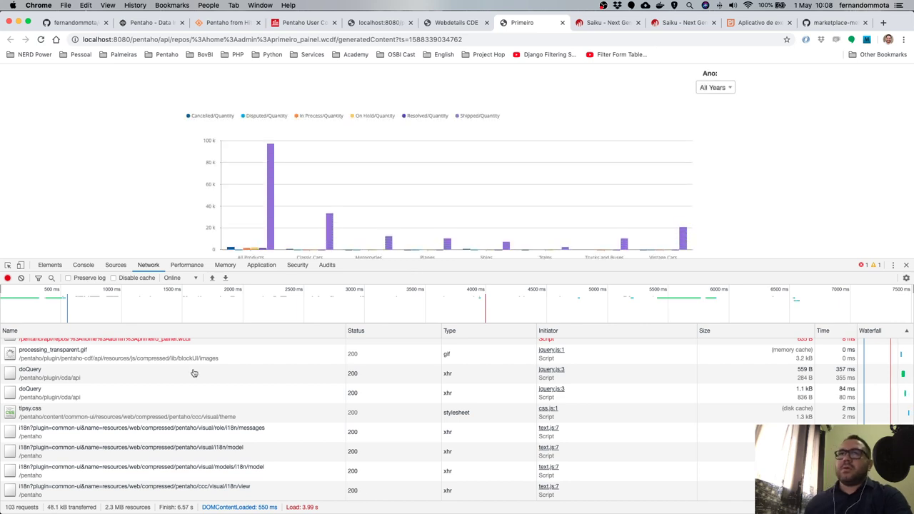
Clear the network log, filter the chart by 2004 and examine the paramYEAR value sent by doQuery.
{"action": "left_click", "coordinate": [21, 278]}
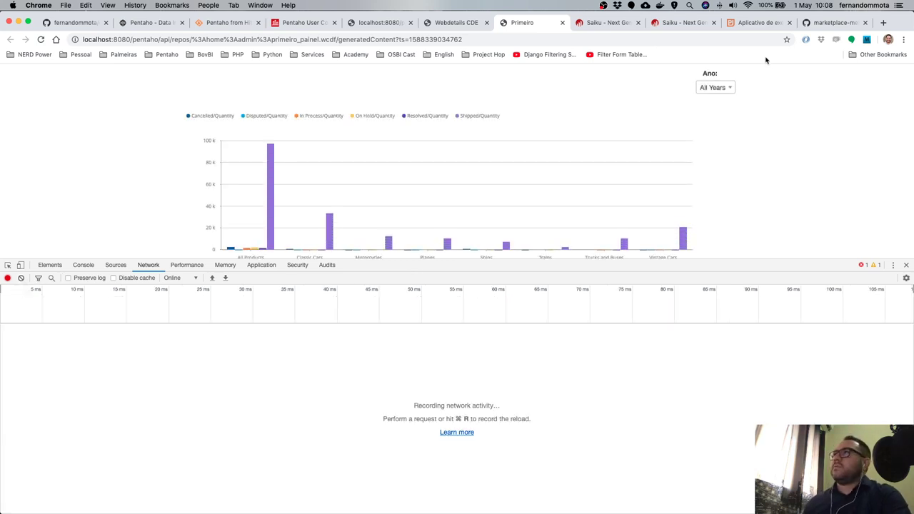
{"action": "left_click", "coordinate": [716, 87]}
{"action": "left_click", "coordinate": [712, 148]}
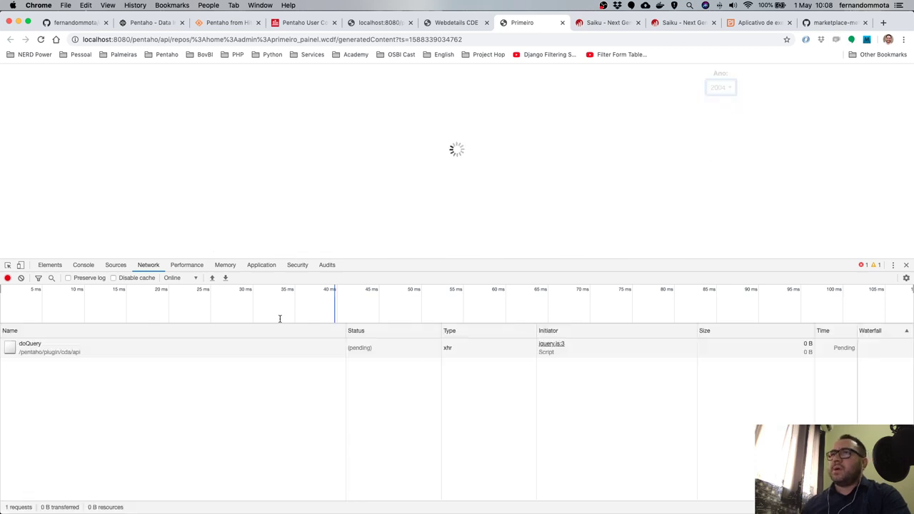
{"action": "left_click", "coordinate": [72, 348]}
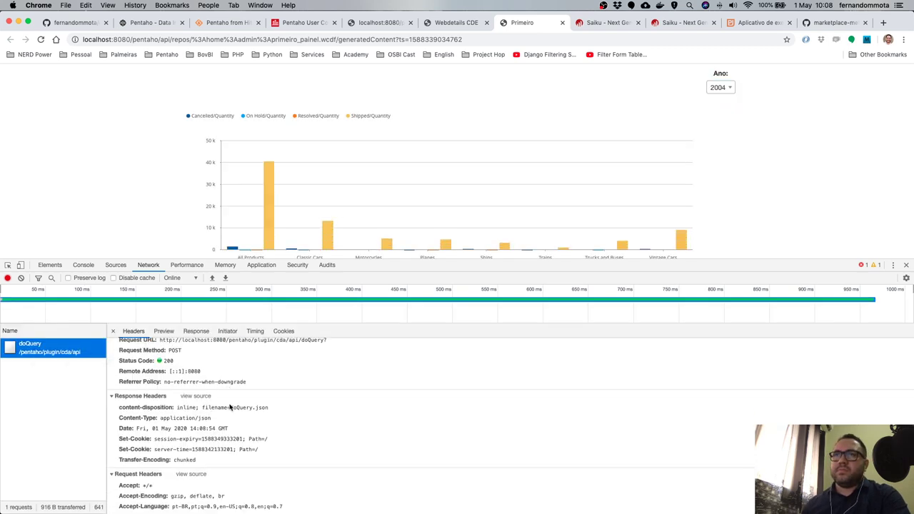
{"action": "scroll", "coordinate": [229, 407], "scroll_direction": "down", "scroll_amount": 5}
{"action": "left_click_drag", "start_coordinate": [156, 431], "coordinate": [202, 433]}
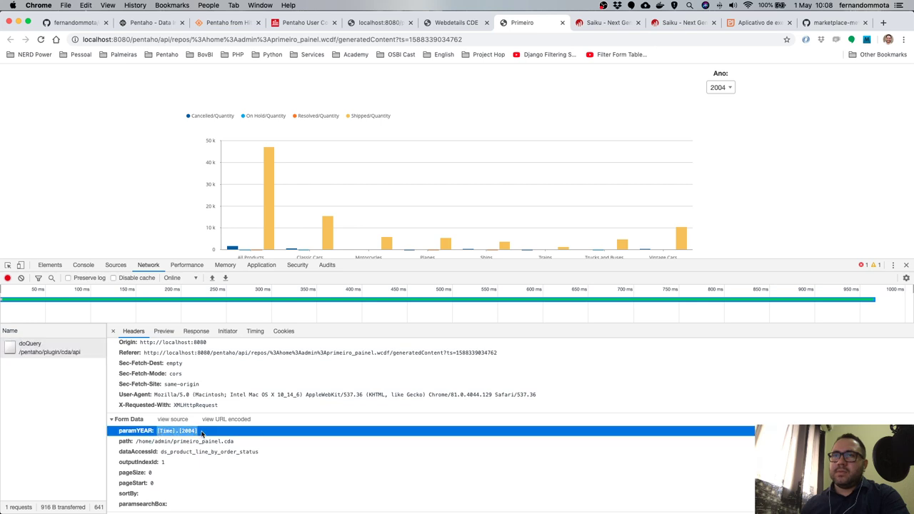
Filter the chart by 2005, examine the paramYEAR value in the new doQuery request and close the developer tools.
{"action": "left_click", "coordinate": [718, 91]}
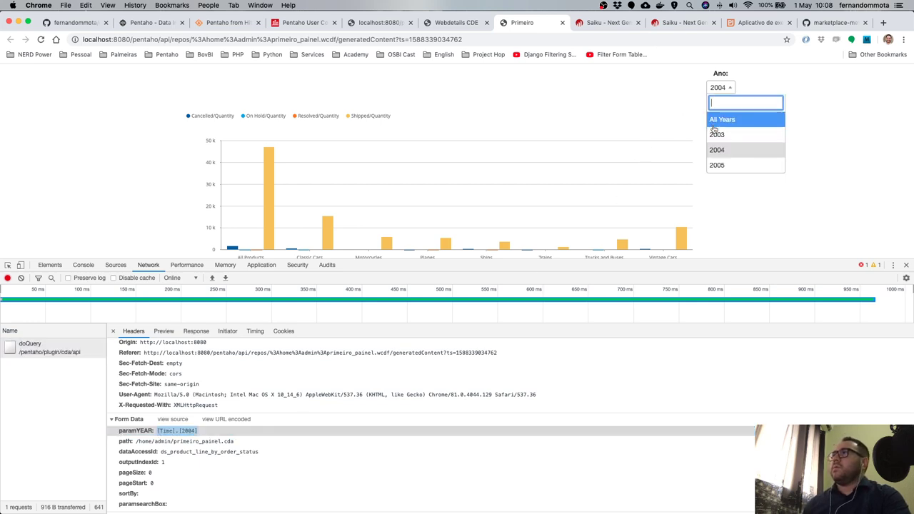
{"action": "left_click", "coordinate": [712, 164]}
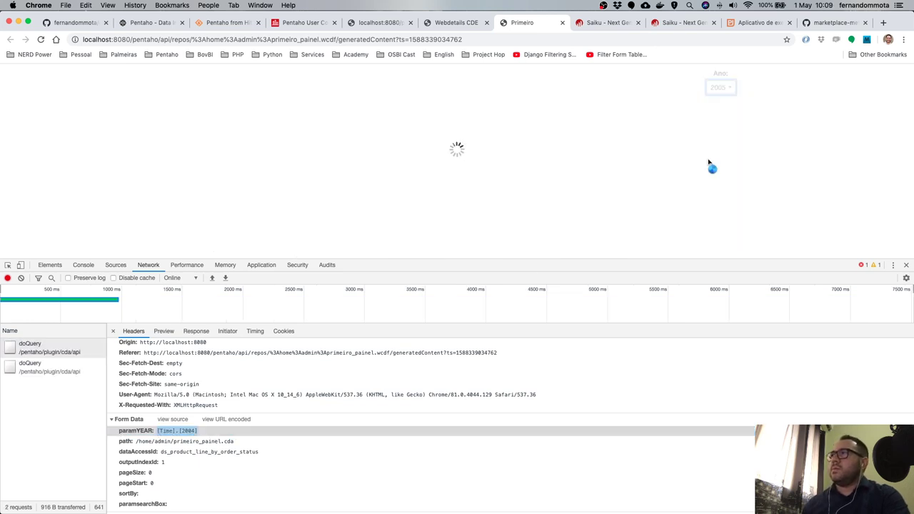
{"action": "left_click", "coordinate": [45, 373]}
{"action": "scroll", "coordinate": [135, 405], "scroll_direction": "down", "scroll_amount": 5}
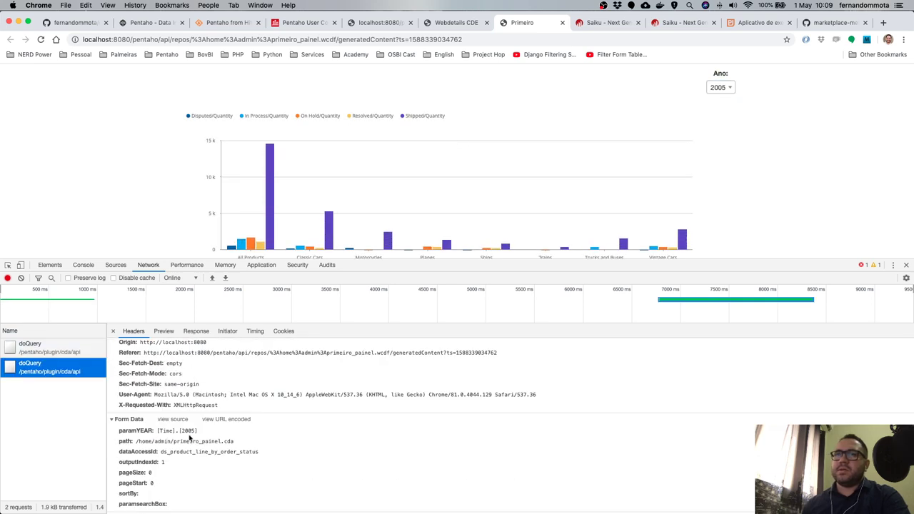
{"action": "left_click_drag", "start_coordinate": [156, 432], "coordinate": [223, 435]}
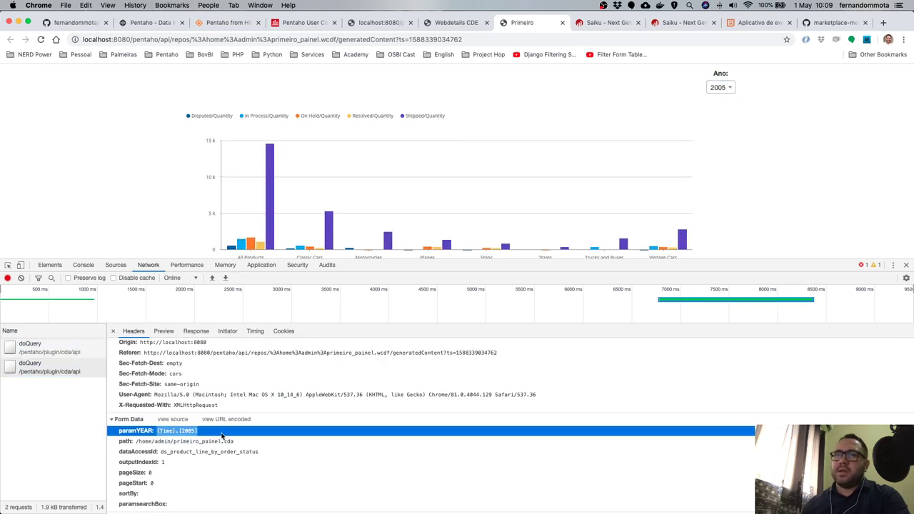
{"action": "left_click", "coordinate": [906, 267]}
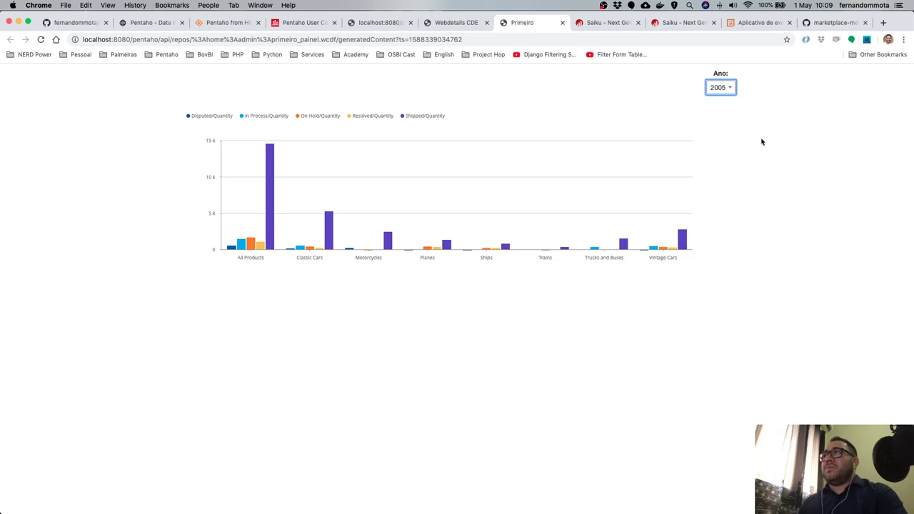
Switch to Terminal and examine the dashboard's executed MDX queries in mondrian_mdx.log.
{"action": "left_click", "coordinate": [729, 89]}
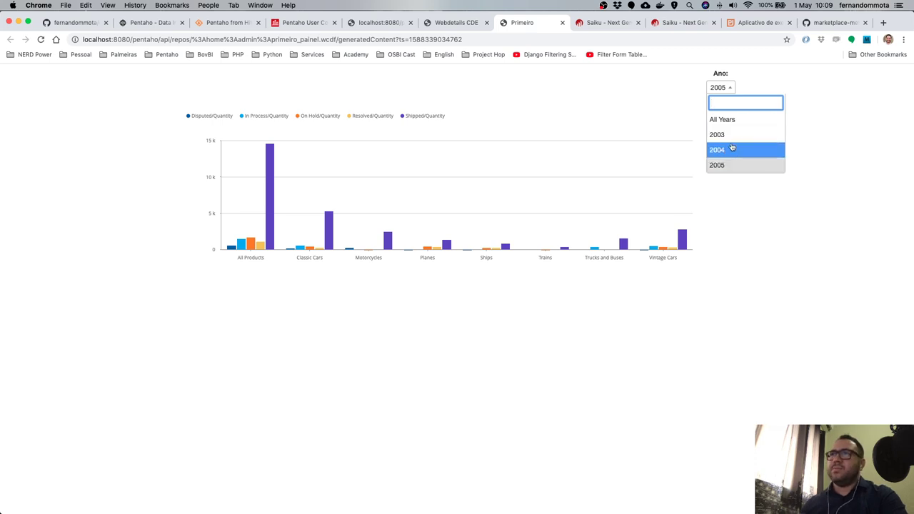
{"action": "key", "text": "super+Tab"}
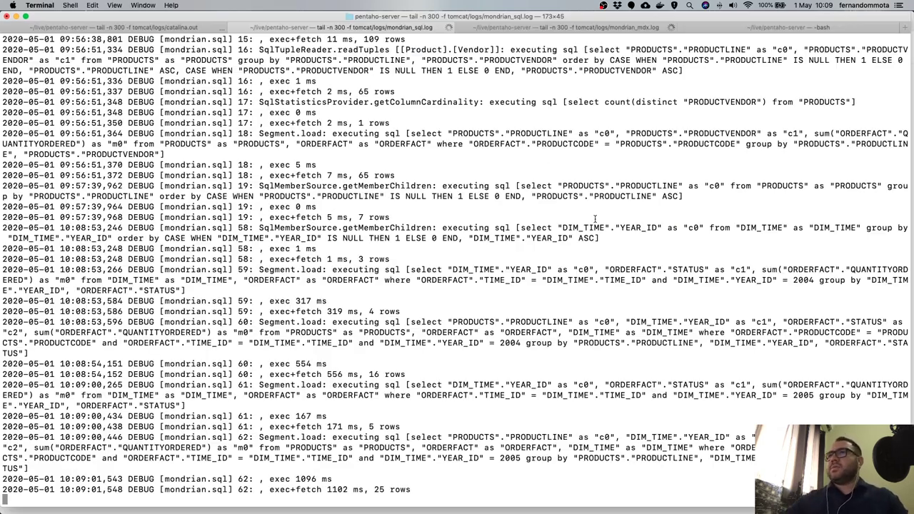
{"action": "left_click", "coordinate": [608, 26]}
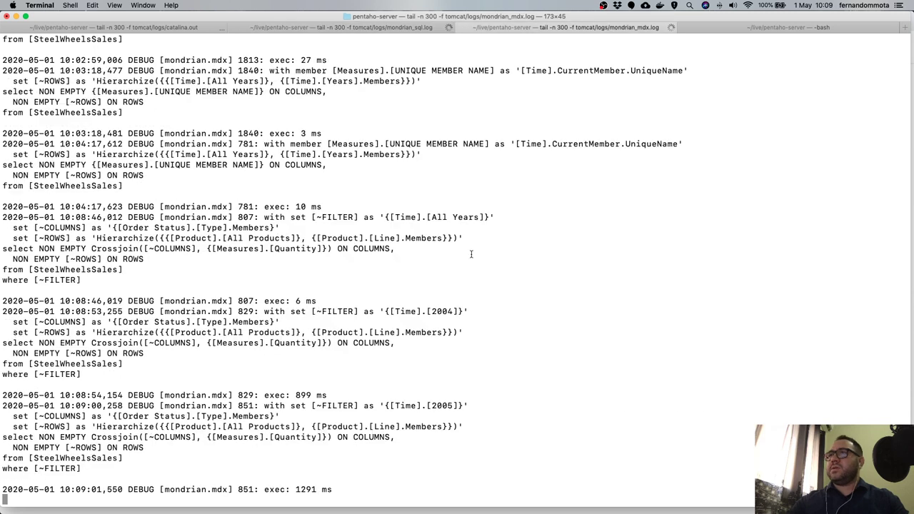
Examine the ~FILTER members of the 2004 and 2005 queries in mondrian_mdx.log and return to Chrome.
{"action": "left_click_drag", "start_coordinate": [391, 311], "coordinate": [458, 311]}
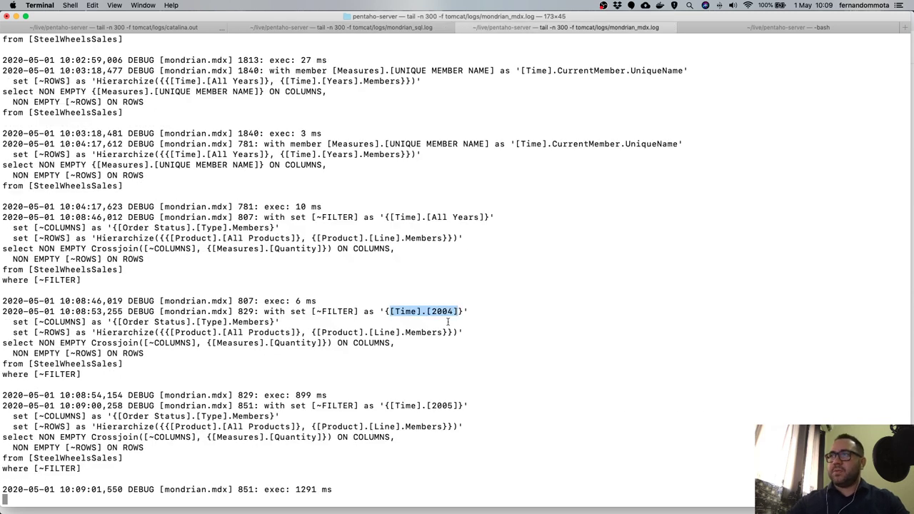
{"action": "left_click_drag", "start_coordinate": [390, 406], "coordinate": [459, 407]}
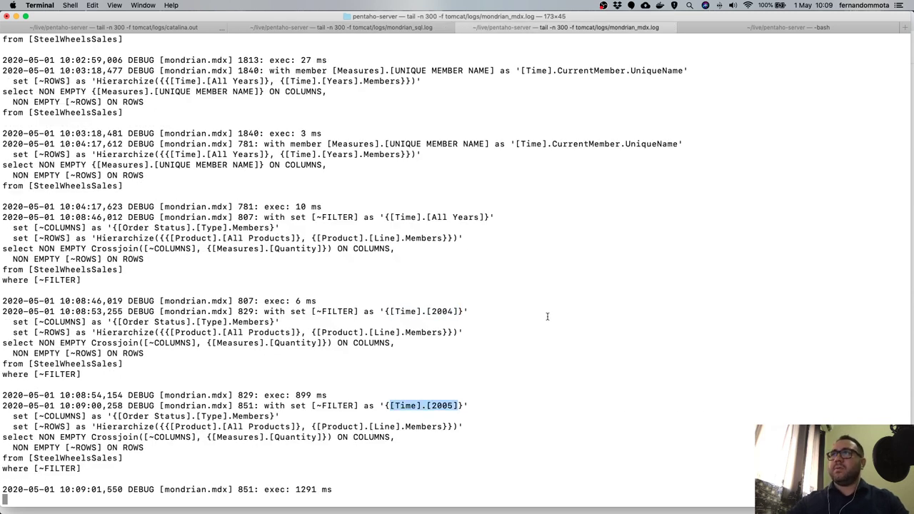
{"action": "key", "text": "super+Tab"}
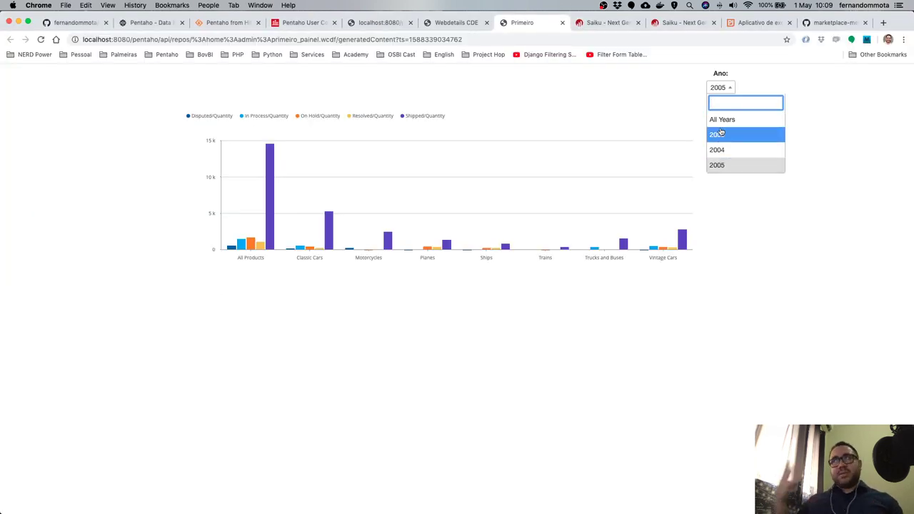
Add a Multiple Select Component to the Primeiro dashboard in the CDE editor and name it select_year.
{"action": "left_click", "coordinate": [473, 24]}
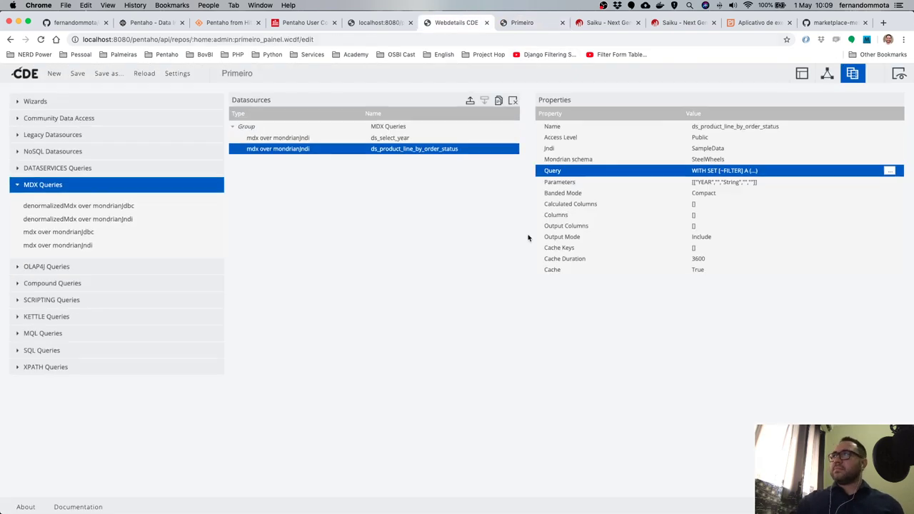
{"action": "left_click", "coordinate": [830, 76]}
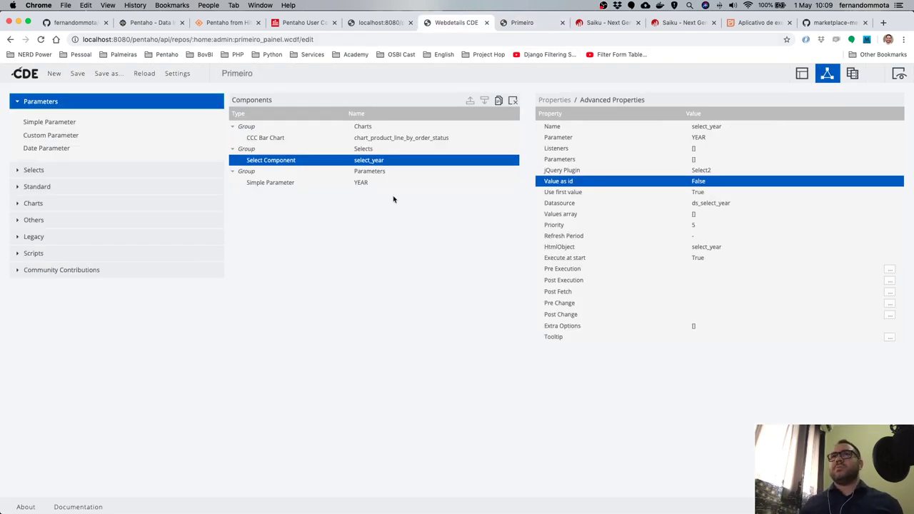
{"action": "left_click", "coordinate": [60, 171]}
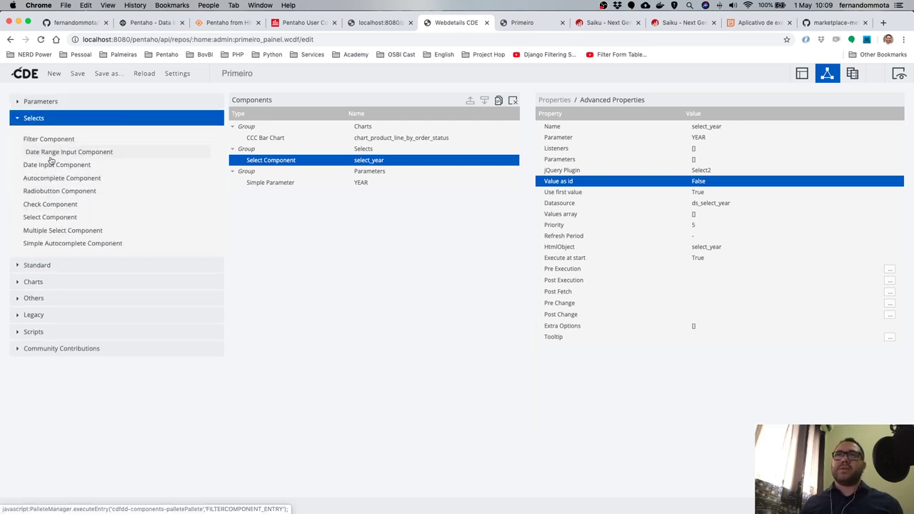
{"action": "left_click", "coordinate": [77, 234]}
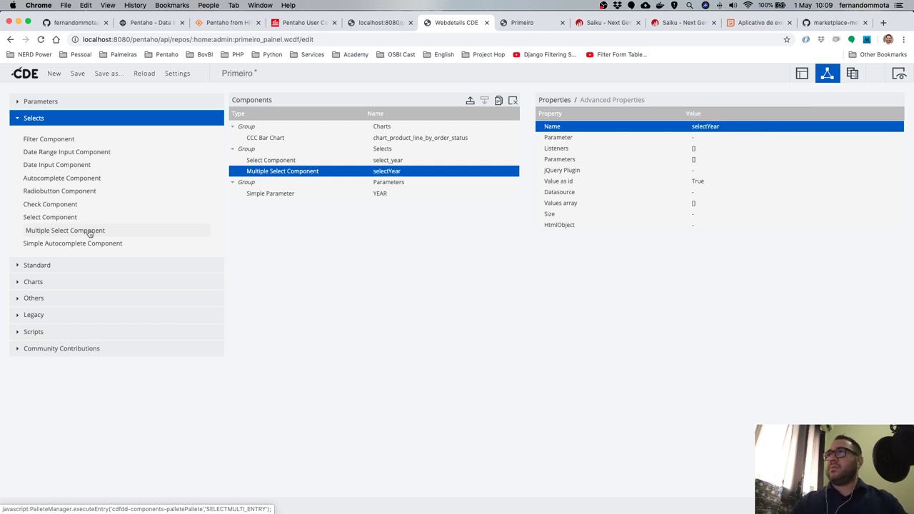
{"action": "left_click", "coordinate": [720, 129]}
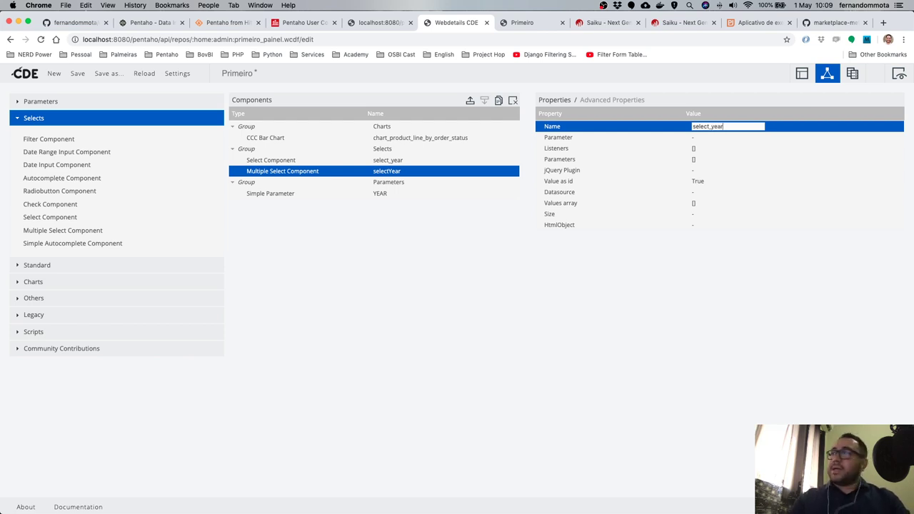
{"action": "key", "text": "Return"}
Set the Multiple Select Component's parameter to YEAR and make it listen to YEAR.
{"action": "left_click", "coordinate": [731, 139]}
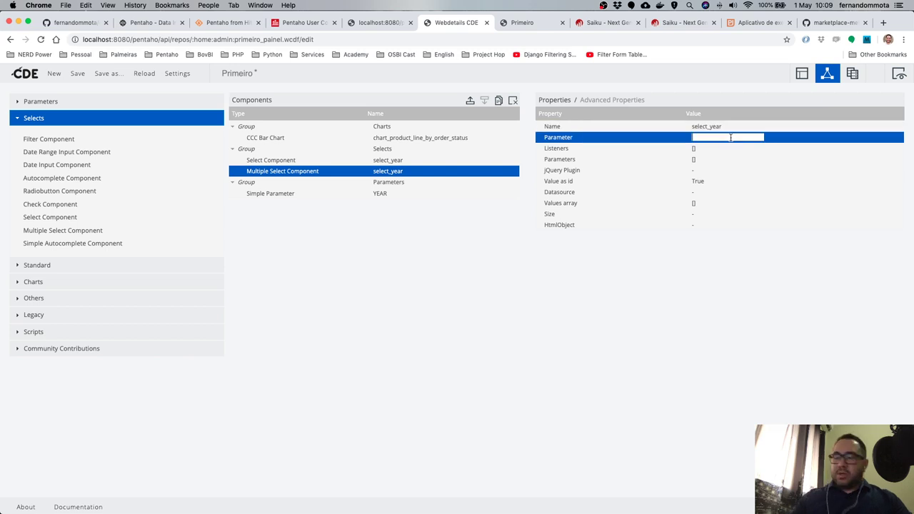
{"action": "type", "text": "Y"}
{"action": "key", "text": "Down"}
{"action": "key", "text": "Return"}
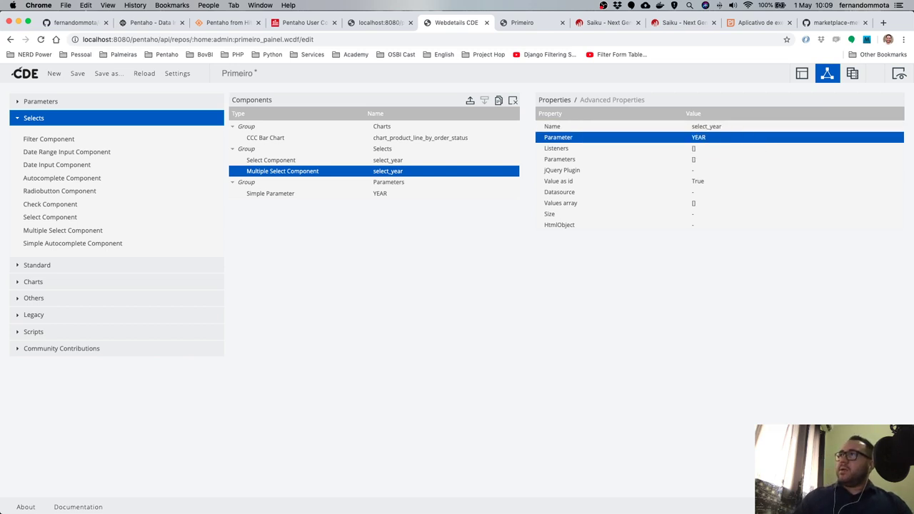
{"action": "left_click", "coordinate": [717, 148]}
{"action": "left_click", "coordinate": [718, 149]}
{"action": "left_click", "coordinate": [713, 171]}
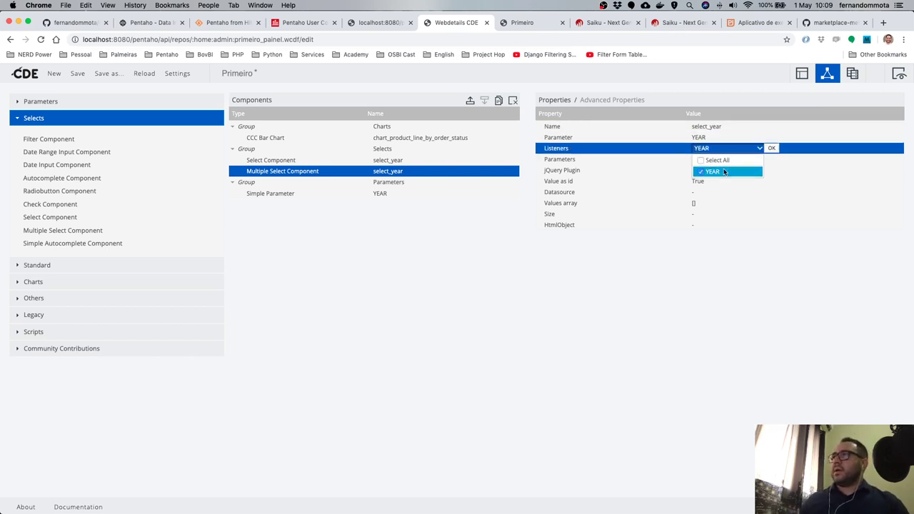
{"action": "left_click", "coordinate": [771, 149]}
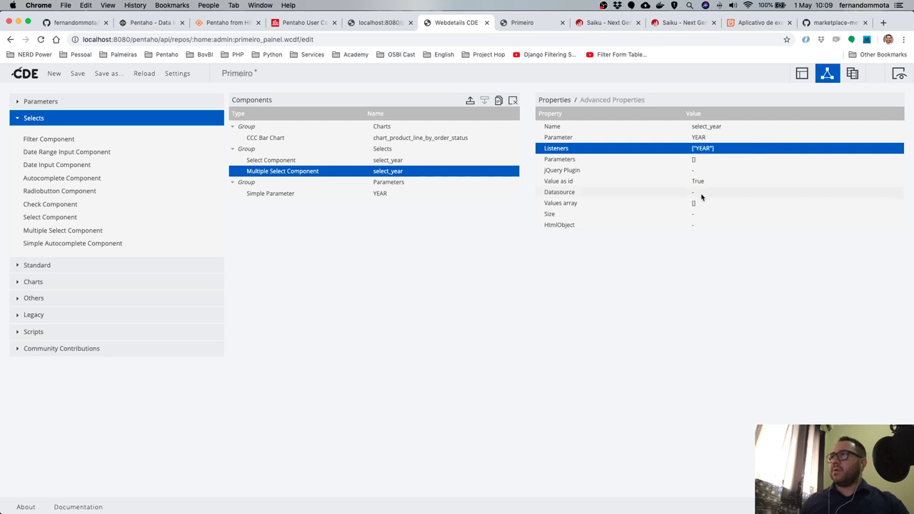
Set the Multiple Select Component's datasource to ds_select_year.
{"action": "left_click", "coordinate": [702, 193]}
{"action": "type", "text": "d"}
{"action": "key", "text": "Down"}
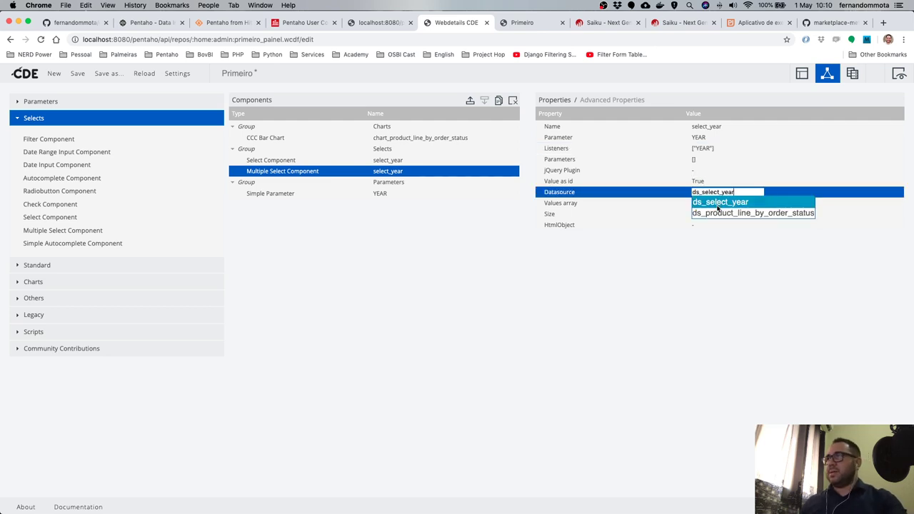
{"action": "key", "text": "Return"}
{"action": "key", "text": "Return"}
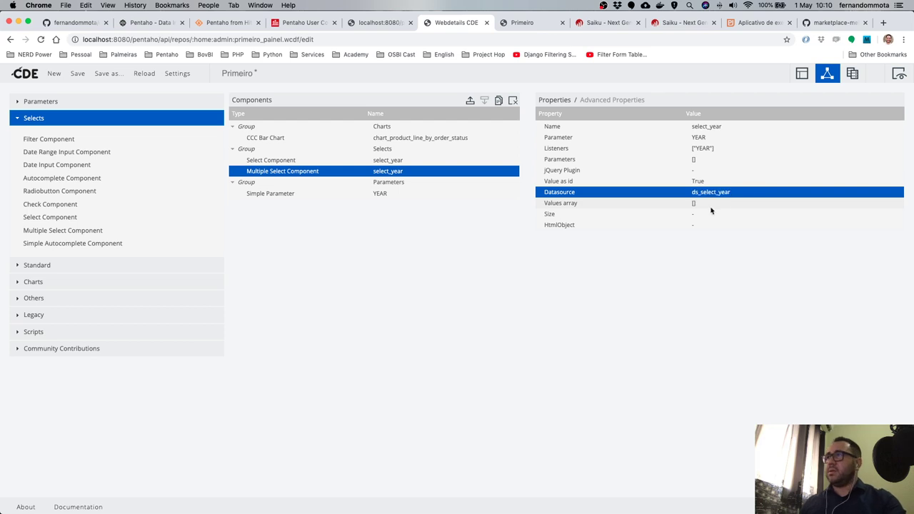
Set the Multiple Select Component's HtmlObject to select_year.
{"action": "left_click", "coordinate": [703, 226]}
{"action": "key", "text": "Down"}
{"action": "key", "text": "Down"}
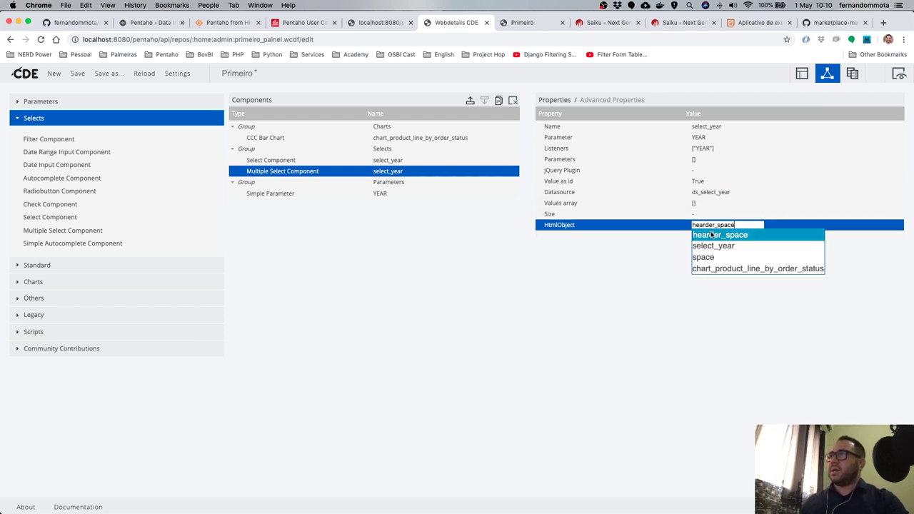
{"action": "key", "text": "Return"}
{"action": "key", "text": "Return"}
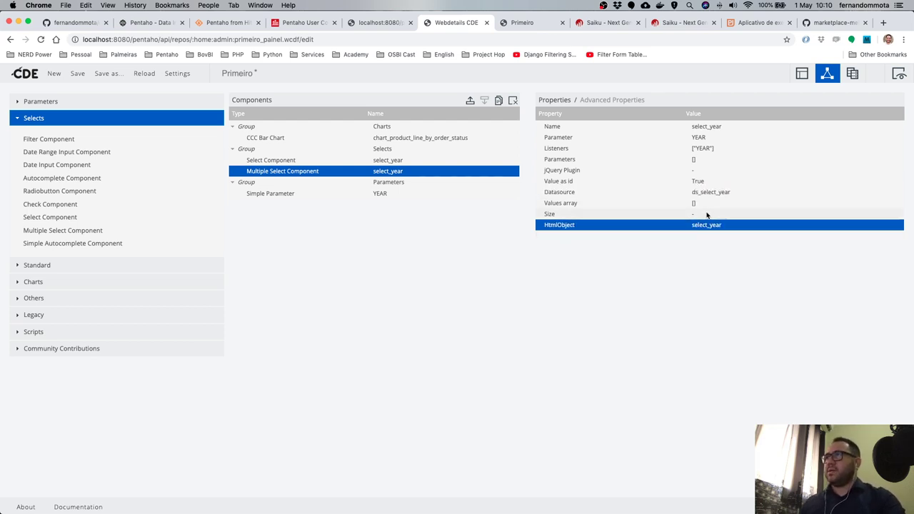
Set the advanced property Value as id to False for the Multiple Select Component.
{"action": "left_click", "coordinate": [596, 100]}
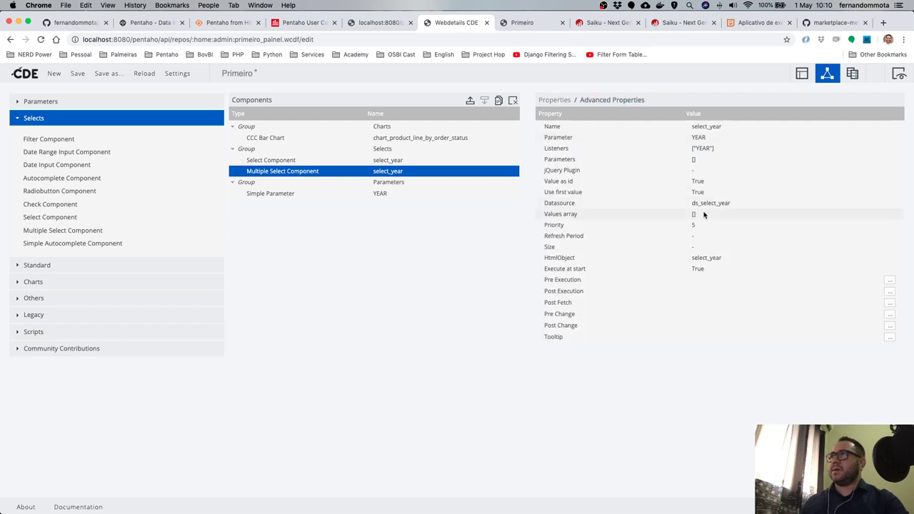
{"action": "left_click", "coordinate": [747, 182]}
{"action": "left_click", "coordinate": [747, 182]}
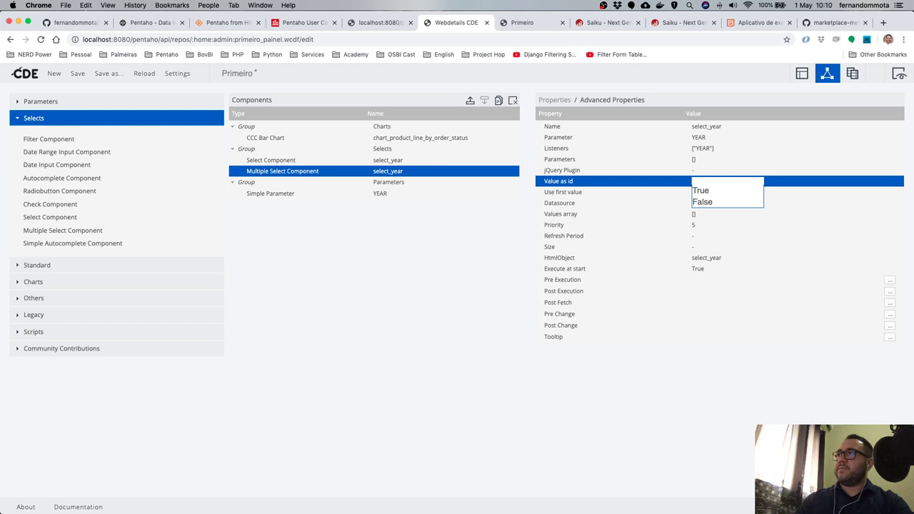
{"action": "key", "text": "Down"}
{"action": "key", "text": "Return"}
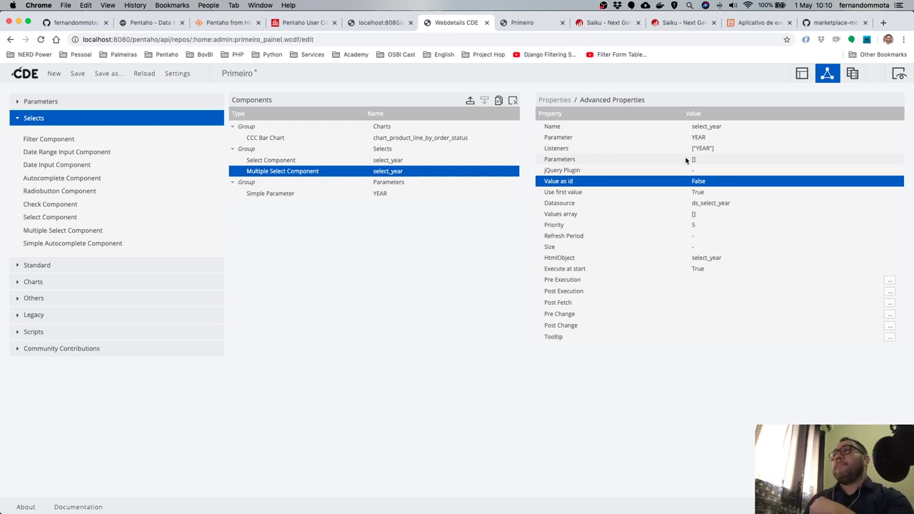
Add a parameter with argument YEAR and value YEAR to the Multiple Select Component.
{"action": "left_click", "coordinate": [686, 160]}
{"action": "left_click", "coordinate": [447, 125]}
{"action": "left_click", "coordinate": [549, 156]}
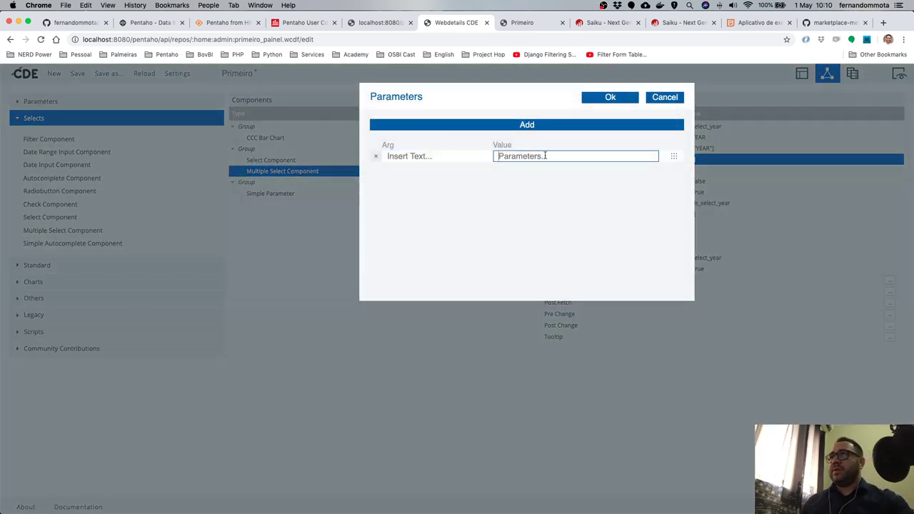
{"action": "left_click", "coordinate": [543, 167]}
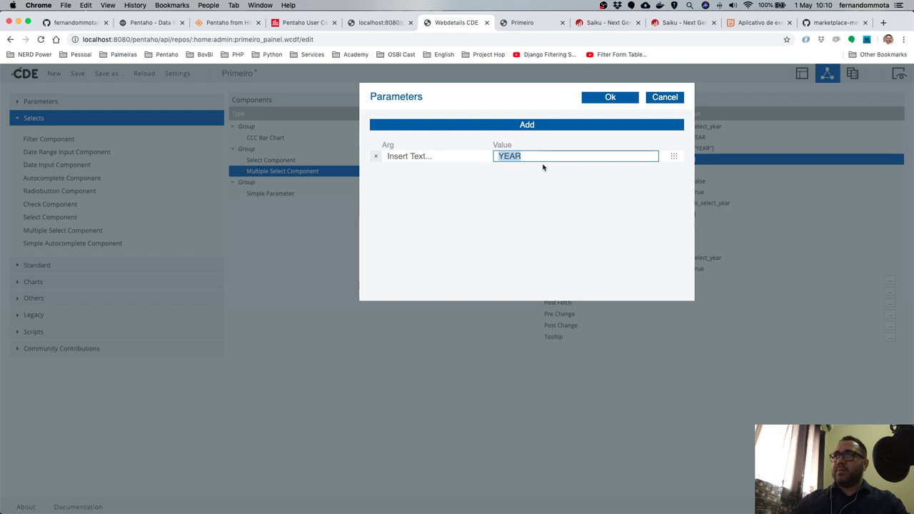
{"action": "left_click", "coordinate": [428, 156]}
{"action": "type", "text": "YEAR"}
{"action": "left_click", "coordinate": [619, 98]}
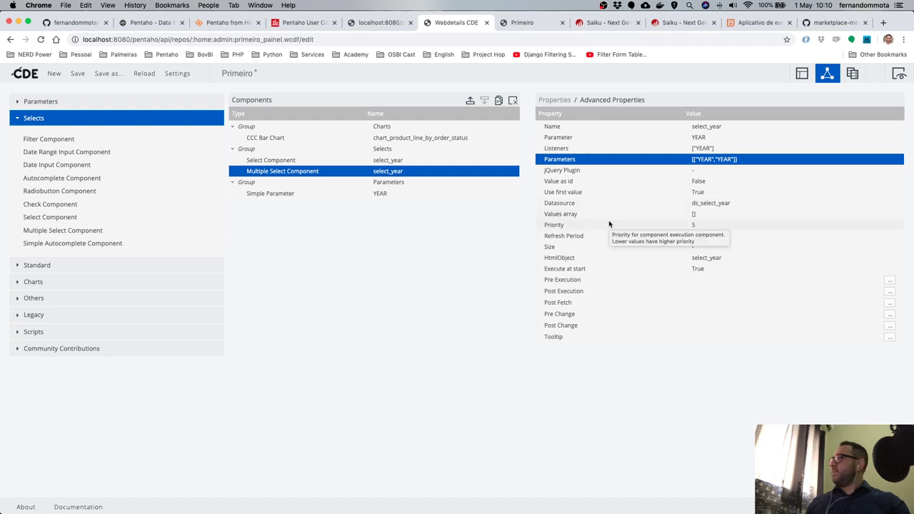
Delete the single-choice Select Component select_year and save the dashboard.
{"action": "left_click", "coordinate": [406, 163]}
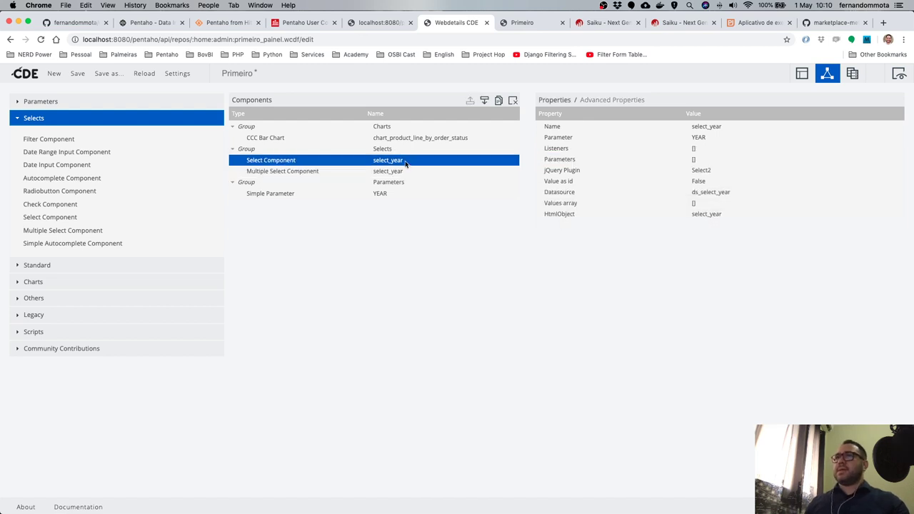
{"action": "left_click", "coordinate": [513, 100]}
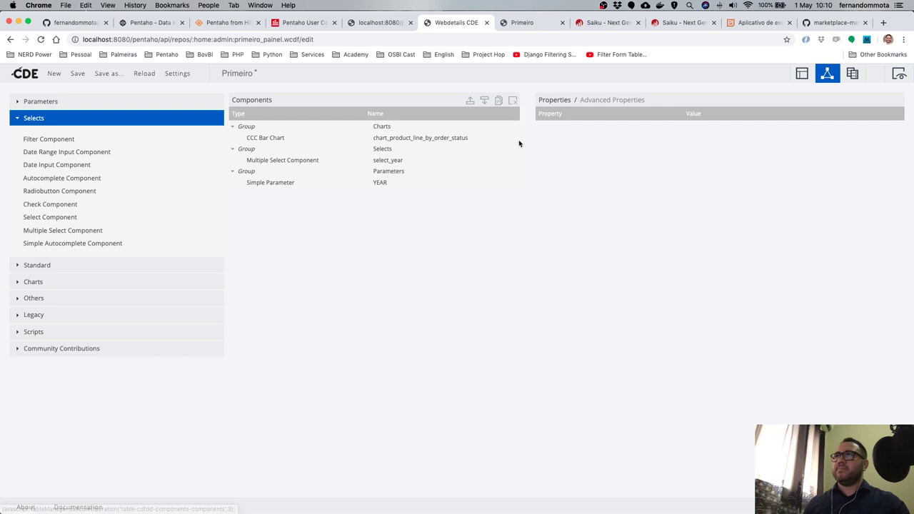
{"action": "left_click", "coordinate": [325, 164]}
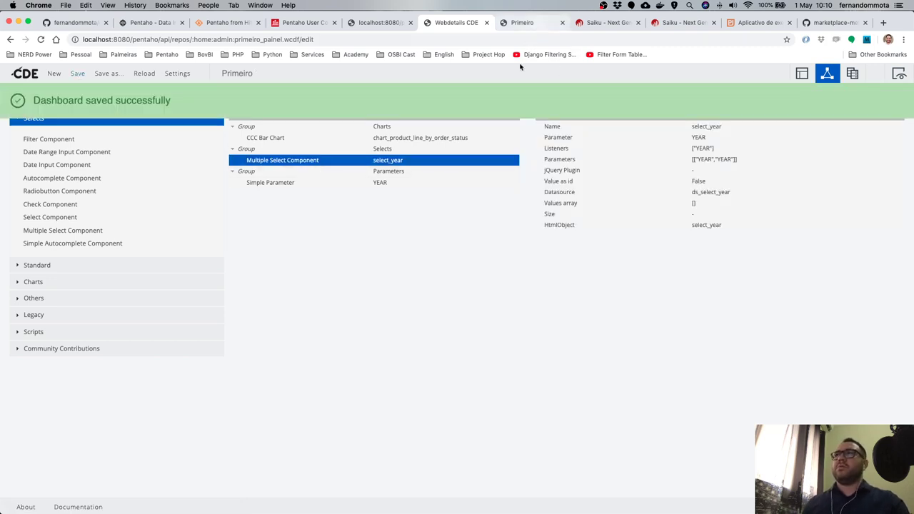
Reload the Primeiro preview and open the developer tools with the network log below the chart.
{"action": "left_click", "coordinate": [522, 22]}
{"action": "key", "text": "super+r"}
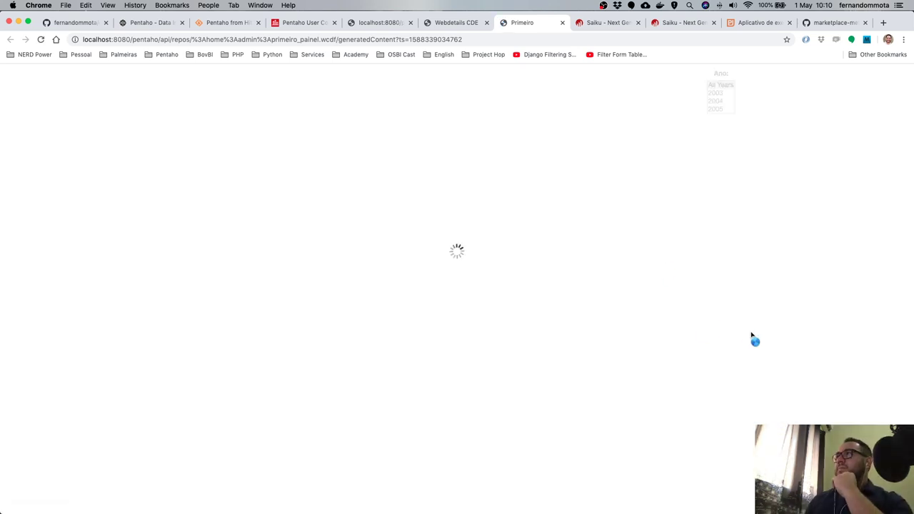
{"action": "key", "text": "super+alt+i"}
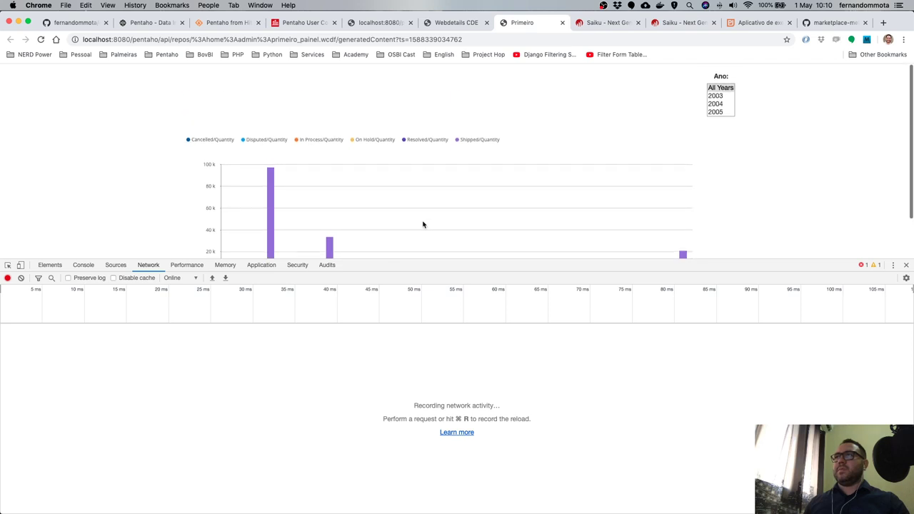
{"action": "left_click_drag", "start_coordinate": [789, 261], "coordinate": [789, 279]}
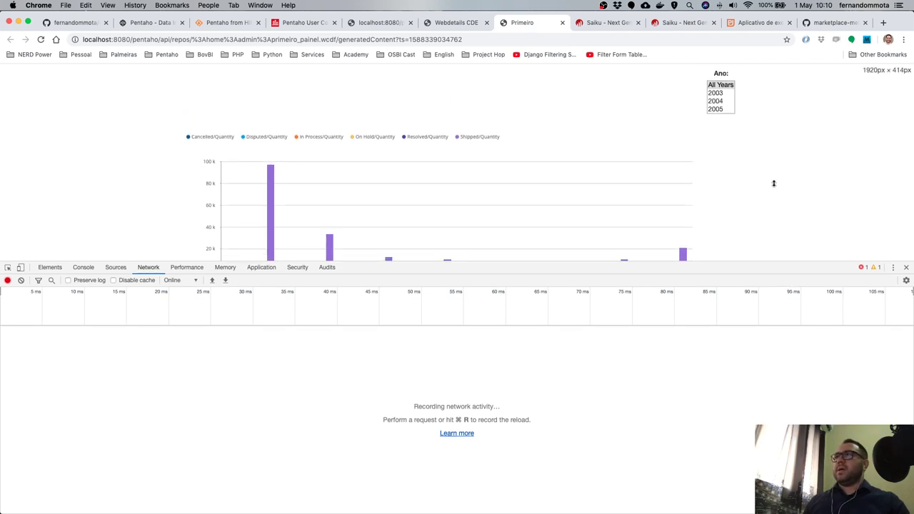
Filter the chart by 2003 and 2004 together and examine the paramYEAR values sent by the chart's doQuery request.
{"action": "left_click", "coordinate": [717, 93]}
{"action": "left_click", "coordinate": [718, 101], "text": "super"}
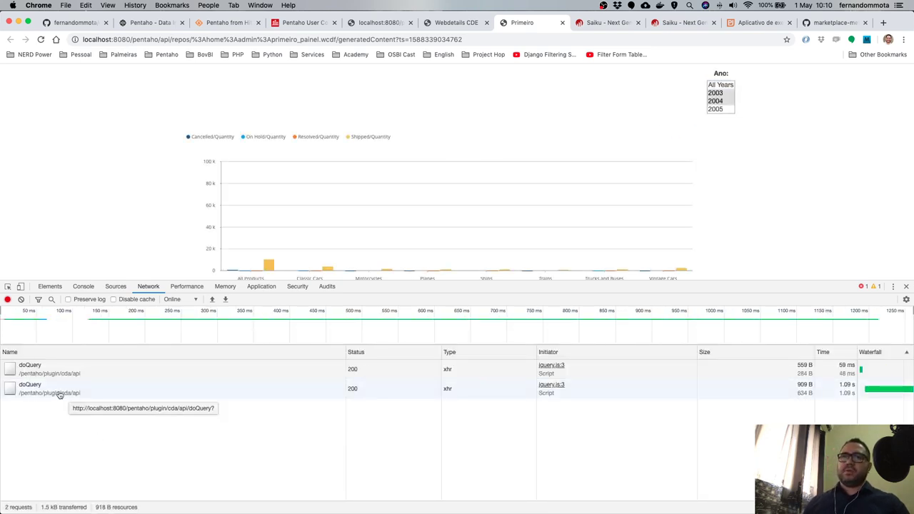
{"action": "left_click", "coordinate": [55, 391]}
{"action": "scroll", "coordinate": [338, 426], "scroll_direction": "down", "scroll_amount": 5}
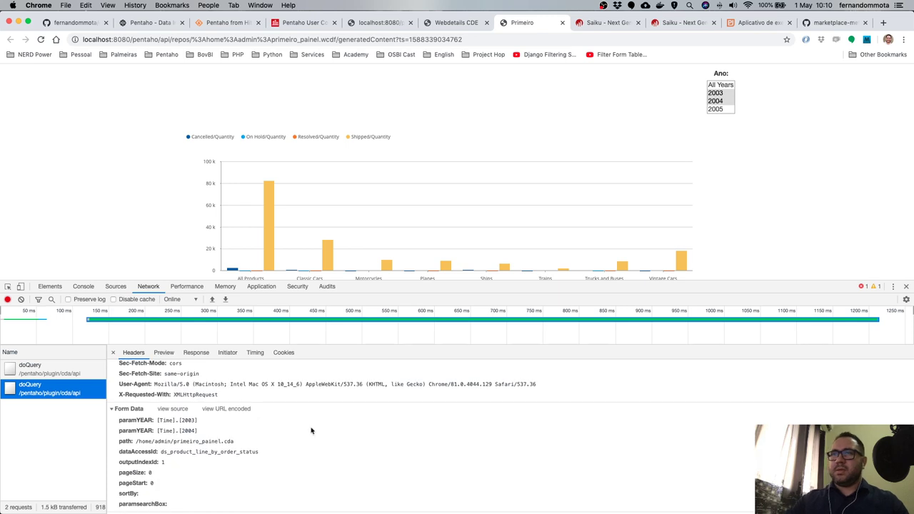
{"action": "left_click_drag", "start_coordinate": [165, 453], "coordinate": [259, 459]}
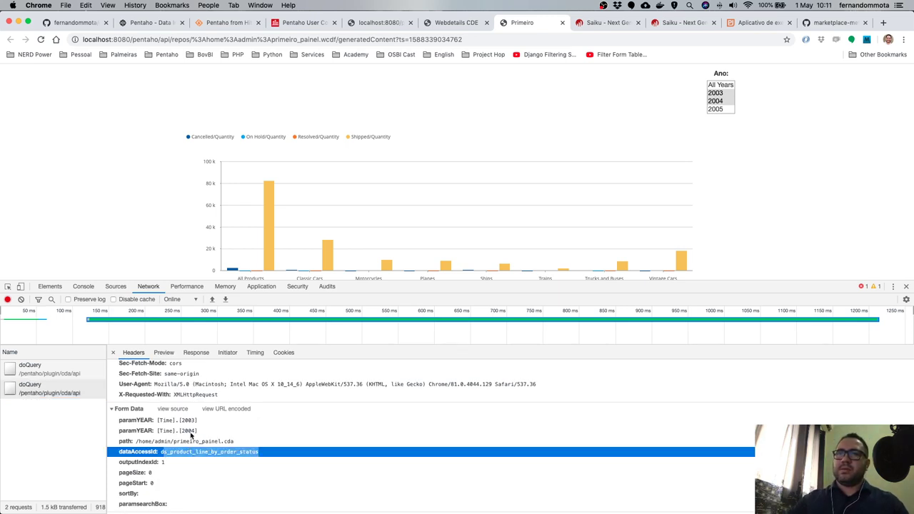
{"action": "left_click_drag", "start_coordinate": [159, 421], "coordinate": [205, 434]}
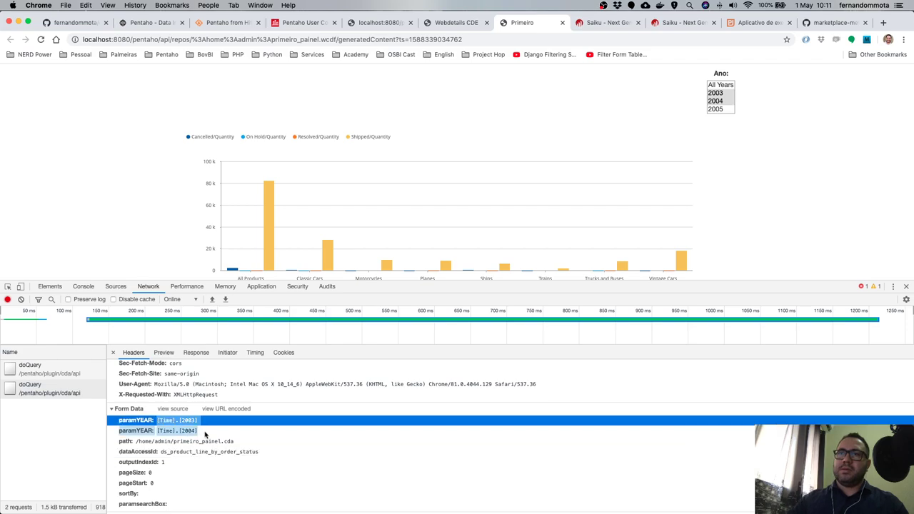
Switch to Terminal, examine the ~FILTER set of the newest query in mondrian_mdx.log and return to the CDE editor in Chrome.
{"action": "key", "text": "ctrl+Up"}
{"action": "left_click", "coordinate": [481, 407]}
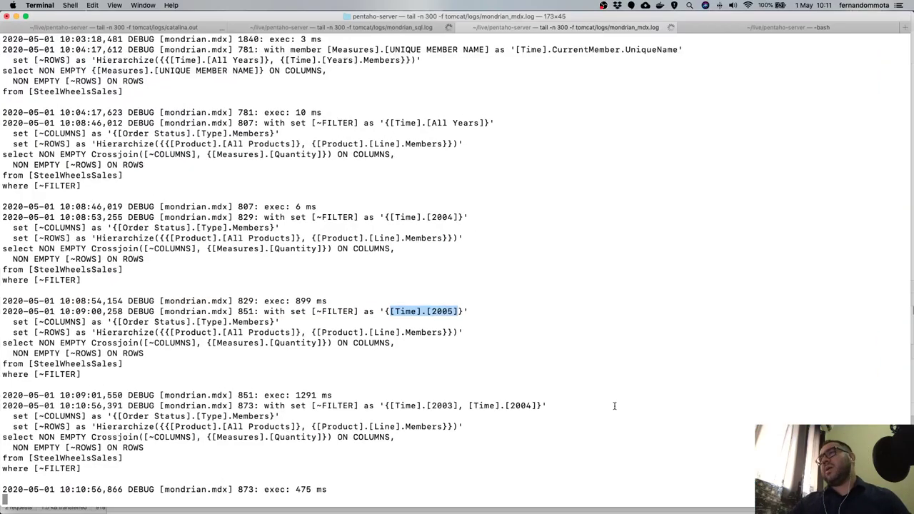
{"action": "left_click_drag", "start_coordinate": [390, 406], "coordinate": [540, 407]}
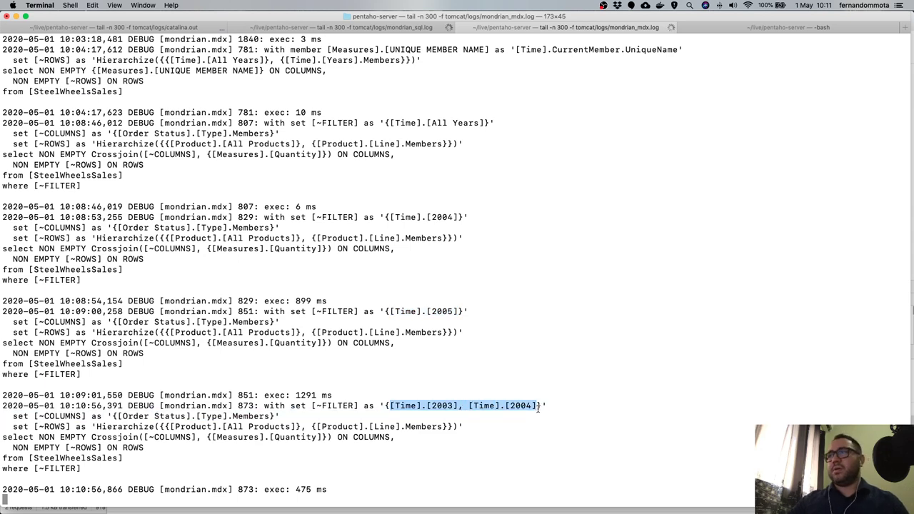
{"action": "key", "text": "ctrl+Up"}
{"action": "left_click", "coordinate": [341, 393]}
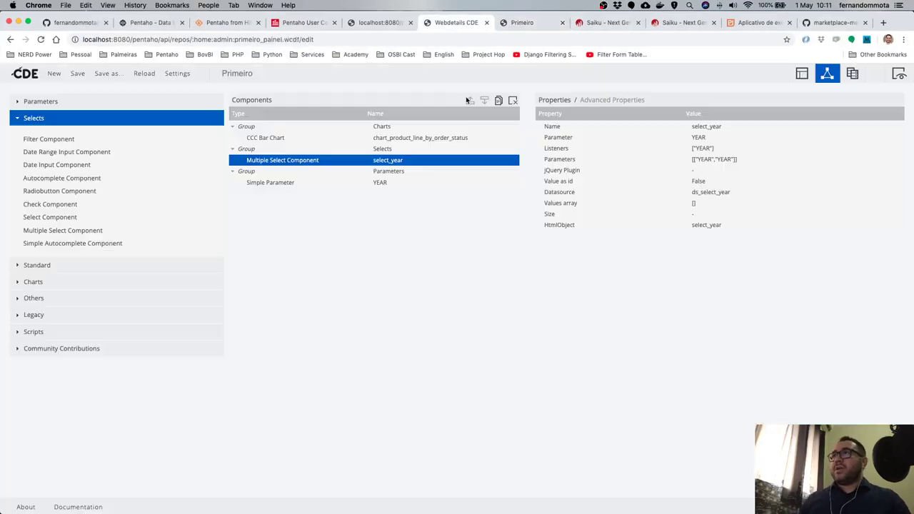
Open the MDX query of datasource ds_product_line_by_order_status and examine how its ~FILTER set uses the YEAR parameter.
{"action": "left_click", "coordinate": [455, 23]}
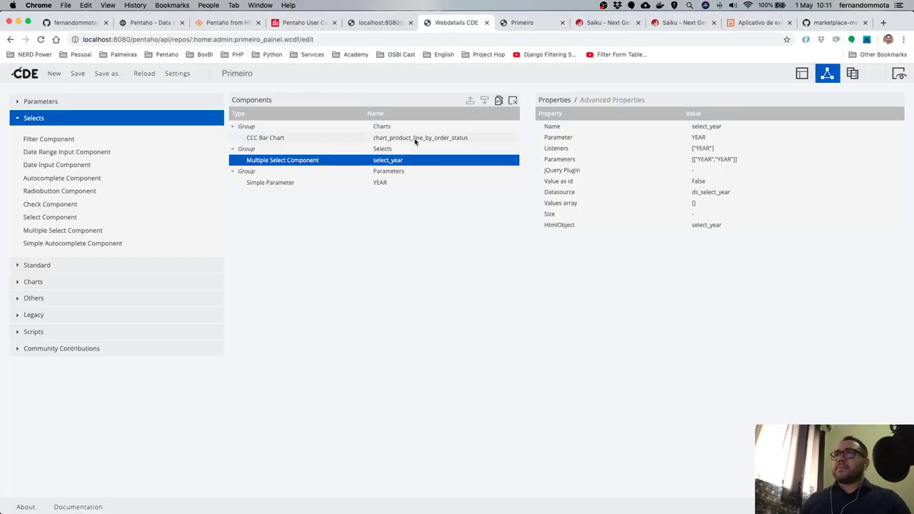
{"action": "left_click", "coordinate": [415, 139]}
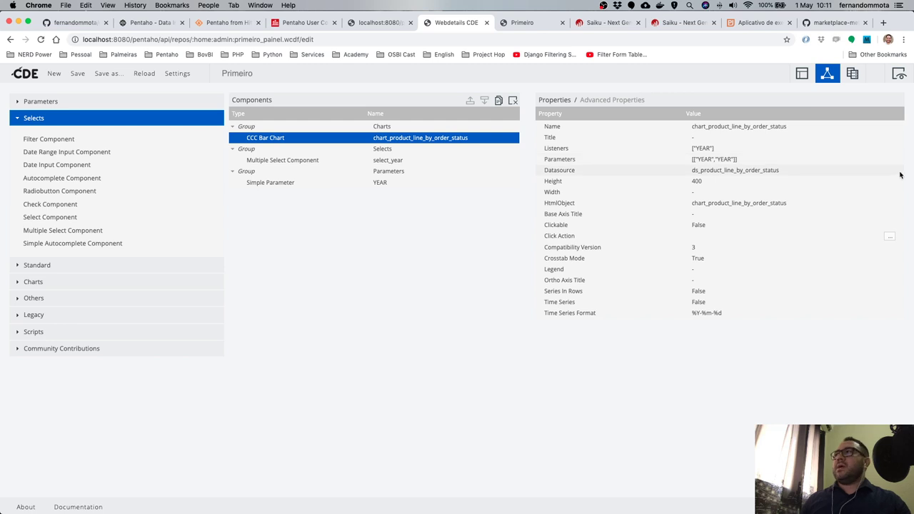
{"action": "left_click", "coordinate": [852, 73]}
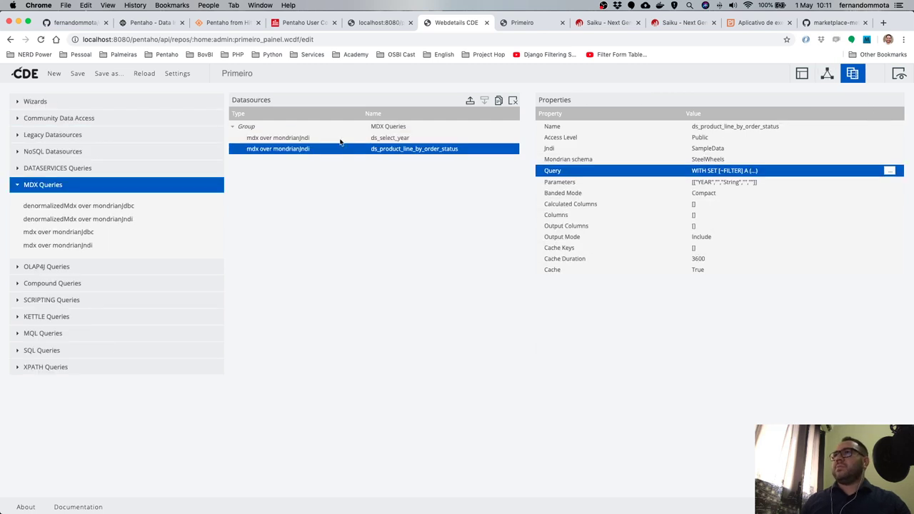
{"action": "left_click", "coordinate": [890, 172]}
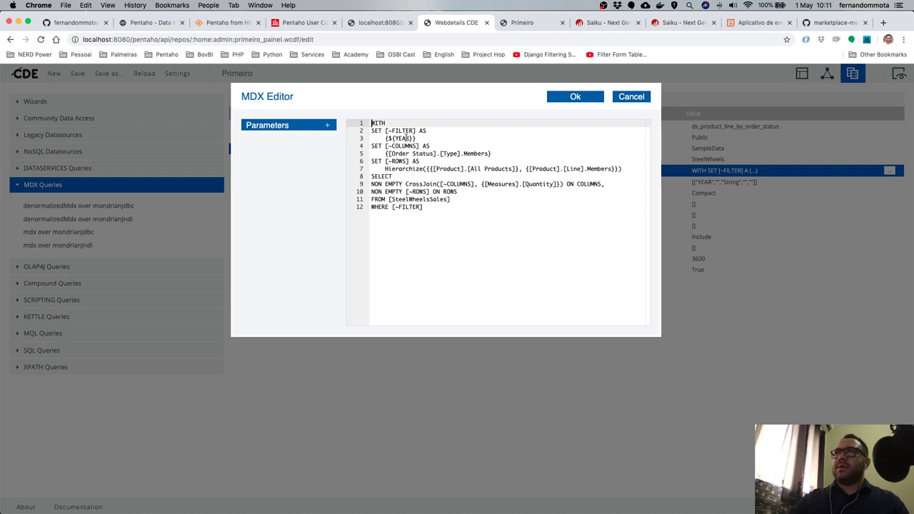
{"action": "key", "text": "super+equal"}
{"action": "key", "text": "super+equal"}
{"action": "key", "text": "super+equal"}
{"action": "key", "text": "super+equal"}
{"action": "key", "text": "super+equal"}
{"action": "key", "text": "super+equal"}
{"action": "key", "text": "super+equal"}
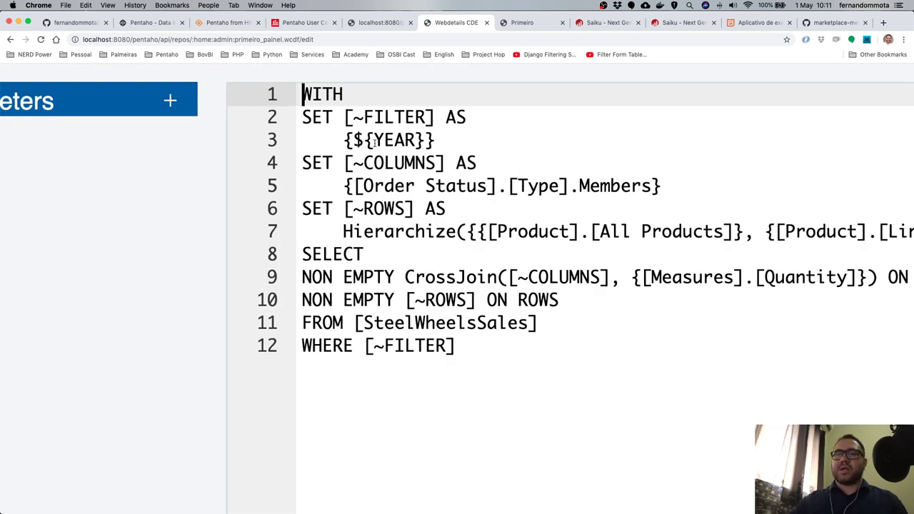
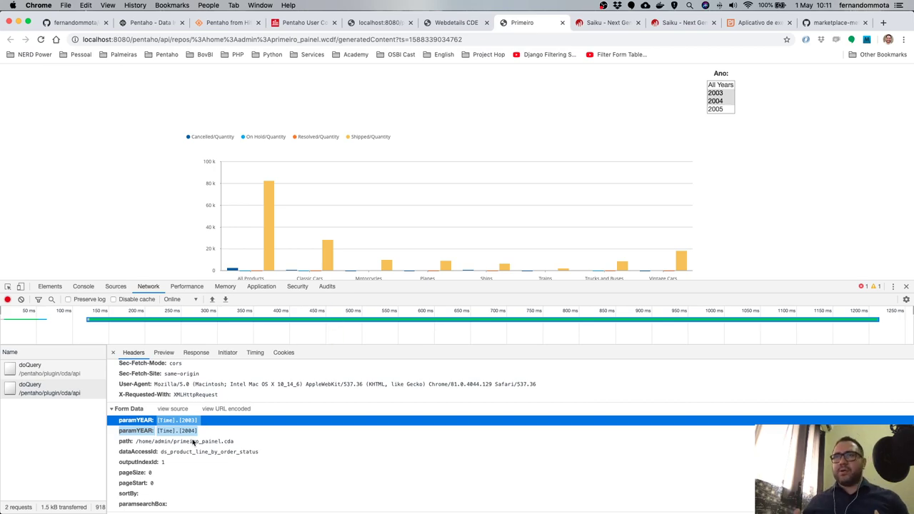
Compare the YEAR parameter in the query with the latest ~FILTER set in Terminal's mondrian_mdx.log, then close the MDX editor in Chrome.
{"action": "key", "text": "ctrl+Up"}
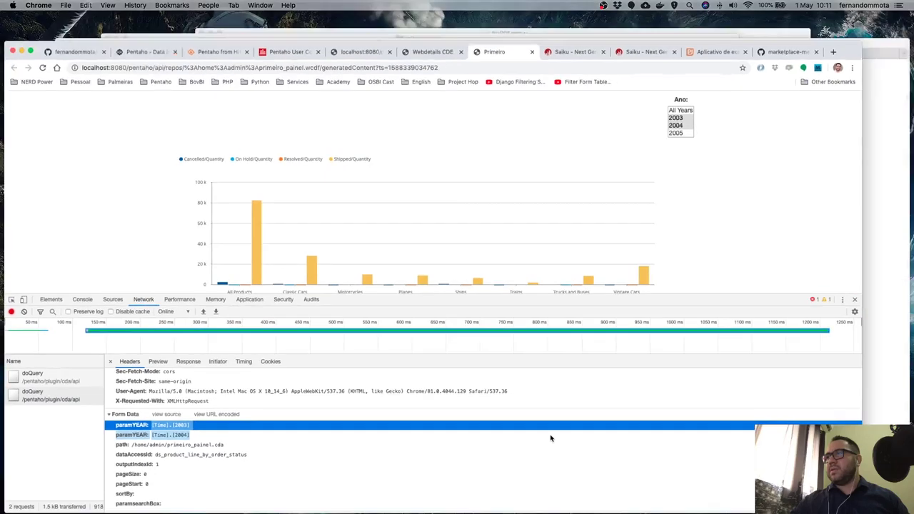
{"action": "left_click", "coordinate": [604, 421]}
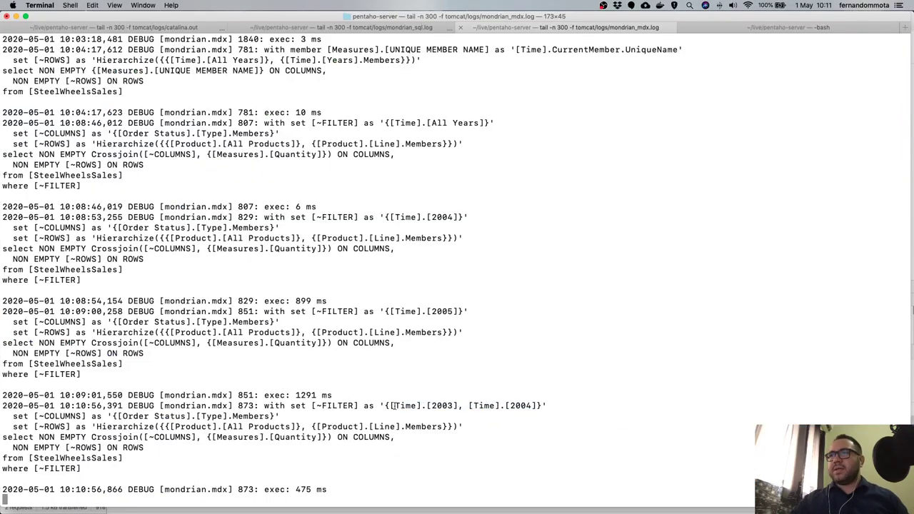
{"action": "left_click_drag", "start_coordinate": [387, 405], "coordinate": [529, 406]}
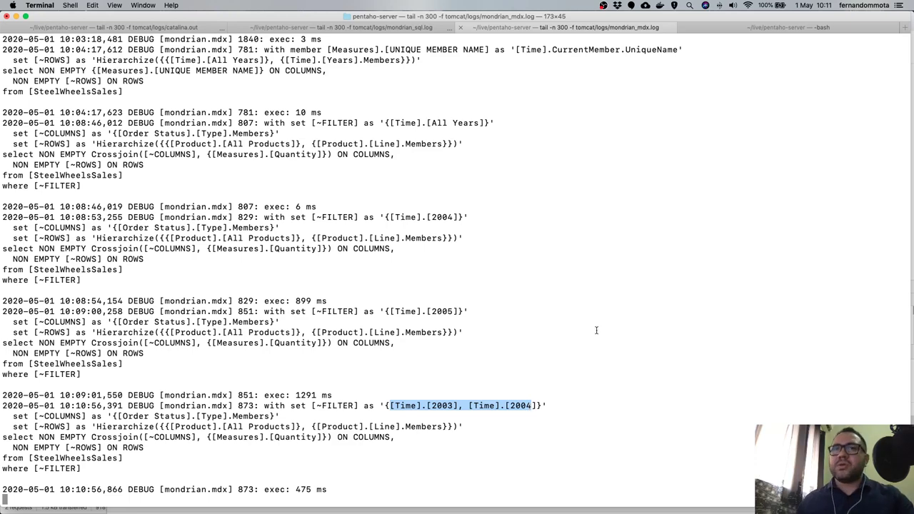
{"action": "key", "text": "super+Tab"}
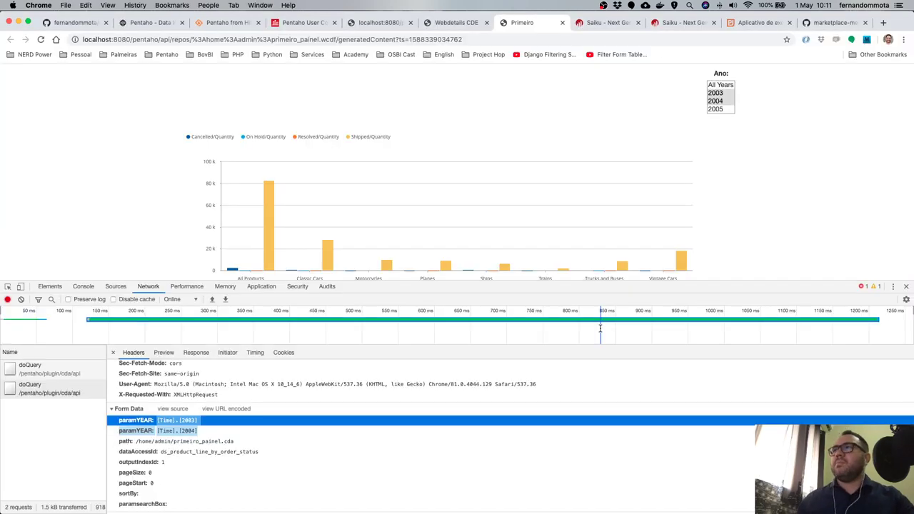
{"action": "left_click", "coordinate": [445, 25]}
{"action": "scroll", "coordinate": [460, 208], "scroll_direction": "down", "scroll_amount": 5}
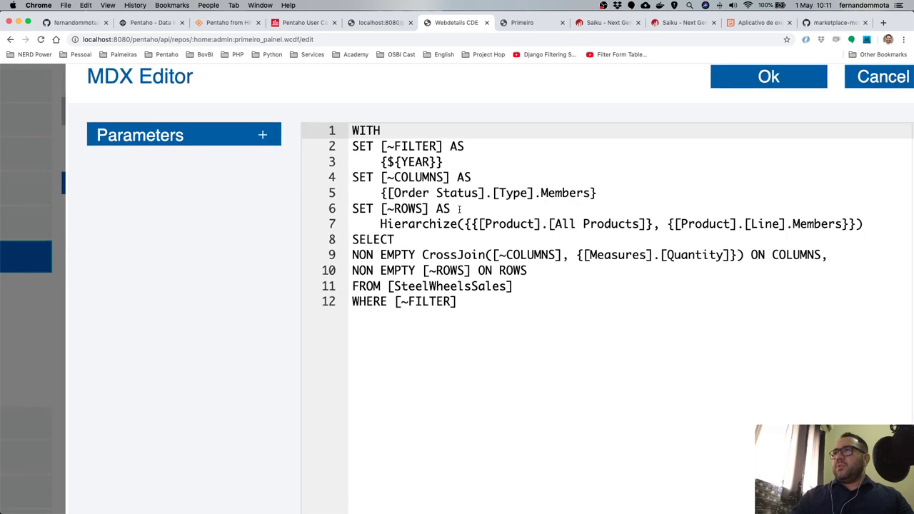
{"action": "left_click", "coordinate": [671, 112]}
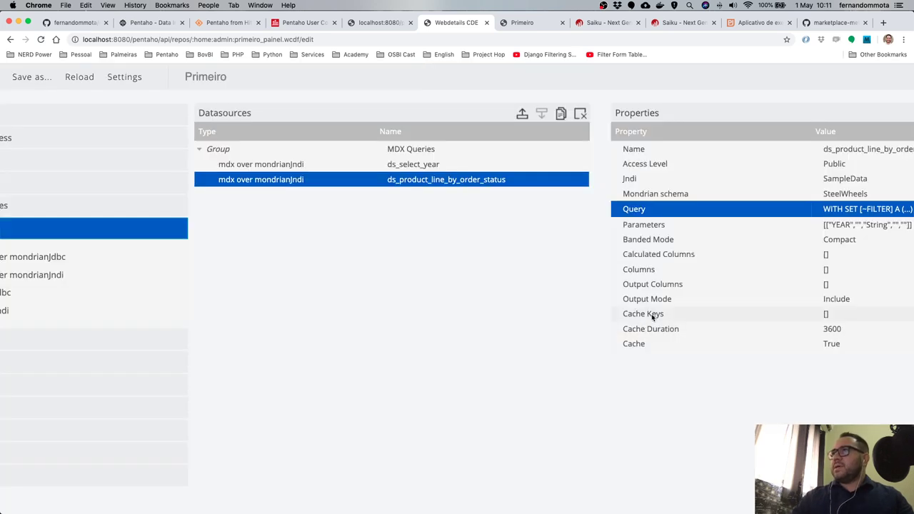
{"action": "scroll", "coordinate": [653, 317], "scroll_direction": "down", "scroll_amount": 3}
Set the jQuery Plugin of the Multiple Select Component select_year to Select2 and save the dashboard.
{"action": "left_click", "coordinate": [828, 74]}
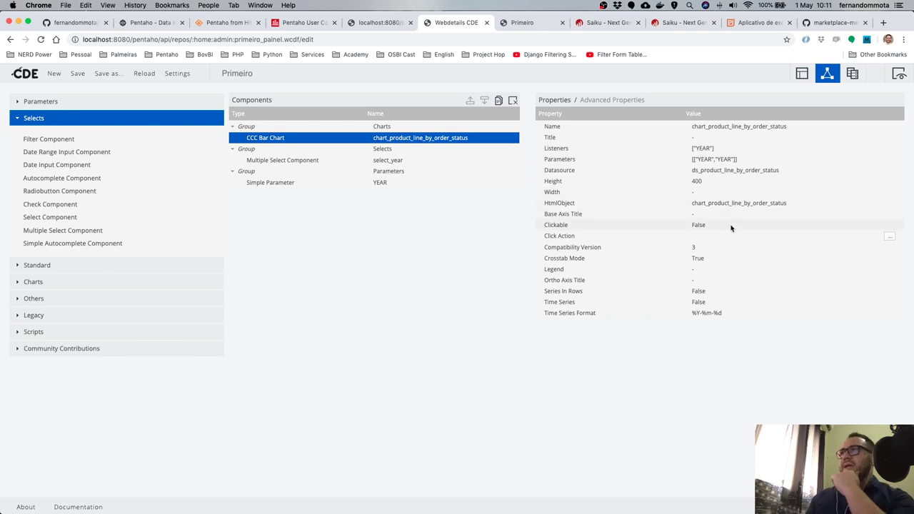
{"action": "left_click", "coordinate": [407, 163]}
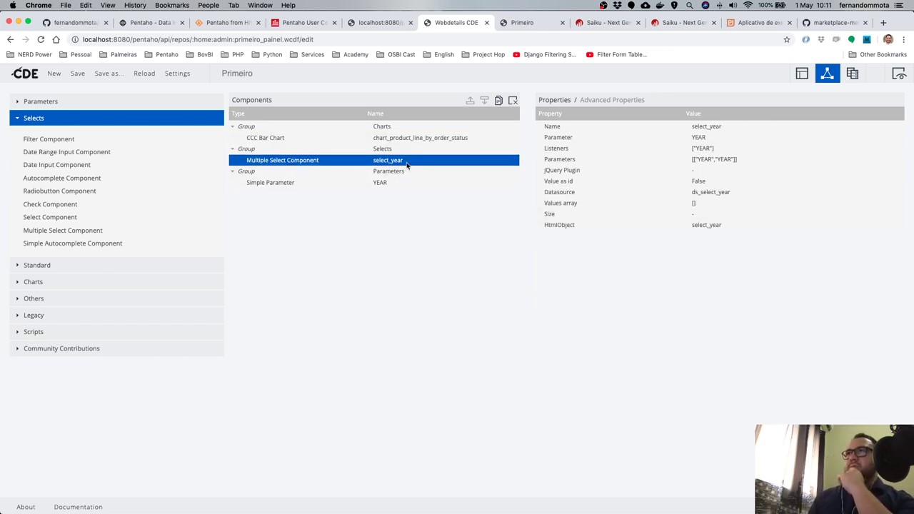
{"action": "left_click", "coordinate": [716, 172]}
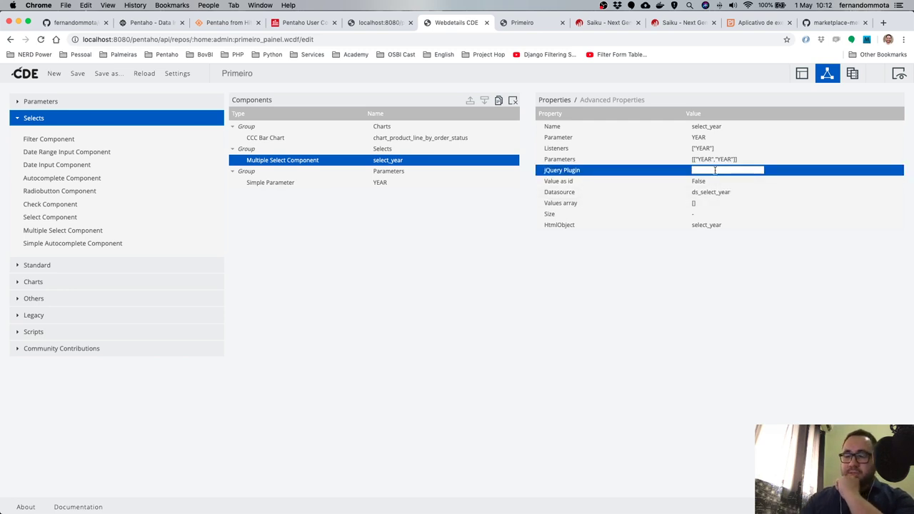
{"action": "left_click", "coordinate": [715, 170]}
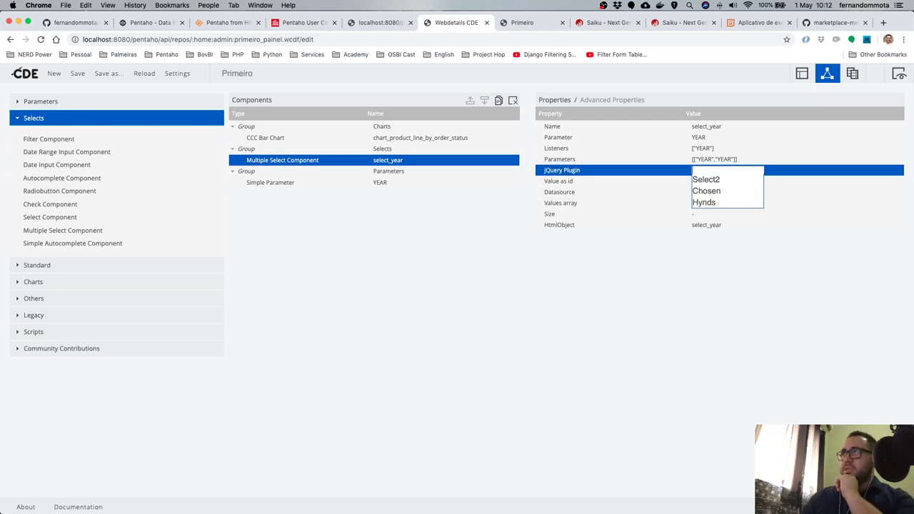
{"action": "left_click", "coordinate": [707, 179]}
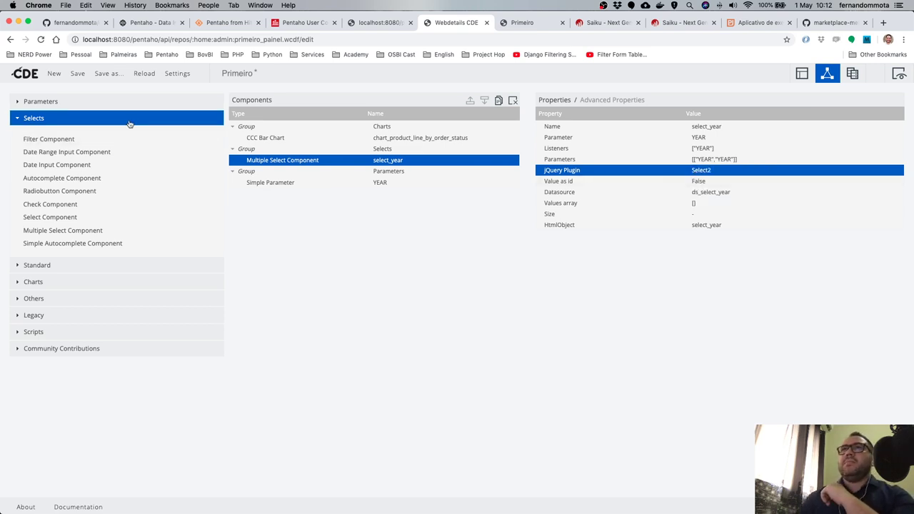
{"action": "left_click", "coordinate": [77, 72]}
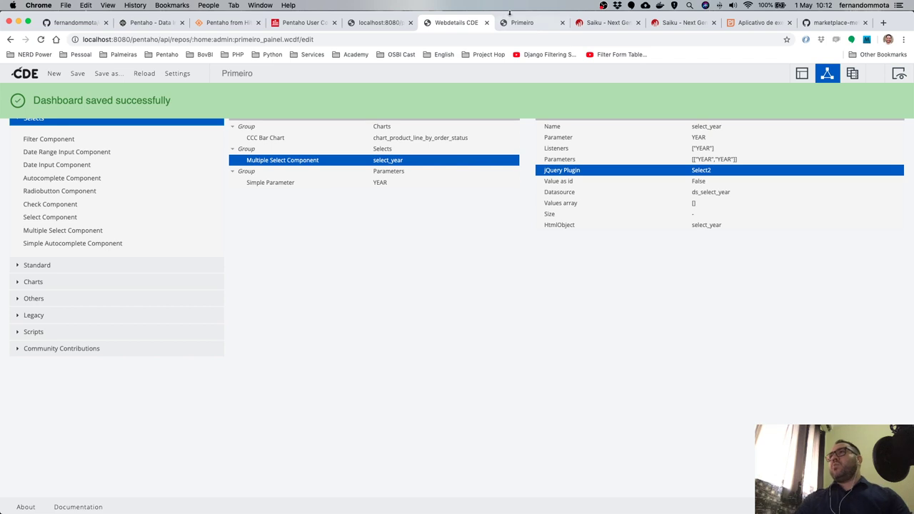
Reload the Primeiro preview and replace All Years with 2003 and 2004 in the Ano selector.
{"action": "left_click", "coordinate": [523, 24]}
{"action": "key", "text": "super+r"}
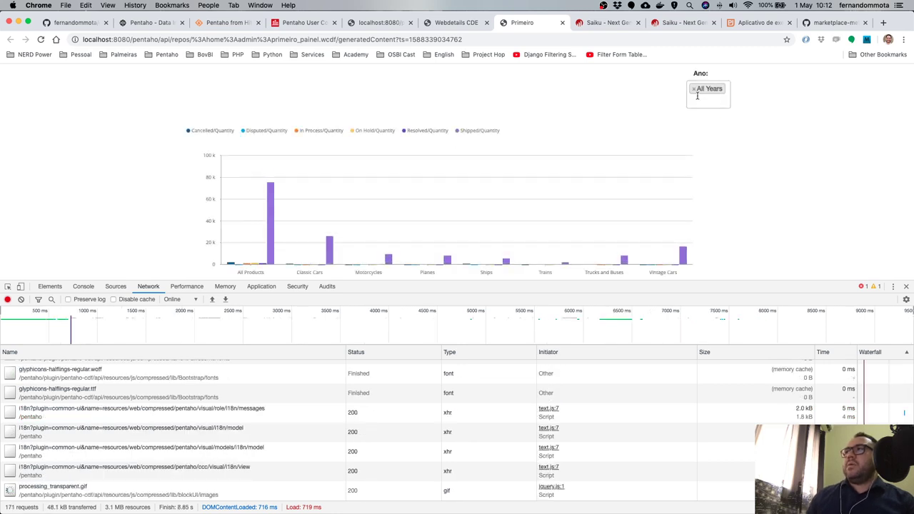
{"action": "left_click", "coordinate": [694, 91]}
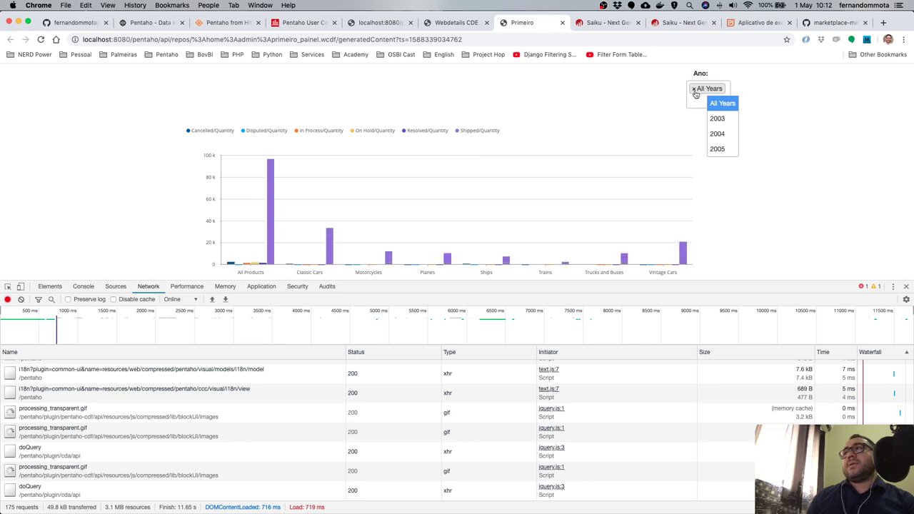
{"action": "left_click", "coordinate": [696, 93]}
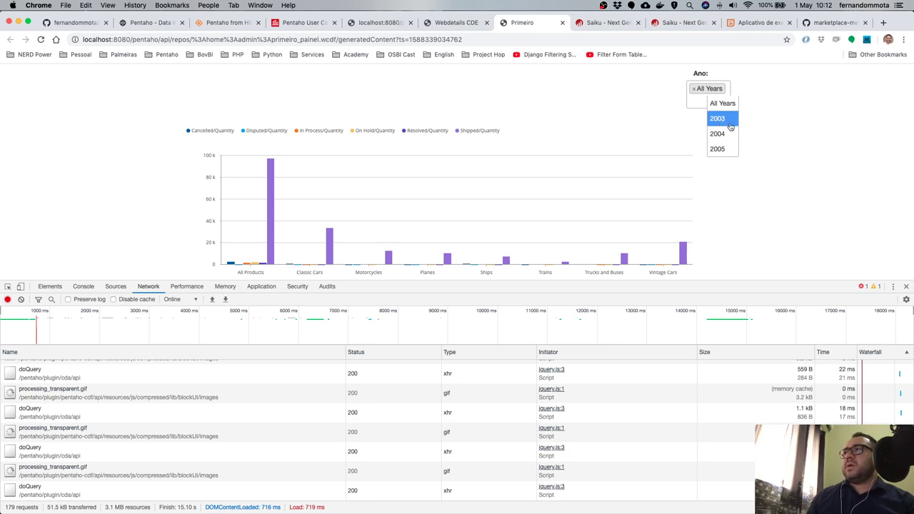
{"action": "left_click", "coordinate": [712, 100]}
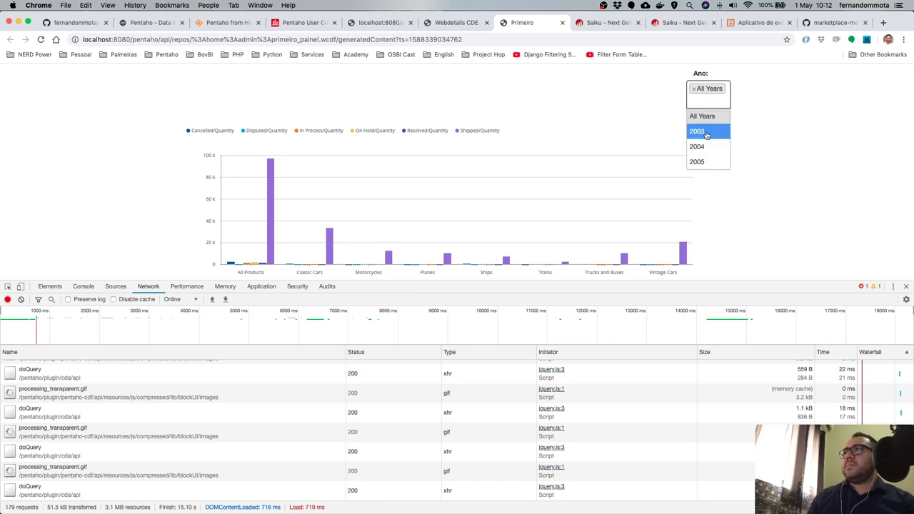
{"action": "left_click", "coordinate": [707, 131]}
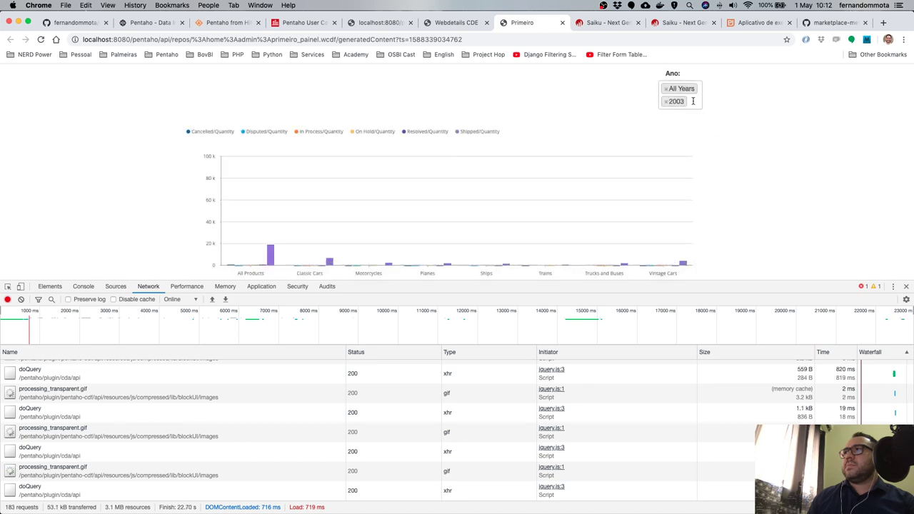
{"action": "left_click", "coordinate": [684, 148]}
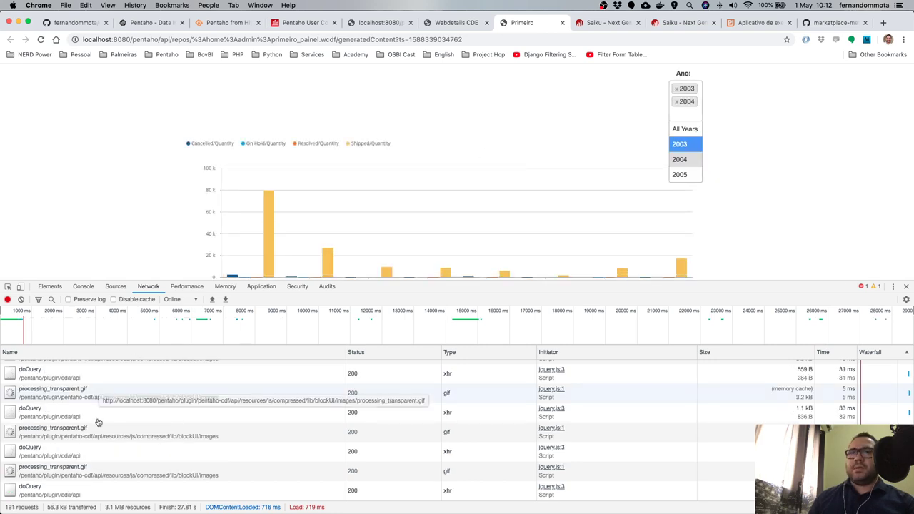
Examine the paramYEAR values in the form data of the latest doQuery request.
{"action": "left_click", "coordinate": [43, 493]}
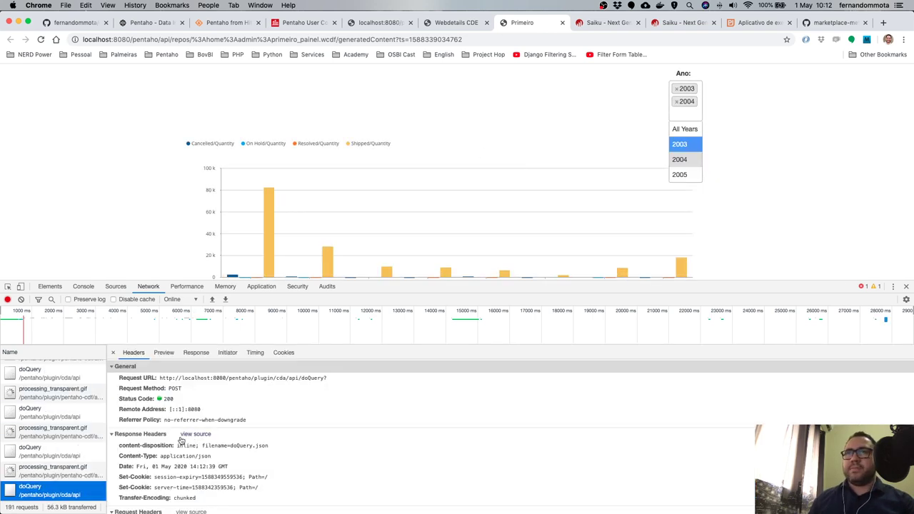
{"action": "scroll", "coordinate": [192, 438], "scroll_direction": "down", "scroll_amount": 2}
{"action": "scroll", "coordinate": [192, 438], "scroll_direction": "down", "scroll_amount": 5}
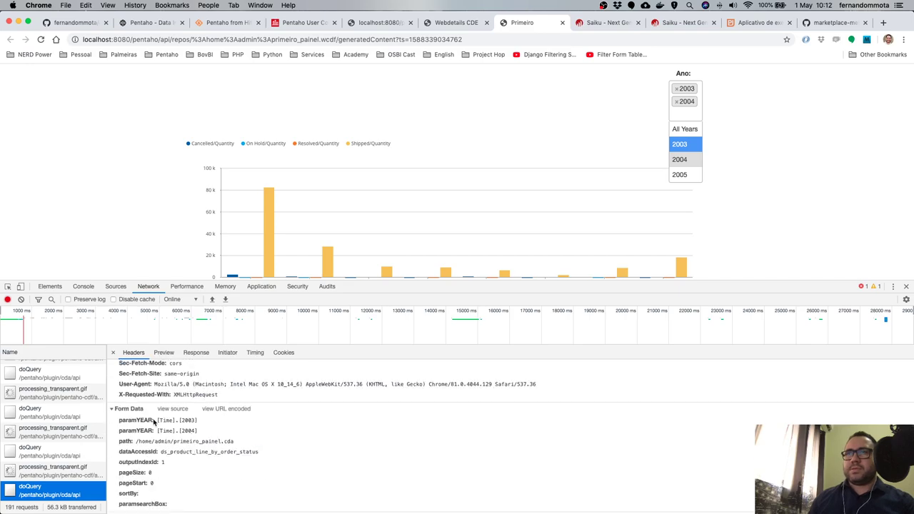
{"action": "left_click", "coordinate": [153, 422]}
Switch to Terminal and compare the ~FILTER sets of the recent multi-year queries in mondrian_mdx.log.
{"action": "key", "text": "ctrl+Up"}
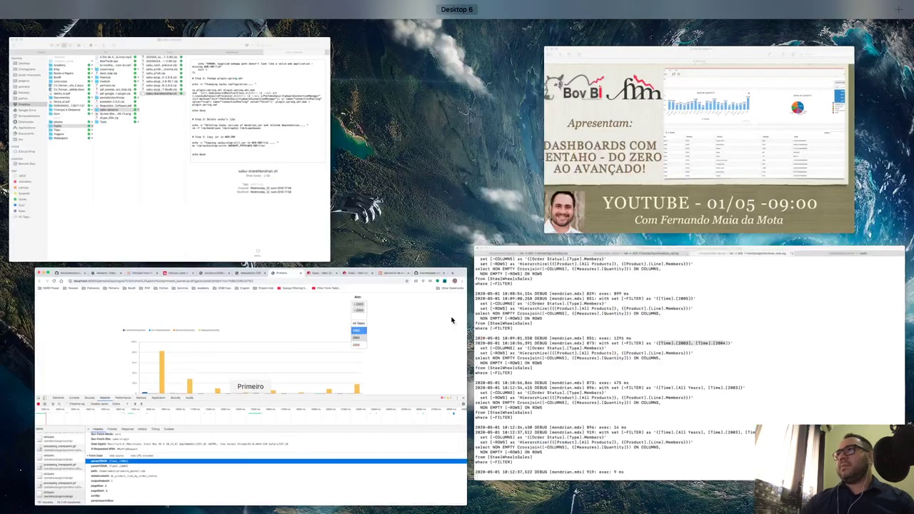
{"action": "left_click", "coordinate": [566, 405]}
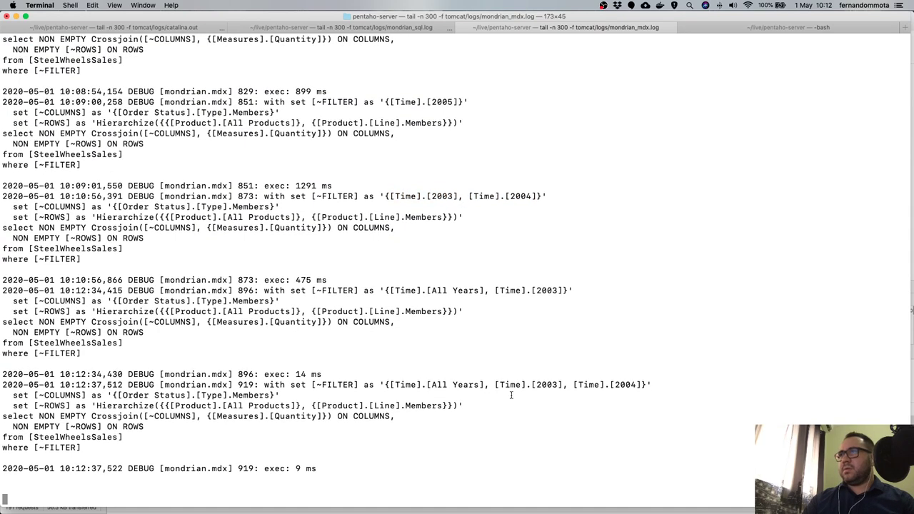
{"action": "scroll", "coordinate": [499, 357], "scroll_direction": "up", "scroll_amount": 5}
{"action": "scroll", "coordinate": [498, 356], "scroll_direction": "down", "scroll_amount": 5}
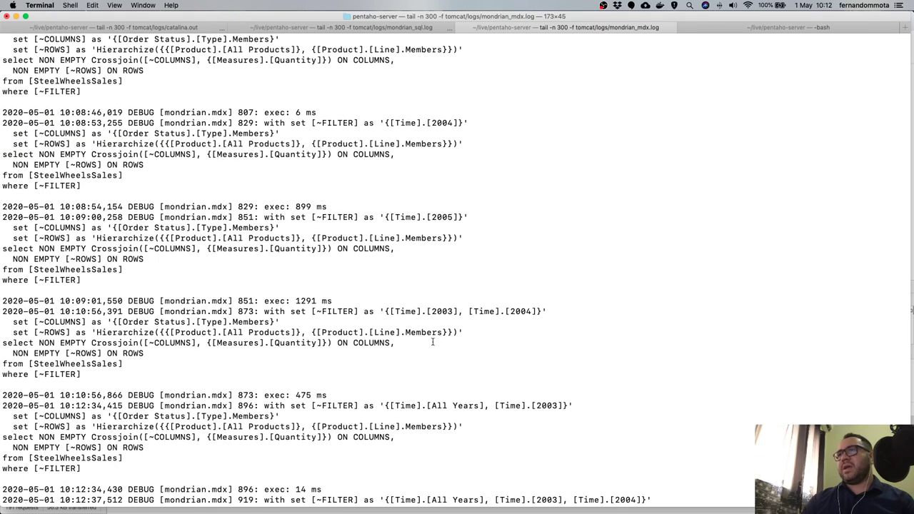
{"action": "left_click_drag", "start_coordinate": [385, 384], "coordinate": [622, 386]}
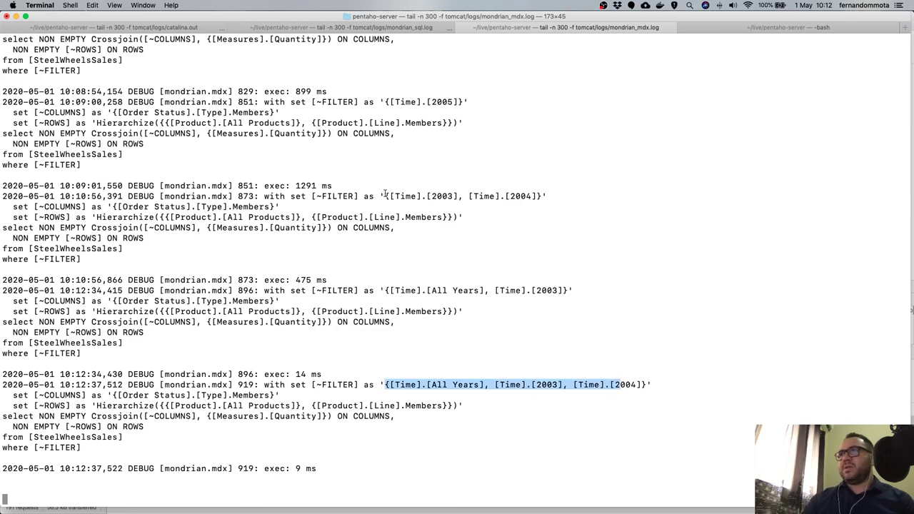
{"action": "left_click_drag", "start_coordinate": [385, 196], "coordinate": [428, 228]}
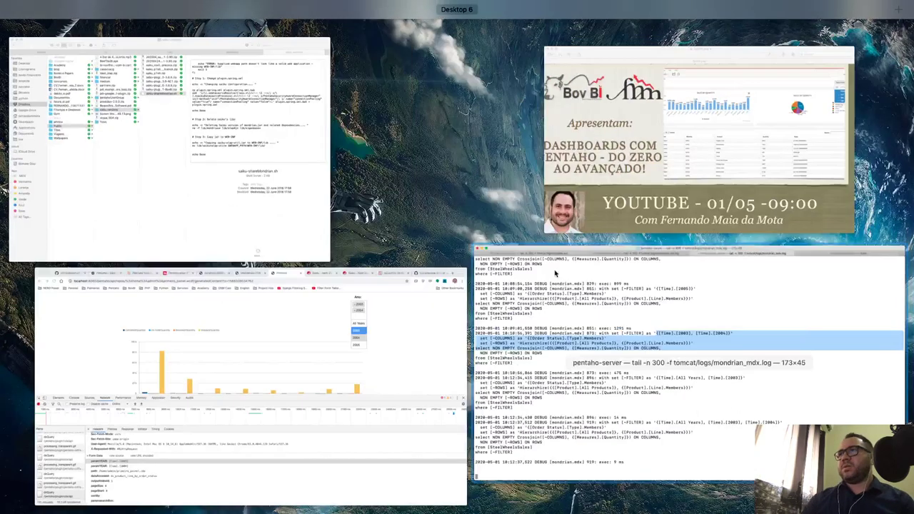
Return to the Primeiro preview in Chrome, check the Shipped quantity for All Products, and open the Saiku analysis of quantity by product line.
{"action": "left_click", "coordinate": [186, 438]}
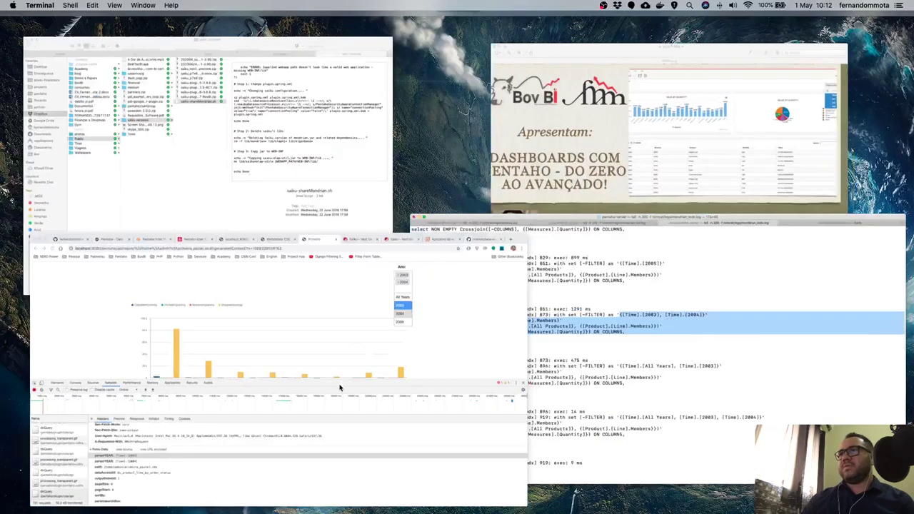
{"action": "left_click", "coordinate": [692, 94]}
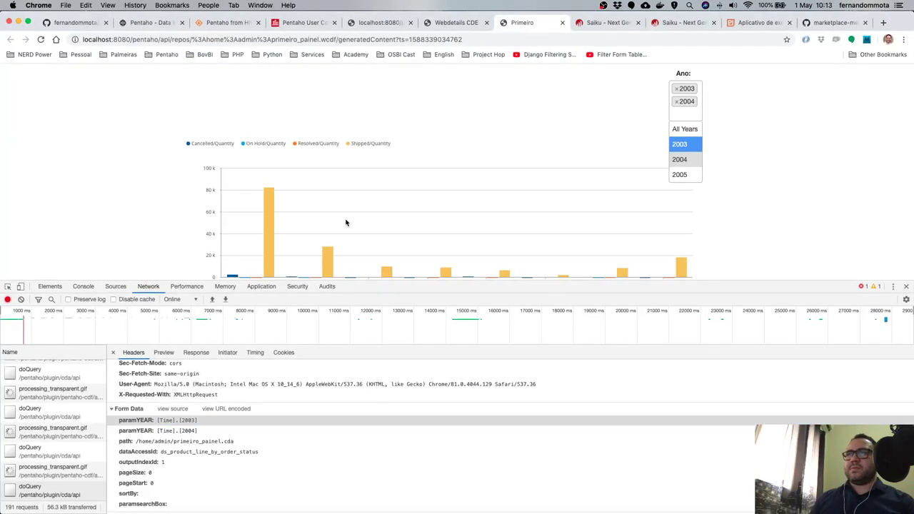
{"action": "scroll", "coordinate": [346, 223], "scroll_direction": "down", "scroll_amount": 1}
{"action": "scroll", "coordinate": [346, 223], "scroll_direction": "down", "scroll_amount": 1}
{"action": "mouse_move", "coordinate": [266, 215]}
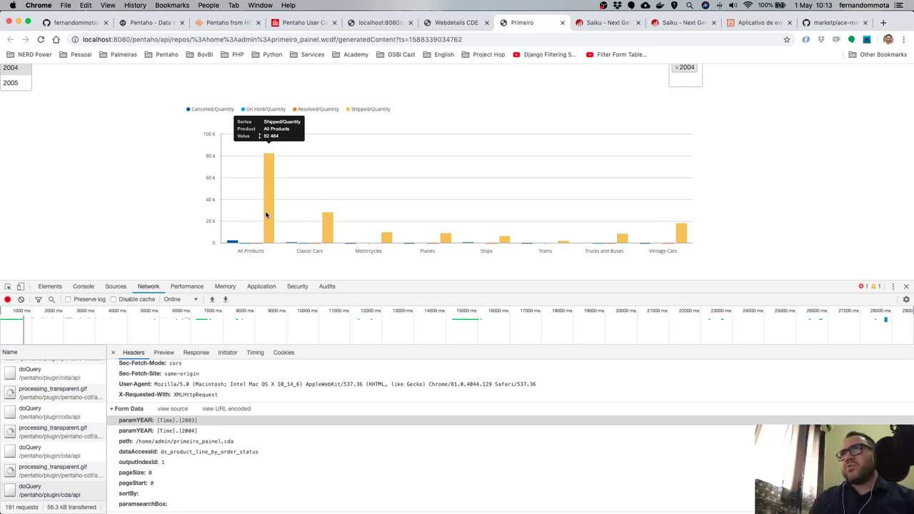
{"action": "left_click", "coordinate": [608, 22]}
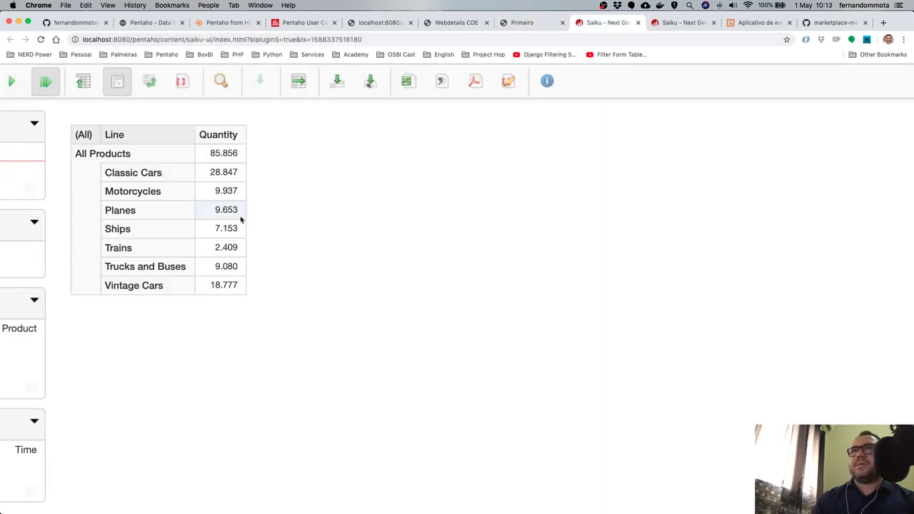
Add the Order Status dimension's Type level to the columns of the Saiku analysis.
{"action": "key", "text": "super+minus"}
{"action": "key", "text": "super+minus"}
{"action": "key", "text": "super+minus"}
{"action": "key", "text": "super+minus"}
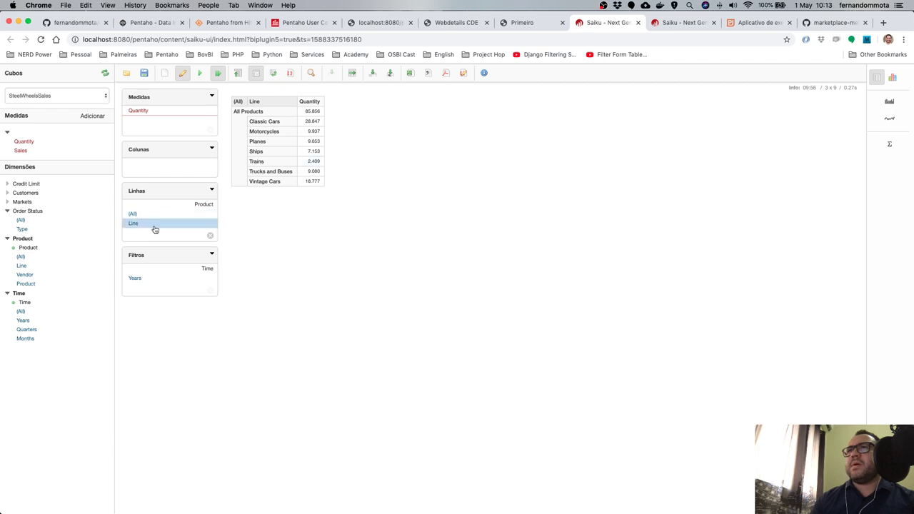
{"action": "left_click_drag", "start_coordinate": [20, 230], "coordinate": [179, 164]}
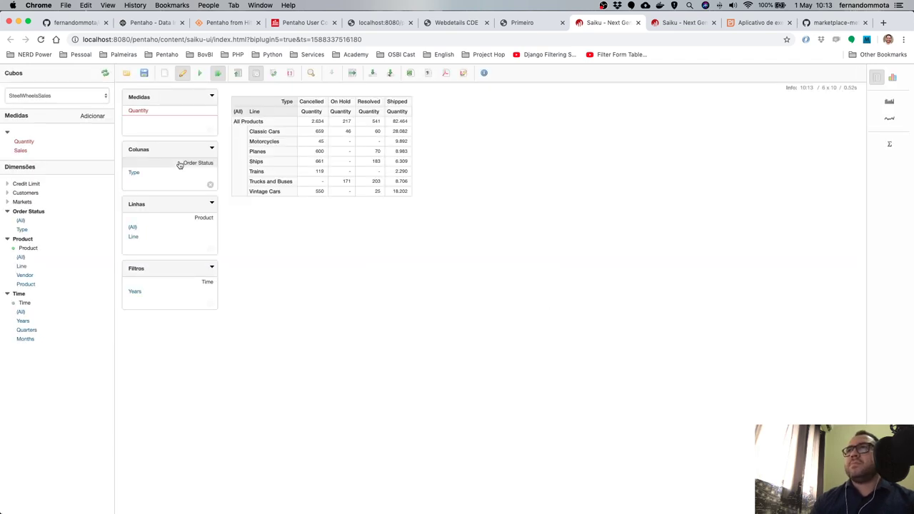
Check the Shipped quantity for All Products in the Saiku table and the members included in the Years filter.
{"action": "double_click", "coordinate": [398, 121]}
{"action": "scroll", "coordinate": [409, 122], "scroll_direction": "up", "scroll_amount": 2}
{"action": "scroll", "coordinate": [410, 122], "scroll_direction": "up", "scroll_amount": 3}
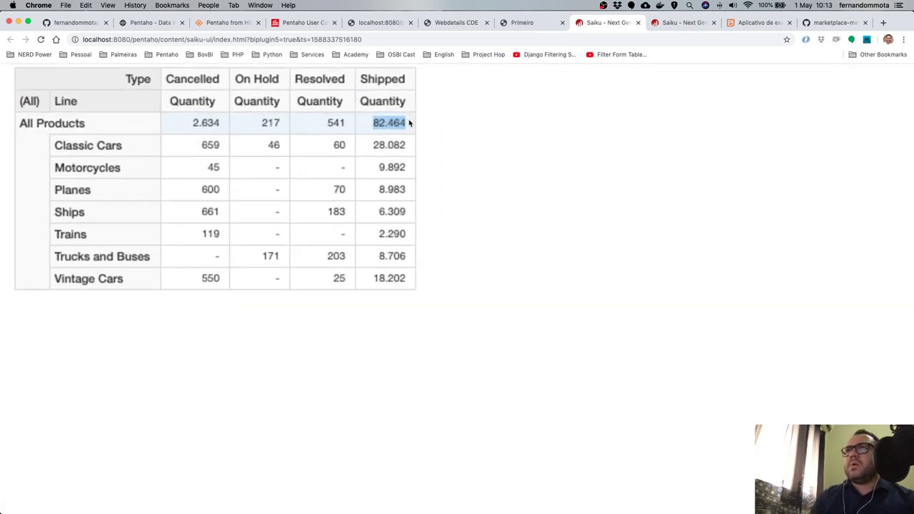
{"action": "scroll", "coordinate": [410, 124], "scroll_direction": "down", "scroll_amount": 3}
{"action": "scroll", "coordinate": [196, 299], "scroll_direction": "down", "scroll_amount": 5}
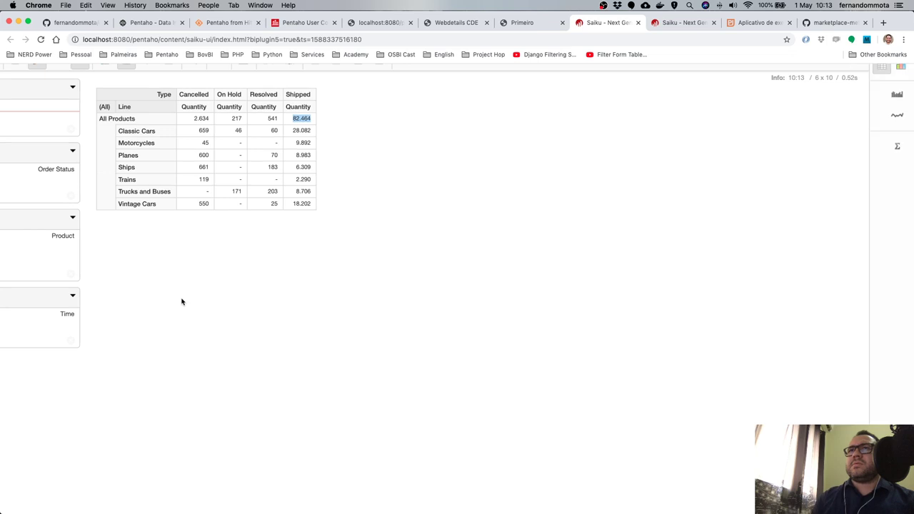
{"action": "left_click", "coordinate": [135, 292]}
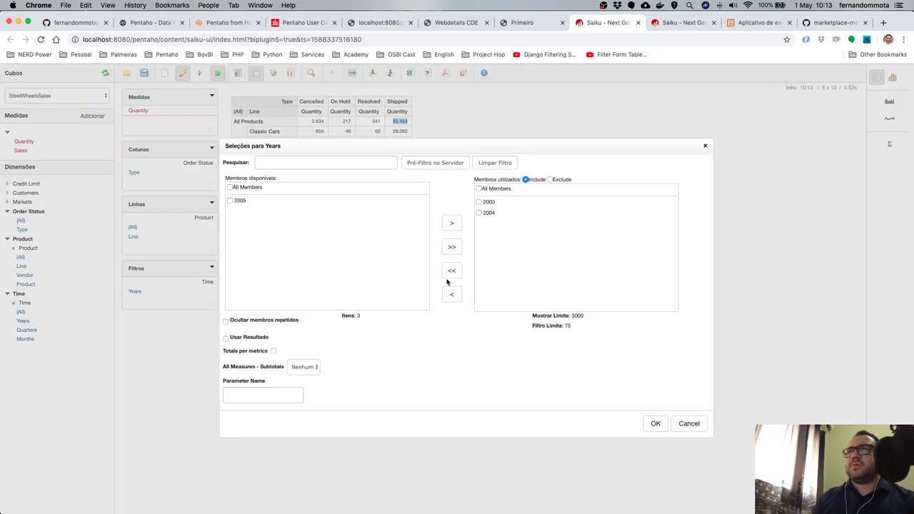
{"action": "left_click", "coordinate": [694, 424]}
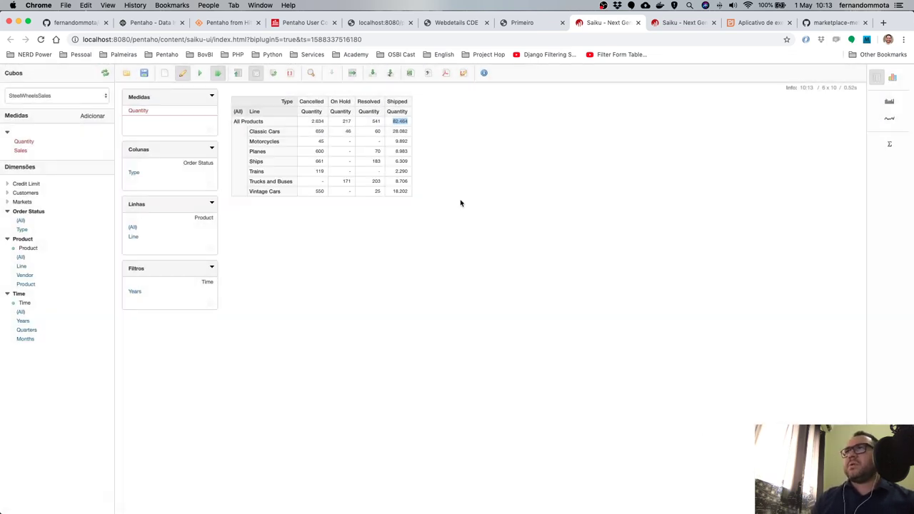
Compare the Shipped quantities for All Products and Classic Cars in the Primeiro chart with the Classic Cars figure in Saiku.
{"action": "left_click", "coordinate": [514, 24]}
{"action": "mouse_move", "coordinate": [273, 195]}
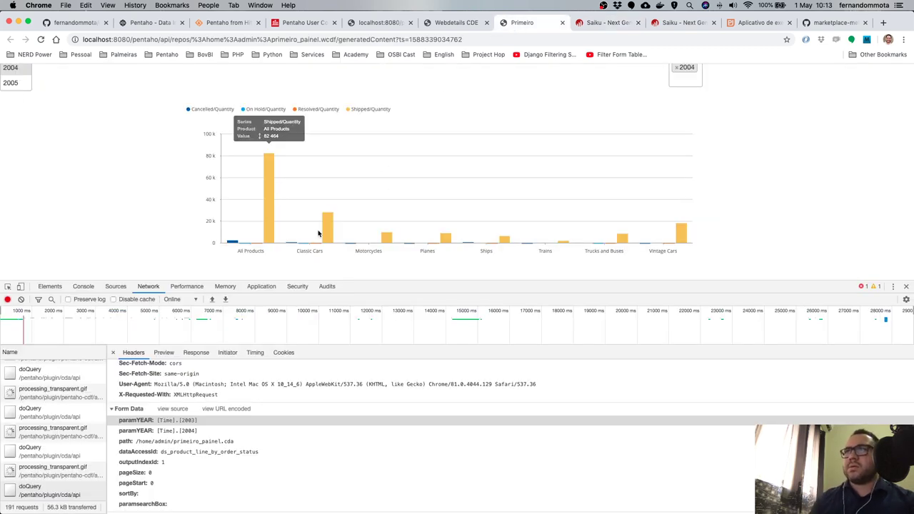
{"action": "mouse_move", "coordinate": [327, 234]}
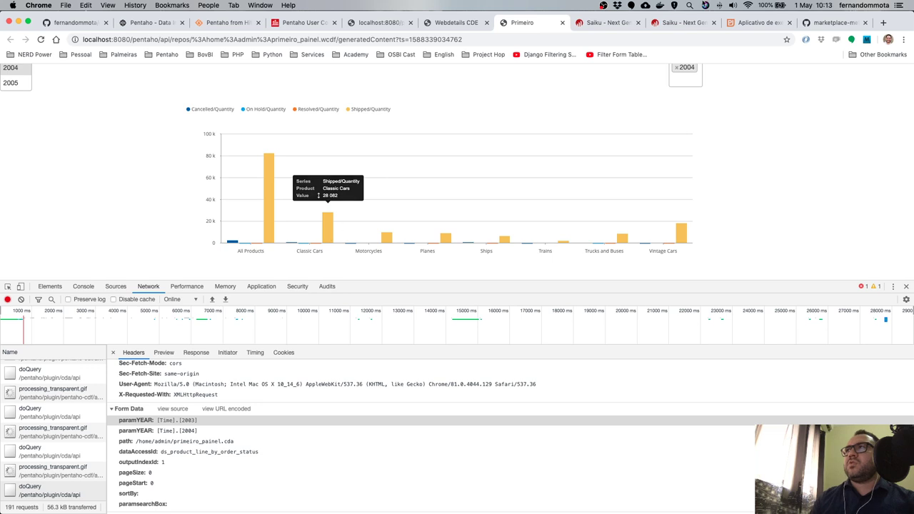
{"action": "left_click", "coordinate": [606, 23]}
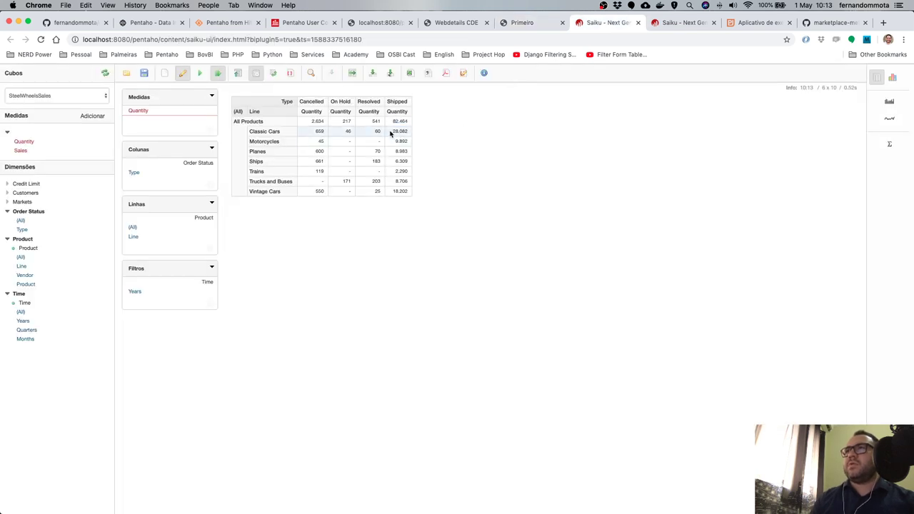
{"action": "left_click_drag", "start_coordinate": [392, 131], "coordinate": [411, 134]}
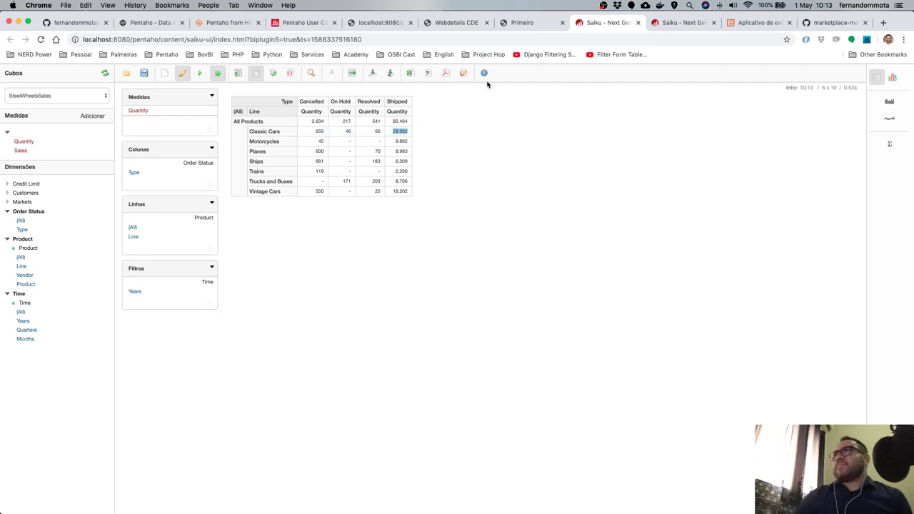
Return to the CDE editor, set the select_year component's jQuery Plugin to Hynds, and save the dashboard.
{"action": "left_click", "coordinate": [530, 26]}
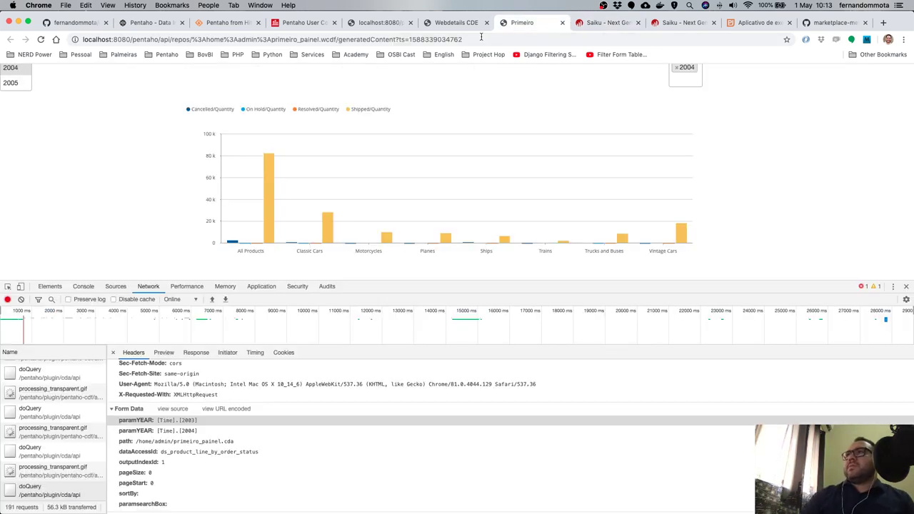
{"action": "left_click", "coordinate": [461, 25]}
{"action": "left_click", "coordinate": [725, 172]}
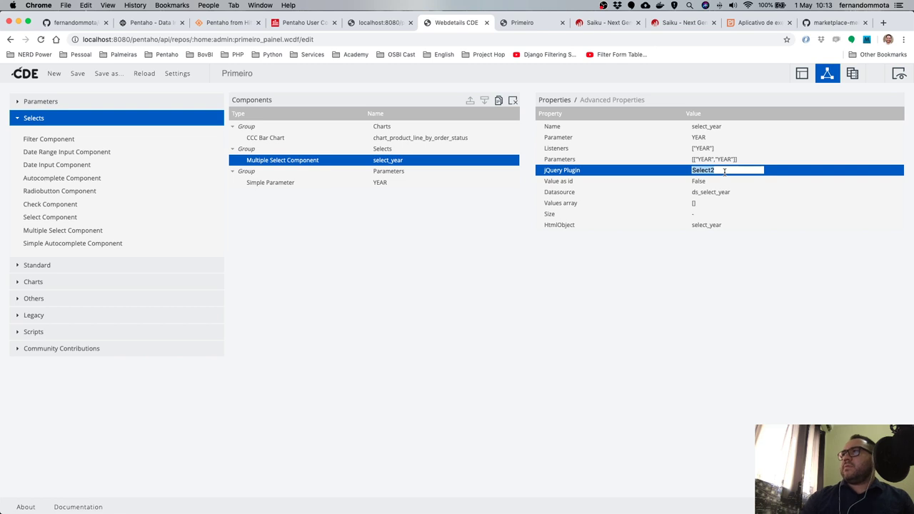
{"action": "left_click", "coordinate": [725, 171]}
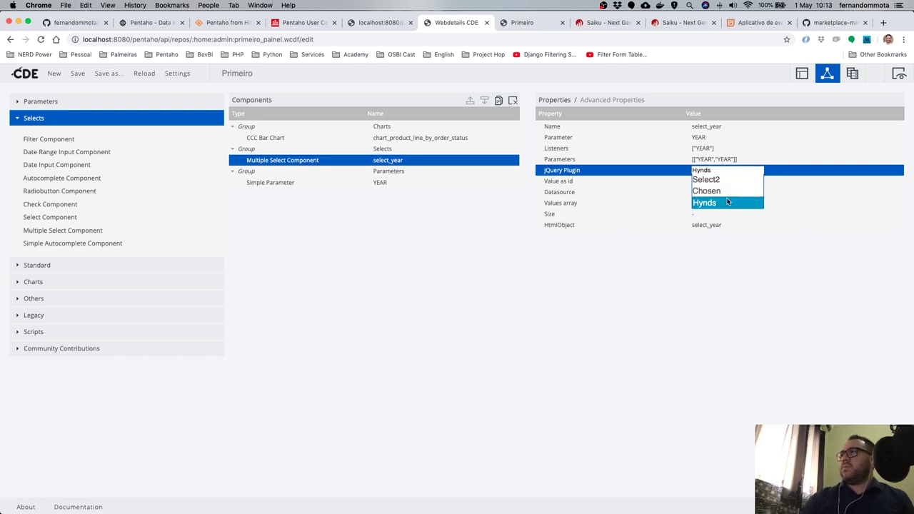
{"action": "left_click", "coordinate": [728, 203]}
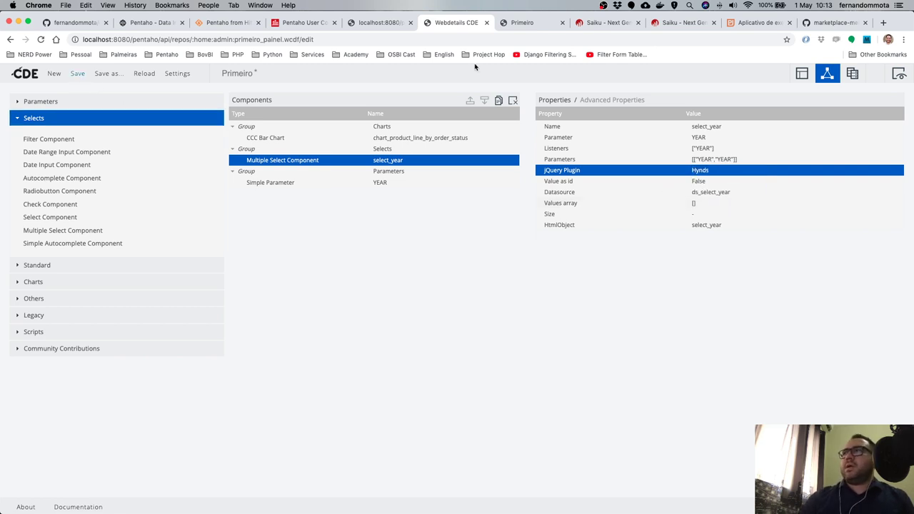
Reload the Primeiro preview and try to change the All Years selection in the Ano selector.
{"action": "left_click", "coordinate": [525, 23]}
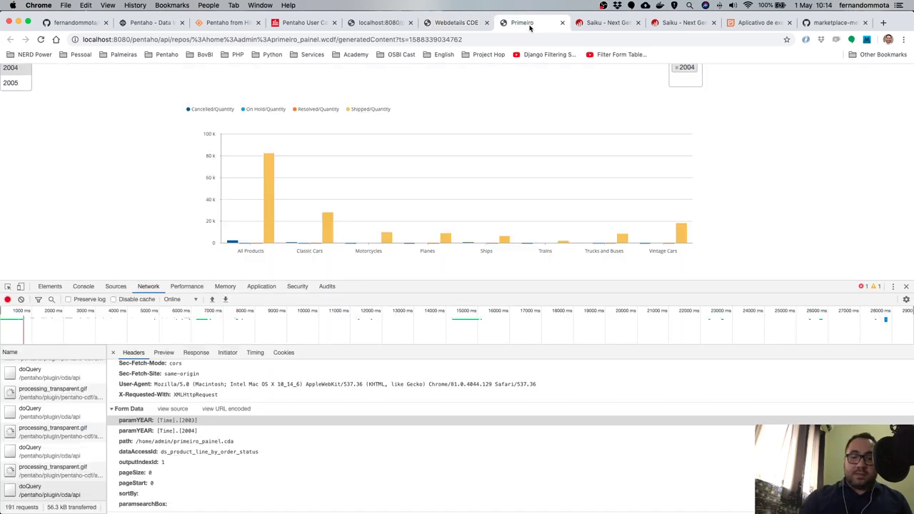
{"action": "key", "text": "super+r"}
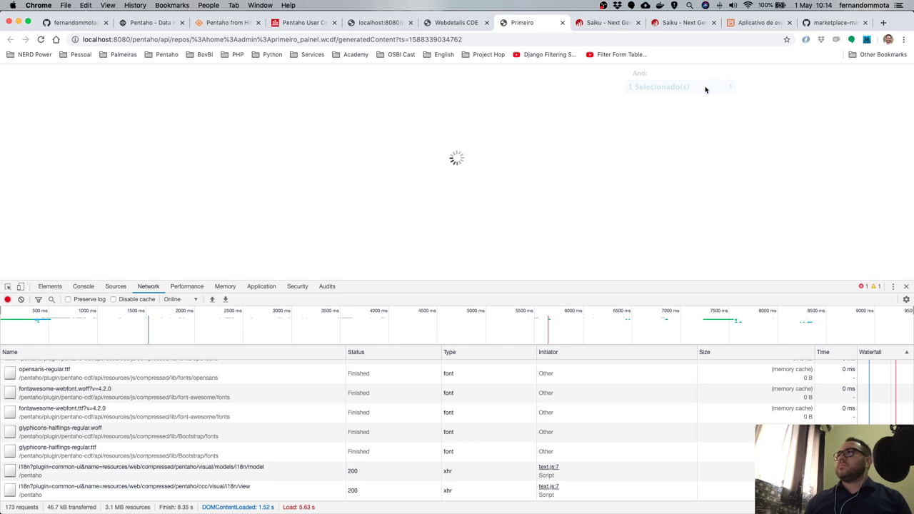
{"action": "left_click", "coordinate": [705, 88]}
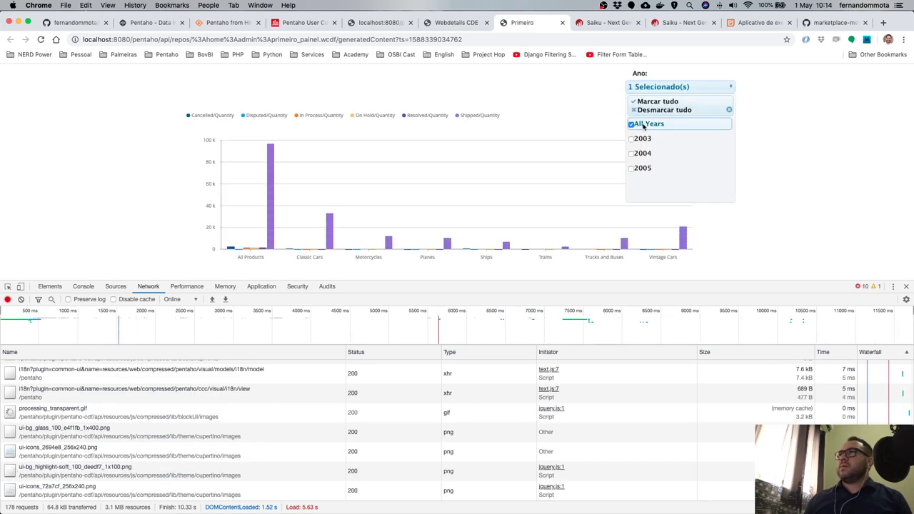
{"action": "left_click", "coordinate": [645, 125]}
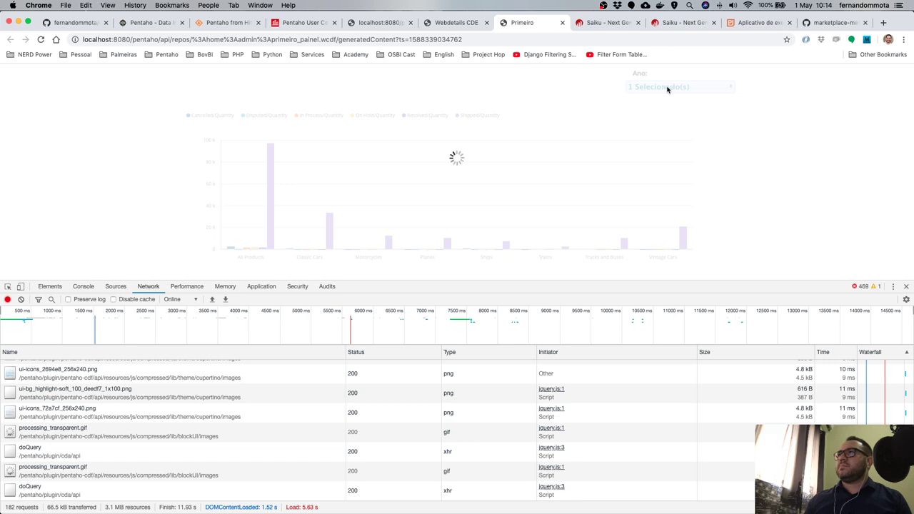
Examine the paramYEAR form data of the latest doQuery request and look at the console.
{"action": "left_click", "coordinate": [89, 493]}
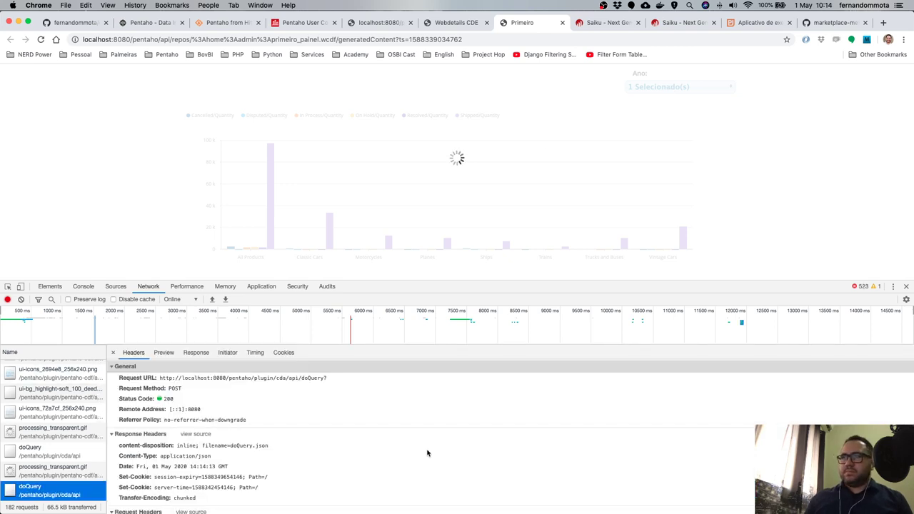
{"action": "scroll", "coordinate": [427, 453], "scroll_direction": "down", "scroll_amount": 10}
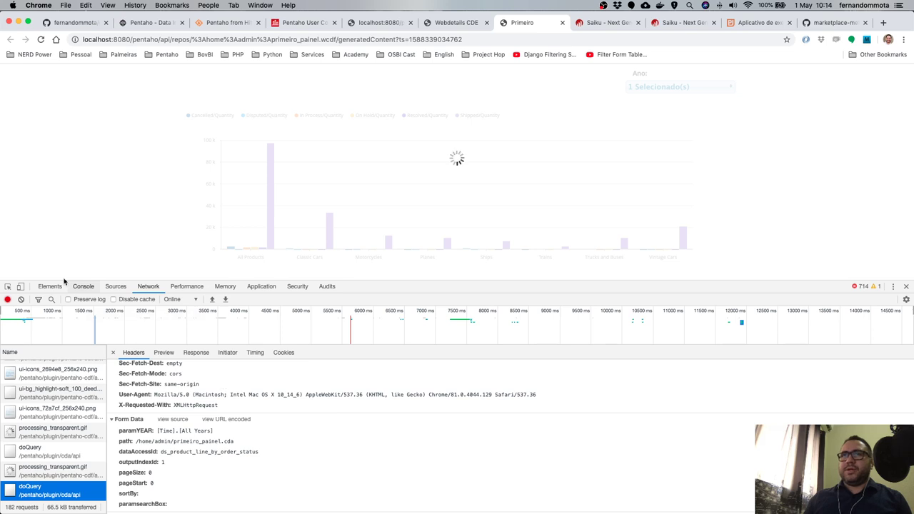
{"action": "left_click", "coordinate": [84, 286]}
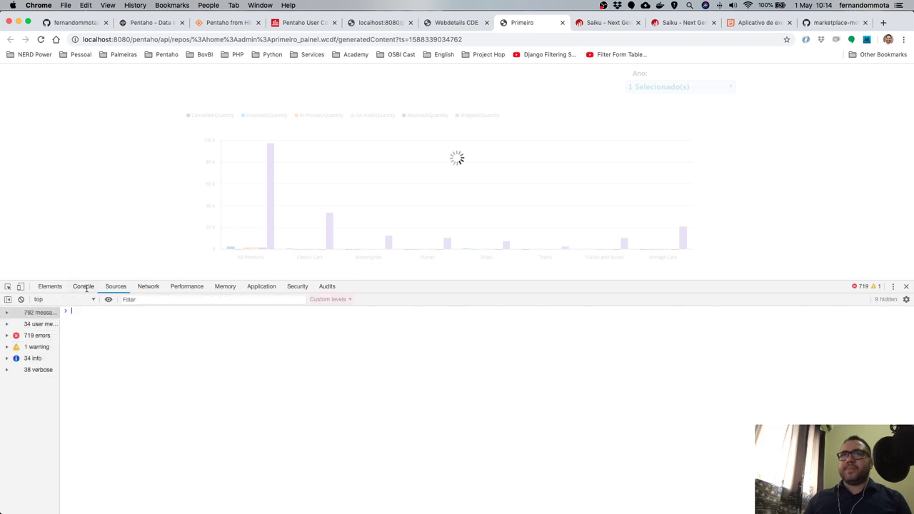
{"action": "left_click", "coordinate": [153, 288]}
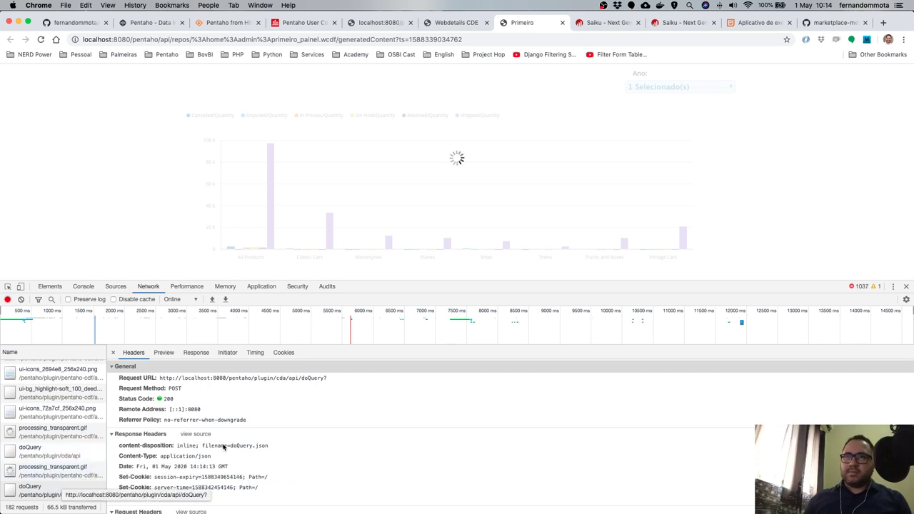
{"action": "left_click", "coordinate": [30, 489]}
{"action": "scroll", "coordinate": [322, 429], "scroll_direction": "down", "scroll_amount": 10}
Reload the preview, clear the network log, add 2003 to the Ano selection, and examine the console errors.
{"action": "left_click", "coordinate": [42, 40]}
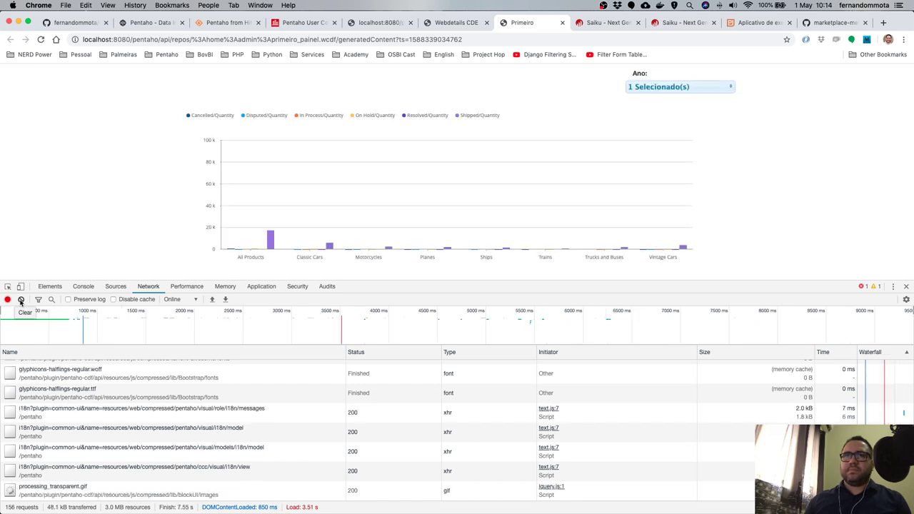
{"action": "left_click", "coordinate": [21, 300]}
{"action": "left_click", "coordinate": [679, 87]}
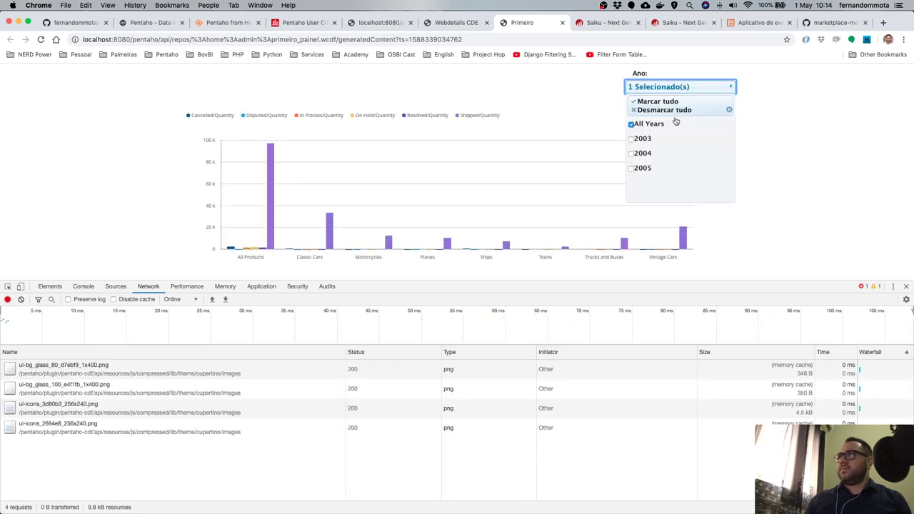
{"action": "left_click", "coordinate": [660, 143]}
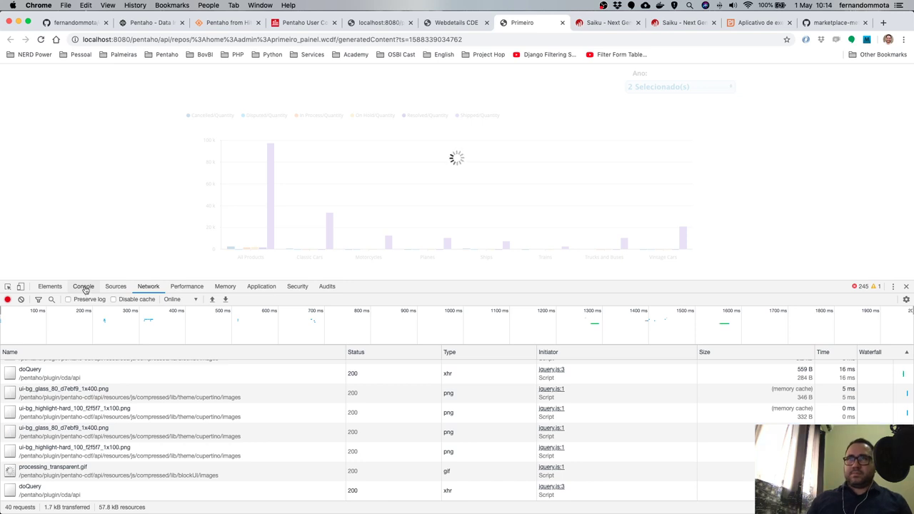
{"action": "key", "text": "super+alt+j"}
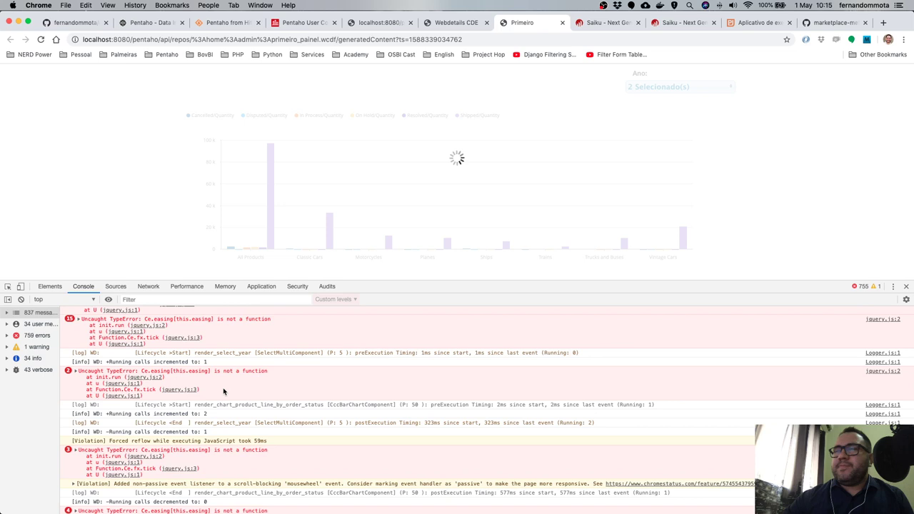
Set the select_year component's jQuery Plugin to Chosen in the CDE editor and save the dashboard.
{"action": "key", "text": "ctrl+shift+Tab"}
{"action": "left_click", "coordinate": [712, 173]}
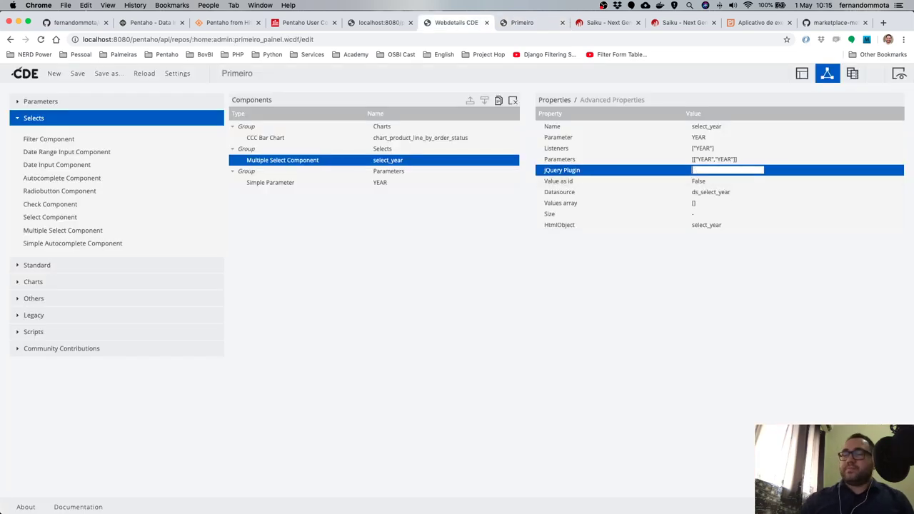
{"action": "left_click", "coordinate": [718, 197]}
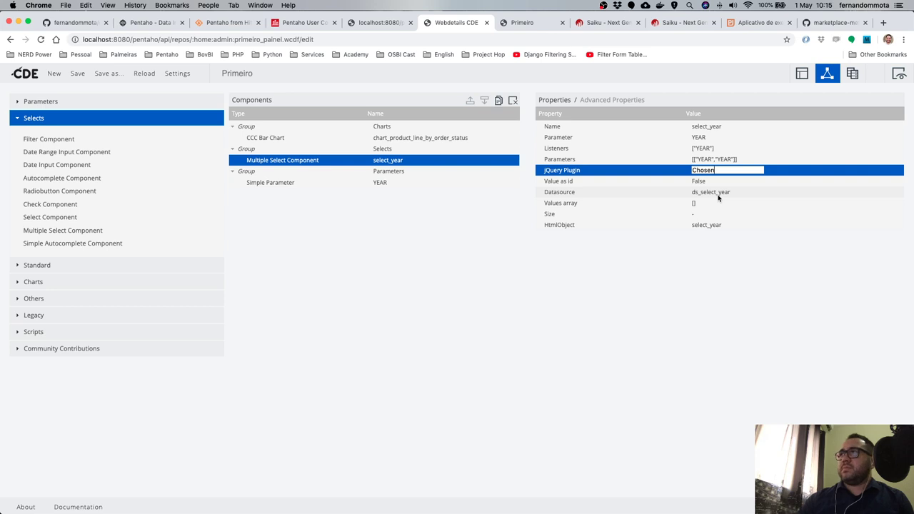
{"action": "key", "text": "Return"}
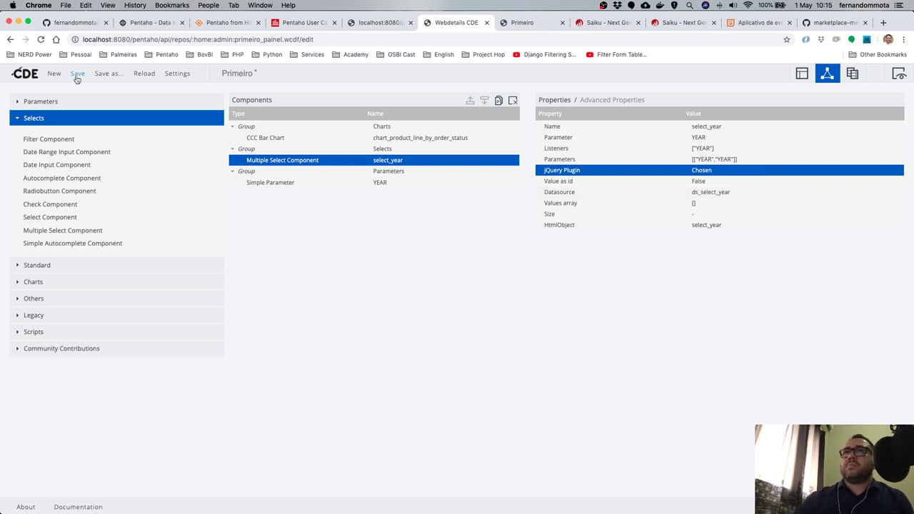
Reload the Primeiro preview and add 2004, 2005 and 2003 to the All Years selection in the Ano selector.
{"action": "left_click", "coordinate": [534, 25]}
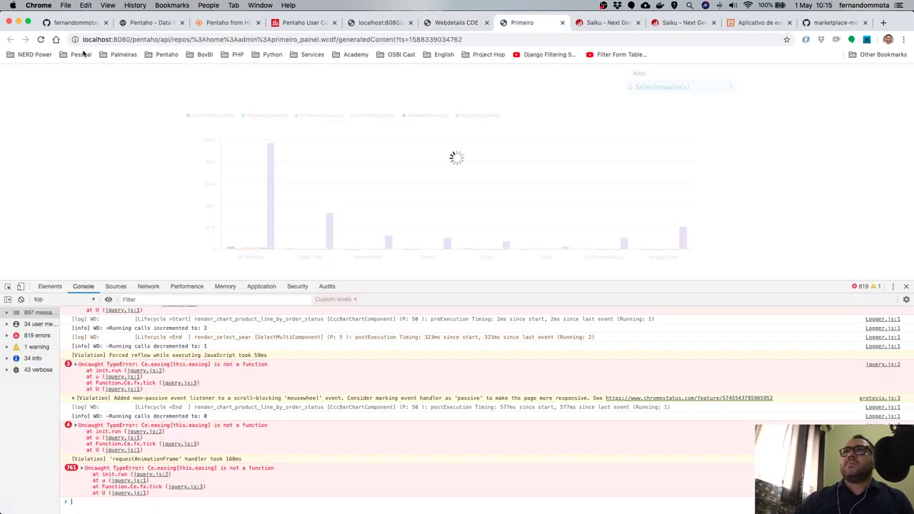
{"action": "left_click", "coordinate": [41, 40]}
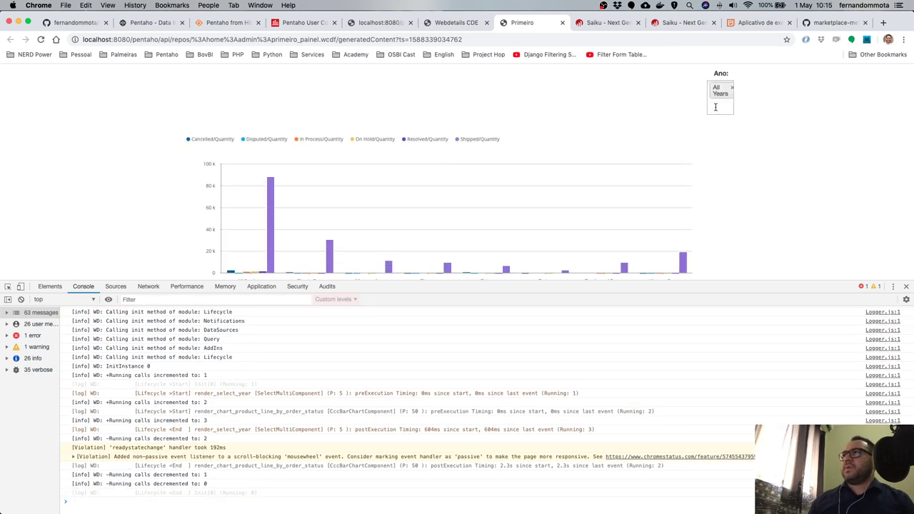
{"action": "left_click", "coordinate": [716, 108]}
{"action": "left_click", "coordinate": [717, 133]}
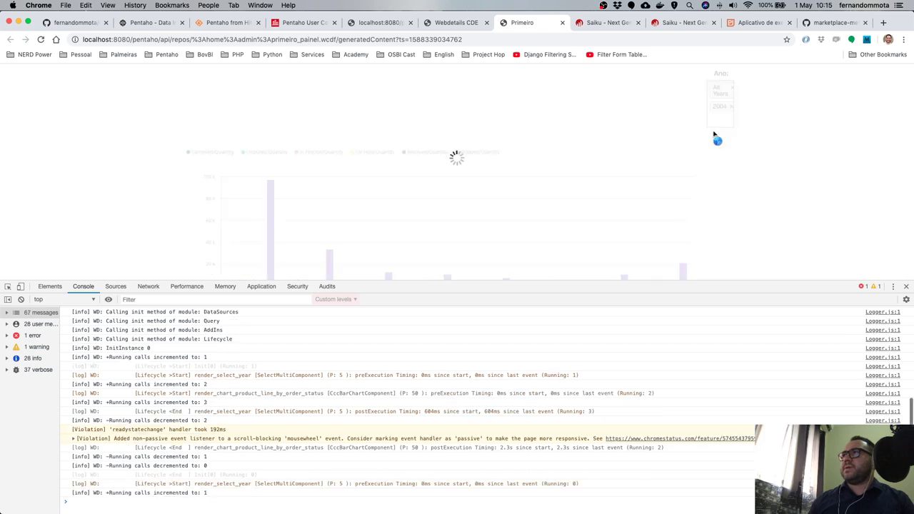
{"action": "left_click", "coordinate": [720, 120]}
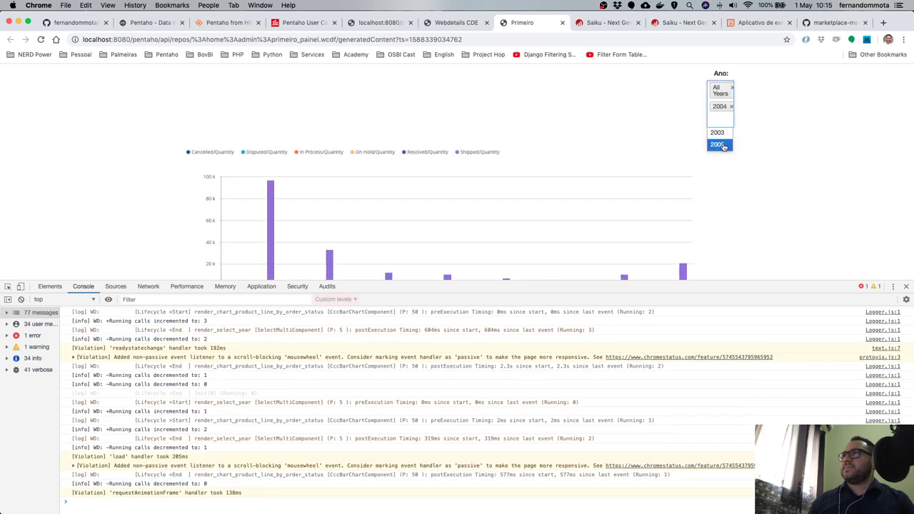
{"action": "left_click", "coordinate": [717, 145]}
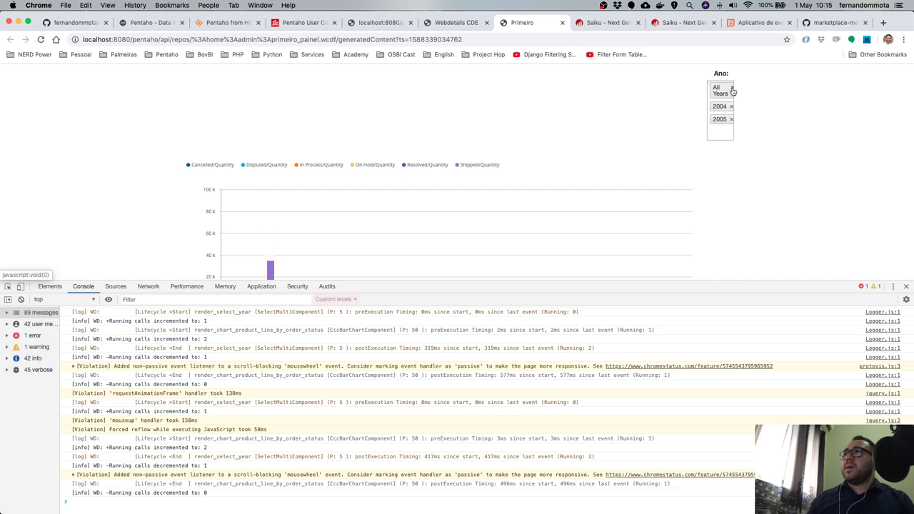
{"action": "left_click", "coordinate": [718, 132]}
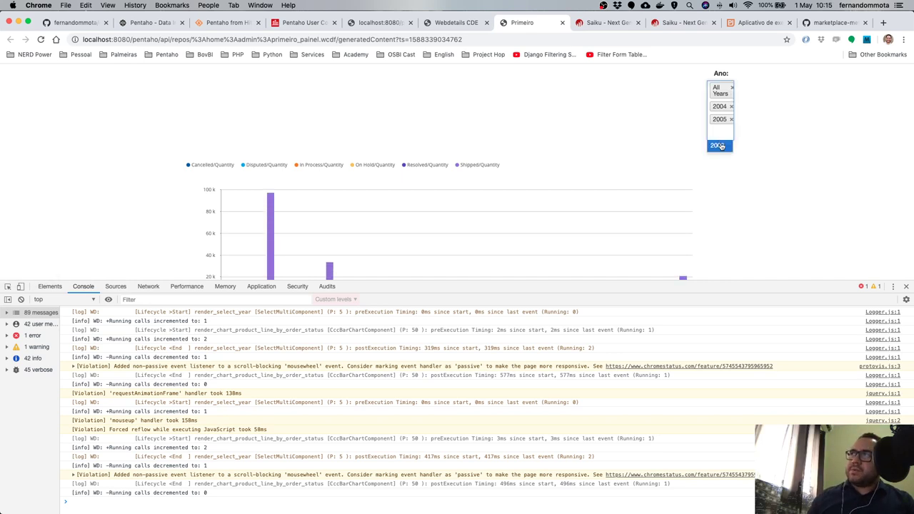
{"action": "left_click", "coordinate": [720, 146]}
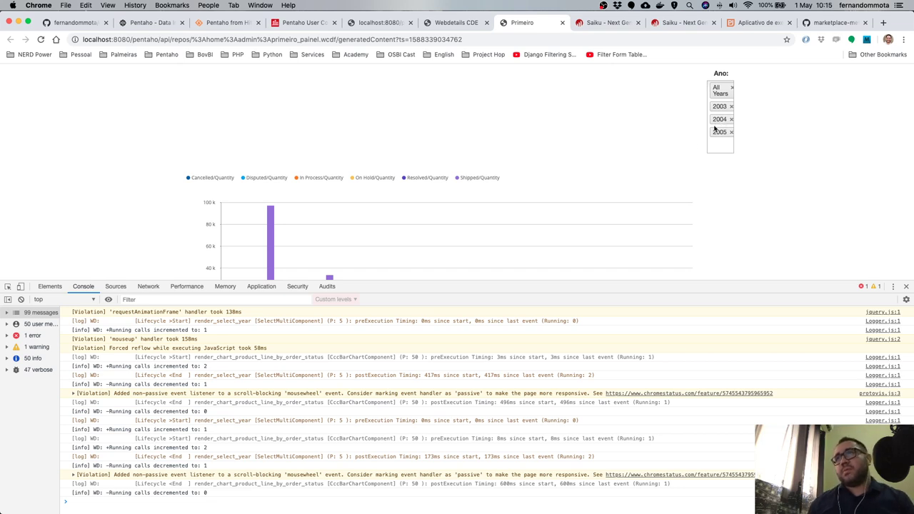
{"action": "scroll", "coordinate": [516, 164], "scroll_direction": "down", "scroll_amount": 2}
{"action": "scroll", "coordinate": [516, 163], "scroll_direction": "up", "scroll_amount": 2}
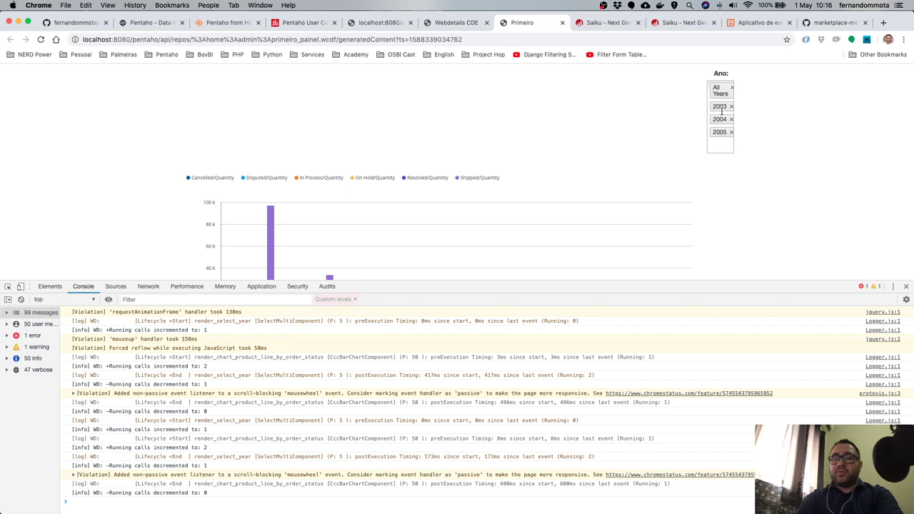
In a new browser tab, open the author's Medium profile and its article "Bootstrap Multiselect Pentaho Filter: A Plugin for Pentaho cTools Multiselect".
{"action": "left_click", "coordinate": [885, 23]}
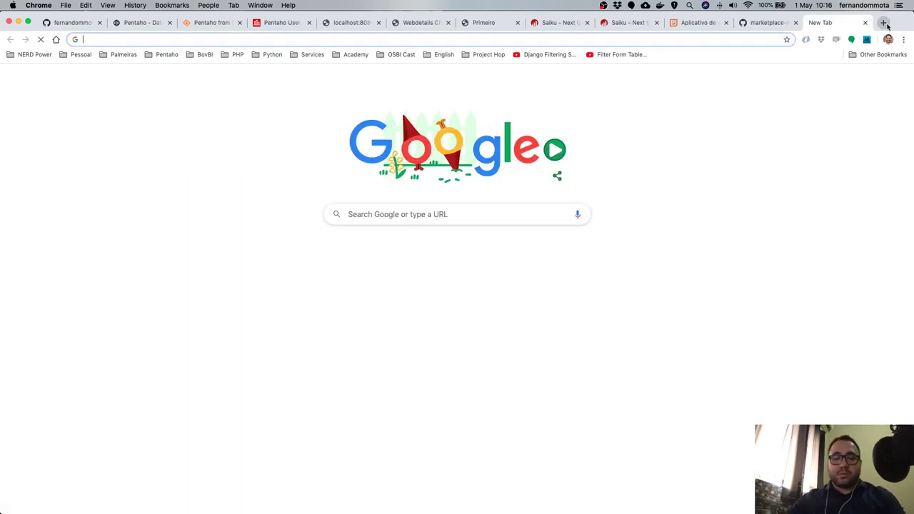
{"action": "type", "text": "g"}
{"action": "key", "text": "BackSpace"}
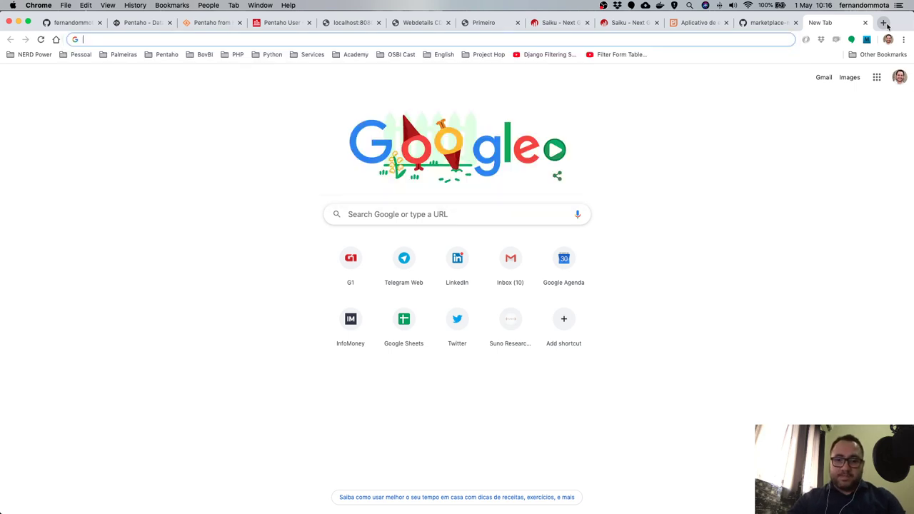
{"action": "type", "text": "medium"}
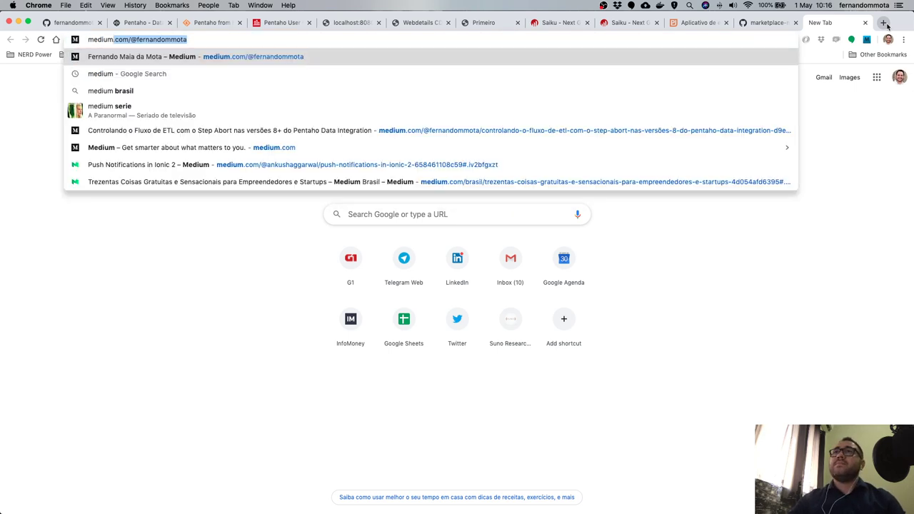
{"action": "key", "text": "Return"}
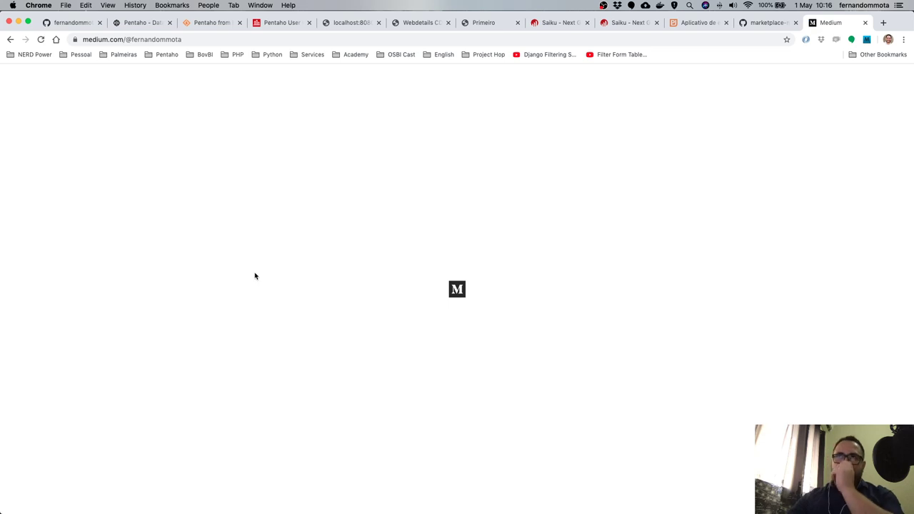
{"action": "scroll", "coordinate": [255, 276], "scroll_direction": "down", "scroll_amount": 3}
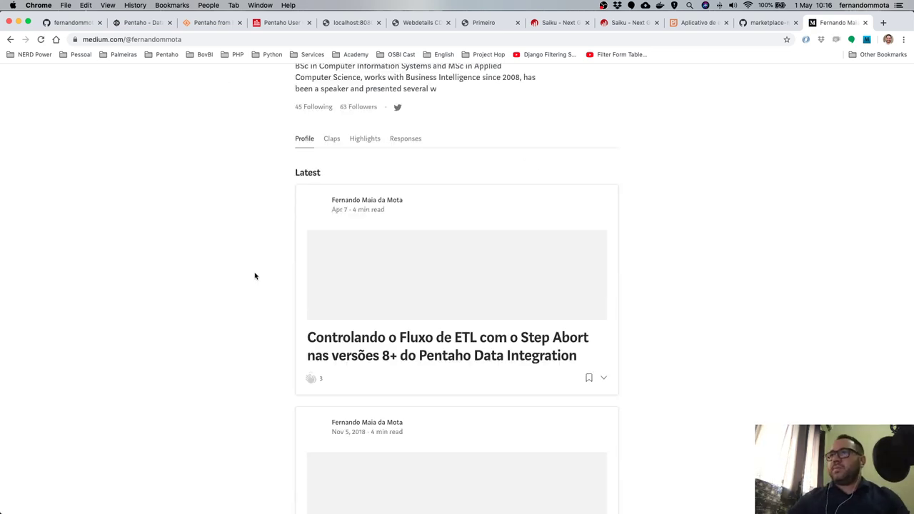
{"action": "scroll", "coordinate": [255, 276], "scroll_direction": "down", "scroll_amount": 10}
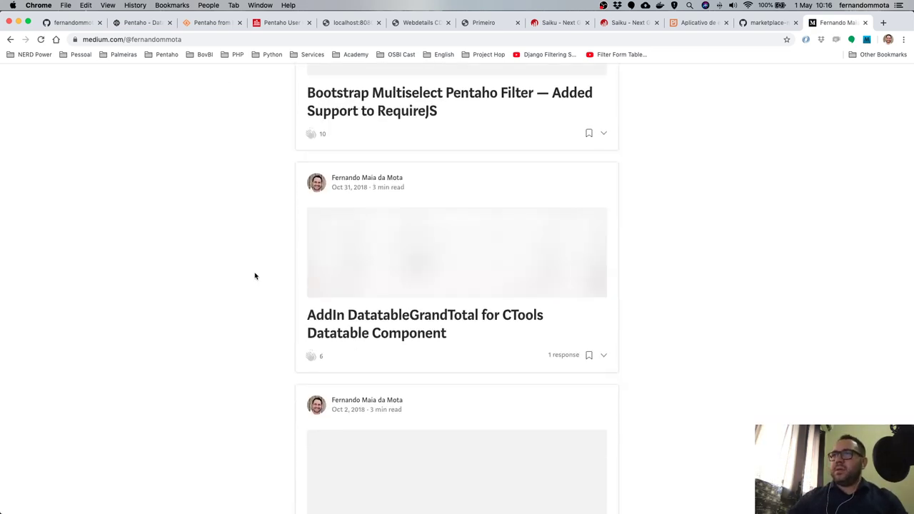
{"action": "scroll", "coordinate": [355, 305], "scroll_direction": "down", "scroll_amount": 6}
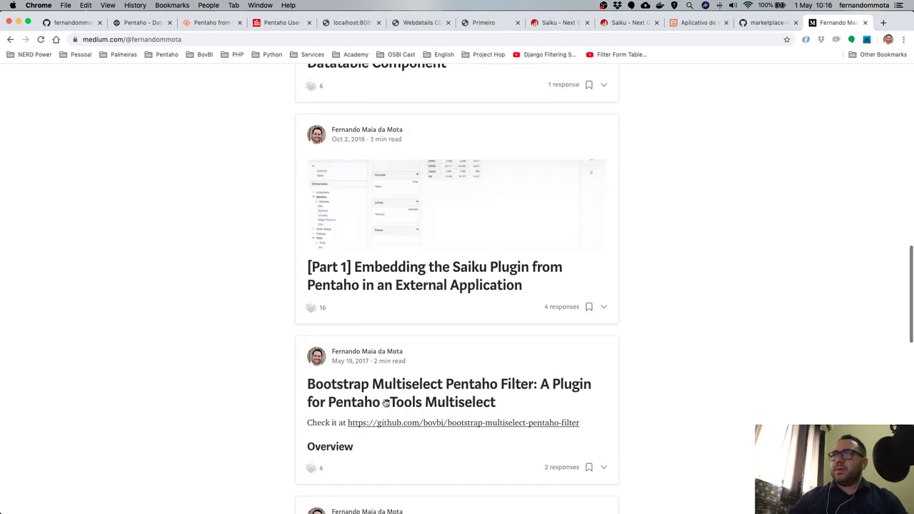
{"action": "left_click", "coordinate": [413, 388]}
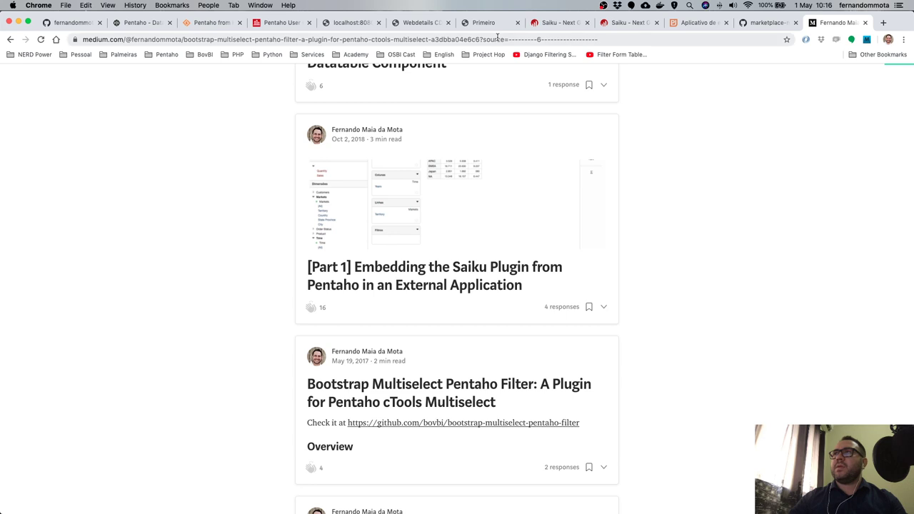
{"action": "left_click", "coordinate": [498, 39]}
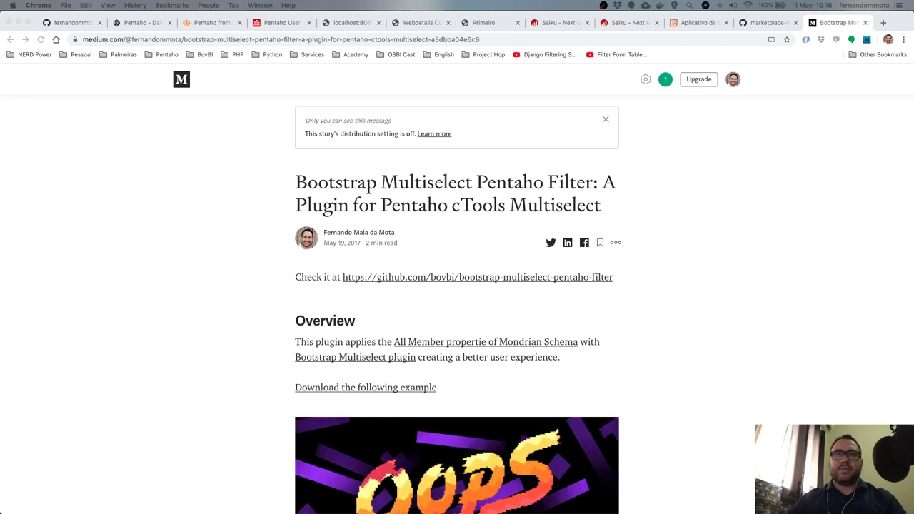
Skim the article's overview and setup sections, and open its linked GitHub repository bootstrap-multiselect-pentaho-filter.
{"action": "scroll", "coordinate": [794, 357], "scroll_direction": "down", "scroll_amount": 10}
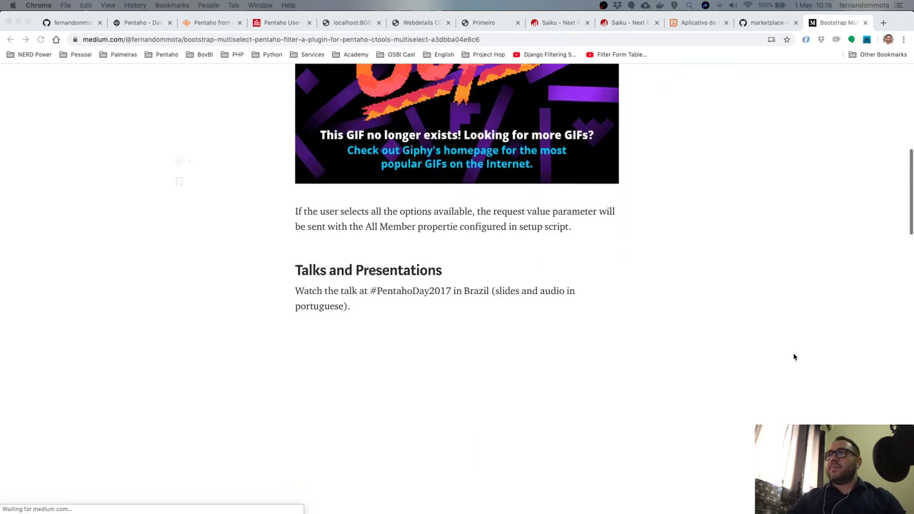
{"action": "scroll", "coordinate": [795, 357], "scroll_direction": "up", "scroll_amount": 5}
{"action": "scroll", "coordinate": [676, 265], "scroll_direction": "down", "scroll_amount": 10}
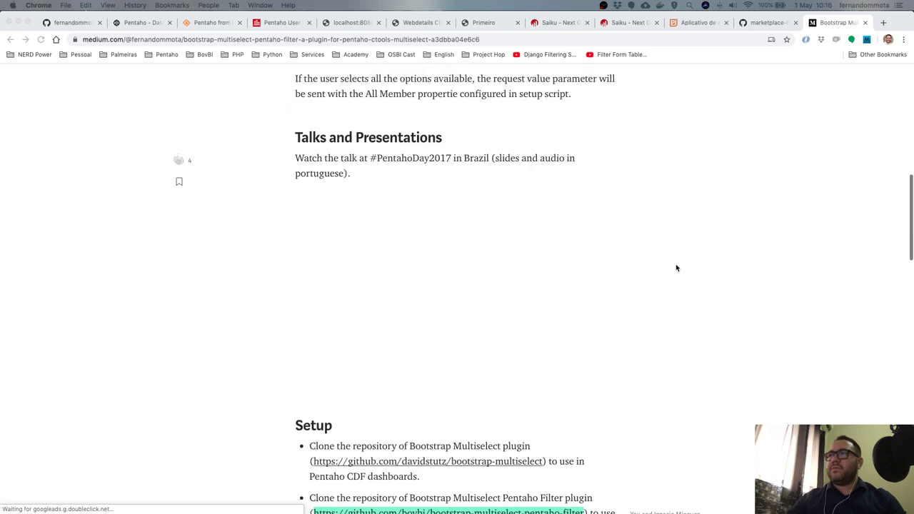
{"action": "scroll", "coordinate": [677, 268], "scroll_direction": "down", "scroll_amount": 10}
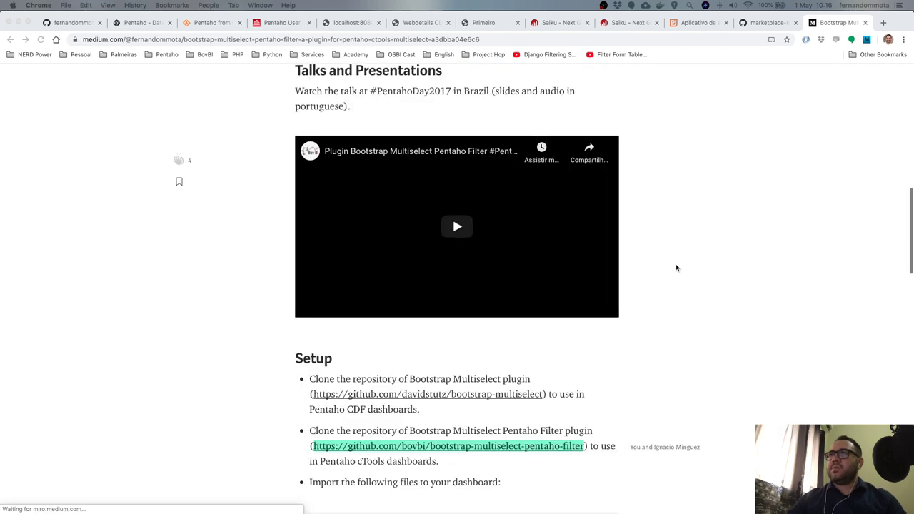
{"action": "scroll", "coordinate": [677, 268], "scroll_direction": "up", "scroll_amount": 20}
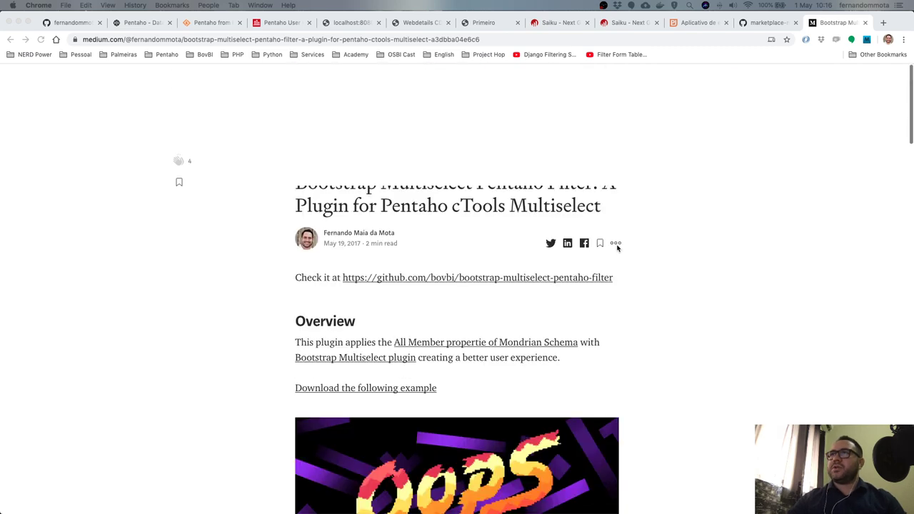
{"action": "left_click", "coordinate": [481, 282]}
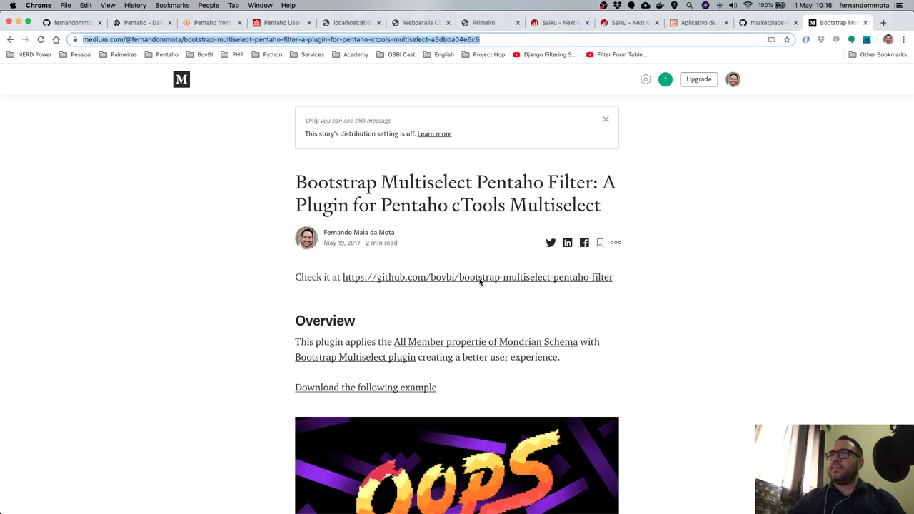
{"action": "left_click", "coordinate": [494, 282]}
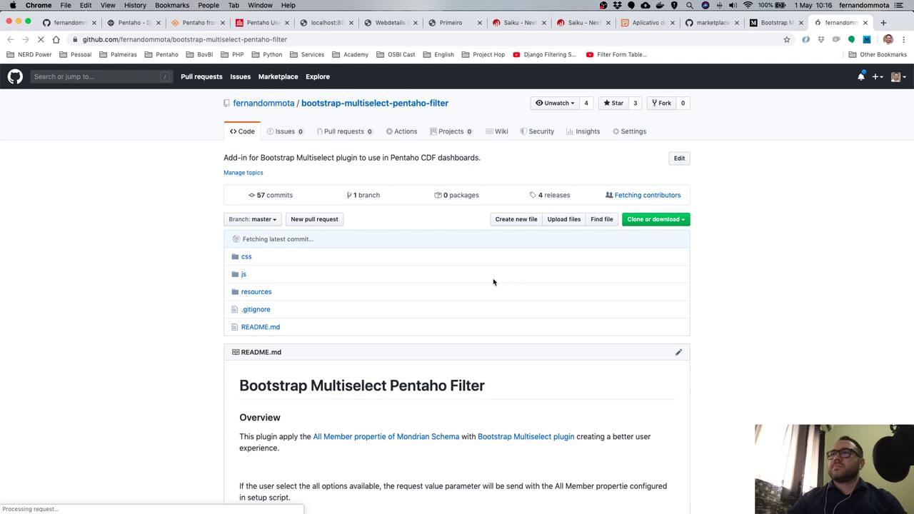
Examine the README's animated example of region selection and the doQuery form data, enlarged, and restore the page's normal zoom.
{"action": "scroll", "coordinate": [493, 282], "scroll_direction": "down", "scroll_amount": 5}
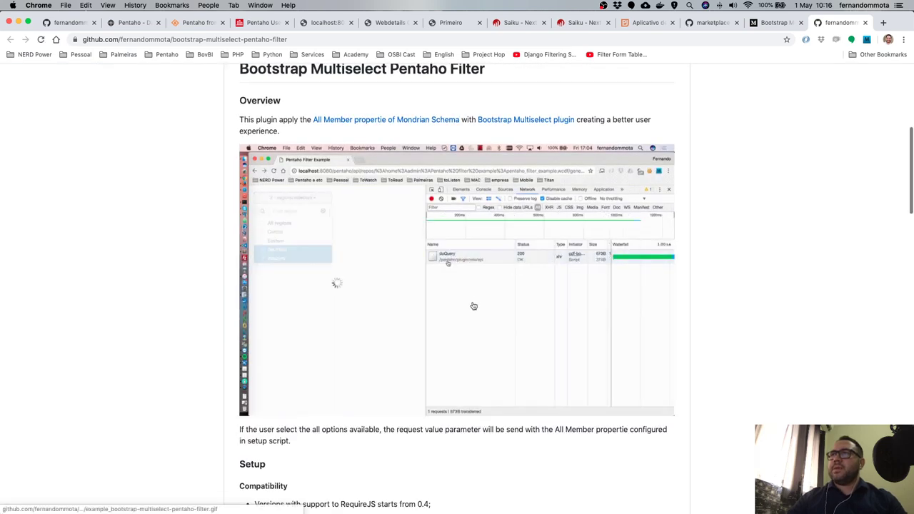
{"action": "scroll", "coordinate": [474, 306], "scroll_direction": "down", "scroll_amount": 2}
{"action": "scroll", "coordinate": [473, 306], "scroll_direction": "up", "scroll_amount": 5}
{"action": "scroll", "coordinate": [473, 307], "scroll_direction": "right", "scroll_amount": 2}
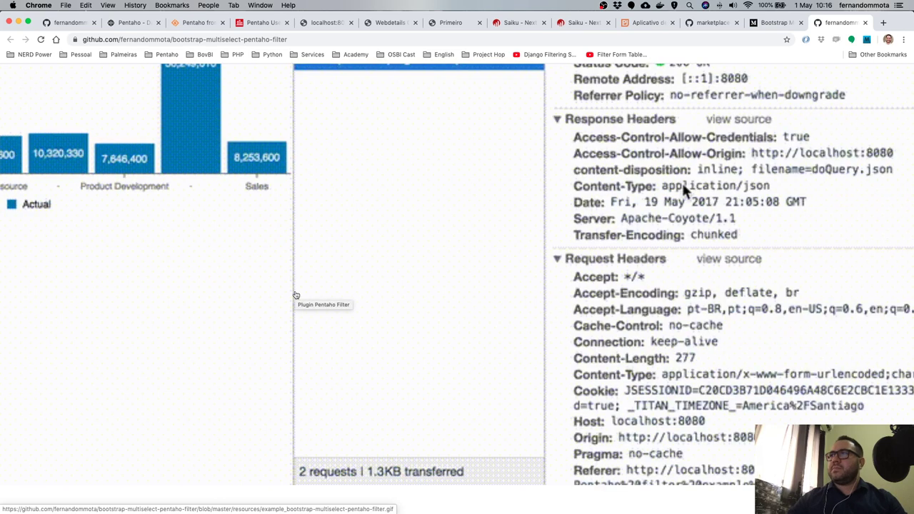
{"action": "scroll", "coordinate": [296, 296], "scroll_direction": "down", "scroll_amount": 5}
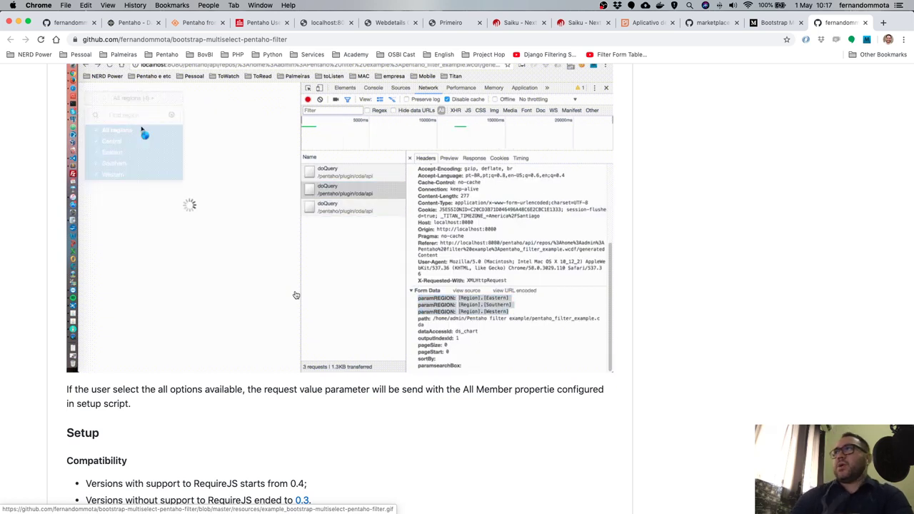
{"action": "key", "text": "super+0"}
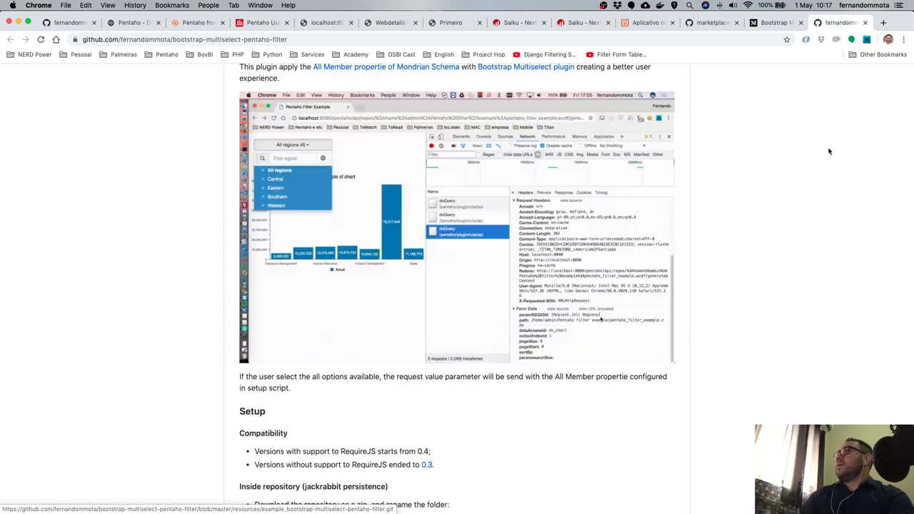
Return to the Primeiro preview and examine the chart together with the years chosen in the Ano selector.
{"action": "left_click", "coordinate": [776, 28]}
{"action": "left_click", "coordinate": [713, 23]}
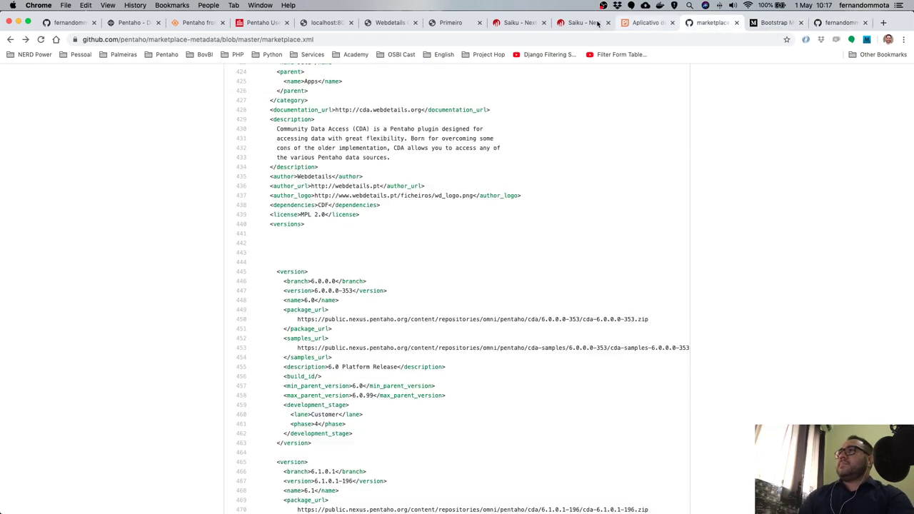
{"action": "left_click", "coordinate": [584, 22]}
{"action": "left_click", "coordinate": [449, 24]}
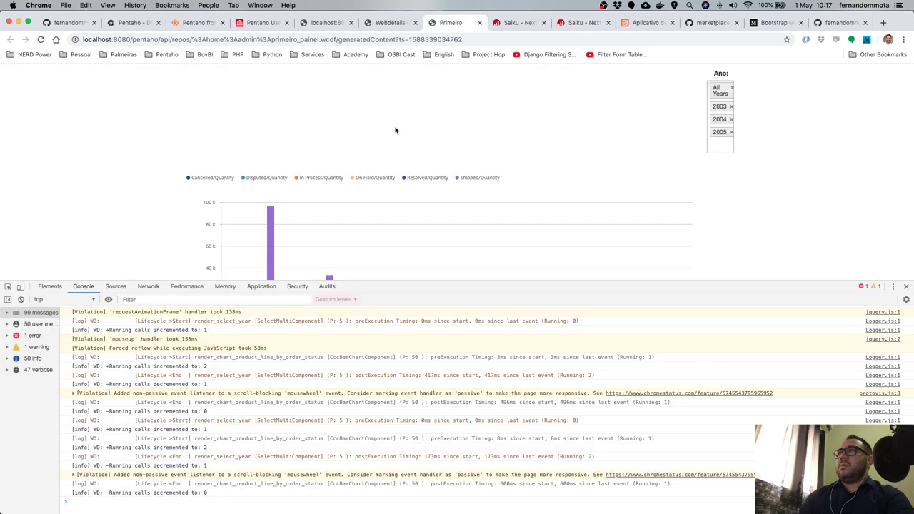
{"action": "scroll", "coordinate": [387, 169], "scroll_direction": "down", "scroll_amount": 2}
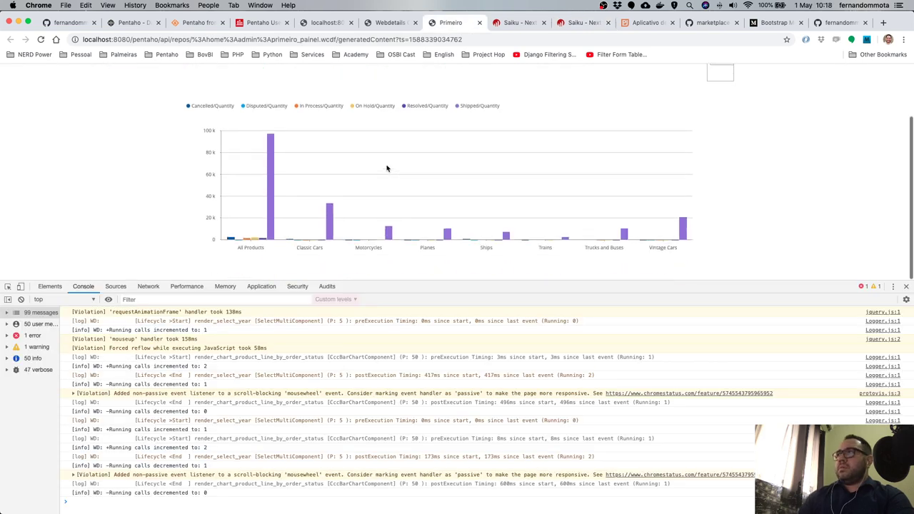
{"action": "scroll", "coordinate": [388, 168], "scroll_direction": "up", "scroll_amount": 2}
{"action": "scroll", "coordinate": [387, 168], "scroll_direction": "down", "scroll_amount": 2}
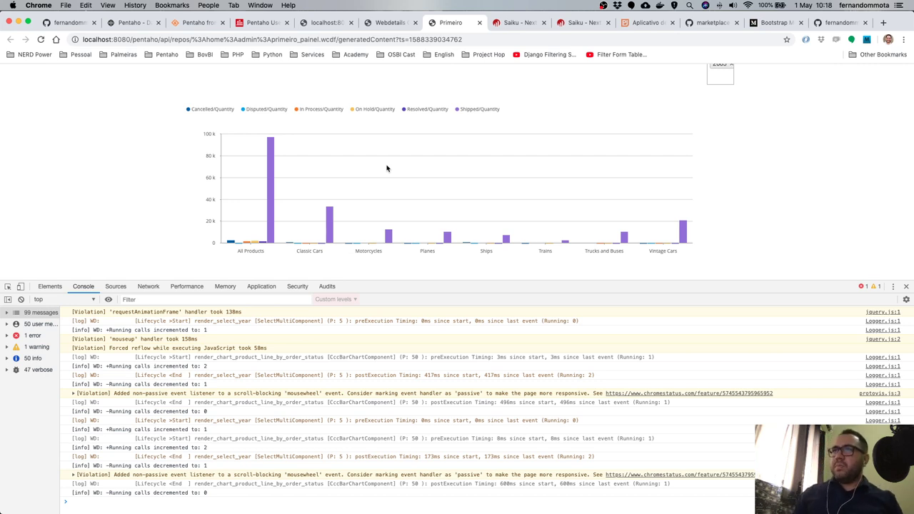
{"action": "scroll", "coordinate": [387, 168], "scroll_direction": "up", "scroll_amount": 2}
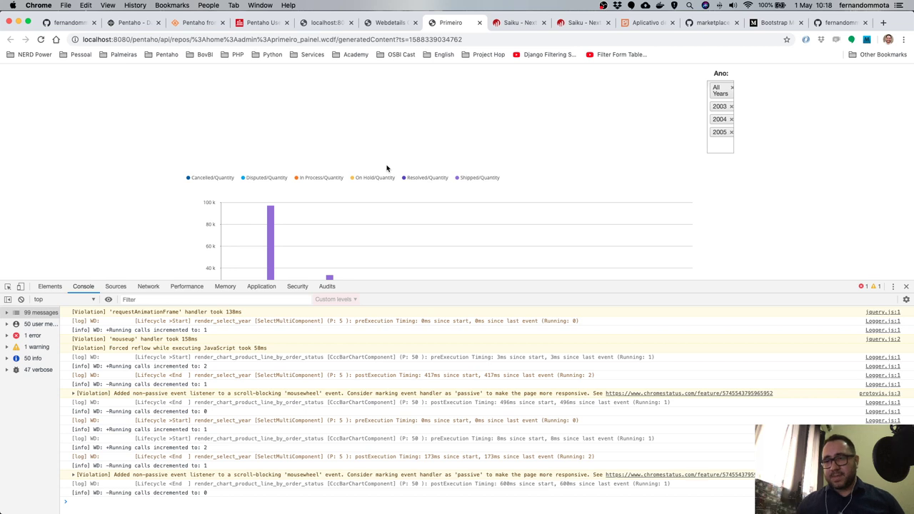
Review the MDX query of the ds_product_line_by_order_status datasource in the CDE editor and close it without changes.
{"action": "left_click", "coordinate": [391, 27]}
{"action": "left_click", "coordinate": [853, 75]}
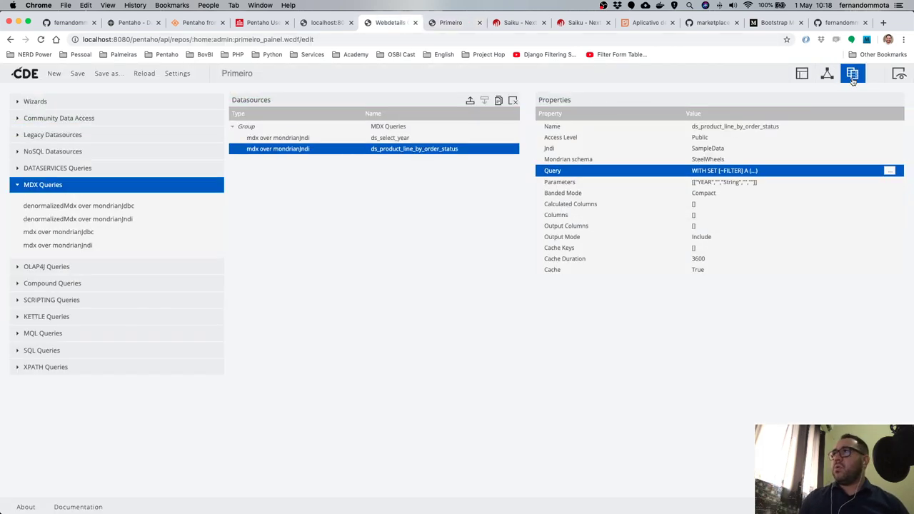
{"action": "left_click", "coordinate": [889, 171]}
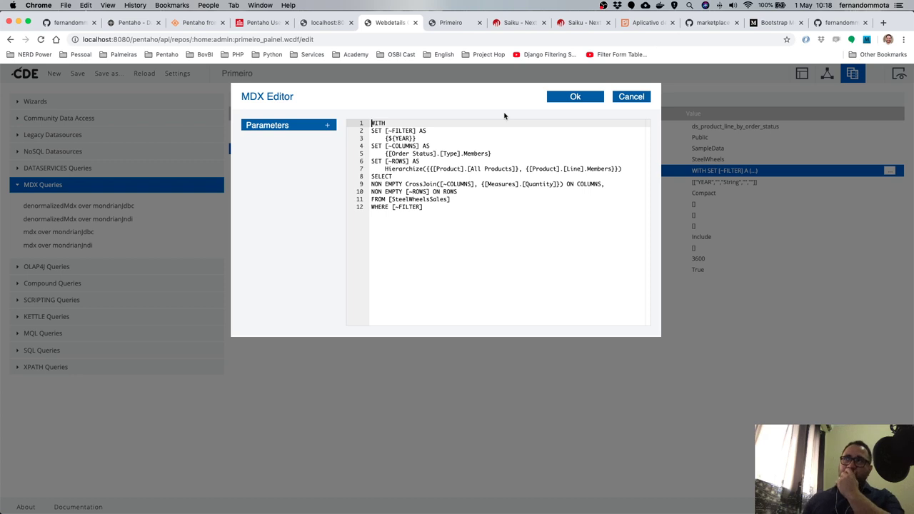
{"action": "left_click", "coordinate": [623, 99]}
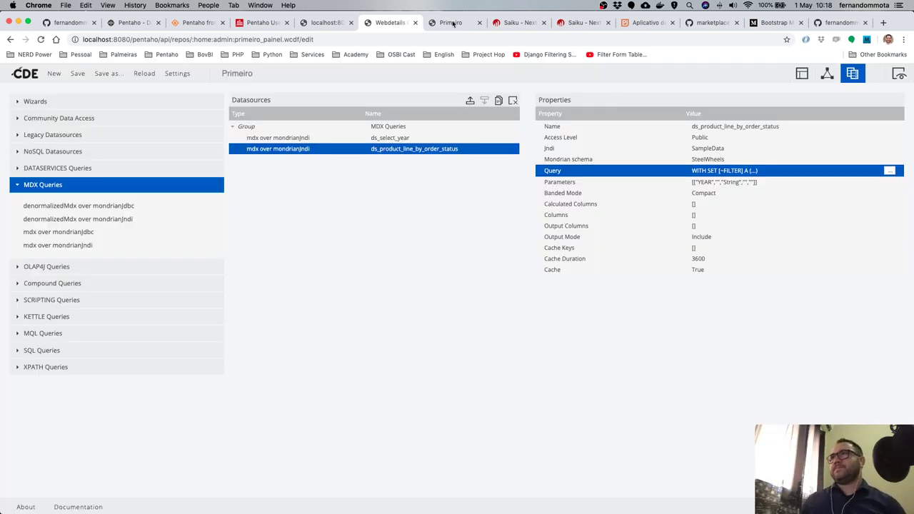
In the Saiku product line query, add the Markets dimension's Territory level to the filters and open its member selection.
{"action": "left_click", "coordinate": [516, 22]}
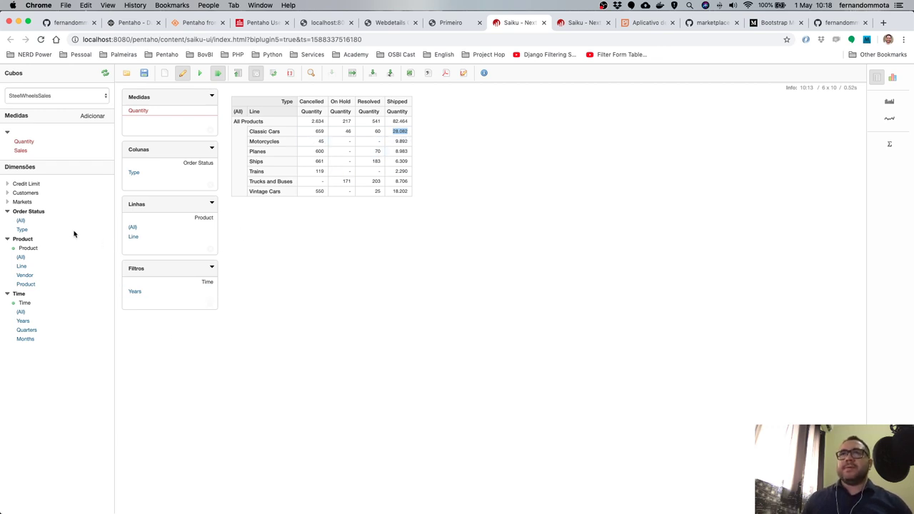
{"action": "left_click", "coordinate": [22, 204]}
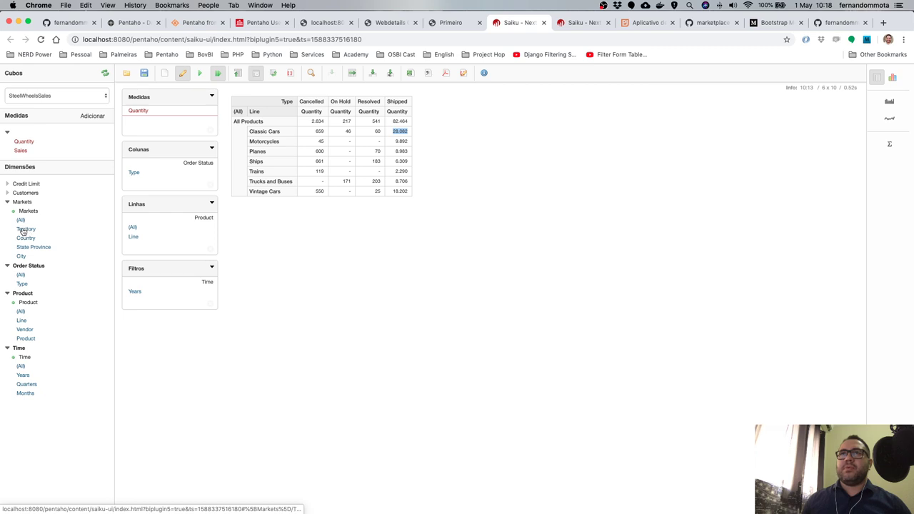
{"action": "left_click_drag", "start_coordinate": [23, 230], "coordinate": [210, 325]}
{"action": "left_click", "coordinate": [148, 314]}
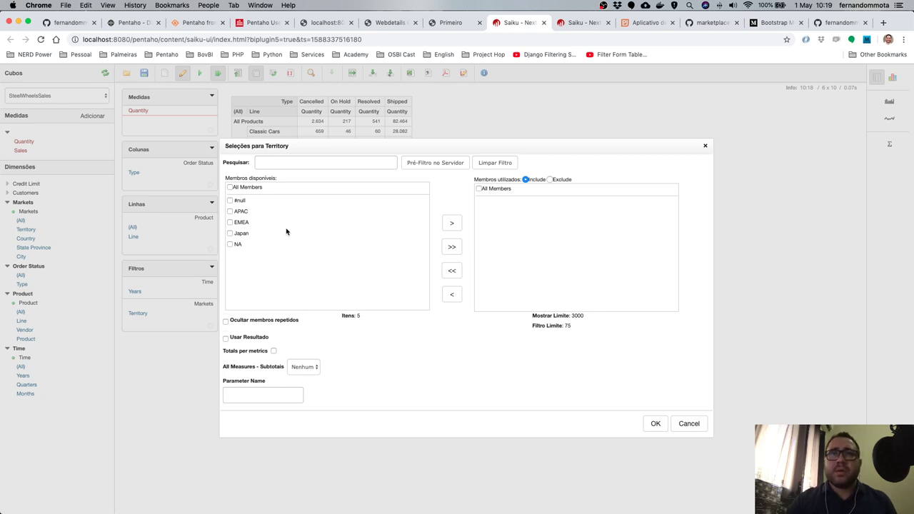
{"action": "left_click", "coordinate": [583, 22]}
{"action": "left_click", "coordinate": [449, 23]}
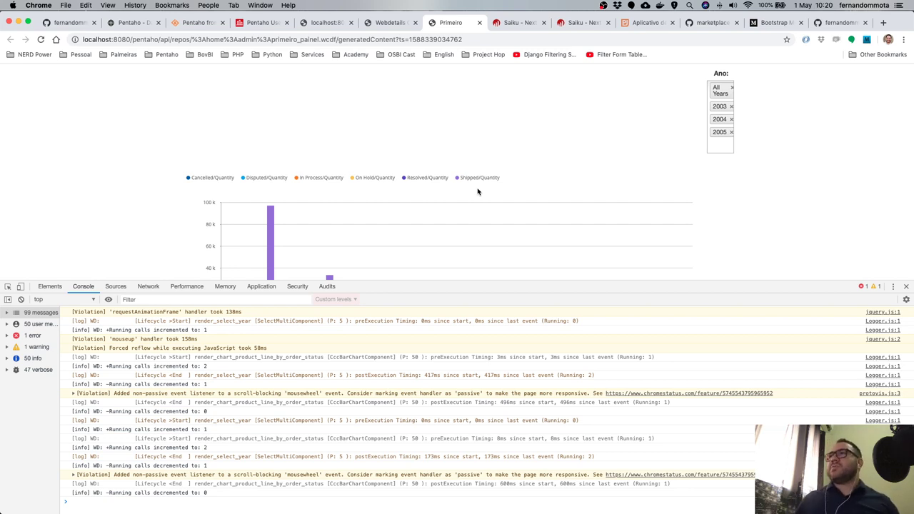
{"action": "left_click", "coordinate": [386, 25]}
{"action": "left_click", "coordinate": [516, 23]}
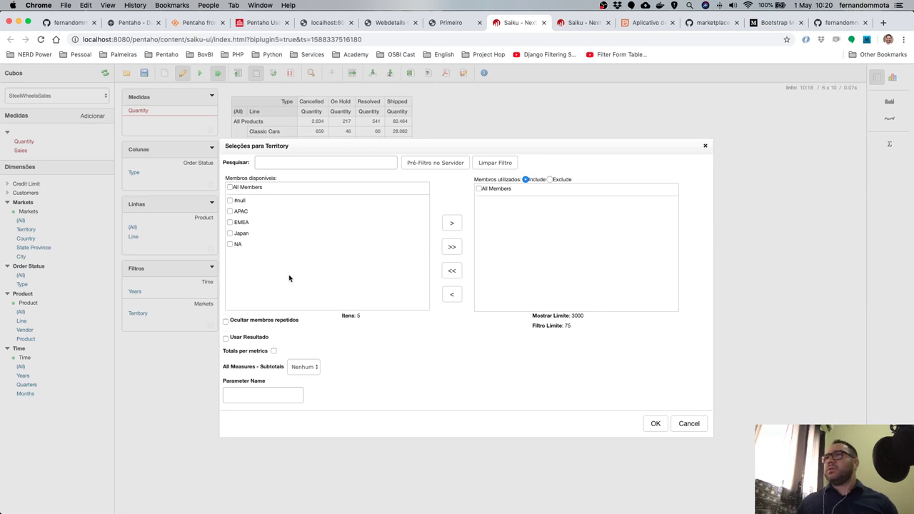
Include the APAC and EMEA members in the Territory filter and apply the selection.
{"action": "left_click", "coordinate": [241, 212]}
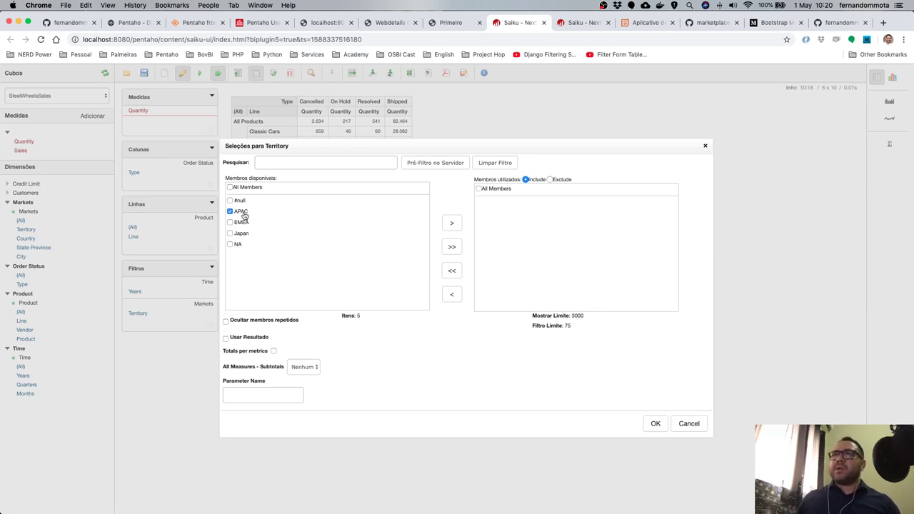
{"action": "left_click", "coordinate": [241, 222]}
{"action": "left_click", "coordinate": [452, 222]}
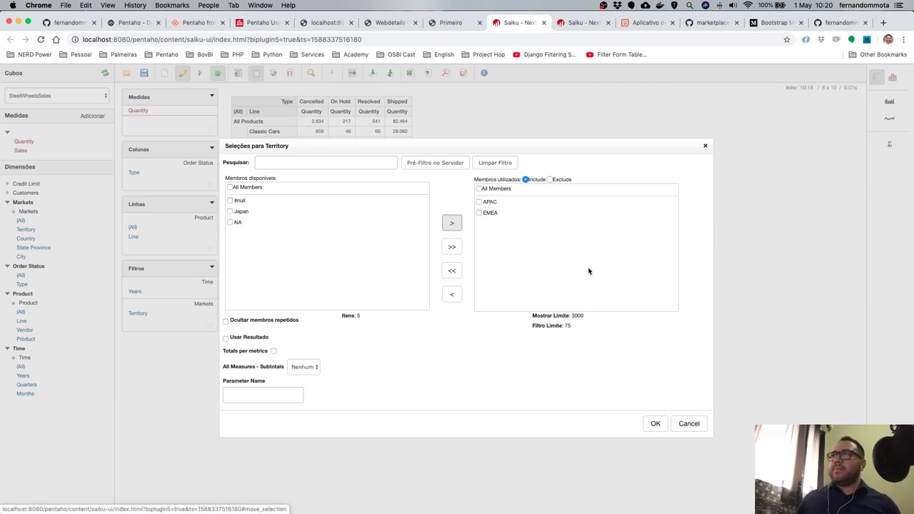
{"action": "left_click", "coordinate": [656, 424]}
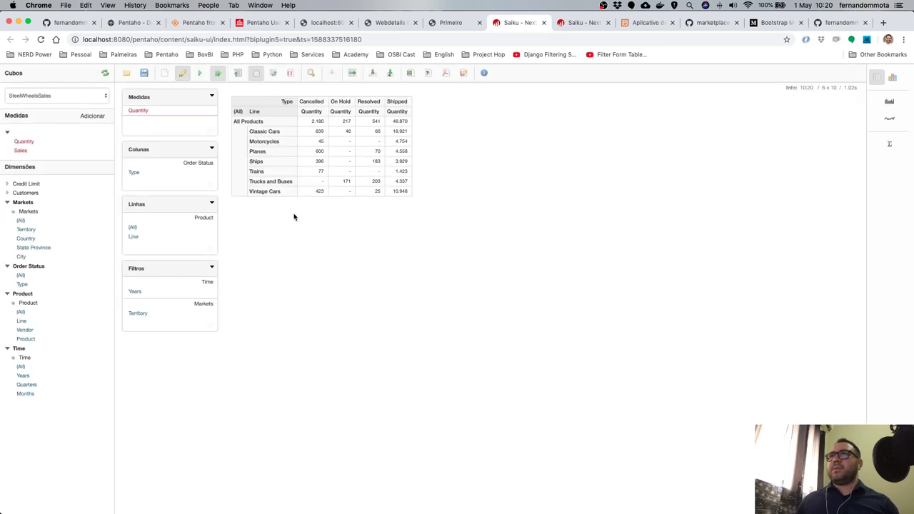
Examine the query's generated MDX, enlarged, focusing on the WHERE CrossJoin clause that combines the Time and Markets members.
{"action": "left_click", "coordinate": [290, 73]}
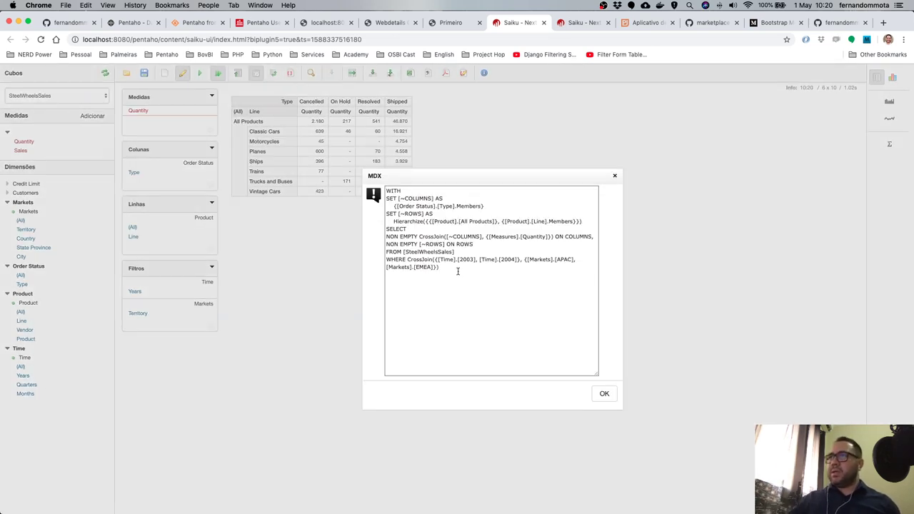
{"action": "scroll", "coordinate": [458, 270], "scroll_direction": "up", "scroll_amount": 5}
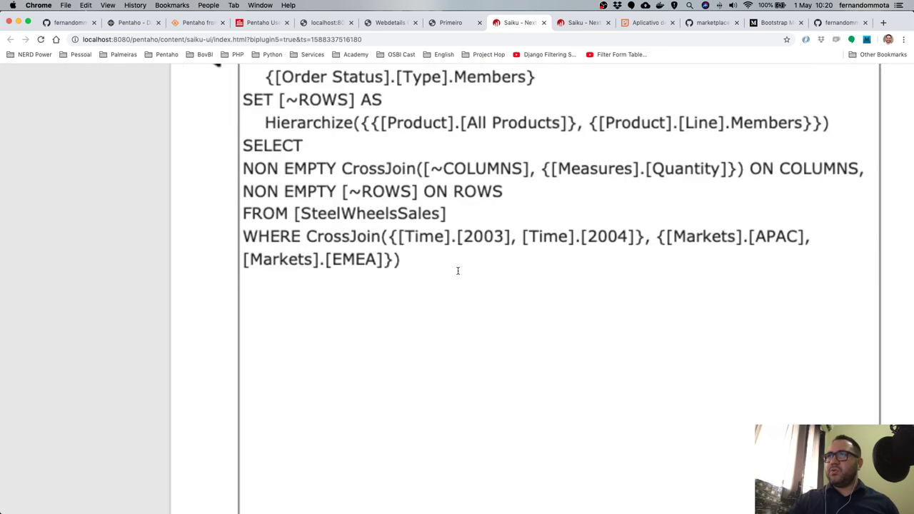
{"action": "left_click_drag", "start_coordinate": [307, 237], "coordinate": [443, 259]}
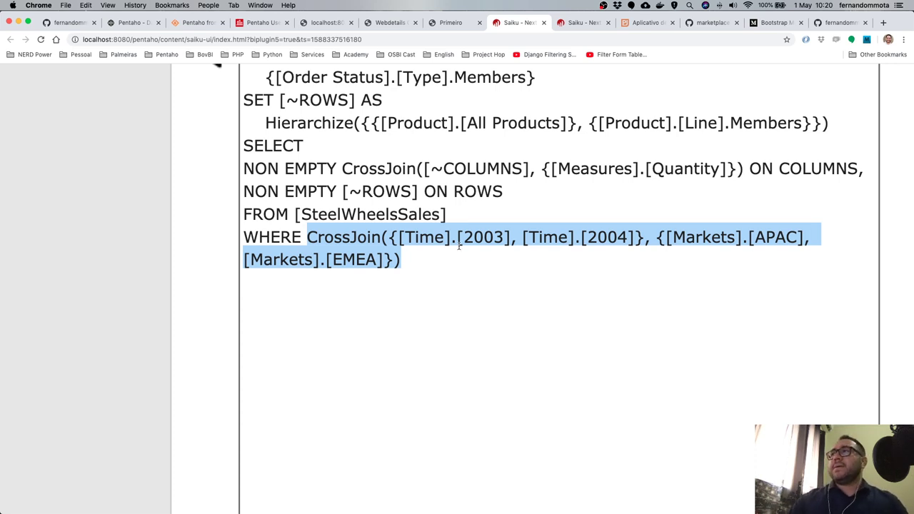
{"action": "key", "text": "super+minus"}
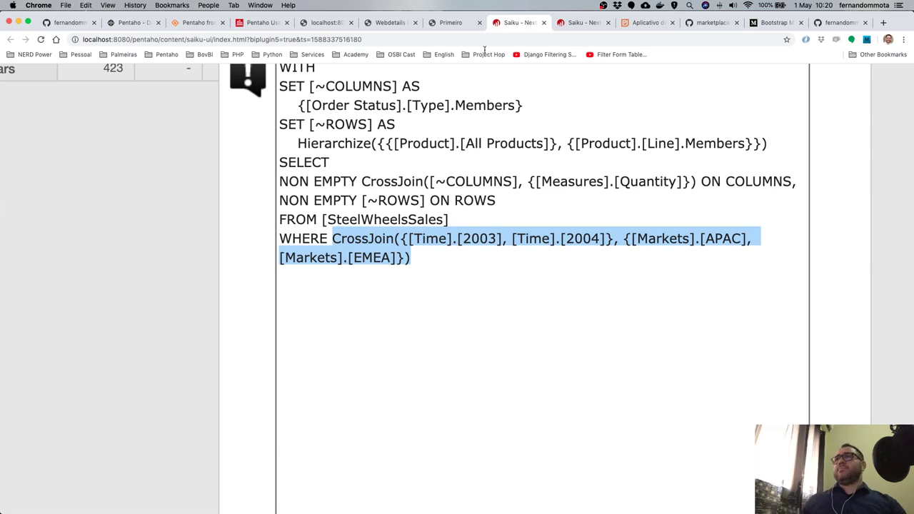
{"action": "key", "text": "super+minus"}
Replace the years query in the other Saiku tab with a new one showing Quantity by the Markets dimension's Territory level on rows.
{"action": "left_click", "coordinate": [580, 23]}
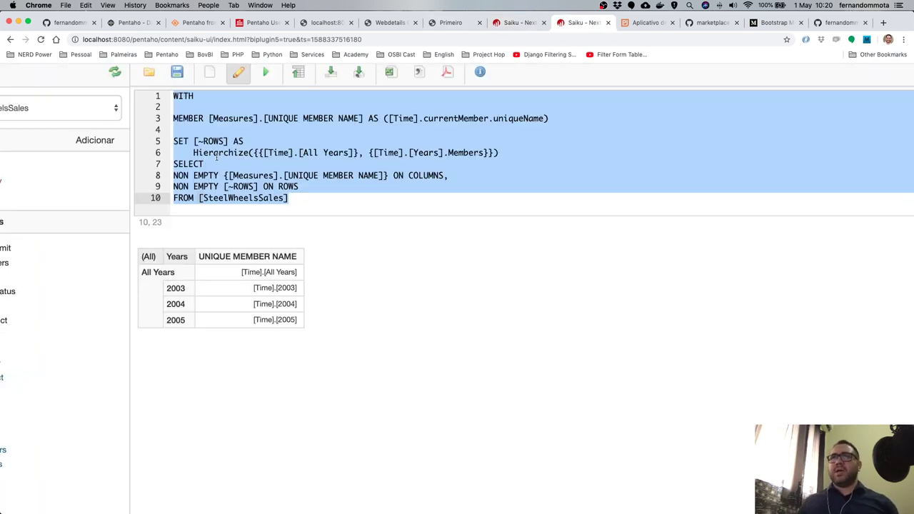
{"action": "key", "text": "super+minus"}
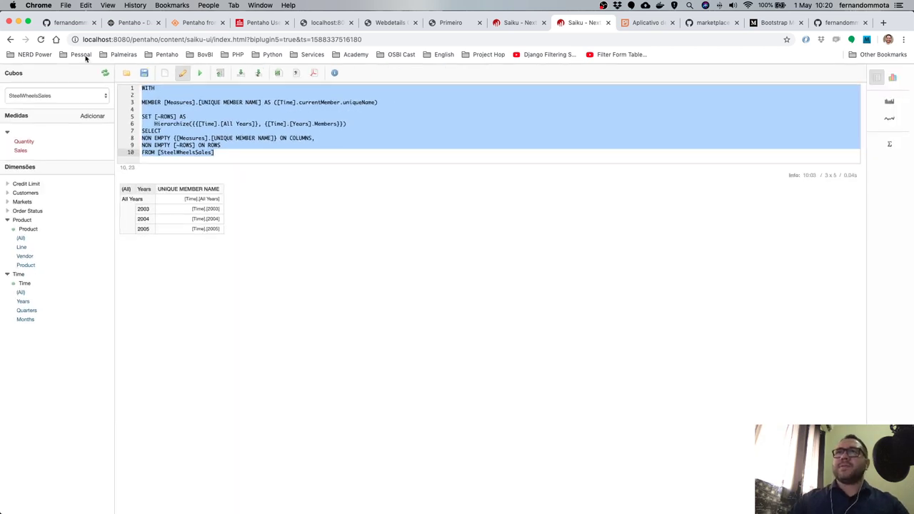
{"action": "left_click", "coordinate": [165, 73]}
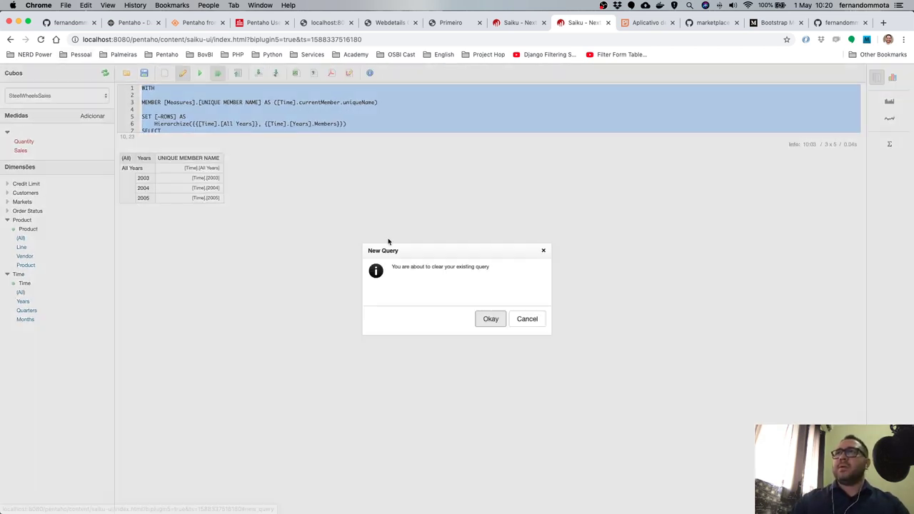
{"action": "left_click", "coordinate": [491, 319]}
{"action": "left_click", "coordinate": [33, 145]}
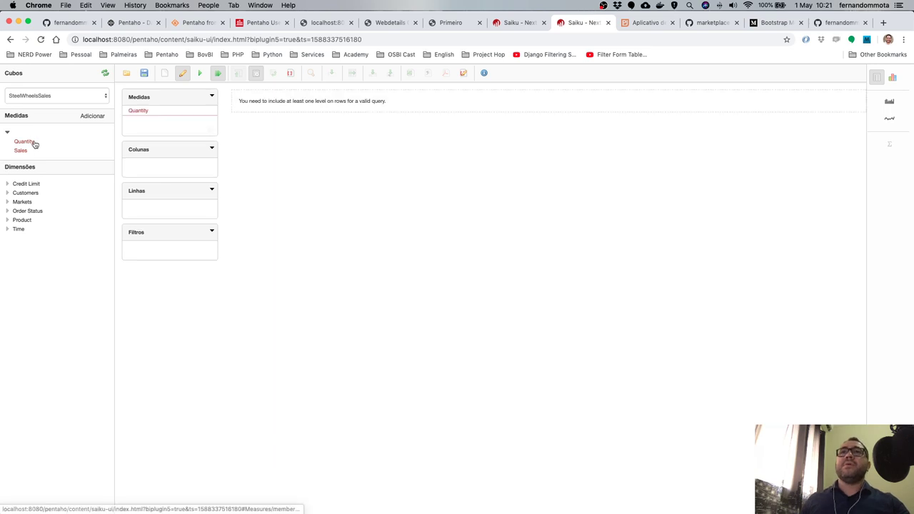
{"action": "left_click", "coordinate": [22, 203]}
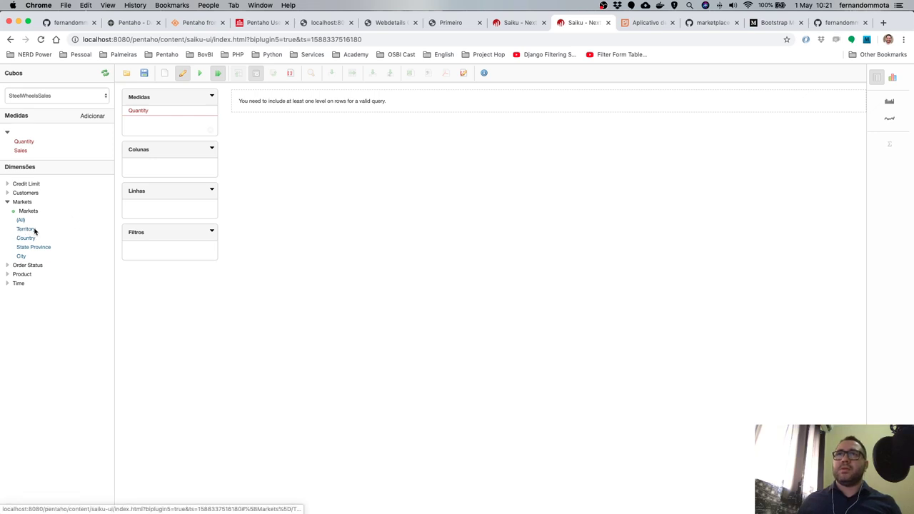
{"action": "left_click", "coordinate": [35, 230]}
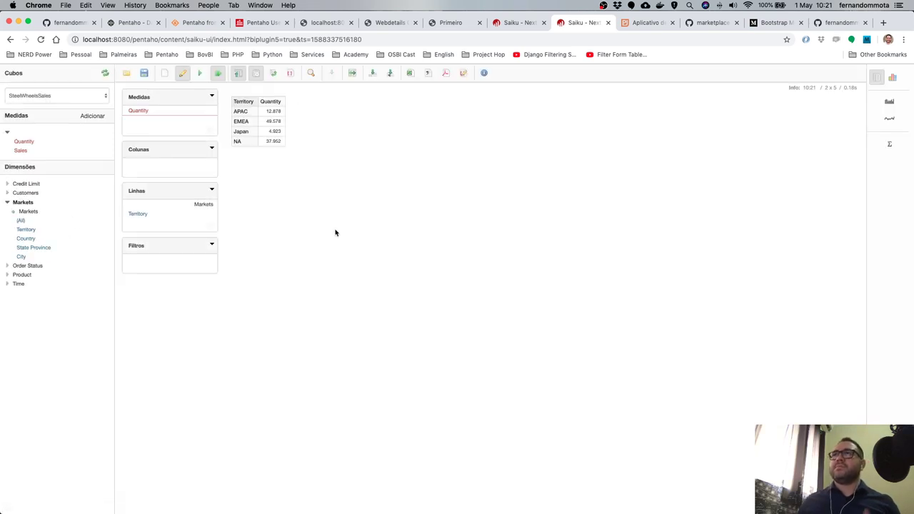
Switch the territory query to MDX editing and start a MEMBER line below WITH.
{"action": "left_click", "coordinate": [465, 76]}
{"action": "left_click", "coordinate": [171, 88]}
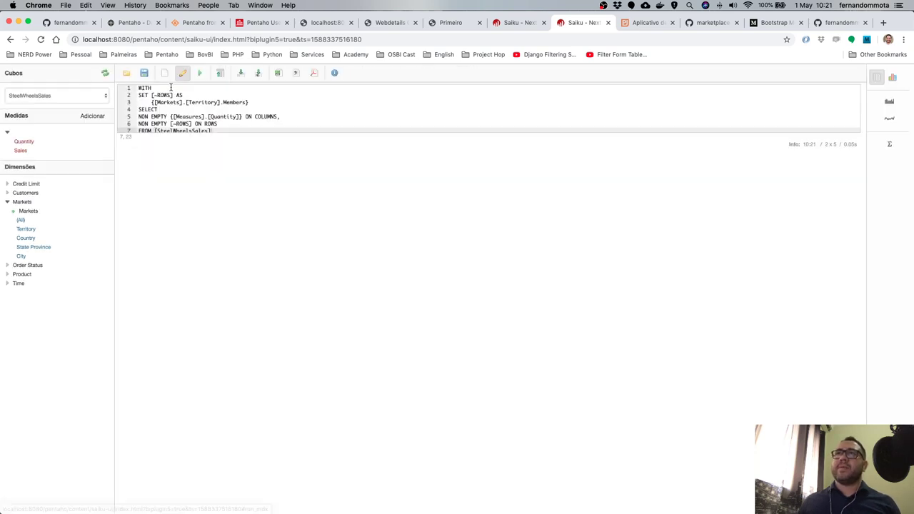
{"action": "key", "text": "Return"}
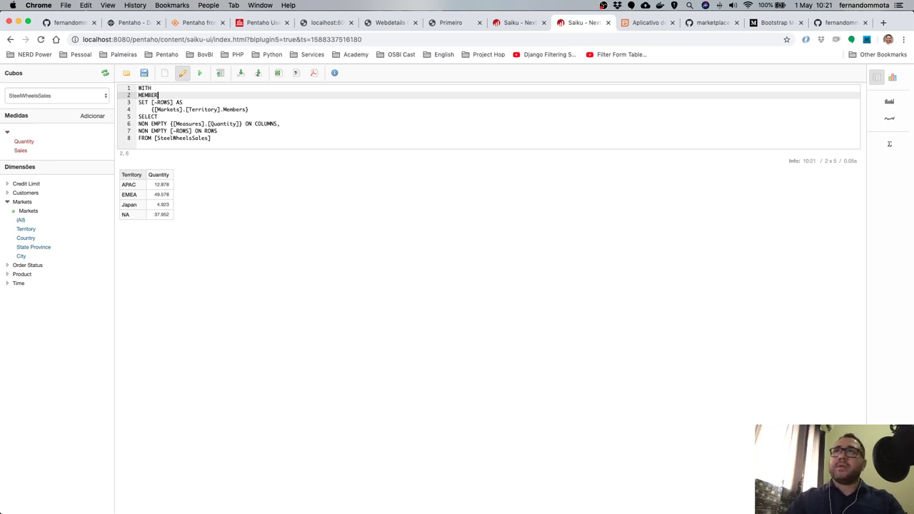
{"action": "key", "text": "super+equal"}
{"action": "key", "text": "super+equal"}
{"action": "key", "text": "super+equal"}
{"action": "key", "text": "super+equal"}
{"action": "key", "text": "super+equal"}
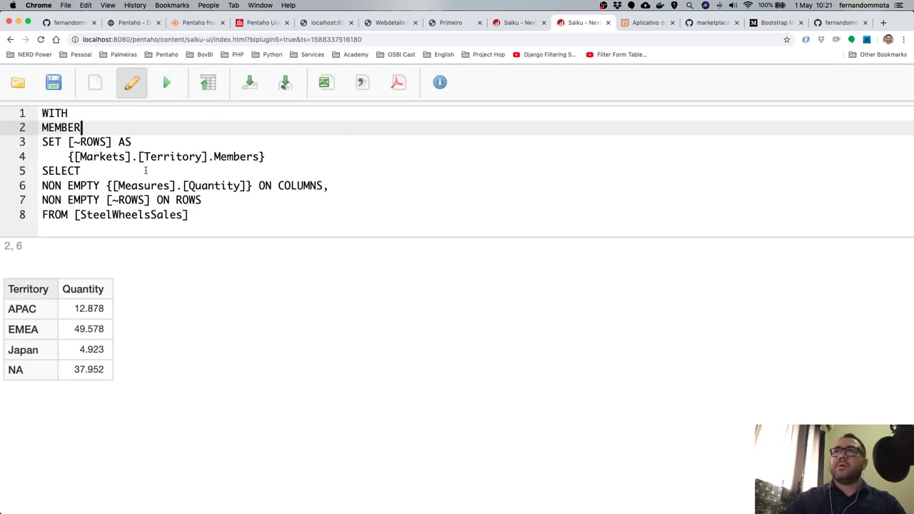
Name the calculated member [Measures].[UNIQUE MEMBER] and add AS with empty parentheses for its expression.
{"action": "left_click_drag", "start_coordinate": [115, 185], "coordinate": [190, 180]}
{"action": "key", "text": "ctrl+c"}
{"action": "left_click", "coordinate": [133, 129]}
{"action": "key", "text": "ctrl+v"}
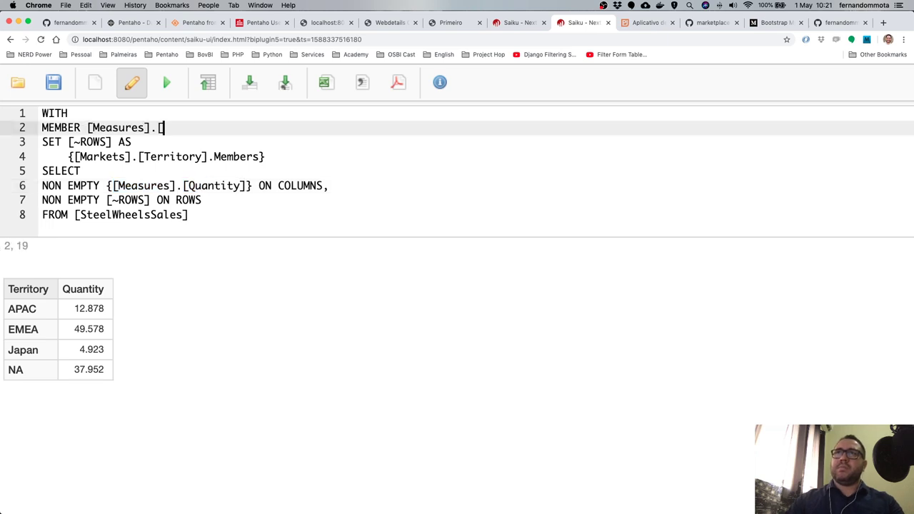
{"action": "type", "text": "UNIQUE"}
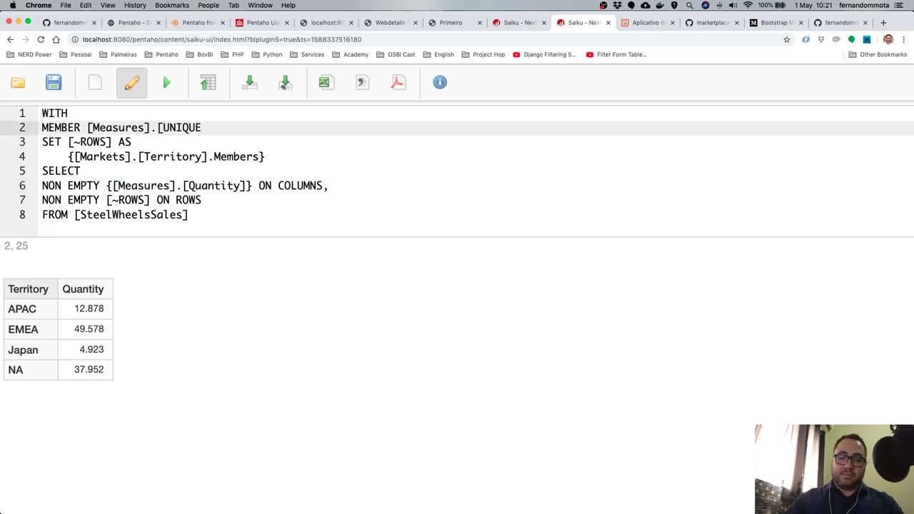
{"action": "type", "text": " MEMBER"}
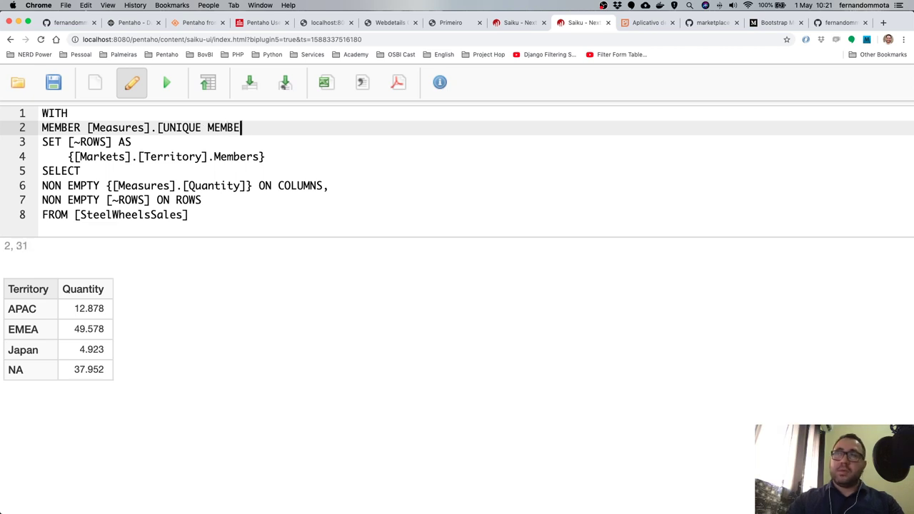
{"action": "type", "text": "] AS ("}
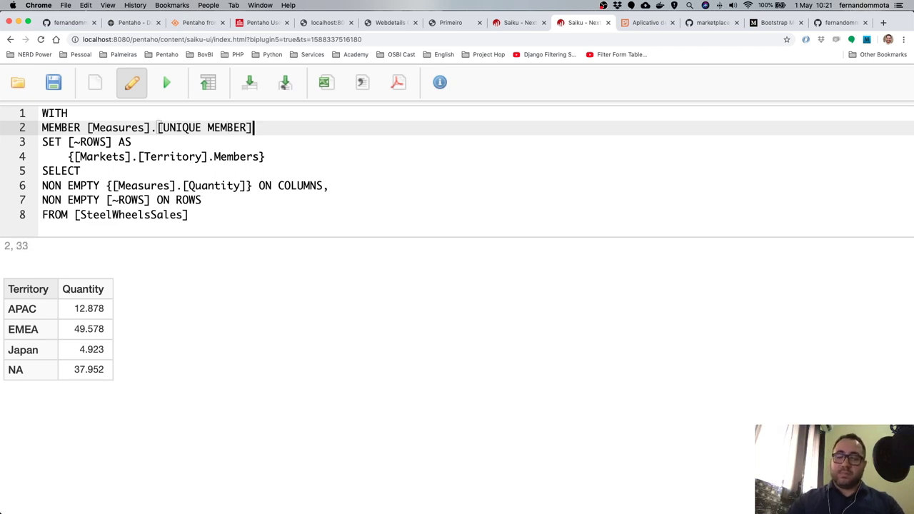
{"action": "type", "text": ")"}
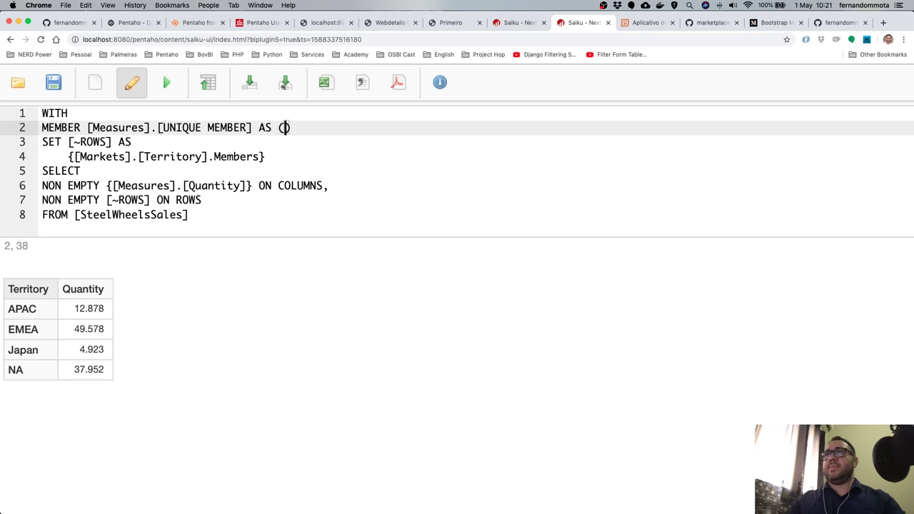
Define the calculated member's expression as [Markets].currentMember.UniqueName.
{"action": "left_click", "coordinate": [74, 156]}
{"action": "left_click_drag", "start_coordinate": [74, 156], "coordinate": [138, 157]}
{"action": "left_click", "coordinate": [284, 128]}
{"action": "key", "text": "super+v"}
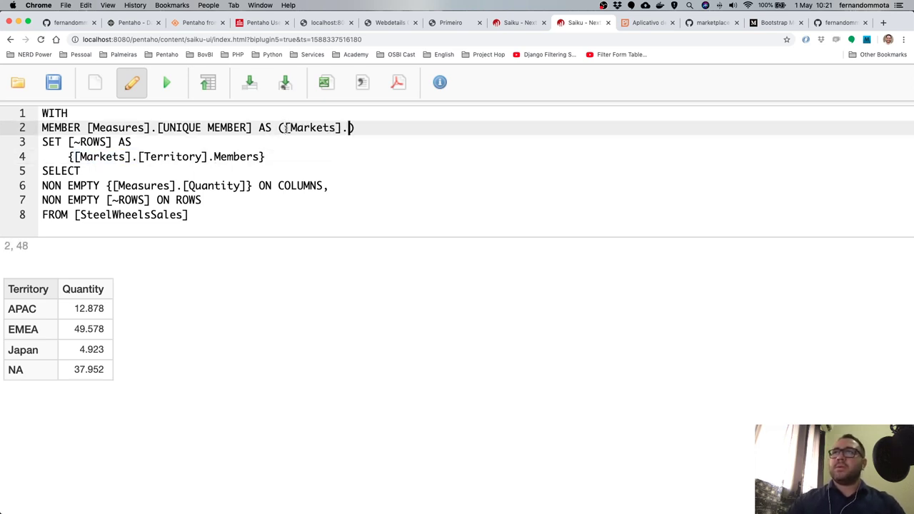
{"action": "type", "text": "CURRE"}
{"action": "key", "text": "BackSpace"}
{"action": "key", "text": "BackSpace"}
{"action": "key", "text": "BackSpace"}
{"action": "key", "text": "BackSpace"}
{"action": "key", "text": "BackSpace"}
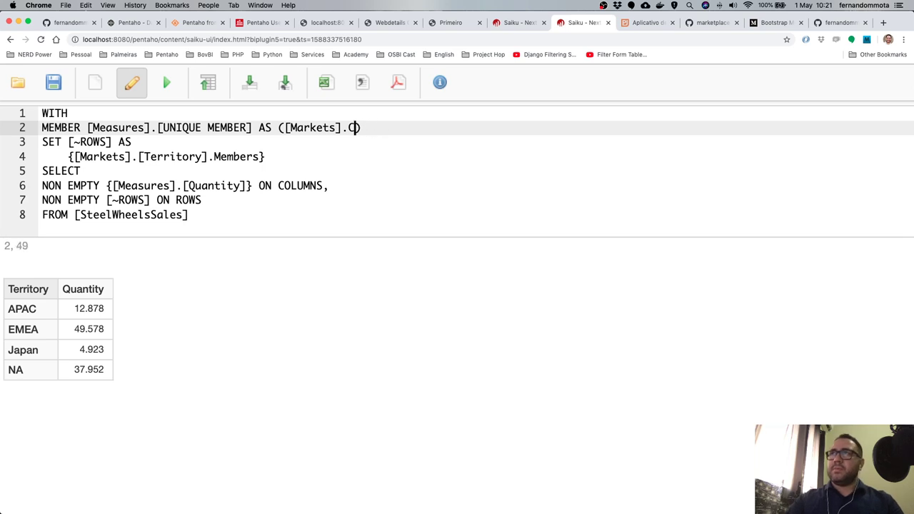
{"action": "type", "text": "currentMem"}
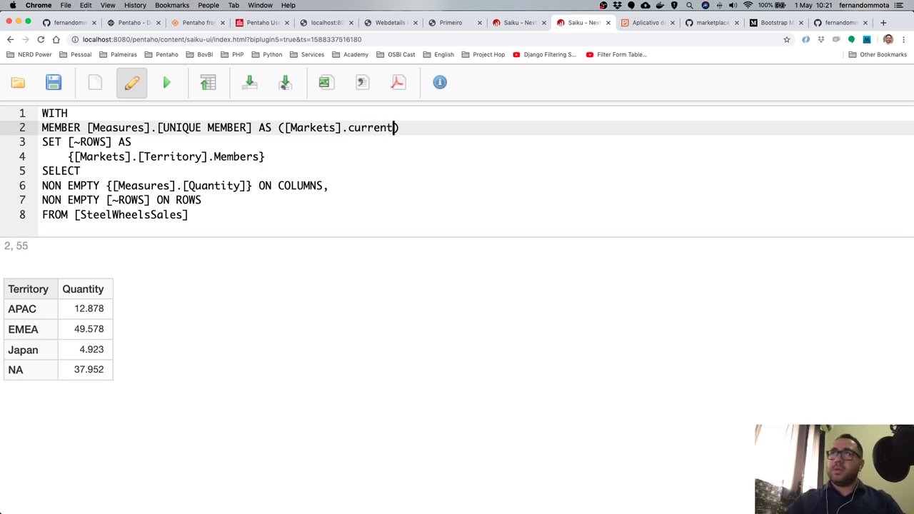
{"action": "type", "text": "ber."}
{"action": "type", "text": "Uniquenam"}
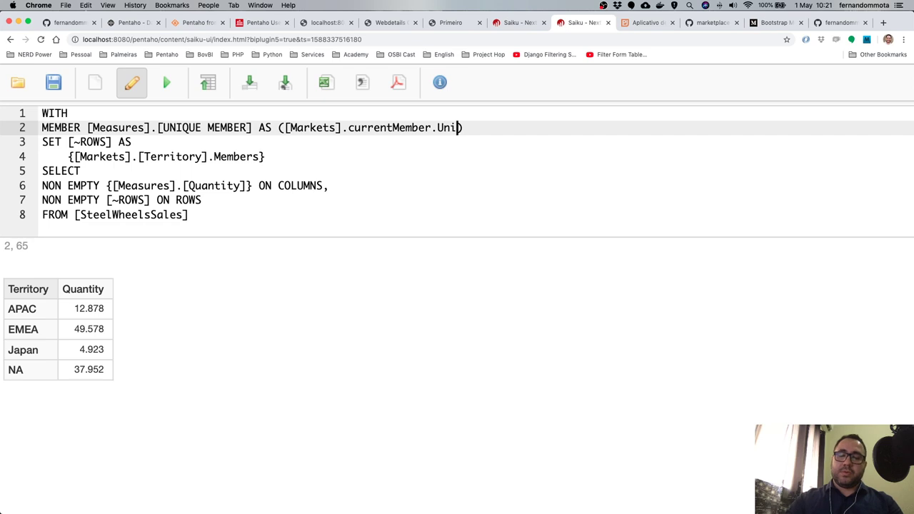
{"action": "key", "text": "BackSpace"}
{"action": "key", "text": "BackSpace"}
{"action": "key", "text": "BackSpace"}
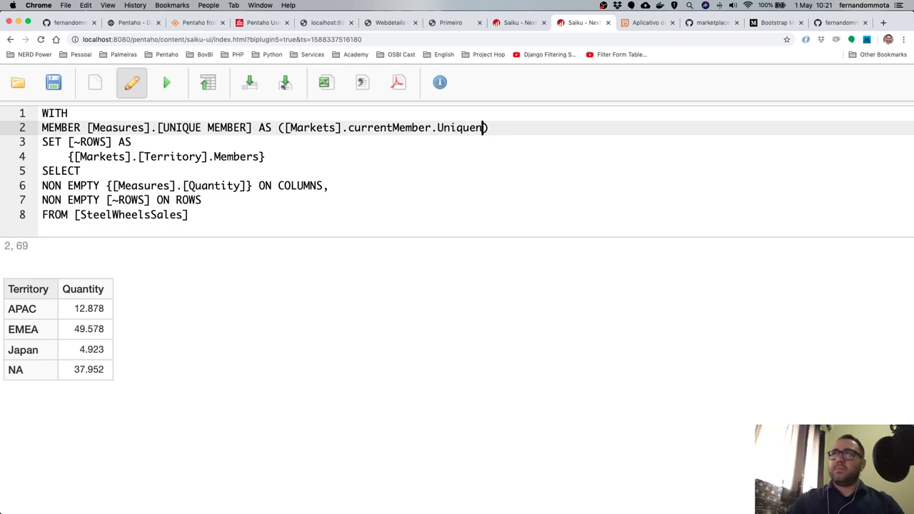
{"action": "type", "text": "Name"}
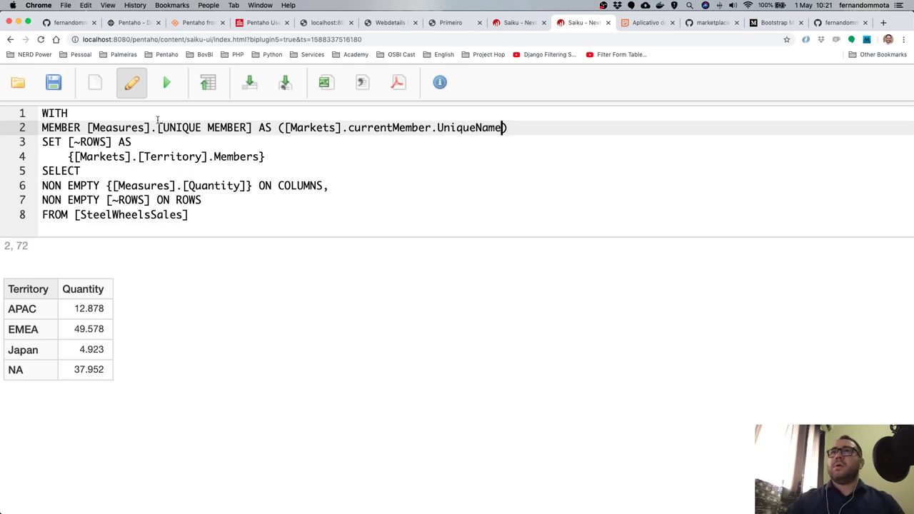
Replace the Quantity measure on columns with [Measures].[UNIQUE MEMBER] and run the query.
{"action": "left_click_drag", "start_coordinate": [87, 127], "coordinate": [252, 127]}
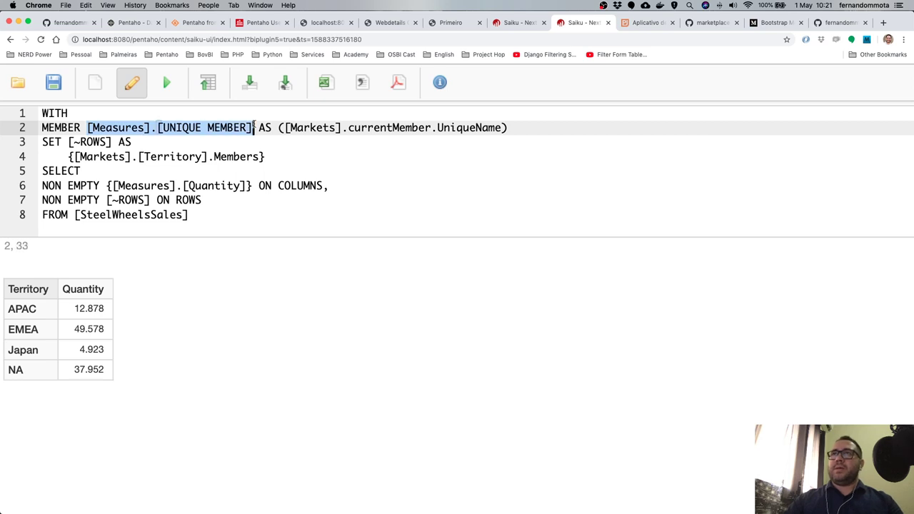
{"action": "left_click", "coordinate": [246, 186]}
{"action": "left_click_drag", "start_coordinate": [246, 186], "coordinate": [113, 186]}
{"action": "key", "text": "super+v"}
{"action": "left_click", "coordinate": [168, 85]}
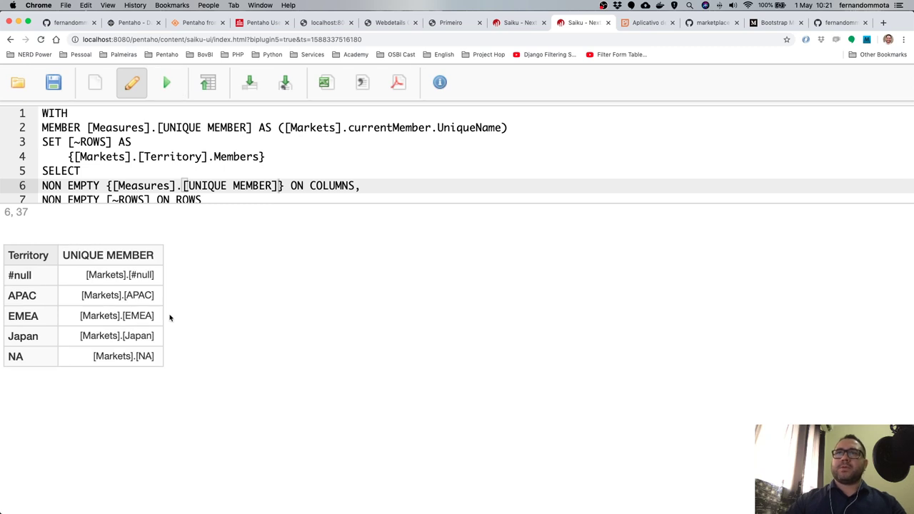
Examine the #null territory row and its unique member name in the query result.
{"action": "key", "text": "super+minus"}
{"action": "key", "text": "super+minus"}
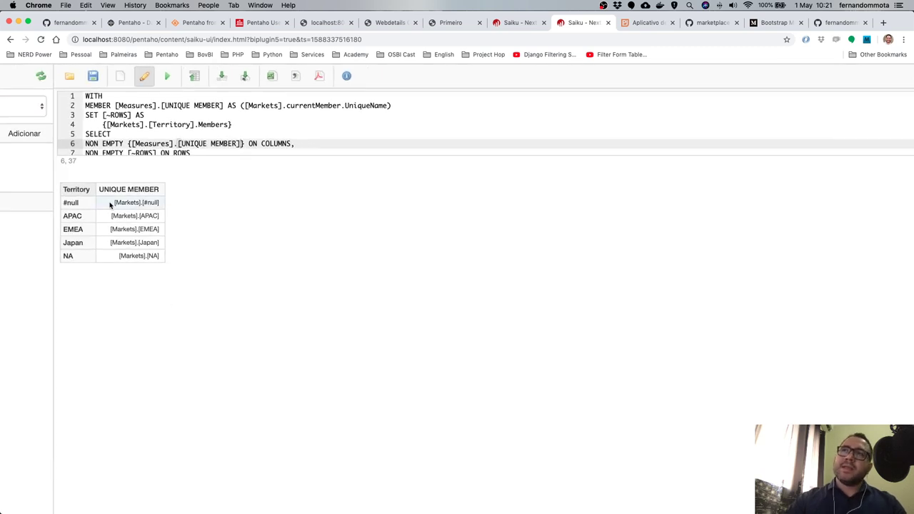
{"action": "left_click_drag", "start_coordinate": [110, 205], "coordinate": [162, 206]}
{"action": "left_click", "coordinate": [72, 202]}
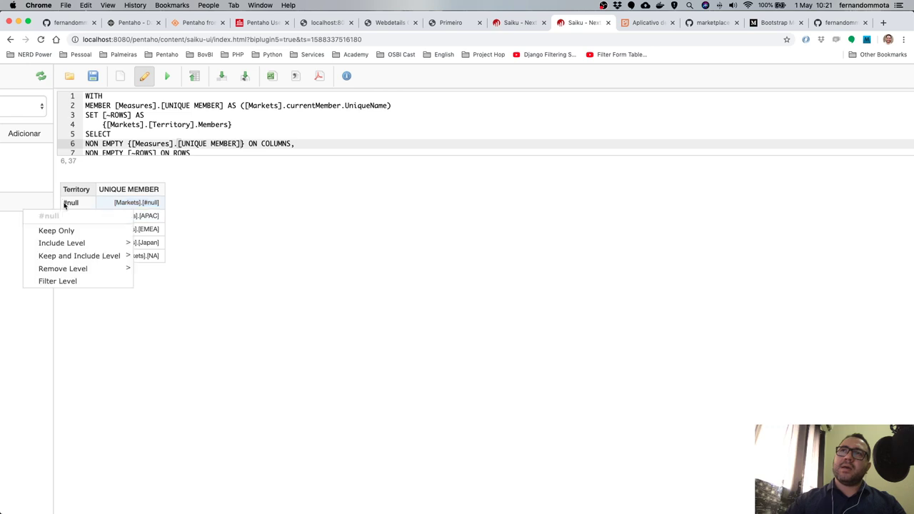
{"action": "left_click", "coordinate": [72, 203]}
{"action": "left_click_drag", "start_coordinate": [66, 202], "coordinate": [93, 203]}
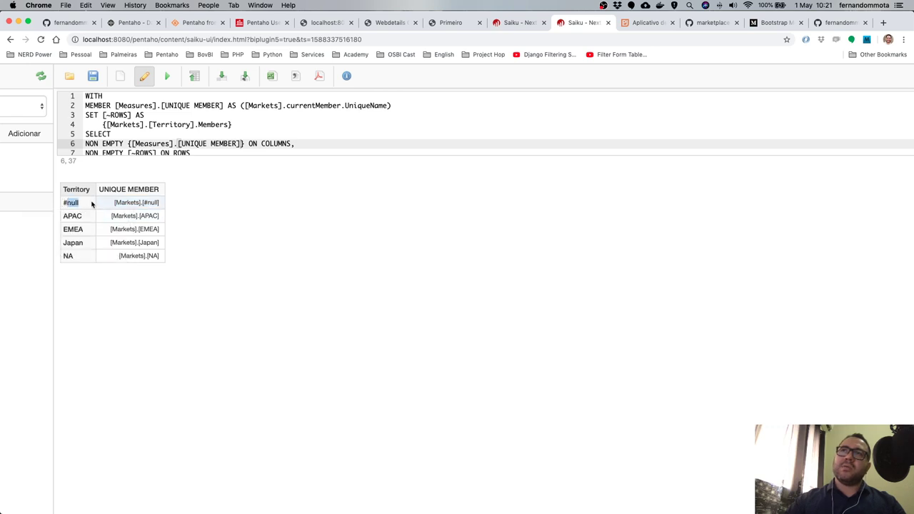
{"action": "left_click", "coordinate": [77, 204]}
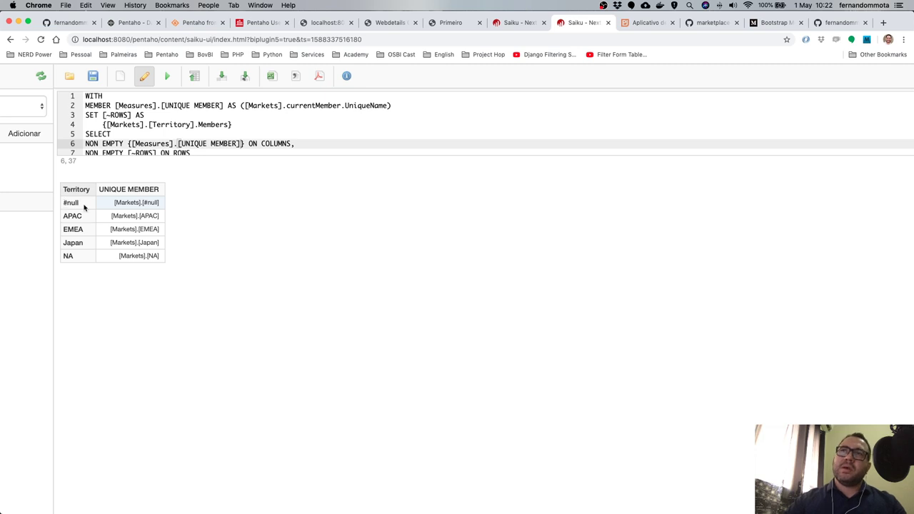
{"action": "left_click", "coordinate": [81, 206]}
{"action": "left_click", "coordinate": [72, 204]}
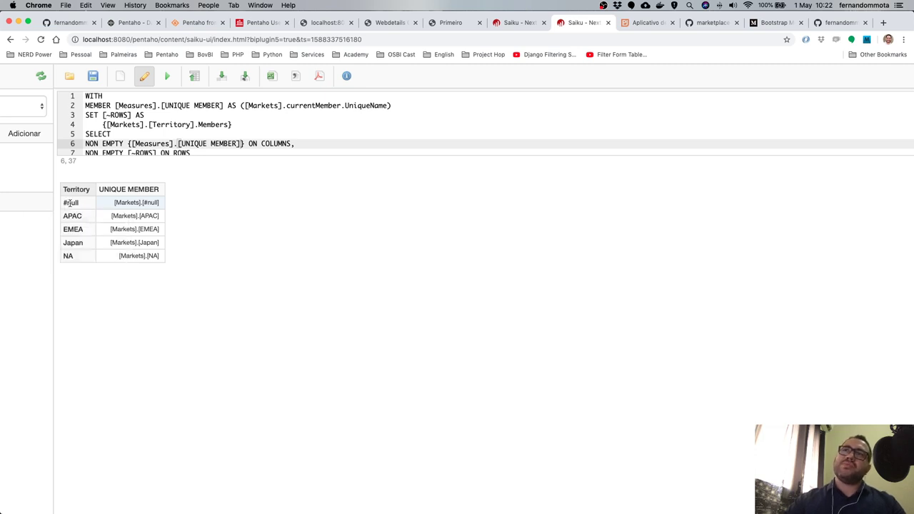
{"action": "left_click", "coordinate": [78, 205]}
{"action": "left_click", "coordinate": [79, 205]}
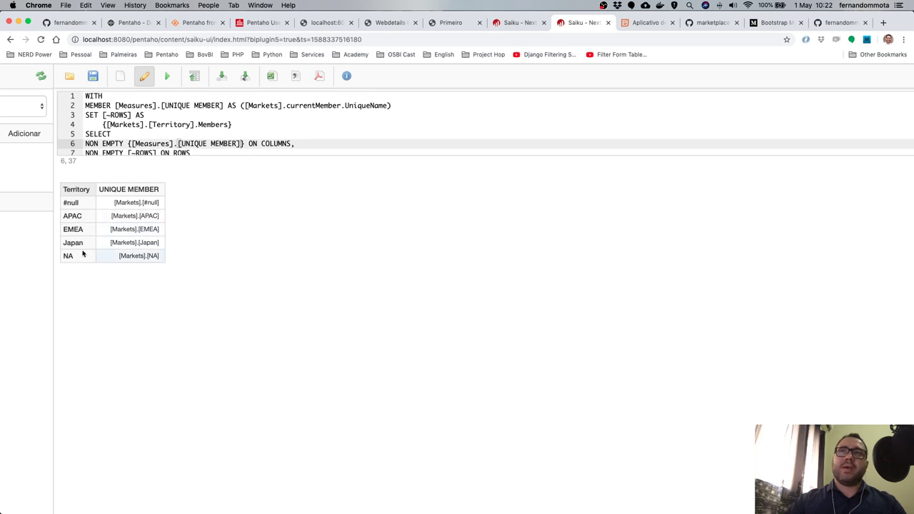
Copy the entire MDX query that lists the Markets territories with their unique member names.
{"action": "left_click", "coordinate": [161, 116]}
{"action": "left_click_drag", "start_coordinate": [189, 163], "coordinate": [86, 144]}
{"action": "left_click", "coordinate": [173, 163]}
{"action": "key", "text": "super+a"}
{"action": "key", "text": "ctrl+c"}
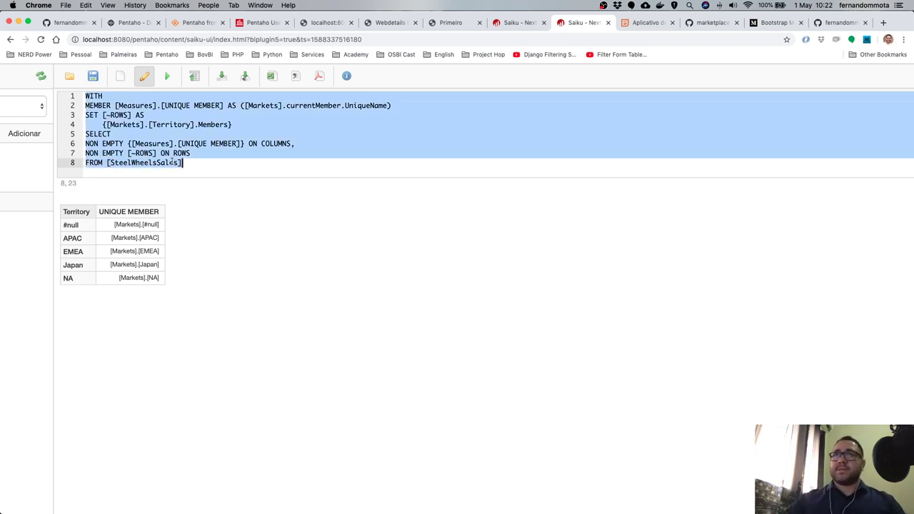
Switch to the CDE dashboard editor, duplicate the ds_select_year datasource and name the copy ds_select_territory.
{"action": "left_click", "coordinate": [397, 27]}
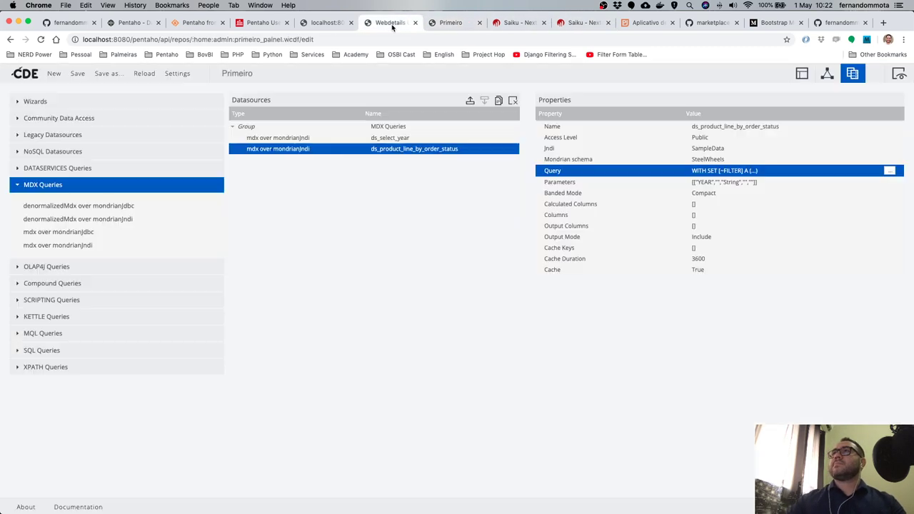
{"action": "left_click", "coordinate": [433, 140]}
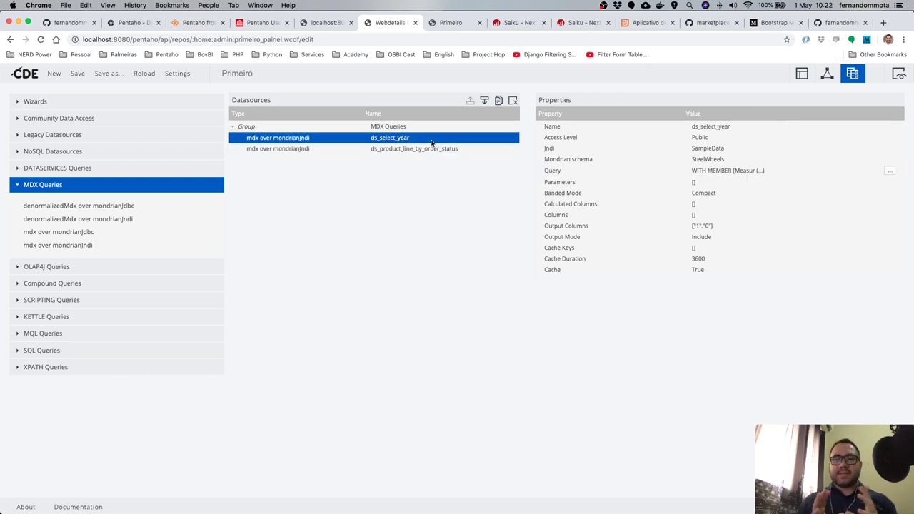
{"action": "left_click", "coordinate": [499, 100]}
{"action": "left_click", "coordinate": [731, 127]}
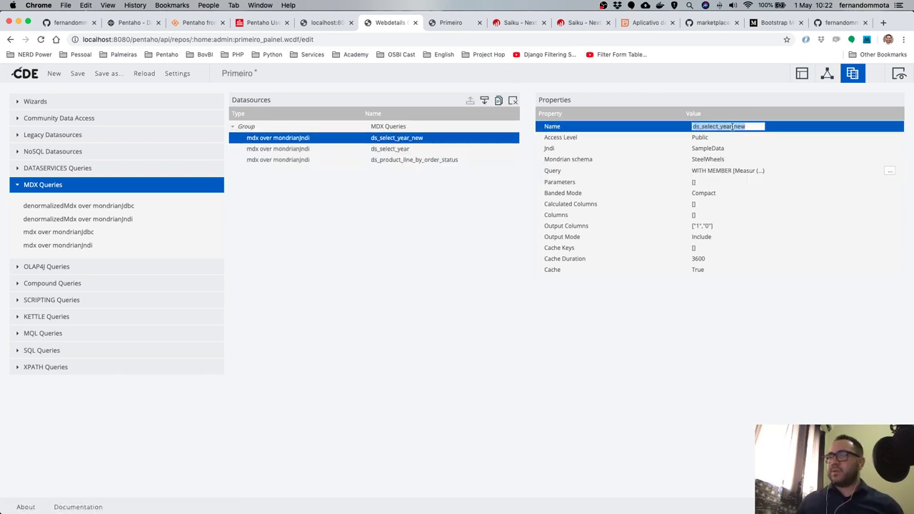
{"action": "left_click", "coordinate": [733, 126]}
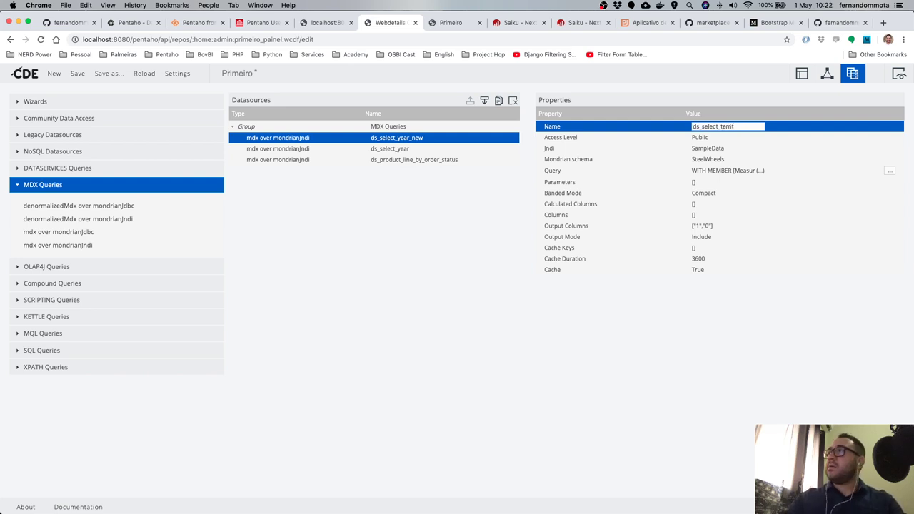
{"action": "key", "text": "Return"}
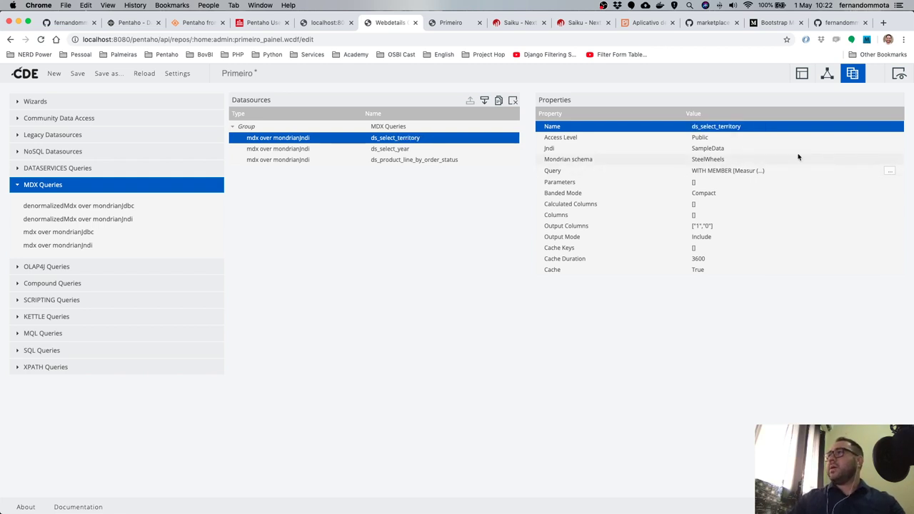
Replace the MDX query of ds_select_territory with the copied territory query and save the dashboard.
{"action": "left_click", "coordinate": [891, 173]}
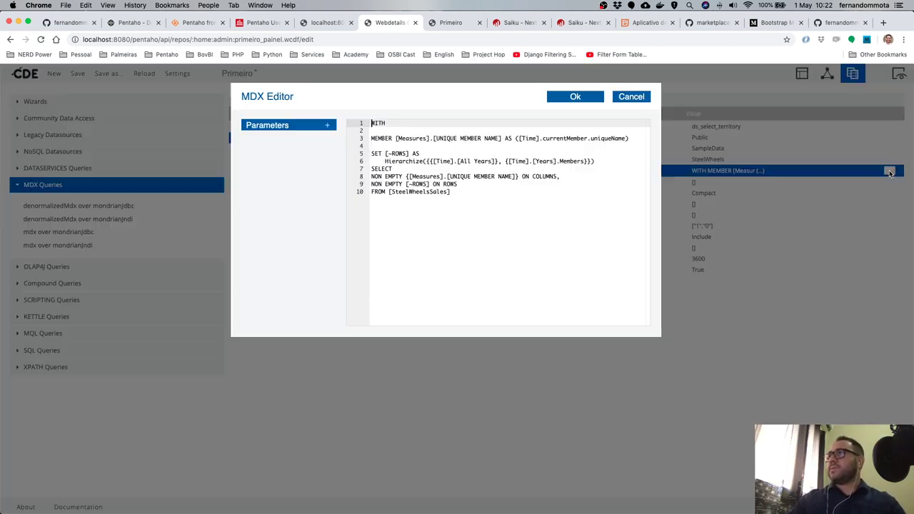
{"action": "left_click", "coordinate": [492, 188]}
{"action": "key", "text": "ctrl+a"}
{"action": "key", "text": "ctrl+v"}
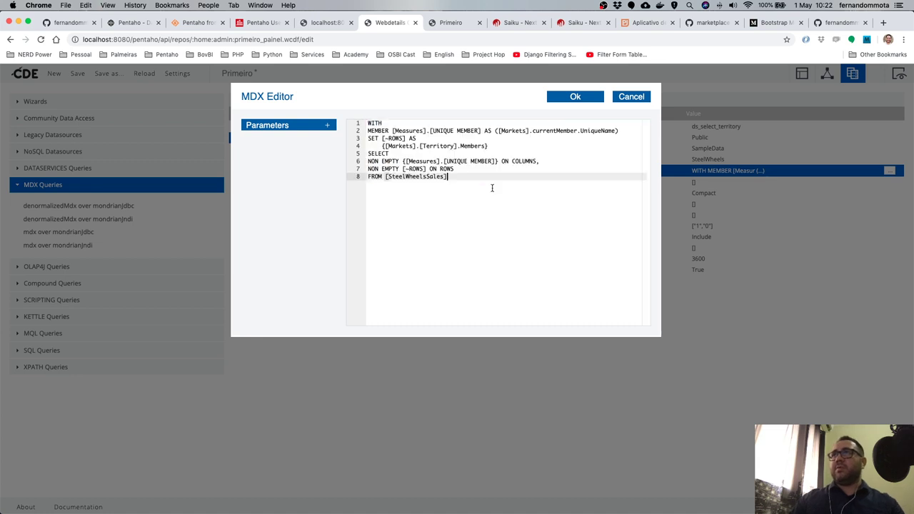
{"action": "left_click", "coordinate": [576, 98]}
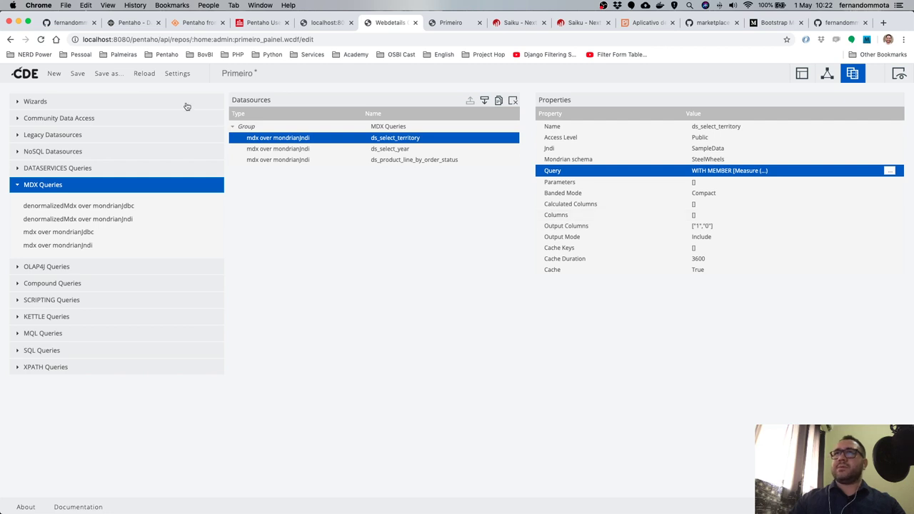
{"action": "left_click", "coordinate": [77, 73]}
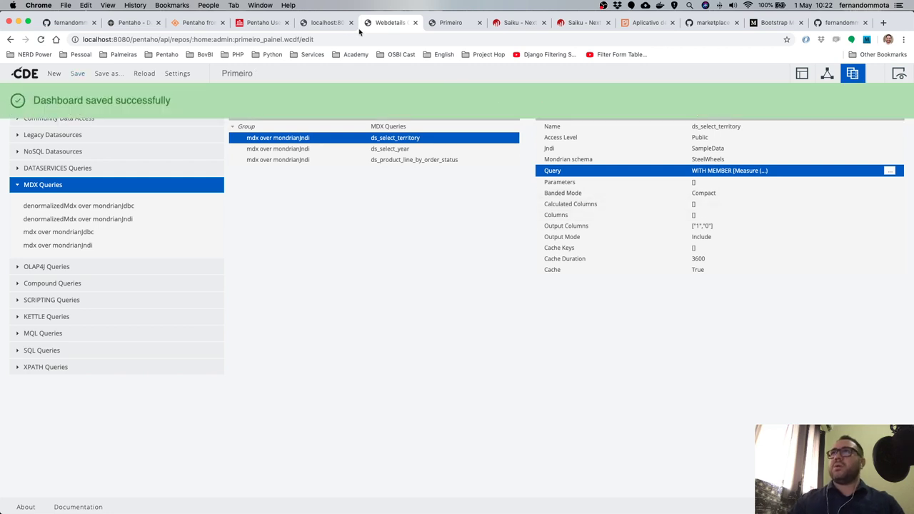
Switch to the CDA preview and run the ds_select_territory query to check its output.
{"action": "left_click", "coordinate": [316, 24]}
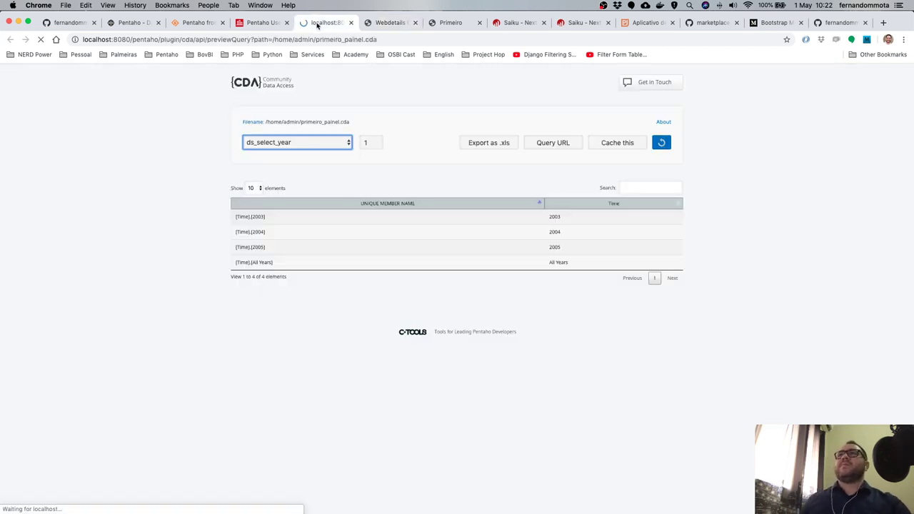
{"action": "left_click", "coordinate": [308, 142]}
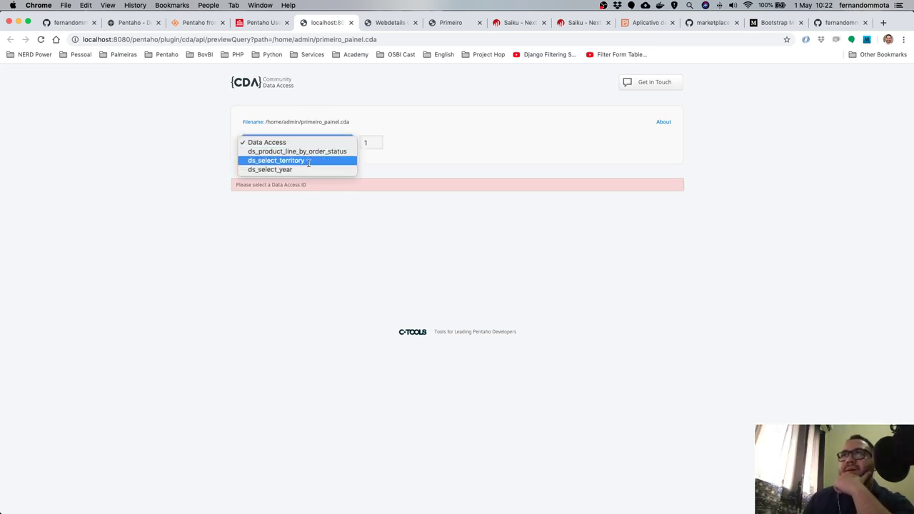
{"action": "left_click", "coordinate": [309, 161]}
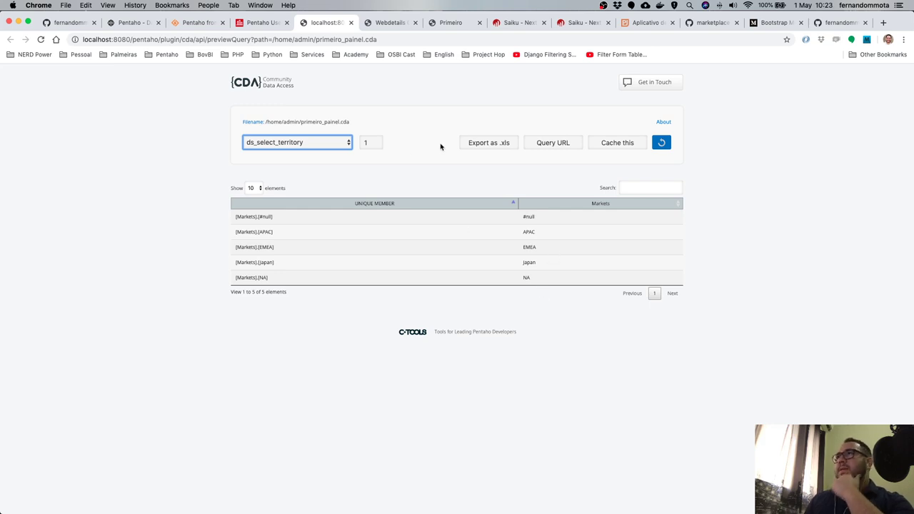
Back in the CDE dashboard editor, duplicate the YEAR simple parameter and name the copy TERRITORY.
{"action": "left_click", "coordinate": [391, 22]}
{"action": "left_click", "coordinate": [828, 74]}
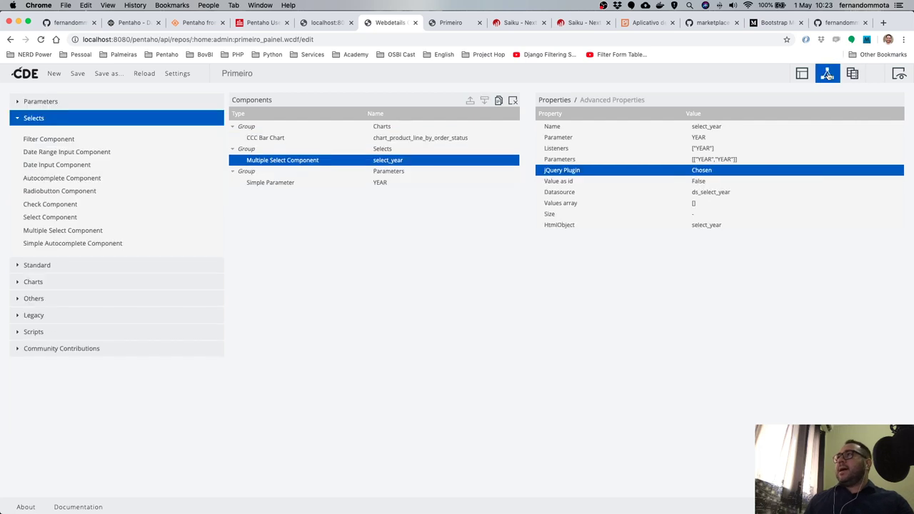
{"action": "left_click", "coordinate": [282, 183]}
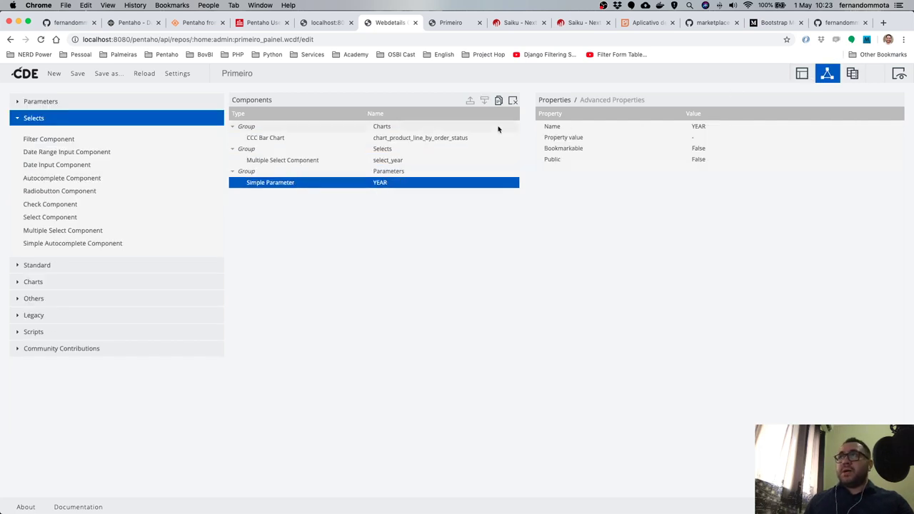
{"action": "left_click", "coordinate": [499, 100]}
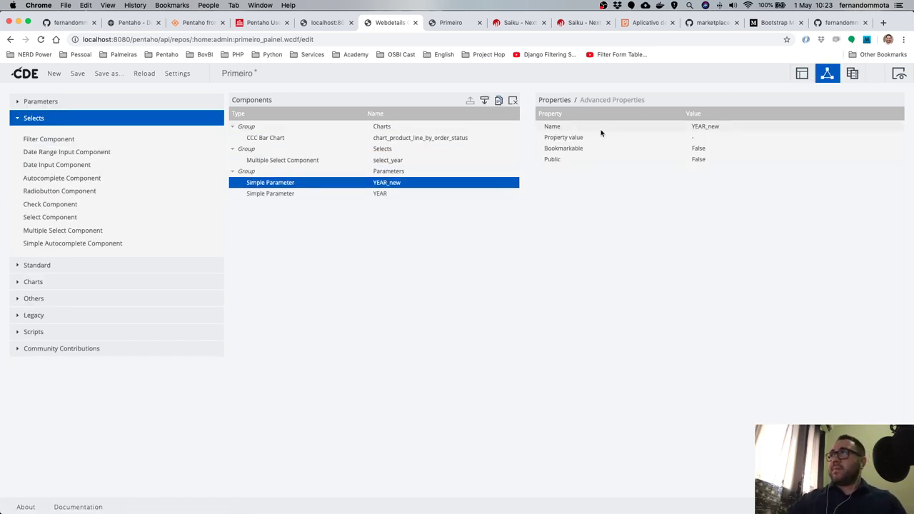
{"action": "left_click", "coordinate": [743, 126]}
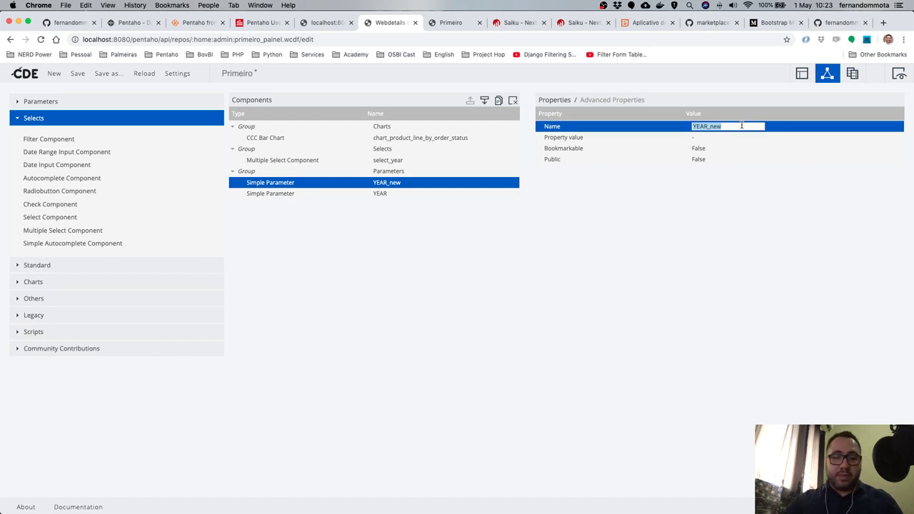
{"action": "type", "text": "territory"}
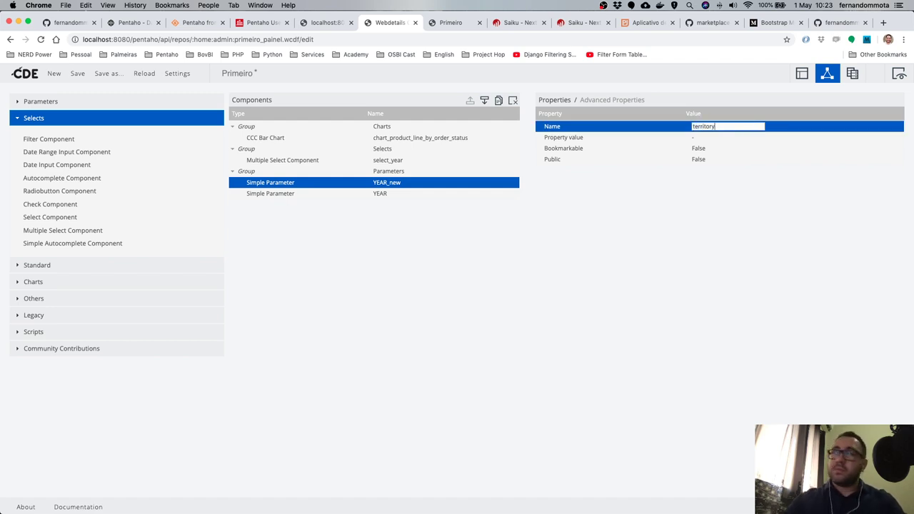
{"action": "key", "text": "Return"}
{"action": "left_click", "coordinate": [733, 128]}
{"action": "type", "text": "TERRITORY"}
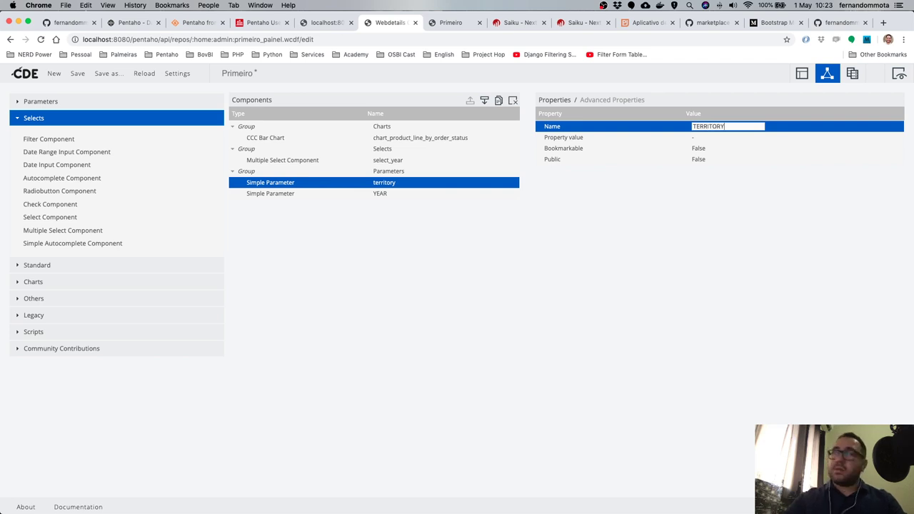
{"action": "key", "text": "Return"}
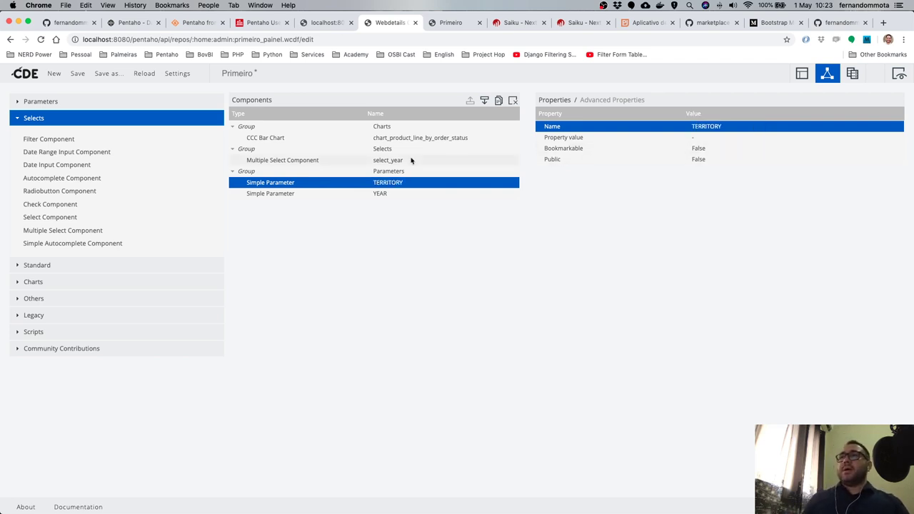
Duplicate the select_year_column column inside the filtro_linha row of the dashboard layout.
{"action": "left_click", "coordinate": [802, 75]}
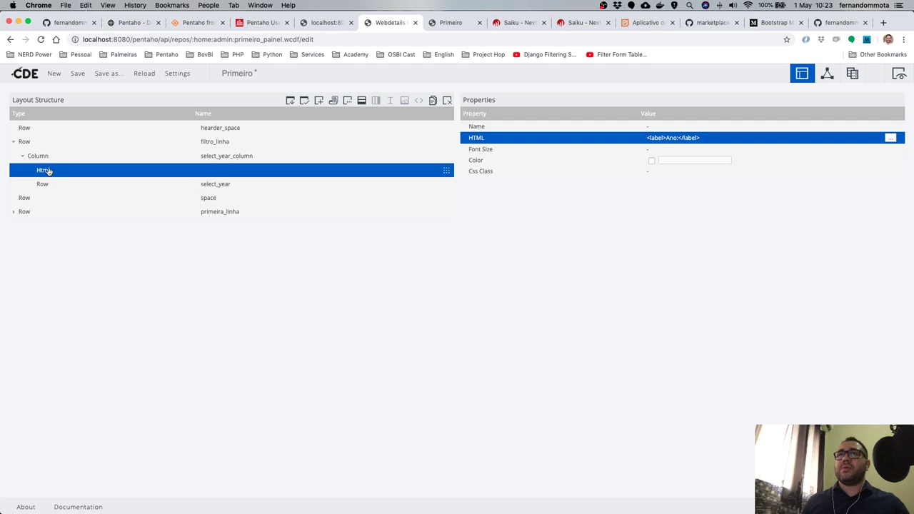
{"action": "left_click", "coordinate": [45, 156]}
{"action": "left_click", "coordinate": [137, 143]}
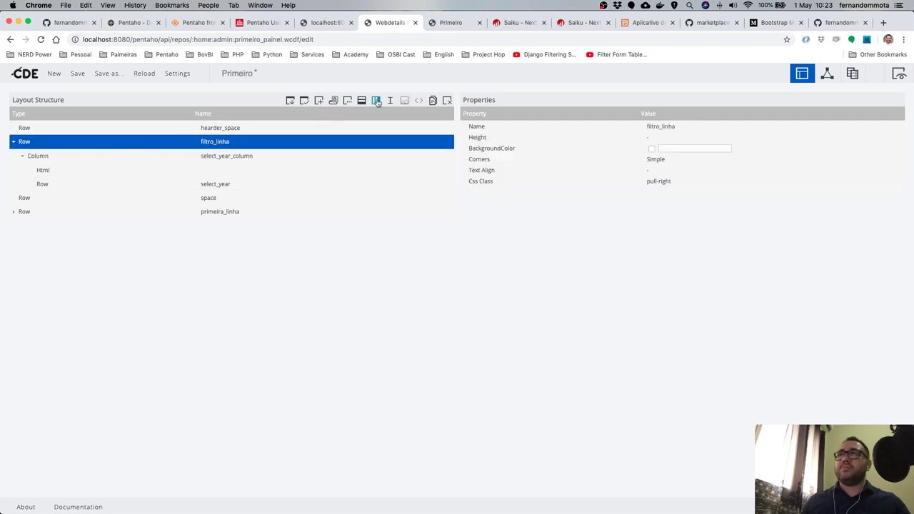
{"action": "left_click", "coordinate": [211, 156]}
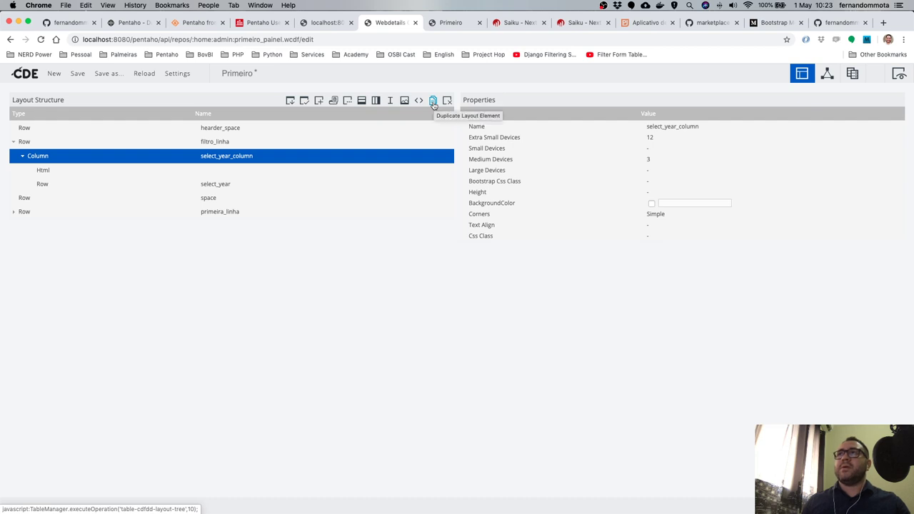
{"action": "left_click", "coordinate": [433, 103]}
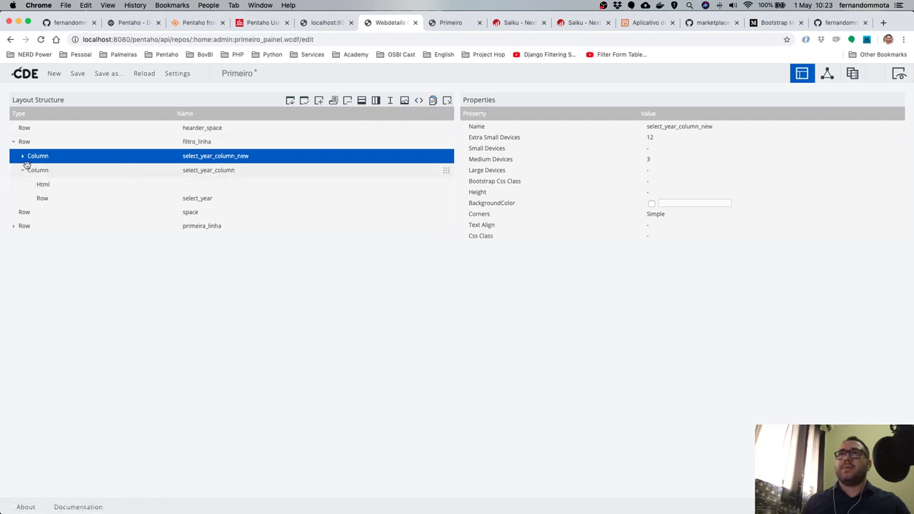
Rename the duplicated filter column to select_territory_column.
{"action": "left_click", "coordinate": [715, 128]}
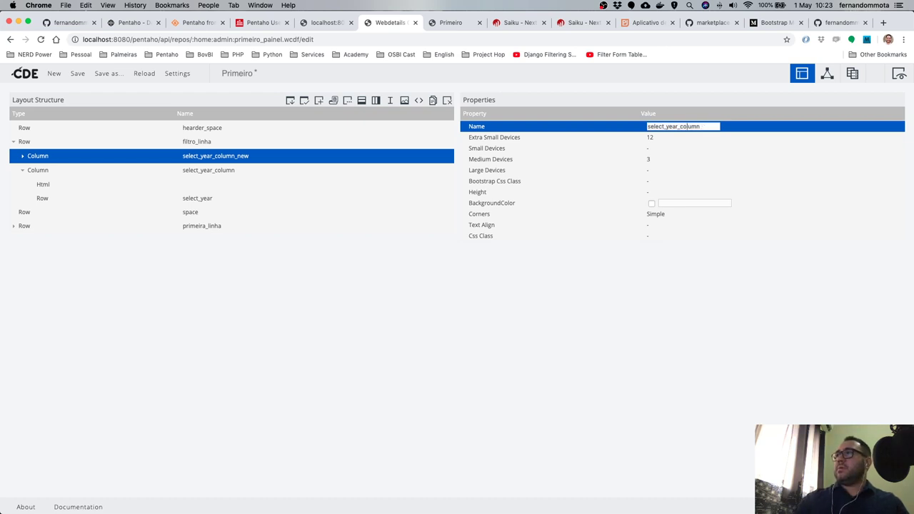
{"action": "key", "text": "BackSpace"}
{"action": "key", "text": "BackSpace"}
{"action": "key", "text": "BackSpace"}
{"action": "key", "text": "BackSpace"}
{"action": "type", "text": "terr"}
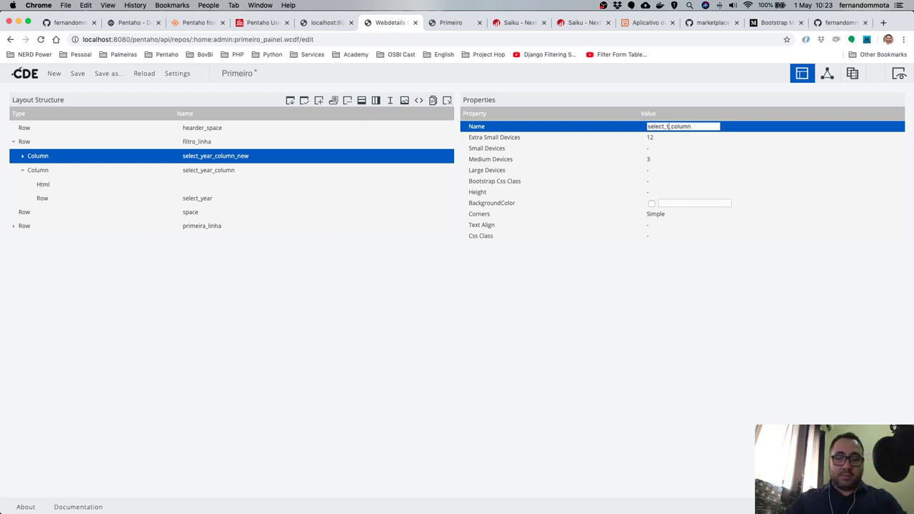
{"action": "type", "text": "itory"}
{"action": "key", "text": "Return"}
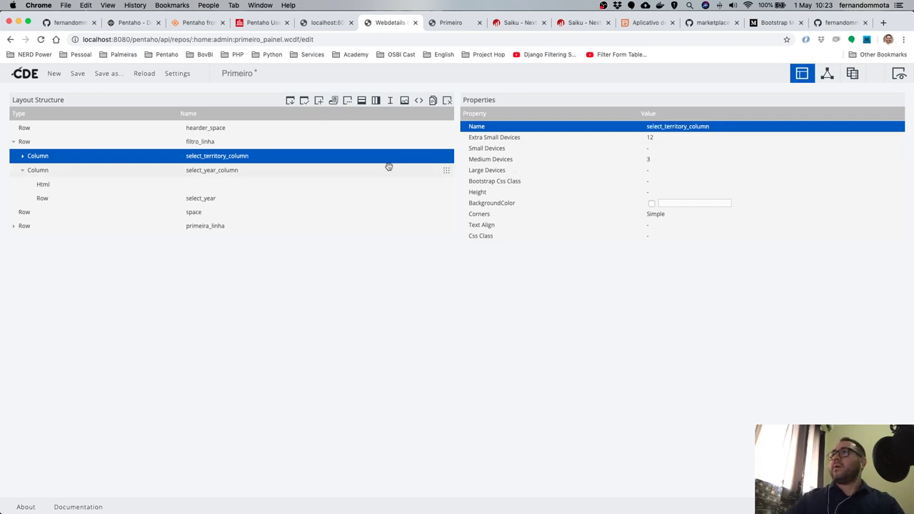
Change the HTML label inside select_territory_column to <label>Território:</label>.
{"action": "left_click", "coordinate": [22, 156]}
{"action": "left_click", "coordinate": [51, 170]}
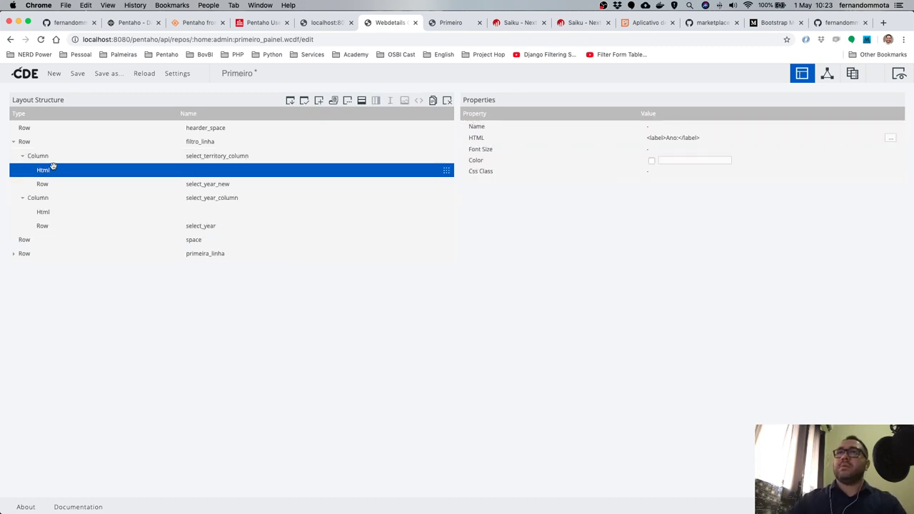
{"action": "left_click", "coordinate": [891, 138]}
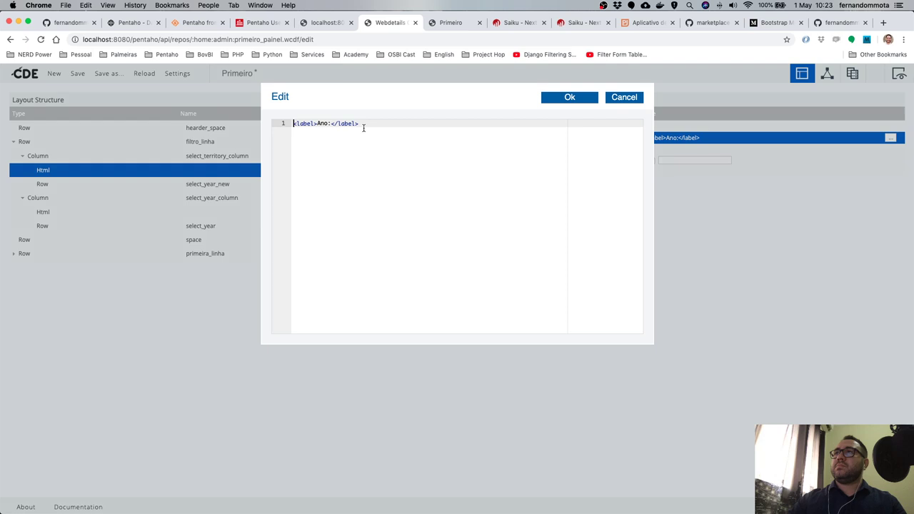
{"action": "type", "text": "Terri"}
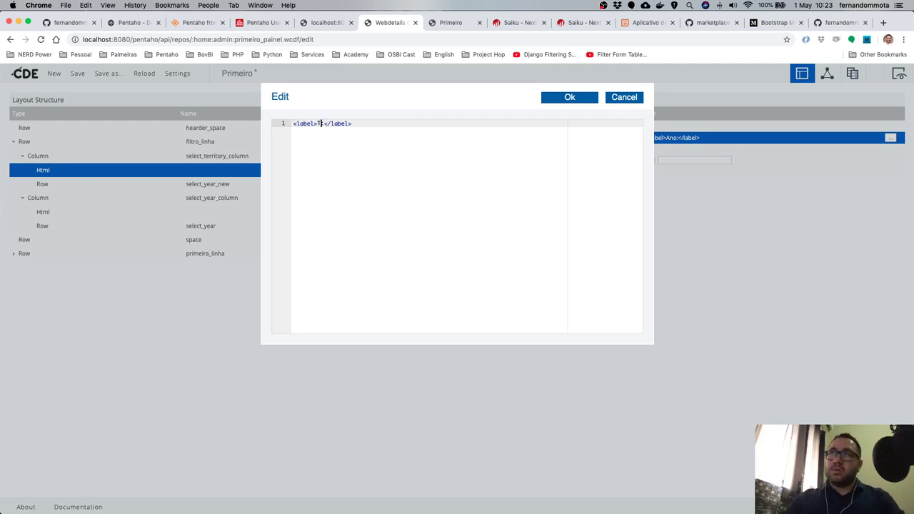
{"action": "type", "text": "t"}
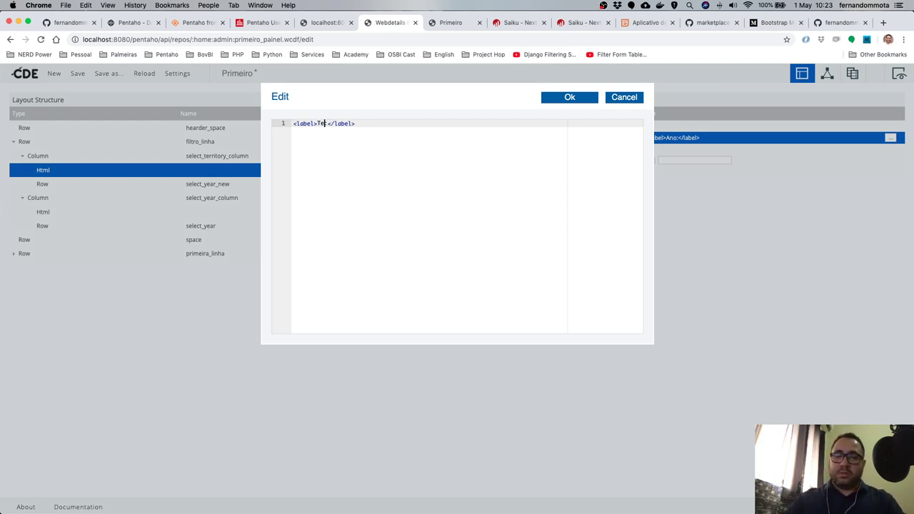
{"action": "type", "text": "'ório:"}
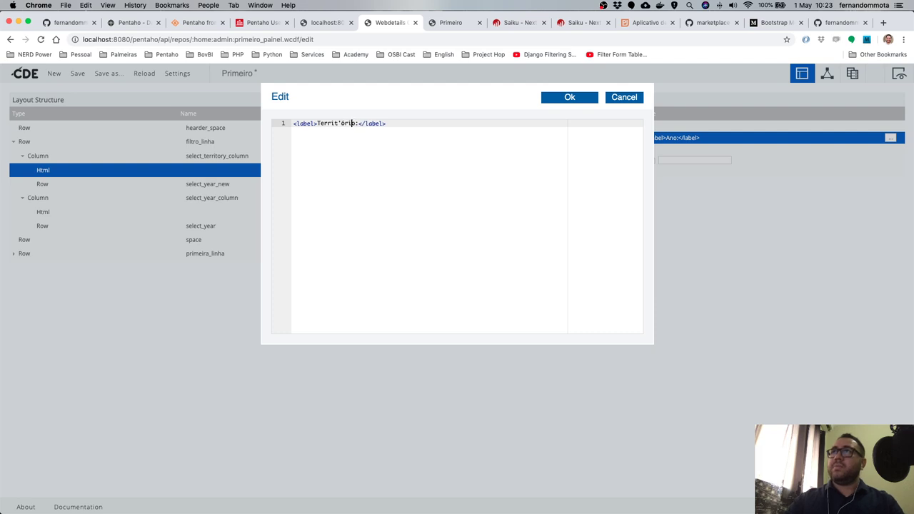
{"action": "key", "text": "BackSpace"}
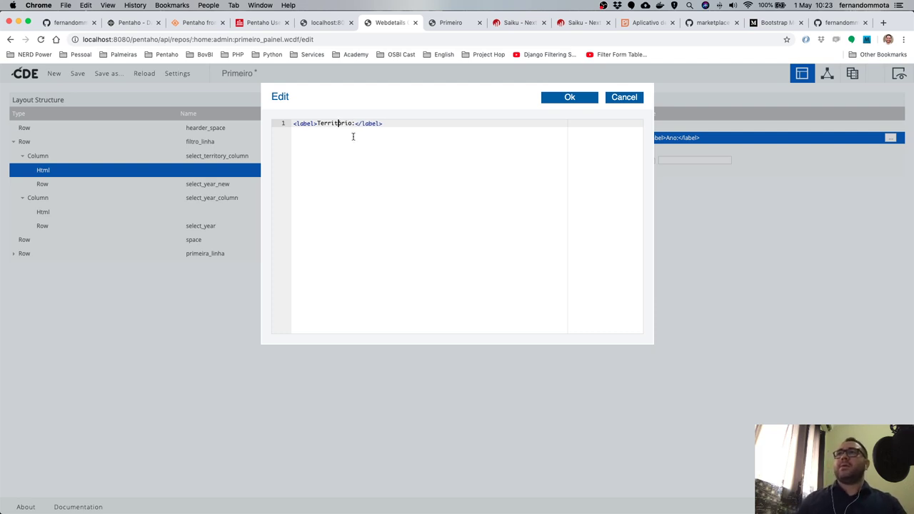
{"action": "left_click", "coordinate": [543, 102]}
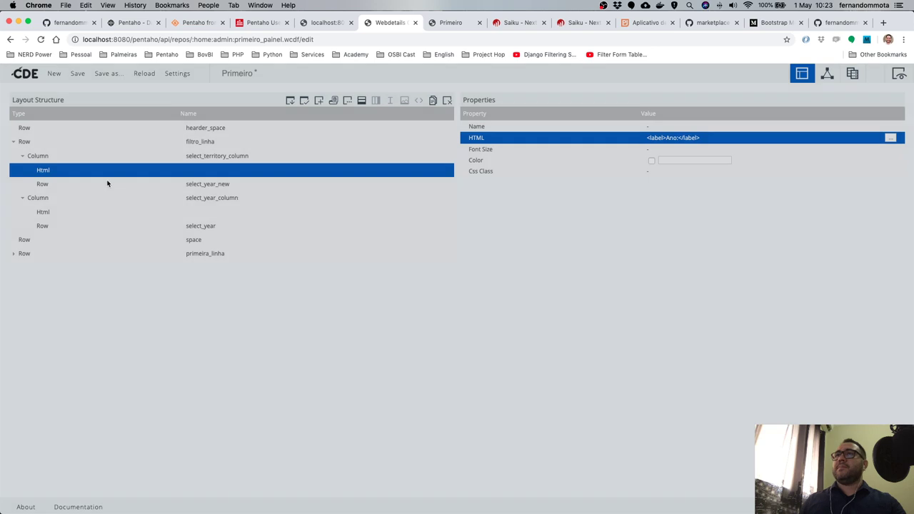
Rename the row inside select_territory_column to select_territory.
{"action": "left_click", "coordinate": [72, 185]}
{"action": "left_click", "coordinate": [664, 127]}
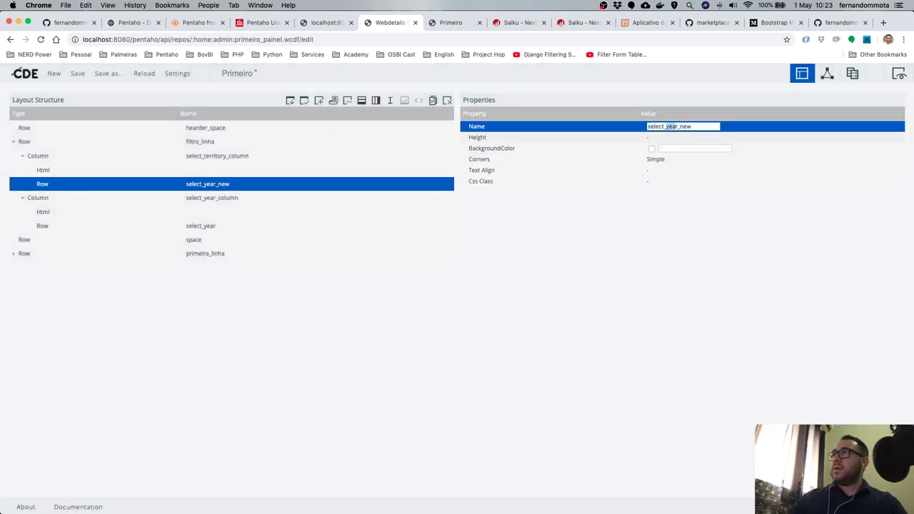
{"action": "type", "text": "territo"}
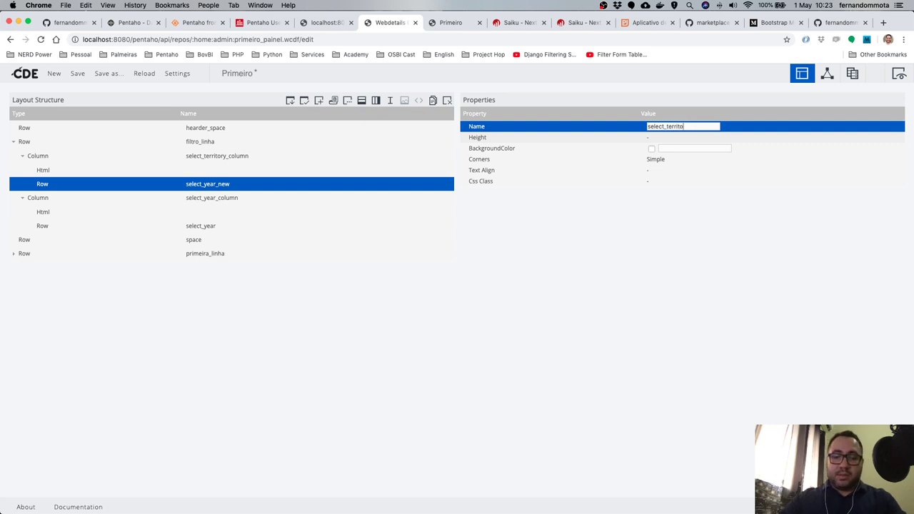
{"action": "type", "text": "ry"}
{"action": "key", "text": "Return"}
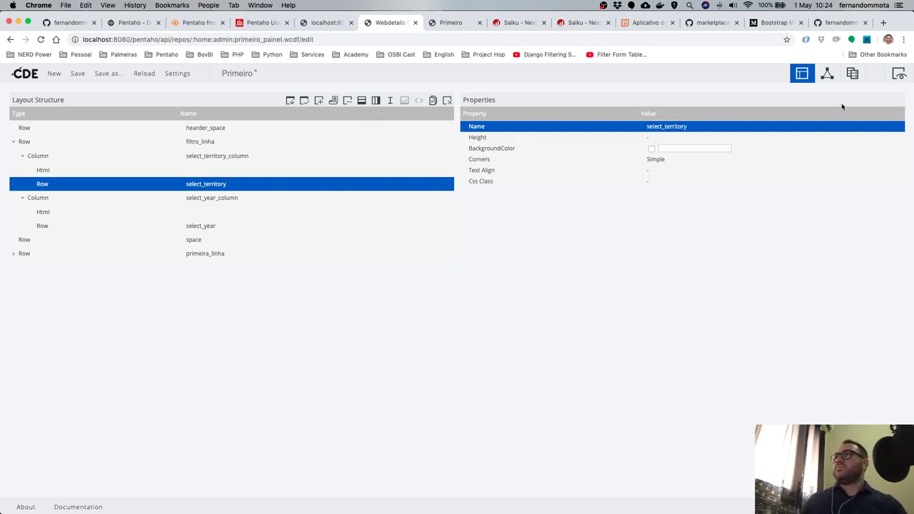
In the dashboard components, duplicate the select_year multiple select, move the copy below the original and name it select_territory.
{"action": "left_click", "coordinate": [827, 74]}
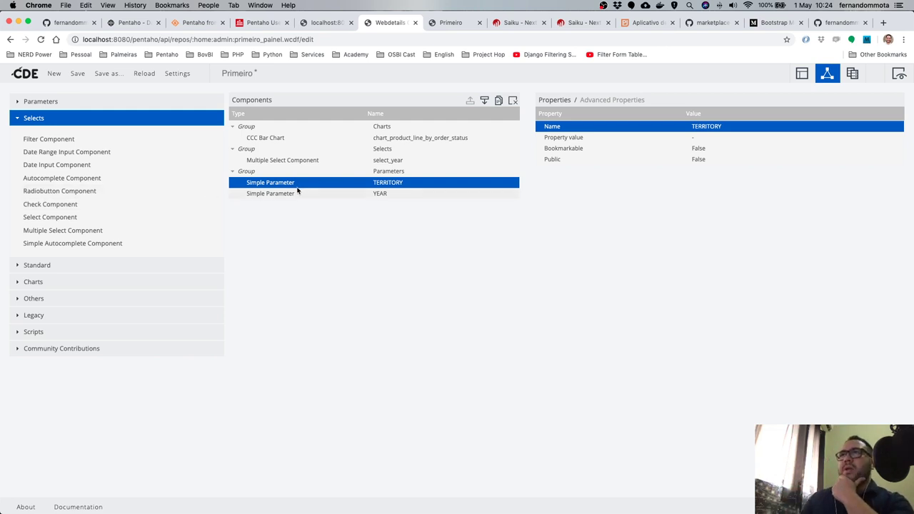
{"action": "left_click", "coordinate": [284, 162]}
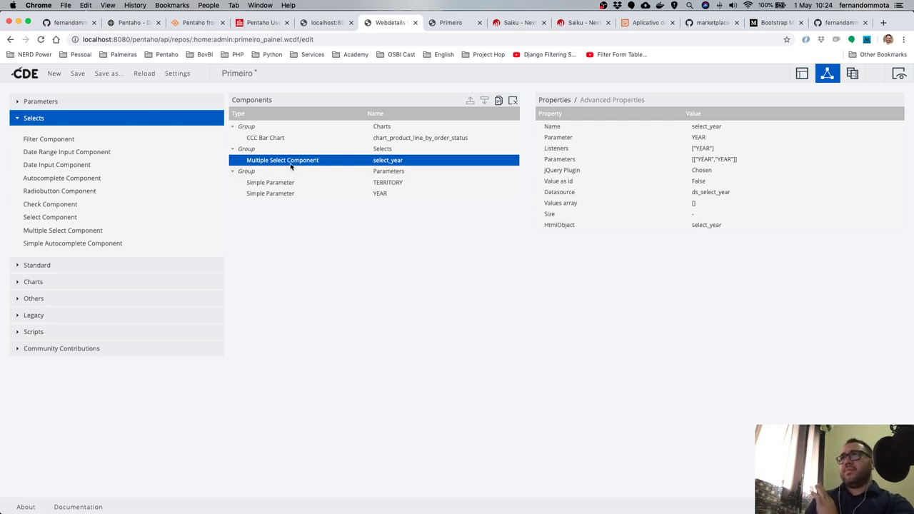
{"action": "left_click", "coordinate": [499, 101]}
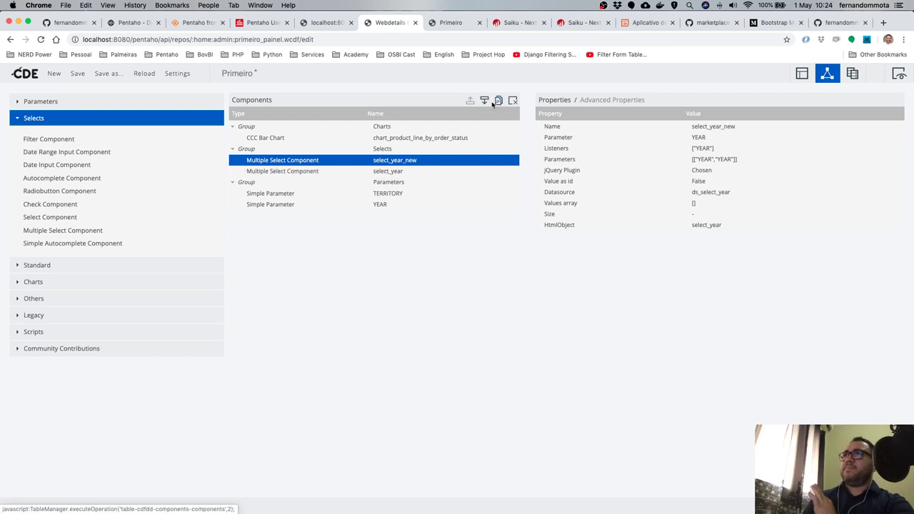
{"action": "left_click", "coordinate": [485, 102]}
{"action": "left_click", "coordinate": [750, 126]}
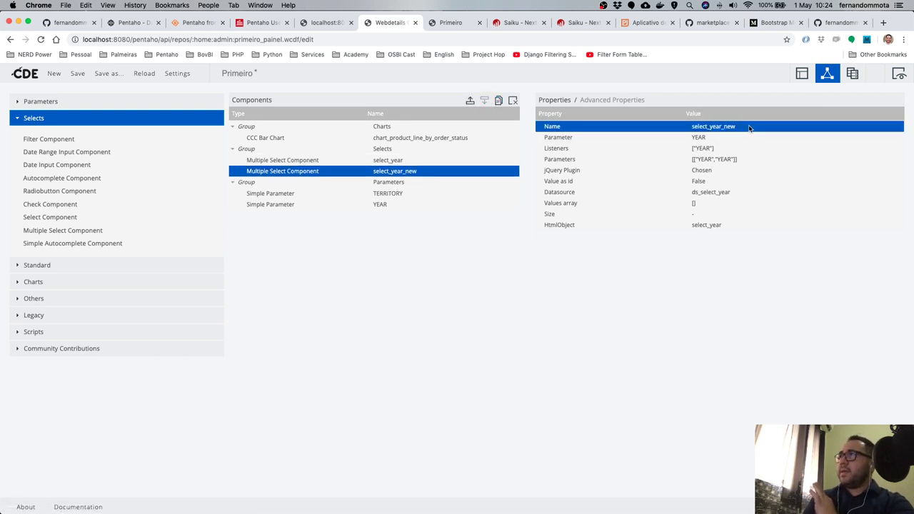
{"action": "key", "text": "Right"}
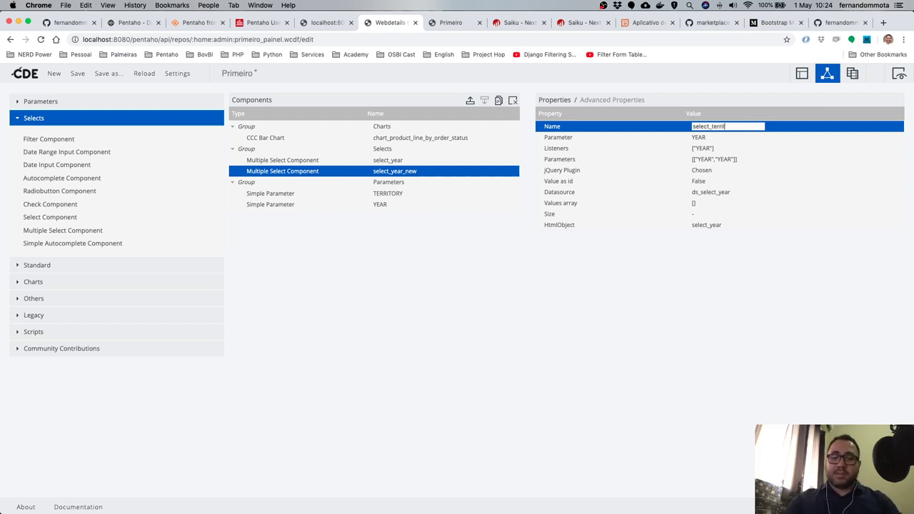
{"action": "key", "text": "Return"}
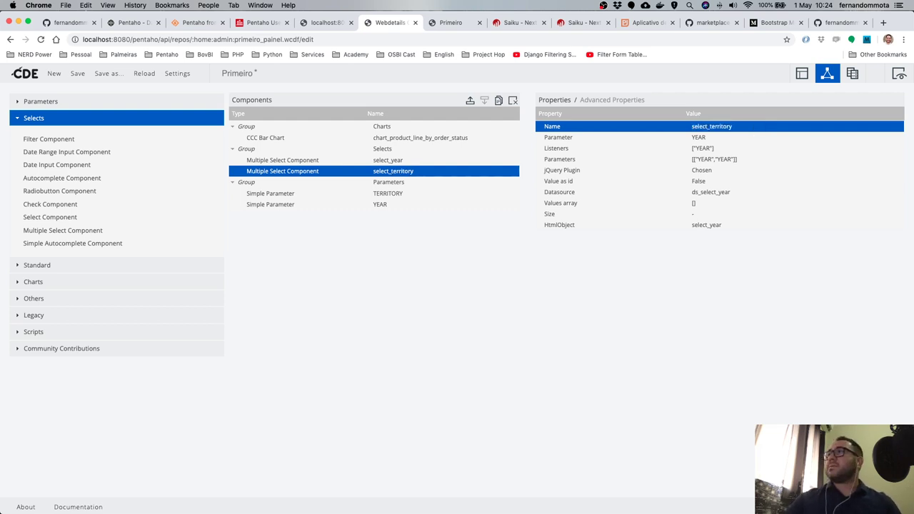
Set the parameter of the select_territory component to TERRITORY.
{"action": "left_click", "coordinate": [698, 137]}
{"action": "key", "text": "BackSpace"}
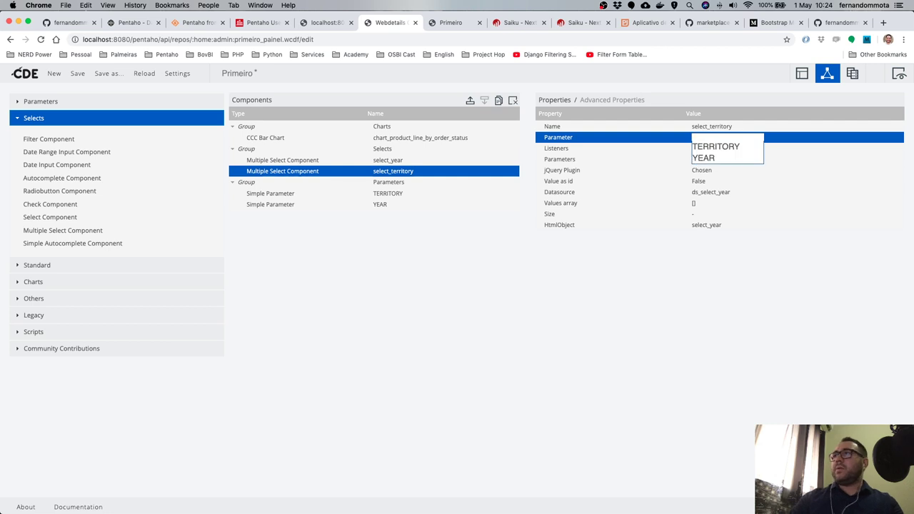
{"action": "key", "text": "Down"}
{"action": "key", "text": "Return"}
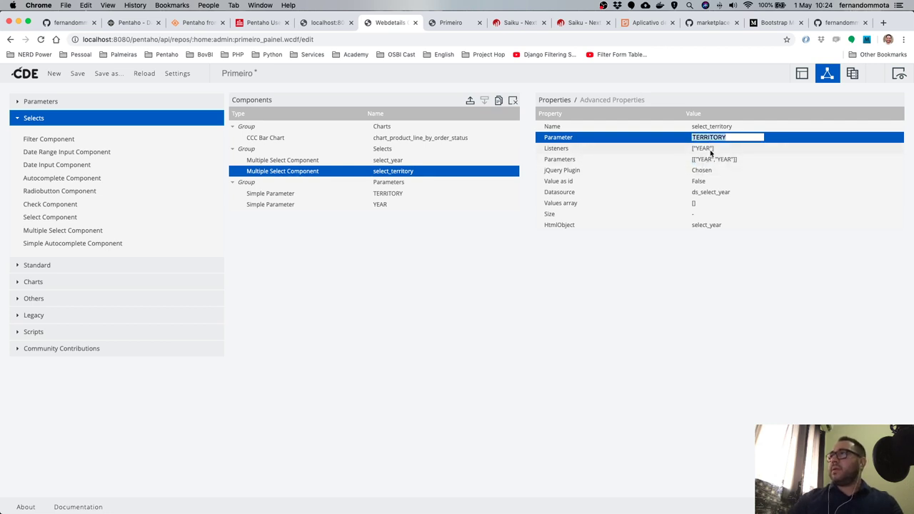
{"action": "left_click", "coordinate": [711, 152]}
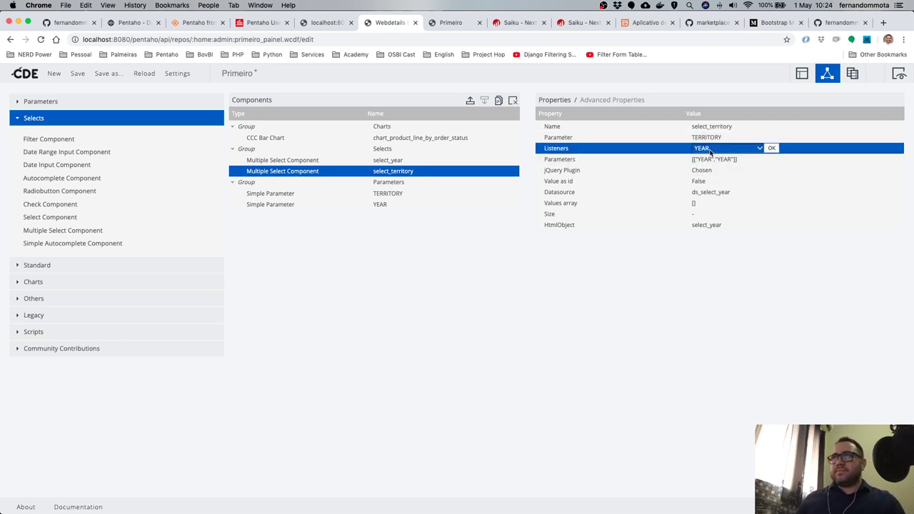
{"action": "left_click", "coordinate": [711, 151]}
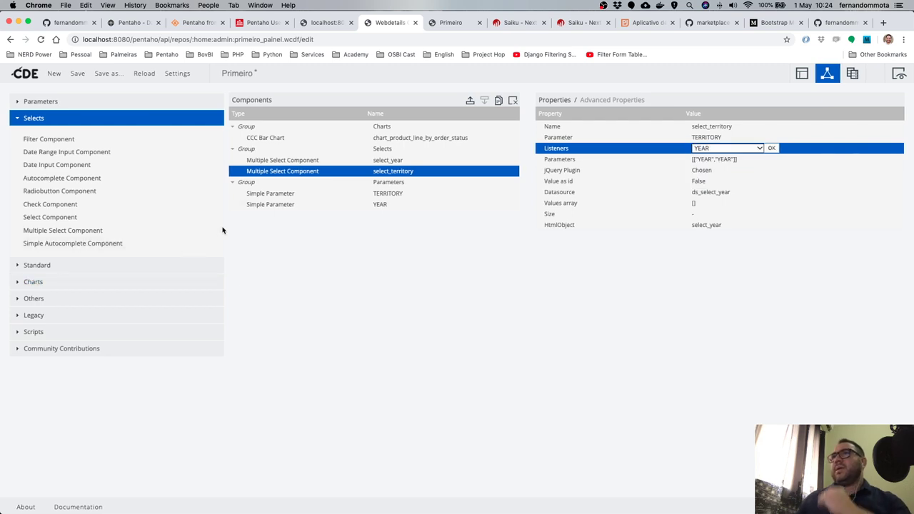
Clear all listeners from the select_year component and save the dashboard.
{"action": "left_click", "coordinate": [310, 162]}
{"action": "left_click", "coordinate": [722, 150]}
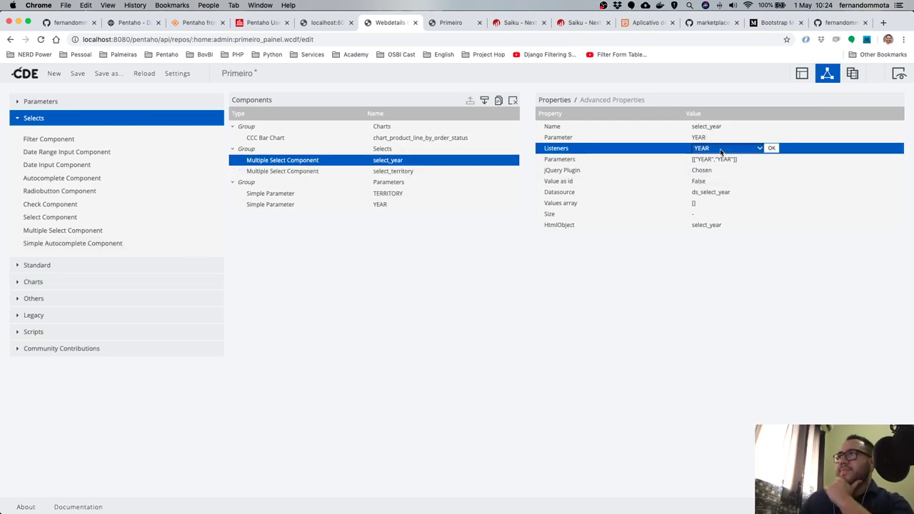
{"action": "left_click", "coordinate": [723, 151]}
{"action": "left_click", "coordinate": [722, 171]}
{"action": "left_click", "coordinate": [771, 148]}
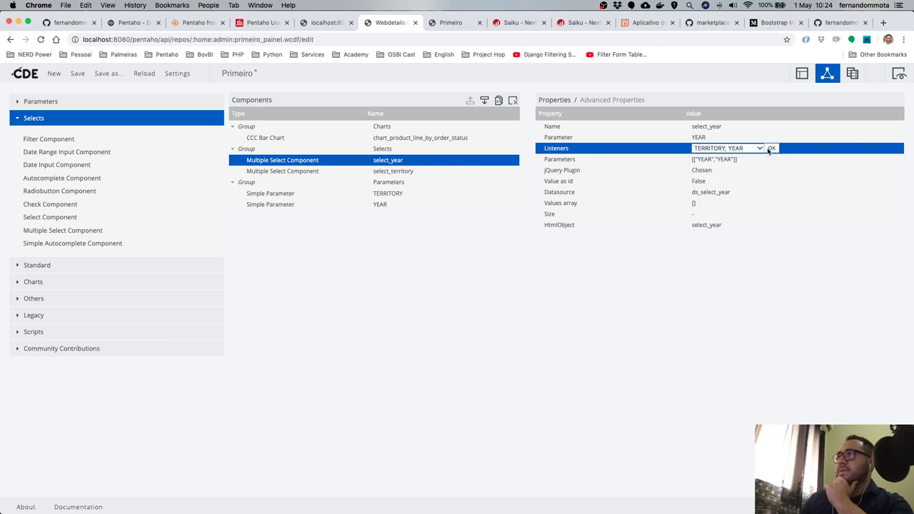
{"action": "left_click", "coordinate": [736, 148]}
{"action": "left_click", "coordinate": [732, 161]}
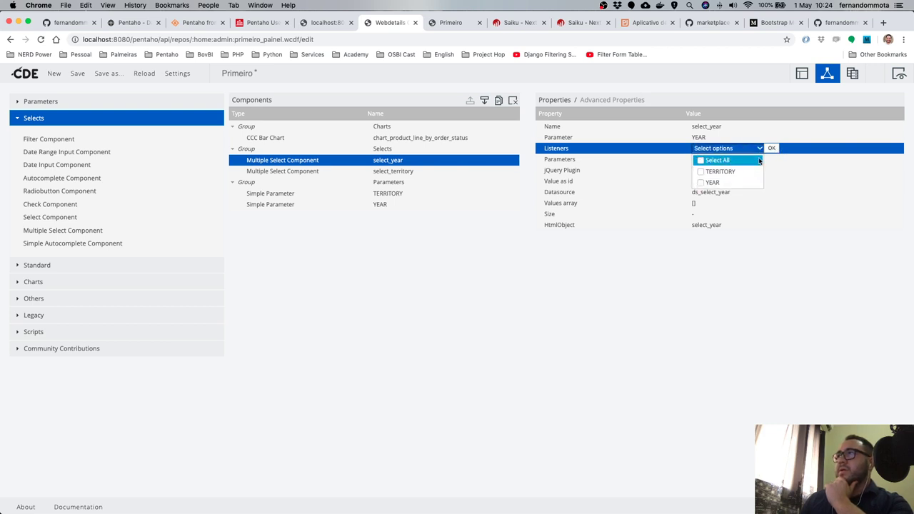
{"action": "left_click", "coordinate": [772, 148]}
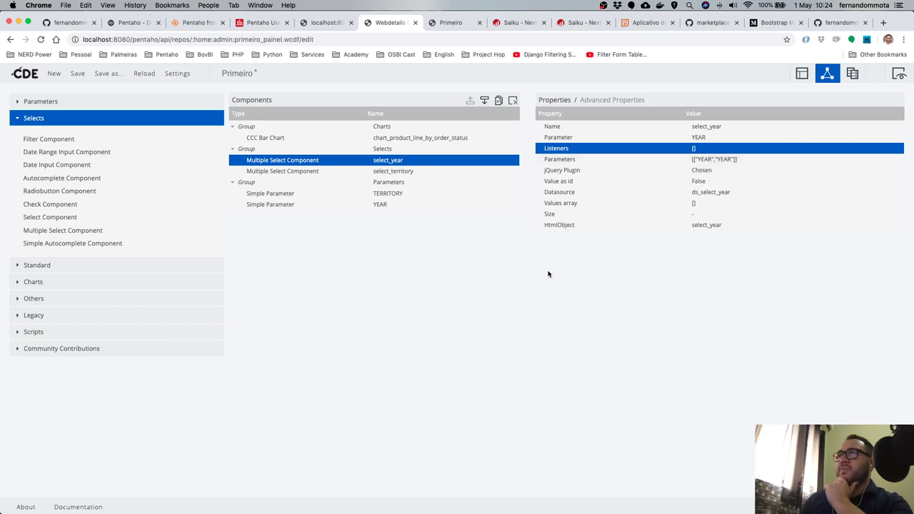
{"action": "left_click", "coordinate": [77, 74]}
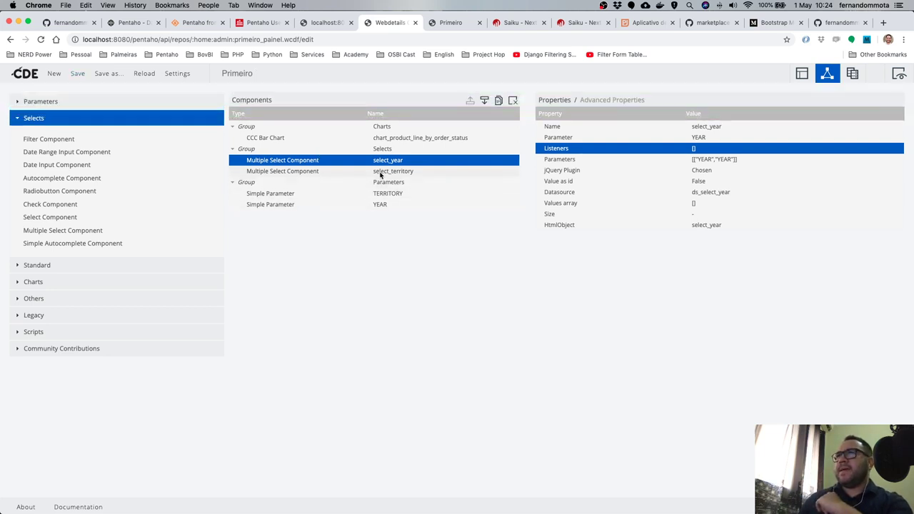
Remove the YEAR entry from the select_year component's Parameters and compare with the bar chart's properties.
{"action": "left_click", "coordinate": [707, 159]}
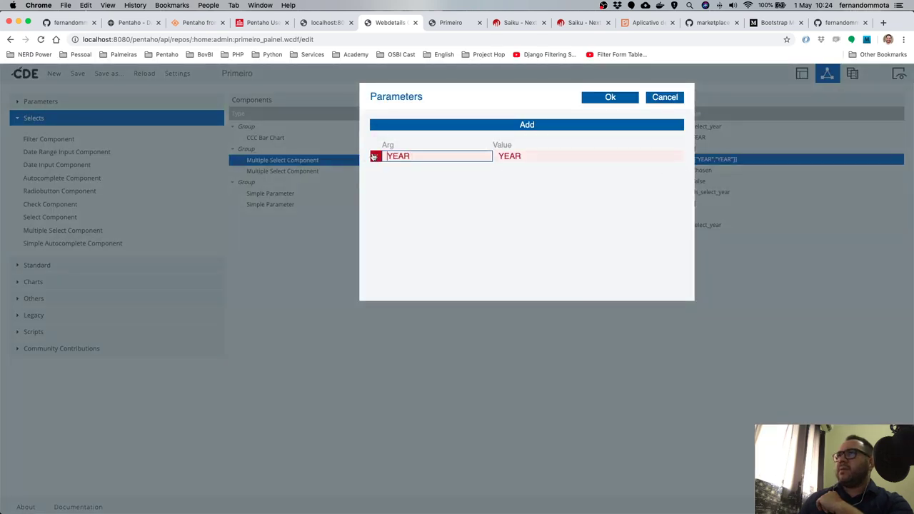
{"action": "left_click", "coordinate": [374, 156]}
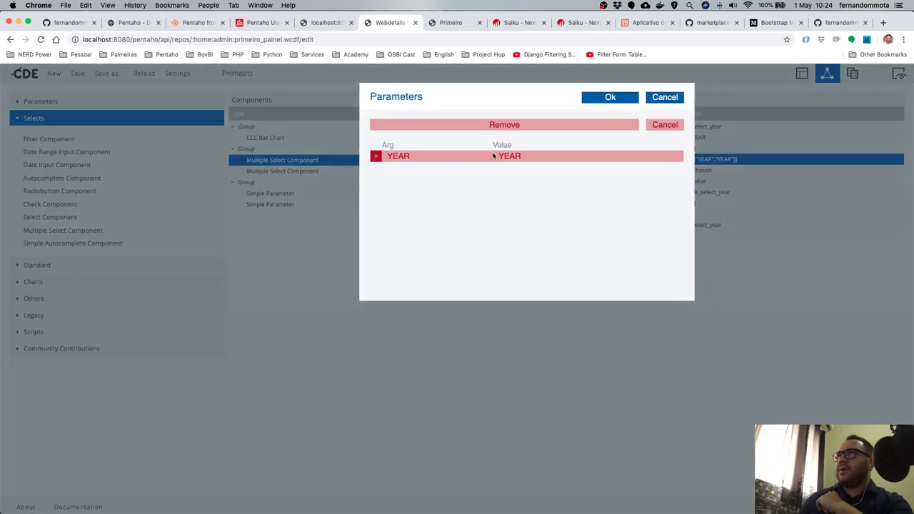
{"action": "left_click", "coordinate": [593, 127]}
{"action": "left_click", "coordinate": [611, 98]}
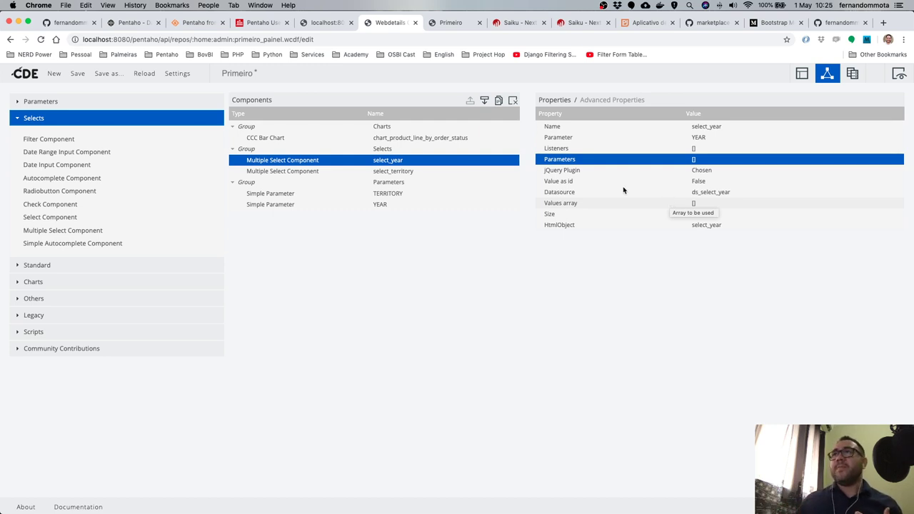
{"action": "left_click", "coordinate": [430, 139]}
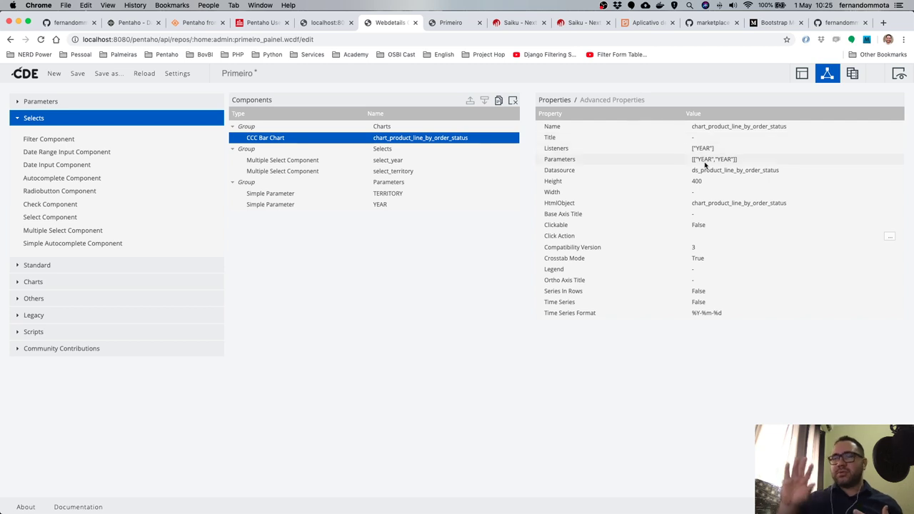
{"action": "left_click", "coordinate": [398, 163]}
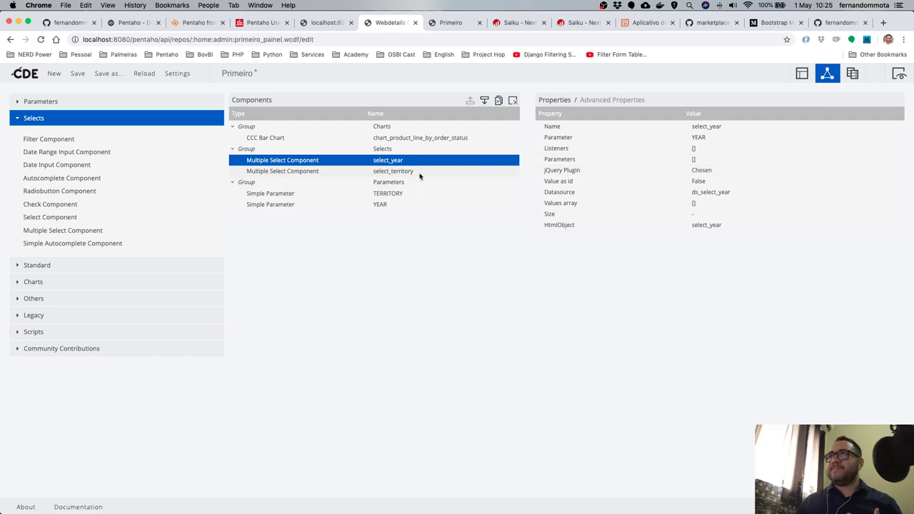
Clear the listeners of the select_territory component and remove the YEAR entry from its Parameters.
{"action": "left_click", "coordinate": [420, 173]}
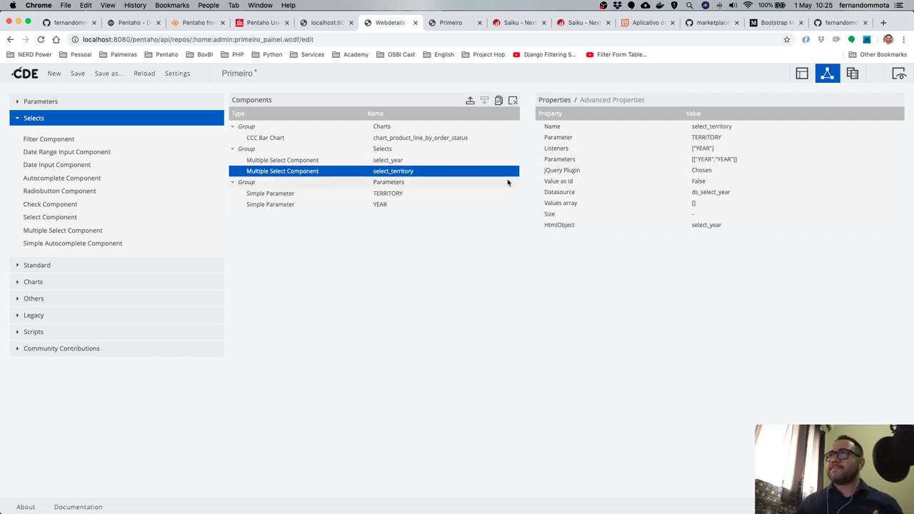
{"action": "left_click", "coordinate": [711, 150]}
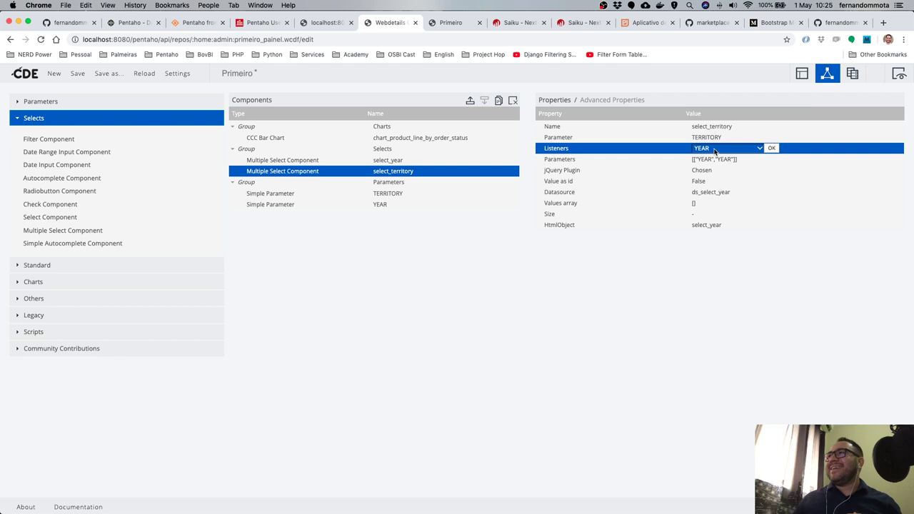
{"action": "left_click", "coordinate": [774, 148]}
{"action": "left_click", "coordinate": [776, 160]}
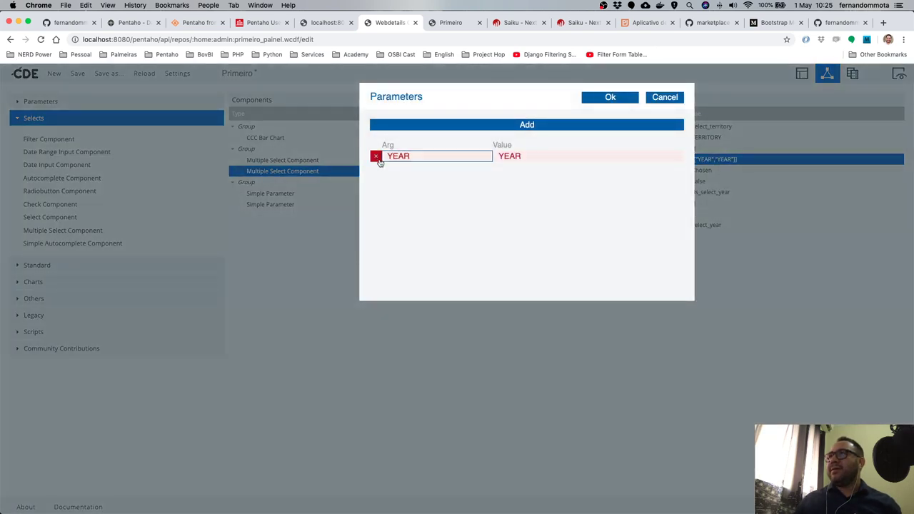
{"action": "left_click", "coordinate": [376, 157]}
{"action": "left_click", "coordinate": [527, 128]}
{"action": "left_click", "coordinate": [609, 98]}
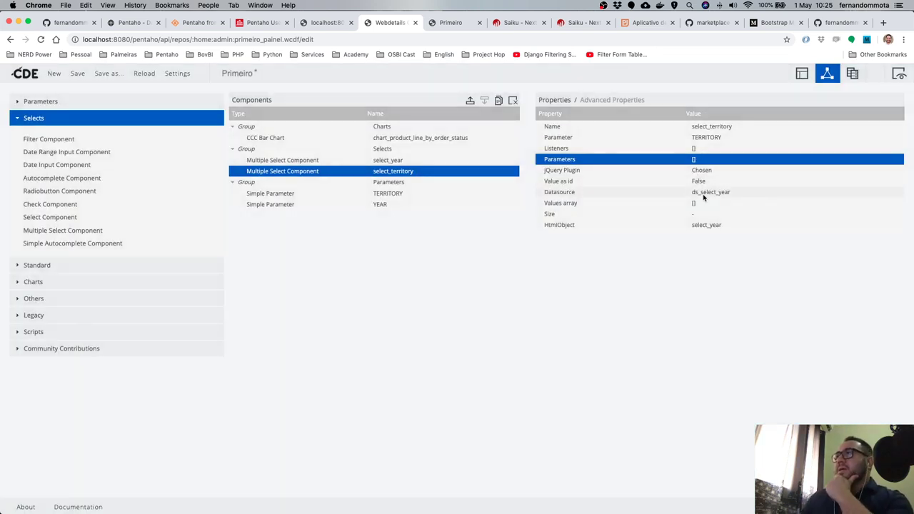
Set the select_territory component's Datasource to ds_select_territory and its HtmlObject to select_territory.
{"action": "left_click", "coordinate": [705, 194]}
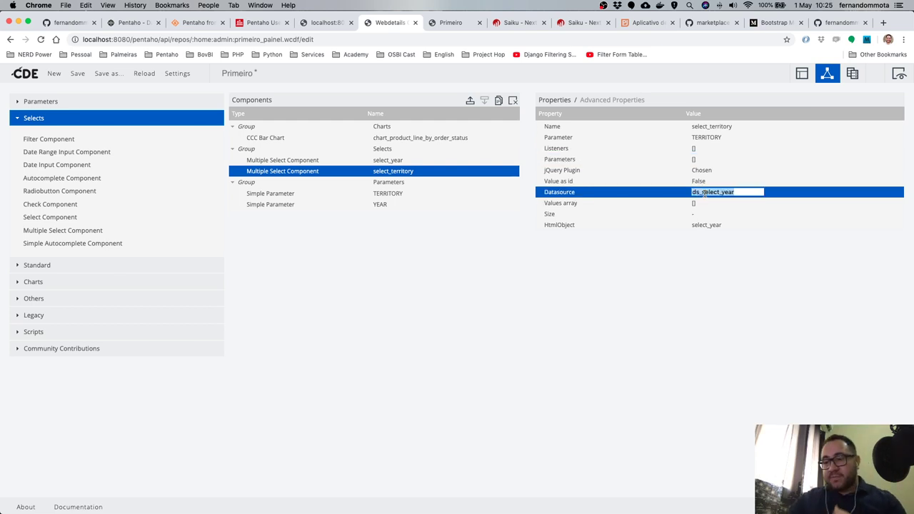
{"action": "key", "text": "BackSpace"}
{"action": "left_click", "coordinate": [735, 203]}
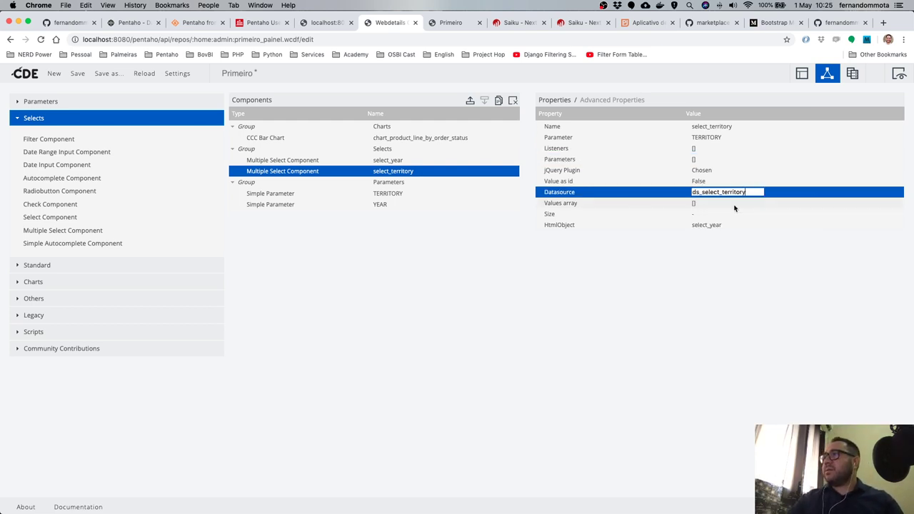
{"action": "left_click", "coordinate": [733, 226]}
{"action": "key", "text": "BackSpace"}
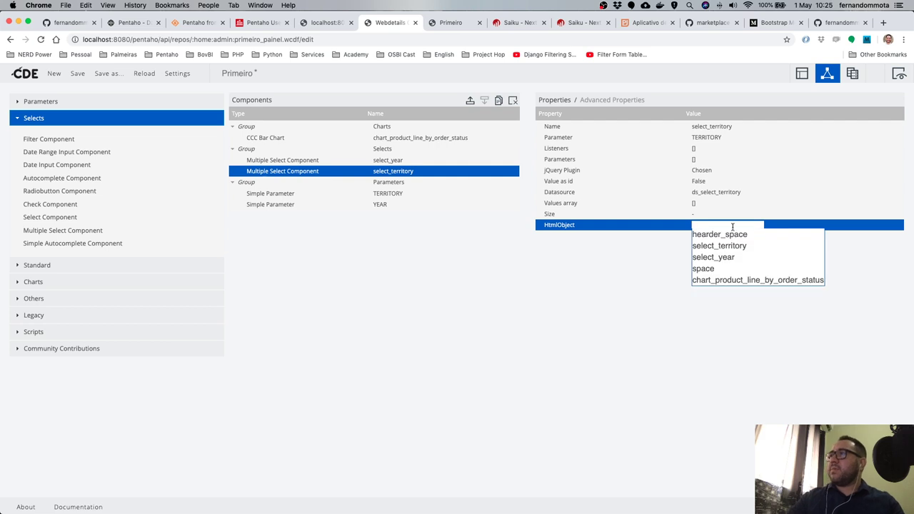
{"action": "left_click", "coordinate": [745, 245]}
{"action": "key", "text": "Return"}
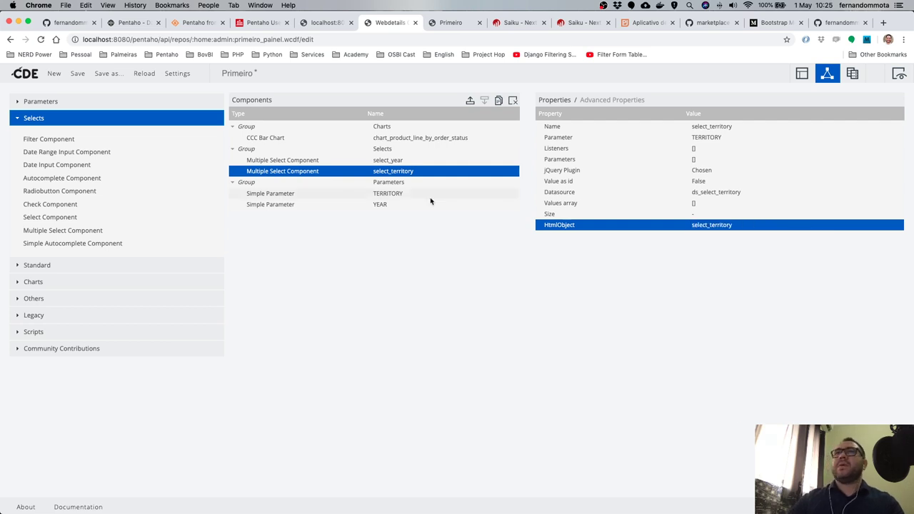
Check the advanced properties of the select_territory component, then save the dashboard and reload its preview.
{"action": "left_click", "coordinate": [615, 100]}
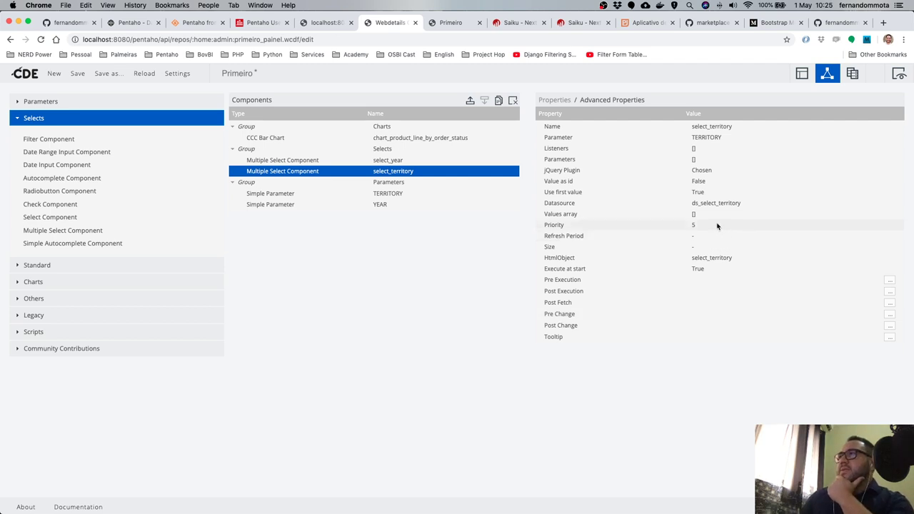
{"action": "left_click", "coordinate": [384, 171]}
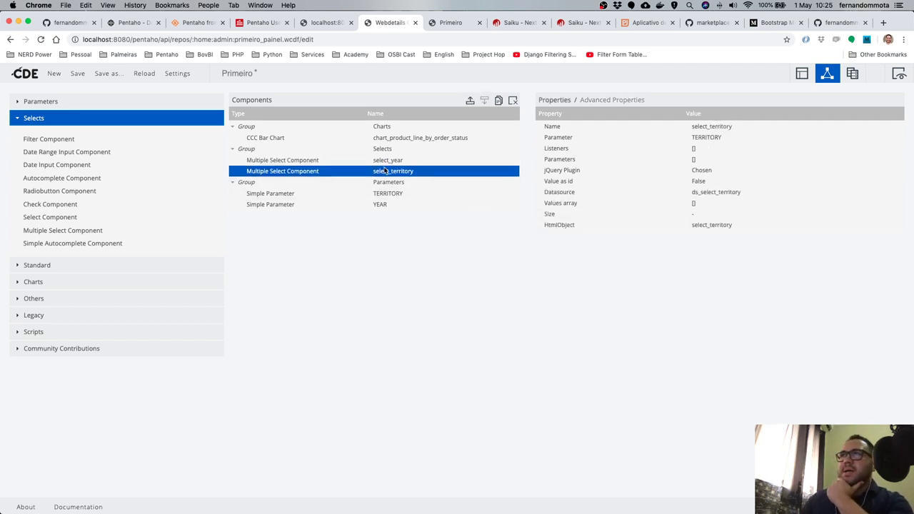
{"action": "left_click", "coordinate": [614, 100]}
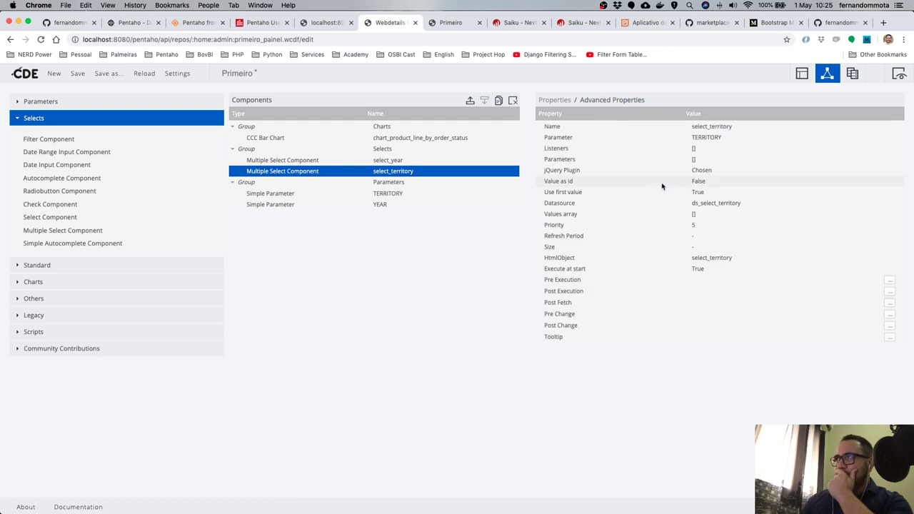
{"action": "left_click", "coordinate": [585, 182]}
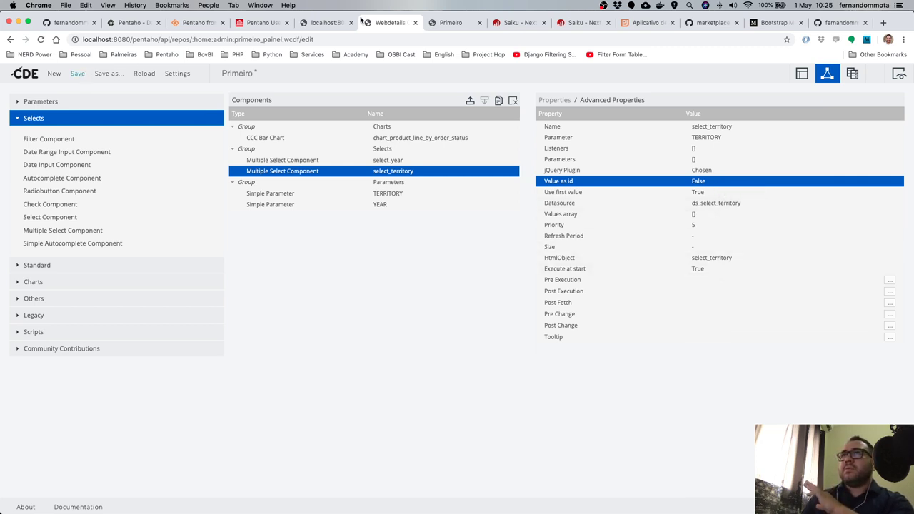
{"action": "left_click", "coordinate": [452, 22]}
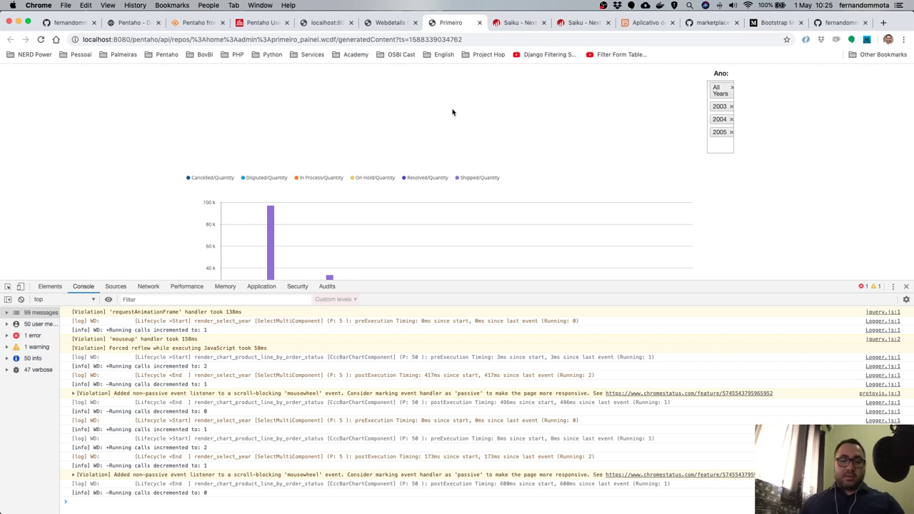
{"action": "key", "text": "super+r"}
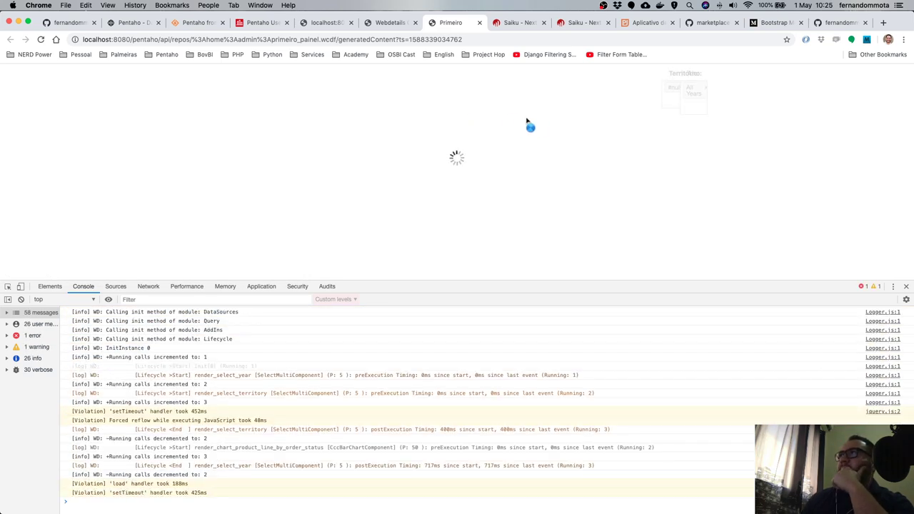
Compare the layout properties of select_territory_column, select_year_column and the filtro_linha row against the filters in the dashboard preview.
{"action": "left_click", "coordinate": [387, 23]}
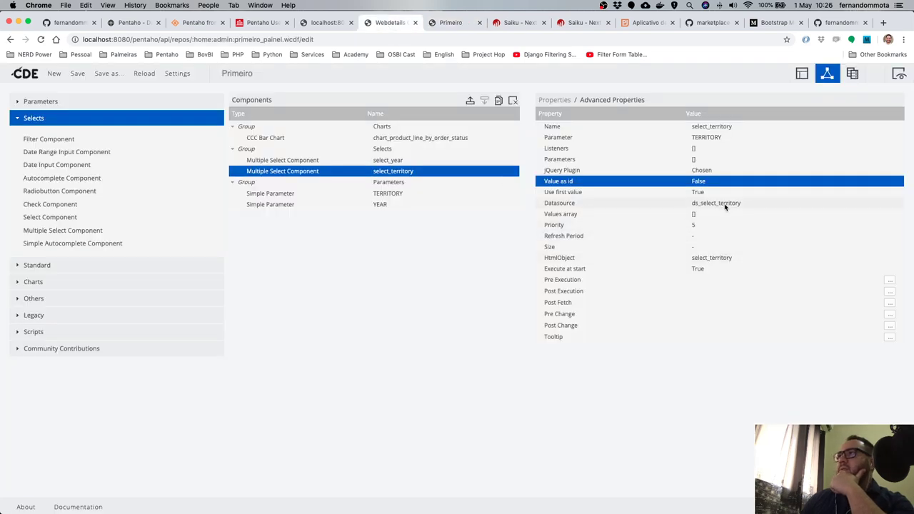
{"action": "left_click", "coordinate": [403, 161]}
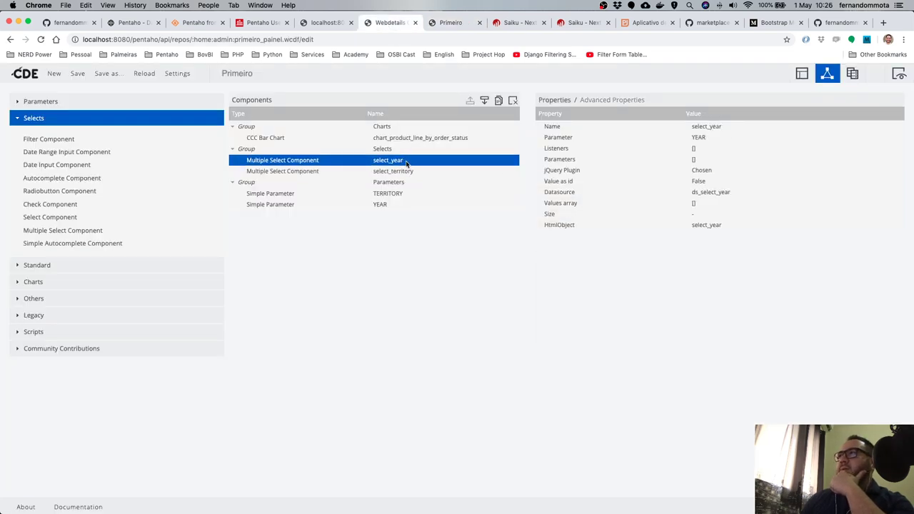
{"action": "left_click", "coordinate": [807, 76]}
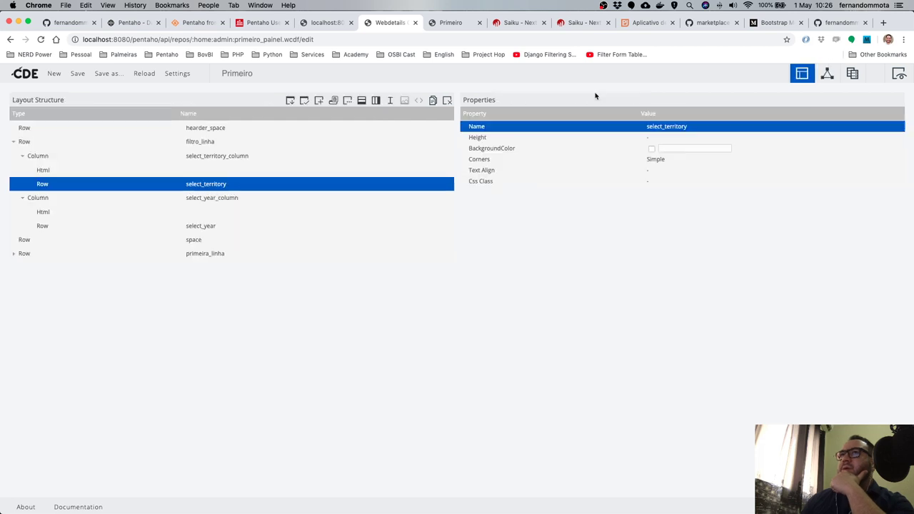
{"action": "left_click", "coordinate": [40, 157]}
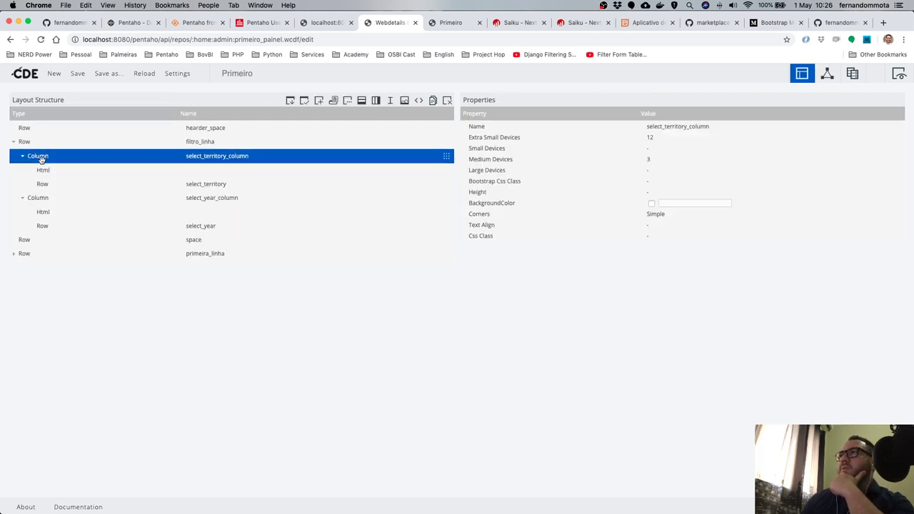
{"action": "left_click", "coordinate": [43, 196]}
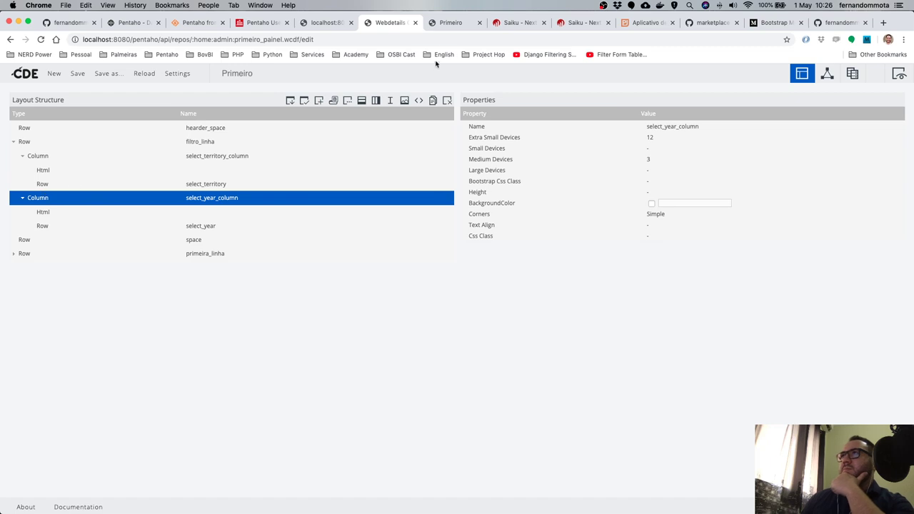
{"action": "left_click", "coordinate": [446, 25]}
{"action": "left_click", "coordinate": [389, 24]}
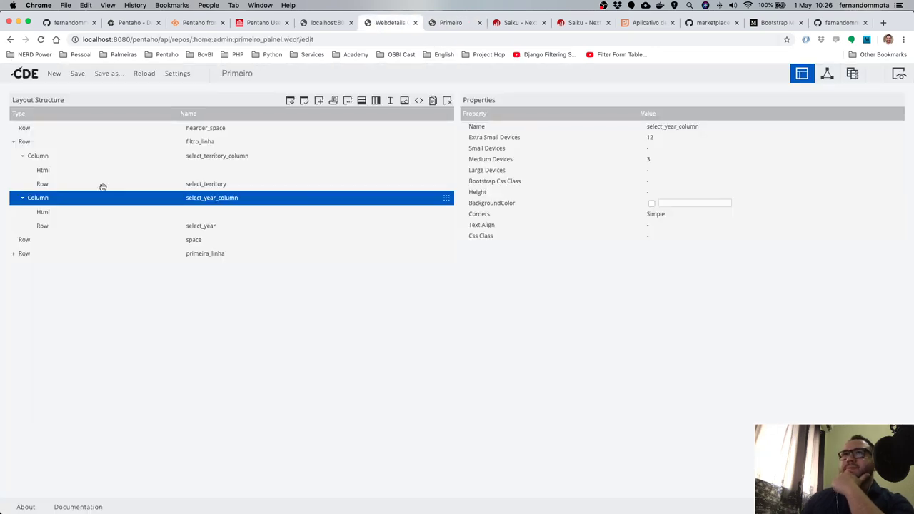
{"action": "left_click", "coordinate": [90, 157]}
{"action": "left_click", "coordinate": [91, 147]}
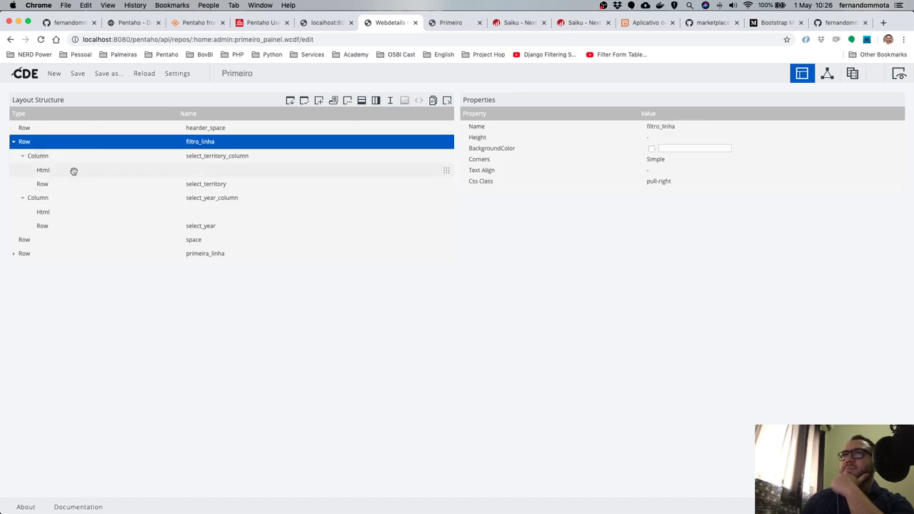
{"action": "left_click", "coordinate": [61, 157]}
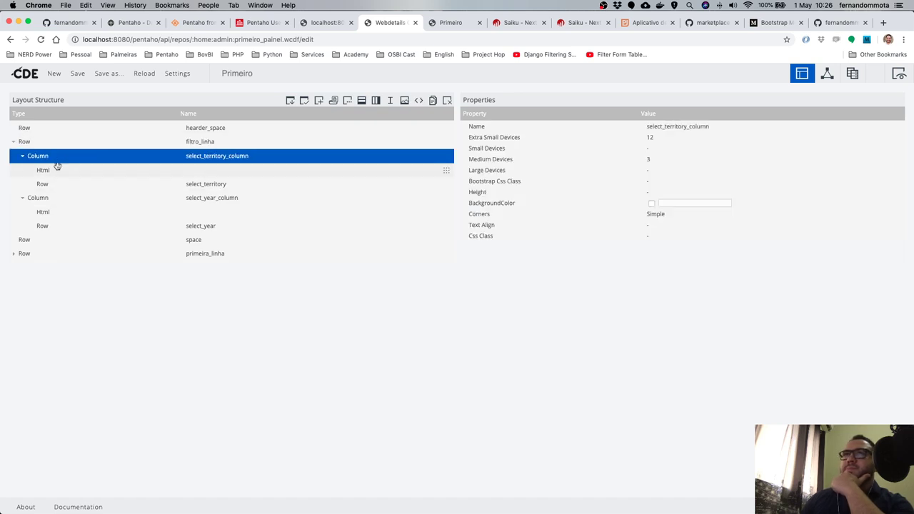
Clear the Css Class of the filtro_linha row, then save the dashboard and reload its preview.
{"action": "left_click", "coordinate": [163, 138]}
{"action": "left_click", "coordinate": [676, 181]}
{"action": "key", "text": "BackSpace"}
{"action": "key", "text": "Return"}
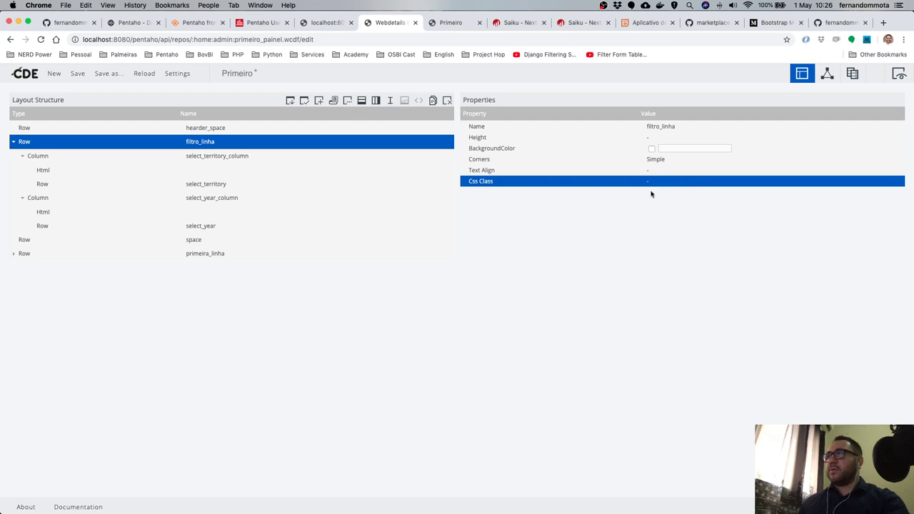
{"action": "key", "text": "ctrl+s"}
{"action": "left_click", "coordinate": [460, 24]}
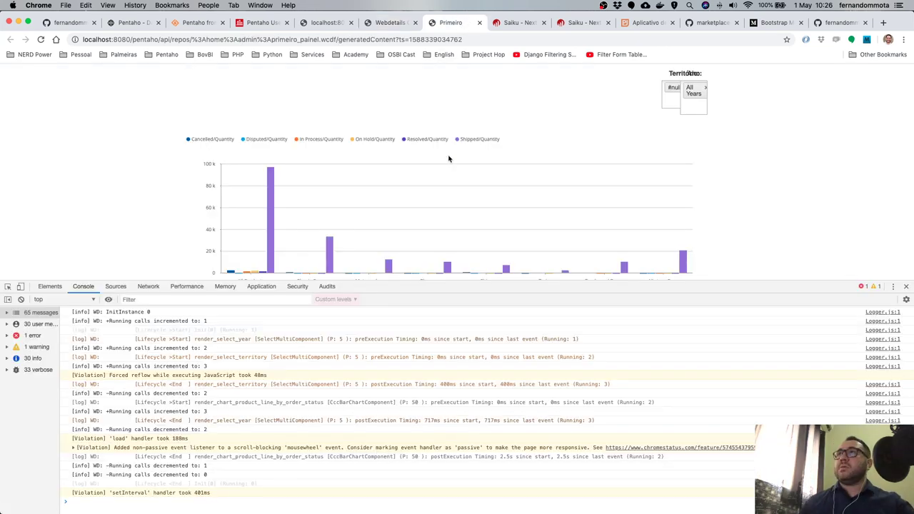
{"action": "key", "text": "super+r"}
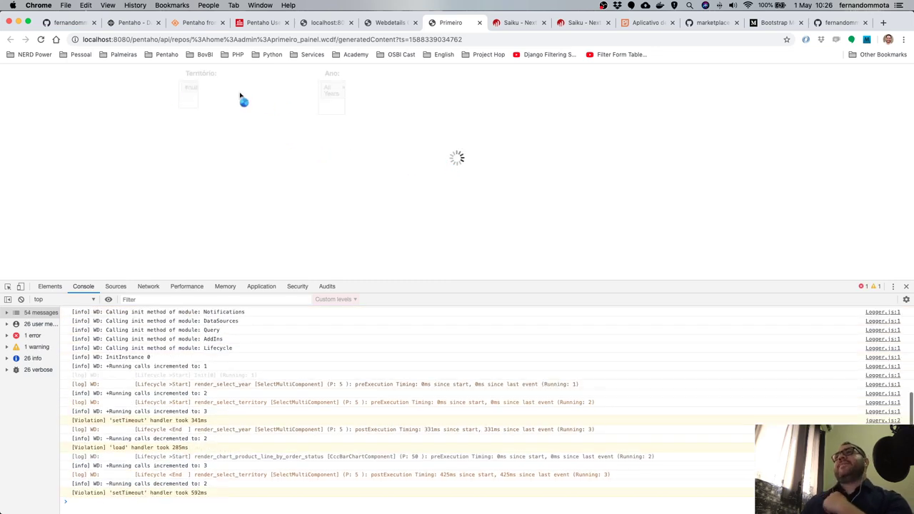
Examine the ds_select_territory MDX query and its CDA results against the options of the Território filter in the preview.
{"action": "left_click", "coordinate": [391, 23]}
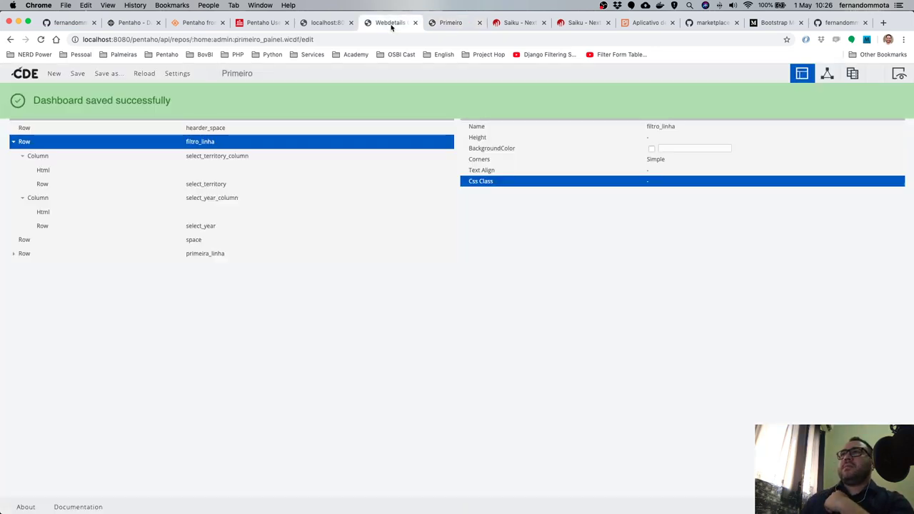
{"action": "left_click", "coordinate": [432, 23]}
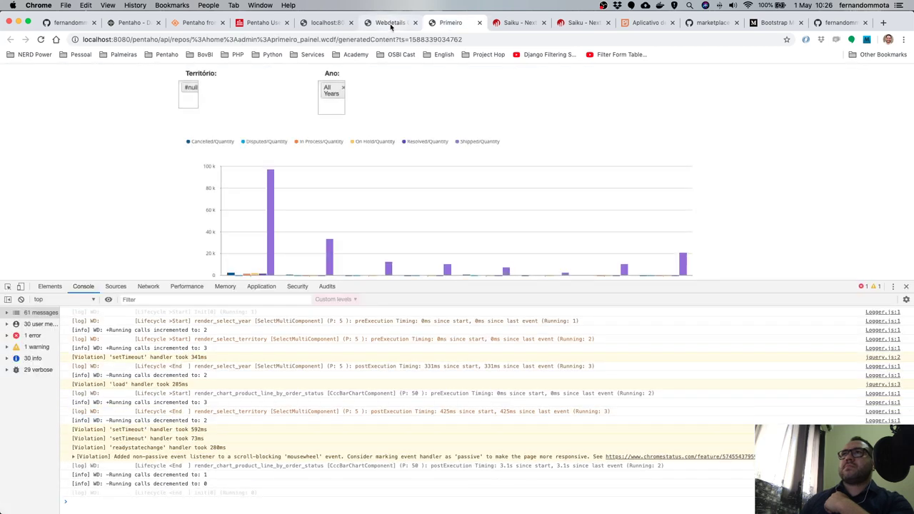
{"action": "left_click", "coordinate": [391, 23]}
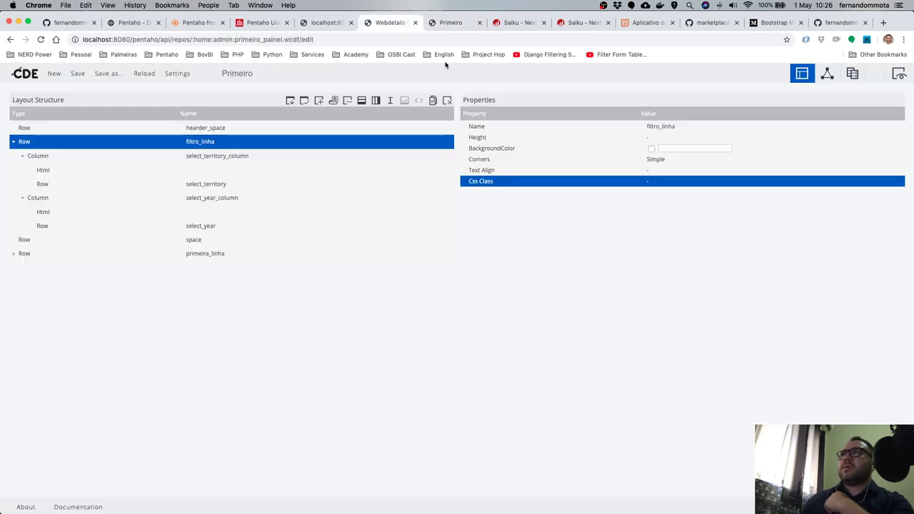
{"action": "left_click", "coordinate": [828, 75]}
{"action": "left_click", "coordinate": [852, 74]}
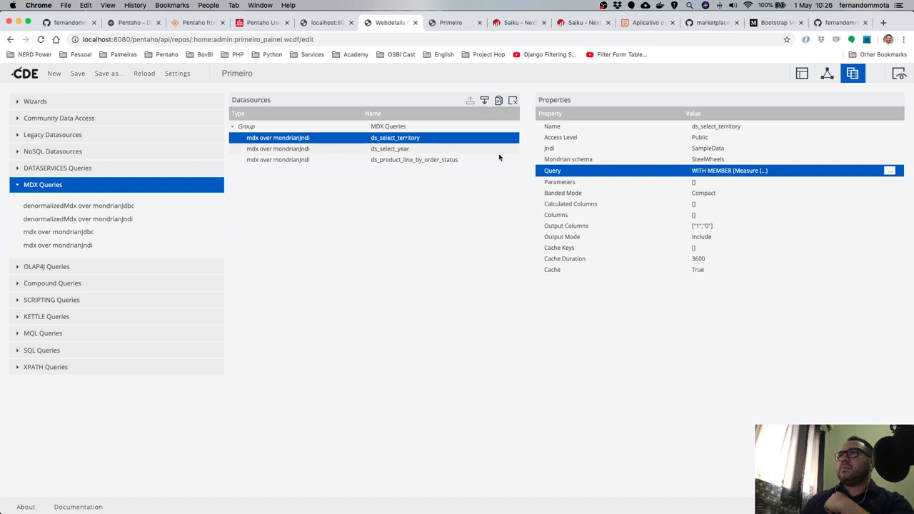
{"action": "left_click", "coordinate": [890, 170]}
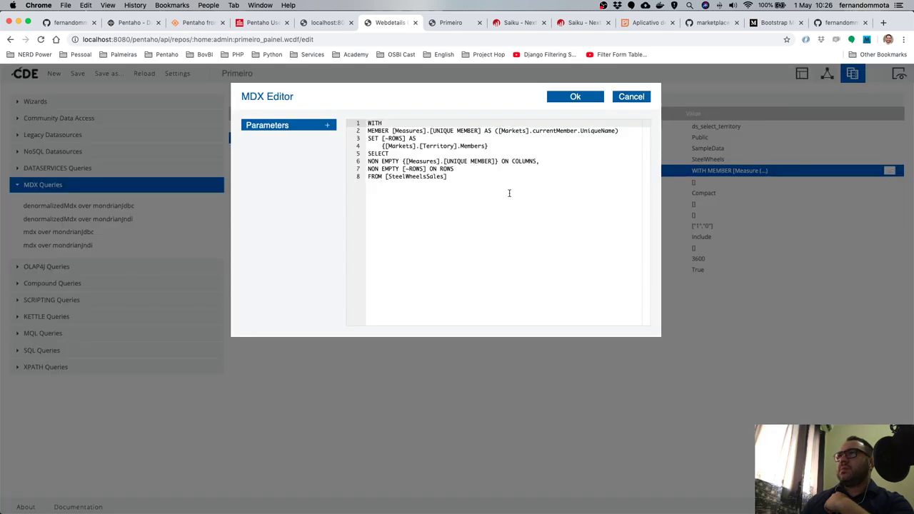
{"action": "left_click", "coordinate": [325, 22]}
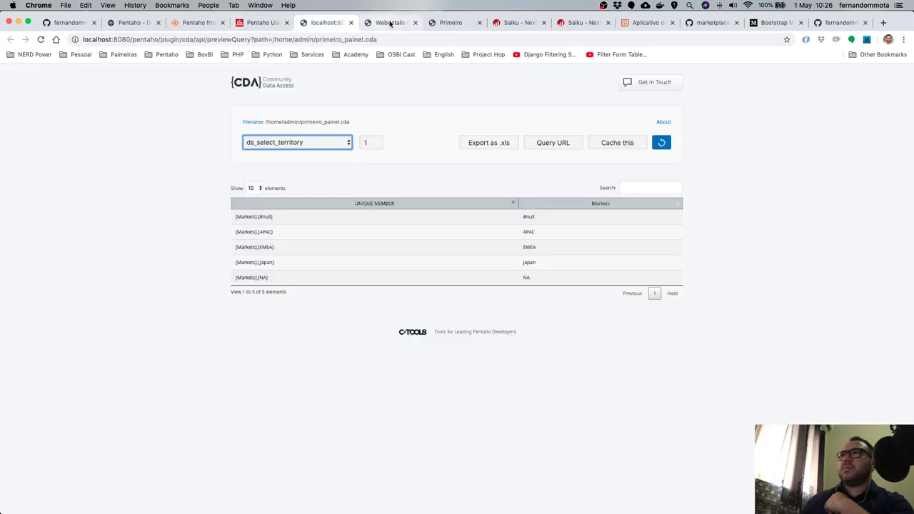
{"action": "left_click", "coordinate": [390, 22]}
{"action": "left_click", "coordinate": [630, 95]}
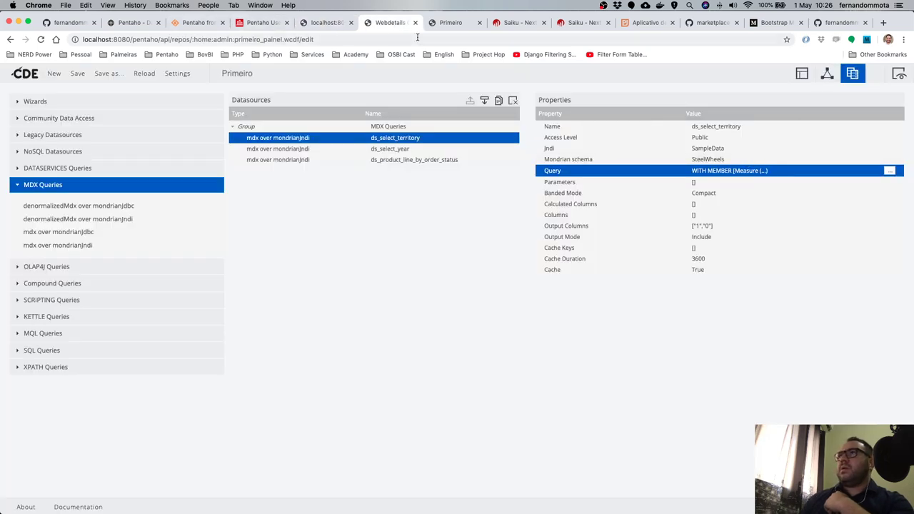
{"action": "left_click", "coordinate": [451, 23]}
{"action": "left_click", "coordinate": [185, 100]}
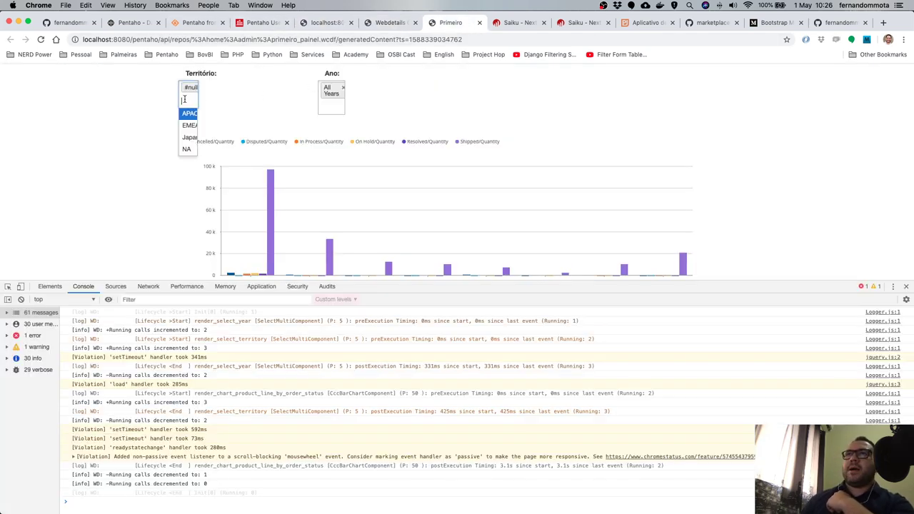
Set the jQuery Plugin of the select_year component to Select2.
{"action": "left_click", "coordinate": [389, 25]}
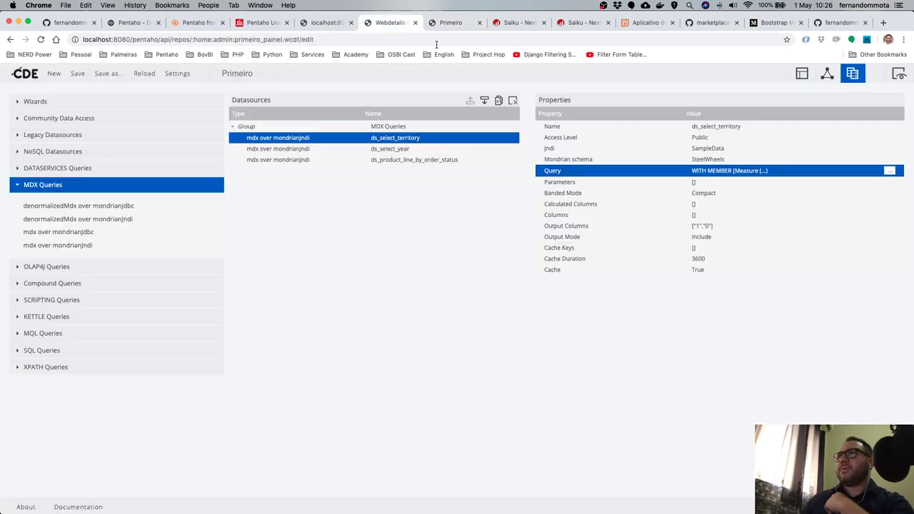
{"action": "left_click", "coordinate": [827, 72]}
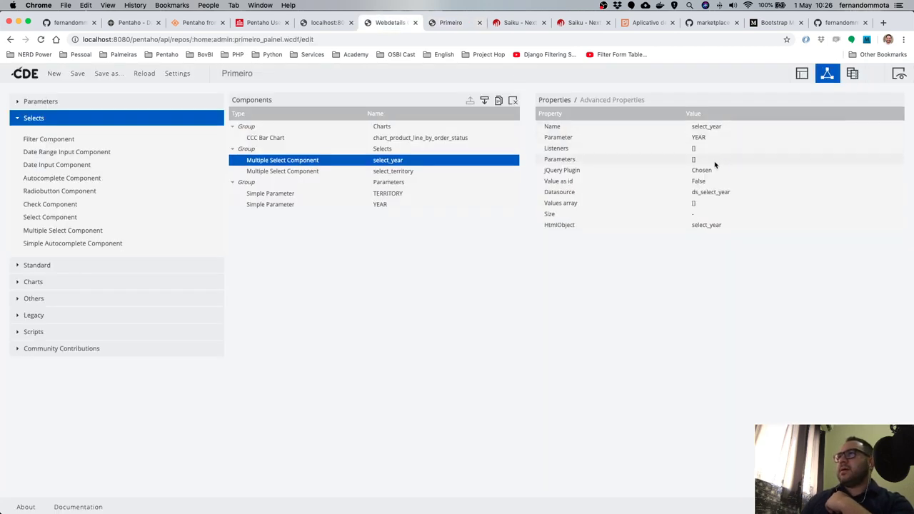
{"action": "left_click", "coordinate": [716, 166]}
{"action": "left_click", "coordinate": [718, 171]}
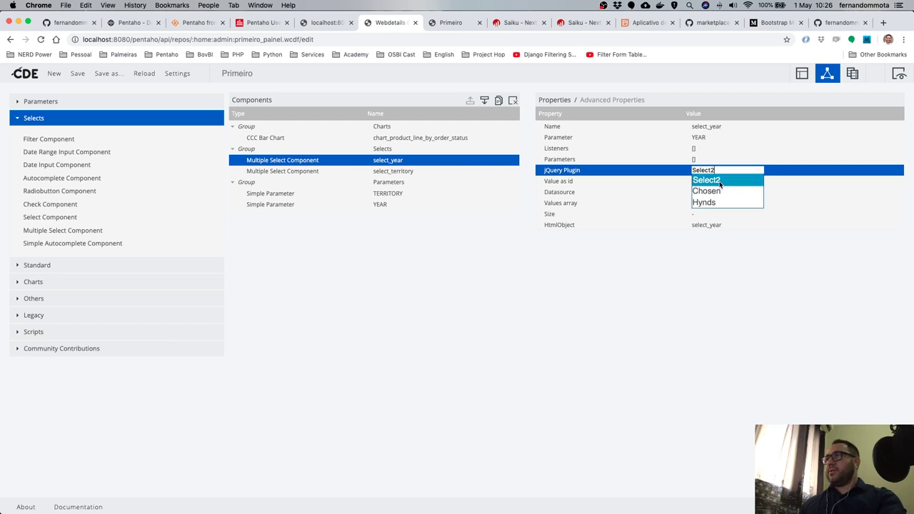
{"action": "left_click", "coordinate": [720, 183]}
Set the jQuery Plugin of the select_territory component to Select2.
{"action": "left_click", "coordinate": [441, 173]}
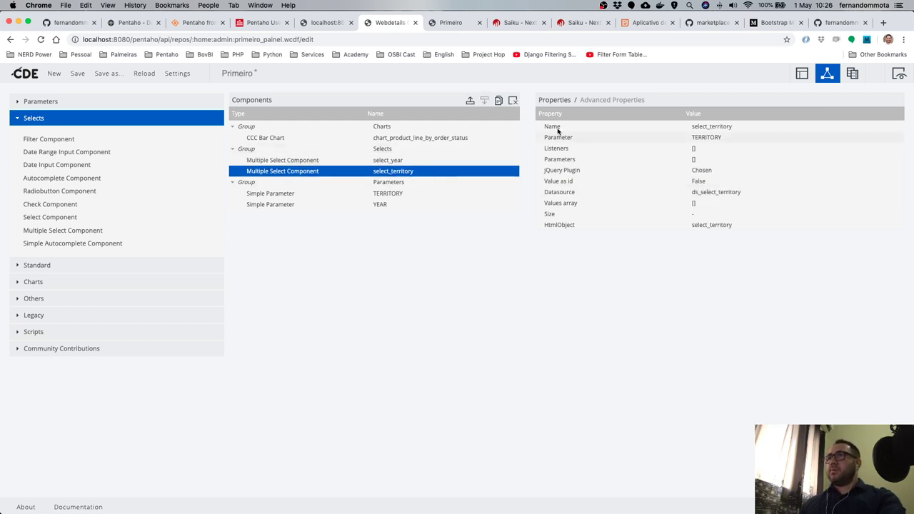
{"action": "left_click", "coordinate": [609, 101]}
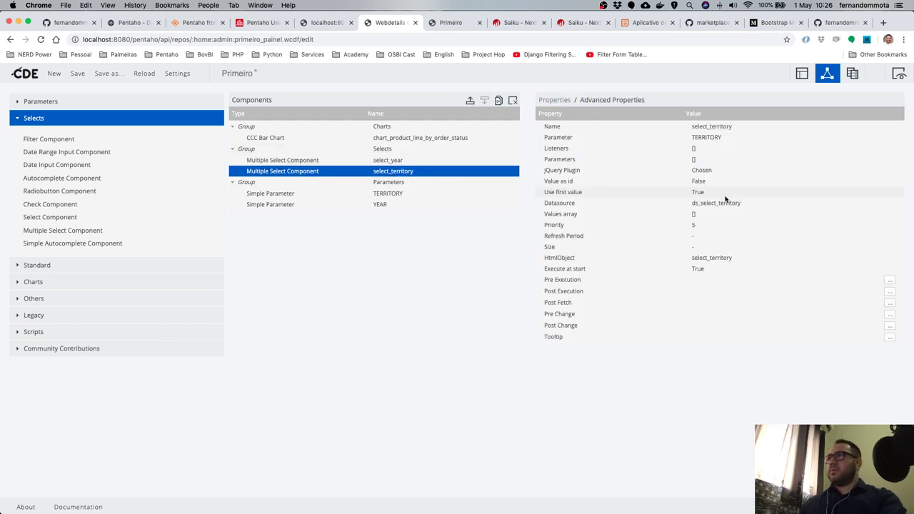
{"action": "left_click", "coordinate": [722, 174]}
{"action": "left_click", "coordinate": [722, 172]}
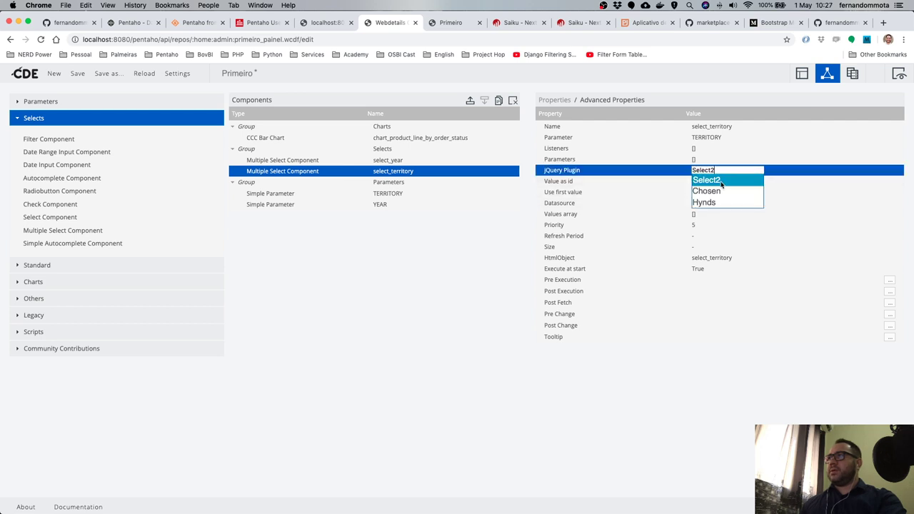
{"action": "left_click", "coordinate": [721, 179]}
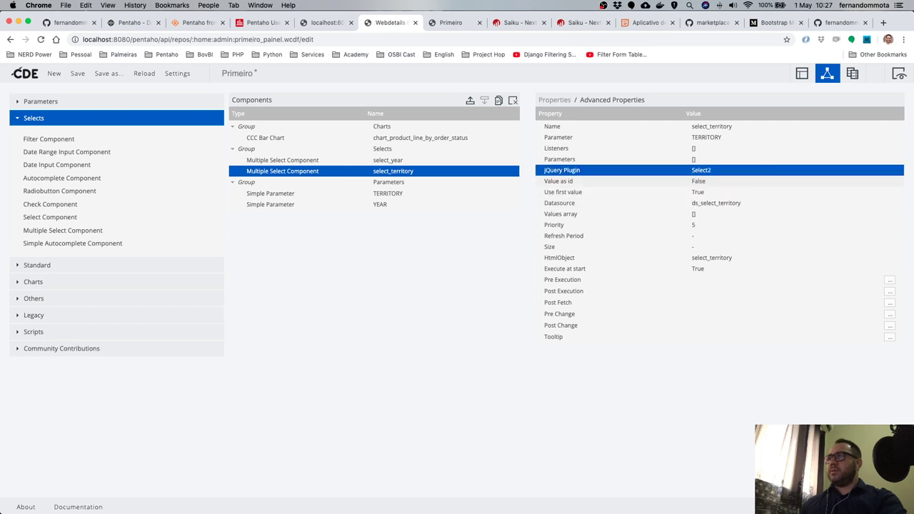
Save the dashboard and check the options of the Território and Ano filters in the reloaded preview.
{"action": "left_click", "coordinate": [78, 73]}
{"action": "left_click", "coordinate": [454, 24]}
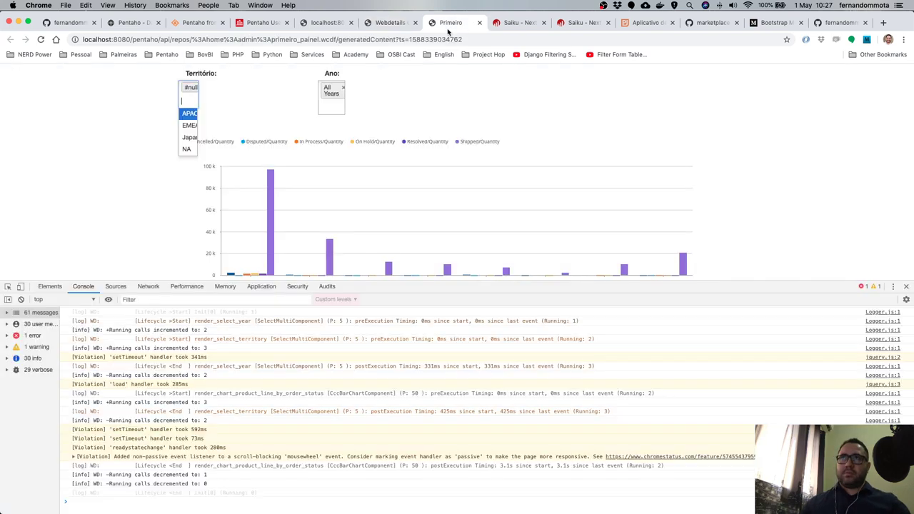
{"action": "key", "text": "super+r"}
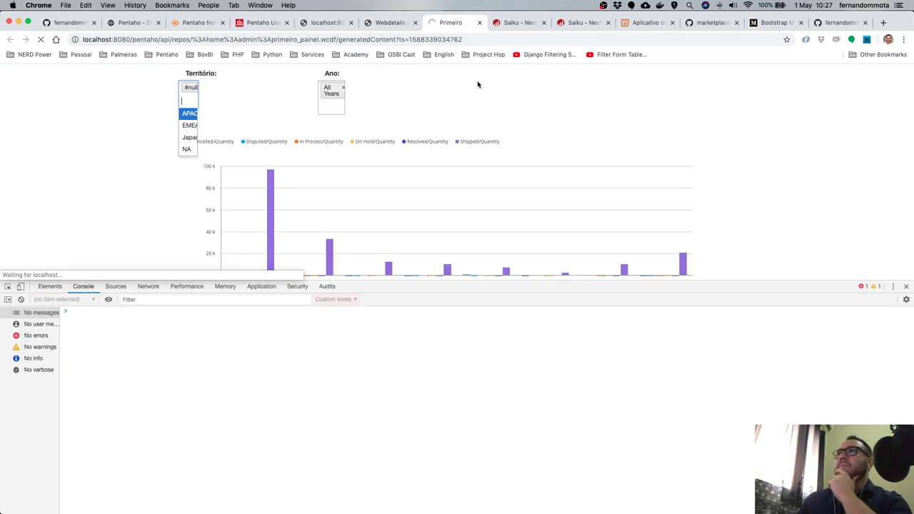
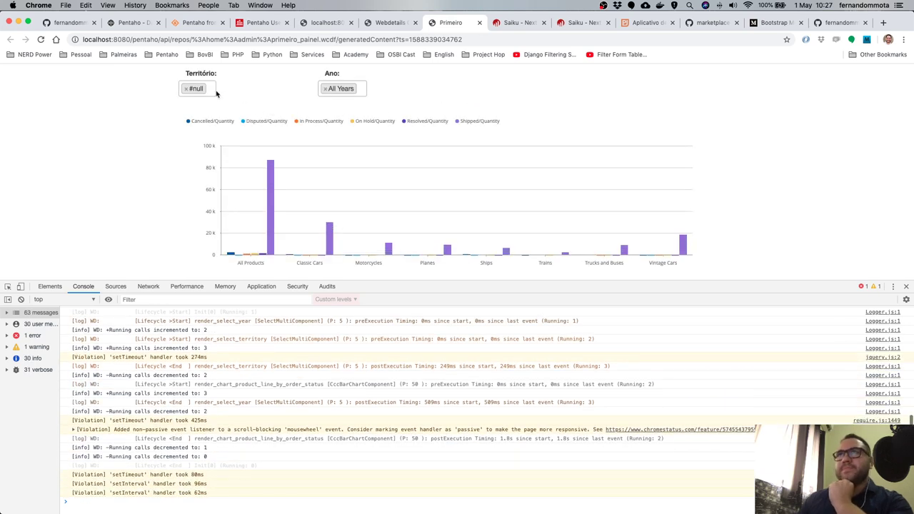
{"action": "left_click", "coordinate": [214, 90]}
{"action": "left_click", "coordinate": [364, 91]}
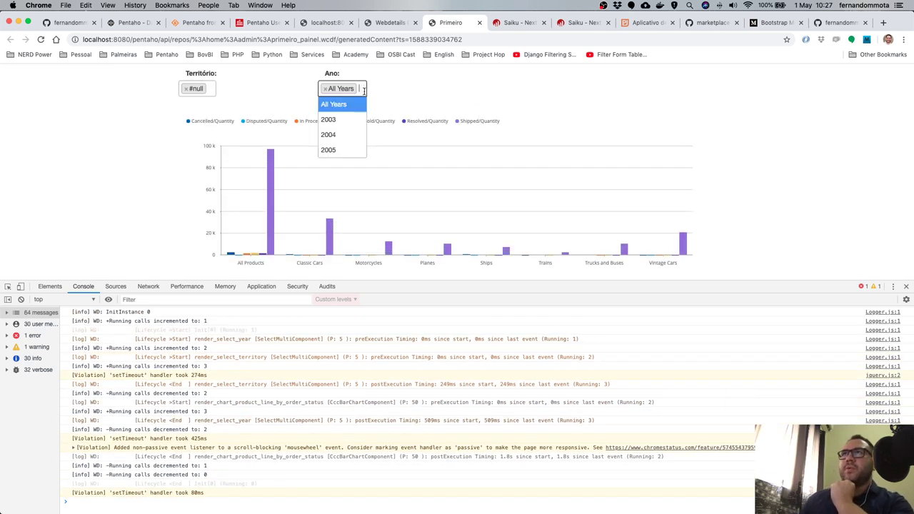
{"action": "left_click", "coordinate": [213, 88]}
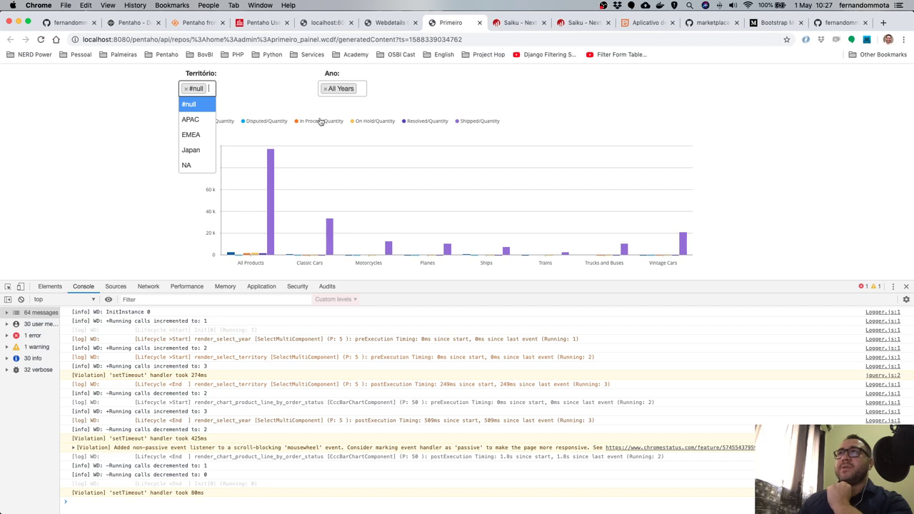
Review the overview of the Bootstrap Multiselect Pentaho filter article on Medium, and close the article.
{"action": "left_click", "coordinate": [775, 22]}
{"action": "scroll", "coordinate": [400, 224], "scroll_direction": "down", "scroll_amount": 5}
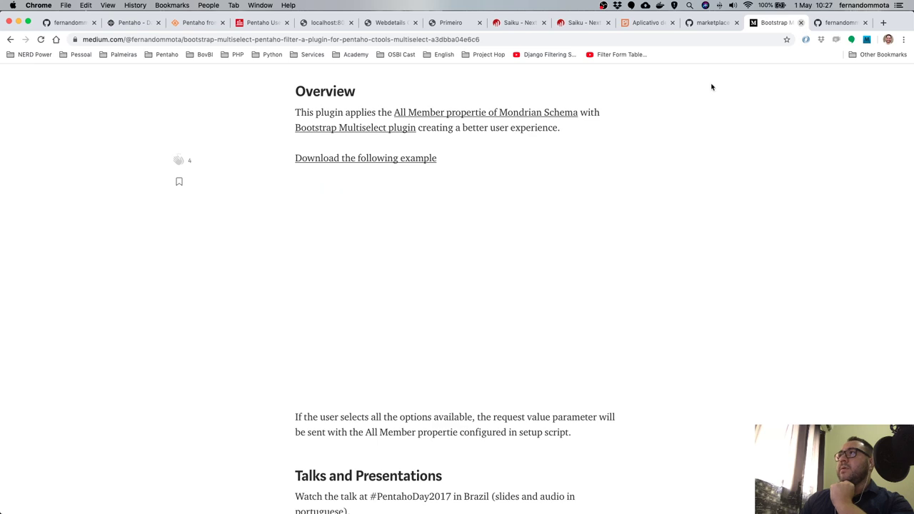
{"action": "left_click", "coordinate": [801, 23]}
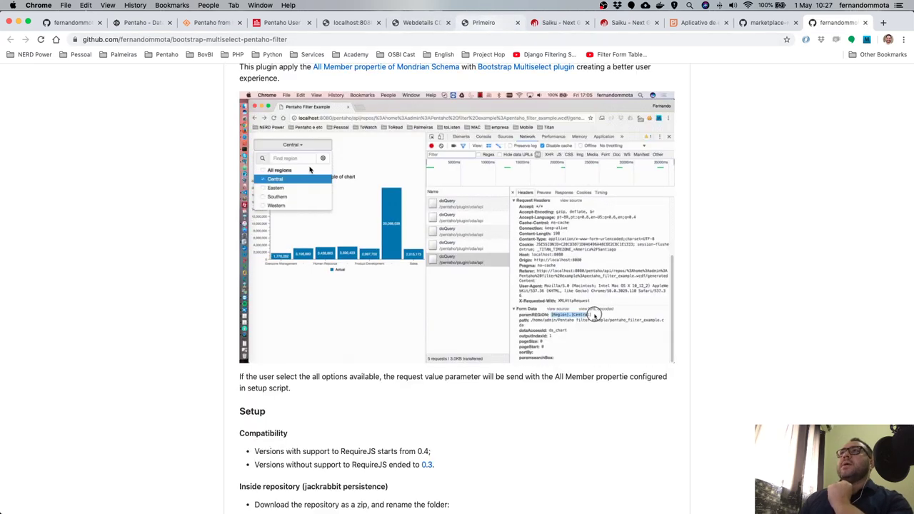
Test the Território filter in the dashboard preview by adding EMEA, Japan and NA to its selection.
{"action": "left_click", "coordinate": [486, 23]}
{"action": "left_click", "coordinate": [257, 100]}
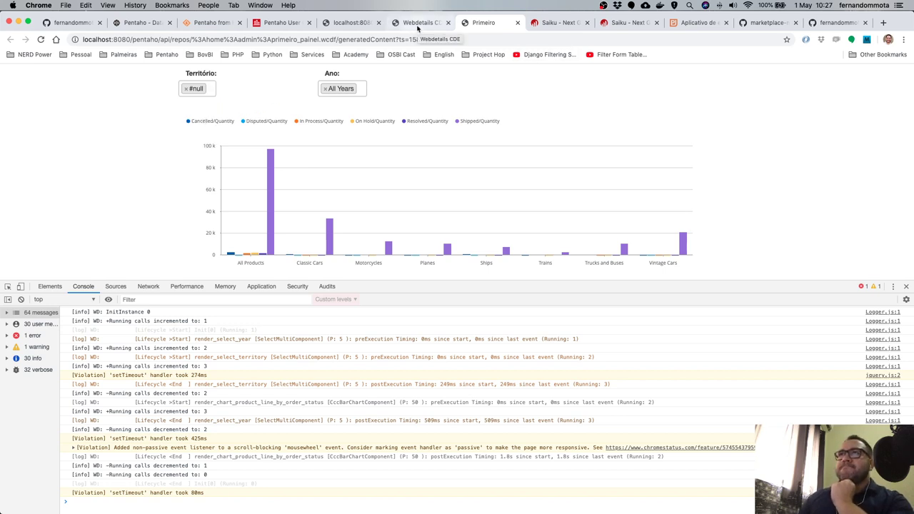
{"action": "left_click", "coordinate": [216, 90]}
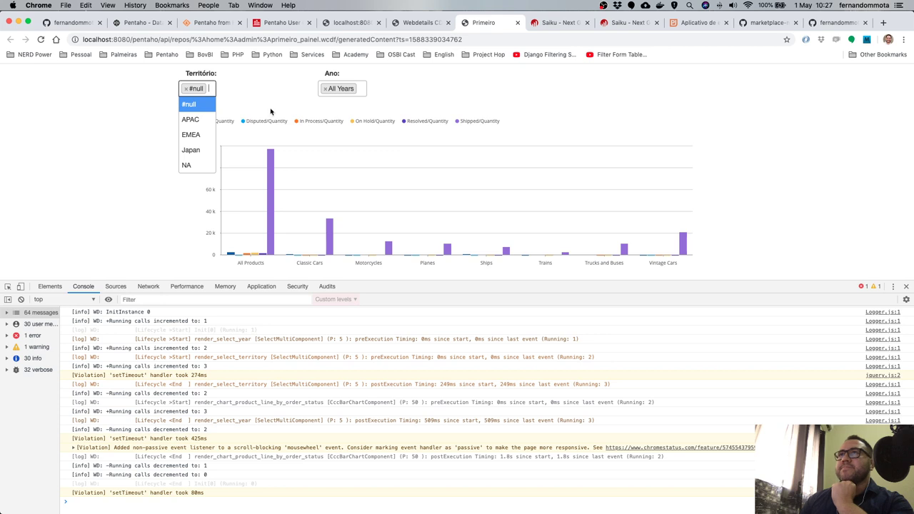
{"action": "left_click", "coordinate": [433, 29]}
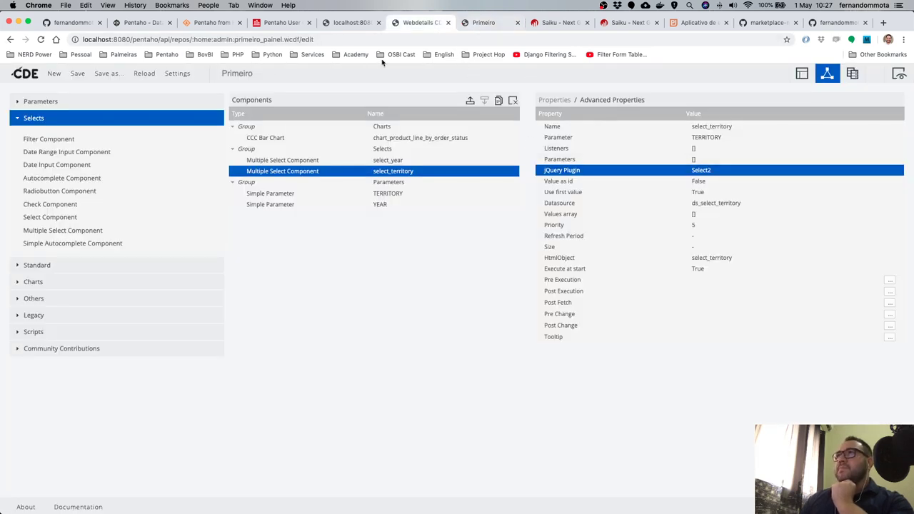
{"action": "left_click", "coordinate": [484, 22]}
{"action": "left_click", "coordinate": [203, 132]}
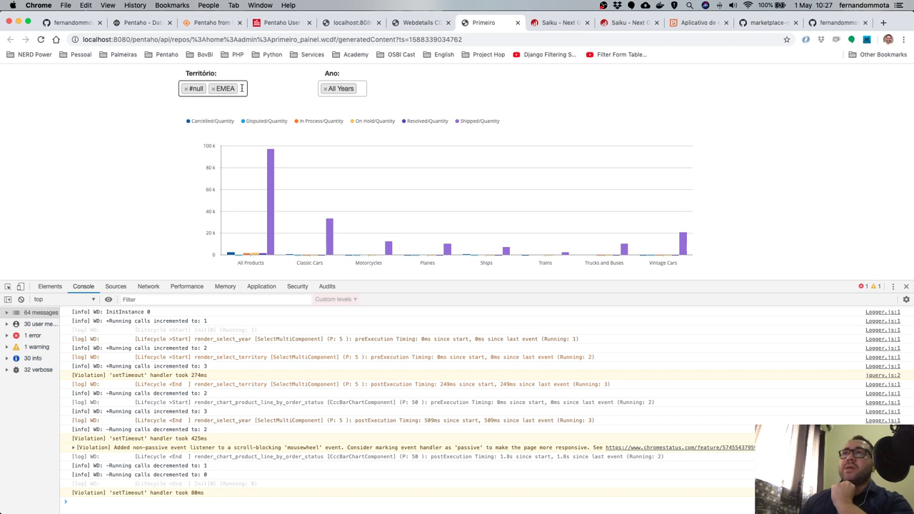
{"action": "left_click", "coordinate": [241, 88]}
{"action": "left_click", "coordinate": [236, 148]}
{"action": "left_click", "coordinate": [274, 90]}
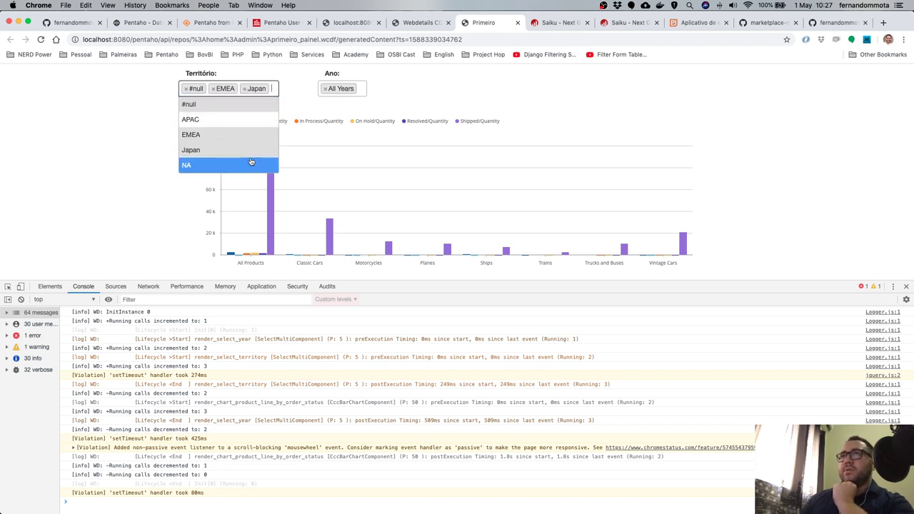
{"action": "left_click", "coordinate": [256, 164]}
{"action": "left_click", "coordinate": [294, 89]}
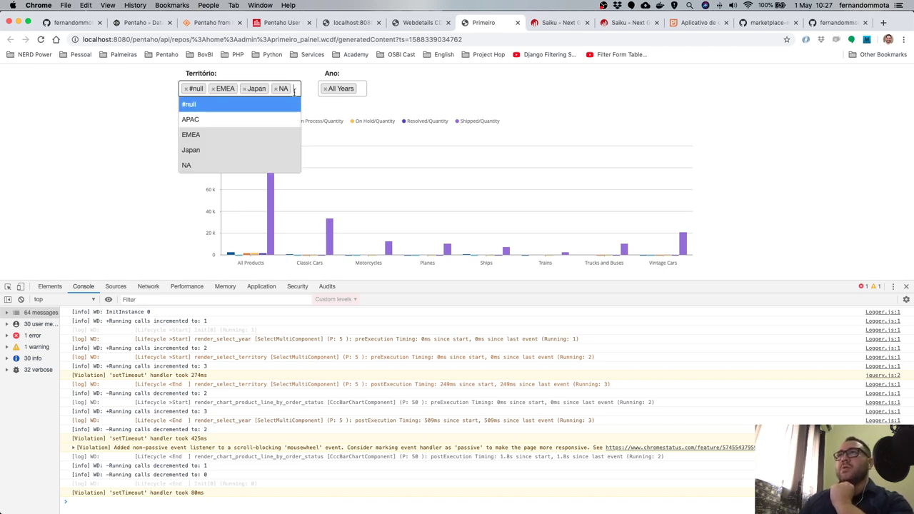
{"action": "left_click", "coordinate": [286, 135]}
In the dashboard editor, add a parameter TERRITORY with the value TERRITORY to the chart_product_line_by_order_status component.
{"action": "left_click", "coordinate": [418, 27]}
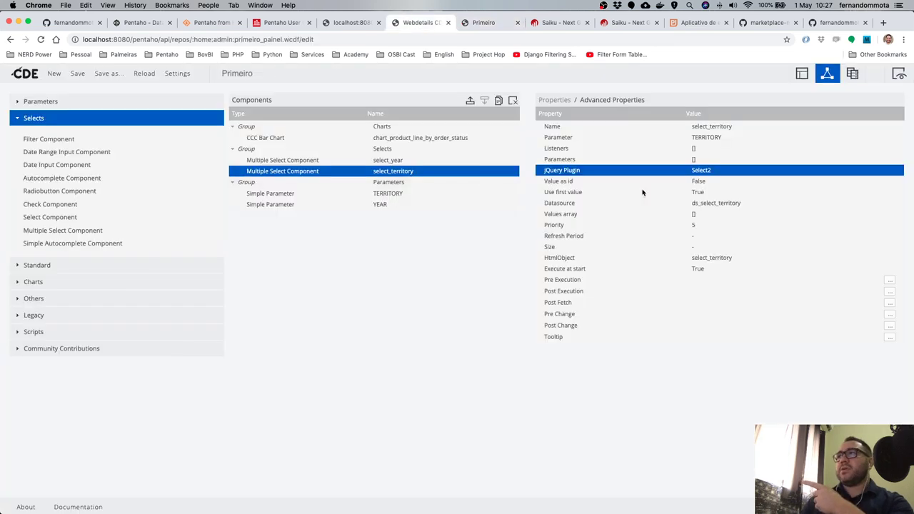
{"action": "left_click", "coordinate": [406, 140]}
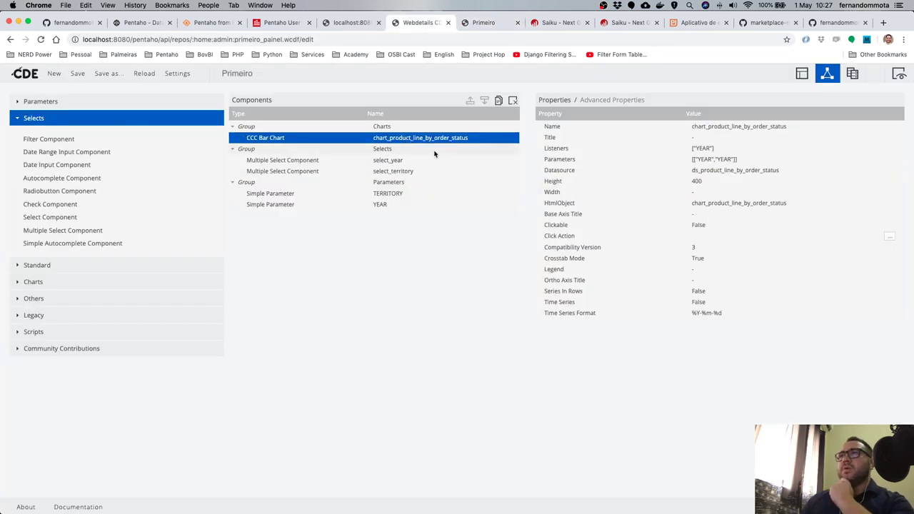
{"action": "left_click", "coordinate": [738, 162]}
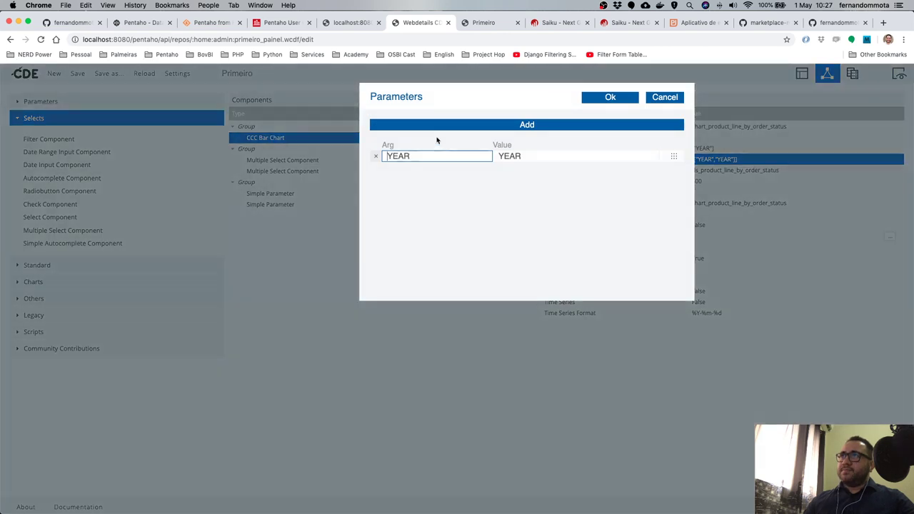
{"action": "left_click", "coordinate": [475, 125]}
{"action": "left_click", "coordinate": [531, 168]}
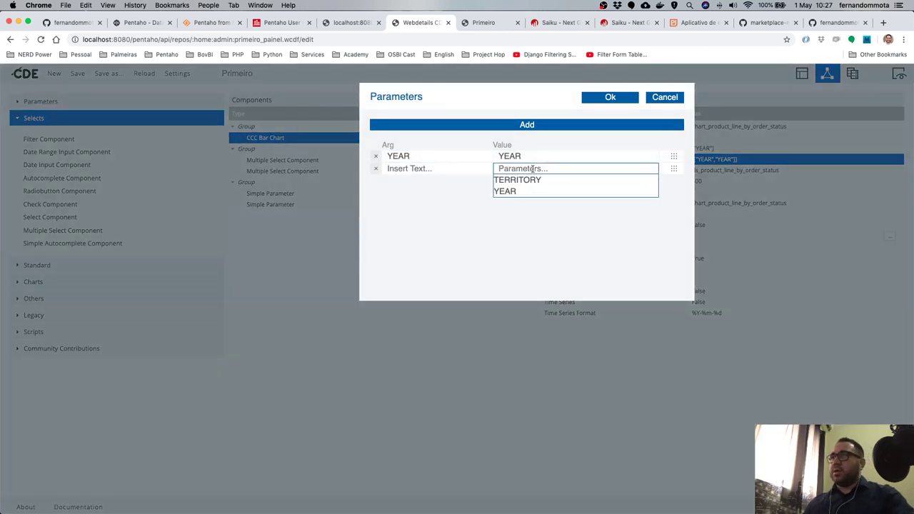
{"action": "left_click", "coordinate": [533, 178]}
{"action": "key", "text": "super+a"}
{"action": "key", "text": "super+c"}
{"action": "left_click", "coordinate": [461, 169]}
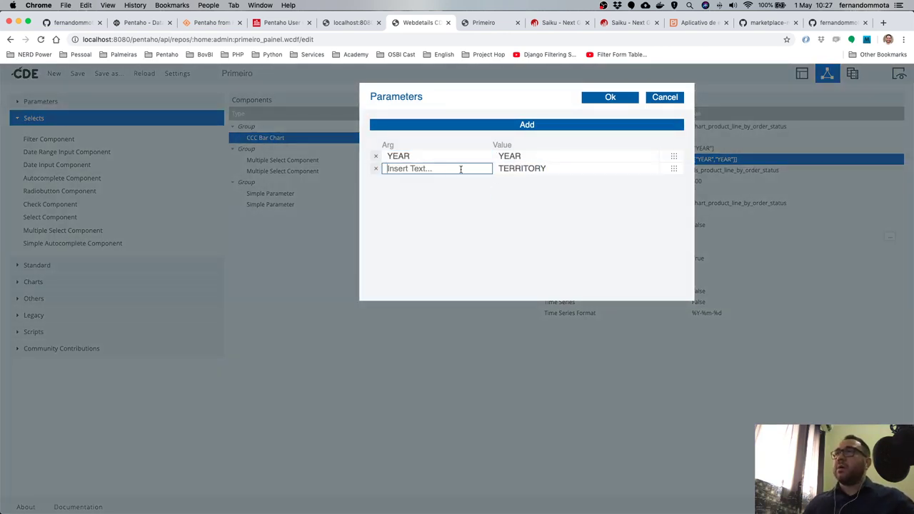
{"action": "key", "text": "super+v"}
{"action": "left_click", "coordinate": [599, 100]}
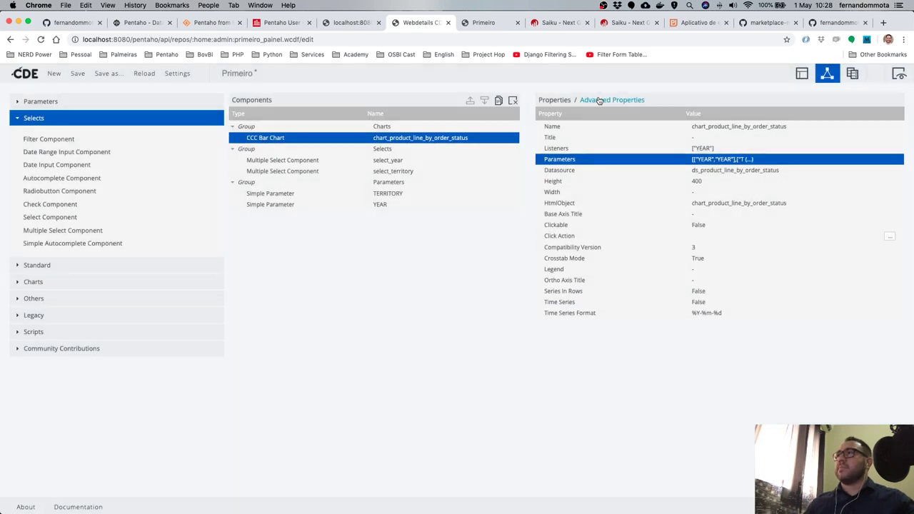
Add TERRITORY to the Listeners of the chart_product_line_by_order_status component alongside YEAR.
{"action": "left_click", "coordinate": [715, 150]}
{"action": "left_click", "coordinate": [717, 151]}
{"action": "left_click", "coordinate": [722, 170]}
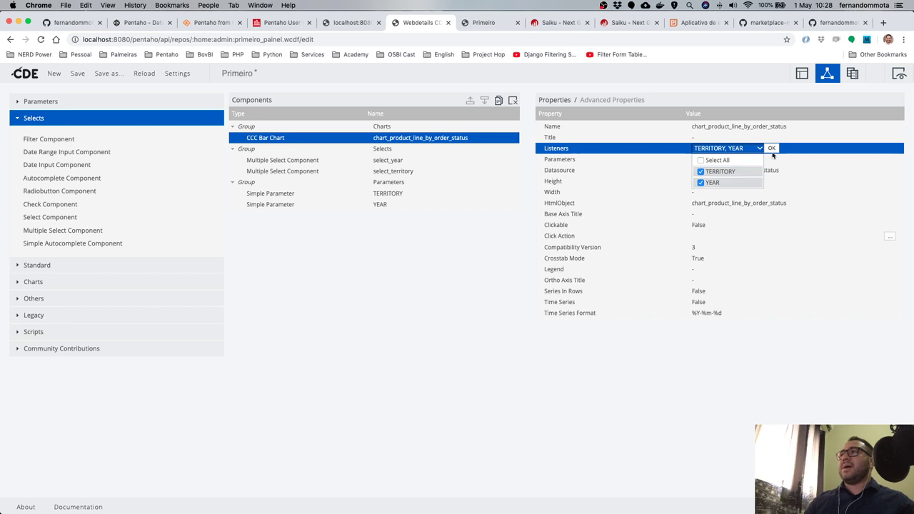
{"action": "left_click", "coordinate": [773, 148]}
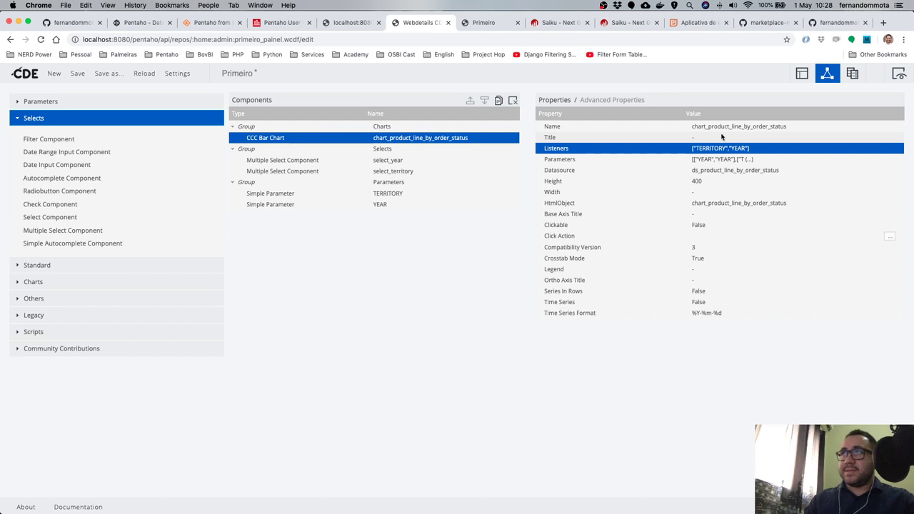
Add a String parameter named TERRITORY to the ds_product_line_by_order_status datasource.
{"action": "left_click", "coordinate": [853, 79]}
{"action": "left_click", "coordinate": [445, 161]}
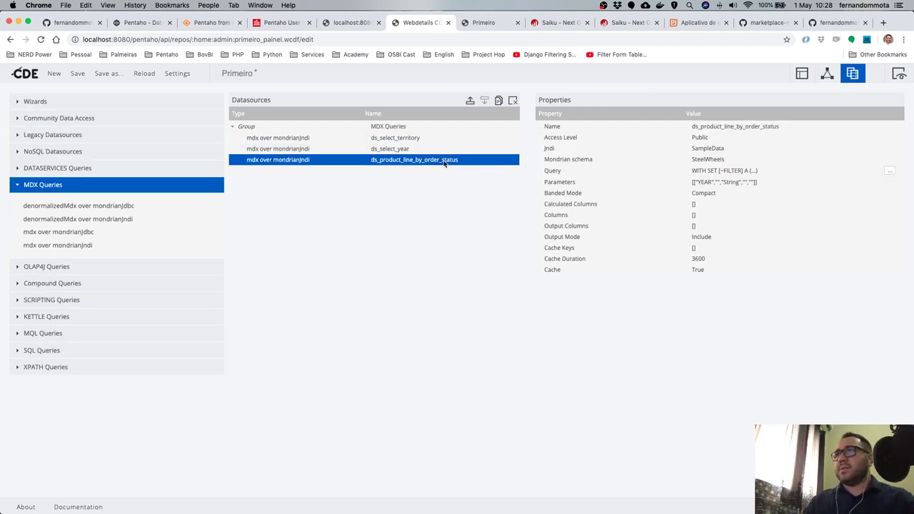
{"action": "left_click", "coordinate": [690, 181]}
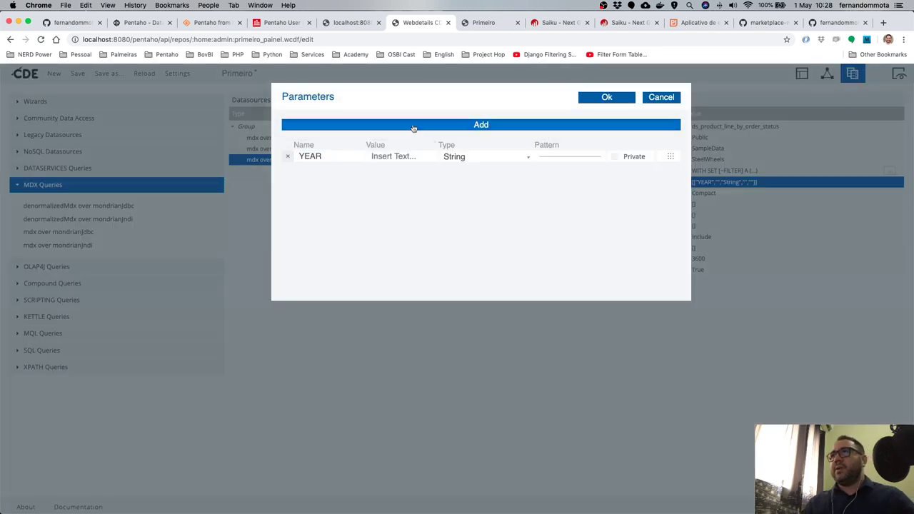
{"action": "left_click", "coordinate": [411, 125]}
{"action": "type", "text": "TERRITORY"}
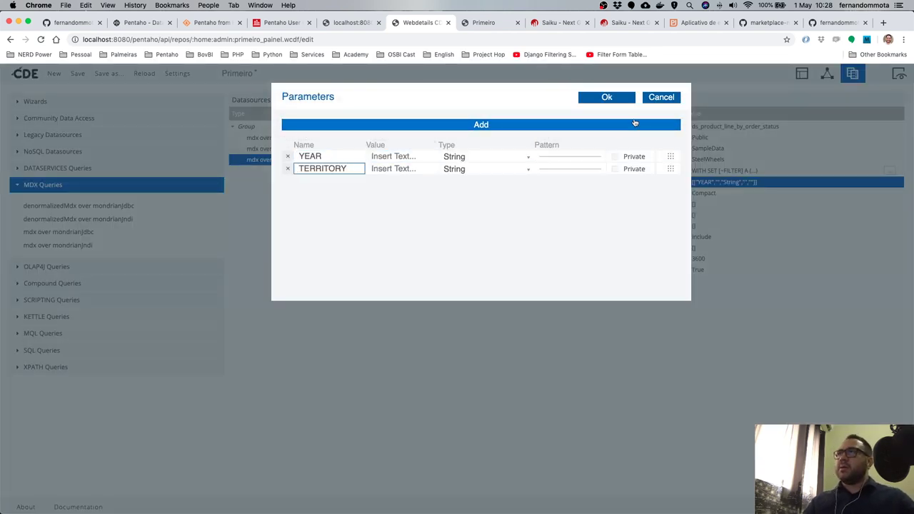
{"action": "left_click", "coordinate": [609, 97]}
In the ds_product_line_by_order_status MDX query, insert the Saiku CrossJoin of [Time] and [Markets] members below {${YEAR}} in the [~FILTER] set.
{"action": "left_click", "coordinate": [891, 171]}
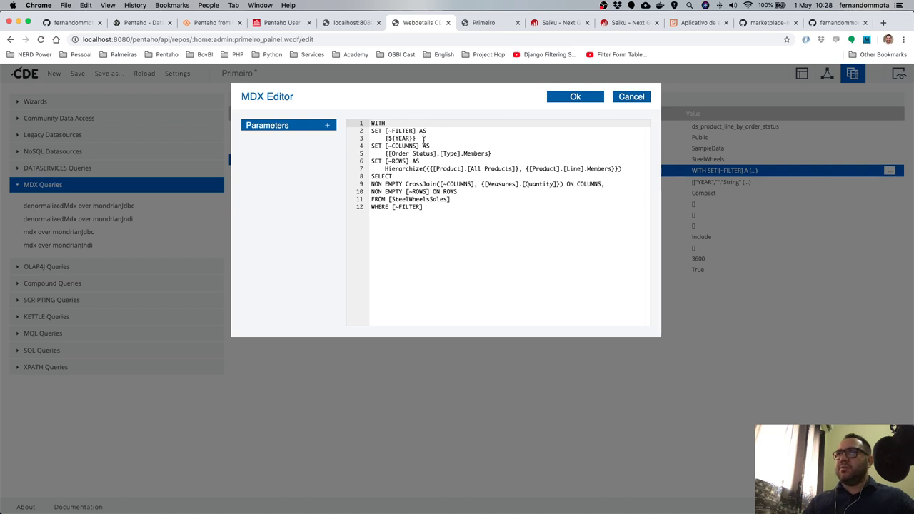
{"action": "left_click", "coordinate": [559, 22]}
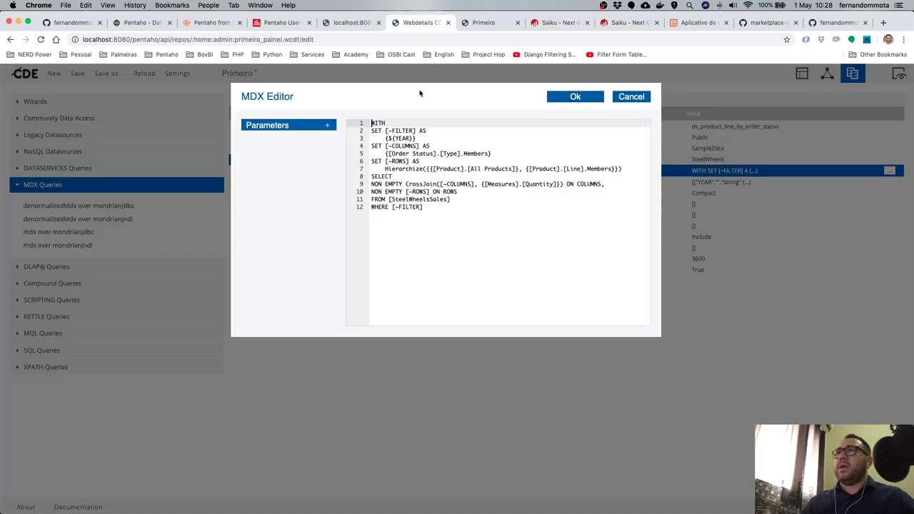
{"action": "left_click", "coordinate": [411, 22]}
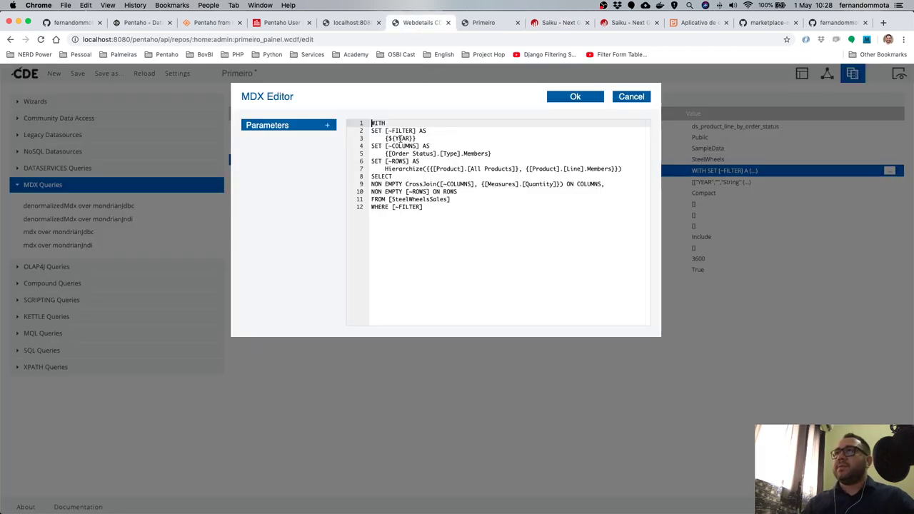
{"action": "scroll", "coordinate": [423, 131], "scroll_direction": "up", "scroll_amount": 10}
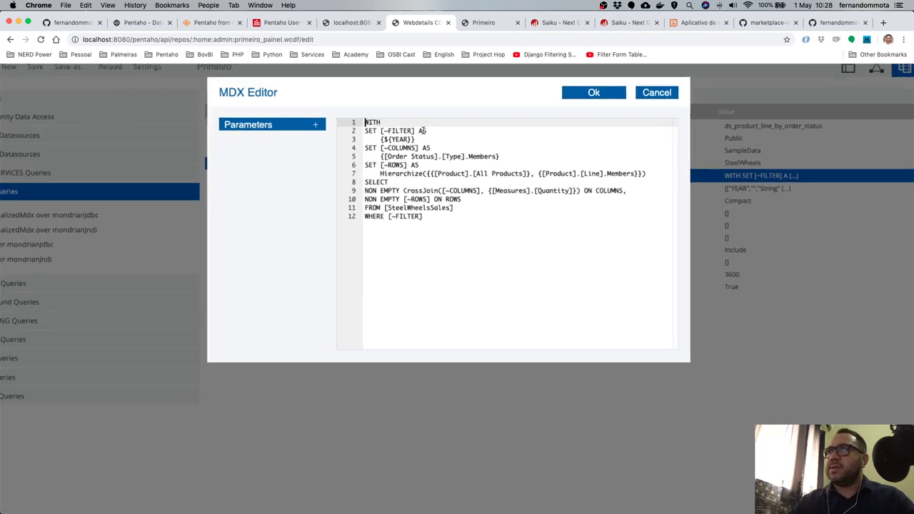
{"action": "scroll", "coordinate": [423, 131], "scroll_direction": "up", "scroll_amount": 2}
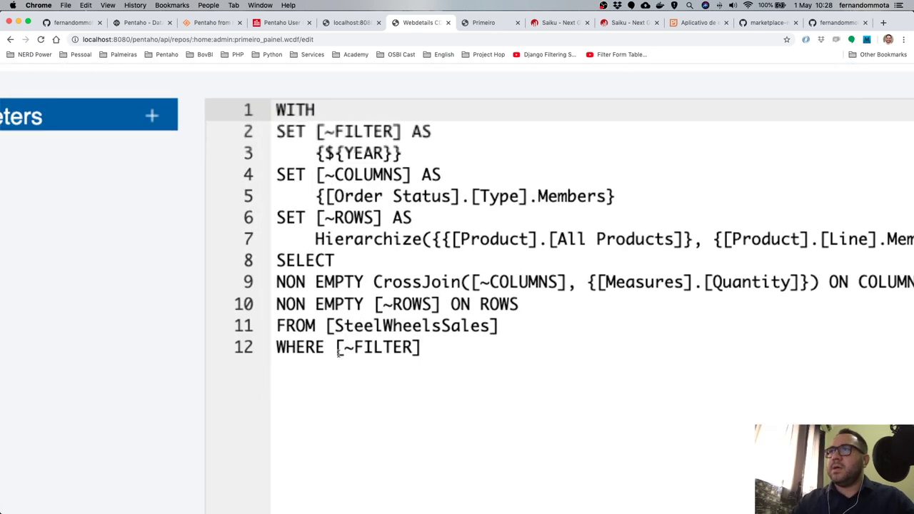
{"action": "left_click_drag", "start_coordinate": [335, 348], "coordinate": [425, 348]}
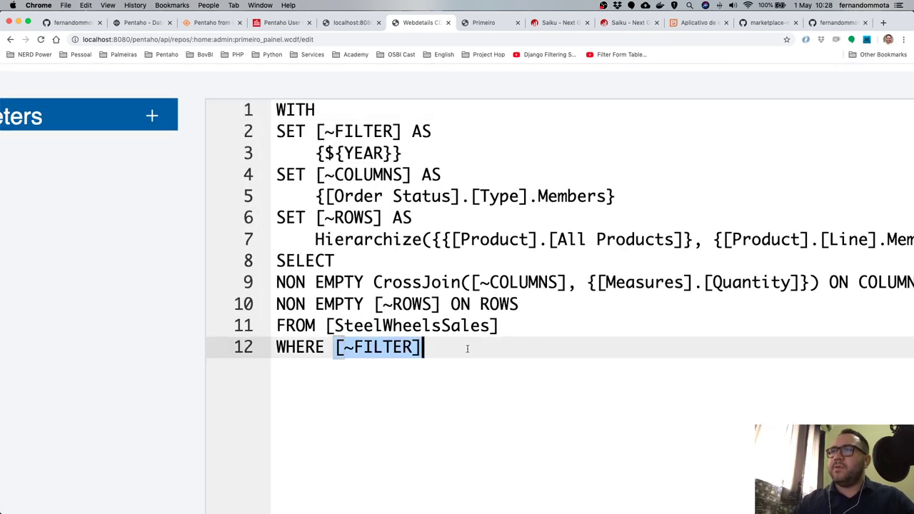
{"action": "left_click", "coordinate": [422, 153]}
{"action": "key", "text": "Return"}
{"action": "key", "text": "super+v"}
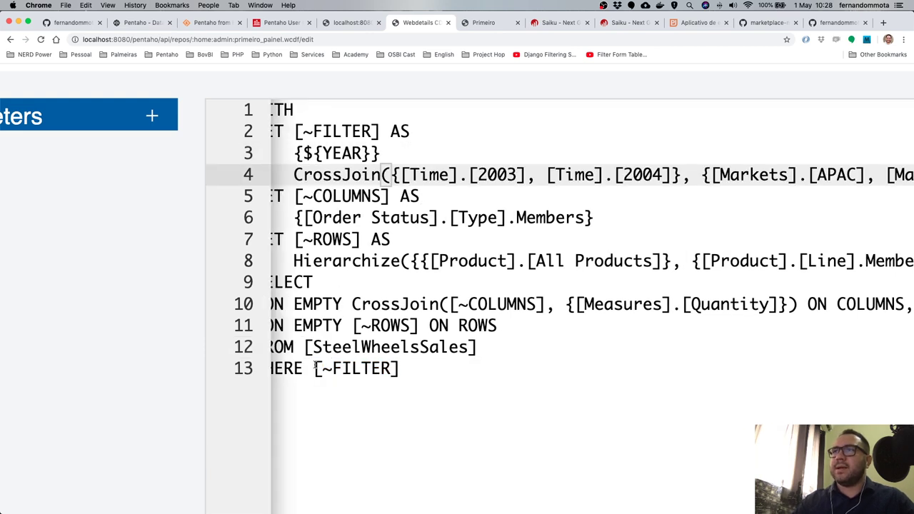
In the MDX query, replace [~FILTER] in the WHERE clause with a copy of the CrossJoin of [Time] and [Markets] members.
{"action": "left_click_drag", "start_coordinate": [314, 365], "coordinate": [425, 365]}
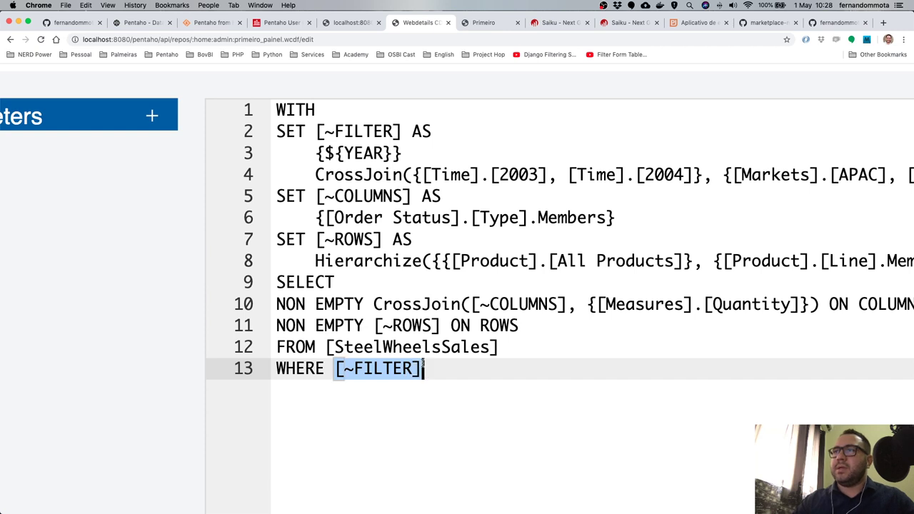
{"action": "key", "text": "super+x"}
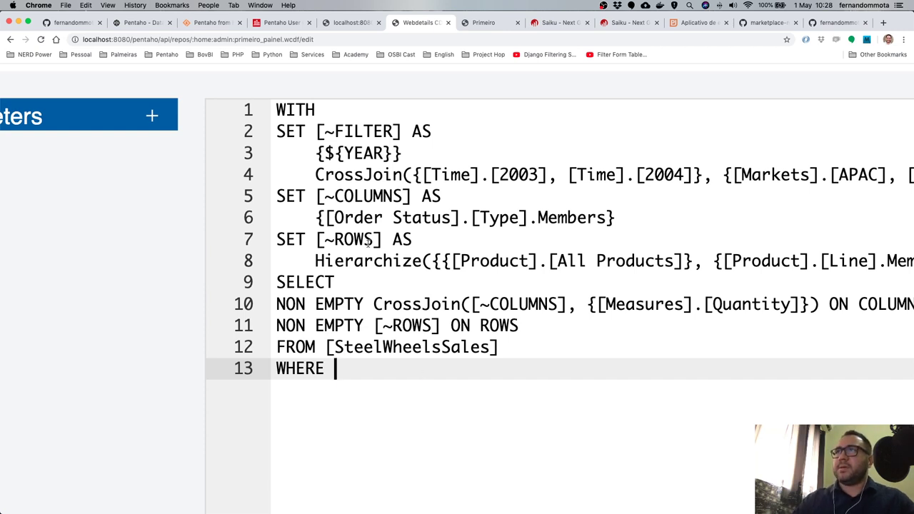
{"action": "left_click_drag", "start_coordinate": [315, 175], "coordinate": [907, 176]}
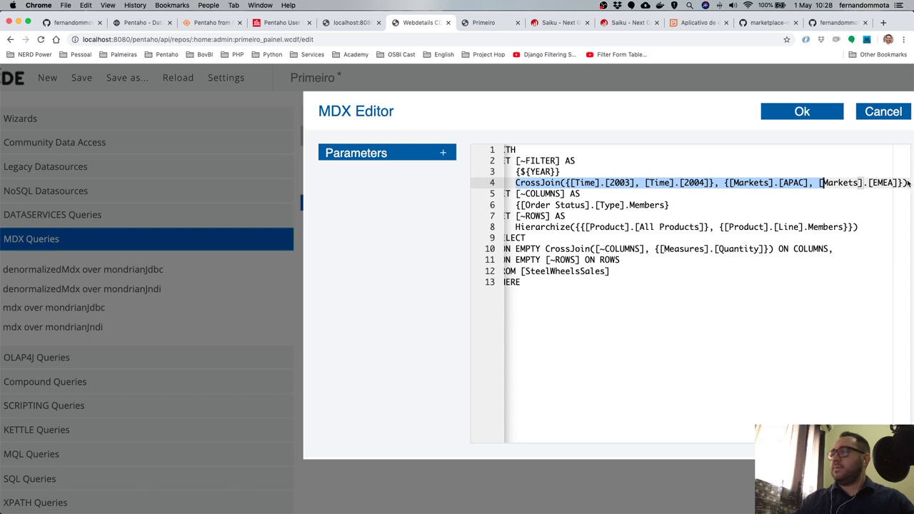
{"action": "key", "text": "shift+Right"}
{"action": "key", "text": "shift+Right"}
{"action": "key", "text": "shift+Right"}
{"action": "key", "text": "shift+Right"}
{"action": "key", "text": "shift+Right"}
{"action": "key", "text": "shift+Right"}
{"action": "key", "text": "shift+Right"}
{"action": "key", "text": "shift+Right"}
{"action": "key", "text": "shift+Right"}
{"action": "key", "text": "shift+Right"}
{"action": "key", "text": "shift+Right"}
{"action": "key", "text": "shift+Right"}
{"action": "key", "text": "shift+Right"}
{"action": "key", "text": "shift+Right"}
{"action": "key", "text": "shift+Right"}
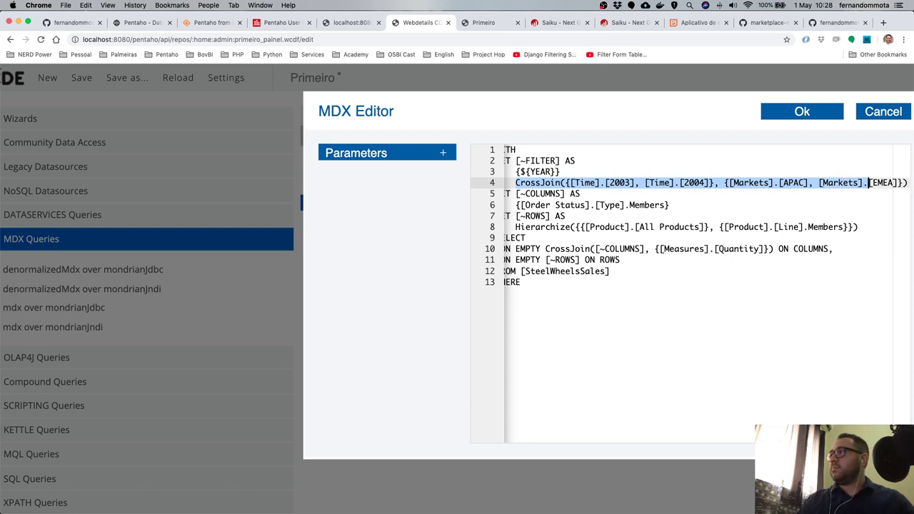
{"action": "key", "text": "ctrl+c"}
{"action": "left_click", "coordinate": [668, 283]}
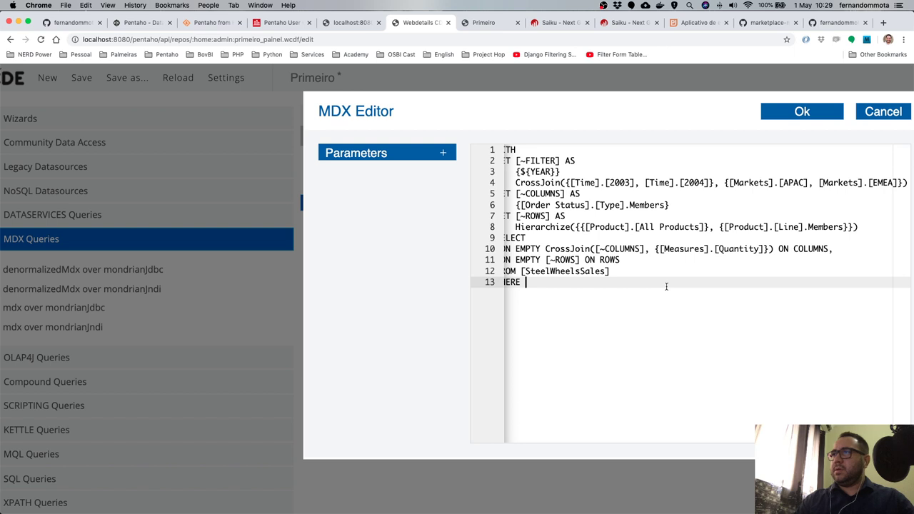
{"action": "key", "text": "Return"}
{"action": "key", "text": "ctrl+v"}
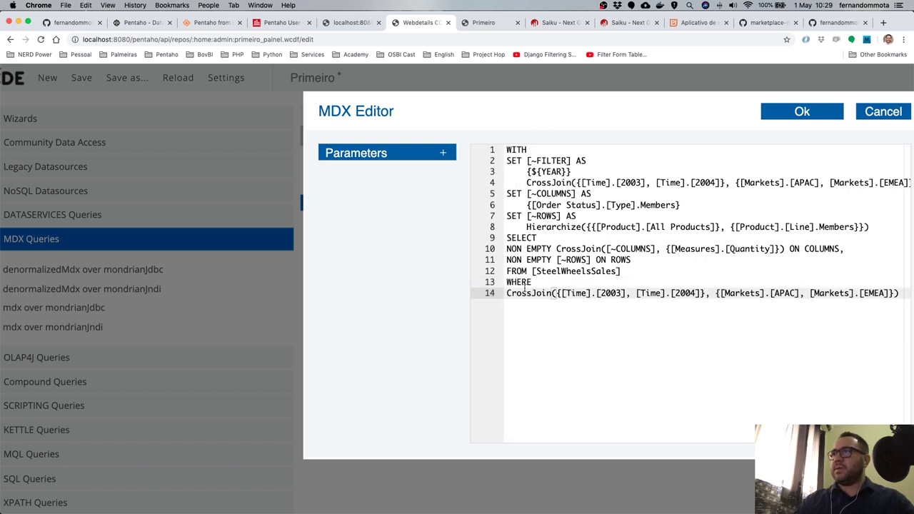
Remove the whole SET [~FILTER] definition from the WITH block and leave a blank line below WITH.
{"action": "left_click", "coordinate": [523, 172]}
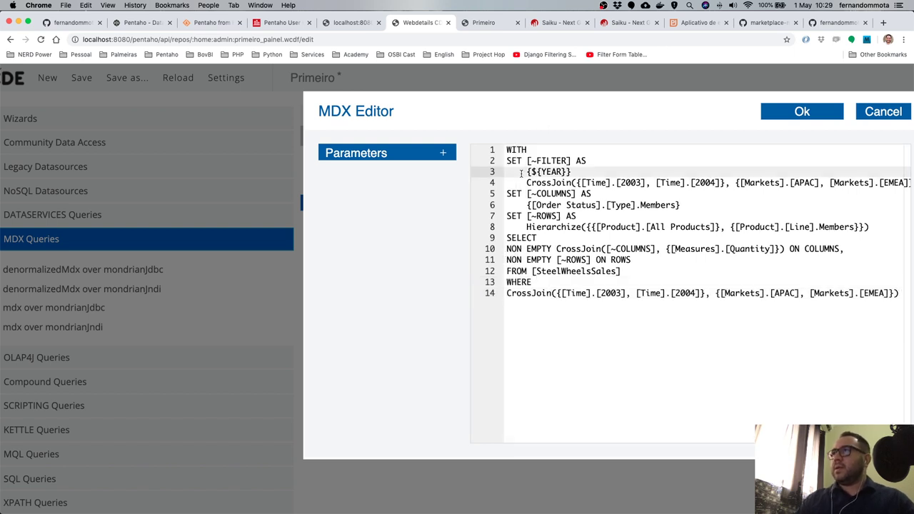
{"action": "left_click_drag", "start_coordinate": [523, 174], "coordinate": [508, 194]}
{"action": "left_click", "coordinate": [515, 173]}
{"action": "key", "text": "Return"}
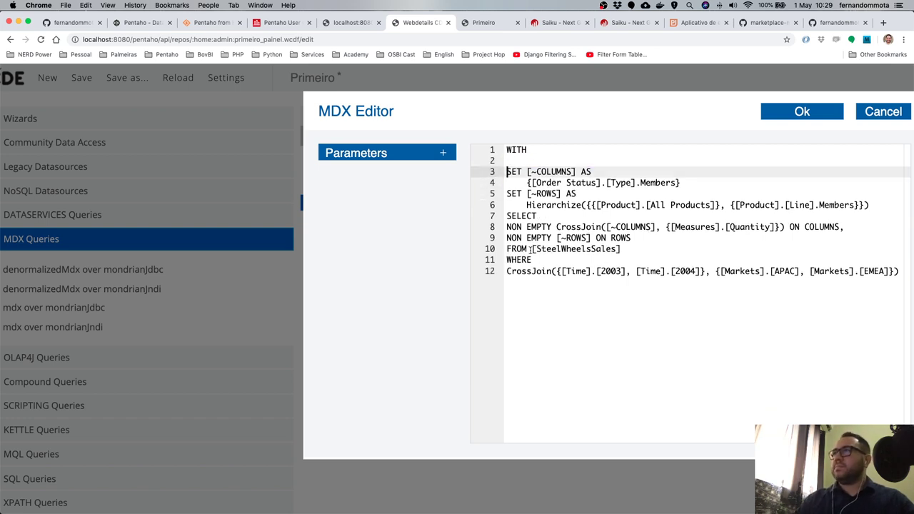
Insert blank lines before the WHERE clause, the SELECT statement and the SET [~ROWS] definition.
{"action": "left_click", "coordinate": [632, 248]}
{"action": "key", "text": "Return"}
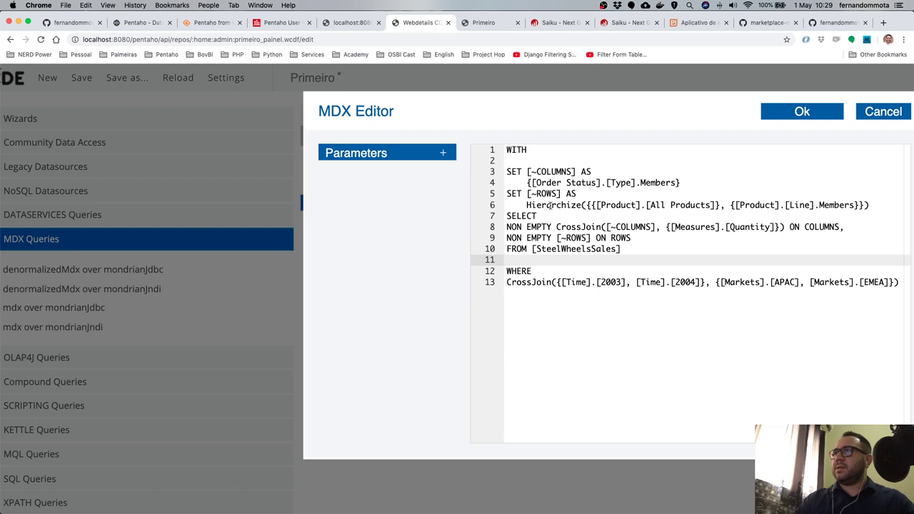
{"action": "left_click", "coordinate": [508, 215]}
{"action": "key", "text": "Return"}
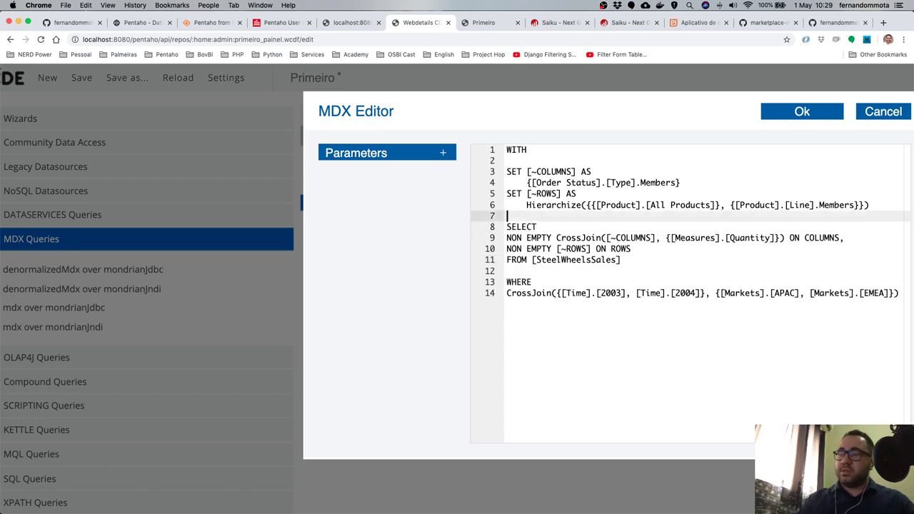
{"action": "left_click", "coordinate": [508, 193]}
{"action": "key", "text": "Return"}
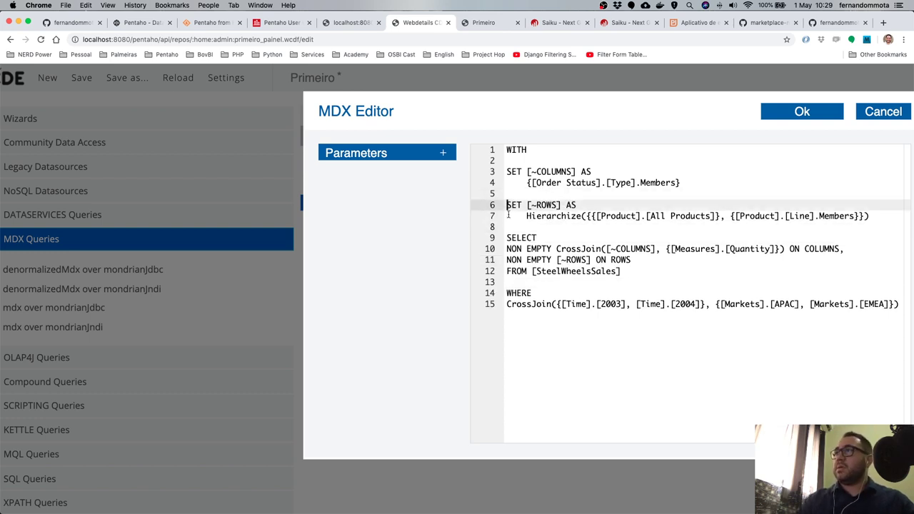
Indent the two NON EMPTY lines under SELECT by one level.
{"action": "left_click", "coordinate": [507, 249]}
{"action": "key", "text": "Tab"}
{"action": "left_click", "coordinate": [505, 260]}
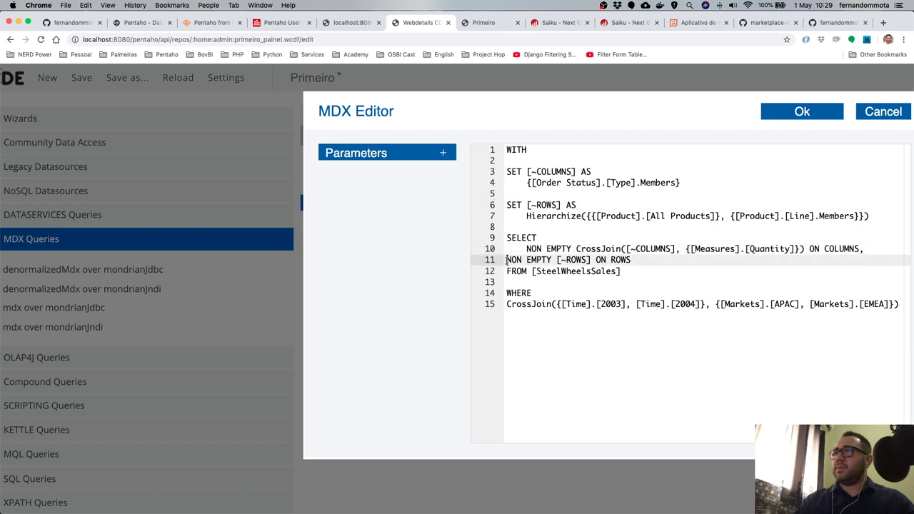
{"action": "key", "text": "Tab"}
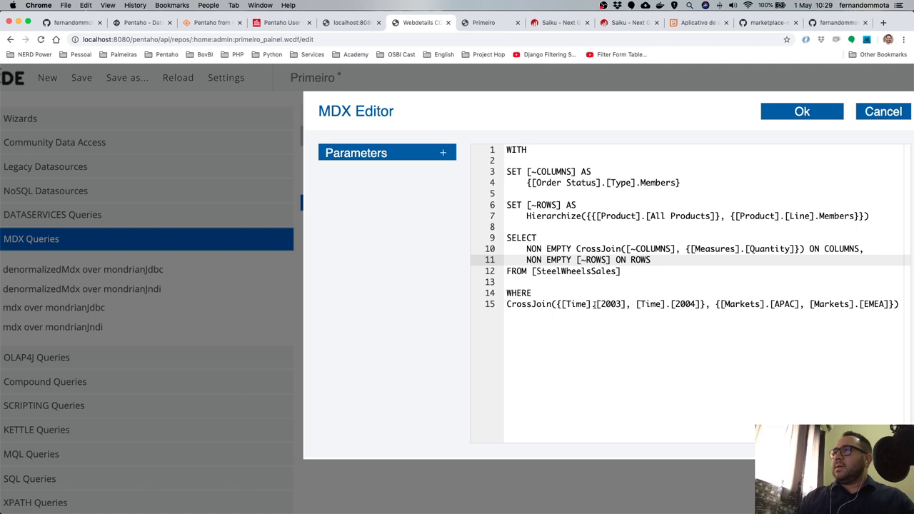
Indent the CrossJoin under WHERE and split it so the [Time] set, the [Markets] set and the closing parenthesis are on separate lines.
{"action": "left_click", "coordinate": [507, 305]}
{"action": "key", "text": "Tab"}
{"action": "left_click", "coordinate": [578, 304]}
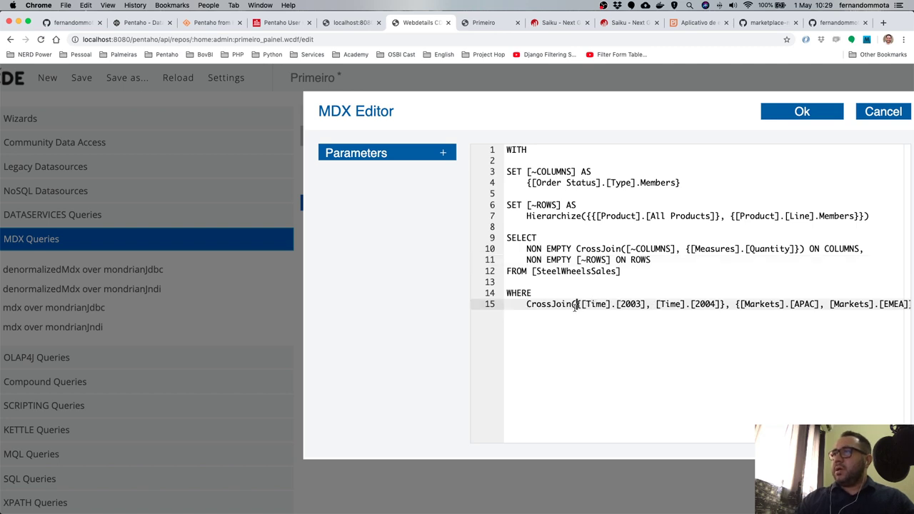
{"action": "key", "text": "Return"}
{"action": "key", "text": "Tab"}
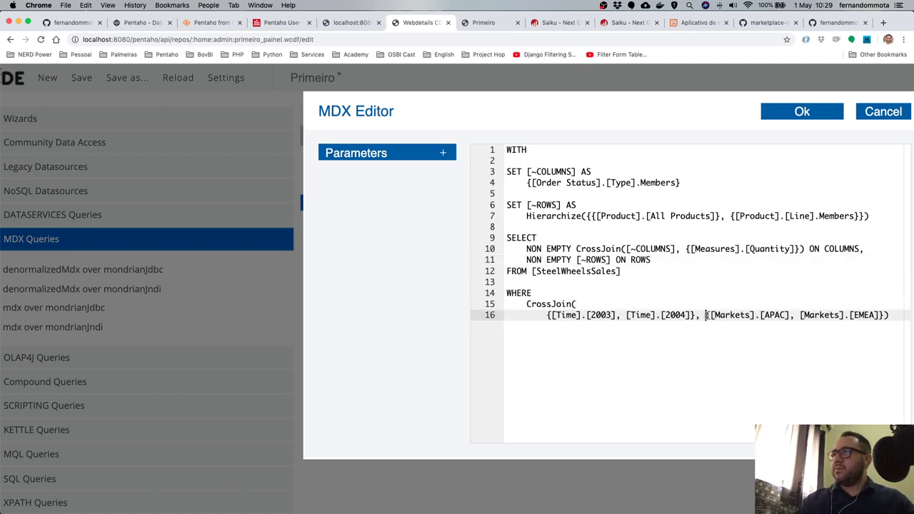
{"action": "left_click", "coordinate": [706, 316]}
{"action": "key", "text": "Return"}
{"action": "left_click", "coordinate": [727, 326]}
{"action": "key", "text": "Return"}
{"action": "key", "text": "shift+Tab"}
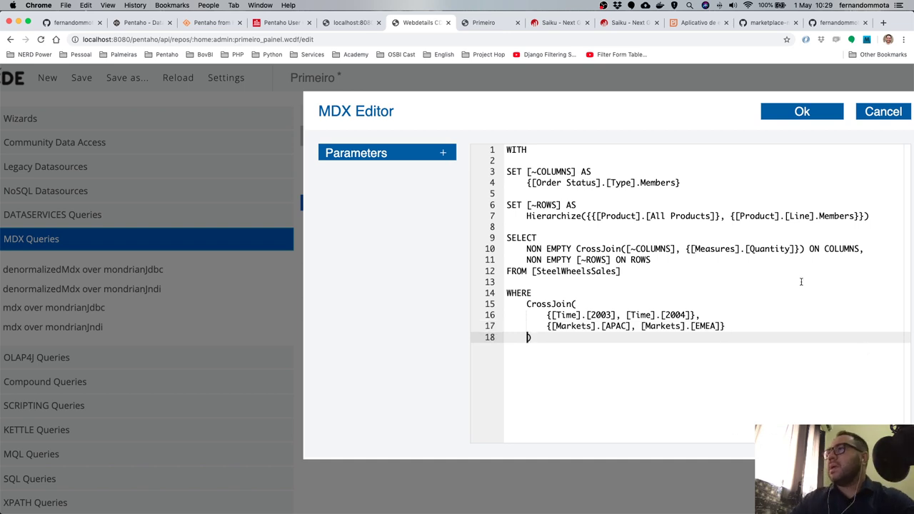
Apply the reformatted MDX query, save the dashboard and reload the Primeiro preview page.
{"action": "key", "text": "super+minus"}
{"action": "key", "text": "super+minus"}
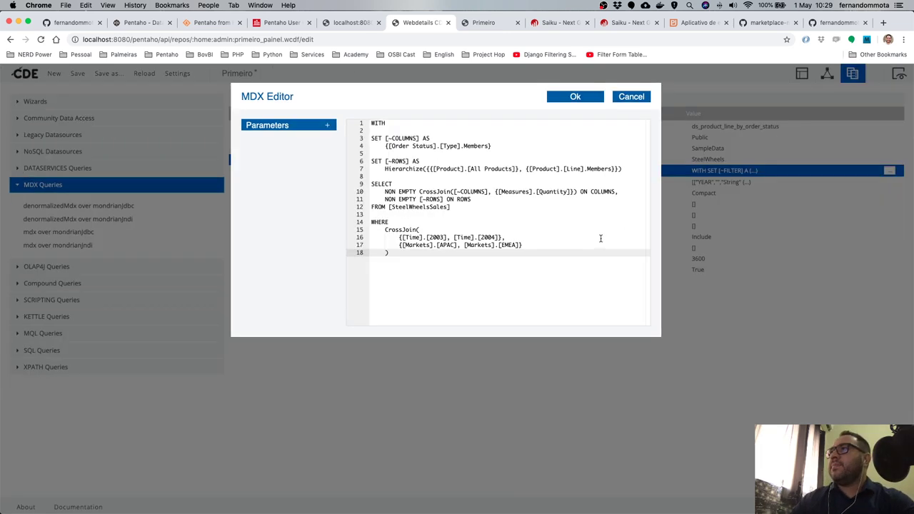
{"action": "left_click", "coordinate": [584, 101]}
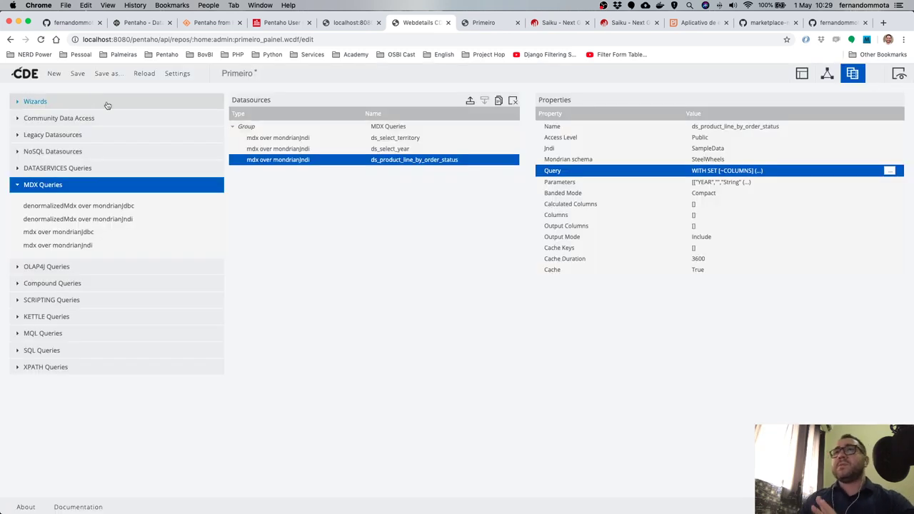
{"action": "key", "text": "super+s"}
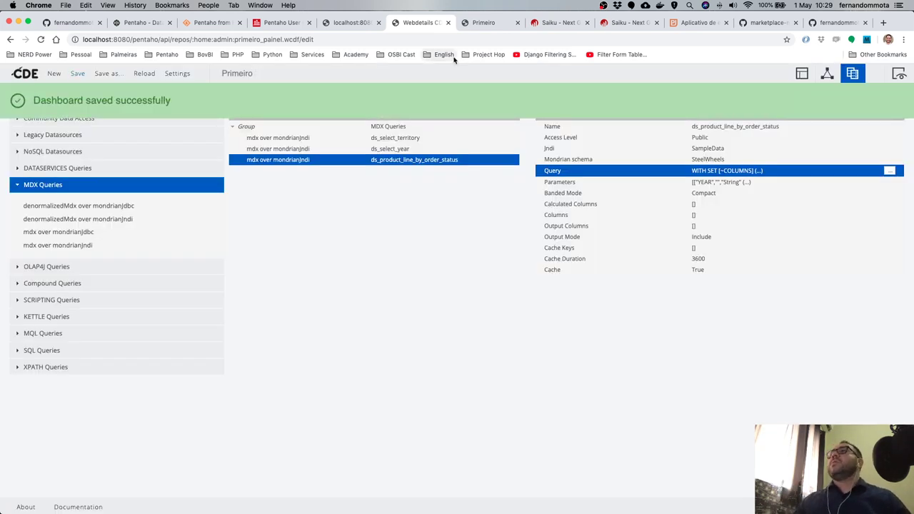
{"action": "key", "text": "ctrl+Tab"}
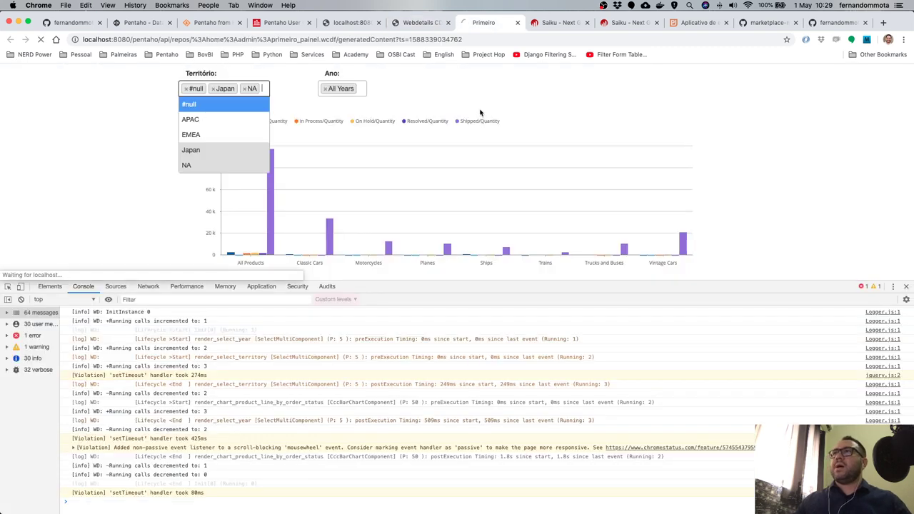
{"action": "key", "text": "super+r"}
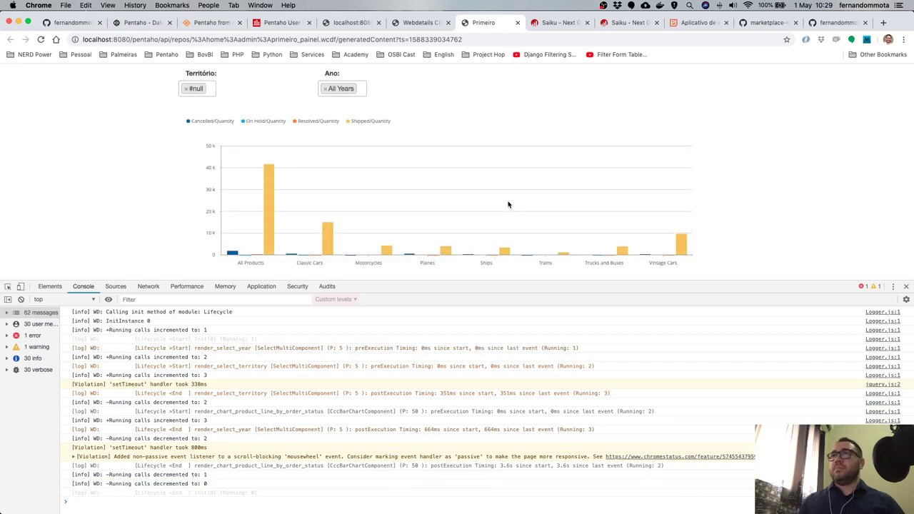
Reopen the ds_product_line_by_order_status query in the dashboard editor and replace the [Time] members in the CrossJoin with ${YEAR}.
{"action": "left_click", "coordinate": [433, 23]}
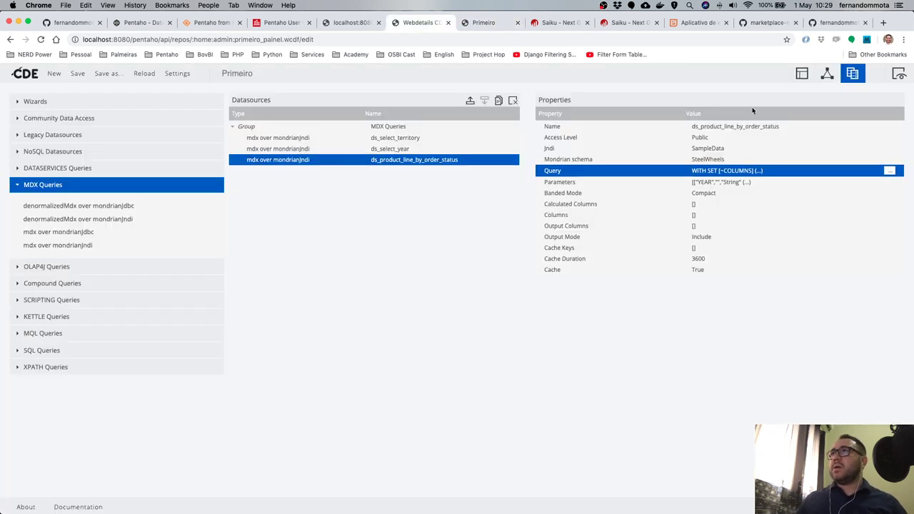
{"action": "left_click", "coordinate": [889, 171]}
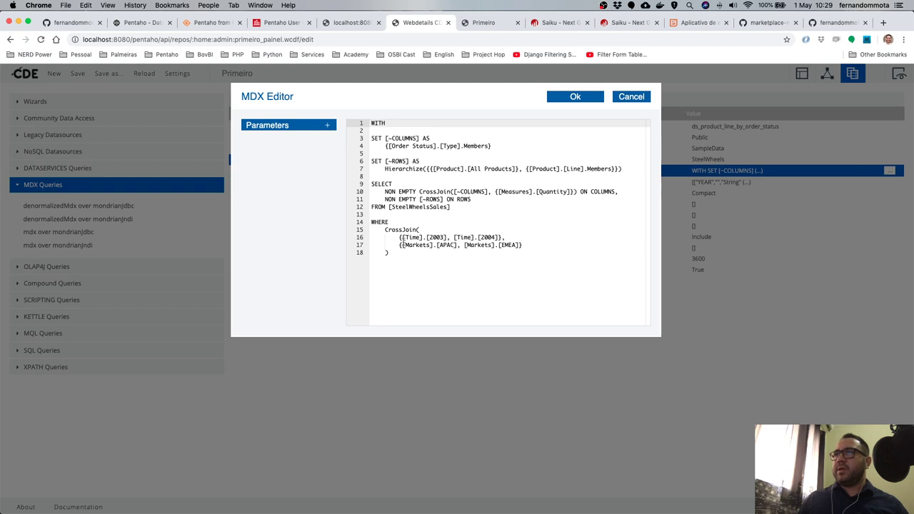
{"action": "scroll", "coordinate": [409, 229], "scroll_direction": "up", "scroll_amount": 5}
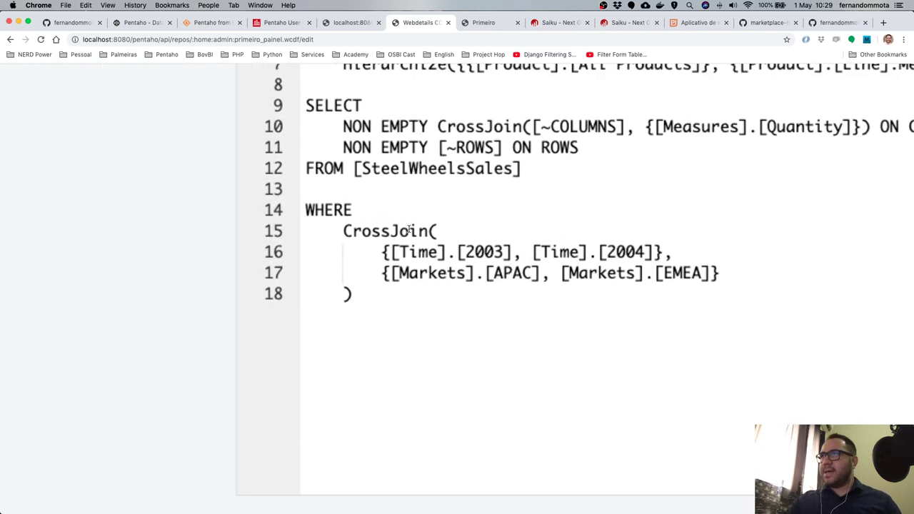
{"action": "left_click_drag", "start_coordinate": [392, 252], "coordinate": [657, 250]}
{"action": "type", "text": "${"}
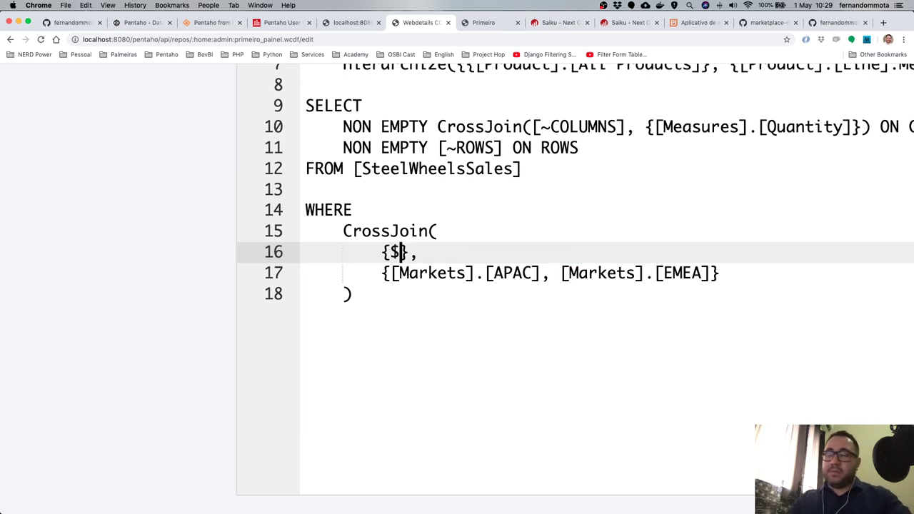
{"action": "type", "text": "YEAR"}
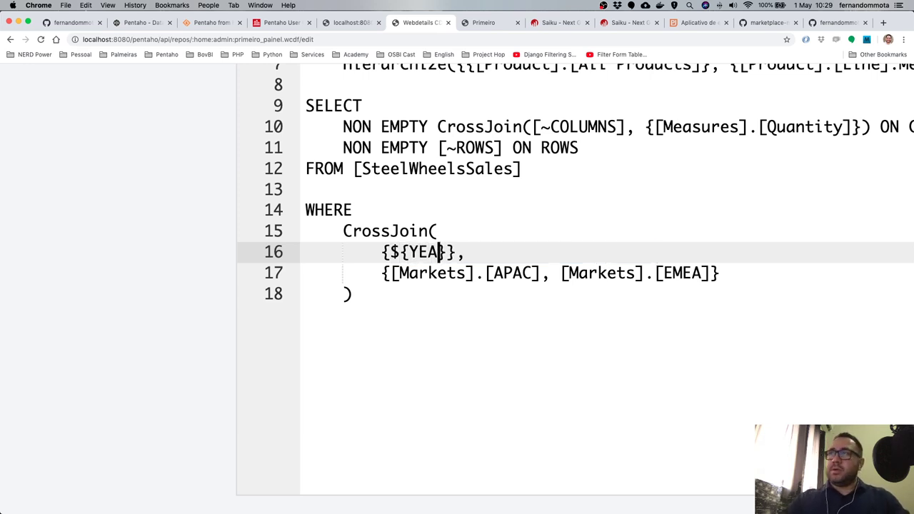
Replace the [Markets] members in the CrossJoin with ${TERRITORY}, reusing a copy of the ${YEAR} expression.
{"action": "key", "text": "Left"}
{"action": "key", "text": "Left"}
{"action": "key", "text": "Left"}
{"action": "key", "text": "Left"}
{"action": "key", "text": "Left"}
{"action": "key", "text": "Left"}
{"action": "key", "text": "shift+Right"}
{"action": "key", "text": "shift+Right"}
{"action": "key", "text": "shift+Right"}
{"action": "key", "text": "shift+Right"}
{"action": "key", "text": "shift+Right"}
{"action": "key", "text": "shift+Right"}
{"action": "key", "text": "shift+Right"}
{"action": "key", "text": "ctrl+c"}
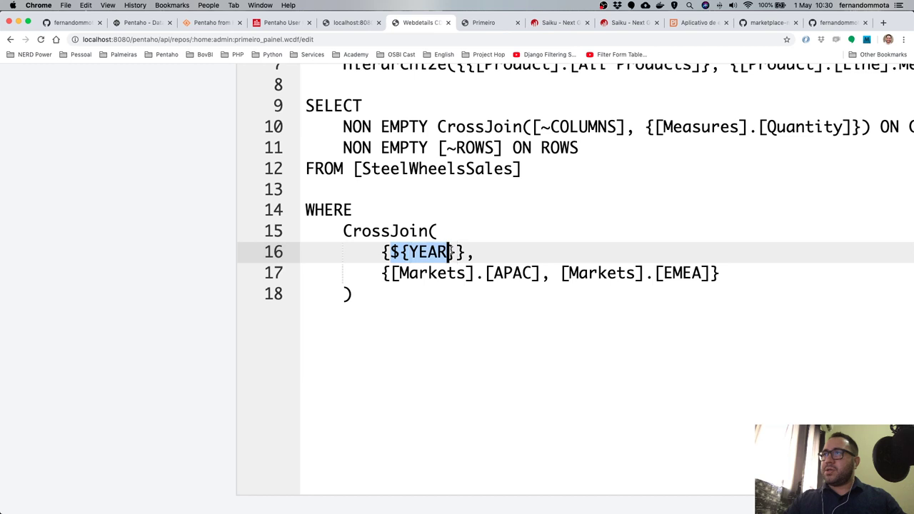
{"action": "left_click_drag", "start_coordinate": [393, 271], "coordinate": [709, 275]}
{"action": "key", "text": "ctrl+v"}
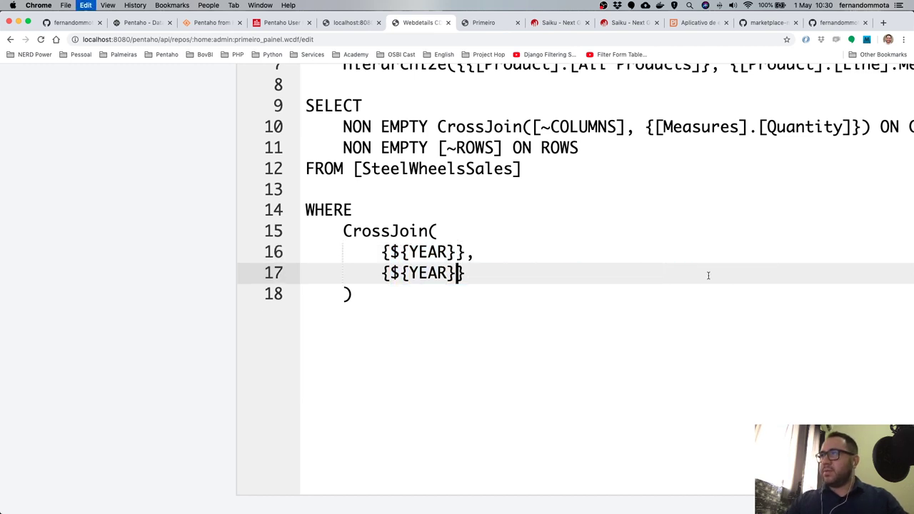
{"action": "double_click", "coordinate": [423, 272]}
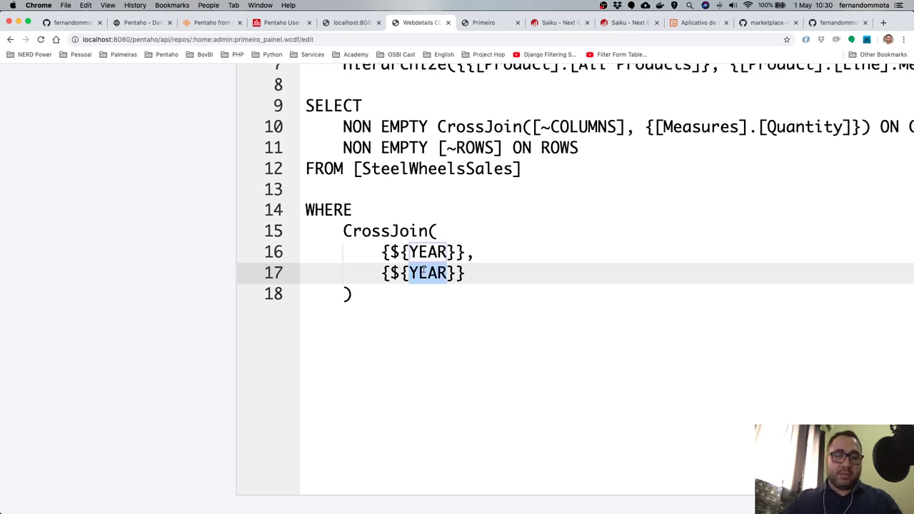
{"action": "type", "text": "TERRITOY"}
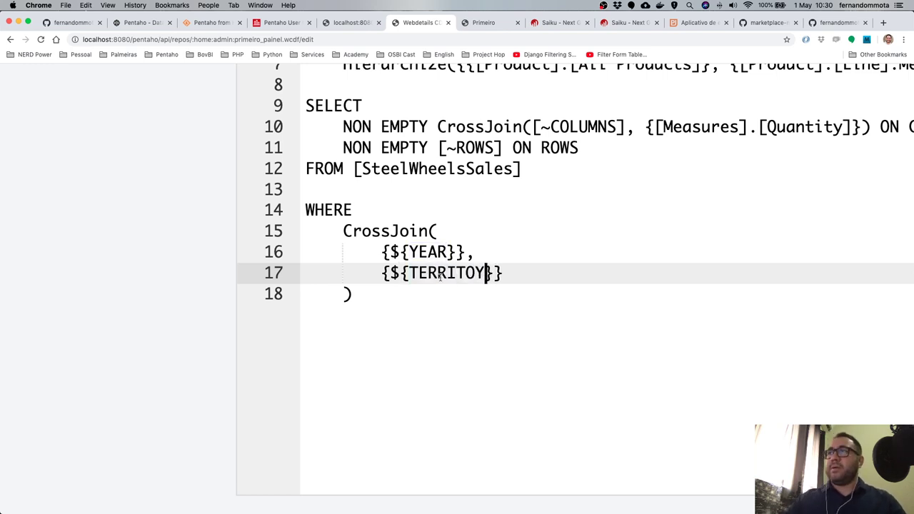
{"action": "key", "text": "BackSpace"}
{"action": "type", "text": "RY"}
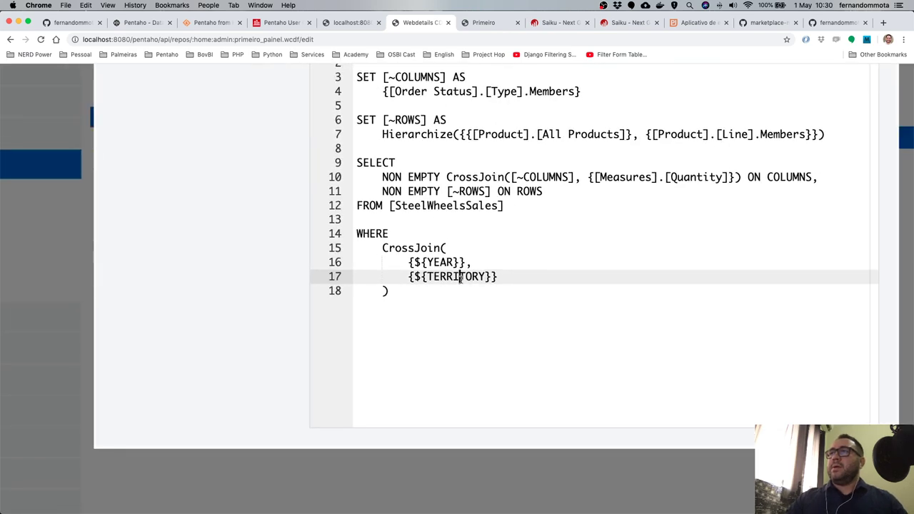
Apply the parameterised MDX query and check the parameter names of the ds_product_line_by_order_status datasource.
{"action": "double_click", "coordinate": [462, 278]}
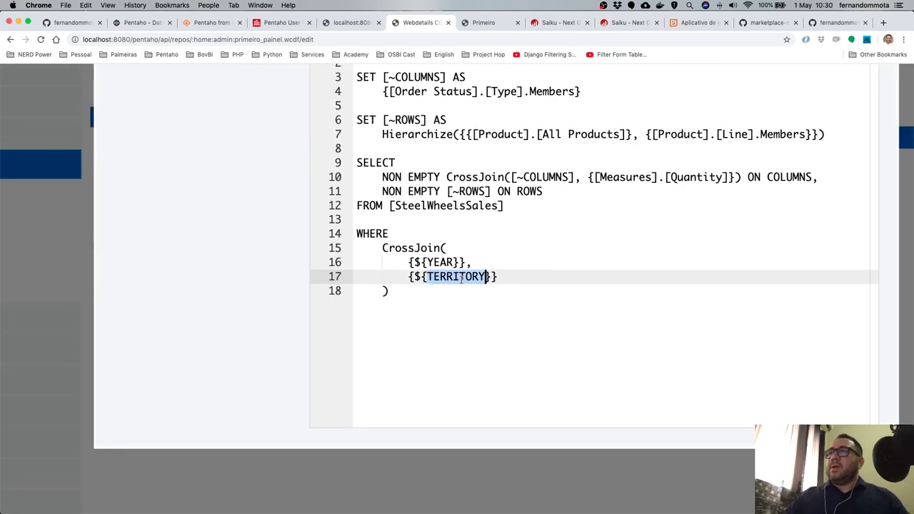
{"action": "key", "text": "super+0"}
{"action": "left_click", "coordinate": [623, 104]}
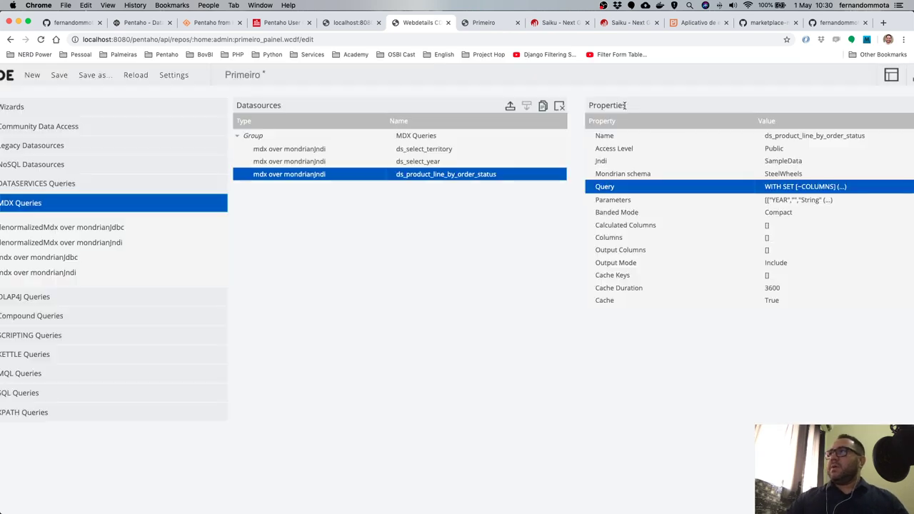
{"action": "left_click", "coordinate": [779, 201]}
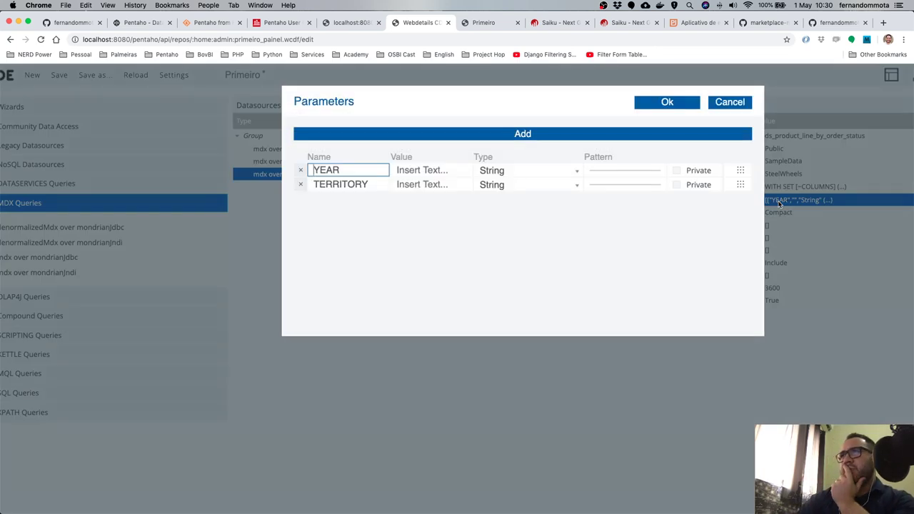
{"action": "left_click", "coordinate": [667, 103]}
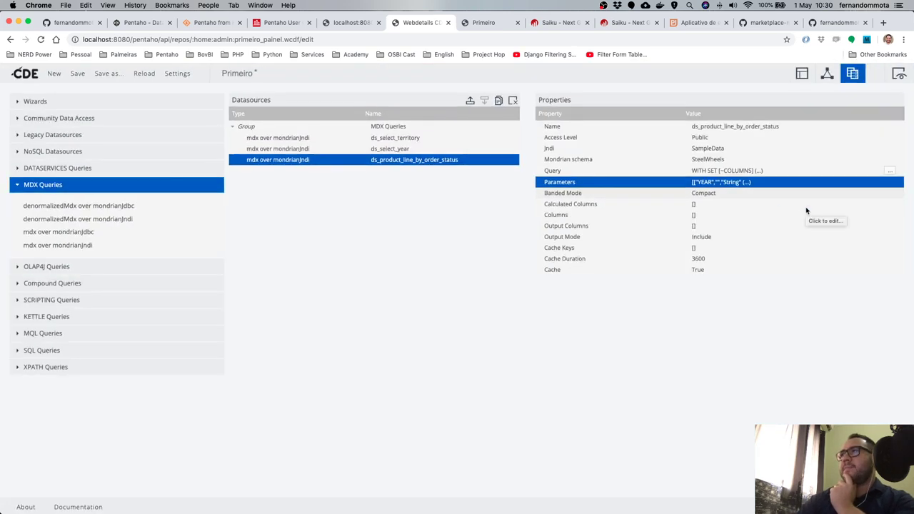
Switch to the terminal and add a block of blank lines after the last entry in mondrian_mdx.log.
{"action": "left_click", "coordinate": [482, 23]}
{"action": "key", "text": "super+Tab"}
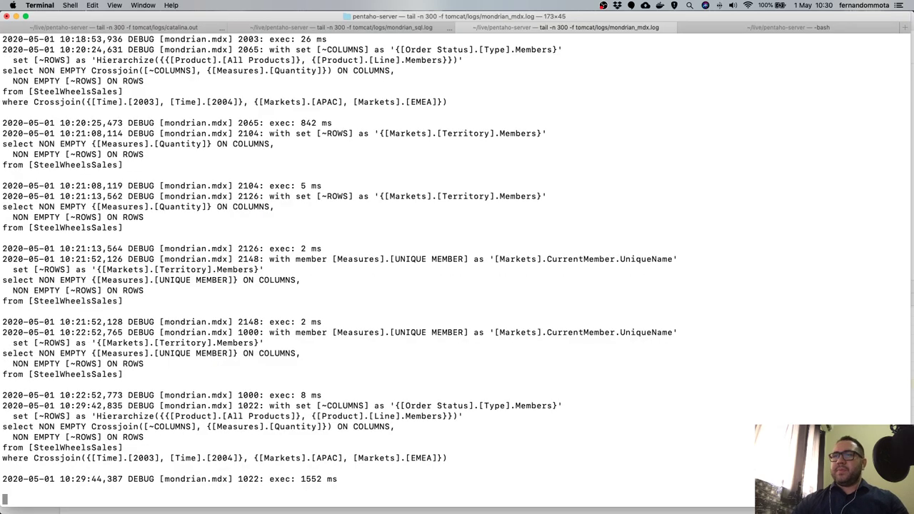
{"action": "key", "text": "Return"}
{"action": "key", "text": "Return"}
{"action": "key", "text": "Return"}
{"action": "key", "text": "Return"}
{"action": "key", "text": "Return"}
{"action": "key", "text": "Return"}
{"action": "key", "text": "Return"}
{"action": "key", "text": "Return"}
{"action": "key", "text": "Return"}
{"action": "key", "text": "Return"}
{"action": "key", "text": "Return"}
{"action": "key", "text": "Return"}
{"action": "key", "text": "Return"}
{"action": "key", "text": "Return"}
{"action": "key", "text": "Return"}
{"action": "key", "text": "Return"}
{"action": "key", "text": "Return"}
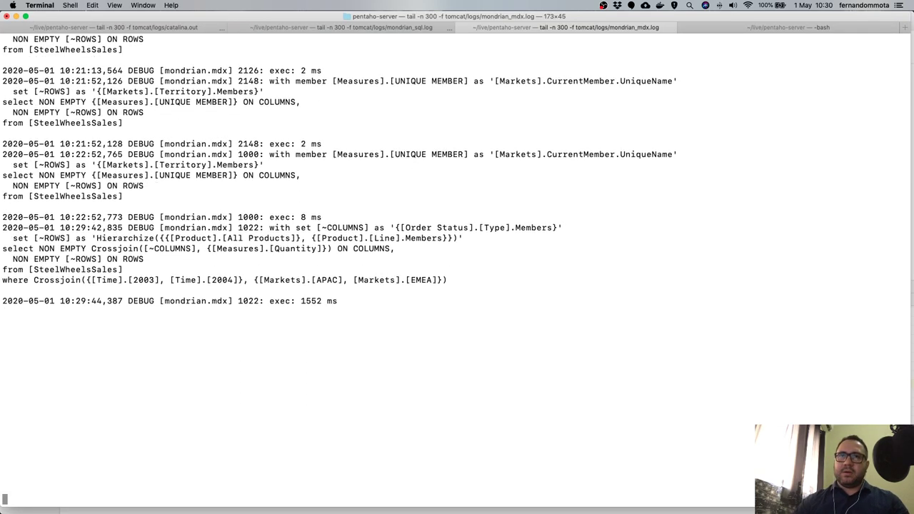
{"action": "key", "text": "Return"}
{"action": "key", "text": "Return"}
{"action": "key", "text": "Return"}
{"action": "key", "text": "Return"}
{"action": "key", "text": "Return"}
{"action": "key", "text": "Return"}
{"action": "key", "text": "Return"}
{"action": "key", "text": "Return"}
Reload the Primeiro preview in Chrome and inspect the YEAR and TERRITORY parameters sent by the chart's doQuery network request.
{"action": "key", "text": "super+Tab"}
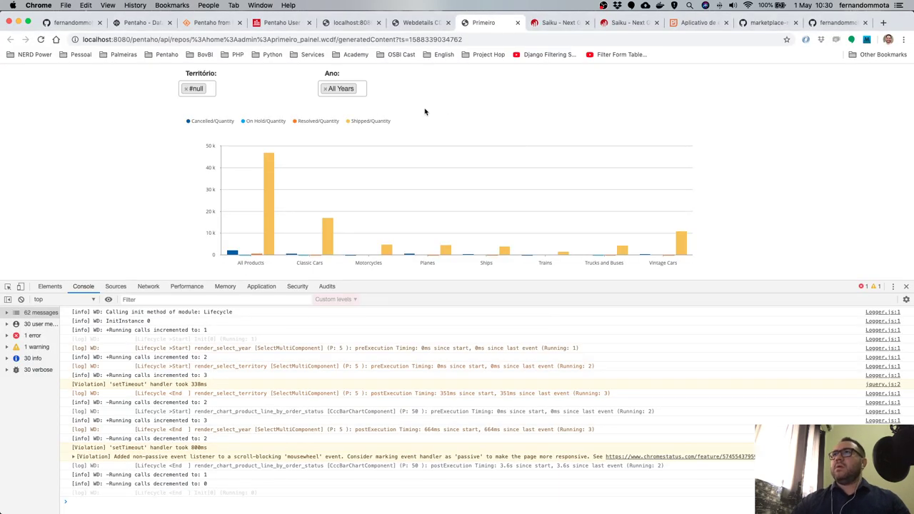
{"action": "key", "text": "super+r"}
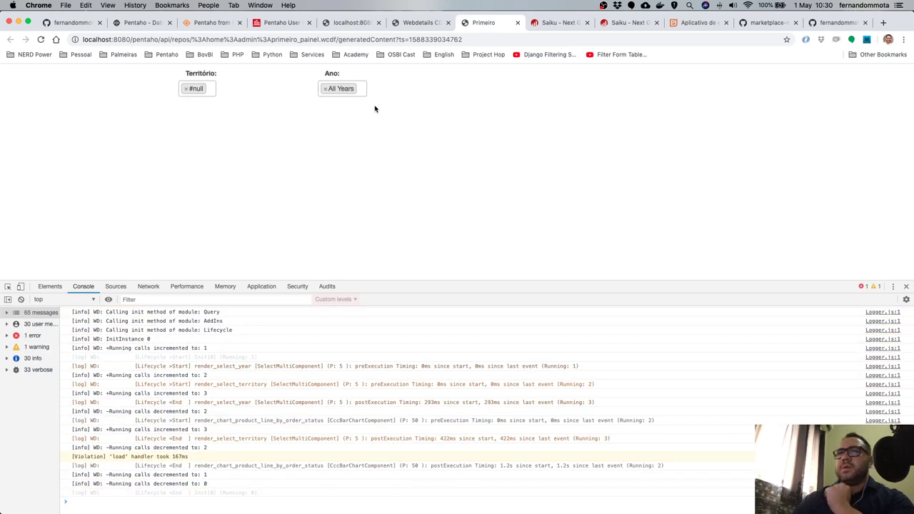
{"action": "left_click", "coordinate": [147, 286]}
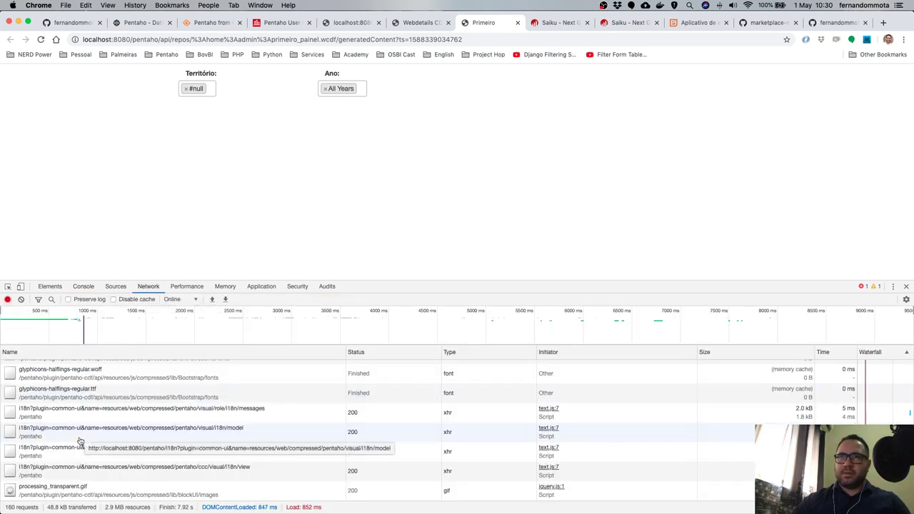
{"action": "scroll", "coordinate": [75, 450], "scroll_direction": "up", "scroll_amount": 10}
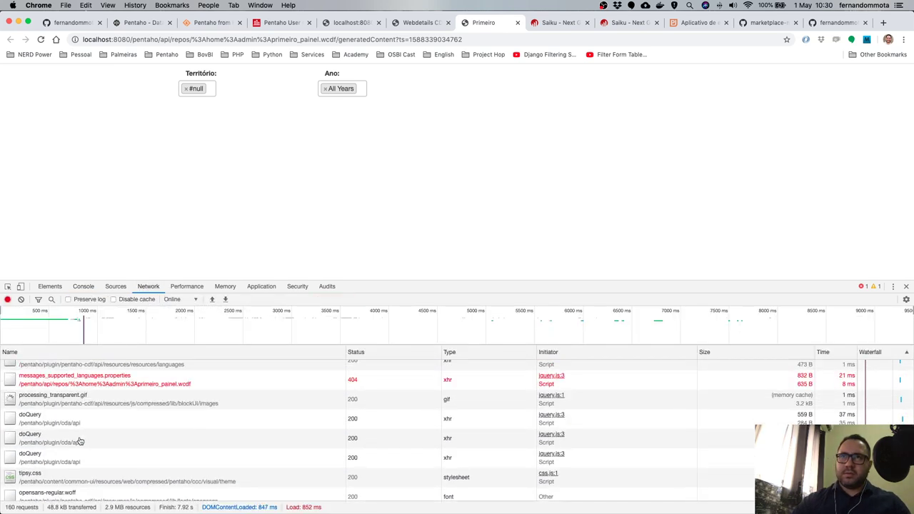
{"action": "left_click", "coordinate": [66, 489]}
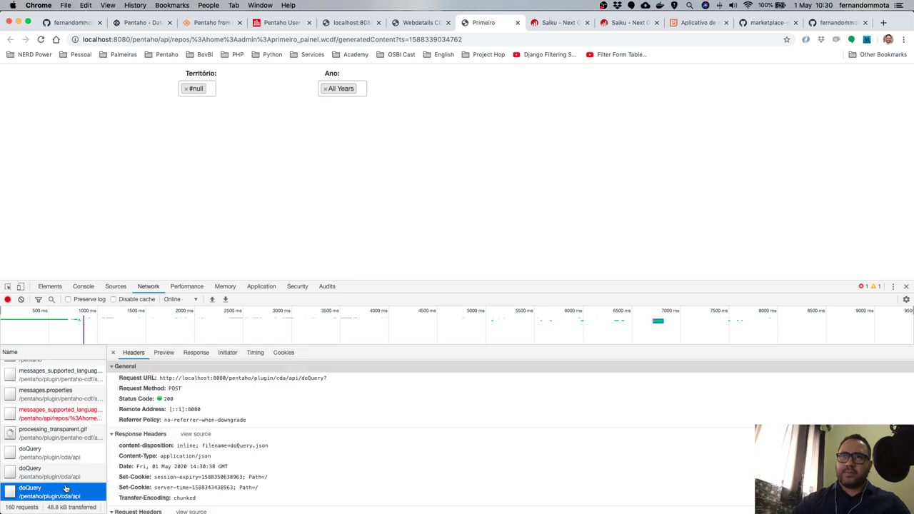
{"action": "scroll", "coordinate": [230, 457], "scroll_direction": "down", "scroll_amount": 5}
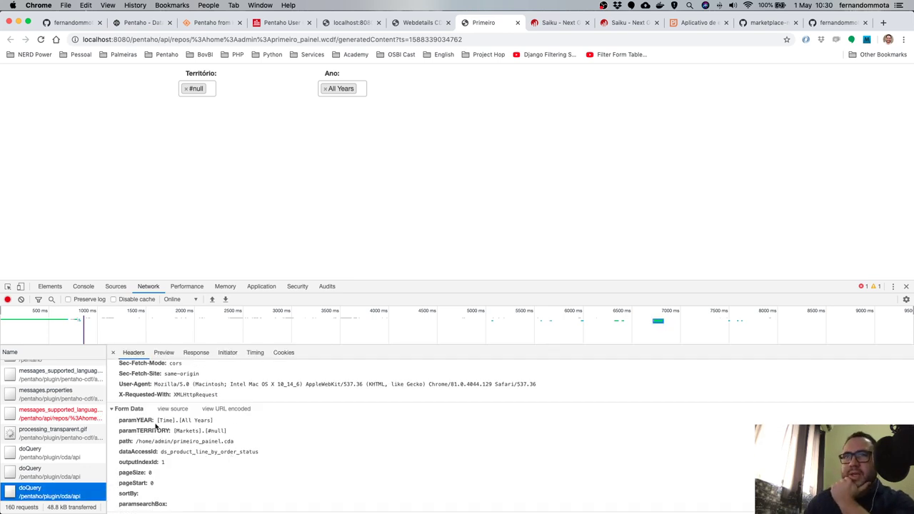
{"action": "left_click_drag", "start_coordinate": [157, 421], "coordinate": [237, 435]}
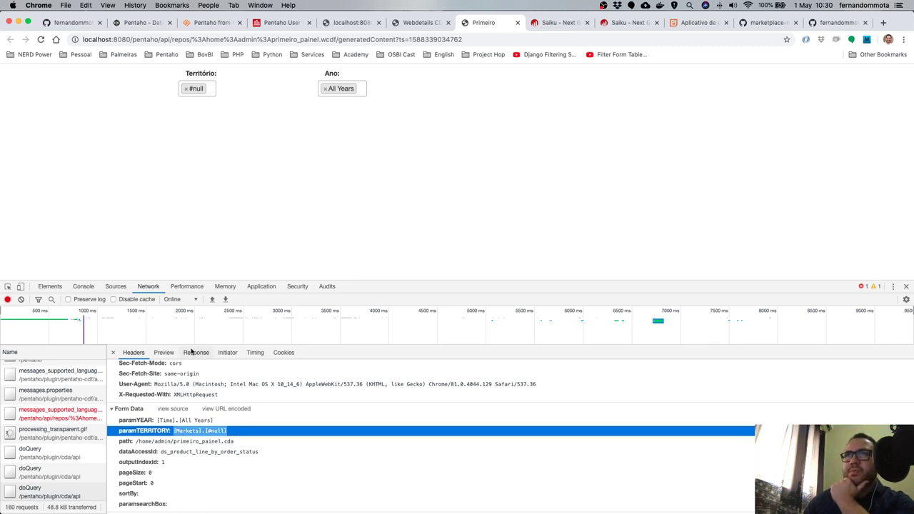
Start a fresh Saiku query on the SteelWheelsSales cube with the Quantity measure.
{"action": "left_click", "coordinate": [622, 27]}
{"action": "left_click", "coordinate": [219, 150]}
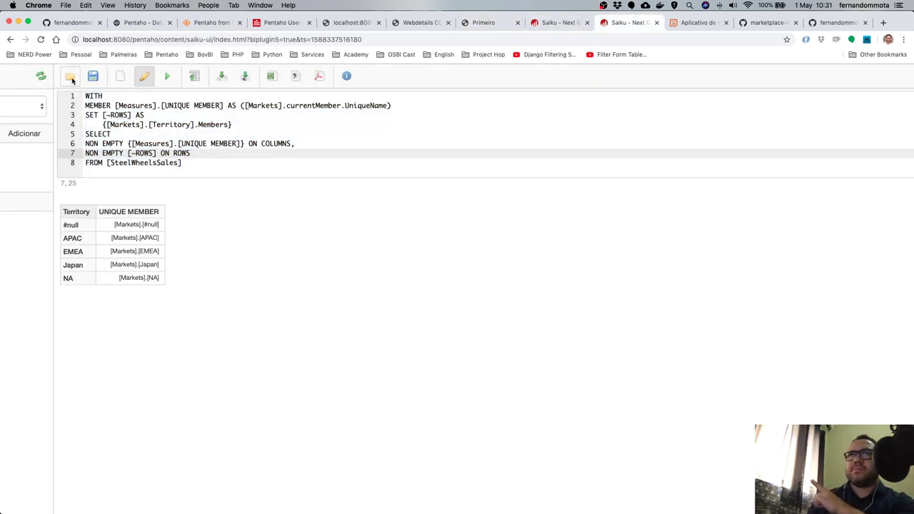
{"action": "left_click", "coordinate": [41, 80]}
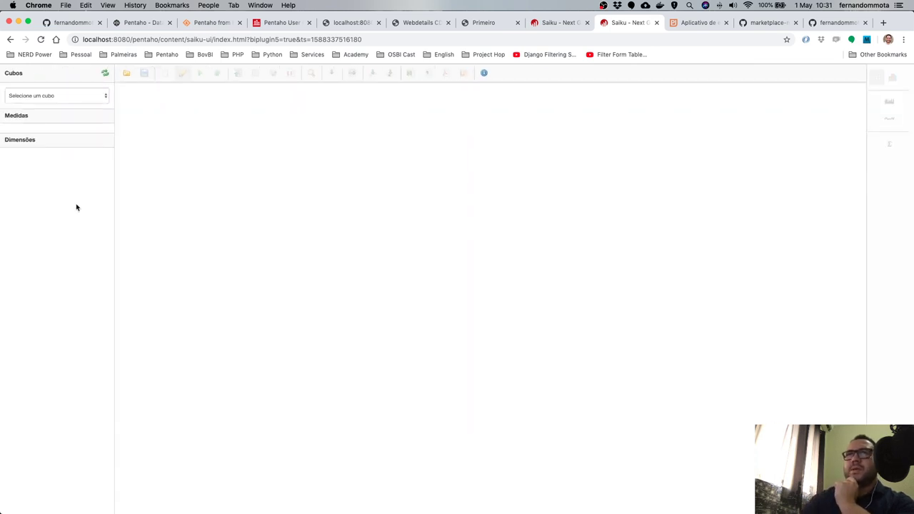
{"action": "left_click", "coordinate": [37, 96]}
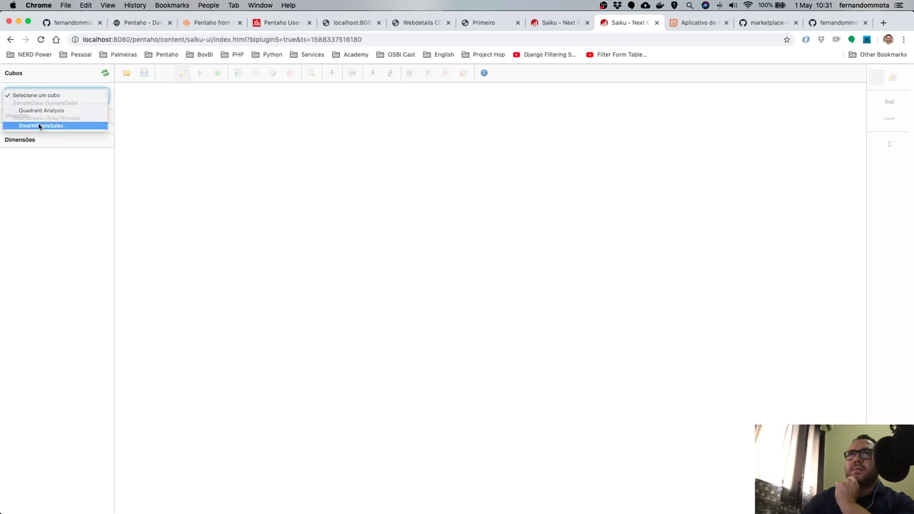
{"action": "left_click", "coordinate": [36, 125]}
{"action": "left_click", "coordinate": [30, 143]}
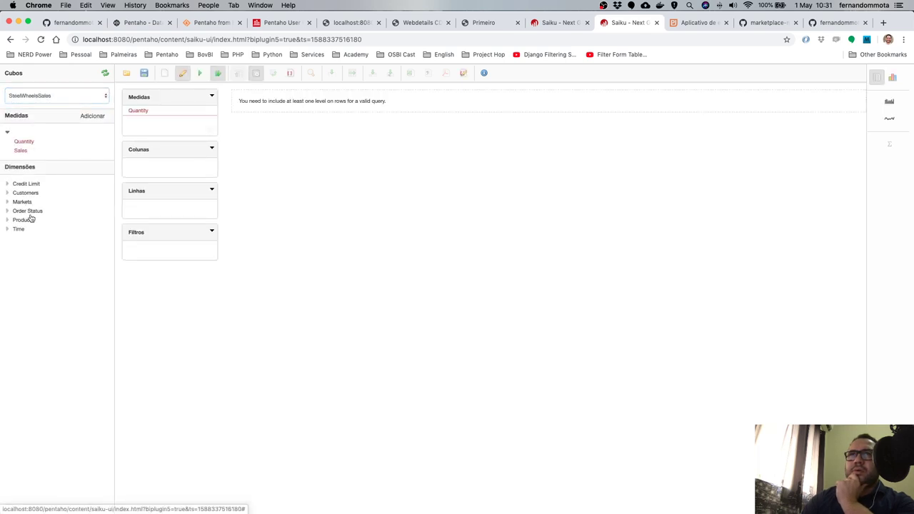
Add the (All) and Territory levels of the Markets dimension to the query's rows.
{"action": "left_click", "coordinate": [25, 194]}
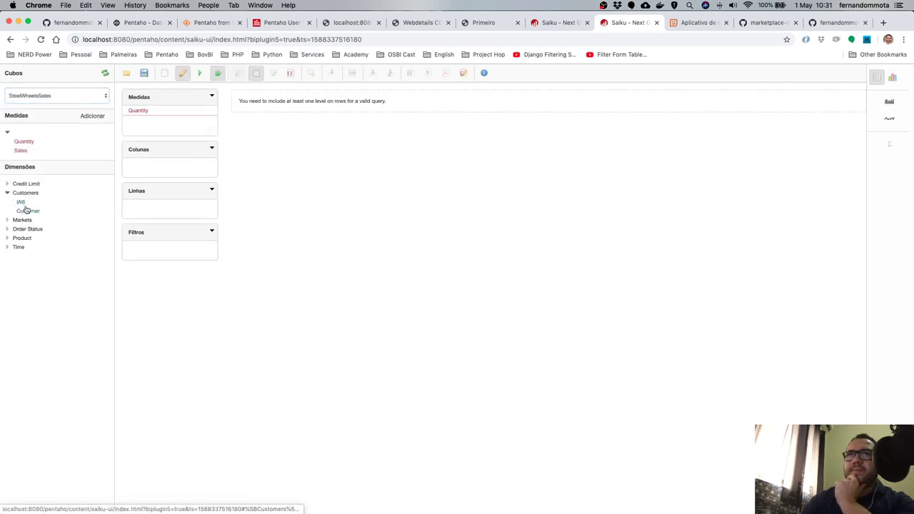
{"action": "left_click", "coordinate": [22, 220]}
{"action": "left_click", "coordinate": [21, 239]}
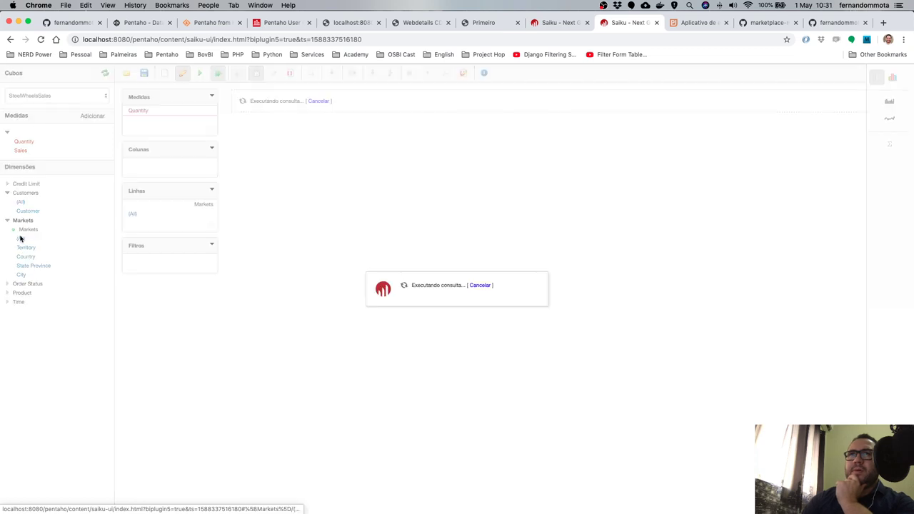
{"action": "left_click", "coordinate": [26, 248]}
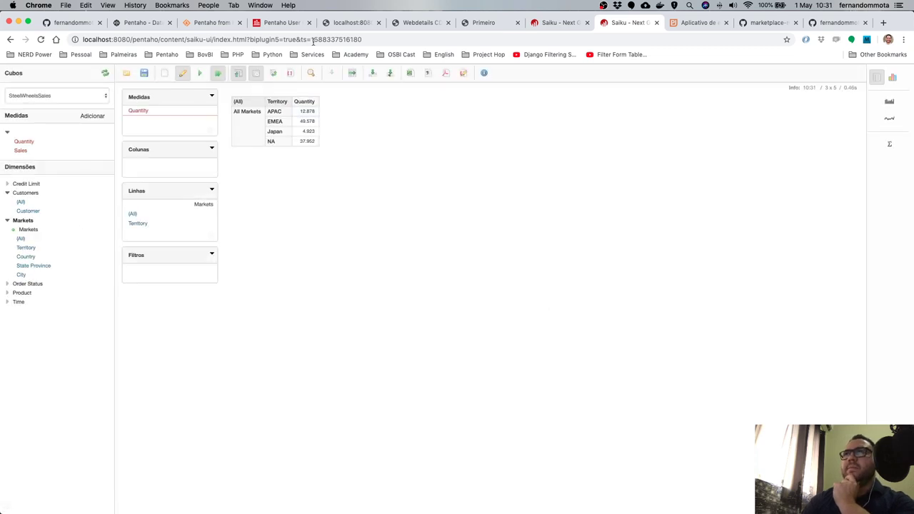
Show the query's MDX and copy the Hierarchize expression that combines [All Markets] with the Territory members.
{"action": "left_click", "coordinate": [292, 74]}
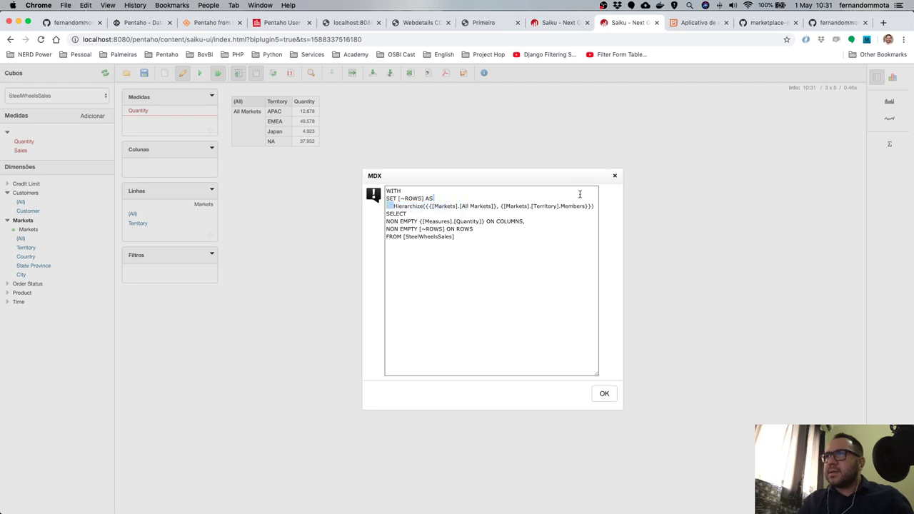
{"action": "left_click_drag", "start_coordinate": [580, 193], "coordinate": [598, 206]}
{"action": "key", "text": "super+c"}
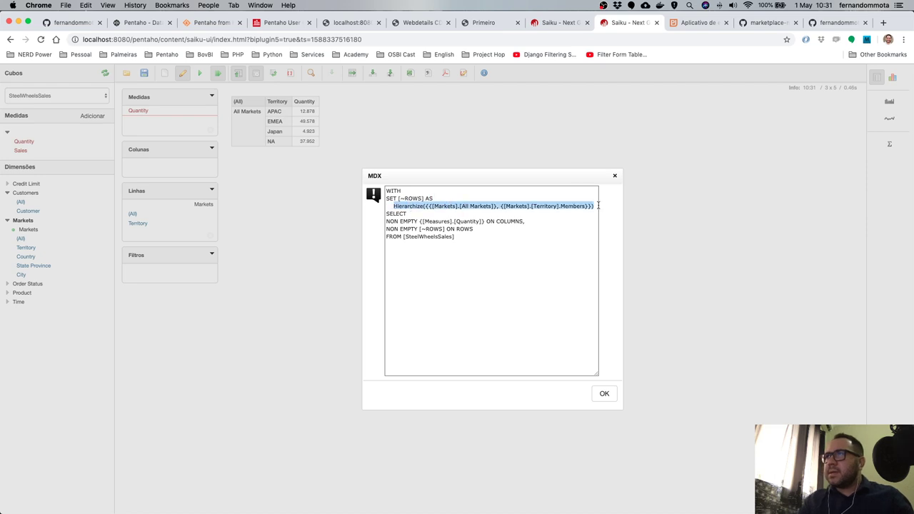
In the CDE editor, replace the [~ROWS] set of the ds_select_territory query with the copied Hierarchize expression.
{"action": "left_click", "coordinate": [488, 23]}
{"action": "left_click", "coordinate": [409, 23]}
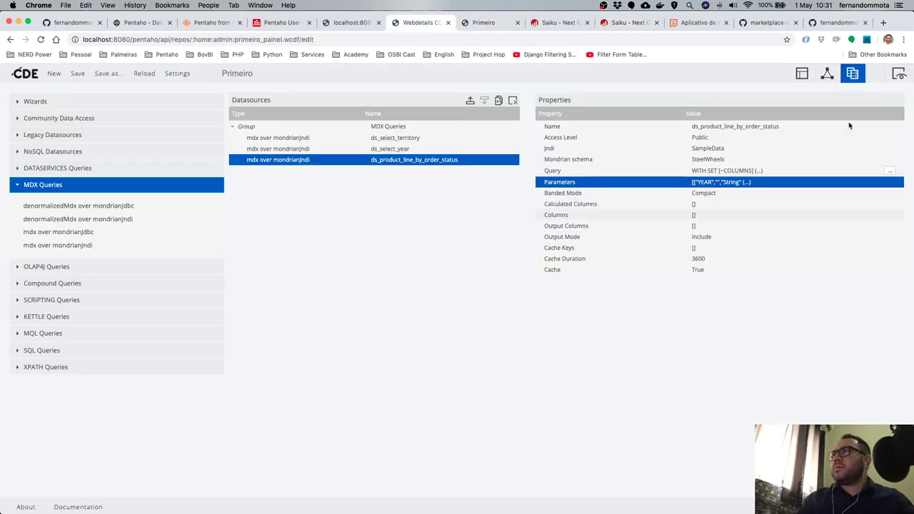
{"action": "left_click", "coordinate": [415, 137]}
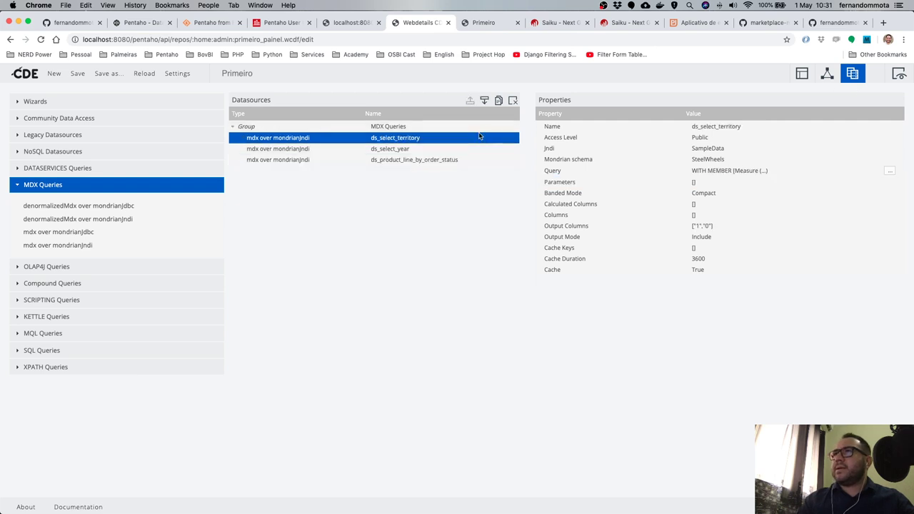
{"action": "left_click", "coordinate": [890, 171]}
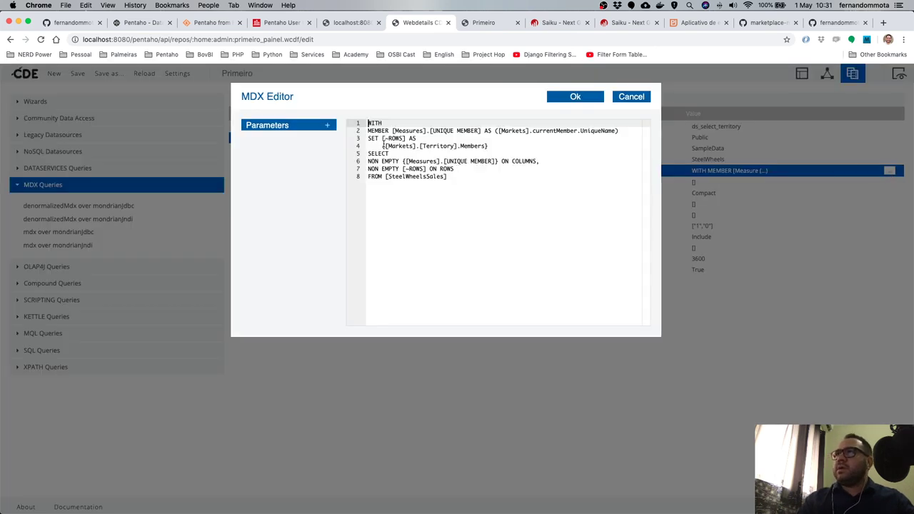
{"action": "left_click_drag", "start_coordinate": [384, 145], "coordinate": [533, 145]}
{"action": "key", "text": "BackSpace"}
{"action": "key", "text": "super+v"}
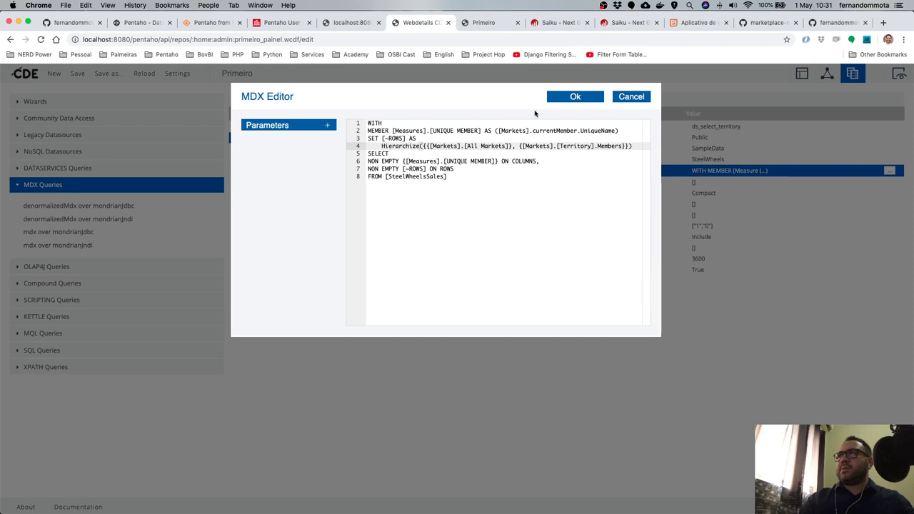
Examine the edited [~ROWS] set of the ds_select_territory query at a larger magnification.
{"action": "key", "text": "super+plus"}
{"action": "key", "text": "super+plus"}
{"action": "key", "text": "super+plus"}
{"action": "key", "text": "super+plus"}
{"action": "key", "text": "super+plus"}
{"action": "key", "text": "super+plus"}
{"action": "key", "text": "super+plus"}
{"action": "key", "text": "super+plus"}
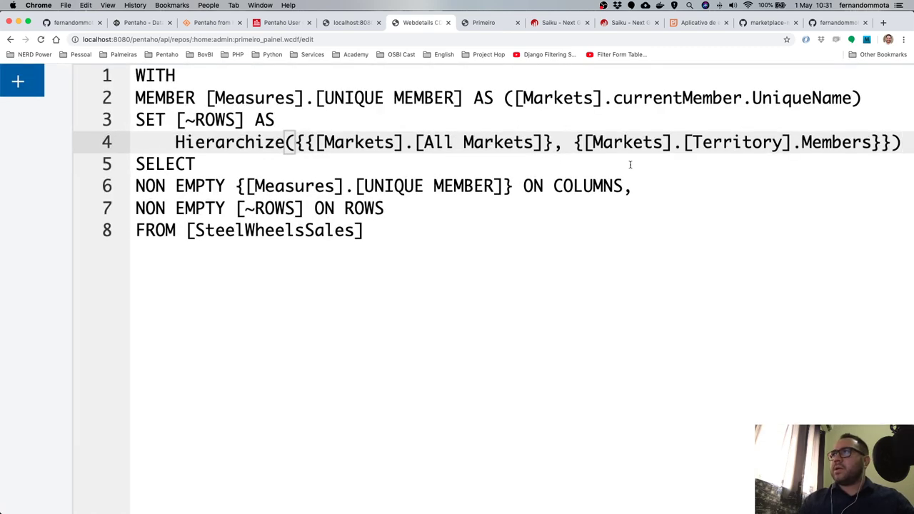
{"action": "key", "text": "super+minus"}
{"action": "key", "text": "super+minus"}
{"action": "key", "text": "super+minus"}
{"action": "key", "text": "super+minus"}
{"action": "key", "text": "super+minus"}
{"action": "key", "text": "super+minus"}
{"action": "key", "text": "super+minus"}
{"action": "key", "text": "super+minus"}
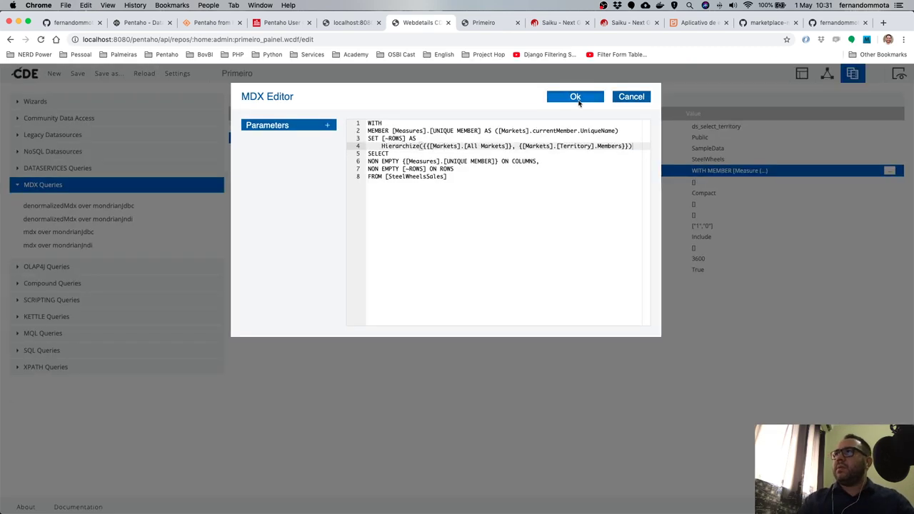
Apply the edited ds_select_territory query, save the dashboard and reload the Primeiro preview.
{"action": "left_click", "coordinate": [576, 100]}
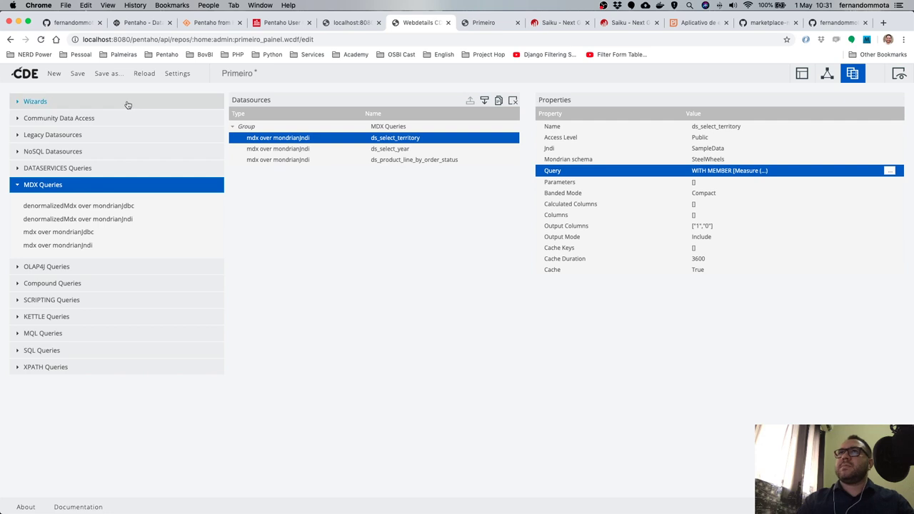
{"action": "left_click", "coordinate": [482, 27]}
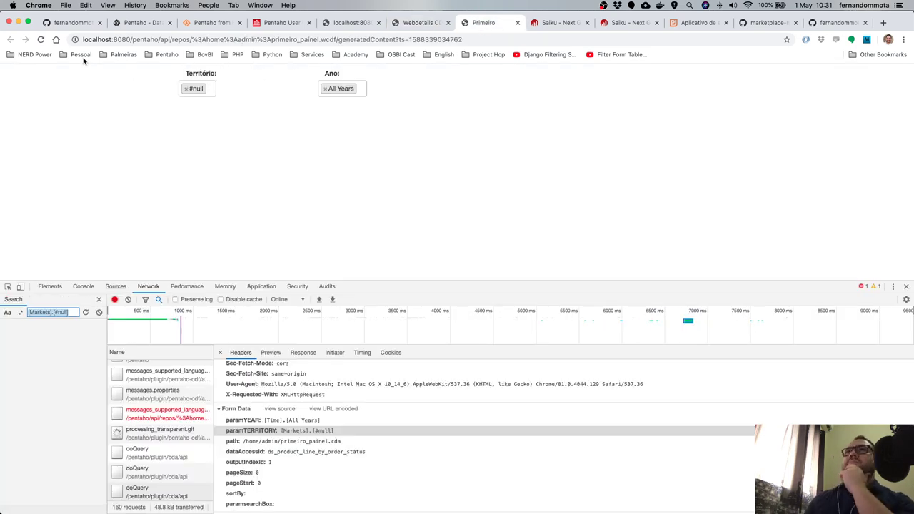
{"action": "left_click", "coordinate": [40, 39]}
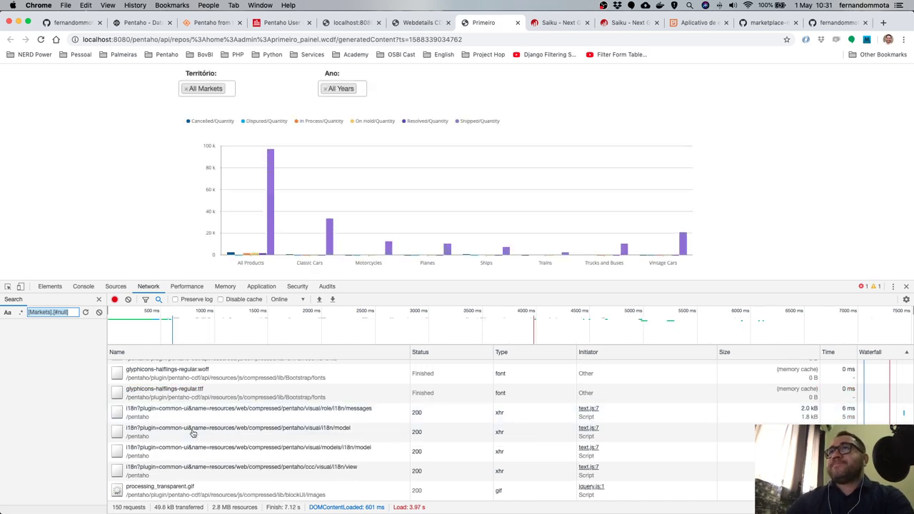
Clear the preview's network log and close the MDX window left open in Saiku.
{"action": "left_click", "coordinate": [127, 299]}
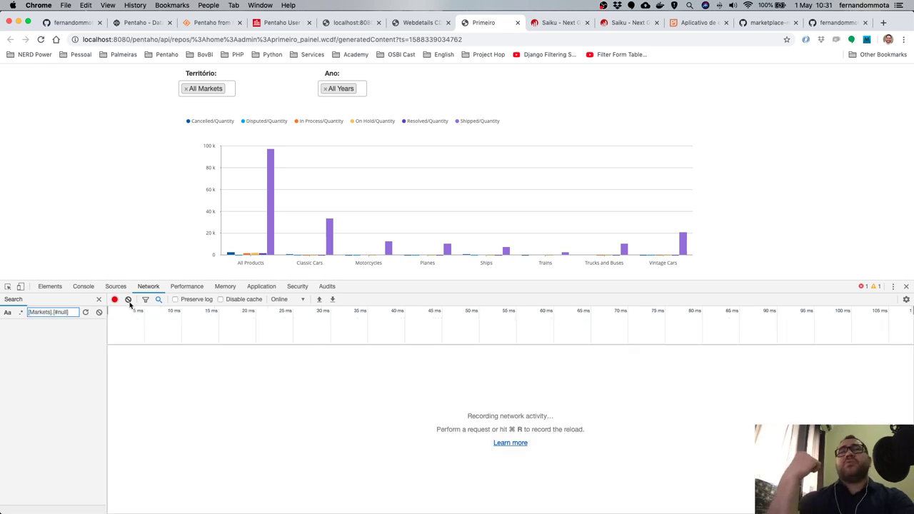
{"action": "left_click", "coordinate": [619, 26]}
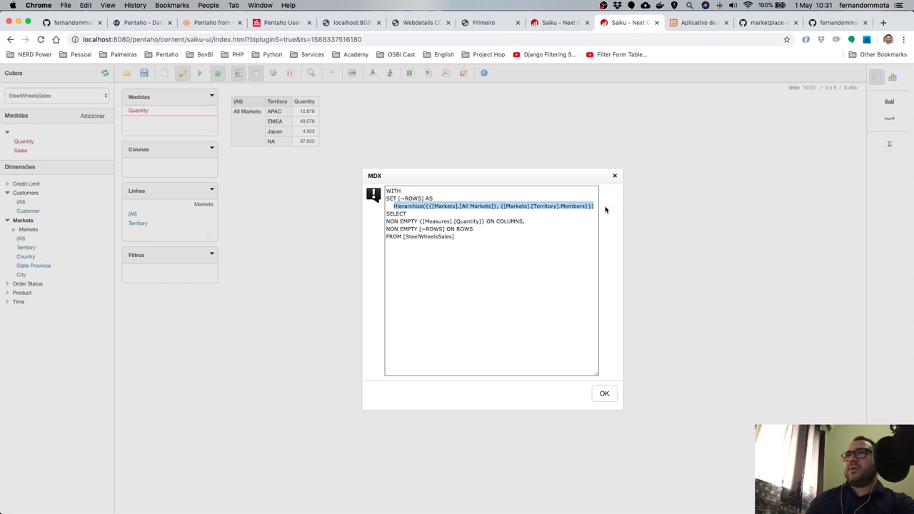
{"action": "left_click", "coordinate": [615, 176]}
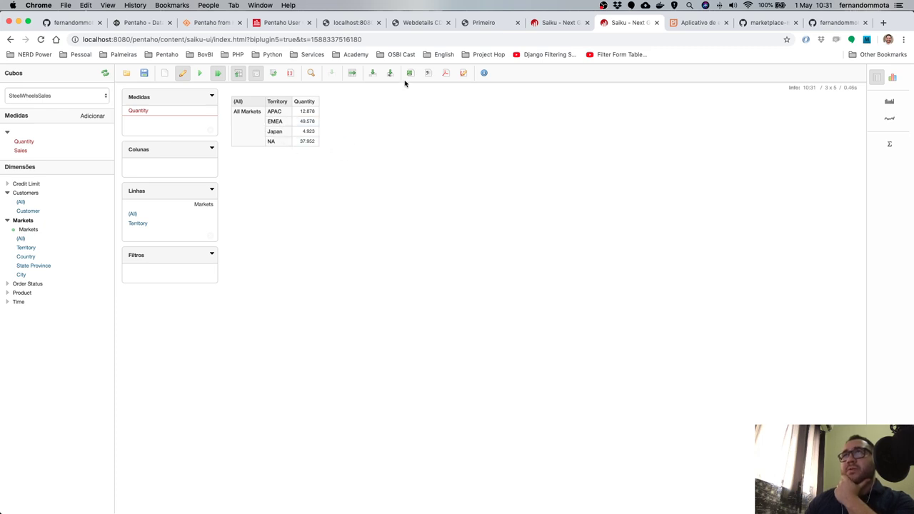
In the Primeiro preview, replace All Markets with APAC and Japan in the Território filter.
{"action": "left_click", "coordinate": [480, 23]}
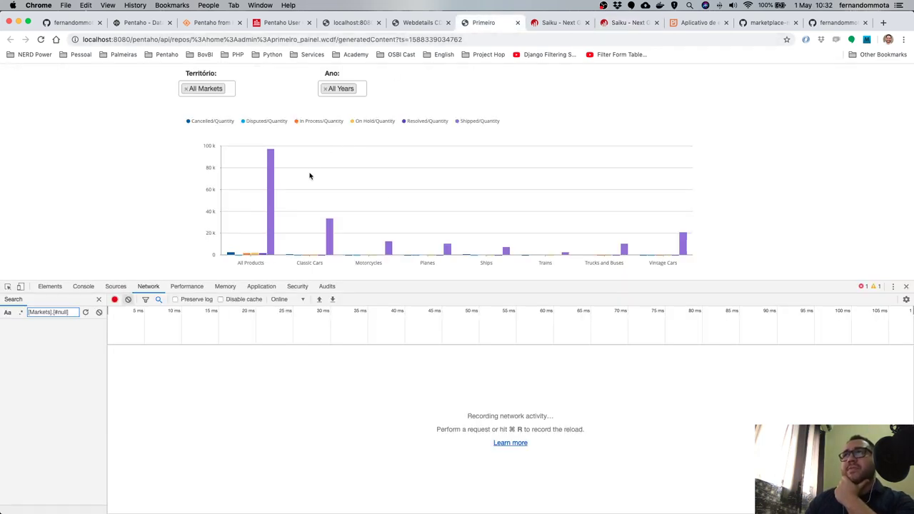
{"action": "left_click", "coordinate": [233, 91]}
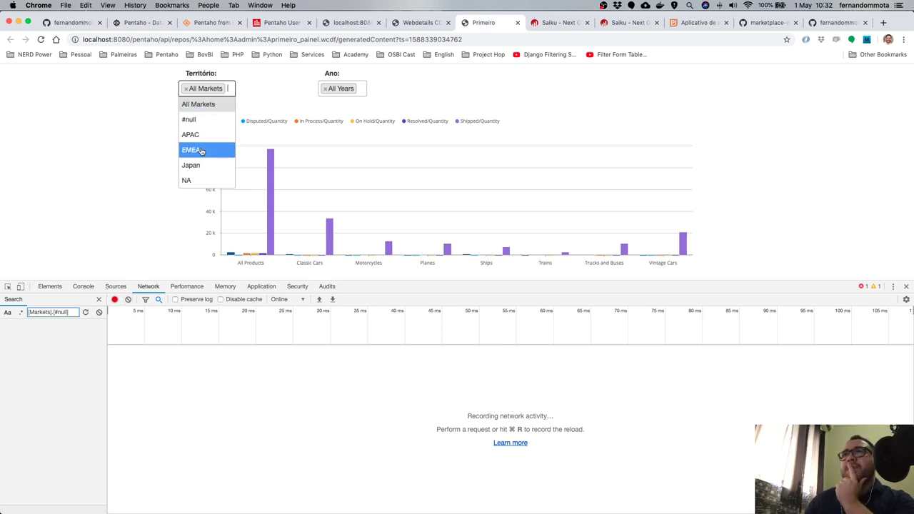
{"action": "left_click", "coordinate": [185, 89]}
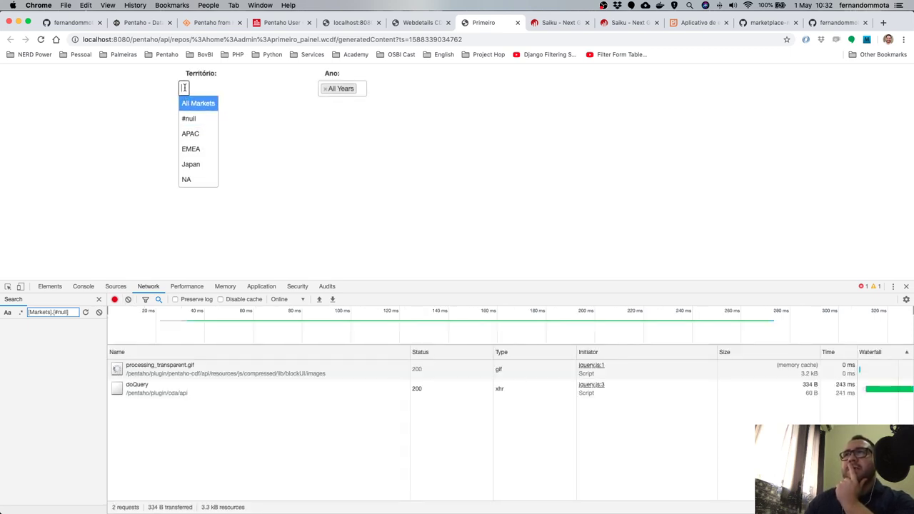
{"action": "left_click", "coordinate": [203, 133]}
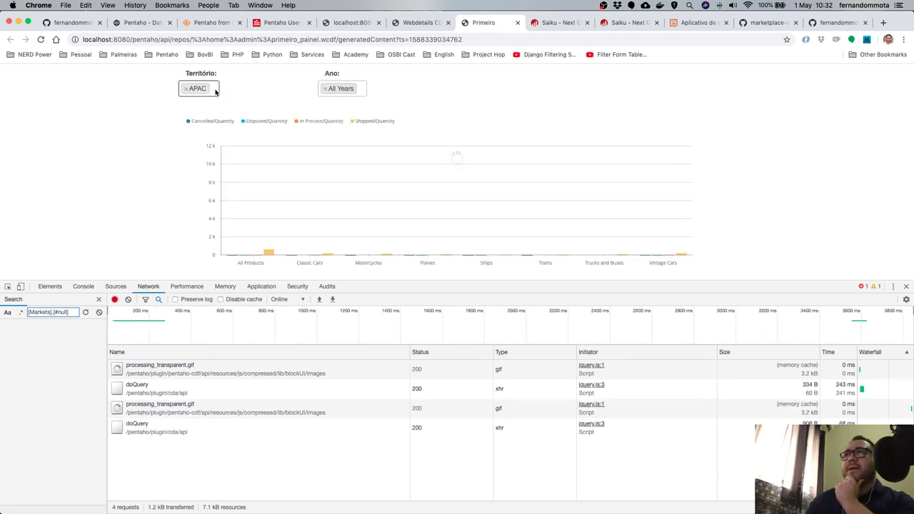
{"action": "left_click", "coordinate": [215, 90]}
{"action": "left_click", "coordinate": [200, 163]}
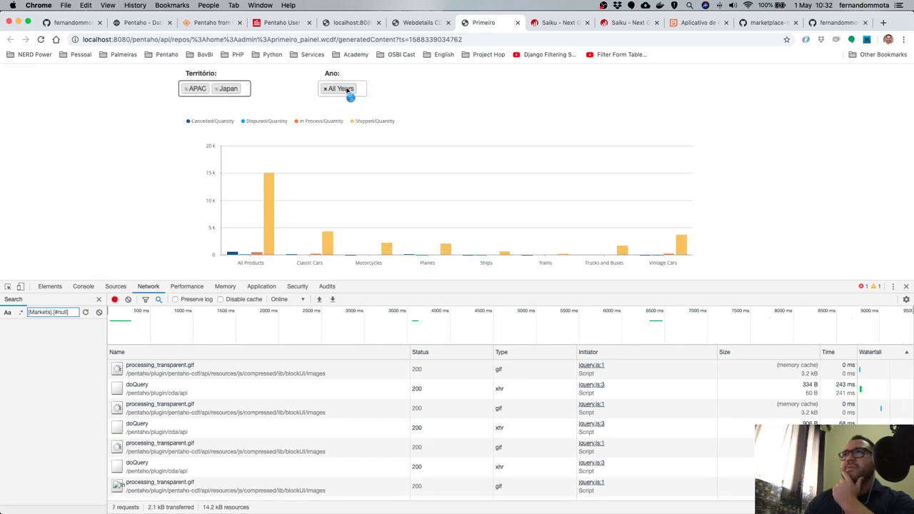
In the Primeiro preview, replace All Years with 2003 and 2005 in the Ano filter.
{"action": "left_click", "coordinate": [326, 91]}
{"action": "left_click", "coordinate": [330, 120]}
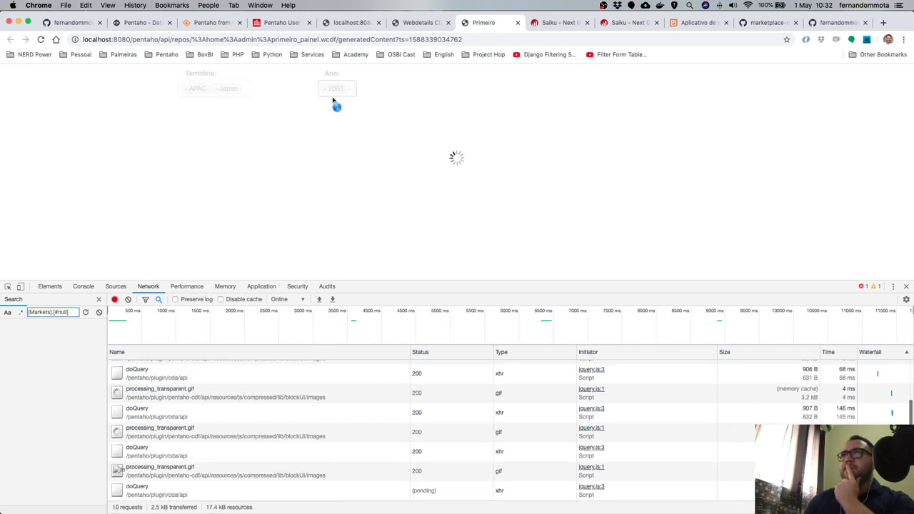
{"action": "left_click", "coordinate": [347, 89]}
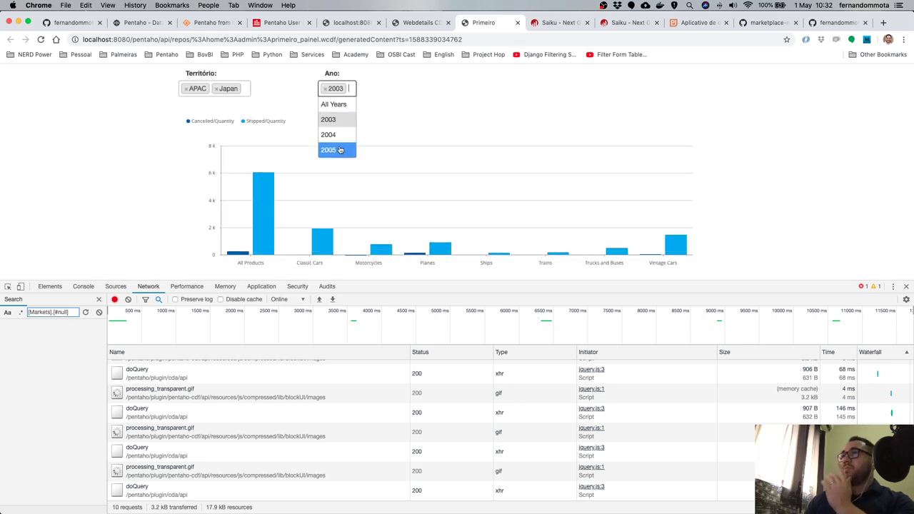
{"action": "left_click", "coordinate": [339, 149]}
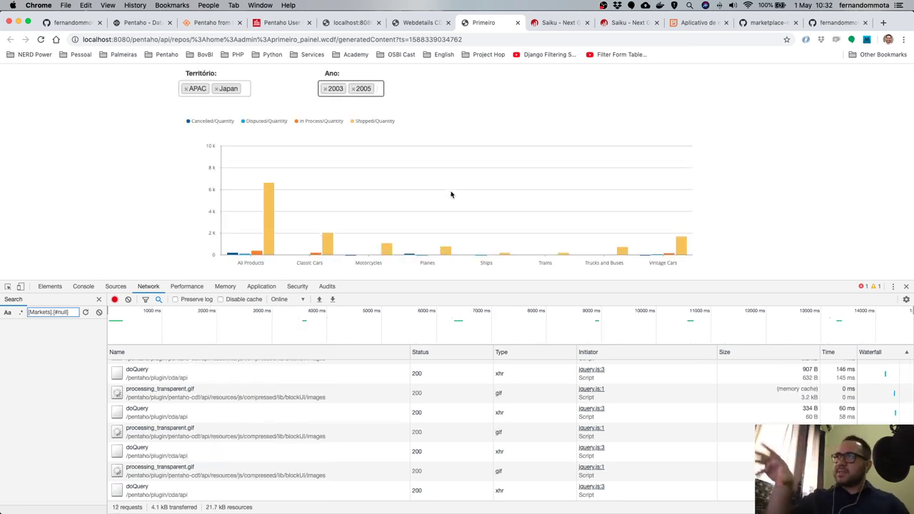
Check the WHERE CrossJoin clause of the latest query in the Terminal's mondrian_mdx.log, and return to the Chrome preview.
{"action": "key", "text": "super+Tab"}
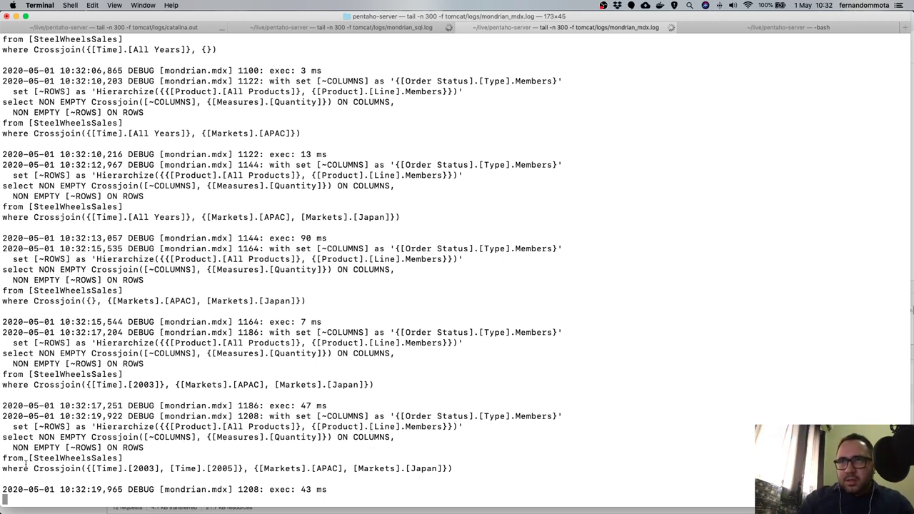
{"action": "left_click_drag", "start_coordinate": [31, 468], "coordinate": [457, 468]}
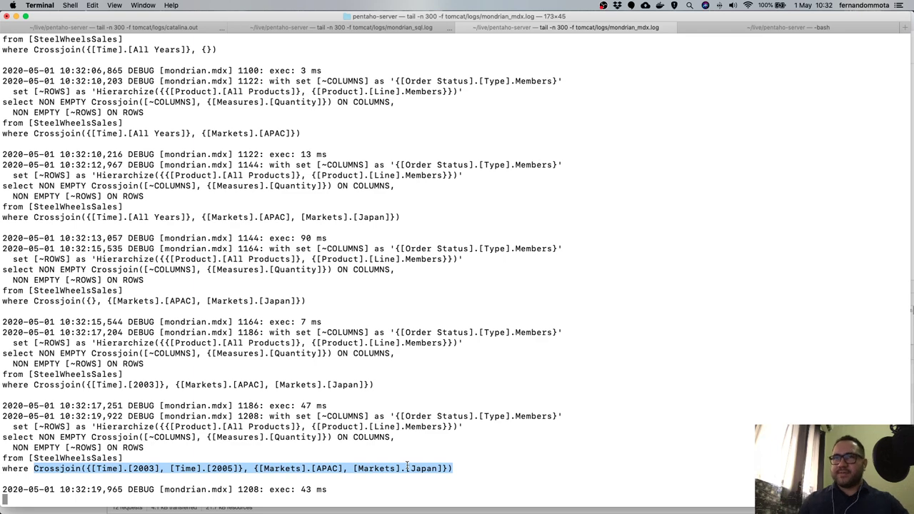
{"action": "key", "text": "super+Tab"}
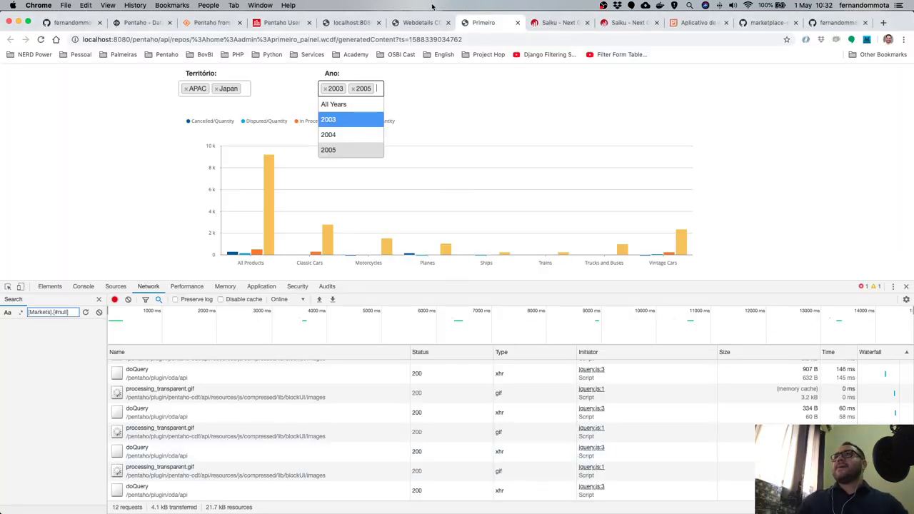
Open the MDX query of the ds_product_line_by_order_status datasource in the CDE dashboard editor.
{"action": "left_click", "coordinate": [421, 23]}
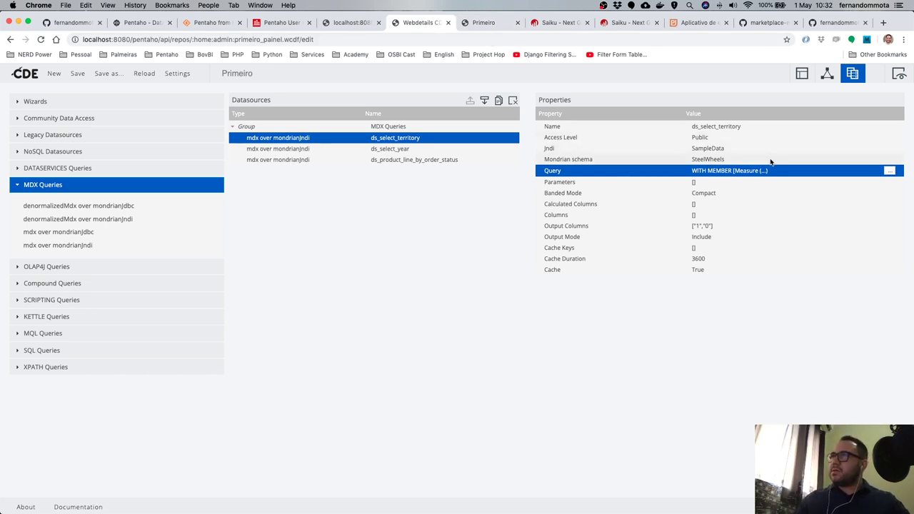
{"action": "left_click", "coordinate": [432, 150]}
{"action": "left_click", "coordinate": [428, 140]}
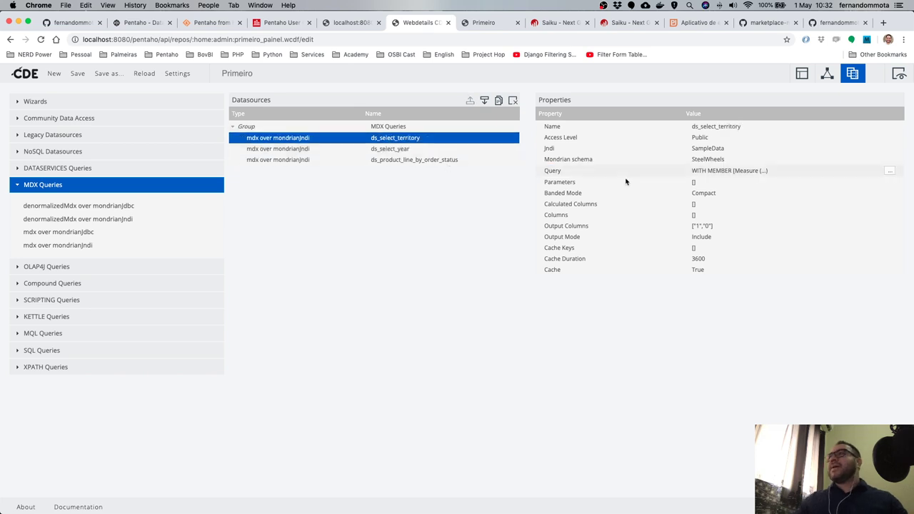
{"action": "left_click", "coordinate": [382, 162]}
{"action": "left_click", "coordinate": [891, 172]}
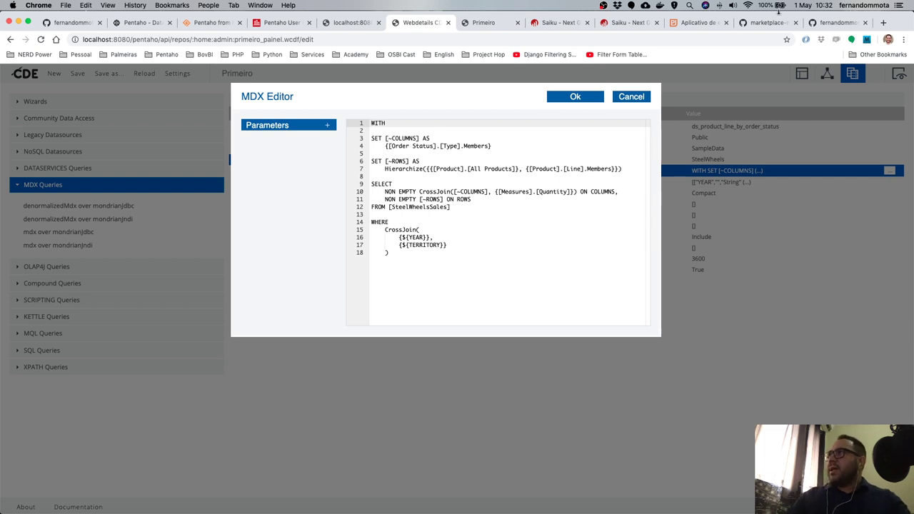
Open the Pentaho Mondrian documentation page on MDX in a new browser tab.
{"action": "left_click", "coordinate": [686, 24]}
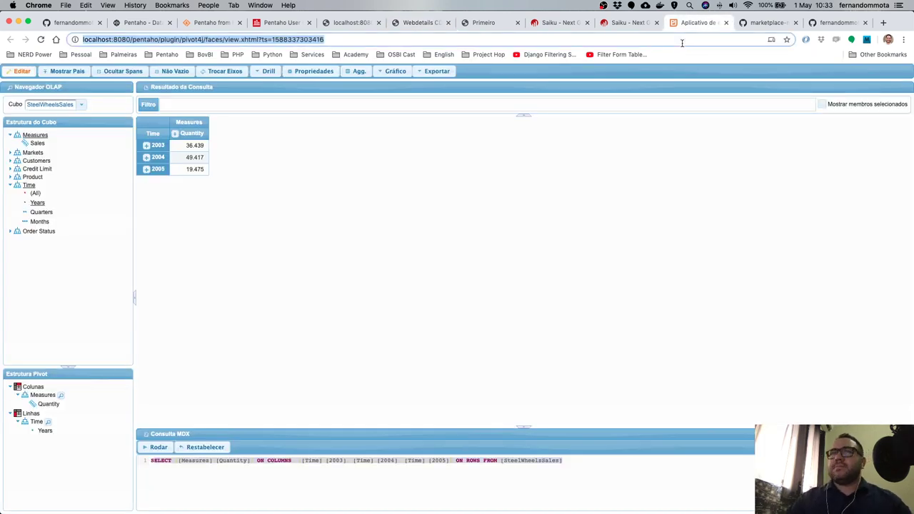
{"action": "left_click", "coordinate": [768, 22]}
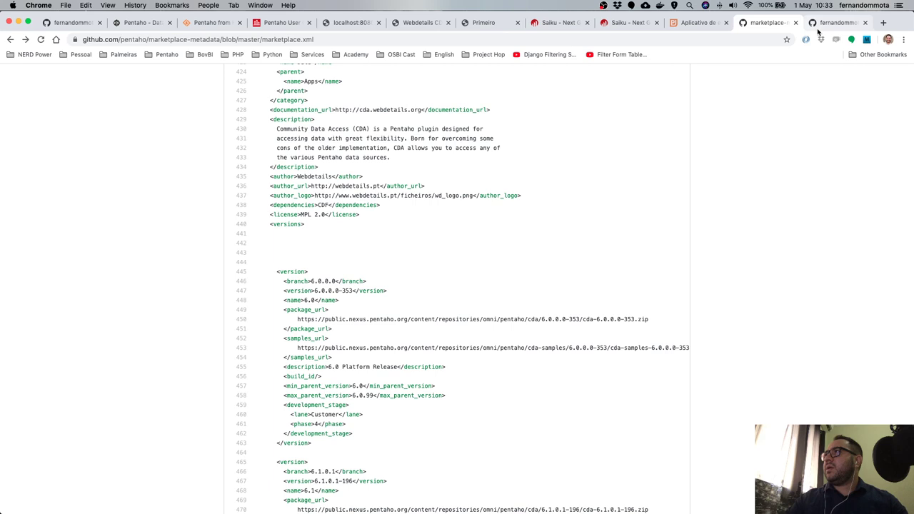
{"action": "left_click", "coordinate": [834, 22]}
{"action": "left_click", "coordinate": [886, 23]}
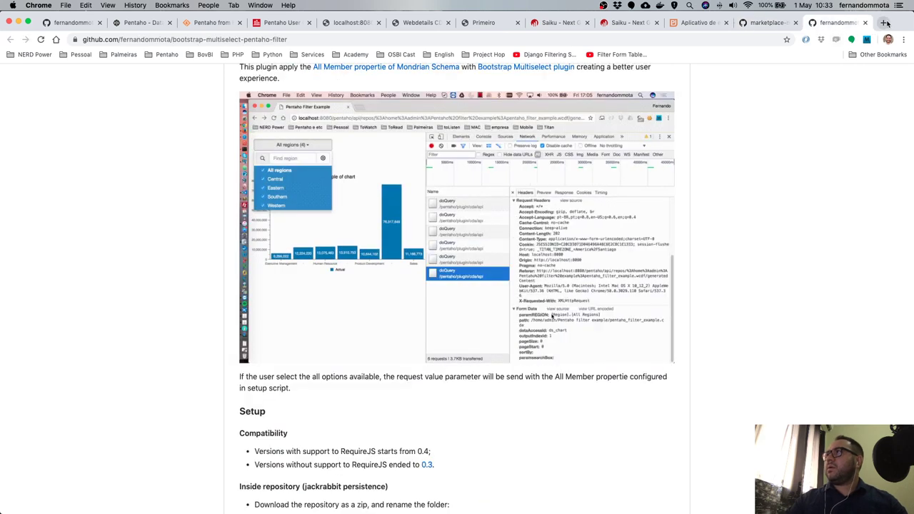
{"action": "type", "text": "MDX MONDRIAN"}
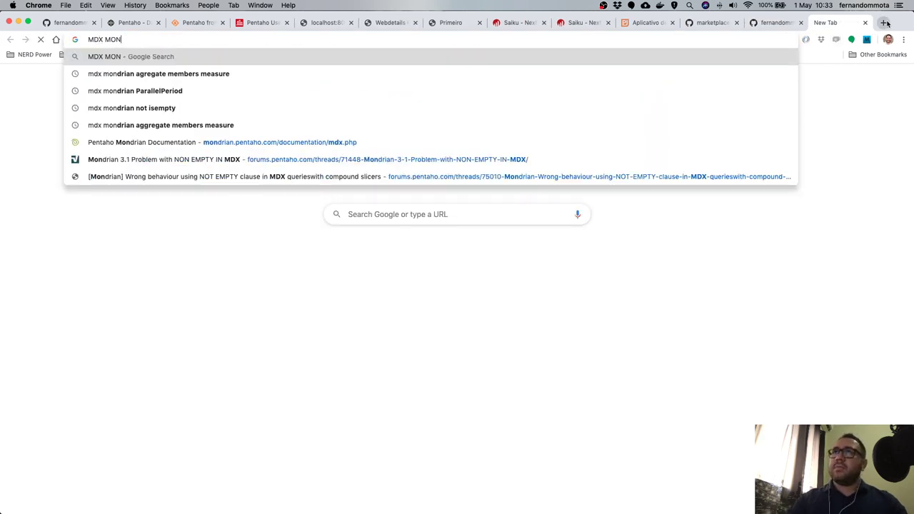
{"action": "left_click", "coordinate": [429, 143]}
{"action": "left_click", "coordinate": [197, 40]}
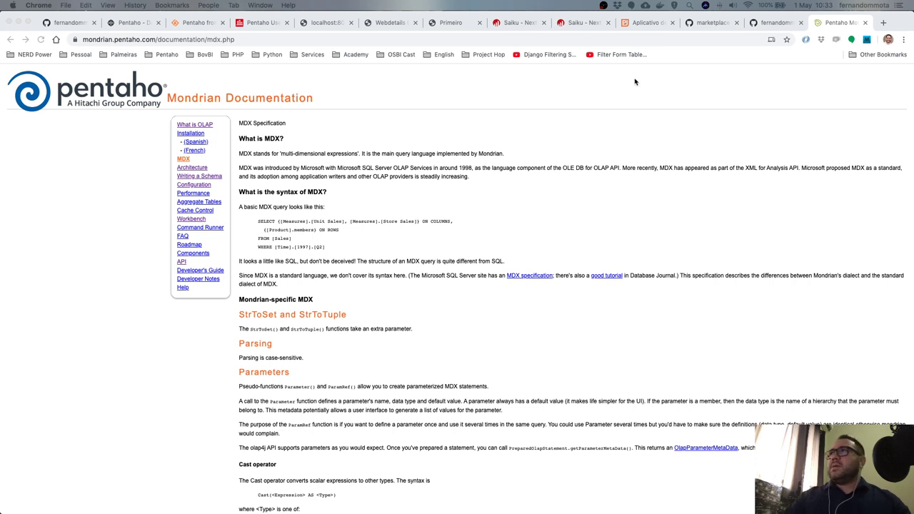
Look up the CrossJoin function from the chart query in the function list of the Mondrian MDX documentation.
{"action": "left_click", "coordinate": [580, 22]}
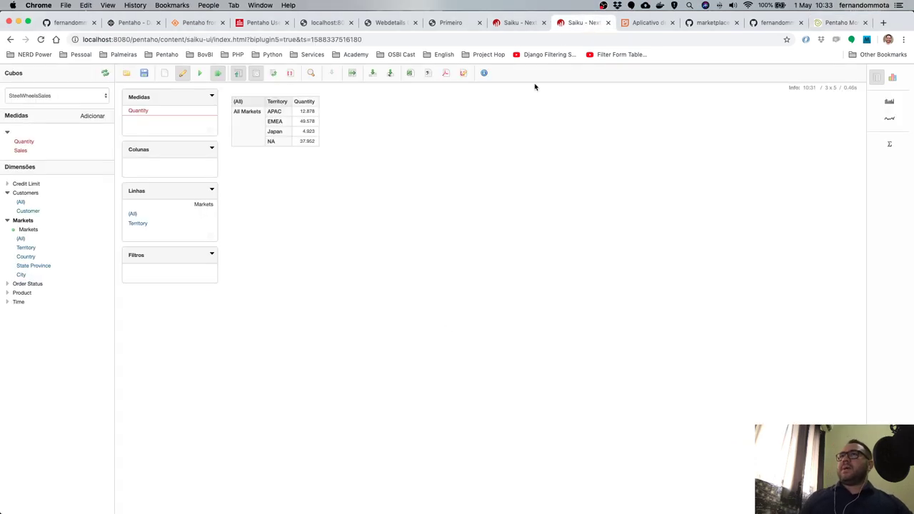
{"action": "left_click", "coordinate": [394, 23]}
{"action": "left_click", "coordinate": [407, 227]}
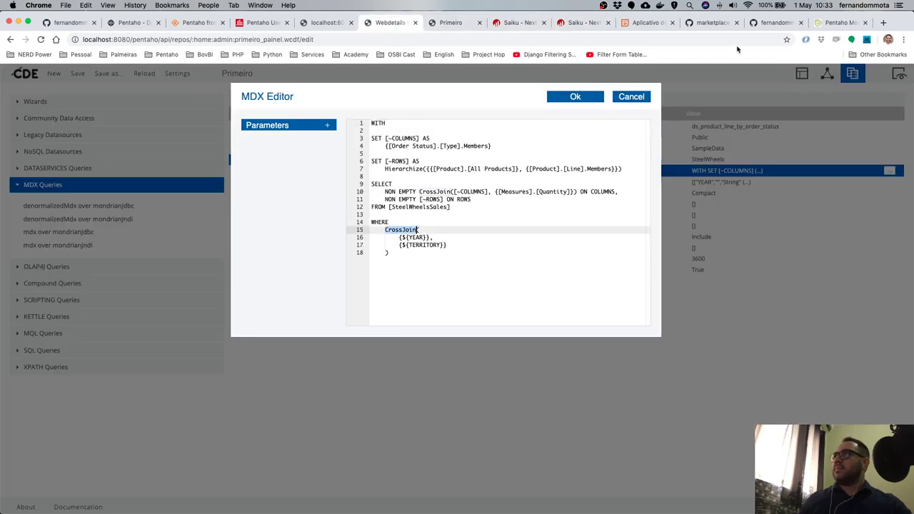
{"action": "left_click", "coordinate": [843, 26]}
{"action": "scroll", "coordinate": [485, 248], "scroll_direction": "down", "scroll_amount": 15}
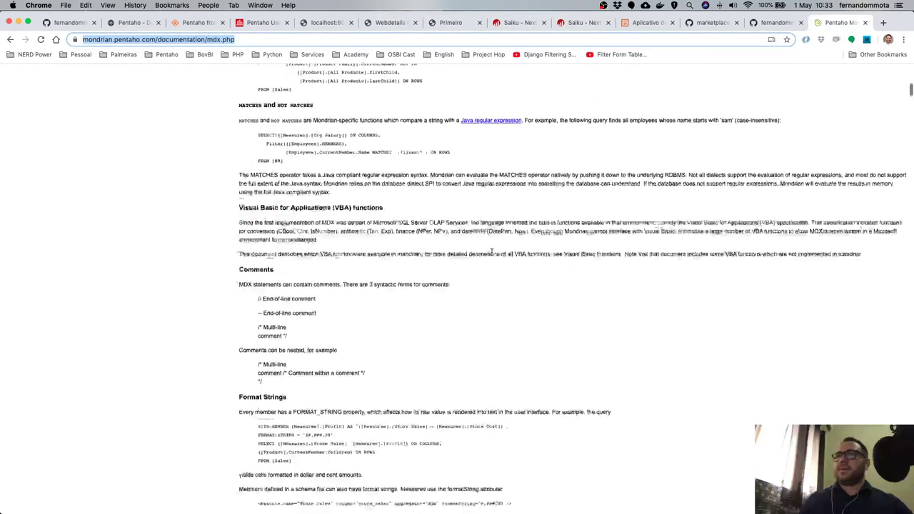
{"action": "scroll", "coordinate": [493, 250], "scroll_direction": "down", "scroll_amount": 20}
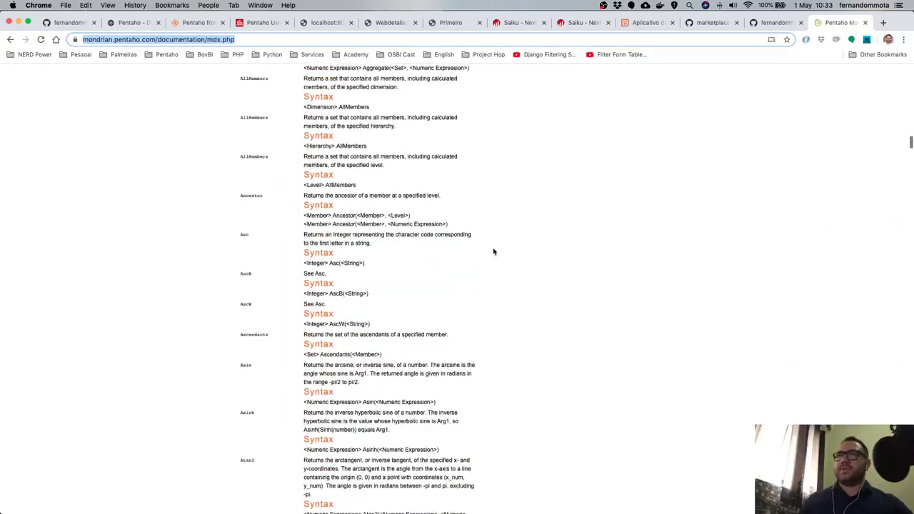
{"action": "scroll", "coordinate": [495, 255], "scroll_direction": "down", "scroll_amount": 5}
{"action": "scroll", "coordinate": [493, 258], "scroll_direction": "up", "scroll_amount": 20}
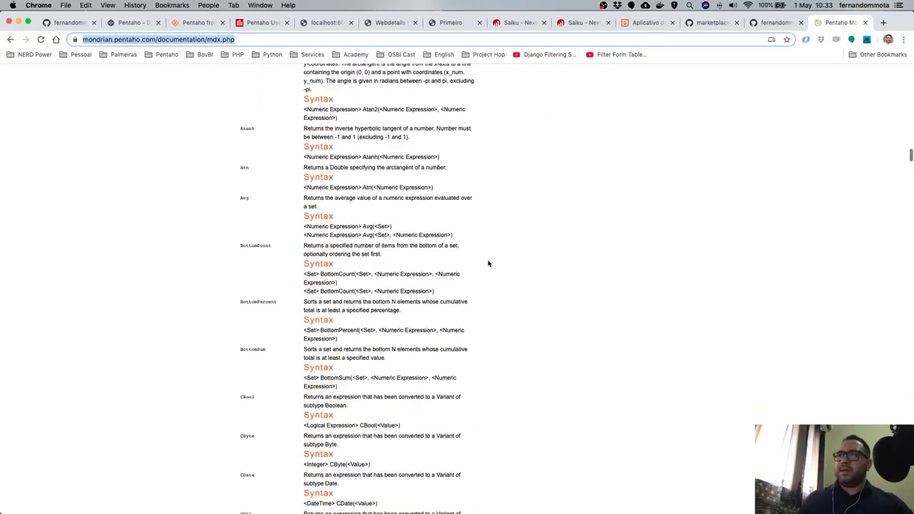
{"action": "key", "text": "super+f"}
{"action": "type", "text": "CrossJoin"}
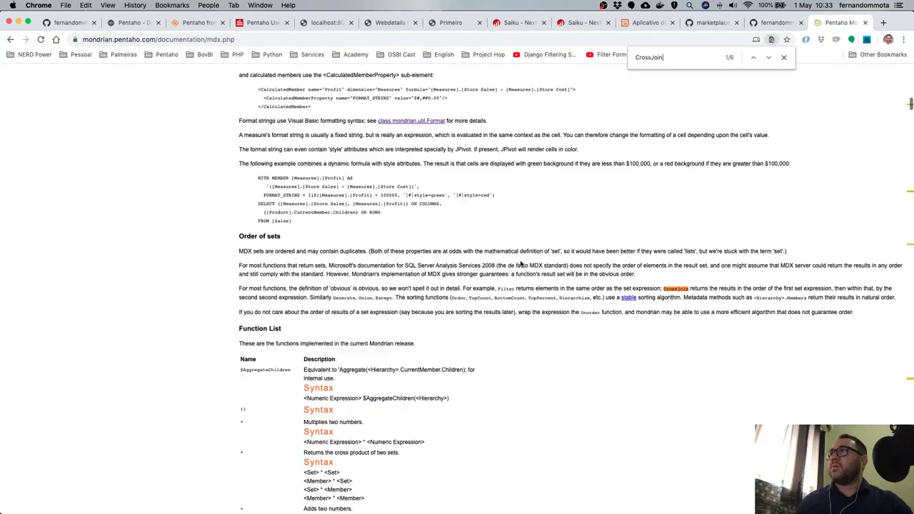
{"action": "key", "text": "Return"}
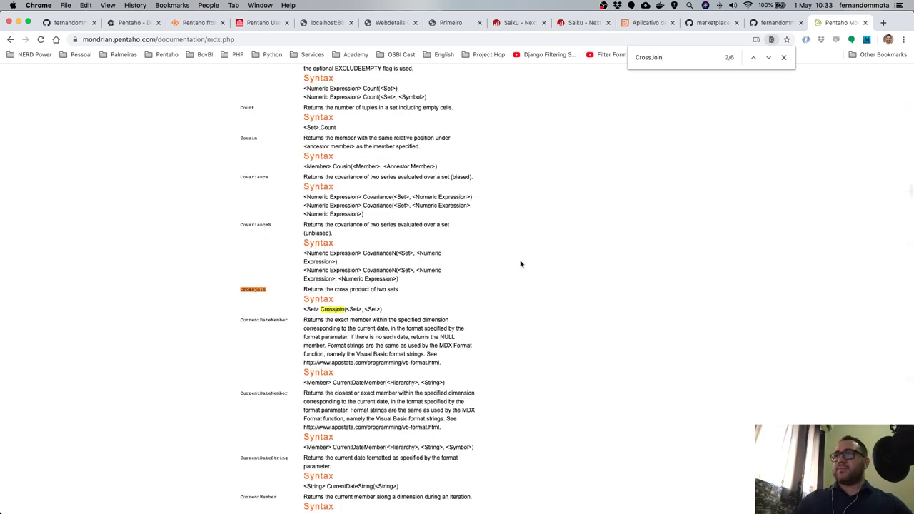
Compare the chart query's CrossJoin of the YEAR and TERRITORY parameters with the documented CrossJoin syntax.
{"action": "left_click", "coordinate": [389, 23]}
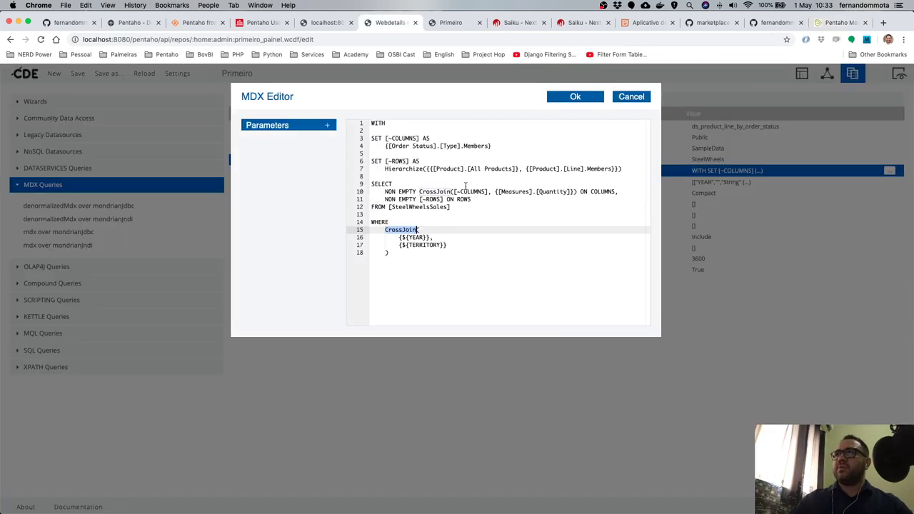
{"action": "scroll", "coordinate": [436, 250], "scroll_direction": "up", "scroll_amount": 5}
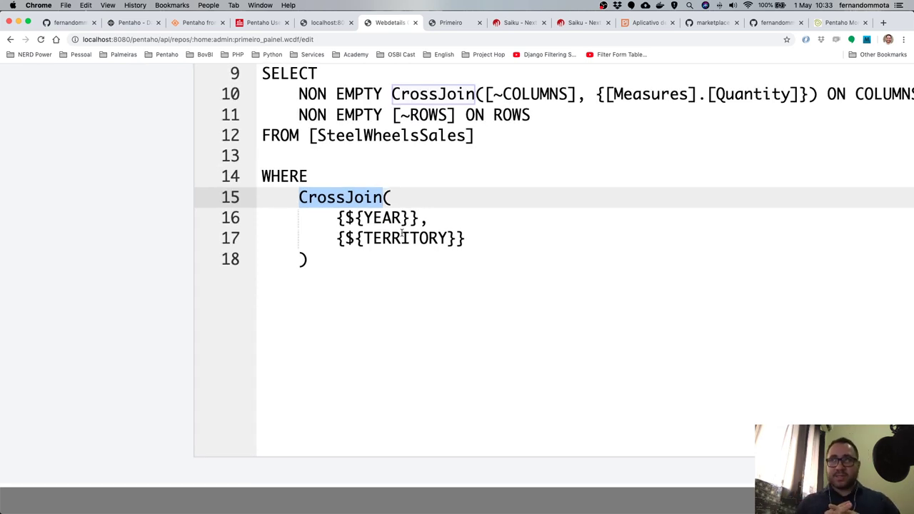
{"action": "left_click", "coordinate": [835, 25]}
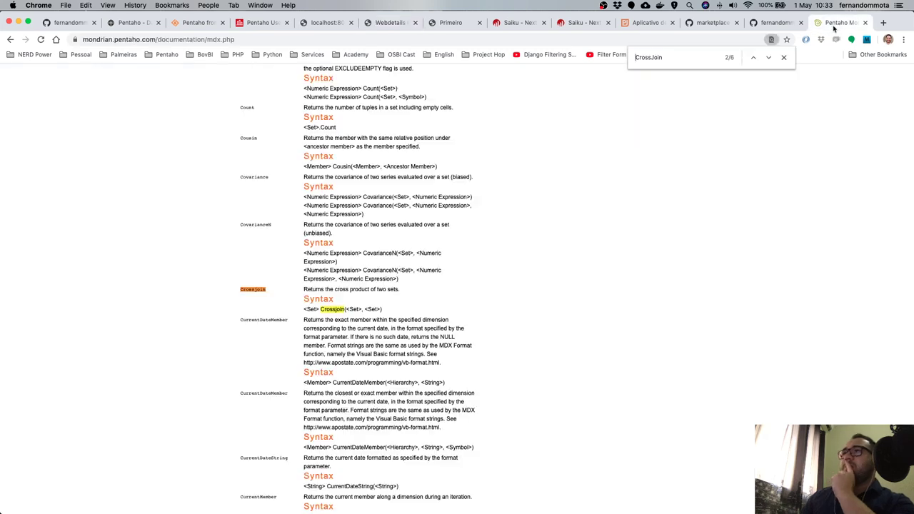
{"action": "left_click", "coordinate": [391, 22]}
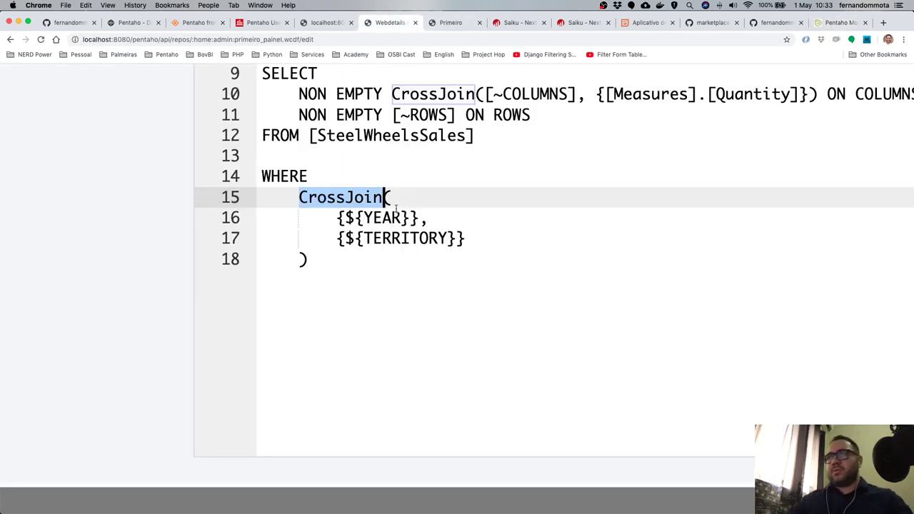
{"action": "left_click", "coordinate": [356, 218]}
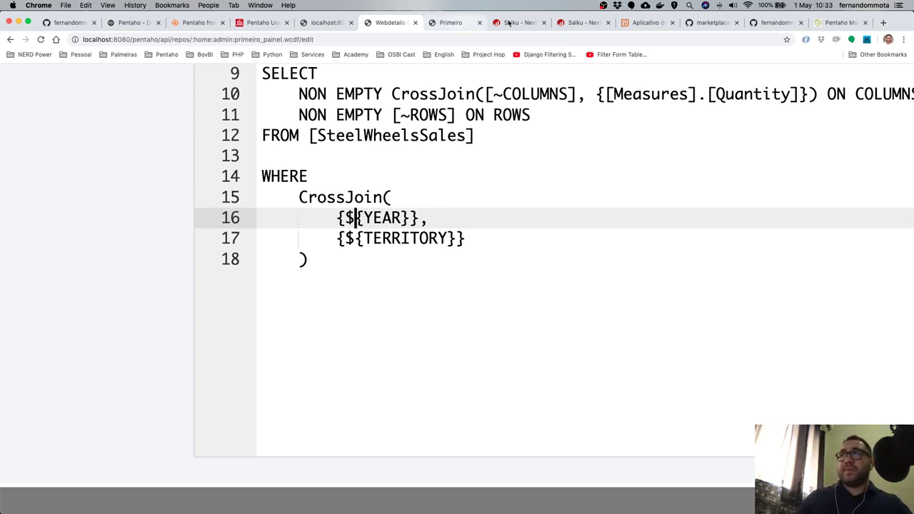
In the Saiku query filtered by Years and Territory, close the MDX window and add Credit Limit as a third filter.
{"action": "left_click", "coordinate": [518, 22]}
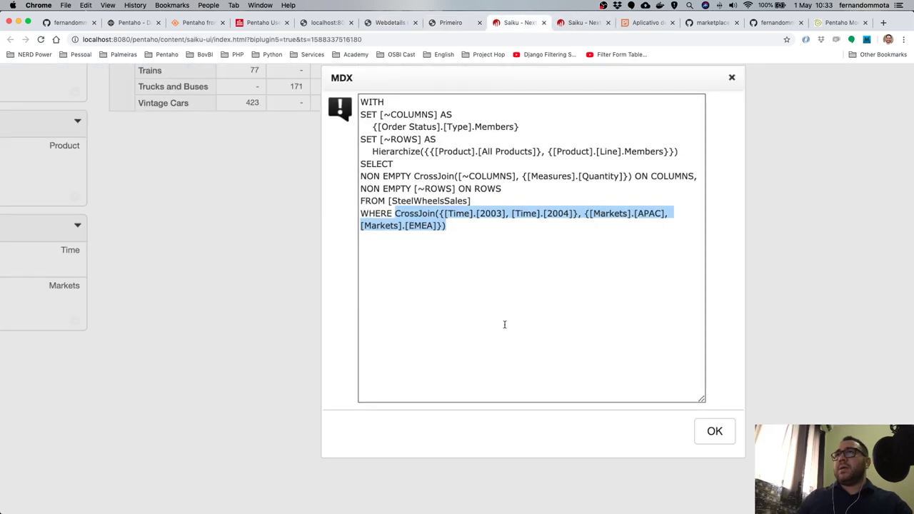
{"action": "left_click", "coordinate": [732, 78]}
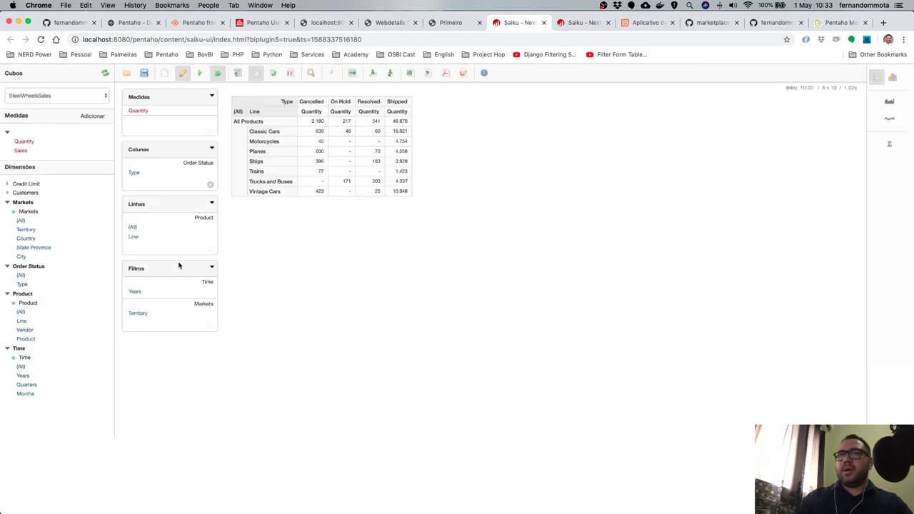
{"action": "left_click", "coordinate": [23, 184]}
{"action": "left_click_drag", "start_coordinate": [31, 203], "coordinate": [152, 312]}
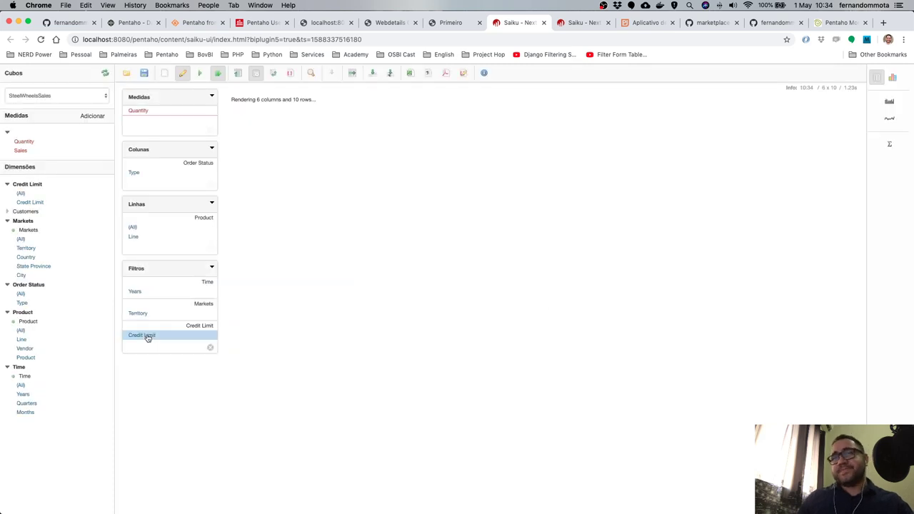
Restrict the Credit Limit filter to the first group of members, from 0 up to 48700.
{"action": "left_click", "coordinate": [147, 336]}
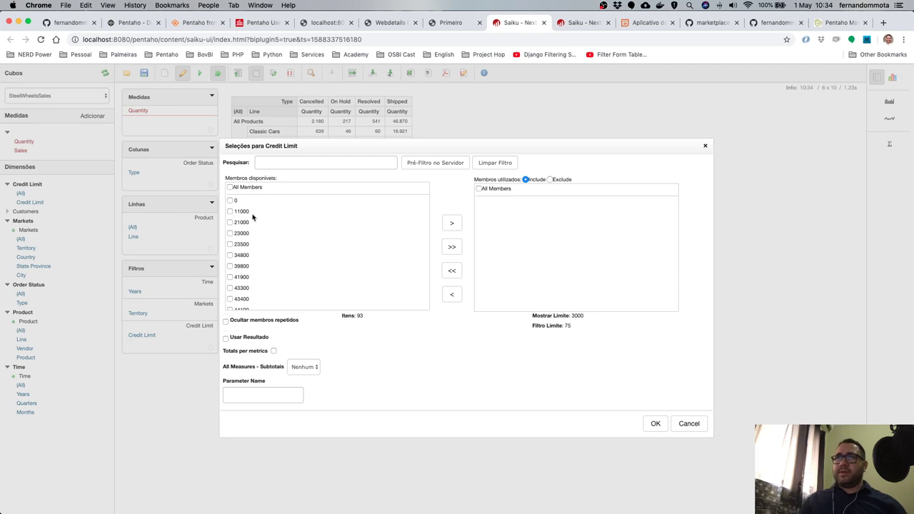
{"action": "left_click_drag", "start_coordinate": [246, 204], "coordinate": [214, 338]}
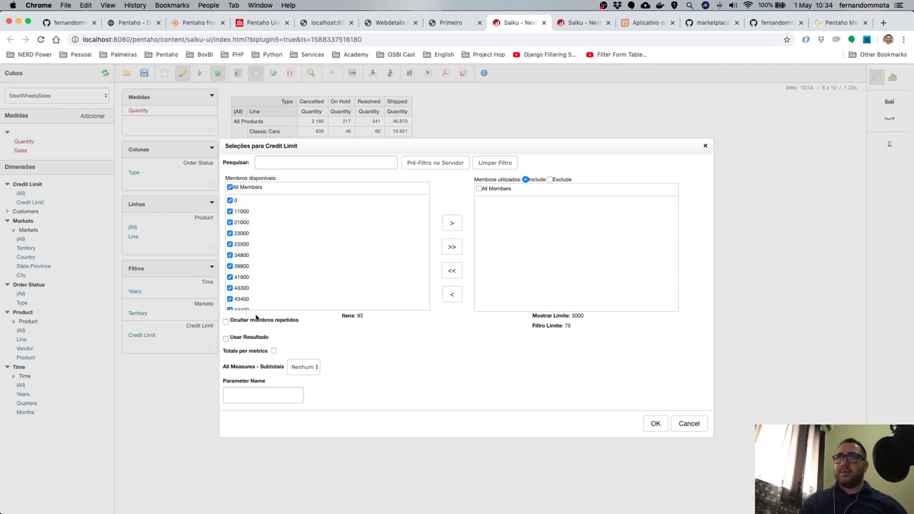
{"action": "left_click", "coordinate": [451, 223]}
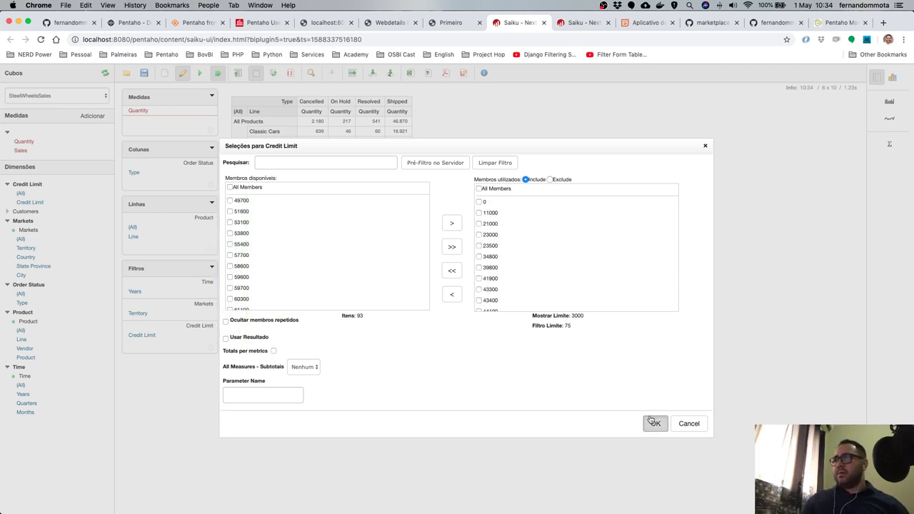
{"action": "left_click", "coordinate": [655, 423]}
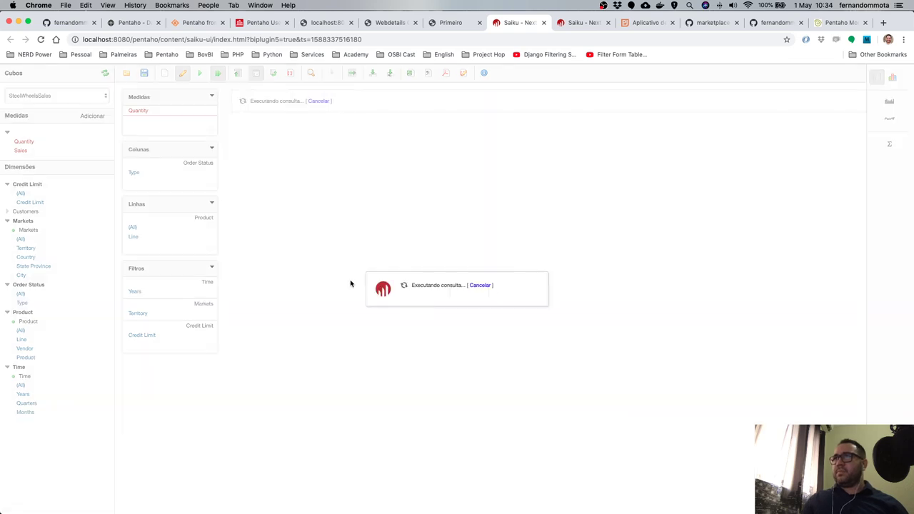
View the MDX of the Saiku query with three filters and examine the nested CrossJoin calls in its WHERE clause.
{"action": "left_click", "coordinate": [290, 74]}
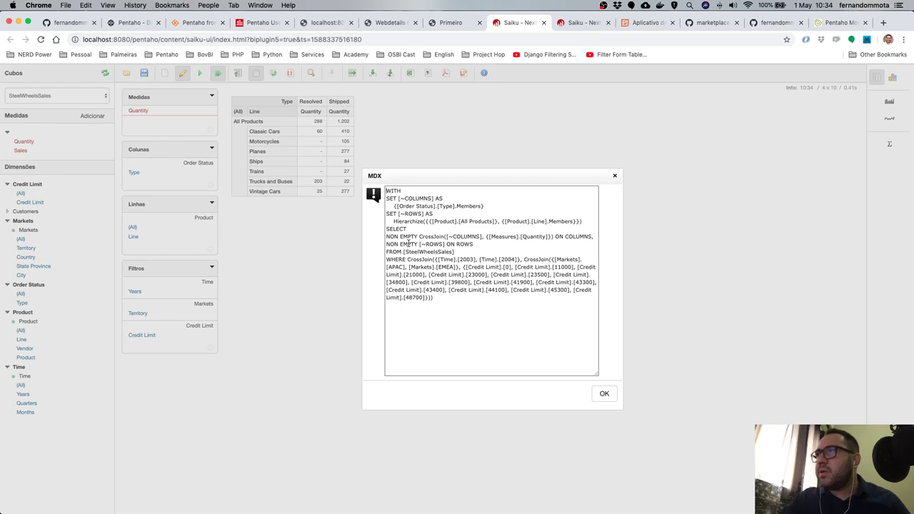
{"action": "scroll", "coordinate": [419, 264], "scroll_direction": "up", "scroll_amount": 5}
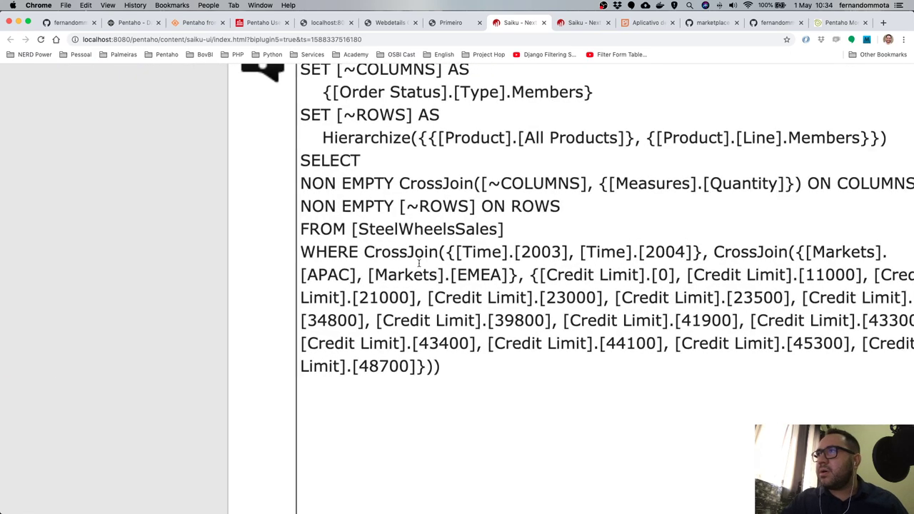
{"action": "double_click", "coordinate": [307, 252]}
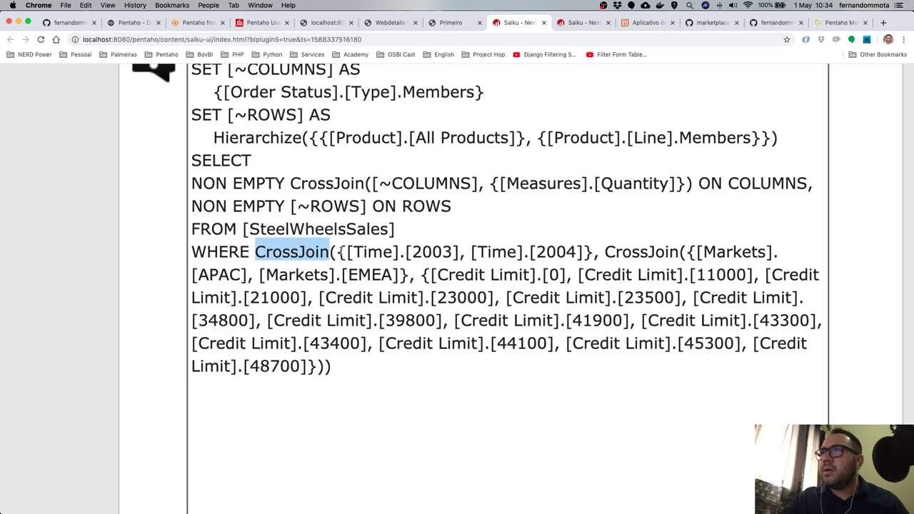
{"action": "double_click", "coordinate": [618, 255]}
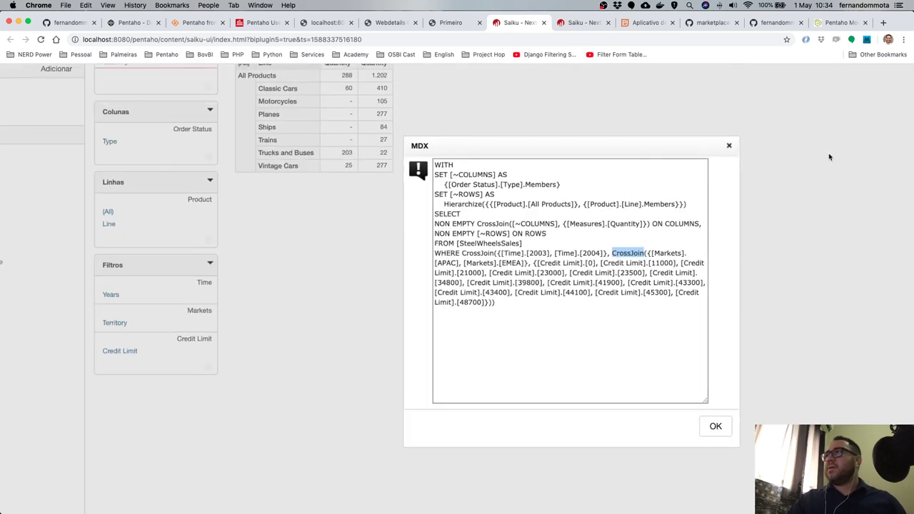
{"action": "left_click", "coordinate": [730, 148]}
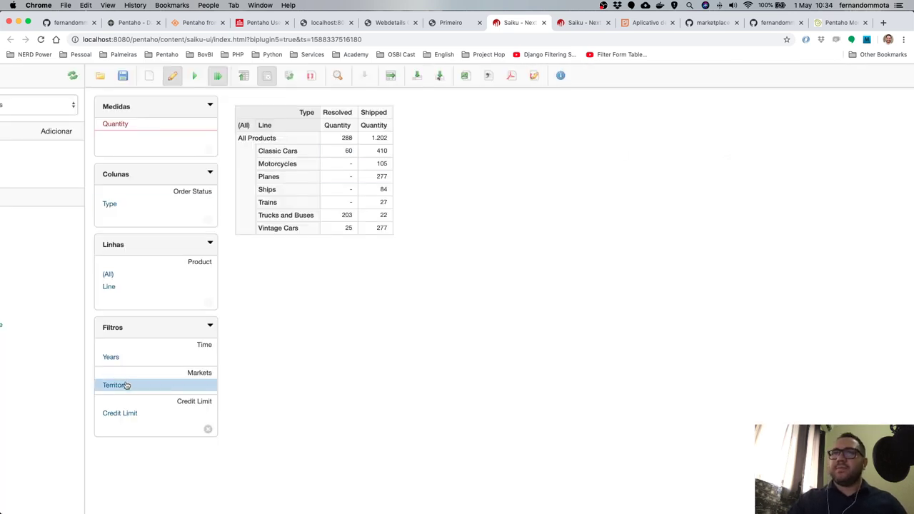
Replace the members of the Credit Limit filter with only 51600 and 53100 and apply the selection.
{"action": "left_click", "coordinate": [128, 416]}
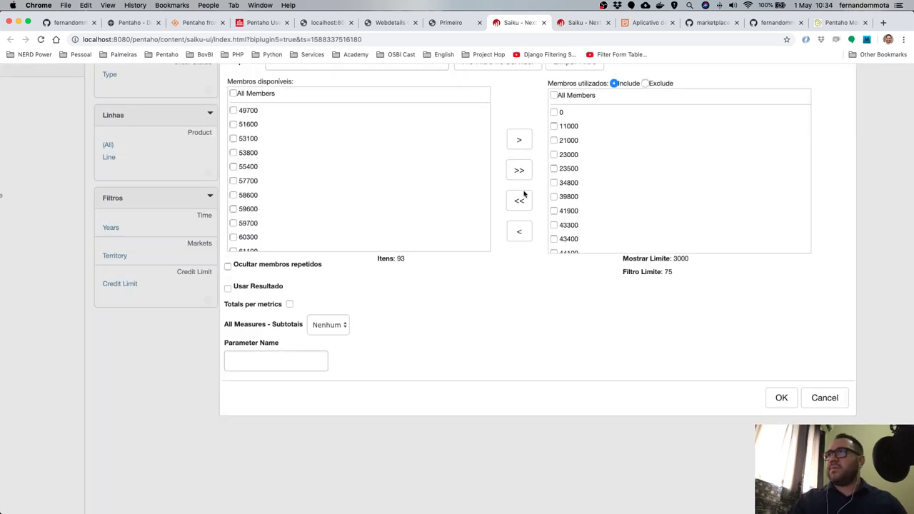
{"action": "left_click", "coordinate": [519, 201]}
{"action": "double_click", "coordinate": [250, 125]}
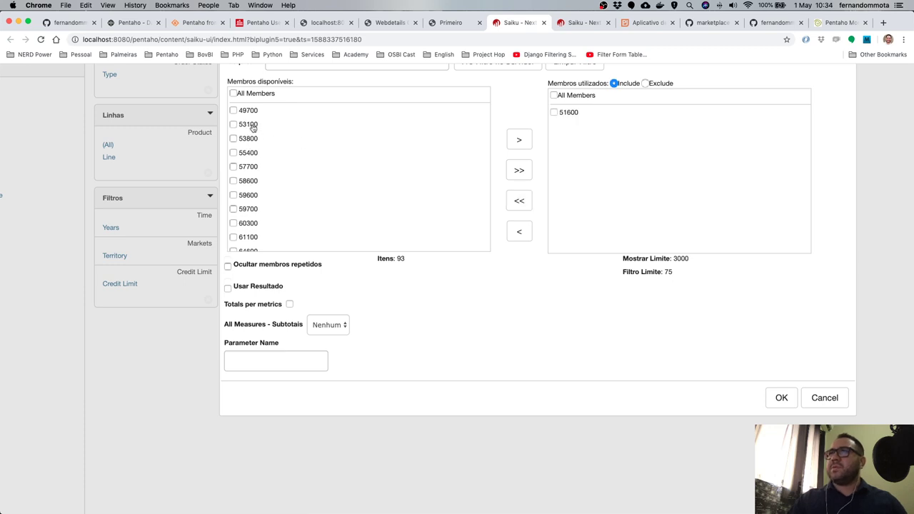
{"action": "double_click", "coordinate": [244, 125]}
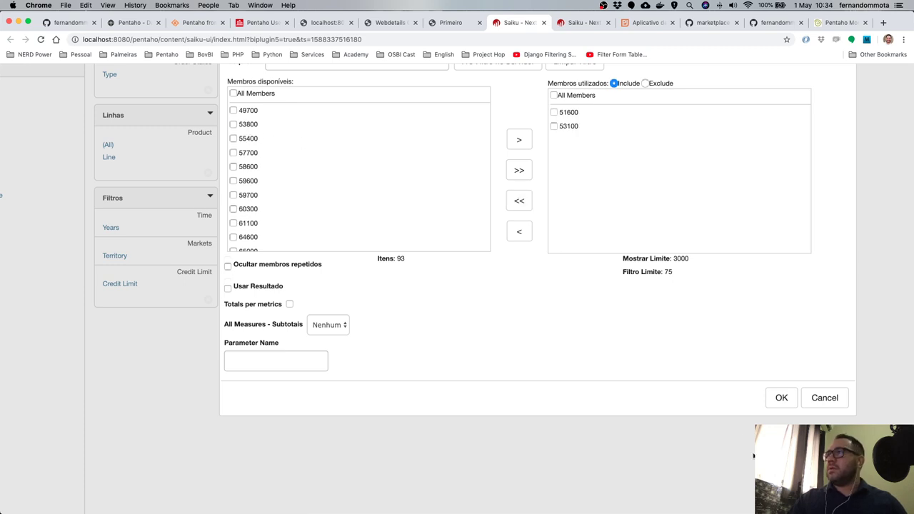
{"action": "left_click", "coordinate": [782, 398]}
{"action": "scroll", "coordinate": [469, 307], "scroll_direction": "up", "scroll_amount": 5}
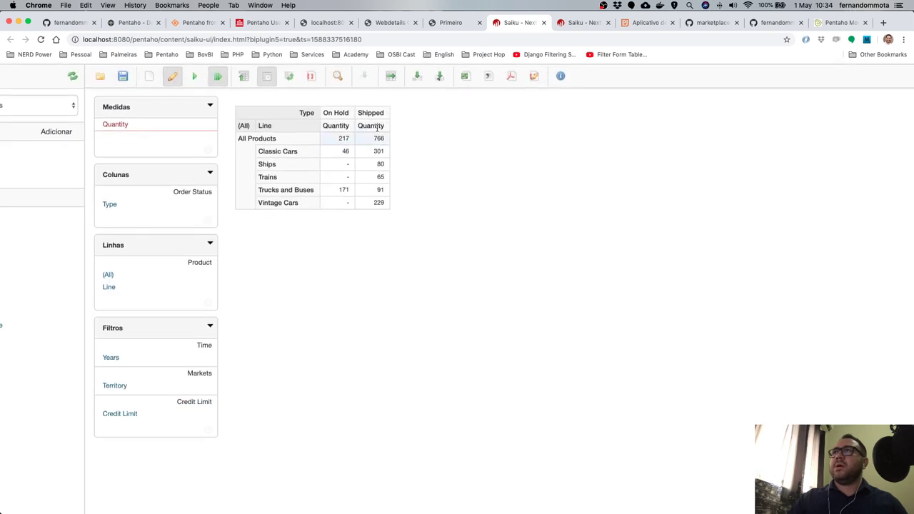
Reopen the query's MDX and examine how the outer CrossJoin pairs the Time set with the nested CrossJoin of Markets and Credit Limit.
{"action": "left_click", "coordinate": [311, 76]}
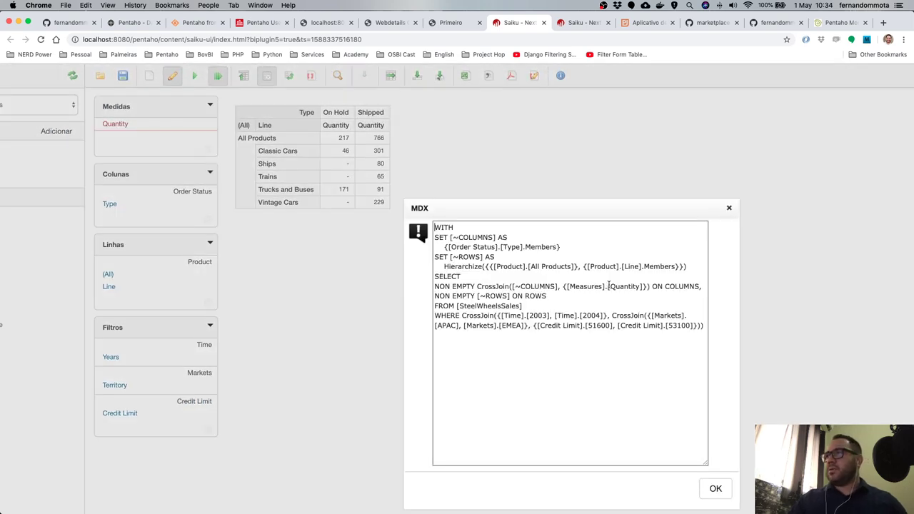
{"action": "key", "text": "super+plus"}
{"action": "scroll", "coordinate": [608, 284], "scroll_direction": "down", "scroll_amount": 3}
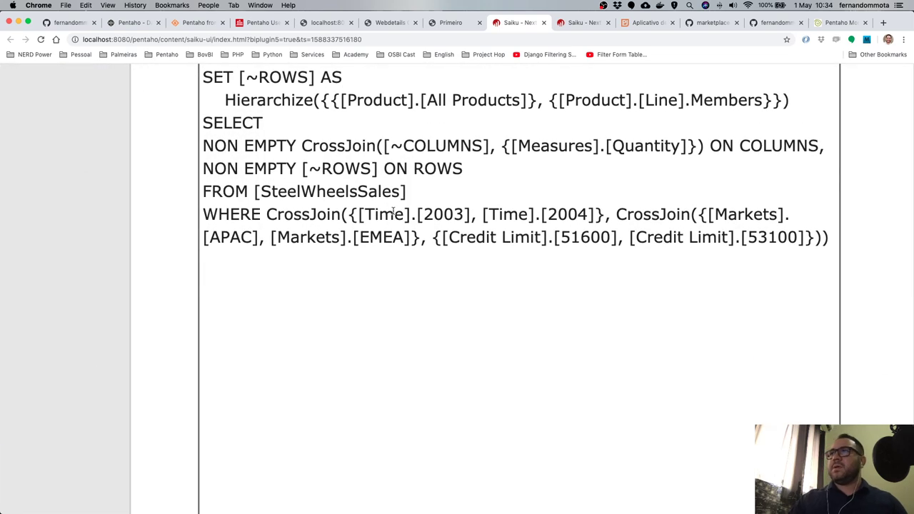
{"action": "double_click", "coordinate": [317, 216]}
{"action": "left_click", "coordinate": [349, 214]}
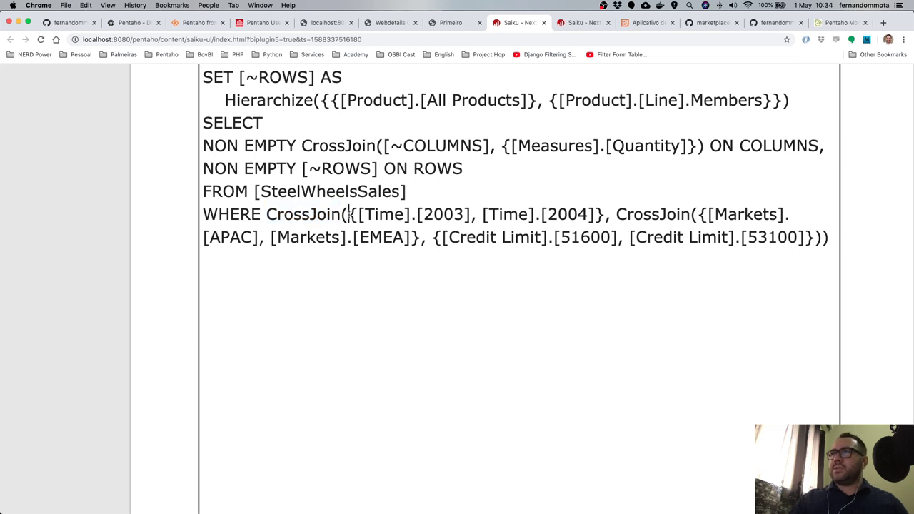
{"action": "left_click_drag", "start_coordinate": [349, 215], "coordinate": [752, 240]}
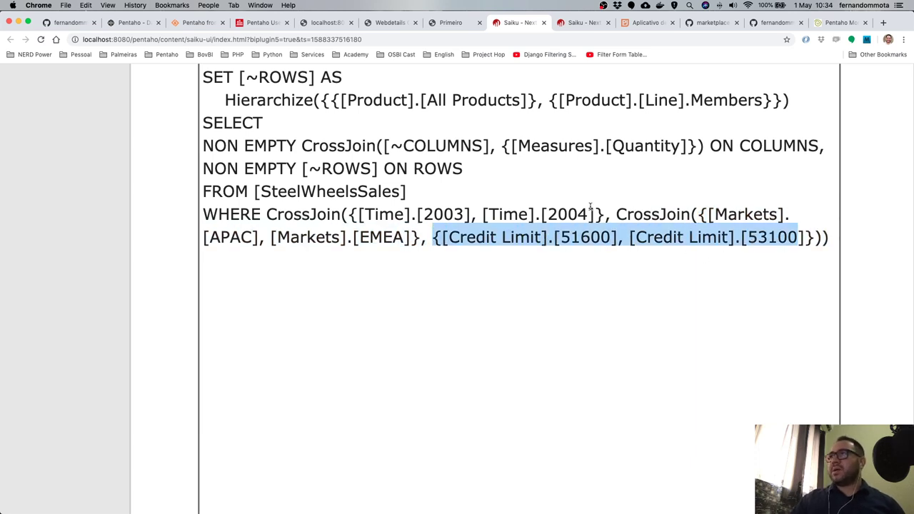
{"action": "left_click_drag", "start_coordinate": [605, 214], "coordinate": [348, 217]}
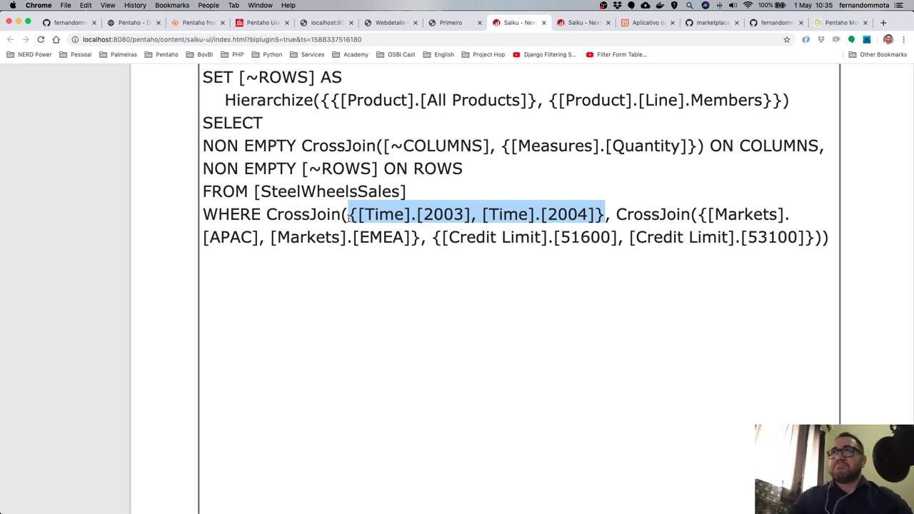
{"action": "key", "text": "super+minus"}
{"action": "key", "text": "super+minus"}
{"action": "key", "text": "super+minus"}
{"action": "key", "text": "super+minus"}
{"action": "key", "text": "super+minus"}
{"action": "key", "text": "super+minus"}
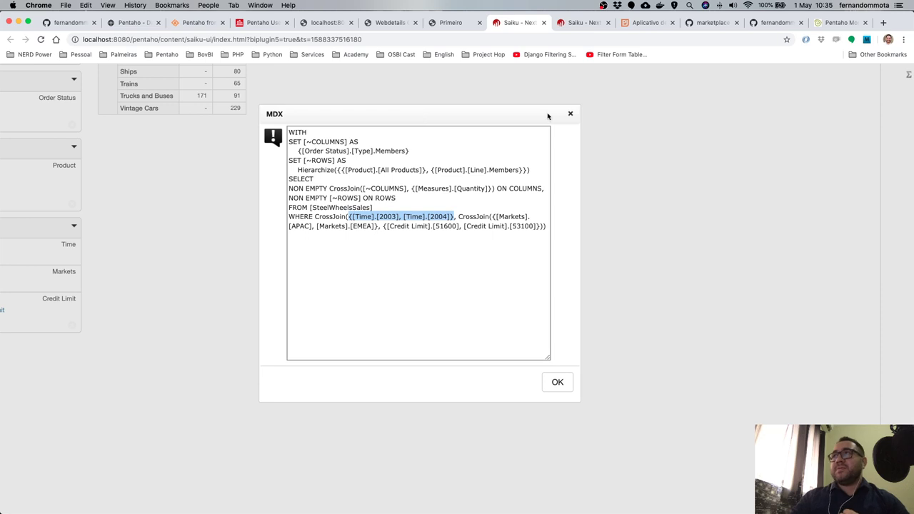
{"action": "left_click", "coordinate": [571, 115]}
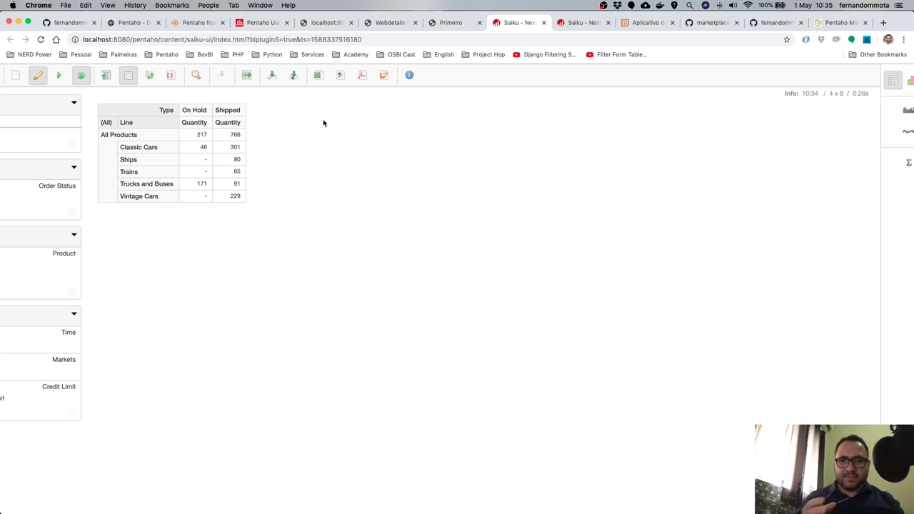
Go through the CrossJoin matches in the Mondrian MDX documentation, checking the functions and operators that return a cross product of sets.
{"action": "left_click", "coordinate": [843, 22]}
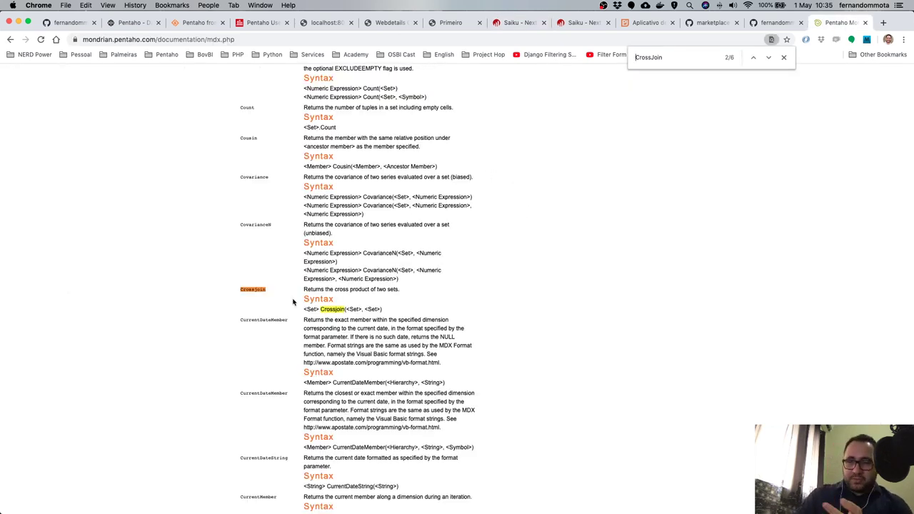
{"action": "left_click", "coordinate": [769, 57]}
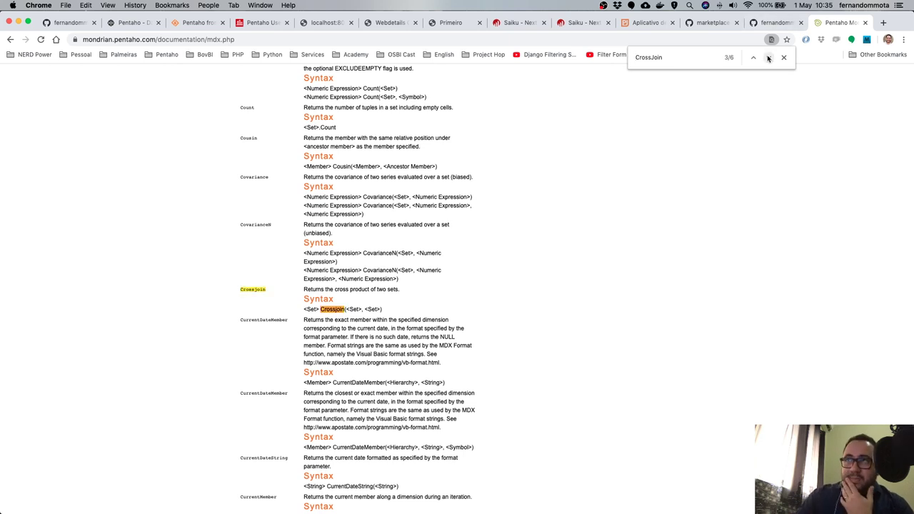
{"action": "left_click", "coordinate": [769, 57]}
{"action": "left_click", "coordinate": [769, 57]}
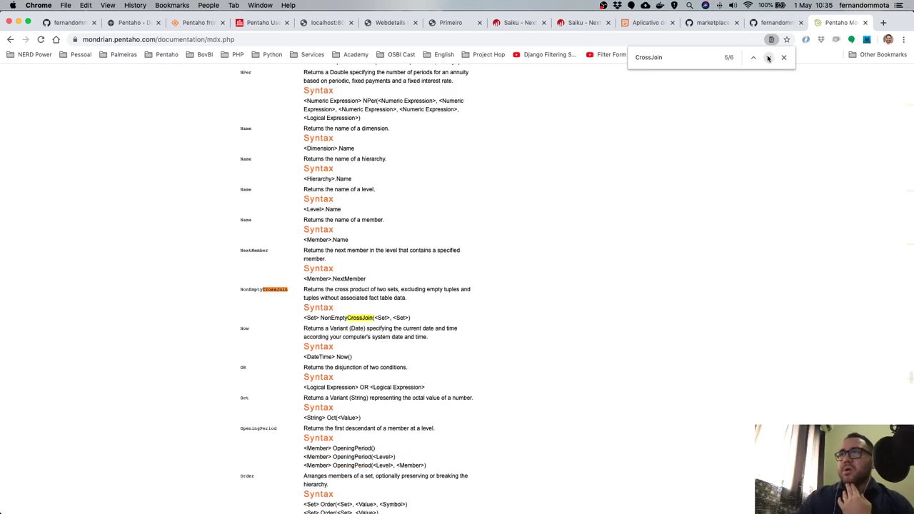
{"action": "left_click", "coordinate": [769, 57]}
{"action": "left_click", "coordinate": [769, 57]}
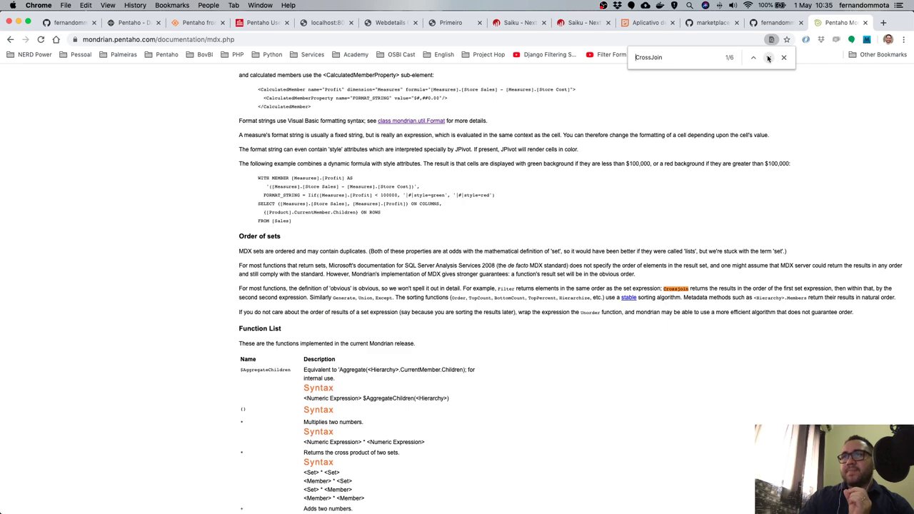
{"action": "scroll", "coordinate": [410, 412], "scroll_direction": "down", "scroll_amount": 3}
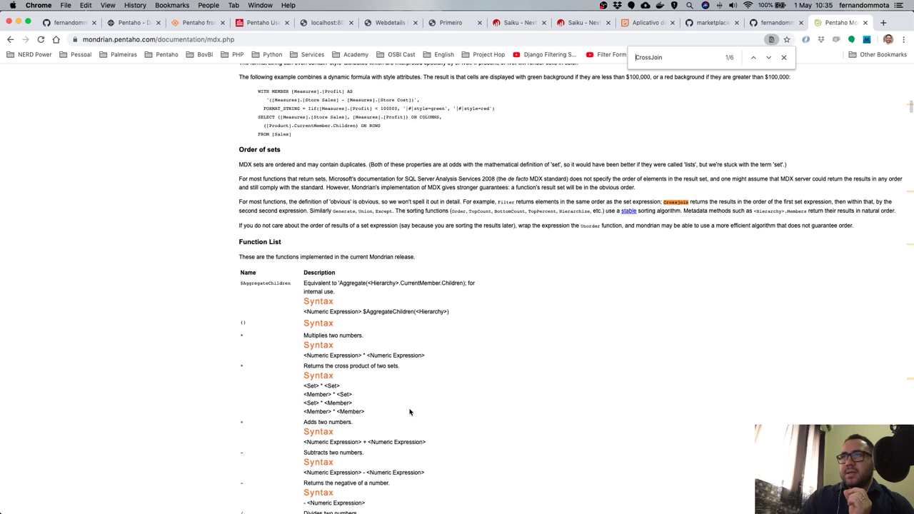
{"action": "left_click", "coordinate": [771, 58]}
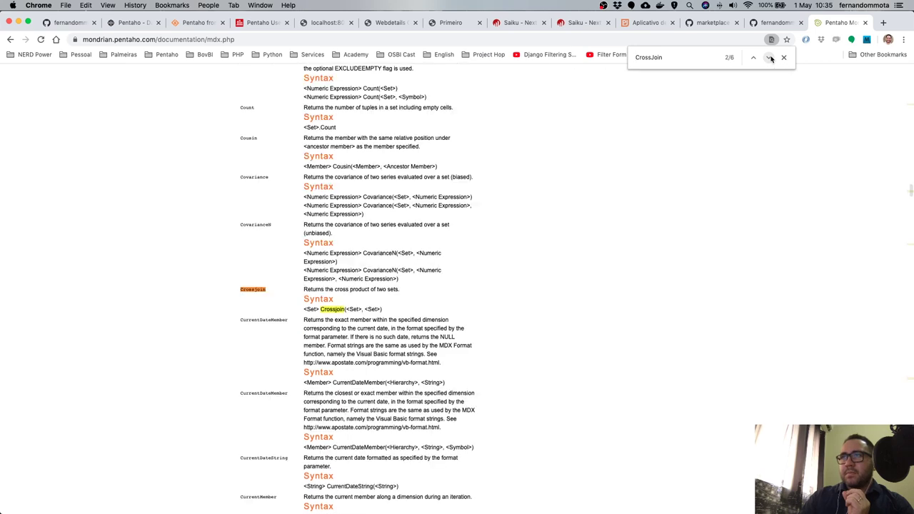
{"action": "left_click", "coordinate": [771, 59]}
{"action": "left_click", "coordinate": [771, 59]}
{"action": "left_click", "coordinate": [771, 59]}
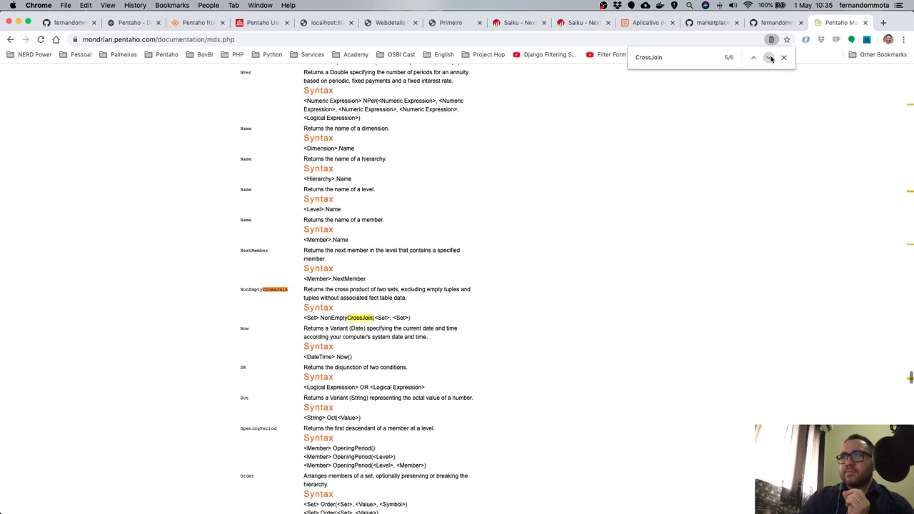
{"action": "left_click", "coordinate": [771, 59]}
{"action": "left_click", "coordinate": [771, 59]}
{"action": "left_click", "coordinate": [771, 59]}
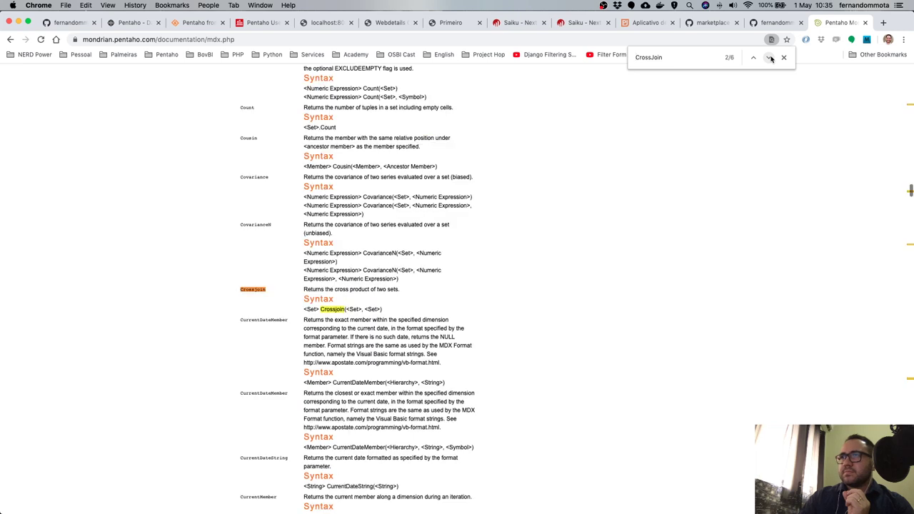
{"action": "left_click", "coordinate": [771, 59]}
{"action": "left_click", "coordinate": [771, 58]}
{"action": "left_click", "coordinate": [771, 59]}
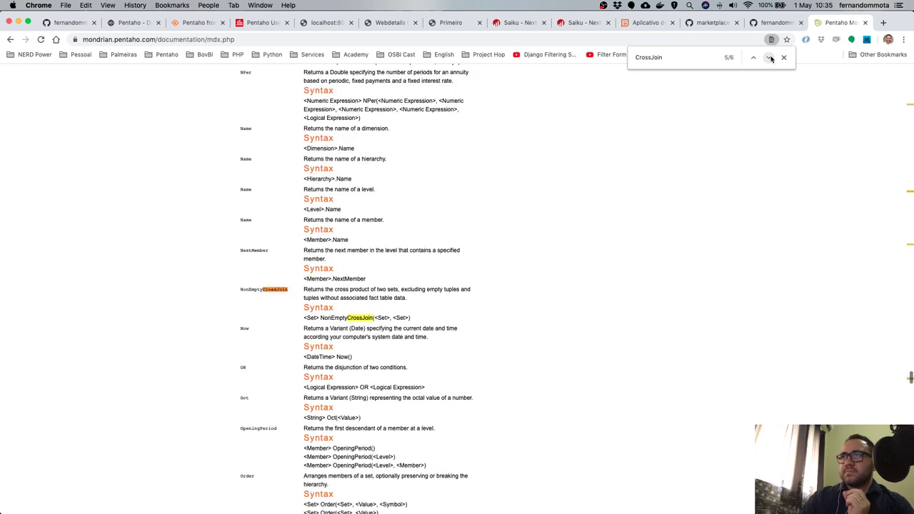
{"action": "left_click", "coordinate": [771, 59]}
{"action": "left_click", "coordinate": [771, 59]}
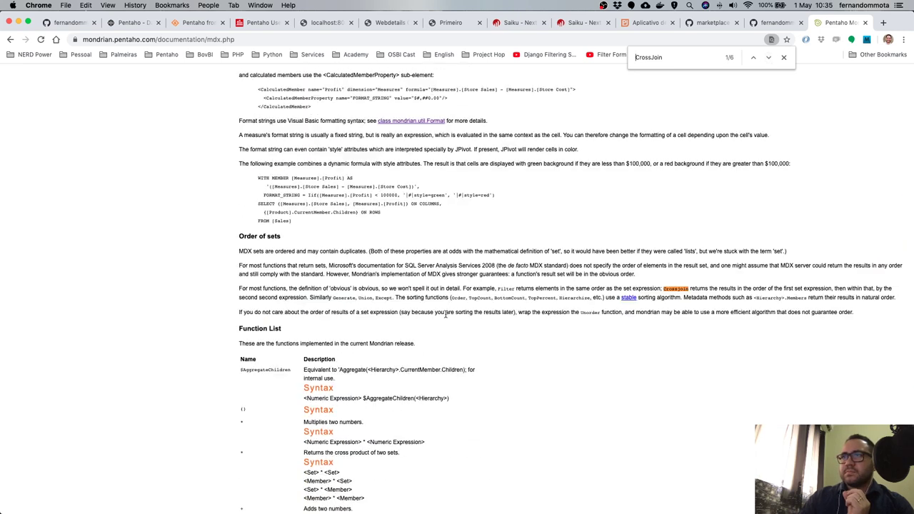
{"action": "scroll", "coordinate": [446, 314], "scroll_direction": "down", "scroll_amount": 2}
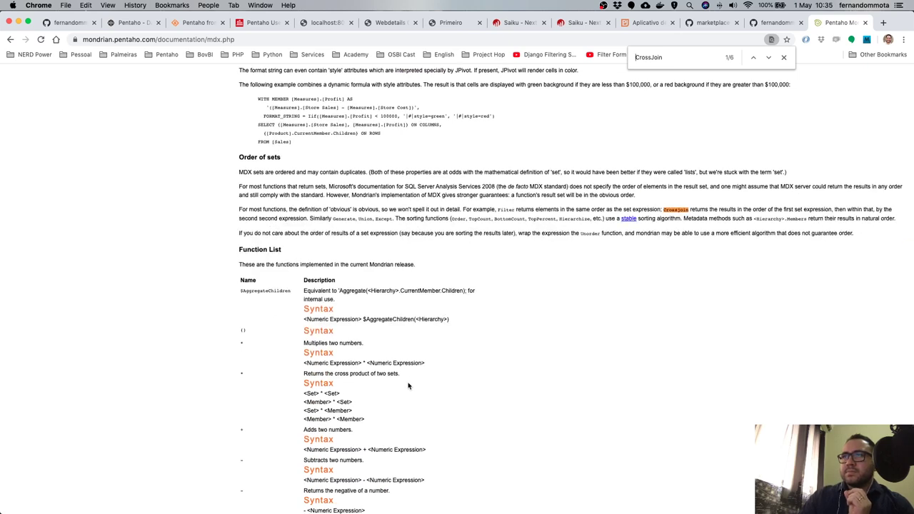
{"action": "scroll", "coordinate": [408, 386], "scroll_direction": "down", "scroll_amount": 1}
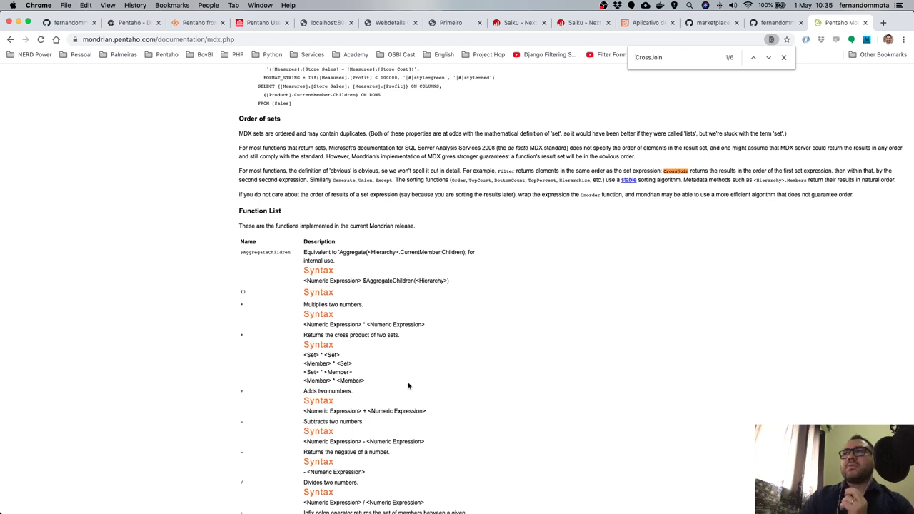
{"action": "left_click", "coordinate": [768, 58]}
{"action": "left_click", "coordinate": [768, 58]}
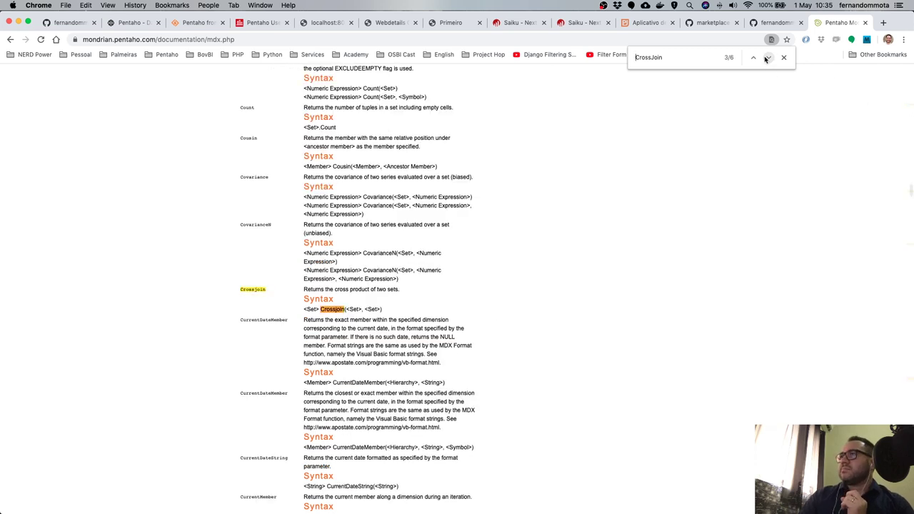
{"action": "left_click", "coordinate": [768, 58]}
{"action": "left_click", "coordinate": [768, 58]}
{"action": "left_click", "coordinate": [768, 57]}
{"action": "left_click", "coordinate": [768, 58]}
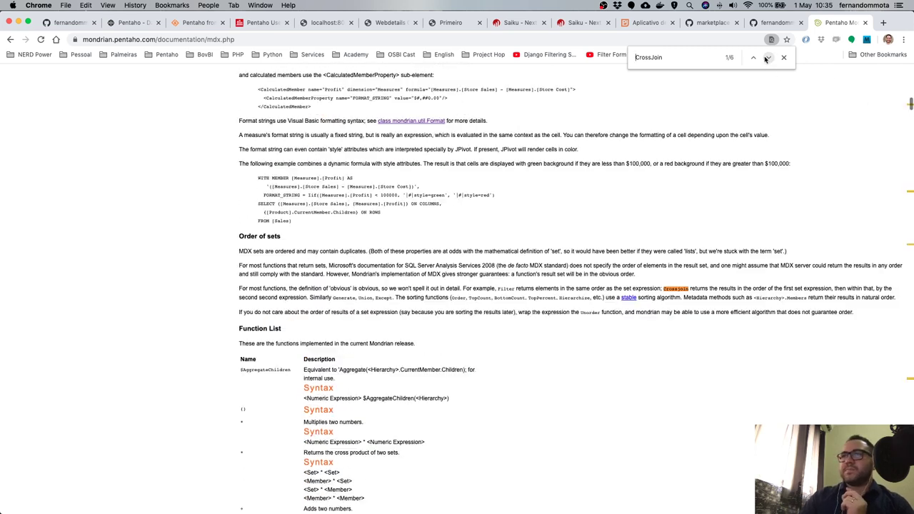
Search the MDX documentation for "*" and read the operator's cross-product description and syntax in the function list.
{"action": "left_click_drag", "start_coordinate": [702, 59], "coordinate": [606, 61]}
{"action": "type", "text": "*"}
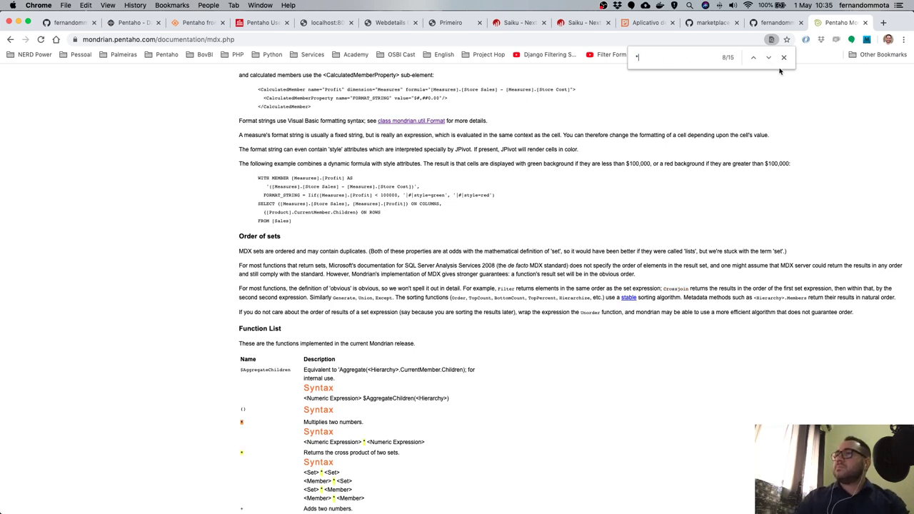
{"action": "scroll", "coordinate": [447, 402], "scroll_direction": "down", "scroll_amount": 3}
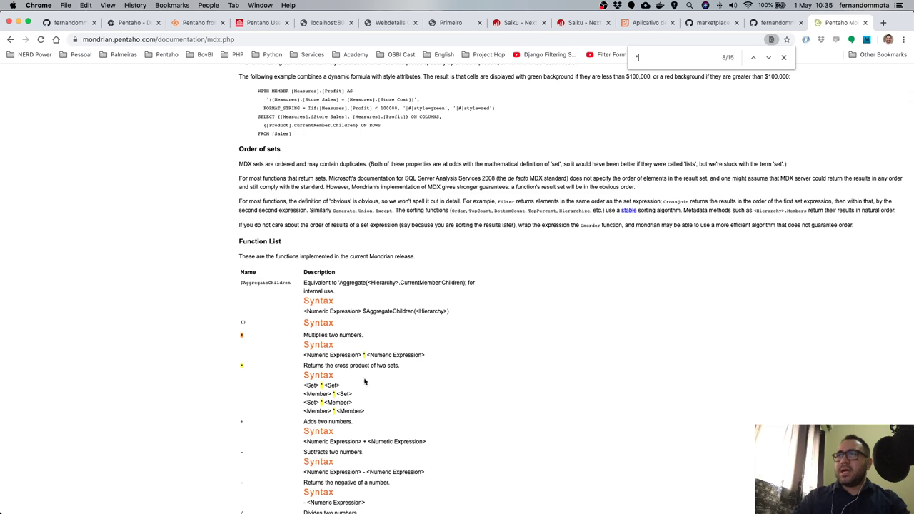
{"action": "scroll", "coordinate": [332, 370], "scroll_direction": "up", "scroll_amount": 5}
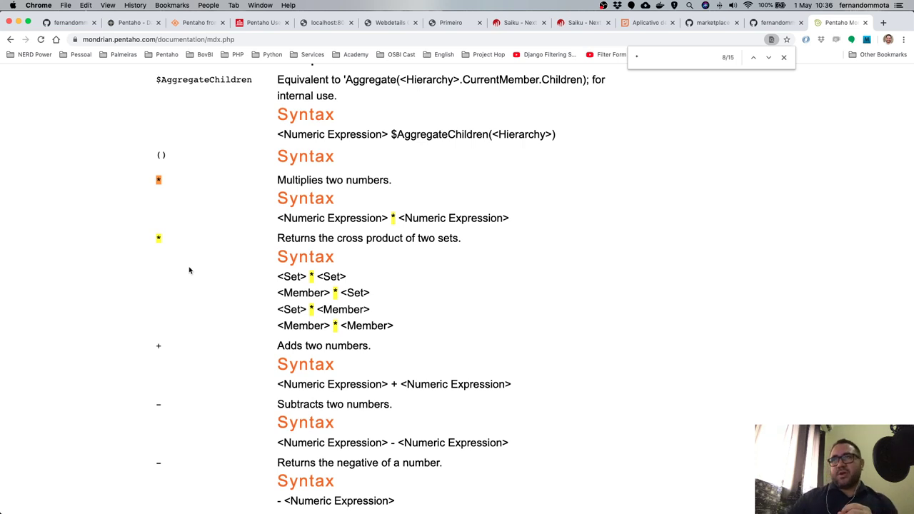
{"action": "left_click_drag", "start_coordinate": [278, 239], "coordinate": [462, 243]}
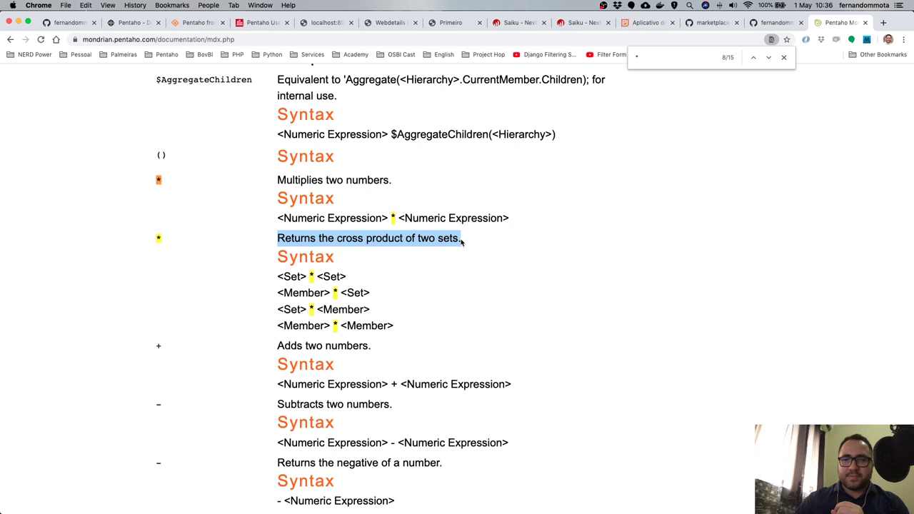
Replace the WHERE clause's CrossJoin in the dashboard's MDX query with a parenthesised * operator between the YEAR and TERRITORY sets.
{"action": "left_click", "coordinate": [449, 23]}
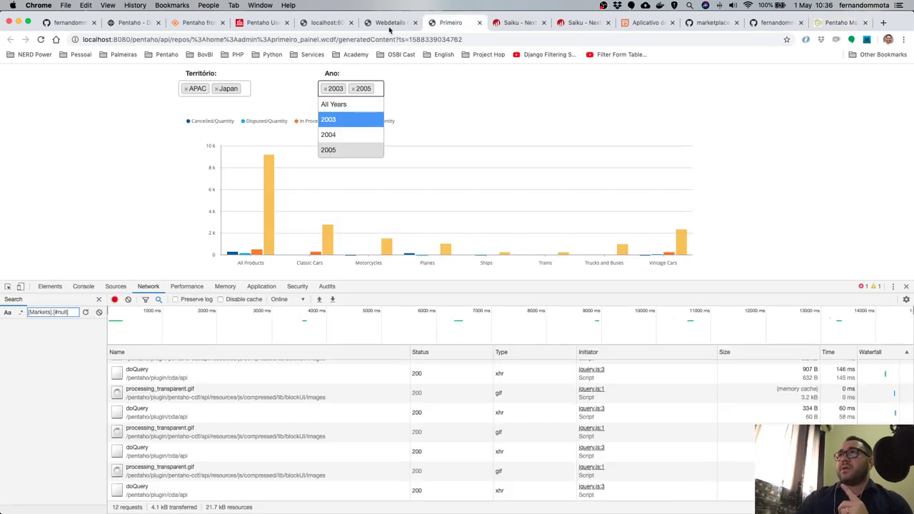
{"action": "left_click", "coordinate": [390, 23]}
{"action": "double_click", "coordinate": [348, 198]}
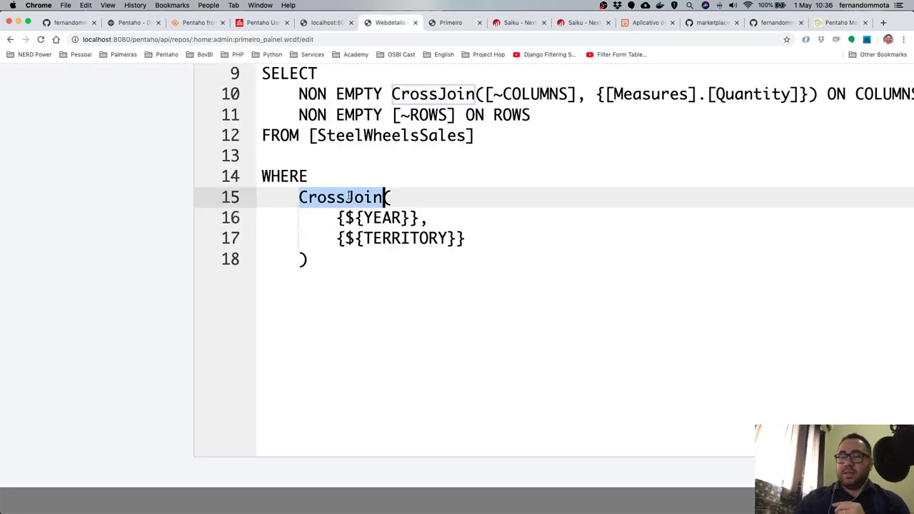
{"action": "key", "text": "BackSpace"}
{"action": "left_click", "coordinate": [439, 218]}
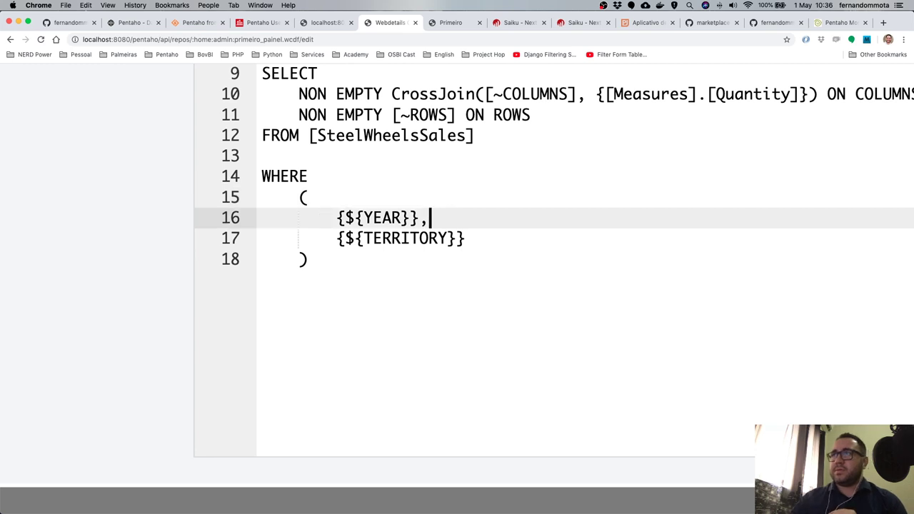
{"action": "key", "text": "BackSpace"}
{"action": "key", "text": "Return"}
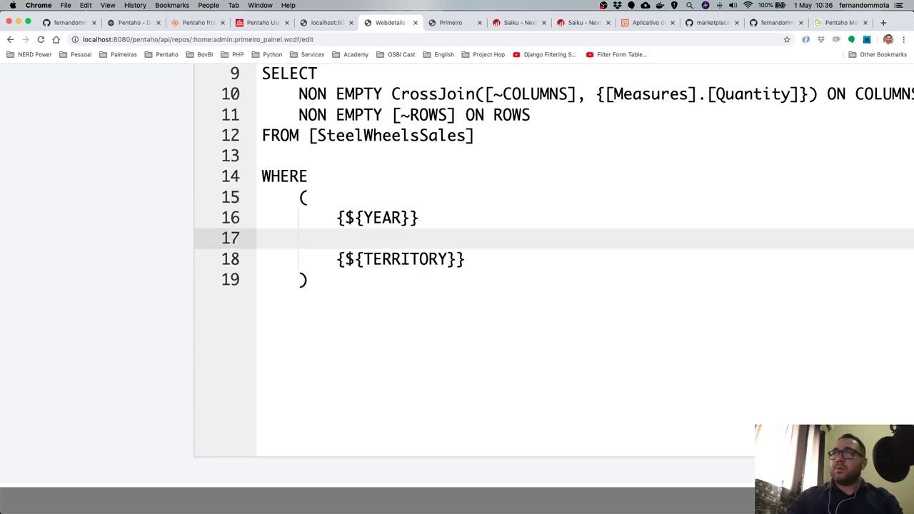
{"action": "type", "text": "*"}
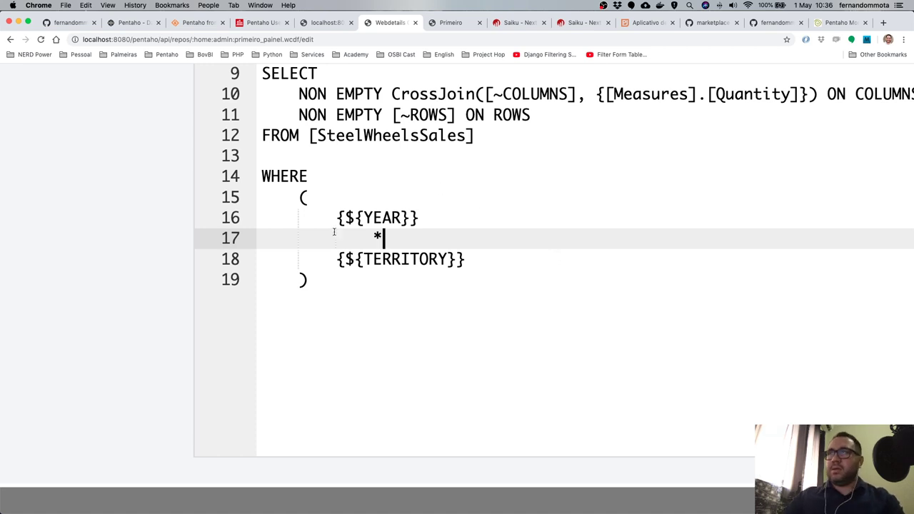
Add three more copies of the * operator and {${TERRITORY}} set to the WHERE clause, indenting the first copied operator.
{"action": "left_click_drag", "start_coordinate": [370, 238], "coordinate": [476, 255]}
{"action": "key", "text": "super+c"}
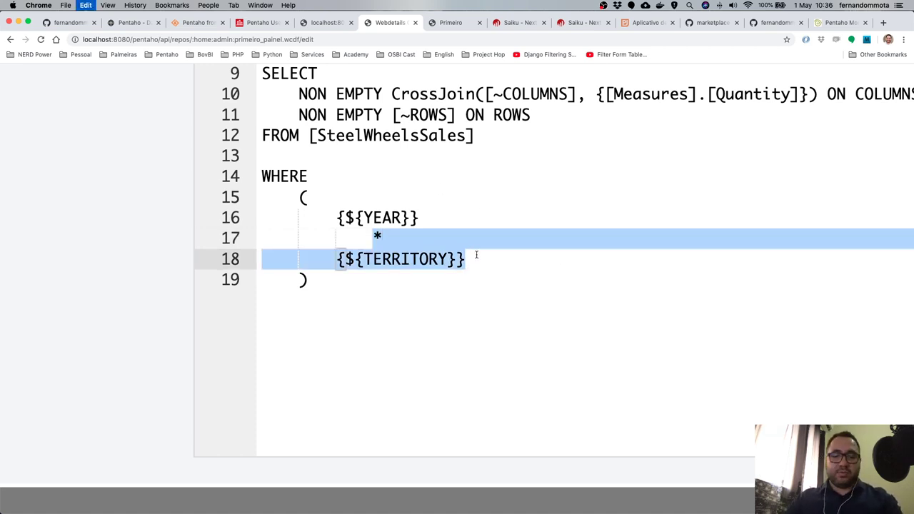
{"action": "left_click", "coordinate": [476, 255]}
{"action": "key", "text": "Return"}
{"action": "key", "text": "super+v"}
{"action": "key", "text": "Return"}
{"action": "key", "text": "super+v"}
{"action": "key", "text": "Return"}
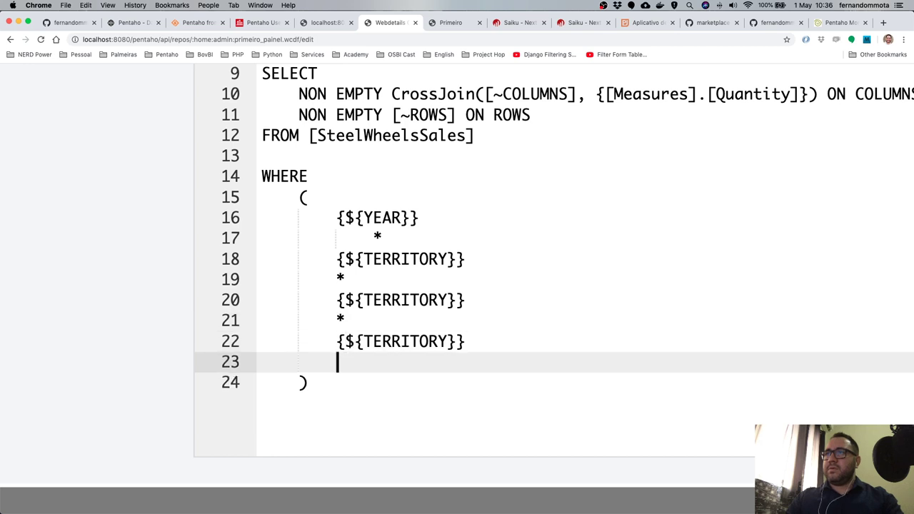
{"action": "key", "text": "super+v"}
{"action": "left_click", "coordinate": [338, 279]}
Rename the parameter in the first copied TERRITORY set to FILTRO3_MEMBROS.
{"action": "double_click", "coordinate": [395, 298]}
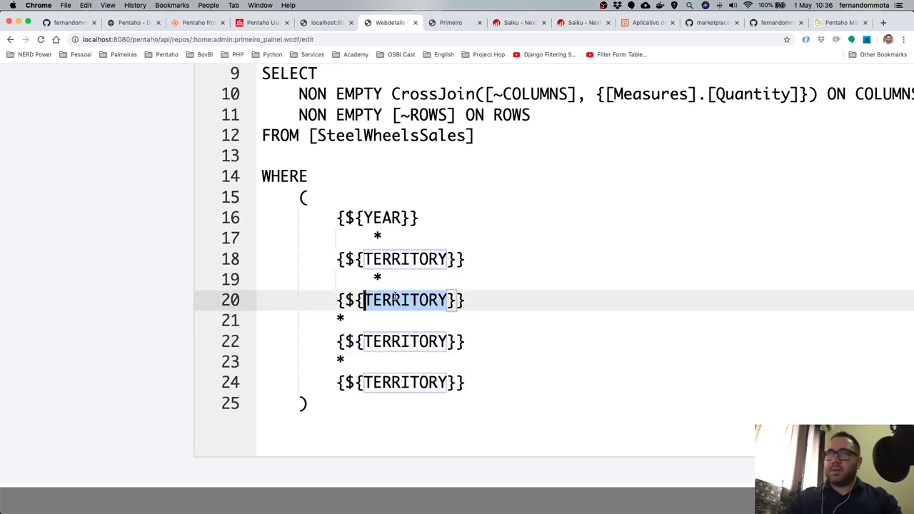
{"action": "type", "text": "DILTRO2"}
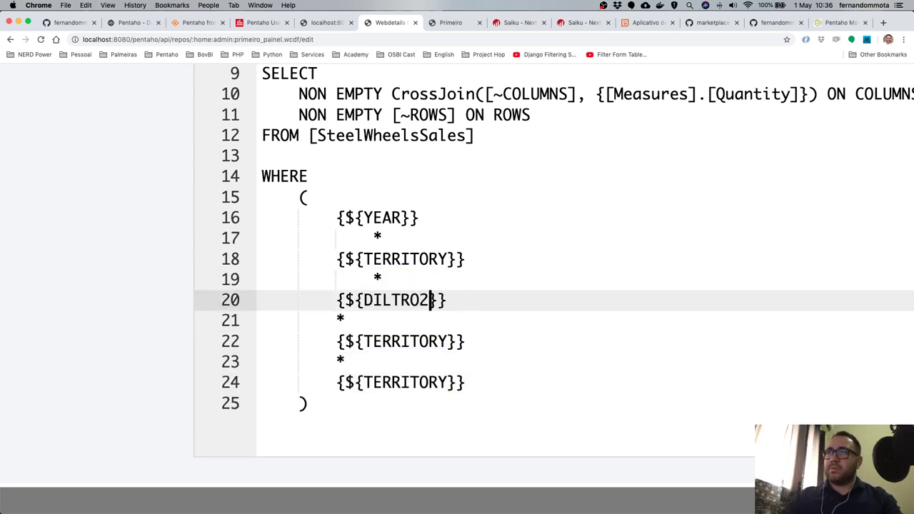
{"action": "key", "text": "Left"}
{"action": "key", "text": "Left"}
{"action": "key", "text": "Left"}
{"action": "key", "text": "Left"}
{"action": "key", "text": "Left"}
{"action": "key", "text": "Left"}
{"action": "key", "text": "BackSpace"}
{"action": "type", "text": "F"}
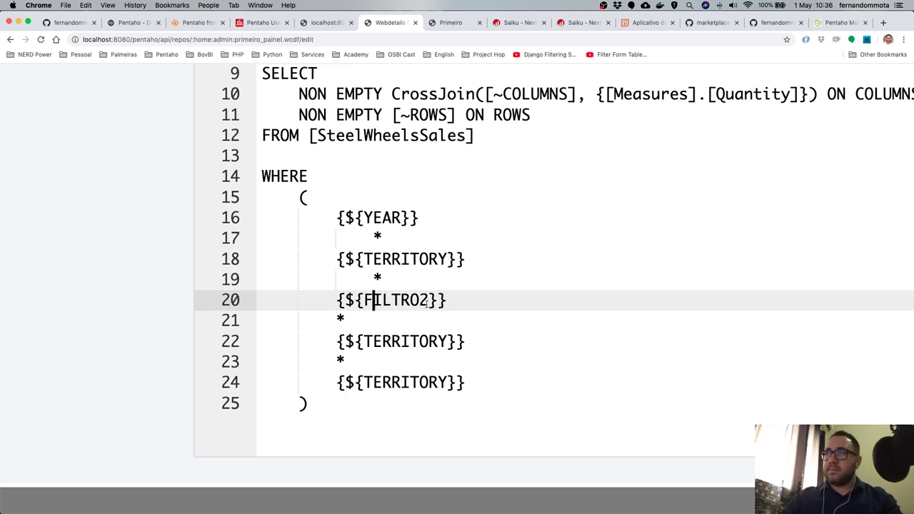
{"action": "key", "text": "Right"}
{"action": "key", "text": "Right"}
{"action": "key", "text": "Right"}
{"action": "key", "text": "Right"}
{"action": "key", "text": "Right"}
{"action": "key", "text": "Right"}
{"action": "key", "text": "BackSpace"}
{"action": "type", "text": "3"}
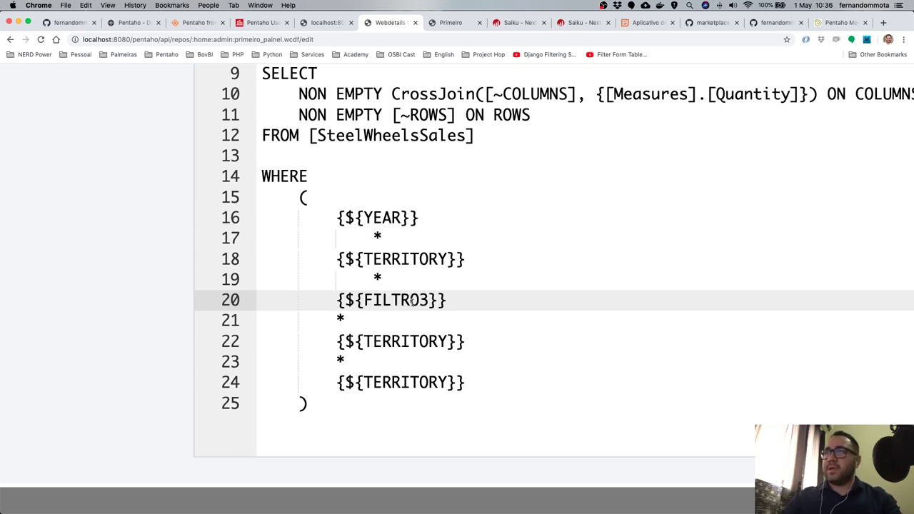
{"action": "type", "text": "MEMB"}
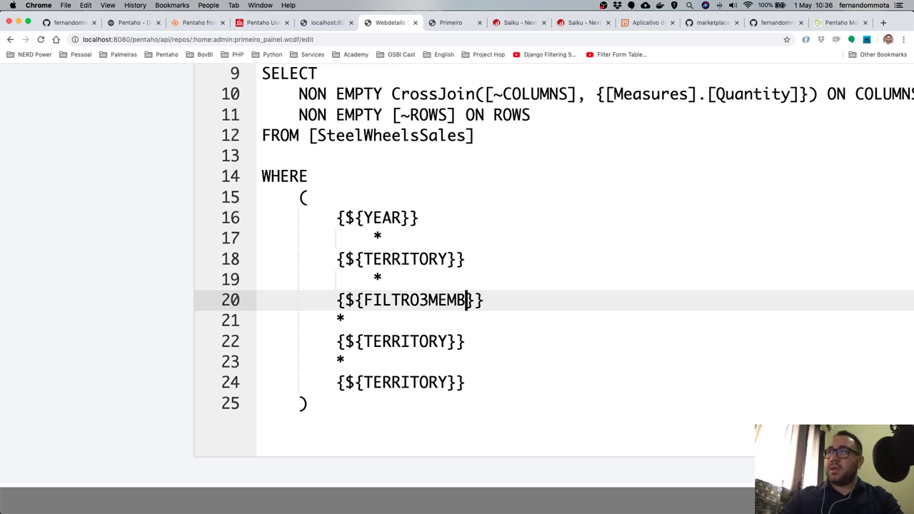
{"action": "type", "text": "EROS"}
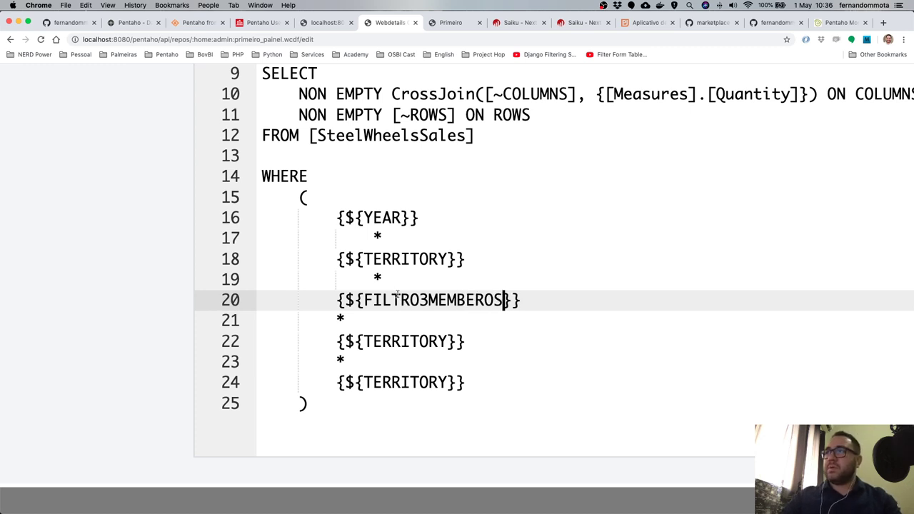
{"action": "key", "text": "Left"}
{"action": "key", "text": "Left"}
{"action": "key", "text": "Left"}
{"action": "key", "text": "BackSpace"}
{"action": "key", "text": "Left"}
{"action": "key", "text": "Left"}
{"action": "key", "text": "Left"}
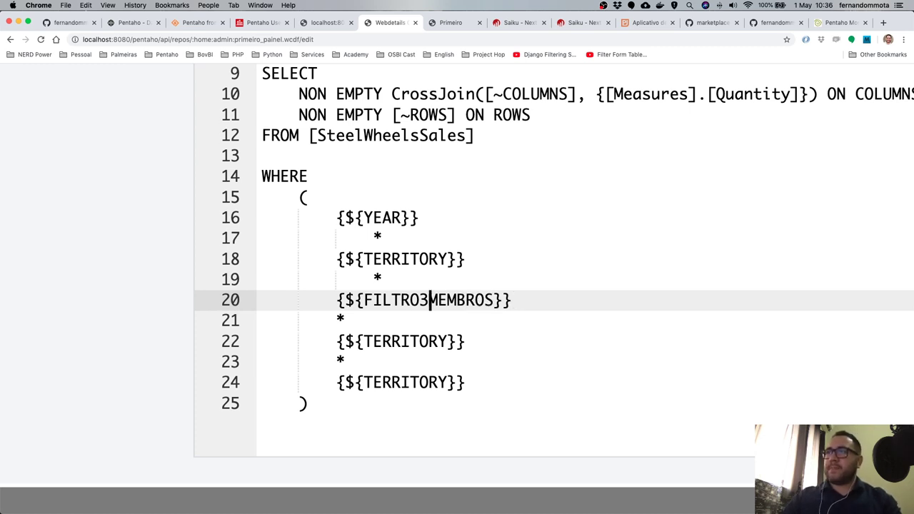
{"action": "type", "text": "_"}
Reuse the FILTRO3_MEMBROS name in the second copied set and renumber it as FILTRO4_MEMBROS.
{"action": "double_click", "coordinate": [434, 300]}
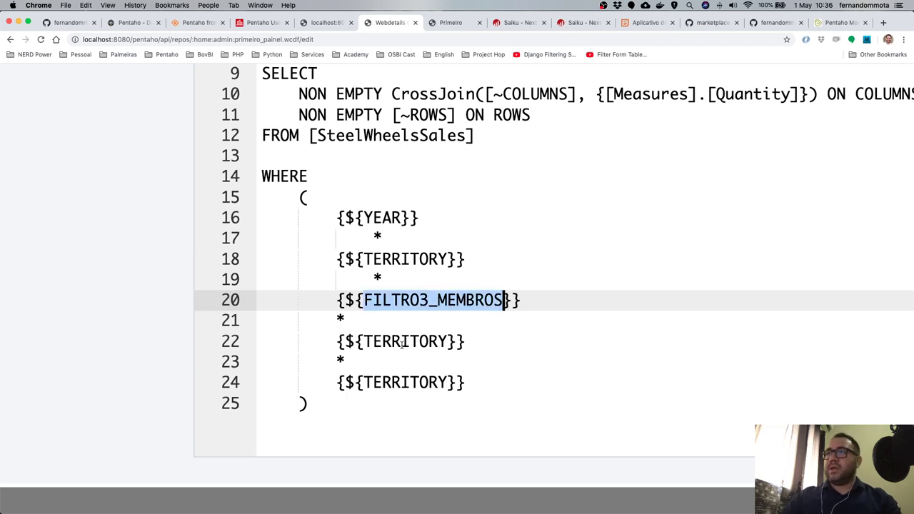
{"action": "key", "text": "ctrl+c"}
{"action": "double_click", "coordinate": [402, 342]}
{"action": "key", "text": "ctrl+v"}
{"action": "left_click", "coordinate": [430, 343]}
{"action": "key", "text": "BackSpace"}
{"action": "type", "text": "4"}
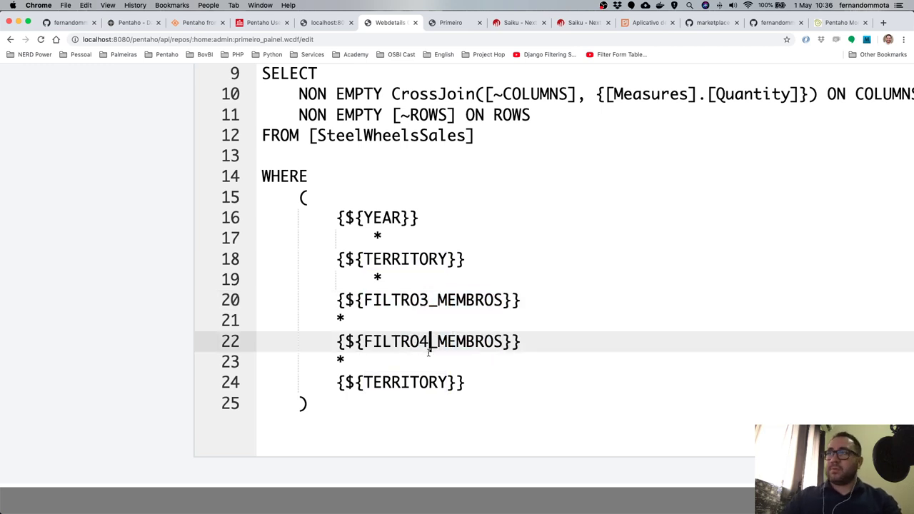
Rename the parameter in the last copied set to FILTRO5_MEMBROS.
{"action": "left_click", "coordinate": [426, 383]}
{"action": "double_click", "coordinate": [426, 382]}
{"action": "key", "text": "ctrl+v"}
{"action": "left_click", "coordinate": [430, 383]}
{"action": "key", "text": "BackSpace"}
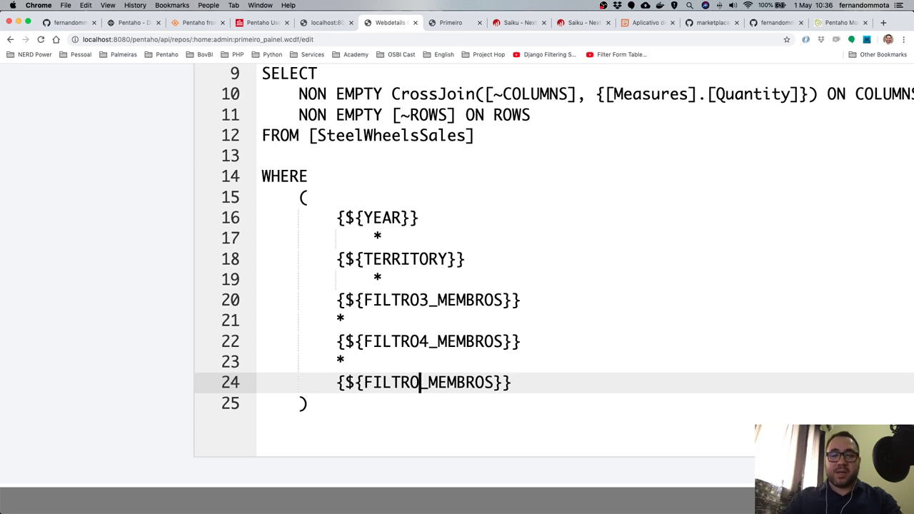
{"action": "type", "text": "5"}
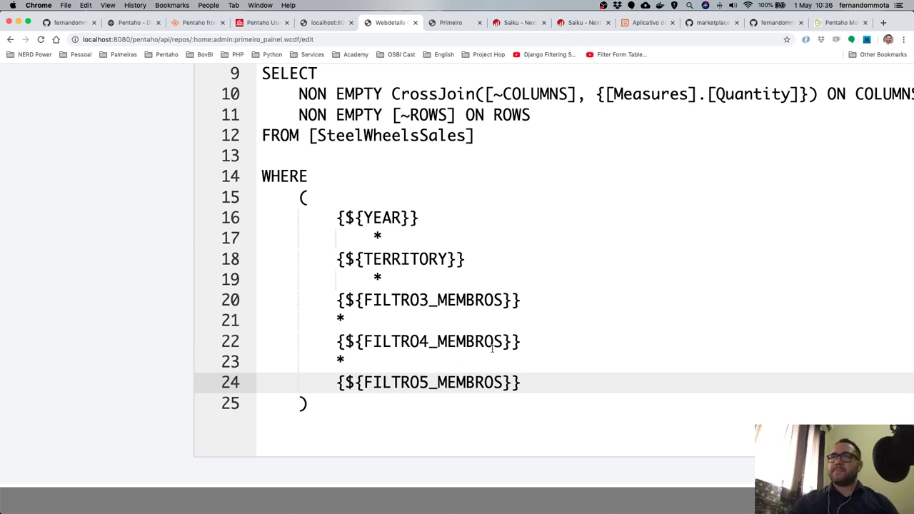
Indent the * operators before the FILTRO4_MEMBROS and FILTRO5_MEMBROS sets and highlight the last operator with its set.
{"action": "left_click", "coordinate": [336, 319]}
{"action": "key", "text": "Tab"}
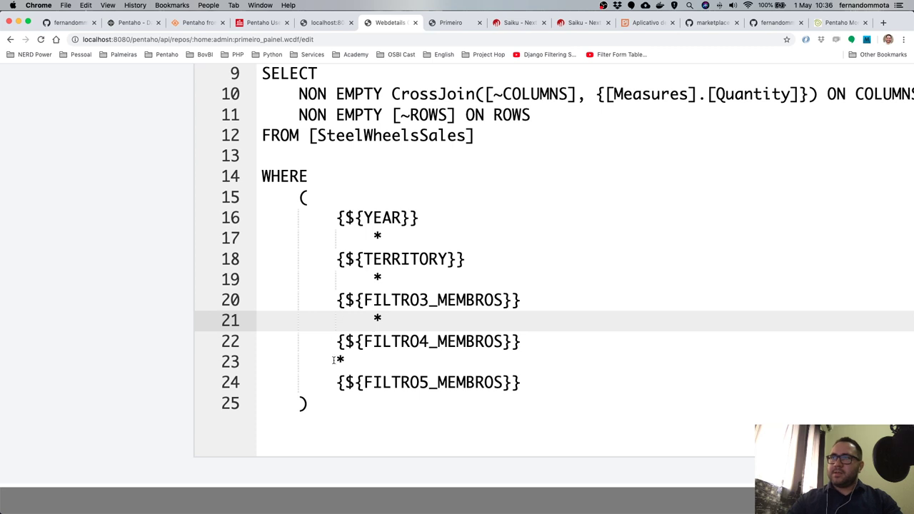
{"action": "left_click", "coordinate": [333, 360]}
{"action": "key", "text": "Tab"}
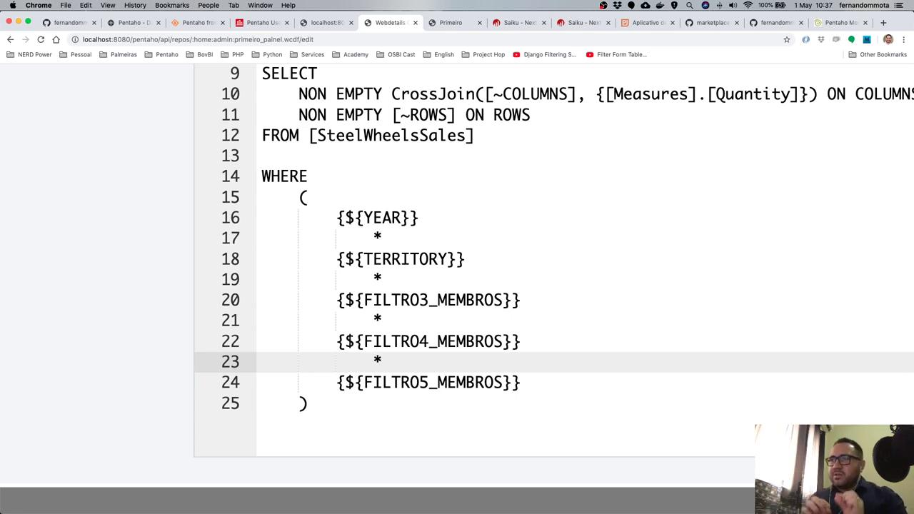
{"action": "left_click_drag", "start_coordinate": [374, 361], "coordinate": [538, 384]}
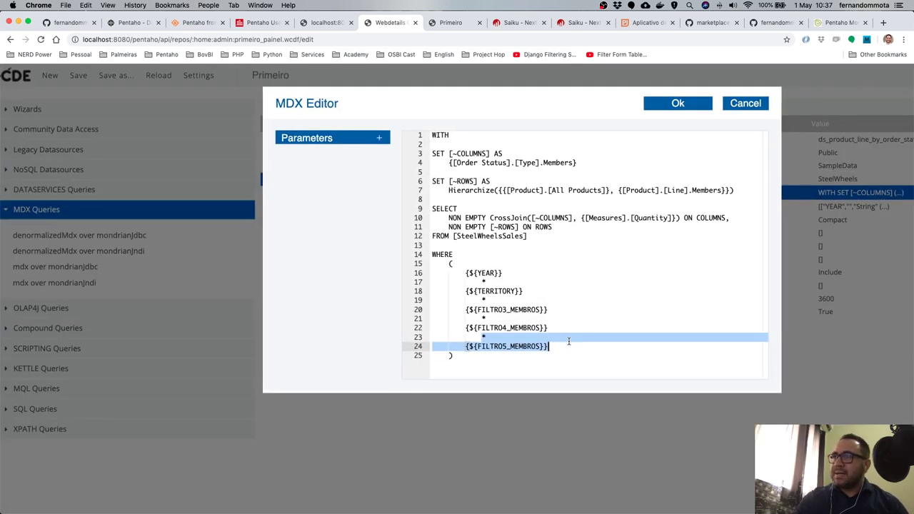
Delete the FILTRO3, FILTRO4 and FILTRO5 example sets and their operators, leaving only YEAR * TERRITORY in the WHERE clause.
{"action": "left_click_drag", "start_coordinate": [549, 346], "coordinate": [390, 310]}
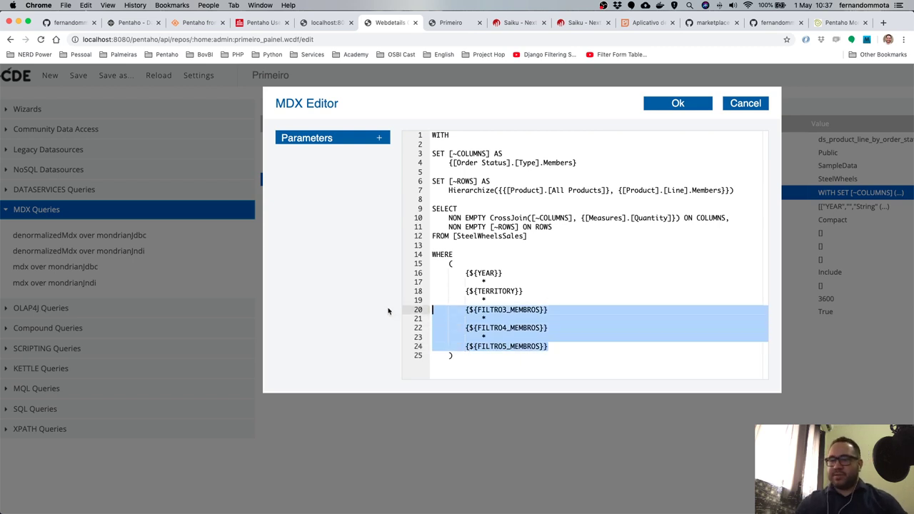
{"action": "key", "text": "BackSpace"}
{"action": "key", "text": "BackSpace"}
{"action": "key", "text": "BackSpace"}
{"action": "key", "text": "BackSpace"}
{"action": "key", "text": "BackSpace"}
{"action": "key", "text": "BackSpace"}
{"action": "key", "text": "BackSpace"}
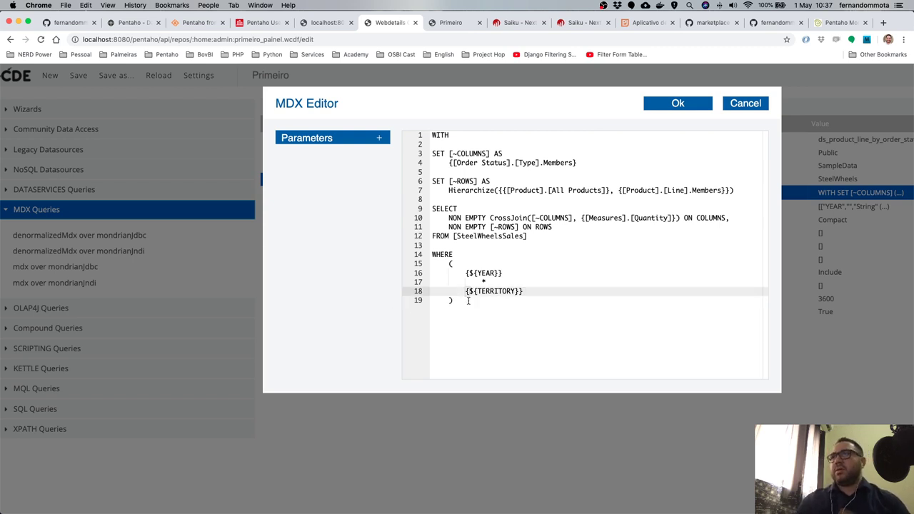
Save the dashboard with the edited MDX query and reload its preview.
{"action": "left_click", "coordinate": [673, 105]}
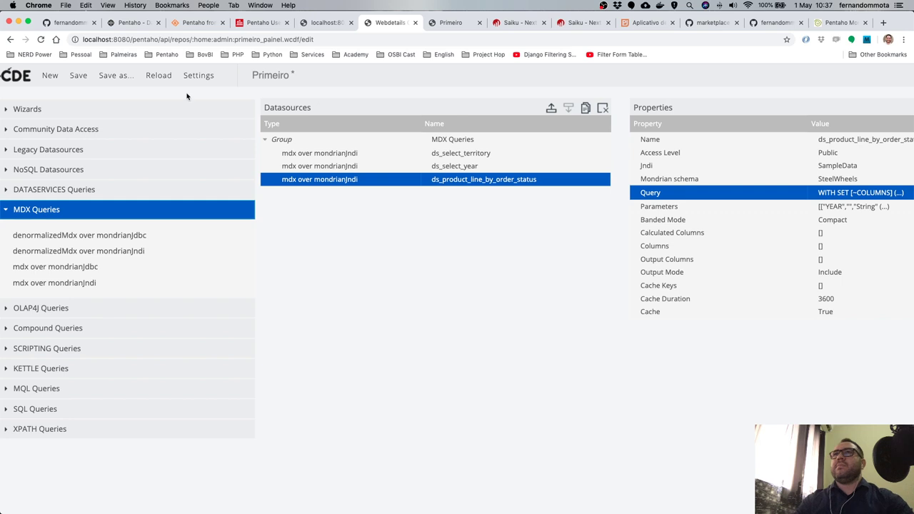
{"action": "left_click", "coordinate": [75, 75]}
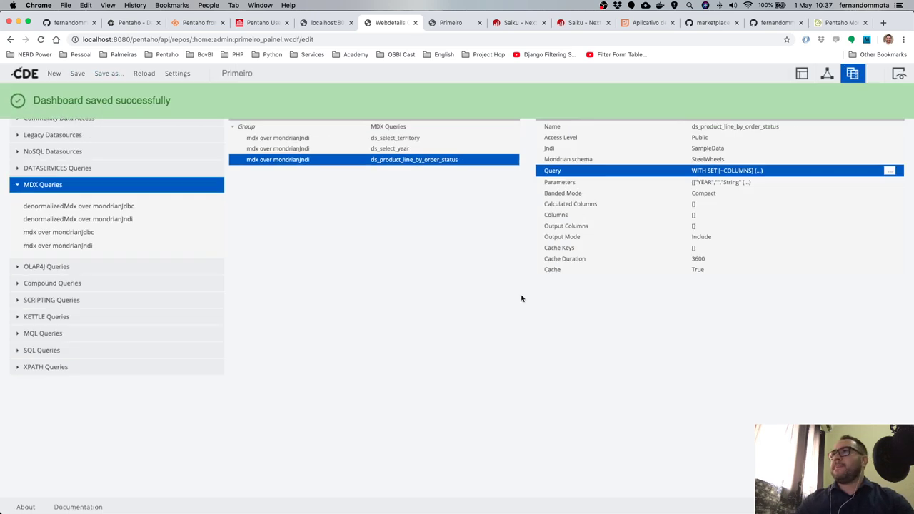
{"action": "left_click", "coordinate": [451, 27]}
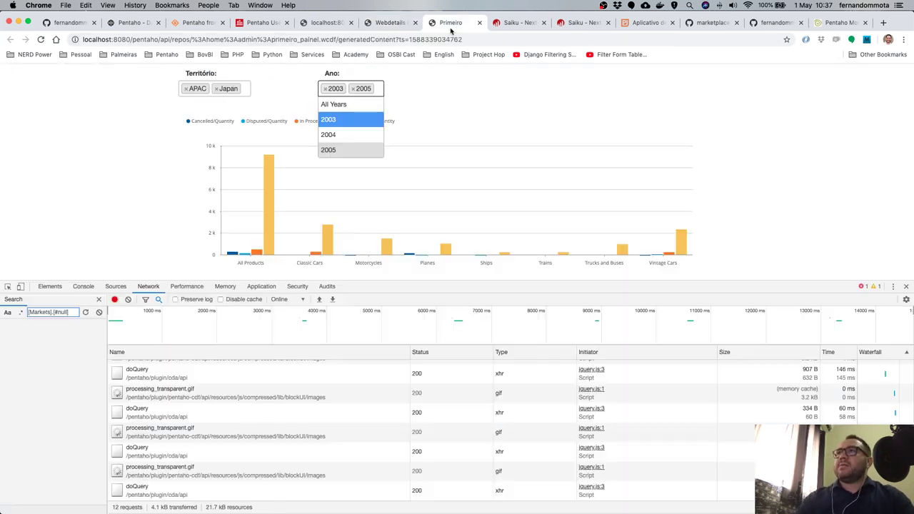
{"action": "key", "text": "ctrl+Up"}
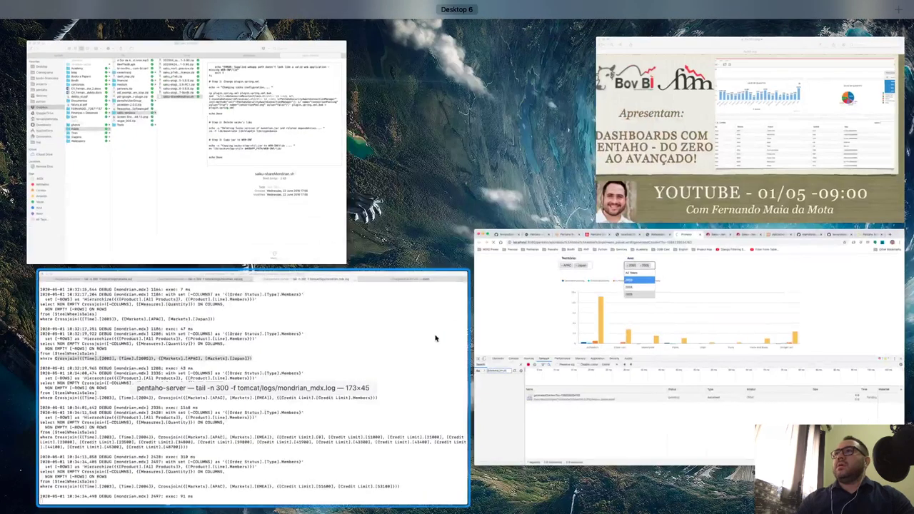
{"action": "left_click", "coordinate": [664, 318]}
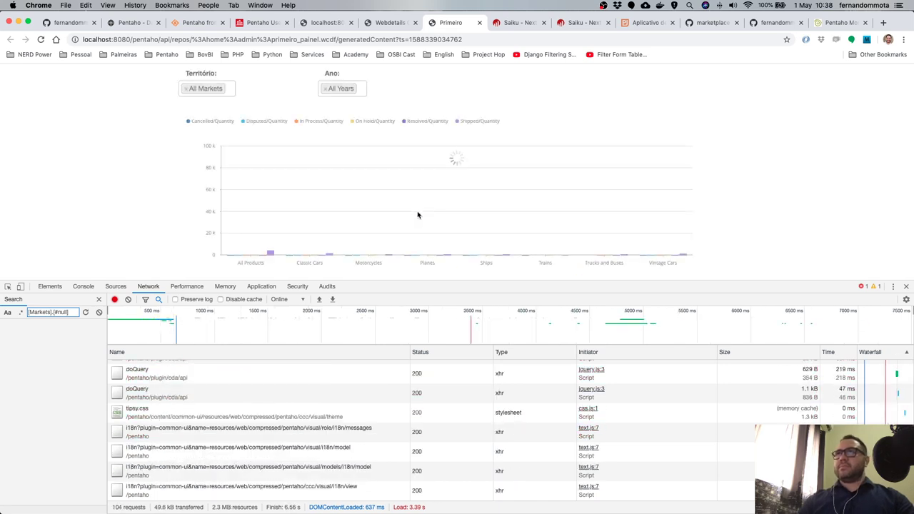
Switch to the terminal's mondrian_mdx.log and examine the WHERE clause of the most recently executed query.
{"action": "key", "text": "ctrl+Up"}
{"action": "left_click", "coordinate": [450, 404]}
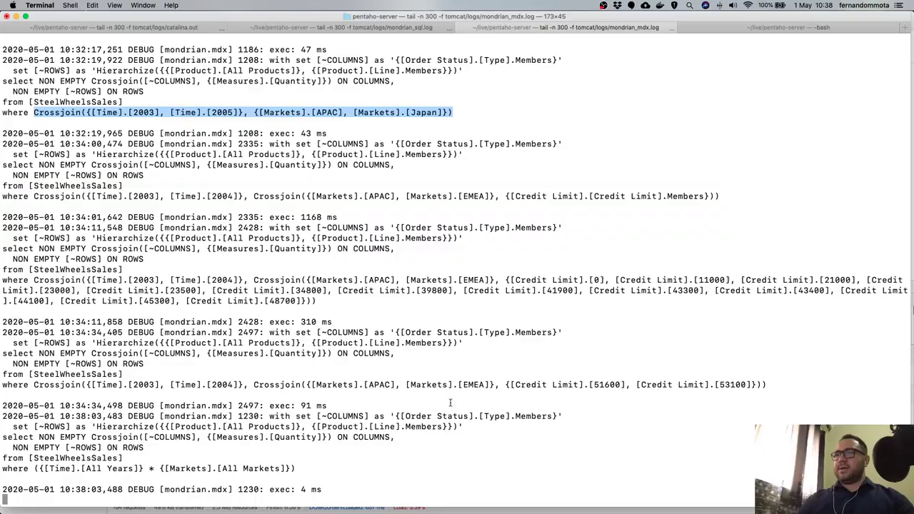
{"action": "left_click_drag", "start_coordinate": [34, 469], "coordinate": [297, 469]}
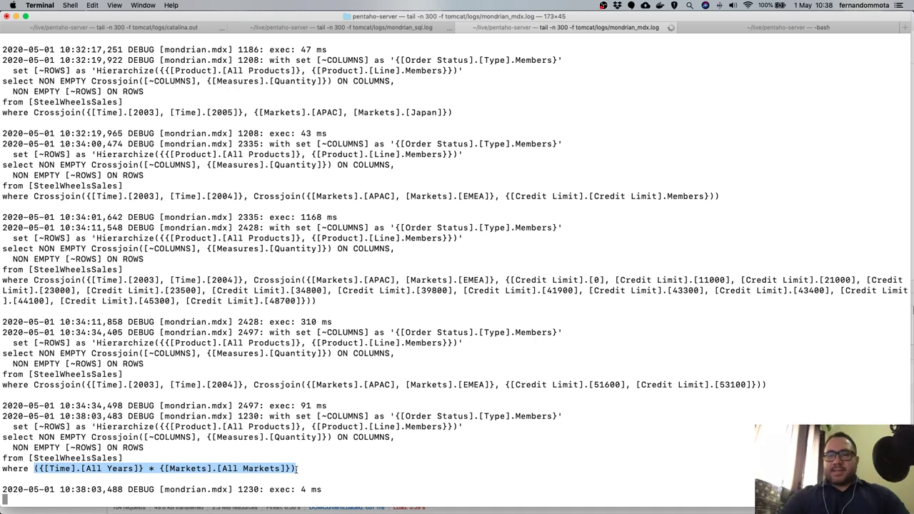
Switch to Chrome, dock the developer tools beside the dashboard preview, and reload it in iPhone 6/7/8 device view.
{"action": "key", "text": "super+Tab"}
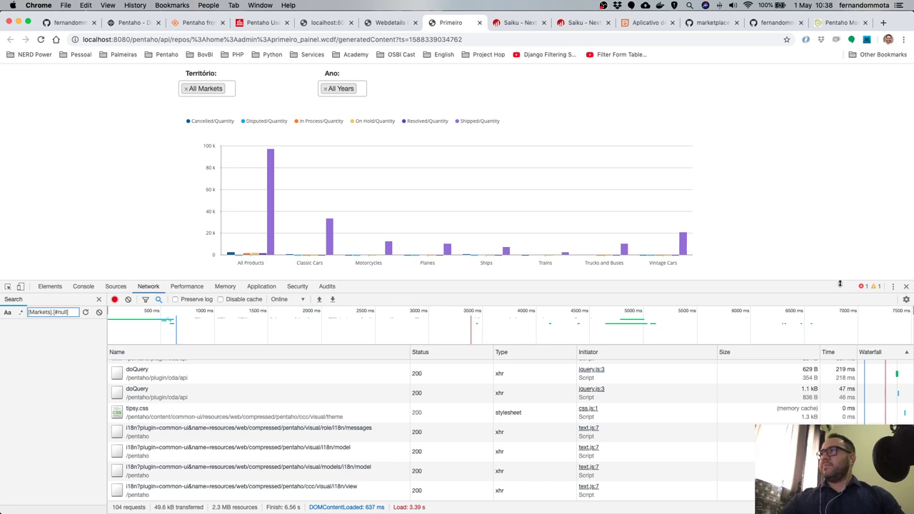
{"action": "left_click_drag", "start_coordinate": [840, 284], "coordinate": [839, 324]}
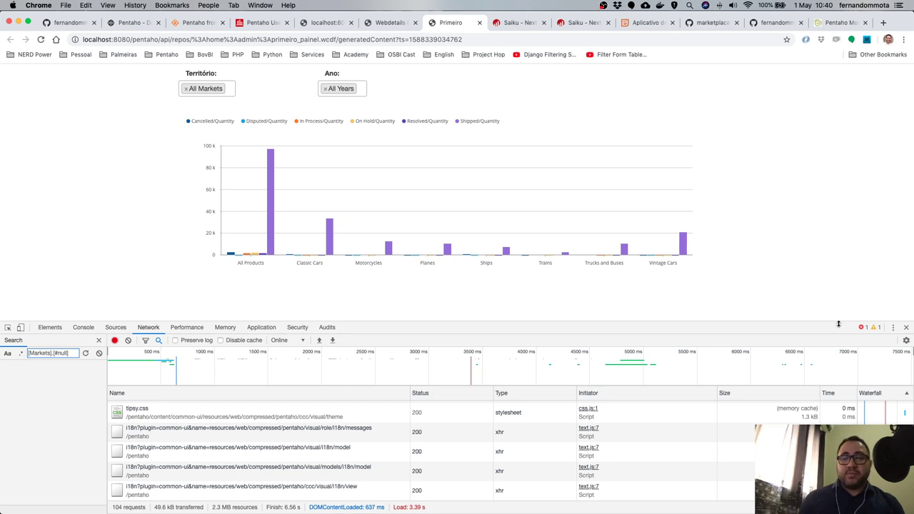
{"action": "left_click", "coordinate": [893, 327]}
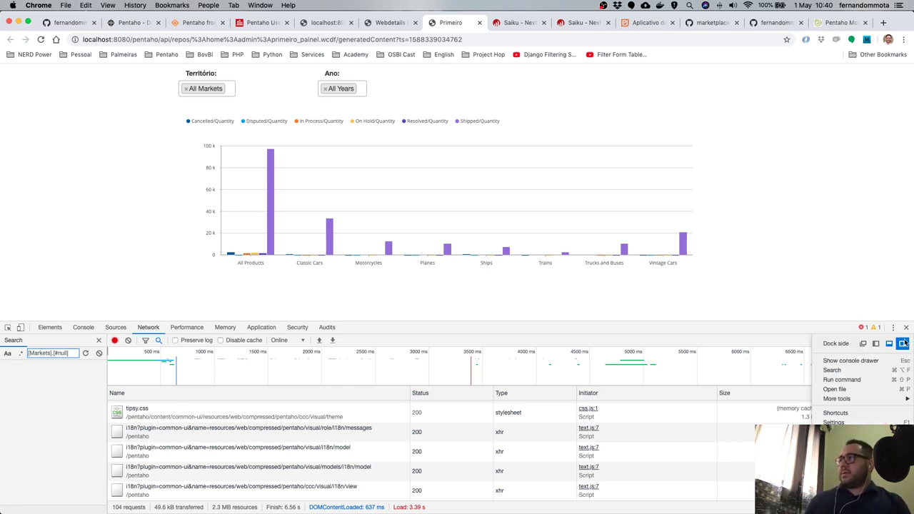
{"action": "left_click", "coordinate": [904, 343]}
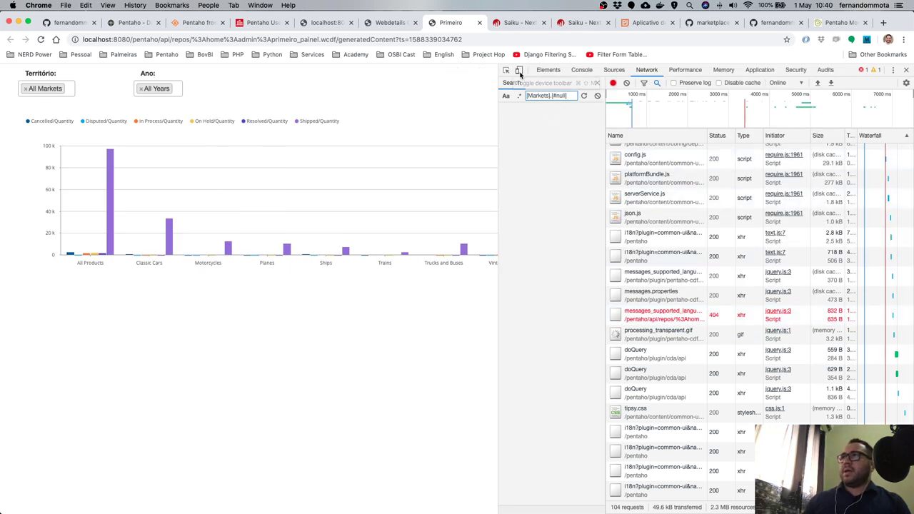
{"action": "left_click", "coordinate": [519, 71]}
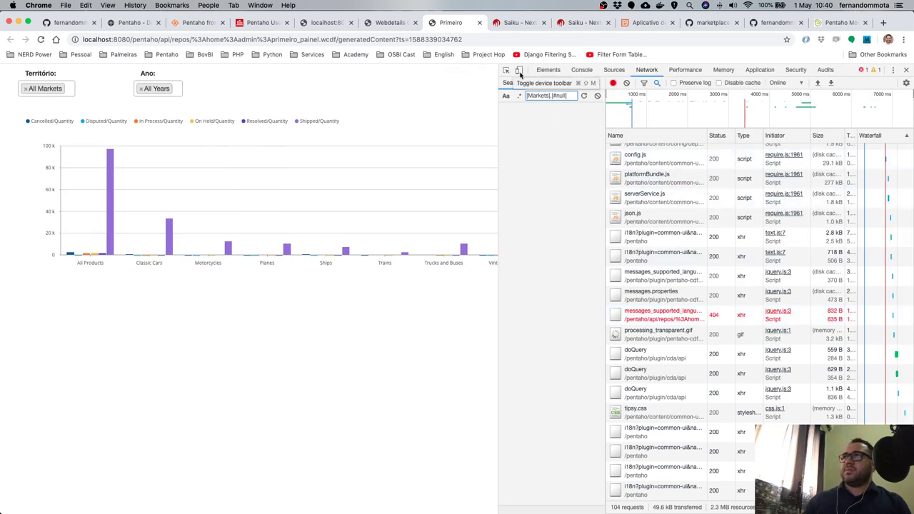
{"action": "left_click", "coordinate": [40, 40]}
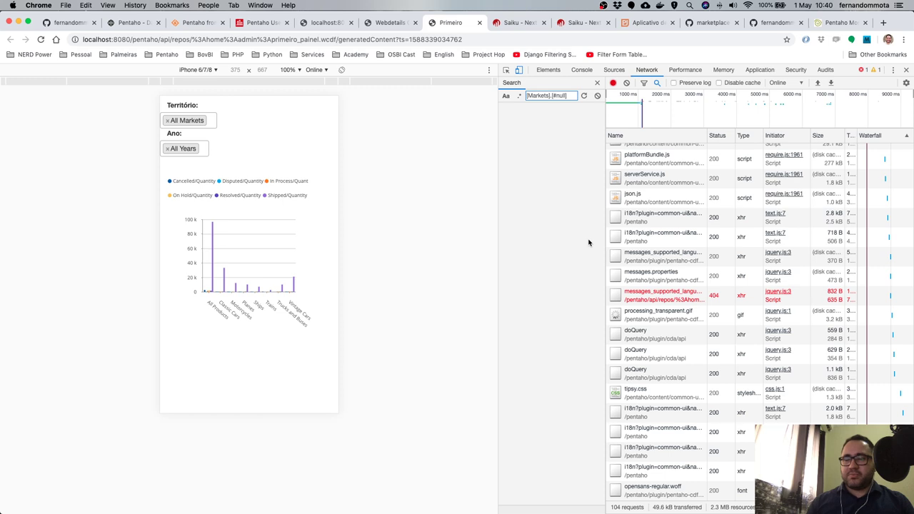
Turn off device view and dock the developer tools below the dashboard page.
{"action": "left_click", "coordinate": [520, 69]}
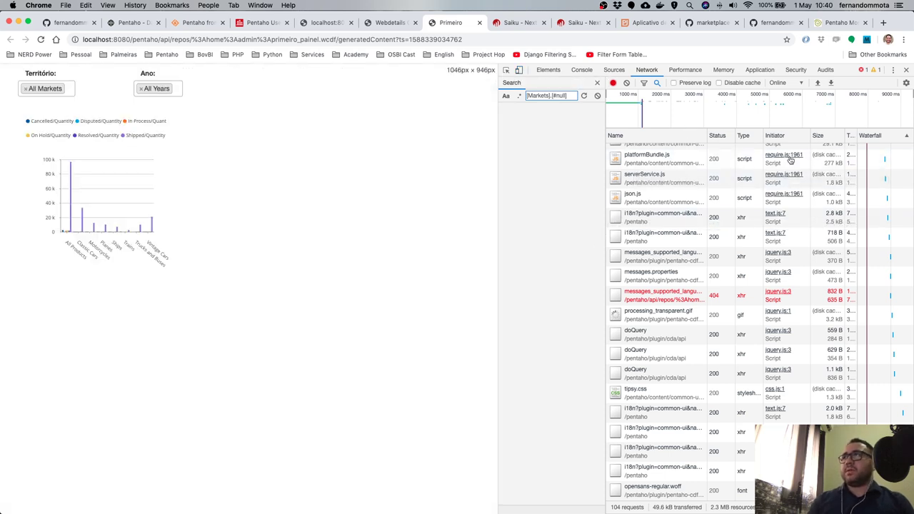
{"action": "left_click", "coordinate": [894, 71]}
{"action": "left_click", "coordinate": [884, 91]}
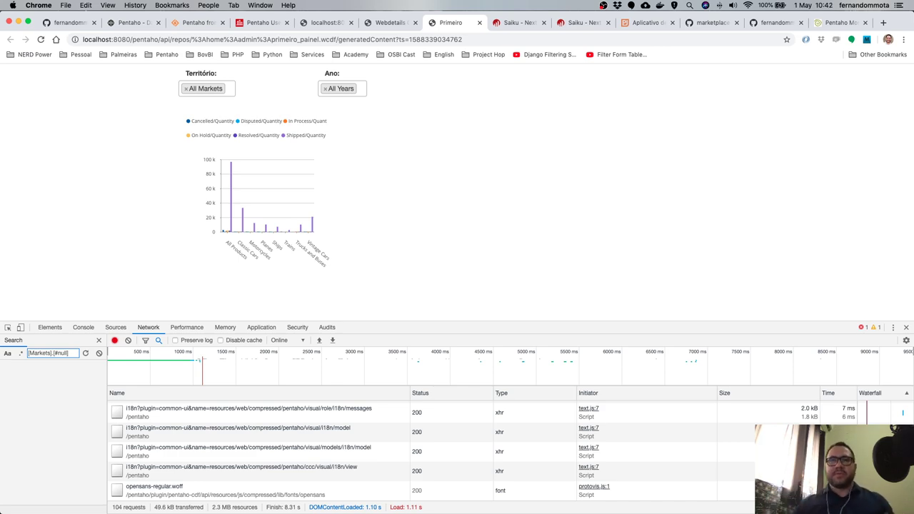
Switch to the terminal to revisit the logged MDX query's WHERE clause, and return to the dashboard in Chrome.
{"action": "key", "text": "ctrl+Up"}
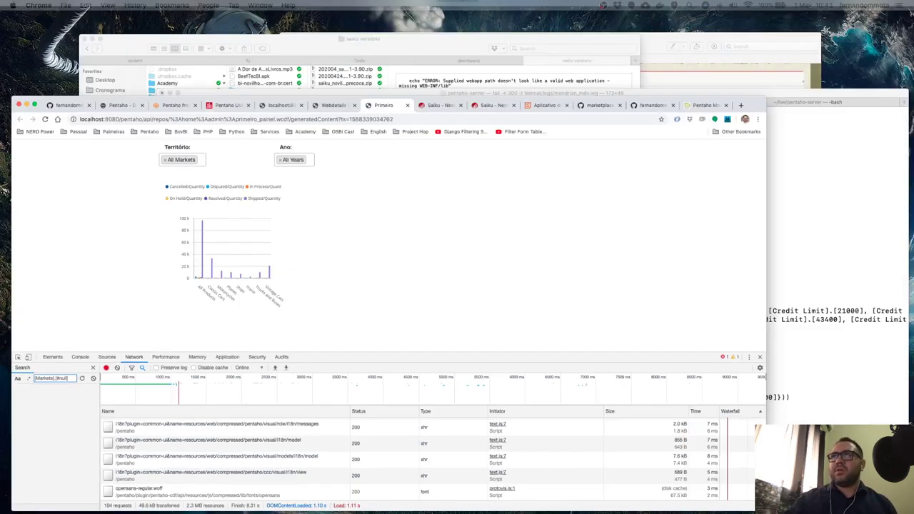
{"action": "left_click", "coordinate": [552, 400]}
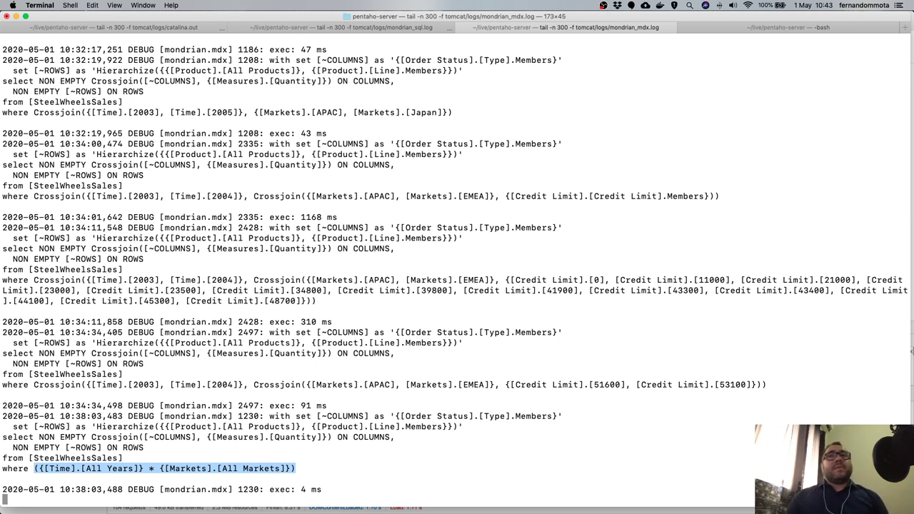
{"action": "key", "text": "ctrl+Up"}
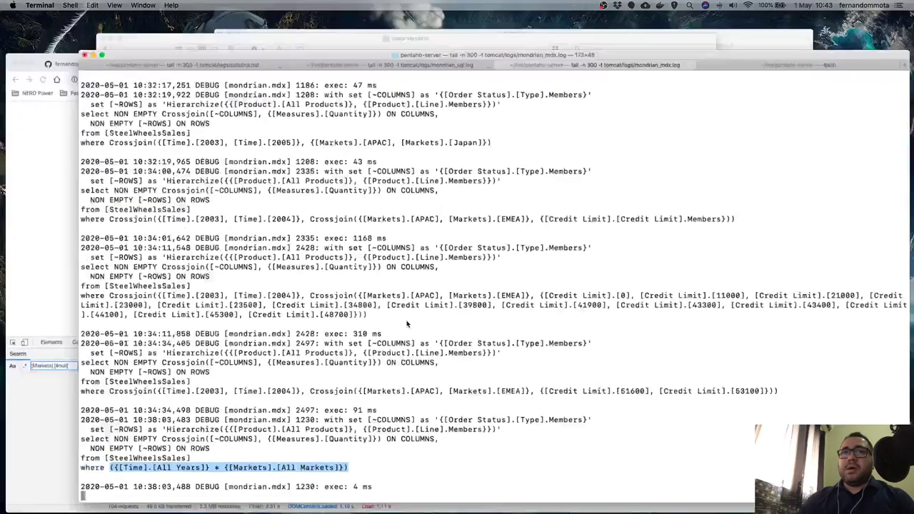
{"action": "left_click", "coordinate": [407, 324]}
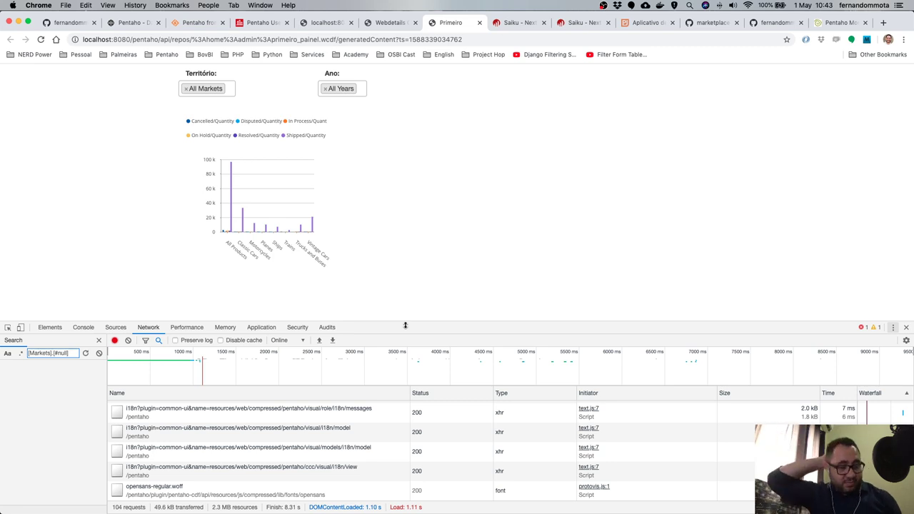
Open the bi.novilhoms.com.br portal in a new tab and log in with the prefilled admin credentials.
{"action": "left_click", "coordinate": [883, 24]}
{"action": "type", "text": "bi.nov"}
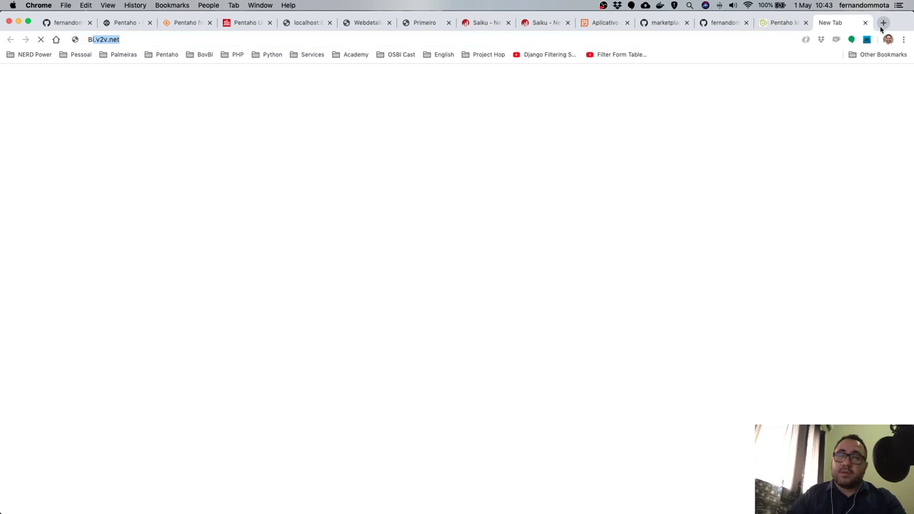
{"action": "key", "text": "Return"}
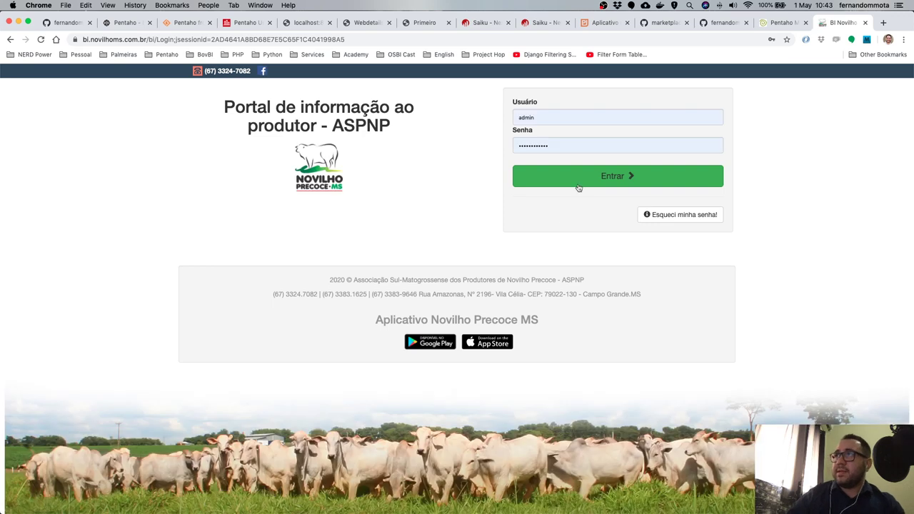
{"action": "left_click", "coordinate": [581, 186]}
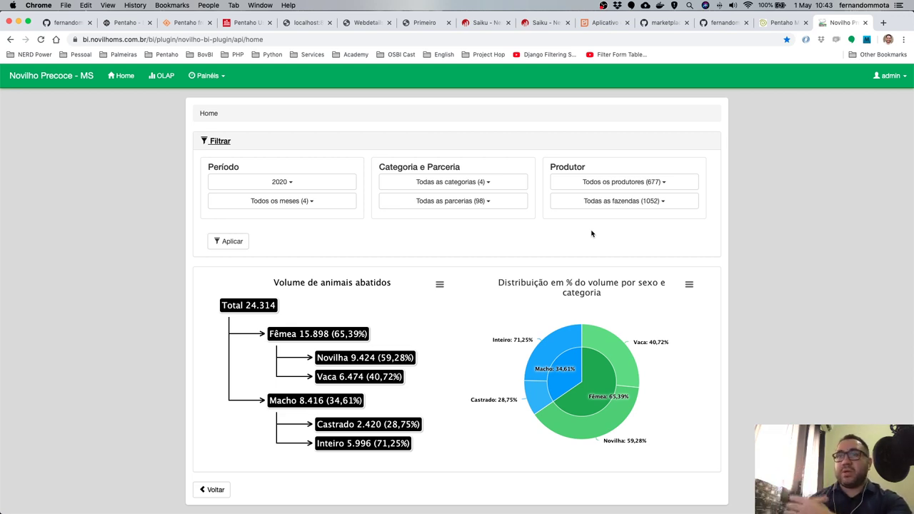
Examine the year and month options offered by the Período filters on the portal's home dashboard.
{"action": "left_click", "coordinate": [306, 182]}
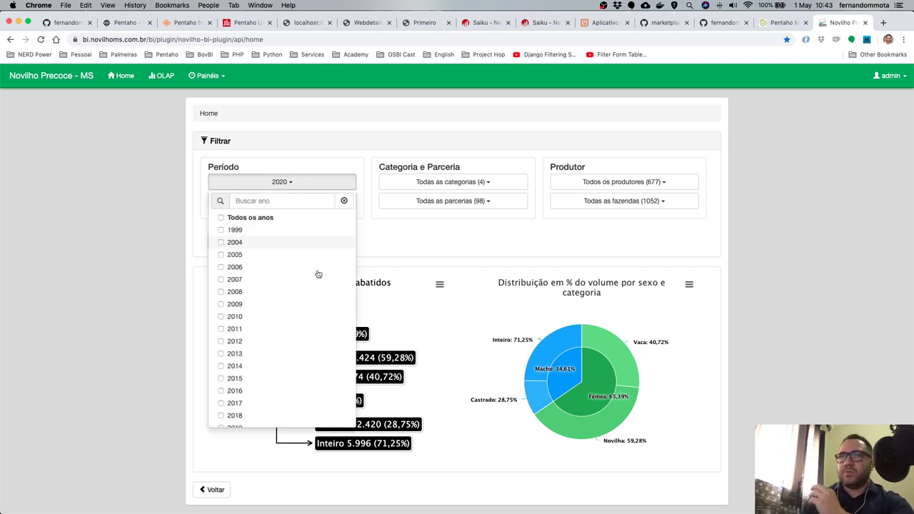
{"action": "scroll", "coordinate": [306, 284], "scroll_direction": "down", "scroll_amount": 3}
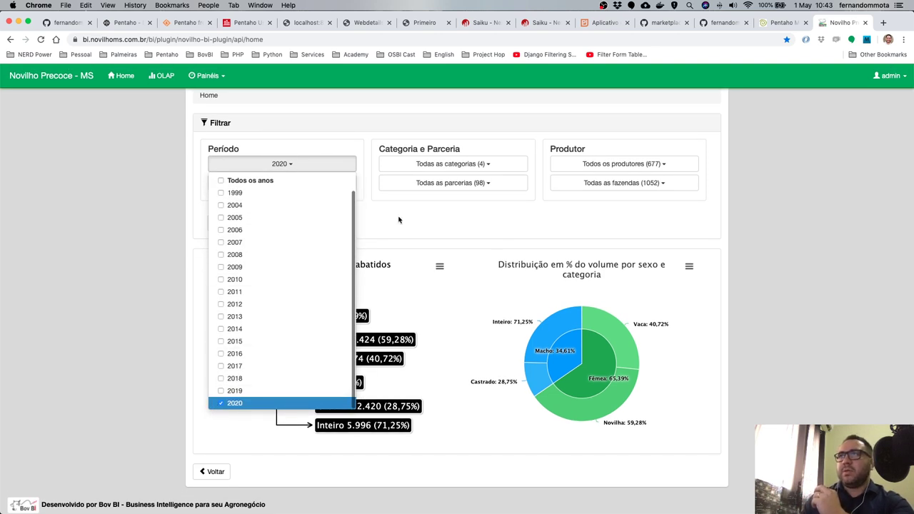
{"action": "left_click", "coordinate": [399, 220]}
{"action": "left_click", "coordinate": [321, 185]}
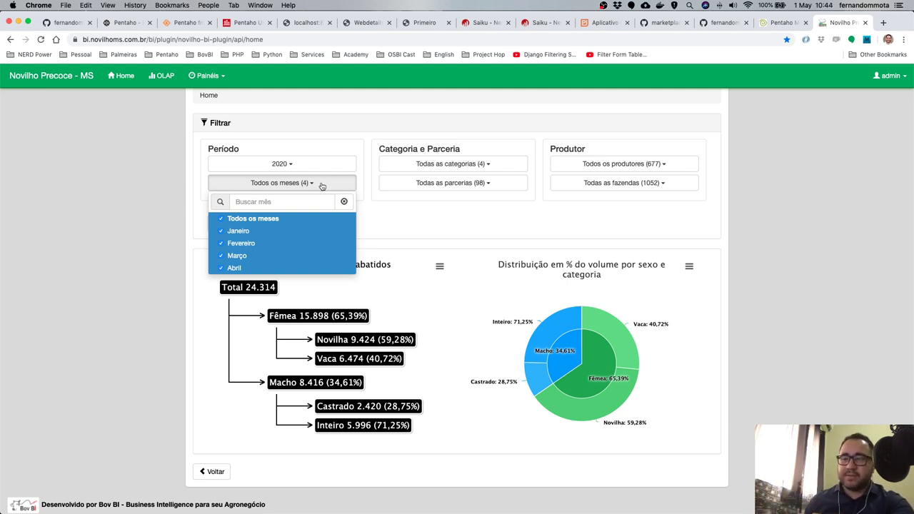
Replace the selected year 2020 with 2017 in the Período filter and check the dependent month list.
{"action": "left_click", "coordinate": [307, 170]}
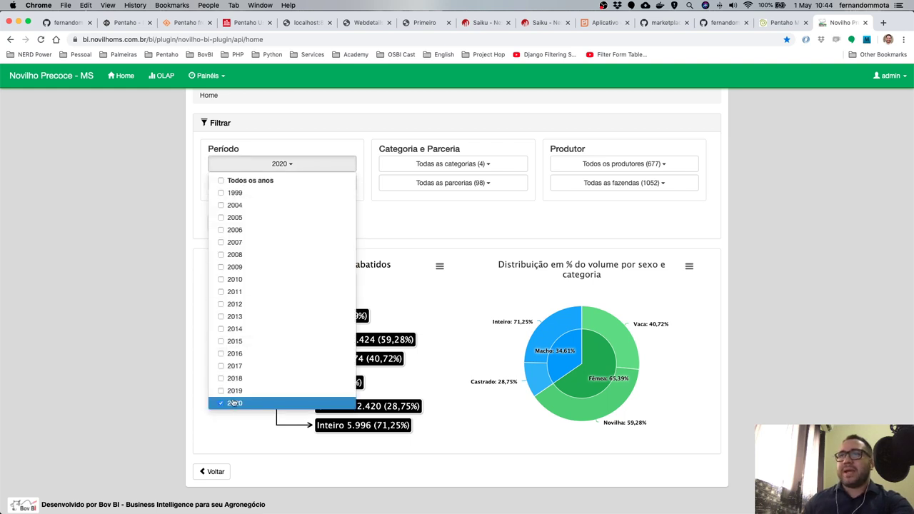
{"action": "left_click", "coordinate": [233, 403]}
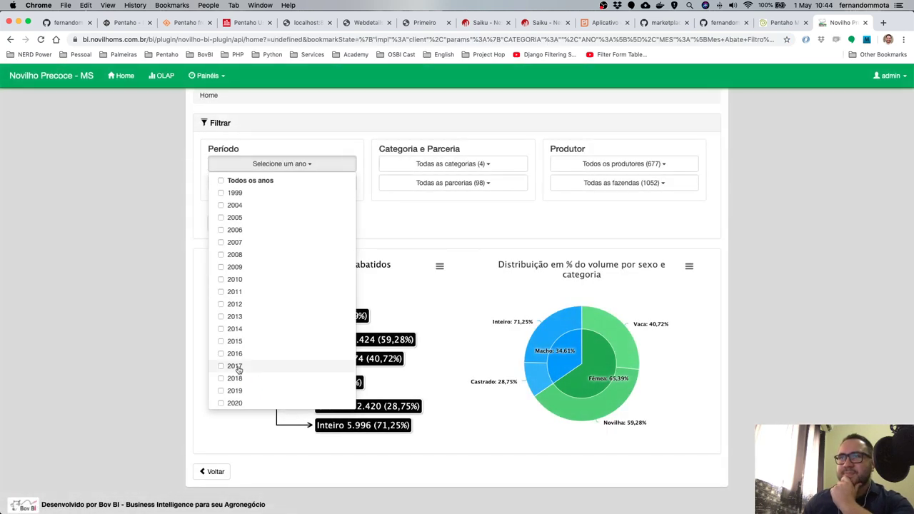
{"action": "left_click", "coordinate": [239, 369]}
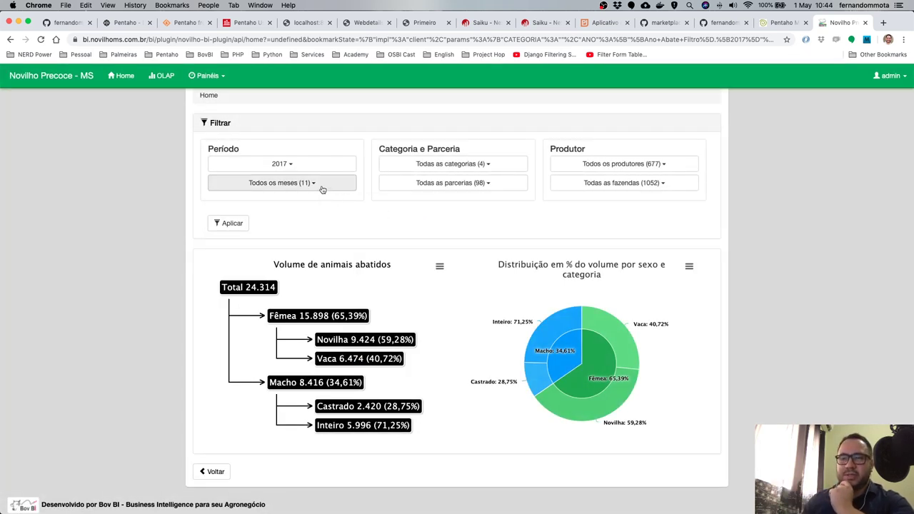
{"action": "left_click", "coordinate": [322, 189]}
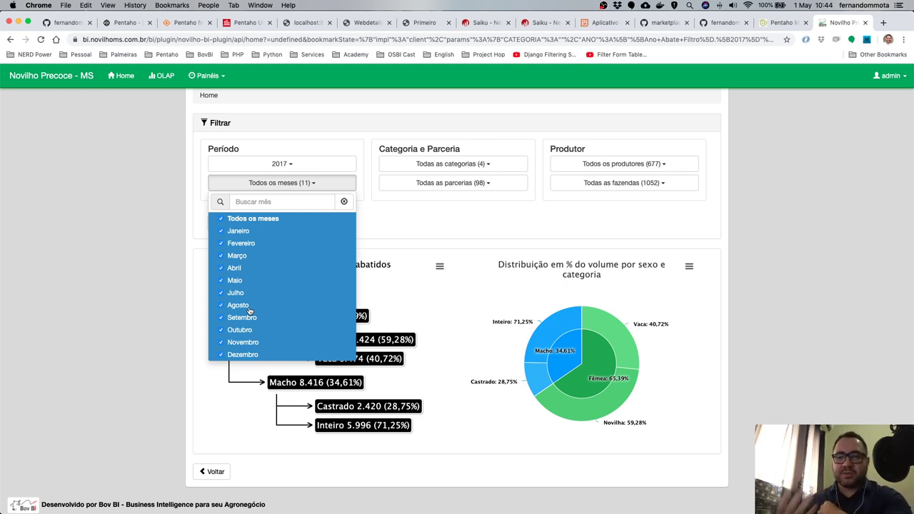
{"action": "left_click", "coordinate": [420, 226]}
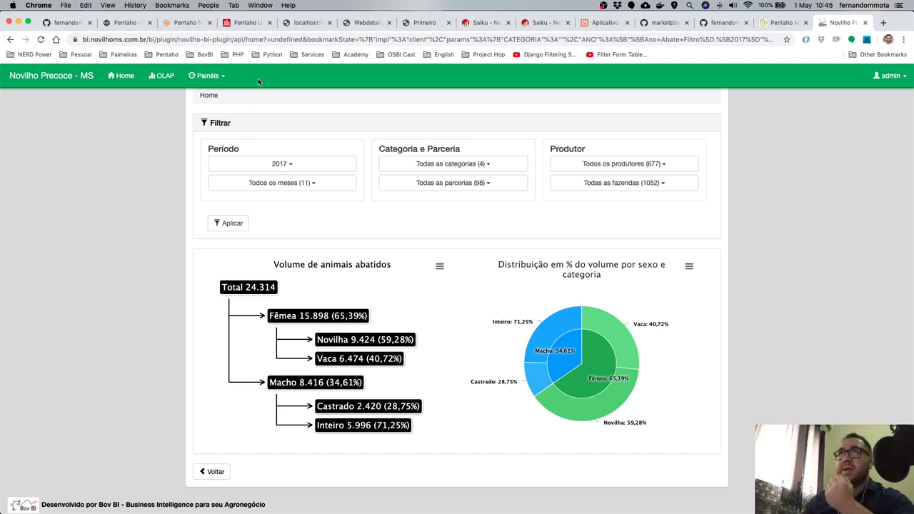
Drill into the Novilha slice of the distribution chart and open Parceria for 01.03 JBS NOVILHA WALLMART (INATIVO).
{"action": "left_click", "coordinate": [208, 77]}
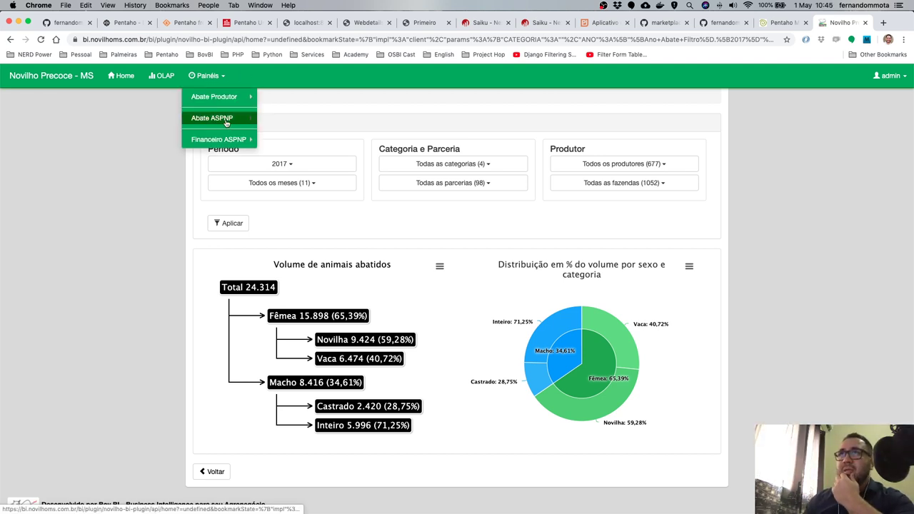
{"action": "left_click", "coordinate": [599, 414]}
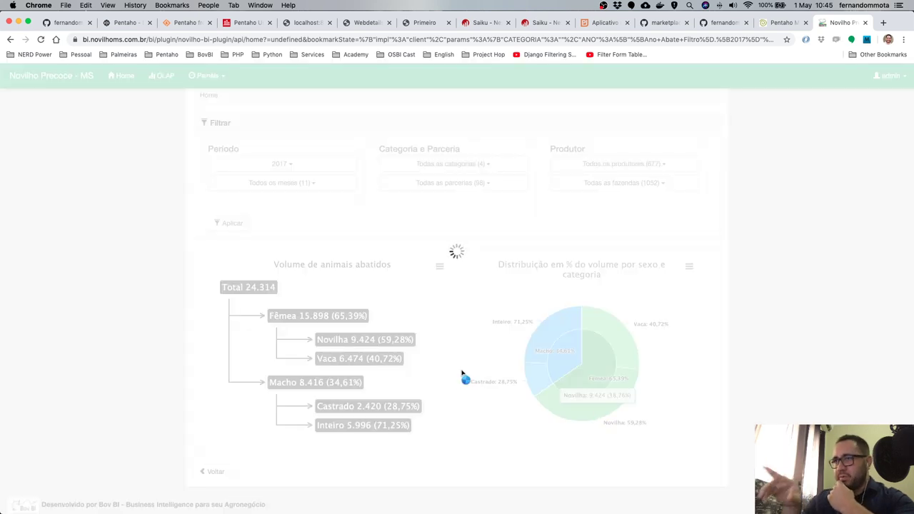
{"action": "scroll", "coordinate": [460, 368], "scroll_direction": "down", "scroll_amount": 5}
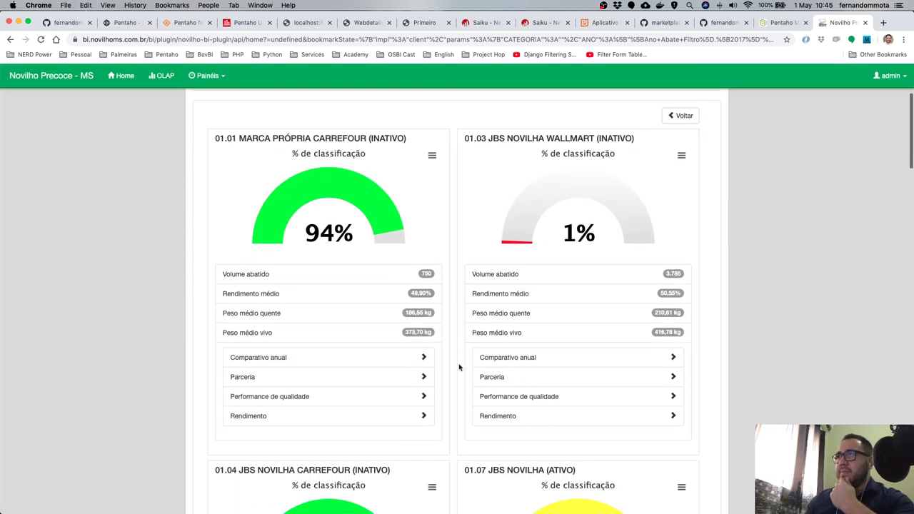
{"action": "scroll", "coordinate": [459, 367], "scroll_direction": "up", "scroll_amount": 3}
{"action": "scroll", "coordinate": [522, 282], "scroll_direction": "down", "scroll_amount": 1}
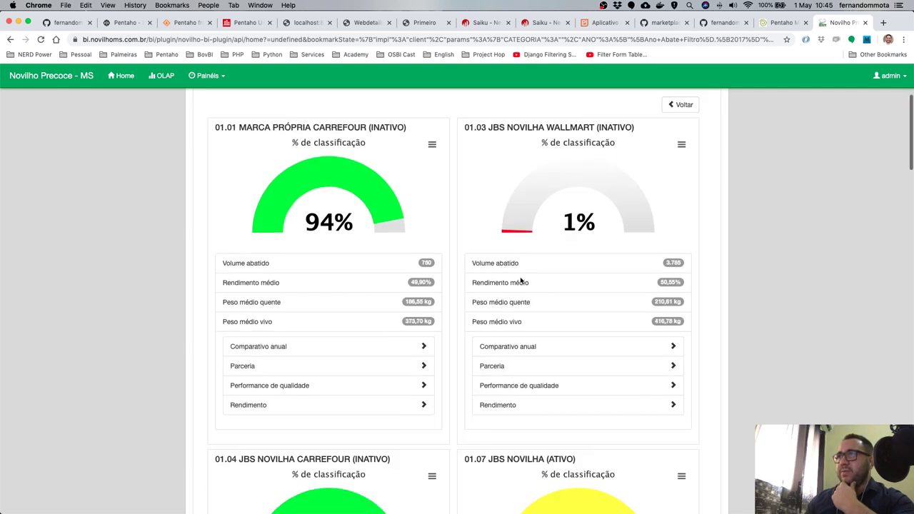
{"action": "left_click", "coordinate": [496, 366]}
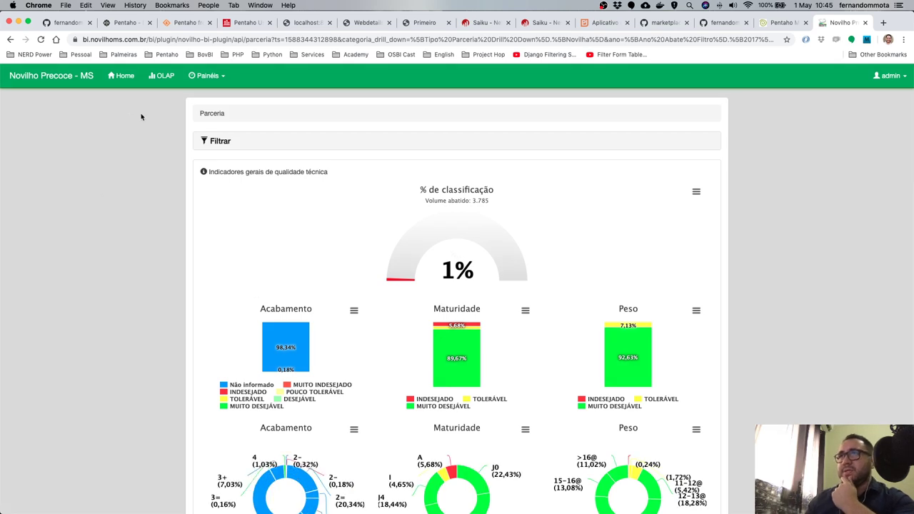
Expand the Parceria page's filters and examine the inherited selections and the technical quality indicator charts.
{"action": "left_click", "coordinate": [220, 141]}
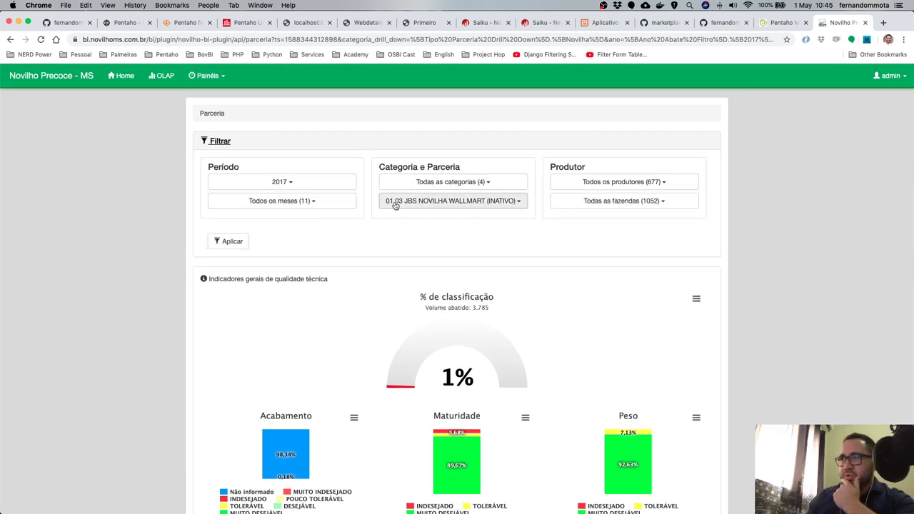
{"action": "scroll", "coordinate": [393, 394], "scroll_direction": "down", "scroll_amount": 3}
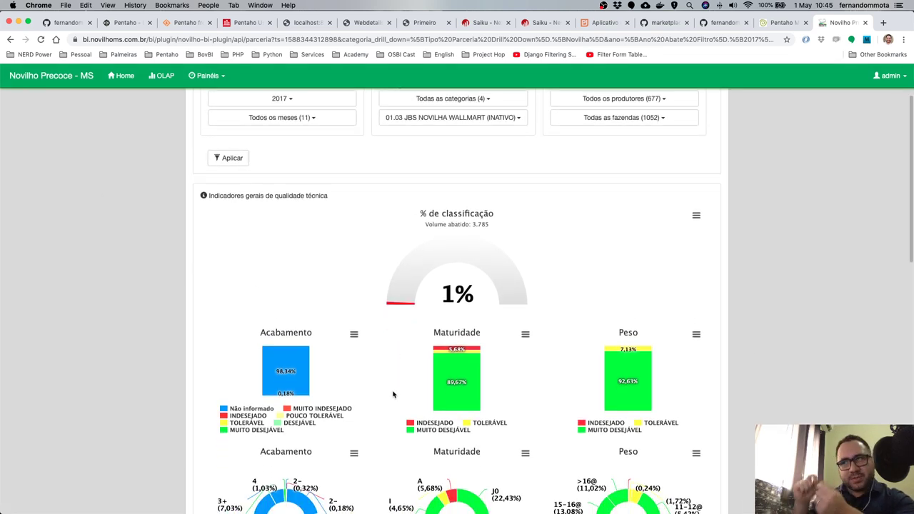
{"action": "scroll", "coordinate": [393, 395], "scroll_direction": "down", "scroll_amount": 1}
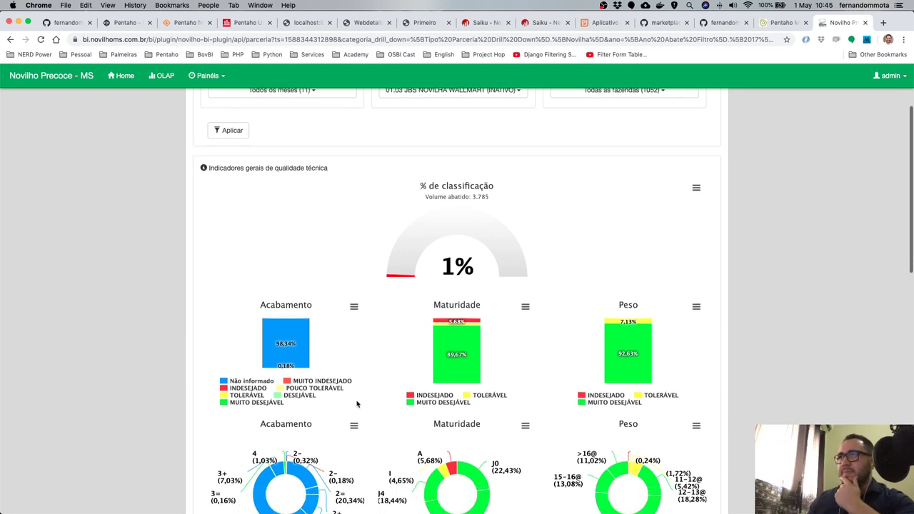
{"action": "scroll", "coordinate": [441, 363], "scroll_direction": "down", "scroll_amount": 3}
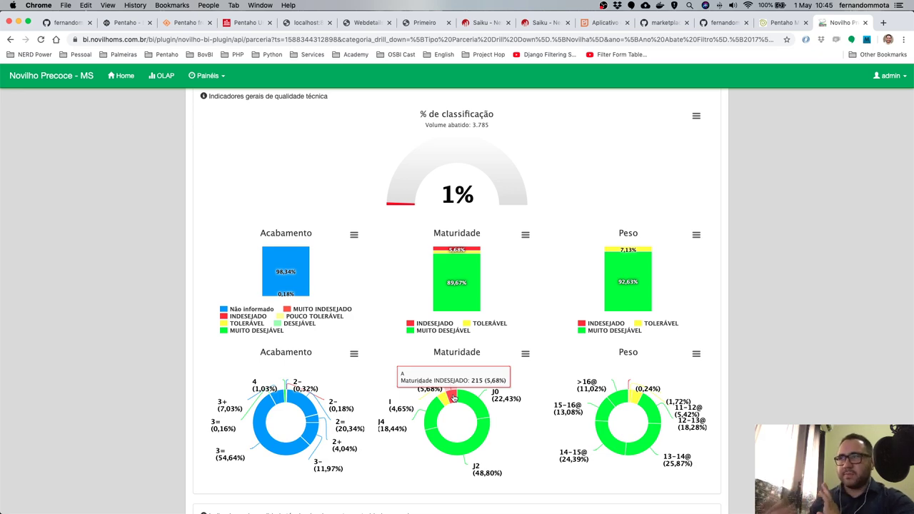
Open the Extrato for slice A (INDESEJADO) of the Maturidade donut and view the first listed producer's slaughter history.
{"action": "left_click", "coordinate": [453, 397]}
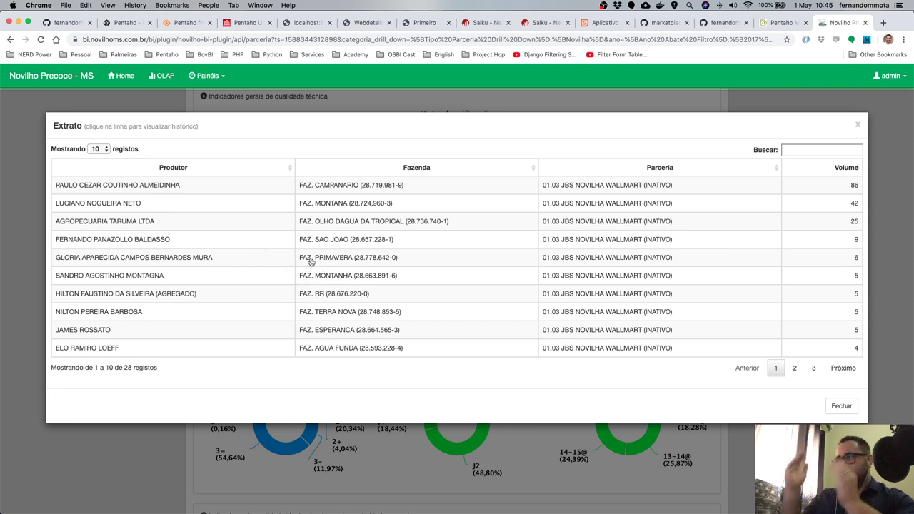
{"action": "left_click", "coordinate": [228, 190]}
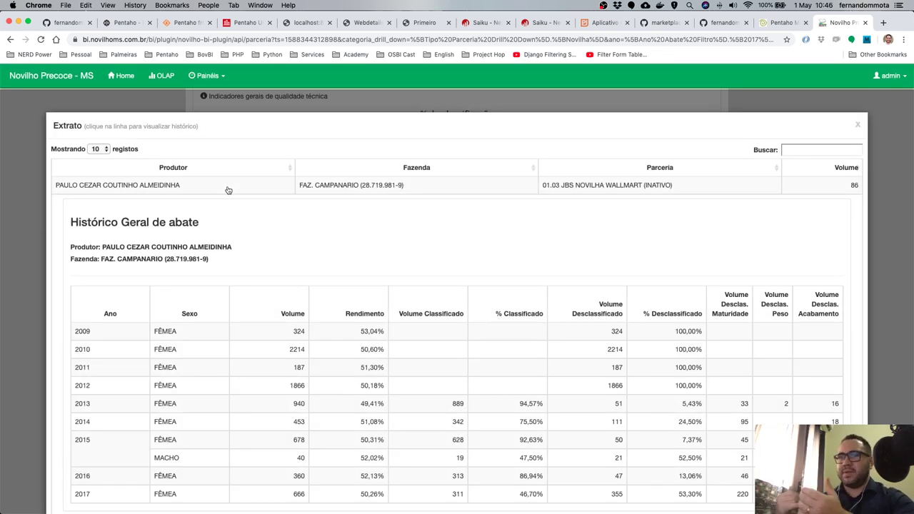
{"action": "scroll", "coordinate": [296, 255], "scroll_direction": "down", "scroll_amount": 5}
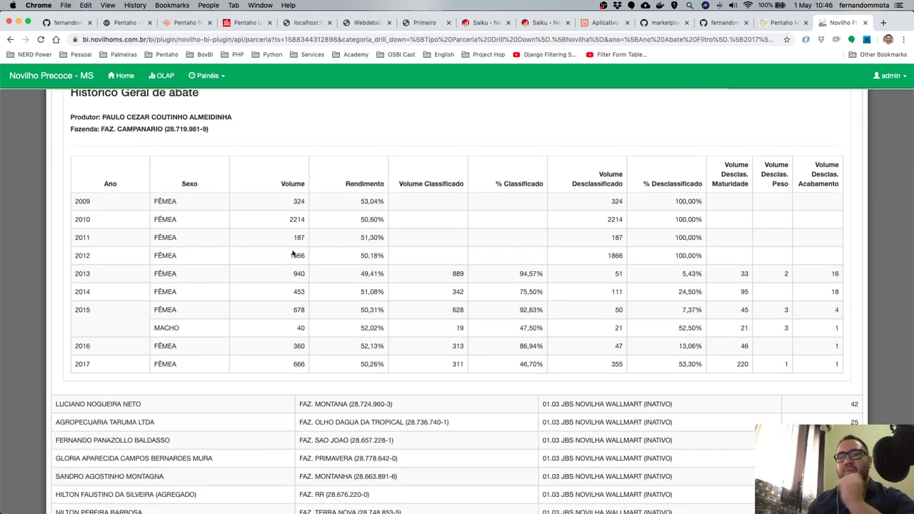
Return to the CDE editor's MDX query and examine the WHERE clause that combines the YEAR and TERRITORY parameters.
{"action": "scroll", "coordinate": [404, 294], "scroll_direction": "up", "scroll_amount": 2}
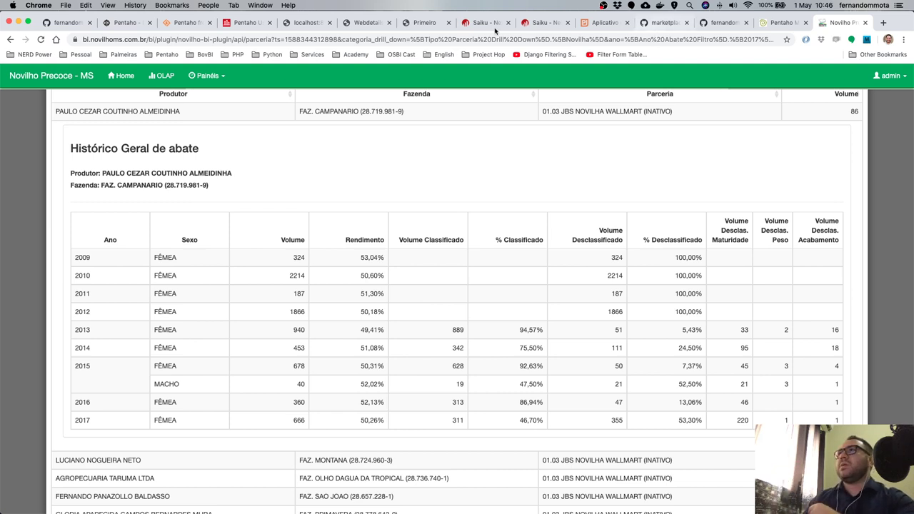
{"action": "left_click", "coordinate": [396, 24]}
{"action": "left_click", "coordinate": [393, 24]}
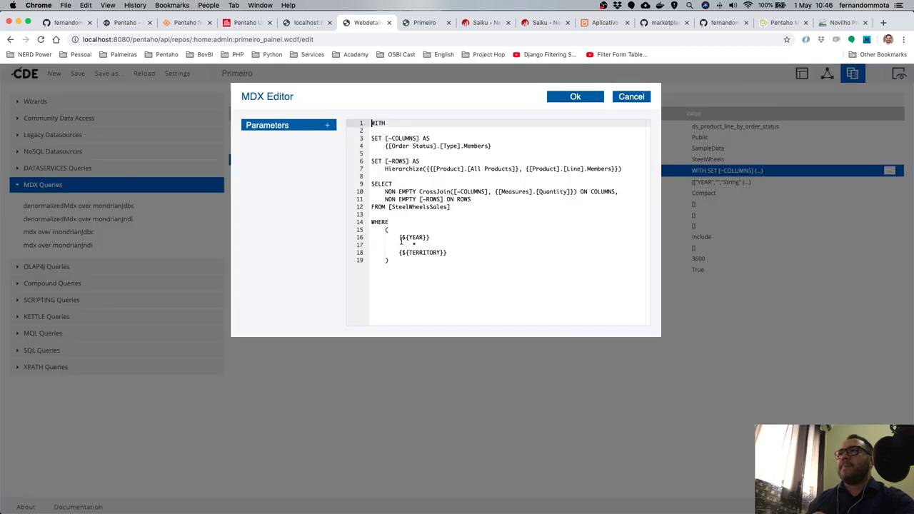
{"action": "left_click_drag", "start_coordinate": [372, 229], "coordinate": [426, 261]}
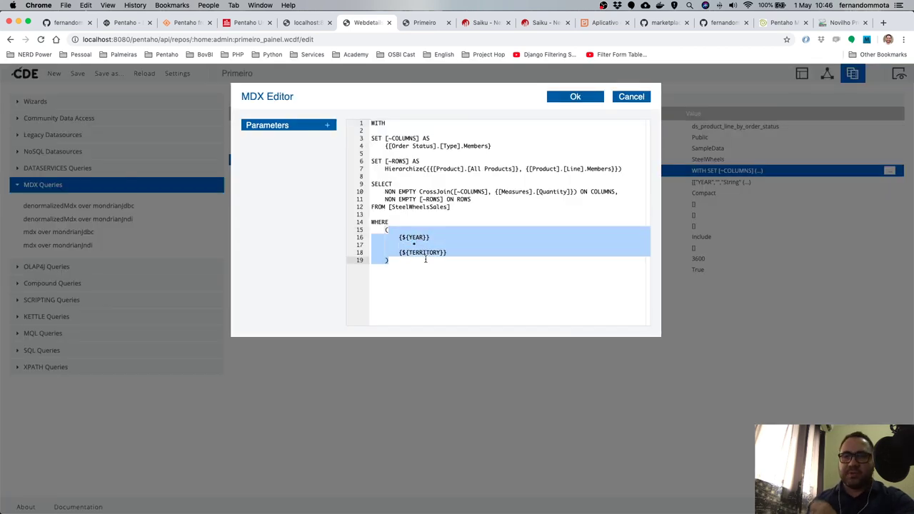
{"action": "left_click", "coordinate": [396, 252]}
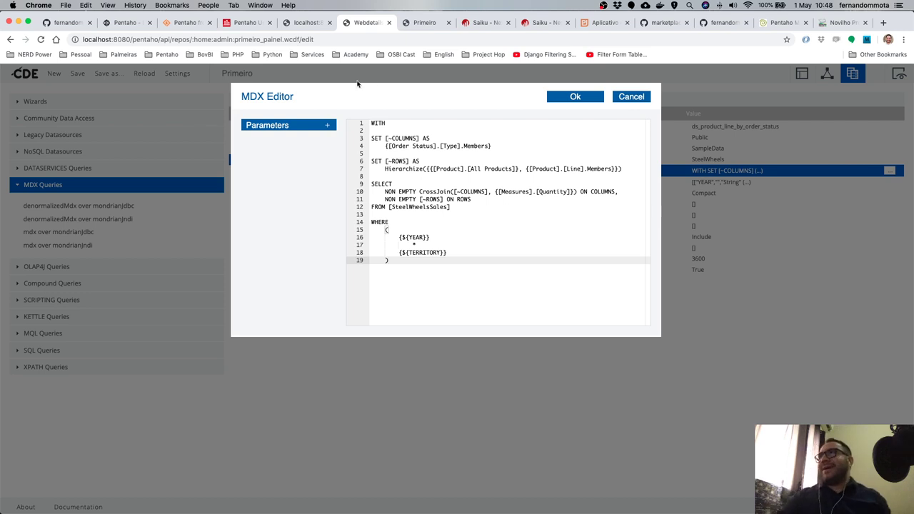
Switch to the Primeiro dashboard preview and close the browser's developer tools.
{"action": "left_click", "coordinate": [425, 23]}
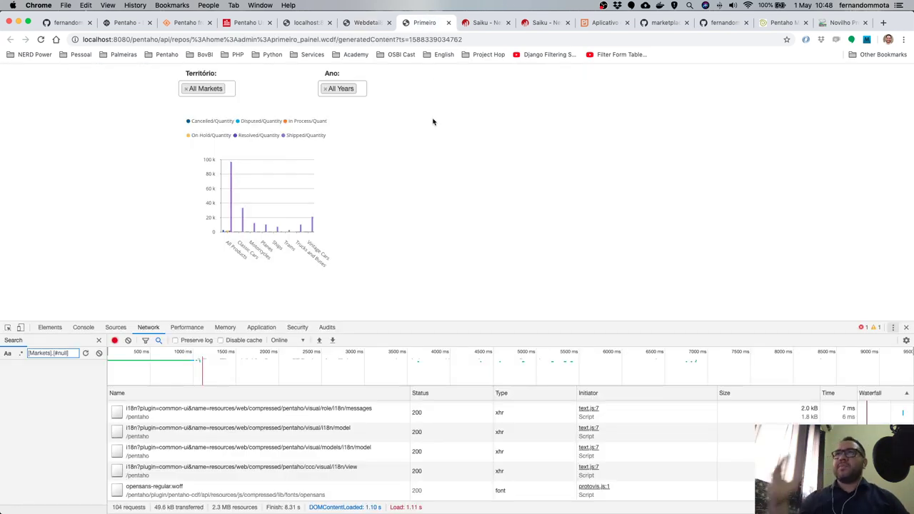
{"action": "left_click", "coordinate": [907, 328]}
{"action": "mouse_move", "coordinate": [309, 224]}
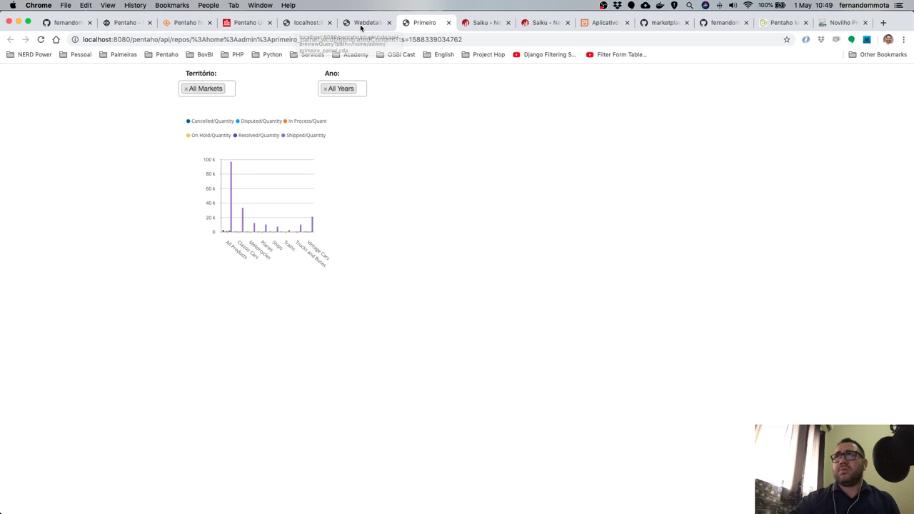
Cancel the open MDX query editor and review the Primeiro dashboard's components and layout structure before returning to its preview.
{"action": "left_click", "coordinate": [363, 22]}
{"action": "left_click", "coordinate": [641, 100]}
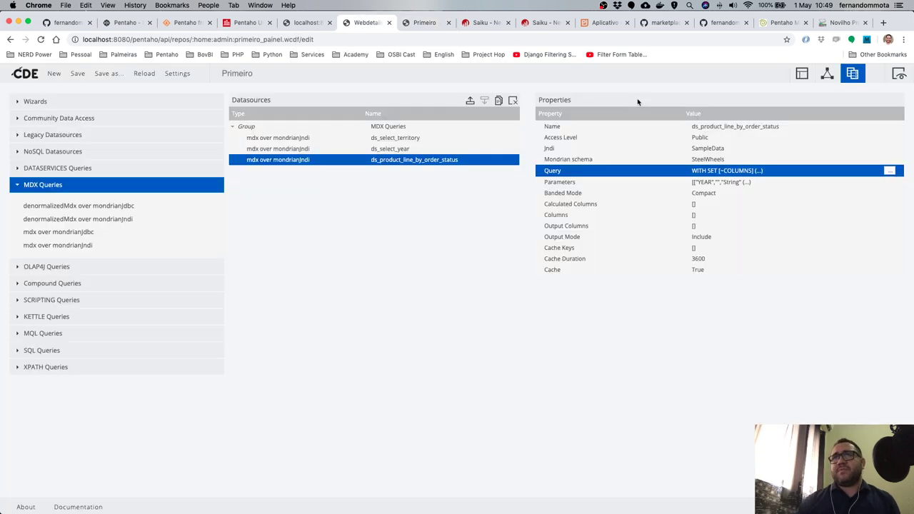
{"action": "left_click", "coordinate": [828, 73]}
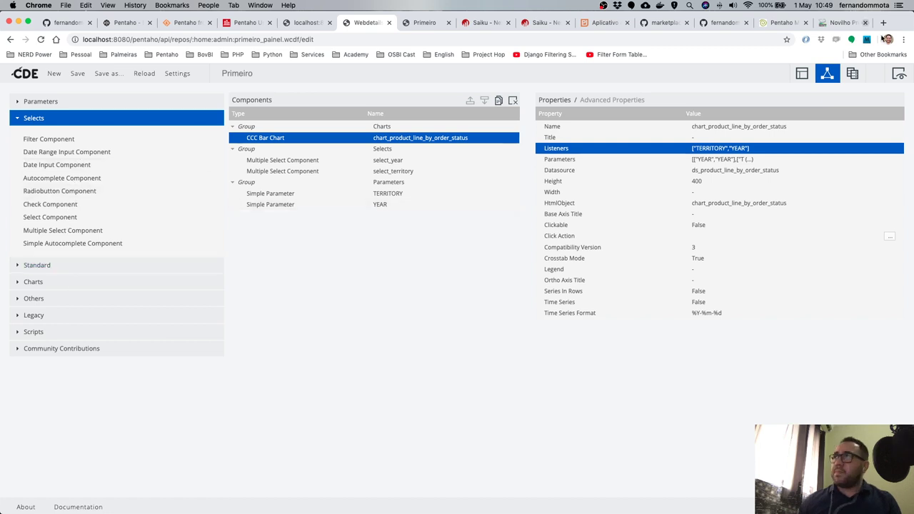
{"action": "left_click", "coordinate": [803, 73]}
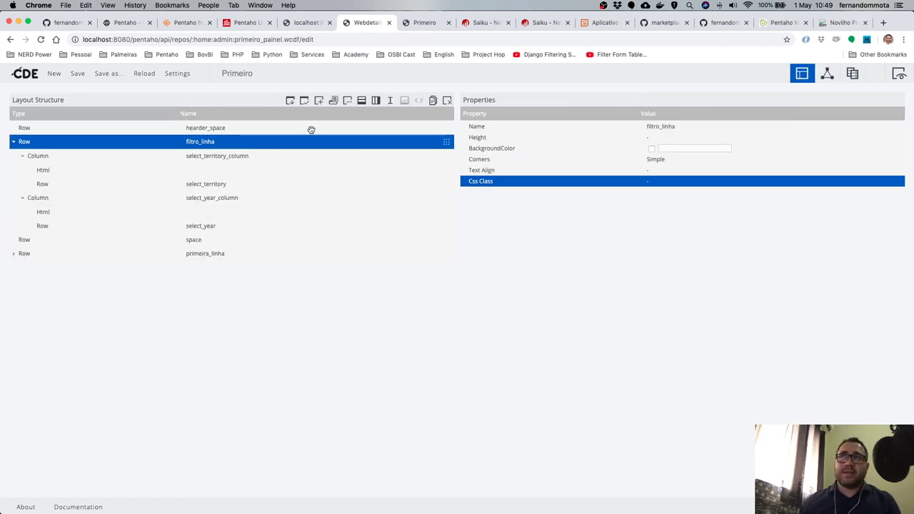
{"action": "left_click", "coordinate": [425, 23]}
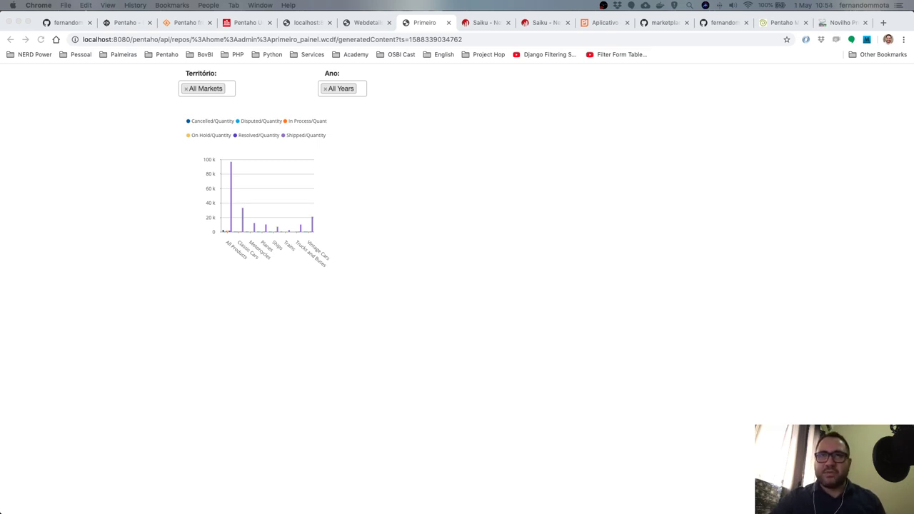
Switch to the fly.001.png image in Preview and enlarge its window to cover most of the screen.
{"action": "key", "text": "ctrl+Up"}
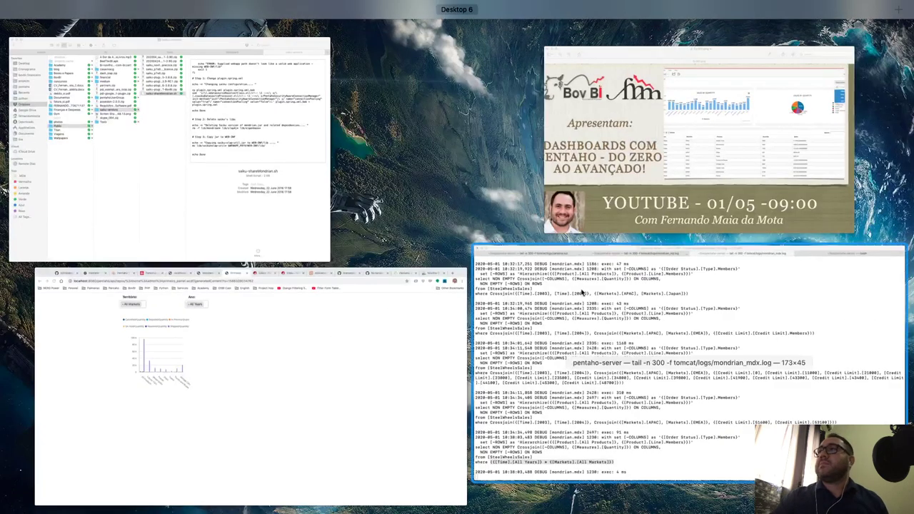
{"action": "left_click", "coordinate": [680, 143]}
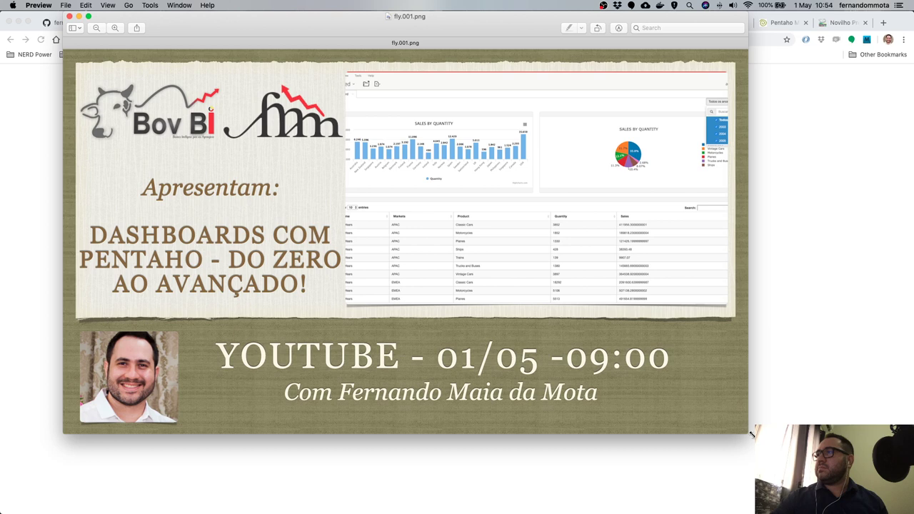
{"action": "left_click_drag", "start_coordinate": [749, 434], "coordinate": [879, 512]}
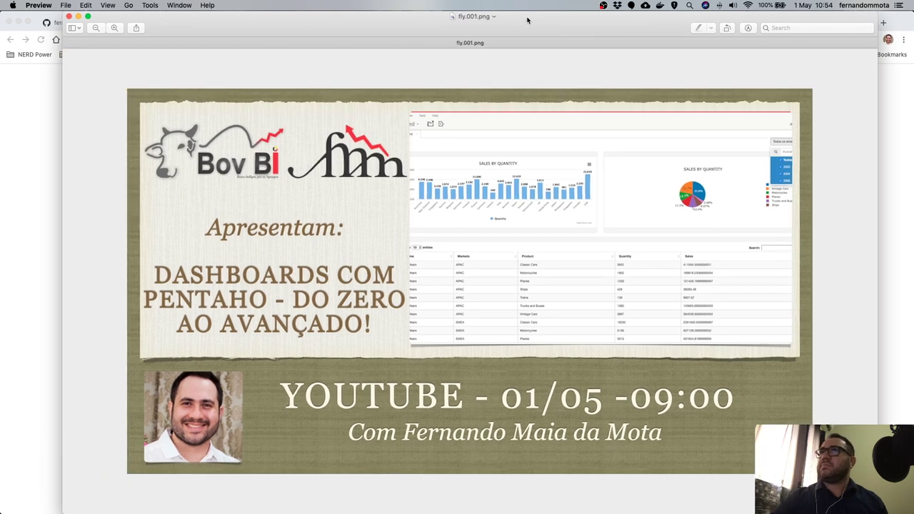